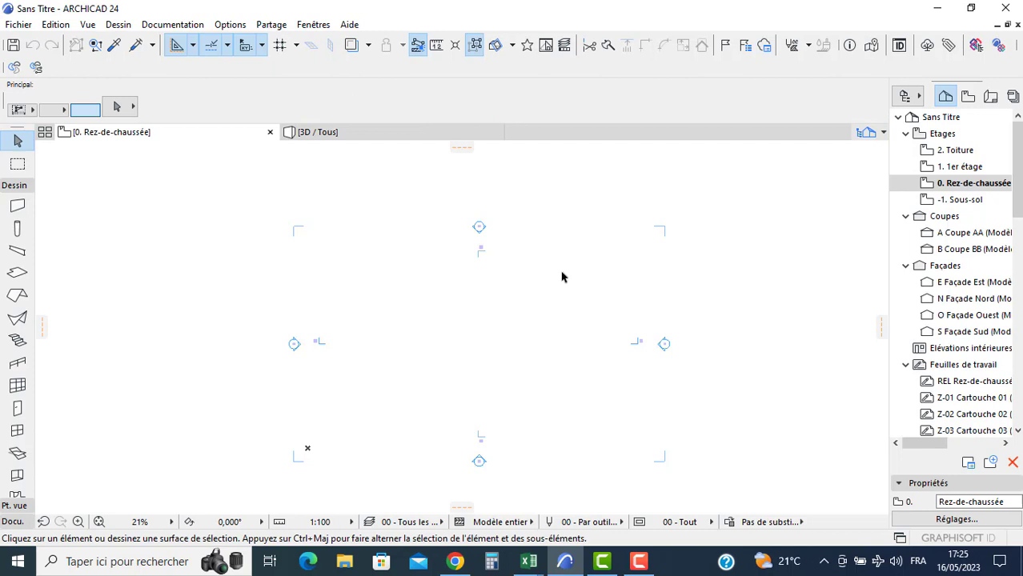
- Delete all section and elevation markers from the ground floor plan together with their viewpoints
{"action": "key", "text": "ctrl+a"}
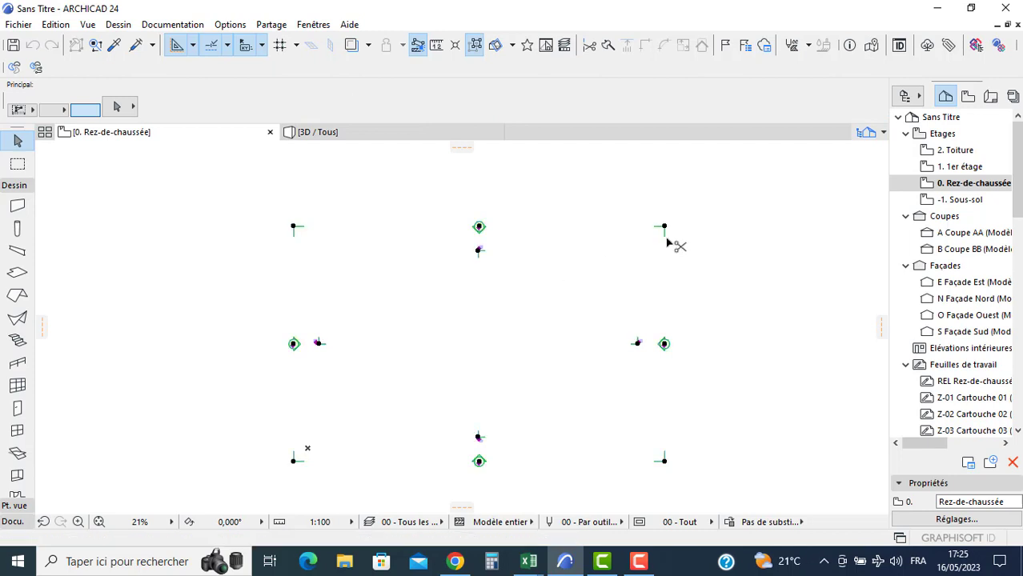
{"action": "key", "text": "Delete"}
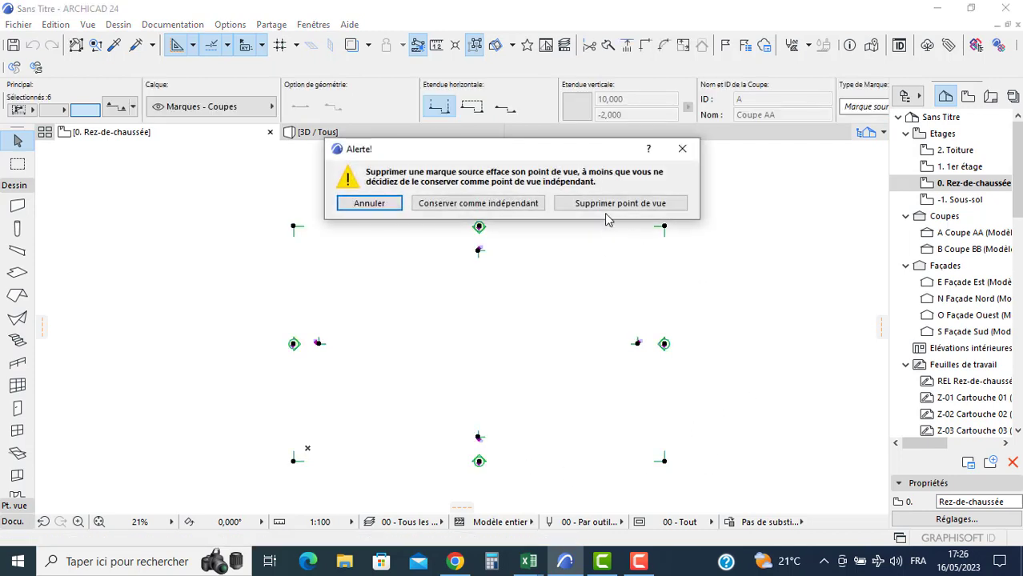
{"action": "left_click", "coordinate": [607, 206]}
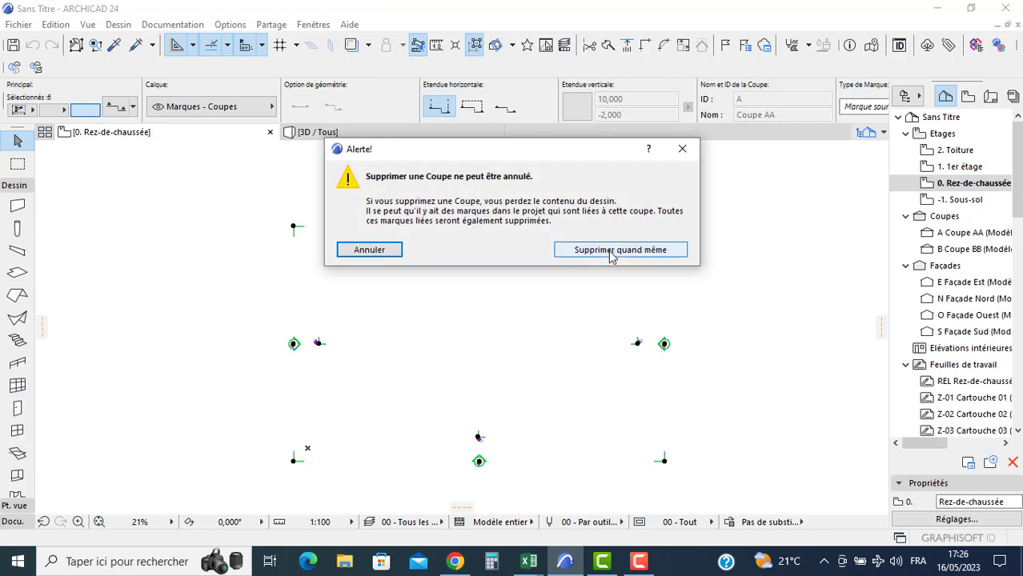
{"action": "left_click", "coordinate": [610, 251]}
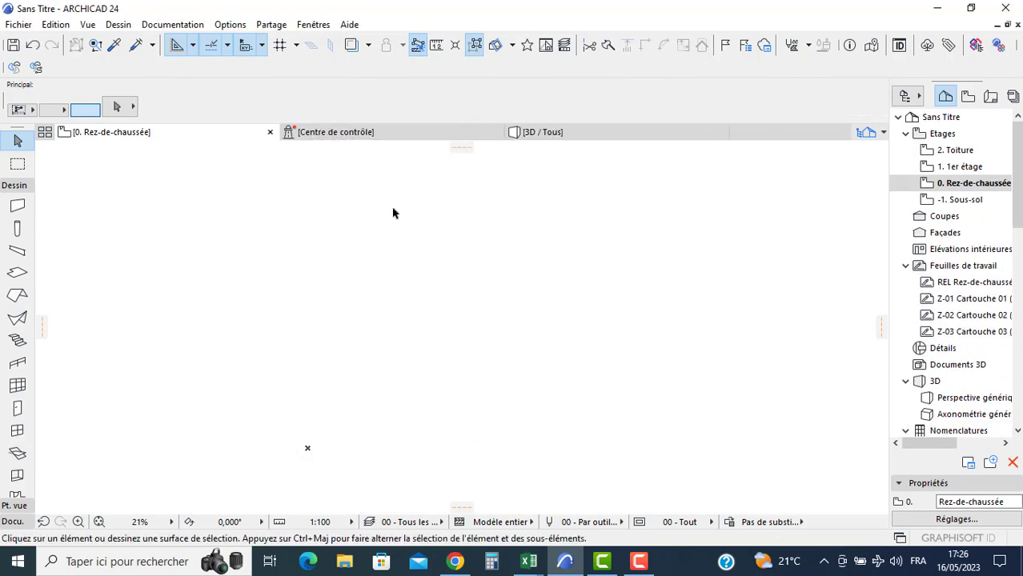
{"action": "left_click", "coordinate": [14, 519]}
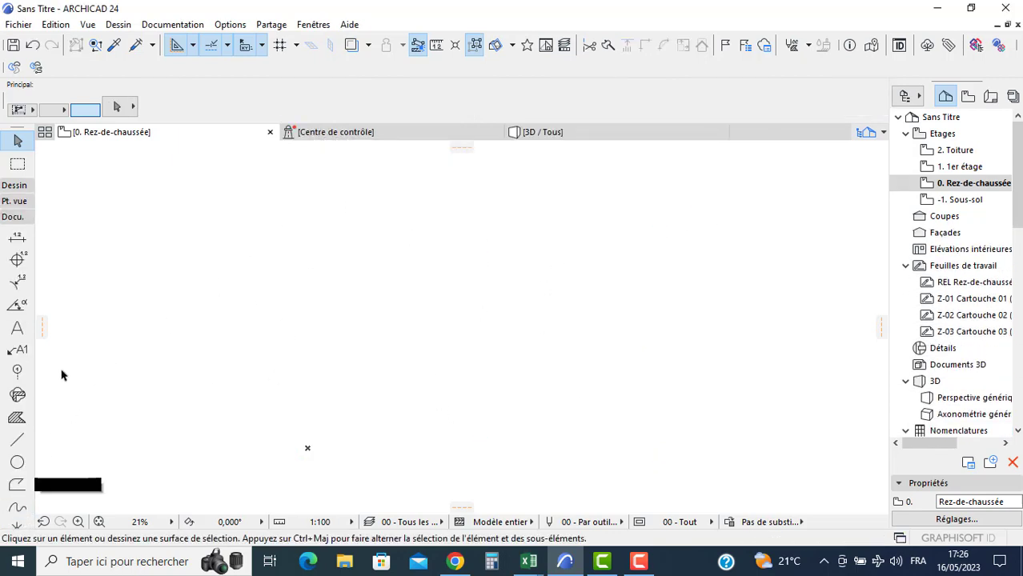
{"action": "scroll", "coordinate": [36, 250], "scroll_direction": "down", "scroll_amount": 3}
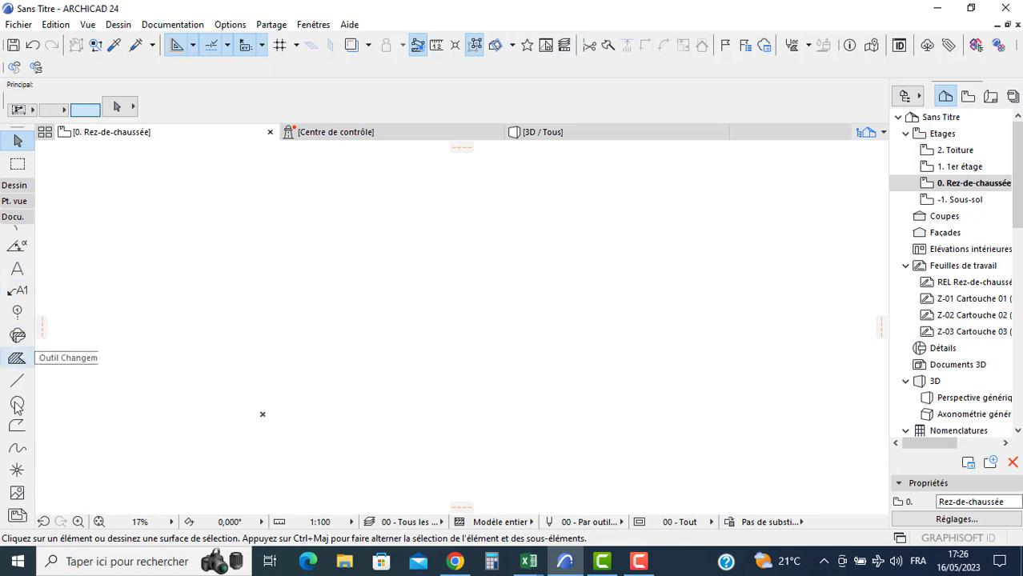
{"action": "double_click", "coordinate": [18, 493]}
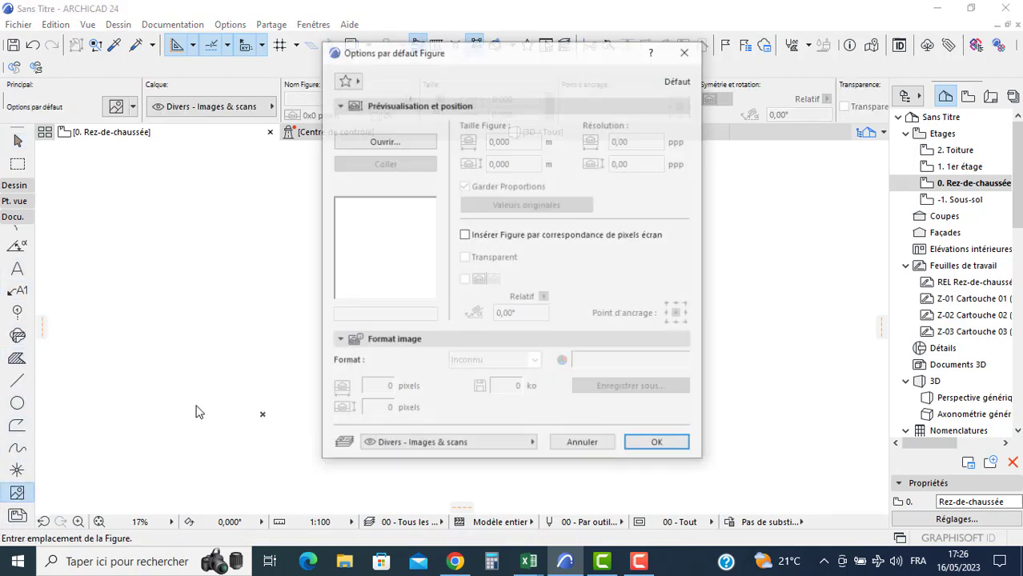
{"action": "left_click", "coordinate": [380, 142]}
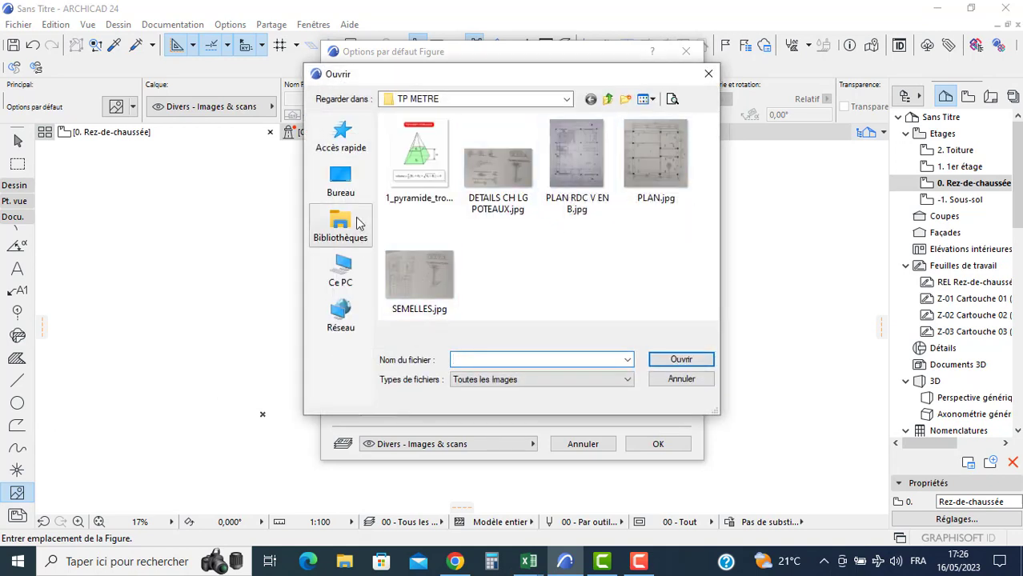
{"action": "left_click", "coordinate": [341, 185]}
{"action": "scroll", "coordinate": [496, 248], "scroll_direction": "down", "scroll_amount": 10}
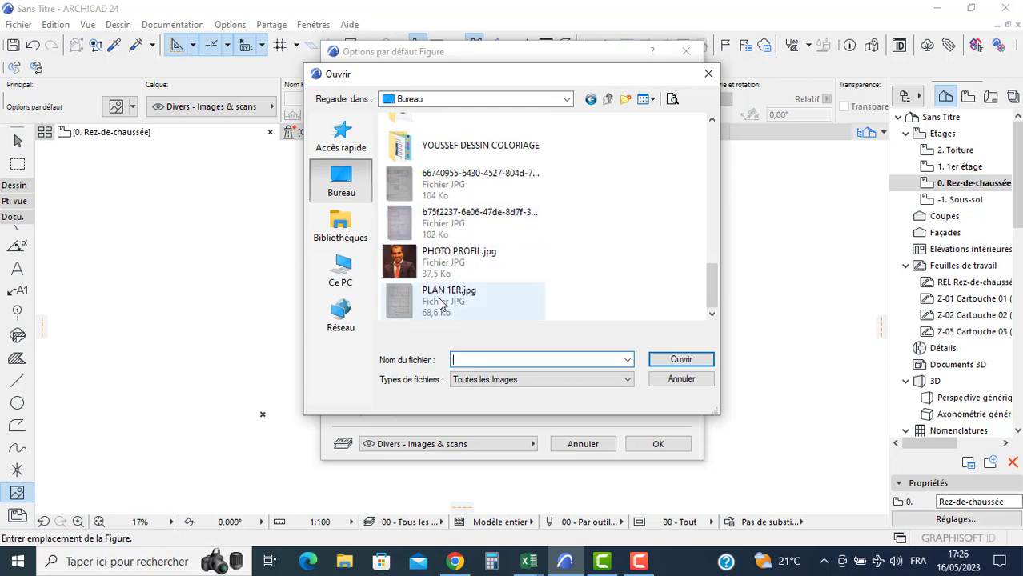
{"action": "scroll", "coordinate": [477, 240], "scroll_direction": "up", "scroll_amount": 3}
{"action": "scroll", "coordinate": [476, 240], "scroll_direction": "down", "scroll_amount": 3}
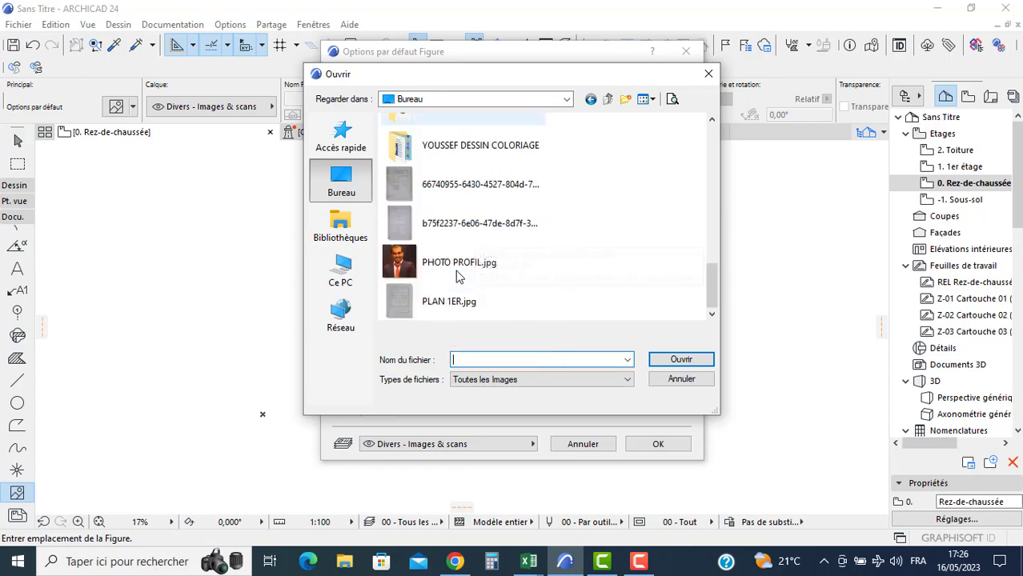
{"action": "left_click", "coordinate": [467, 200]}
{"action": "double_click", "coordinate": [467, 200]}
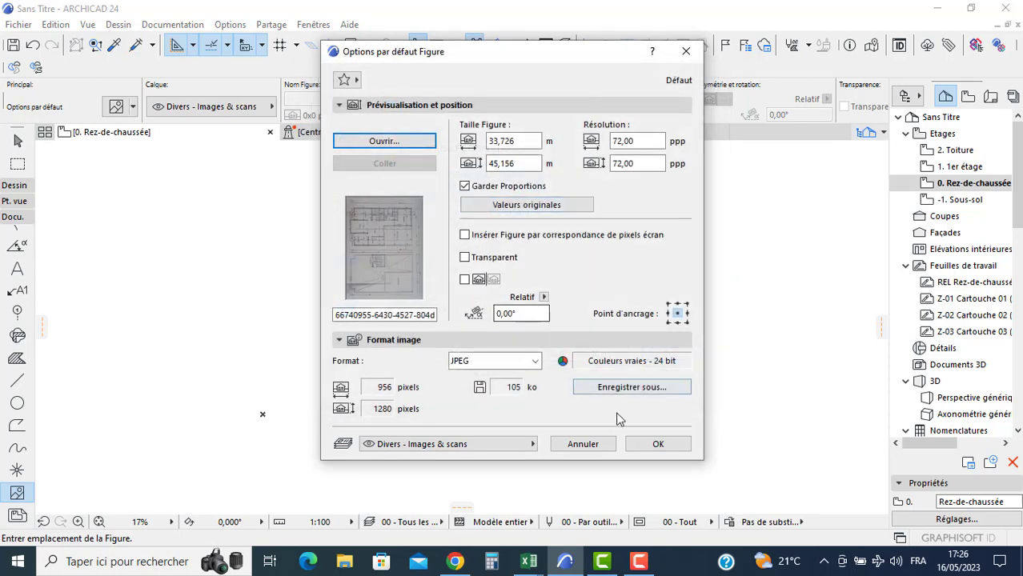
{"action": "left_click", "coordinate": [657, 445]}
{"action": "left_click", "coordinate": [413, 314]}
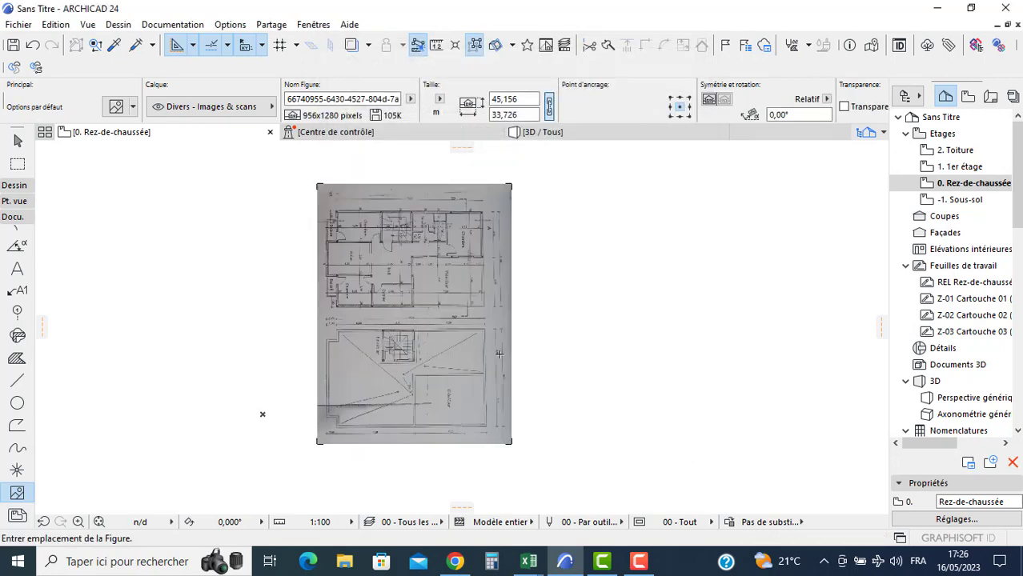
- Place the second scanned plan, b75f2237-6e06-47de-8d7f-300ea061f8ec.jpg, as a figure to the right of the first one
{"action": "double_click", "coordinate": [17, 493]}
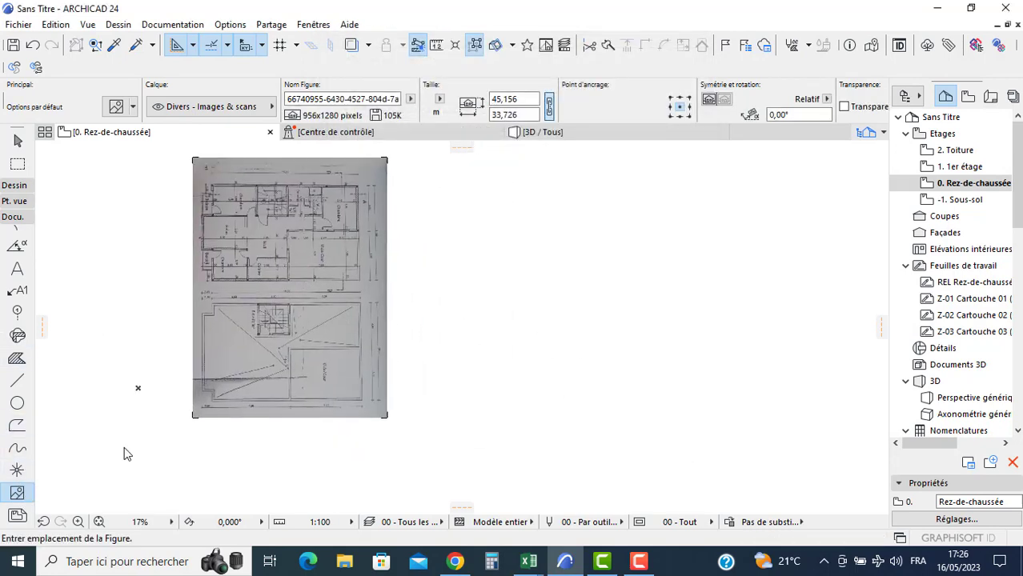
{"action": "left_click", "coordinate": [393, 142]}
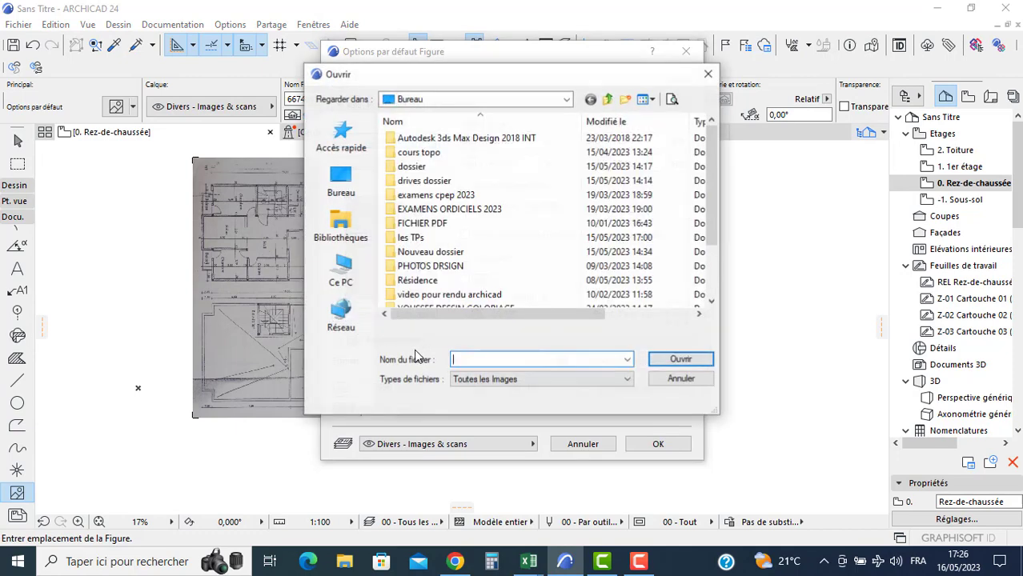
{"action": "scroll", "coordinate": [440, 277], "scroll_direction": "down", "scroll_amount": 2}
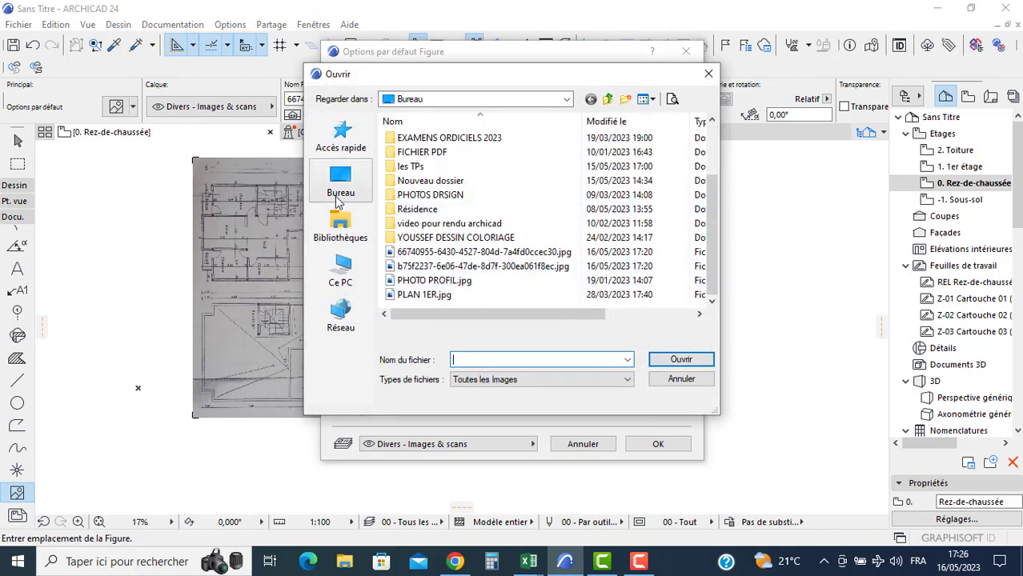
{"action": "left_click", "coordinate": [460, 268]}
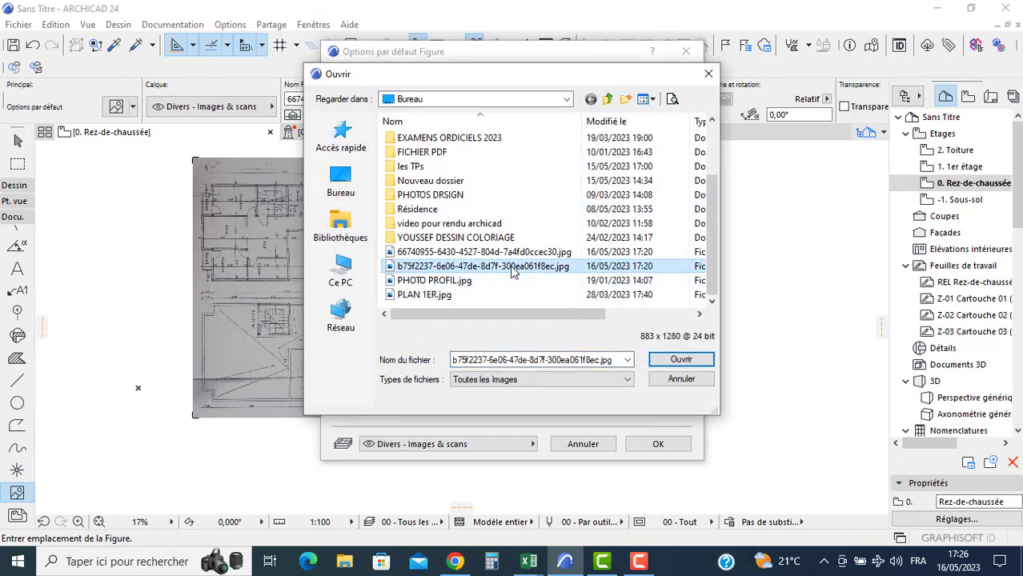
{"action": "double_click", "coordinate": [462, 267]}
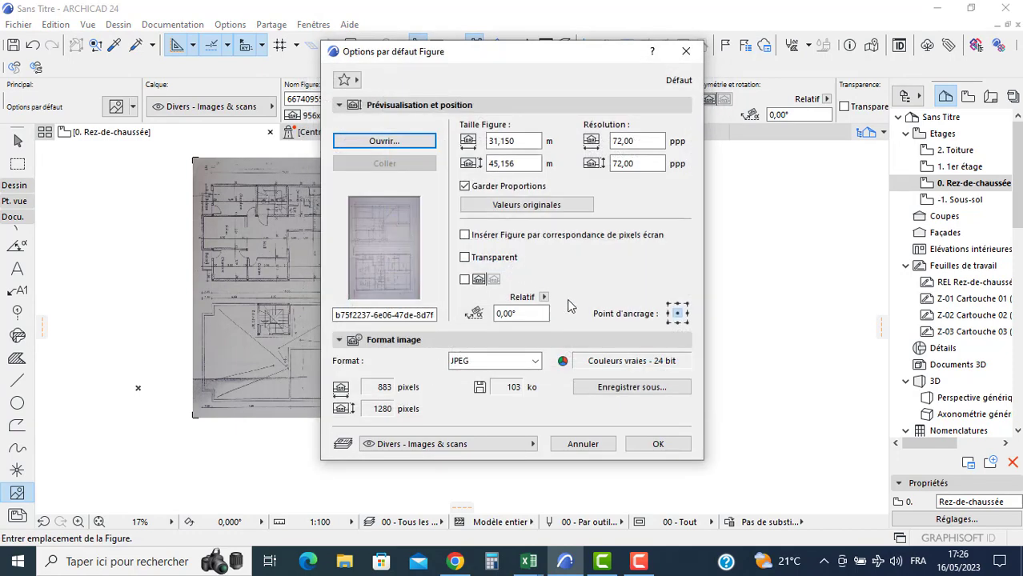
{"action": "left_click", "coordinate": [658, 445]}
{"action": "left_click", "coordinate": [539, 313]}
{"action": "scroll", "coordinate": [540, 315], "scroll_direction": "up", "scroll_amount": 2}
{"action": "key", "text": "Escape"}
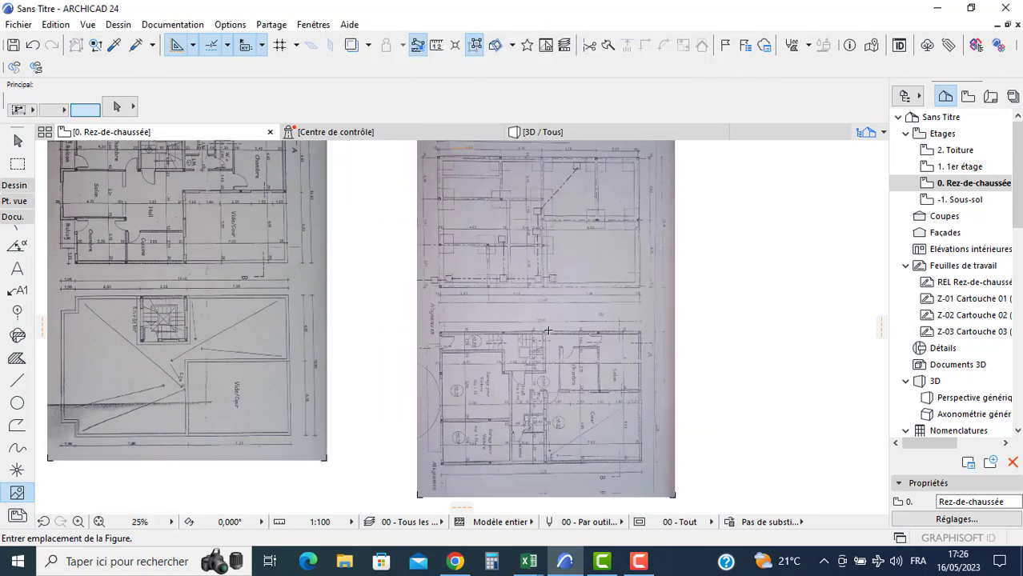
- Rotate the second scanned plan 90° counterclockwise about its centre point
{"action": "left_click", "coordinate": [549, 312]}
{"action": "left_click", "coordinate": [547, 312]}
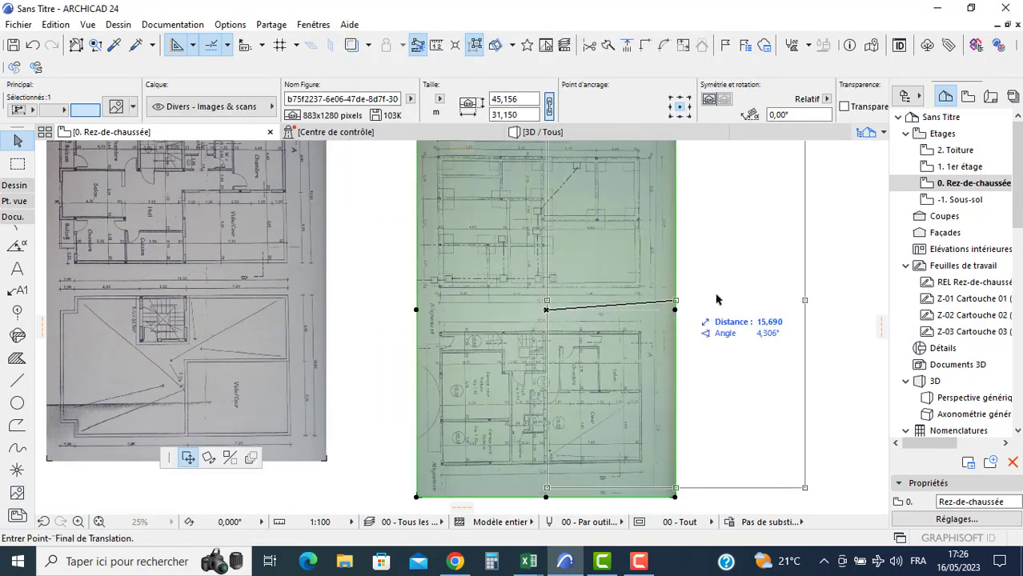
{"action": "left_click", "coordinate": [209, 459]}
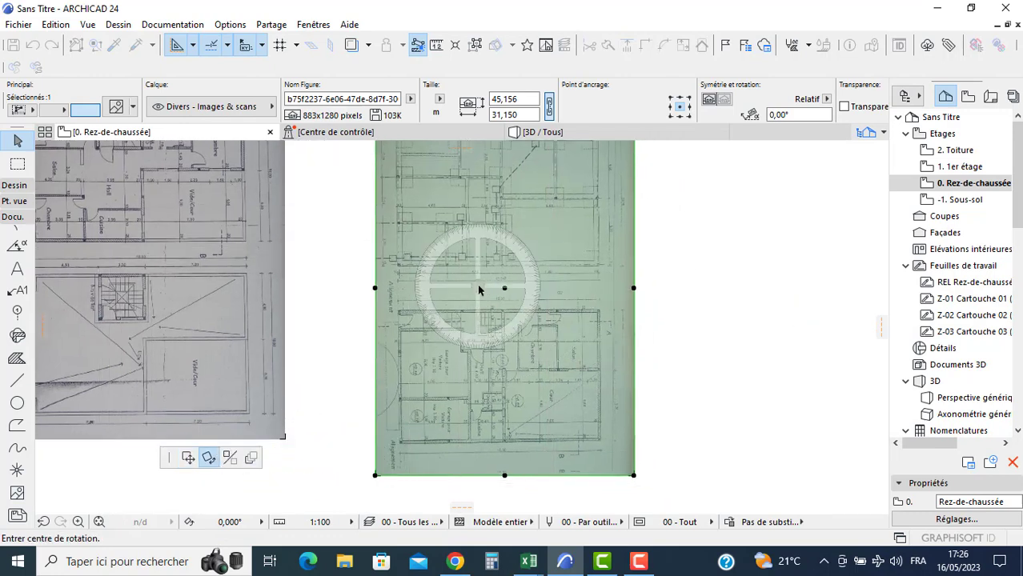
{"action": "left_click", "coordinate": [505, 289]}
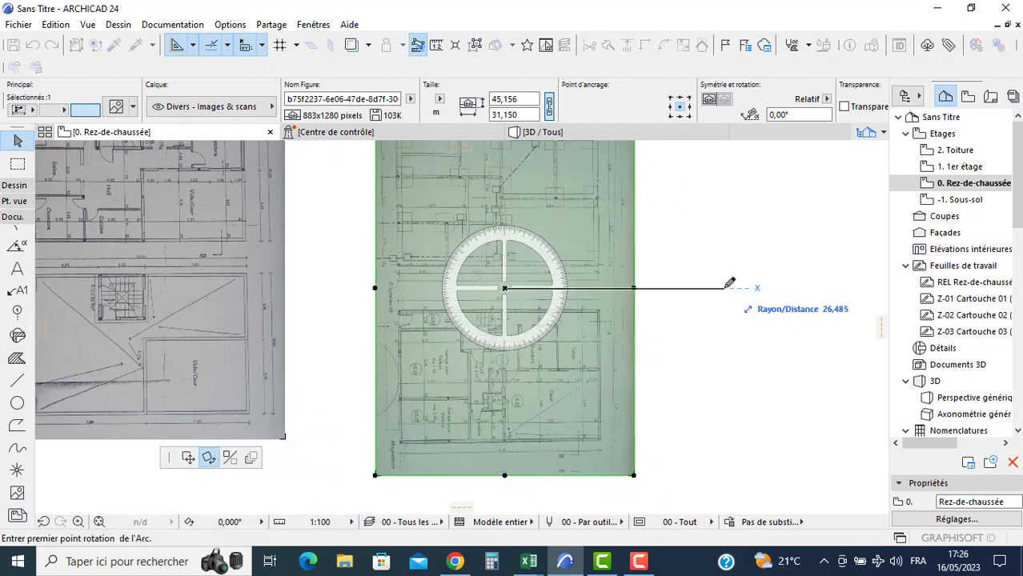
{"action": "left_click", "coordinate": [725, 288]}
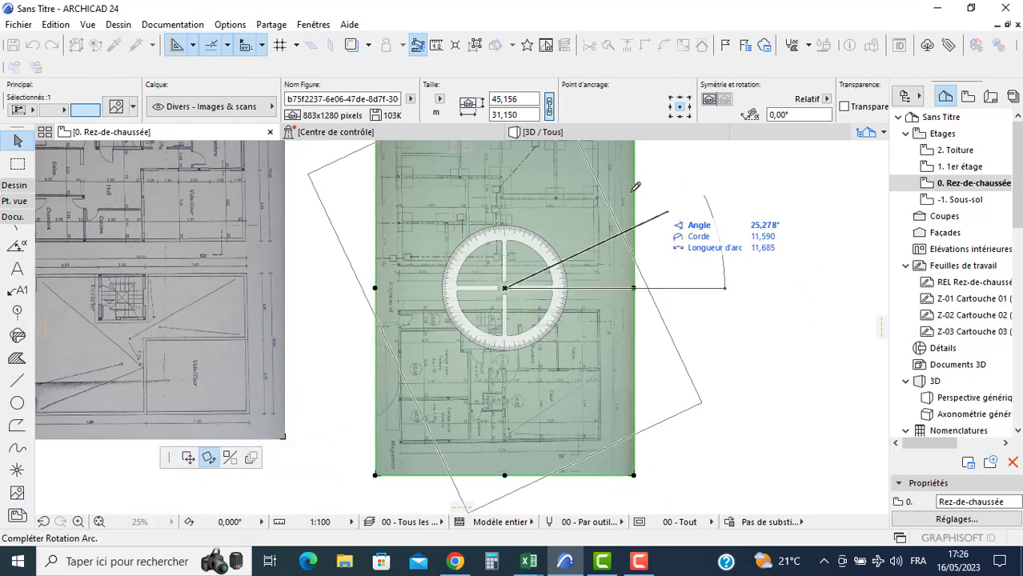
{"action": "left_click", "coordinate": [505, 160]}
- Try to rotate the first scanned plan 135° about the midpoint of its left edge, and undo the rotation
{"action": "scroll", "coordinate": [498, 208], "scroll_direction": "down", "scroll_amount": 3}
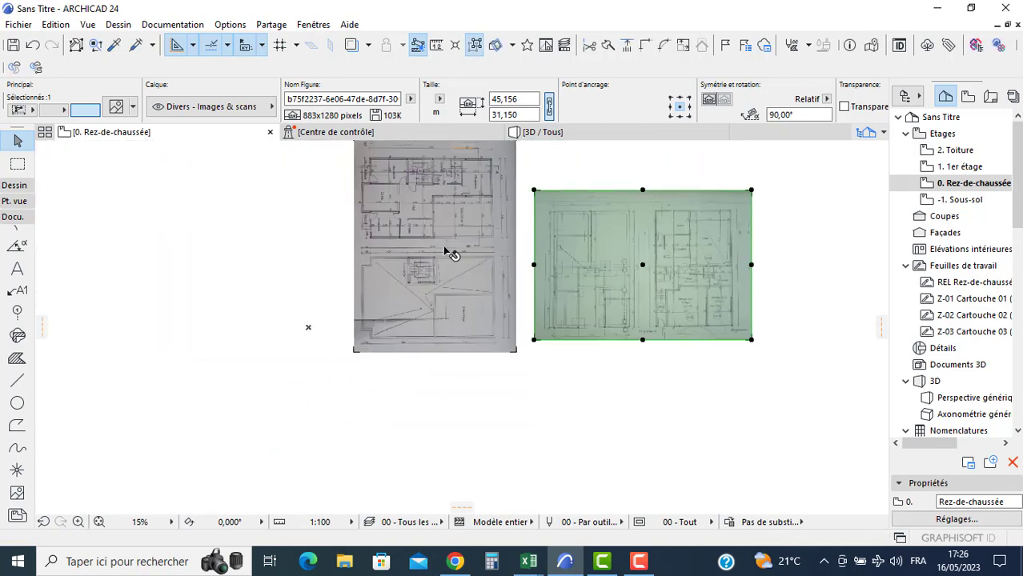
{"action": "left_click", "coordinate": [432, 247]}
{"action": "key", "text": "ctrl+e"}
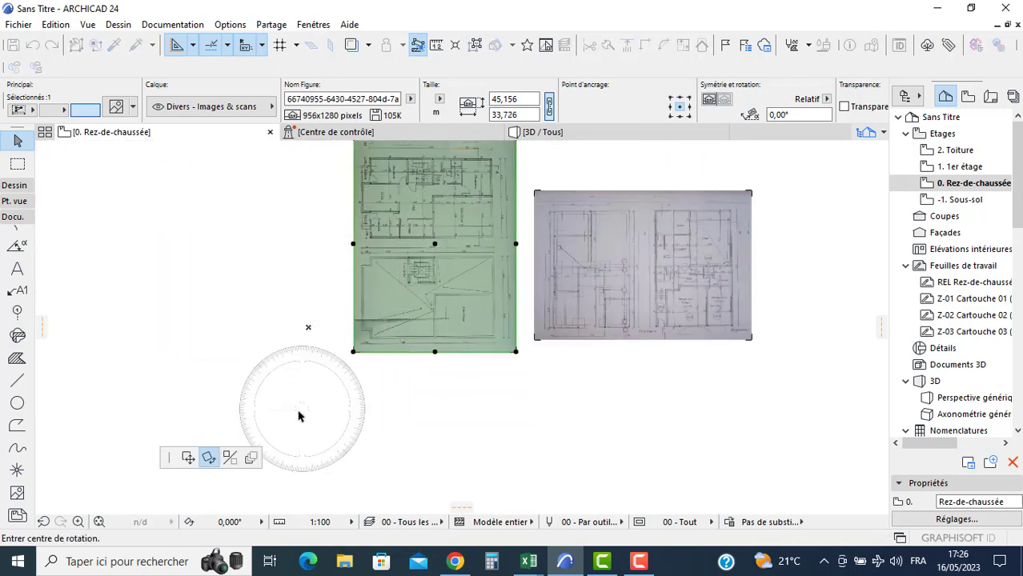
{"action": "left_click", "coordinate": [354, 247]}
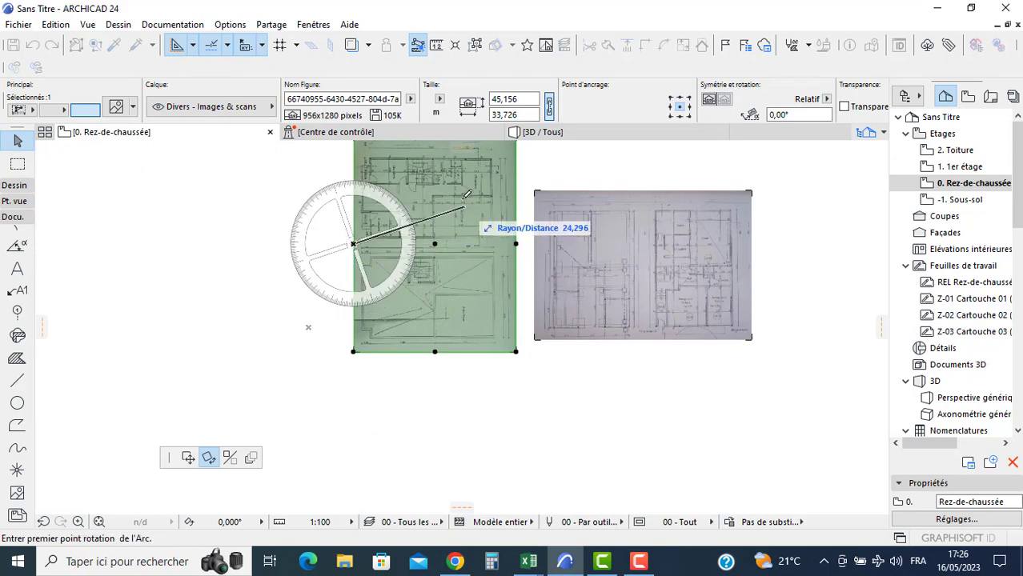
{"action": "left_click", "coordinate": [431, 166]}
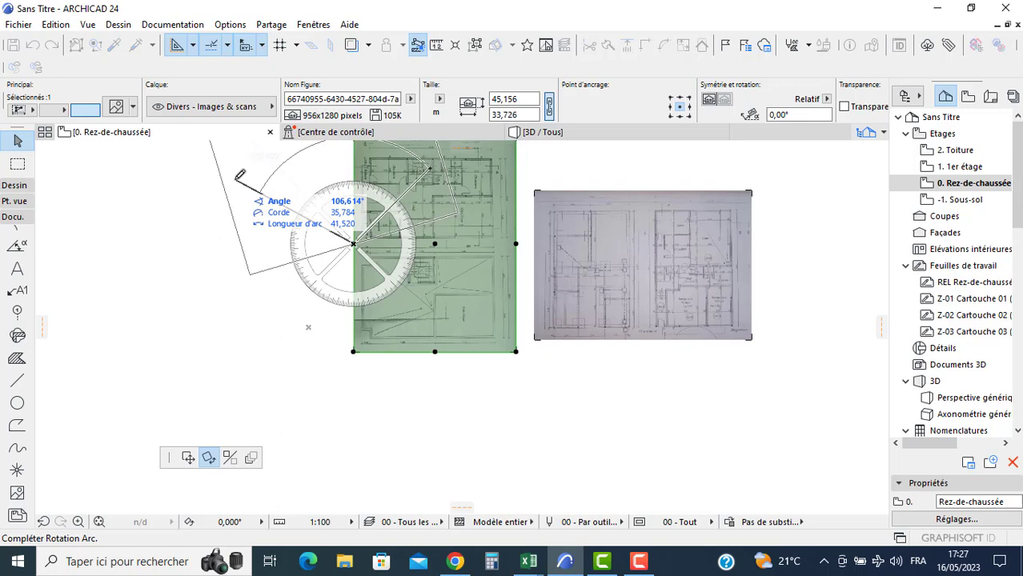
{"action": "type", "text": "1"}
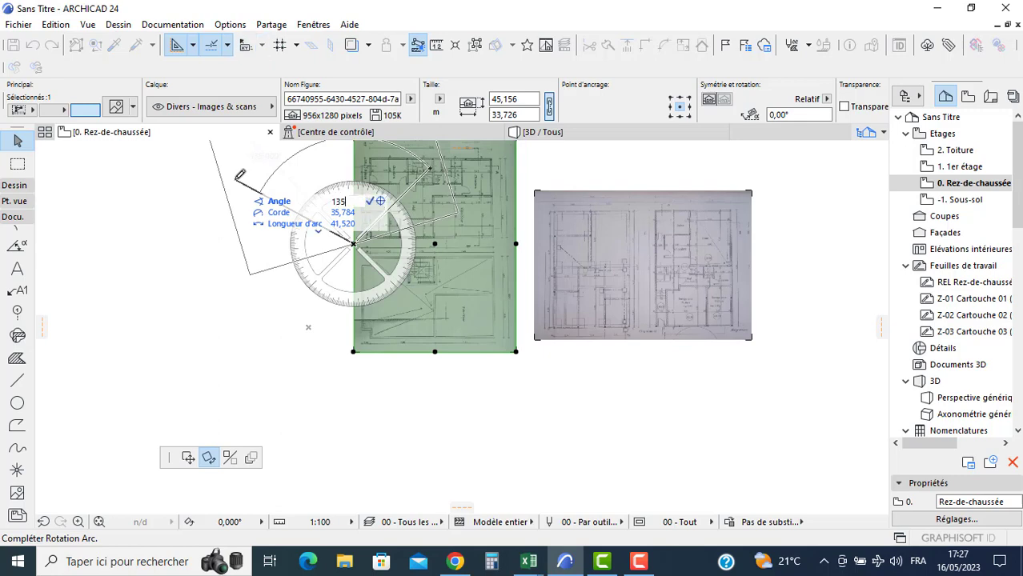
{"action": "type", "text": "35"}
{"action": "key", "text": "Return"}
{"action": "middle_click_drag", "start_coordinate": [313, 239], "coordinate": [318, 292]}
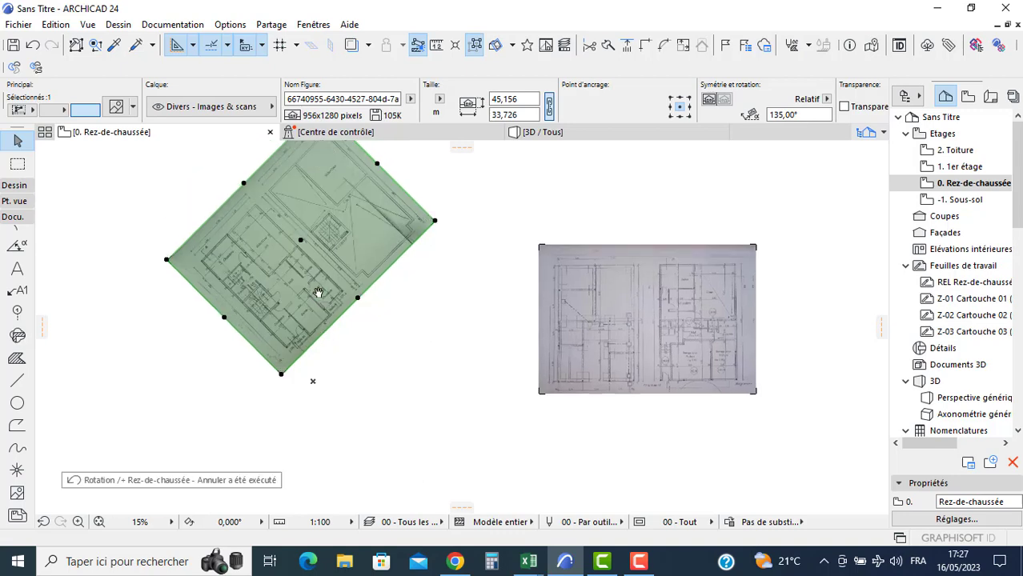
{"action": "key", "text": "ctrl+z"}
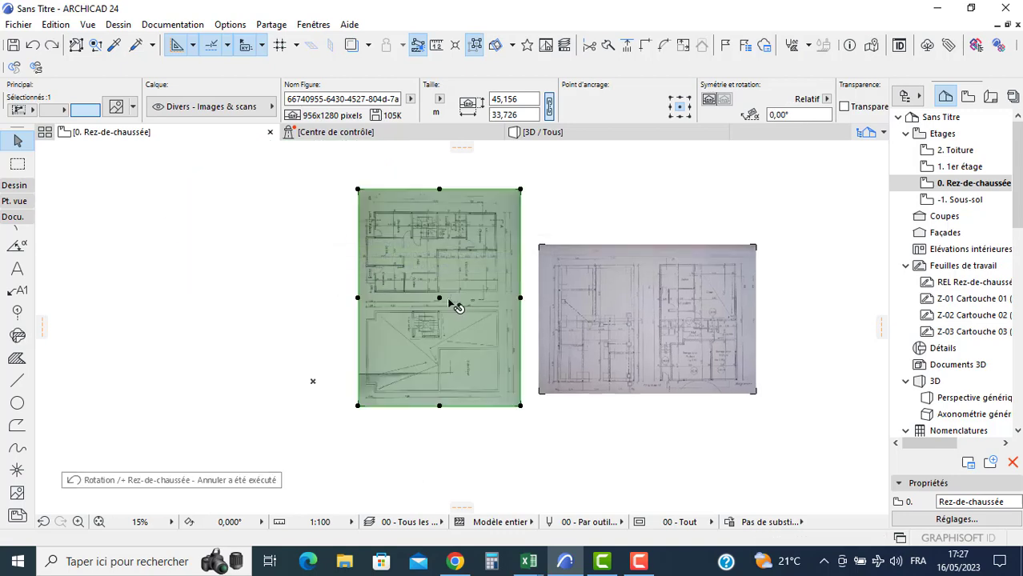
- Rotate the first scanned plan 90° counterclockwise about the midpoint of its left edge
{"action": "left_click", "coordinate": [359, 297]}
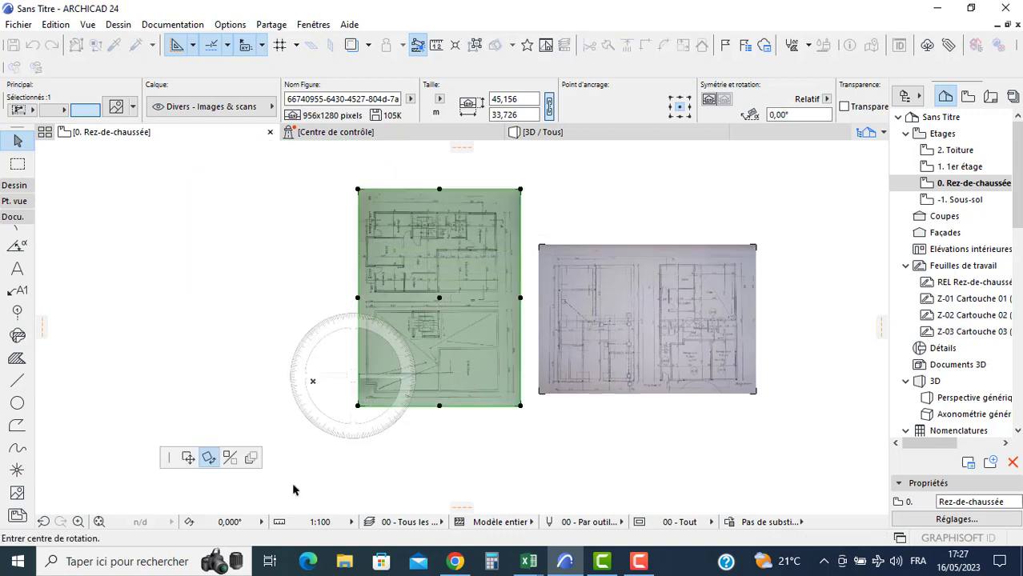
{"action": "left_click", "coordinate": [358, 297]}
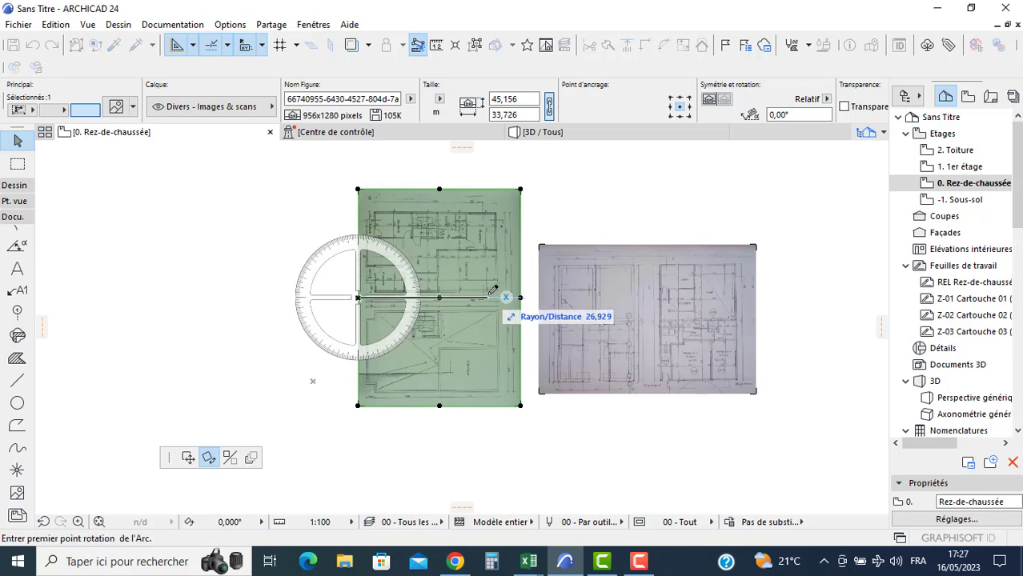
{"action": "left_click", "coordinate": [489, 295]}
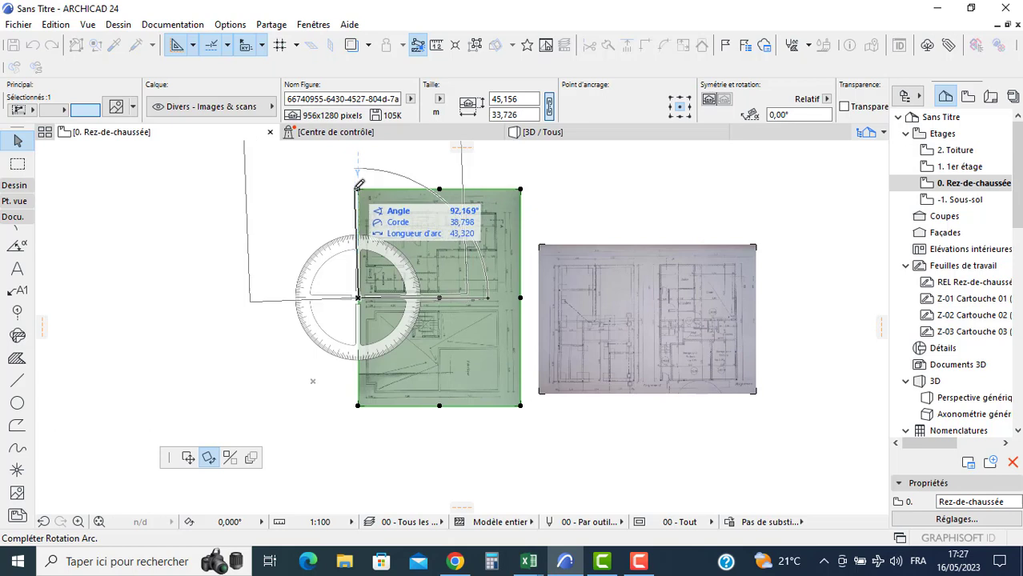
{"action": "left_click", "coordinate": [358, 187]}
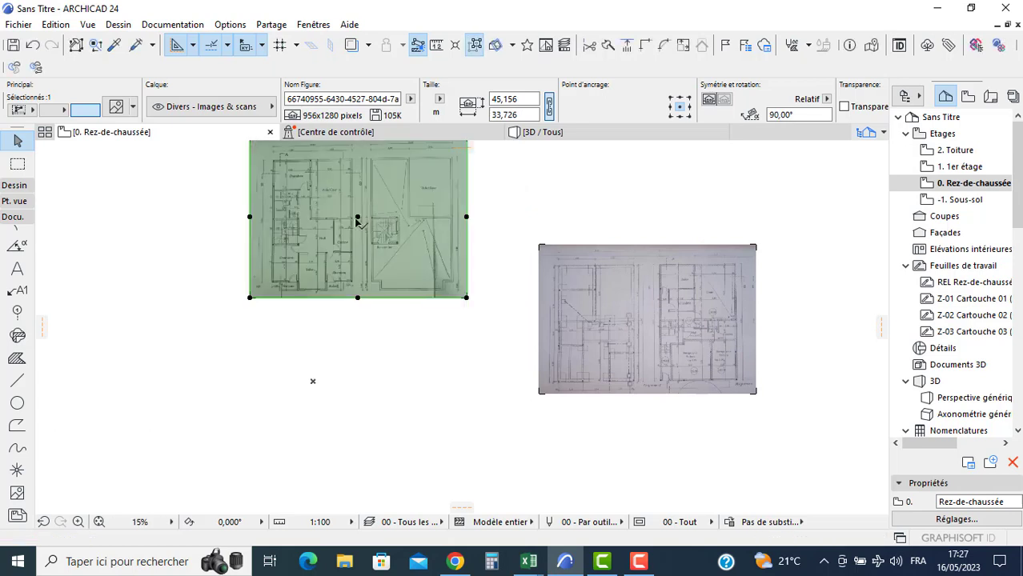
- Move the rotated first plan by its centre point so it sits directly left of the second plan
{"action": "left_click", "coordinate": [357, 216]}
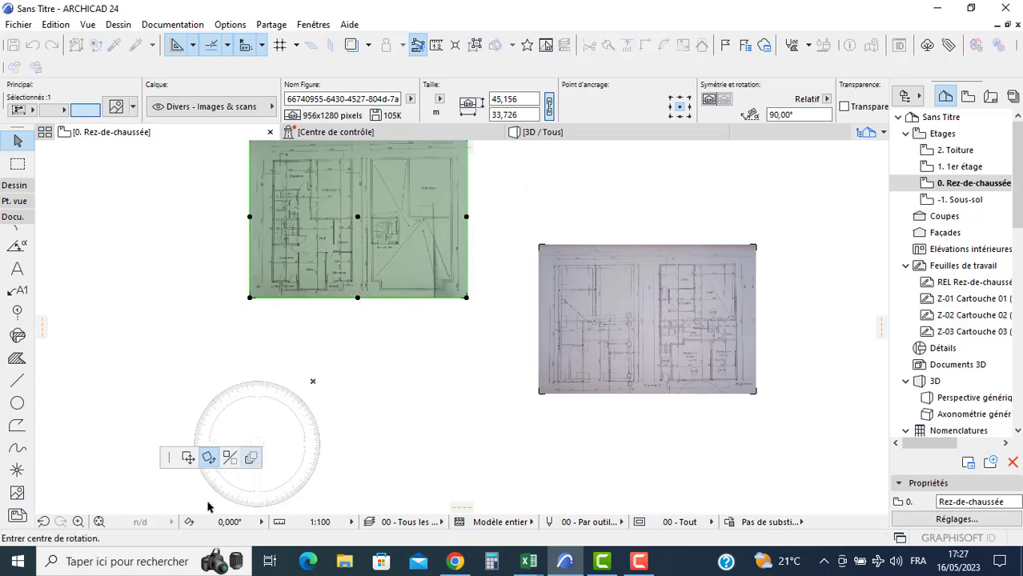
{"action": "left_click", "coordinate": [187, 457]}
{"action": "left_click", "coordinate": [419, 322]}
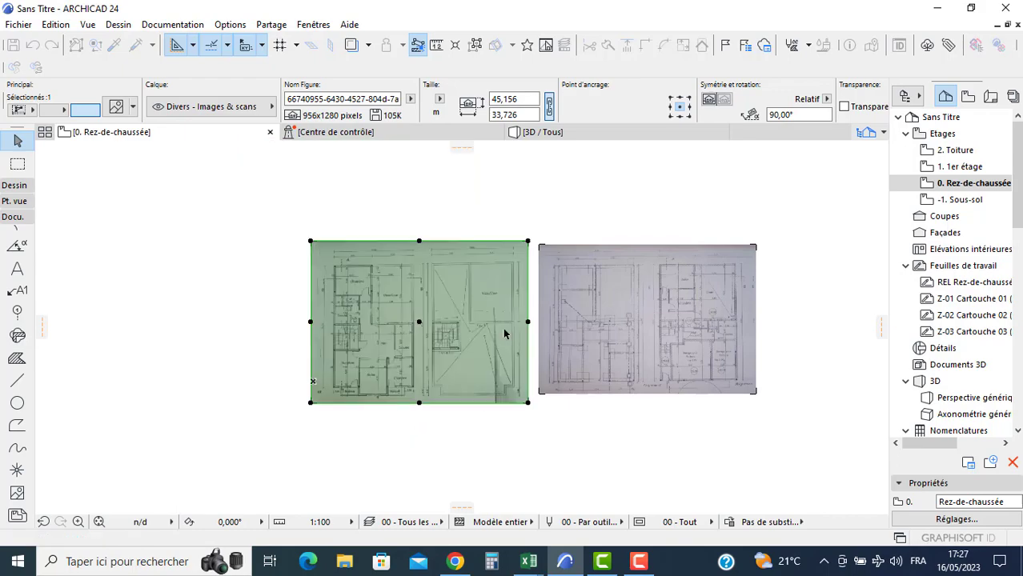
- Deselect the moved plan and look over both scanned sheets, comparing the storey layouts on each
{"action": "left_click", "coordinate": [568, 455]}
{"action": "scroll", "coordinate": [655, 276], "scroll_direction": "up", "scroll_amount": 5}
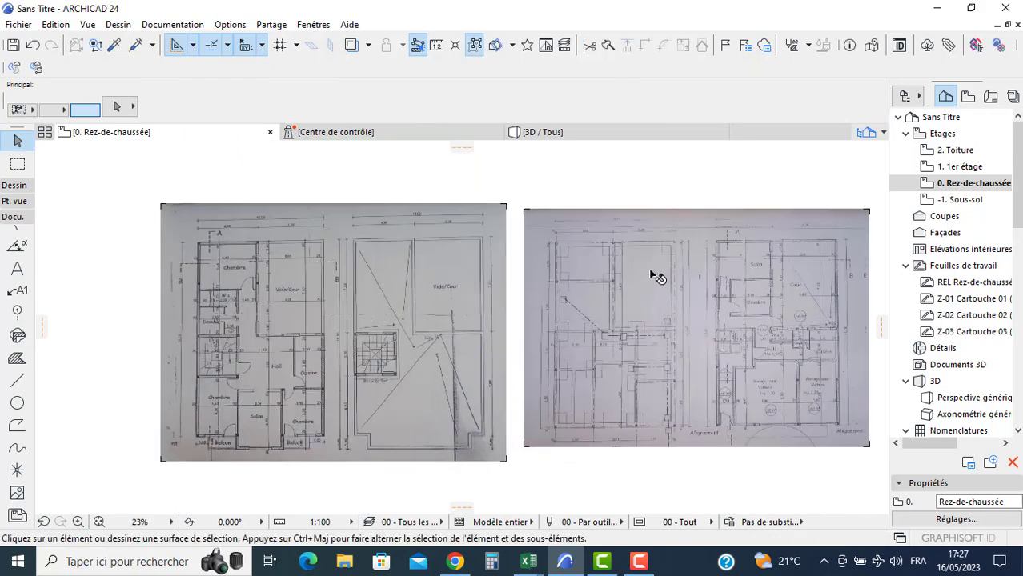
{"action": "middle_click_drag", "start_coordinate": [579, 334], "coordinate": [390, 216]}
{"action": "middle_click_drag", "start_coordinate": [768, 274], "coordinate": [584, 279]}
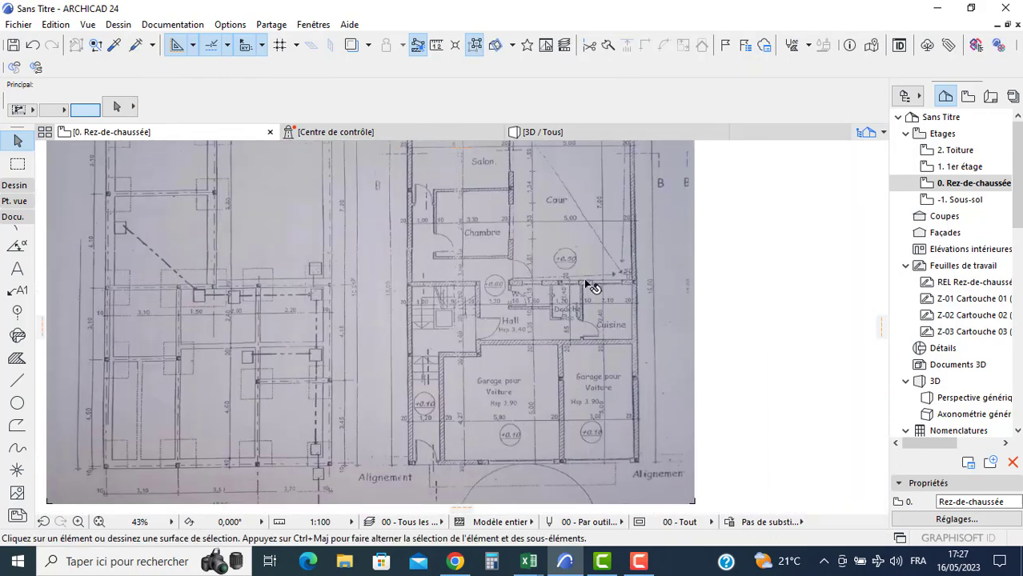
{"action": "scroll", "coordinate": [541, 302], "scroll_direction": "down", "scroll_amount": 1}
{"action": "scroll", "coordinate": [484, 381], "scroll_direction": "down", "scroll_amount": 1}
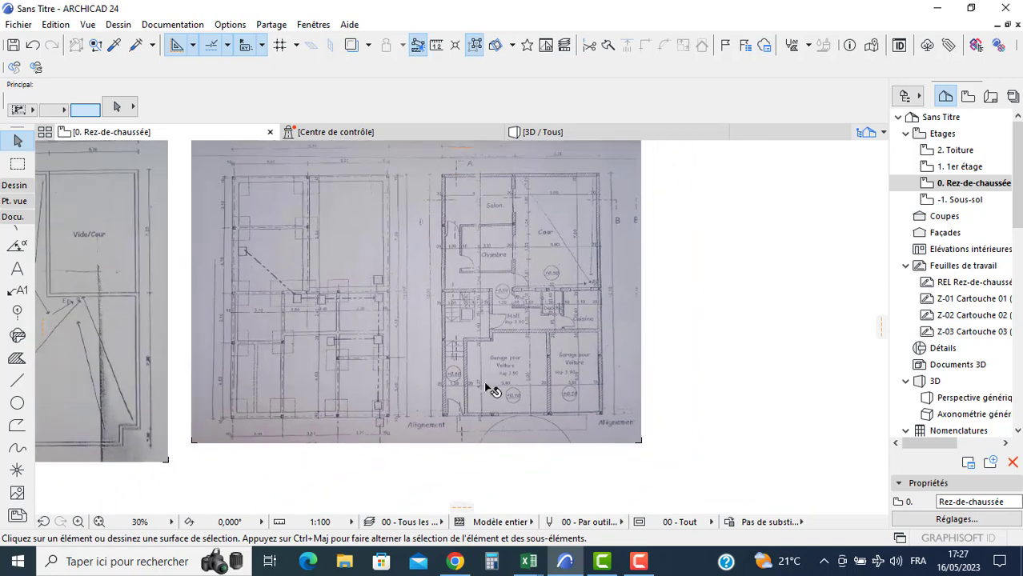
{"action": "middle_click_drag", "start_coordinate": [483, 381], "coordinate": [713, 382]}
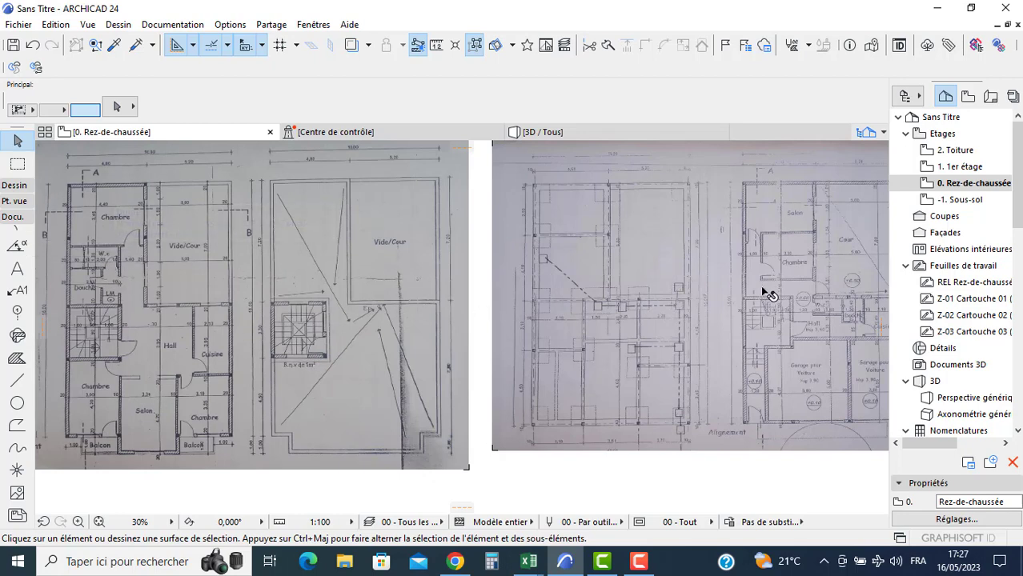
- Examine the foundation plan's footings and beams alongside the ground floor room layout on the second scanned sheet
{"action": "middle_click_drag", "start_coordinate": [677, 286], "coordinate": [428, 274]}
{"action": "scroll", "coordinate": [402, 285], "scroll_direction": "up", "scroll_amount": 3}
{"action": "scroll", "coordinate": [429, 322], "scroll_direction": "up", "scroll_amount": 2}
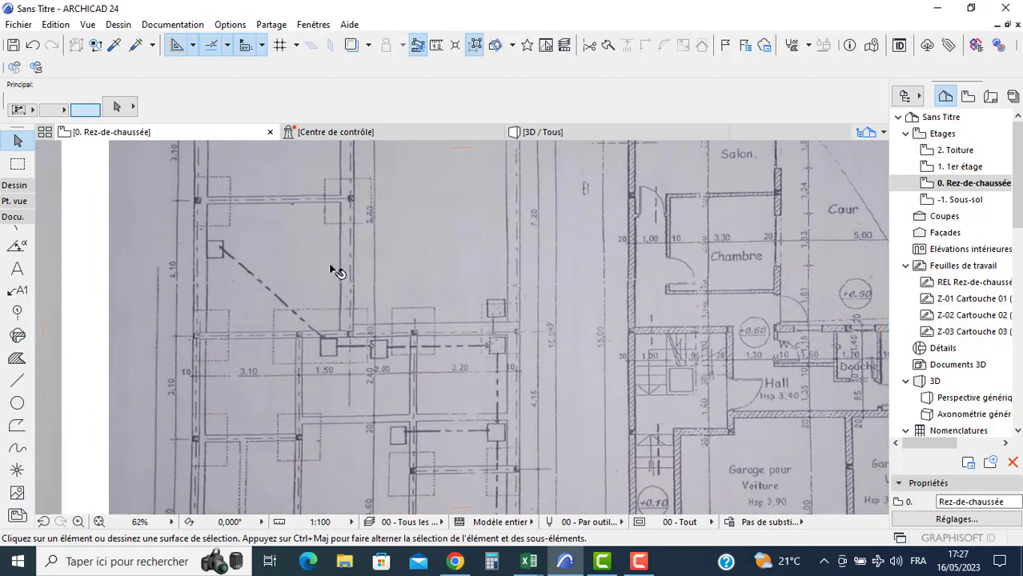
{"action": "scroll", "coordinate": [364, 386], "scroll_direction": "down", "scroll_amount": 2}
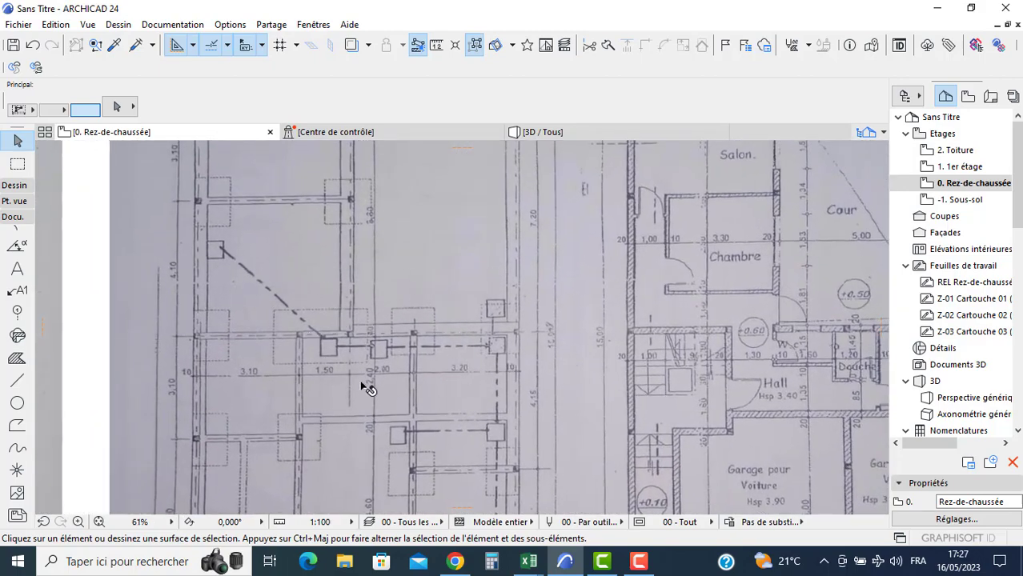
{"action": "middle_click_drag", "start_coordinate": [466, 451], "coordinate": [320, 342]}
{"action": "middle_click_drag", "start_coordinate": [446, 282], "coordinate": [445, 384]}
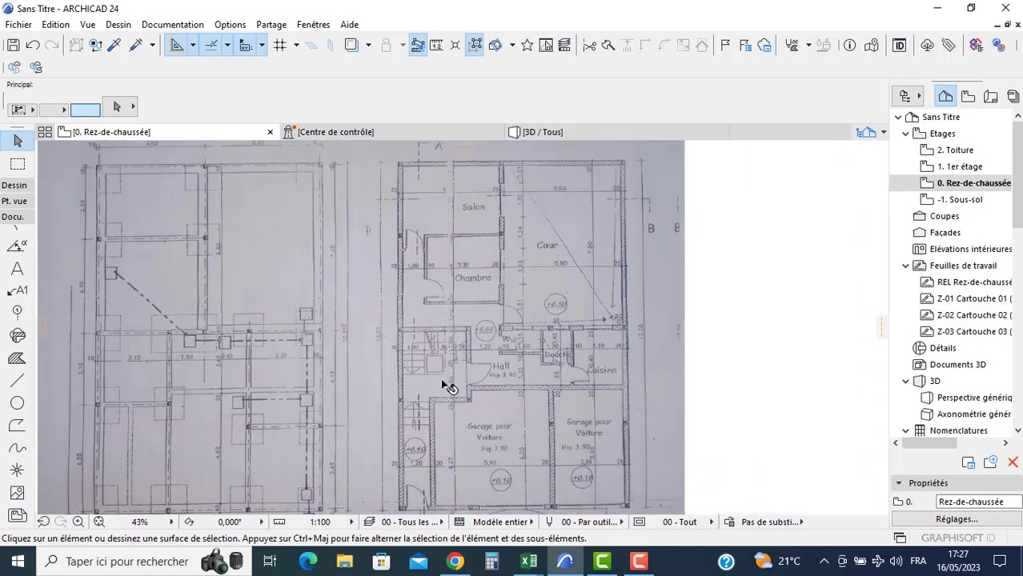
{"action": "middle_click_drag", "start_coordinate": [472, 423], "coordinate": [442, 353]}
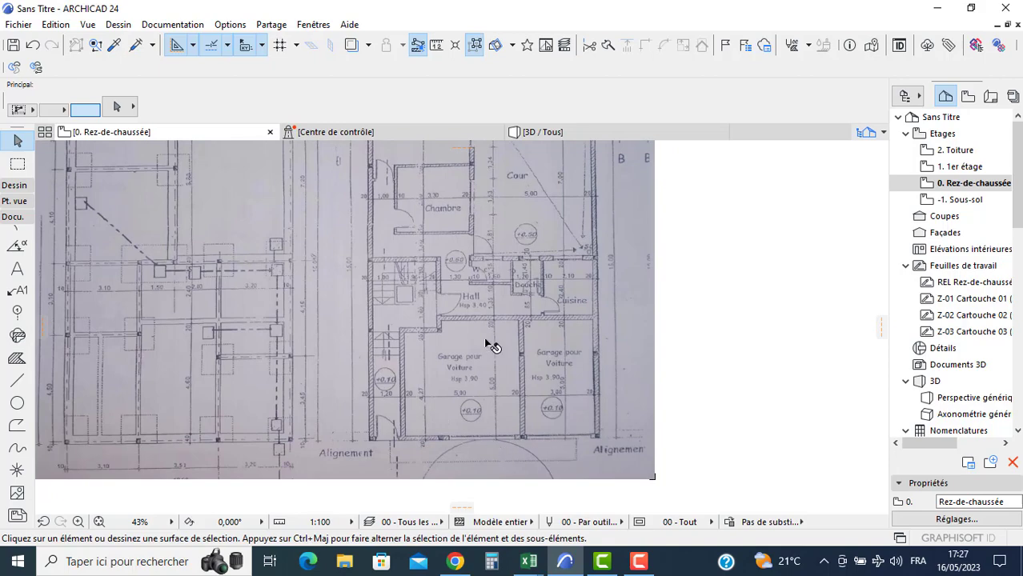
{"action": "middle_click_drag", "start_coordinate": [374, 292], "coordinate": [457, 316]}
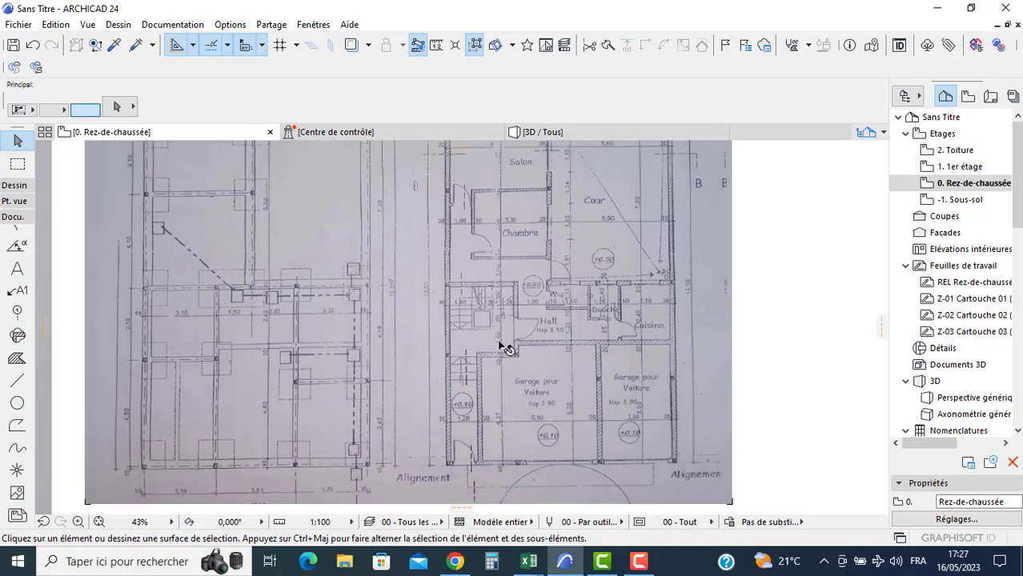
- Read the floor level marks and ceiling heights of the garages, hall and courtyard on the scanned ground floor plan
{"action": "scroll", "coordinate": [471, 331], "scroll_direction": "down", "scroll_amount": 1}
{"action": "middle_click_drag", "start_coordinate": [572, 368], "coordinate": [467, 298]}
{"action": "scroll", "coordinate": [440, 411], "scroll_direction": "up", "scroll_amount": 5}
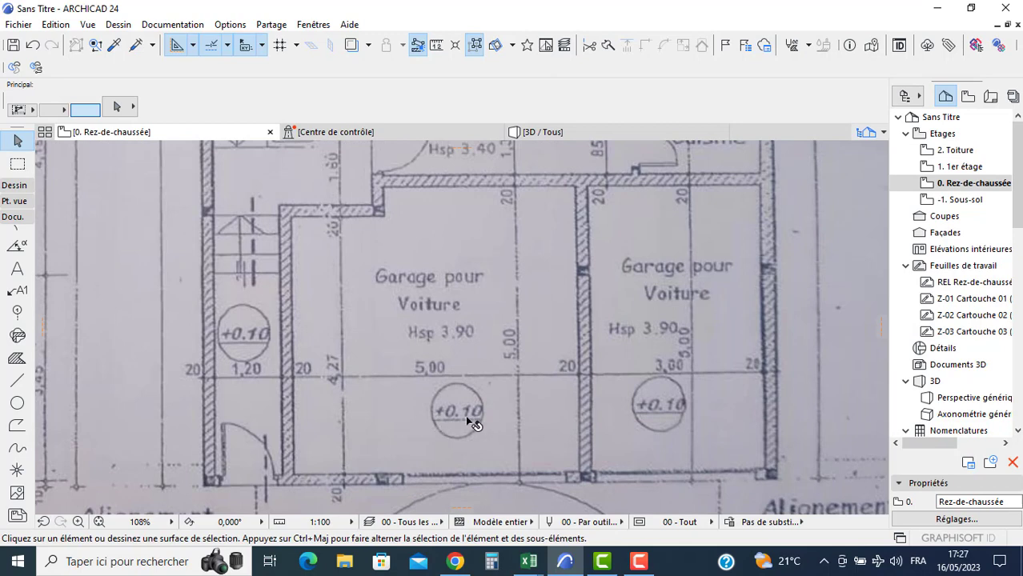
{"action": "scroll", "coordinate": [467, 417], "scroll_direction": "down", "scroll_amount": 2}
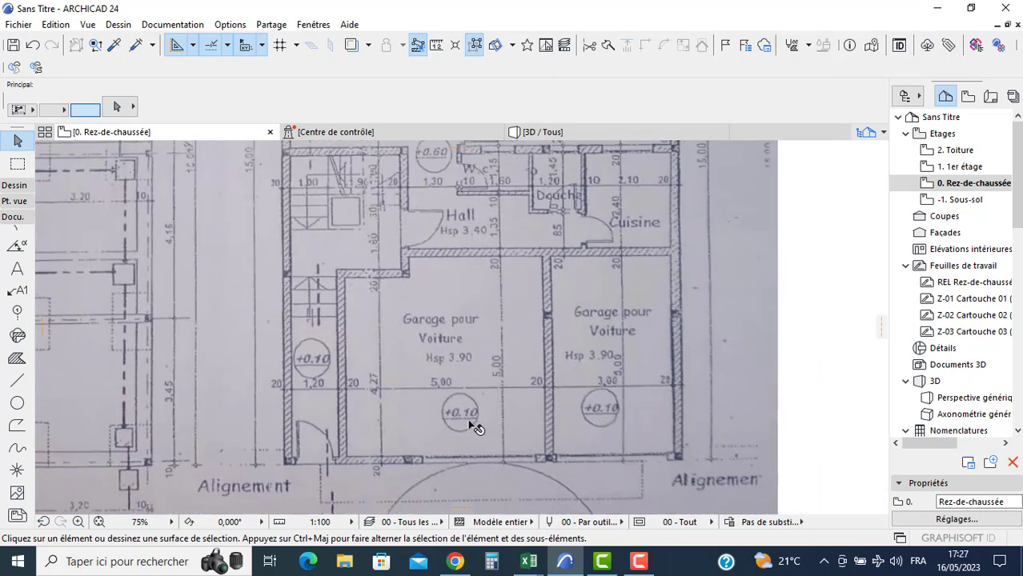
{"action": "scroll", "coordinate": [474, 429], "scroll_direction": "up", "scroll_amount": 1}
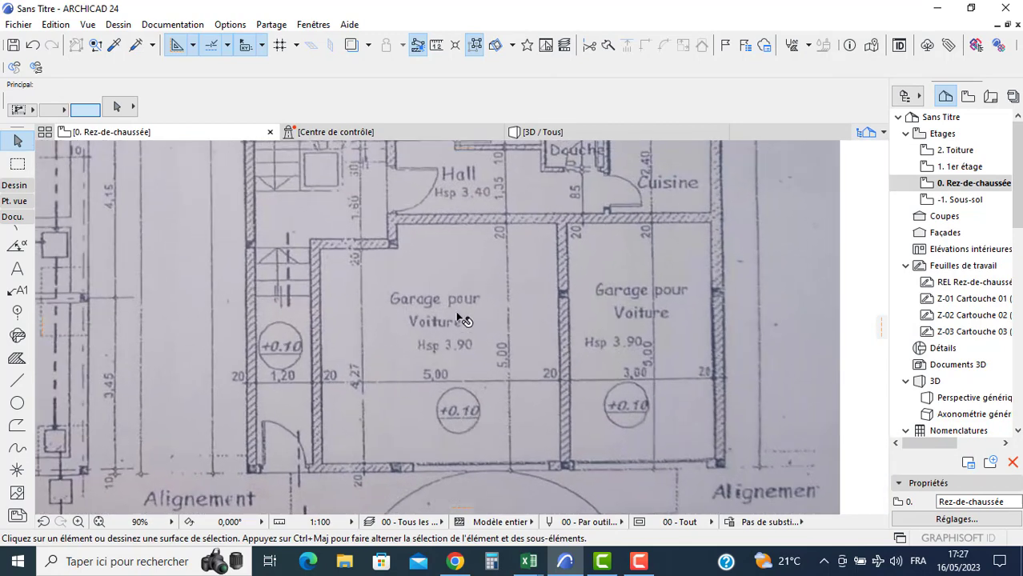
{"action": "middle_click_drag", "start_coordinate": [457, 297], "coordinate": [445, 477]}
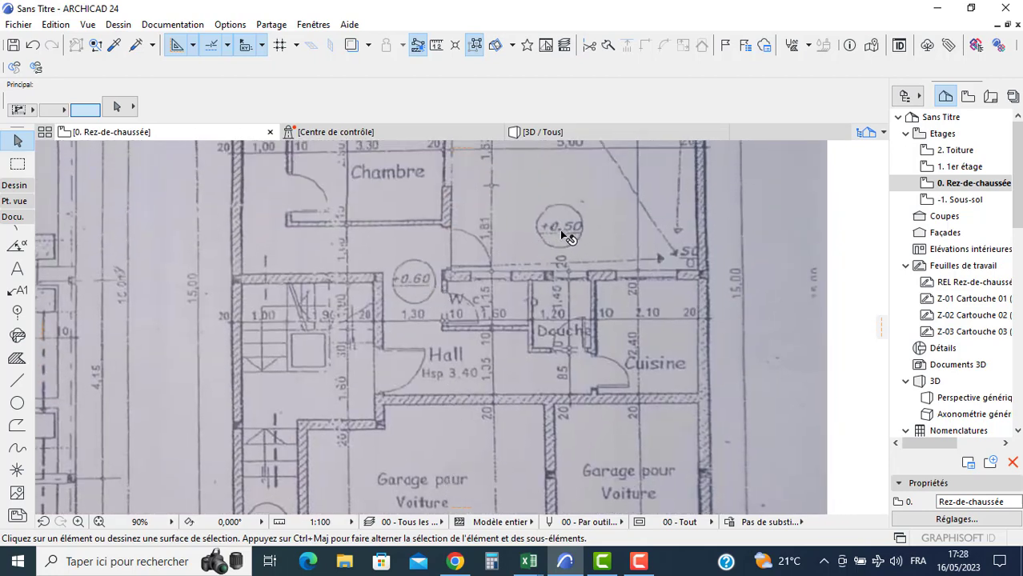
{"action": "middle_click_drag", "start_coordinate": [536, 416], "coordinate": [544, 278]}
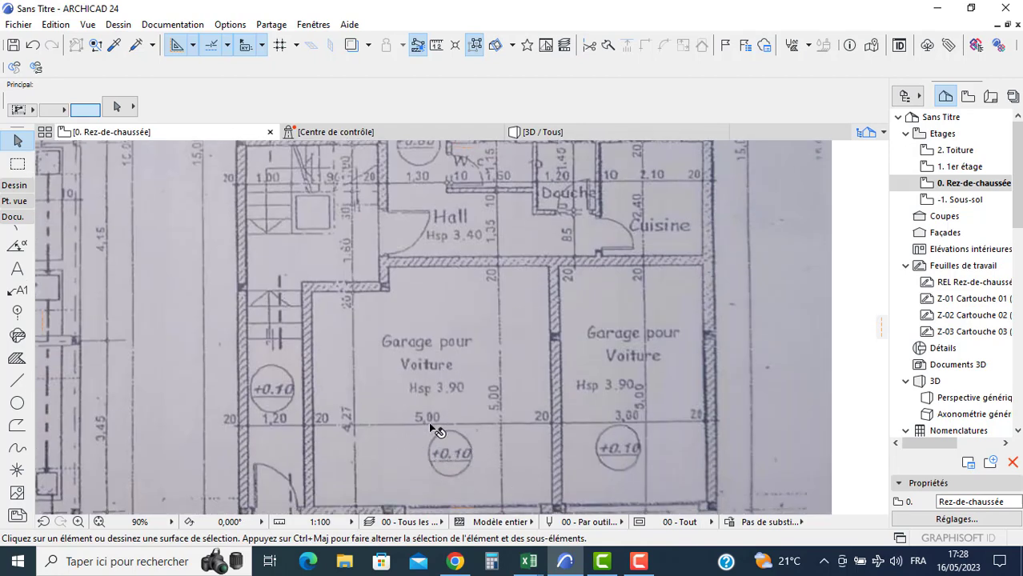
{"action": "middle_click_drag", "start_coordinate": [477, 462], "coordinate": [479, 377]}
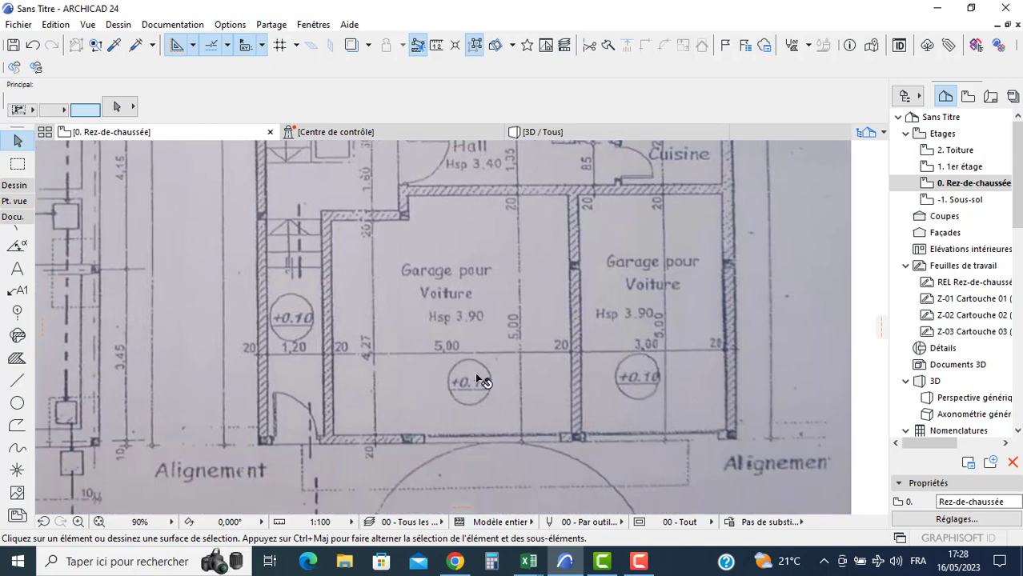
{"action": "scroll", "coordinate": [404, 348], "scroll_direction": "down", "scroll_amount": 3}
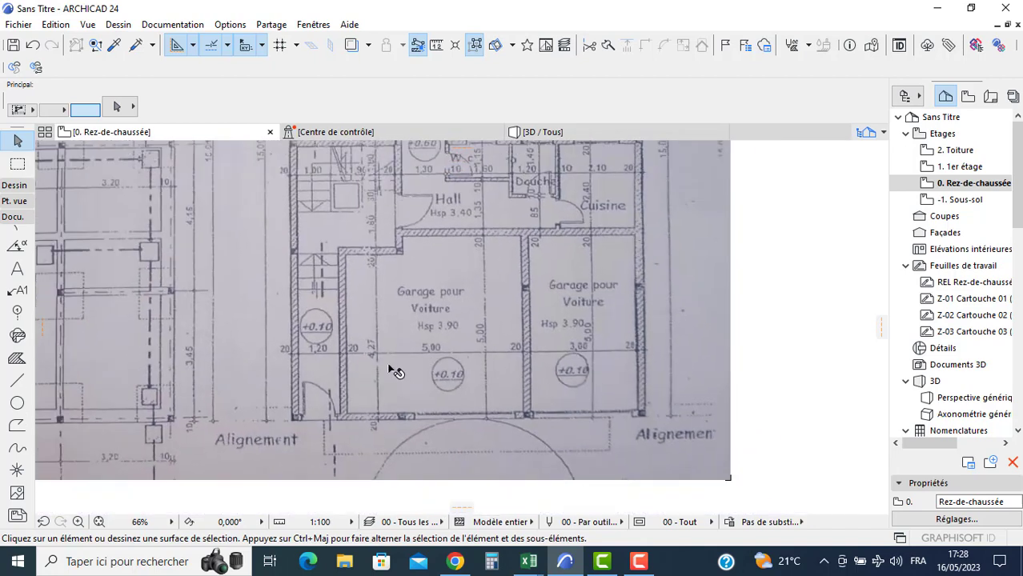
{"action": "middle_click_drag", "start_coordinate": [412, 315], "coordinate": [486, 331]}
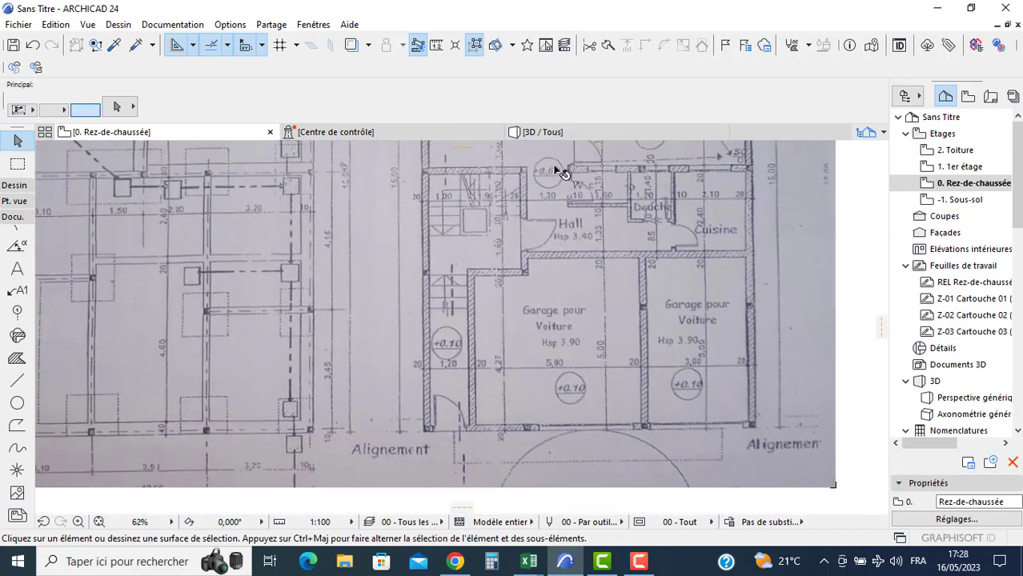
- Draw a long, thin horizontal rectangle with the Line tool's rectangular geometry in the empty area below the scanned plans
{"action": "middle_click_drag", "start_coordinate": [246, 328], "coordinate": [344, 273]}
{"action": "left_click", "coordinate": [17, 381]}
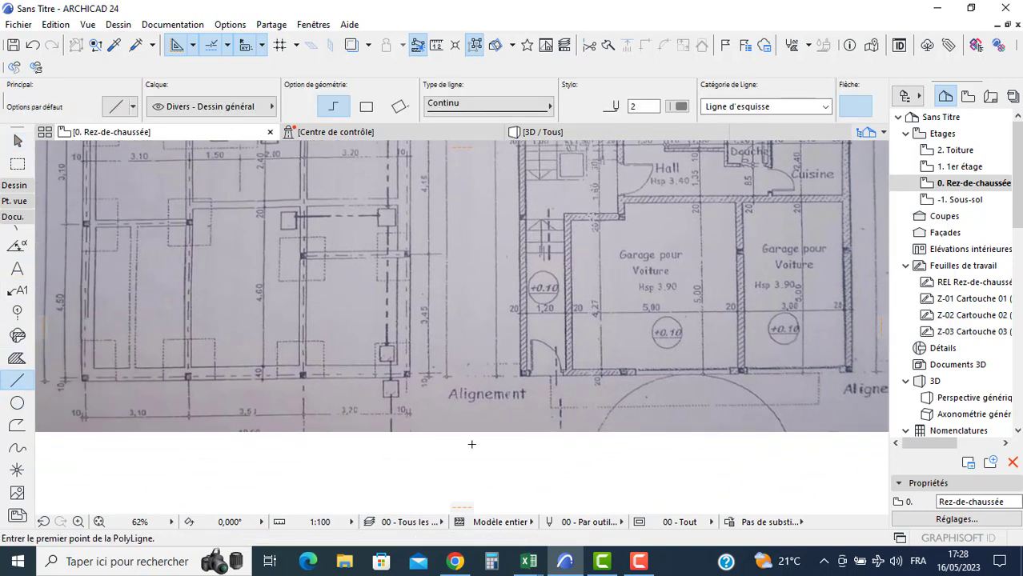
{"action": "middle_click_drag", "start_coordinate": [504, 494], "coordinate": [539, 368]}
{"action": "left_click", "coordinate": [502, 387]}
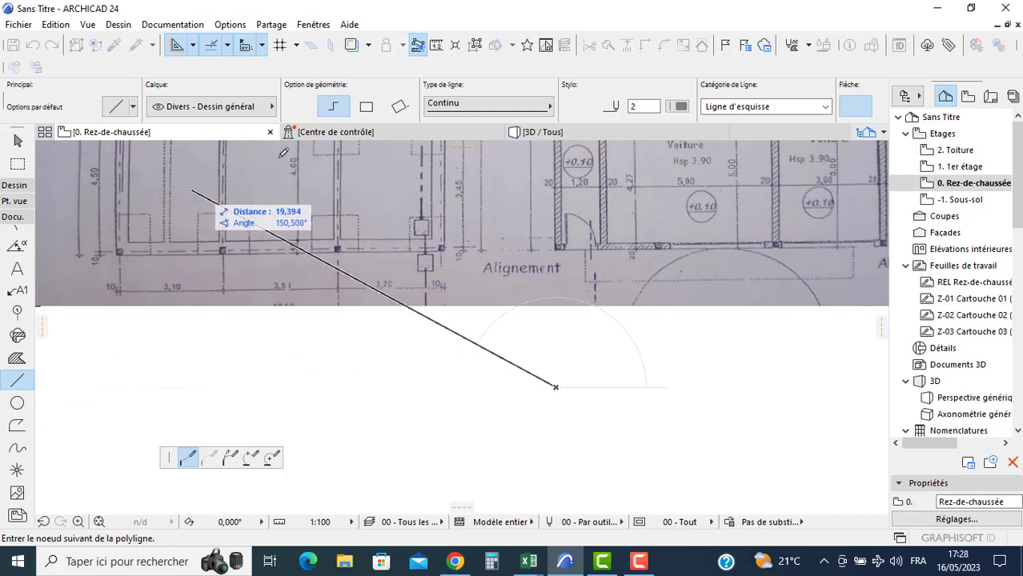
{"action": "left_click", "coordinate": [366, 107]}
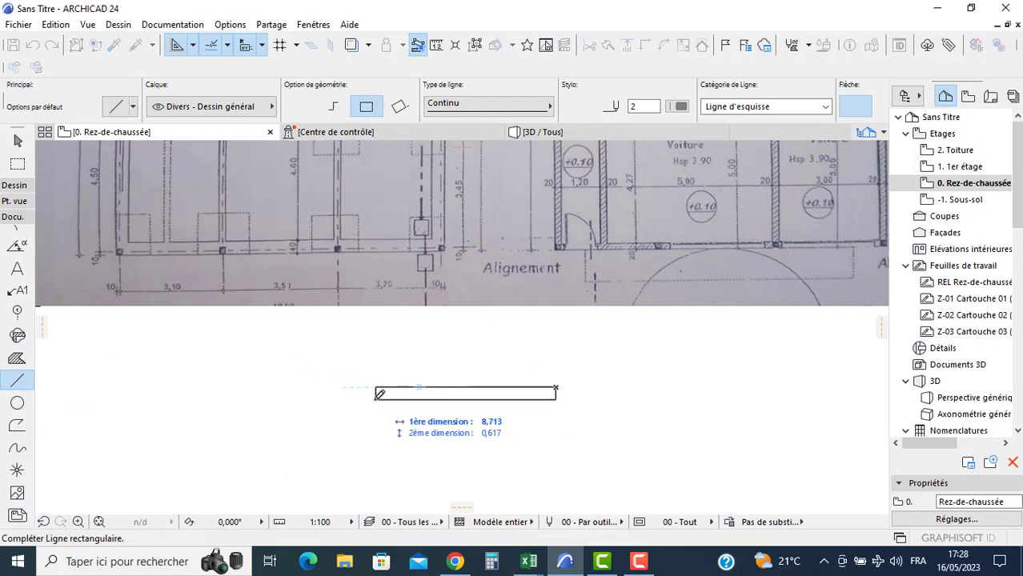
{"action": "left_click", "coordinate": [334, 389]}
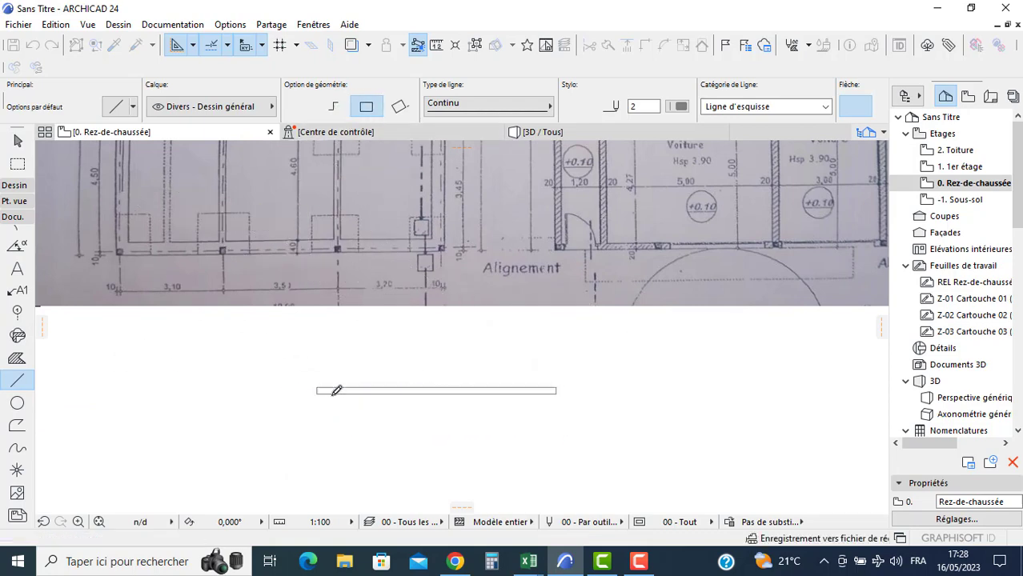
- Draw a small rectangle directly beneath the right end of the long thin rectangle, flush with its end
{"action": "scroll", "coordinate": [560, 395], "scroll_direction": "up", "scroll_amount": 4}
{"action": "left_click", "coordinate": [495, 389]}
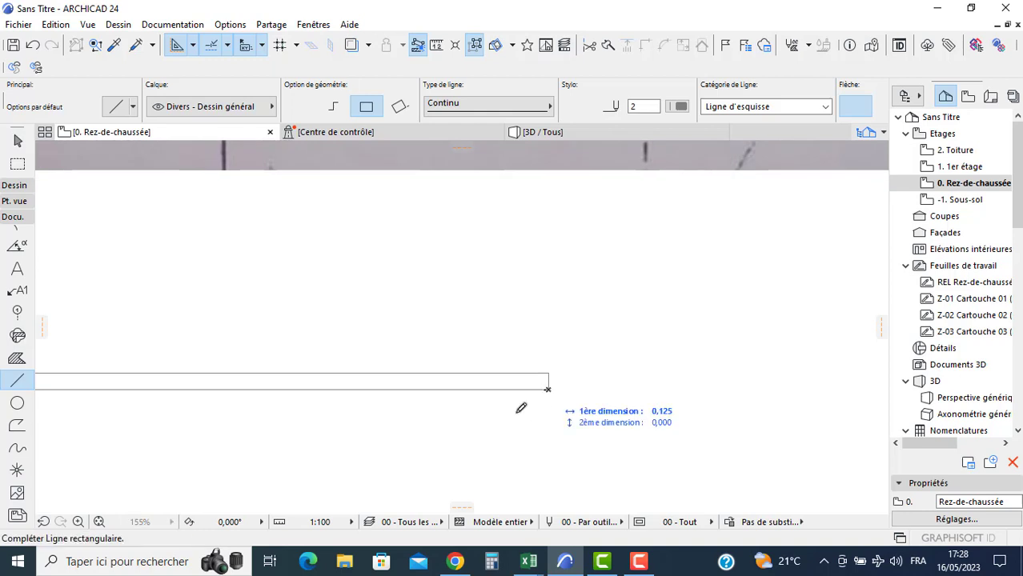
{"action": "left_click", "coordinate": [548, 415]}
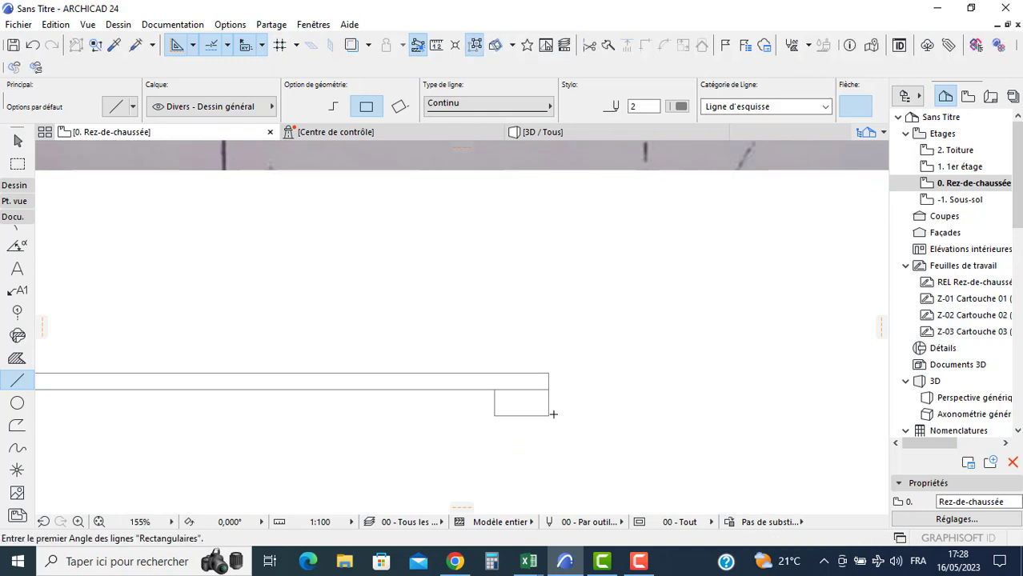
- Draw a narrow upright rectangle about 0.76 by 1.91 m under the small one, and a wider footing rectangle extending left beneath it
{"action": "left_click", "coordinate": [551, 415]}
{"action": "middle_click_drag", "start_coordinate": [525, 446], "coordinate": [504, 317]}
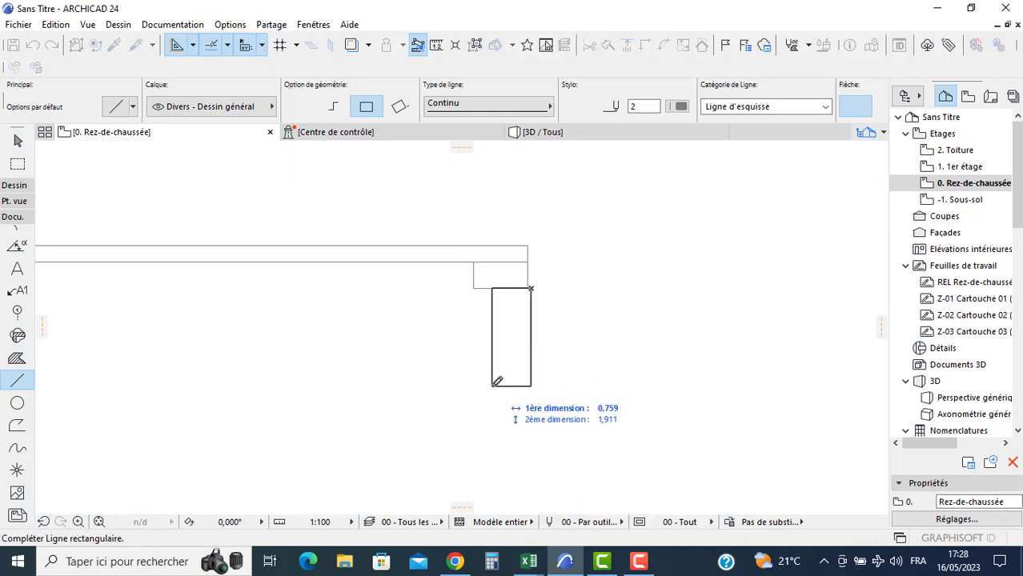
{"action": "left_click", "coordinate": [493, 385]}
{"action": "left_click", "coordinate": [532, 385]}
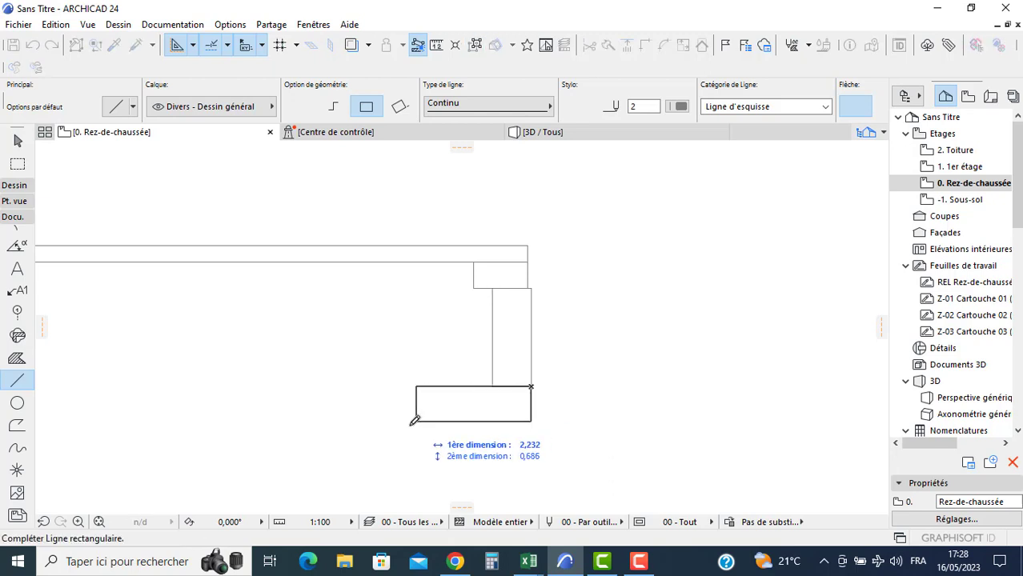
{"action": "left_click", "coordinate": [407, 427]}
- Draw a single horizontal line extending right from the lower right corner of the long thin rectangle
{"action": "scroll", "coordinate": [529, 241], "scroll_direction": "up", "scroll_amount": 2}
{"action": "scroll", "coordinate": [530, 241], "scroll_direction": "up", "scroll_amount": 2}
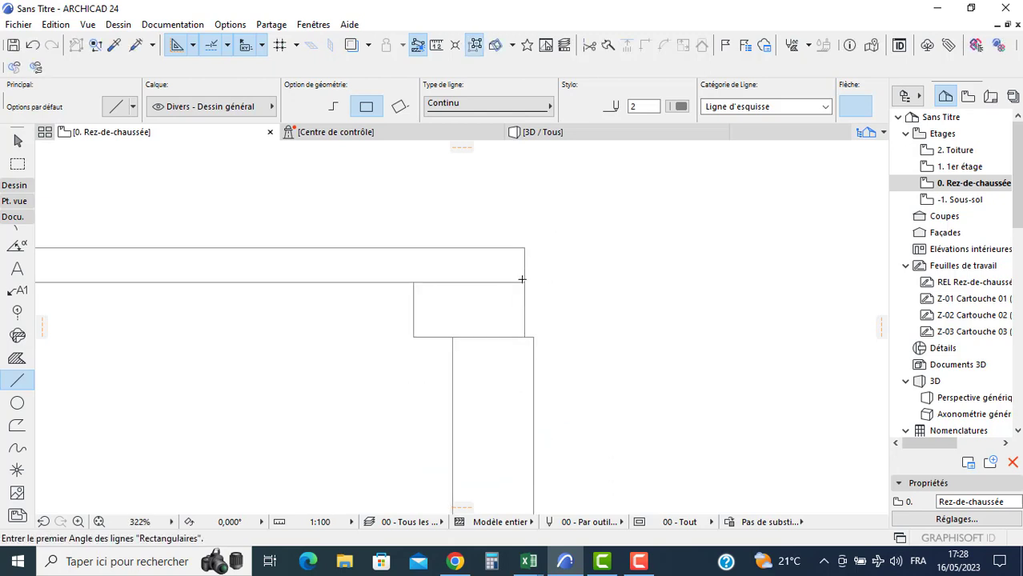
{"action": "left_click", "coordinate": [525, 282]}
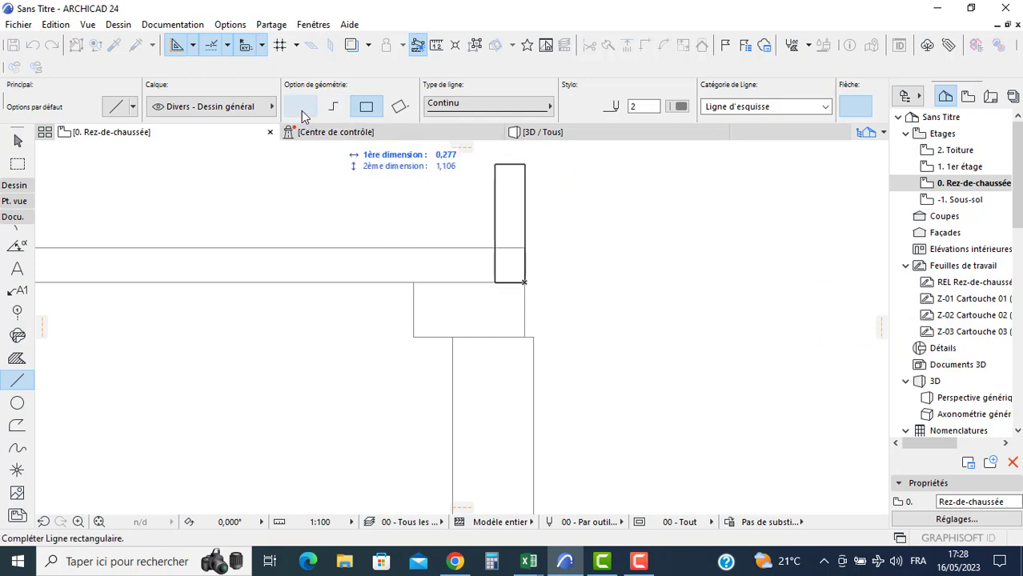
{"action": "left_click", "coordinate": [301, 107]}
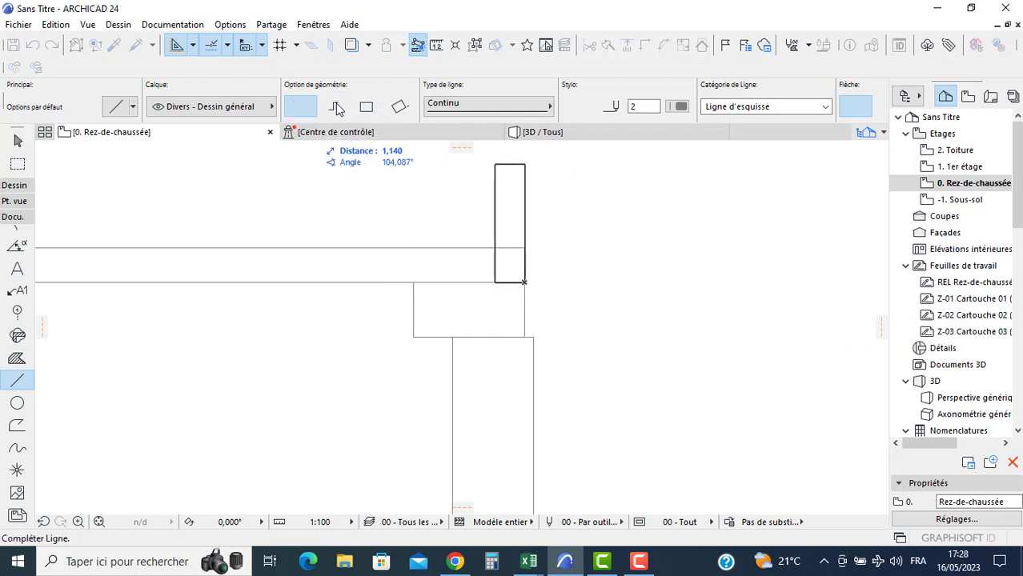
{"action": "left_click", "coordinate": [765, 281]}
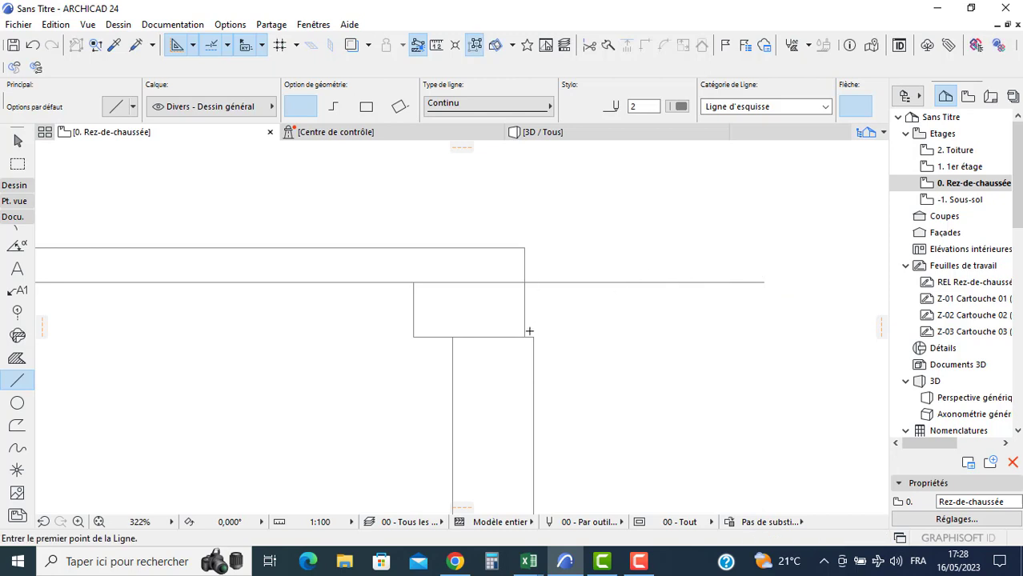
- Draw a single horizontal line extending right from the footing rectangle's lower right corner, and leave the Line tool
{"action": "mouse_move", "coordinate": [529, 330]}
{"action": "middle_mouse_down"}
{"action": "mouse_move", "coordinate": [525, 258]}
{"action": "mouse_move", "coordinate": [491, 208]}
{"action": "middle_mouse_up"}
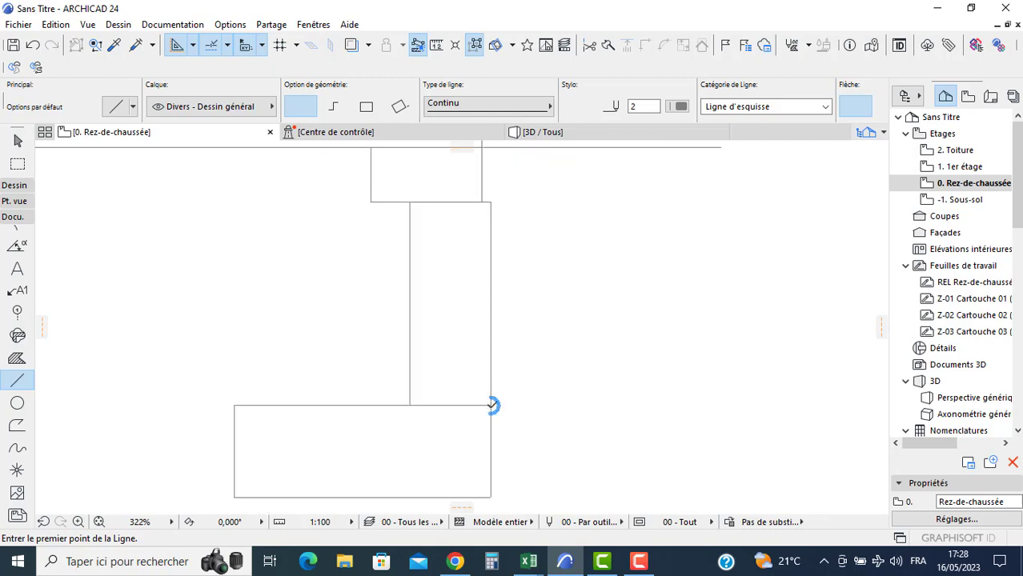
{"action": "middle_click_drag", "start_coordinate": [492, 406], "coordinate": [482, 359]}
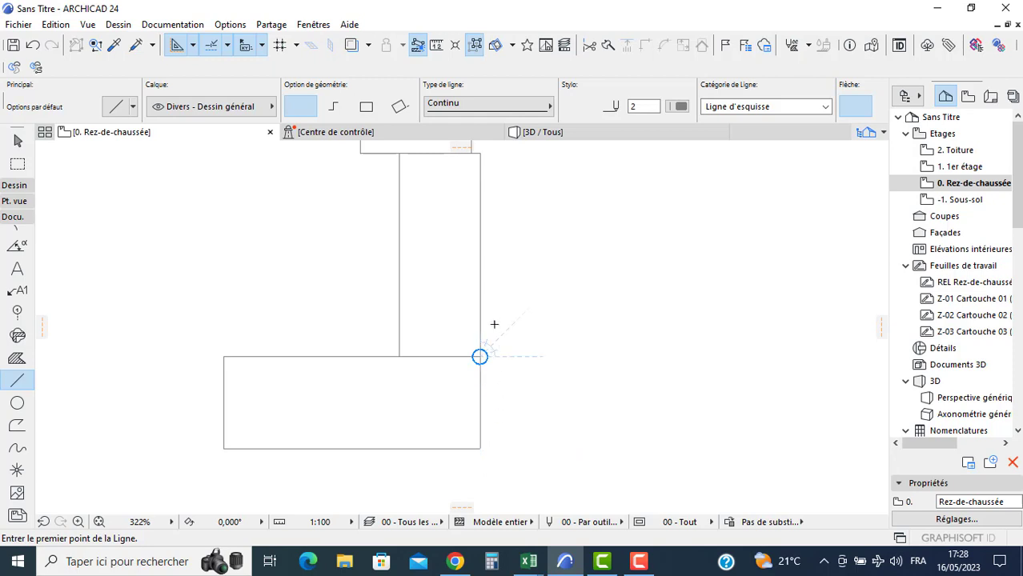
{"action": "scroll", "coordinate": [494, 324], "scroll_direction": "down", "scroll_amount": 3}
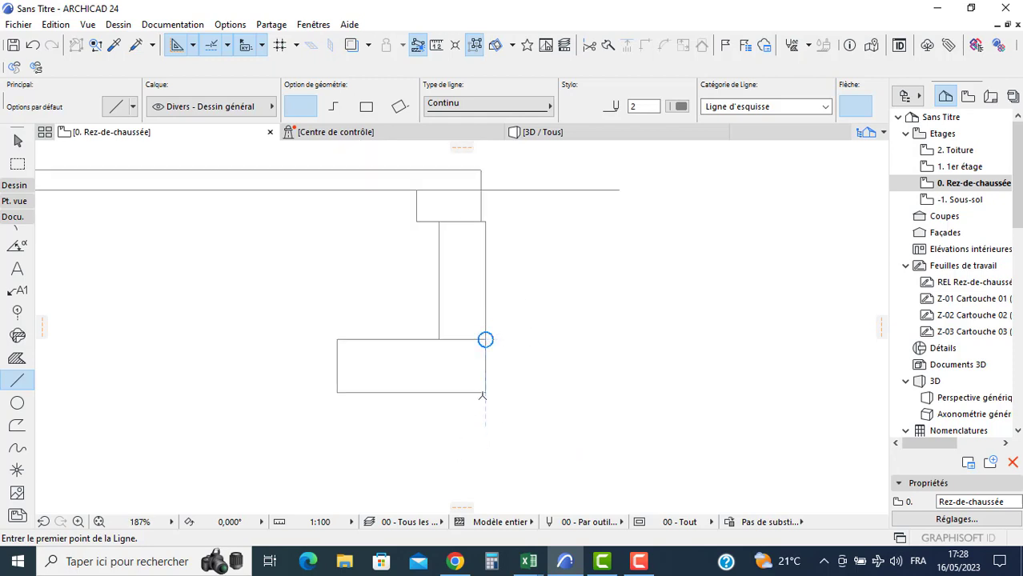
{"action": "left_click", "coordinate": [485, 392]}
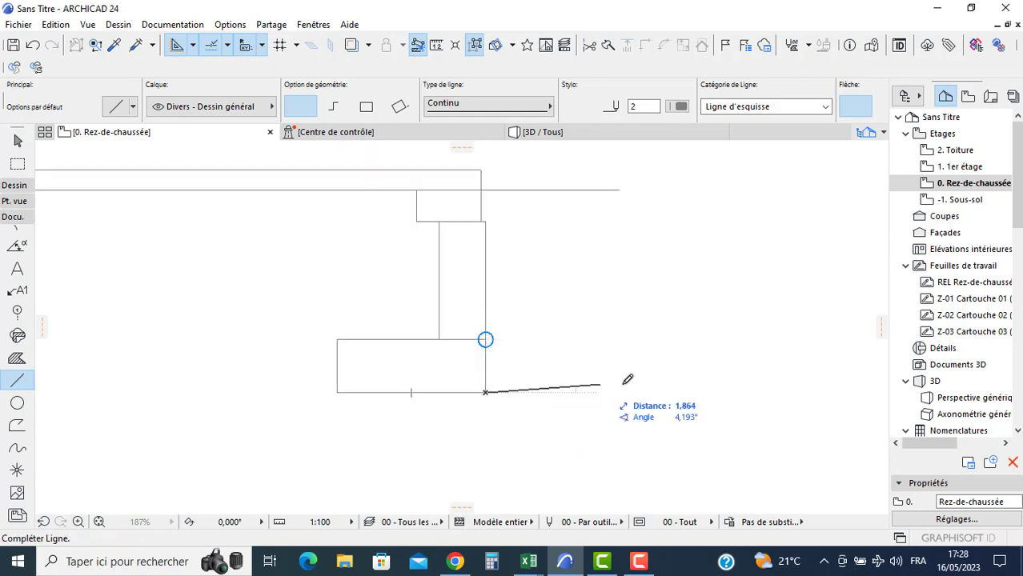
{"action": "left_click", "coordinate": [696, 393]}
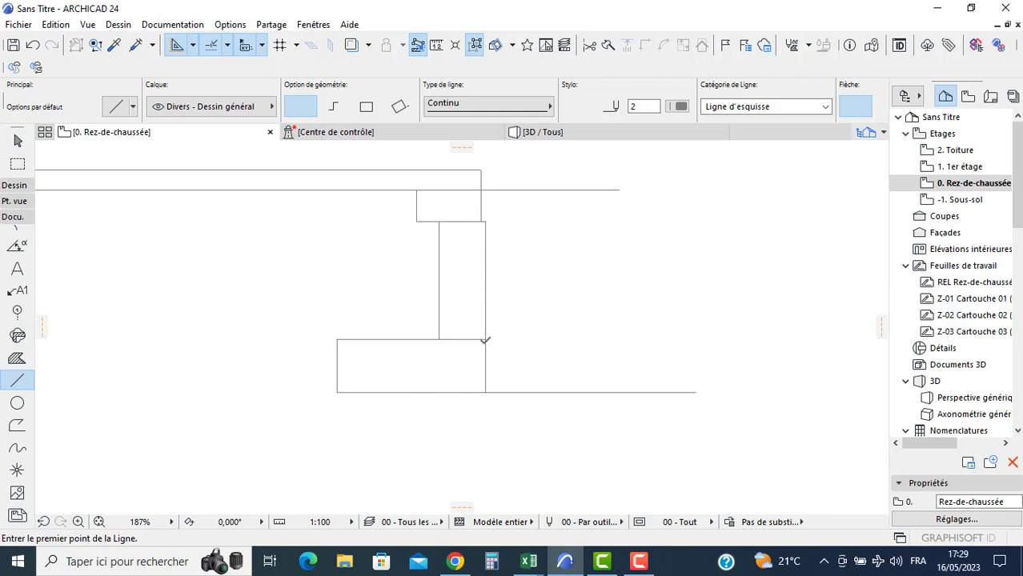
{"action": "scroll", "coordinate": [479, 320], "scroll_direction": "down", "scroll_amount": 4}
{"action": "key", "text": "Escape"}
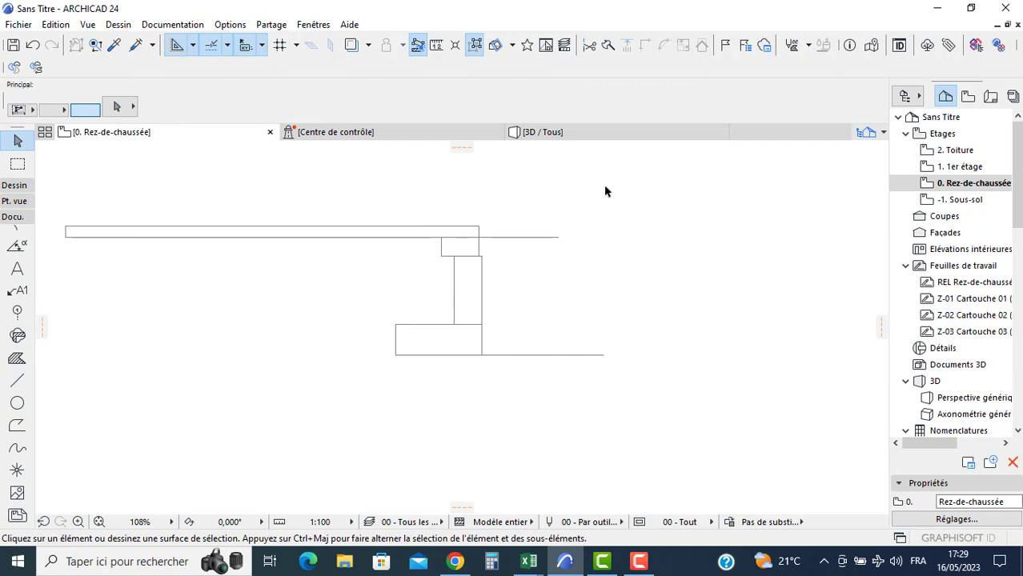
- Delete the whole sketched foundation section together with its two level lines
{"action": "left_click_drag", "start_coordinate": [605, 191], "coordinate": [331, 407]}
{"action": "middle_click_drag", "start_coordinate": [335, 346], "coordinate": [380, 391]}
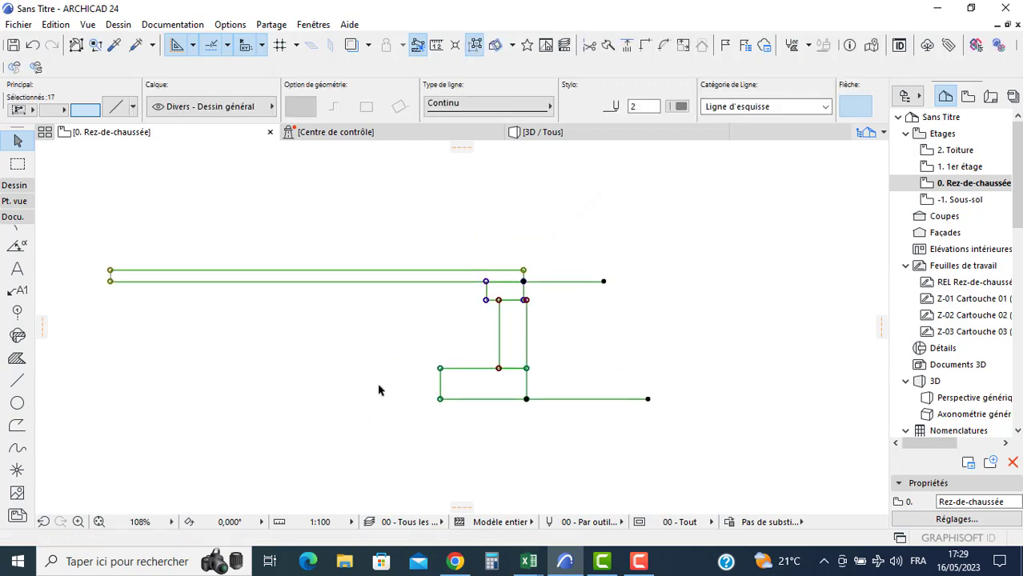
{"action": "scroll", "coordinate": [153, 294], "scroll_direction": "down", "scroll_amount": 3}
{"action": "key", "text": "Delete"}
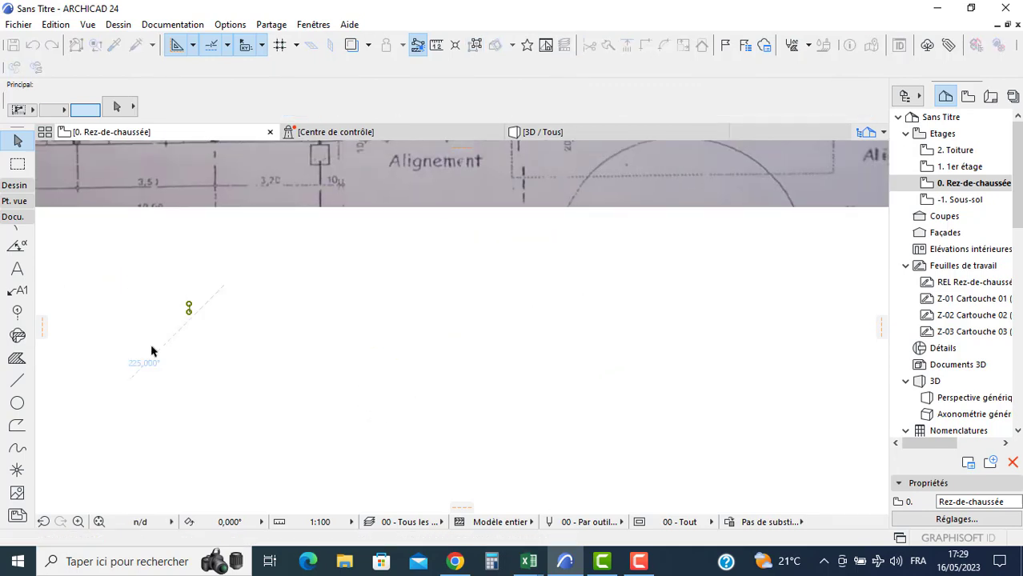
- In the storey settings, set the elevation of Sous-sol to -1,4 and of Rez-de-chaussée to 0,1
{"action": "scroll", "coordinate": [249, 328], "scroll_direction": "down", "scroll_amount": 5}
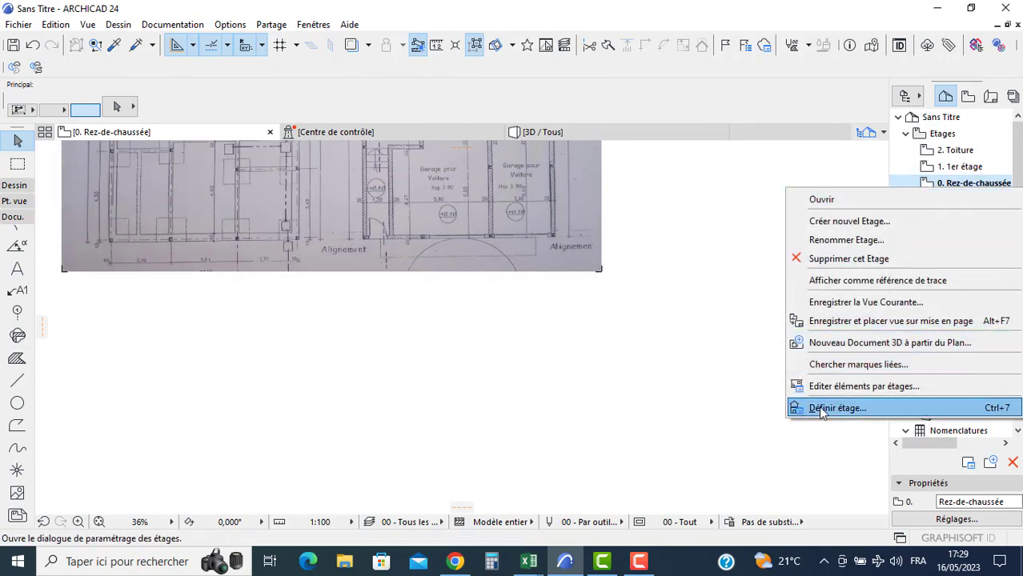
{"action": "key", "text": "Return"}
{"action": "left_click", "coordinate": [551, 332]}
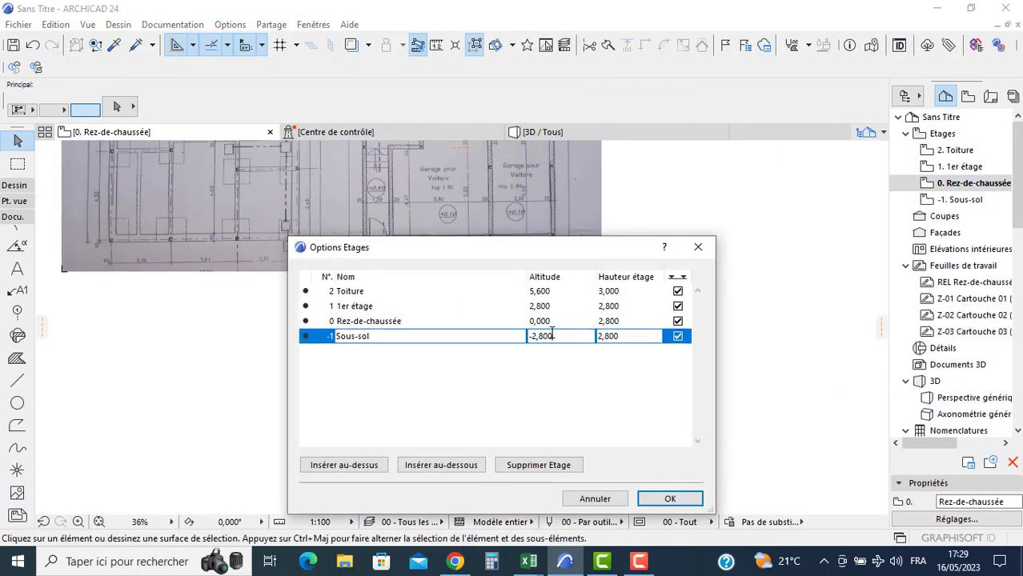
{"action": "double_click", "coordinate": [551, 333]}
{"action": "double_click", "coordinate": [552, 333]}
{"action": "type", "text": "-1,4"}
{"action": "left_click", "coordinate": [553, 320]}
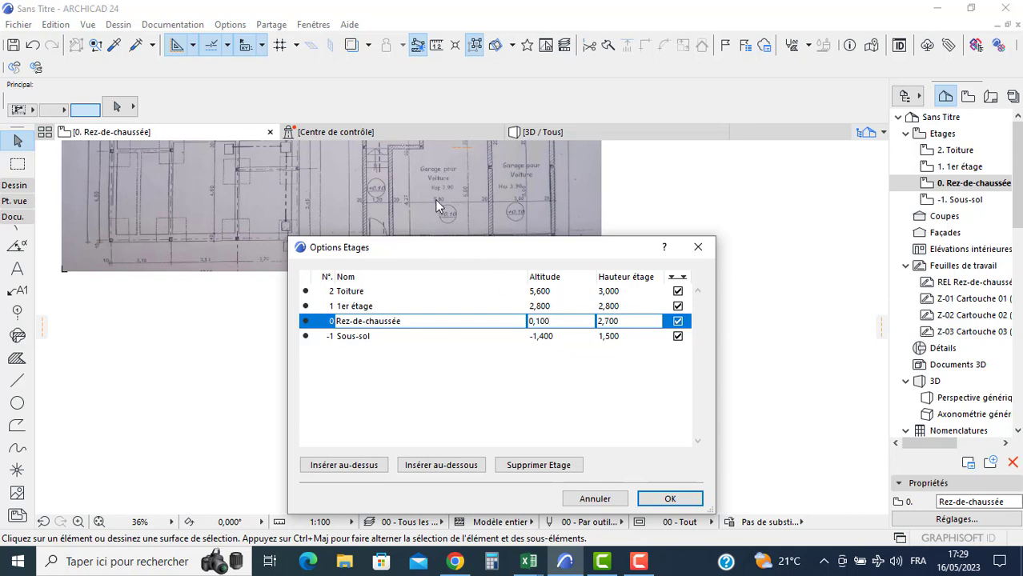
- Set the storey height of Rez-de-chaussée to 4,1 and of 1er étage to 3
{"action": "double_click", "coordinate": [620, 323]}
{"action": "type", "text": "4,1"}
{"action": "left_click", "coordinate": [614, 309]}
{"action": "type", "text": "3"}
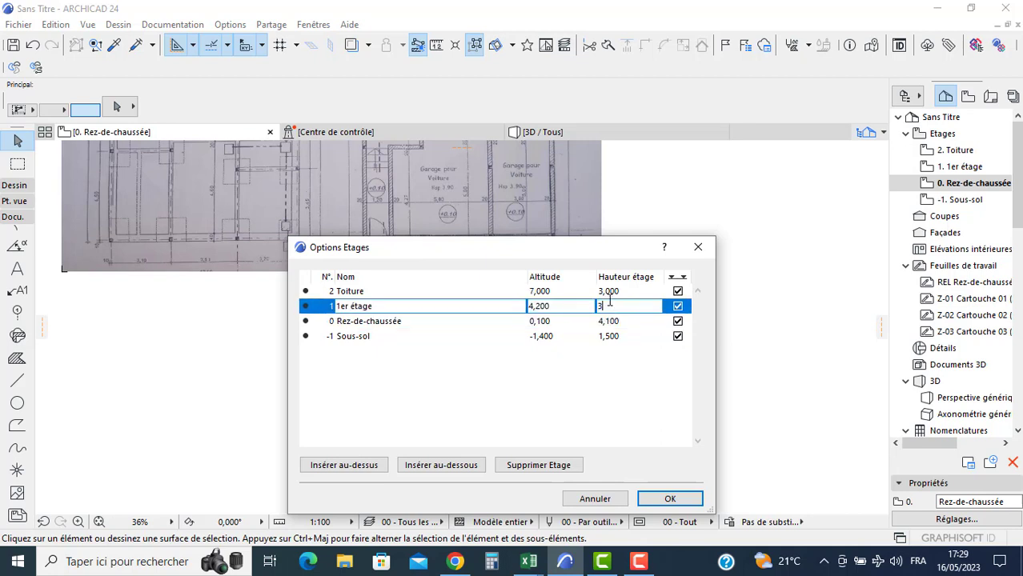
{"action": "key", "text": "Return"}
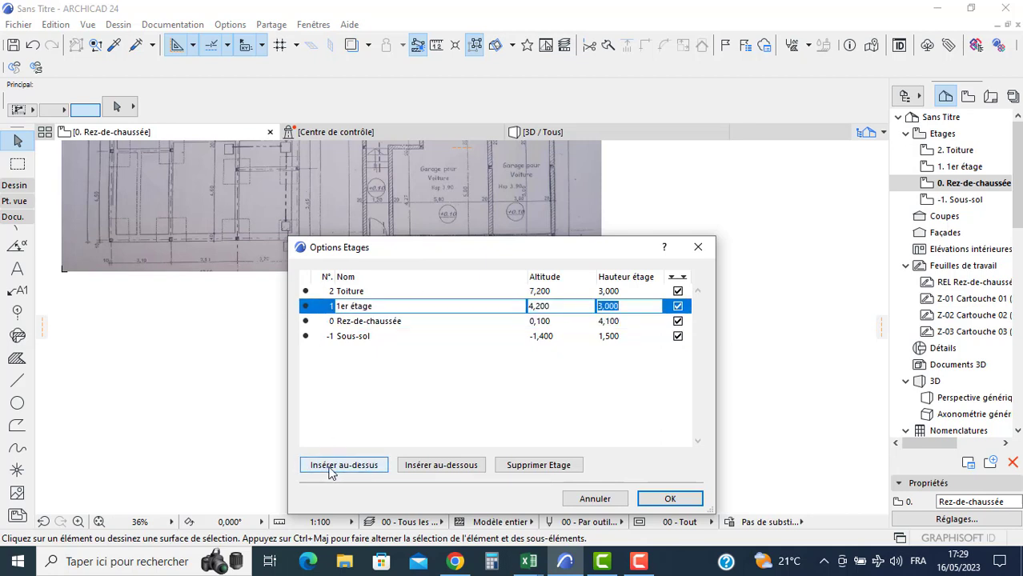
- Insert a storey named 2EME ETAGE above 1er étage and rename Toiture as TERRASSE
{"action": "left_click", "coordinate": [347, 468]}
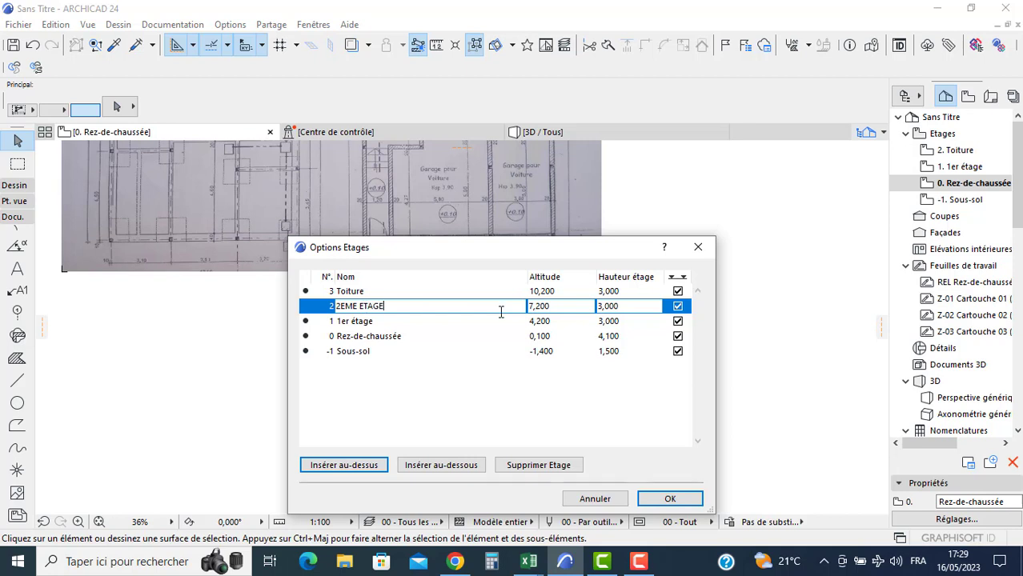
{"action": "left_click", "coordinate": [383, 293]}
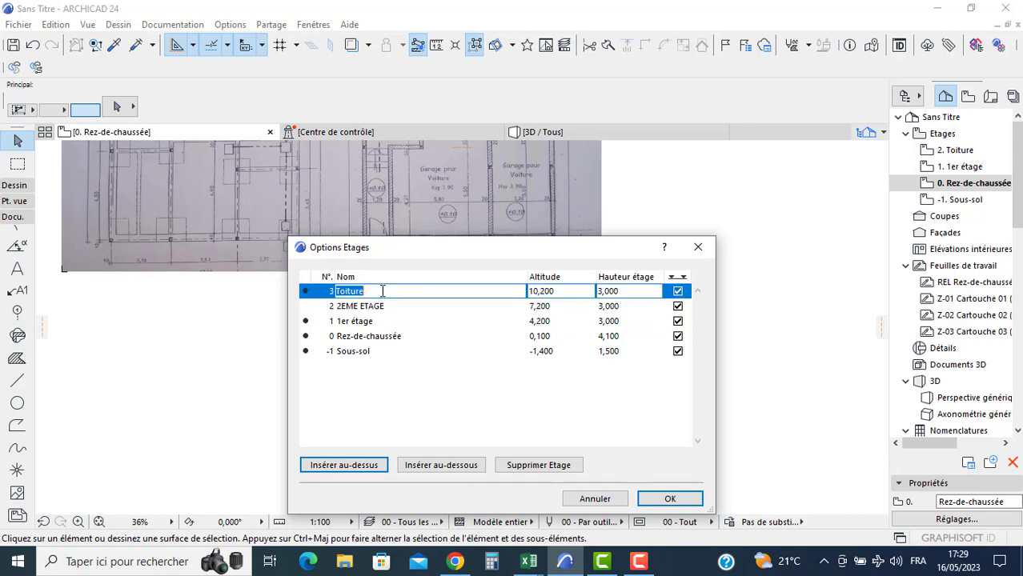
{"action": "type", "text": "TERRASSE"}
- Rename the Sous-sol storey as FONDATION and apply the storey settings
{"action": "left_click", "coordinate": [335, 353]}
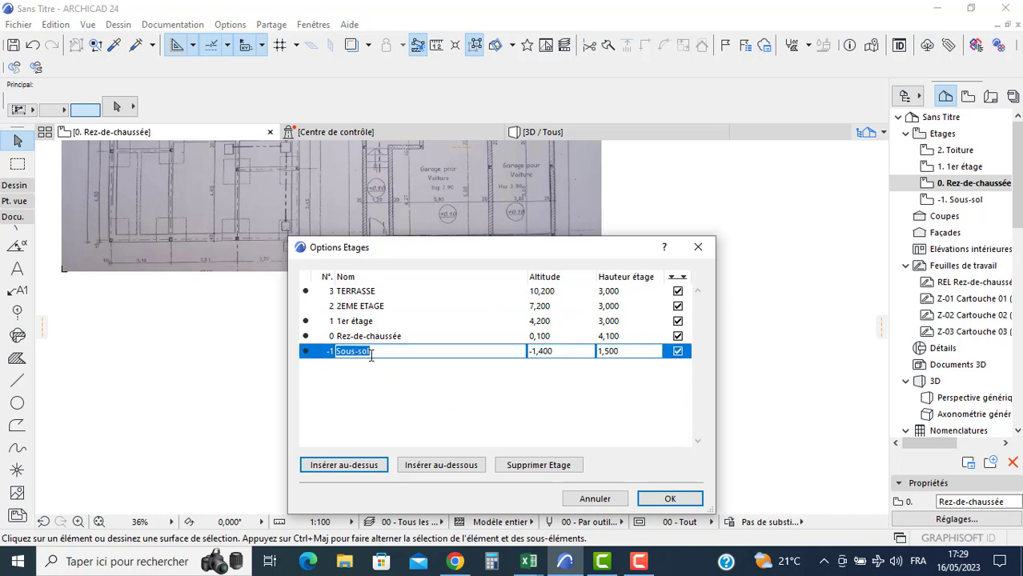
{"action": "type", "text": "FONDATION"}
{"action": "key", "text": "Return"}
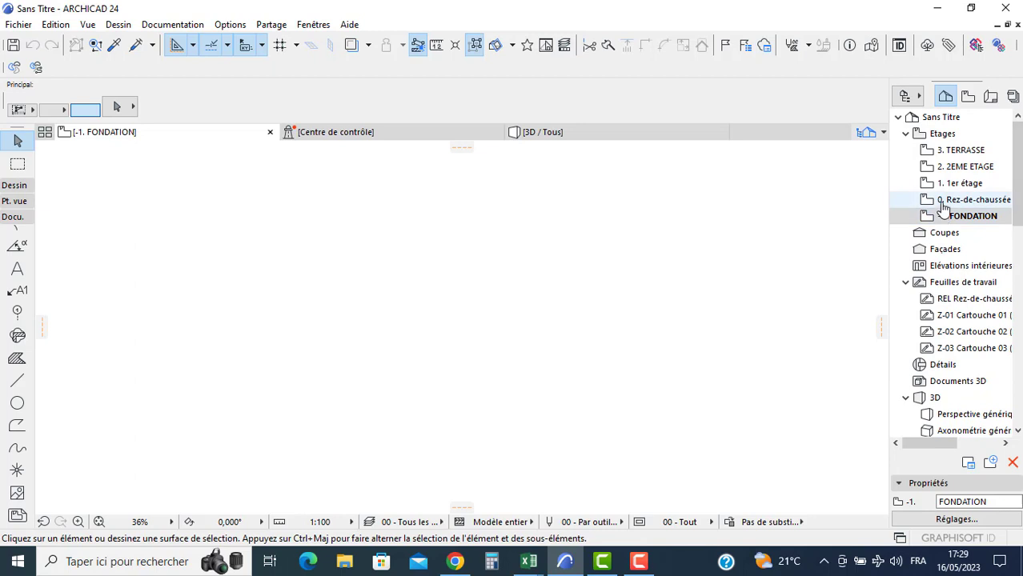
- Cut the scanned plan image from the Rez-de-chaussée storey and paste it at the current view's centre on the FONDATION storey
{"action": "left_click", "coordinate": [957, 200]}
{"action": "left_click", "coordinate": [370, 230]}
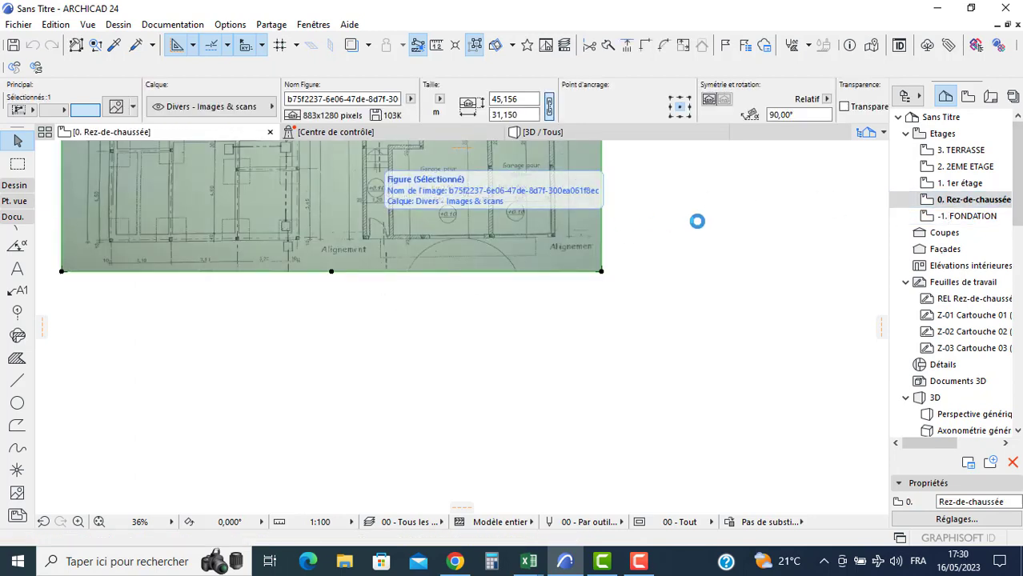
{"action": "key", "text": "Delete"}
{"action": "left_click", "coordinate": [963, 217]}
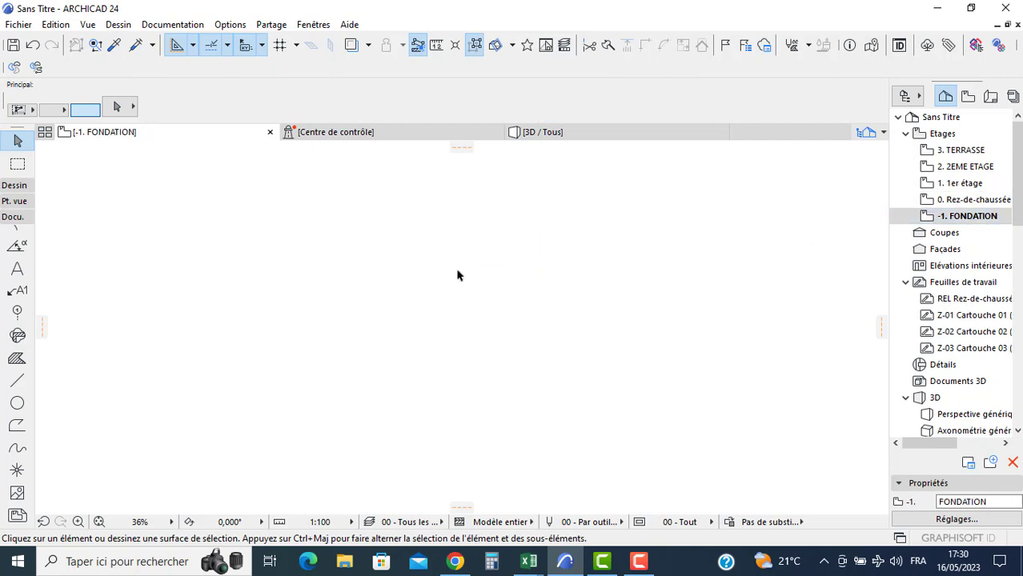
{"action": "key", "text": "ctrl+v"}
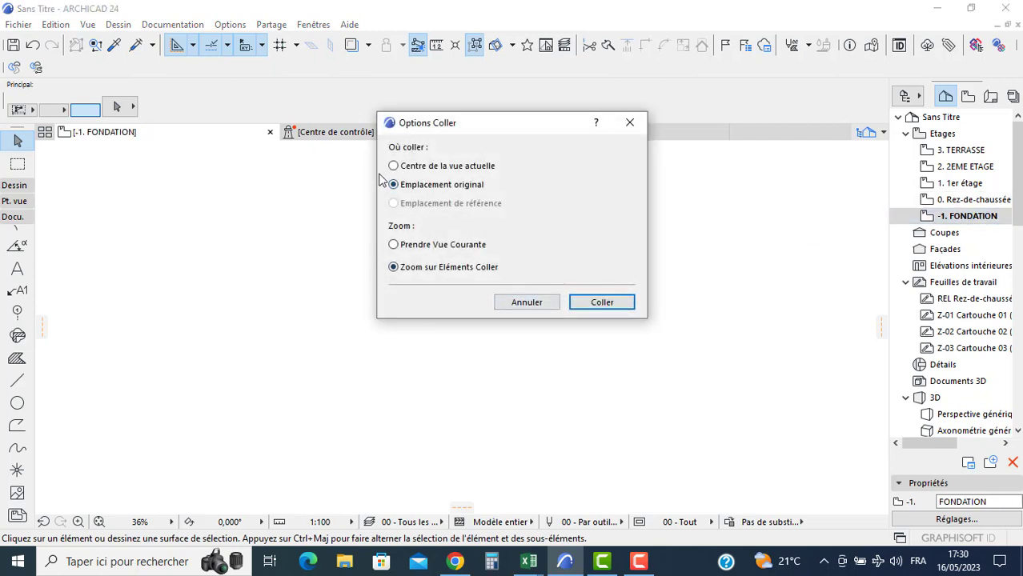
{"action": "left_click", "coordinate": [444, 172]}
{"action": "left_click", "coordinate": [596, 302]}
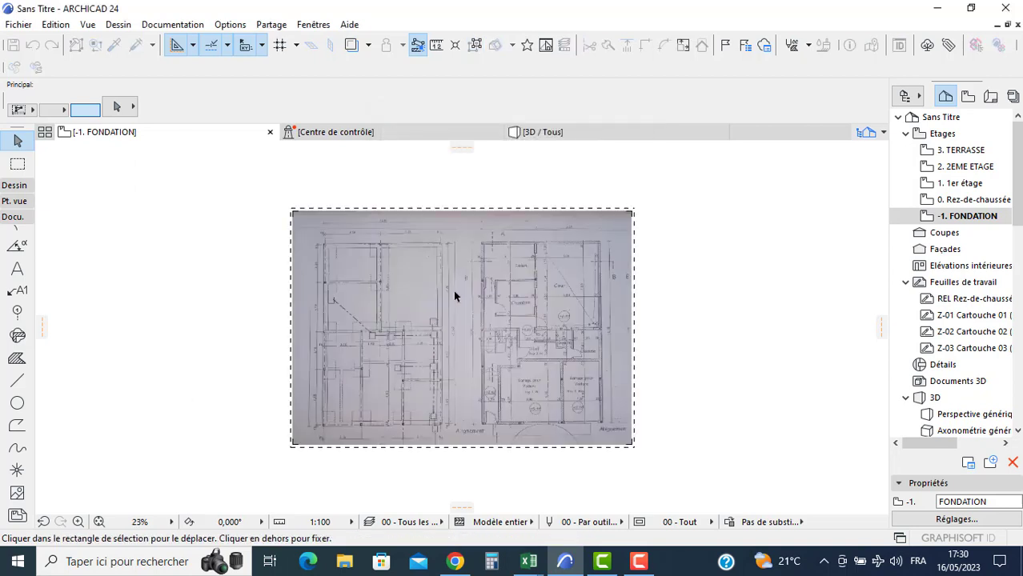
{"action": "left_click", "coordinate": [178, 270]}
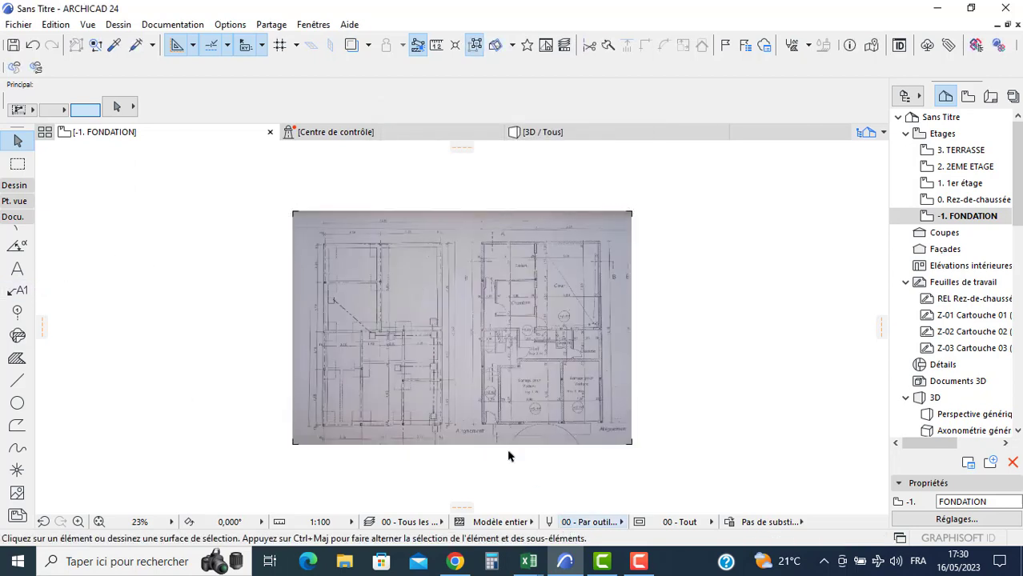
- Set the Slab tool's defaults to a basic structure with a thickness of 0,2
{"action": "left_click", "coordinate": [12, 187]}
{"action": "left_click", "coordinate": [17, 278]}
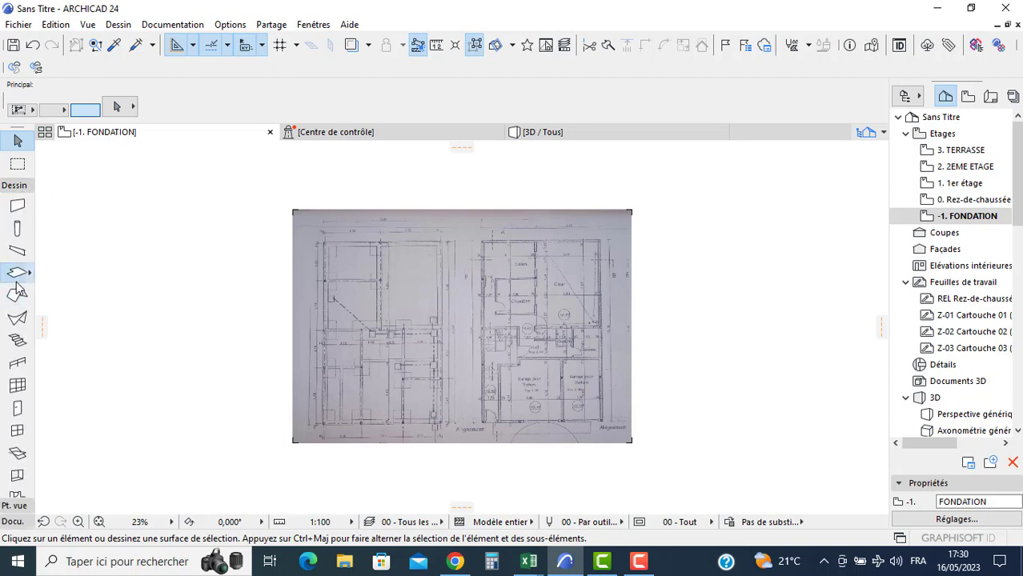
{"action": "key", "text": "ctrl+t"}
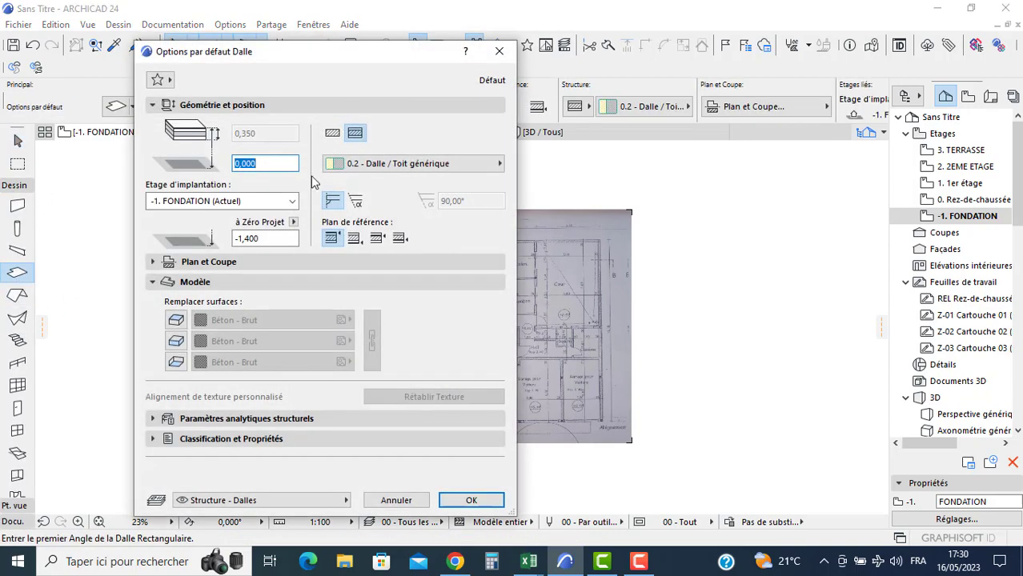
{"action": "left_click", "coordinate": [332, 133]}
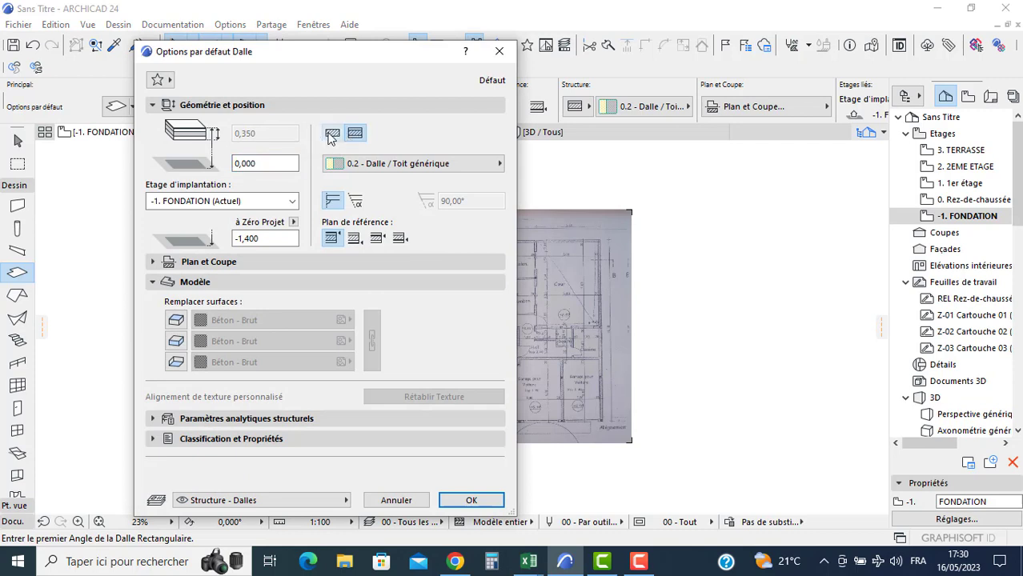
{"action": "left_click", "coordinate": [280, 134]}
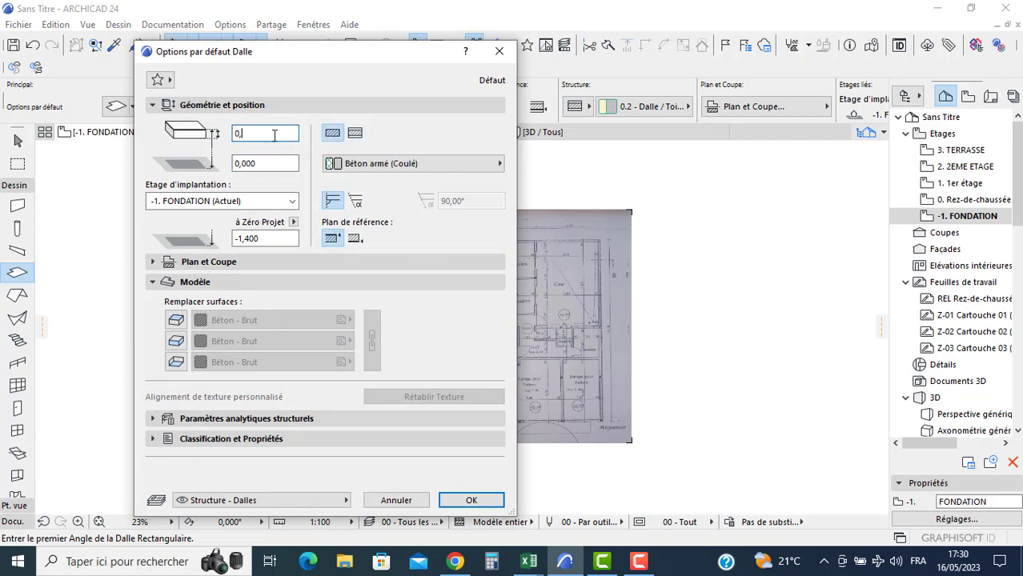
{"action": "type", "text": "0,2"}
- Override the default slab's surfaces with Béton - Brut and set its offset to the home storey to 0,2
{"action": "left_click", "coordinate": [177, 320]}
{"action": "left_click", "coordinate": [175, 360]}
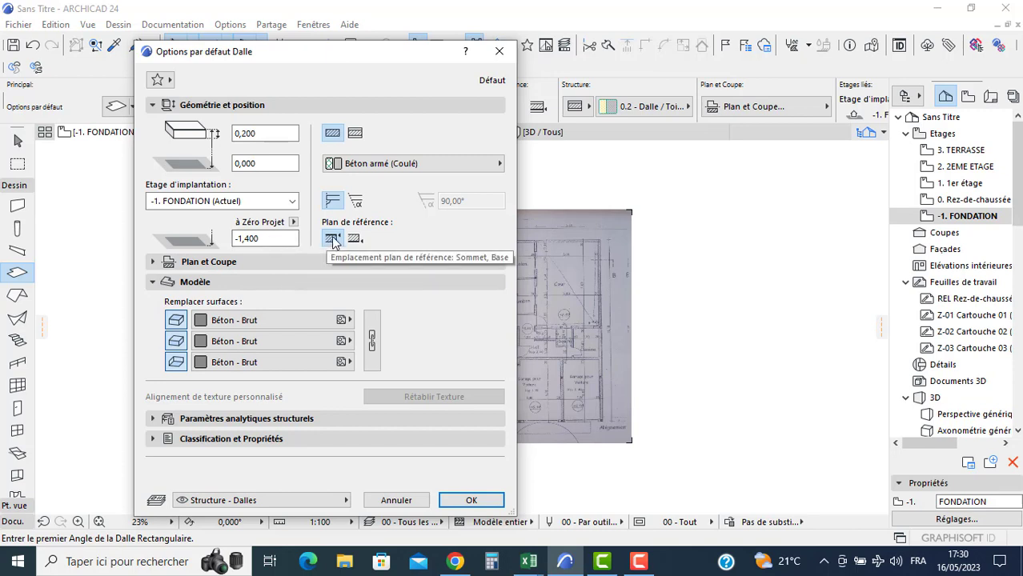
{"action": "left_click", "coordinate": [269, 164]}
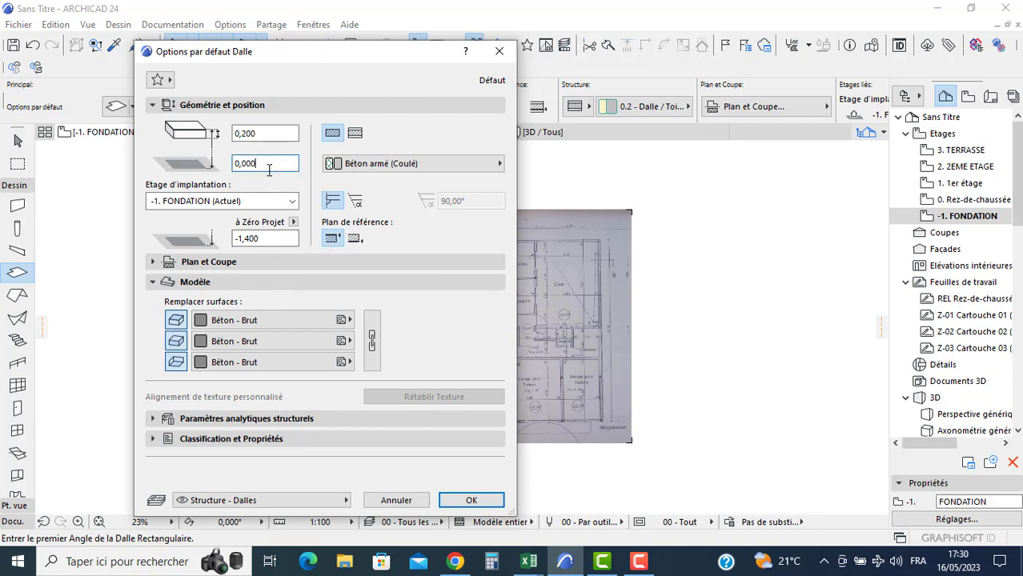
{"action": "type", "text": "2"}
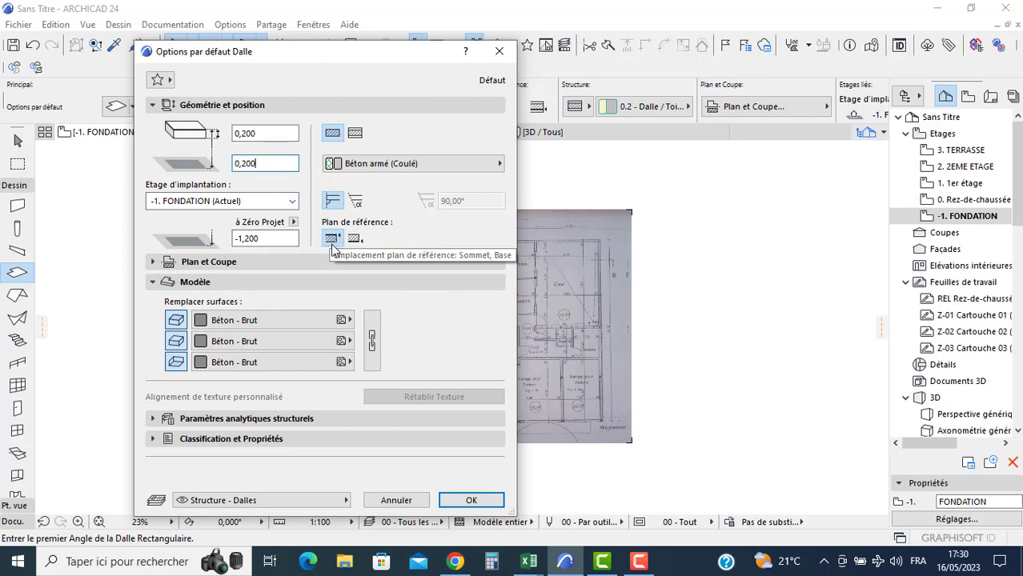
- Set the default slab's cut, uncut and hidden line pens to black pen 1 and apply the slab settings
{"action": "left_click", "coordinate": [311, 416]}
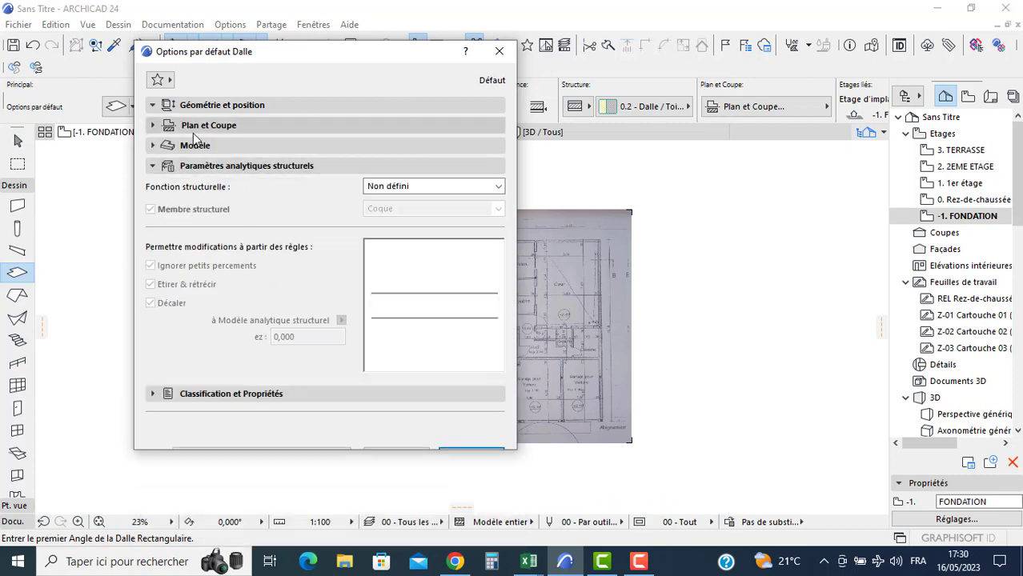
{"action": "left_click", "coordinate": [206, 125]}
{"action": "left_click", "coordinate": [469, 205]}
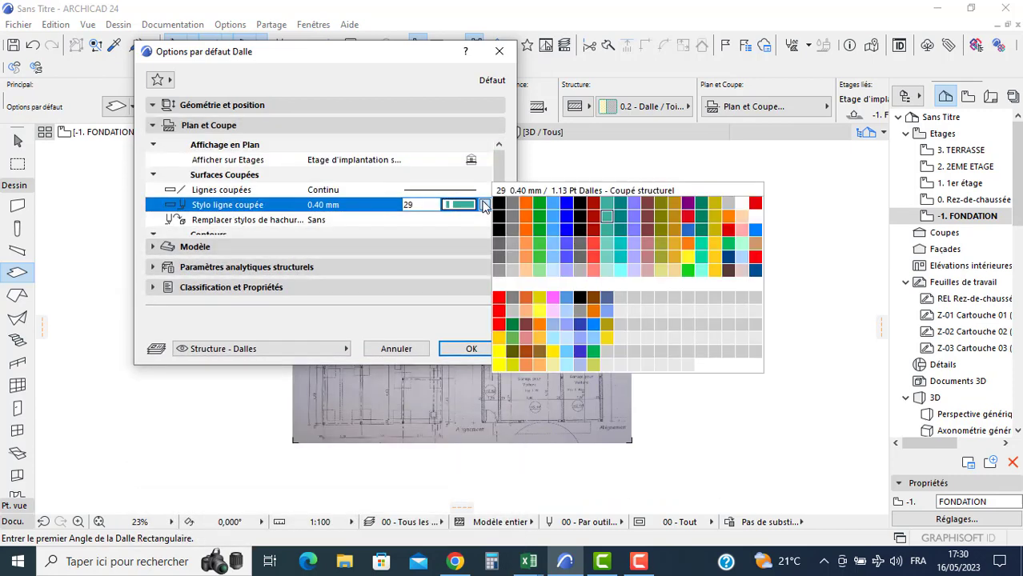
{"action": "left_click", "coordinate": [497, 202]}
{"action": "left_click_drag", "start_coordinate": [504, 181], "coordinate": [498, 200]}
{"action": "left_click", "coordinate": [469, 205]}
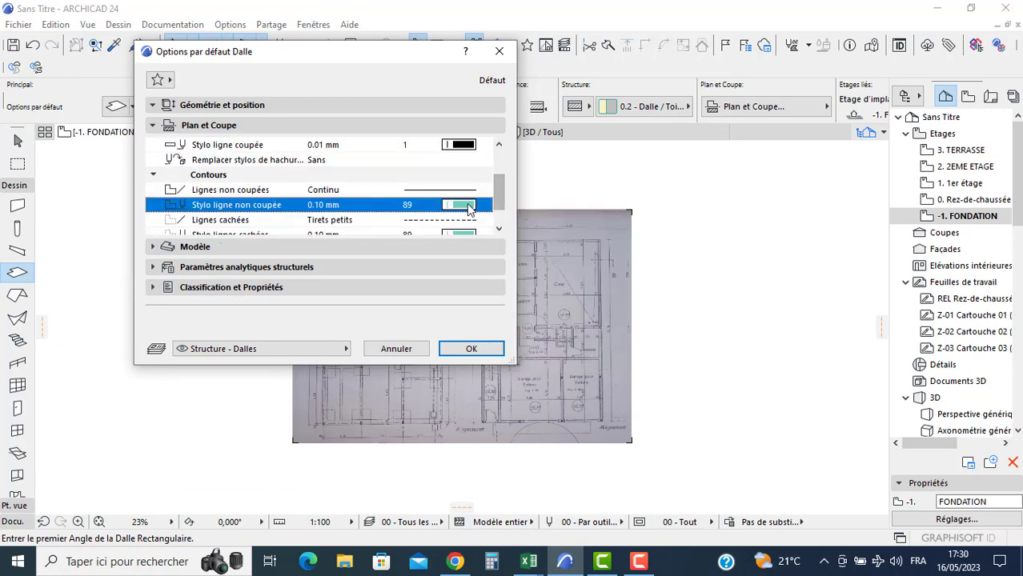
{"action": "left_click", "coordinate": [497, 202]}
{"action": "left_click", "coordinate": [470, 238]}
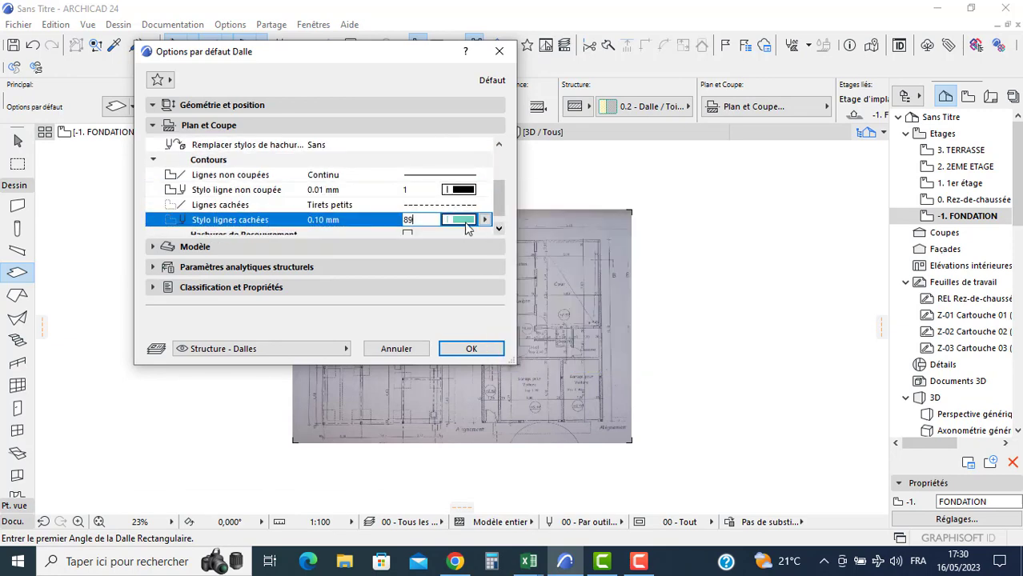
{"action": "left_click", "coordinate": [467, 220]}
{"action": "left_click", "coordinate": [498, 219]}
{"action": "scroll", "coordinate": [496, 196], "scroll_direction": "down", "scroll_amount": 1}
{"action": "left_click", "coordinate": [473, 348]}
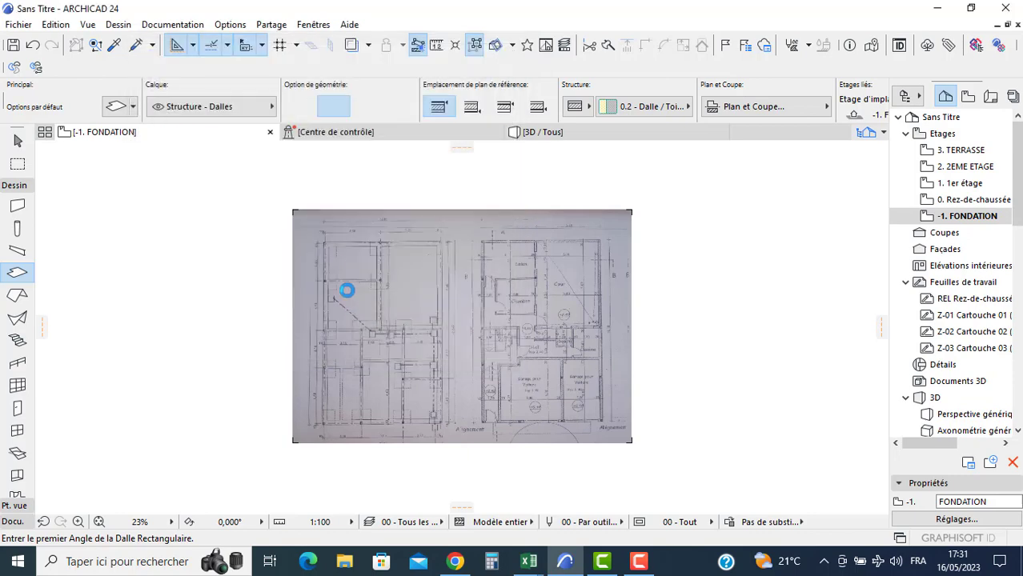
- Draw a rectangular slab of 1 by 1 m at the upper left corner of the scanned foundation plan
{"action": "scroll", "coordinate": [333, 242], "scroll_direction": "up", "scroll_amount": 5}
{"action": "scroll", "coordinate": [333, 241], "scroll_direction": "up", "scroll_amount": 2}
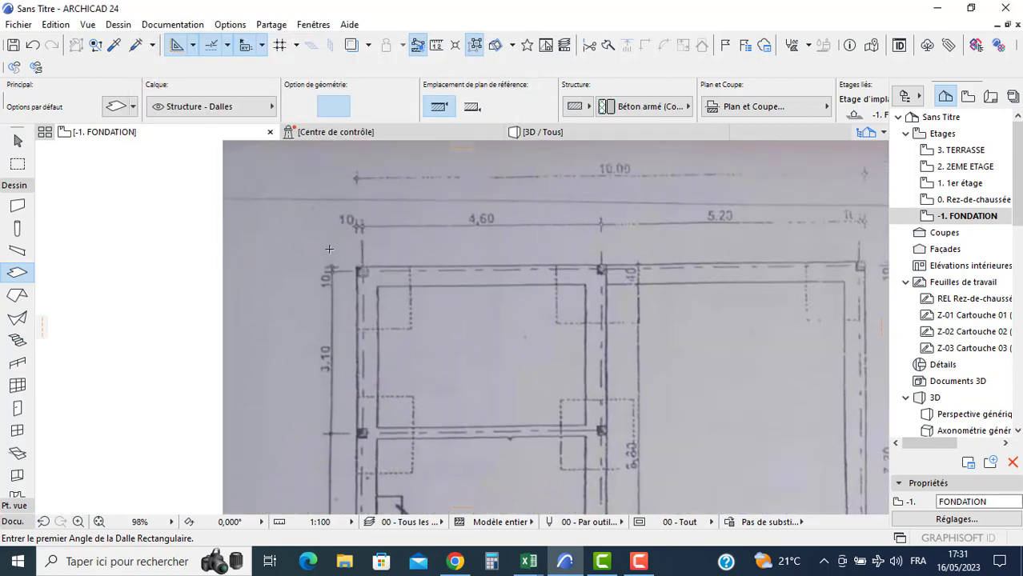
{"action": "left_click", "coordinate": [329, 249]}
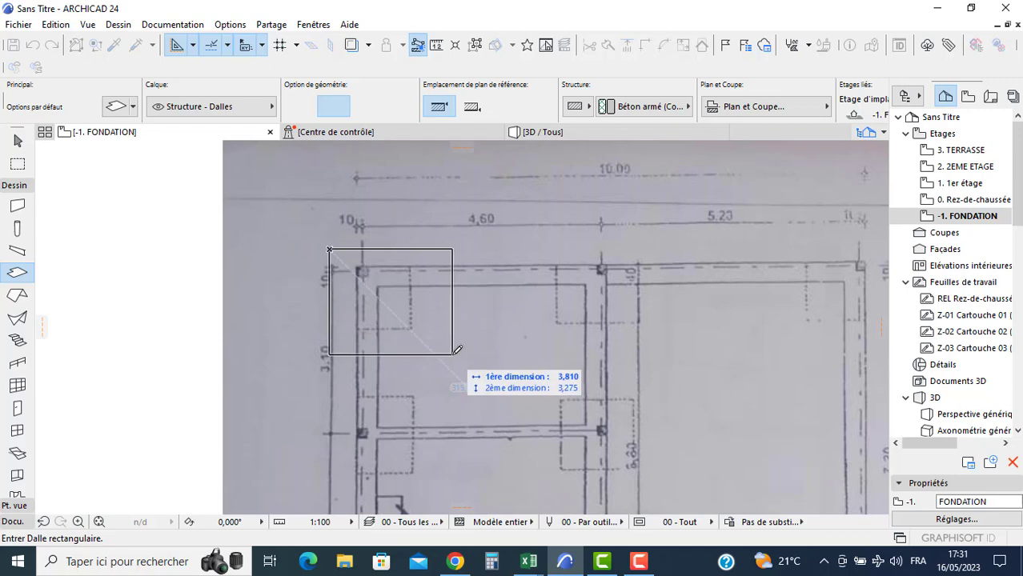
{"action": "type", "text": "1"}
{"action": "key", "text": "Tab"}
{"action": "type", "text": "1"}
{"action": "key", "text": "Return"}
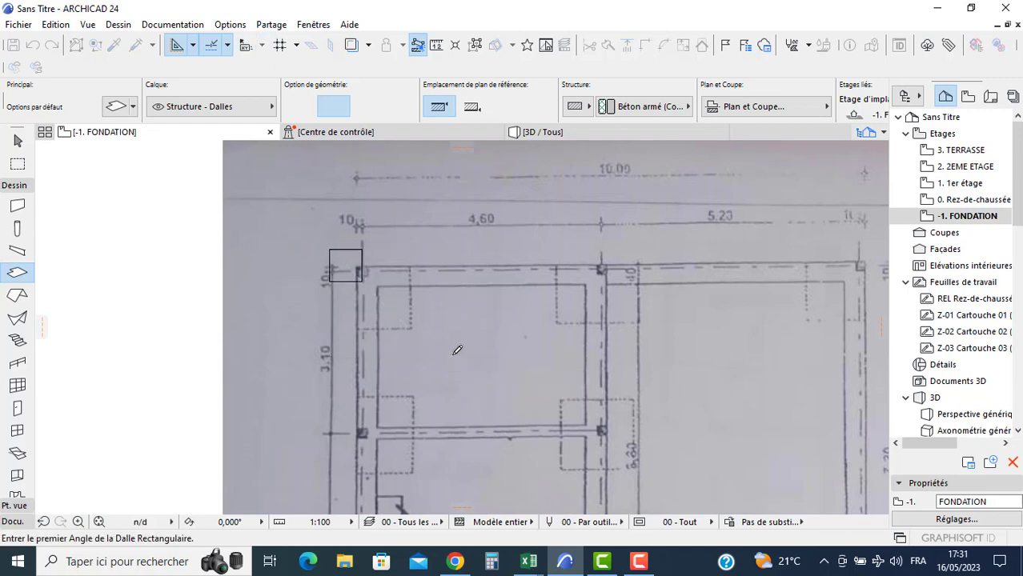
- Draw a diagonal line across the square slab from its lower left corner to its upper right corner
{"action": "middle_click_drag", "start_coordinate": [365, 285], "coordinate": [336, 263]}
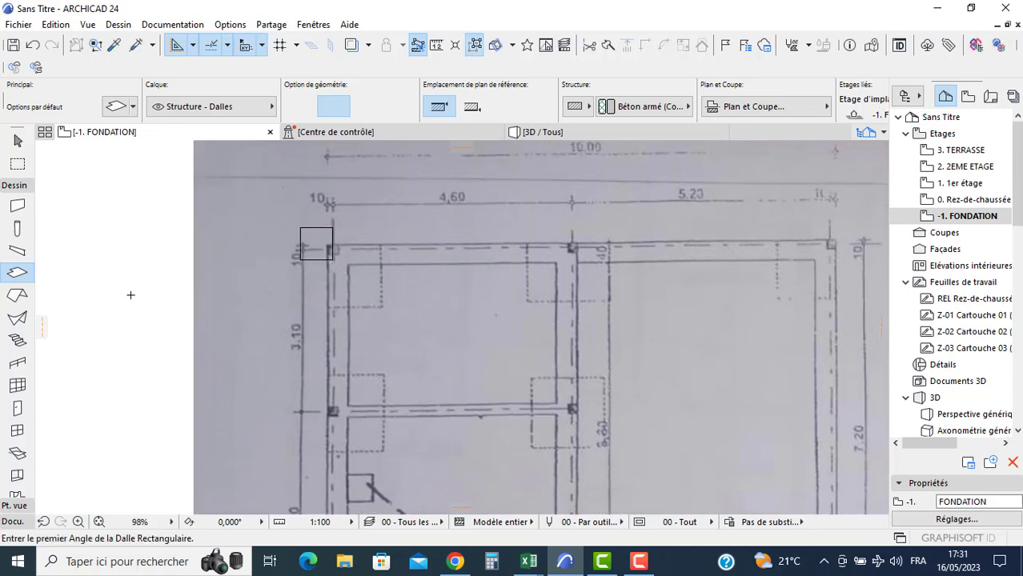
{"action": "scroll", "coordinate": [318, 228], "scroll_direction": "up", "scroll_amount": 2}
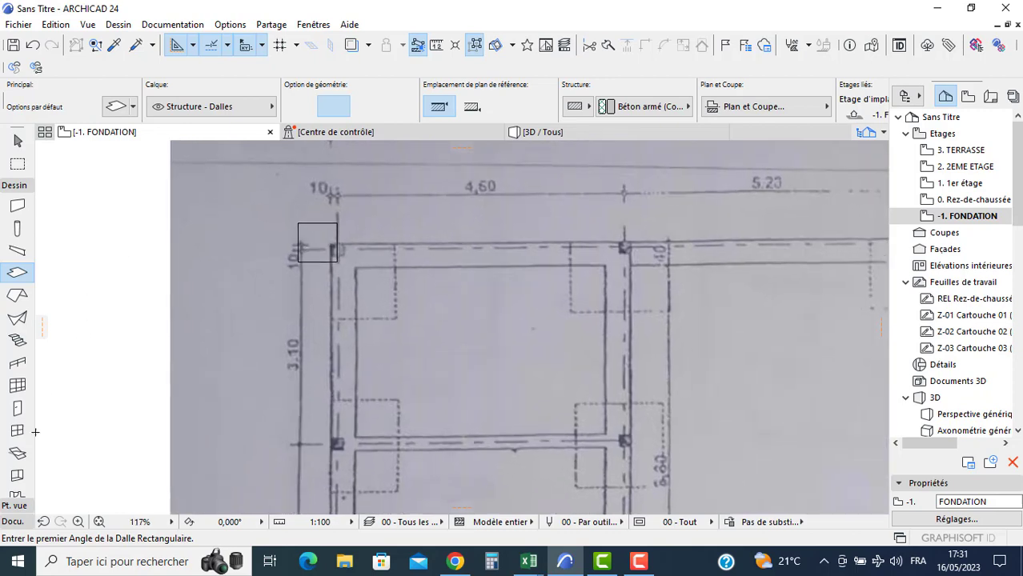
{"action": "left_click", "coordinate": [13, 522]}
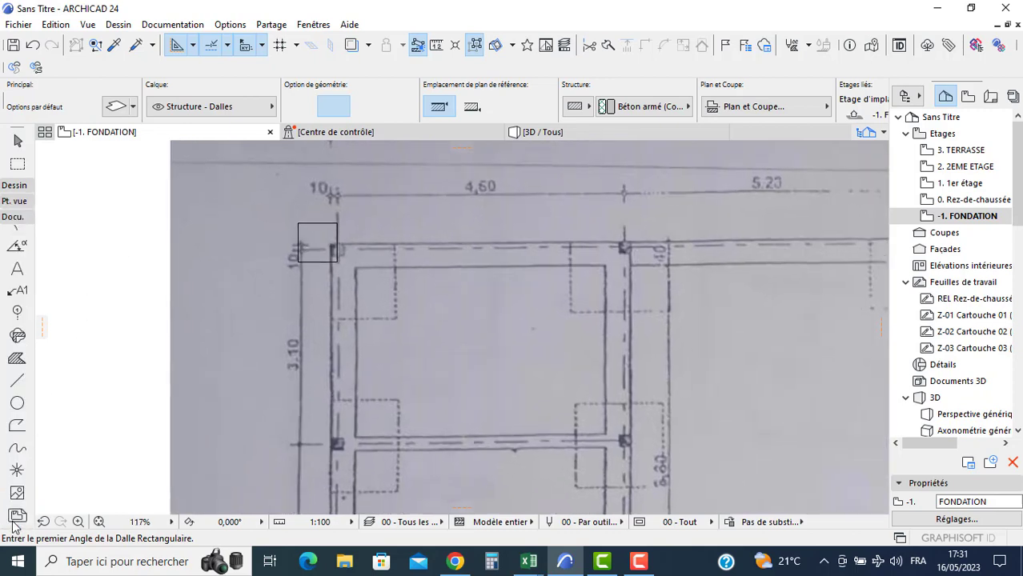
{"action": "left_click", "coordinate": [17, 381]}
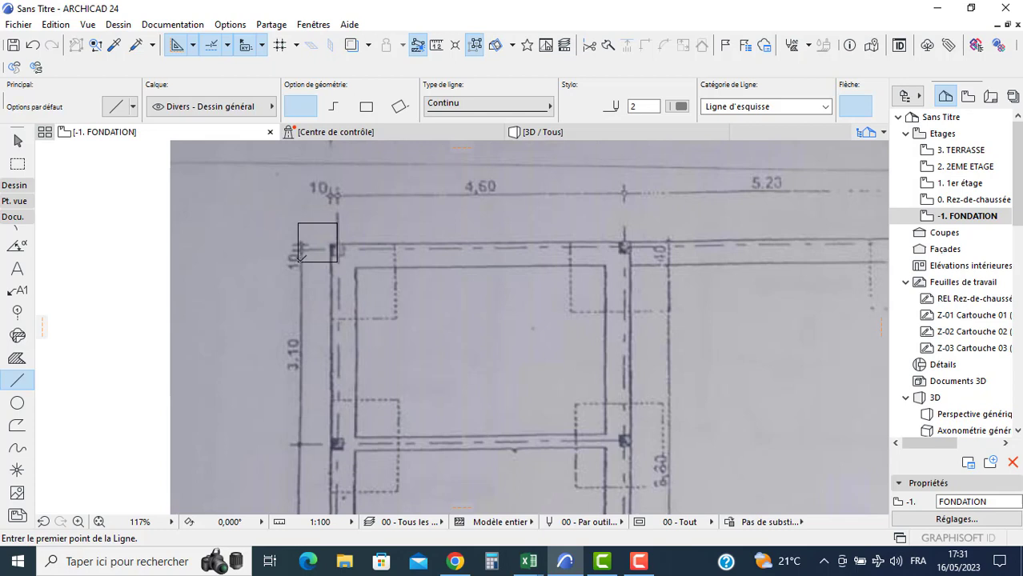
{"action": "left_click", "coordinate": [301, 260]}
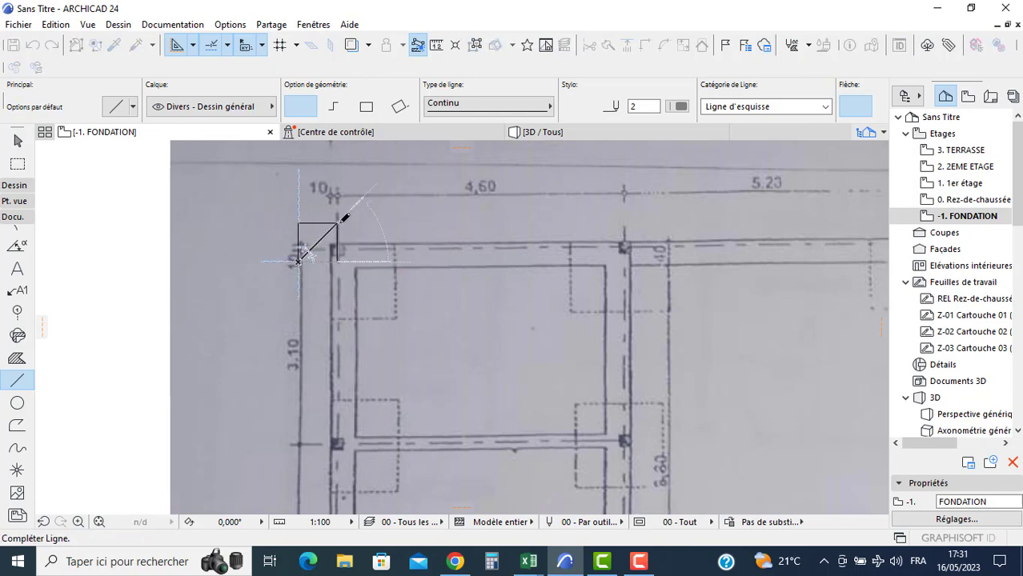
{"action": "left_click", "coordinate": [336, 225]}
- Set the Column tool's default cross-section to 0,200 by 0,200
{"action": "left_click", "coordinate": [13, 185]}
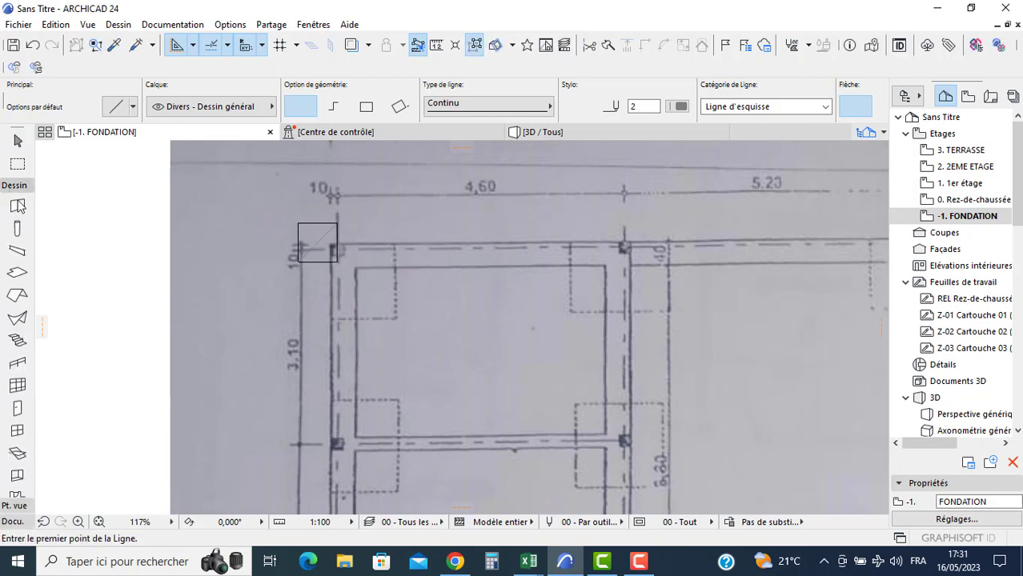
{"action": "left_click", "coordinate": [17, 229]}
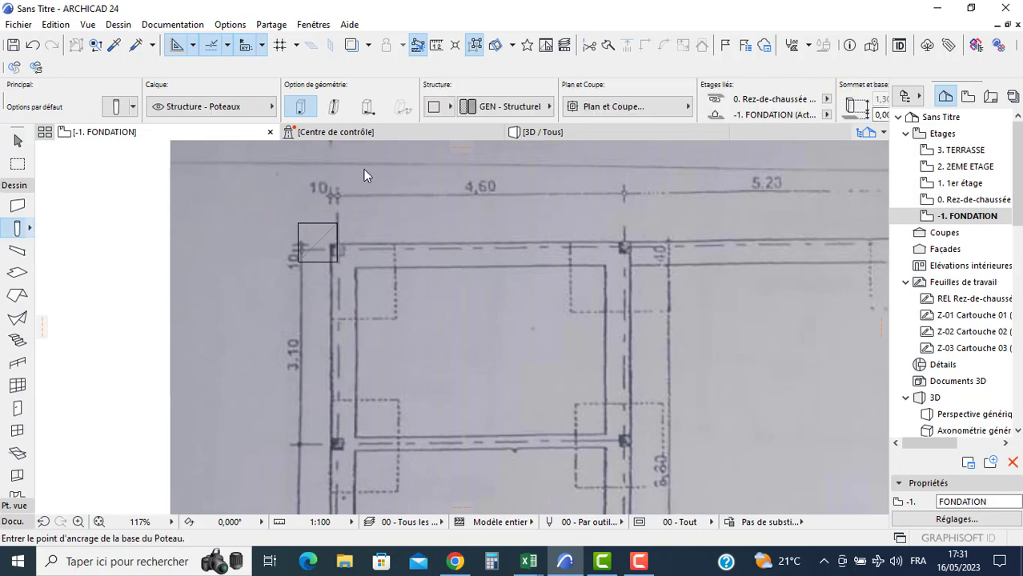
{"action": "key", "text": "ctrl+t"}
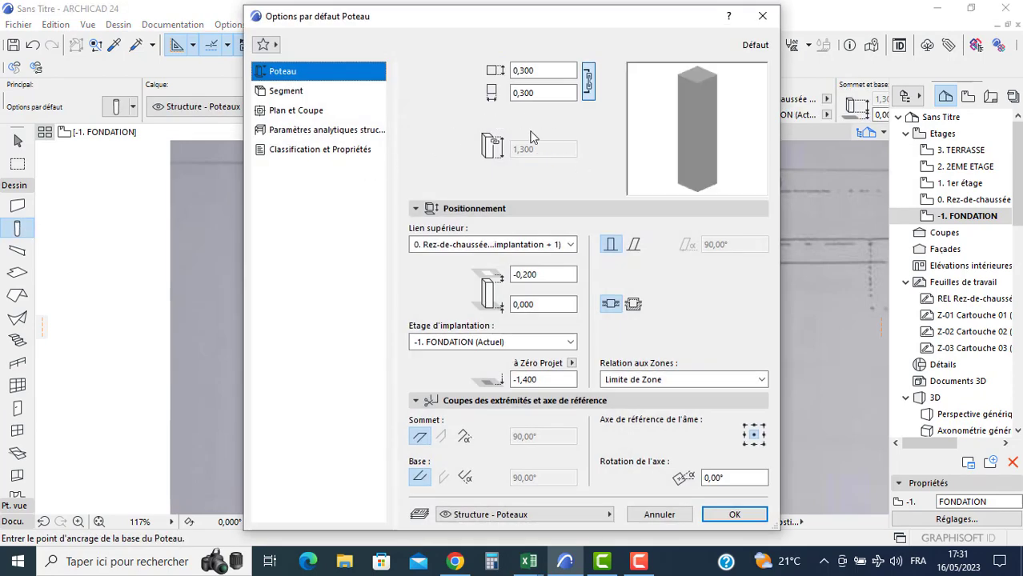
{"action": "left_click", "coordinate": [541, 72]}
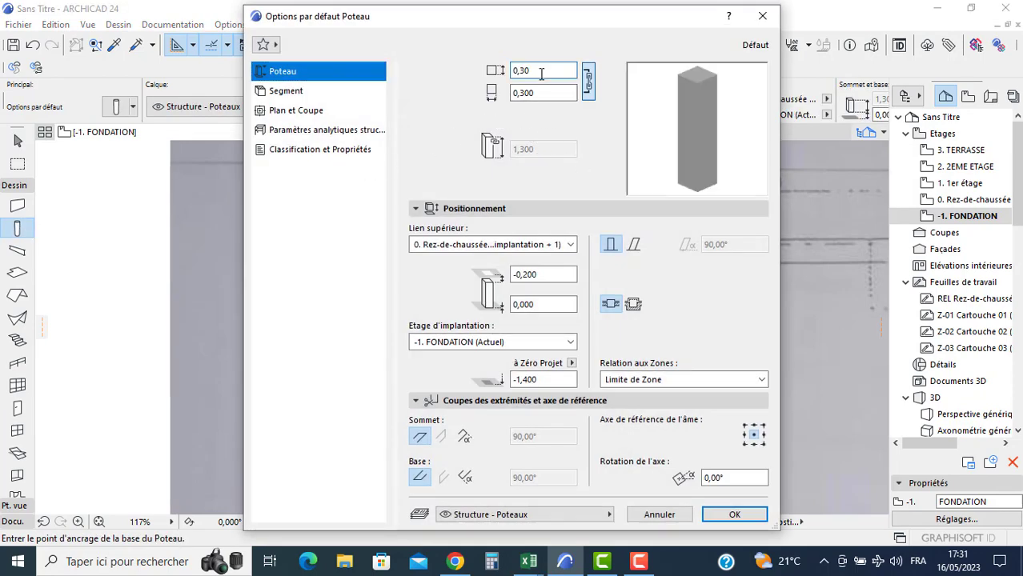
{"action": "key", "text": "BackSpace"}
{"action": "key", "text": "BackSpace"}
{"action": "type", "text": "200"}
{"action": "key", "text": "Tab"}
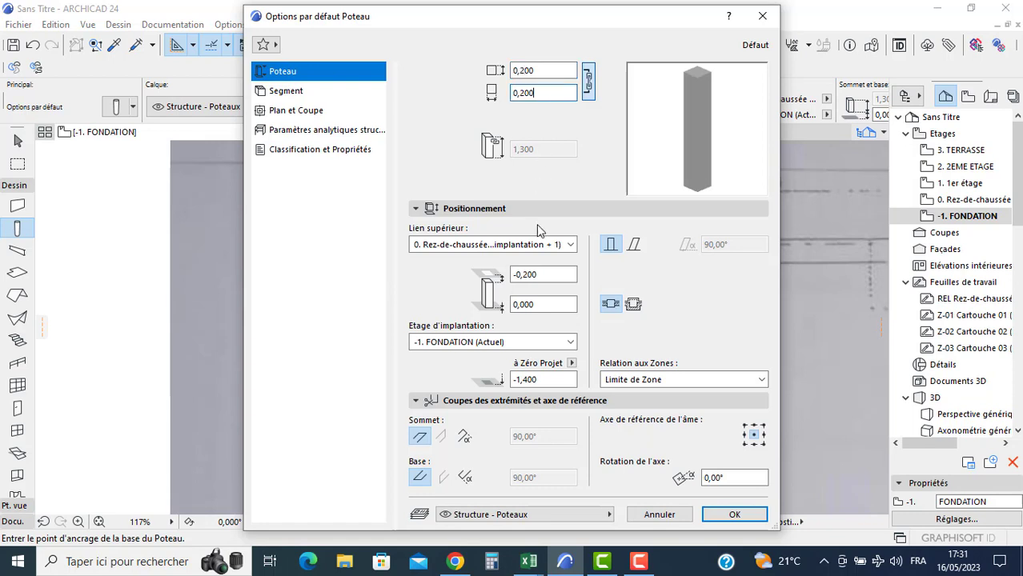
- Set the default column's top offset to -0,300 and its base offset to 0,200
{"action": "left_click", "coordinate": [545, 275]}
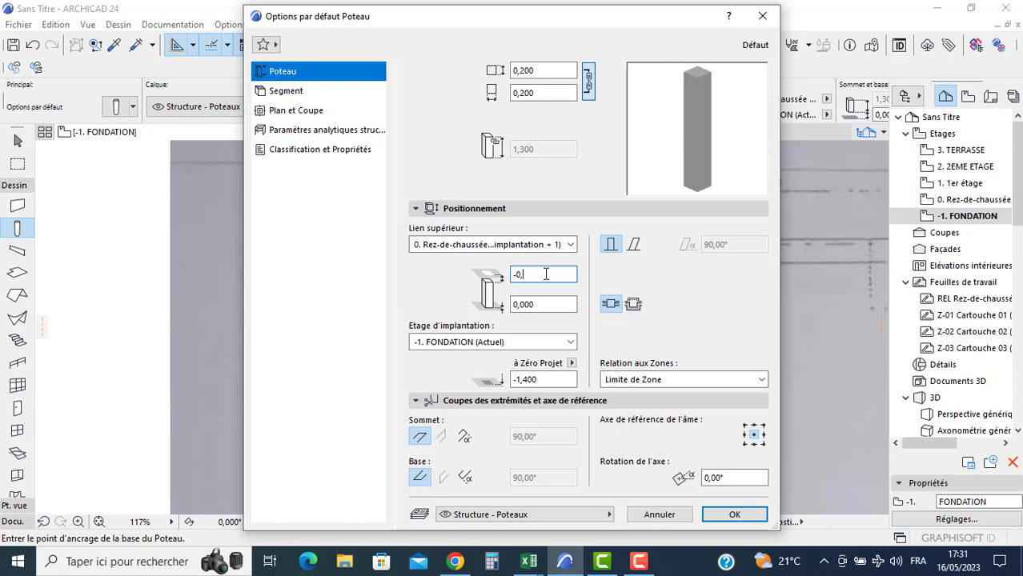
{"action": "type", "text": "00"}
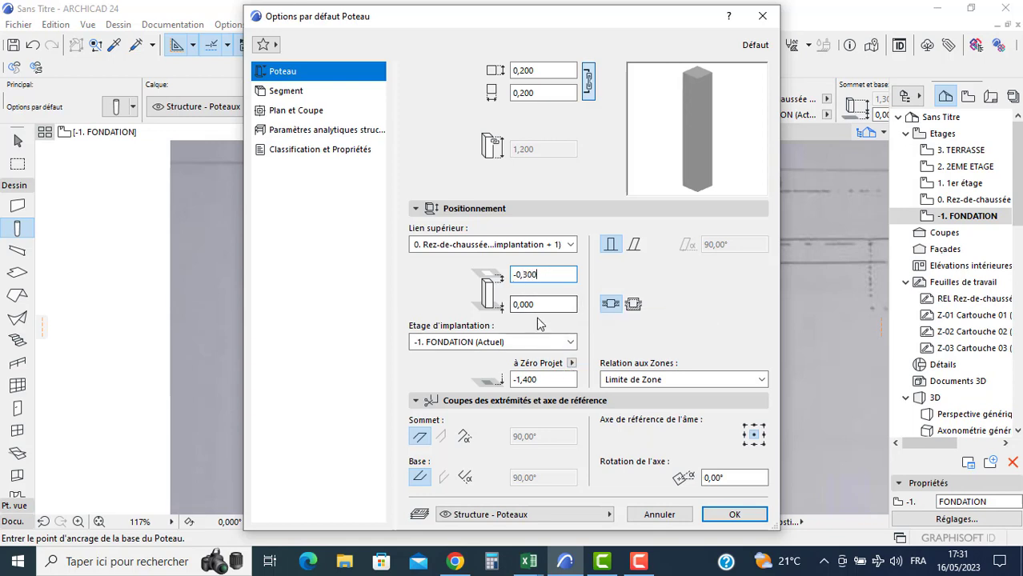
{"action": "left_click", "coordinate": [534, 308]}
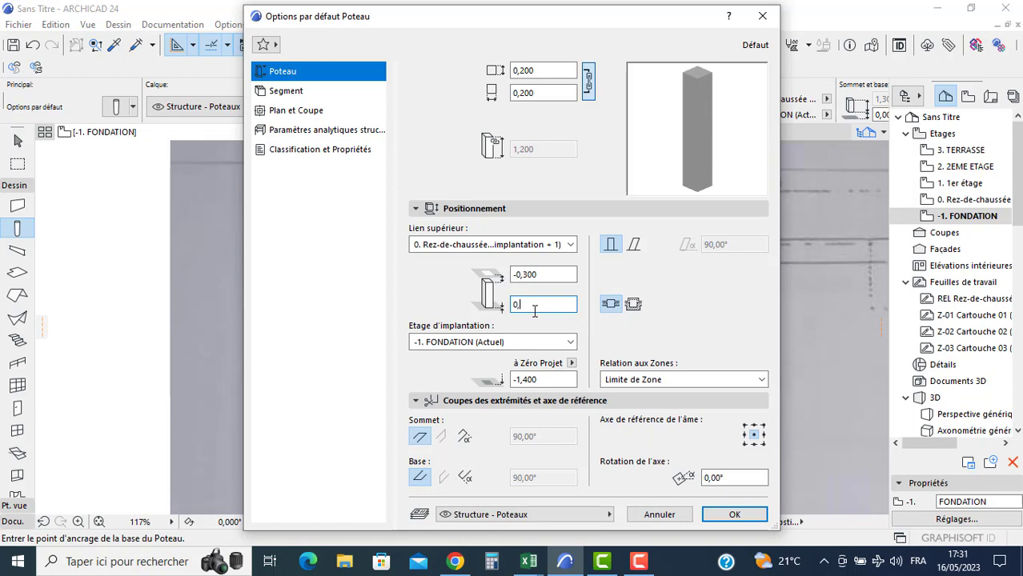
{"action": "type", "text": "200"}
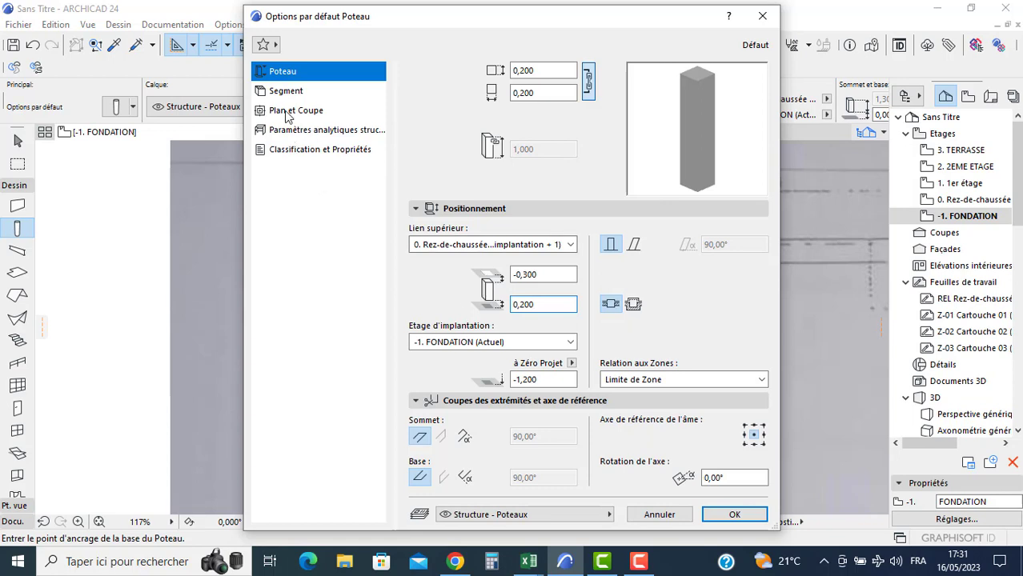
- Override the default column segment's surfaces with Béton - Brut and link both surfaces
{"action": "left_click", "coordinate": [285, 92]}
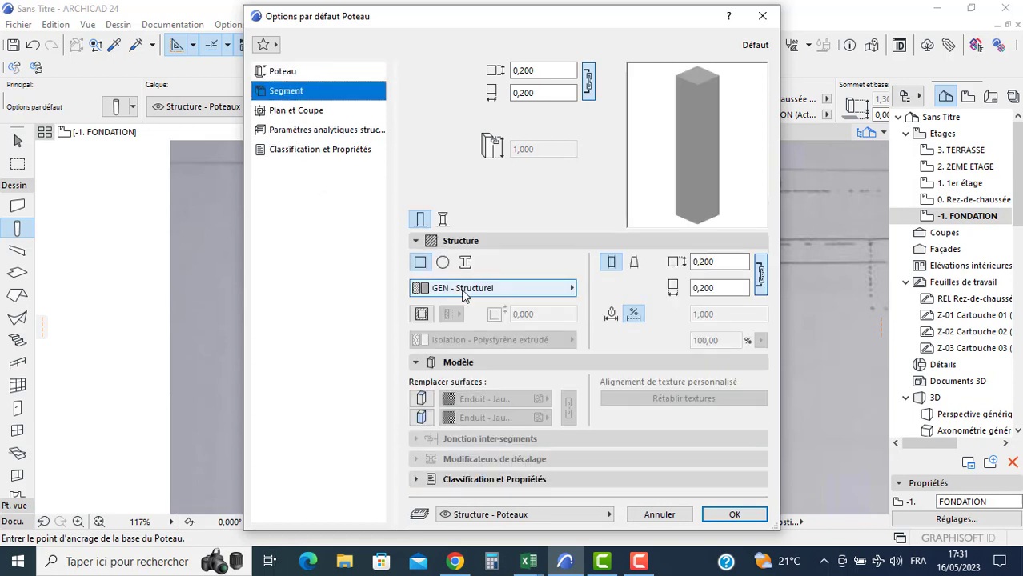
{"action": "left_click", "coordinate": [421, 399]}
{"action": "left_click", "coordinate": [422, 417]}
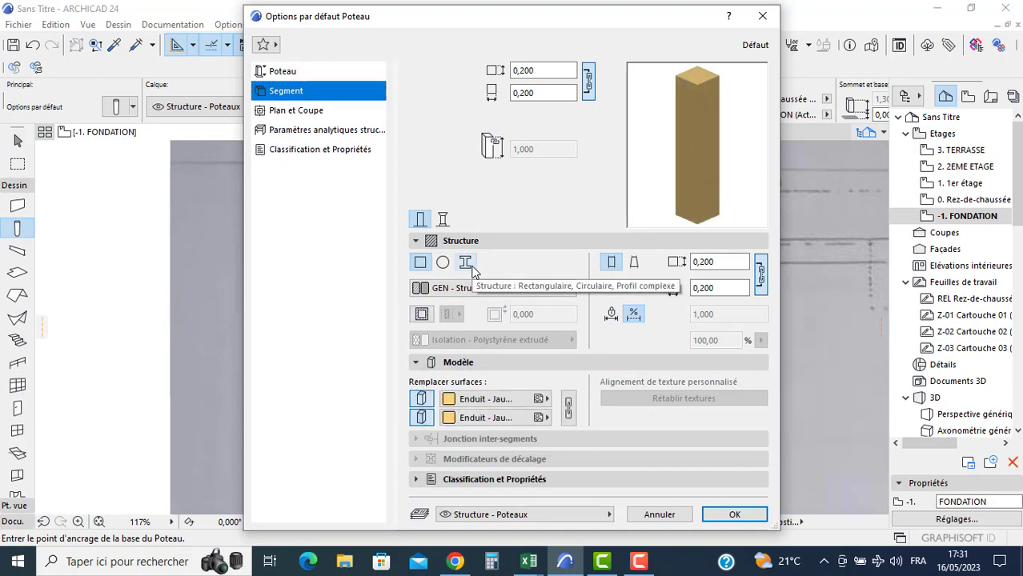
{"action": "left_click", "coordinate": [496, 400]}
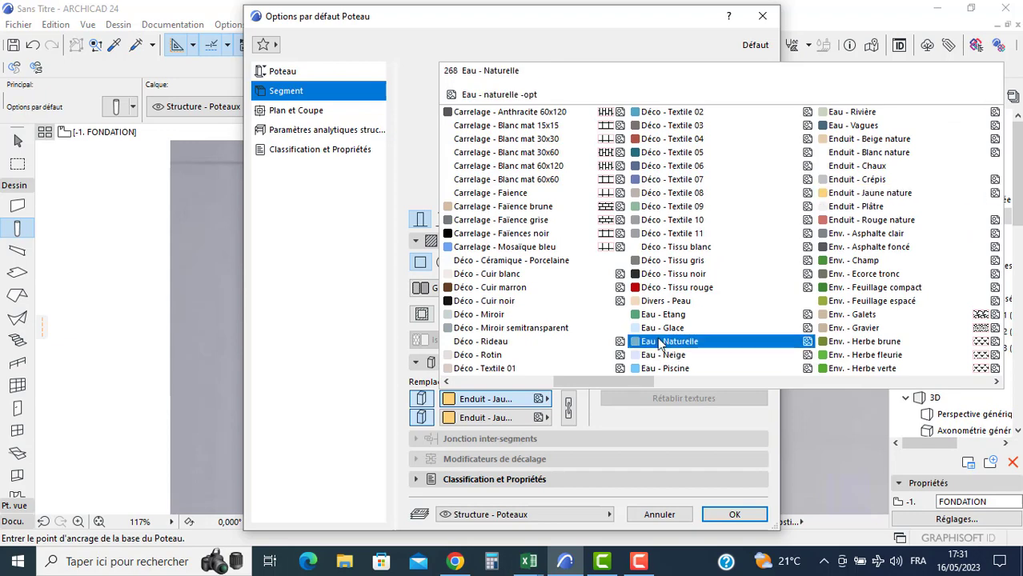
{"action": "scroll", "coordinate": [661, 344], "scroll_direction": "left", "scroll_amount": 10}
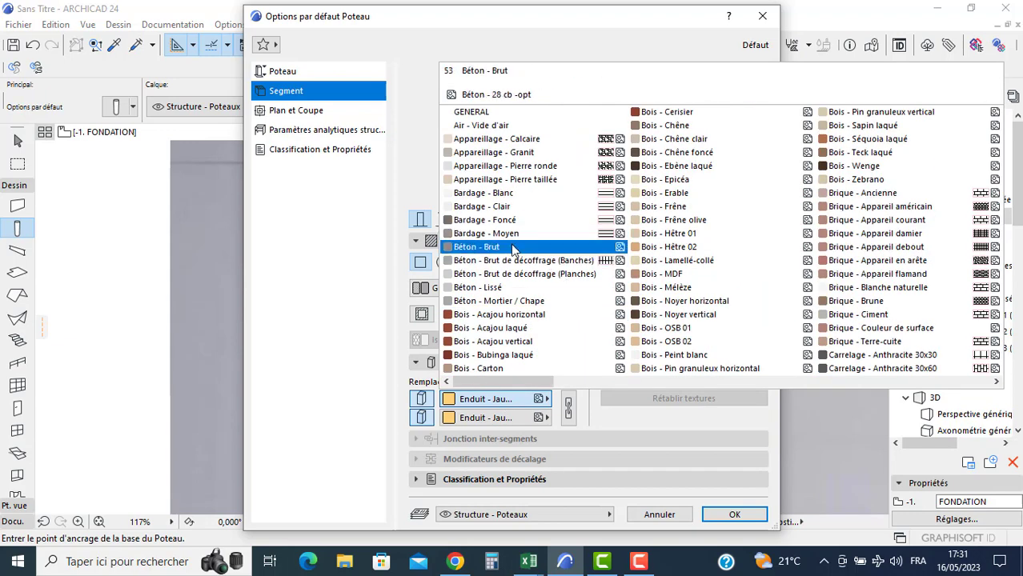
{"action": "left_click", "coordinate": [469, 252]}
{"action": "left_click", "coordinate": [568, 407]}
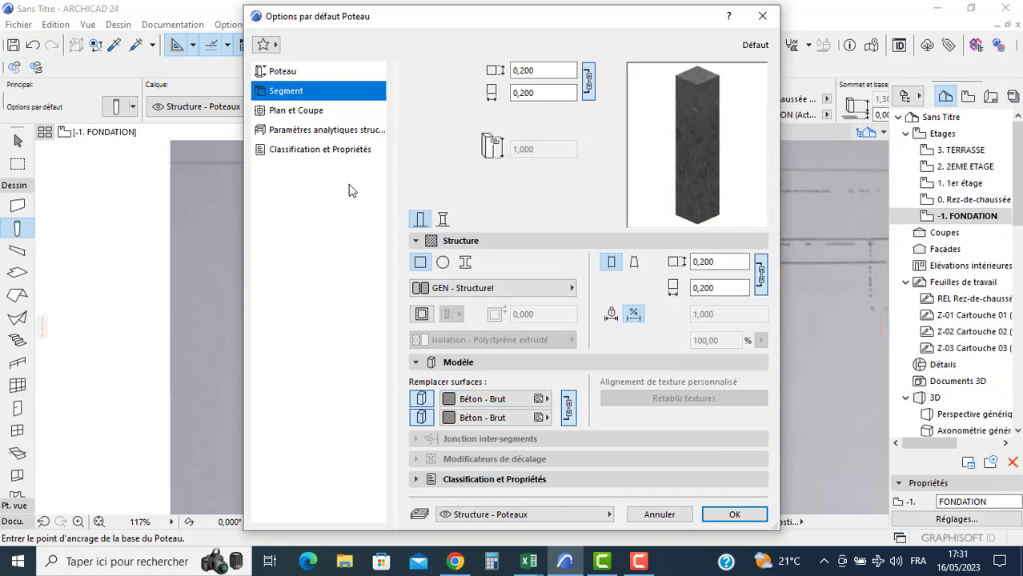
- Set the default column's core line pen and its cut fill foreground and background pens to black pen 1
{"action": "left_click", "coordinate": [295, 111]}
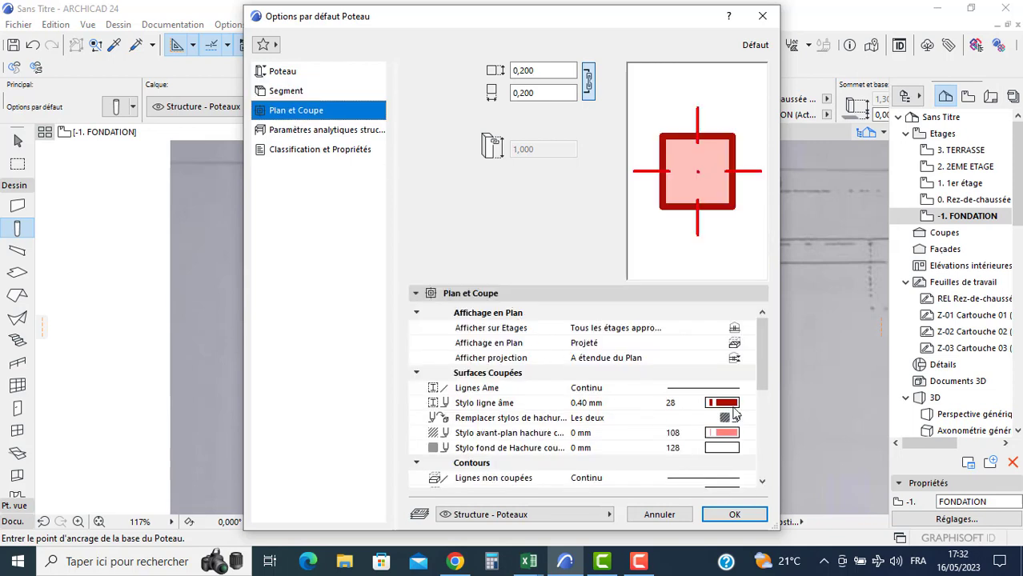
{"action": "left_click", "coordinate": [722, 401]}
{"action": "left_click", "coordinate": [489, 229]}
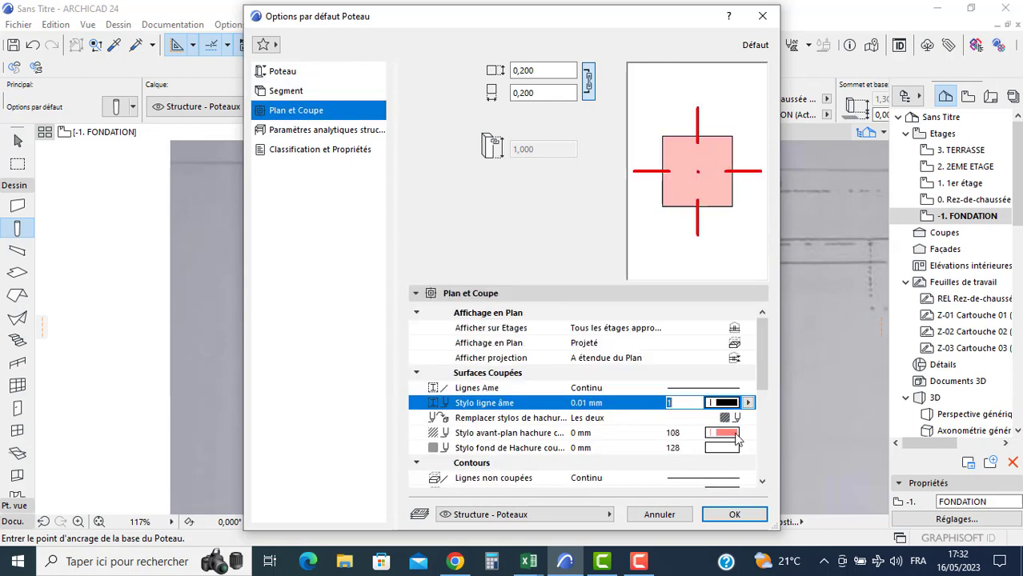
{"action": "left_click", "coordinate": [737, 436]}
{"action": "left_click", "coordinate": [736, 436]}
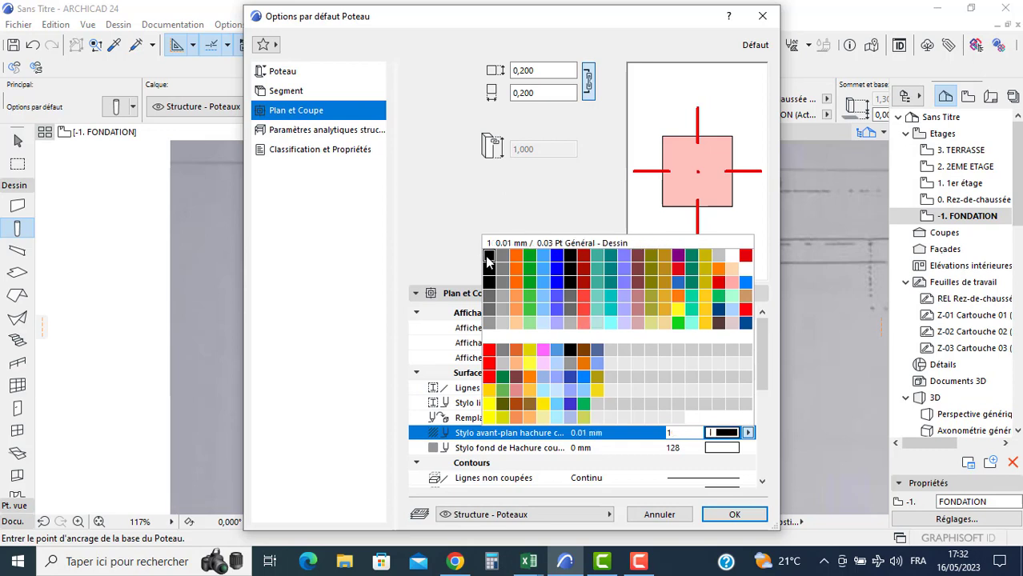
{"action": "left_click", "coordinate": [484, 263]}
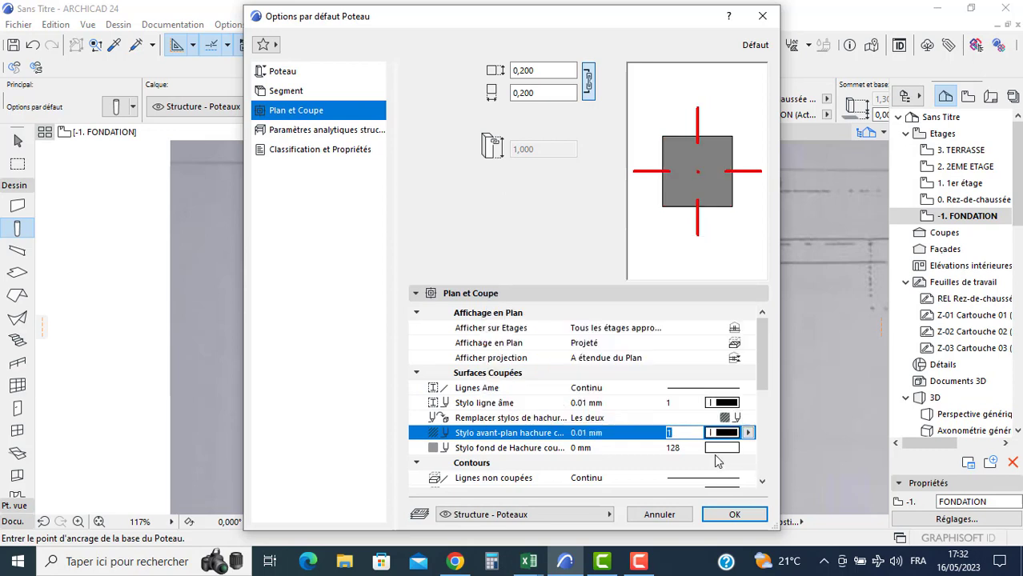
{"action": "left_click", "coordinate": [726, 449]}
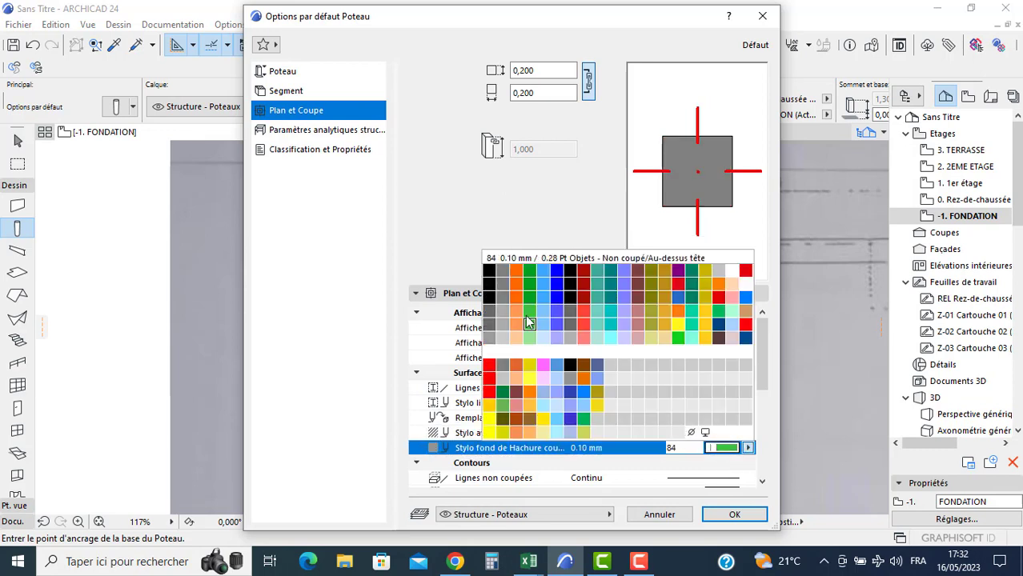
{"action": "left_click", "coordinate": [491, 268]}
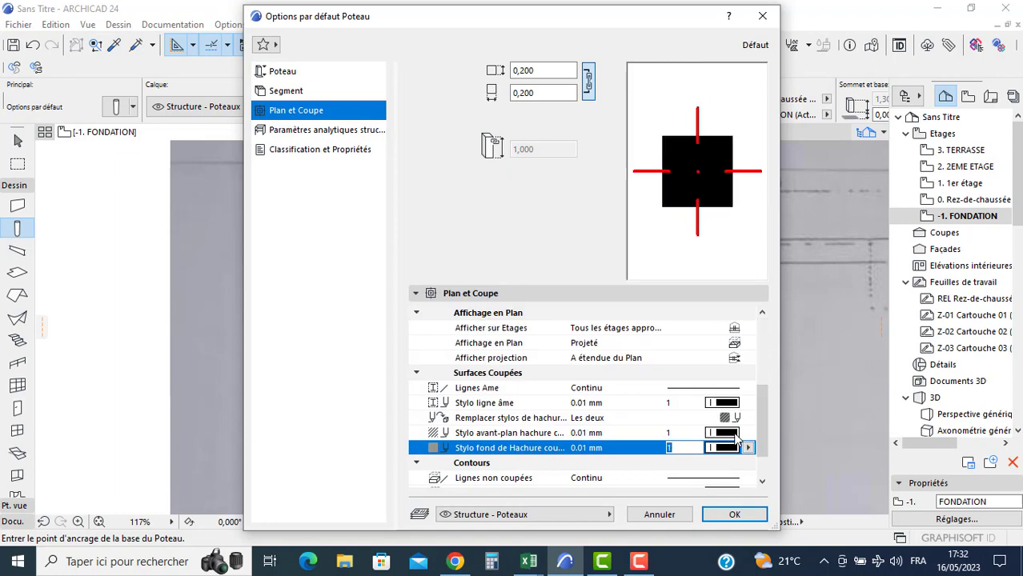
- Change the default column's plan symbol type to Simple and its cross line pen to black pen 1
{"action": "scroll", "coordinate": [738, 432], "scroll_direction": "down", "scroll_amount": 4}
{"action": "left_click", "coordinate": [730, 388]}
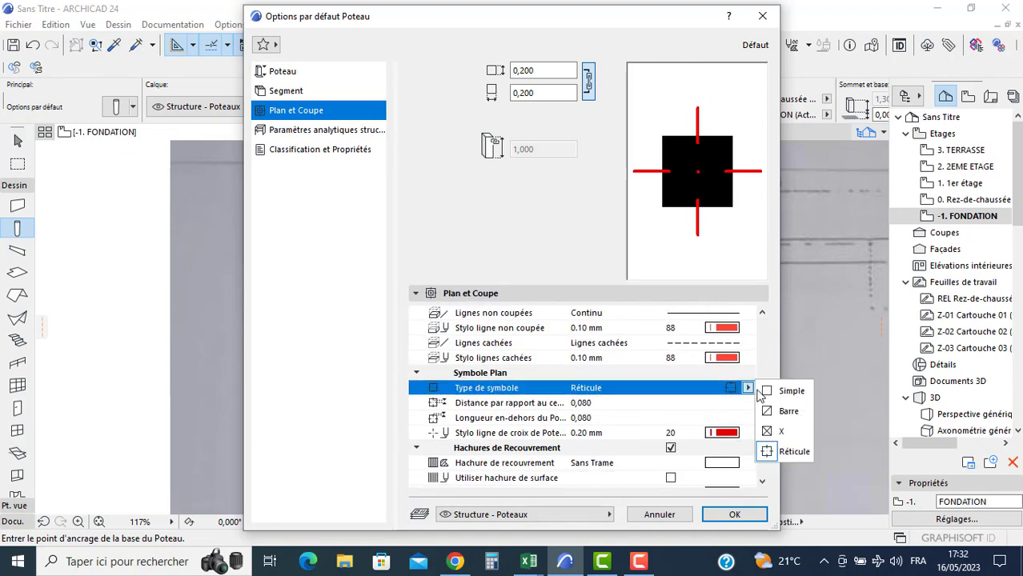
{"action": "left_click", "coordinate": [780, 386]}
{"action": "left_click", "coordinate": [724, 403]}
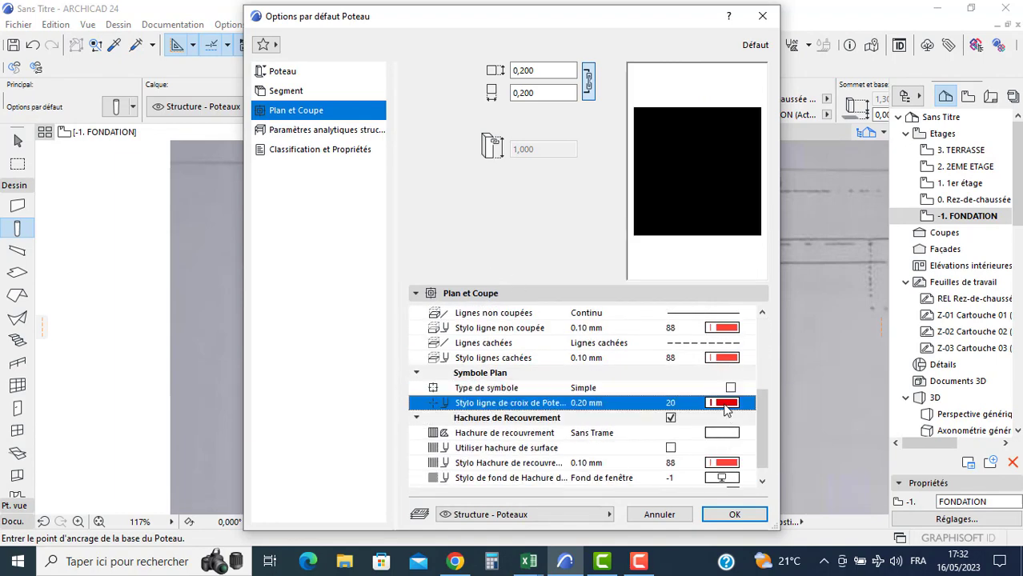
{"action": "left_click", "coordinate": [489, 228]}
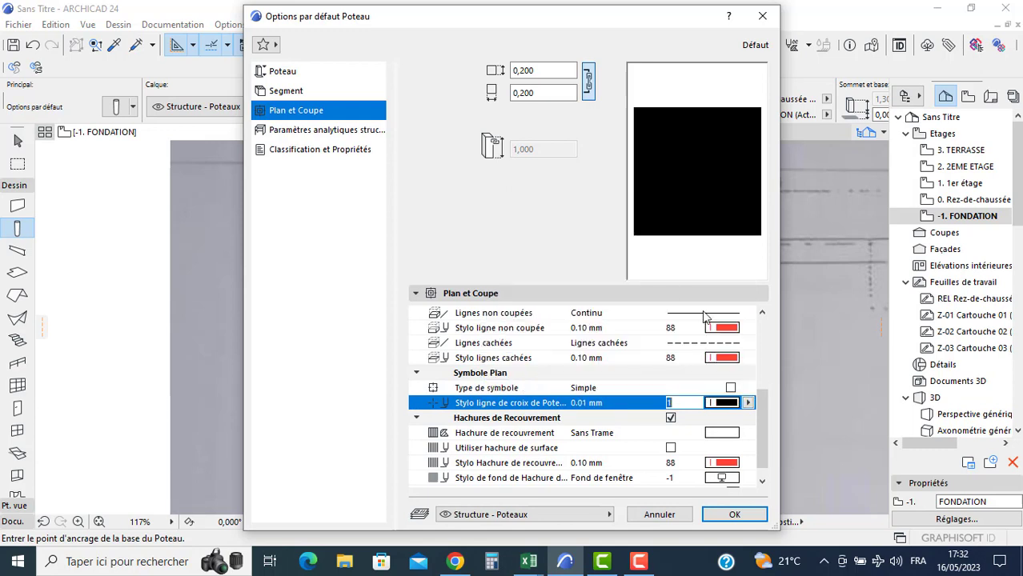
- Set the default column's hidden line, uncut line and cover fill pens to black pen 1 and apply the column settings
{"action": "left_click", "coordinate": [724, 358]}
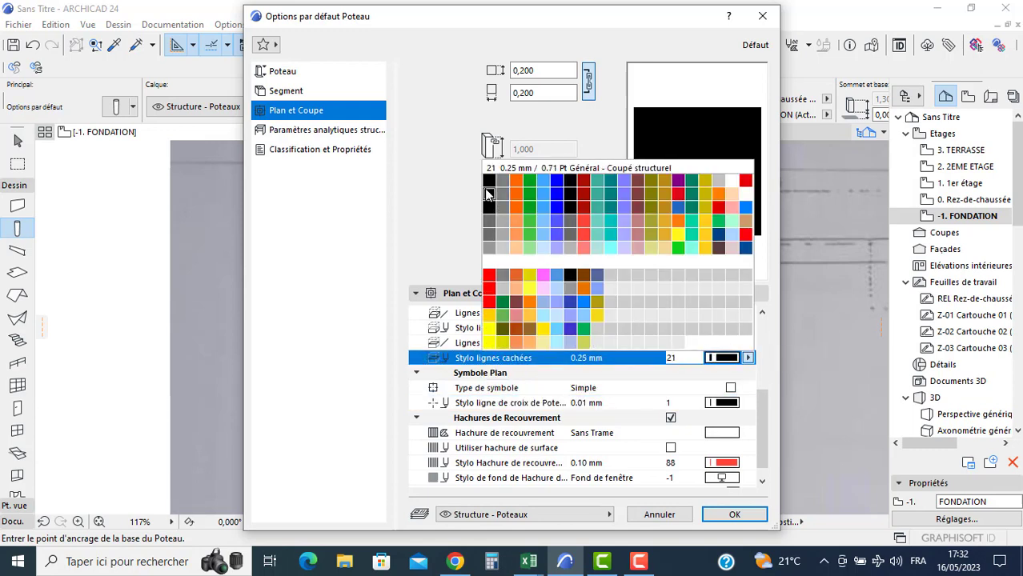
{"action": "left_click", "coordinate": [489, 228]}
{"action": "left_click", "coordinate": [729, 329]}
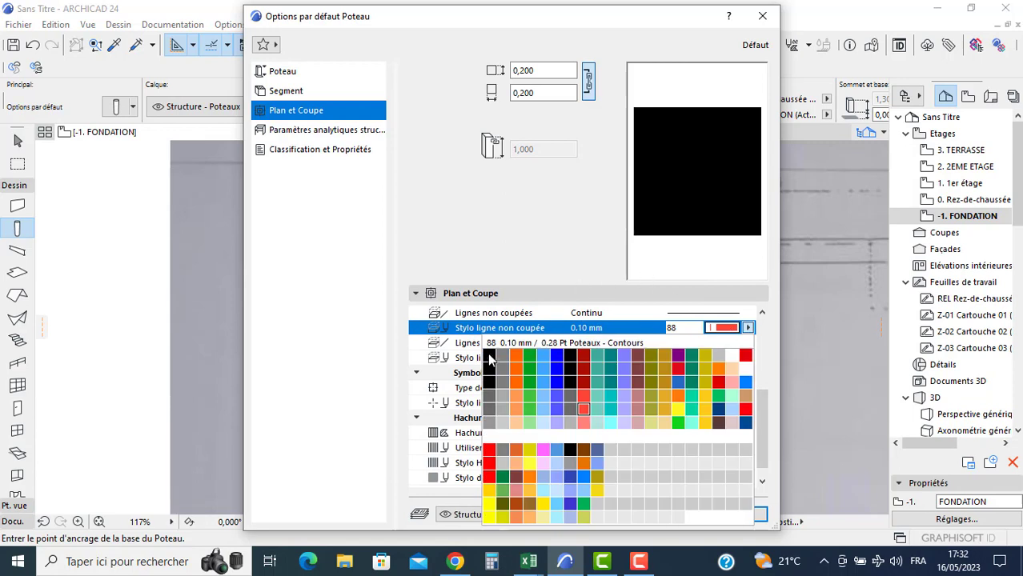
{"action": "left_click", "coordinate": [491, 362]}
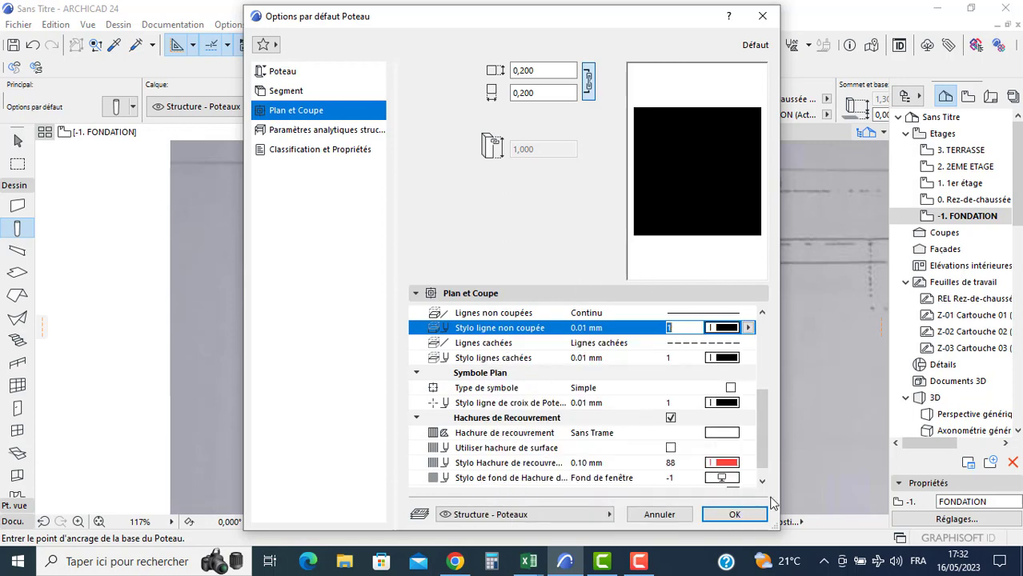
{"action": "left_click", "coordinate": [725, 463]}
{"action": "left_click", "coordinate": [489, 286]}
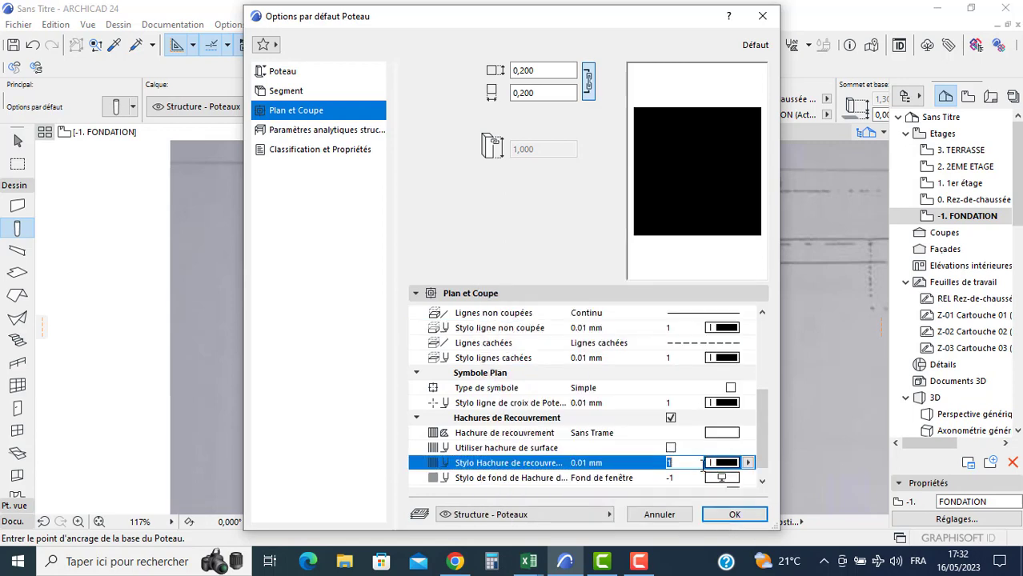
{"action": "left_click", "coordinate": [733, 514]}
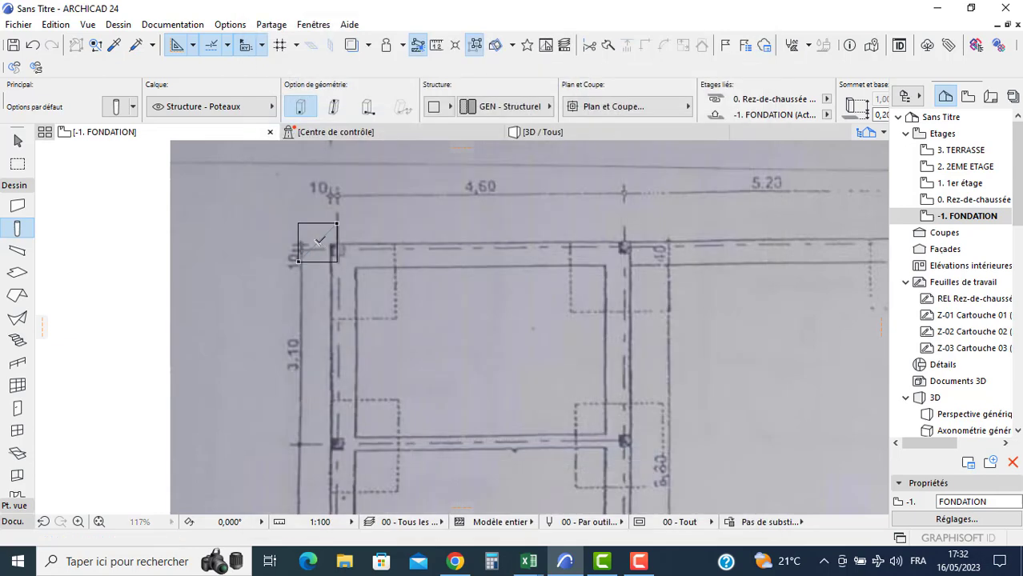
- Place a column at the centre of the slab on the diagonal's midpoint and delete the diagonal line
{"action": "scroll", "coordinate": [318, 241], "scroll_direction": "up", "scroll_amount": 5}
{"action": "key", "text": "Escape"}
{"action": "left_click", "coordinate": [294, 268]}
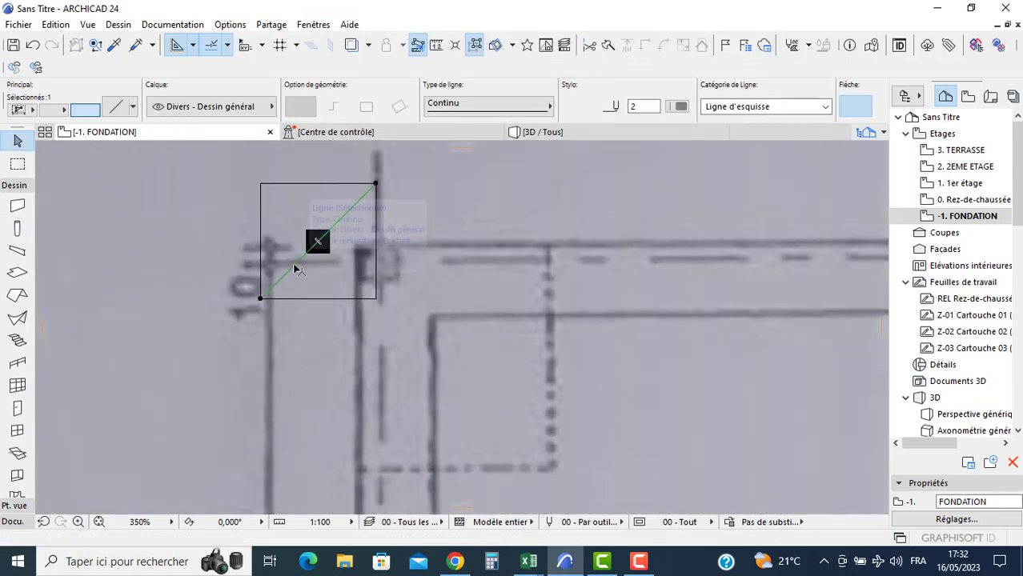
{"action": "key", "text": "Delete"}
{"action": "scroll", "coordinate": [294, 268], "scroll_direction": "down", "scroll_amount": 5}
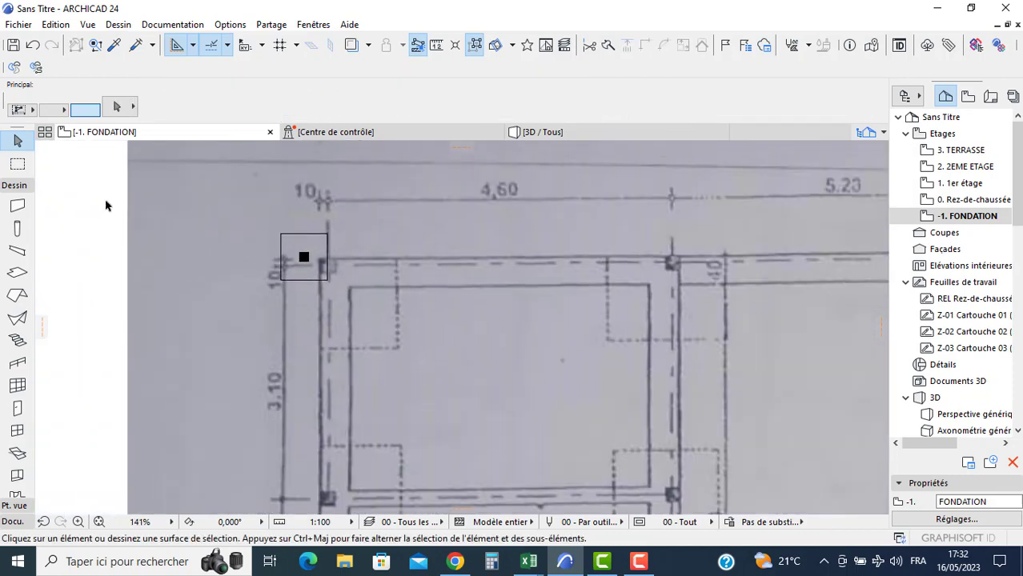
- Copy the footing slab with its column 4.6 m horizontally to the right along the plan's upper wall
{"action": "left_click_drag", "start_coordinate": [105, 206], "coordinate": [343, 296]}
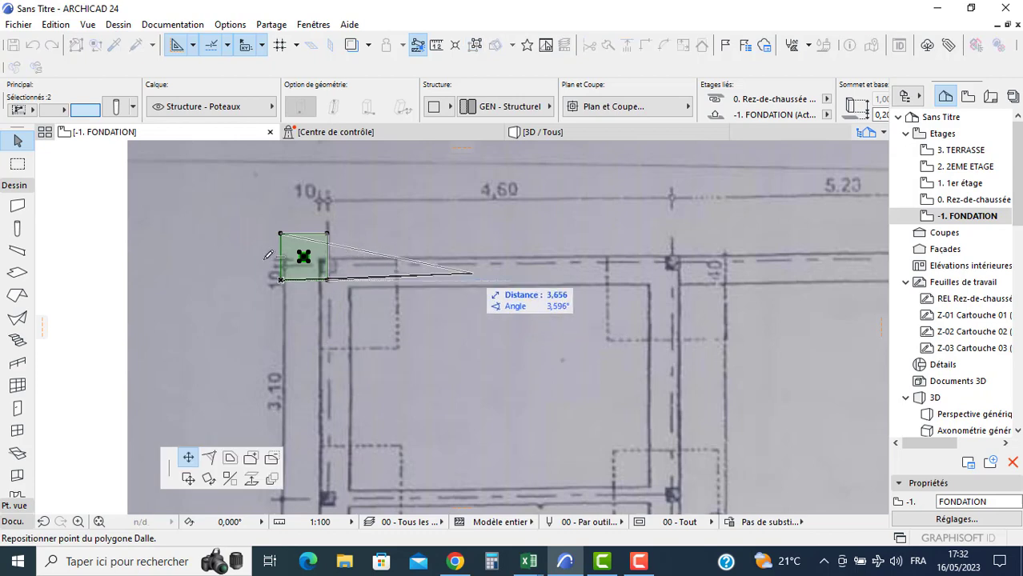
{"action": "left_click", "coordinate": [188, 480]}
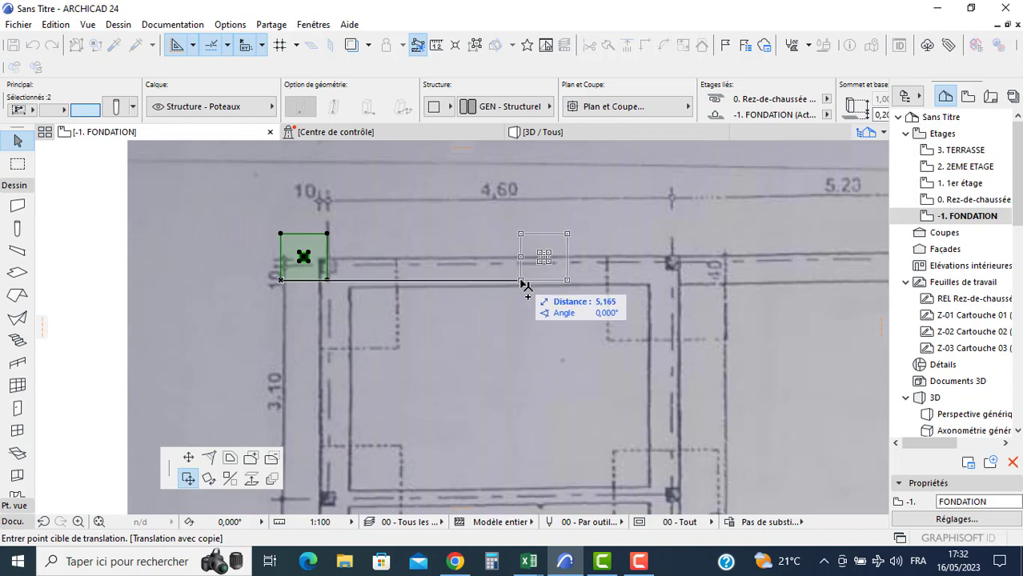
{"action": "key", "text": "Tab"}
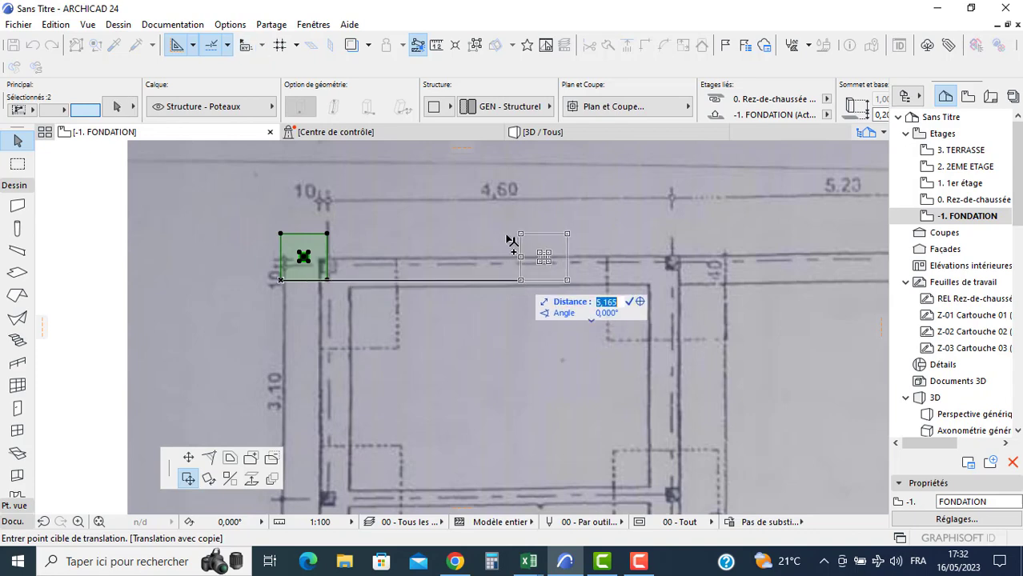
{"action": "type", "text": "4,6"}
{"action": "key", "text": "Return"}
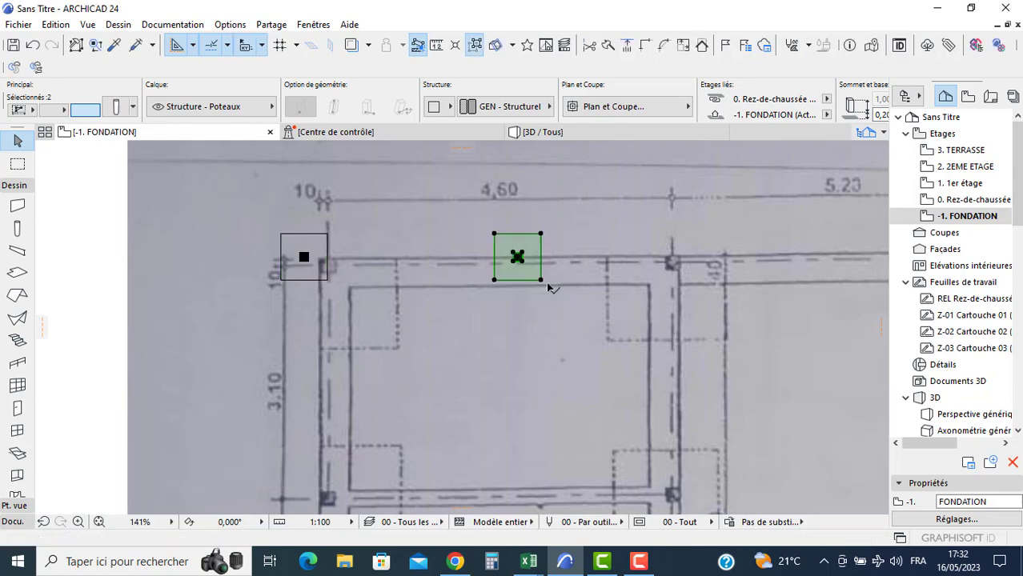
- Copy the second footing and column a further 5.2 m to the right along the upper wall
{"action": "middle_click_drag", "start_coordinate": [576, 293], "coordinate": [322, 342]}
{"action": "left_click", "coordinate": [240, 329]}
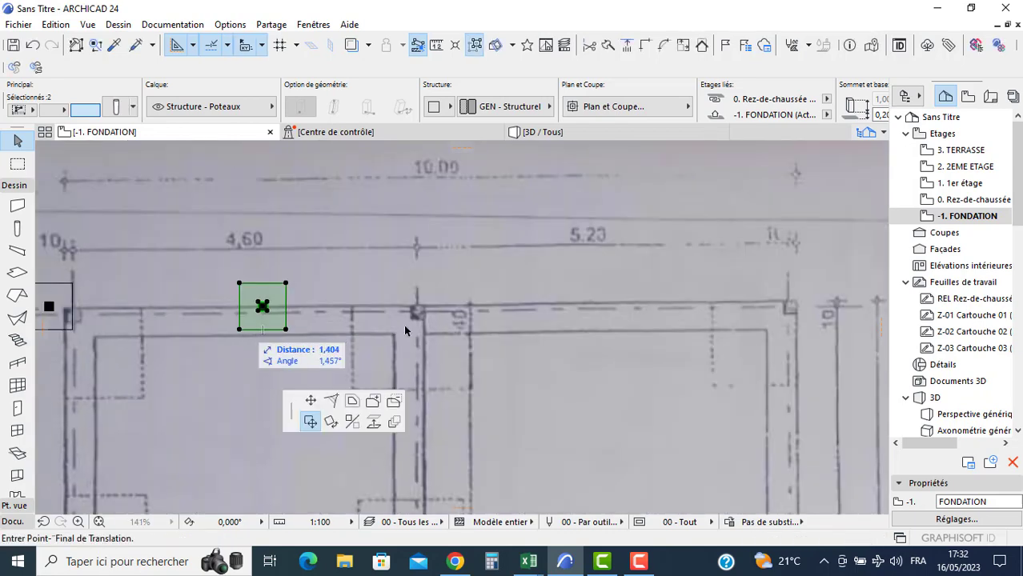
{"action": "key", "text": "Tab"}
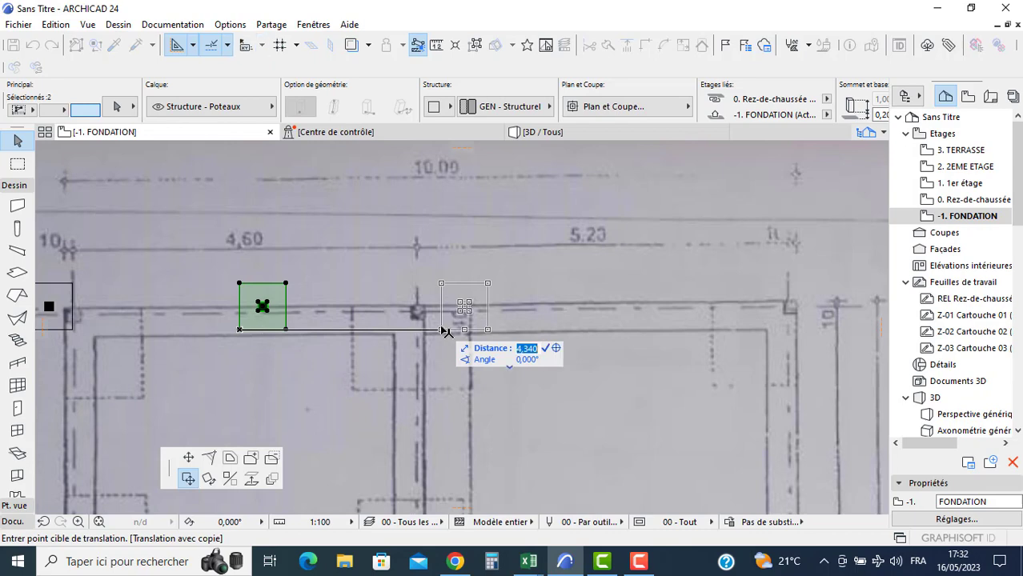
{"action": "type", "text": "5,2"}
{"action": "key", "text": "Return"}
- Shrink the scanned plan image to about 31.1 by 25.6 m and move it so its upper wall lies under the footings
{"action": "scroll", "coordinate": [490, 350], "scroll_direction": "down", "scroll_amount": 5}
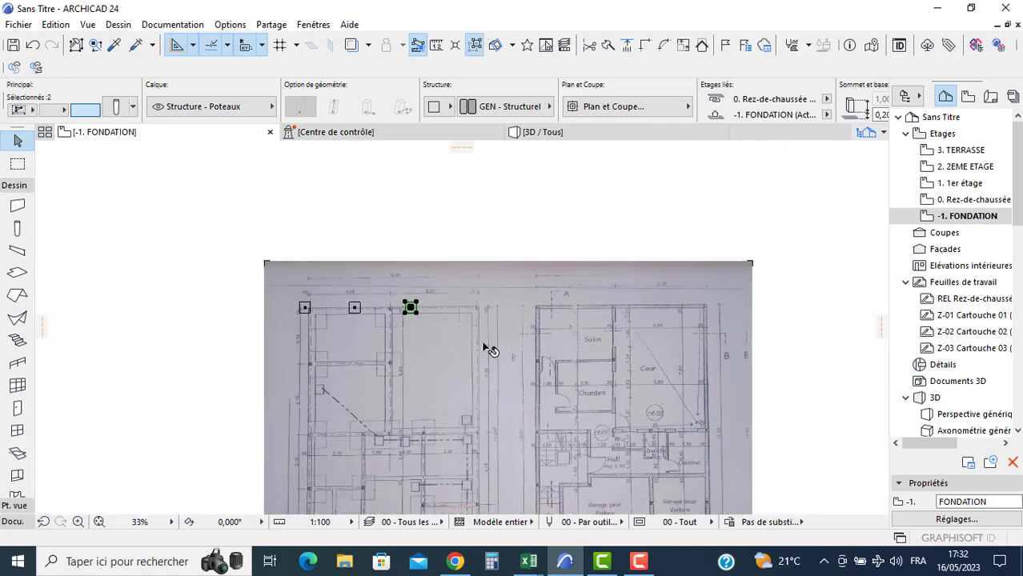
{"action": "left_click", "coordinate": [666, 362]}
{"action": "left_click", "coordinate": [752, 261]}
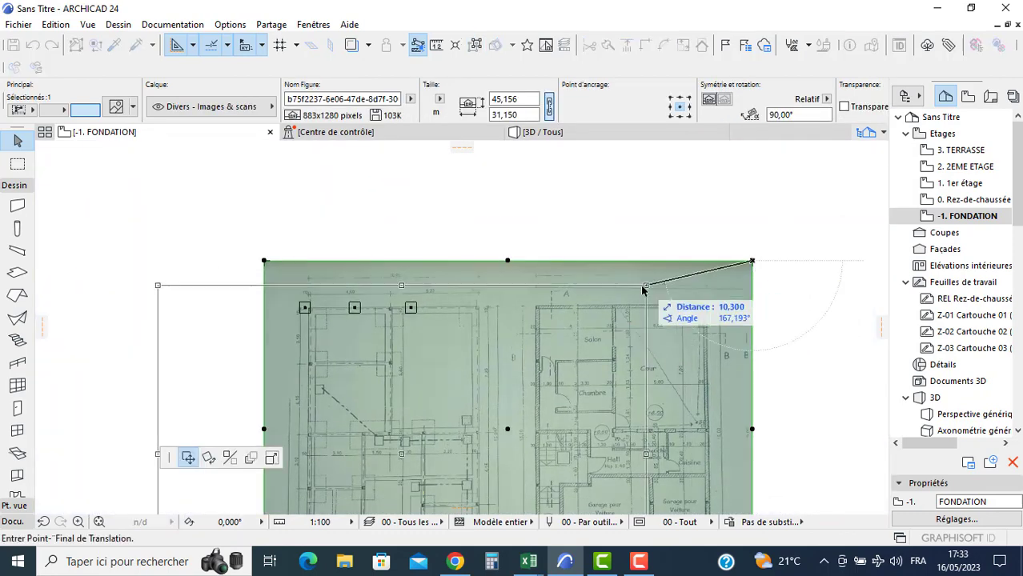
{"action": "left_click", "coordinate": [271, 458]}
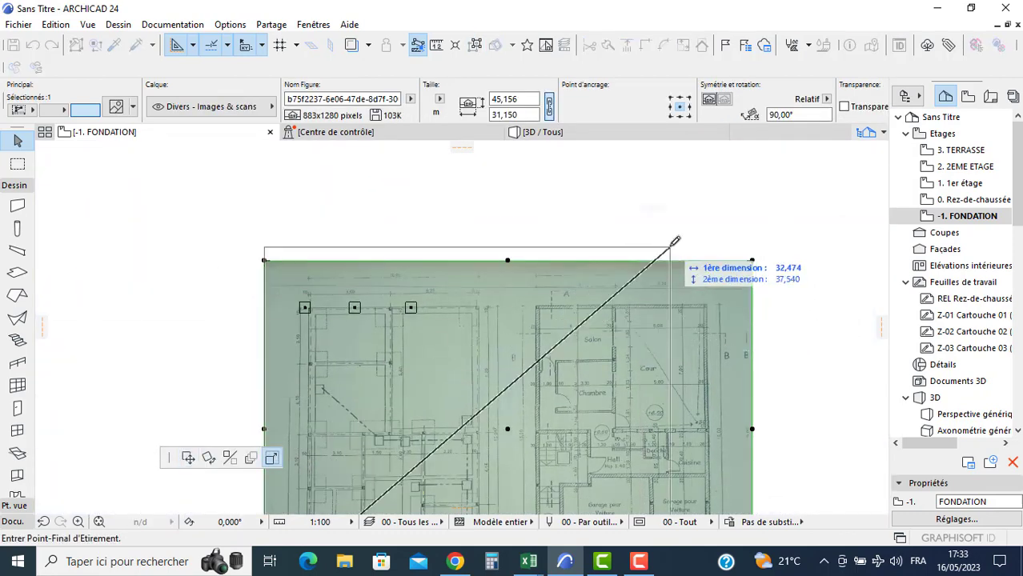
{"action": "left_click", "coordinate": [599, 321]}
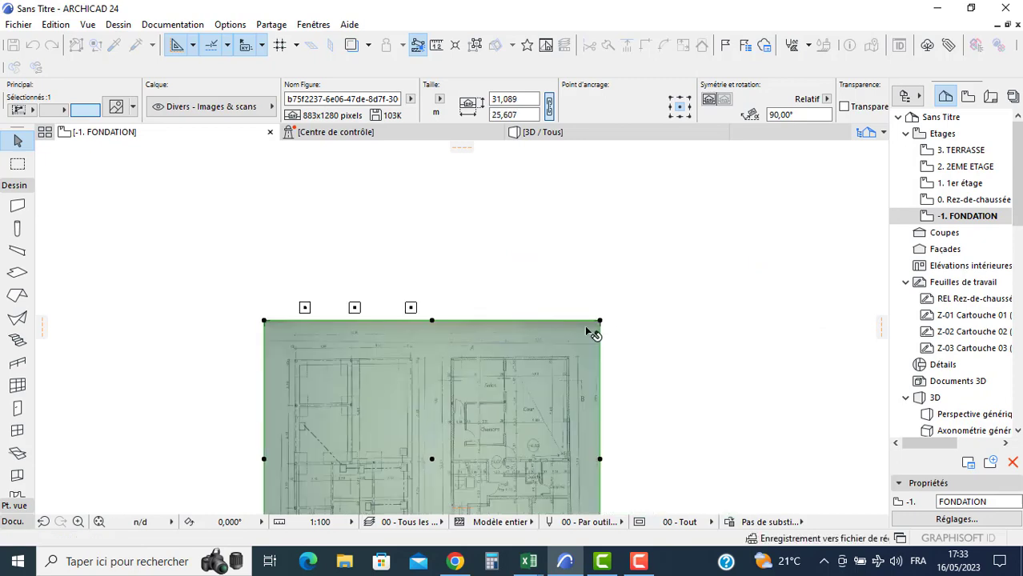
{"action": "left_click", "coordinate": [454, 406]}
{"action": "left_click", "coordinate": [460, 309]}
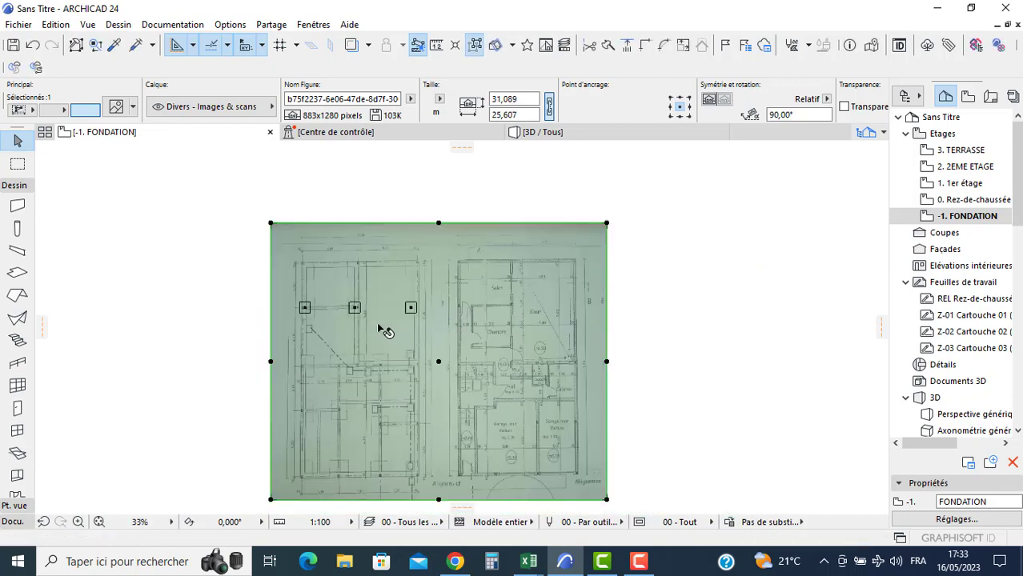
{"action": "scroll", "coordinate": [373, 362], "scroll_direction": "up", "scroll_amount": 4}
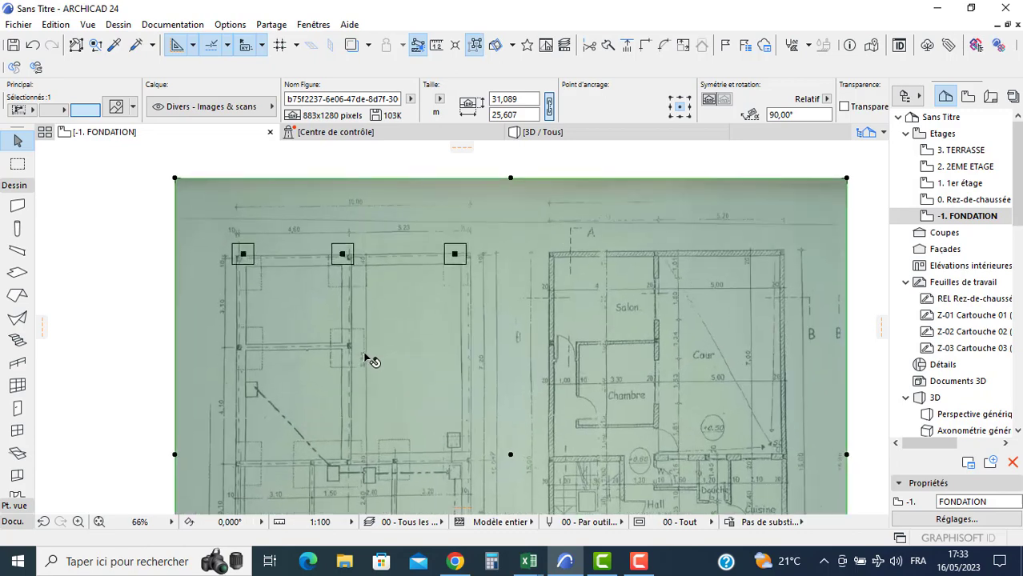
- Copy the middle and right footings with their columns 7.2 m straight down the plan
{"action": "left_click", "coordinate": [96, 224]}
{"action": "left_click", "coordinate": [99, 224]}
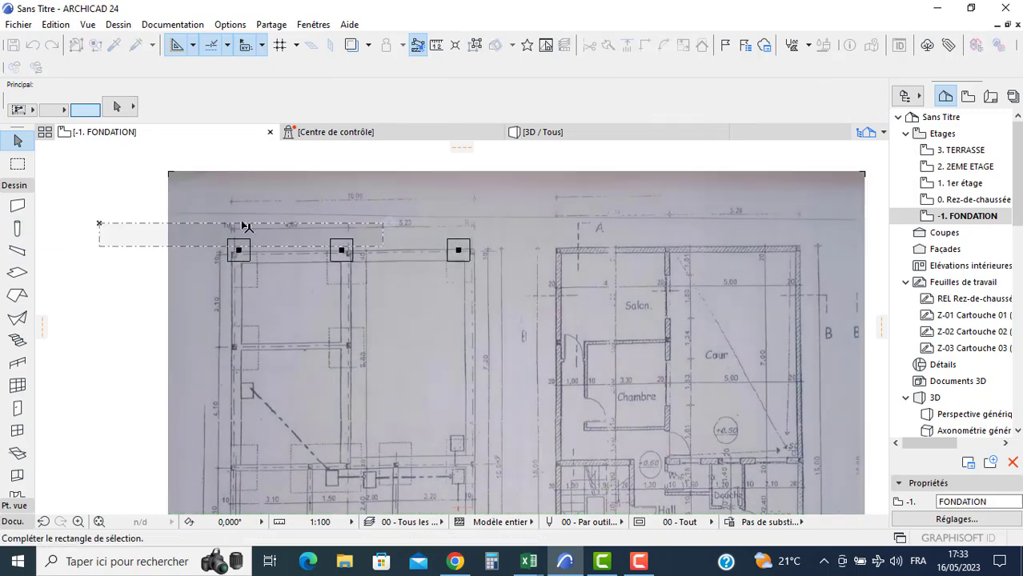
{"action": "left_click", "coordinate": [170, 230]}
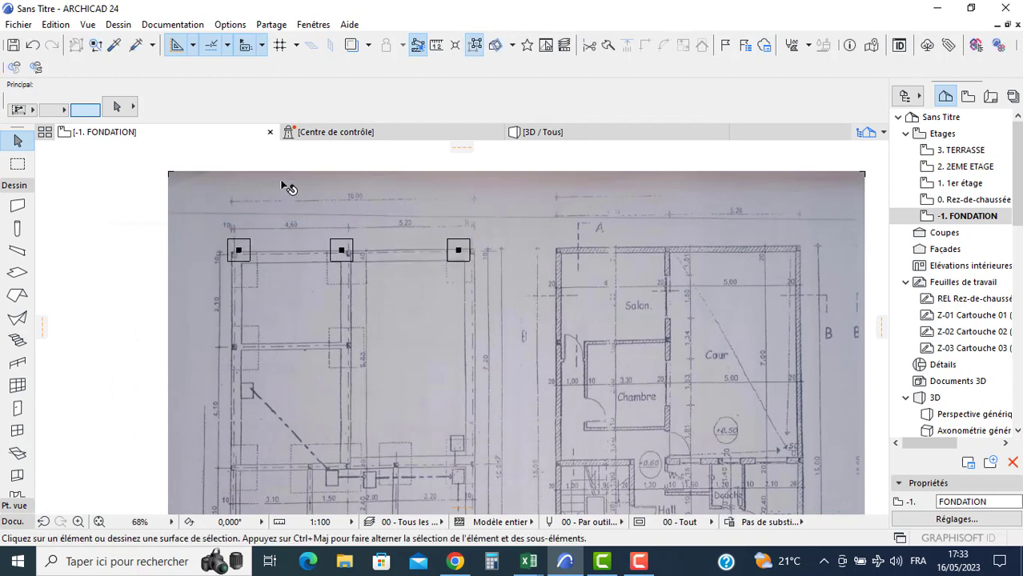
{"action": "left_click", "coordinate": [292, 160]}
{"action": "left_click", "coordinate": [491, 283]}
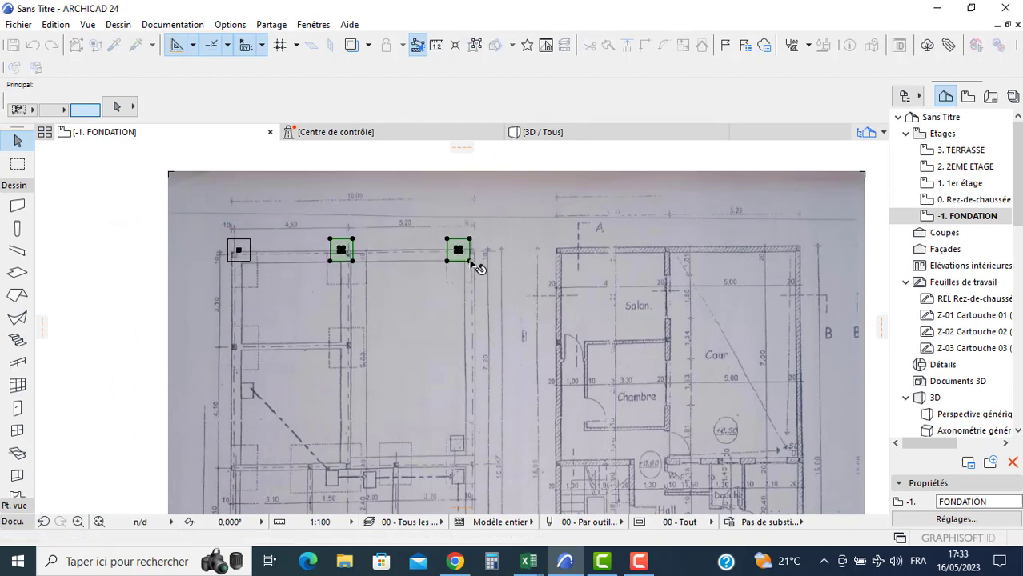
{"action": "left_click", "coordinate": [470, 261]}
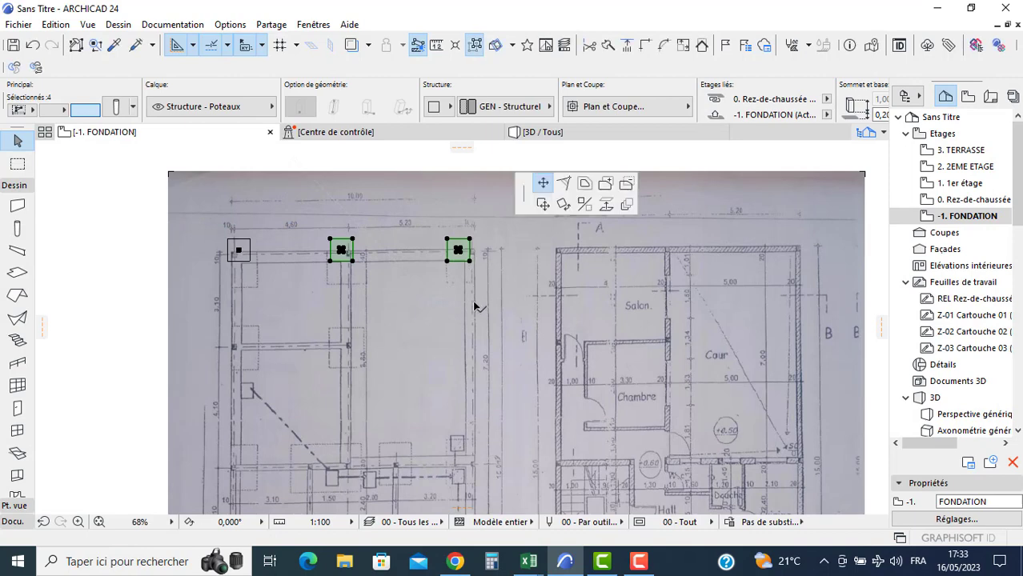
{"action": "left_click", "coordinate": [185, 482]}
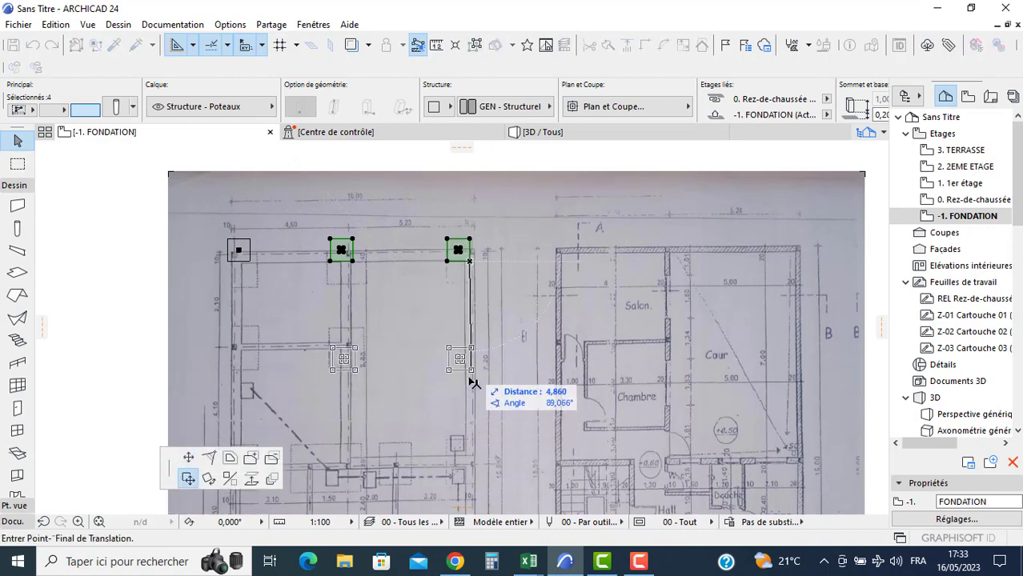
{"action": "key", "text": "Tab"}
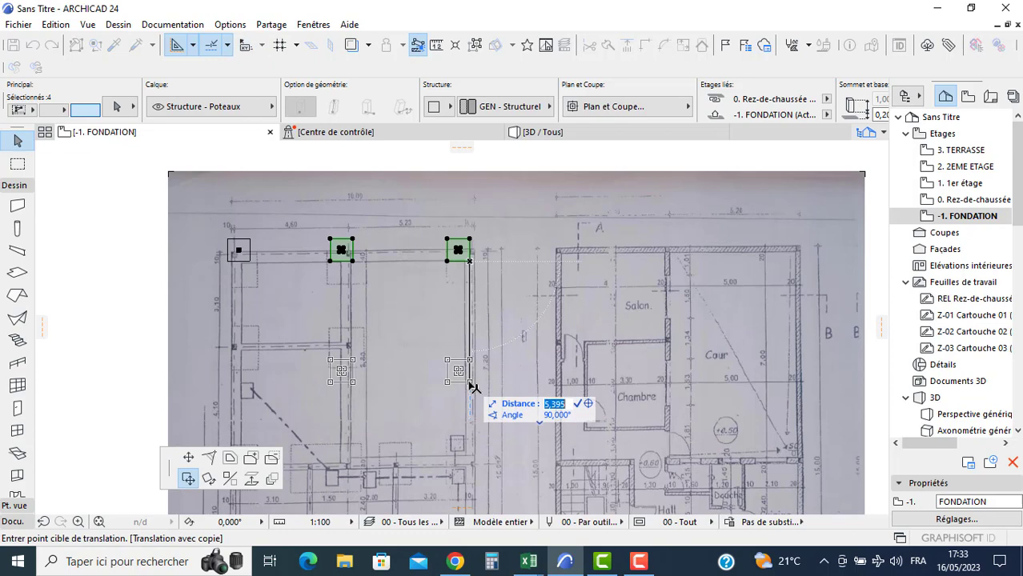
{"action": "type", "text": "7,2"}
{"action": "key", "text": "Return"}
{"action": "middle_click_drag", "start_coordinate": [478, 444], "coordinate": [420, 207]}
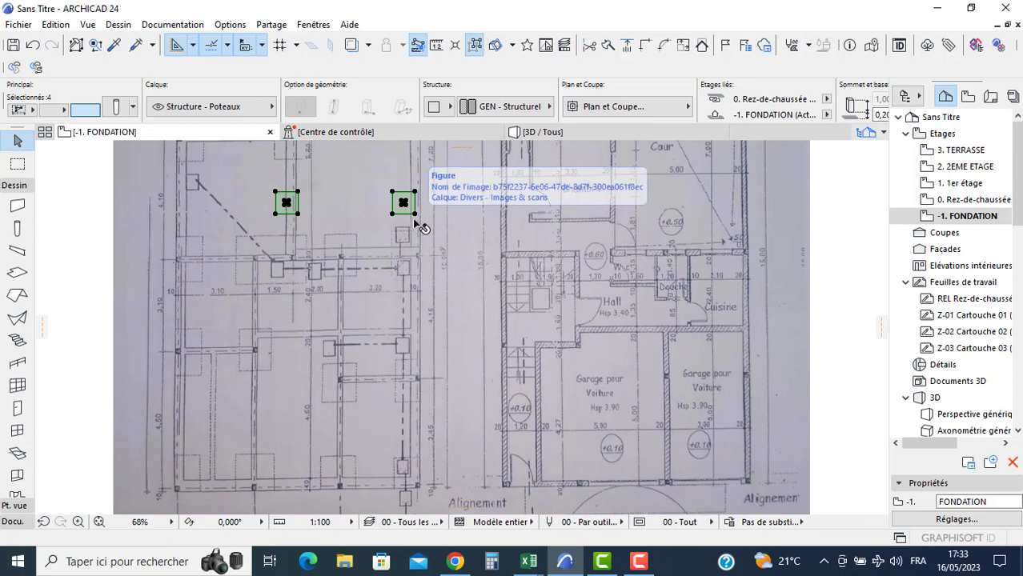
{"action": "left_click", "coordinate": [358, 211]}
- Copy the lower right footing and its column 4.15 m straight down along the foundation plan's right wall
{"action": "middle_click_drag", "start_coordinate": [454, 458], "coordinate": [447, 401]}
{"action": "scroll", "coordinate": [439, 388], "scroll_direction": "down", "scroll_amount": 3}
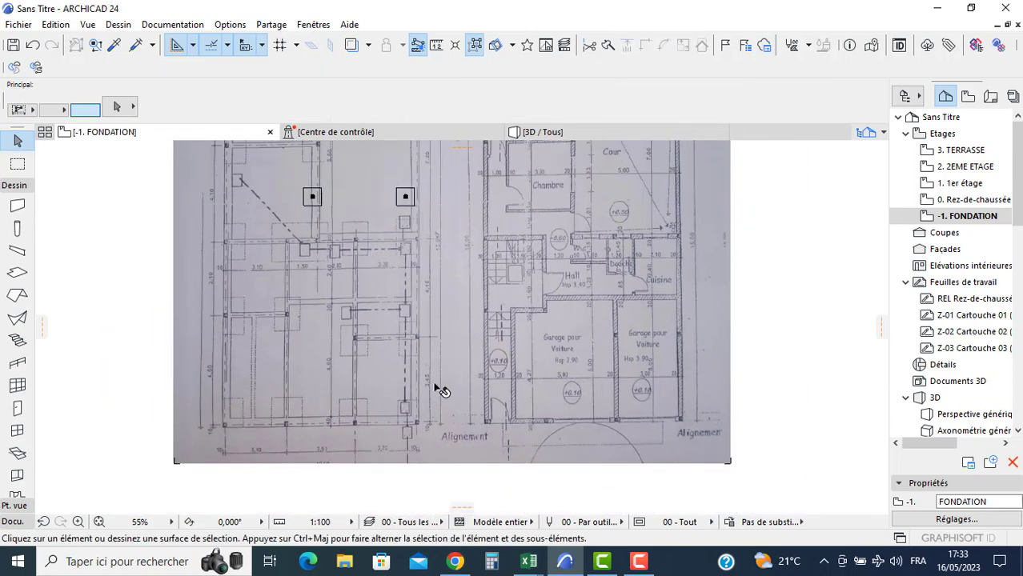
{"action": "middle_click_drag", "start_coordinate": [385, 265], "coordinate": [376, 316]}
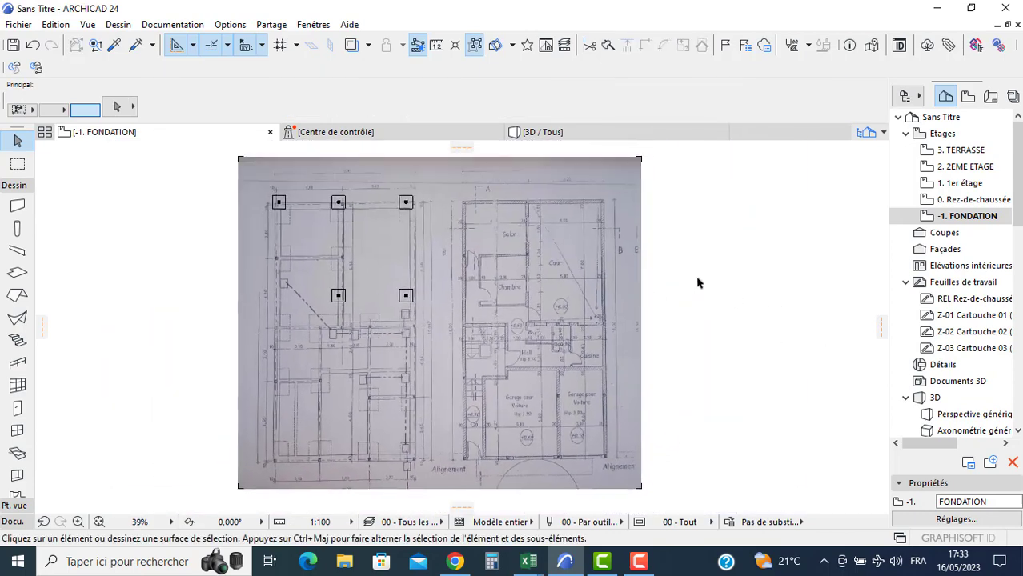
{"action": "left_click_drag", "start_coordinate": [707, 274], "coordinate": [398, 346]}
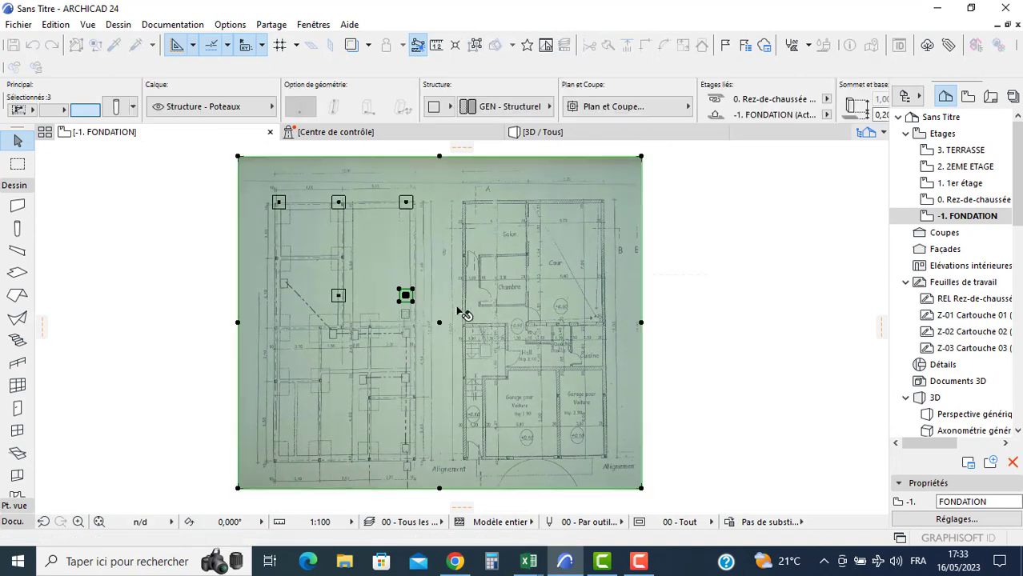
{"action": "left_click", "coordinate": [491, 313], "text": "shift"}
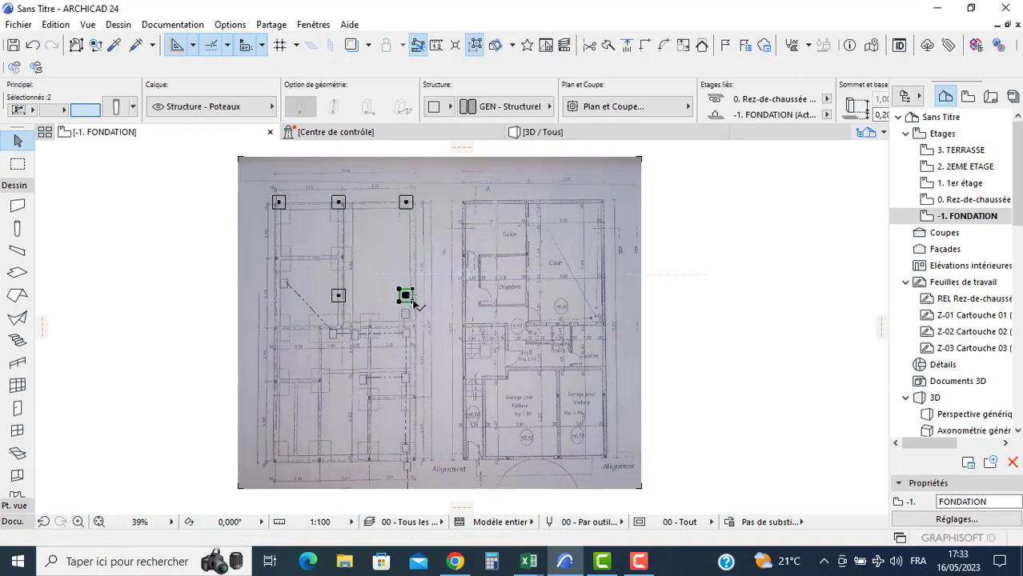
{"action": "left_click", "coordinate": [413, 302]}
{"action": "key", "text": "ctrl"}
{"action": "scroll", "coordinate": [420, 370], "scroll_direction": "up", "scroll_amount": 5}
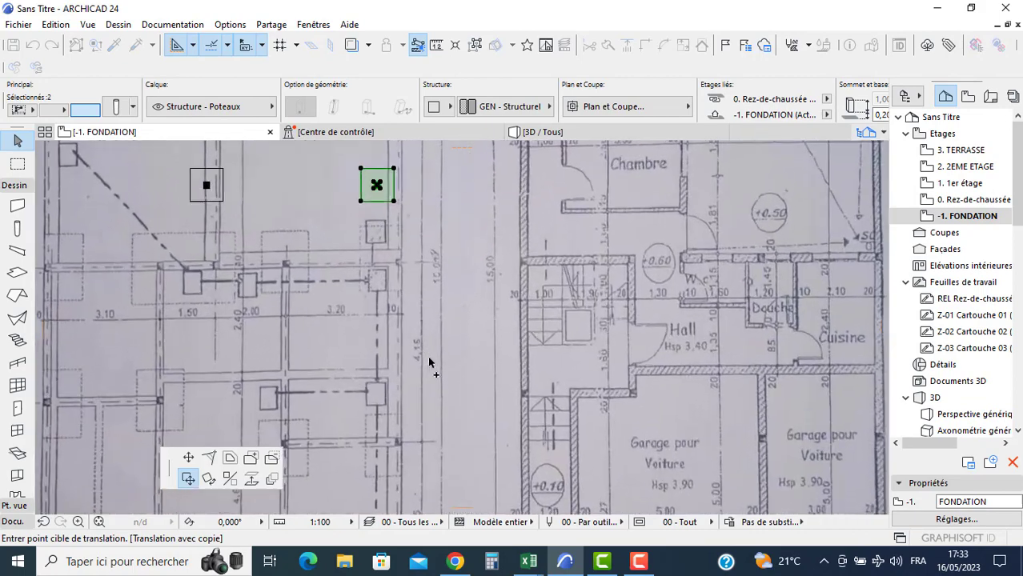
{"action": "scroll", "coordinate": [420, 360], "scroll_direction": "up", "scroll_amount": 2}
{"action": "scroll", "coordinate": [406, 355], "scroll_direction": "down", "scroll_amount": 3}
{"action": "middle_click_drag", "start_coordinate": [397, 349], "coordinate": [398, 381]}
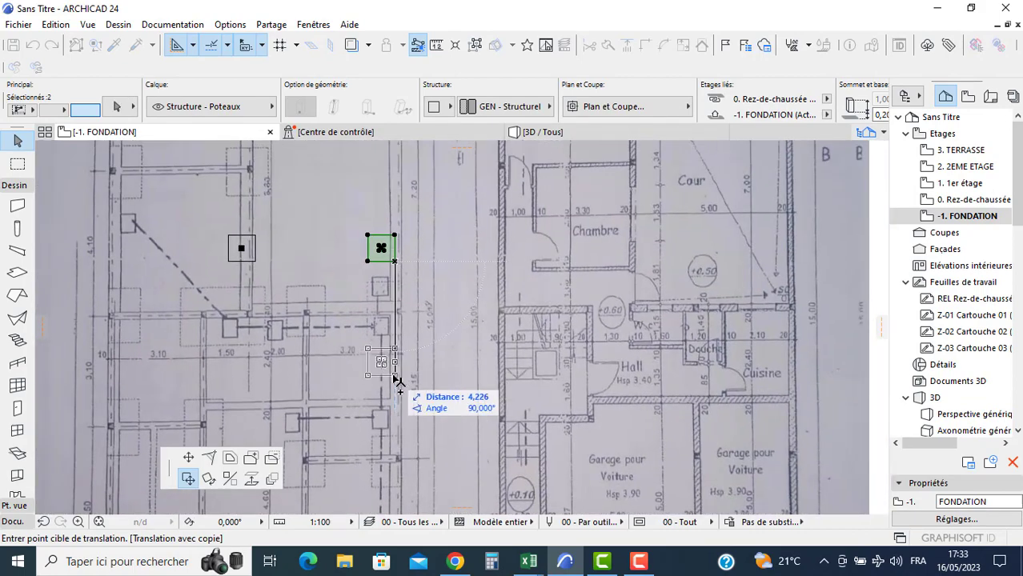
{"action": "key", "text": "Tab"}
{"action": "type", "text": "4"}
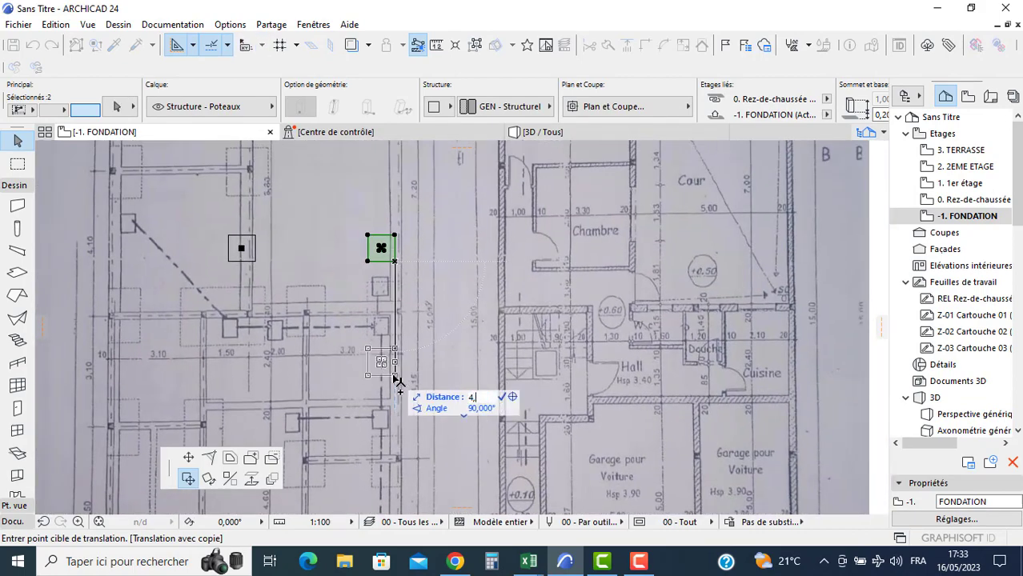
{"action": "type", "text": ",15"}
{"action": "key", "text": "Return"}
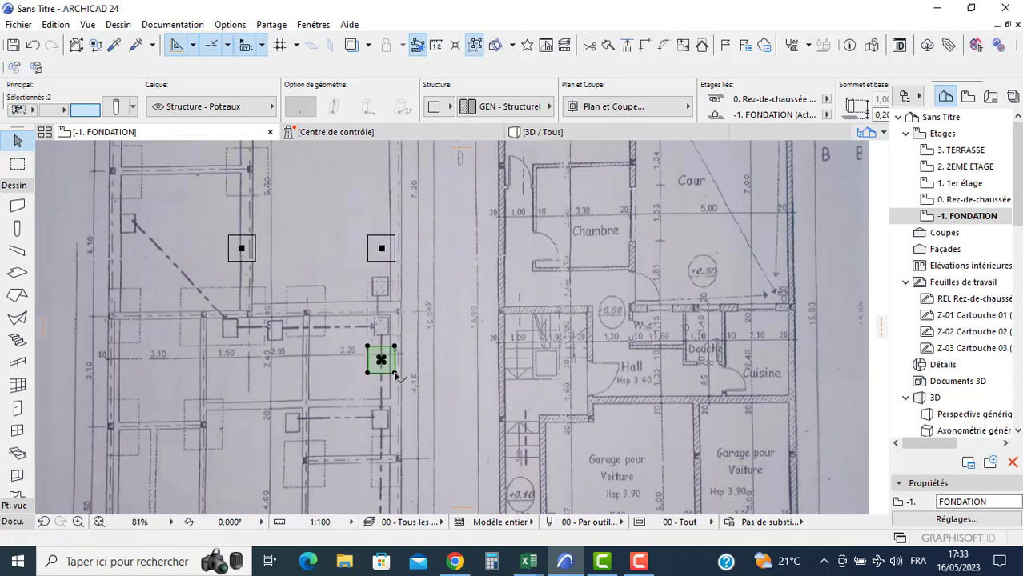
- Copy the newest right-wall footing and column another 3.45 m straight down
{"action": "key", "text": "Tab"}
{"action": "middle_click_drag", "start_coordinate": [398, 453], "coordinate": [400, 374]}
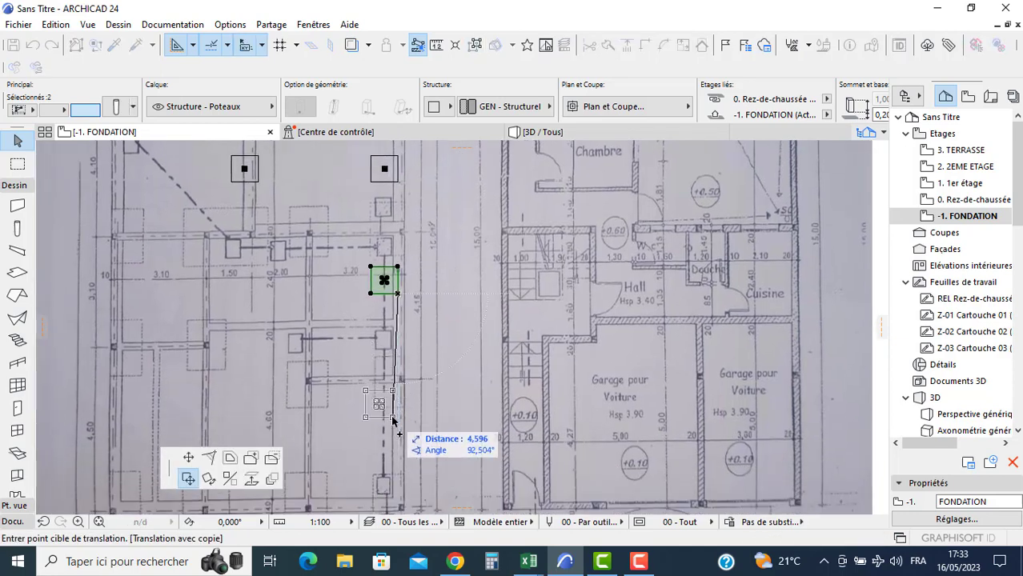
{"action": "key", "text": "Tab"}
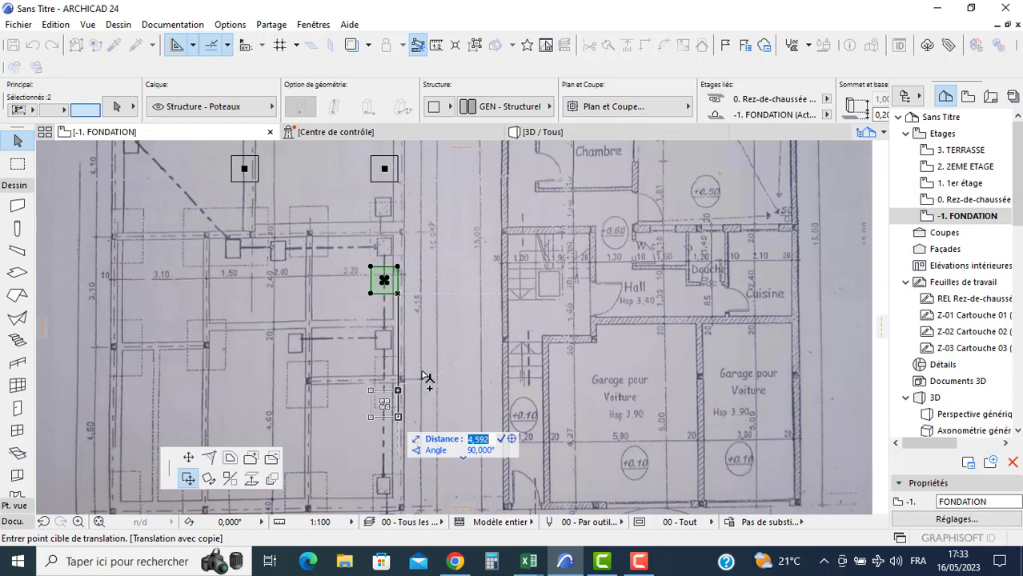
{"action": "type", "text": "3,5"}
{"action": "key", "text": "Return"}
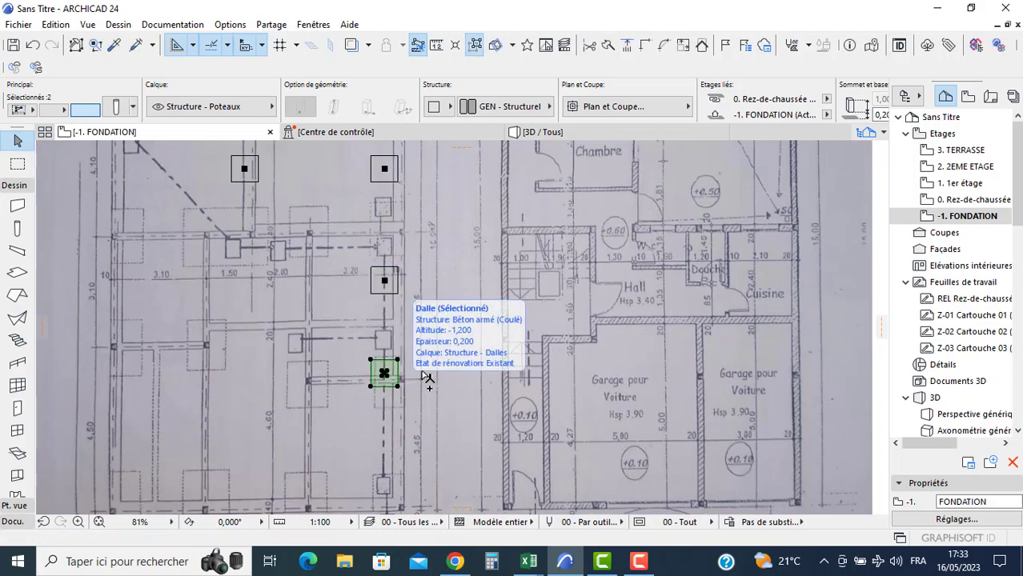
- Copy the three lower right-wall footings with their columns about 3.2 m horizontally to the left
{"action": "scroll", "coordinate": [426, 376], "scroll_direction": "down", "scroll_amount": 4}
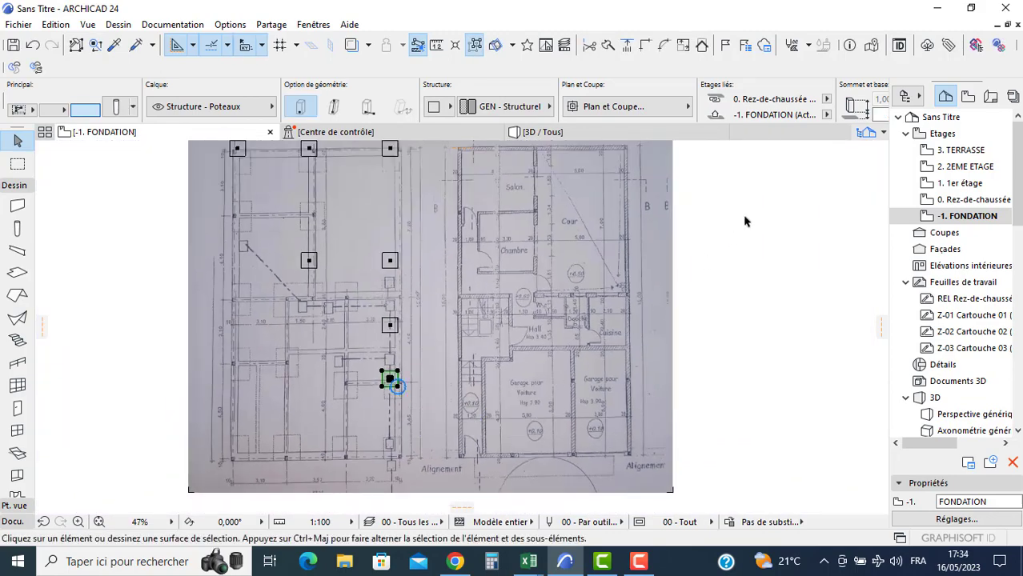
{"action": "left_click", "coordinate": [730, 203]}
{"action": "mouse_move", "coordinate": [727, 201]}
{"action": "left_mouse_down"}
{"action": "mouse_move", "coordinate": [416, 368]}
{"action": "mouse_move", "coordinate": [358, 477]}
{"action": "mouse_move", "coordinate": [367, 449]}
{"action": "left_mouse_up"}
{"action": "left_click", "coordinate": [525, 409], "text": "shift"}
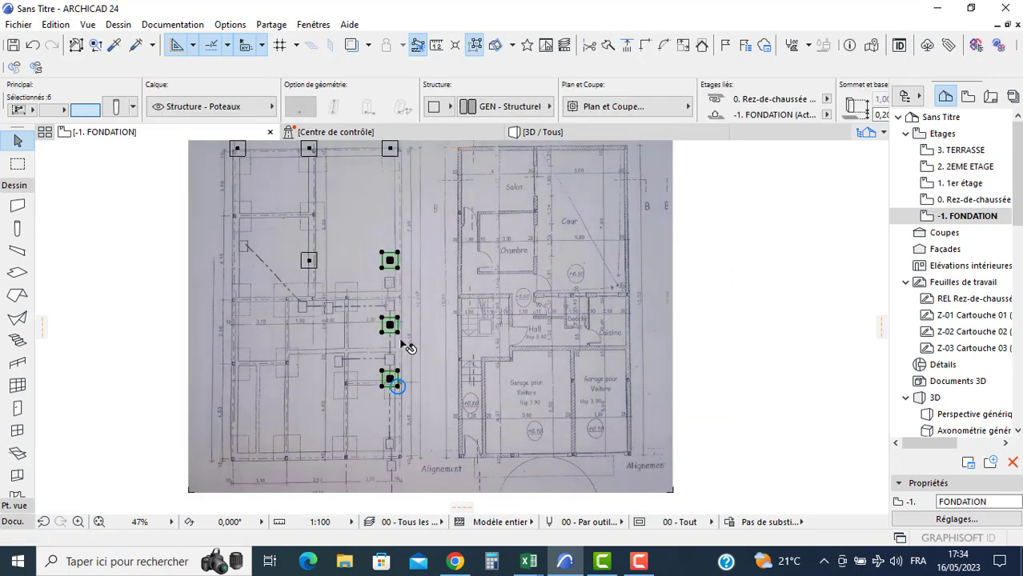
{"action": "left_click", "coordinate": [397, 388]}
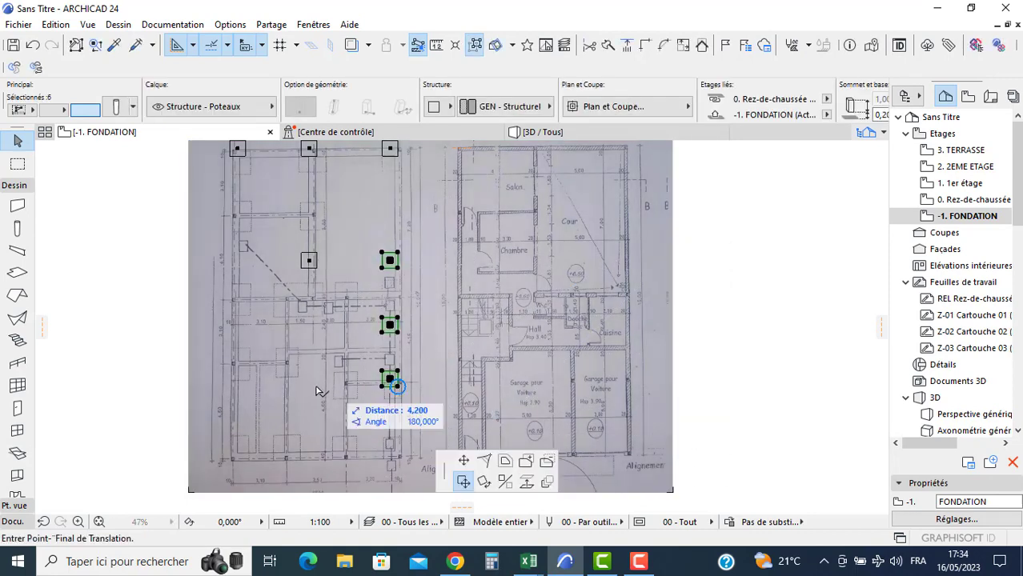
{"action": "key", "text": "ctrl"}
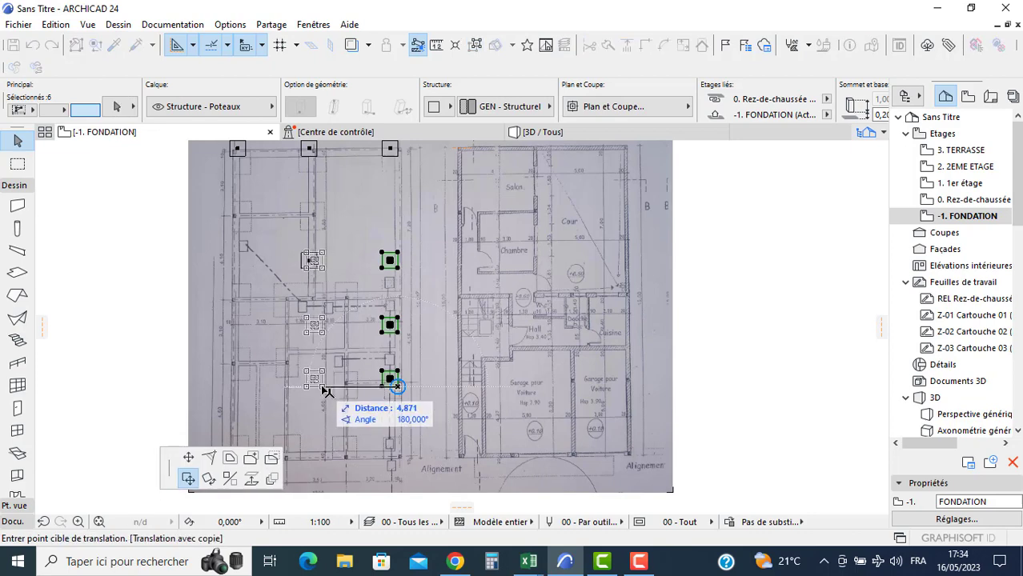
{"action": "key", "text": "Tab"}
{"action": "type", "text": "3"}
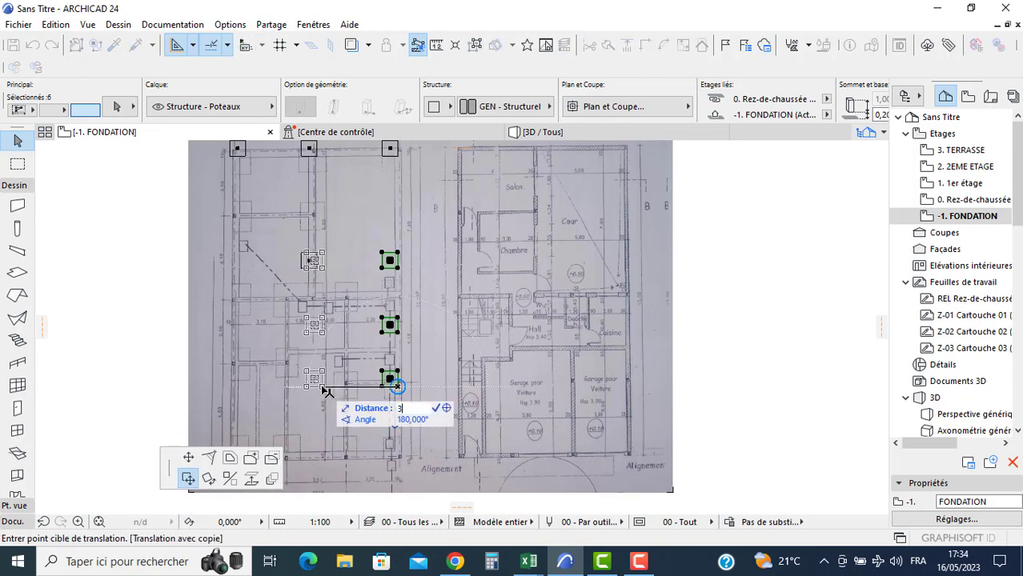
{"action": "key", "text": "Return"}
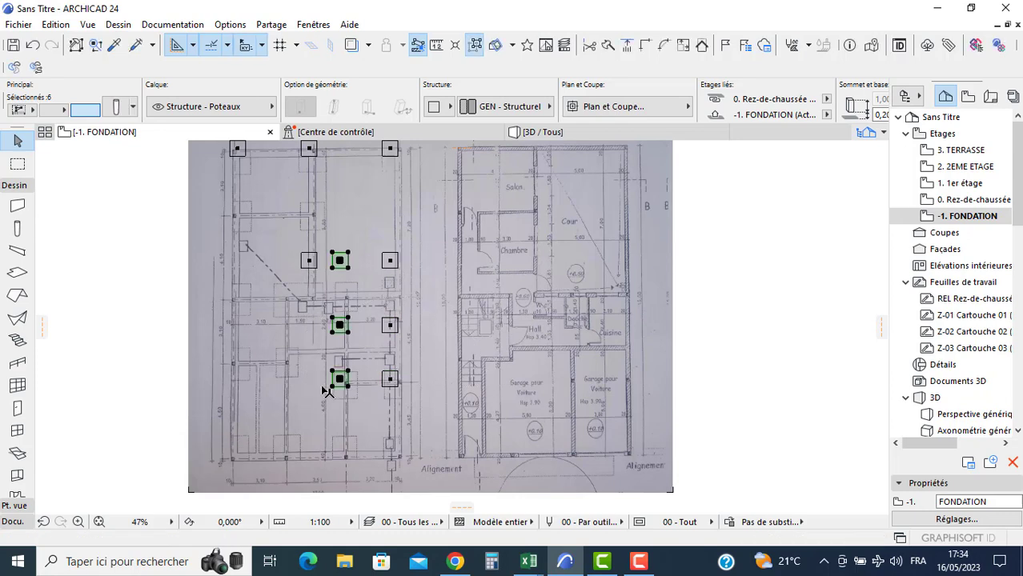
{"action": "key", "text": "Escape"}
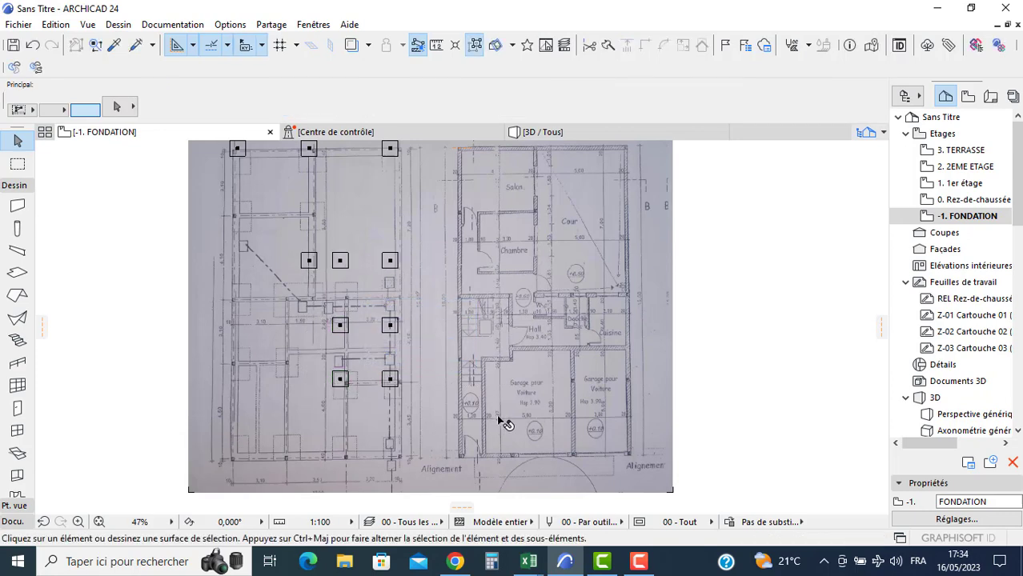
- Move the scanned plan image horizontally to the right so it sits beside the footings instead of under them
{"action": "left_click", "coordinate": [520, 361]}
{"action": "left_click", "coordinate": [432, 293]}
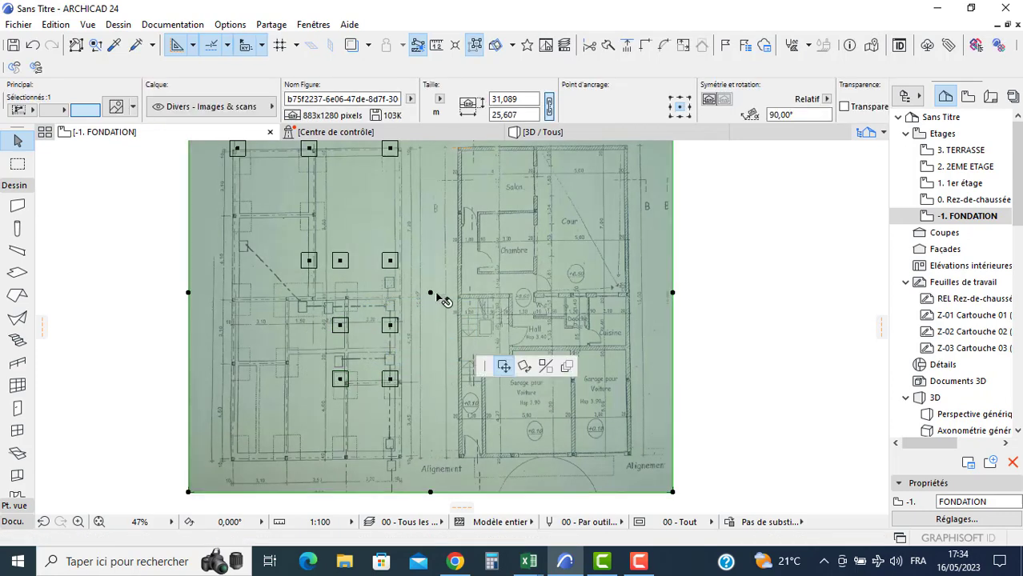
{"action": "left_click", "coordinate": [664, 292]}
{"action": "key", "text": "Escape"}
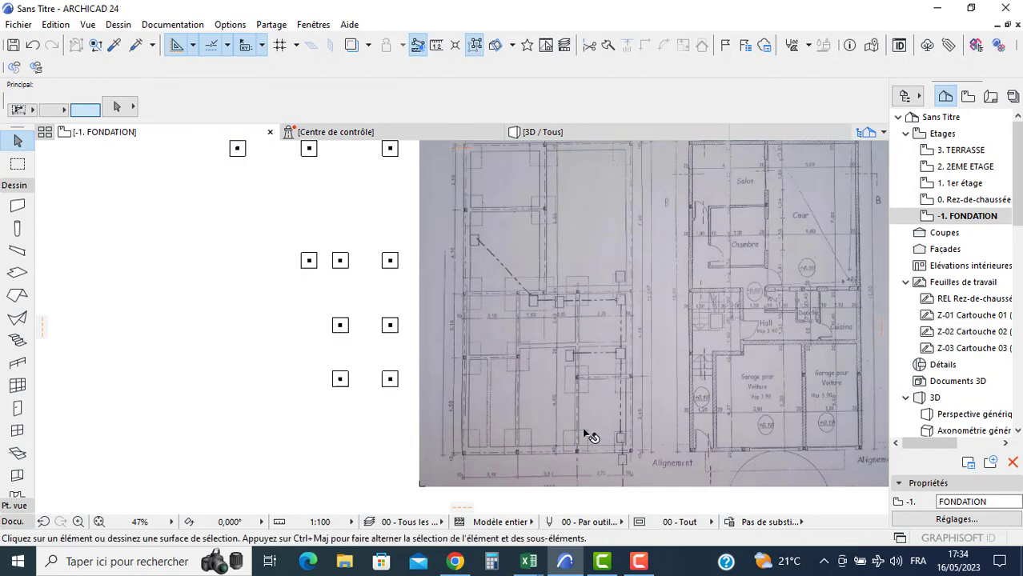
{"action": "scroll", "coordinate": [543, 448], "scroll_direction": "up", "scroll_amount": 2}
{"action": "scroll", "coordinate": [545, 450], "scroll_direction": "up", "scroll_amount": 1}
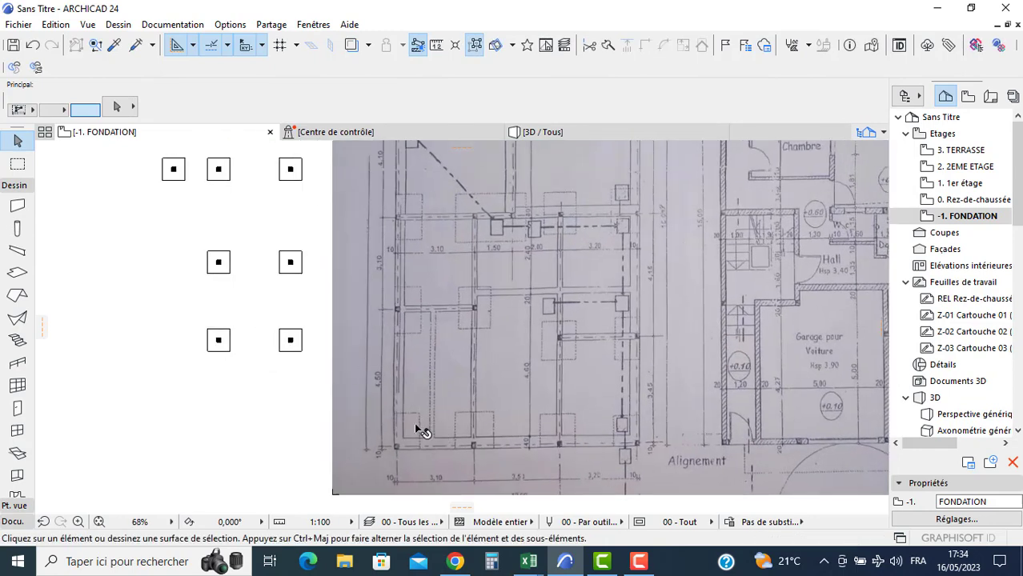
- Copy the left footing of the lowest row with its column 3.5 m horizontally to the left
{"action": "left_click_drag", "start_coordinate": [234, 317], "coordinate": [197, 350]}
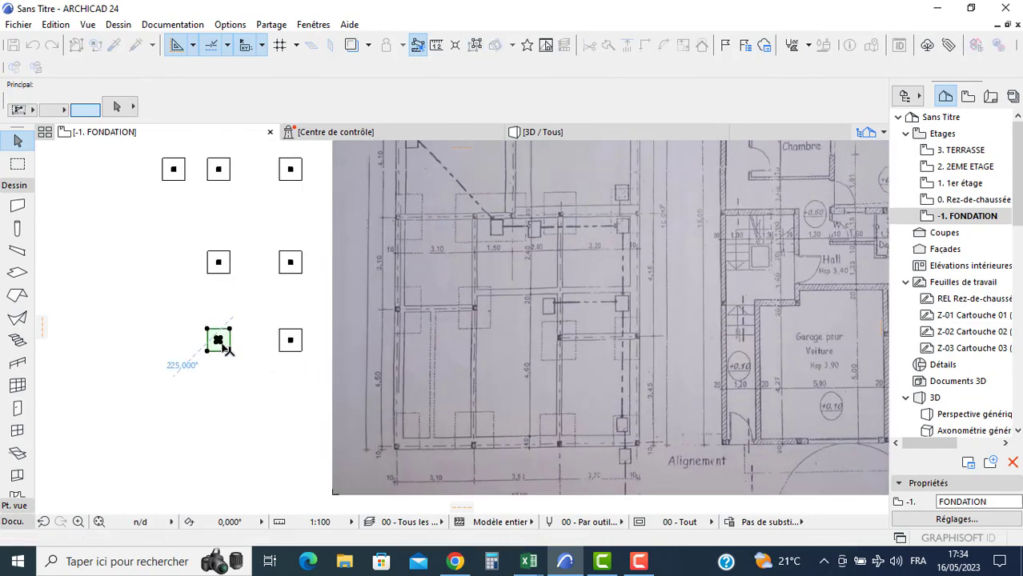
{"action": "left_click", "coordinate": [230, 350]}
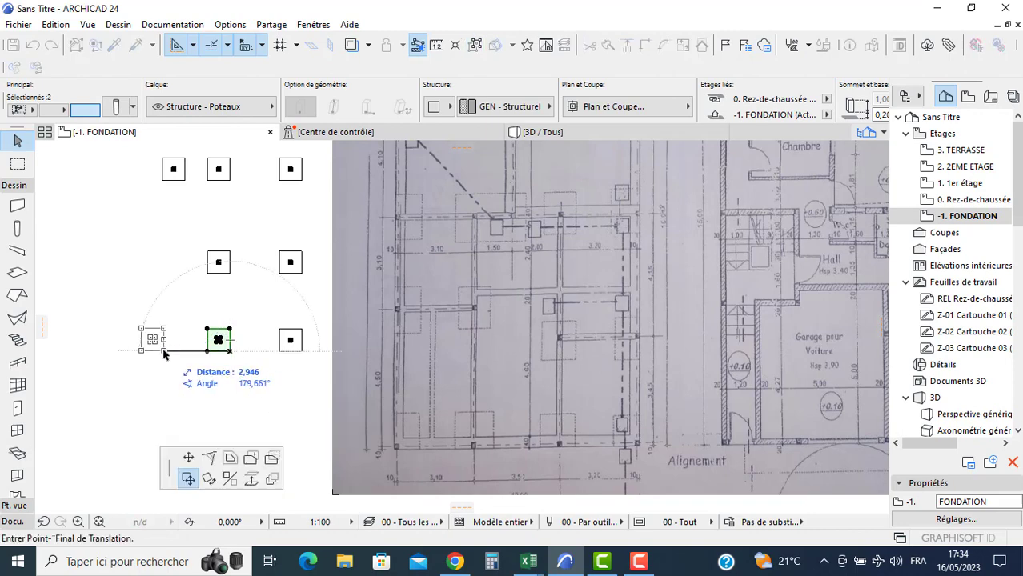
{"action": "key", "text": "ctrl"}
{"action": "key", "text": "Tab"}
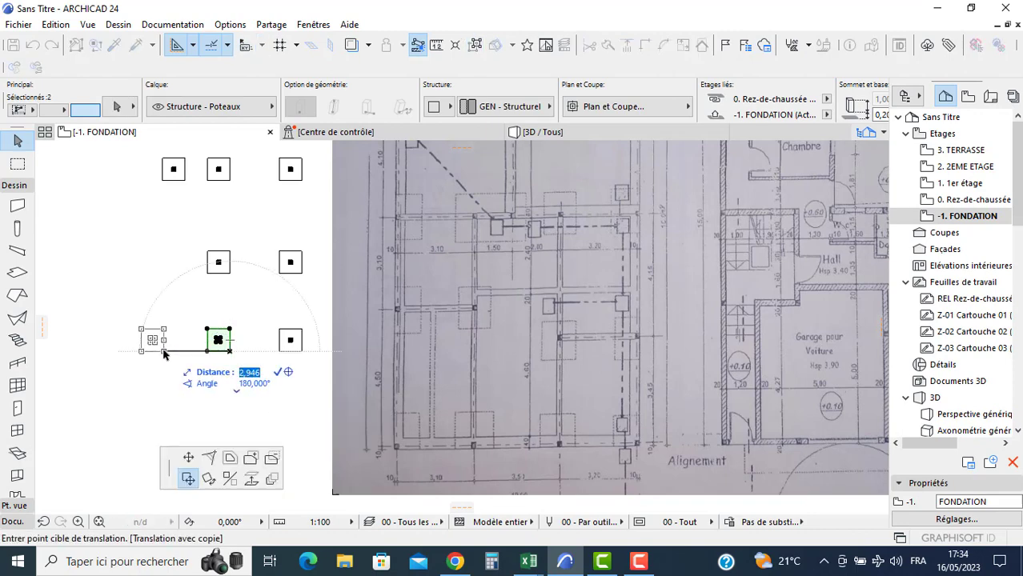
{"action": "type", "text": "3,5"}
{"action": "key", "text": "Return"}
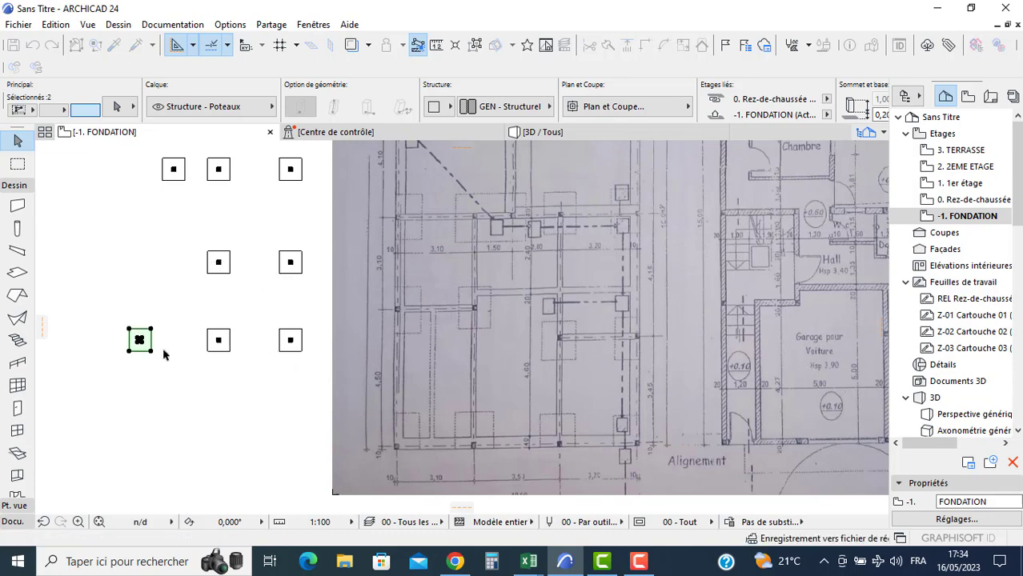
- Copy the newest footing and its column another 3.1 m to the left along the lowest row
{"action": "left_click", "coordinate": [150, 350]}
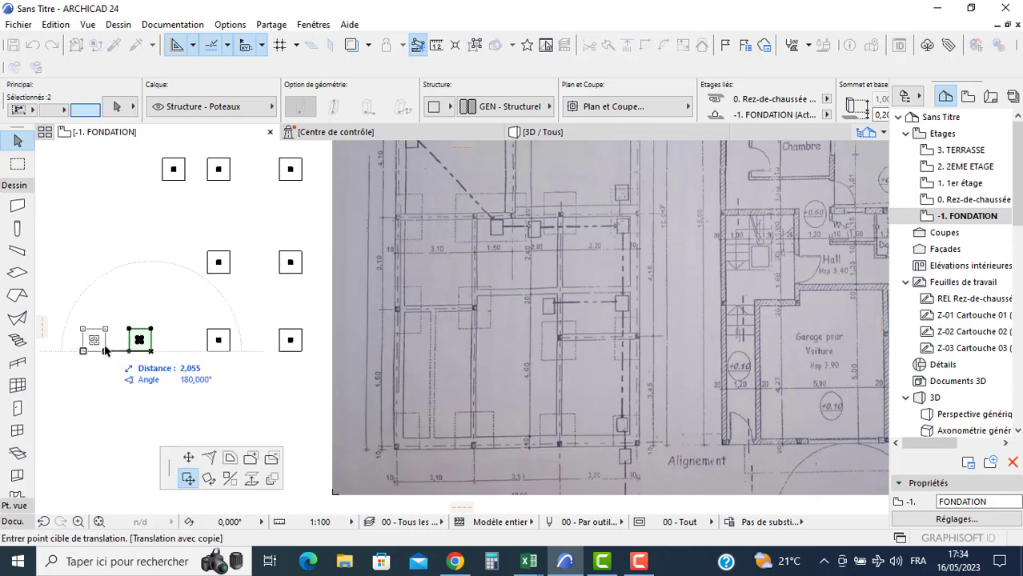
{"action": "key", "text": "Tab"}
{"action": "type", "text": "3"}
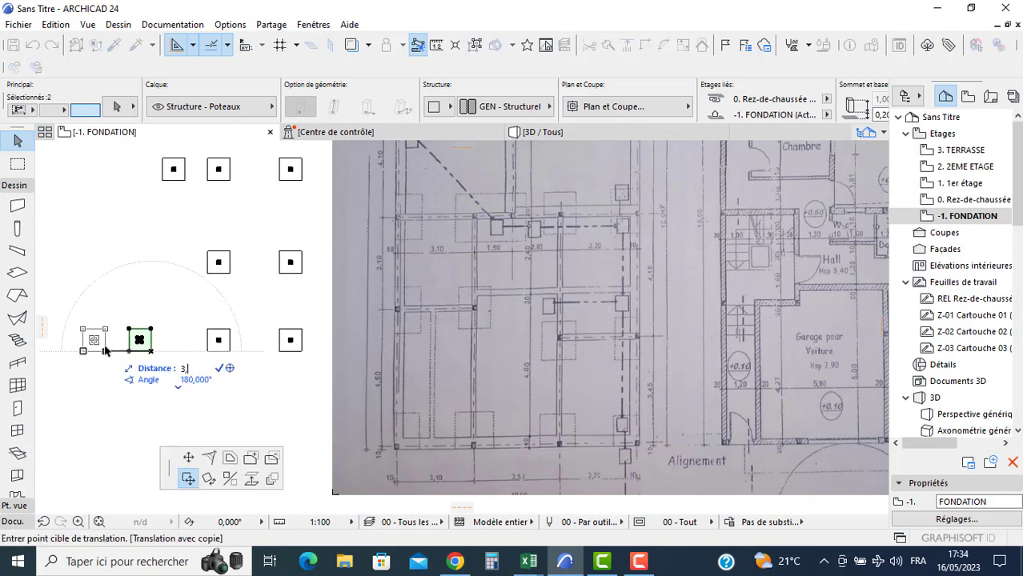
{"action": "key", "text": "Return"}
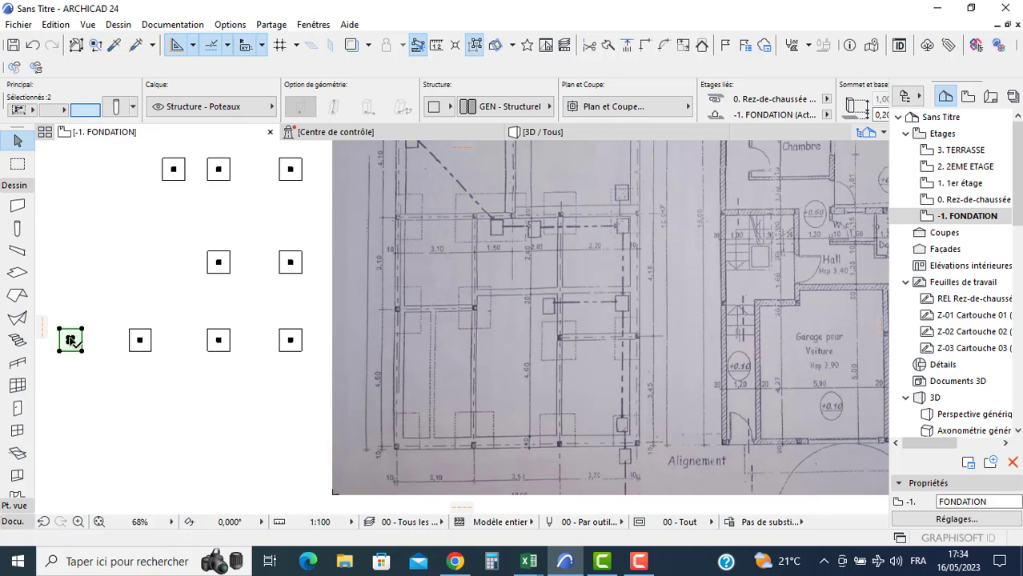
- Copy the two leftmost footings of the lowest row with their columns 4.5 m straight up
{"action": "left_click_drag", "start_coordinate": [48, 322], "coordinate": [49, 323]}
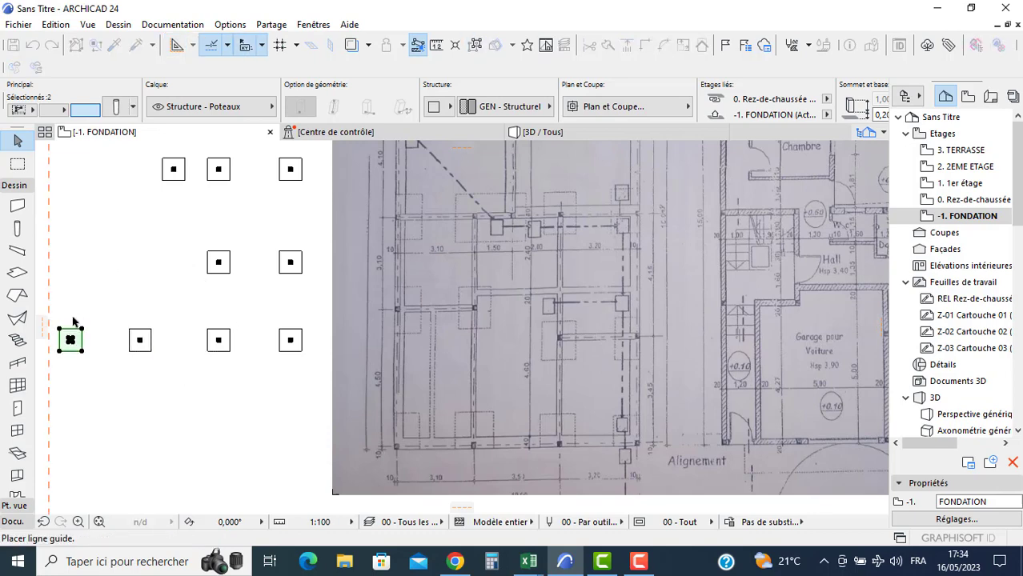
{"action": "left_click", "coordinate": [157, 318]}
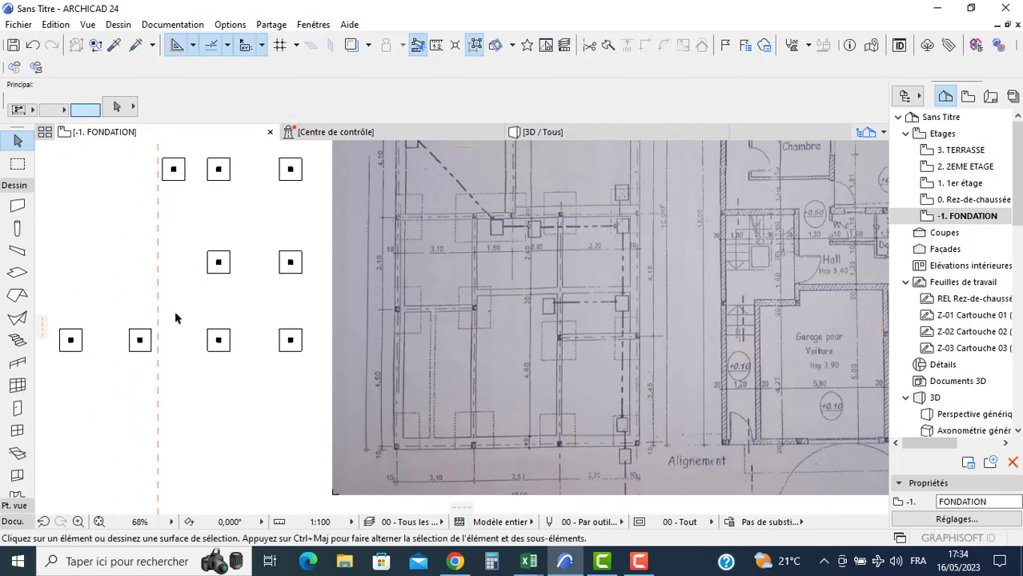
{"action": "left_click_drag", "start_coordinate": [176, 319], "coordinate": [54, 362]}
{"action": "left_click", "coordinate": [71, 340]}
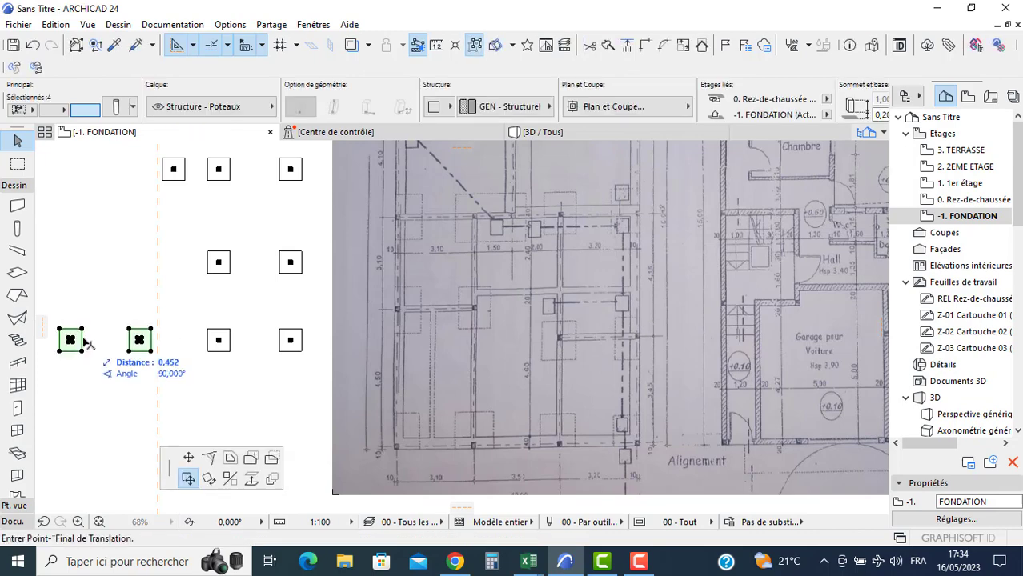
{"action": "key", "text": "ctrl"}
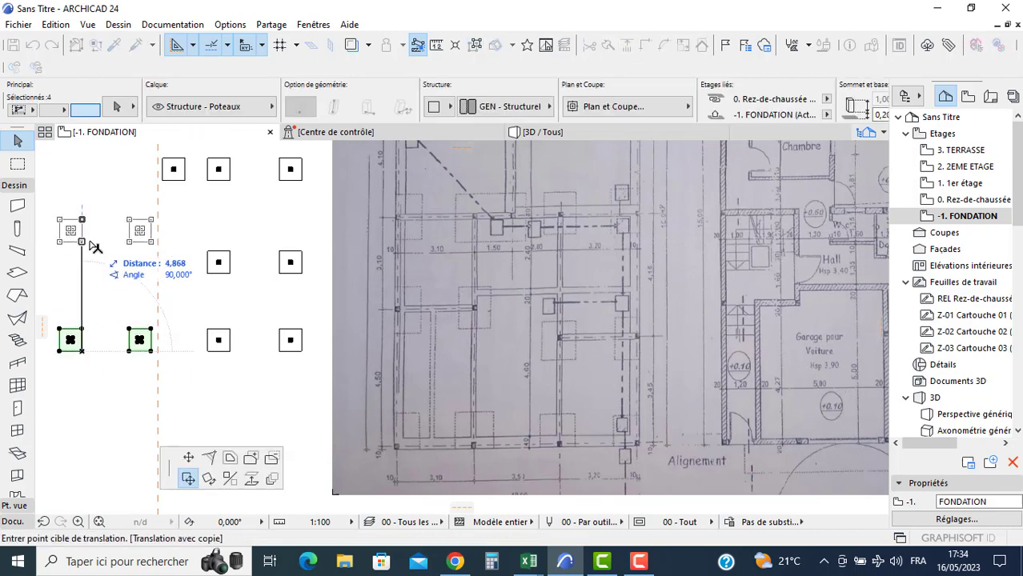
{"action": "key", "text": "Tab"}
{"action": "type", "text": "4"}
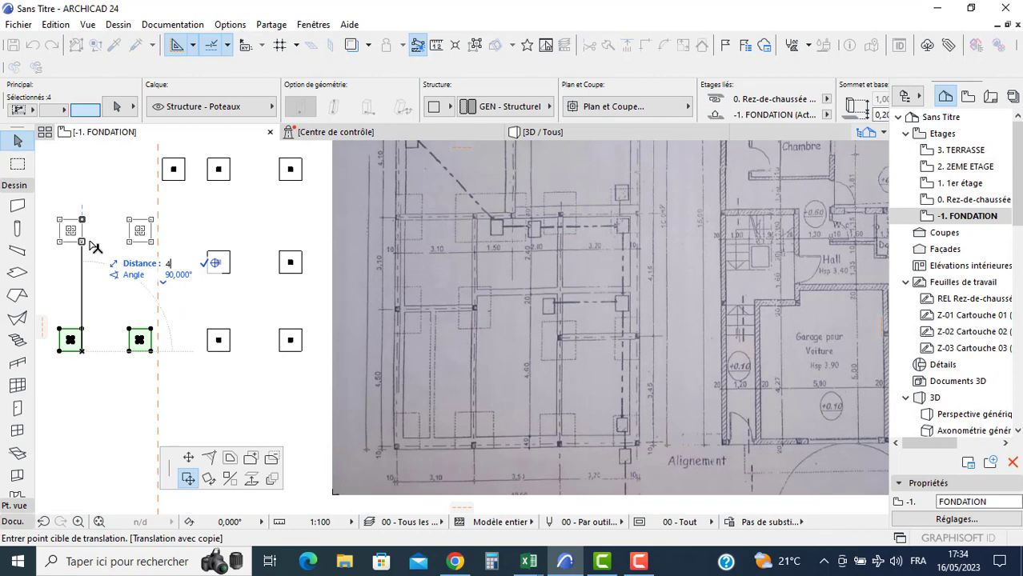
{"action": "key", "text": "Return"}
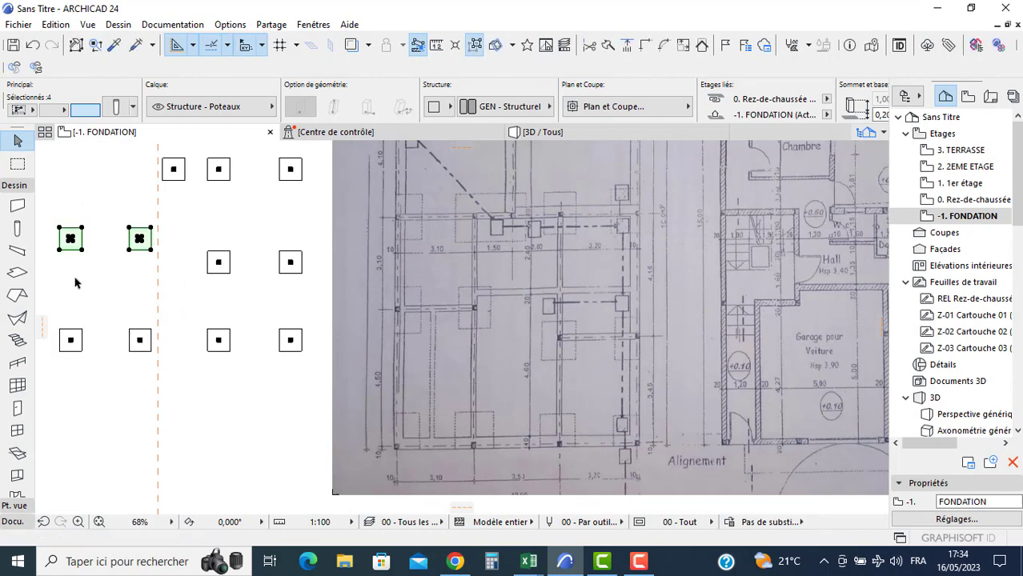
- Copy the two newest left-side footings and their columns another 3.1 m straight up
{"action": "middle_click_drag", "start_coordinate": [76, 283], "coordinate": [208, 393]}
{"action": "left_click", "coordinate": [271, 364]}
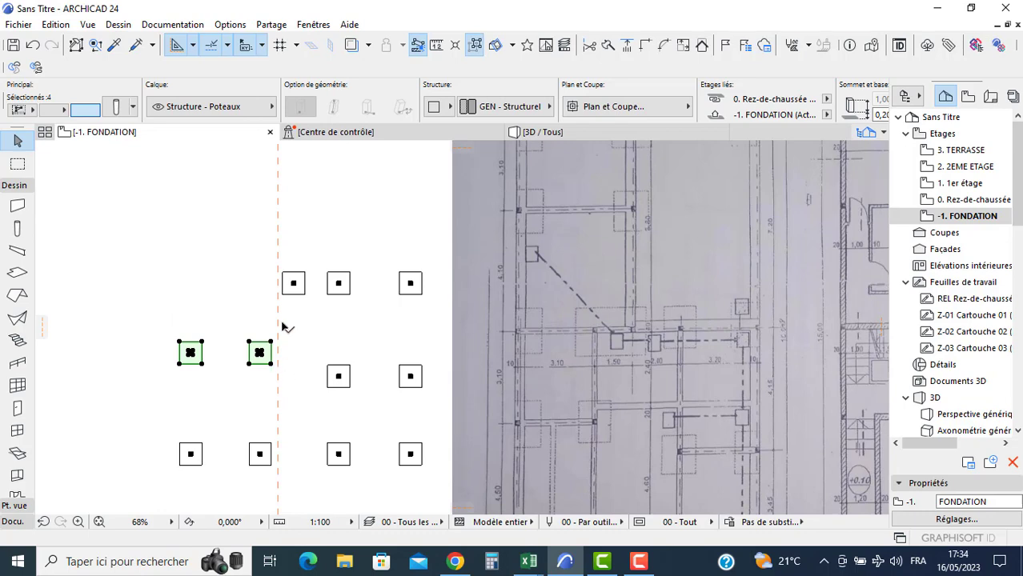
{"action": "key", "text": "ctrl"}
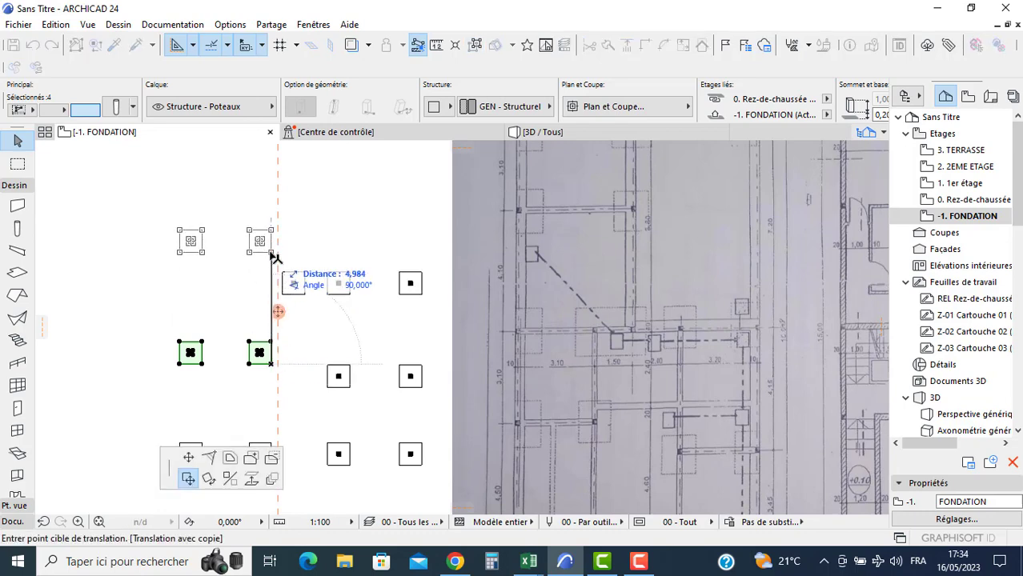
{"action": "key", "text": "Tab"}
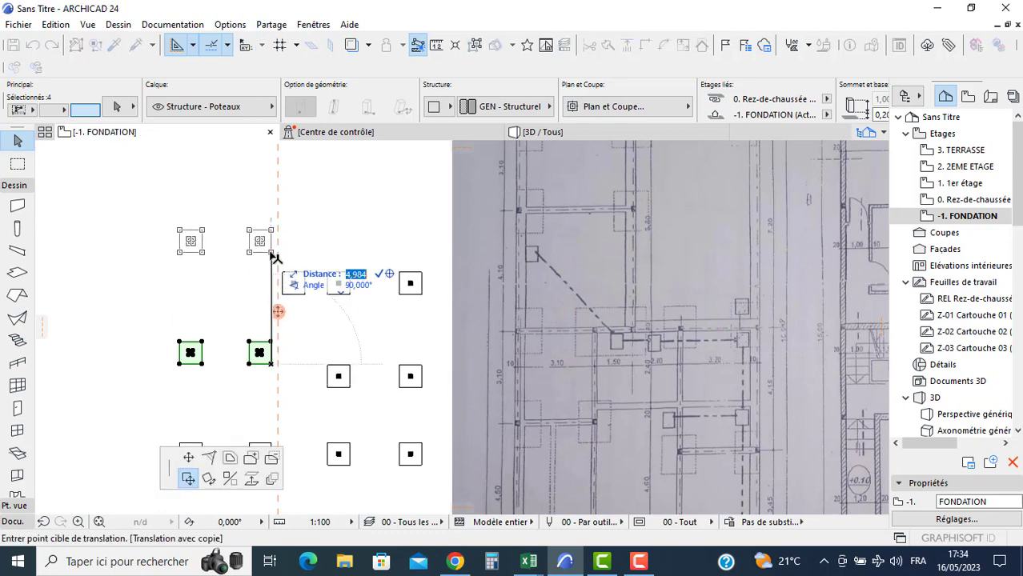
{"action": "type", "text": "3,1"}
{"action": "key", "text": "Return"}
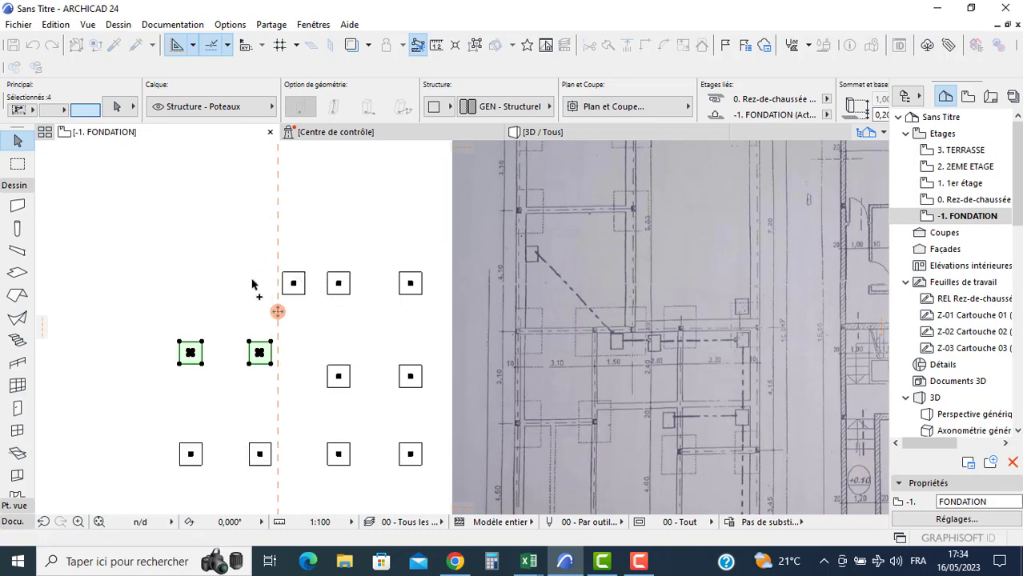
- Copy the leftmost and third footings of the five-footing row with their columns 4.1 m straight up
{"action": "left_click", "coordinate": [116, 243]}
{"action": "left_click_drag", "start_coordinate": [161, 260], "coordinate": [226, 318]}
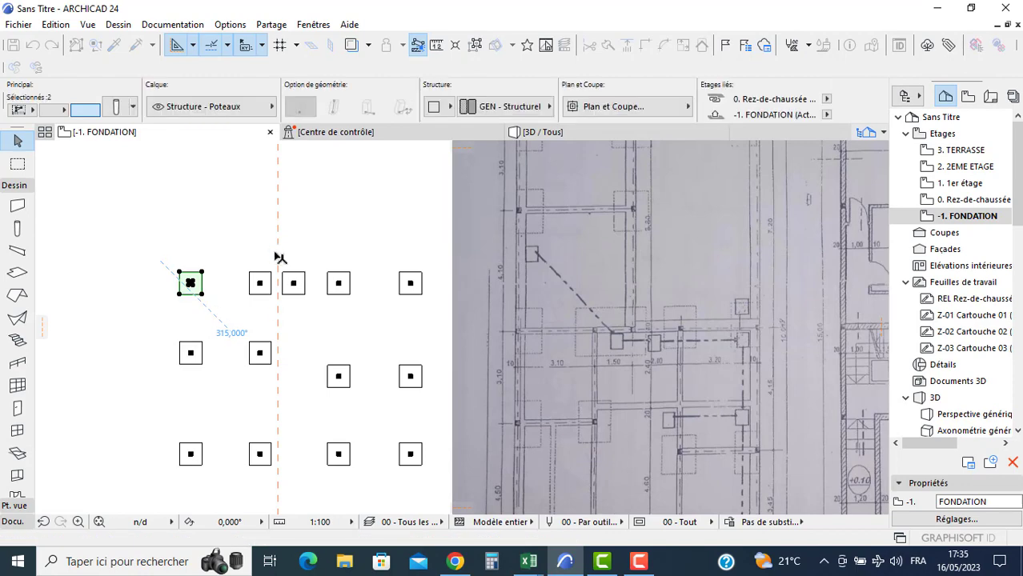
{"action": "left_click_drag", "start_coordinate": [282, 256], "coordinate": [314, 312], "text": "shift"}
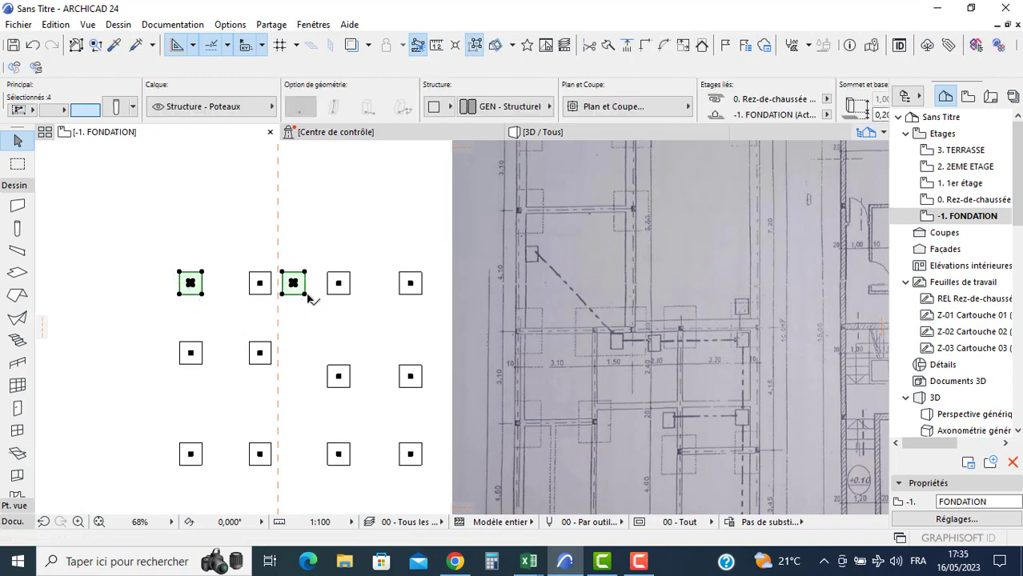
{"action": "left_click", "coordinate": [305, 295]}
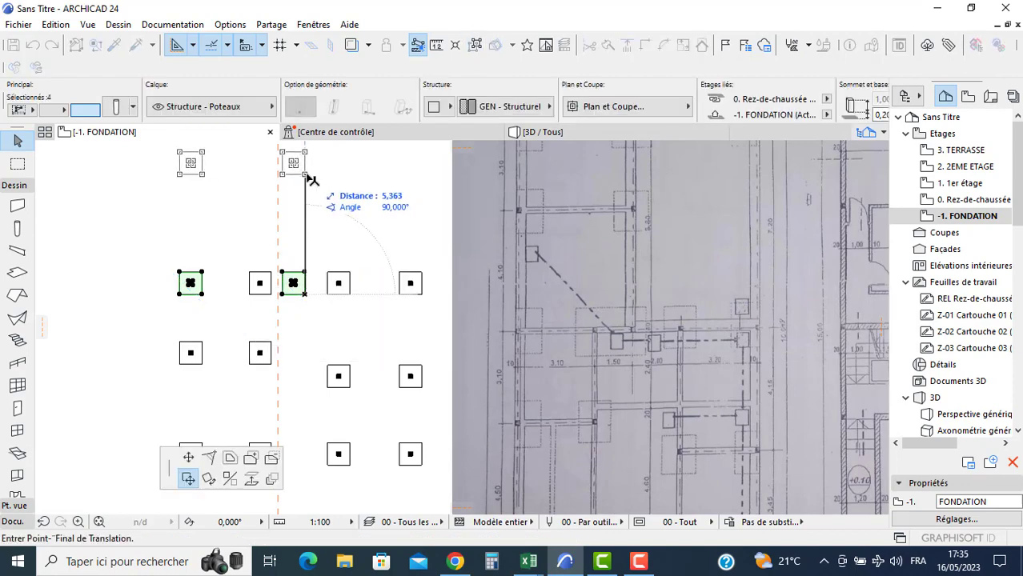
{"action": "key", "text": "Tab"}
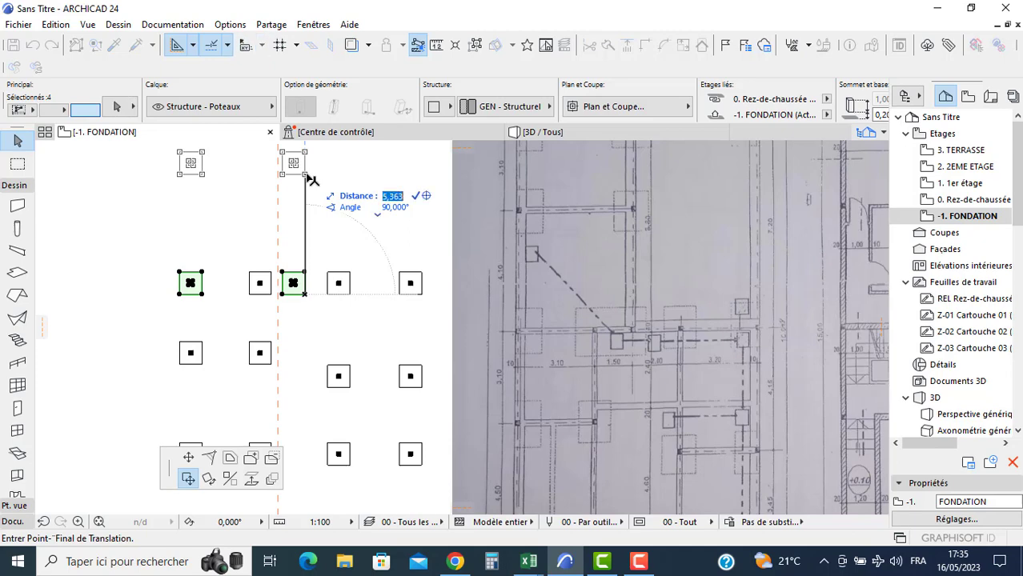
{"action": "key", "text": "Return"}
{"action": "key", "text": "ctrl"}
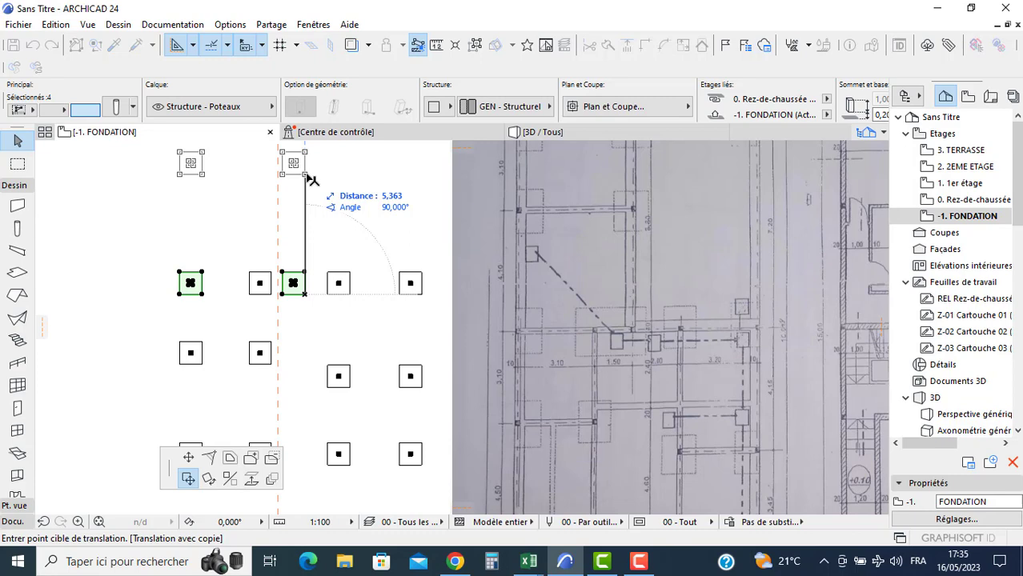
{"action": "key", "text": "ctrl"}
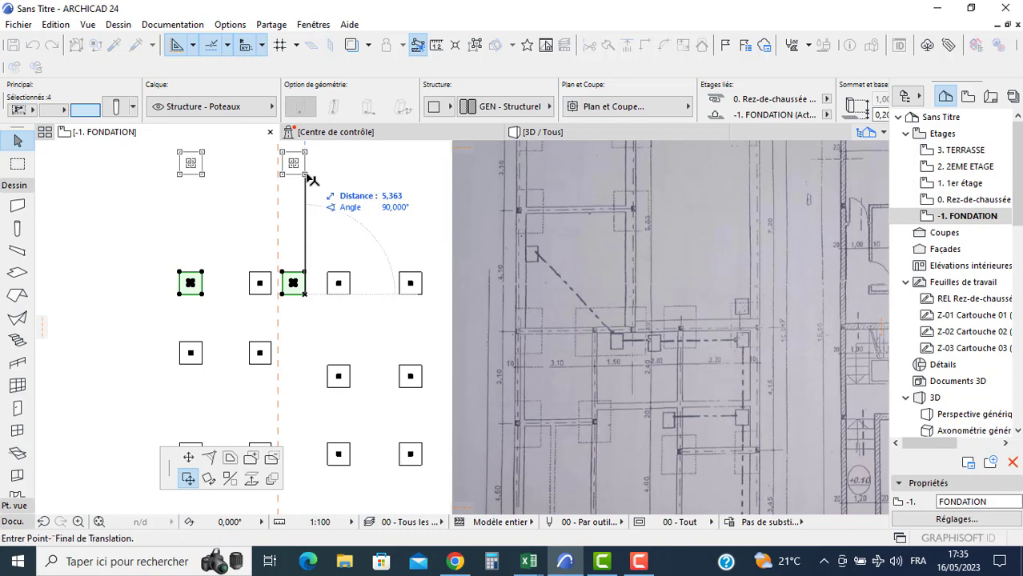
{"action": "key", "text": "ctrl"}
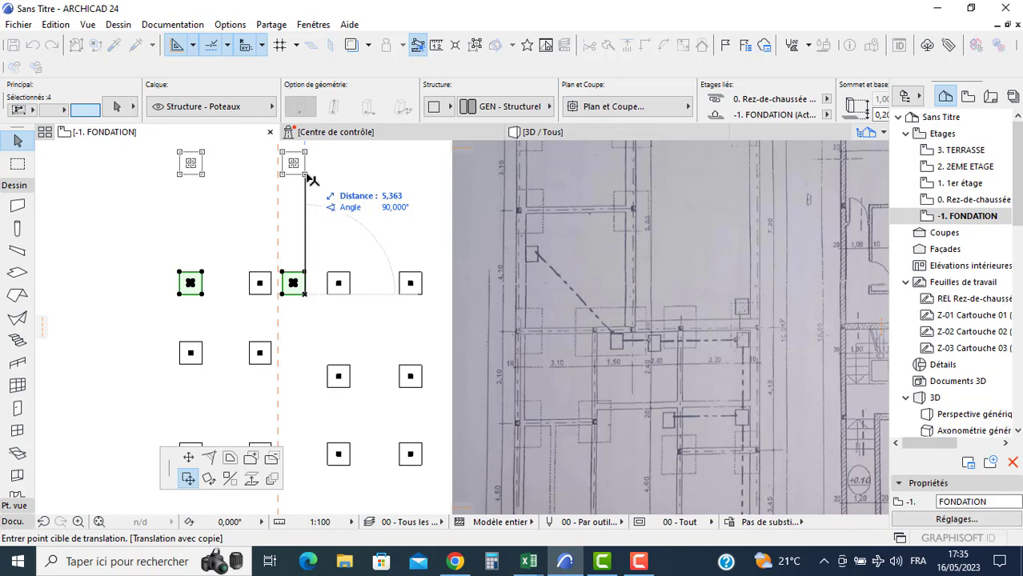
{"action": "key", "text": "Tab"}
{"action": "type", "text": "4"}
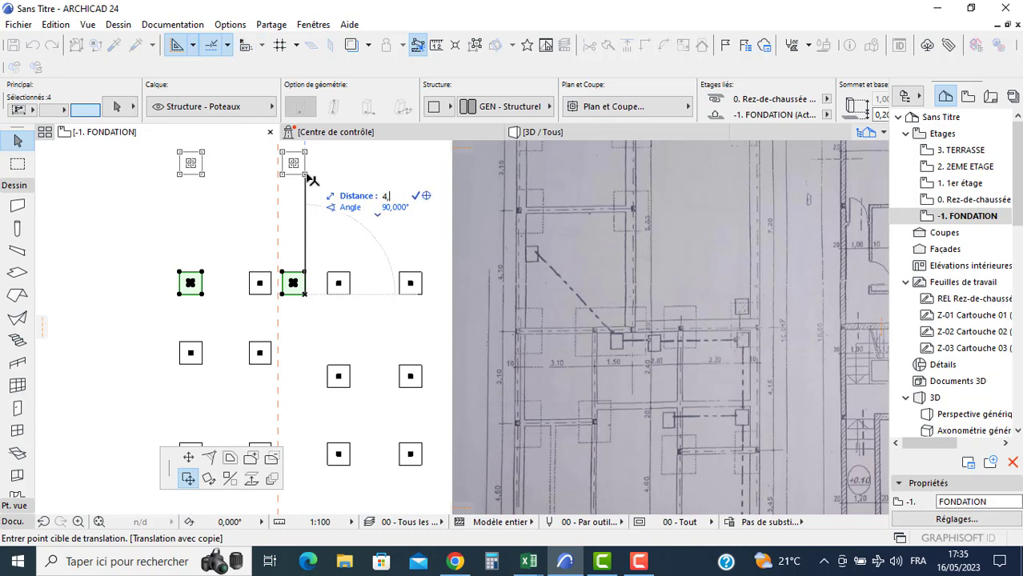
{"action": "type", "text": ",1"}
{"action": "key", "text": "Return"}
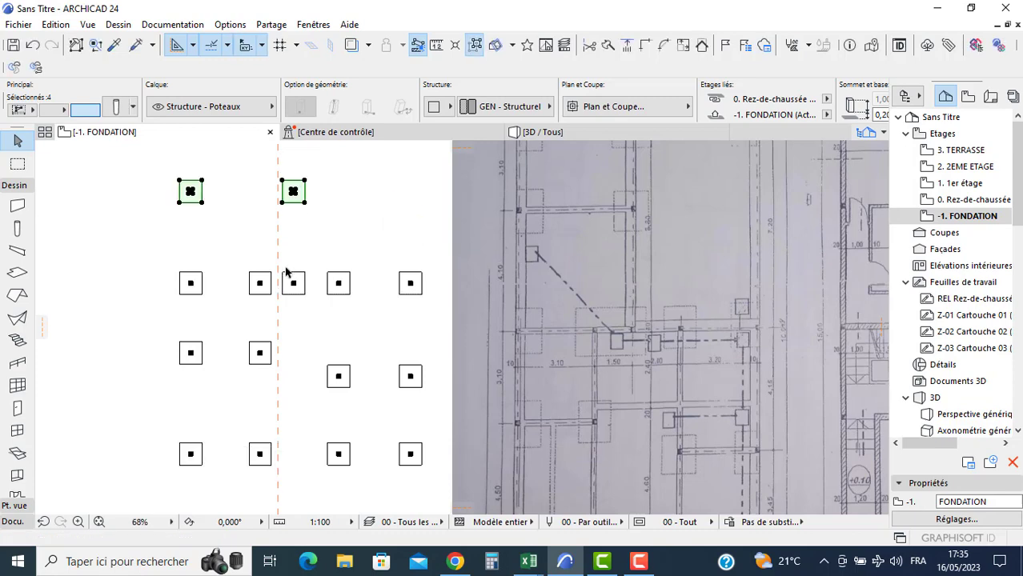
{"action": "scroll", "coordinate": [252, 285], "scroll_direction": "down", "scroll_amount": 3}
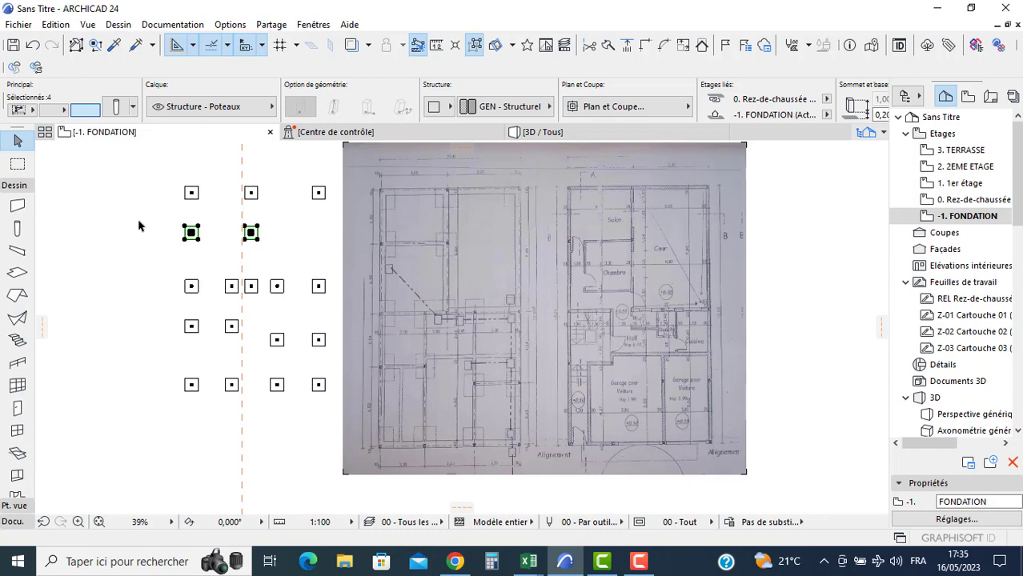
{"action": "key", "text": "Escape"}
- Set the default beam's elevation to project zero to -0.100, its height to 0.200 and its width to 0.400
{"action": "left_click", "coordinate": [15, 253]}
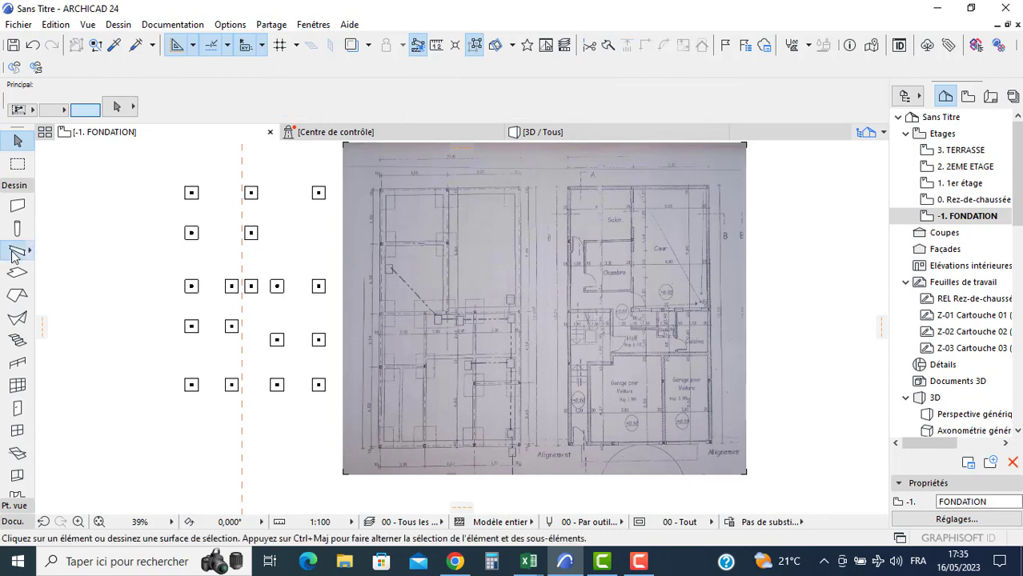
{"action": "key", "text": "ctrl+t"}
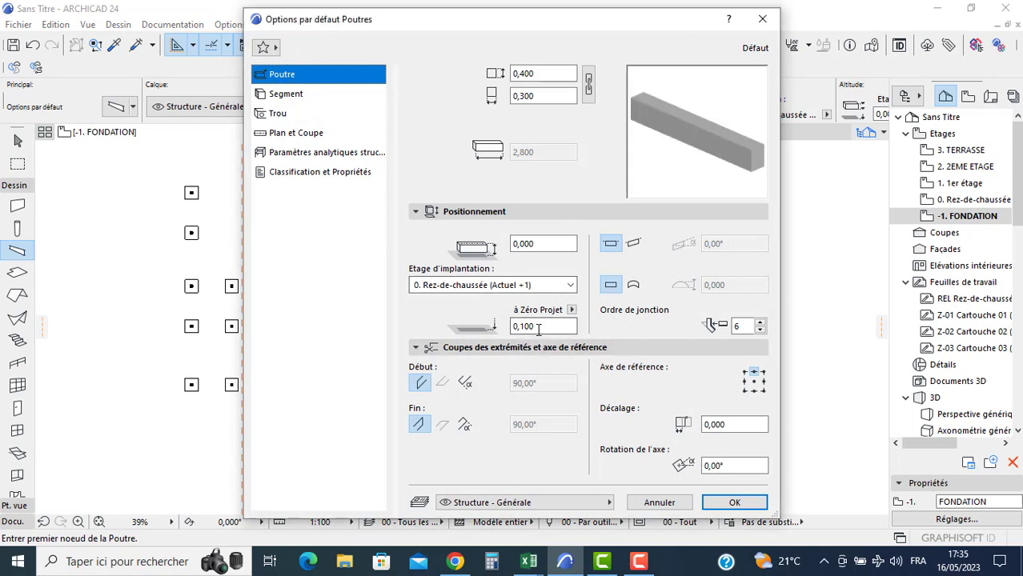
{"action": "left_click", "coordinate": [538, 327]}
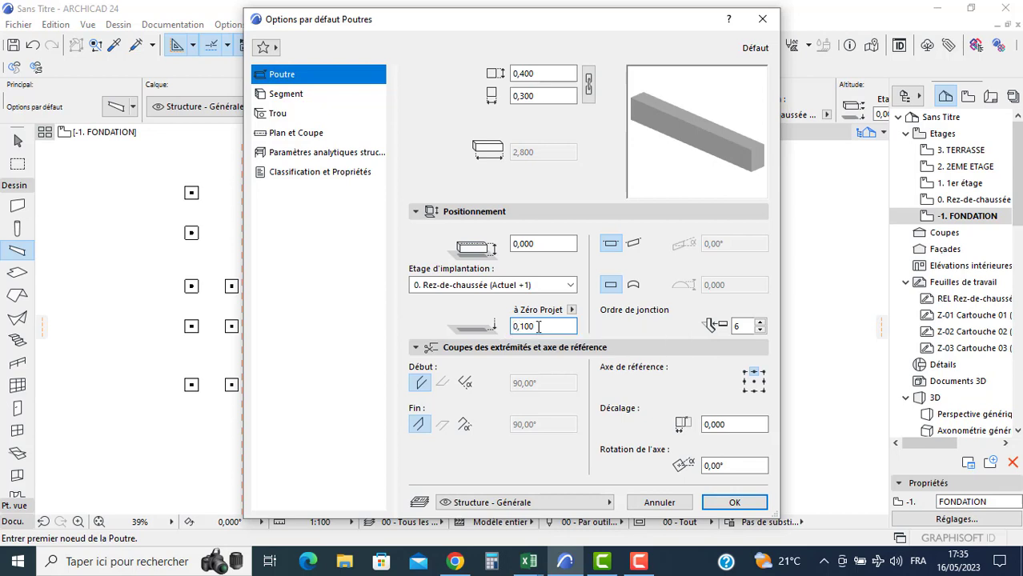
{"action": "type", "text": "-"}
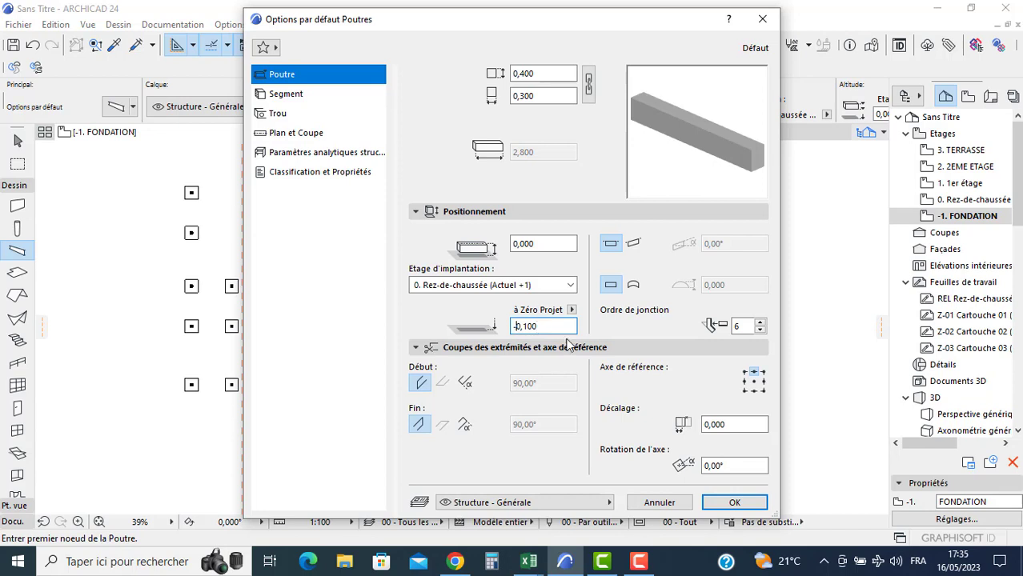
{"action": "left_click", "coordinate": [547, 72]}
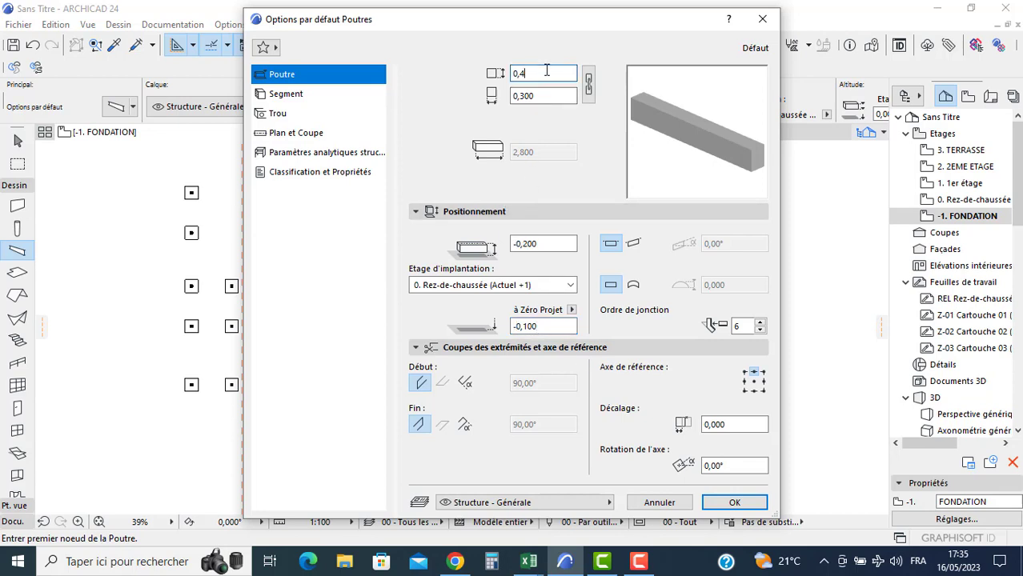
{"action": "type", "text": "2"}
{"action": "left_click", "coordinate": [551, 97]}
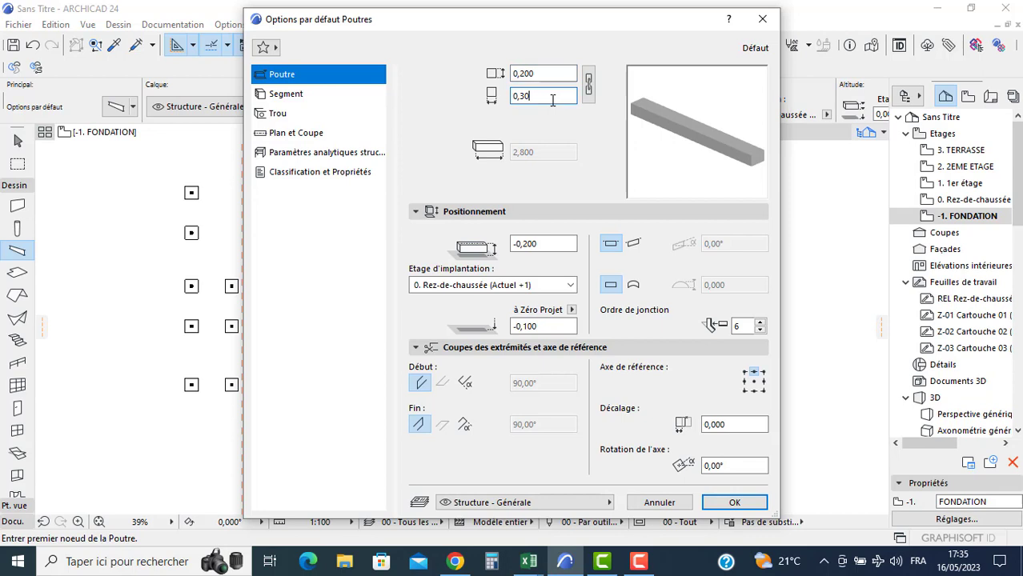
{"action": "type", "text": "400"}
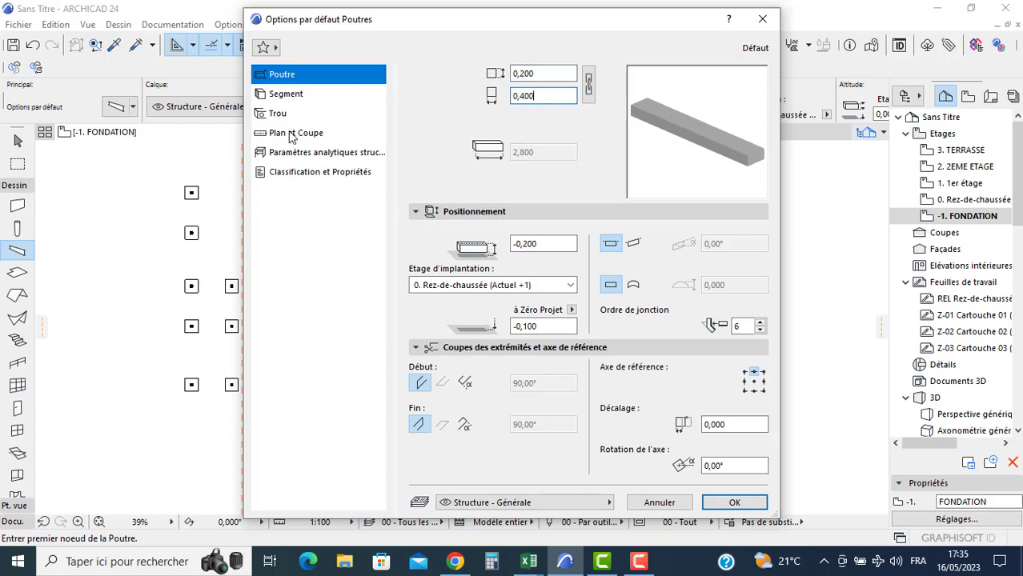
- Set the default beam's cut, uncut, overhead and hidden line pens to black pen 1 (0.01 mm)
{"action": "left_click", "coordinate": [295, 132]}
{"action": "left_click", "coordinate": [714, 412]}
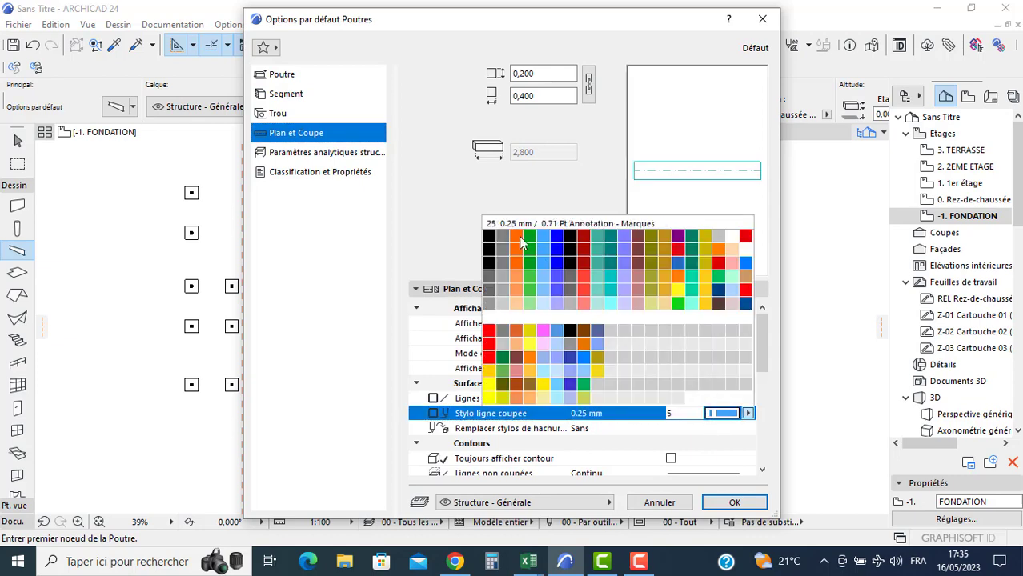
{"action": "left_click", "coordinate": [489, 235]}
{"action": "scroll", "coordinate": [762, 473], "scroll_direction": "down", "scroll_amount": 4}
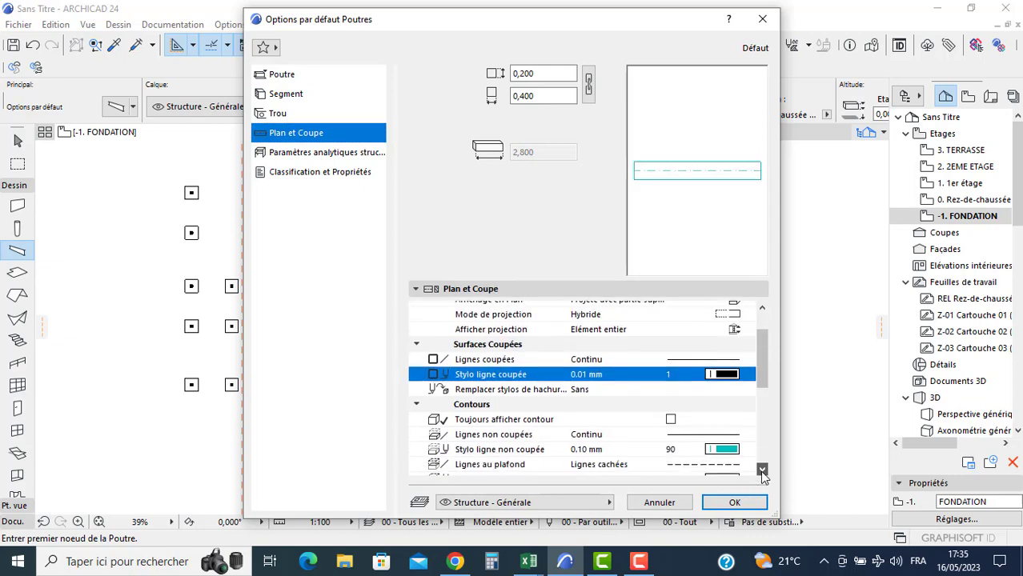
{"action": "left_click", "coordinate": [722, 413]}
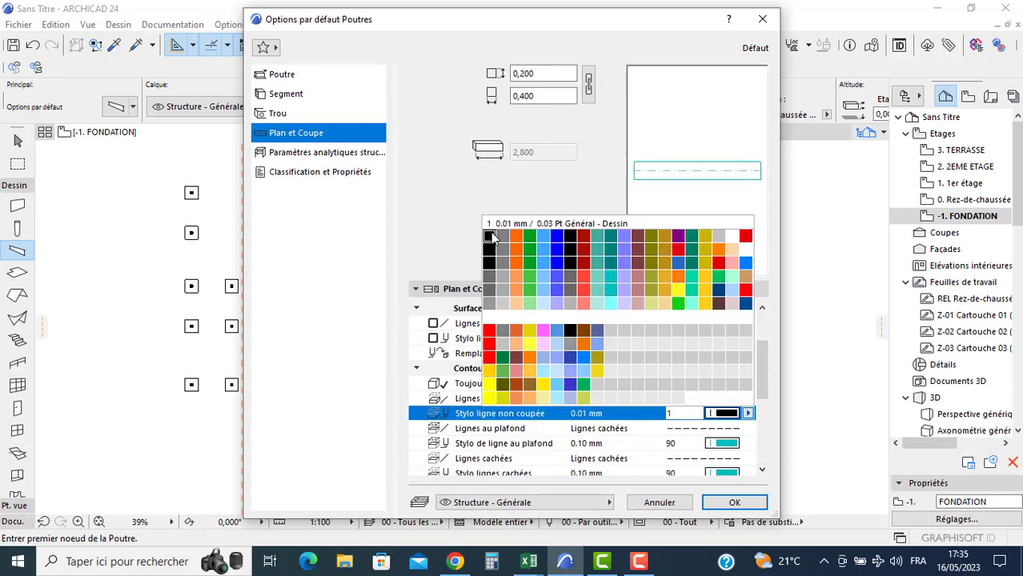
{"action": "left_click", "coordinate": [502, 240]}
{"action": "left_click", "coordinate": [724, 444]}
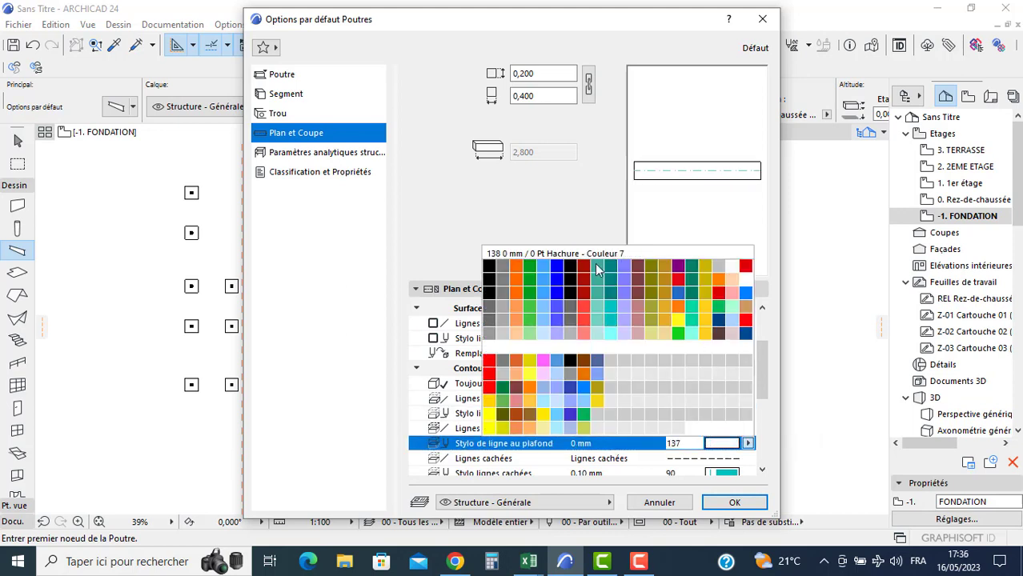
{"action": "left_click", "coordinate": [489, 266]}
{"action": "left_click", "coordinate": [729, 474]}
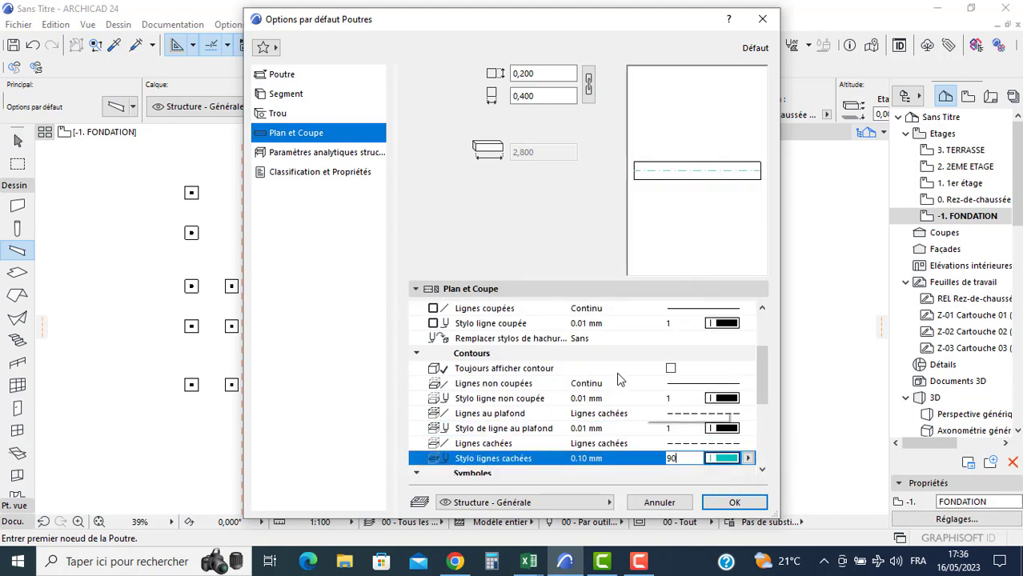
{"action": "left_click", "coordinate": [723, 459]}
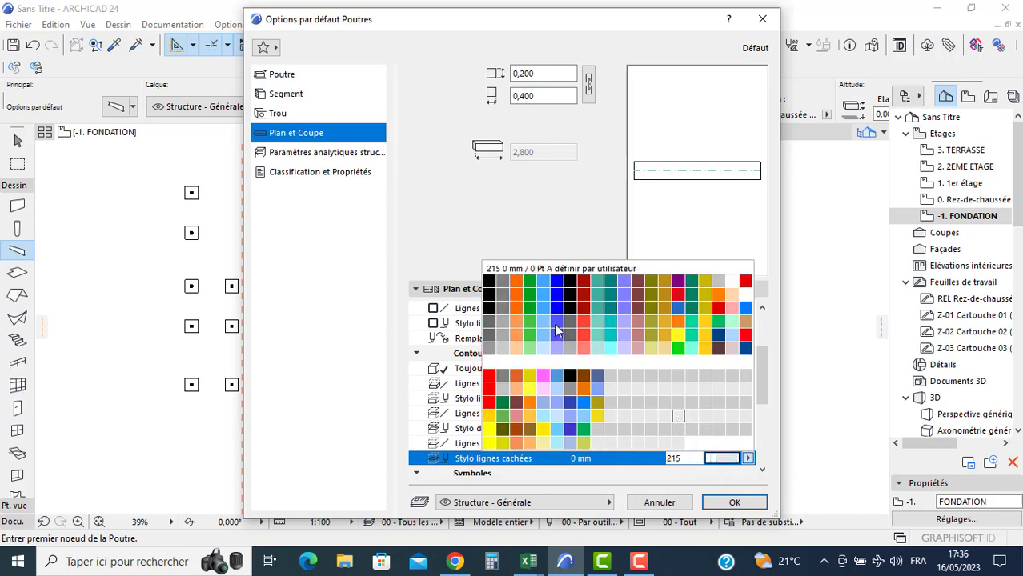
{"action": "left_click", "coordinate": [489, 280]}
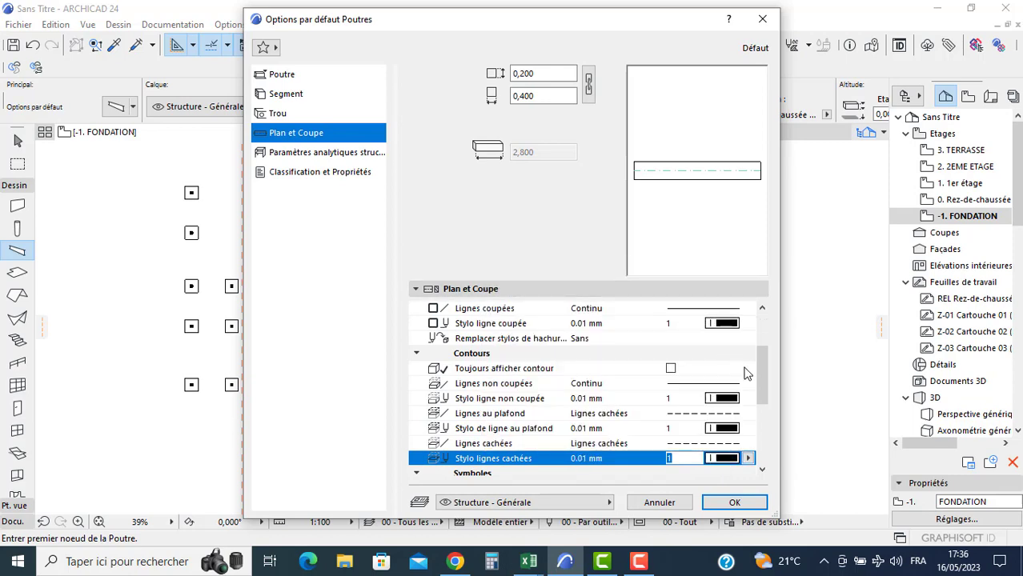
- Set the default beam's reference axis pen and cover fill pen to black pen 1 (0.01 mm)
{"action": "scroll", "coordinate": [766, 369], "scroll_direction": "down", "scroll_amount": 3}
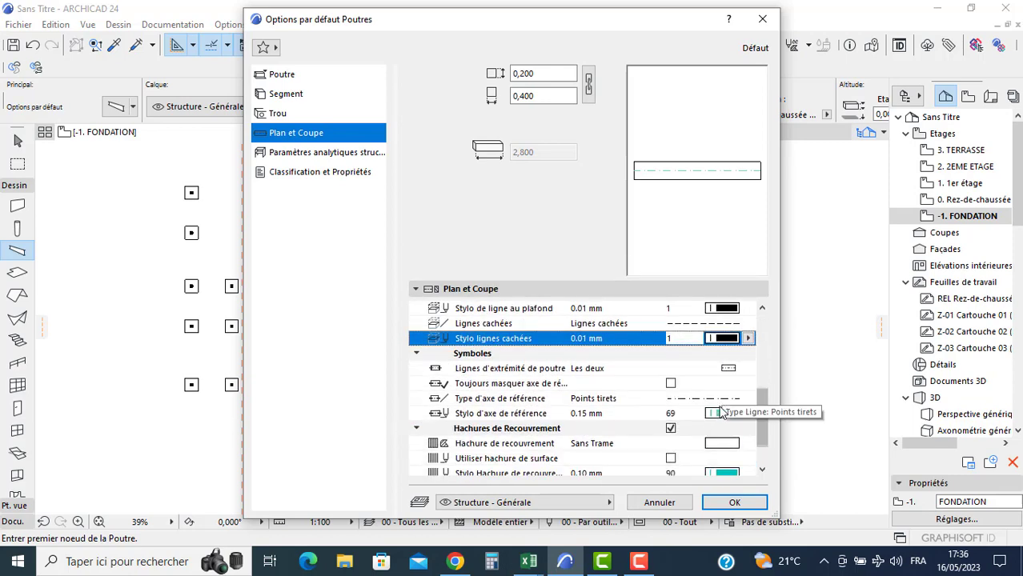
{"action": "left_click", "coordinate": [722, 414]}
{"action": "left_click", "coordinate": [722, 414]}
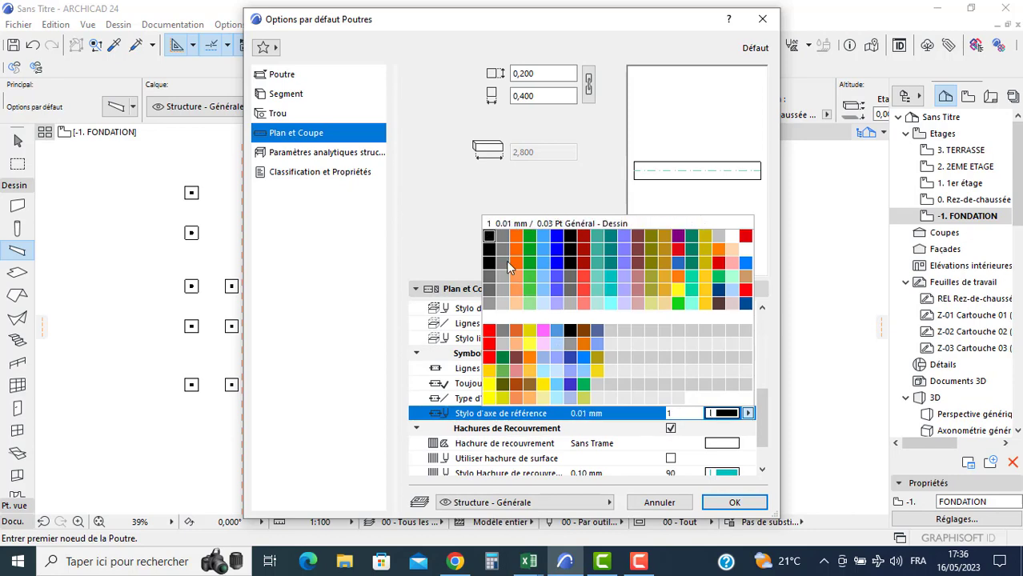
{"action": "left_click", "coordinate": [490, 241]}
{"action": "left_click", "coordinate": [721, 474]}
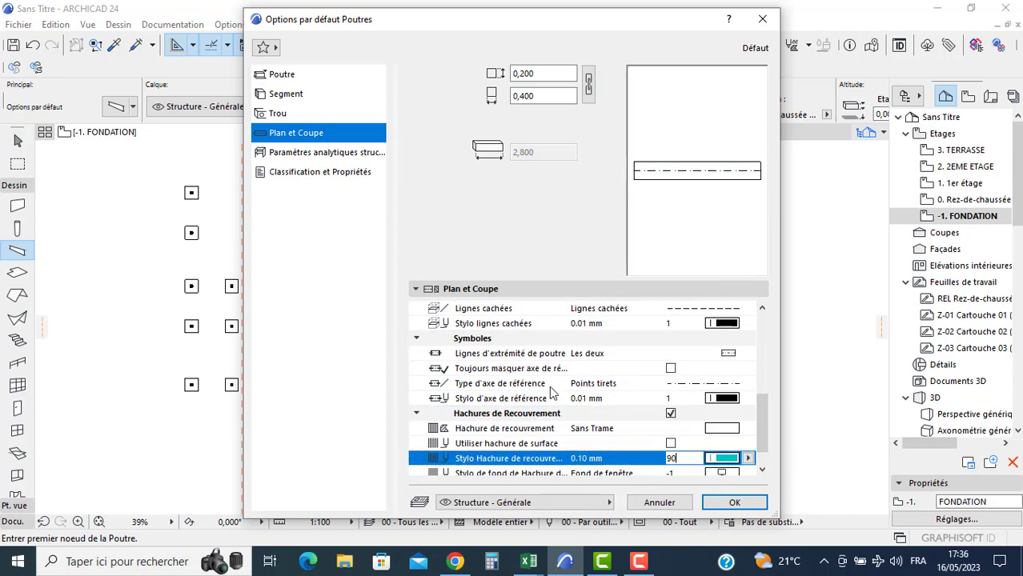
{"action": "left_click", "coordinate": [726, 459]}
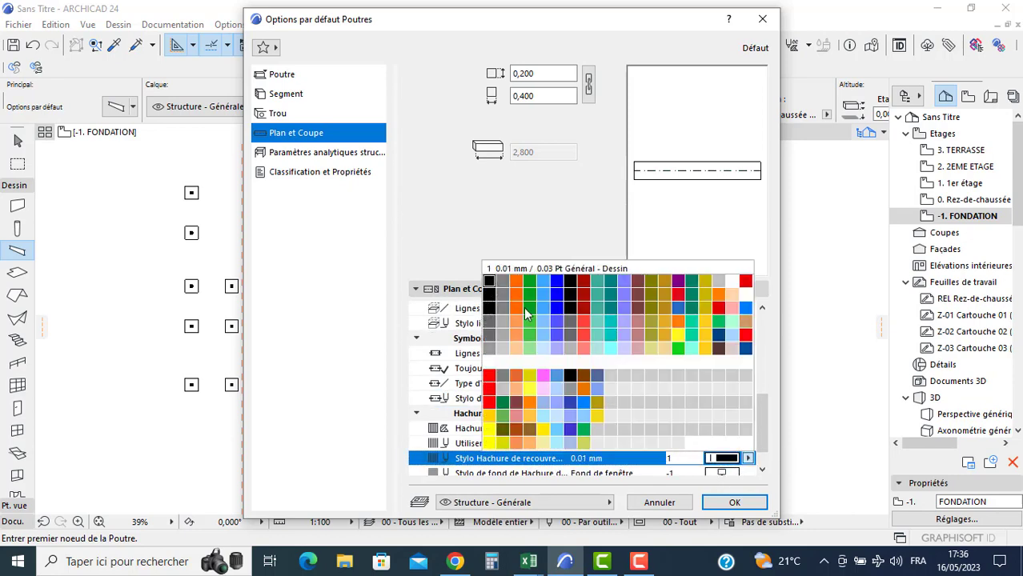
{"action": "left_click", "coordinate": [493, 286]}
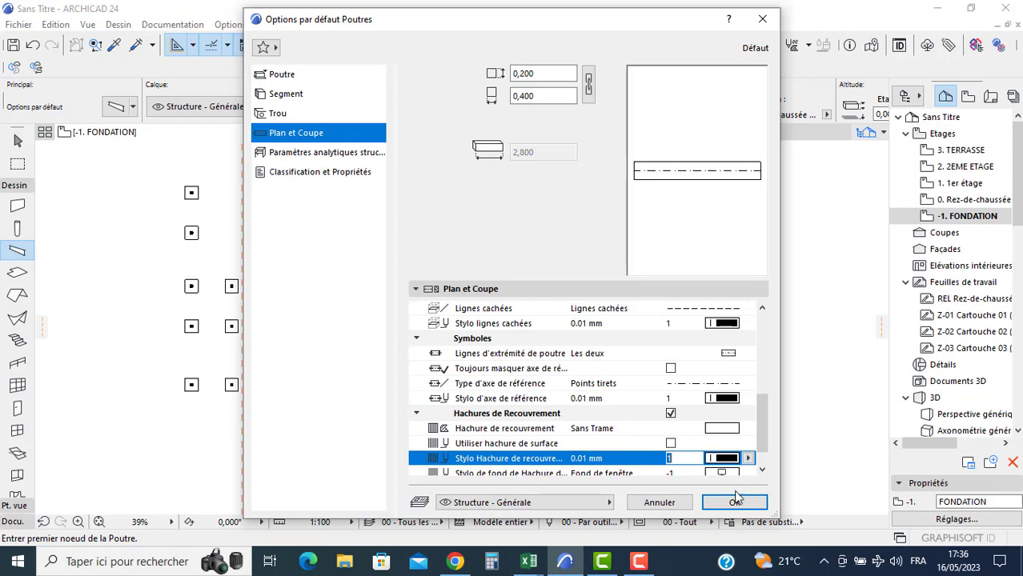
- Override all five surfaces of the default beam with linked Béton - Brut and accept the beam settings
{"action": "left_click", "coordinate": [290, 97]}
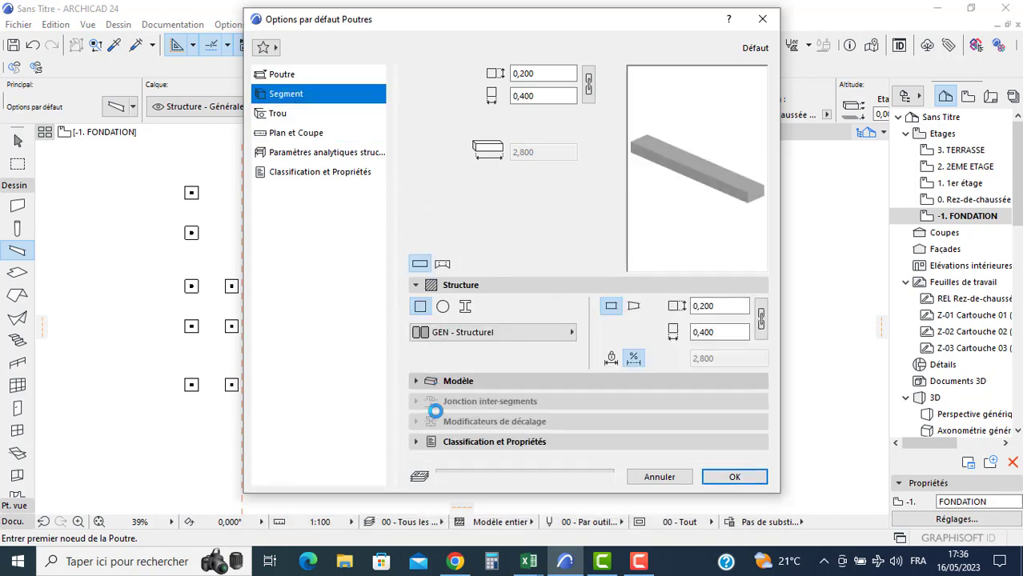
{"action": "left_click", "coordinate": [436, 408]}
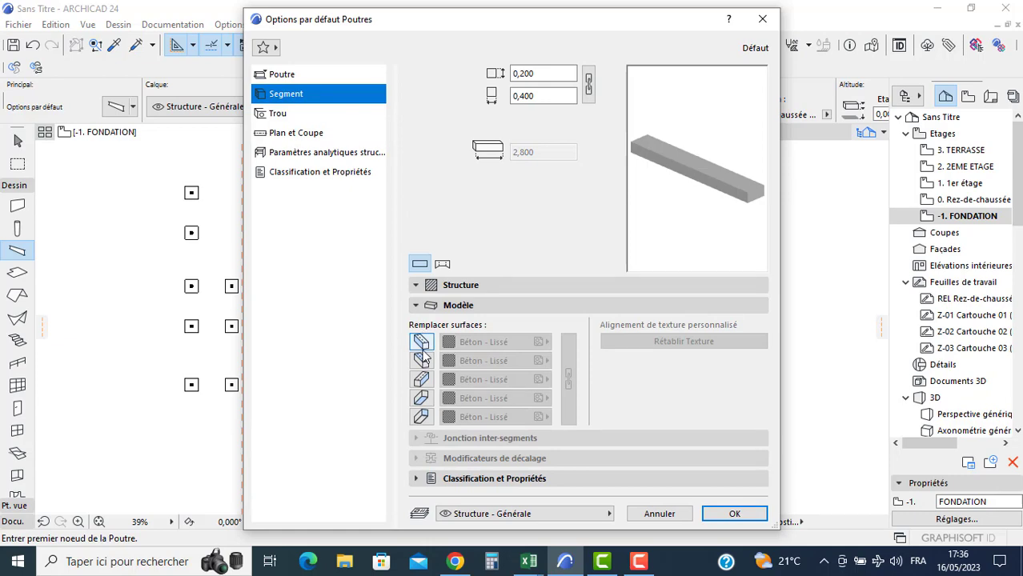
{"action": "left_click", "coordinate": [421, 344]}
{"action": "left_click", "coordinate": [421, 361]}
{"action": "left_click", "coordinate": [421, 379]}
{"action": "left_click", "coordinate": [421, 417]}
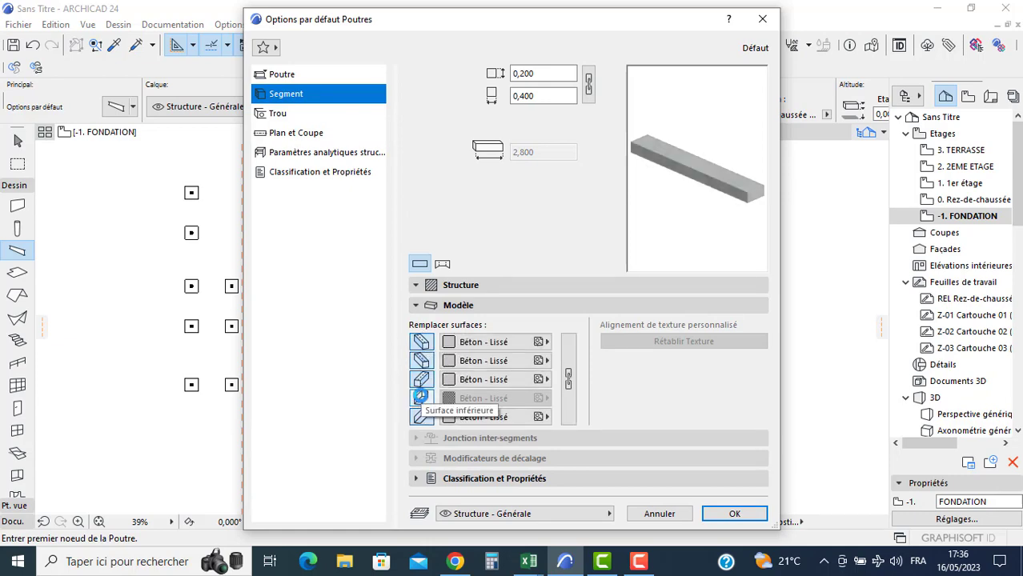
{"action": "left_click", "coordinate": [420, 397]}
{"action": "left_click", "coordinate": [507, 343]}
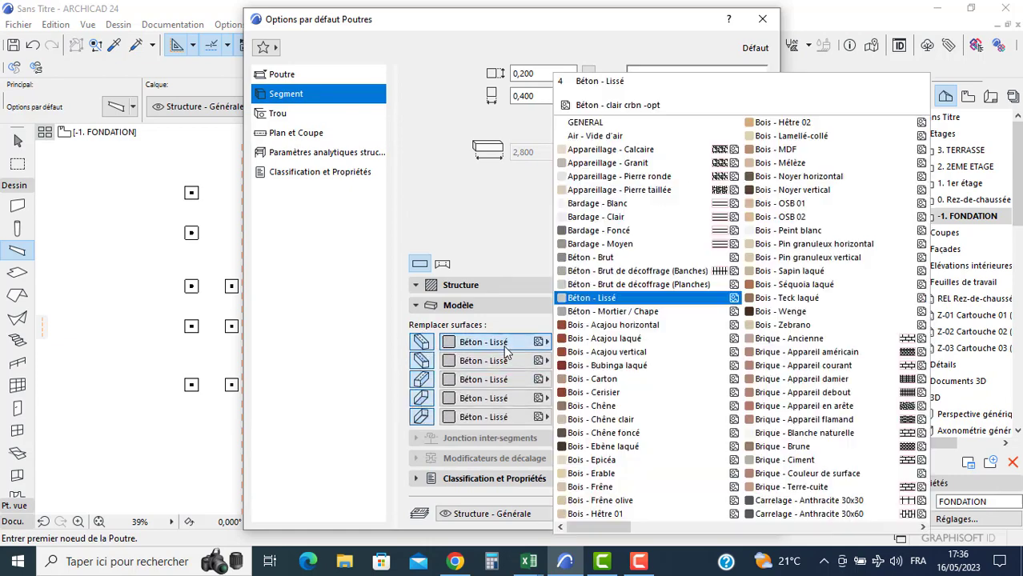
{"action": "left_click", "coordinate": [590, 257]}
{"action": "left_click", "coordinate": [570, 373]}
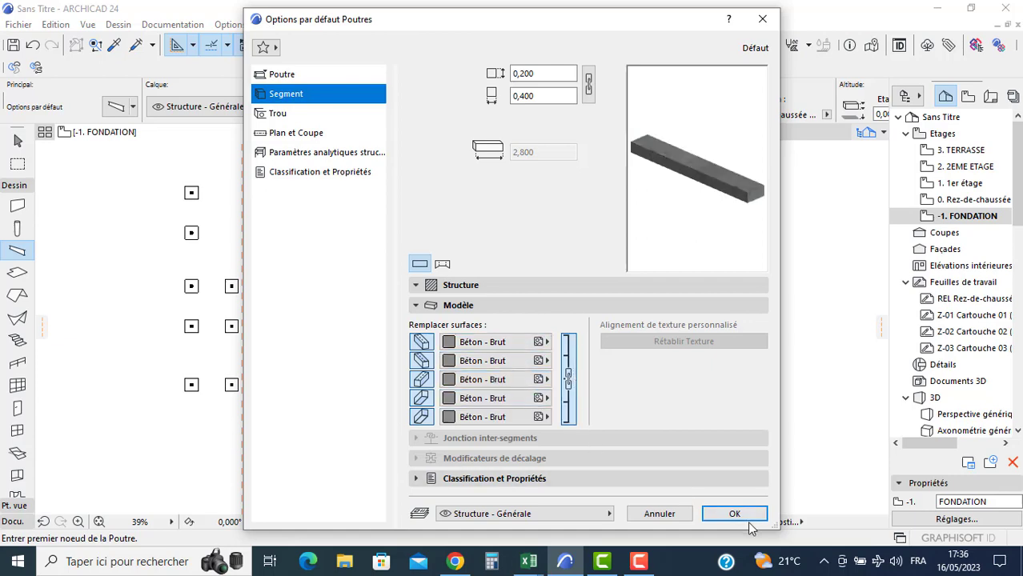
{"action": "left_click", "coordinate": [734, 513]}
- Draw a rectangular run of beams around the foundation perimeter, from the upper-left column to the lower-right column
{"action": "left_click", "coordinate": [364, 106]}
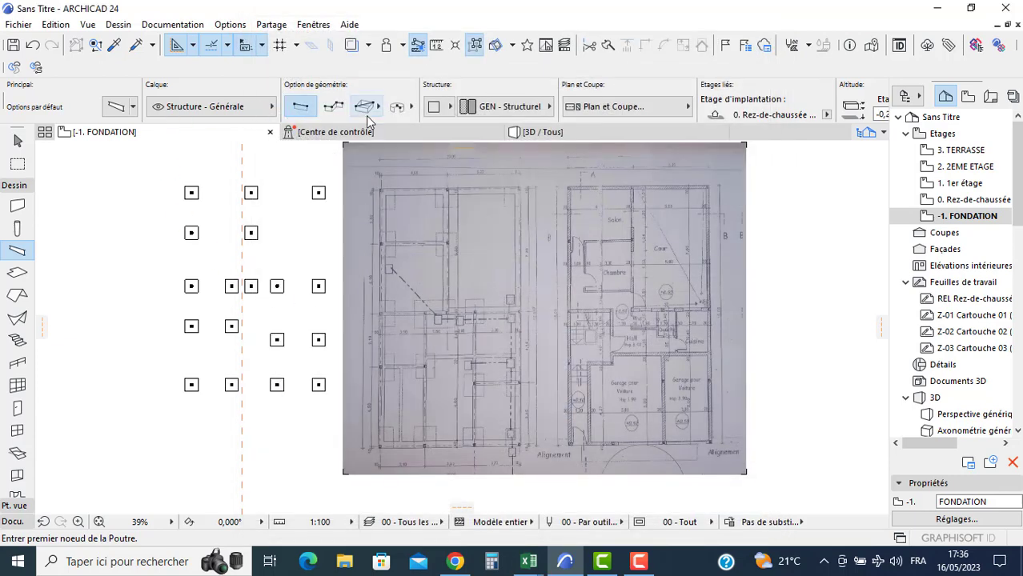
{"action": "scroll", "coordinate": [212, 198], "scroll_direction": "up", "scroll_amount": 4}
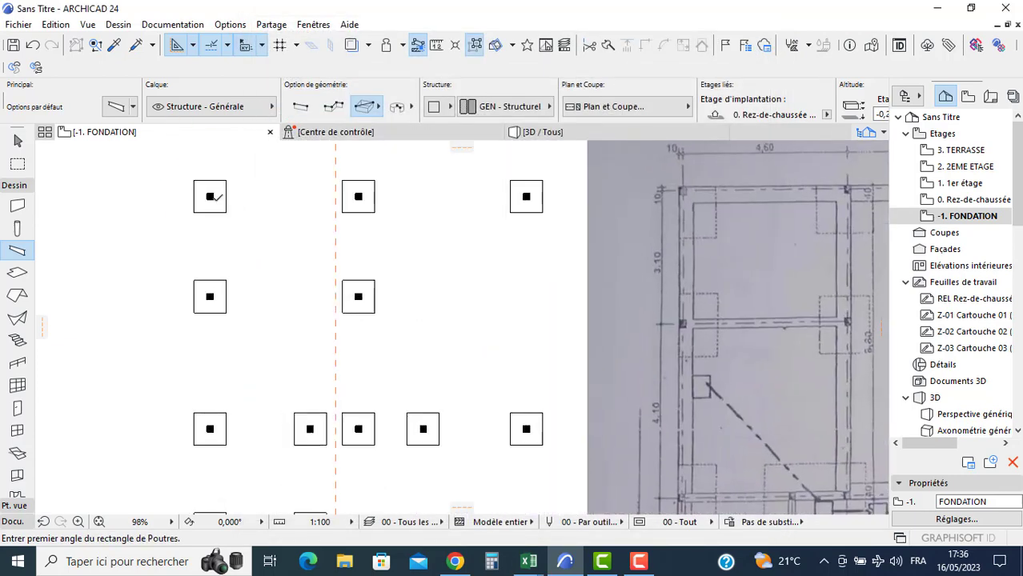
{"action": "scroll", "coordinate": [211, 197], "scroll_direction": "up", "scroll_amount": 2}
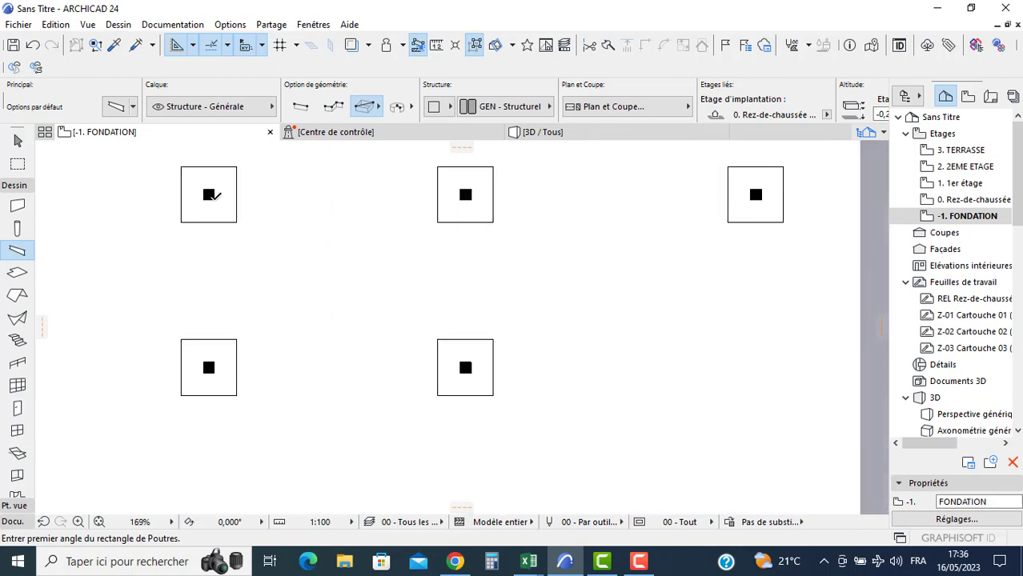
{"action": "left_click", "coordinate": [210, 194]}
{"action": "scroll", "coordinate": [383, 343], "scroll_direction": "down", "scroll_amount": 3}
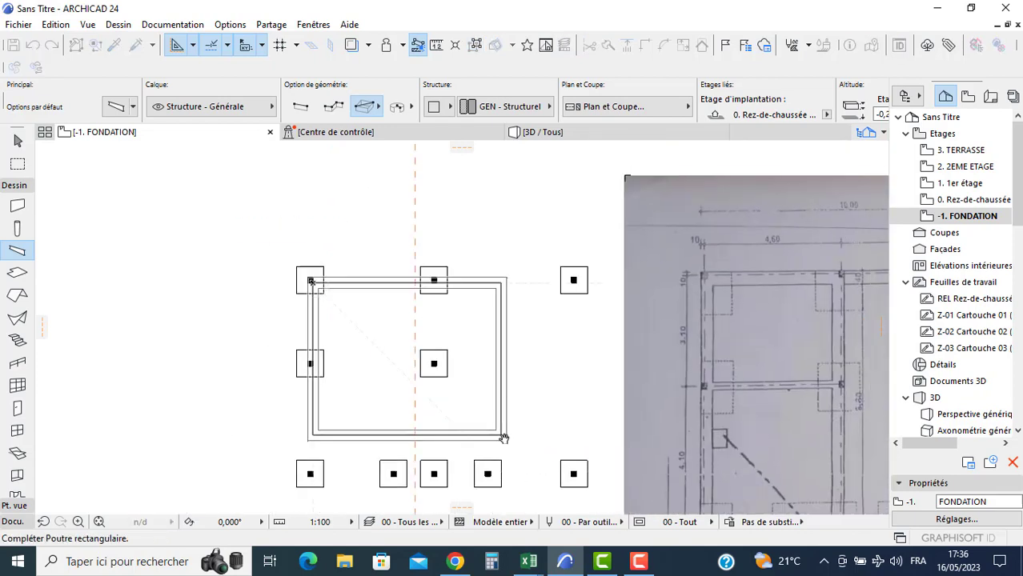
{"action": "middle_click_drag", "start_coordinate": [479, 453], "coordinate": [400, 270]}
{"action": "scroll", "coordinate": [393, 378], "scroll_direction": "up", "scroll_amount": 4}
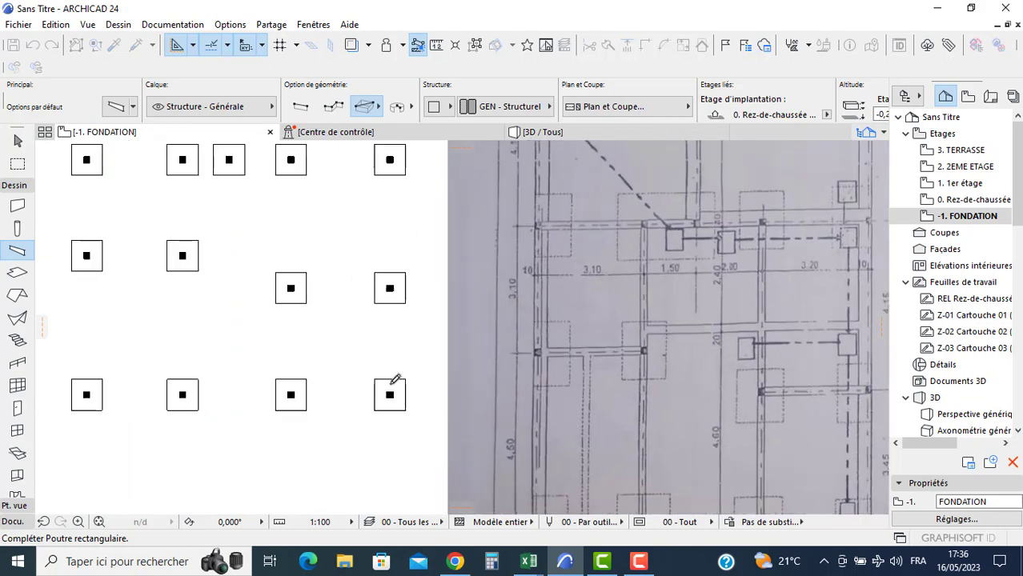
{"action": "left_click", "coordinate": [388, 410]}
{"action": "scroll", "coordinate": [388, 406], "scroll_direction": "down", "scroll_amount": 2}
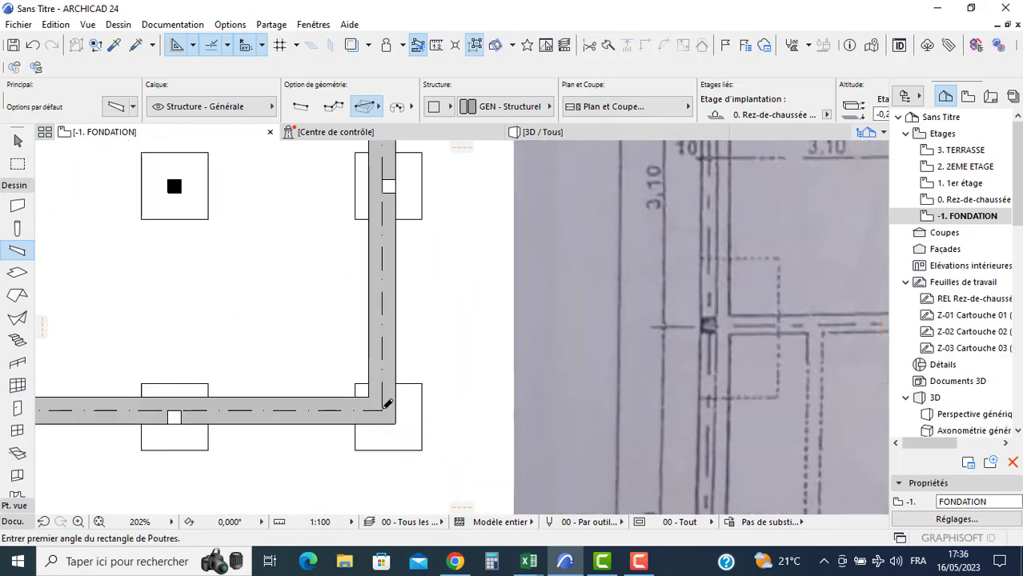
{"action": "scroll", "coordinate": [324, 386], "scroll_direction": "down", "scroll_amount": 3}
{"action": "scroll", "coordinate": [237, 324], "scroll_direction": "down", "scroll_amount": 2}
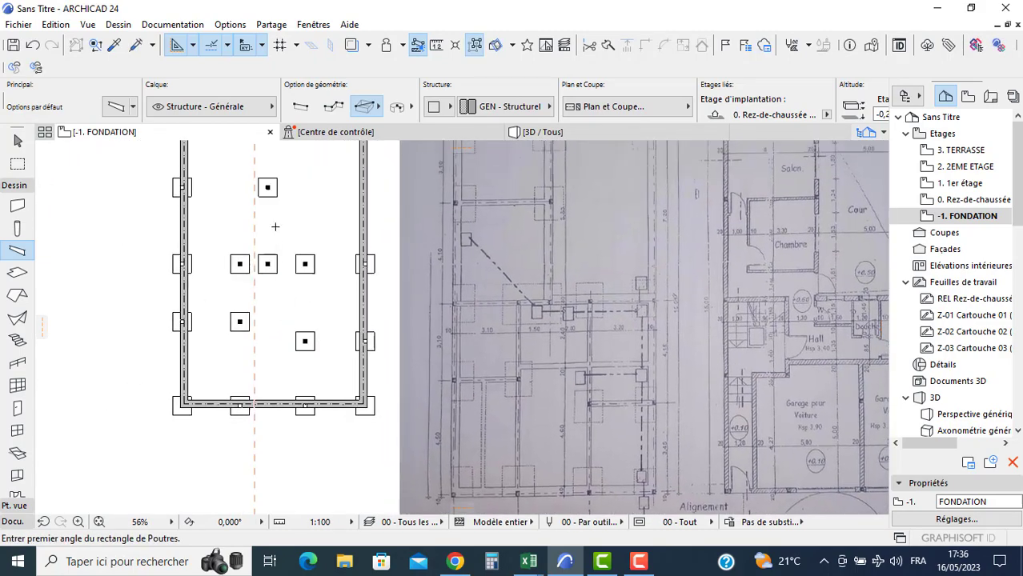
- Draw a single straight beam from the middle column of the upper perimeter beam down to the column two rows below
{"action": "left_click", "coordinate": [300, 107]}
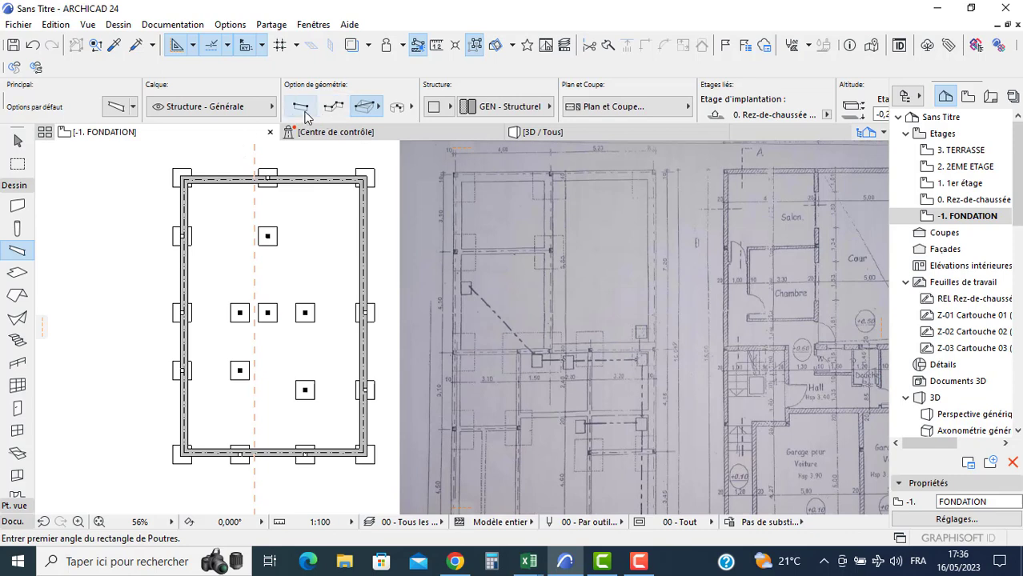
{"action": "scroll", "coordinate": [258, 174], "scroll_direction": "up", "scroll_amount": 5}
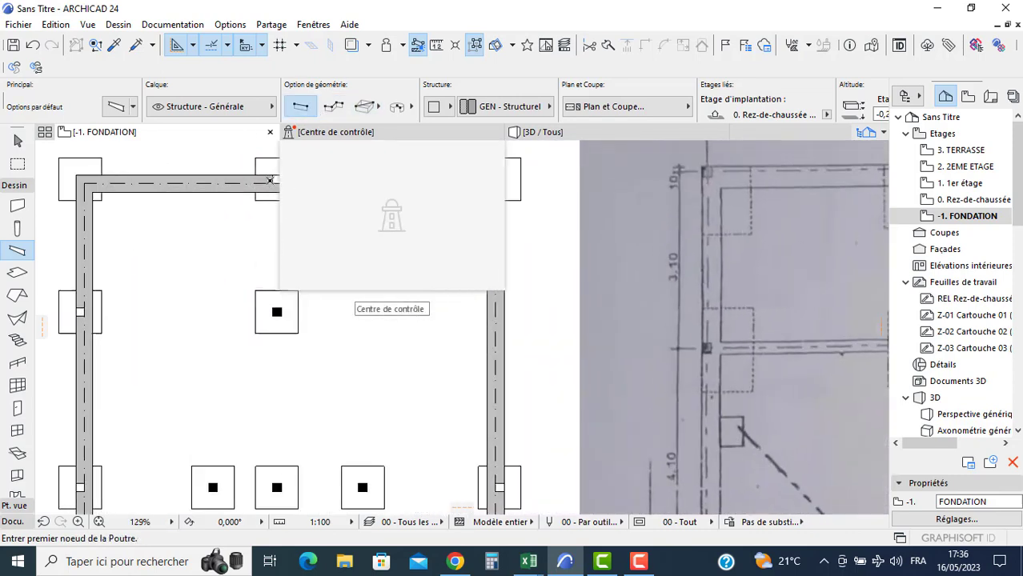
{"action": "left_click", "coordinate": [274, 183]}
{"action": "middle_click_drag", "start_coordinate": [274, 450], "coordinate": [253, 317]}
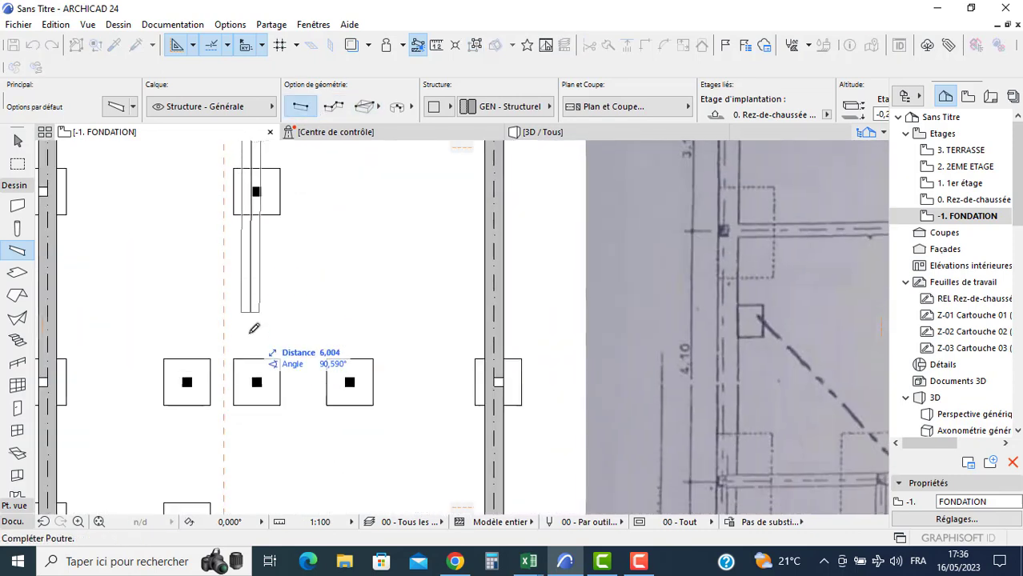
{"action": "left_click", "coordinate": [253, 379]}
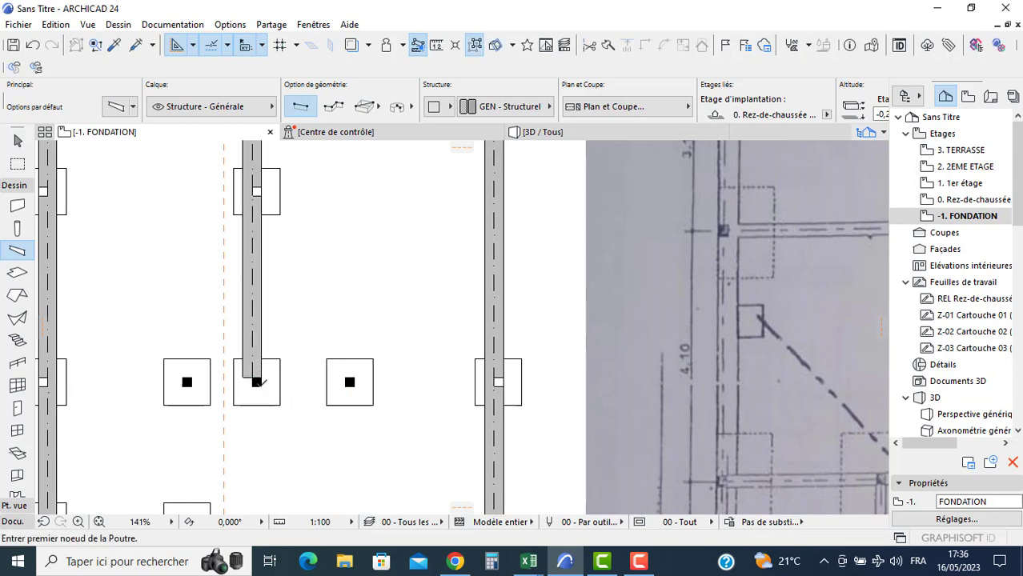
- Draw a horizontal beam from the lower end of the interior vertical beam to the perimeter beam on the right
{"action": "left_click", "coordinate": [257, 382]}
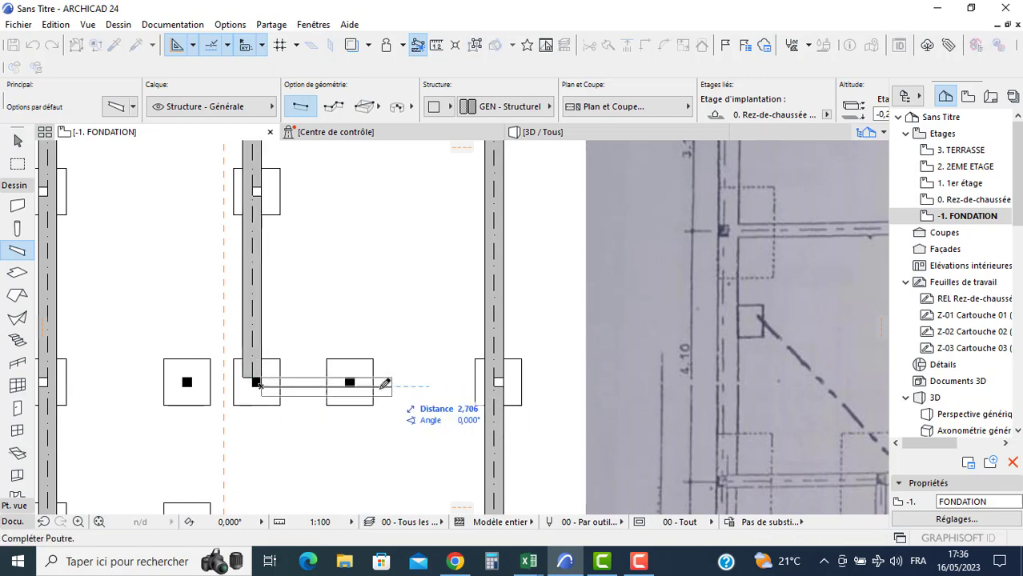
{"action": "key", "text": "Escape"}
{"action": "left_click", "coordinate": [258, 378]}
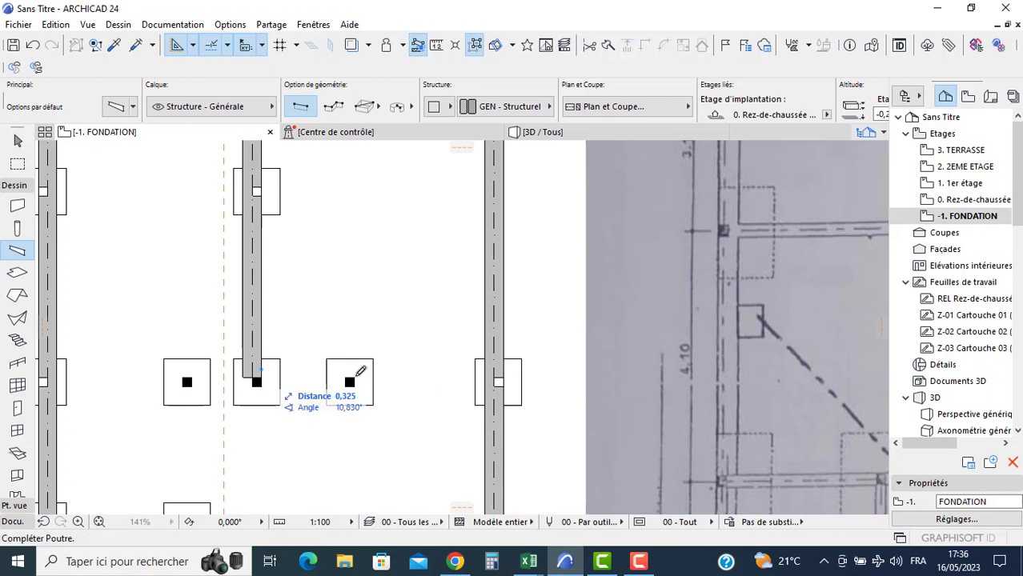
{"action": "left_click", "coordinate": [484, 373]}
- Intersect the interior vertical and horizontal beams so they join in a clean corner at their shared column
{"action": "left_click", "coordinate": [324, 373], "text": "shift"}
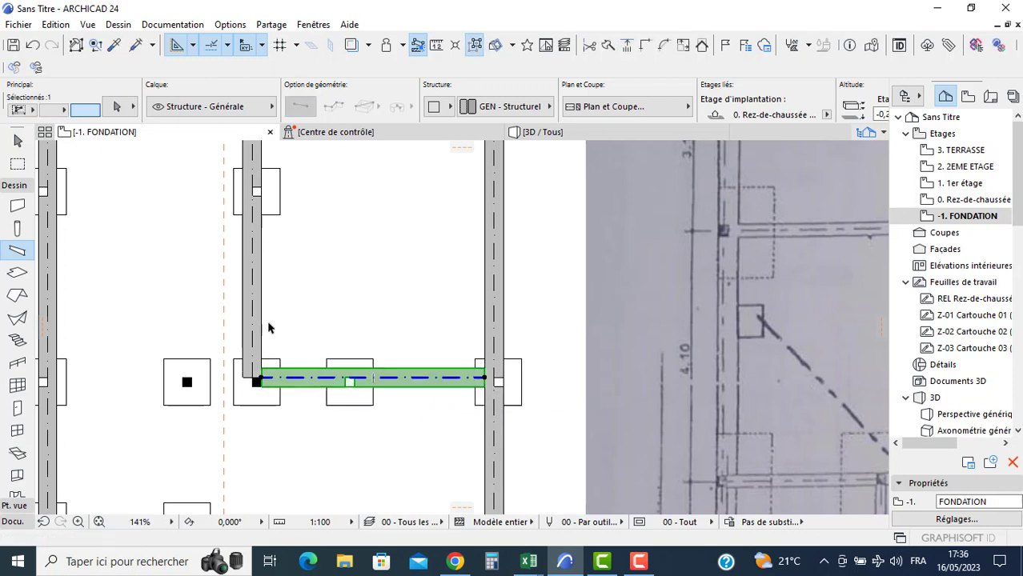
{"action": "left_click", "coordinate": [260, 324], "text": "shift"}
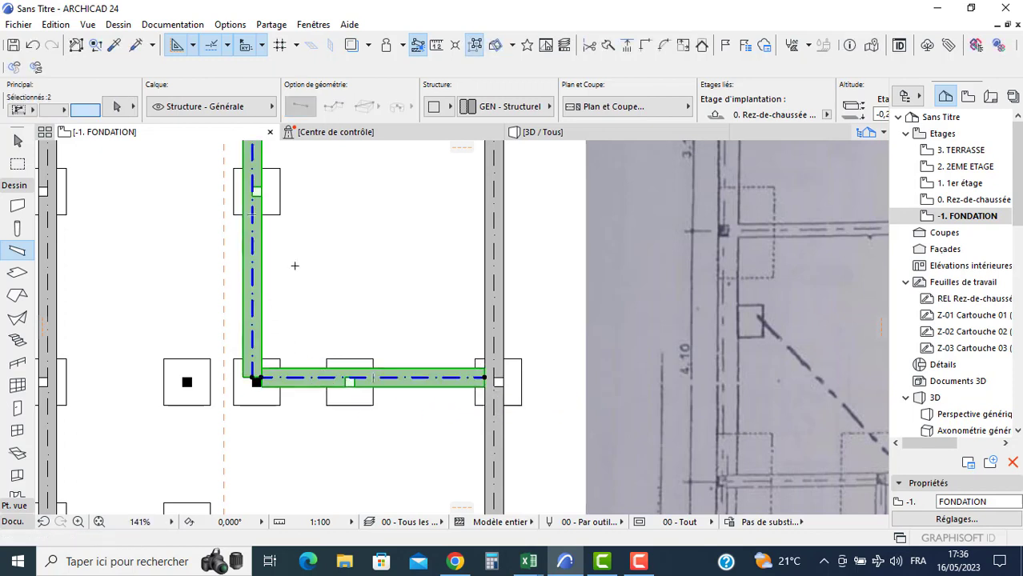
{"action": "left_click", "coordinate": [644, 46]}
{"action": "key", "text": "Escape"}
{"action": "scroll", "coordinate": [382, 264], "scroll_direction": "down", "scroll_amount": 5}
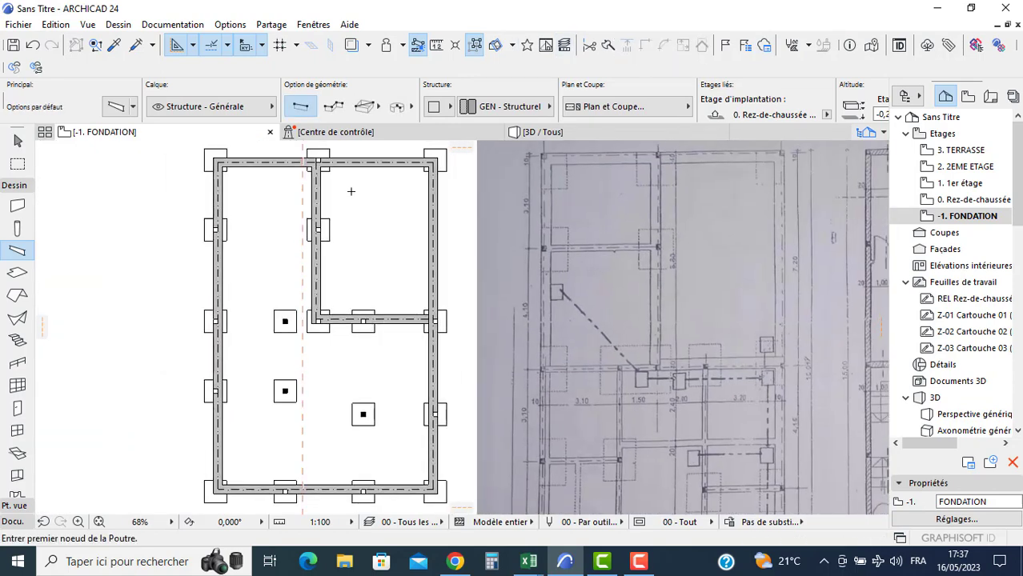
- In the 3D view, select all six foundation beams and set their elevation to project zero to 0
{"action": "left_click", "coordinate": [570, 133]}
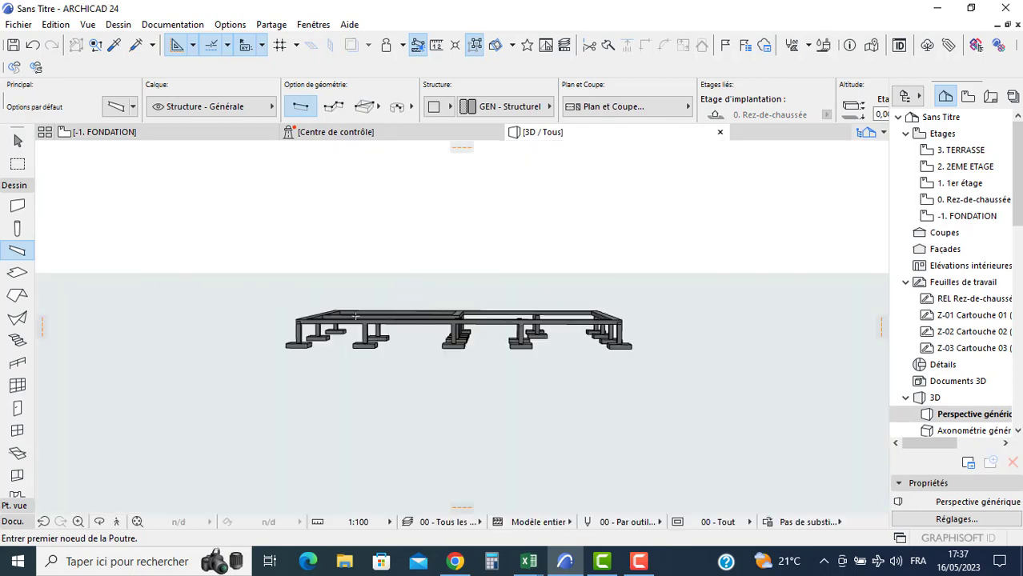
{"action": "scroll", "coordinate": [354, 317], "scroll_direction": "up", "scroll_amount": 10}
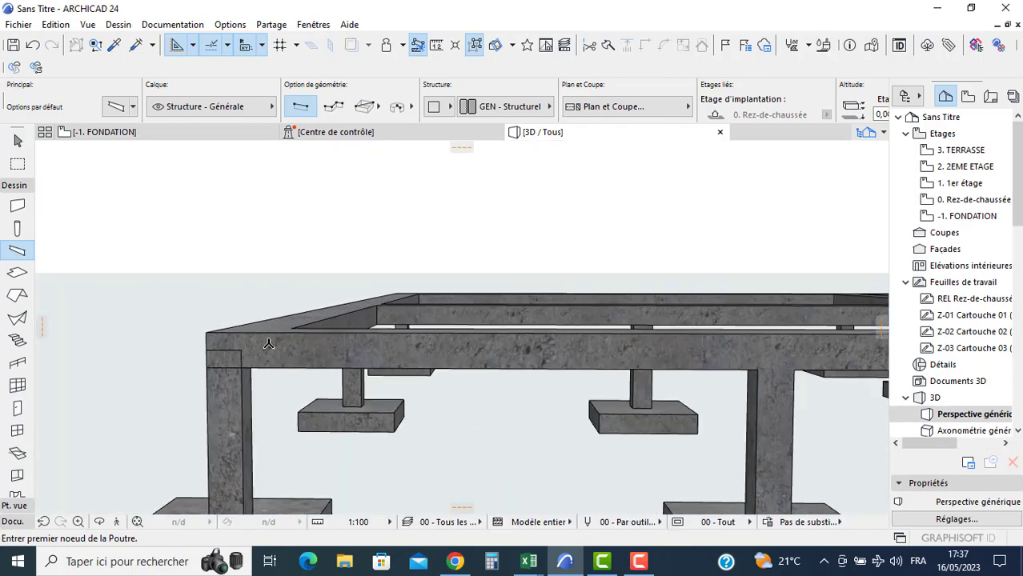
{"action": "key", "text": "Escape"}
{"action": "left_click", "coordinate": [284, 344]}
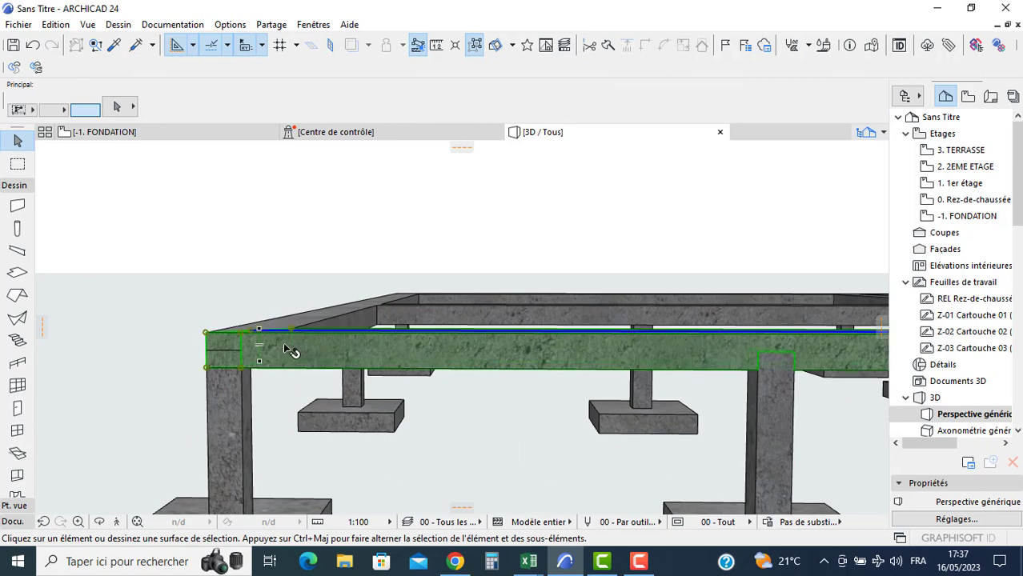
{"action": "left_click", "coordinate": [344, 313], "text": "shift"}
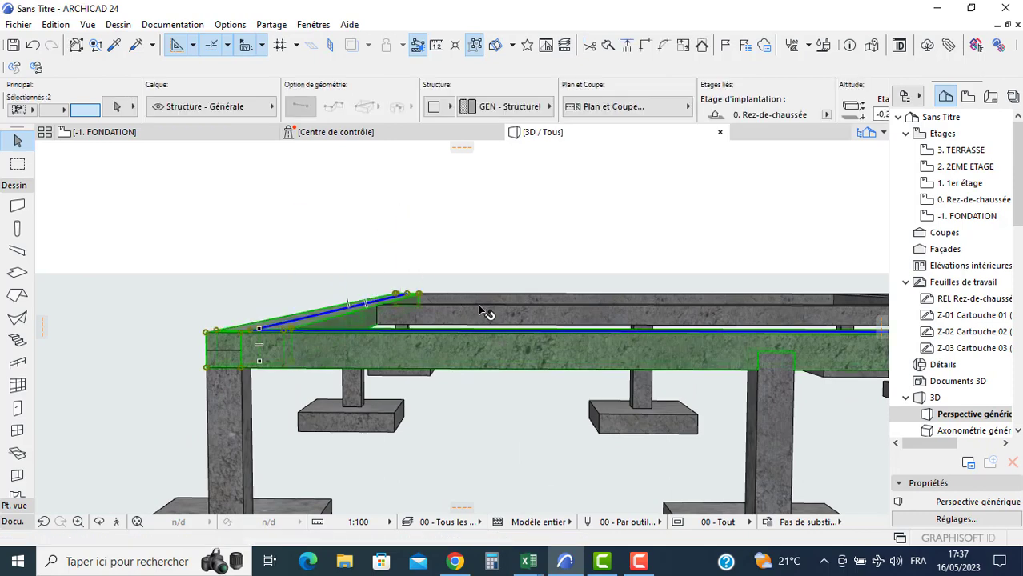
{"action": "middle_click_drag", "start_coordinate": [479, 306], "coordinate": [480, 352], "text": "shift"}
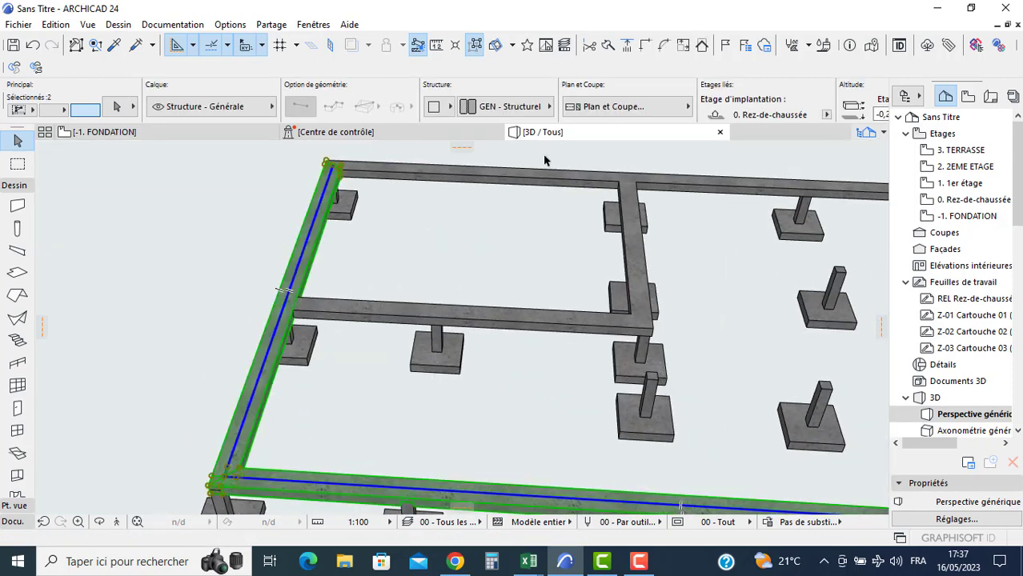
{"action": "left_click", "coordinate": [527, 179], "text": "shift"}
{"action": "left_click", "coordinate": [524, 318], "text": "shift"}
{"action": "left_click", "coordinate": [645, 253], "text": "shift"}
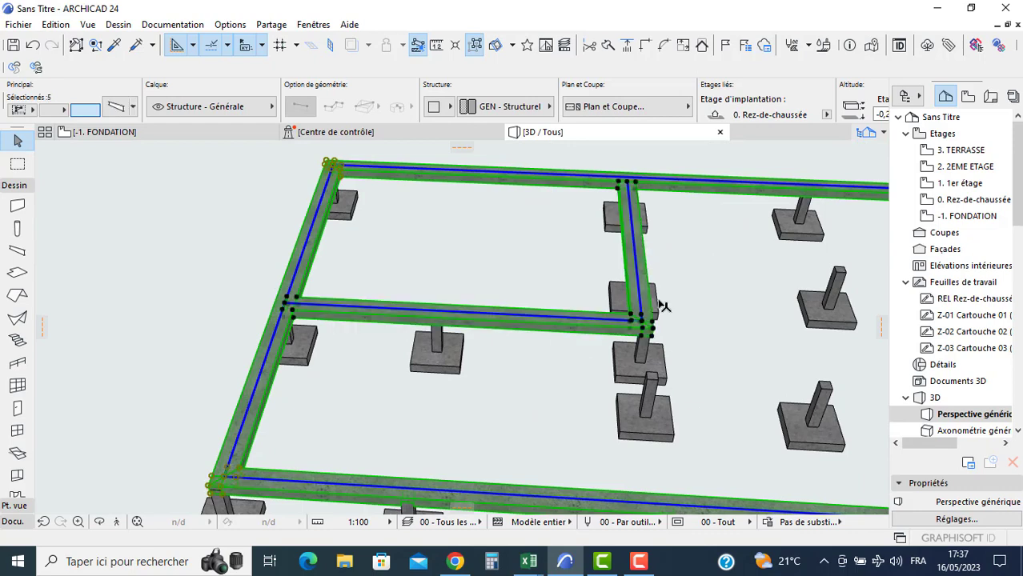
{"action": "middle_click_drag", "start_coordinate": [645, 253], "coordinate": [617, 276], "text": "shift"}
{"action": "left_click", "coordinate": [615, 276], "text": "shift"}
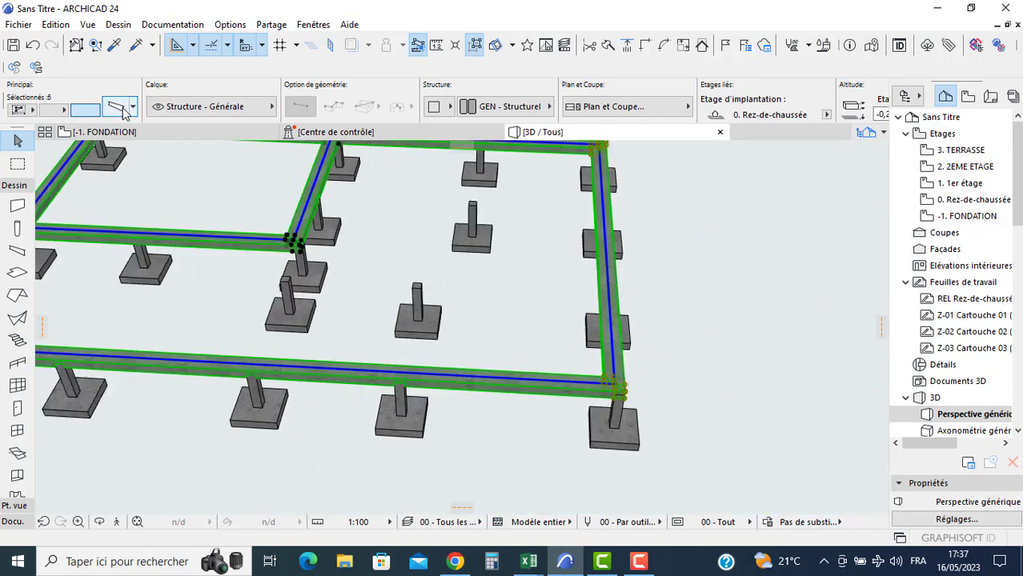
{"action": "key", "text": "ctrl+t"}
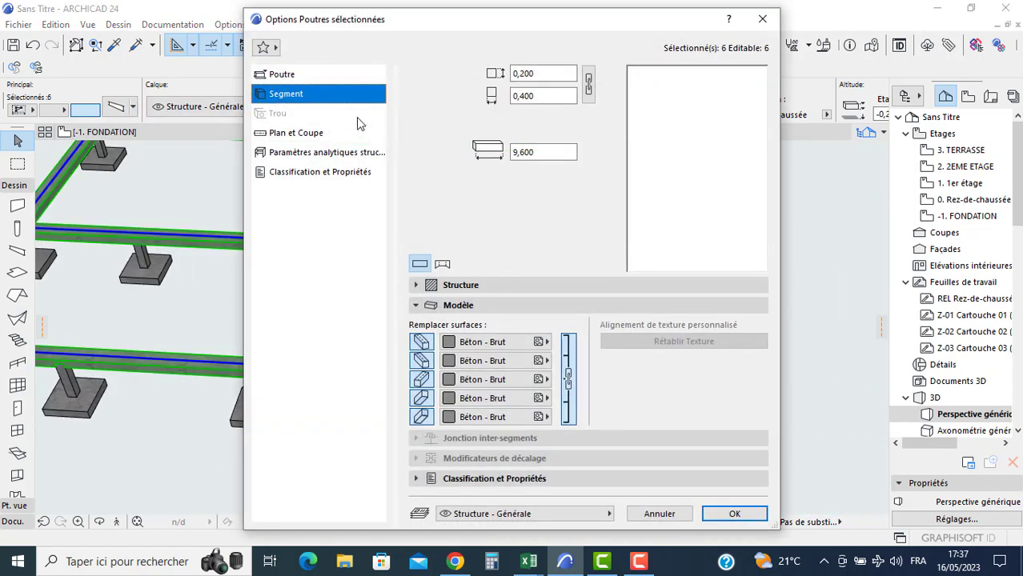
{"action": "left_click", "coordinate": [290, 74]}
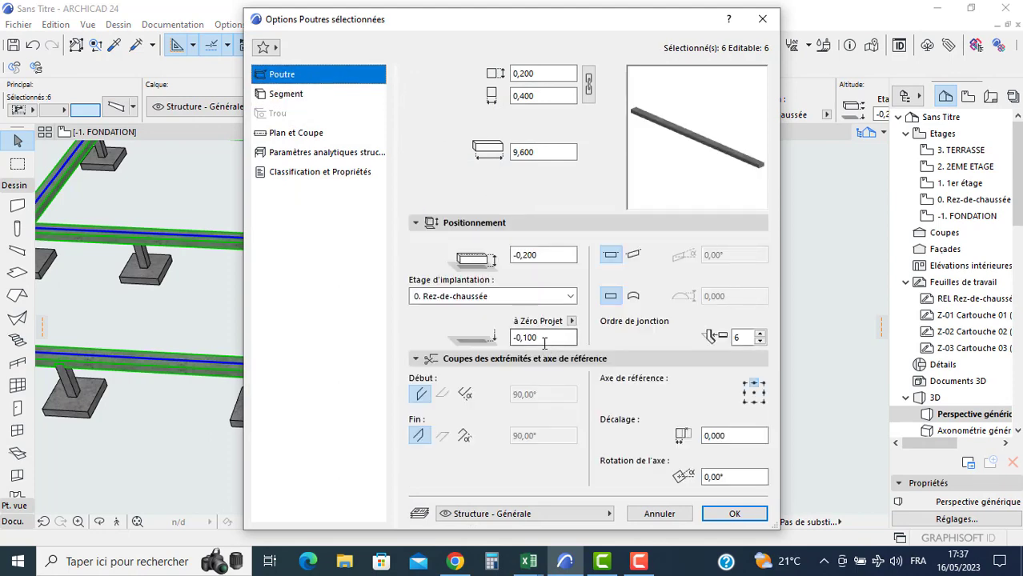
{"action": "left_click_drag", "start_coordinate": [544, 341], "coordinate": [421, 334]}
{"action": "type", "text": "0"}
{"action": "key", "text": "Return"}
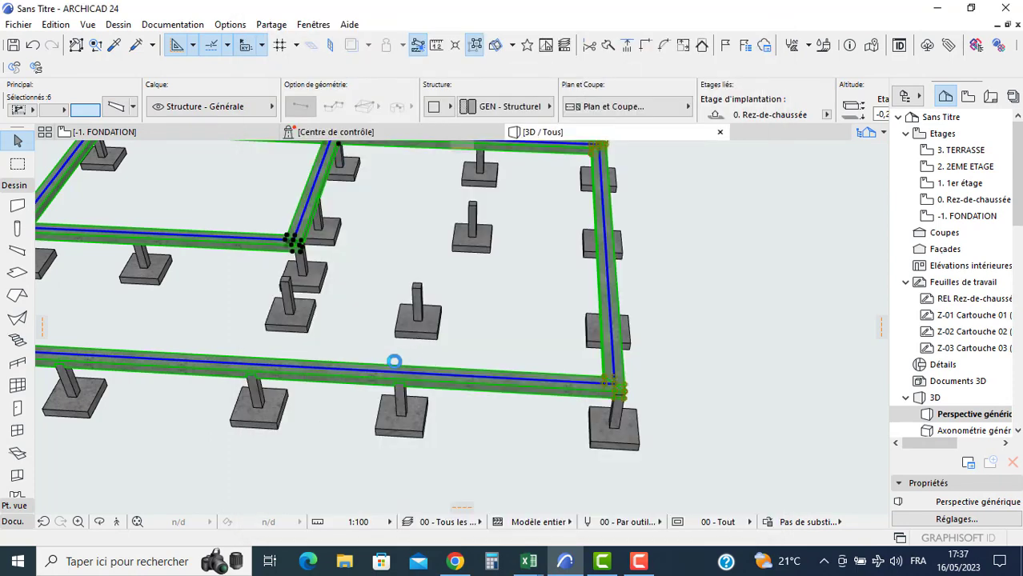
{"action": "scroll", "coordinate": [190, 372], "scroll_direction": "up", "scroll_amount": 5}
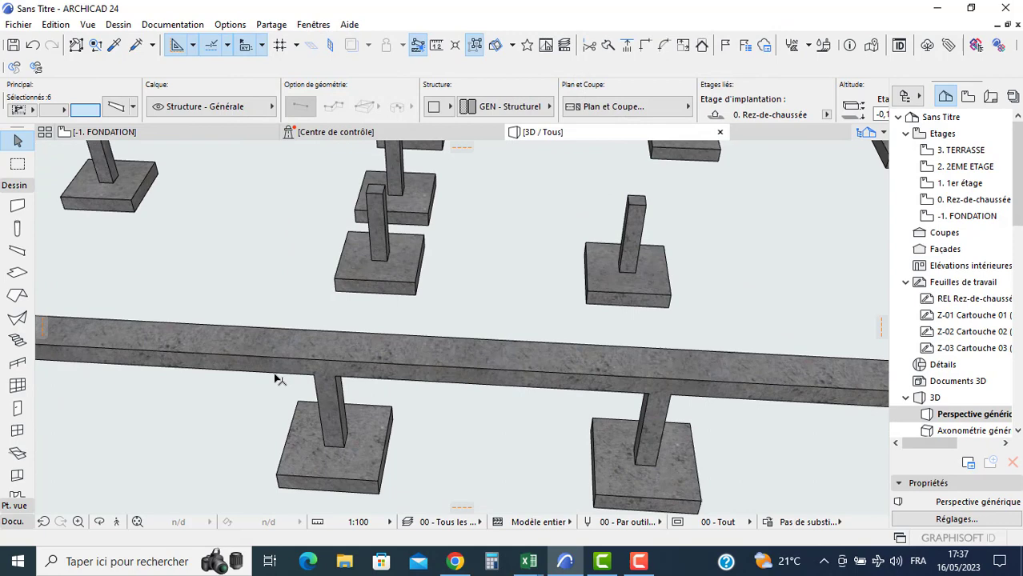
{"action": "left_click", "coordinate": [213, 320]}
{"action": "scroll", "coordinate": [212, 321], "scroll_direction": "down", "scroll_amount": 5}
- Back in the FONDATION plan, set the default beam's elevation to project zero to 0 and its width to 0.200
{"action": "left_click", "coordinate": [135, 135]}
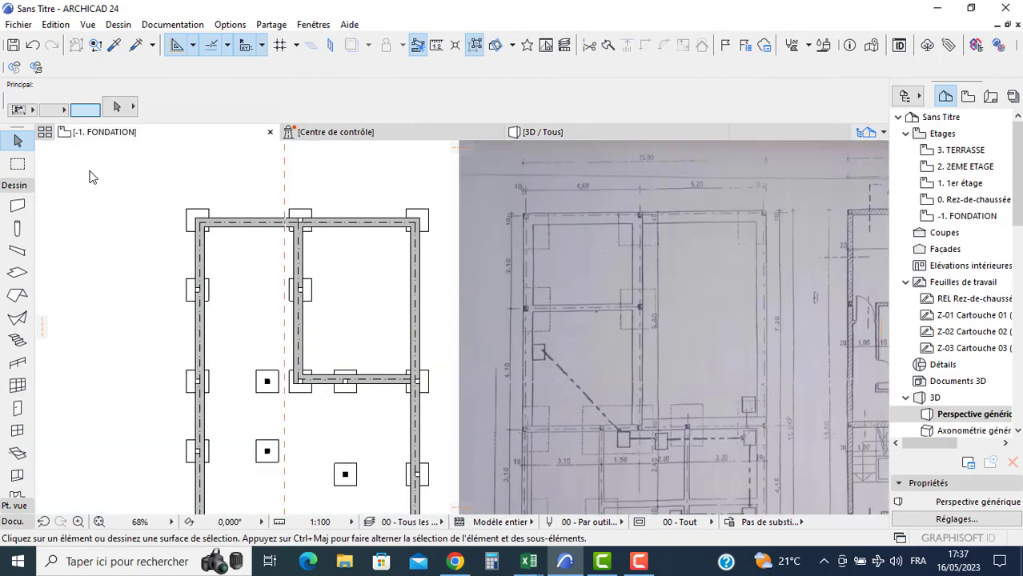
{"action": "left_click", "coordinate": [17, 252]}
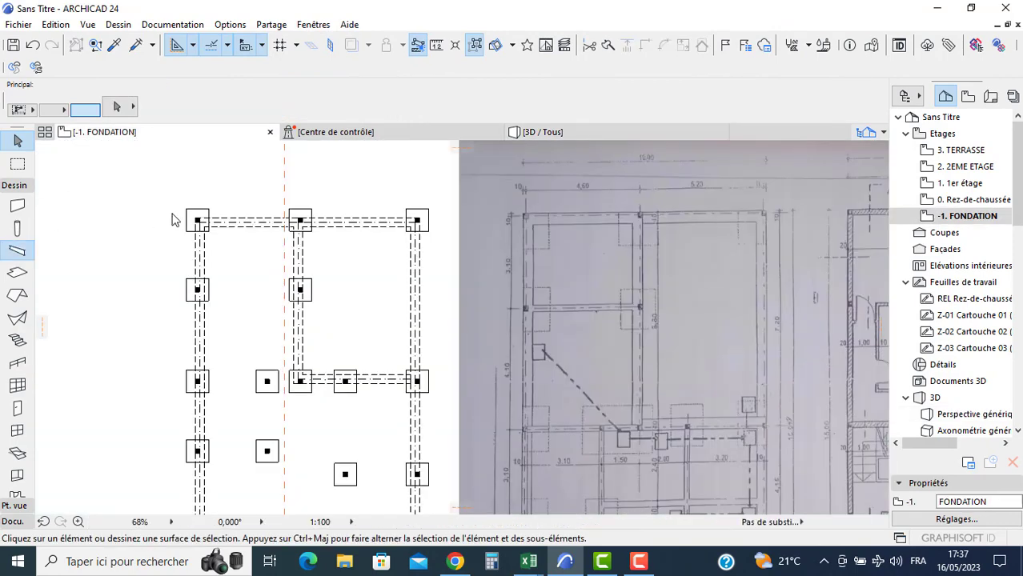
{"action": "key", "text": "ctrl+t"}
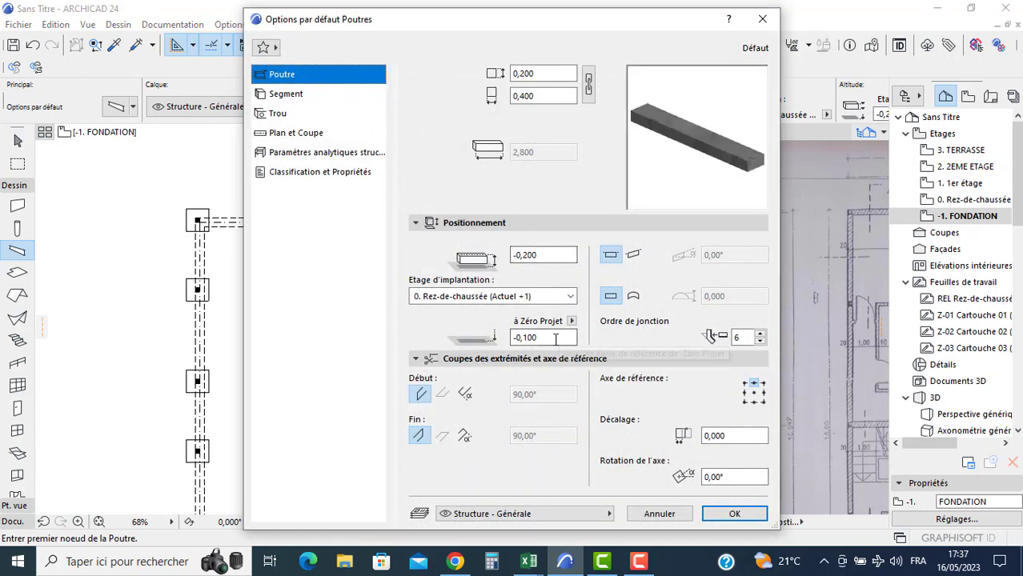
{"action": "double_click", "coordinate": [573, 339]}
{"action": "type", "text": "0"}
{"action": "left_click", "coordinate": [534, 95]}
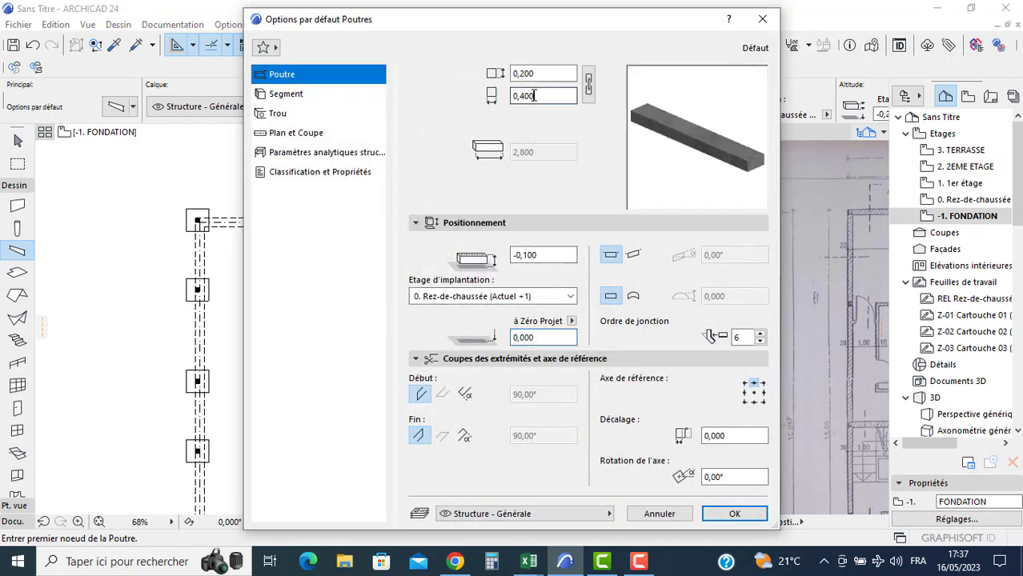
{"action": "type", "text": "0,2"}
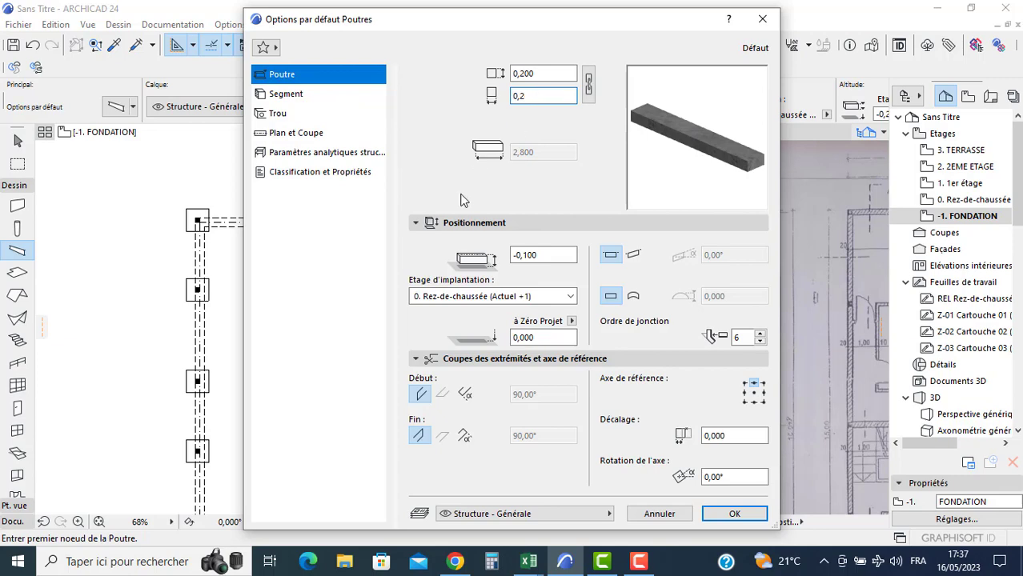
{"action": "type", "text": "00"}
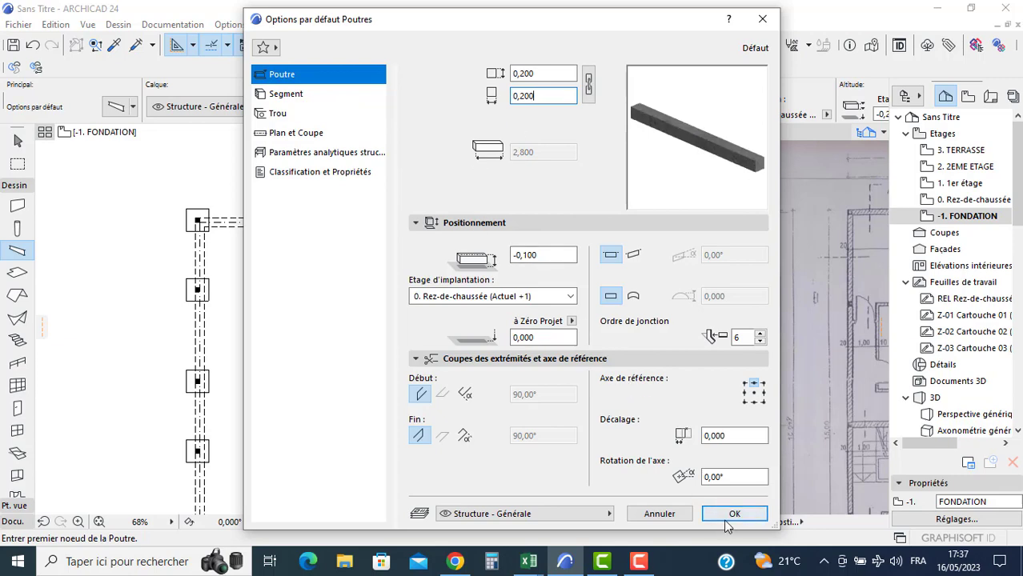
{"action": "left_click", "coordinate": [729, 517]}
- Create two new layers named 1 CHAINAGES and 1 LONGRINES
{"action": "scroll", "coordinate": [365, 386], "scroll_direction": "down", "scroll_amount": 2}
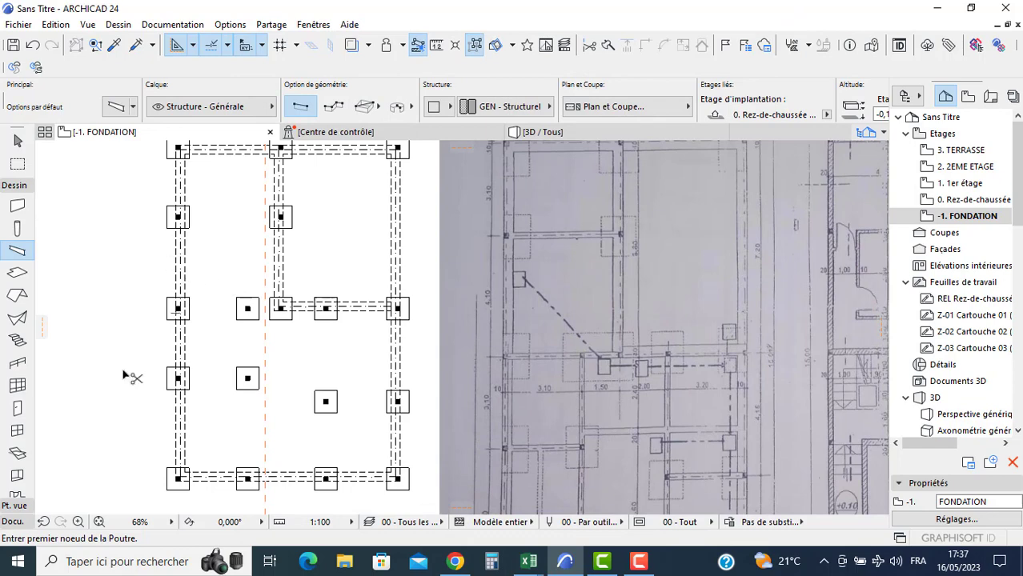
{"action": "key", "text": "ctrl+l"}
{"action": "left_click", "coordinate": [744, 149]}
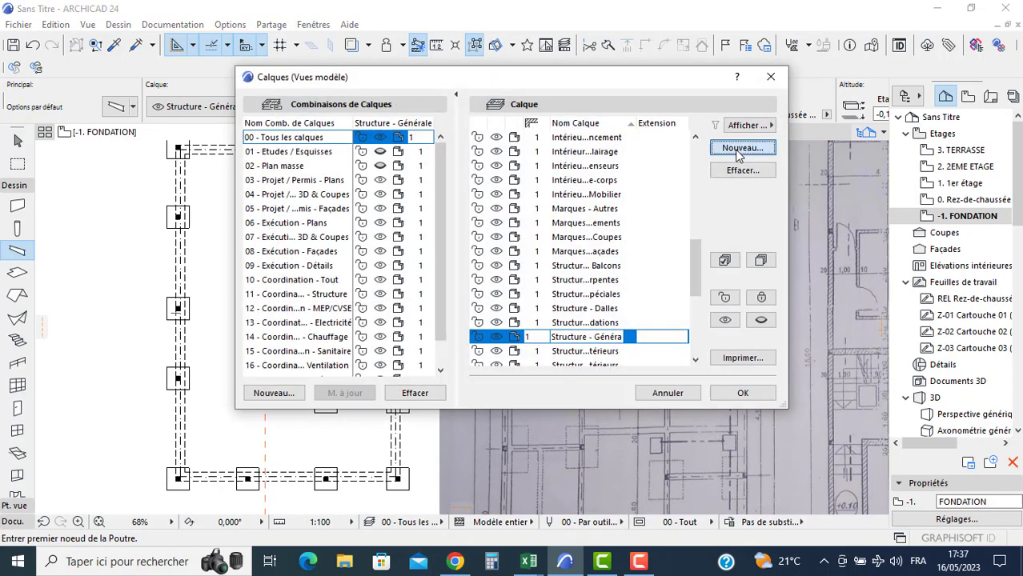
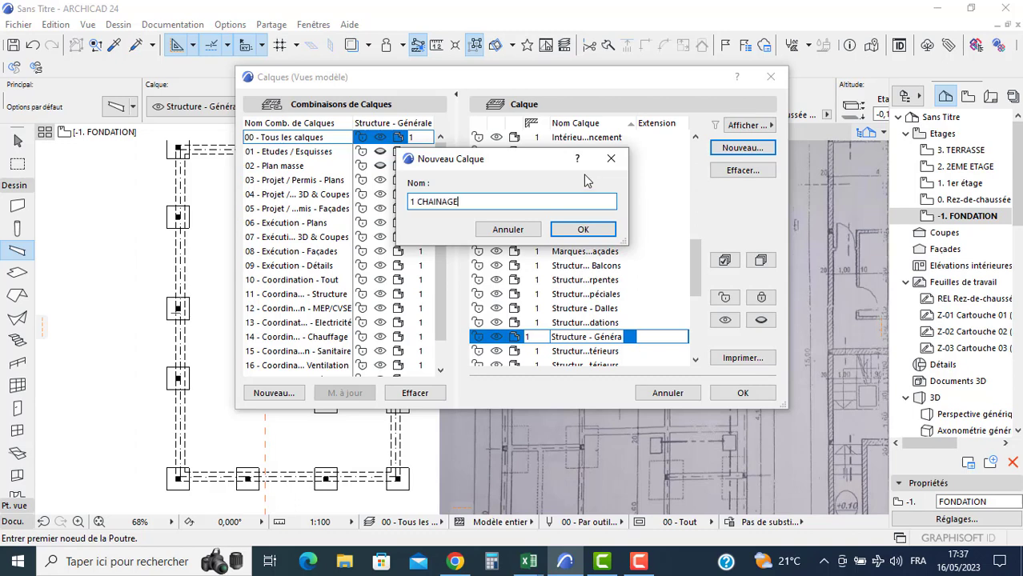
{"action": "left_click", "coordinate": [594, 231]}
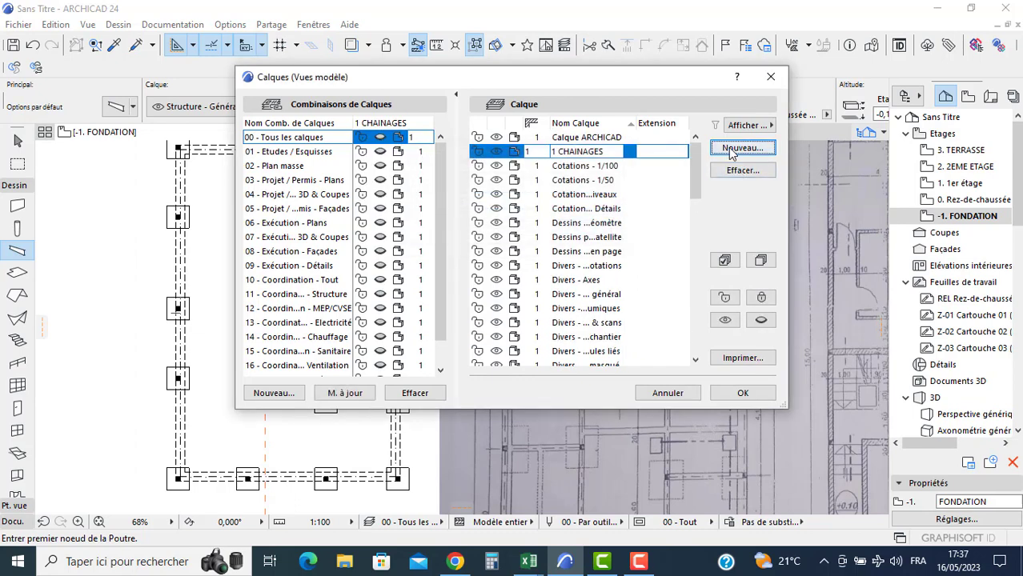
{"action": "left_click", "coordinate": [730, 152]}
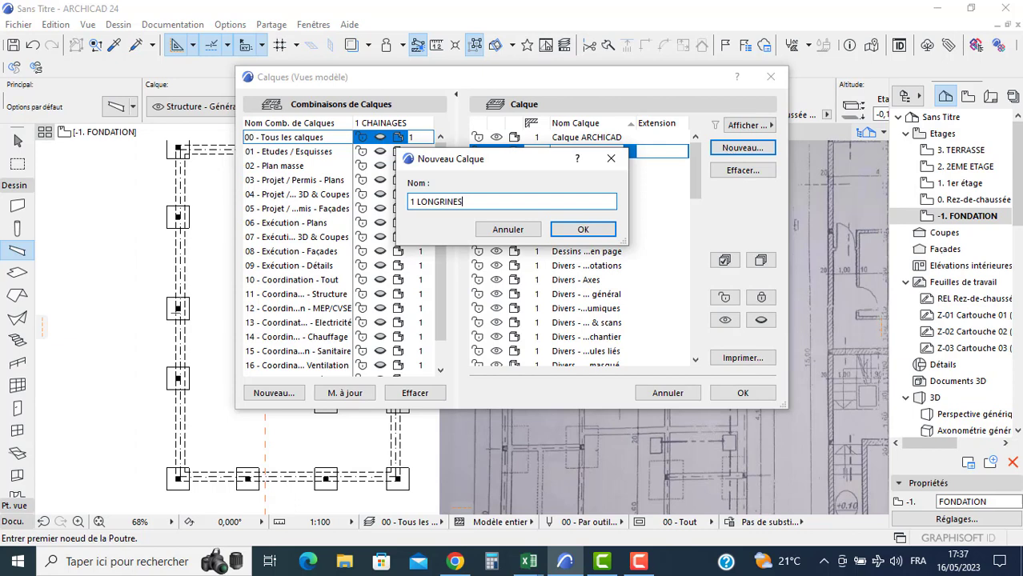
{"action": "left_click", "coordinate": [583, 230]}
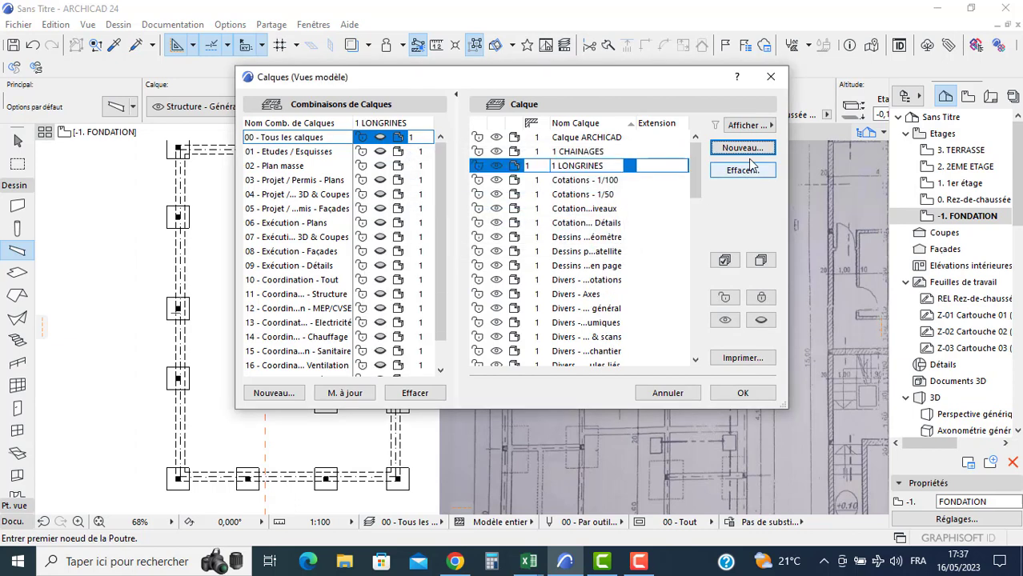
- Create two more layers named 1 POTEAUX and 1 SEMELLES, then confirm the layer settings
{"action": "left_click", "coordinate": [742, 148]}
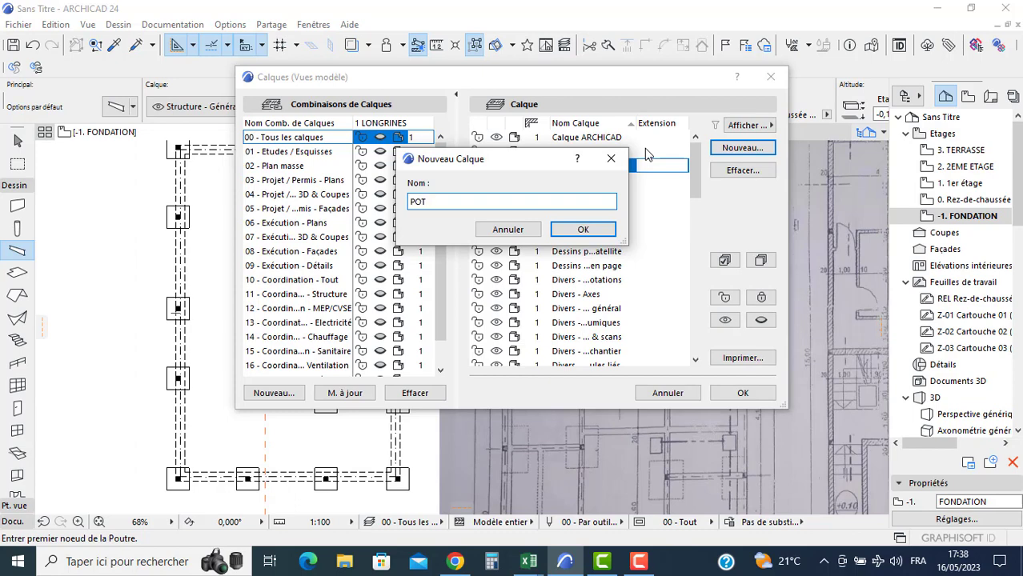
{"action": "type", "text": "POTEAUX"}
{"action": "left_click", "coordinate": [581, 230]}
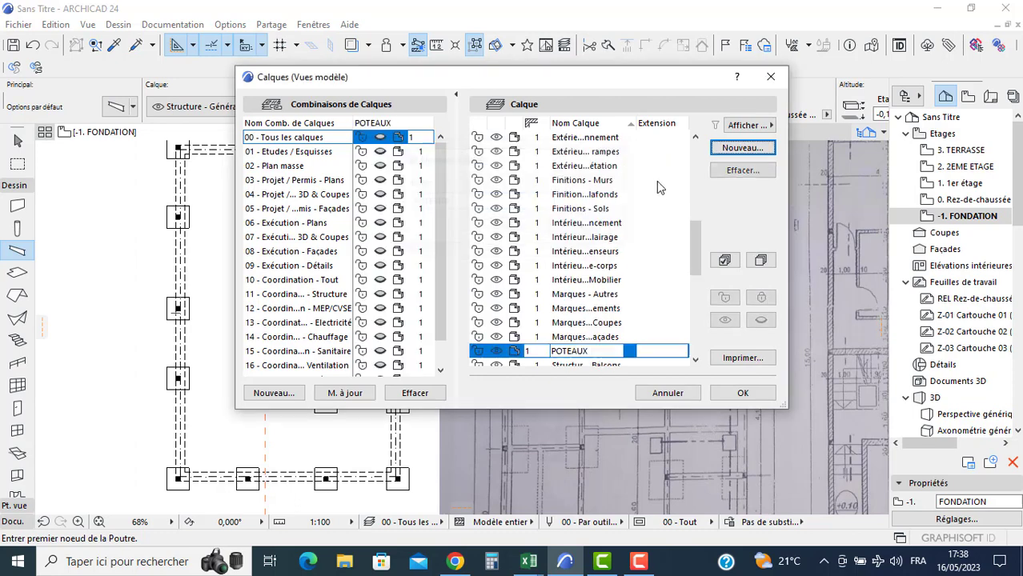
{"action": "left_click", "coordinate": [554, 351]}
{"action": "type", "text": "1"}
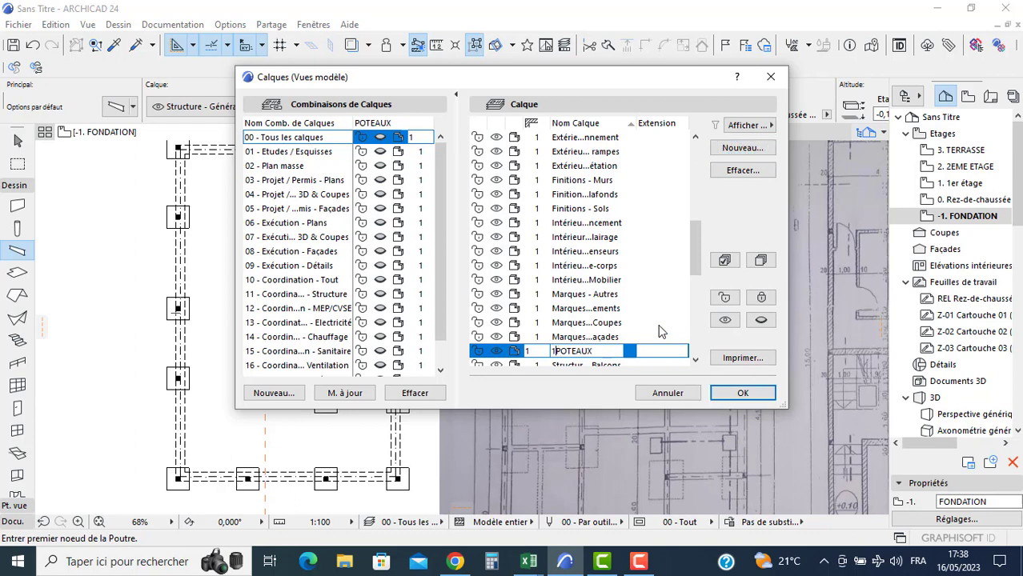
{"action": "left_click", "coordinate": [743, 148]}
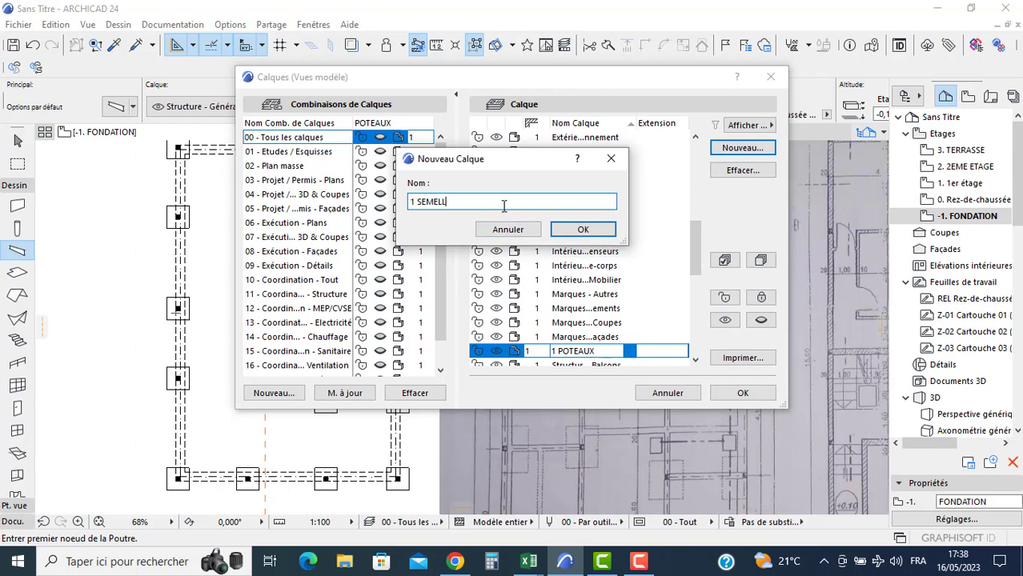
{"action": "left_click", "coordinate": [571, 230]}
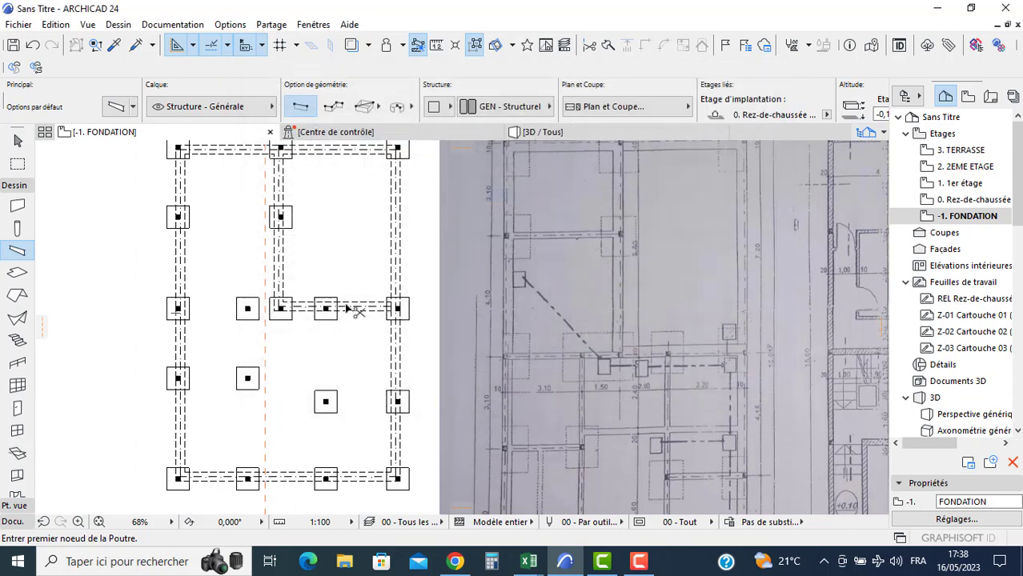
- Select all the footing slabs in the foundation plan and move them to the 1 SEMELLES layer
{"action": "left_click", "coordinate": [18, 273]}
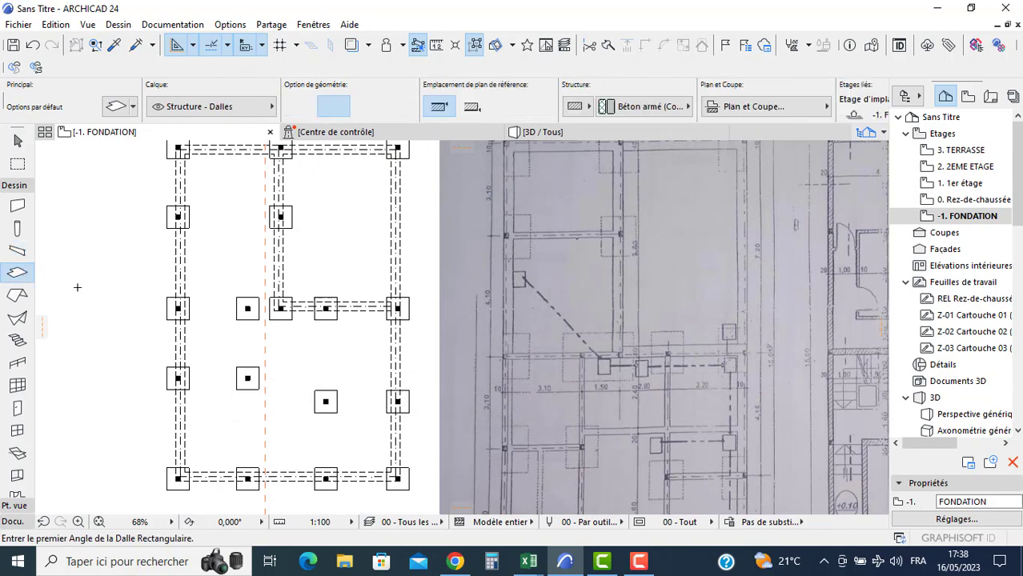
{"action": "key", "text": "ctrl+a"}
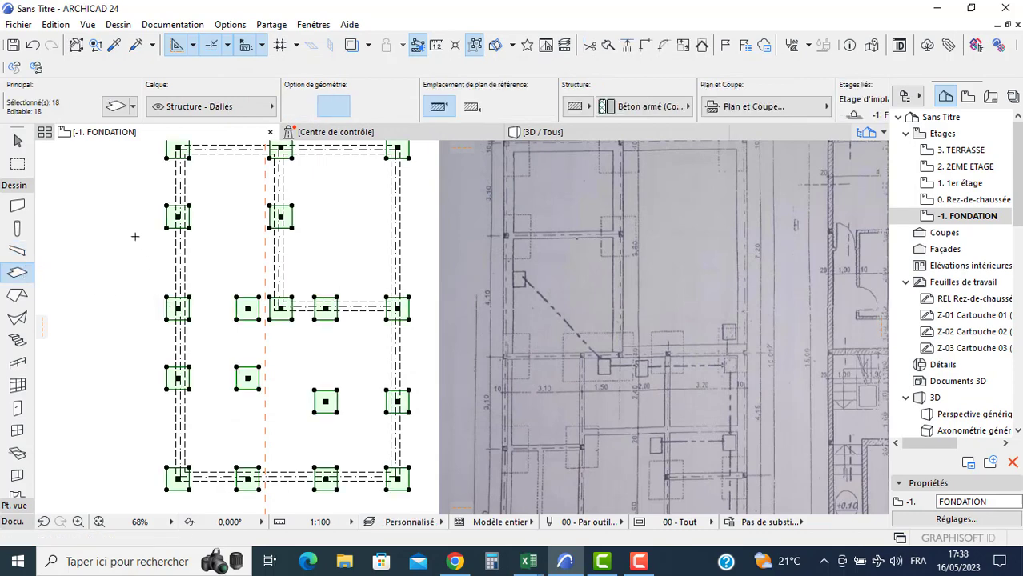
{"action": "left_click", "coordinate": [200, 107]}
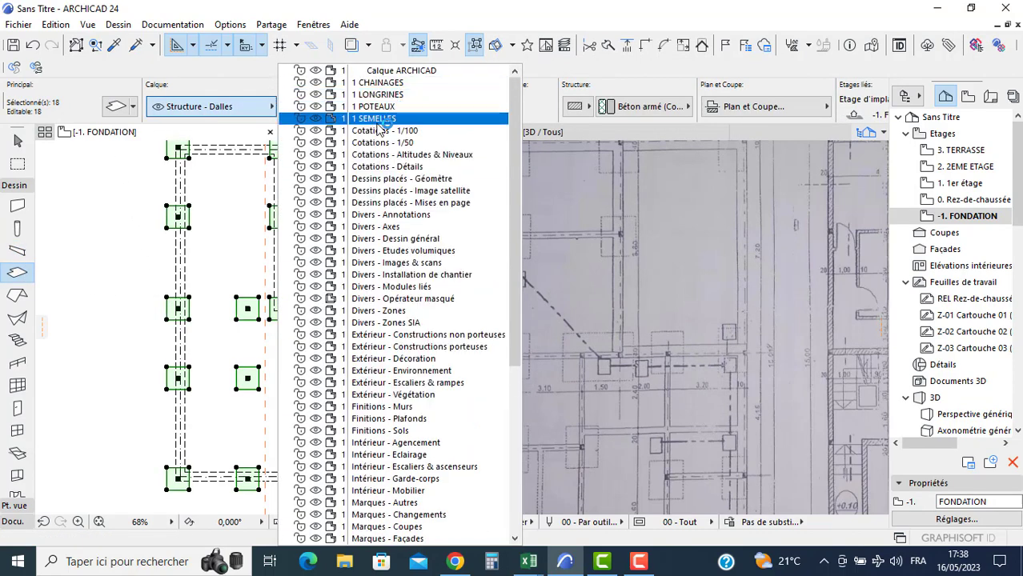
{"action": "left_click", "coordinate": [374, 118]}
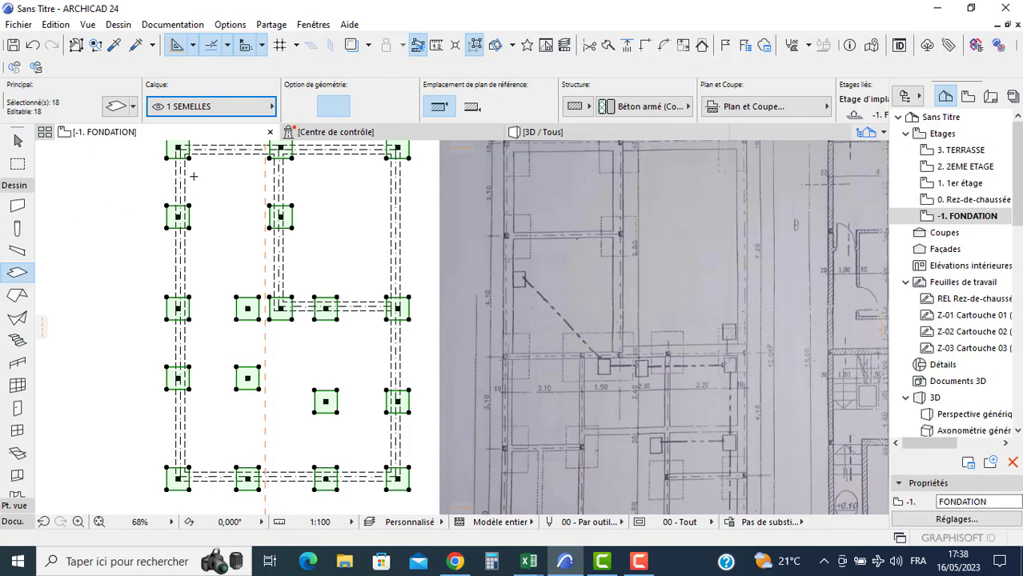
{"action": "key", "text": "Escape"}
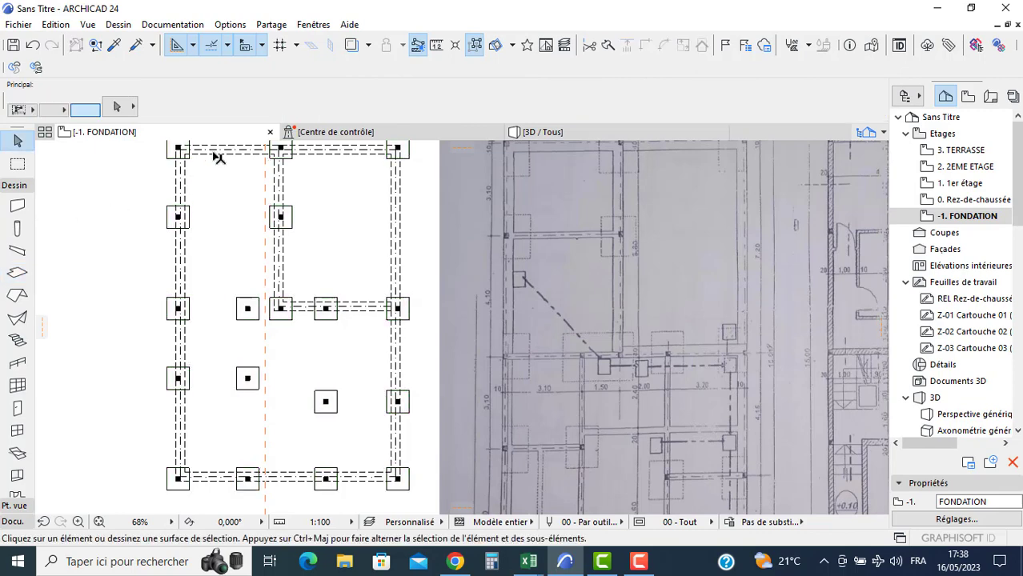
- Select all the existing foundation beams and assign them to the 1 CHAINAGES layer
{"action": "double_click", "coordinate": [17, 251]}
{"action": "left_click", "coordinate": [200, 113]}
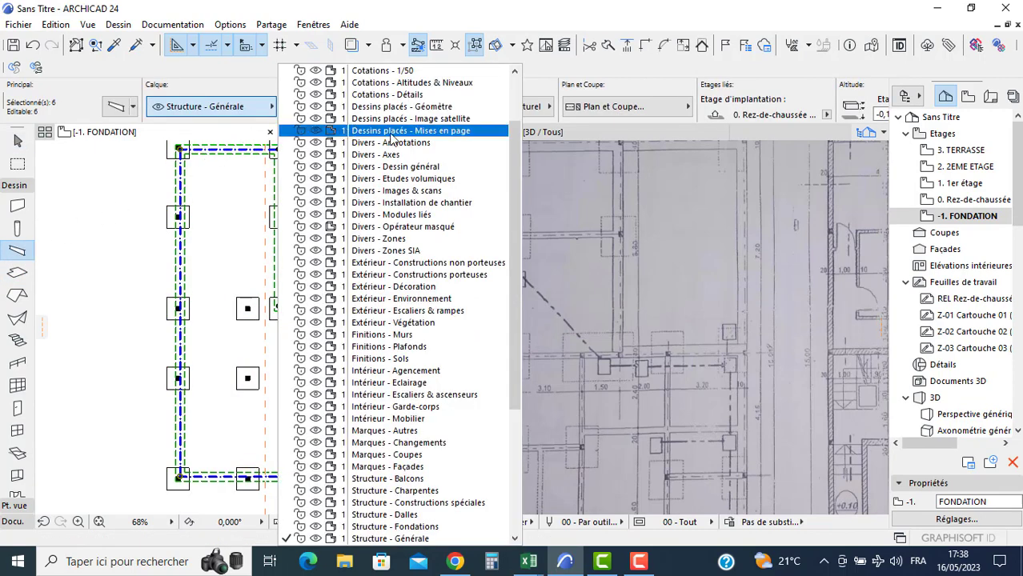
{"action": "scroll", "coordinate": [392, 94], "scroll_direction": "up", "scroll_amount": 2}
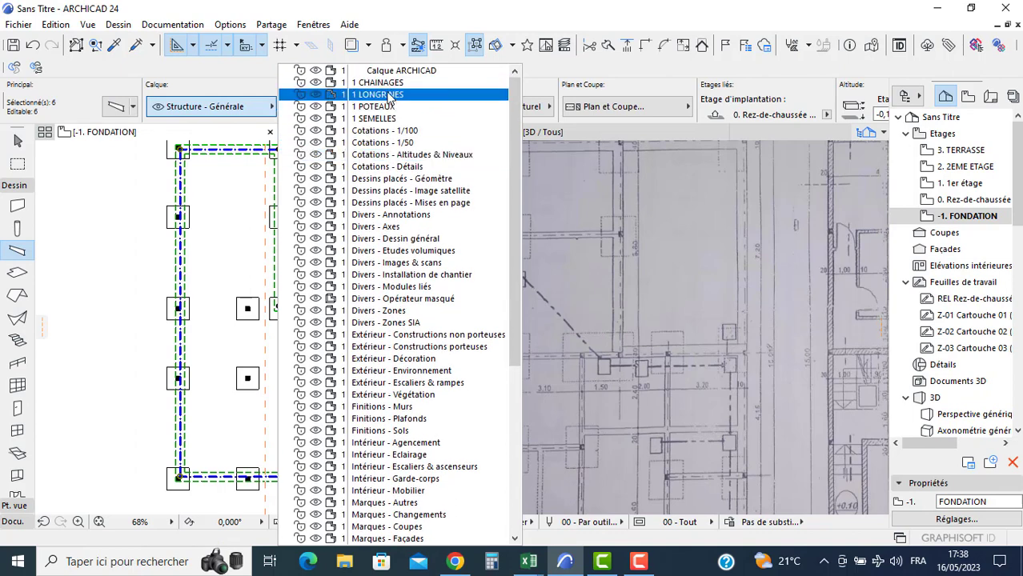
{"action": "left_click", "coordinate": [374, 85]}
{"action": "key", "text": "Escape"}
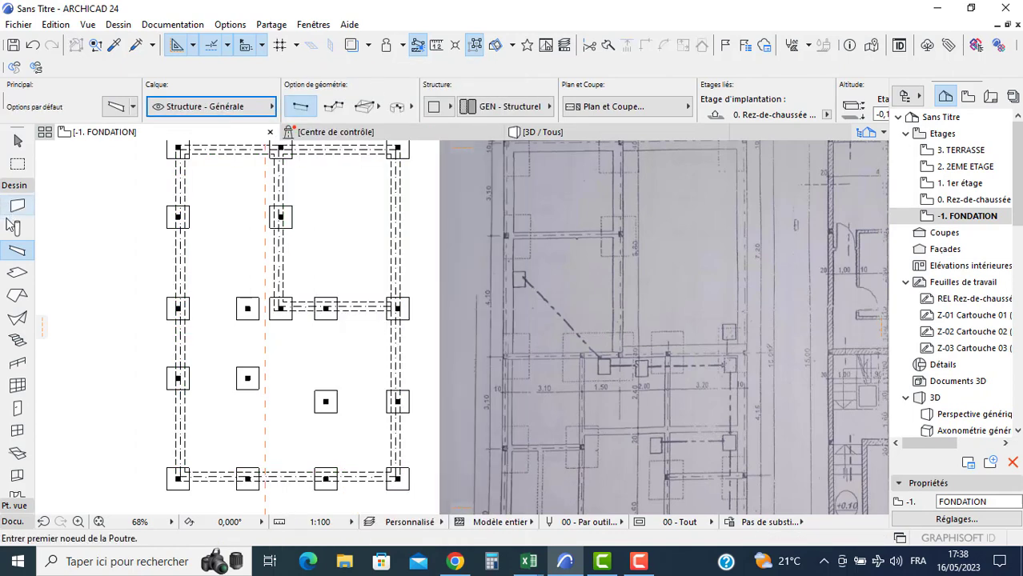
- Select all the foundation columns and assign them to the 1 POTEAUX layer
{"action": "left_click", "coordinate": [18, 228]}
{"action": "key", "text": "ctrl+a"}
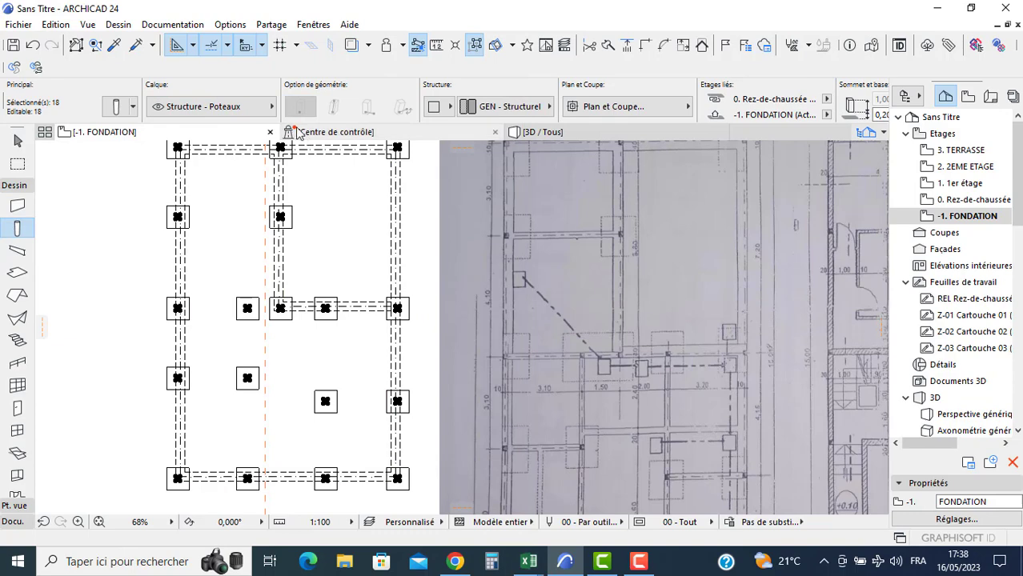
{"action": "left_click", "coordinate": [203, 112]}
{"action": "scroll", "coordinate": [336, 160], "scroll_direction": "up", "scroll_amount": 3}
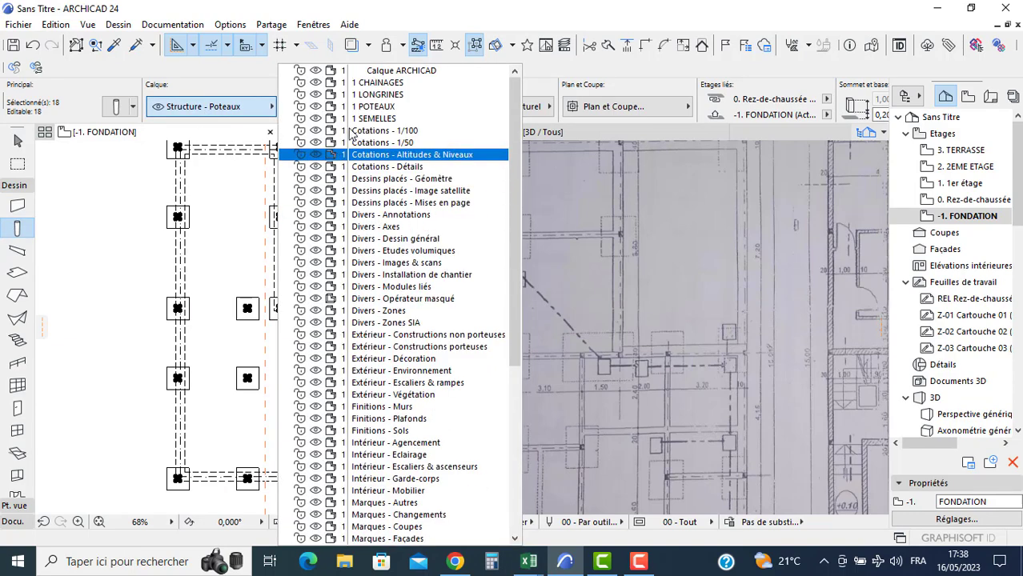
{"action": "left_click", "coordinate": [377, 107]}
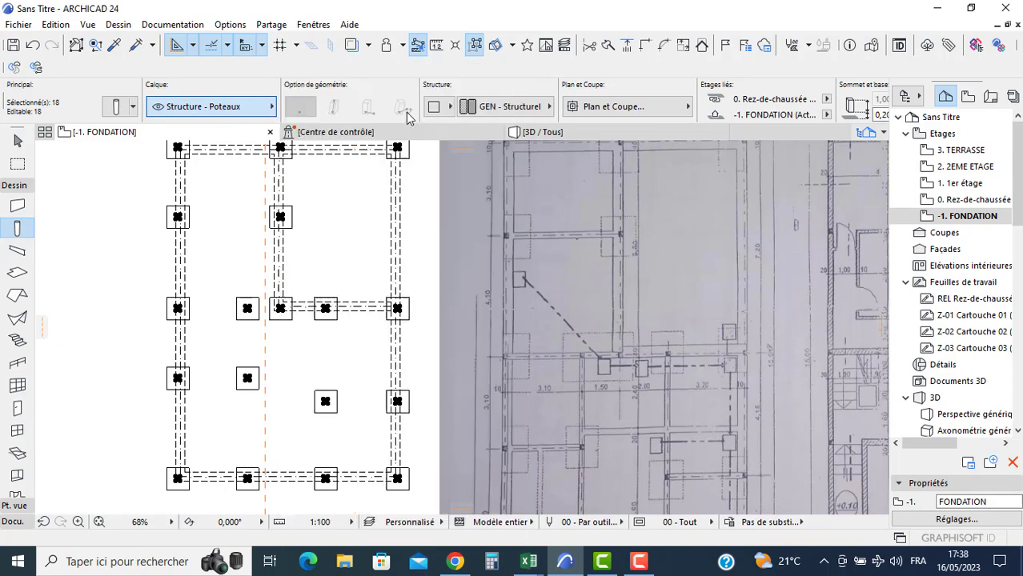
{"action": "key", "text": "Escape"}
- Set the default layer for new beams to 1 LONGRINES
{"action": "left_click", "coordinate": [16, 251]}
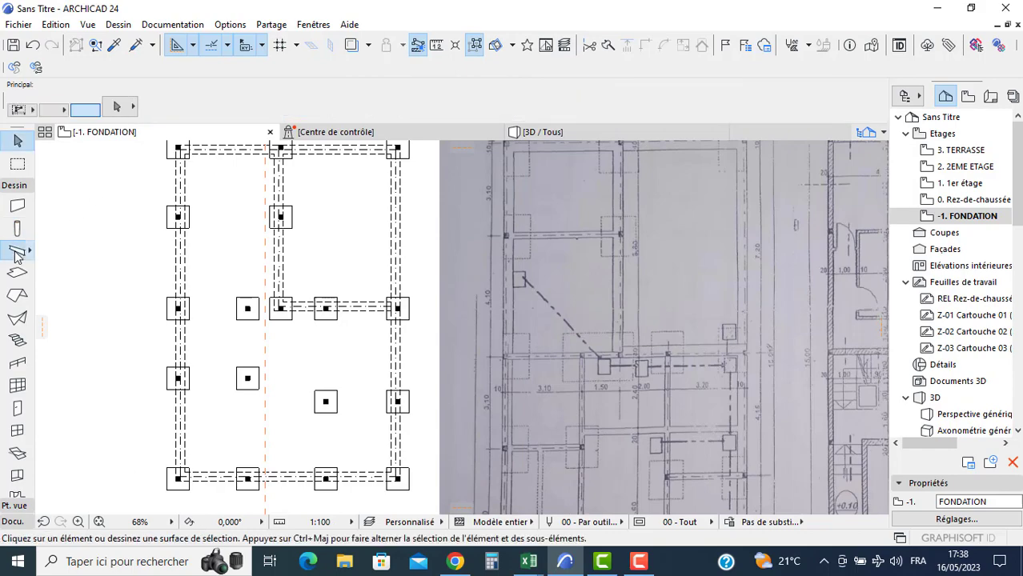
{"action": "left_click", "coordinate": [206, 112]}
{"action": "scroll", "coordinate": [344, 240], "scroll_direction": "up", "scroll_amount": 3}
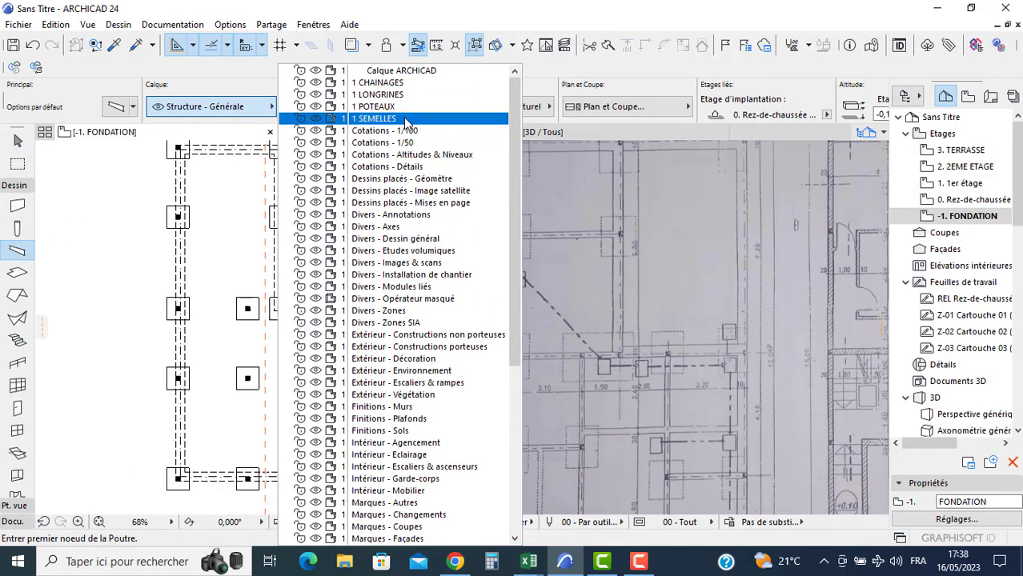
{"action": "left_click", "coordinate": [352, 97]}
- Draw a horizontal beam from the left perimeter column to the lower corner of the interior vertical beam
{"action": "scroll", "coordinate": [183, 307], "scroll_direction": "up", "scroll_amount": 5}
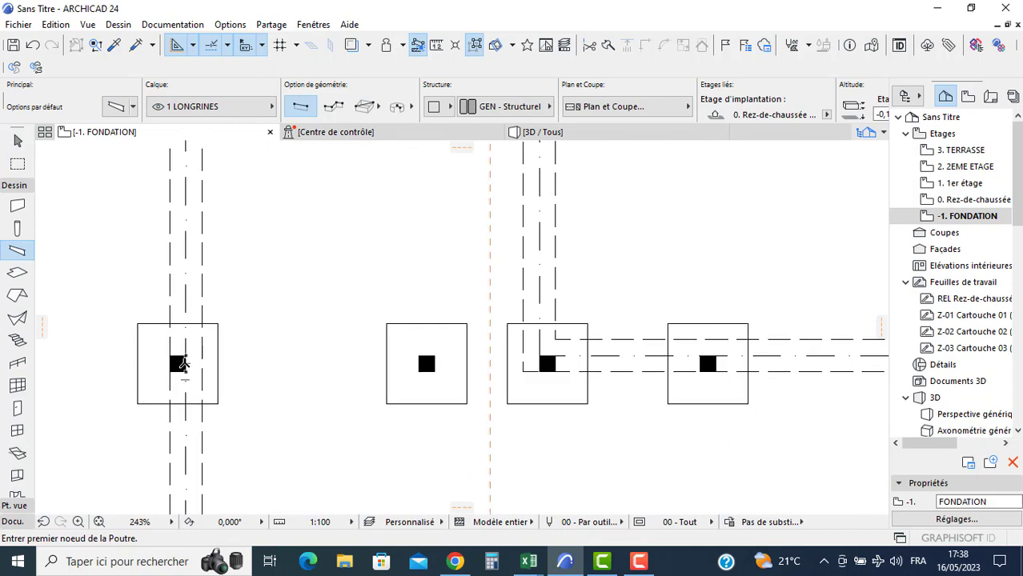
{"action": "left_click", "coordinate": [183, 364]}
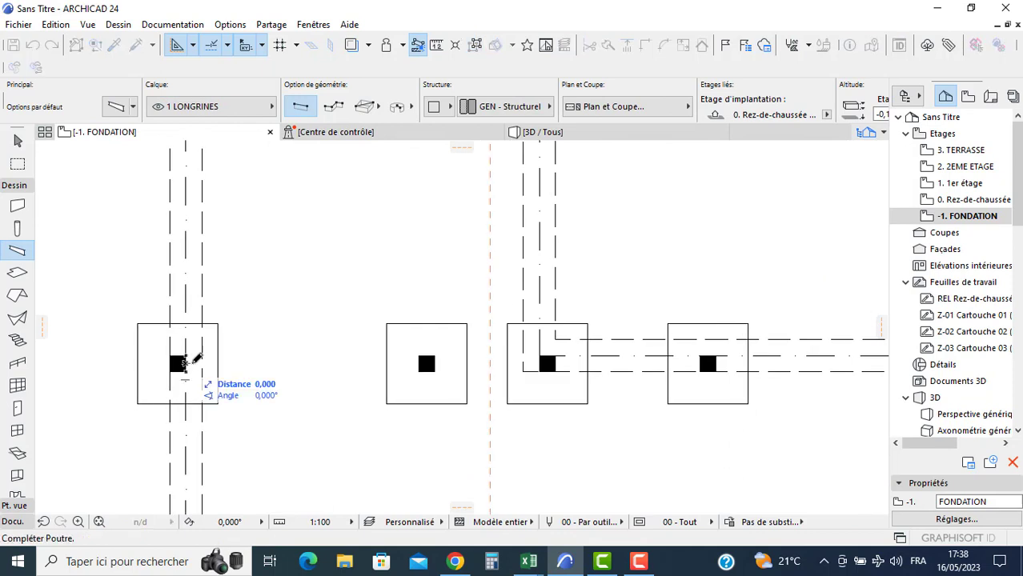
{"action": "left_click", "coordinate": [535, 360]}
- Draw a horizontal beam one column row higher, from the left perimeter column to the interior vertical beam
{"action": "scroll", "coordinate": [423, 384], "scroll_direction": "down", "scroll_amount": 3}
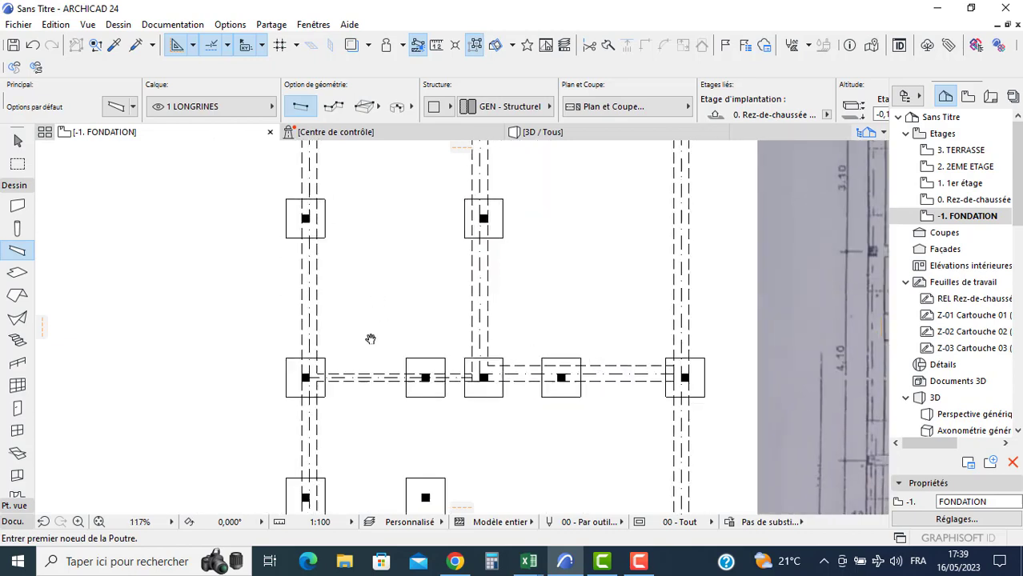
{"action": "scroll", "coordinate": [287, 288], "scroll_direction": "up", "scroll_amount": 3}
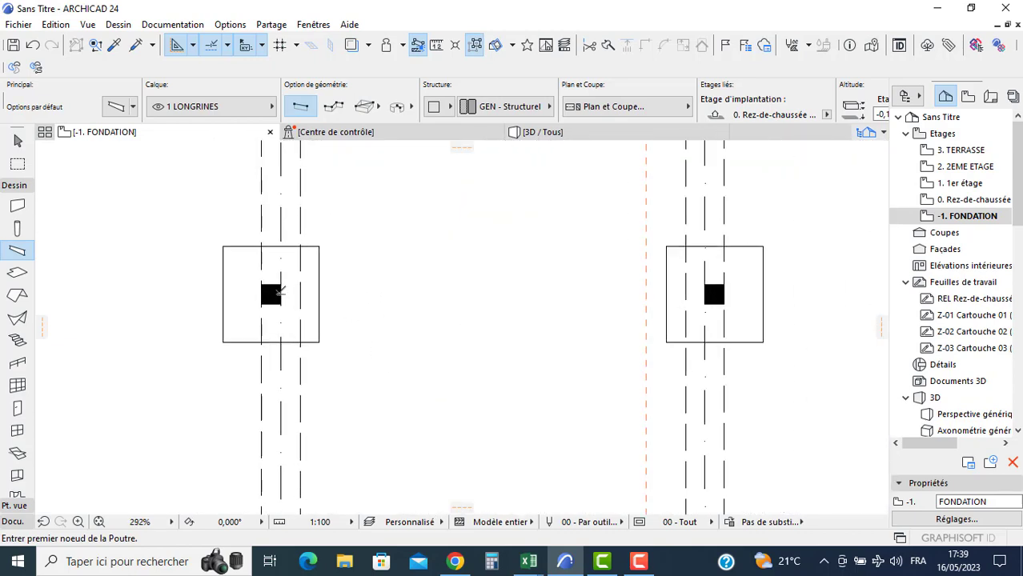
{"action": "left_click", "coordinate": [279, 294]}
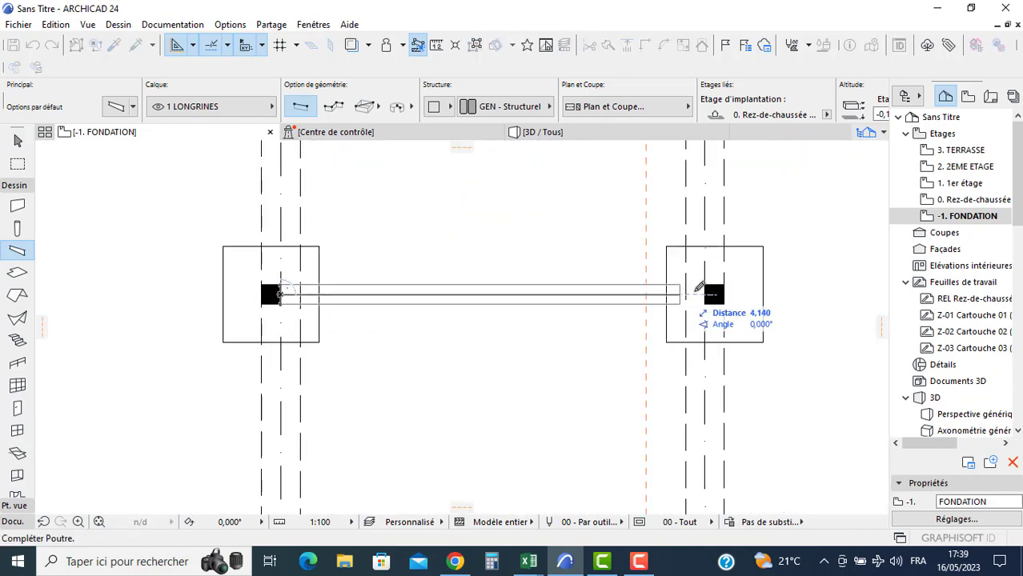
{"action": "left_click", "coordinate": [685, 293]}
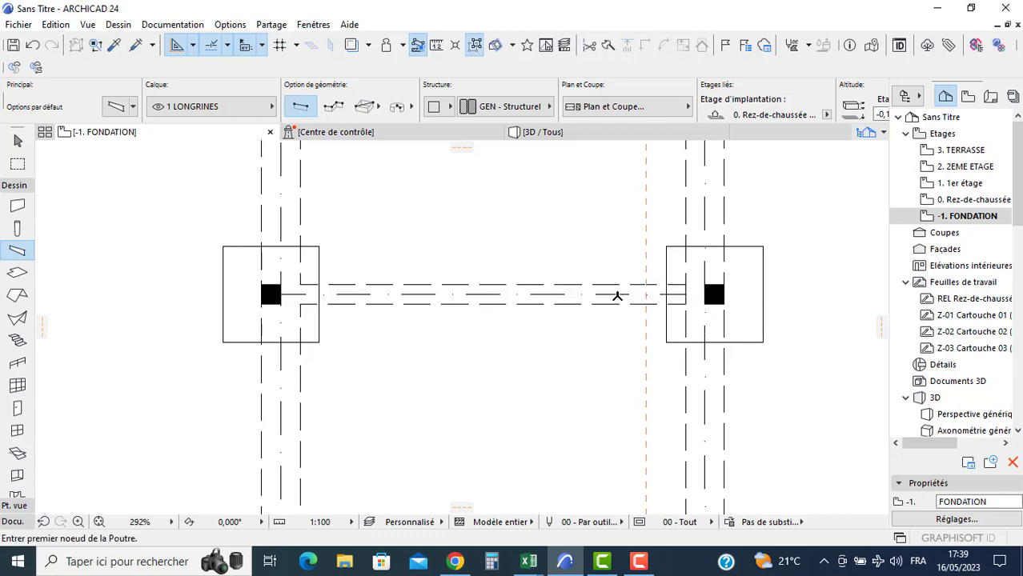
- Draw a vertical beam about 7 m long from the column under the interior horizontal beam, through the column below, to the lower perimeter beam
{"action": "scroll", "coordinate": [552, 305], "scroll_direction": "down", "scroll_amount": 4}
{"action": "middle_click_drag", "start_coordinate": [772, 454], "coordinate": [664, 333]}
{"action": "scroll", "coordinate": [665, 333], "scroll_direction": "up", "scroll_amount": 1}
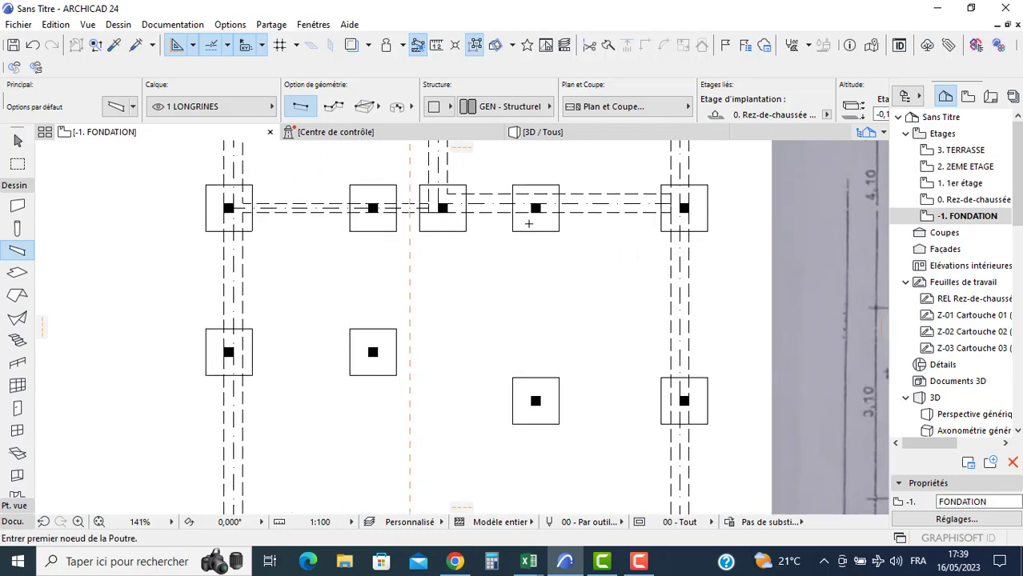
{"action": "scroll", "coordinate": [548, 206], "scroll_direction": "up", "scroll_amount": 5}
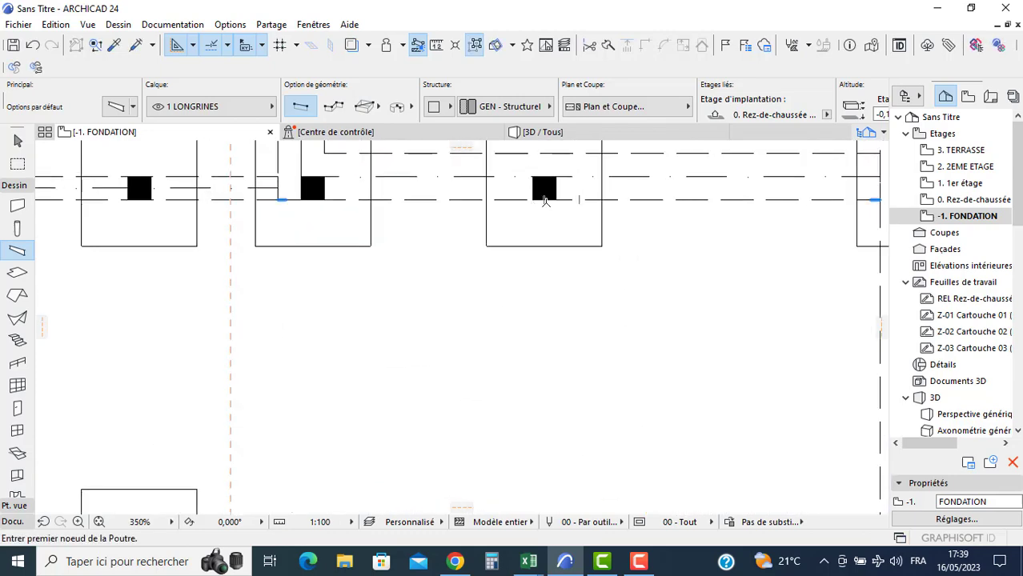
{"action": "left_click", "coordinate": [546, 201]}
{"action": "middle_click_drag", "start_coordinate": [537, 486], "coordinate": [486, 240]}
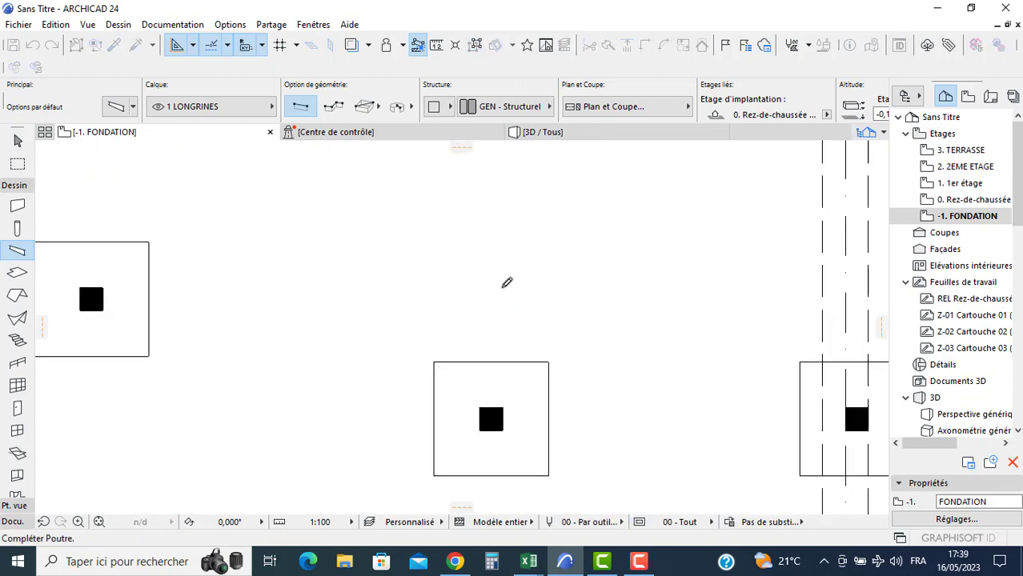
{"action": "middle_click_drag", "start_coordinate": [503, 321], "coordinate": [445, 171]}
{"action": "scroll", "coordinate": [429, 200], "scroll_direction": "down", "scroll_amount": 3}
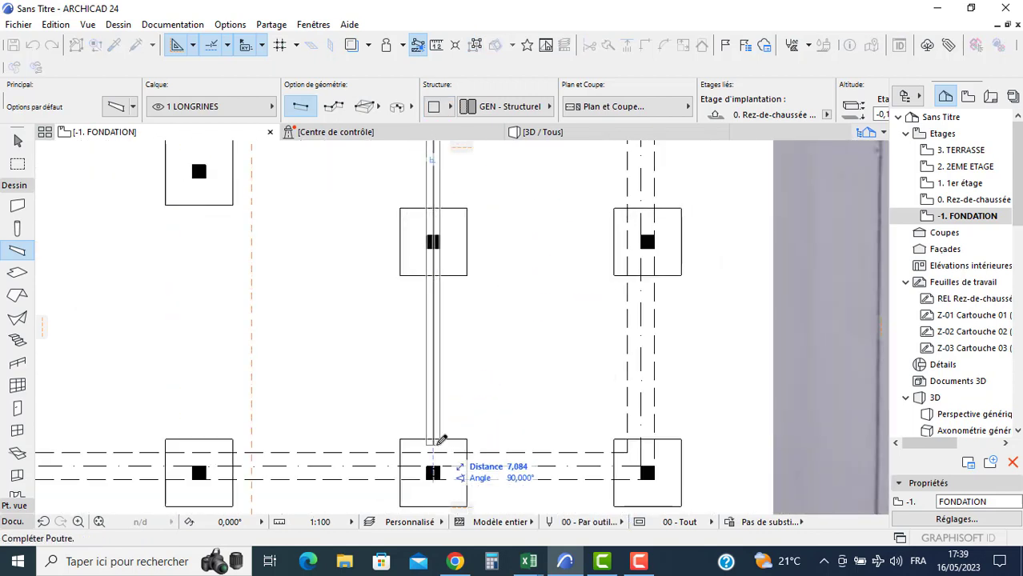
{"action": "left_click", "coordinate": [439, 446]}
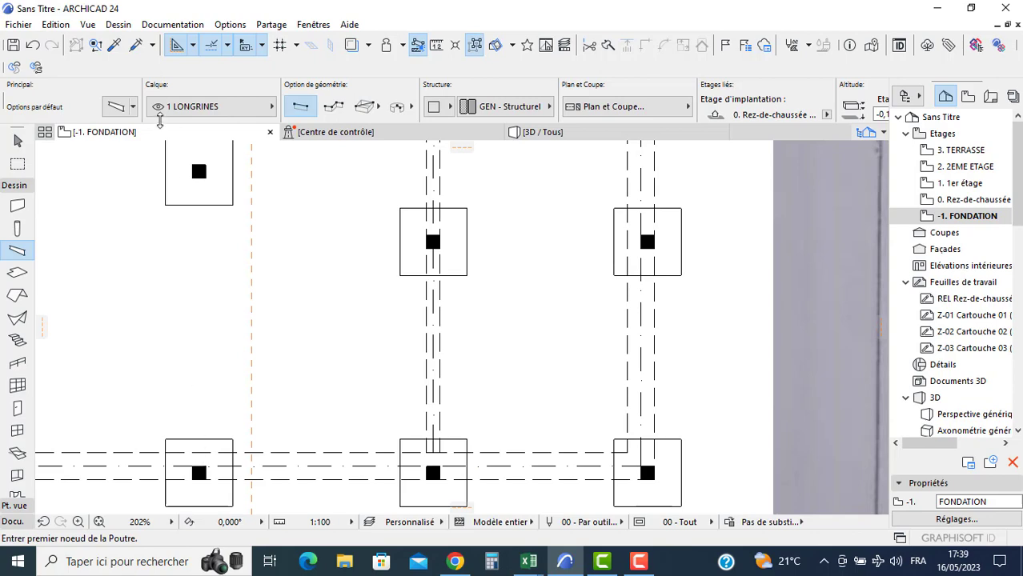
- Draw a vertical beam about 7 m long from the second column of the middle row, through the column below, to the lower perimeter beam
{"action": "scroll", "coordinate": [197, 330], "scroll_direction": "down", "scroll_amount": 1}
{"action": "middle_click_drag", "start_coordinate": [197, 329], "coordinate": [235, 514]}
{"action": "scroll", "coordinate": [214, 270], "scroll_direction": "up", "scroll_amount": 2}
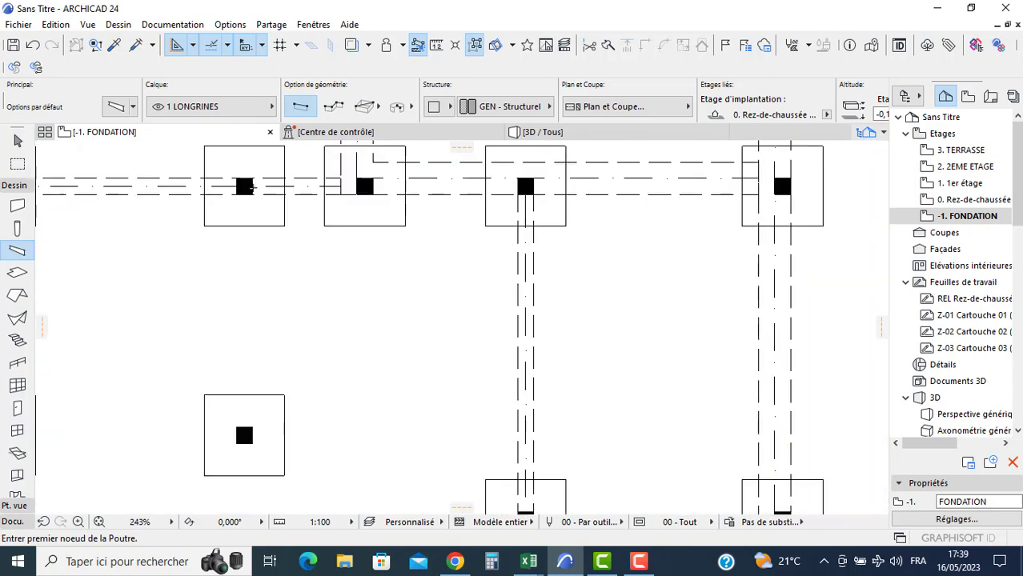
{"action": "left_click", "coordinate": [244, 194]}
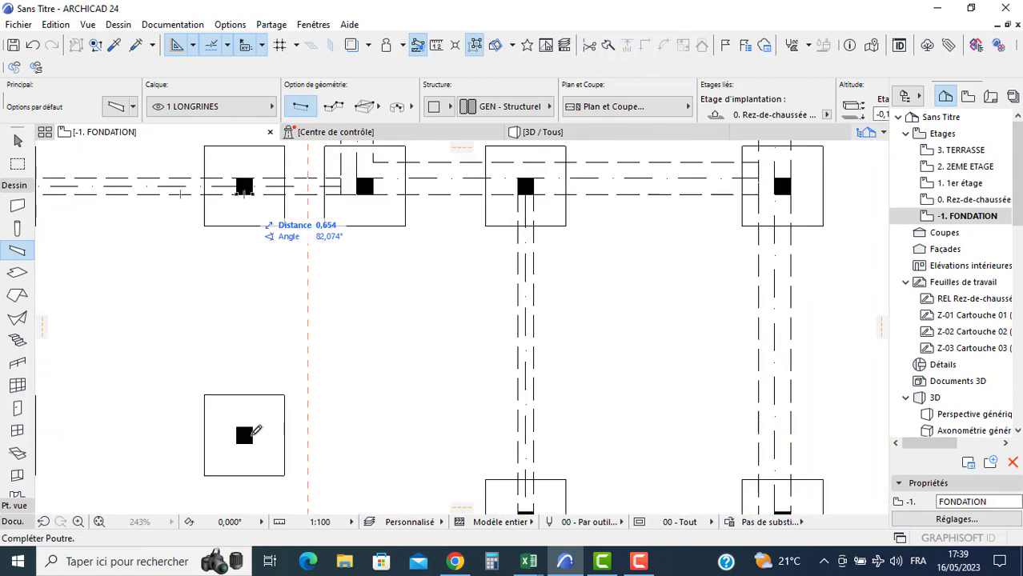
{"action": "scroll", "coordinate": [225, 228], "scroll_direction": "up", "scroll_amount": 1}
{"action": "middle_click_drag", "start_coordinate": [224, 228], "coordinate": [222, 164]}
{"action": "scroll", "coordinate": [222, 164], "scroll_direction": "down", "scroll_amount": 2}
{"action": "middle_click_drag", "start_coordinate": [256, 494], "coordinate": [228, 381]}
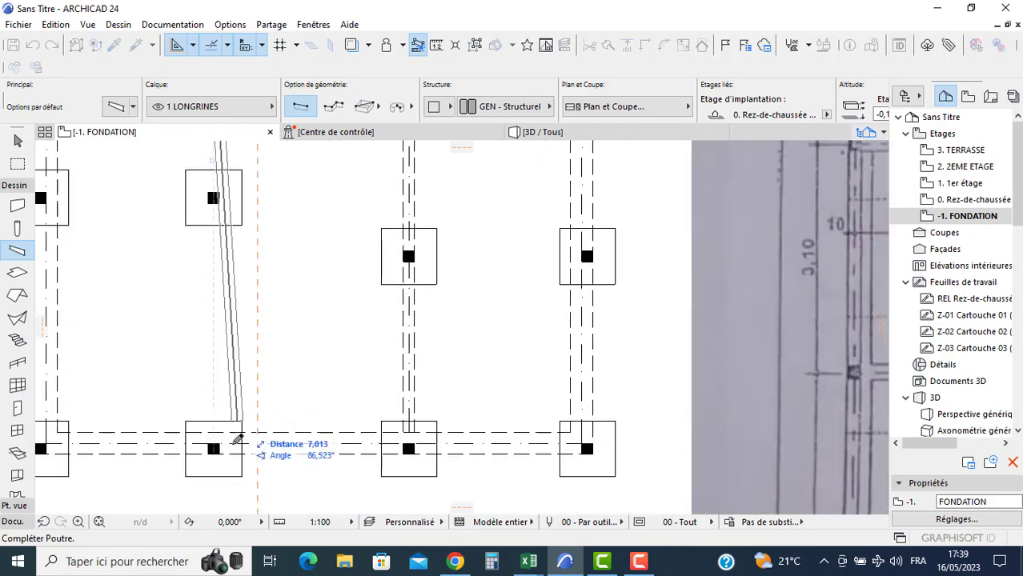
{"action": "left_click", "coordinate": [216, 430]}
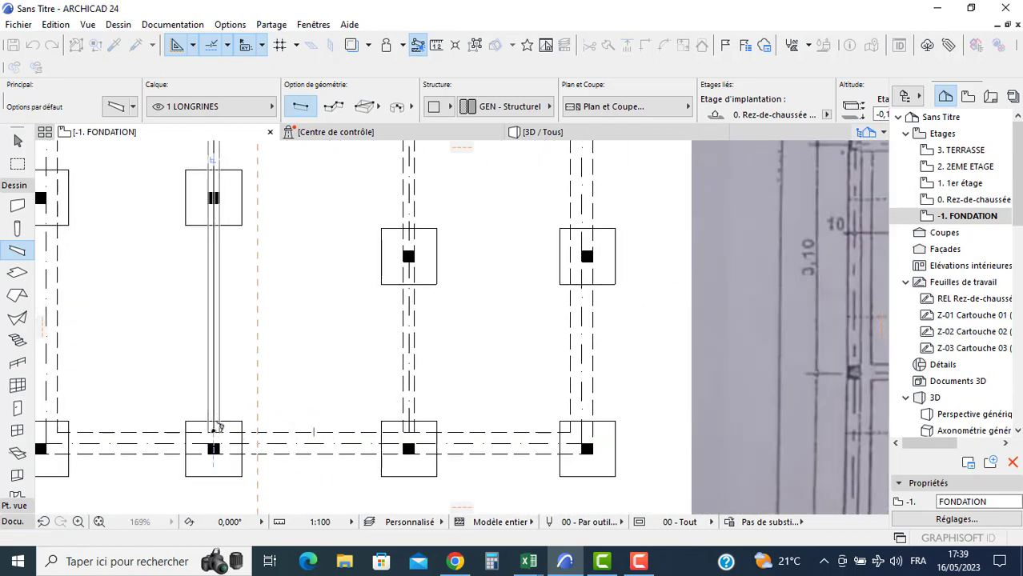
- Draw a horizontal beam from the middle column of the new vertical beam to the inner edge of the left perimeter beam
{"action": "scroll", "coordinate": [326, 365], "scroll_direction": "up", "scroll_amount": 3}
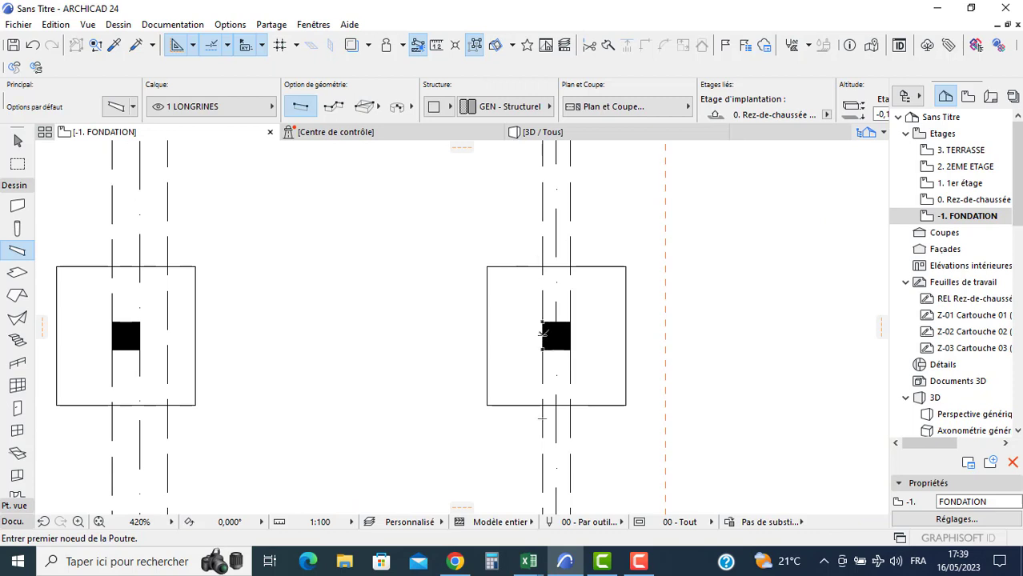
{"action": "left_click", "coordinate": [542, 335]}
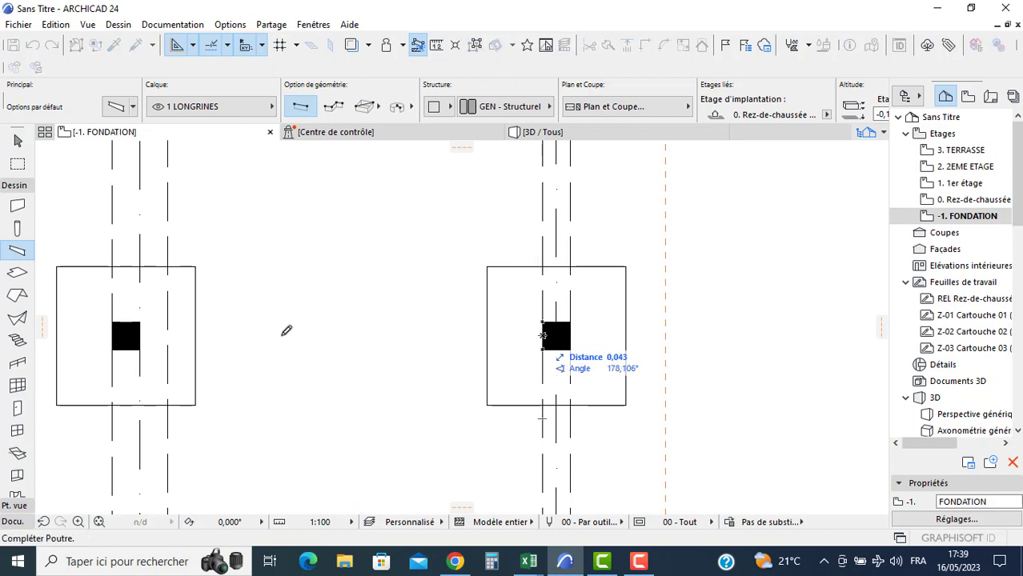
{"action": "left_click", "coordinate": [175, 332]}
{"action": "scroll", "coordinate": [188, 334], "scroll_direction": "down", "scroll_amount": 5}
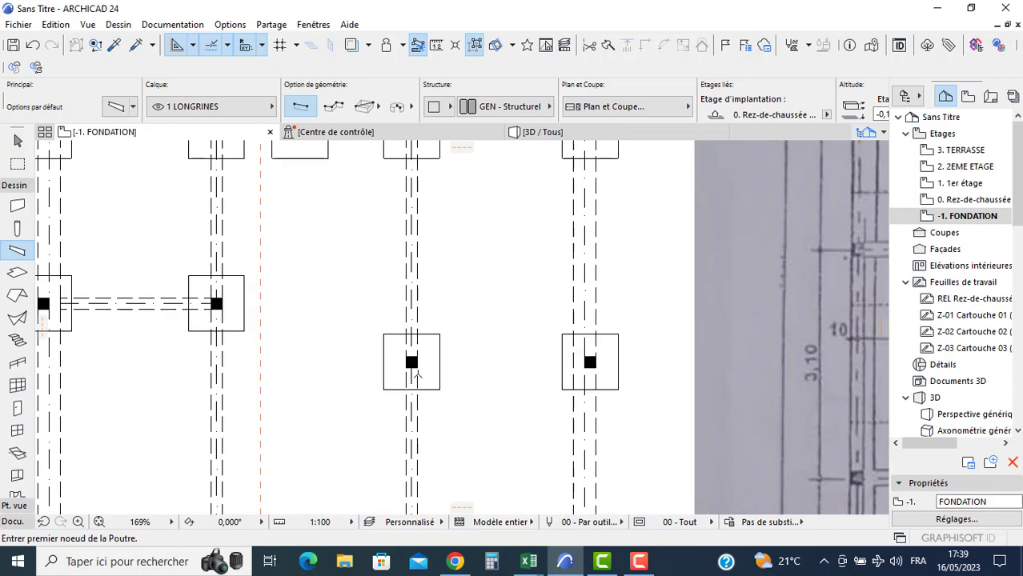
- Draw a horizontal beam about 2.8 m long from the middle column of the other lower vertical beam to the right perimeter beam
{"action": "scroll", "coordinate": [416, 374], "scroll_direction": "up", "scroll_amount": 4}
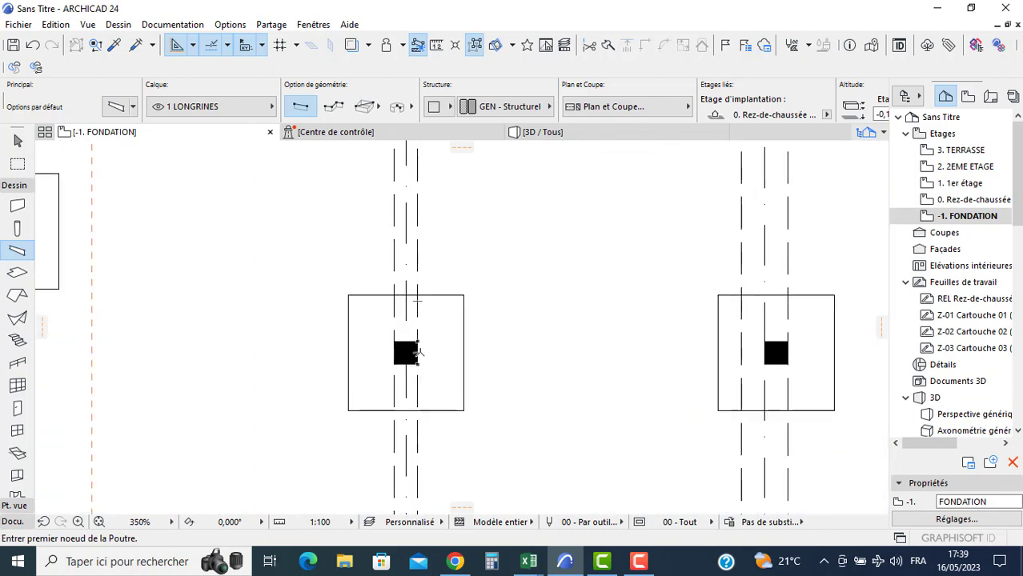
{"action": "left_click", "coordinate": [416, 352]}
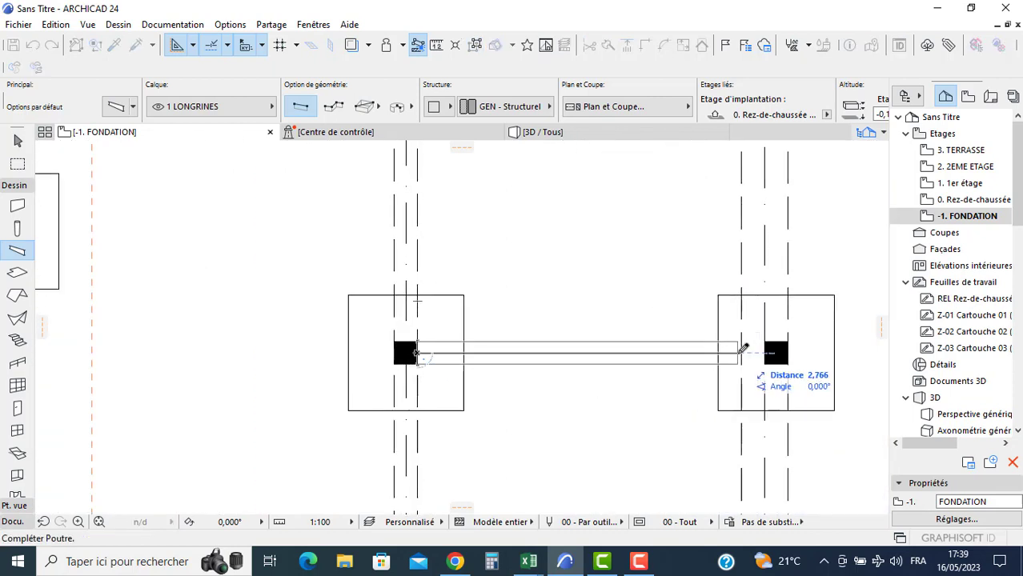
{"action": "left_click", "coordinate": [742, 352]}
{"action": "scroll", "coordinate": [365, 335], "scroll_direction": "down", "scroll_amount": 7}
{"action": "middle_click_drag", "start_coordinate": [333, 378], "coordinate": [361, 407]}
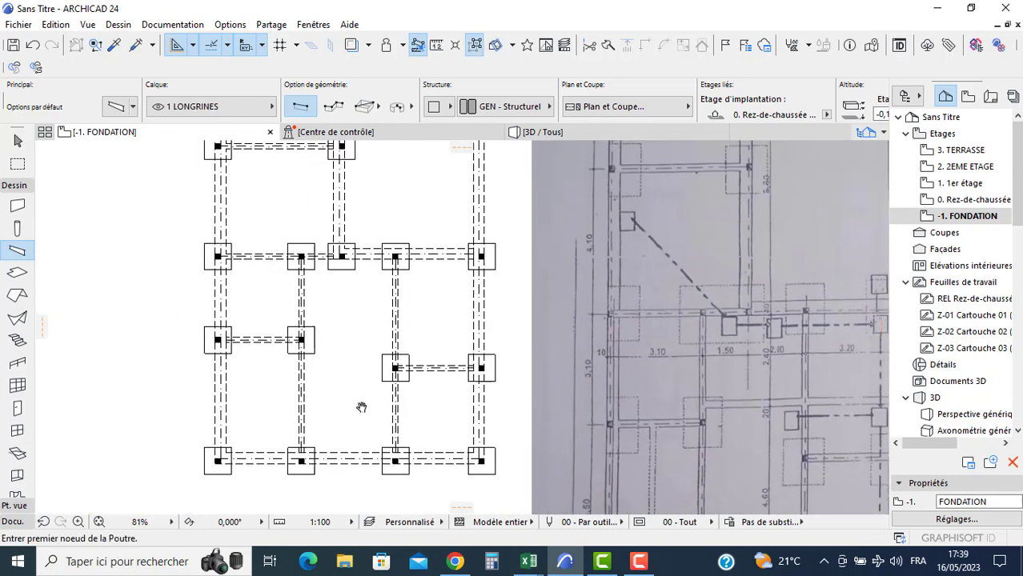
{"action": "scroll", "coordinate": [361, 406], "scroll_direction": "down", "scroll_amount": 3}
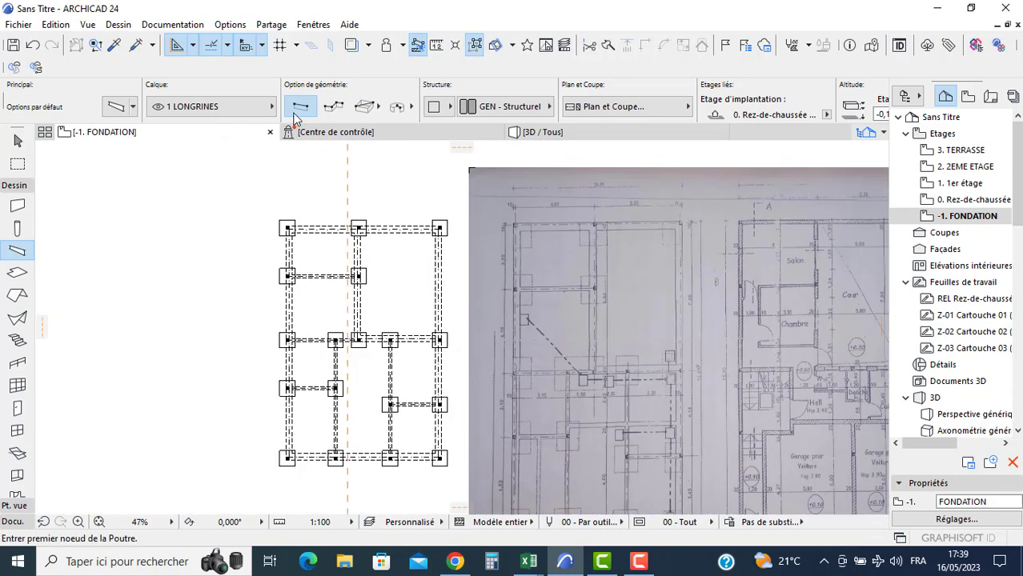
- Split all footing slabs along the outer edge of the upper perimeter beam and delete the parts projecting beyond it
{"action": "double_click", "coordinate": [17, 272]}
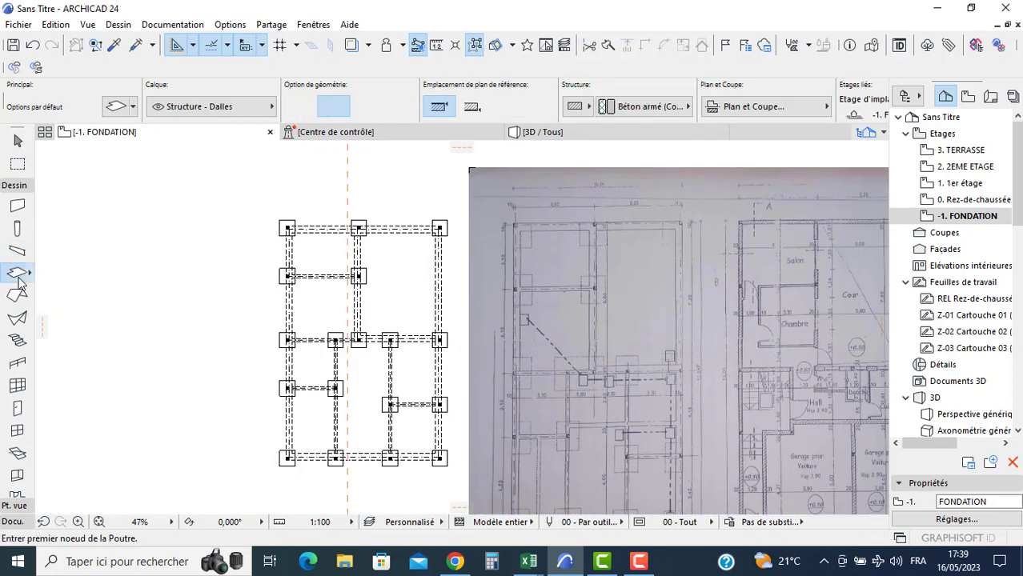
{"action": "left_click", "coordinate": [609, 48]}
{"action": "scroll", "coordinate": [442, 231], "scroll_direction": "up", "scroll_amount": 5}
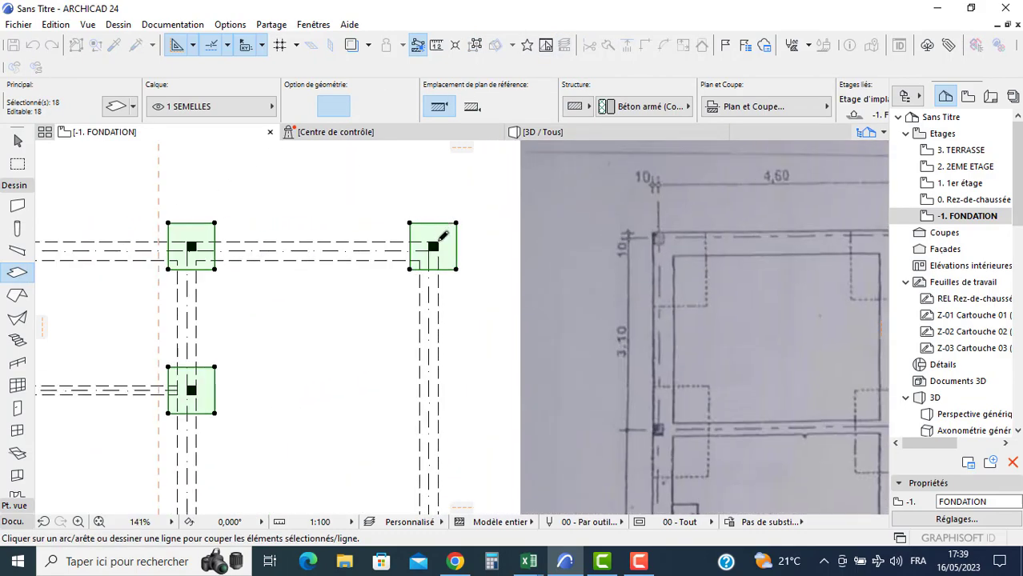
{"action": "left_click", "coordinate": [437, 241]}
{"action": "left_click", "coordinate": [366, 240]}
{"action": "left_click", "coordinate": [373, 201]}
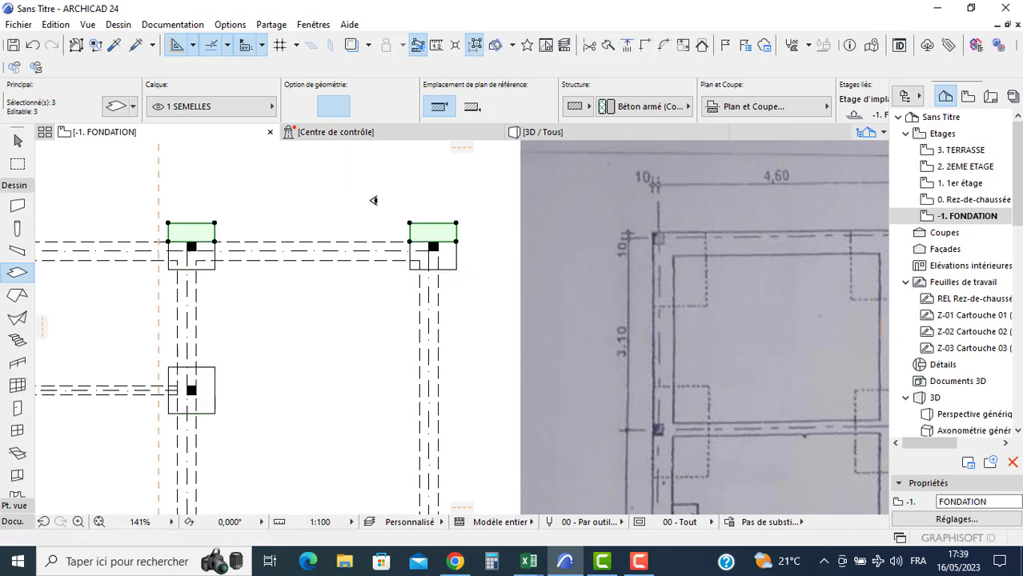
{"action": "key", "text": "Delete"}
- Split all footing slabs along the outer edge of the right perimeter beam and delete the parts outside it
{"action": "key", "text": "ctrl+a"}
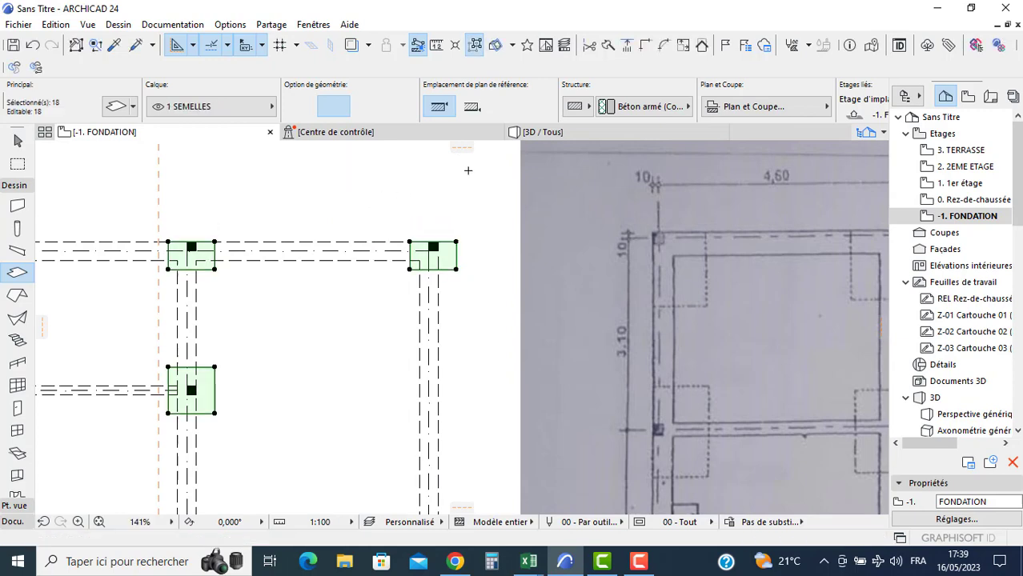
{"action": "left_click", "coordinate": [607, 46]}
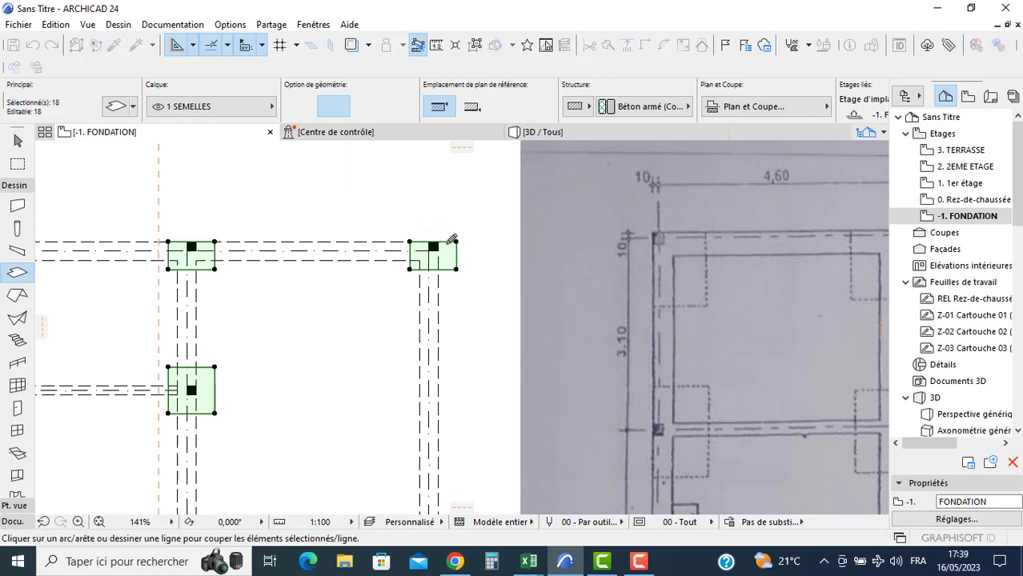
{"action": "left_click", "coordinate": [438, 241]}
{"action": "left_click", "coordinate": [437, 318]}
{"action": "left_click", "coordinate": [498, 313]}
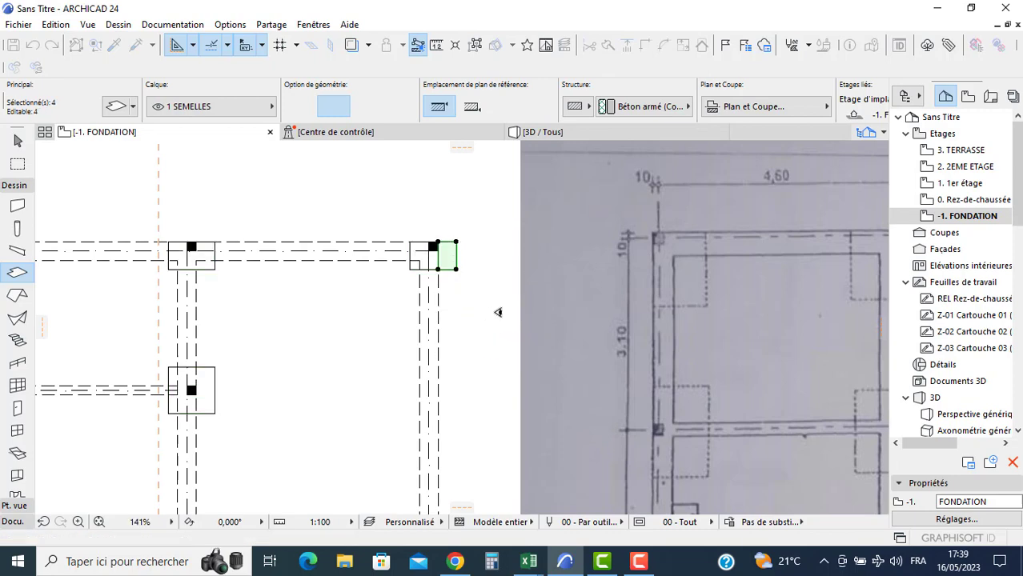
{"action": "key", "text": "Delete"}
- Split all footing slabs along the outer edge of the lower perimeter beam and delete the parts below it
{"action": "key", "text": "ctrl+a"}
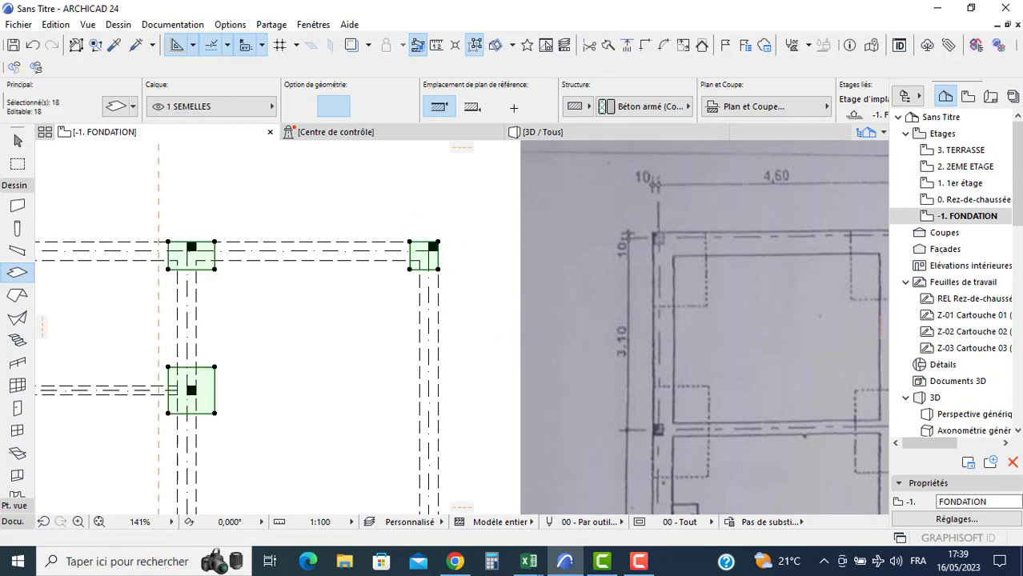
{"action": "left_click", "coordinate": [589, 45]}
{"action": "scroll", "coordinate": [417, 352], "scroll_direction": "down", "scroll_amount": 5}
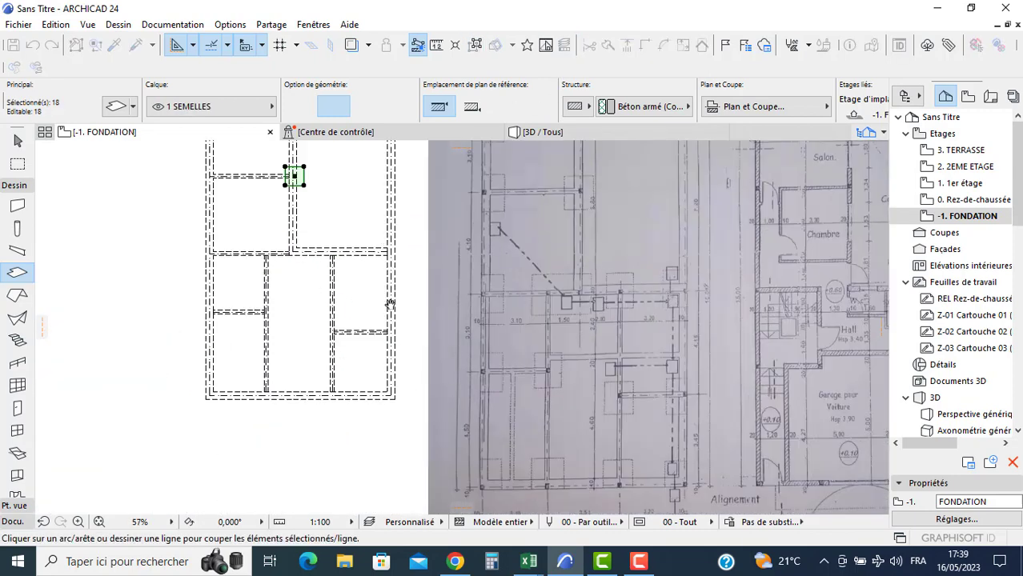
{"action": "scroll", "coordinate": [397, 395], "scroll_direction": "up", "scroll_amount": 7}
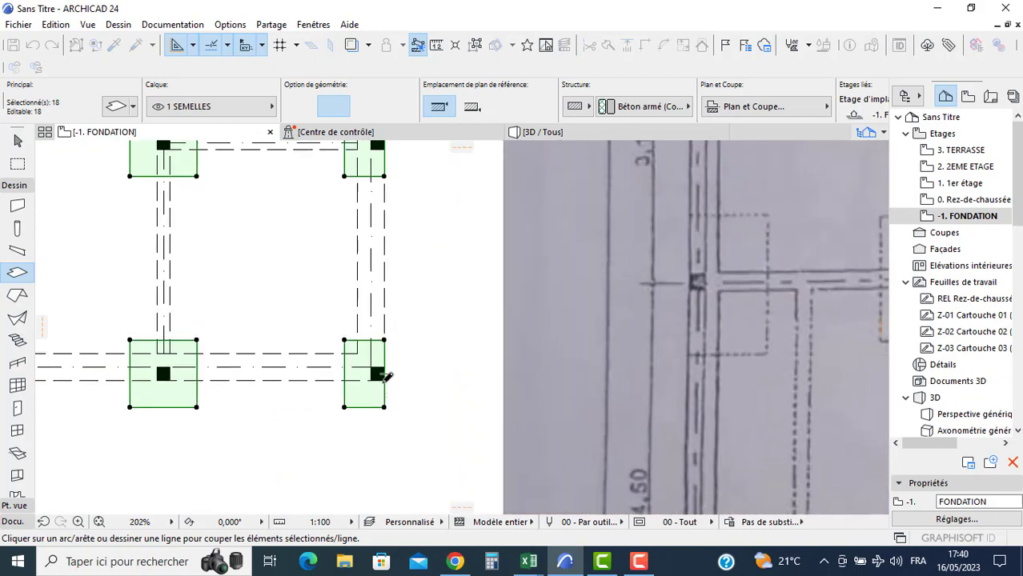
{"action": "left_click", "coordinate": [385, 380]}
{"action": "left_click", "coordinate": [270, 378]}
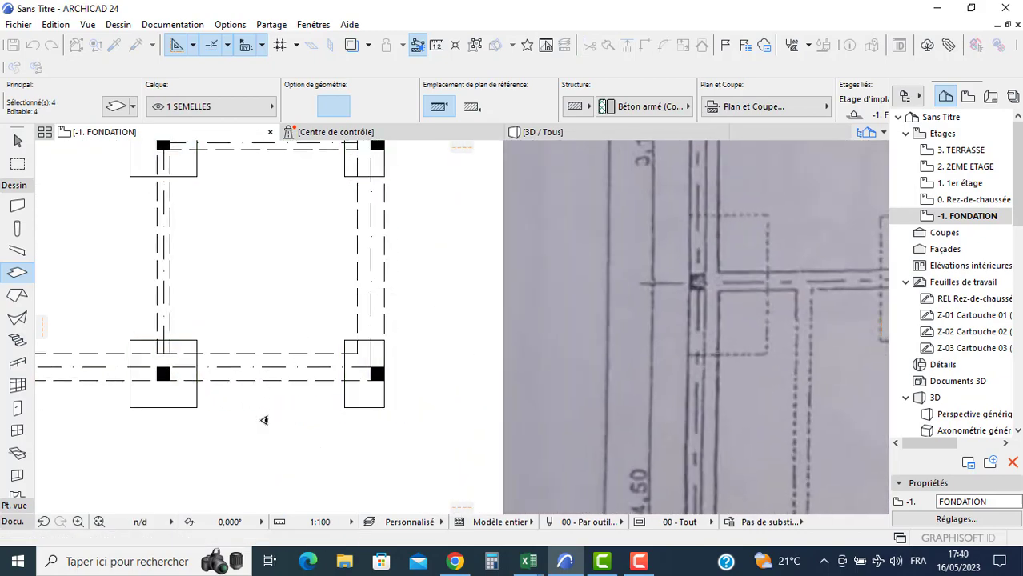
{"action": "left_click", "coordinate": [264, 420]}
{"action": "key", "text": "Delete"}
- Split all footing slabs along the outer edge of the left perimeter beam and delete the projecting parts
{"action": "scroll", "coordinate": [177, 423], "scroll_direction": "down", "scroll_amount": 3}
{"action": "middle_click_drag", "start_coordinate": [176, 426], "coordinate": [505, 503]}
{"action": "key", "text": "ctrl+a"}
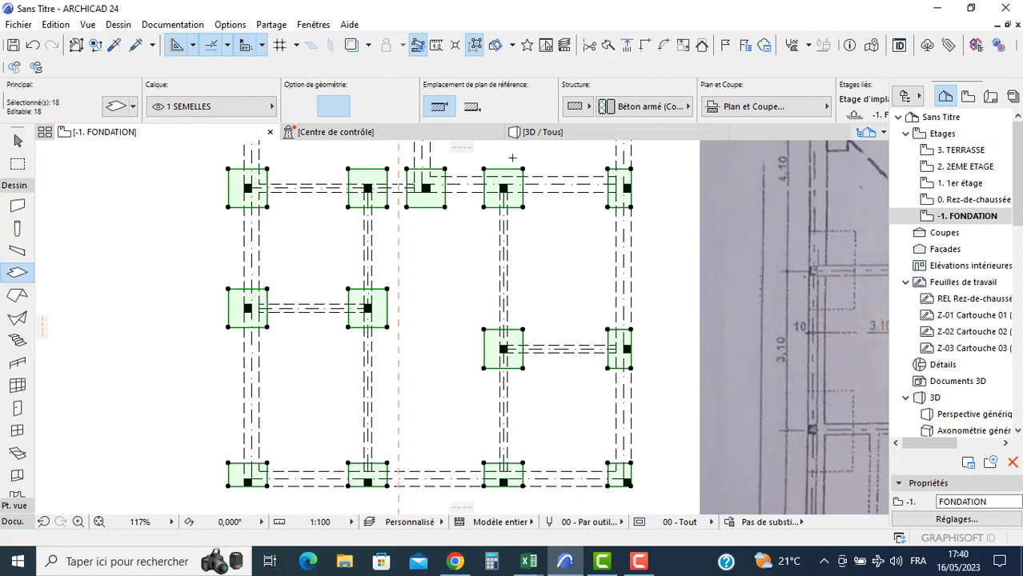
{"action": "left_click", "coordinate": [590, 45]}
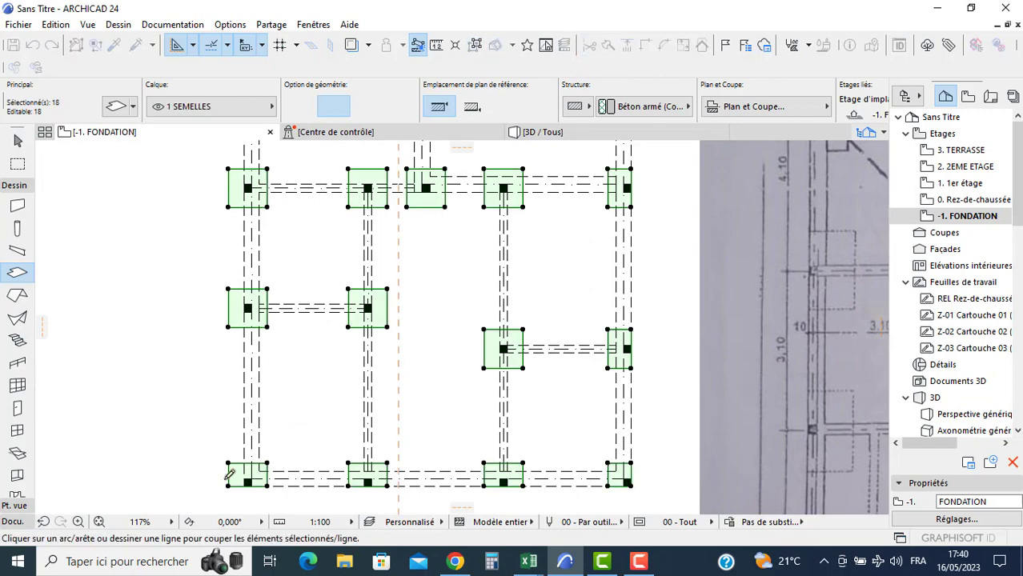
{"action": "scroll", "coordinate": [258, 493], "scroll_direction": "up", "scroll_amount": 5}
{"action": "scroll", "coordinate": [258, 497], "scroll_direction": "up", "scroll_amount": 1}
{"action": "left_click", "coordinate": [260, 486]}
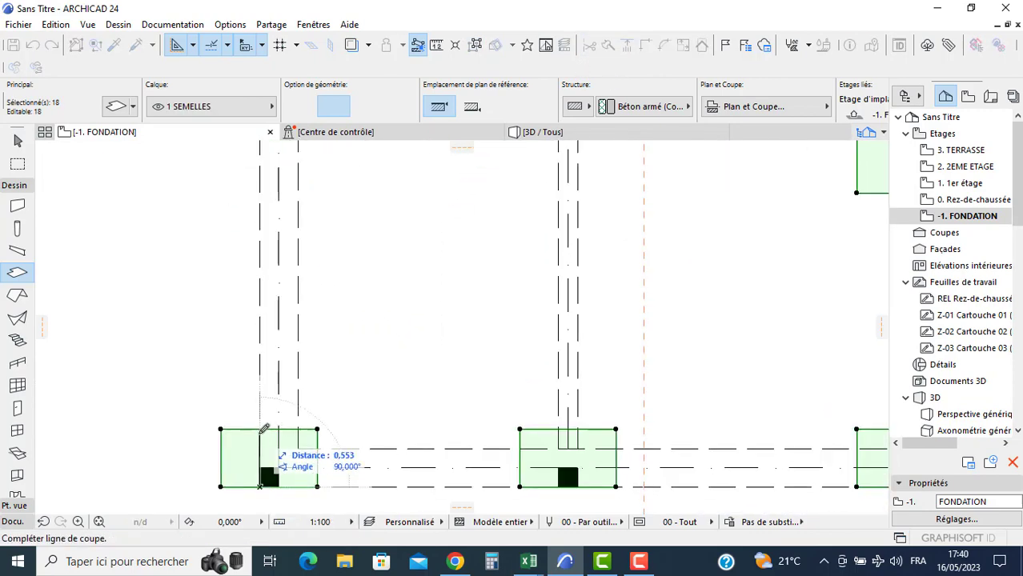
{"action": "left_click", "coordinate": [259, 429]}
{"action": "left_click", "coordinate": [222, 418]}
{"action": "key", "text": "Delete"}
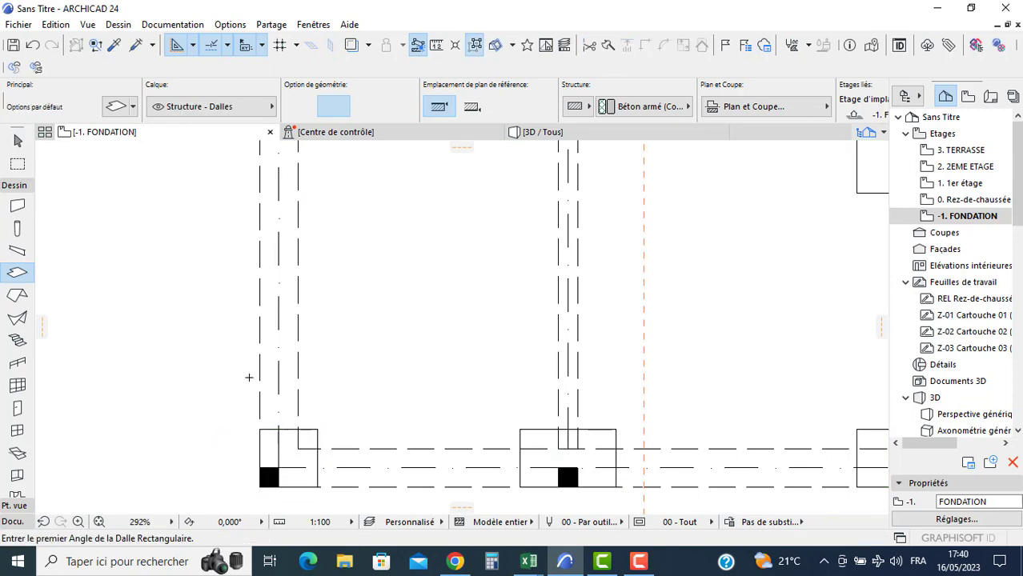
- Switch to the 3D view and show the layers 1 CHAINAGES, 1 LONGRINES, 1 POTEAUX and 1 SEMELLES to inspect the foundation
{"action": "left_click", "coordinate": [540, 132]}
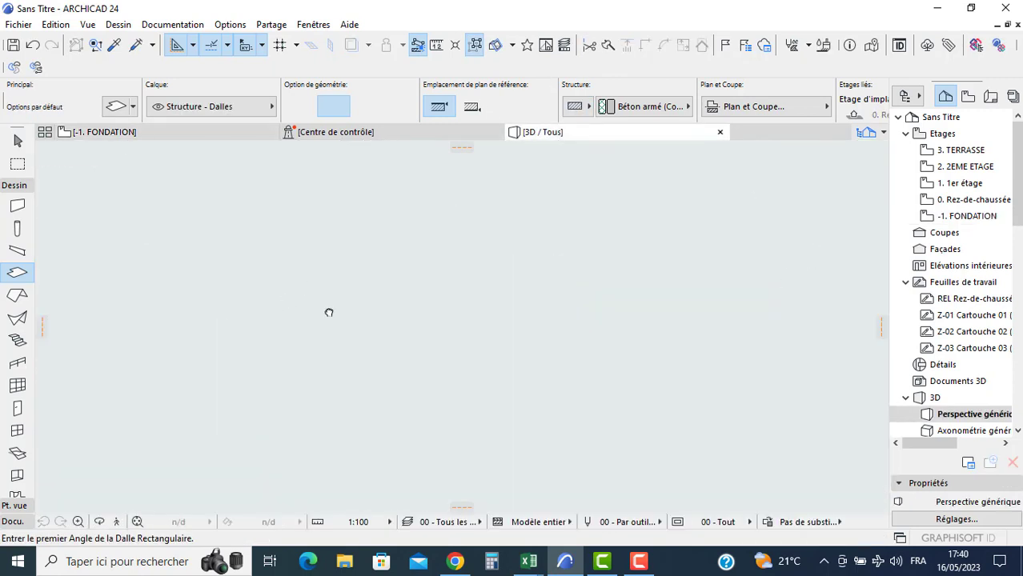
{"action": "key", "text": "Escape"}
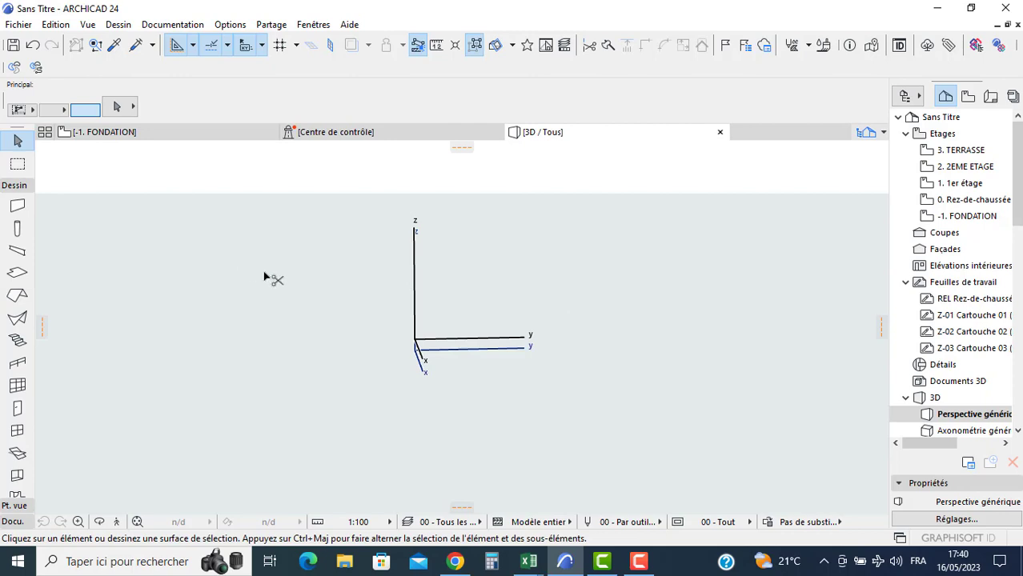
{"action": "key", "text": "ctrl+l"}
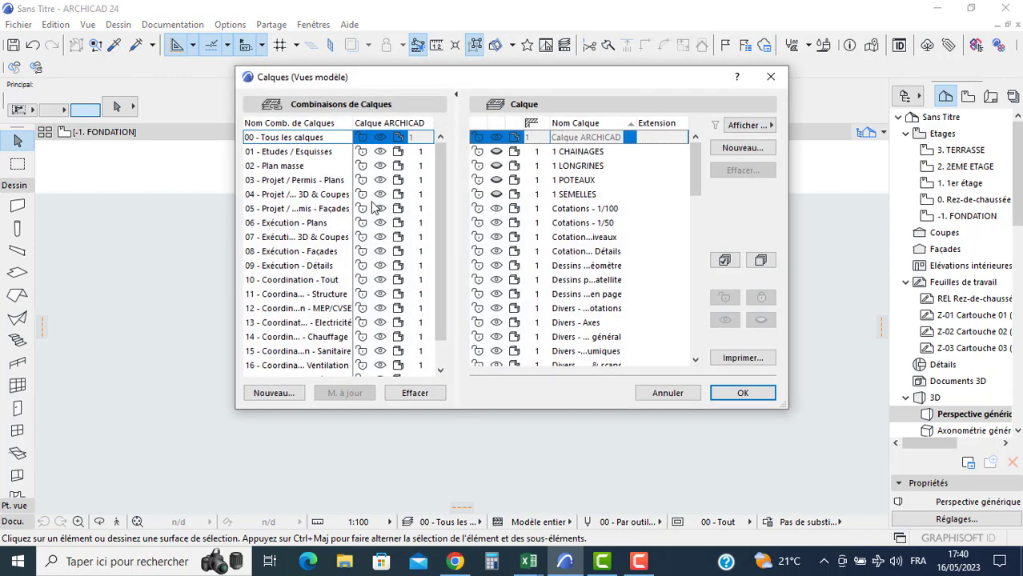
{"action": "left_click", "coordinate": [496, 152]}
{"action": "left_click", "coordinate": [496, 166]}
{"action": "left_click", "coordinate": [496, 180]}
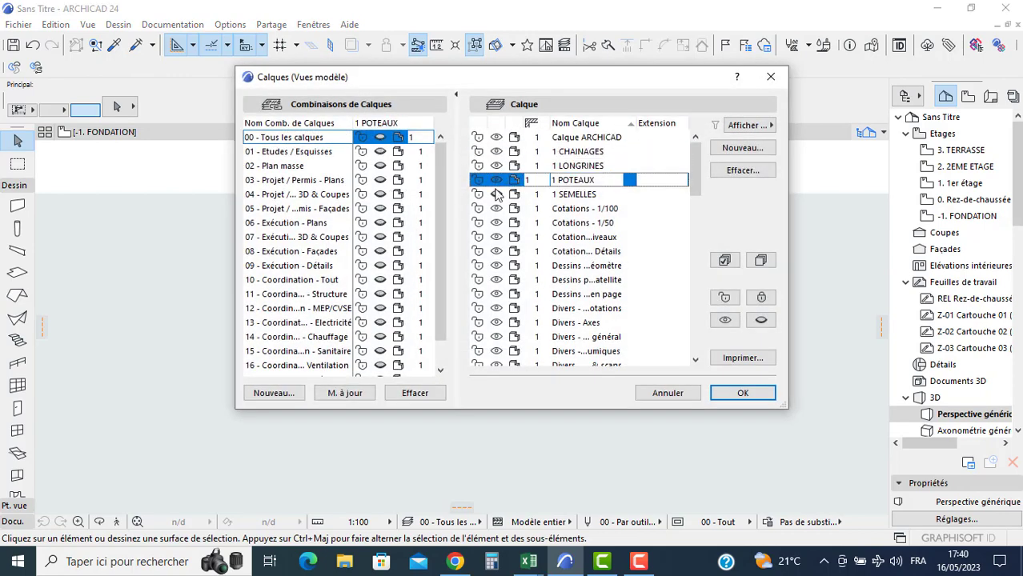
{"action": "left_click", "coordinate": [496, 194]}
{"action": "left_click", "coordinate": [743, 392]}
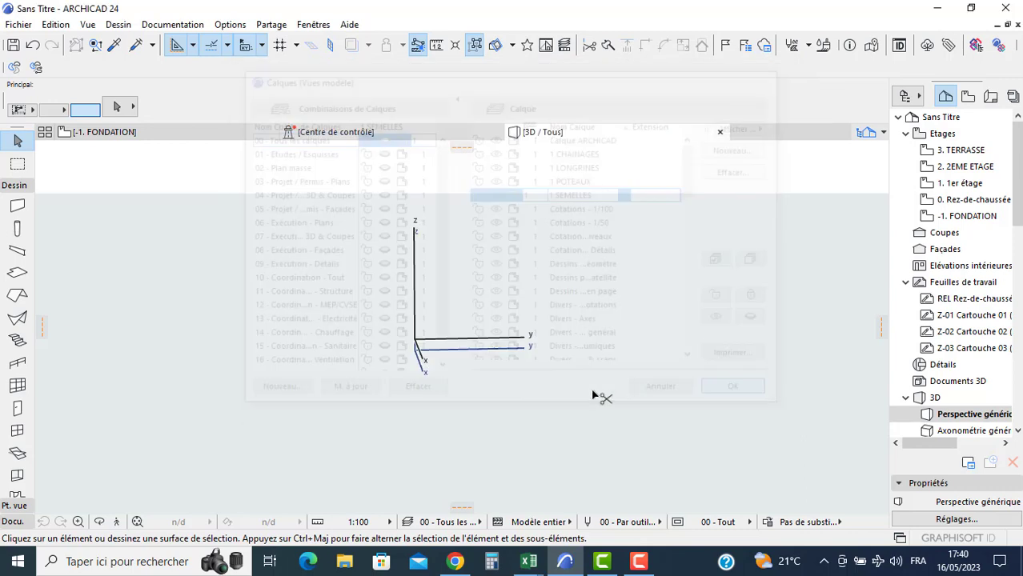
{"action": "middle_click_drag", "start_coordinate": [397, 296], "coordinate": [402, 358], "text": "shift"}
{"action": "scroll", "coordinate": [497, 336], "scroll_direction": "up", "scroll_amount": 3}
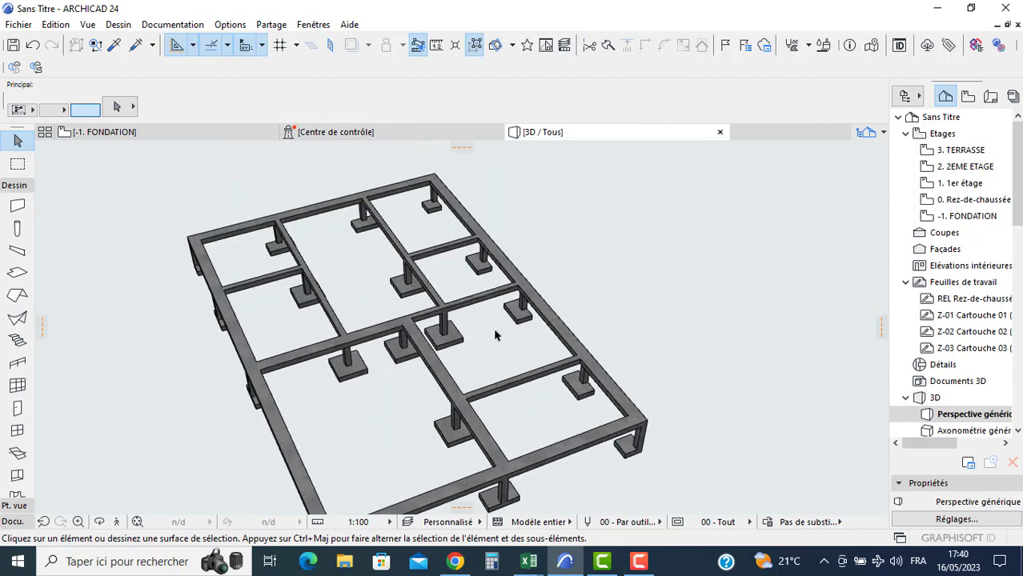
- Return to the FONDATION plan and make the layers 1 CHAINAGES, 1 LONGRINES, 1 POTEAUX and 1 SEMELLES visible there
{"action": "left_click", "coordinate": [93, 134]}
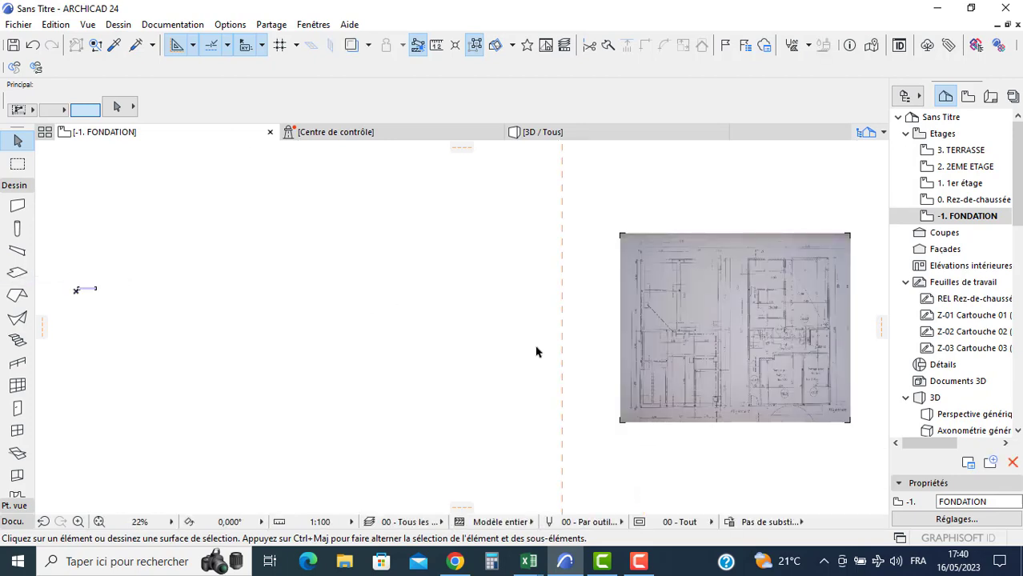
{"action": "key", "text": "ctrl+l"}
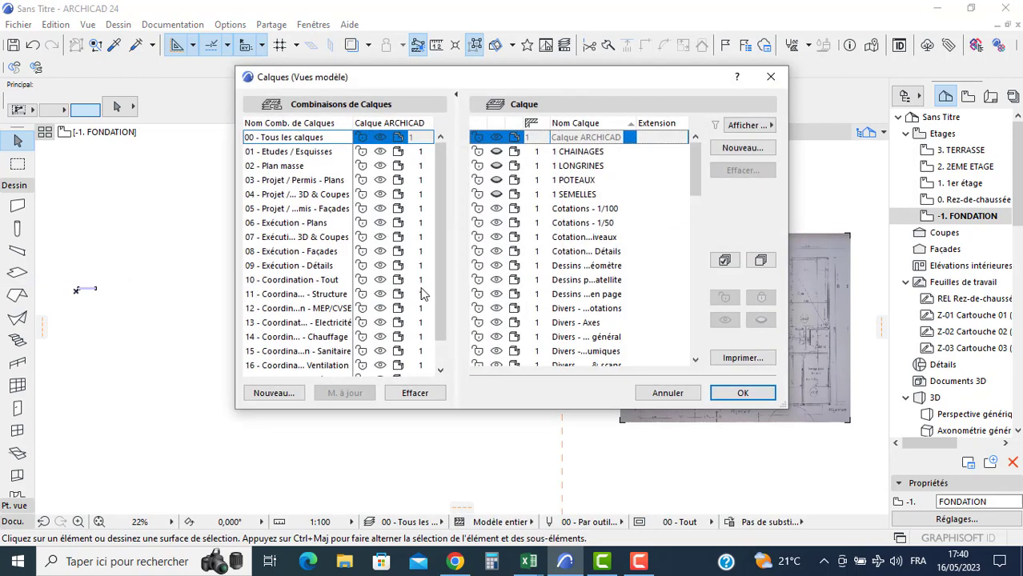
{"action": "left_click", "coordinate": [496, 152]}
{"action": "left_click", "coordinate": [497, 166]}
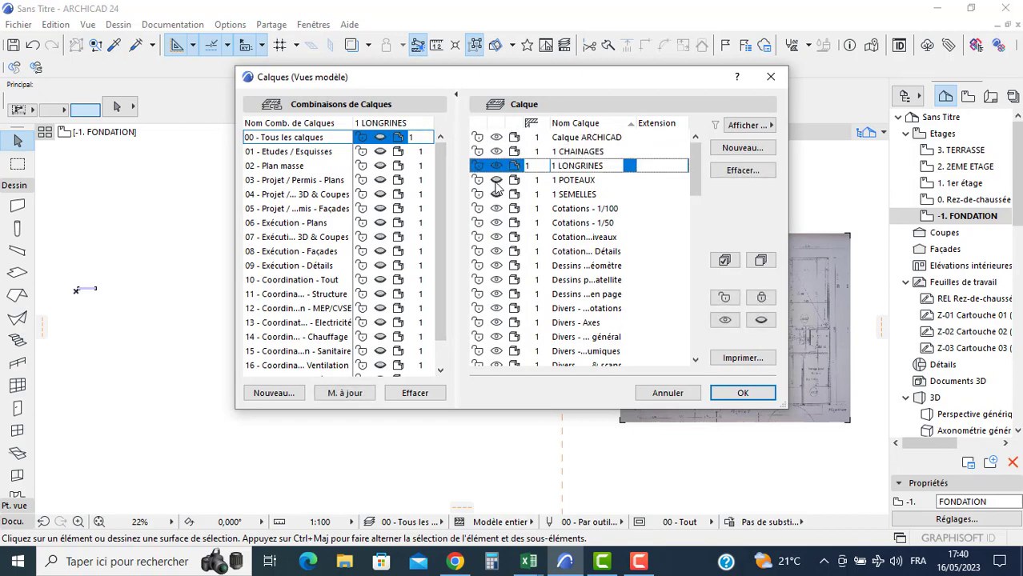
{"action": "left_click", "coordinate": [496, 181]}
{"action": "left_click", "coordinate": [497, 195]}
{"action": "left_click", "coordinate": [743, 393]}
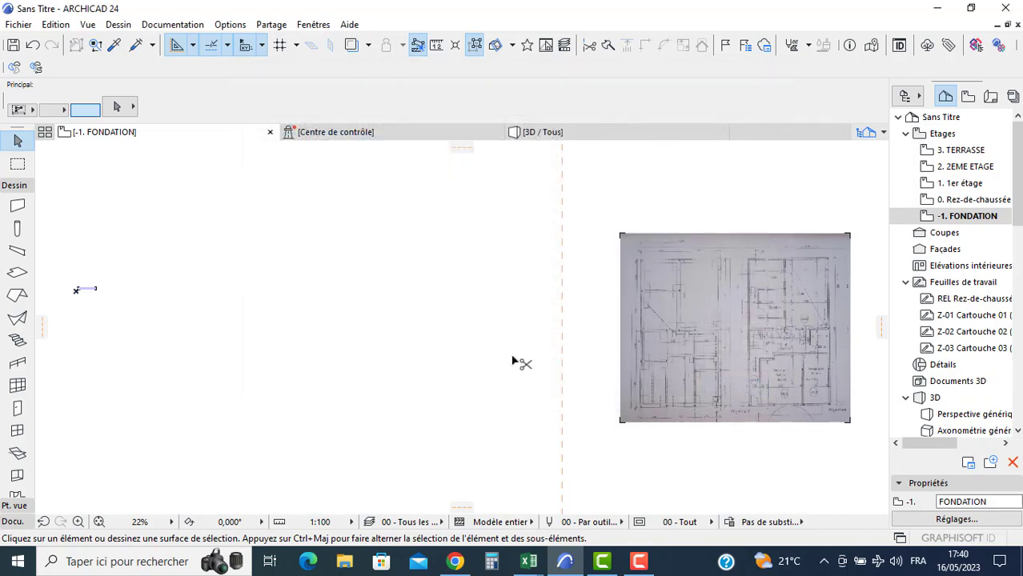
{"action": "scroll", "coordinate": [602, 321], "scroll_direction": "up", "scroll_amount": 1}
{"action": "scroll", "coordinate": [602, 322], "scroll_direction": "up", "scroll_amount": 6}
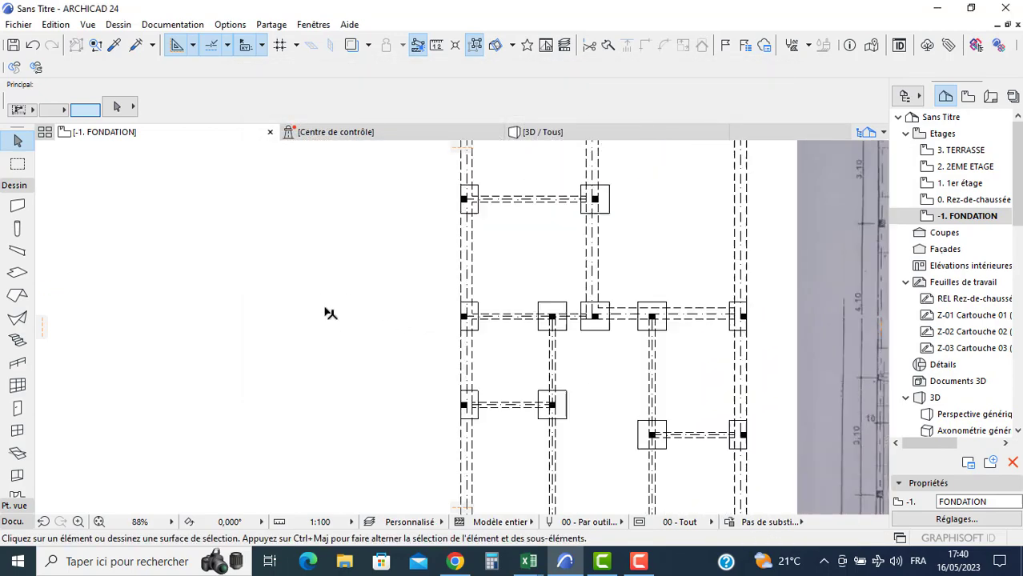
- Create a new model layer named "1 DALLAGE"
{"action": "left_click", "coordinate": [19, 272]}
{"action": "key", "text": "Escape"}
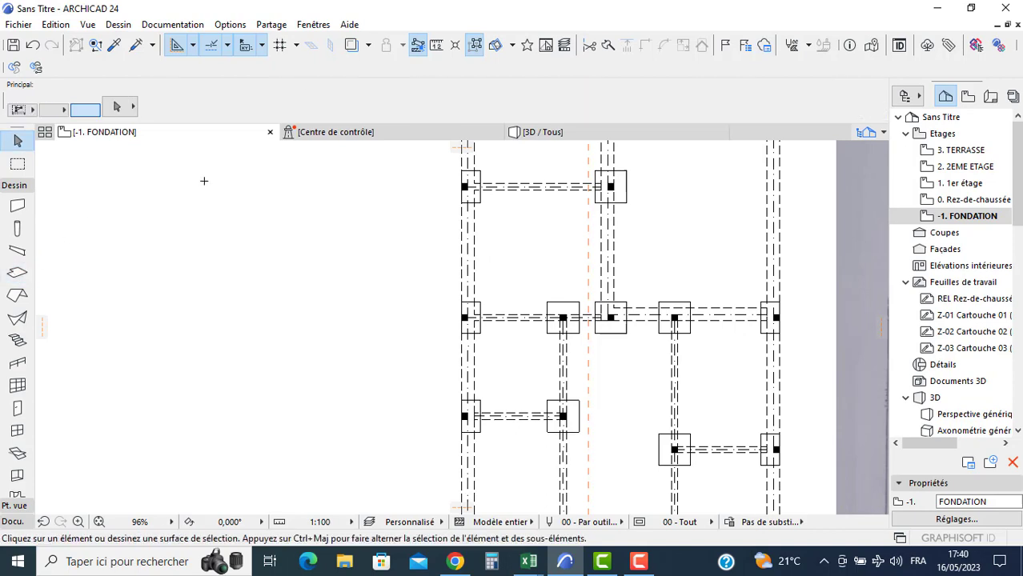
{"action": "key", "text": "ctrl+l"}
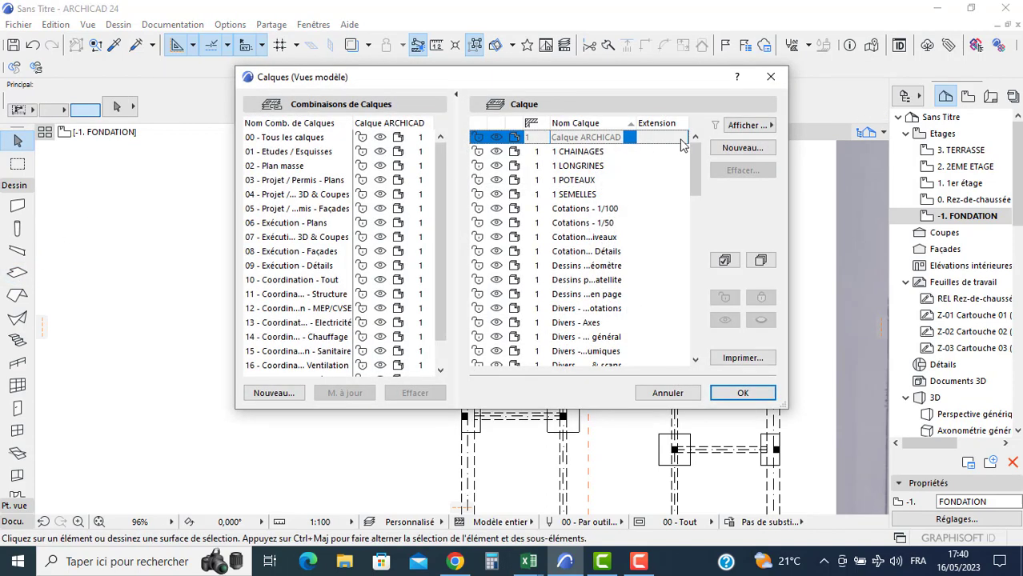
{"action": "left_click", "coordinate": [742, 147]}
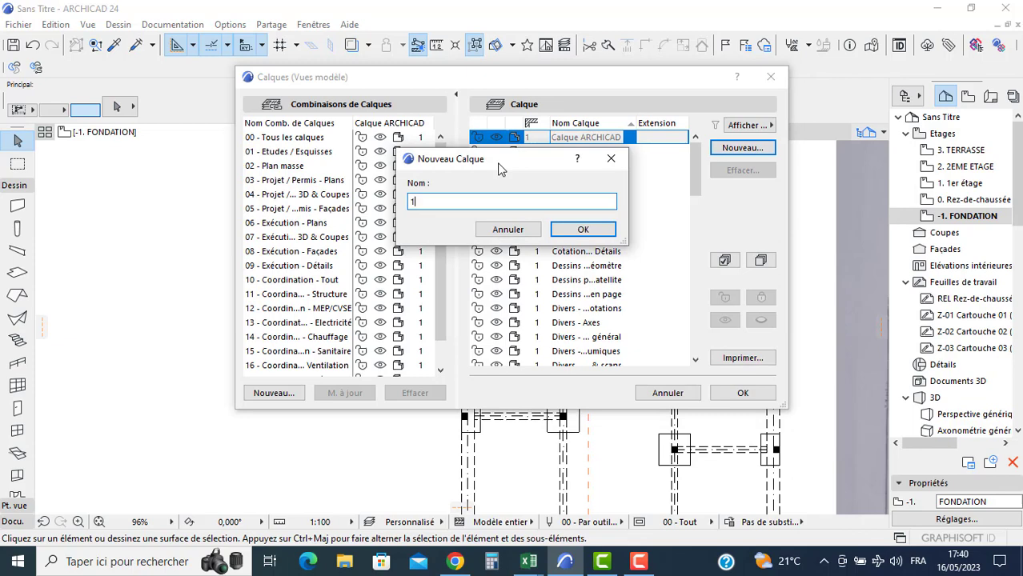
{"action": "type", "text": "1 DALLAGE"}
{"action": "left_click", "coordinate": [582, 229]}
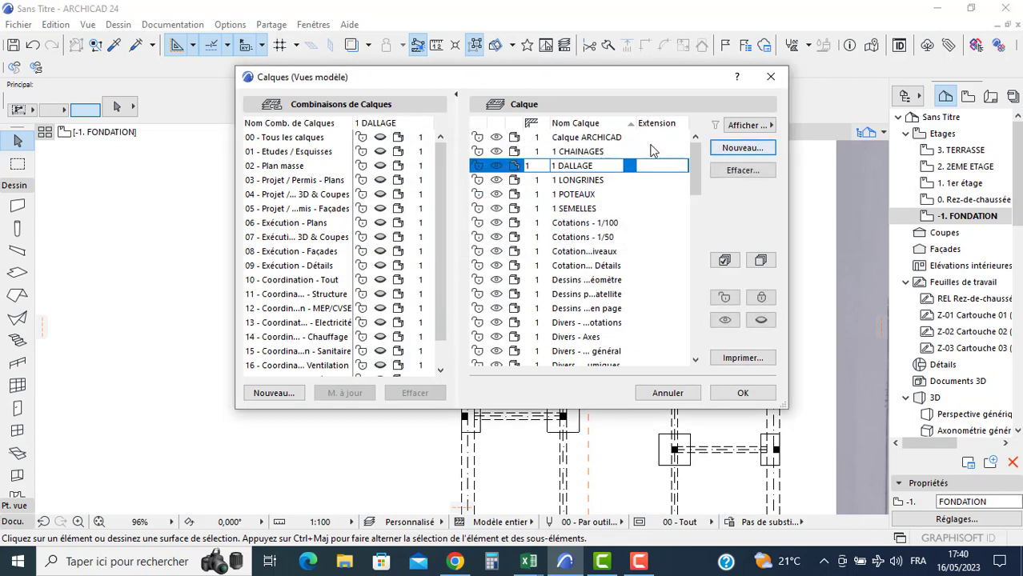
{"action": "left_click", "coordinate": [751, 393]}
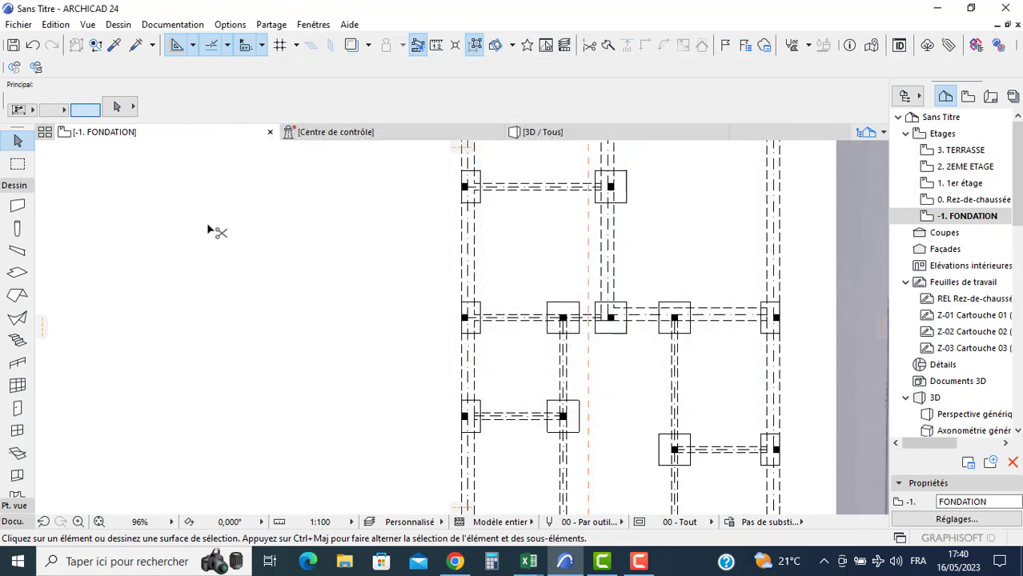
- Set the default slab thickness to 0.100 m and its elevation to project zero to 0.100 m
{"action": "left_click", "coordinate": [16, 274]}
{"action": "key", "text": "ctrl+t"}
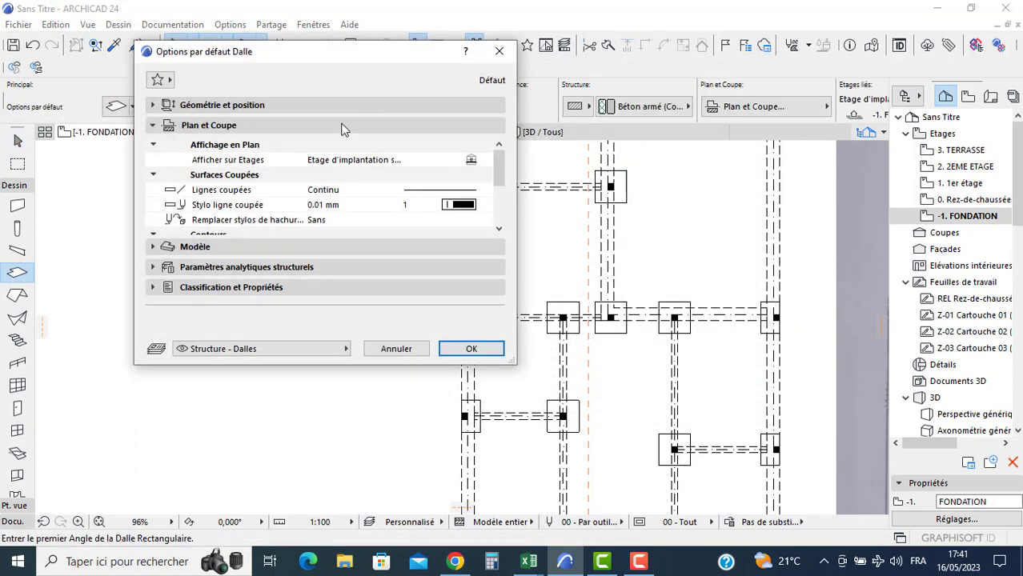
{"action": "left_click", "coordinate": [268, 105]}
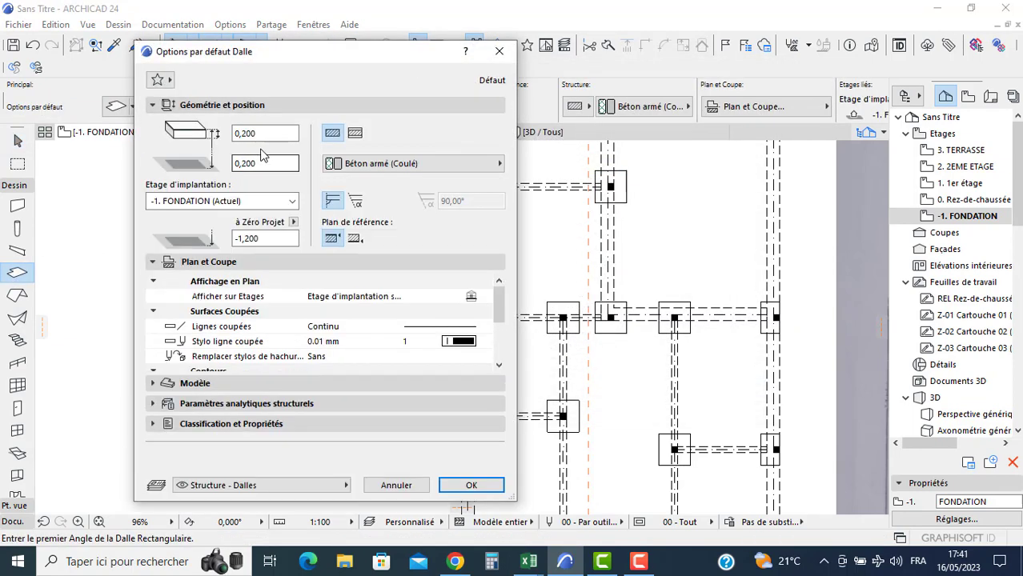
{"action": "left_click", "coordinate": [265, 131]}
{"action": "type", "text": "100"}
{"action": "key", "text": "Tab"}
{"action": "key", "text": "Tab"}
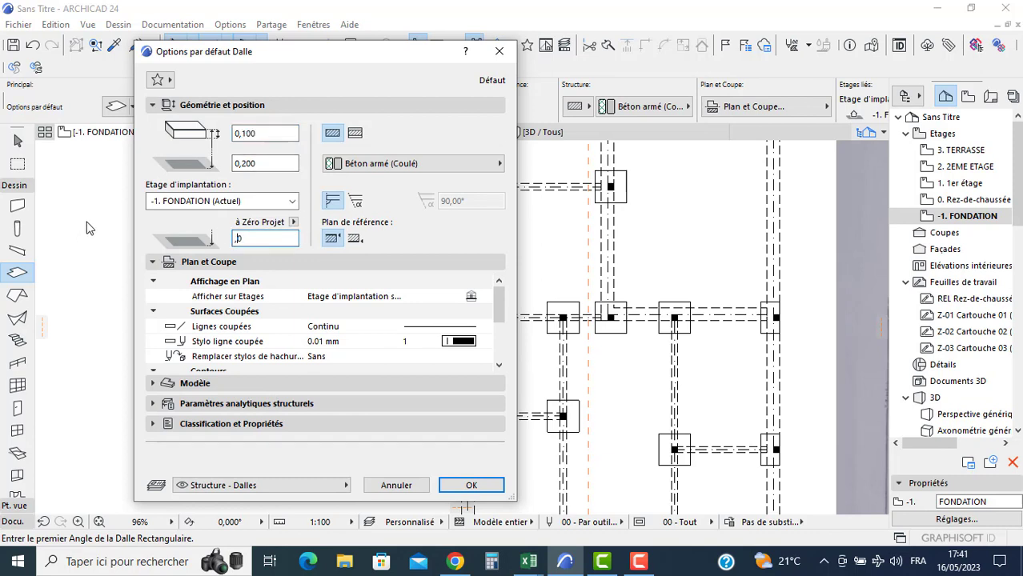
{"action": "type", "text": "0,100"}
{"action": "left_click", "coordinate": [471, 485]}
- Draw a rectangular slab about 10 m by 15 m over the full outline of the foundation beams and check it in 3D
{"action": "scroll", "coordinate": [345, 253], "scroll_direction": "down", "scroll_amount": 3}
{"action": "scroll", "coordinate": [404, 394], "scroll_direction": "up", "scroll_amount": 4}
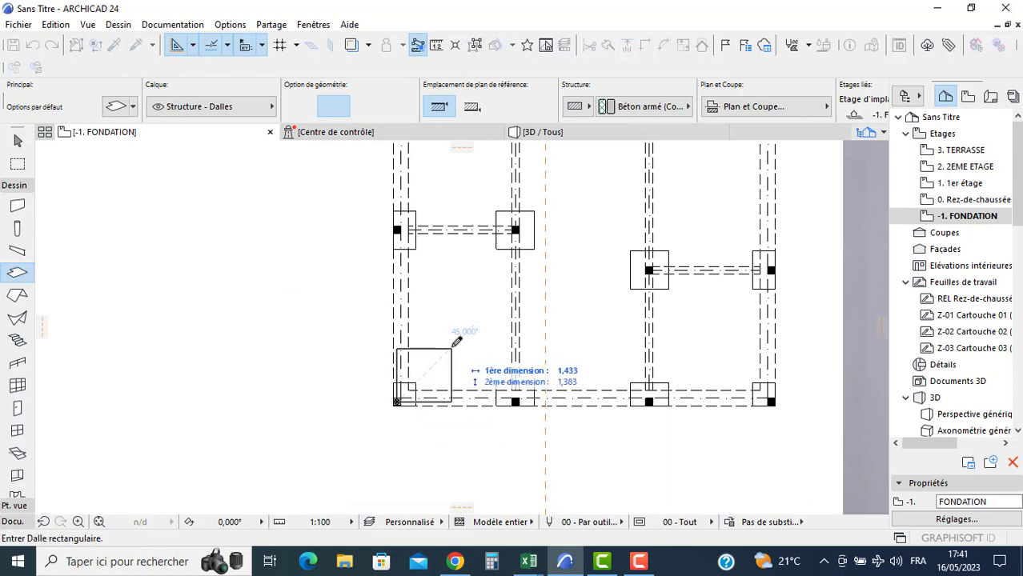
{"action": "scroll", "coordinate": [385, 405], "scroll_direction": "up", "scroll_amount": 2}
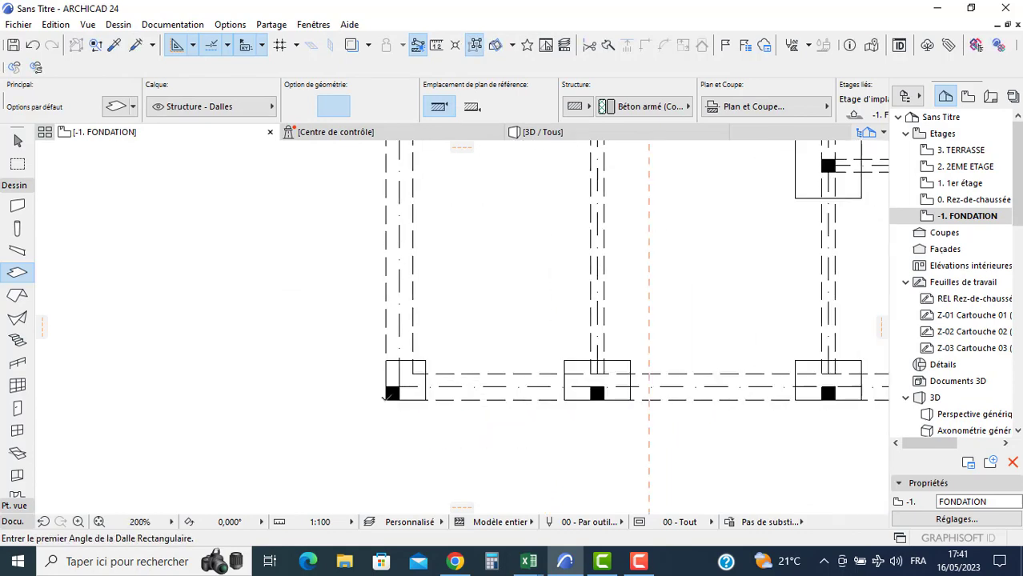
{"action": "left_click", "coordinate": [385, 405]}
{"action": "scroll", "coordinate": [407, 326], "scroll_direction": "down", "scroll_amount": 4}
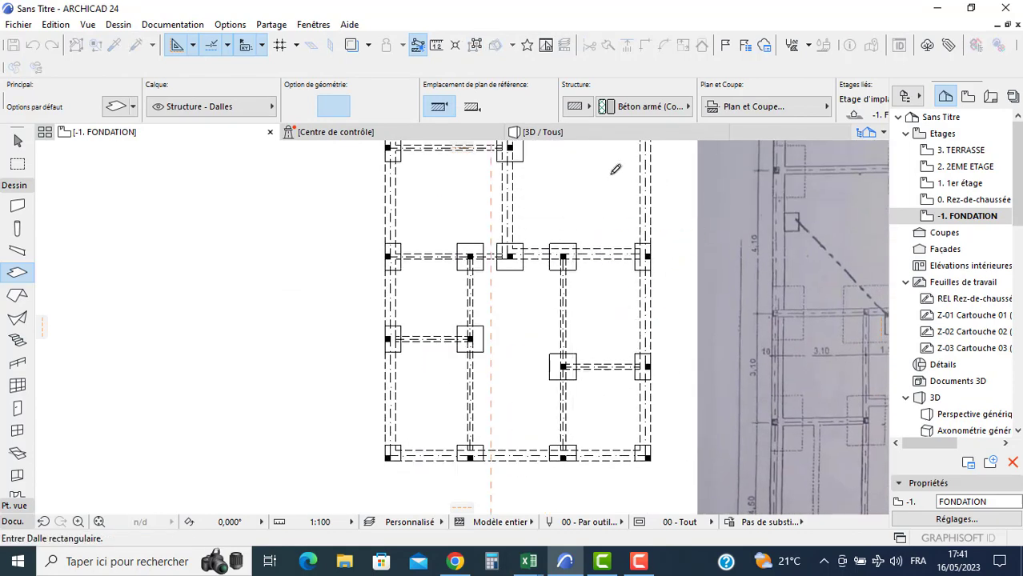
{"action": "middle_click_drag", "start_coordinate": [611, 175], "coordinate": [580, 328]}
{"action": "scroll", "coordinate": [610, 266], "scroll_direction": "up", "scroll_amount": 1}
{"action": "scroll", "coordinate": [606, 272], "scroll_direction": "up", "scroll_amount": 1}
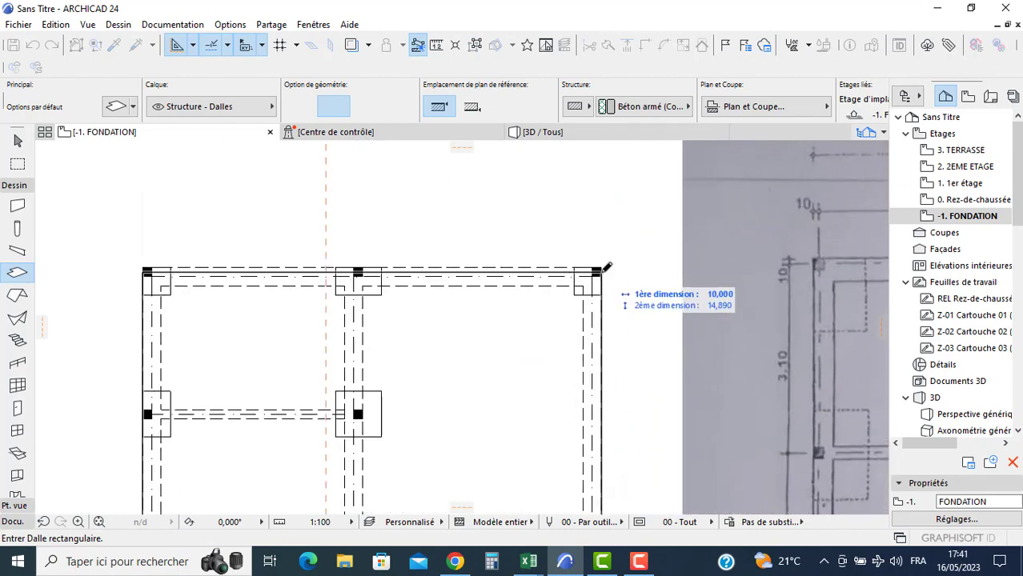
{"action": "left_click", "coordinate": [602, 270]}
{"action": "mouse_move", "coordinate": [309, 142]}
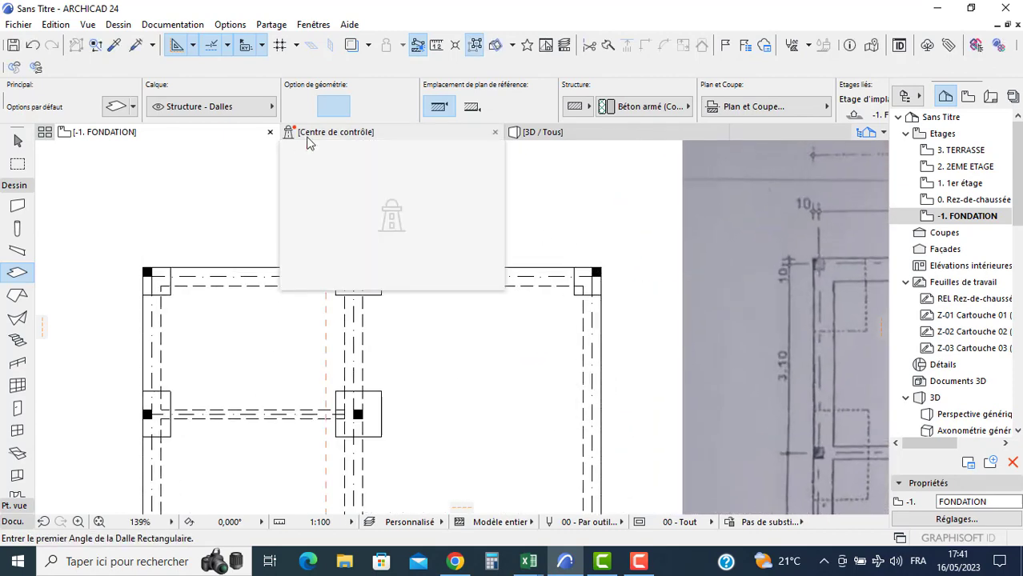
{"action": "left_click", "coordinate": [534, 134]}
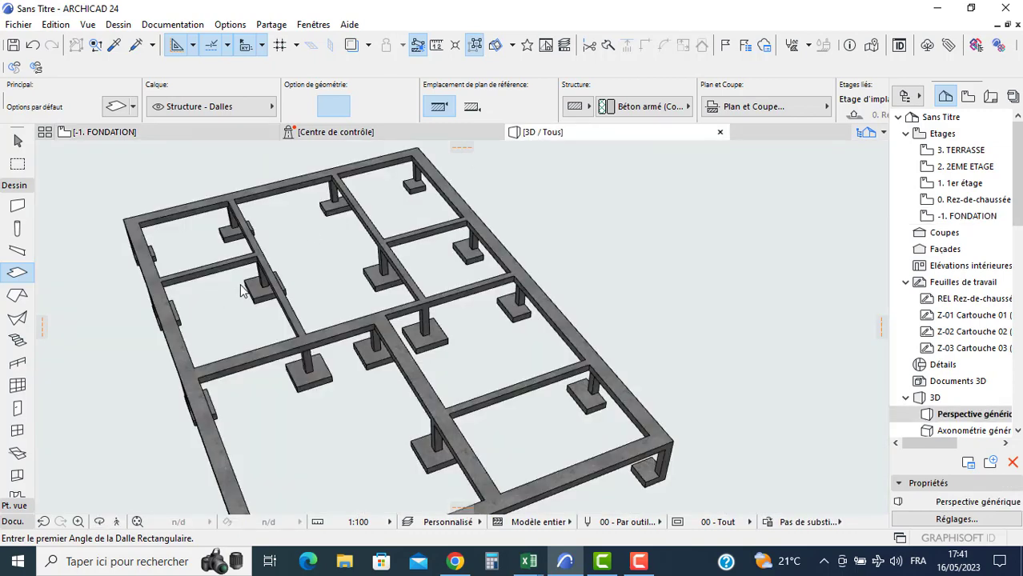
{"action": "scroll", "coordinate": [297, 284], "scroll_direction": "down", "scroll_amount": 2}
{"action": "middle_click_drag", "start_coordinate": [183, 399], "coordinate": [229, 335], "text": "shift"}
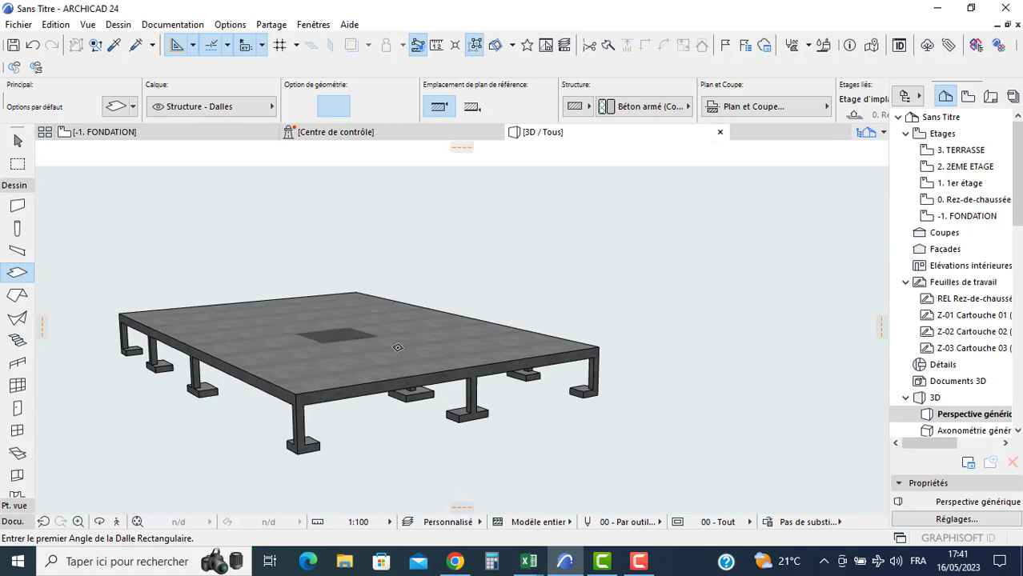
- Copy all columns of the FONDATION storey and paste them at their original location on the Rez-de-chaussée storey
{"action": "left_click", "coordinate": [112, 133]}
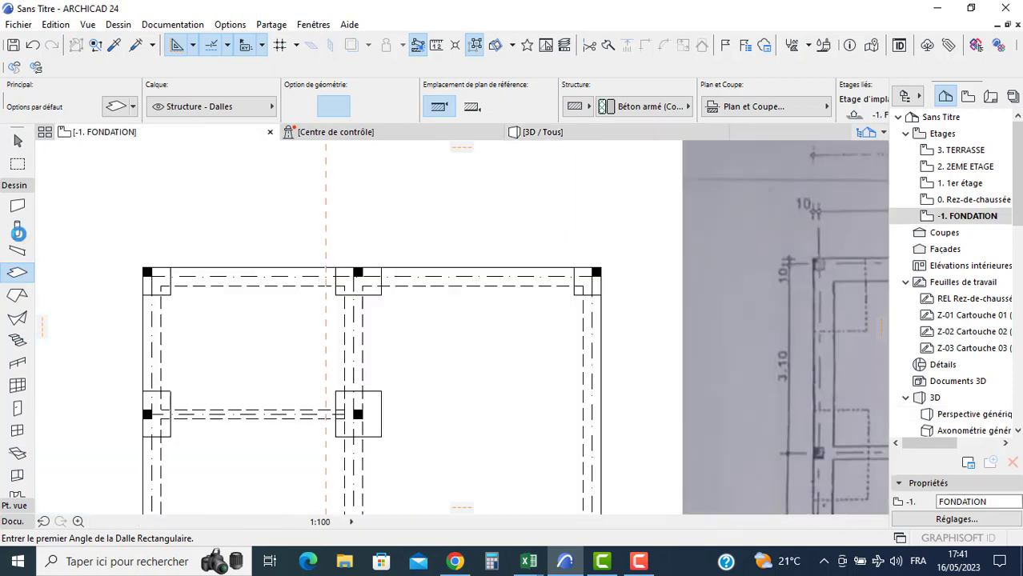
{"action": "left_click", "coordinate": [17, 228]}
{"action": "key", "text": "ctrl+a"}
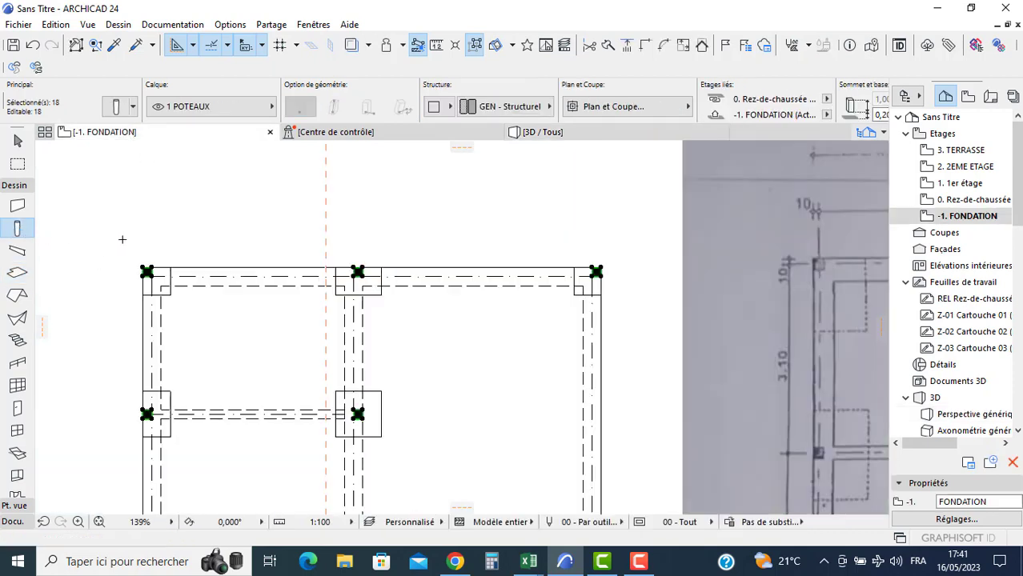
{"action": "double_click", "coordinate": [964, 200]}
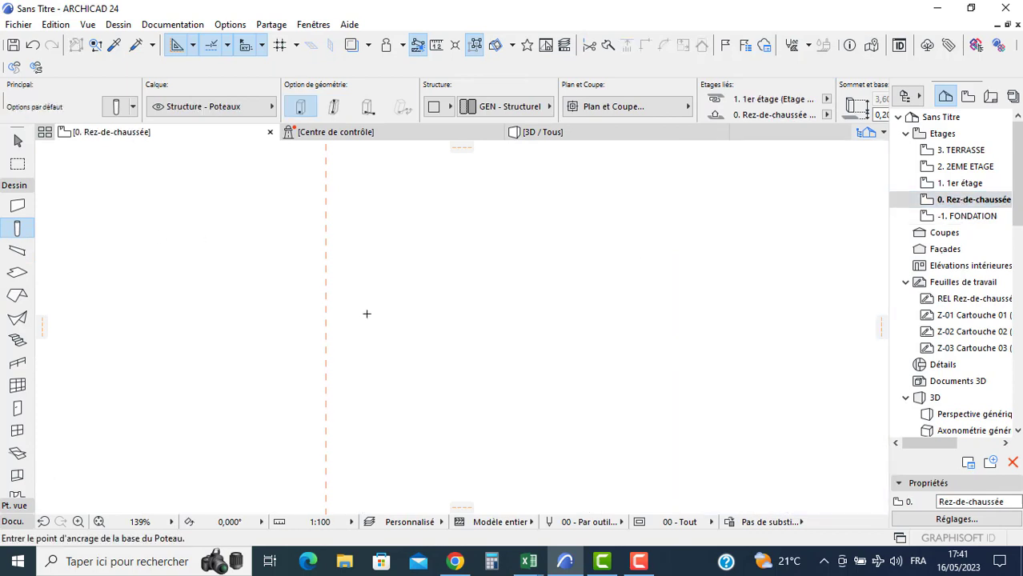
{"action": "key", "text": "ctrl+v"}
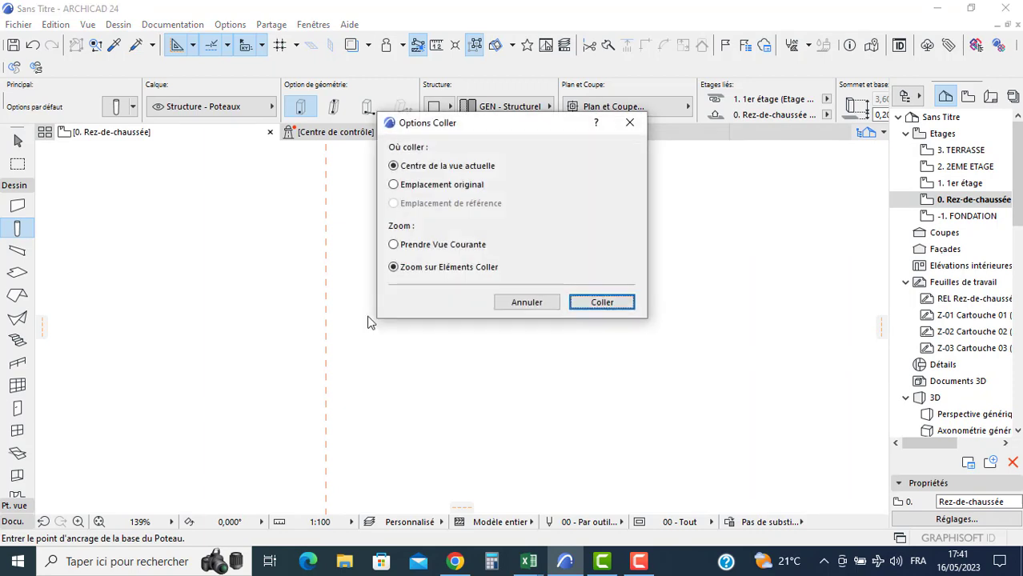
{"action": "left_click", "coordinate": [432, 185]}
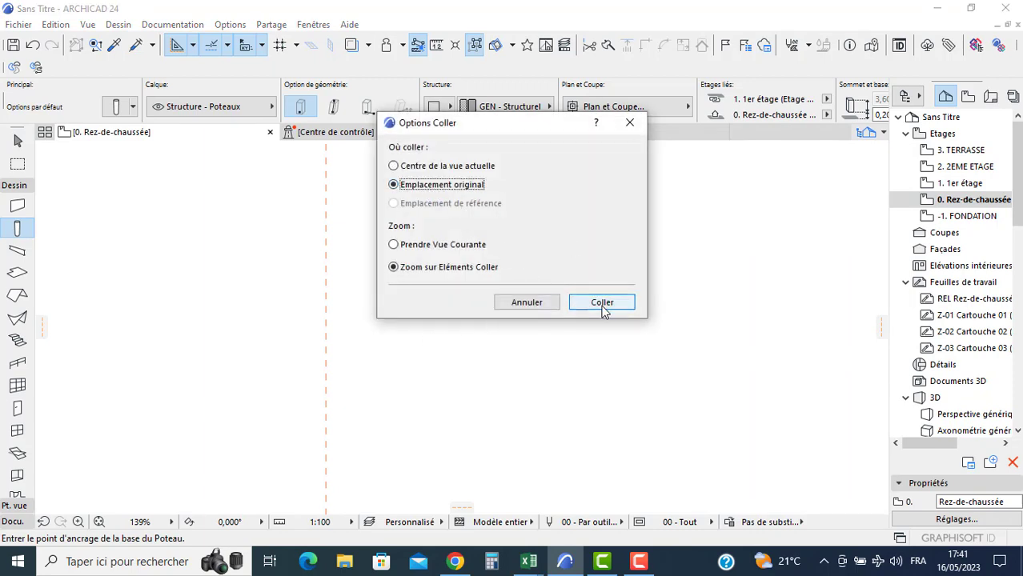
{"action": "left_click", "coordinate": [602, 303]}
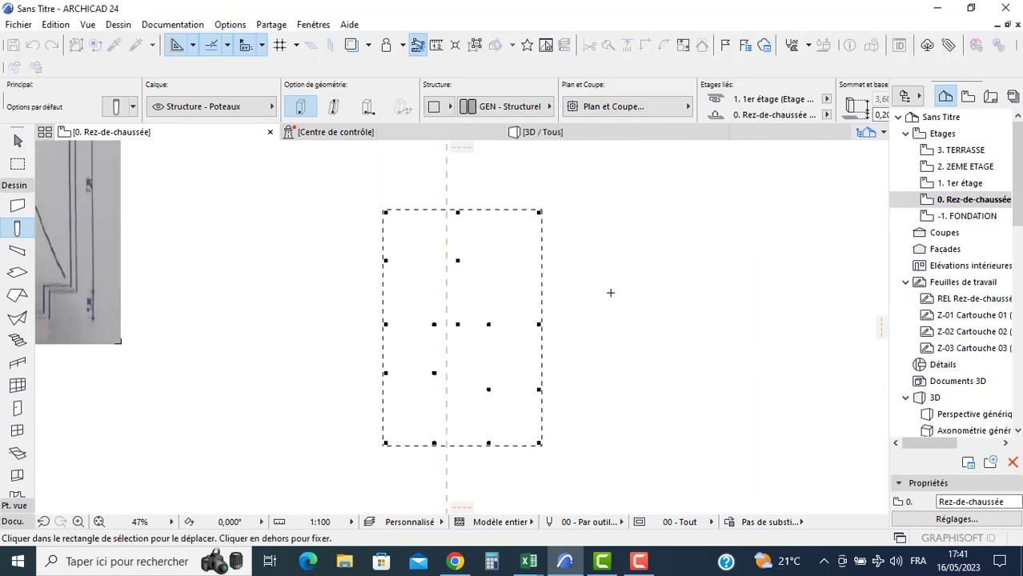
{"action": "left_click", "coordinate": [608, 283]}
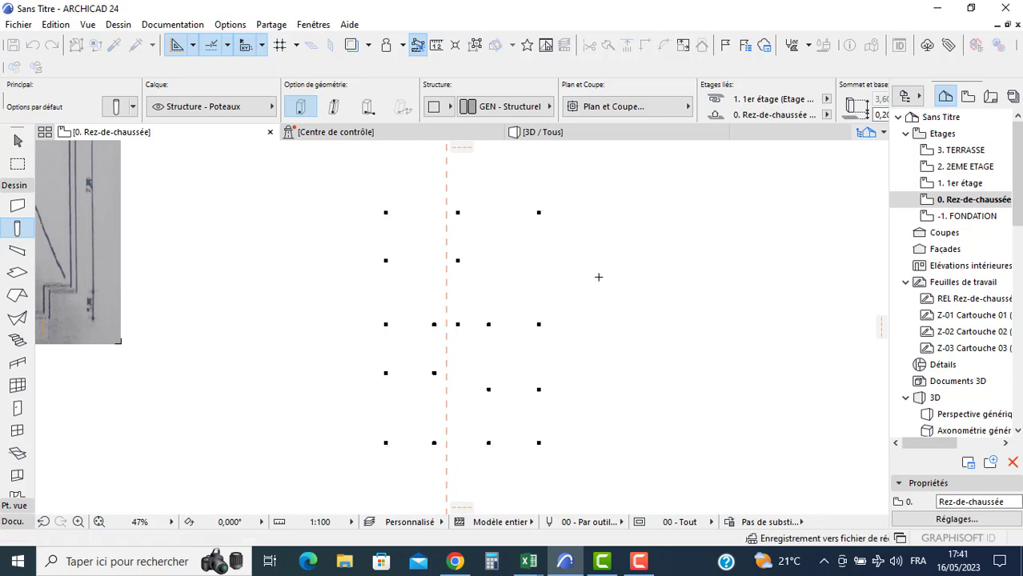
- Set the base elevation of all pasted ground-floor columns to 0.1 m relative to project zero and check them in 3D
{"action": "key", "text": "Escape"}
{"action": "left_click_drag", "start_coordinate": [575, 201], "coordinate": [357, 485]}
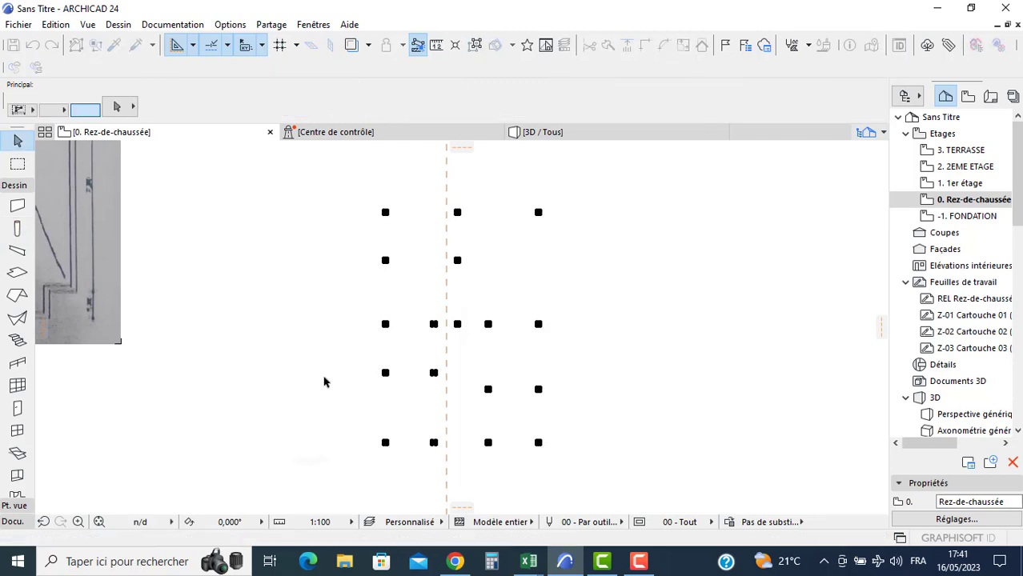
{"action": "left_click", "coordinate": [116, 106]}
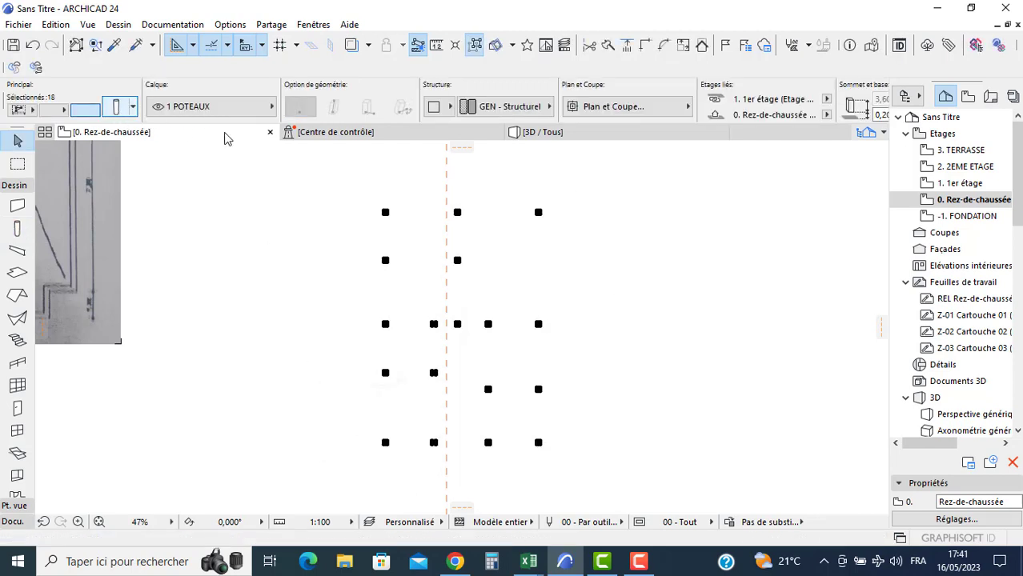
{"action": "left_click", "coordinate": [283, 71]}
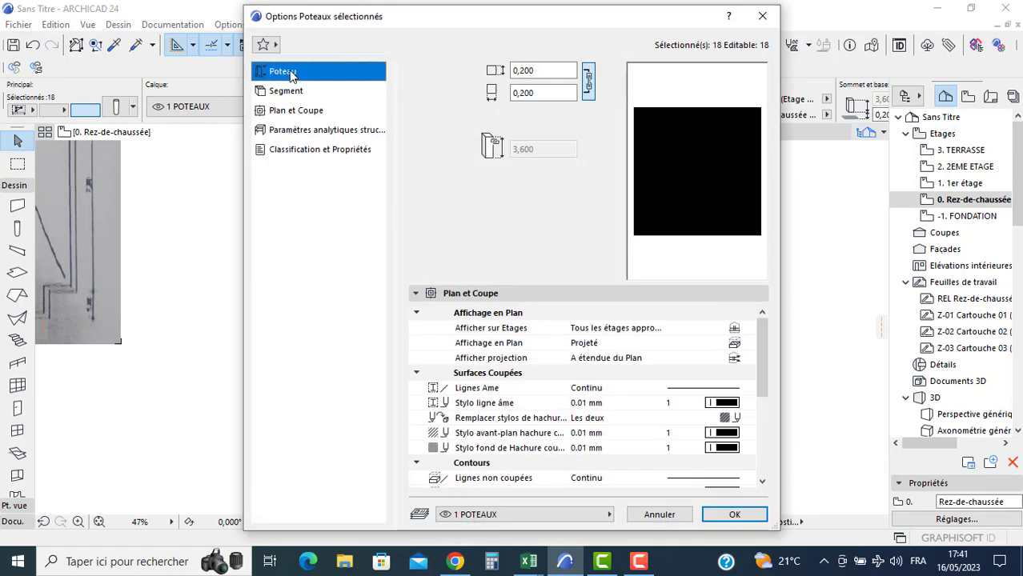
{"action": "left_click", "coordinate": [553, 379]}
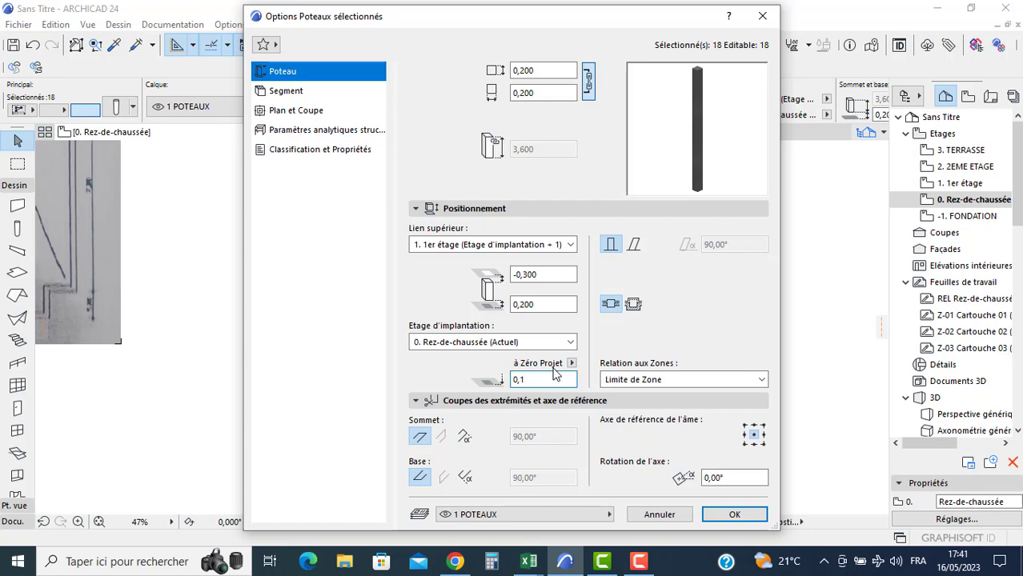
{"action": "key", "text": "Return"}
{"action": "left_click", "coordinate": [617, 334]}
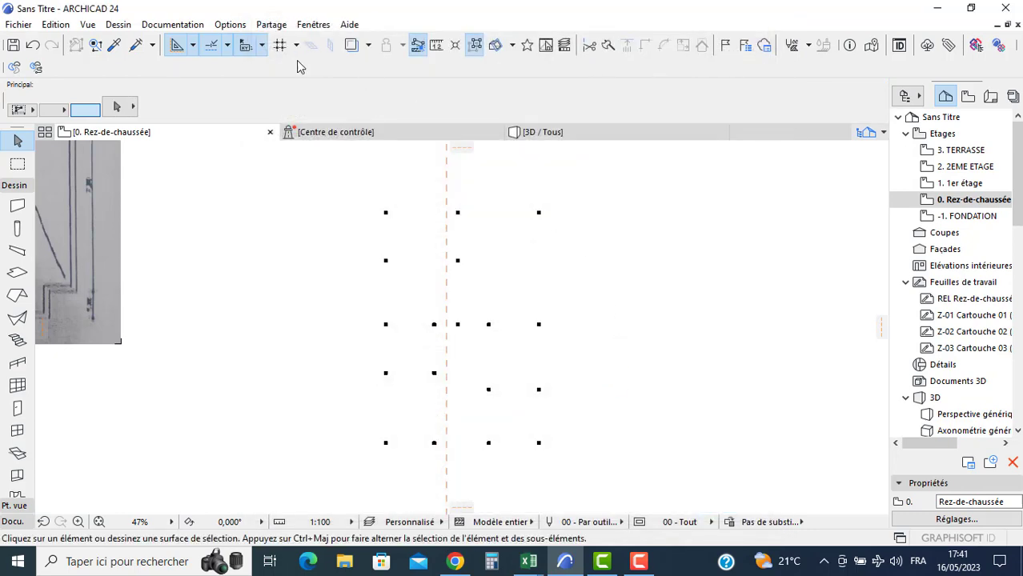
{"action": "left_click", "coordinate": [528, 132]}
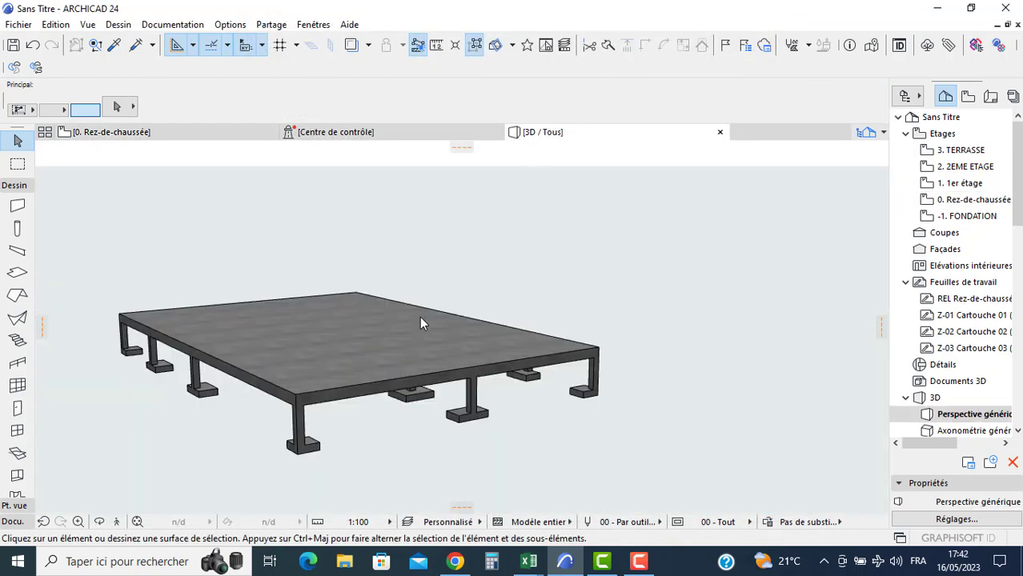
{"action": "middle_click_drag", "start_coordinate": [420, 316], "coordinate": [320, 384], "text": "shift"}
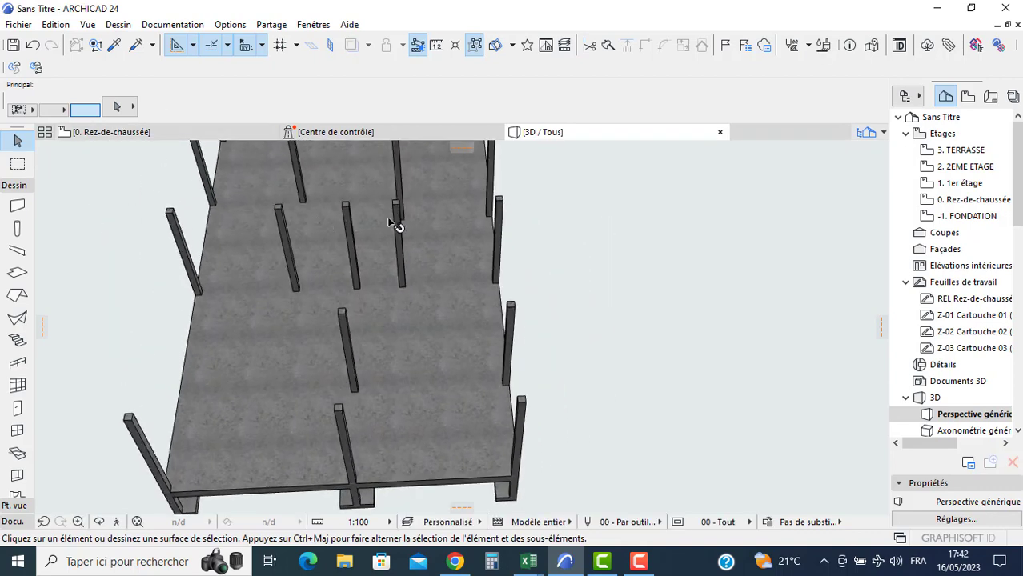
- On the FONDATION storey, subtract a rectangle about 5.6 m by 7.4 m from the slab's upper-right corner, down to the middle column row
{"action": "double_click", "coordinate": [964, 218]}
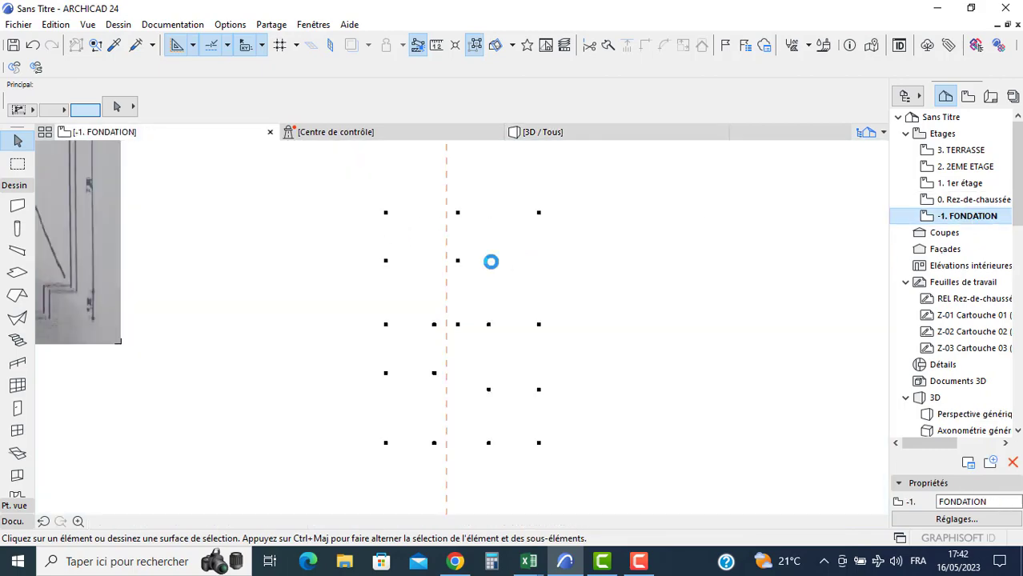
{"action": "left_click", "coordinate": [459, 221]}
{"action": "scroll", "coordinate": [460, 232], "scroll_direction": "up", "scroll_amount": 5}
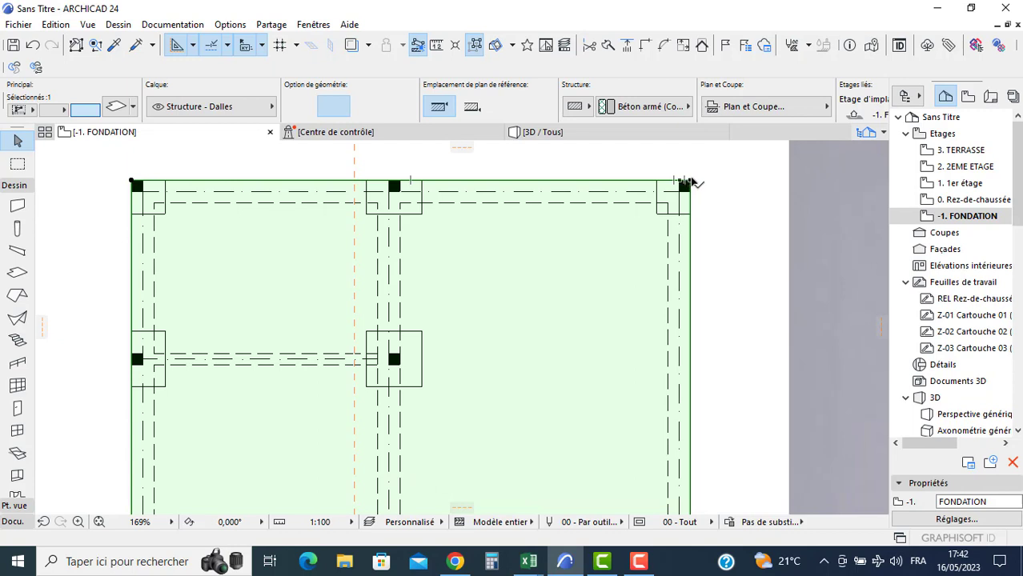
{"action": "left_click", "coordinate": [690, 180]}
{"action": "middle_click_drag", "start_coordinate": [600, 228], "coordinate": [533, 190]}
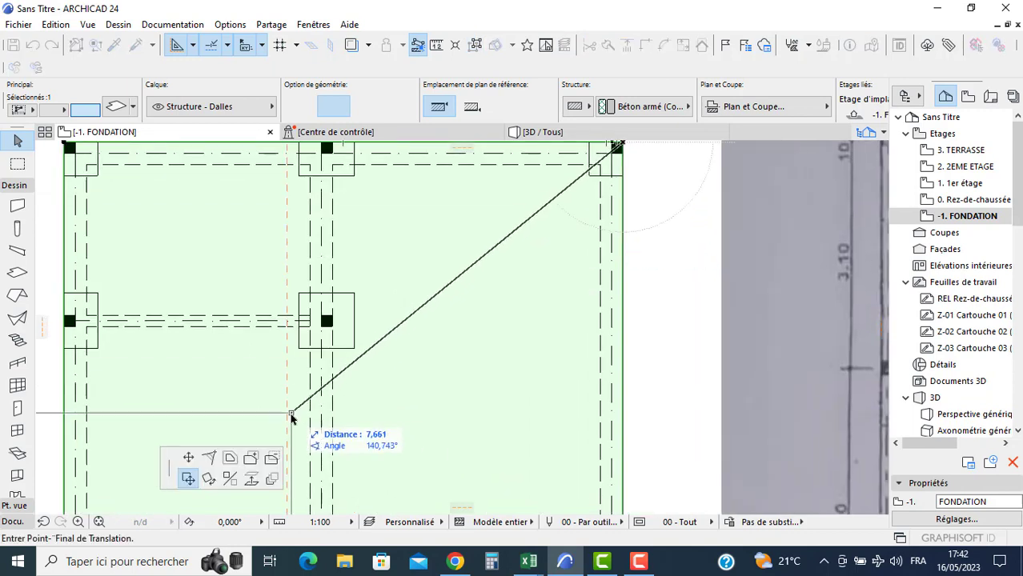
{"action": "left_click", "coordinate": [272, 460]}
{"action": "scroll", "coordinate": [552, 220], "scroll_direction": "down", "scroll_amount": 4}
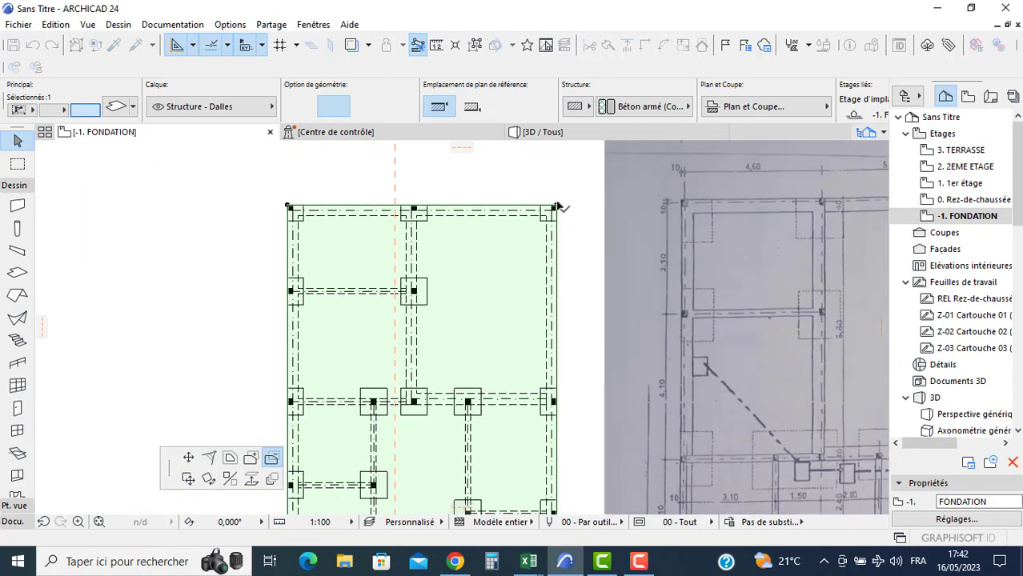
{"action": "left_click", "coordinate": [558, 206]}
{"action": "scroll", "coordinate": [411, 392], "scroll_direction": "up", "scroll_amount": 2}
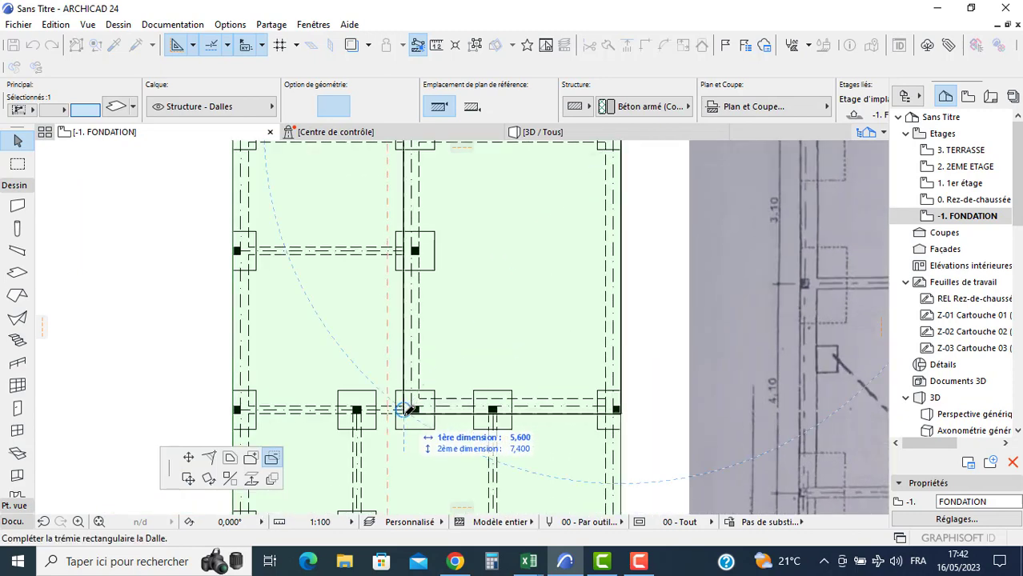
{"action": "left_click", "coordinate": [404, 411]}
{"action": "left_click", "coordinate": [555, 371]}
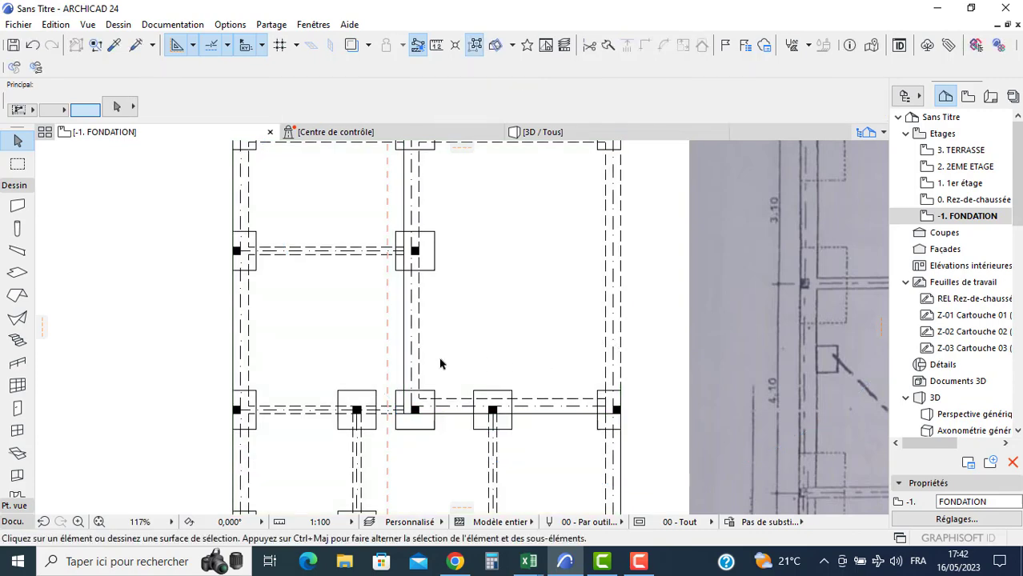
- Split the chainage beam along the building's right edge at the slab edge on the middle column row
{"action": "left_click", "coordinate": [606, 331]}
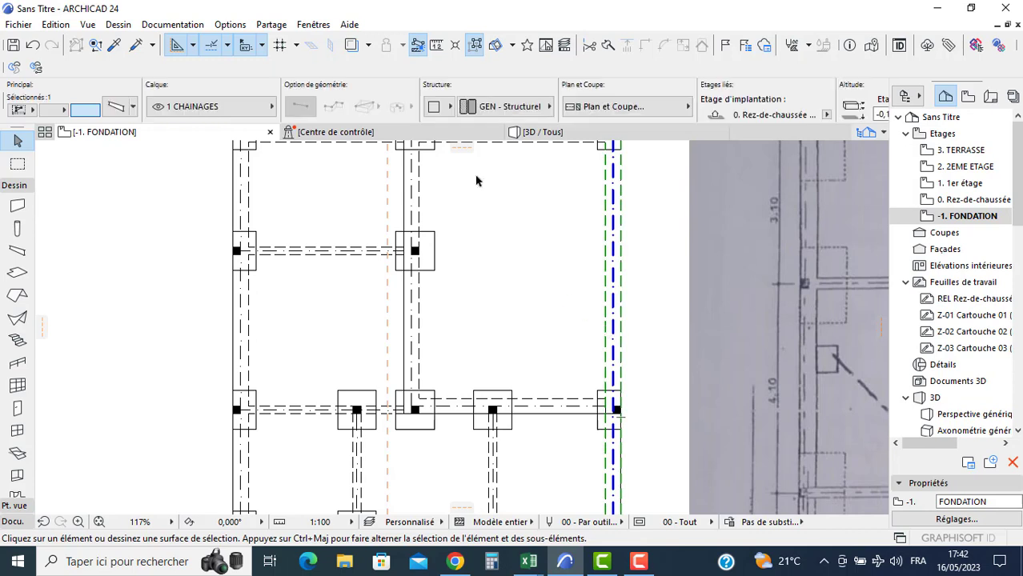
{"action": "left_click", "coordinate": [589, 44]}
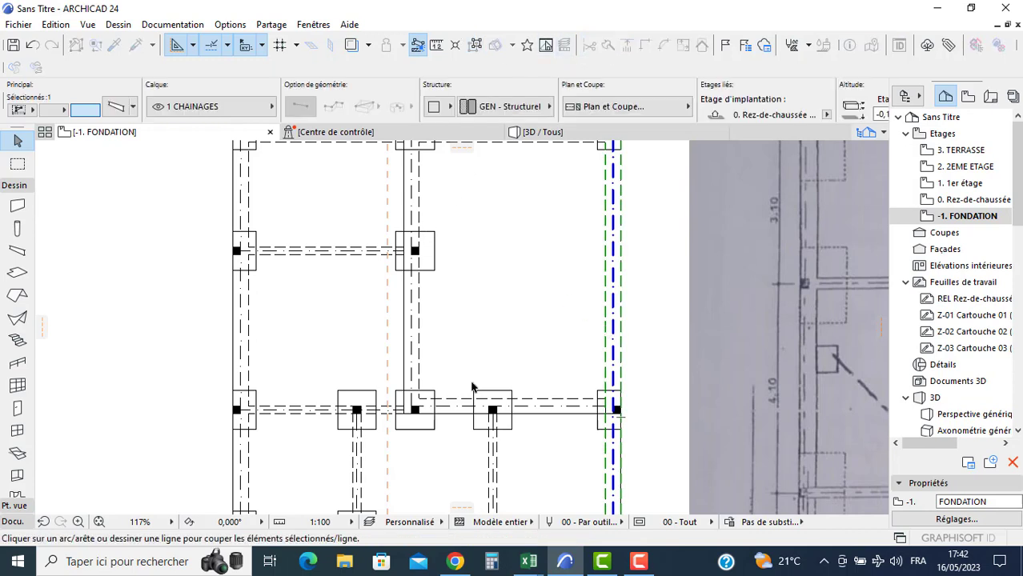
{"action": "left_click", "coordinate": [606, 415]}
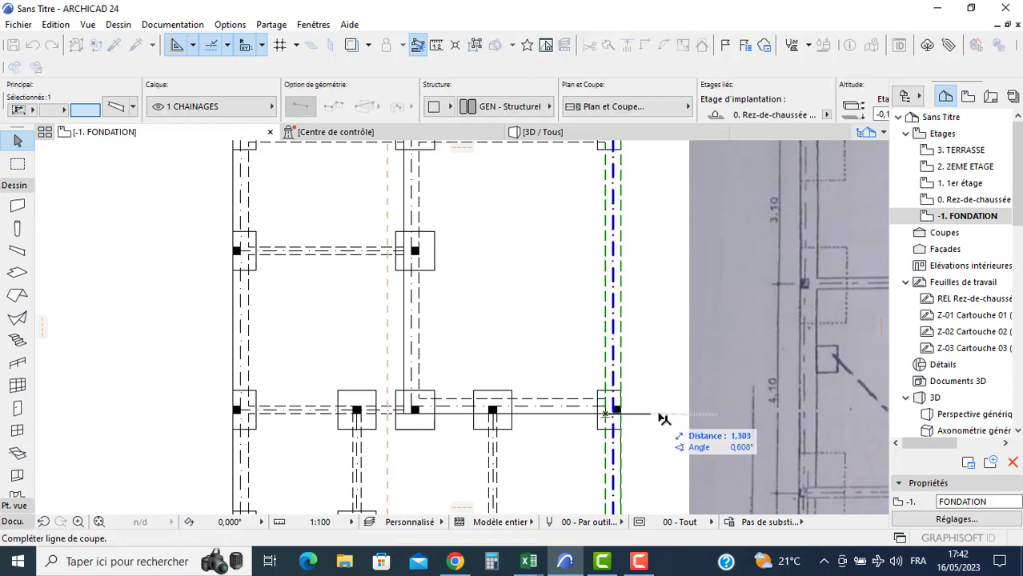
{"action": "left_click", "coordinate": [661, 415]}
{"action": "left_click", "coordinate": [483, 262]}
- Split the upper chainage beam at the middle column, separating the portion that spans the upper-right bay
{"action": "middle_click_drag", "start_coordinate": [464, 156], "coordinate": [458, 236]}
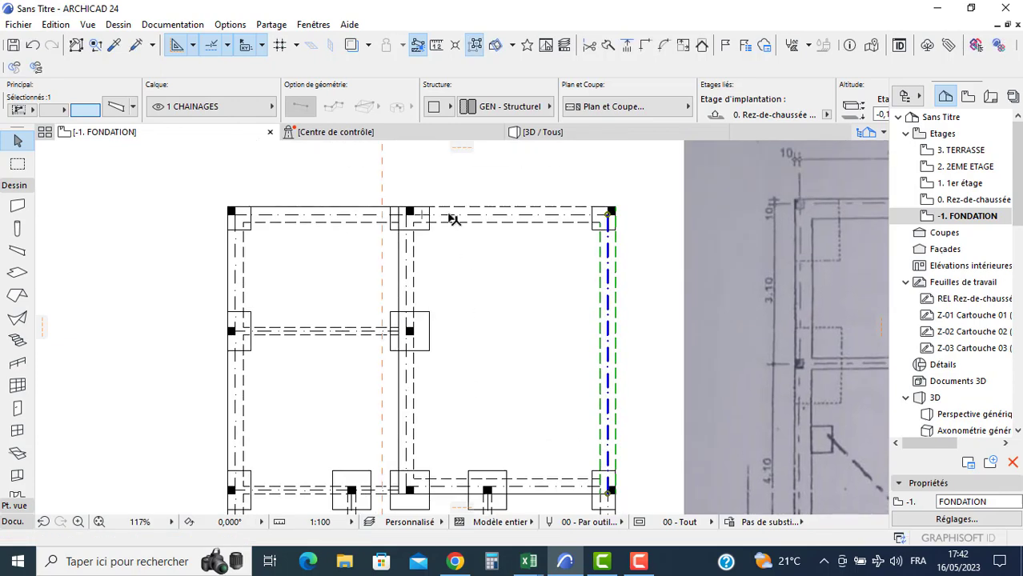
{"action": "left_click", "coordinate": [453, 218]}
{"action": "left_click", "coordinate": [607, 48]}
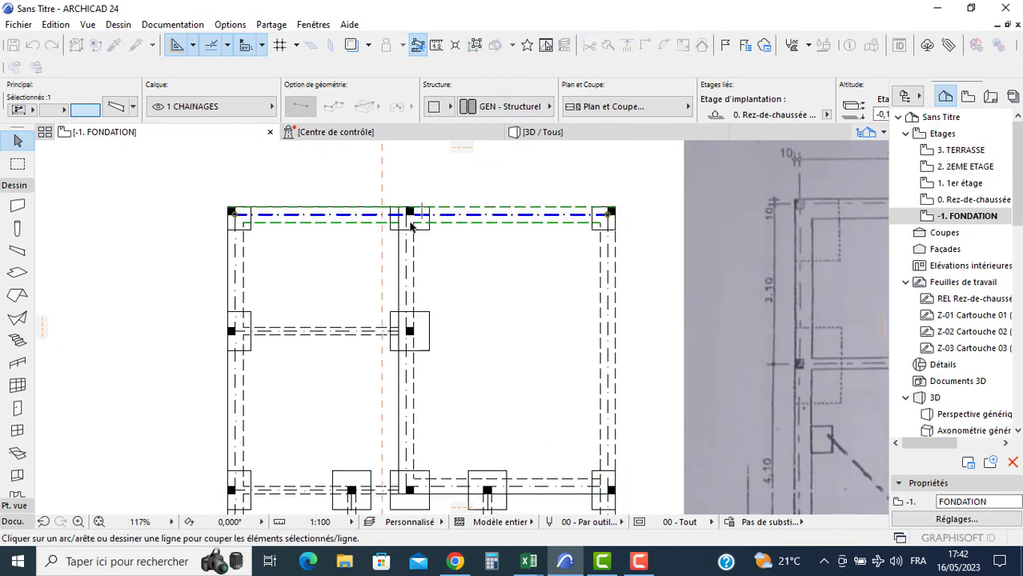
{"action": "left_click", "coordinate": [412, 226]}
{"action": "left_click", "coordinate": [414, 164]}
{"action": "left_click", "coordinate": [506, 182]}
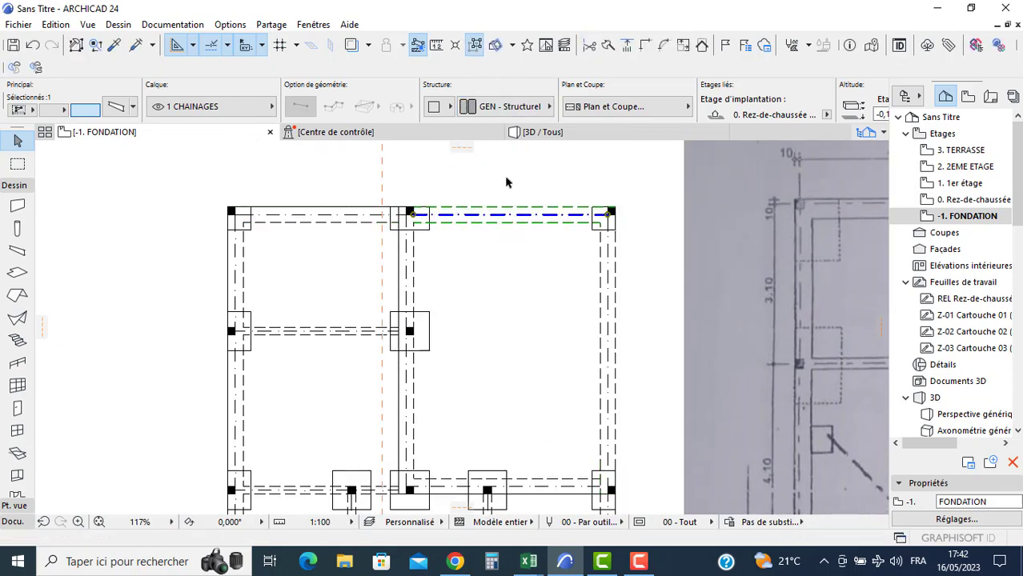
- Set the elevation of the four chainage beams around the upper-right bay to 0.4 m relative to project zero
{"action": "middle_click_drag", "start_coordinate": [545, 317], "coordinate": [517, 278]}
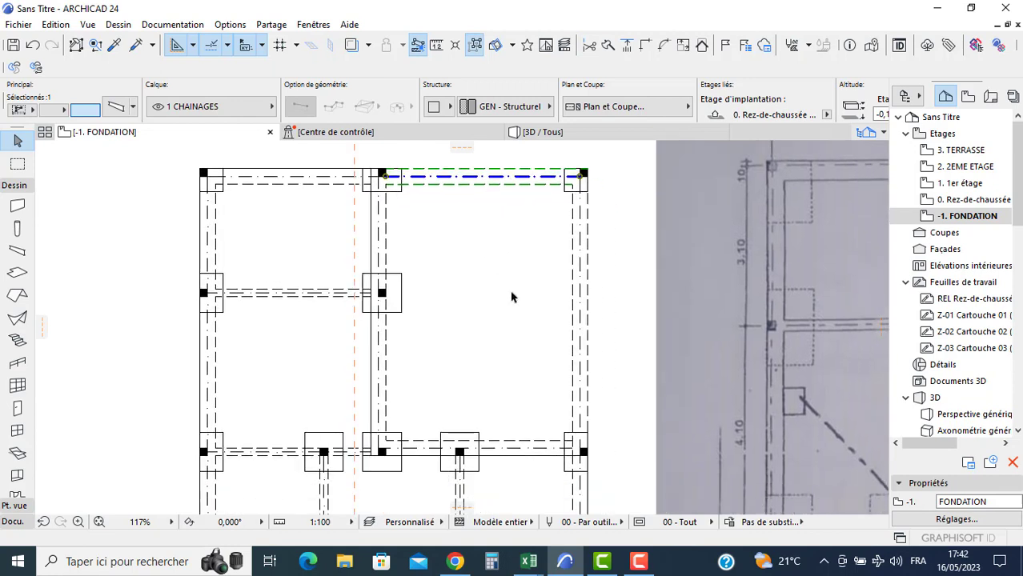
{"action": "left_click", "coordinate": [579, 260], "text": "shift"}
{"action": "left_click", "coordinate": [512, 445], "text": "shift"}
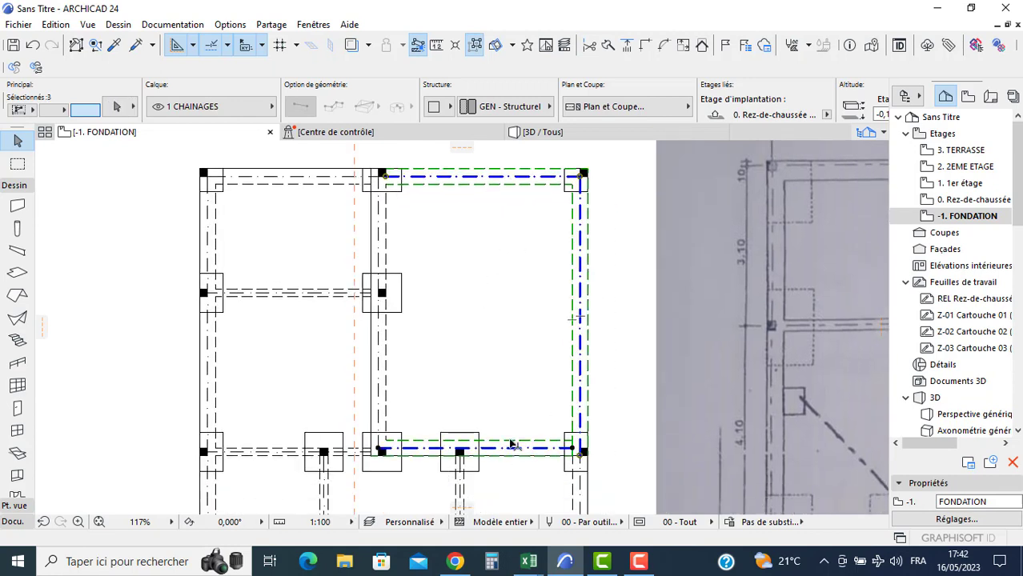
{"action": "left_click", "coordinate": [384, 363], "text": "shift"}
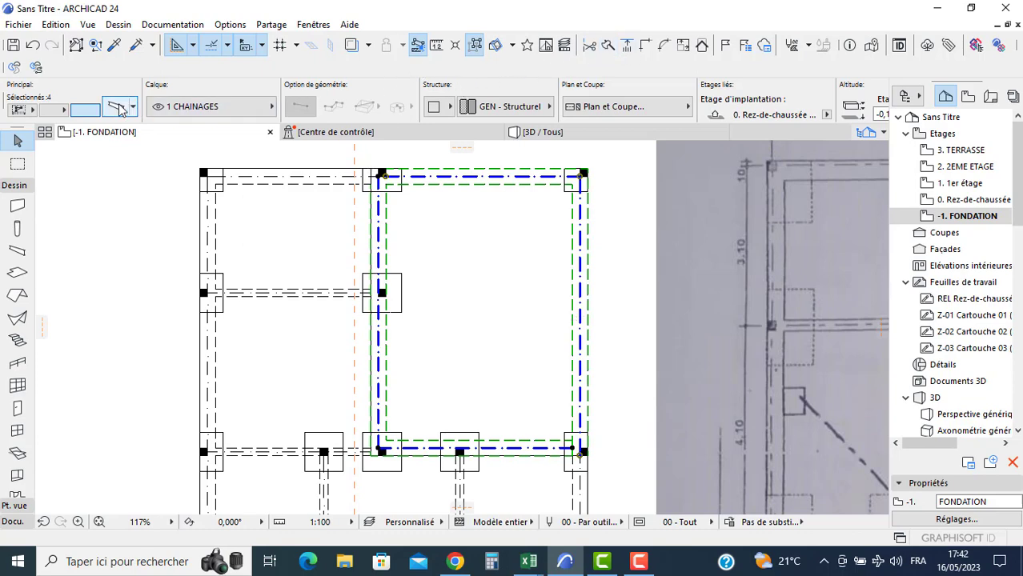
{"action": "key", "text": "ctrl+t"}
{"action": "left_click", "coordinate": [506, 337]}
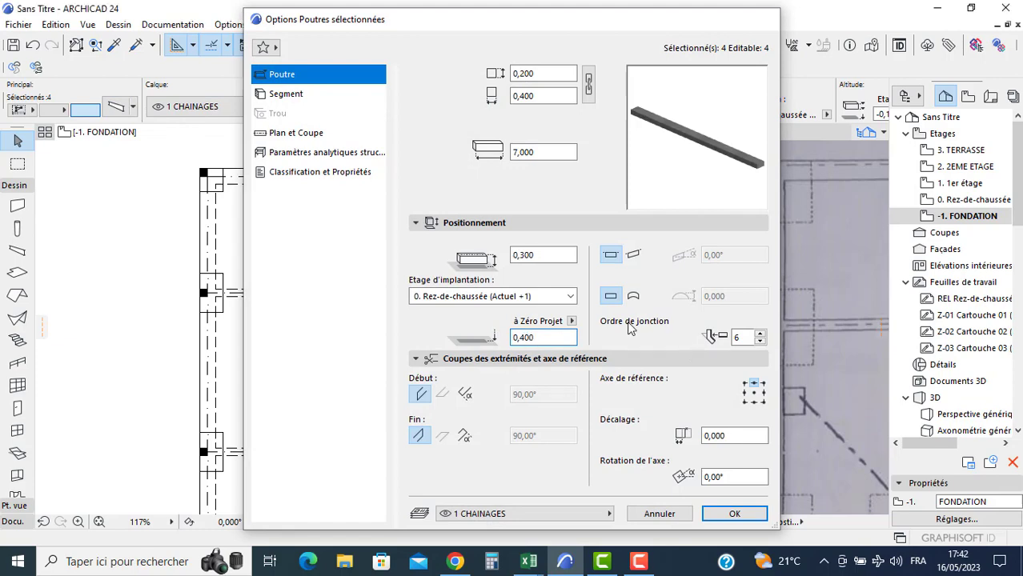
{"action": "key", "text": "Return"}
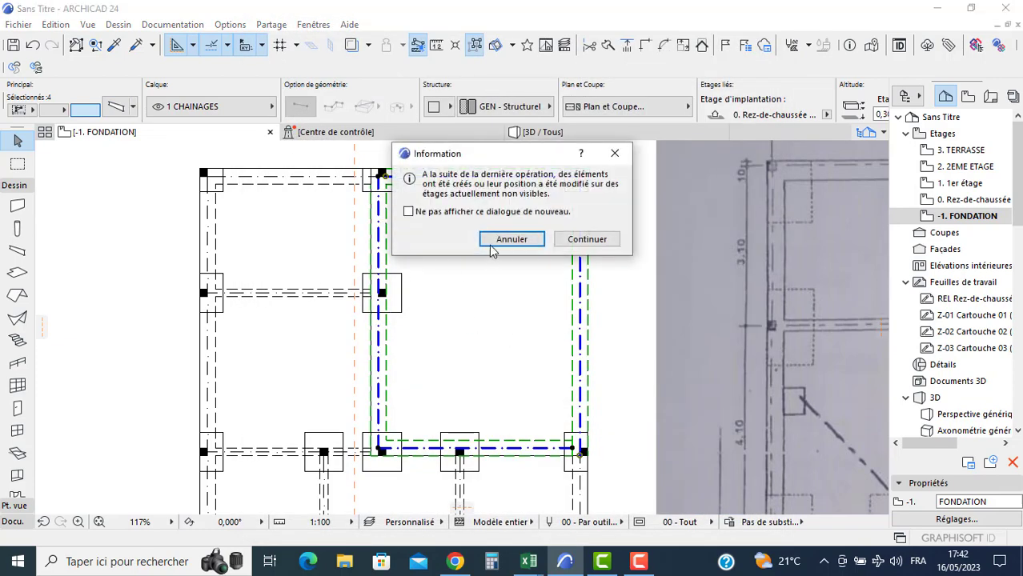
{"action": "left_click", "coordinate": [587, 240]}
- Draw a rectangular slab over the cut-out upper-right bay with its elevation at 0.5 m relative to project zero
{"action": "double_click", "coordinate": [17, 273]}
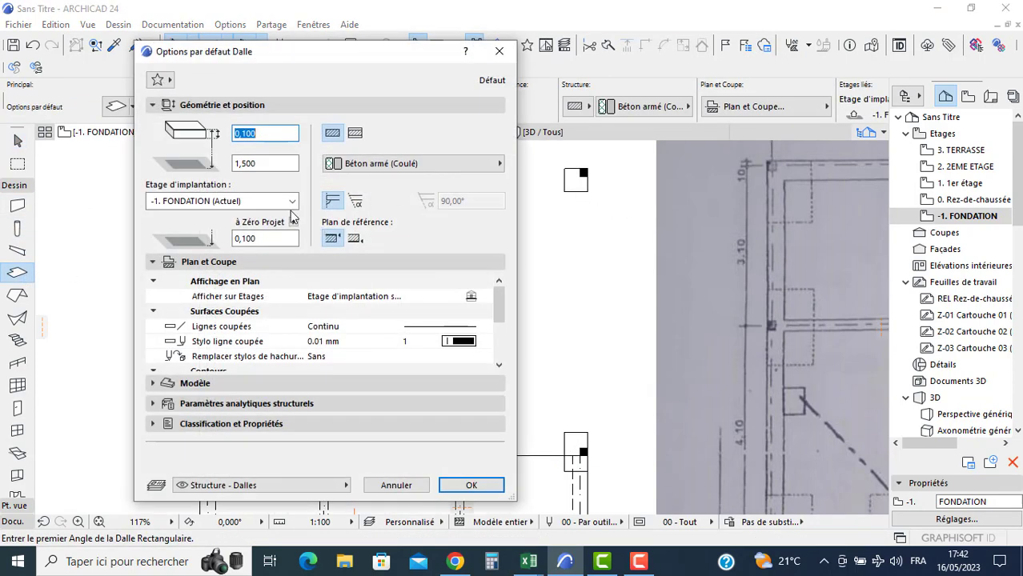
{"action": "left_click", "coordinate": [265, 239]}
{"action": "key", "text": "BackSpace"}
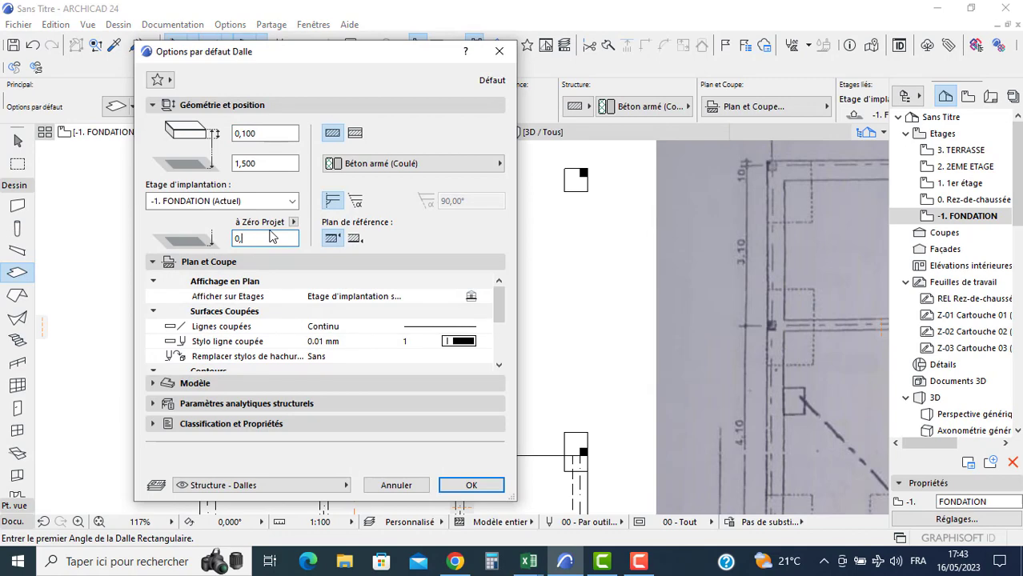
{"action": "type", "text": "500"}
{"action": "key", "text": "Return"}
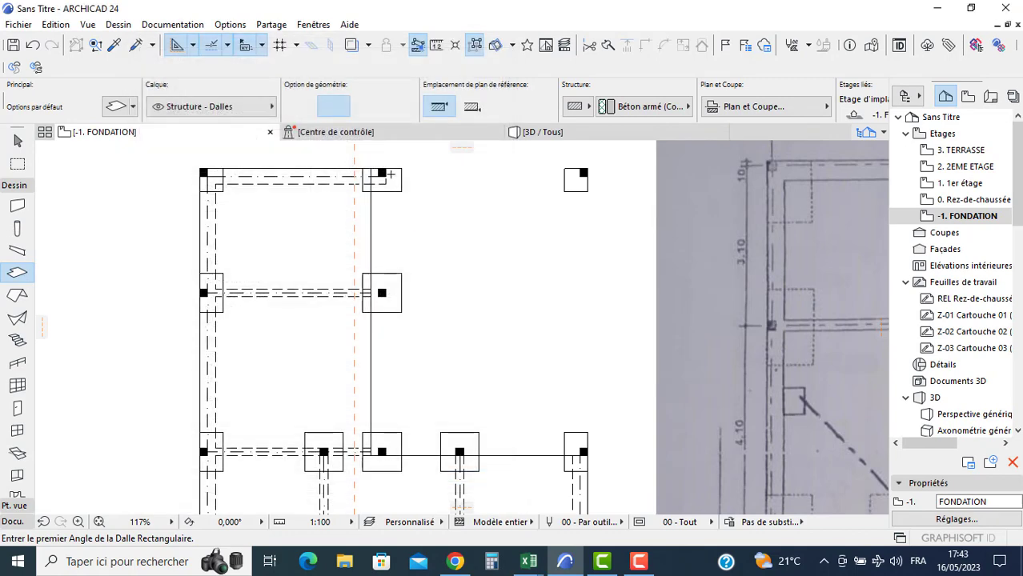
{"action": "left_click", "coordinate": [371, 169]}
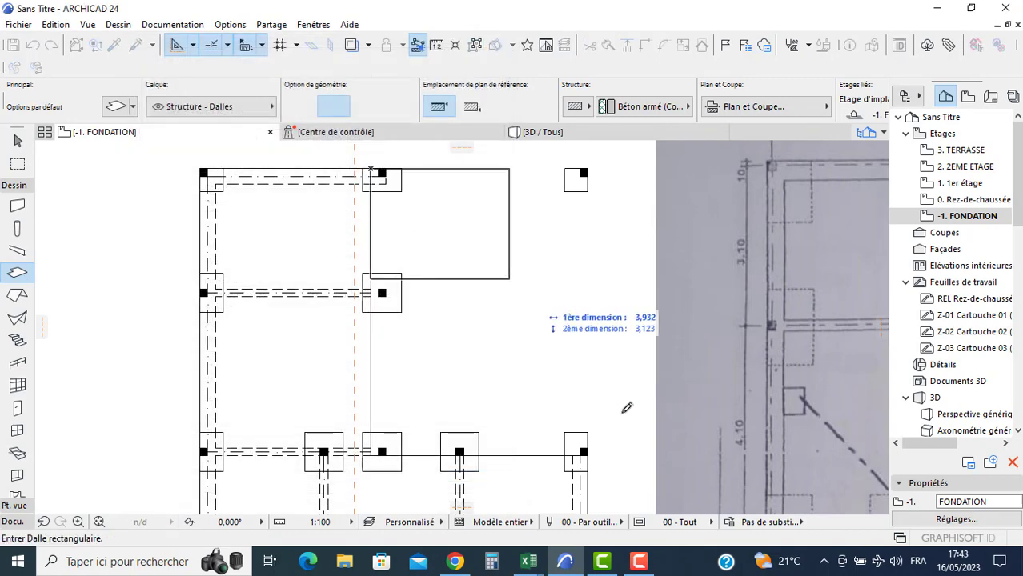
{"action": "left_click", "coordinate": [588, 455]}
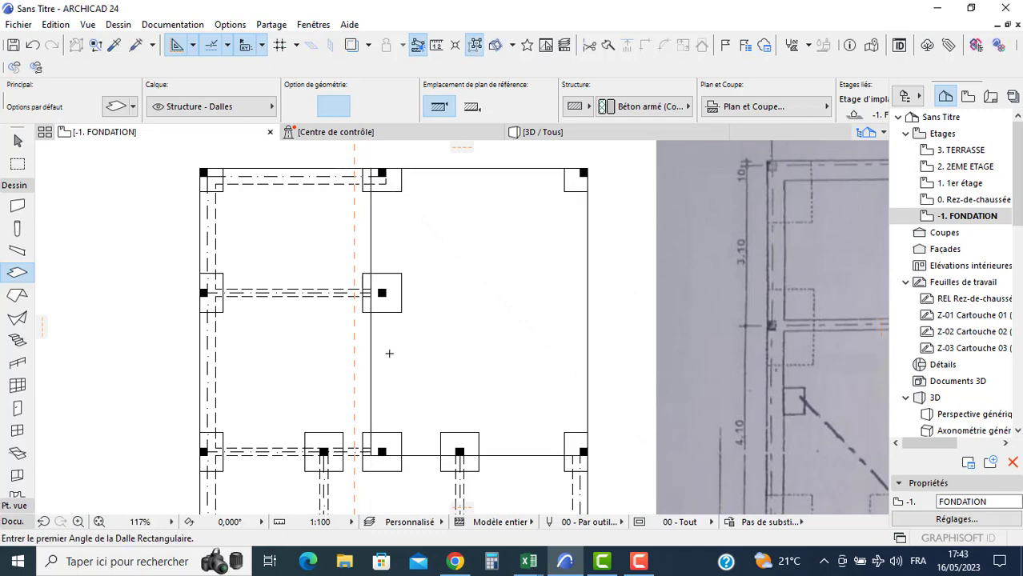
{"action": "scroll", "coordinate": [391, 352], "scroll_direction": "down", "scroll_amount": 2}
{"action": "middle_click_drag", "start_coordinate": [391, 336], "coordinate": [386, 273]}
{"action": "key", "text": "Escape"}
- Subtract a rectangle covering the upper-left bays from the main slab, down to the middle column row
{"action": "left_click", "coordinate": [322, 307]}
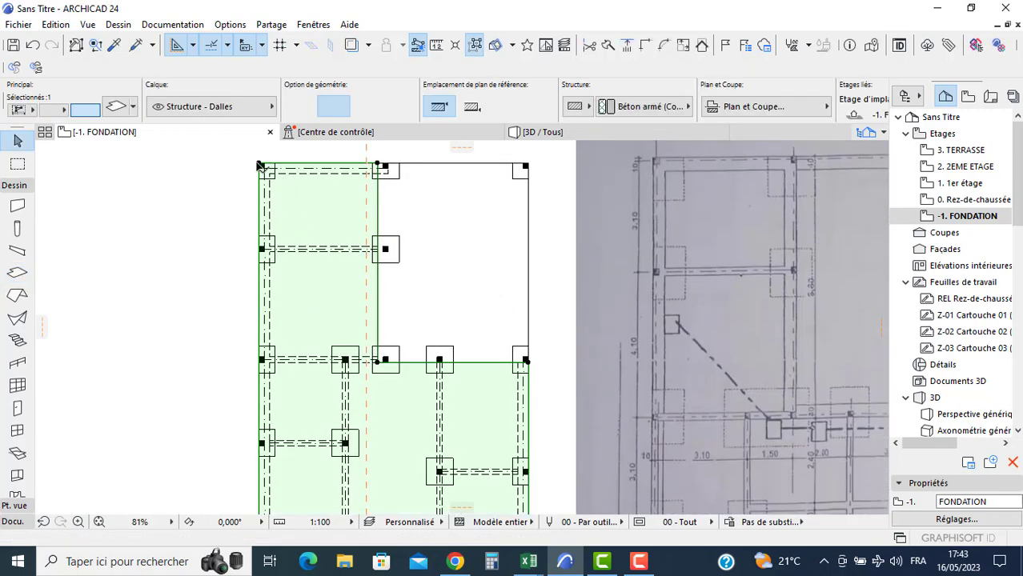
{"action": "left_click", "coordinate": [259, 165]}
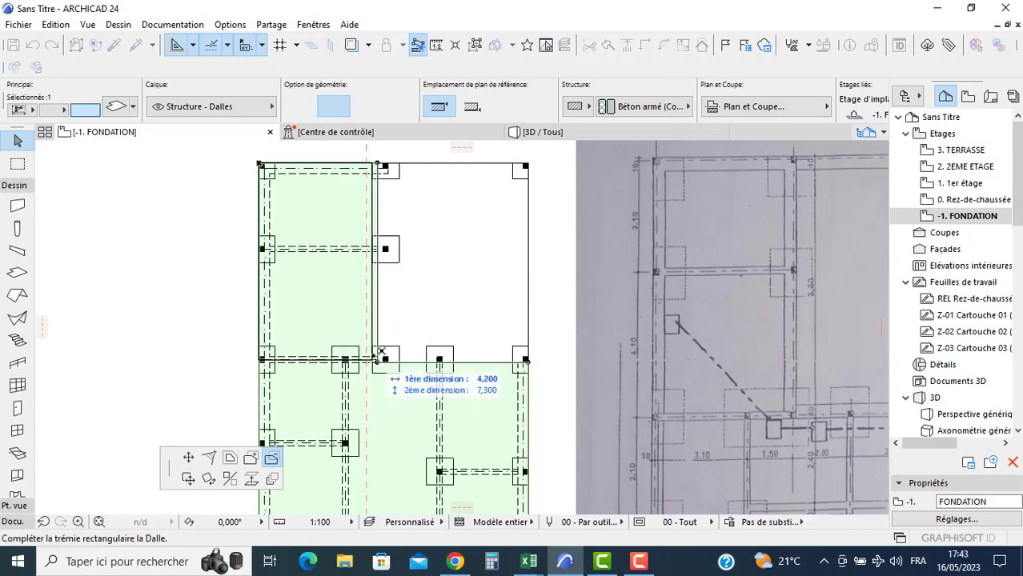
{"action": "scroll", "coordinate": [378, 360], "scroll_direction": "up", "scroll_amount": 2}
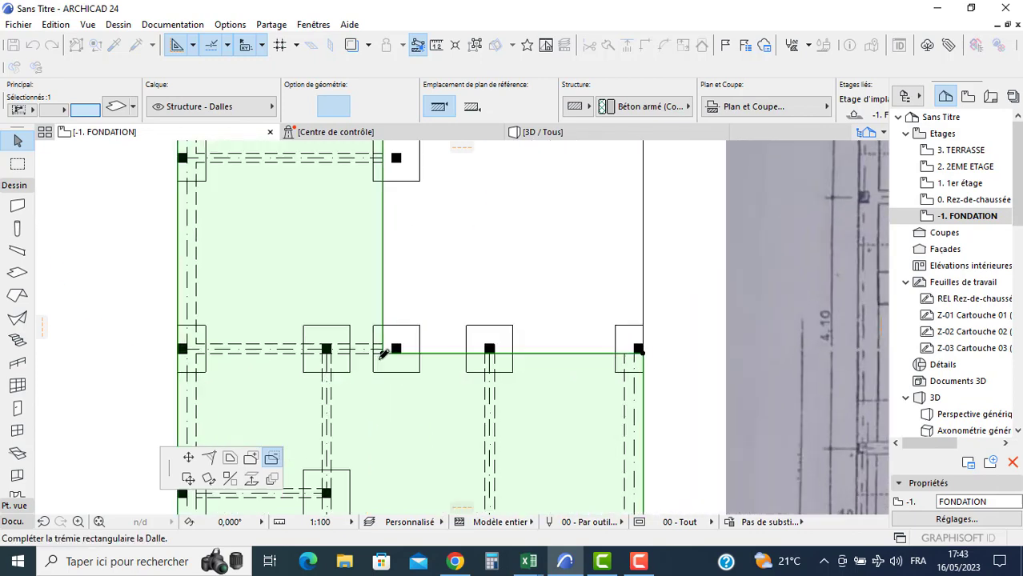
{"action": "left_click", "coordinate": [377, 349]}
{"action": "scroll", "coordinate": [379, 320], "scroll_direction": "down", "scroll_amount": 3}
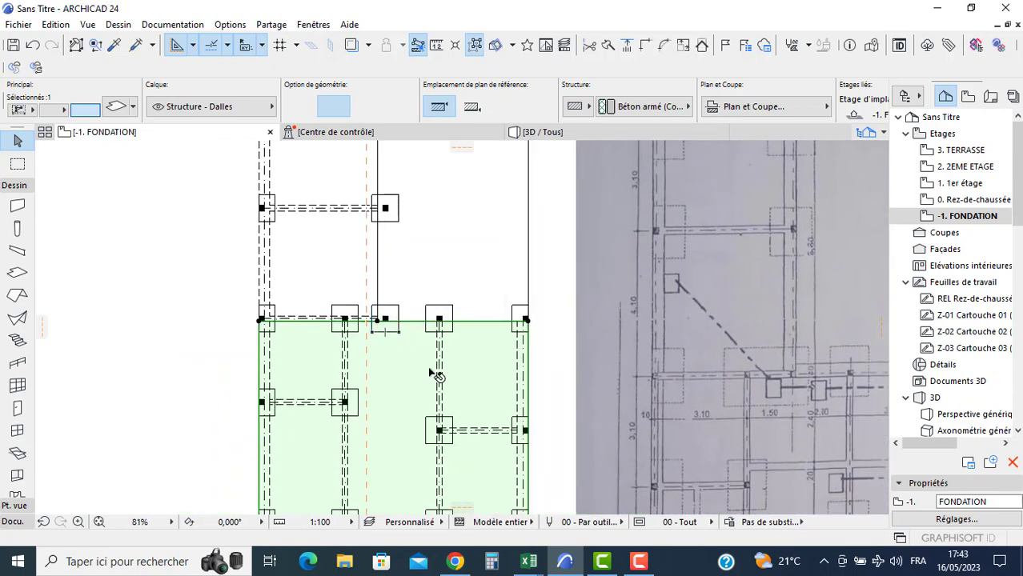
{"action": "middle_click_drag", "start_coordinate": [475, 376], "coordinate": [464, 351]}
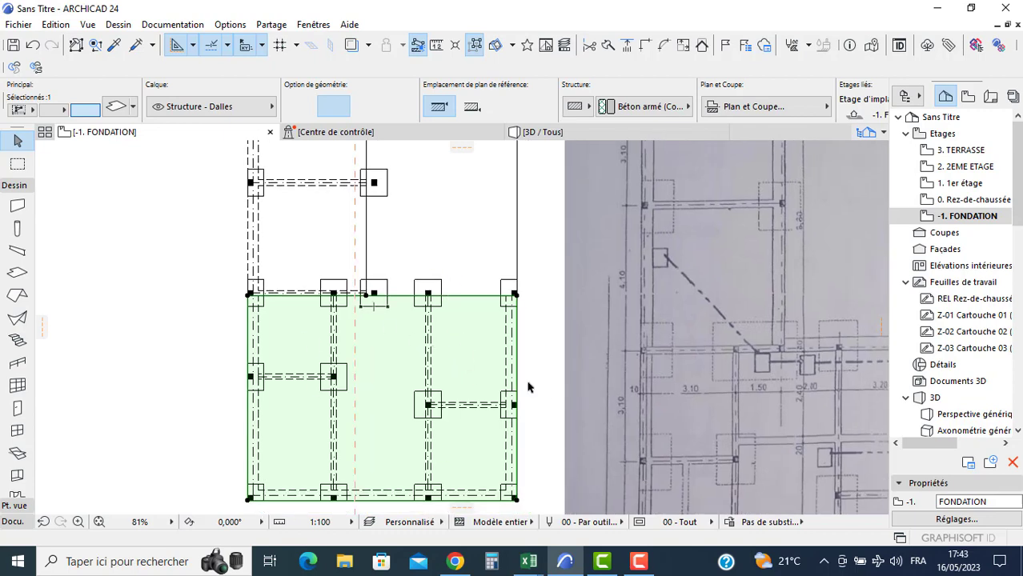
- Examine in 3D how the raised slab, the main slab and the beams meet along the middle column row
{"action": "left_click", "coordinate": [346, 245]}
{"action": "scroll", "coordinate": [393, 281], "scroll_direction": "down", "scroll_amount": 3}
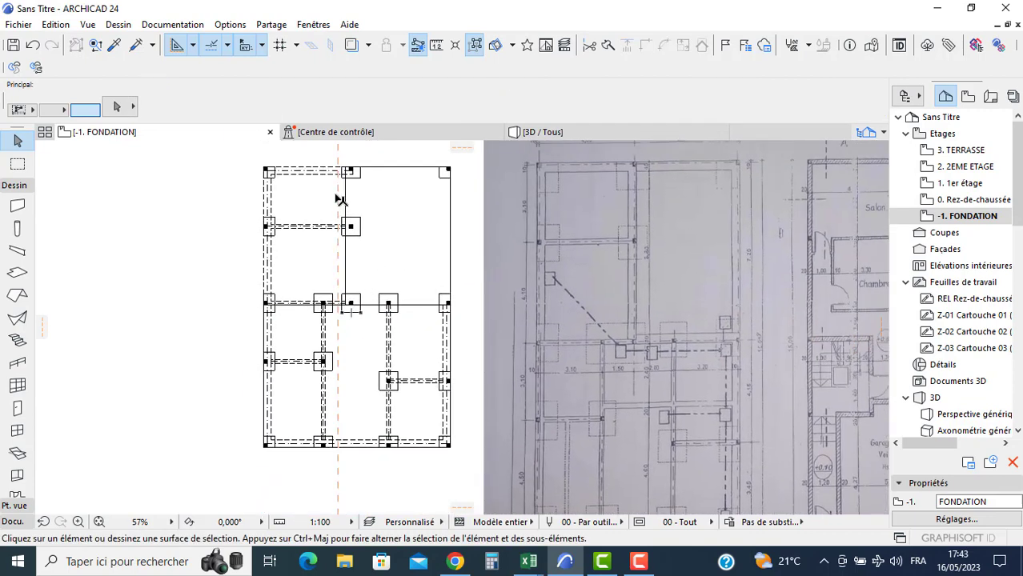
{"action": "key", "text": "F3"}
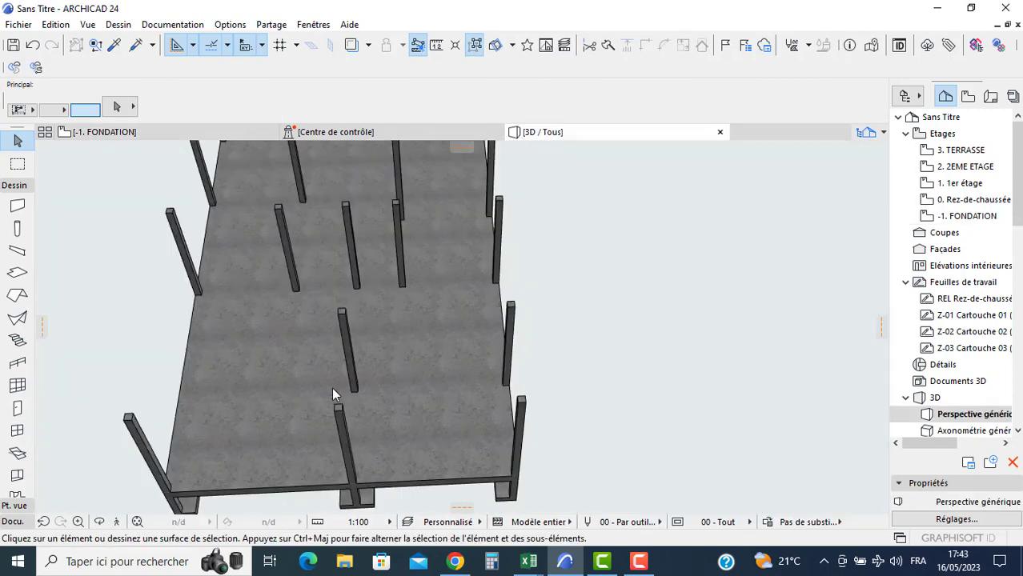
{"action": "scroll", "coordinate": [480, 400], "scroll_direction": "down", "scroll_amount": 3}
{"action": "middle_click_drag", "start_coordinate": [550, 416], "coordinate": [298, 330], "text": "shift"}
{"action": "scroll", "coordinate": [298, 330], "scroll_direction": "up", "scroll_amount": 6}
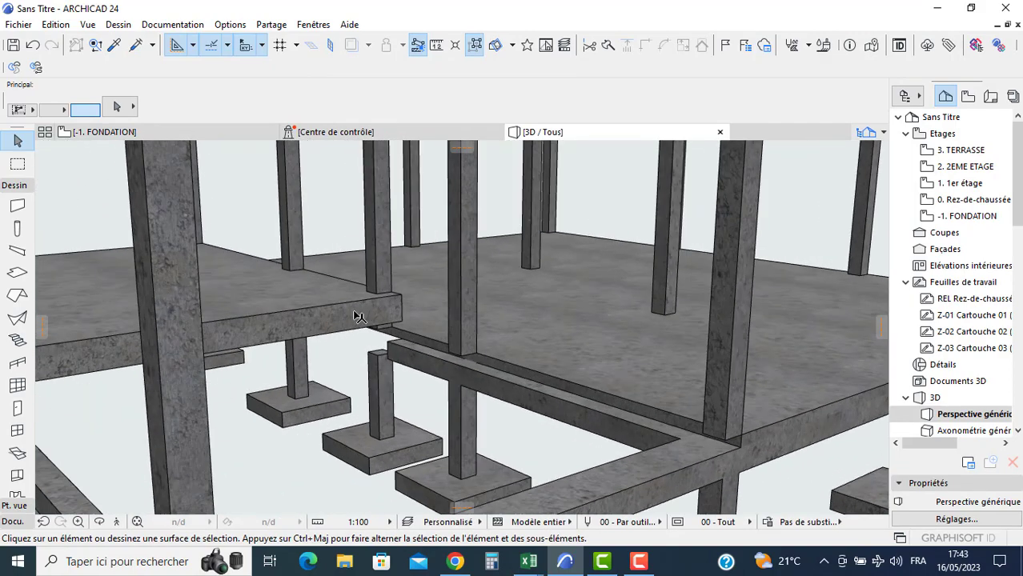
{"action": "middle_click_drag", "start_coordinate": [358, 371], "coordinate": [442, 342], "text": "shift"}
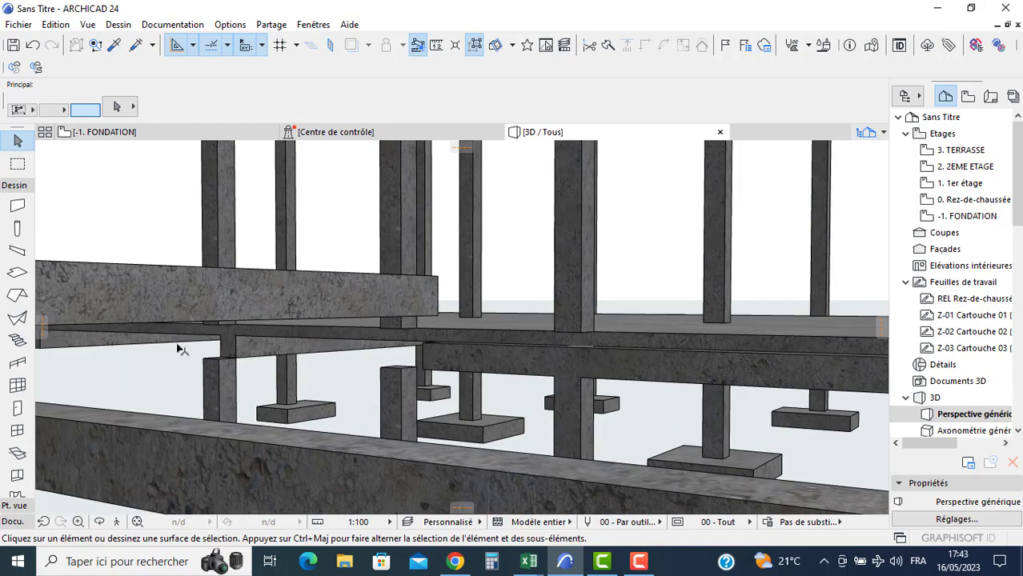
{"action": "scroll", "coordinate": [132, 342], "scroll_direction": "down", "scroll_amount": 2}
{"action": "middle_click_drag", "start_coordinate": [131, 341], "coordinate": [244, 341], "text": "shift"}
{"action": "left_click", "coordinate": [378, 361]}
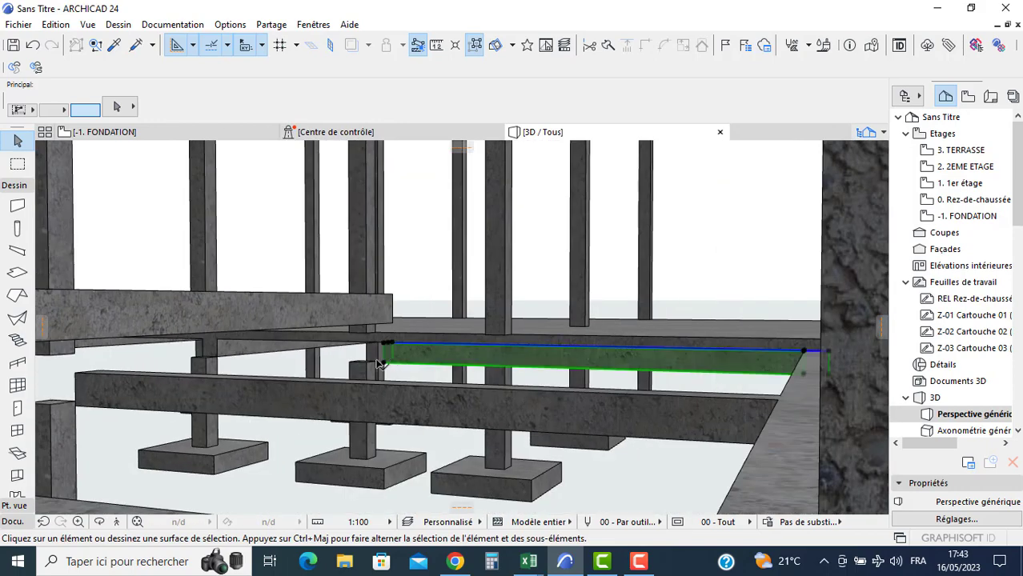
{"action": "left_click", "coordinate": [385, 364]}
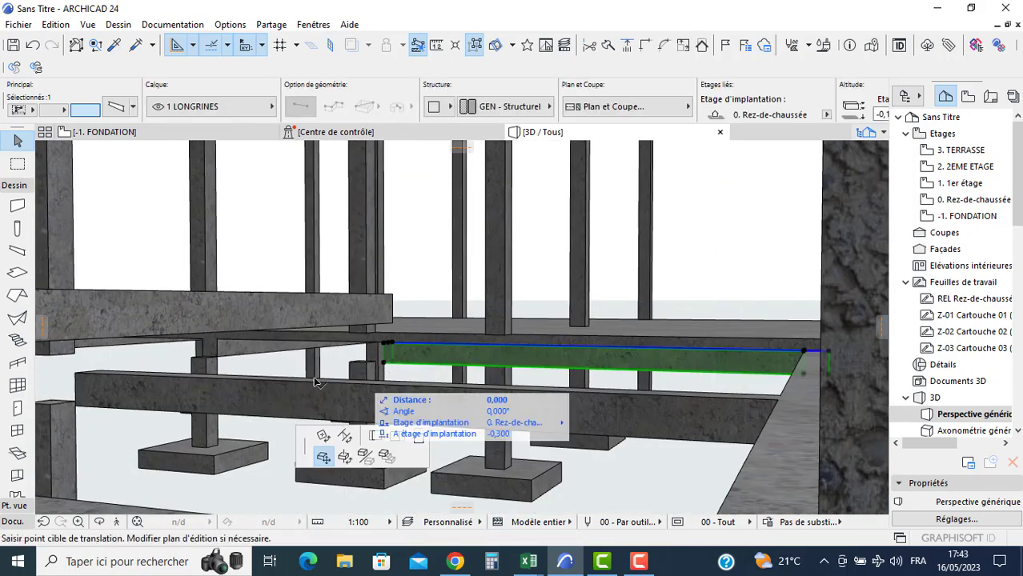
{"action": "middle_click_drag", "start_coordinate": [384, 373], "coordinate": [571, 377]}
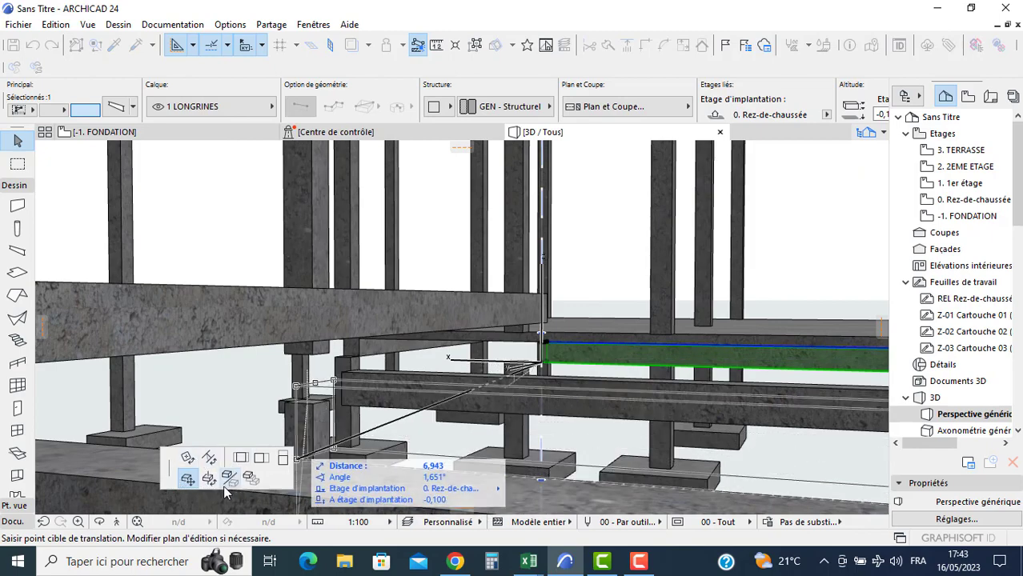
{"action": "left_click", "coordinate": [241, 457]}
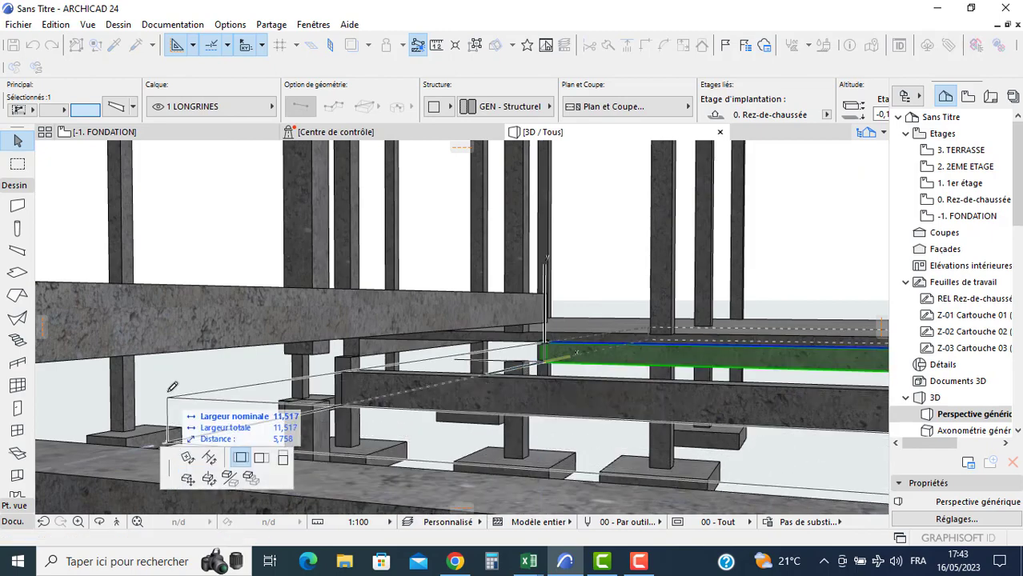
{"action": "middle_click_drag", "start_coordinate": [172, 387], "coordinate": [238, 382]}
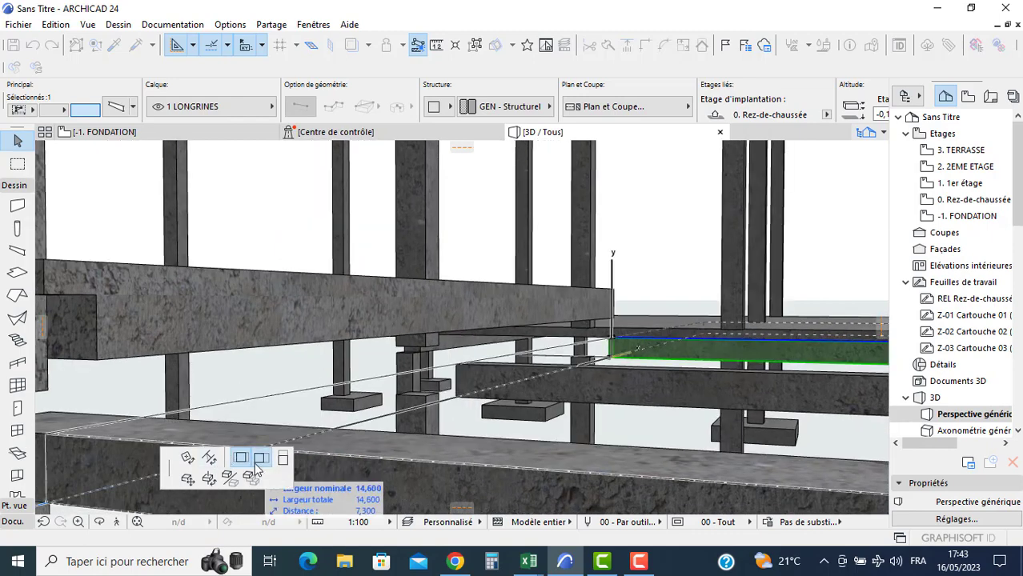
{"action": "scroll", "coordinate": [264, 420], "scroll_direction": "up", "scroll_amount": 4}
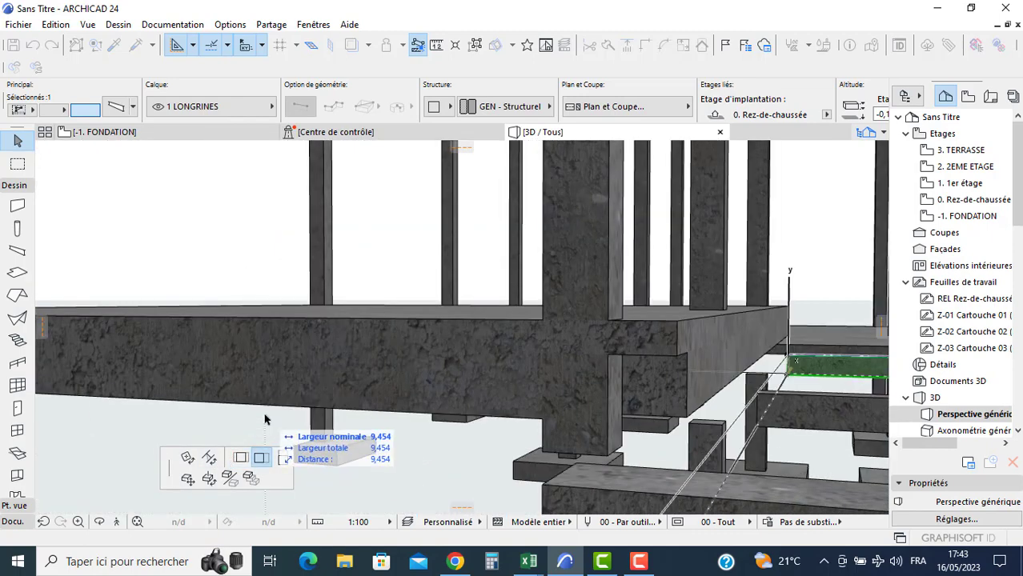
{"action": "key", "text": "Escape"}
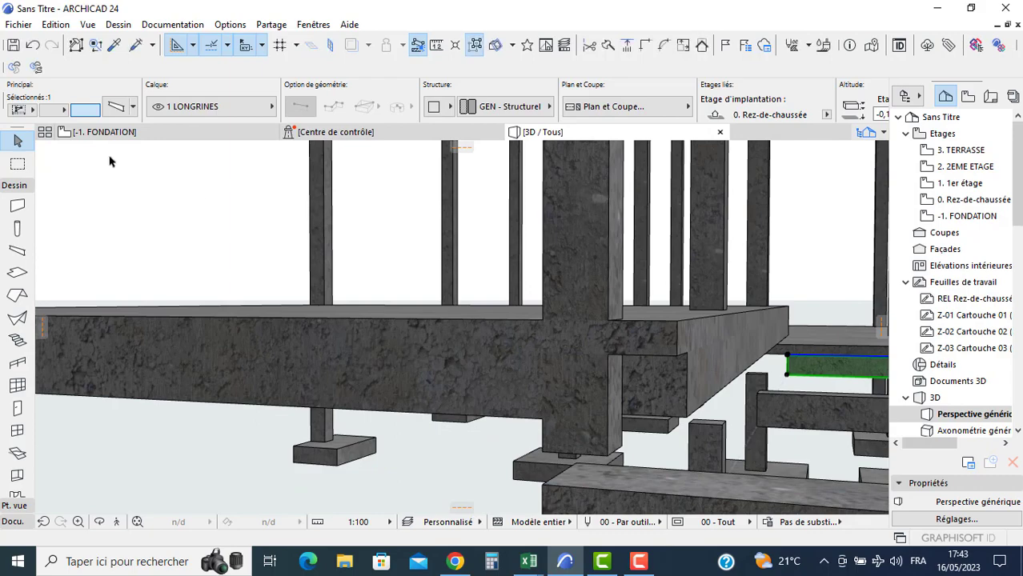
- Stretch the longrine on the middle column row in the foundation plan to the right-hand edge column
{"action": "left_click", "coordinate": [104, 131]}
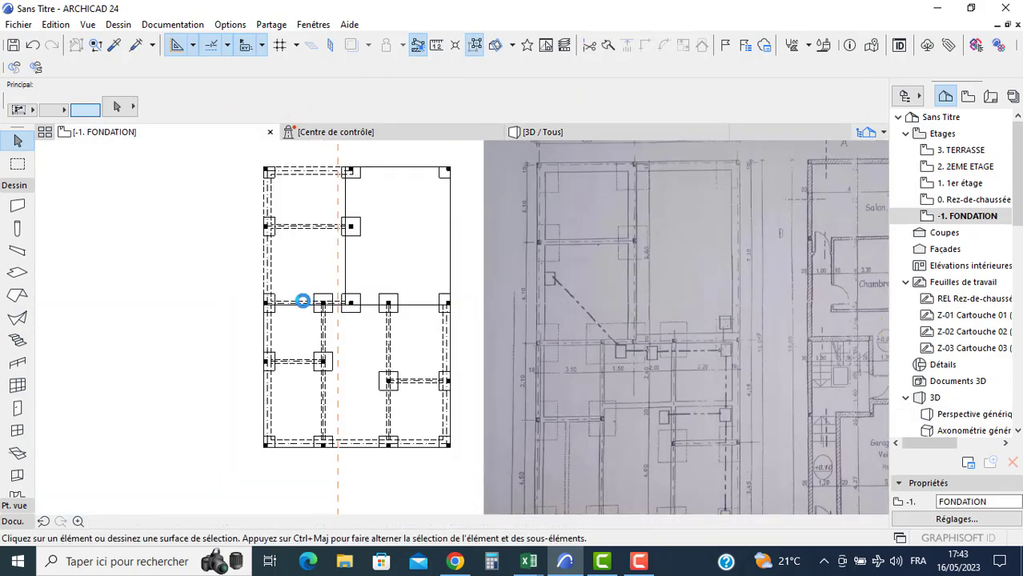
{"action": "scroll", "coordinate": [314, 304], "scroll_direction": "up", "scroll_amount": 5}
{"action": "left_click", "coordinate": [472, 312]}
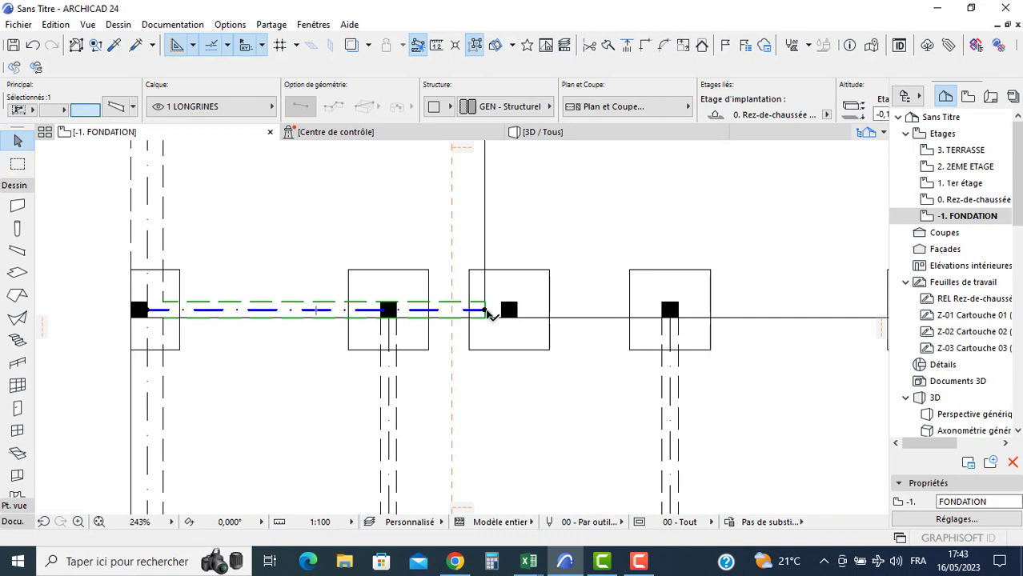
{"action": "left_click", "coordinate": [485, 310]}
{"action": "middle_click_drag", "start_coordinate": [754, 319], "coordinate": [368, 315]}
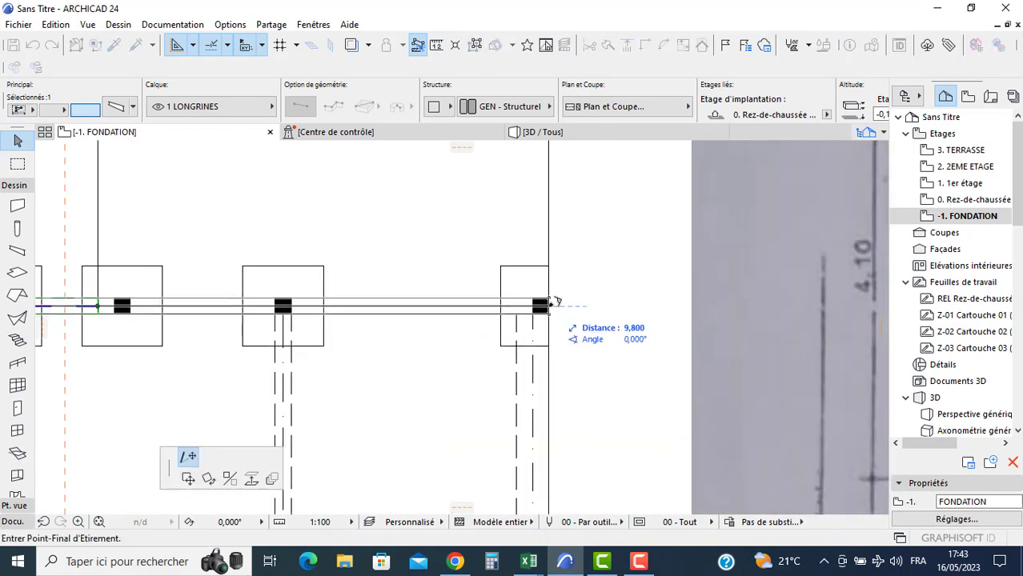
{"action": "left_click", "coordinate": [550, 303]}
{"action": "left_click", "coordinate": [251, 178]}
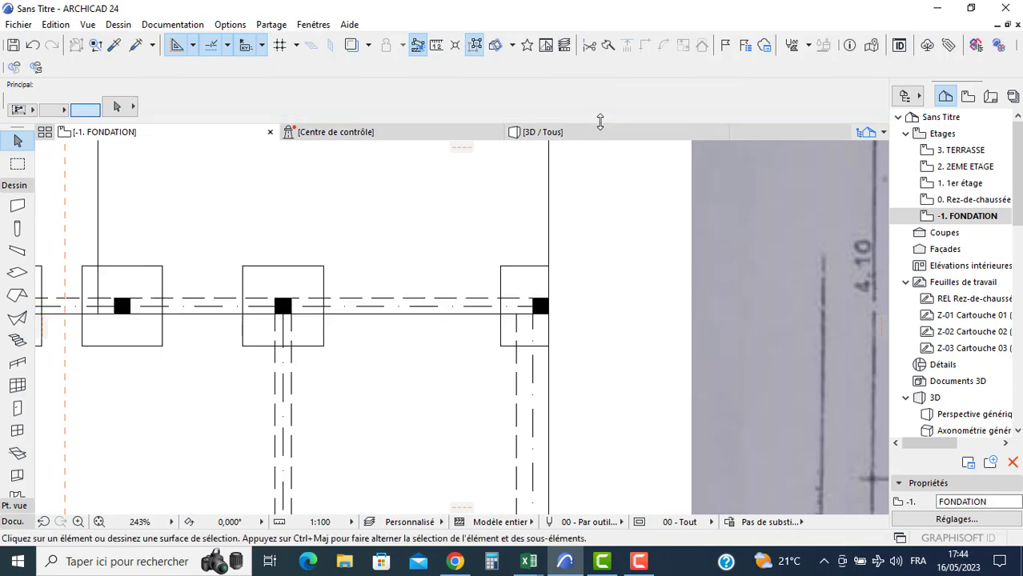
- Undo the latest slab and beam edits, back to before the elevation change of the beams around the upper-right bay
{"action": "scroll", "coordinate": [384, 275], "scroll_direction": "down", "scroll_amount": 1}
{"action": "scroll", "coordinate": [385, 274], "scroll_direction": "down", "scroll_amount": 3}
{"action": "double_click", "coordinate": [973, 200]}
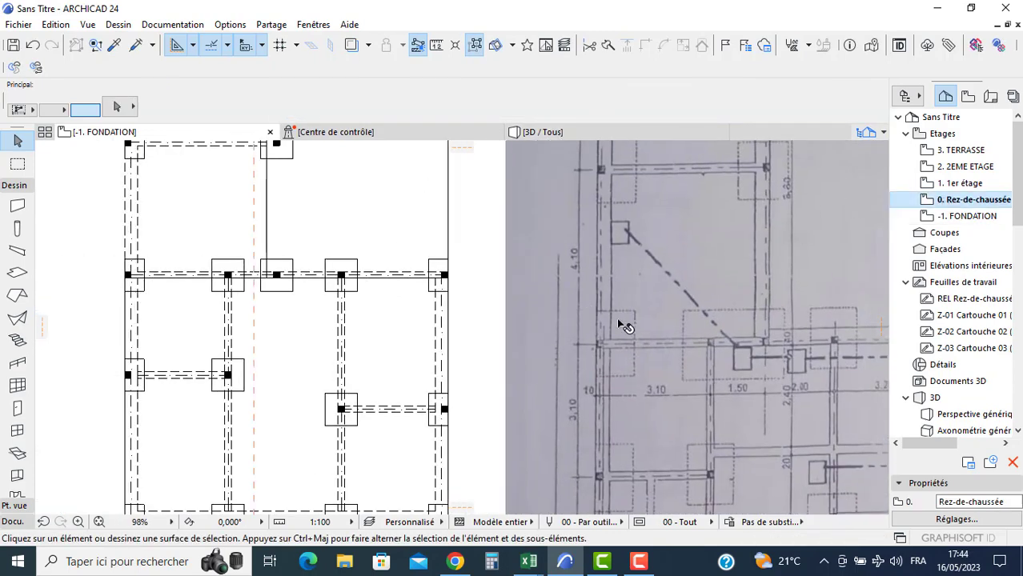
{"action": "scroll", "coordinate": [488, 232], "scroll_direction": "down", "scroll_amount": 4}
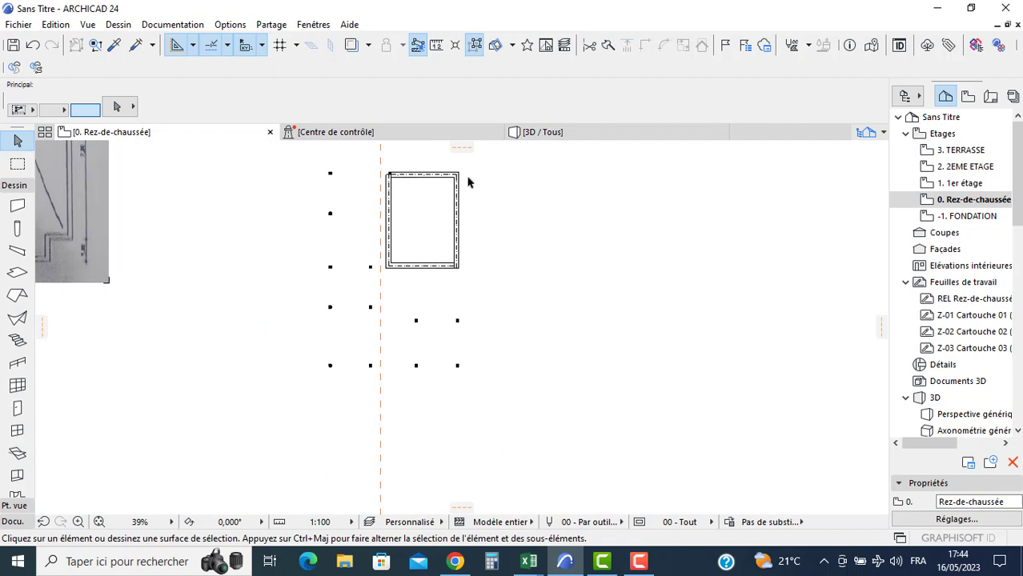
{"action": "scroll", "coordinate": [446, 235], "scroll_direction": "up", "scroll_amount": 2}
{"action": "scroll", "coordinate": [462, 184], "scroll_direction": "up", "scroll_amount": 3}
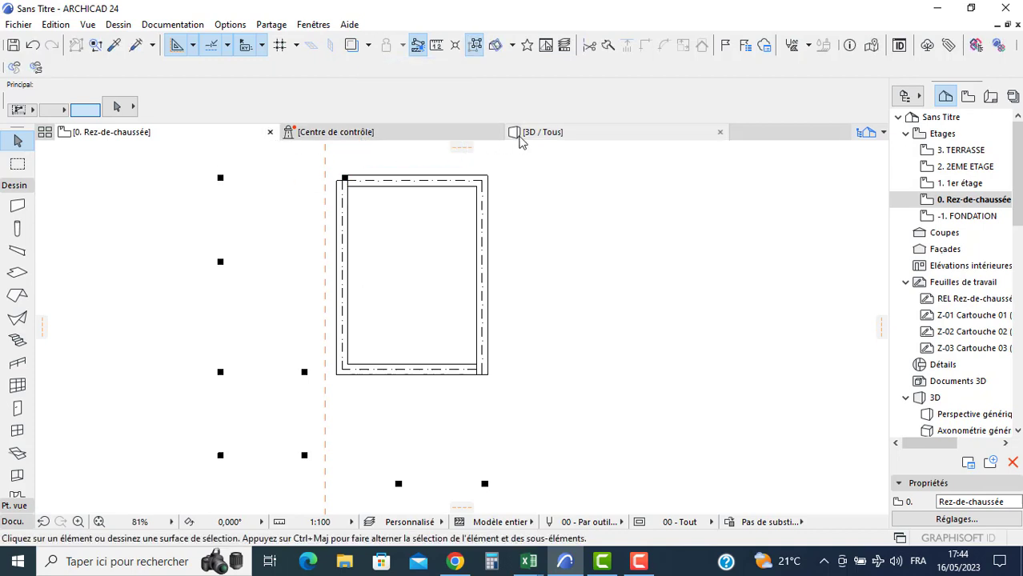
{"action": "double_click", "coordinate": [945, 222]}
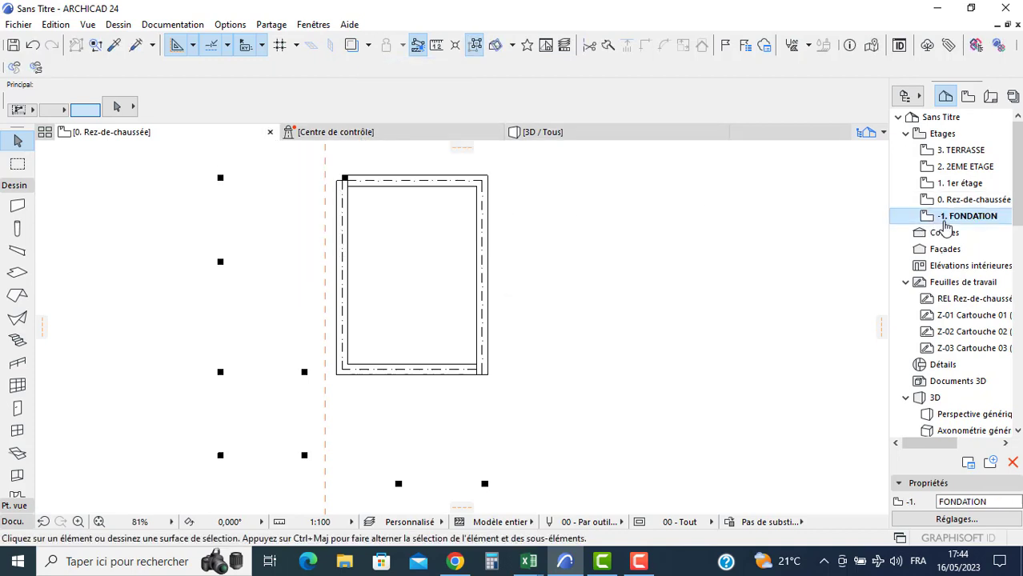
{"action": "key", "text": "ctrl+z"}
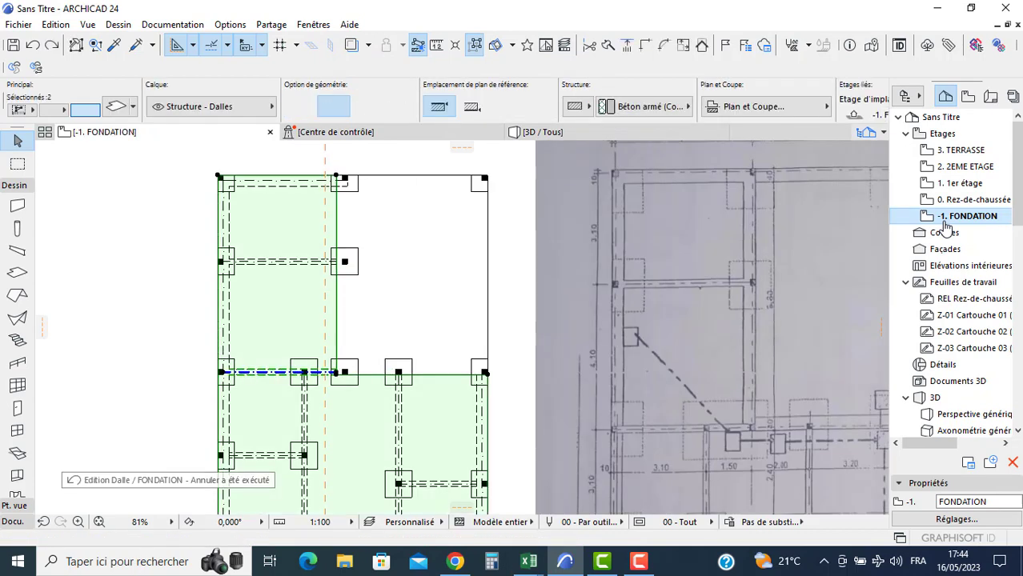
{"action": "key", "text": "ctrl+z"}
{"action": "key", "text": "ctrl+z"}
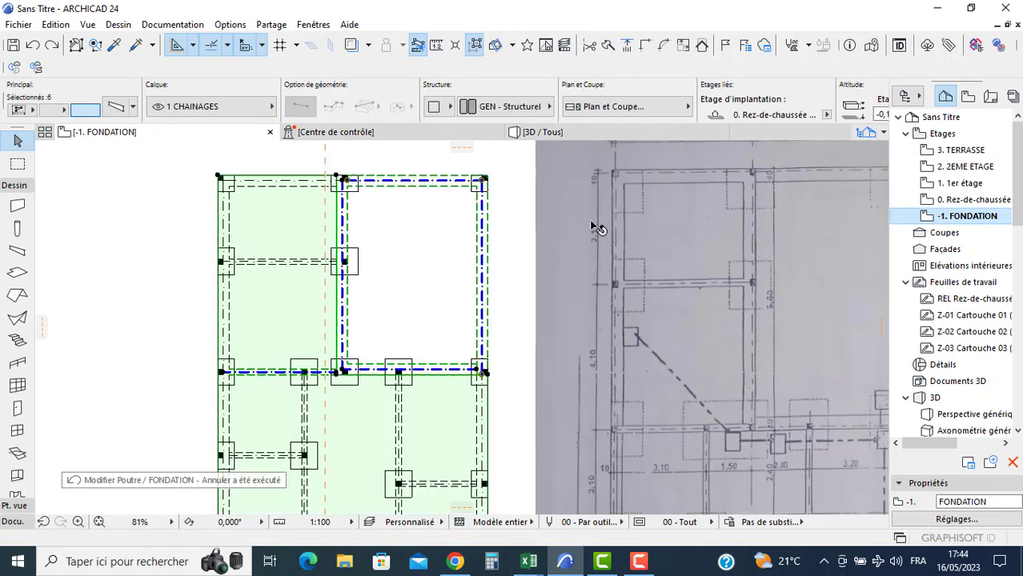
{"action": "key", "text": "Escape"}
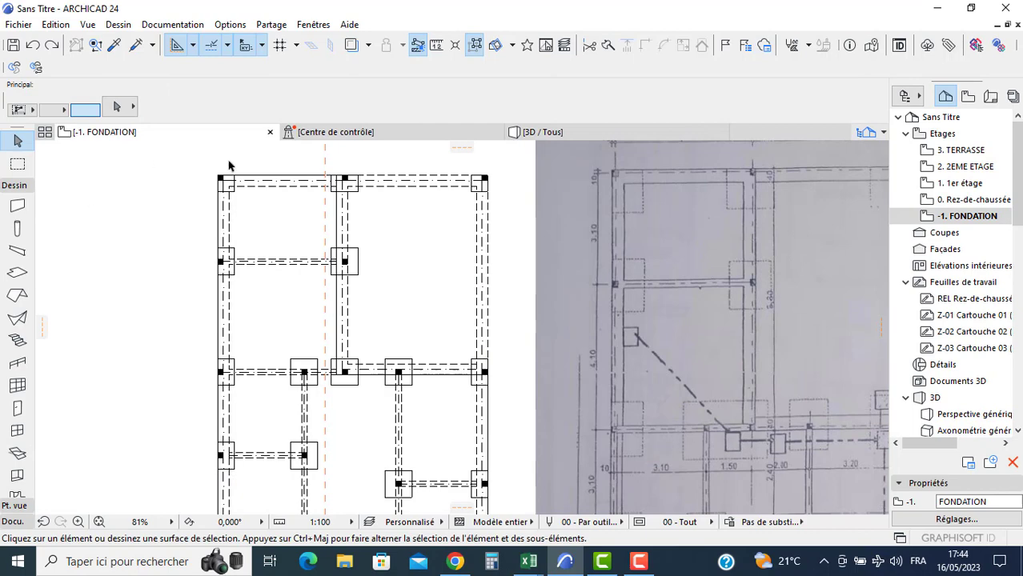
- On the Rez-de-chaussée storey, draw a rectangular slab over the upper-right bay with its elevation at 0.5 m relative to project zero
{"action": "double_click", "coordinate": [965, 205]}
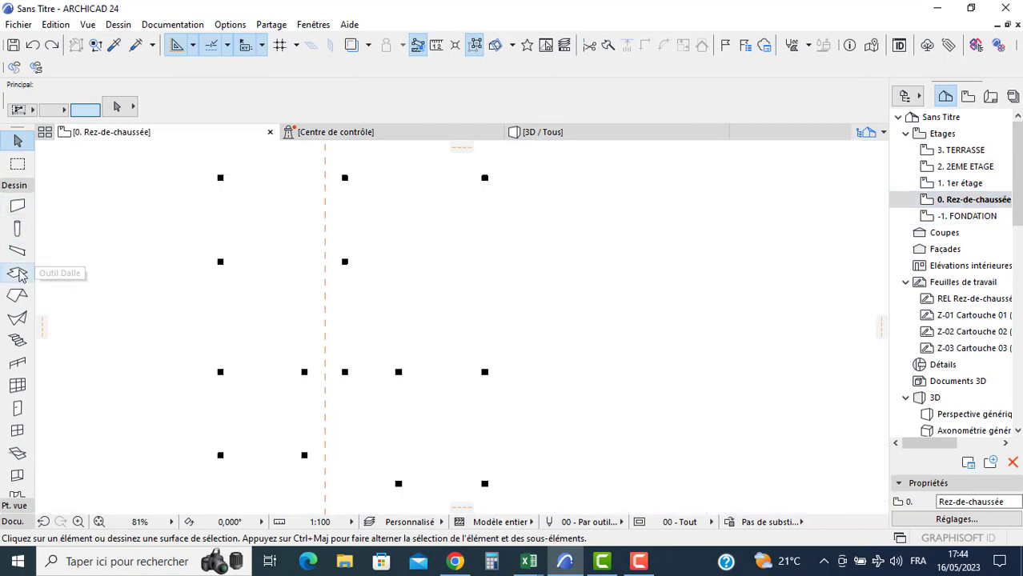
{"action": "double_click", "coordinate": [17, 274]}
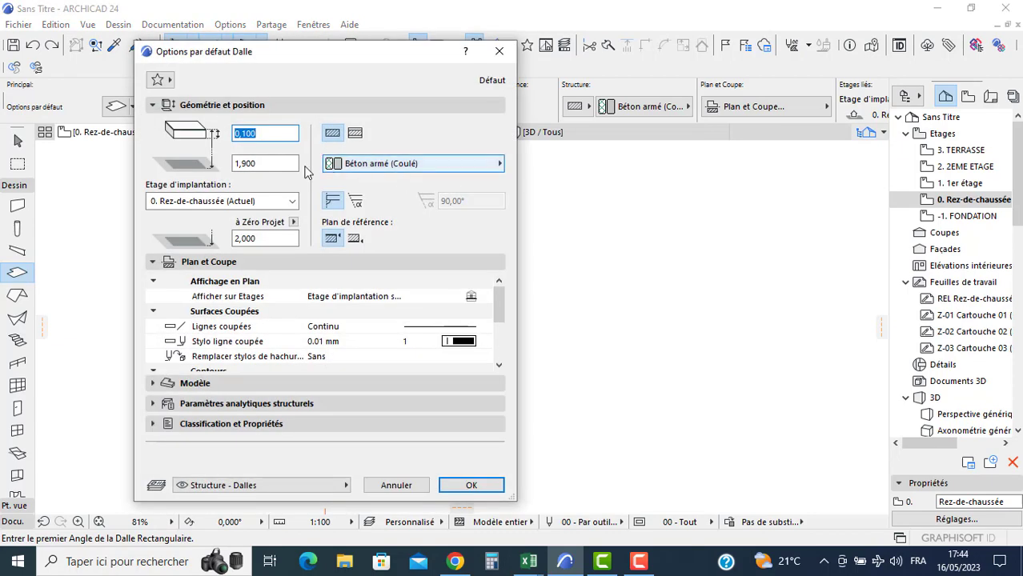
{"action": "double_click", "coordinate": [247, 237]}
{"action": "type", "text": "0"}
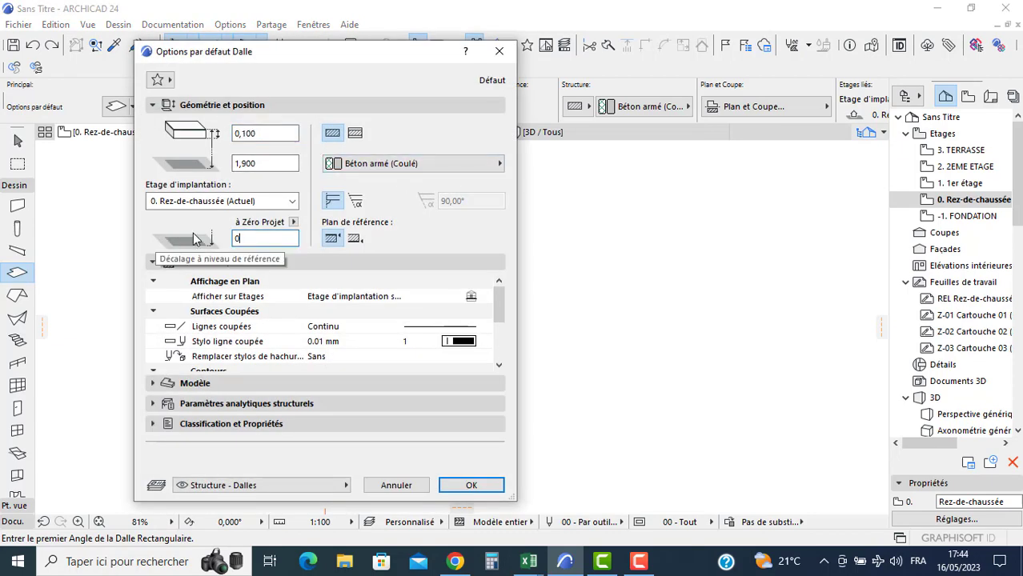
{"action": "type", "text": ",5"}
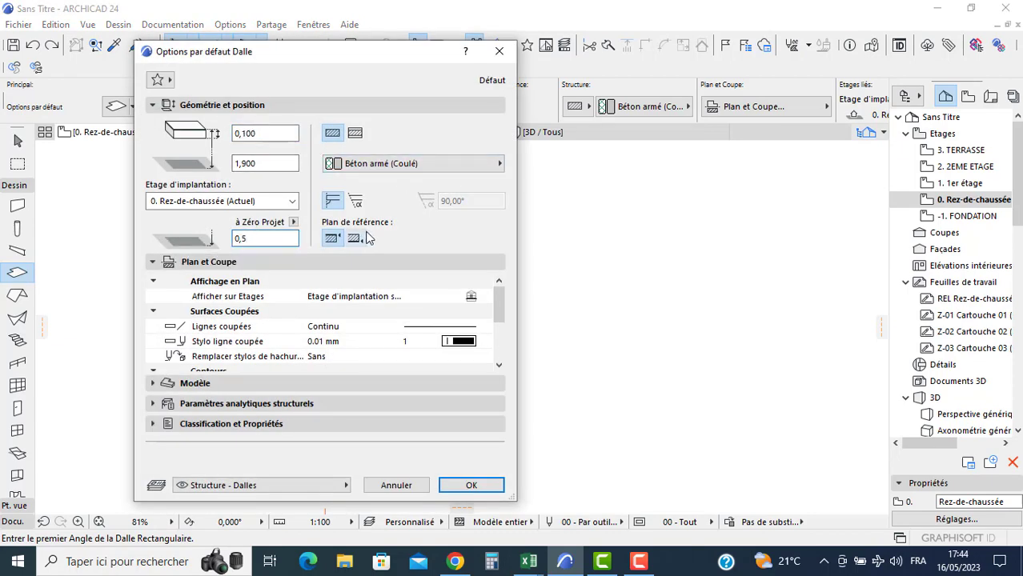
{"action": "key", "text": "Return"}
{"action": "scroll", "coordinate": [340, 175], "scroll_direction": "up", "scroll_amount": 2}
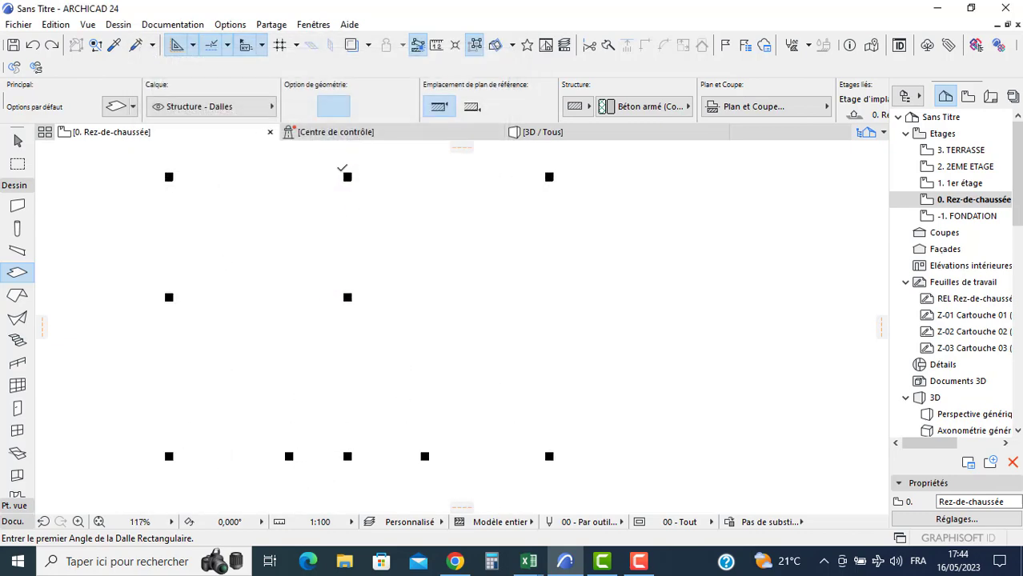
{"action": "left_click", "coordinate": [344, 174]}
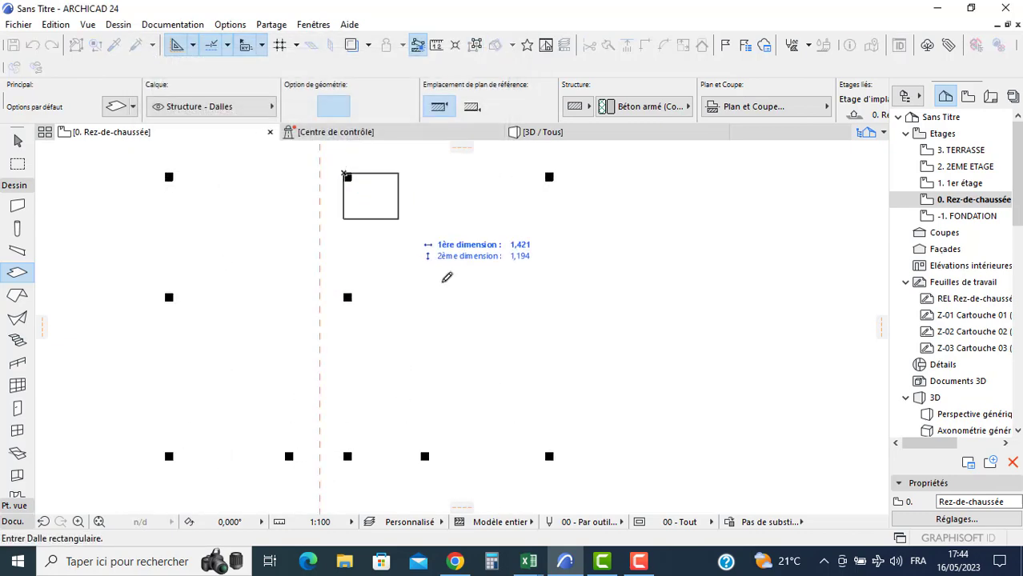
{"action": "left_click", "coordinate": [553, 460]}
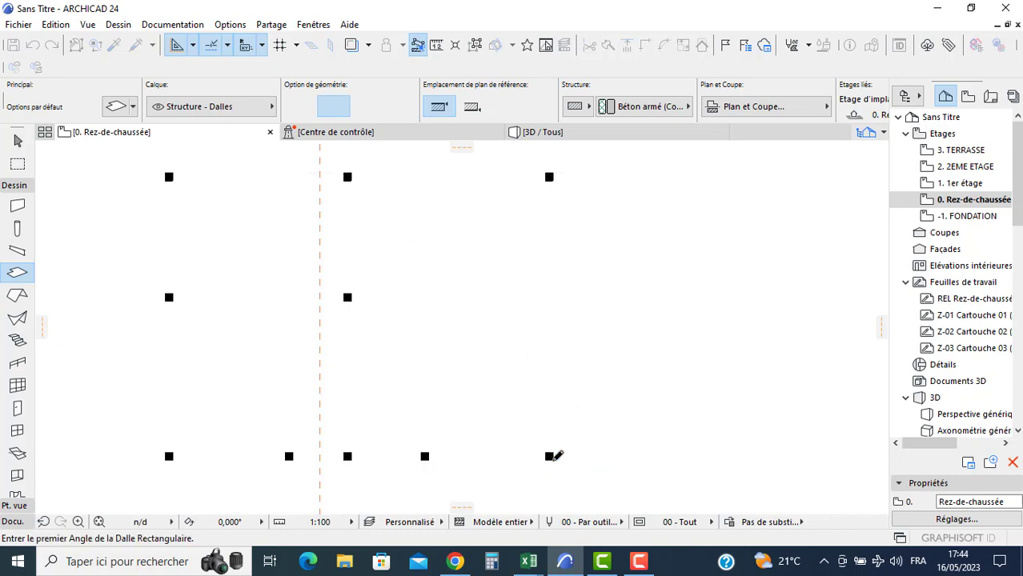
{"action": "key", "text": "Escape"}
- Set the default wall to a basic 0.2 m structure, top offset -0.2 m, base 0.1 m from project zero, all surfaces Enduit - Blanc nature
{"action": "left_click", "coordinate": [17, 206]}
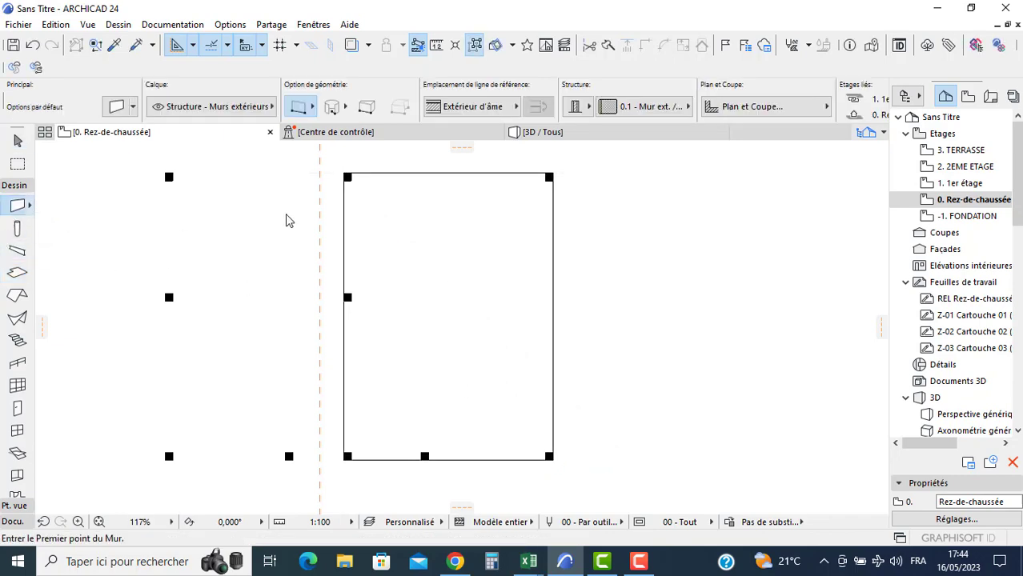
{"action": "key", "text": "ctrl+t"}
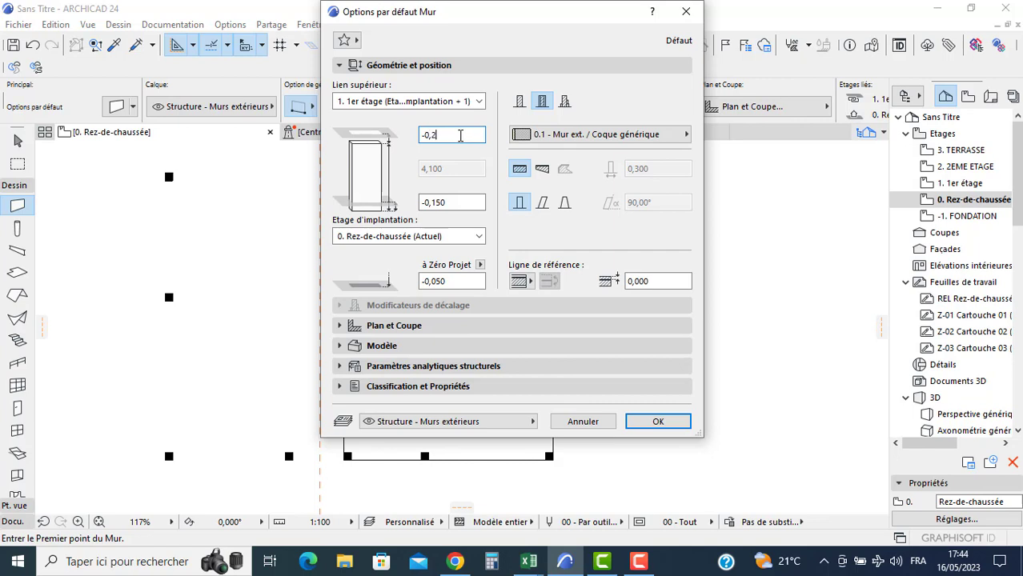
{"action": "type", "text": "-0,200"}
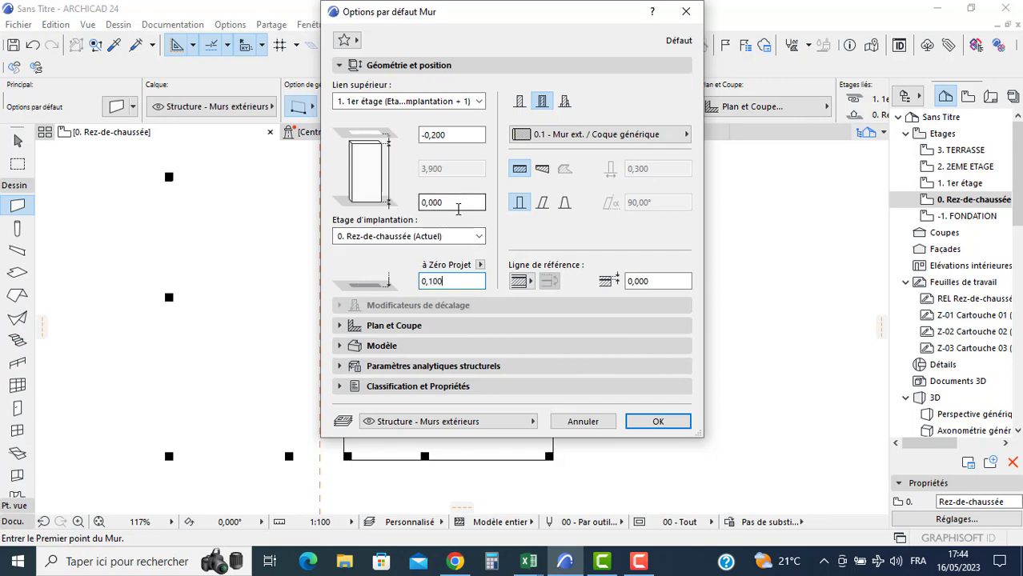
{"action": "left_click", "coordinate": [519, 100]}
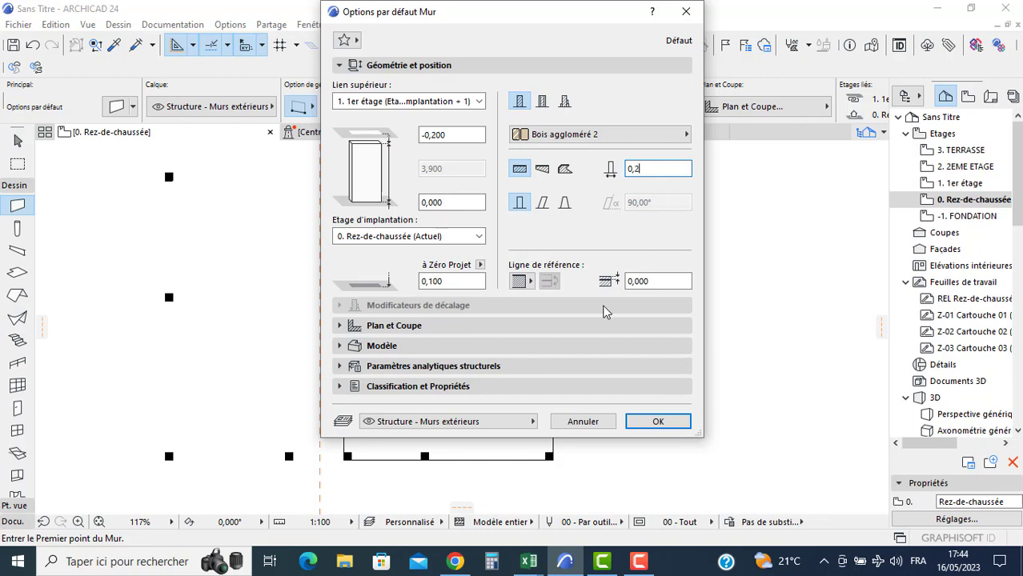
{"action": "left_click", "coordinate": [382, 345]}
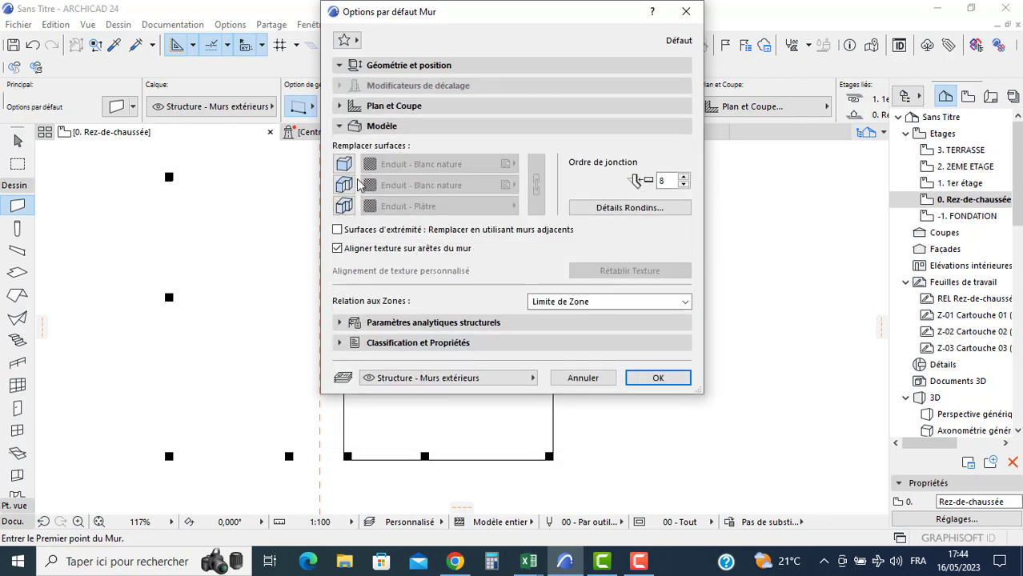
{"action": "left_click", "coordinate": [349, 185]}
{"action": "left_click", "coordinate": [346, 206]}
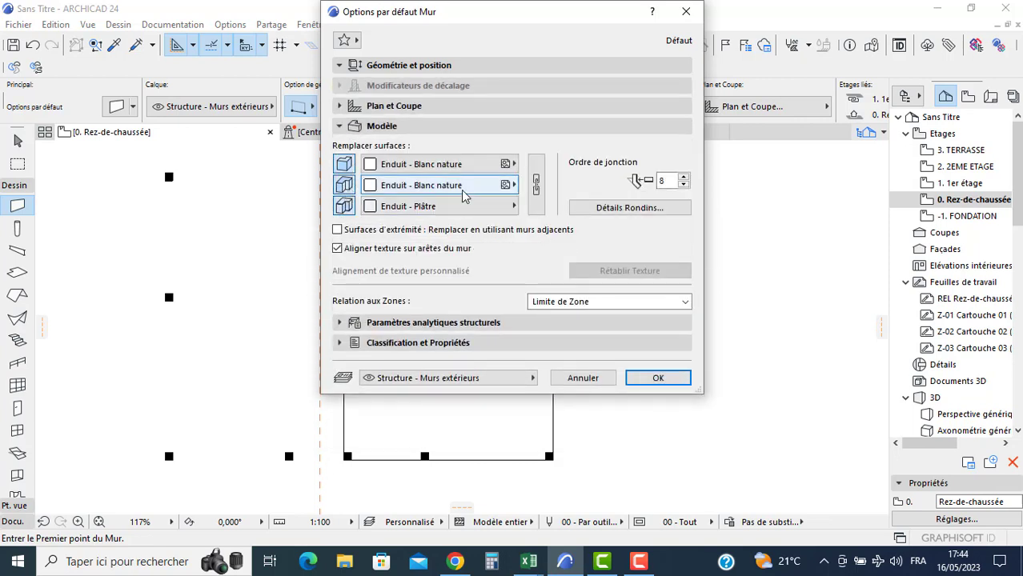
{"action": "left_click", "coordinate": [536, 185]}
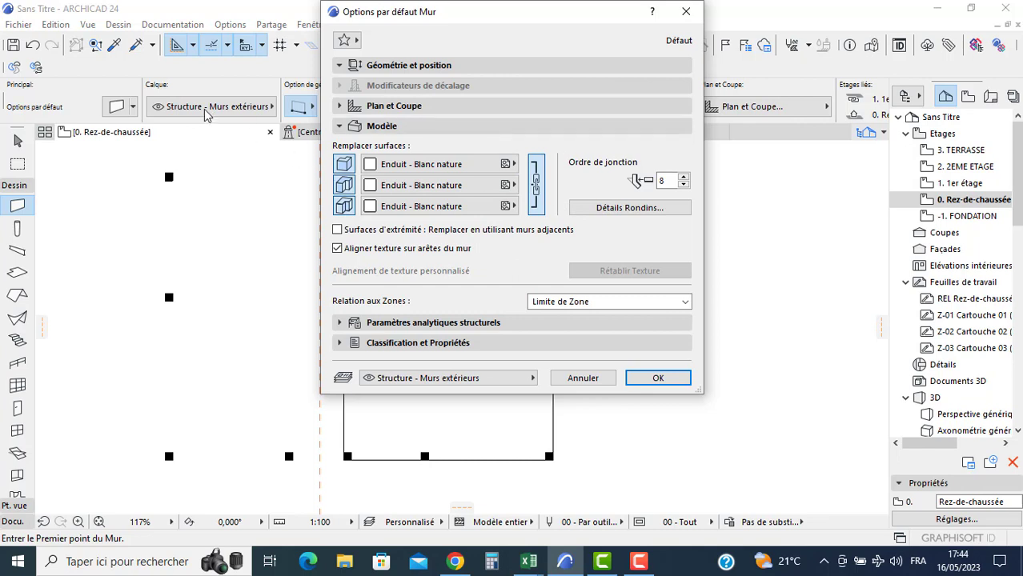
{"action": "left_click", "coordinate": [677, 385]}
- Draw rectangular exterior walls around the ground floor, from the upper-left corner column to the lower-right corner column
{"action": "scroll", "coordinate": [196, 223], "scroll_direction": "down", "scroll_amount": 3}
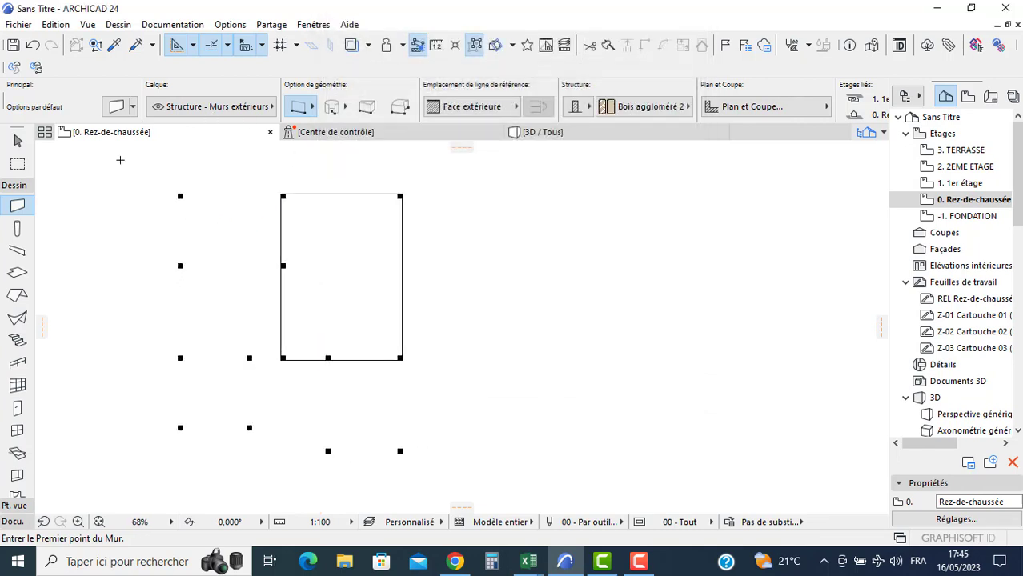
{"action": "left_click", "coordinate": [312, 107]}
{"action": "left_click", "coordinate": [364, 97]}
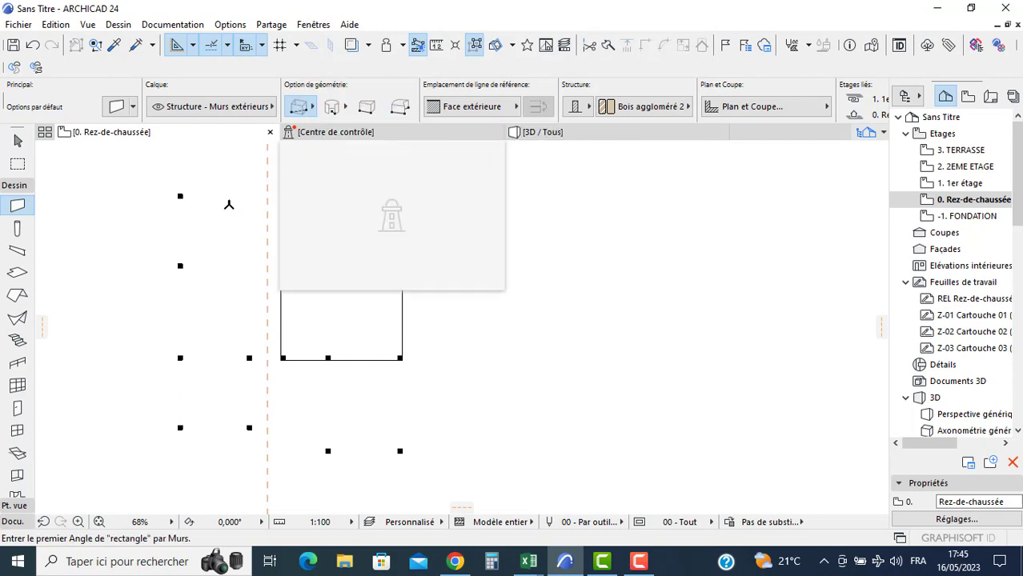
{"action": "scroll", "coordinate": [182, 193], "scroll_direction": "up", "scroll_amount": 5}
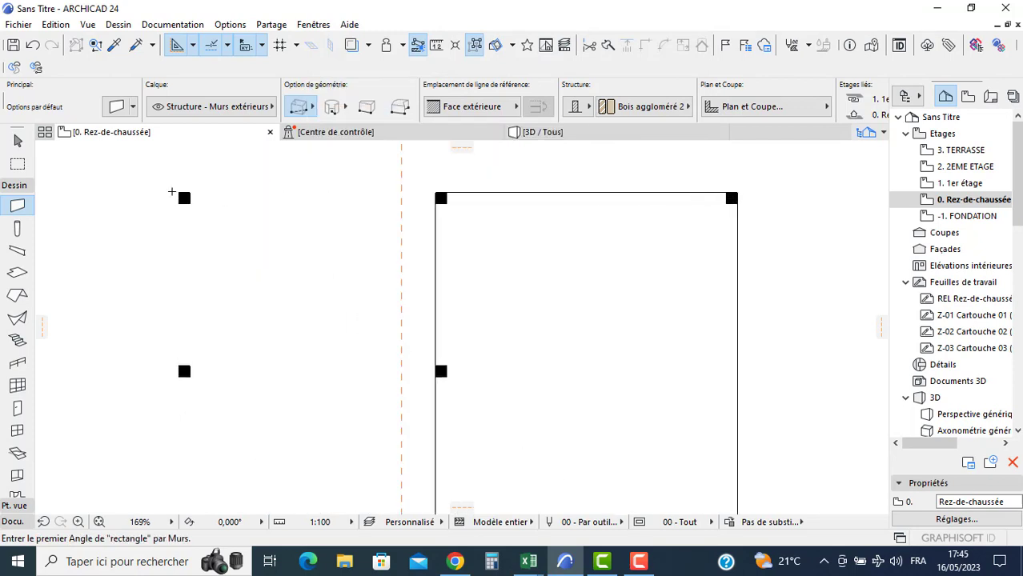
{"action": "left_click", "coordinate": [178, 193]}
{"action": "scroll", "coordinate": [313, 344], "scroll_direction": "down", "scroll_amount": 3}
{"action": "middle_click_drag", "start_coordinate": [377, 374], "coordinate": [366, 219]}
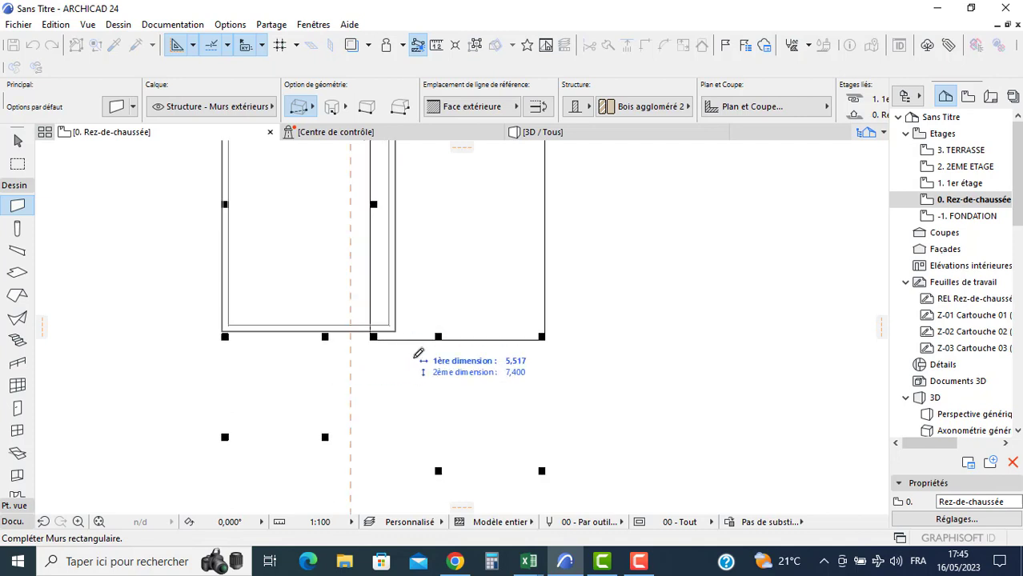
{"action": "middle_click_drag", "start_coordinate": [487, 457], "coordinate": [431, 238]}
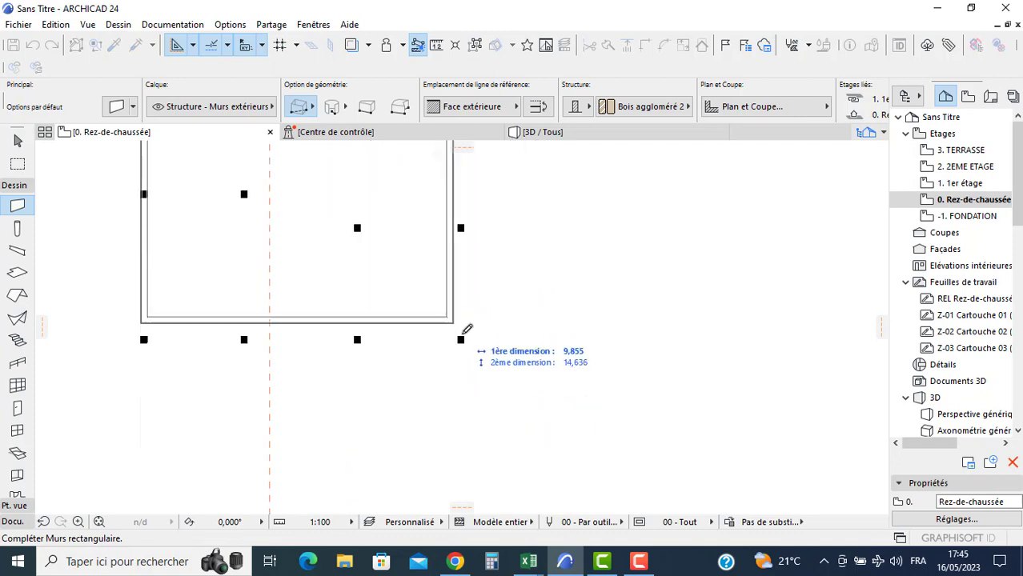
{"action": "left_click", "coordinate": [461, 338]}
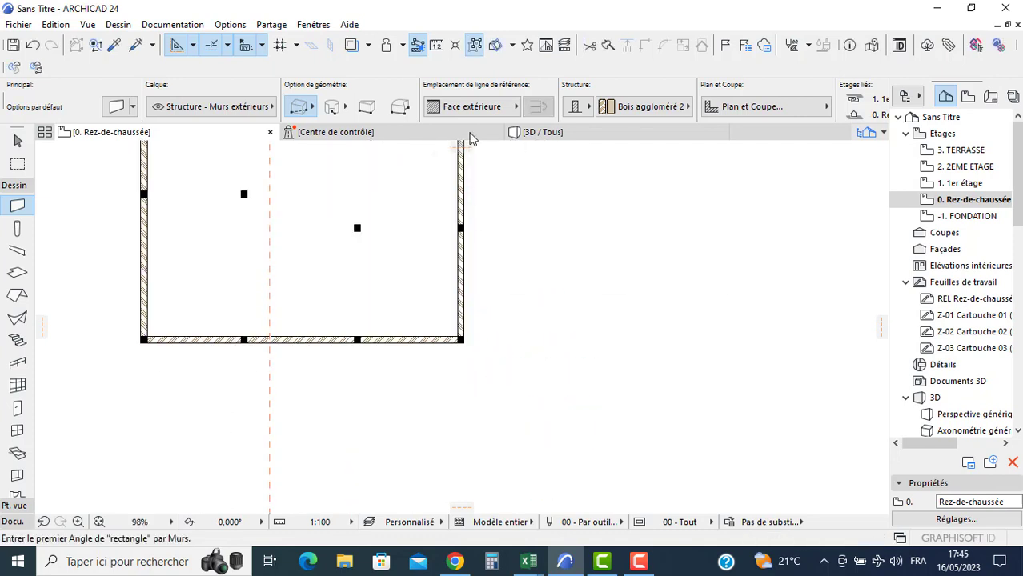
- Check the geometry and position settings of the default wall
{"action": "key", "text": "ctrl+t"}
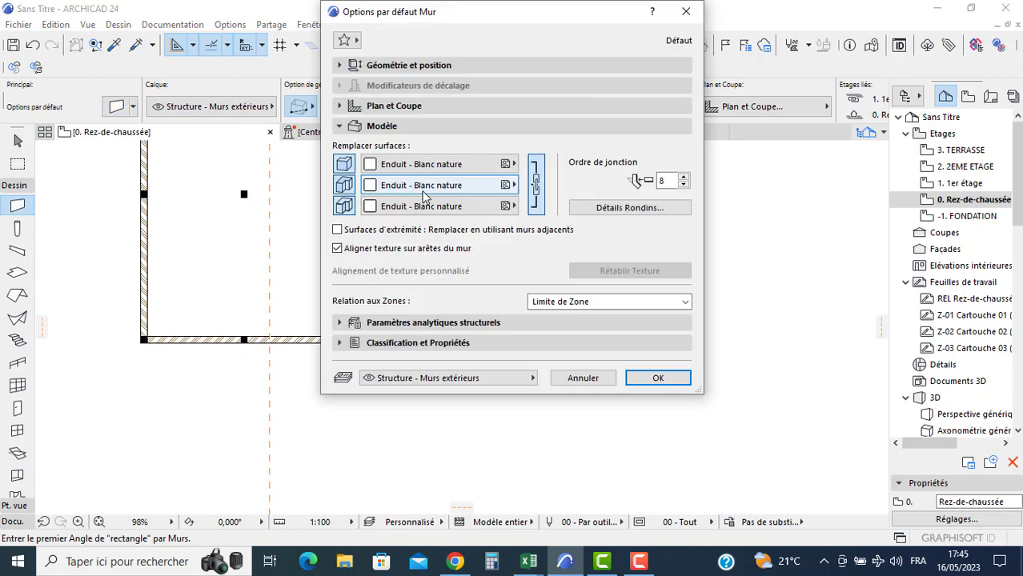
{"action": "left_click", "coordinate": [404, 66]}
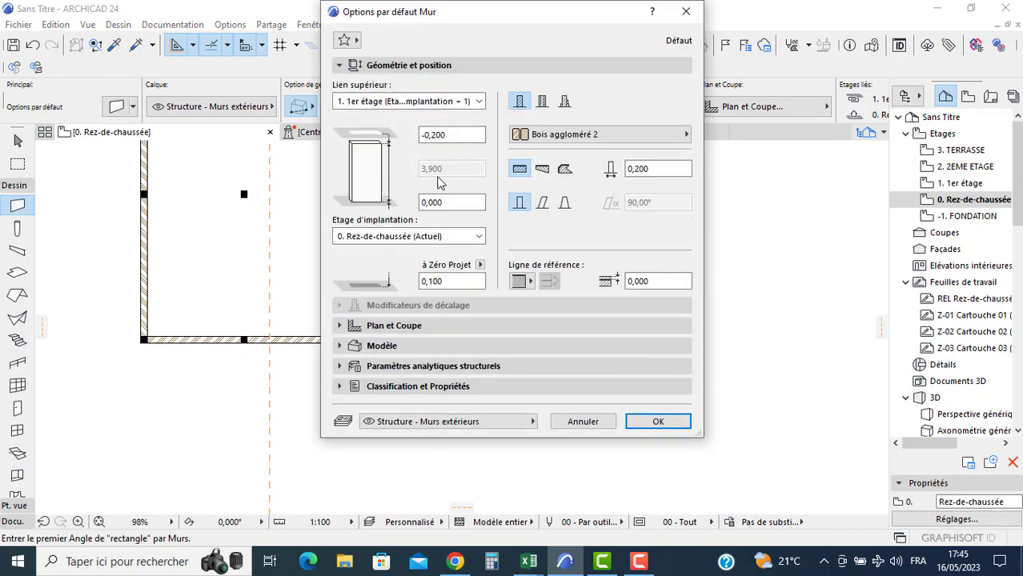
{"action": "left_click", "coordinate": [658, 422]}
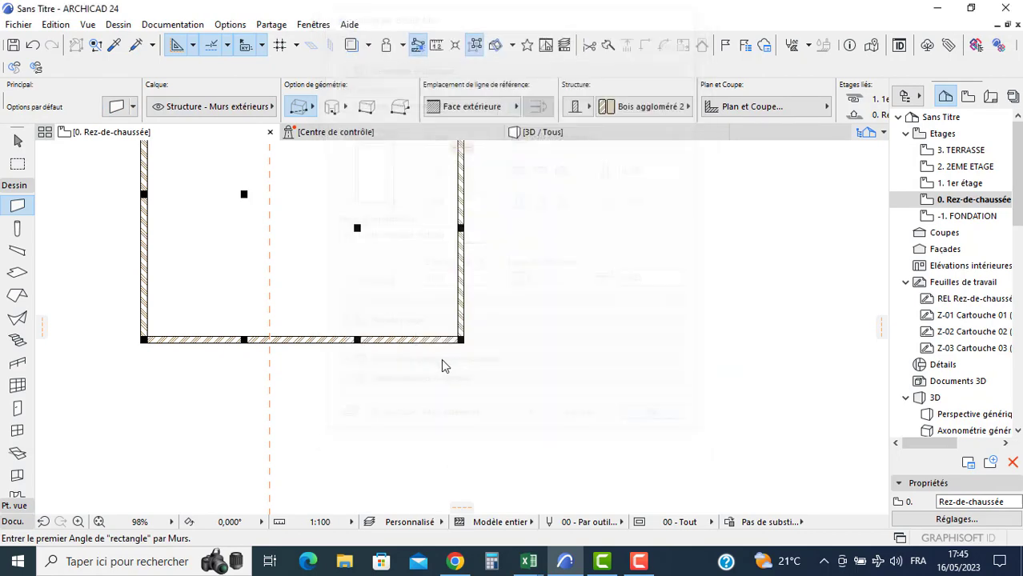
- Draw chained walls enclosing the small bay along the left exterior wall, following its two inner columns
{"action": "scroll", "coordinate": [267, 334], "scroll_direction": "down", "scroll_amount": 2}
{"action": "left_click", "coordinate": [298, 110]}
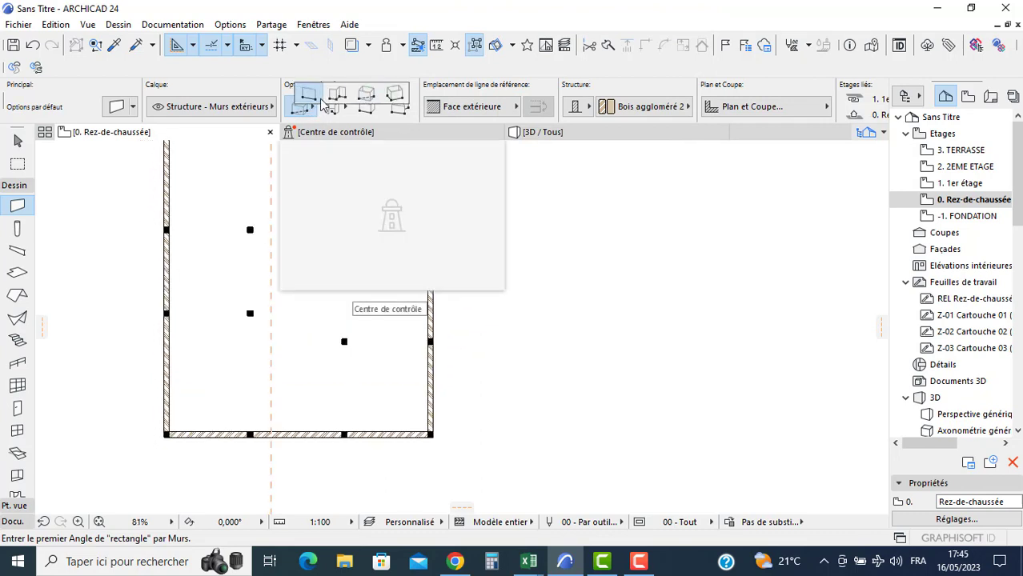
{"action": "left_click", "coordinate": [312, 94]}
{"action": "scroll", "coordinate": [165, 234], "scroll_direction": "up", "scroll_amount": 5}
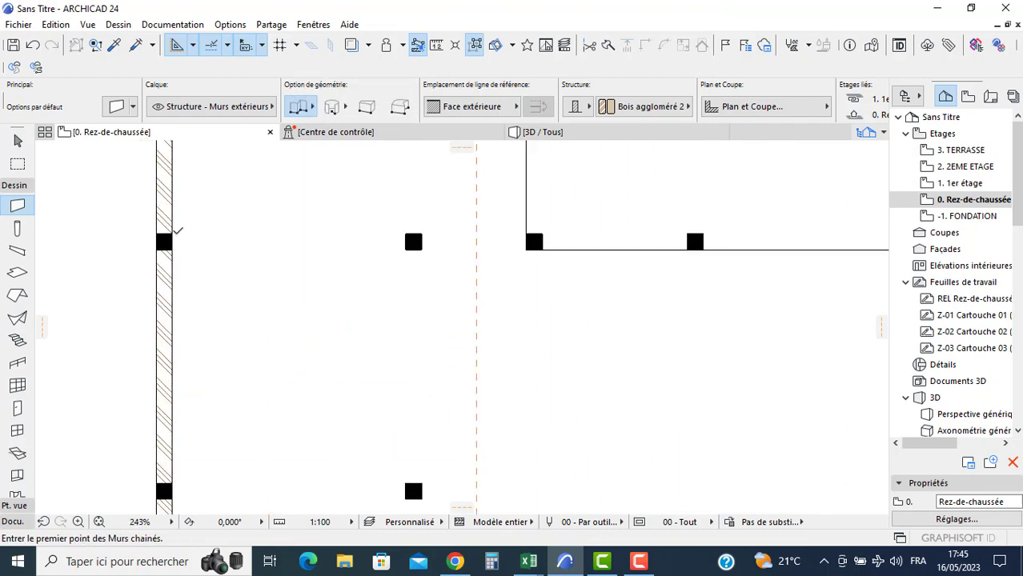
{"action": "left_click", "coordinate": [173, 232]}
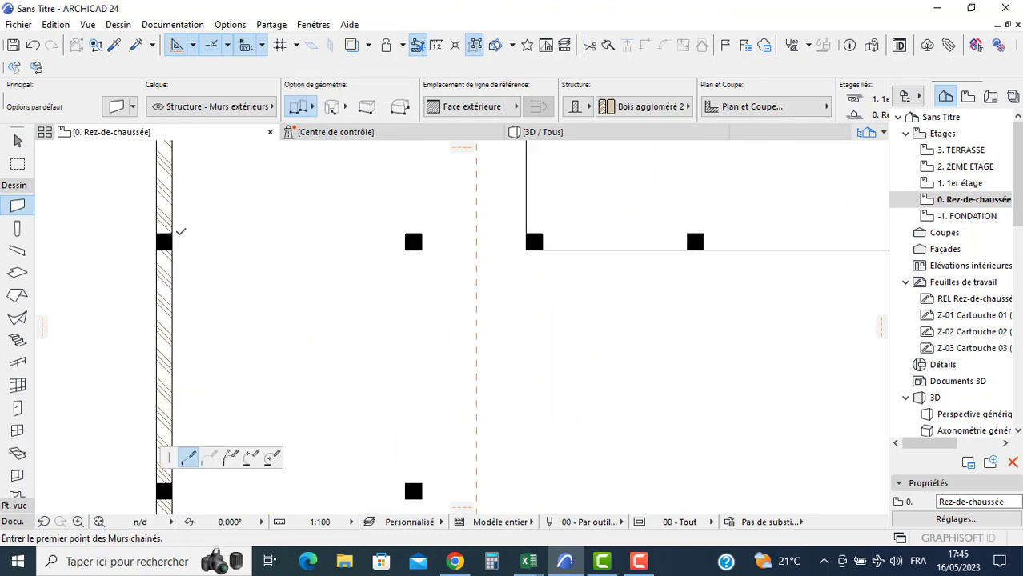
{"action": "left_click", "coordinate": [423, 233]}
{"action": "scroll", "coordinate": [423, 265], "scroll_direction": "down", "scroll_amount": 2}
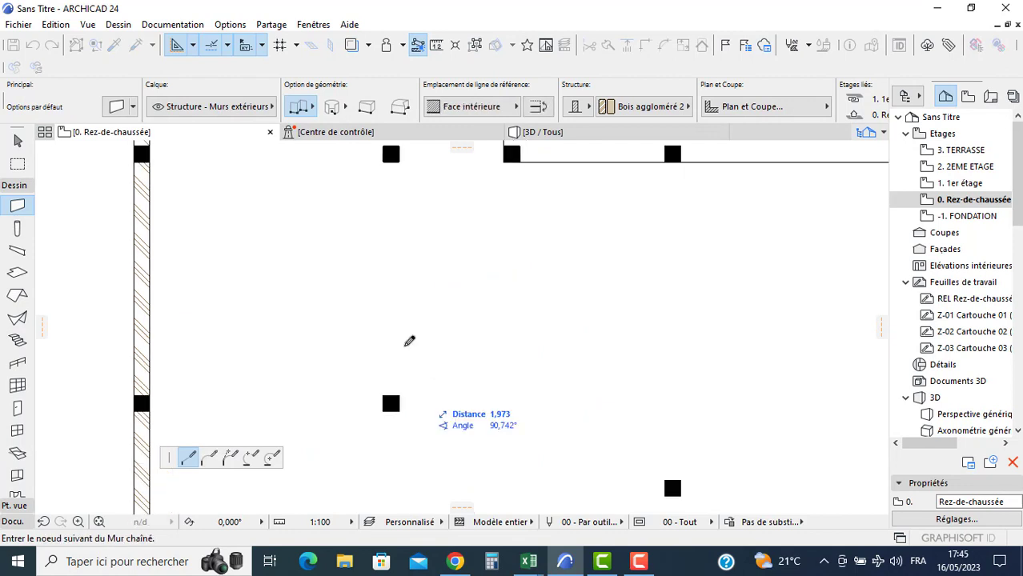
{"action": "left_click", "coordinate": [398, 409]}
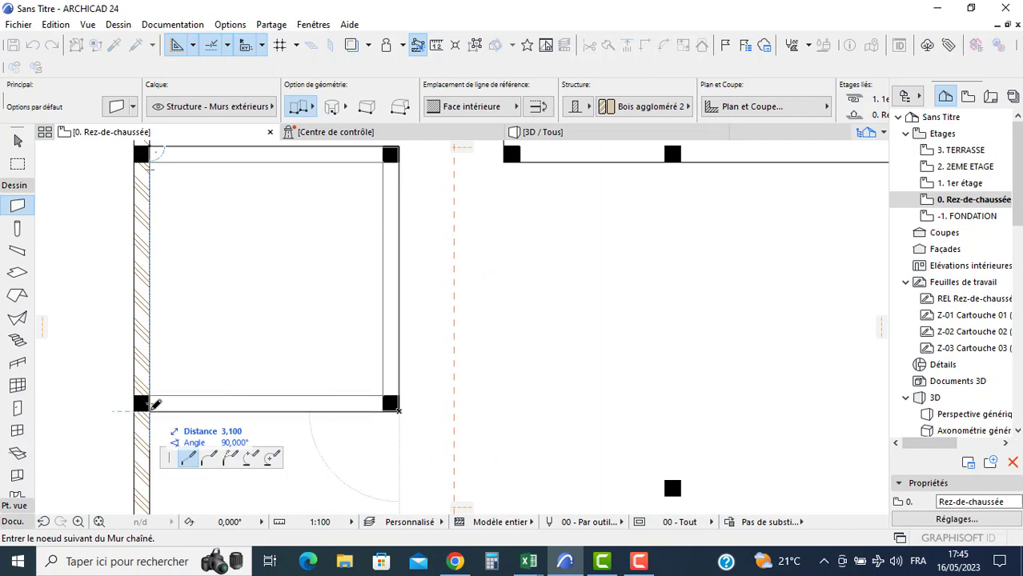
{"action": "double_click", "coordinate": [155, 402]}
{"action": "scroll", "coordinate": [245, 339], "scroll_direction": "down", "scroll_amount": 4}
{"action": "middle_click_drag", "start_coordinate": [360, 157], "coordinate": [335, 292]}
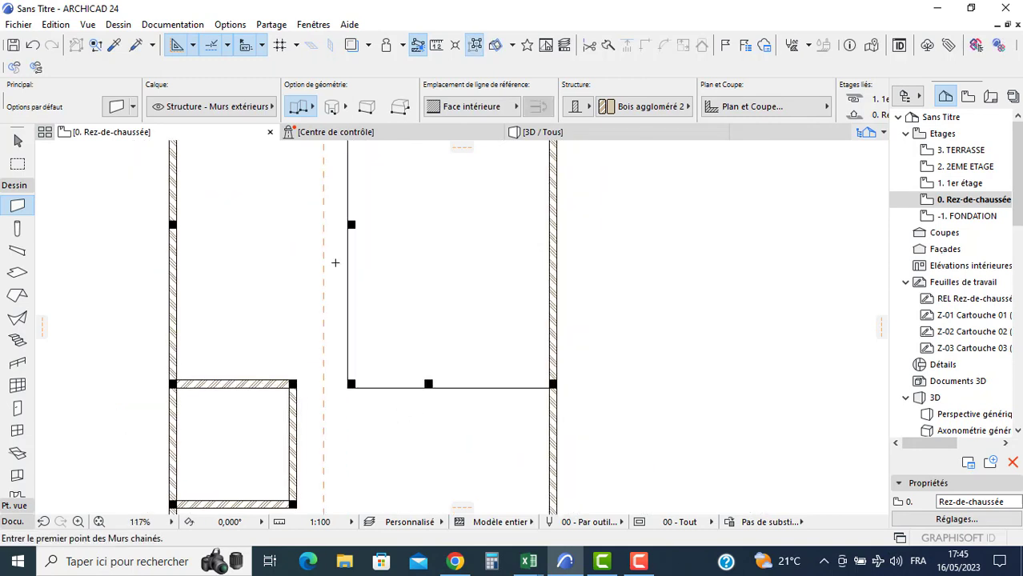
{"action": "middle_click_drag", "start_coordinate": [333, 172], "coordinate": [328, 249]}
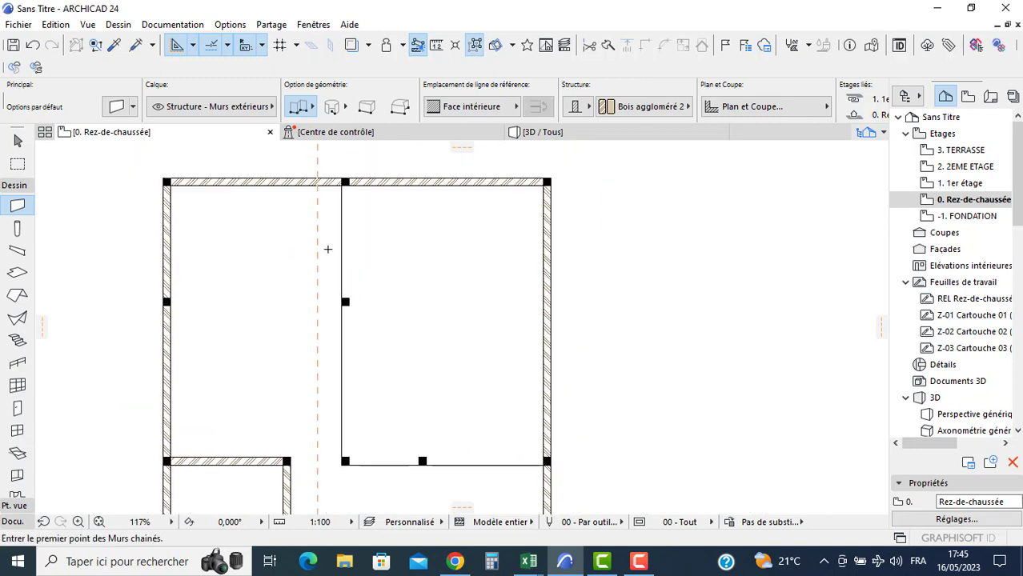
{"action": "left_click", "coordinate": [343, 183]}
{"action": "middle_click_drag", "start_coordinate": [357, 422], "coordinate": [333, 361]}
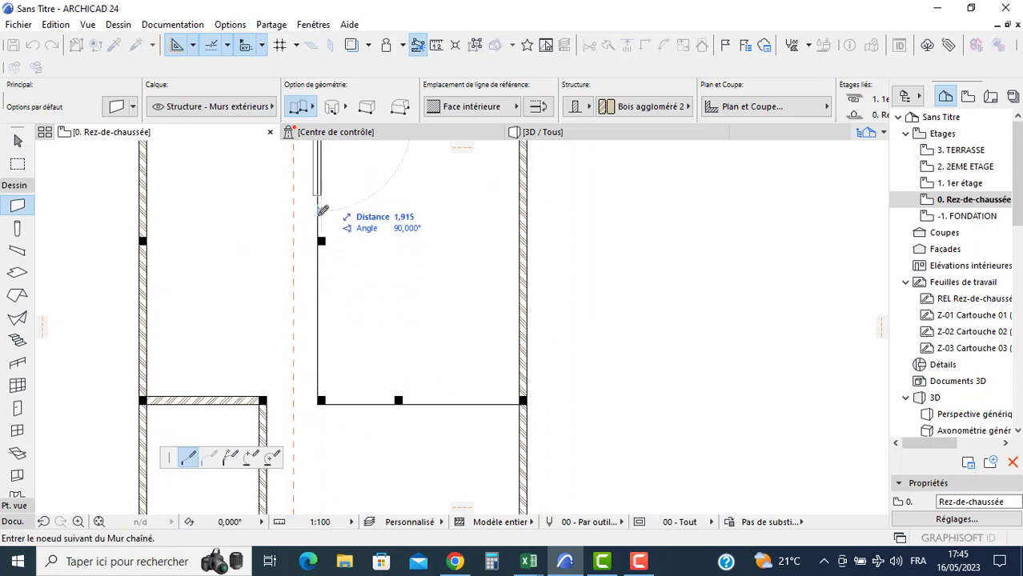
{"action": "key", "text": "Escape"}
- Draw chained walls from the middle column of the upper wall down to the inner corner column and across to the right exterior wall
{"action": "middle_click_drag", "start_coordinate": [315, 198], "coordinate": [305, 359]}
{"action": "scroll", "coordinate": [308, 286], "scroll_direction": "up", "scroll_amount": 3}
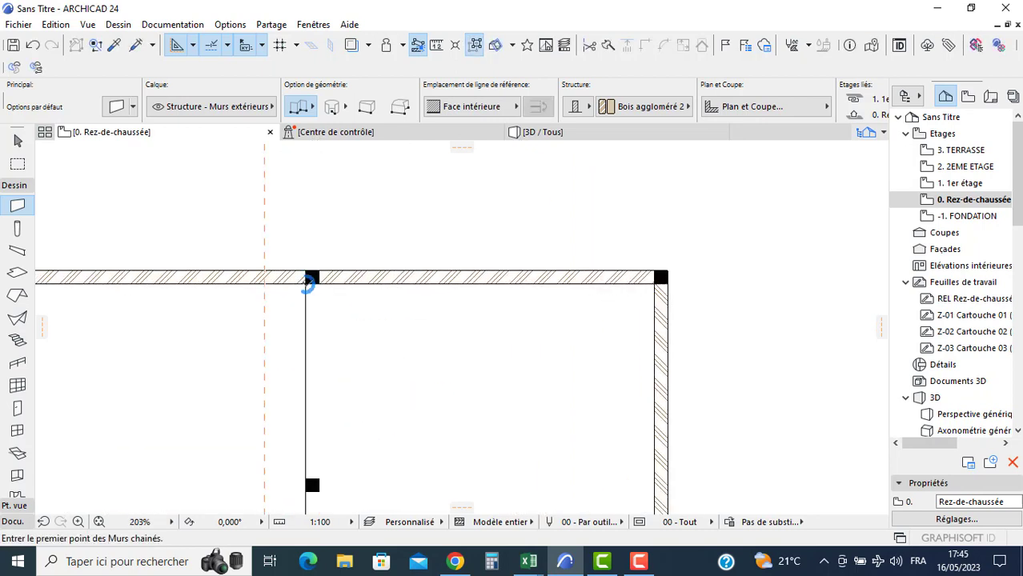
{"action": "left_click", "coordinate": [308, 282]}
{"action": "middle_click_drag", "start_coordinate": [302, 414], "coordinate": [303, 339]}
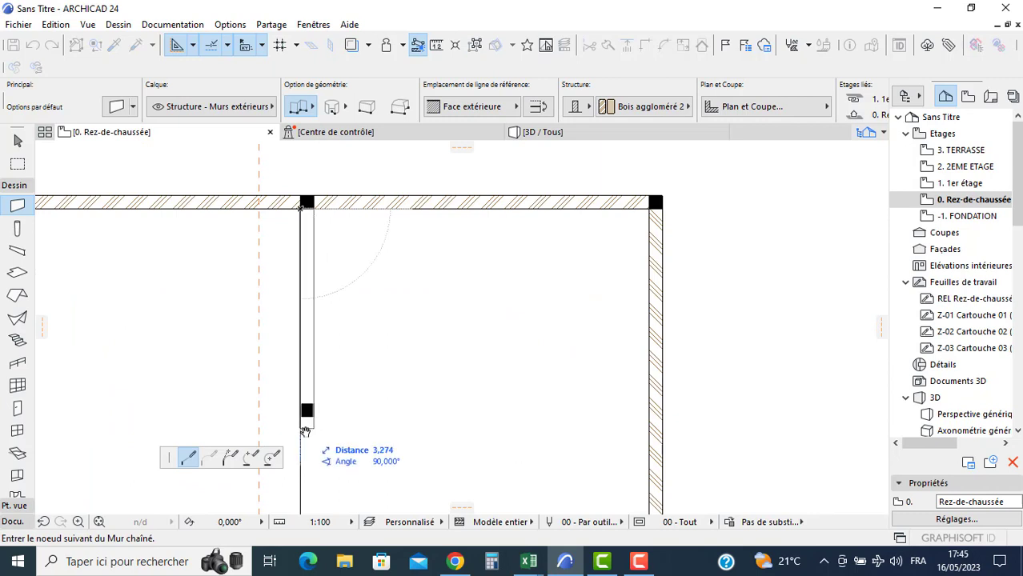
{"action": "middle_click_drag", "start_coordinate": [305, 431], "coordinate": [313, 337]}
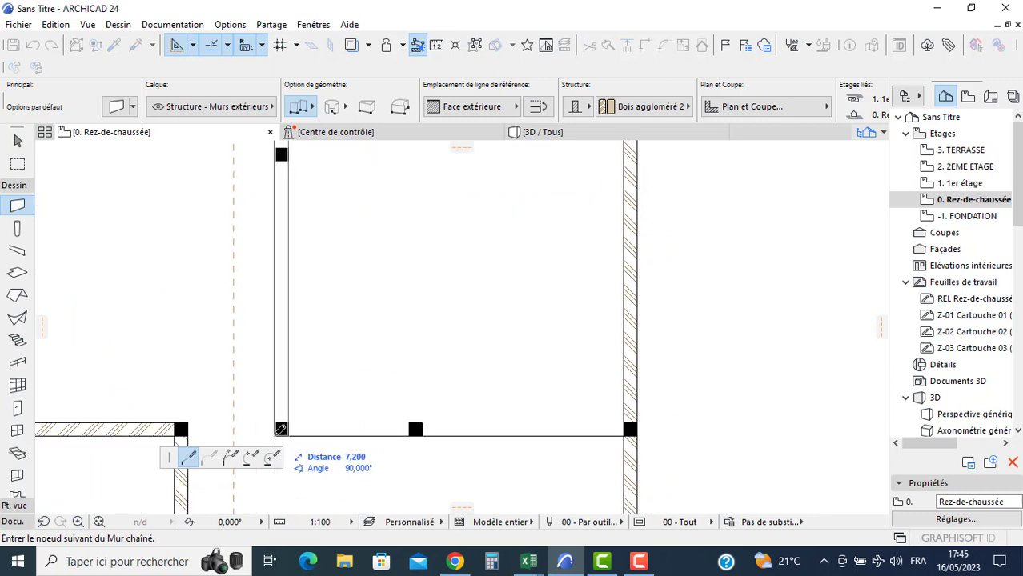
{"action": "left_click", "coordinate": [280, 429]}
{"action": "left_click", "coordinate": [630, 430]}
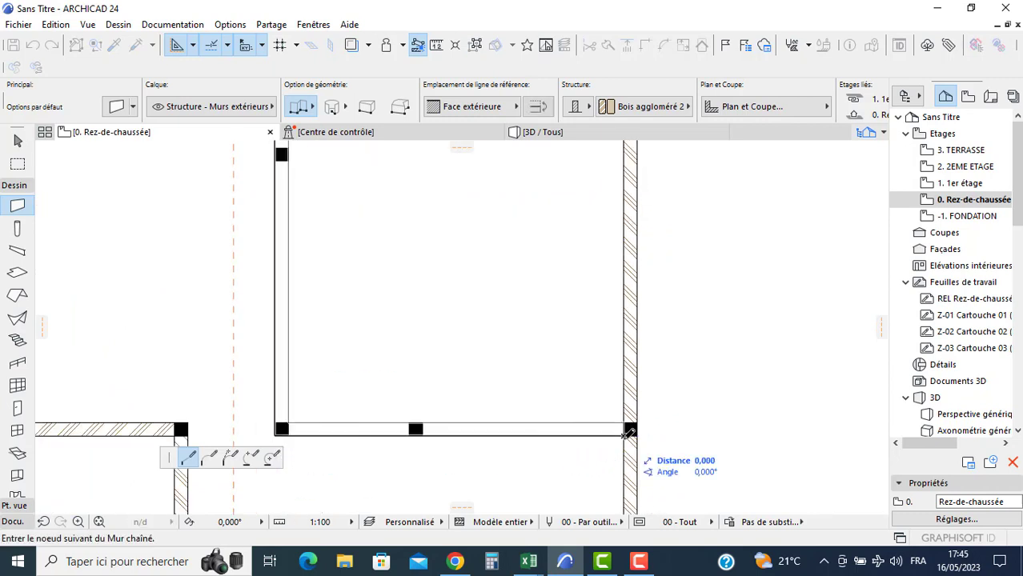
{"action": "left_click", "coordinate": [630, 429]}
{"action": "scroll", "coordinate": [503, 411], "scroll_direction": "down", "scroll_amount": 5}
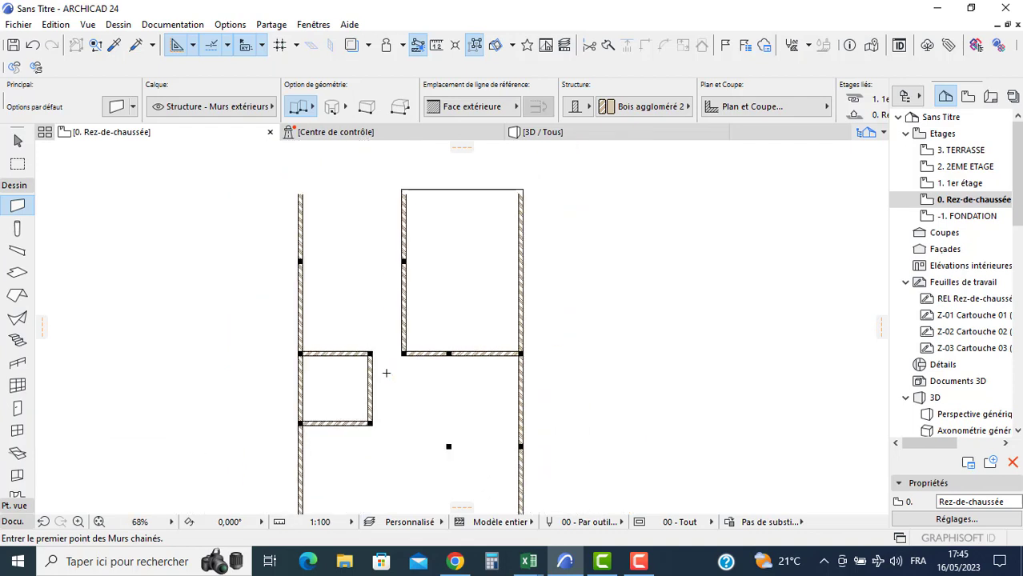
- Copy the scanned plan figure from the FONDATION storey and paste it at its original location on the Rez-de-chaussée storey
{"action": "middle_click_drag", "start_coordinate": [386, 373], "coordinate": [361, 317]}
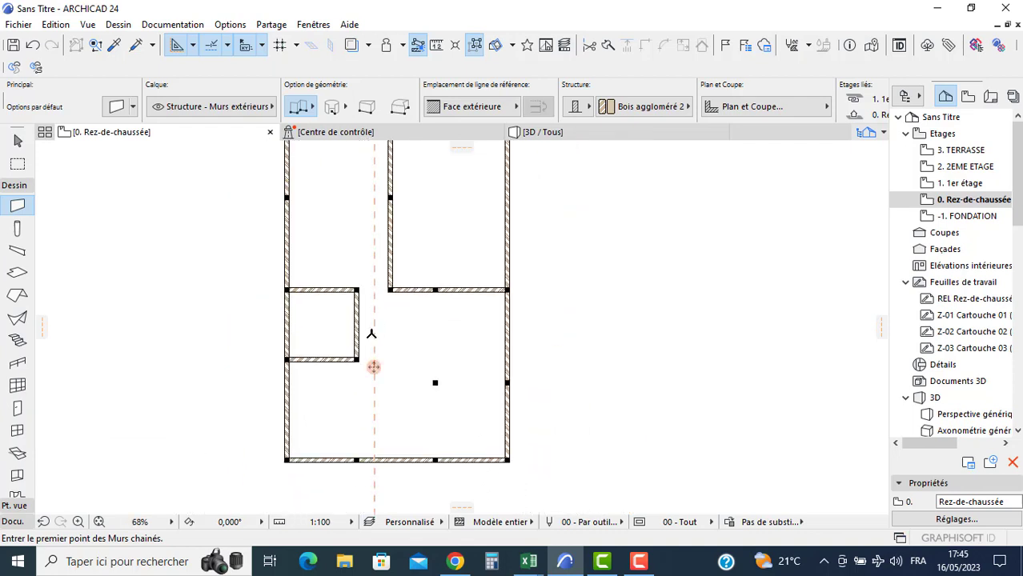
{"action": "left_click", "coordinate": [966, 216]}
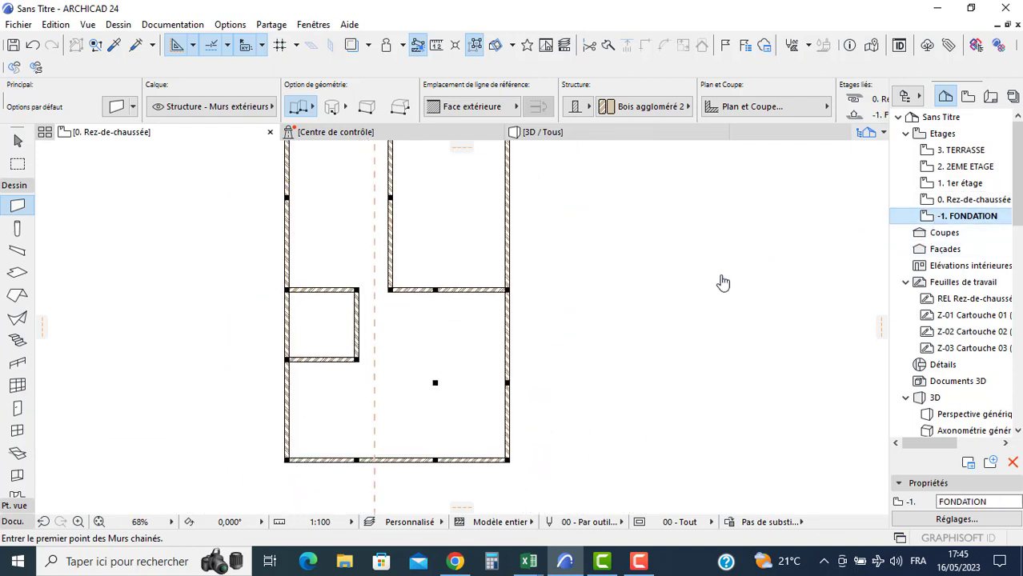
{"action": "left_click", "coordinate": [697, 289]}
{"action": "key", "text": "Escape"}
{"action": "key", "text": "Escape"}
{"action": "left_click", "coordinate": [697, 289]}
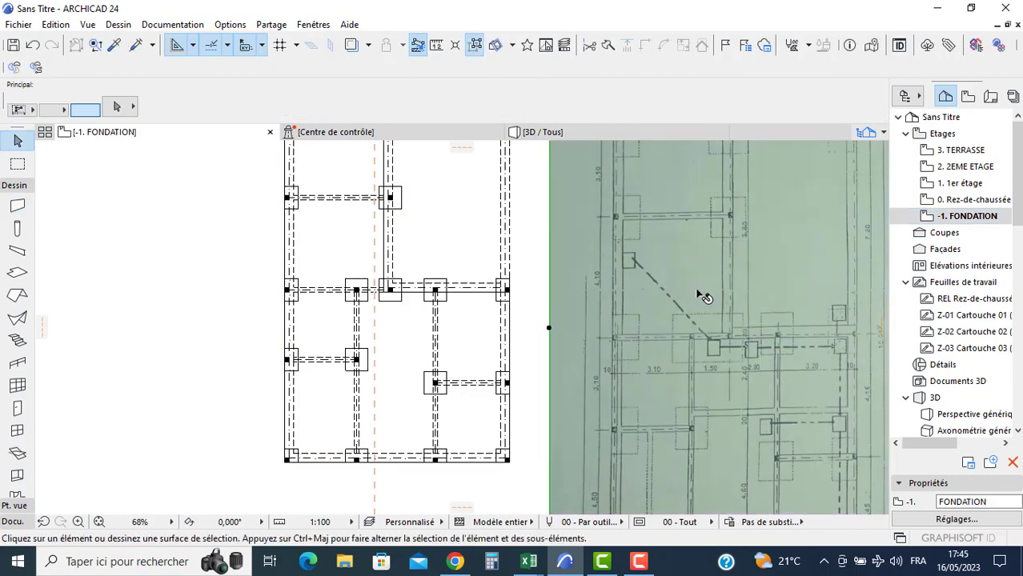
{"action": "left_click", "coordinate": [946, 204]}
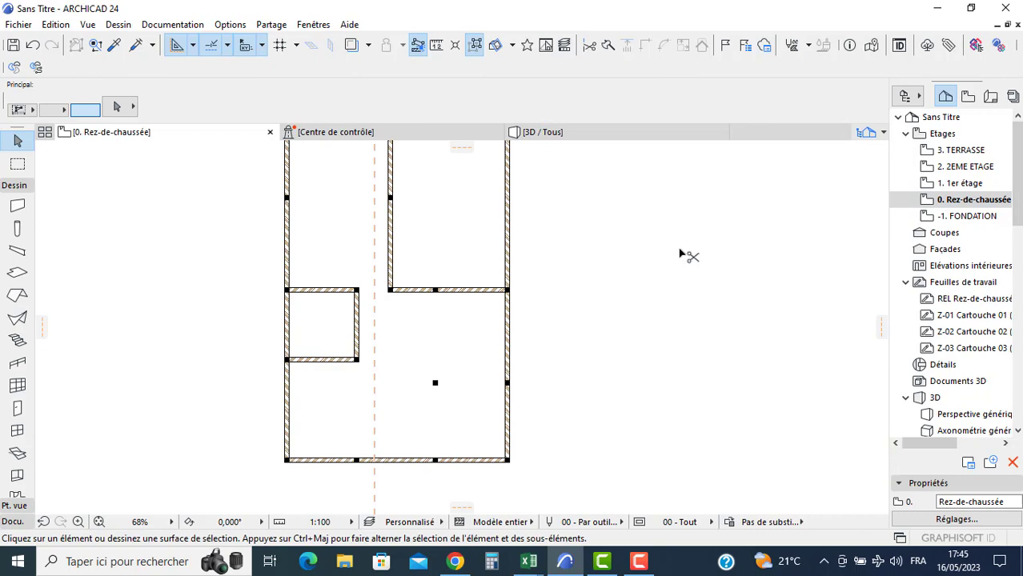
{"action": "key", "text": "ctrl+v"}
{"action": "left_click", "coordinate": [602, 304]}
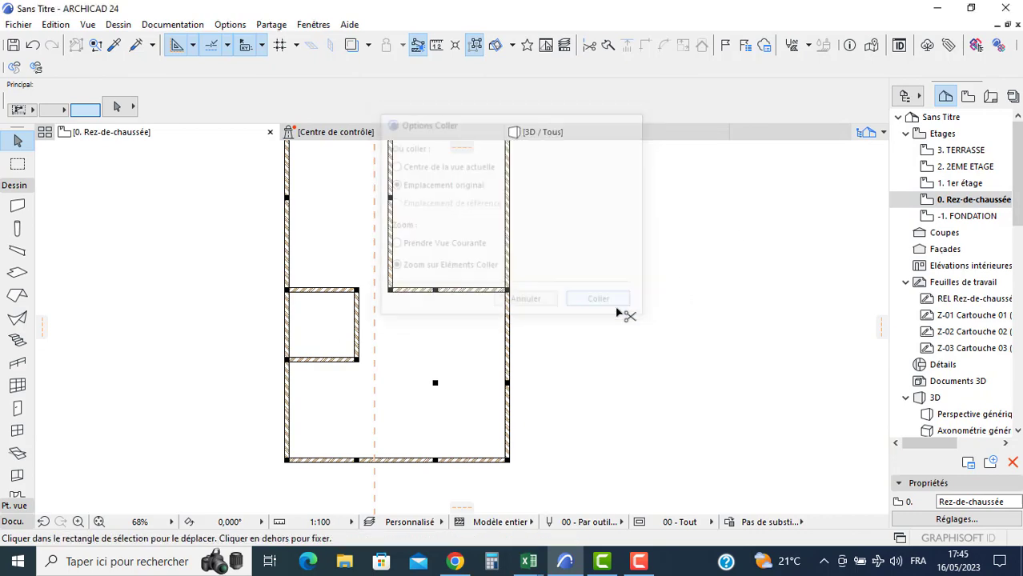
{"action": "left_click", "coordinate": [679, 296]}
- Examine the ground-floor layout and dimensions on the scanned plan, from the garages to the hall, shower and kitchen
{"action": "scroll", "coordinate": [507, 427], "scroll_direction": "up", "scroll_amount": 8}
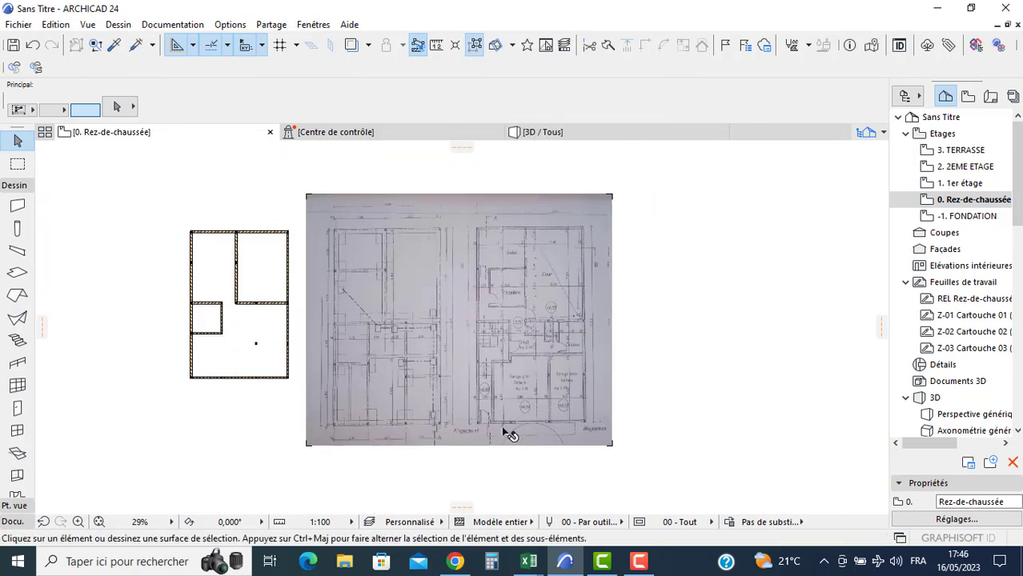
{"action": "scroll", "coordinate": [697, 482], "scroll_direction": "up", "scroll_amount": 4}
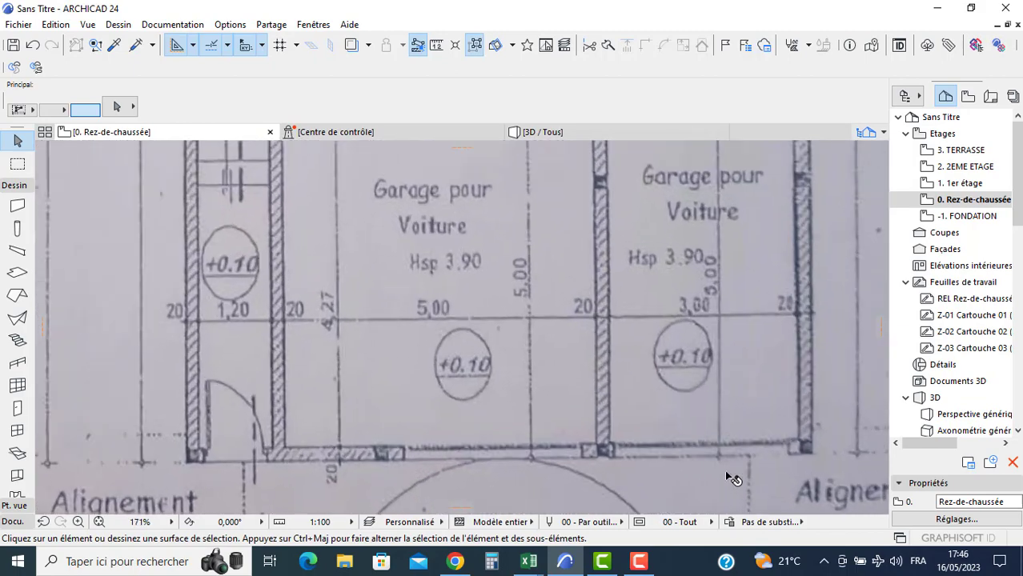
{"action": "scroll", "coordinate": [528, 308], "scroll_direction": "down", "scroll_amount": 3}
{"action": "middle_click_drag", "start_coordinate": [492, 250], "coordinate": [506, 325]}
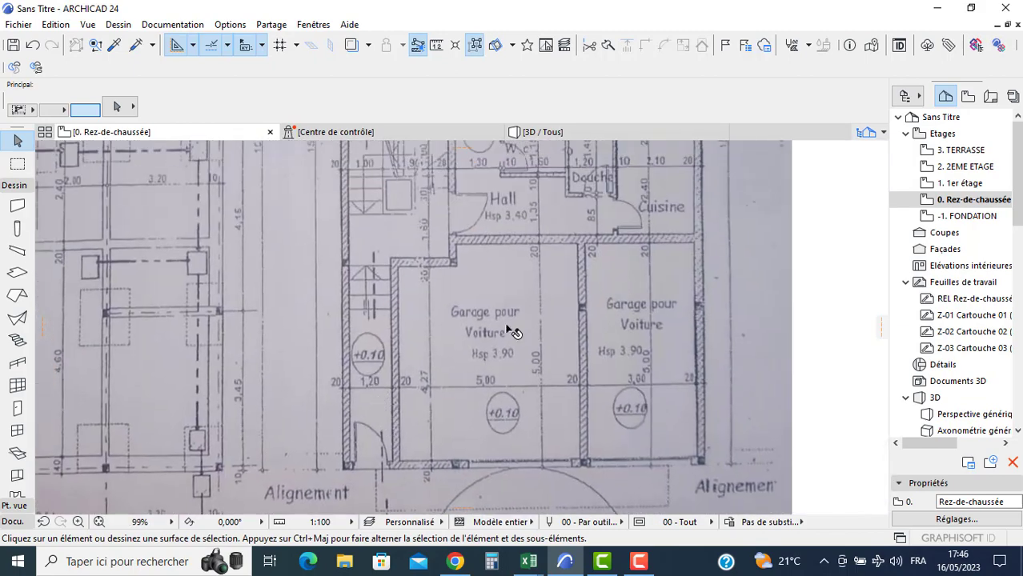
{"action": "middle_click_drag", "start_coordinate": [649, 220], "coordinate": [626, 313]}
{"action": "scroll", "coordinate": [630, 233], "scroll_direction": "up", "scroll_amount": 2}
{"action": "scroll", "coordinate": [628, 231], "scroll_direction": "up", "scroll_amount": 2}
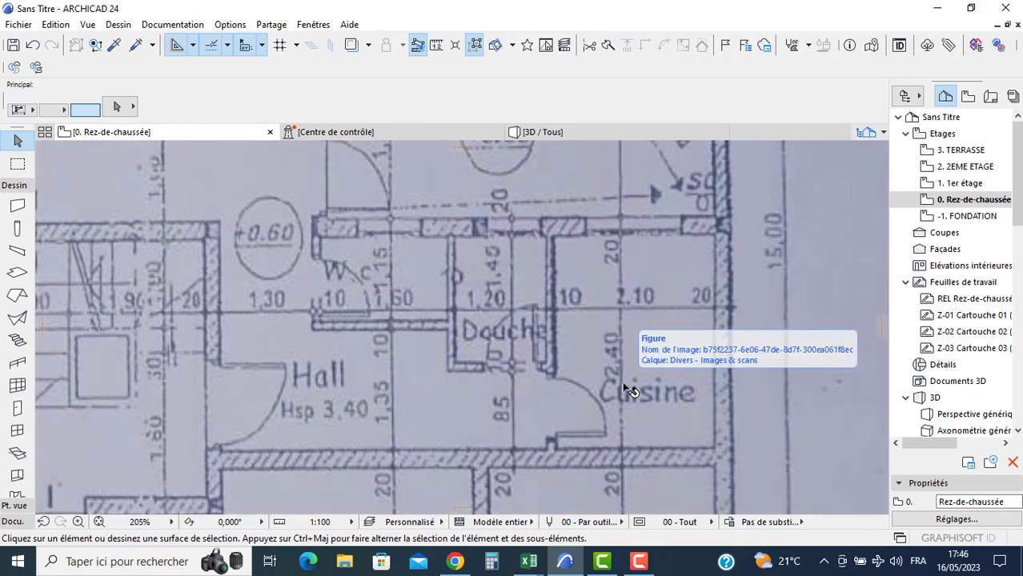
{"action": "scroll", "coordinate": [626, 387], "scroll_direction": "down", "scroll_amount": 4}
{"action": "middle_click_drag", "start_coordinate": [393, 391], "coordinate": [655, 420]}
{"action": "scroll", "coordinate": [239, 324], "scroll_direction": "down", "scroll_amount": 3}
{"action": "middle_click_drag", "start_coordinate": [224, 326], "coordinate": [409, 329]}
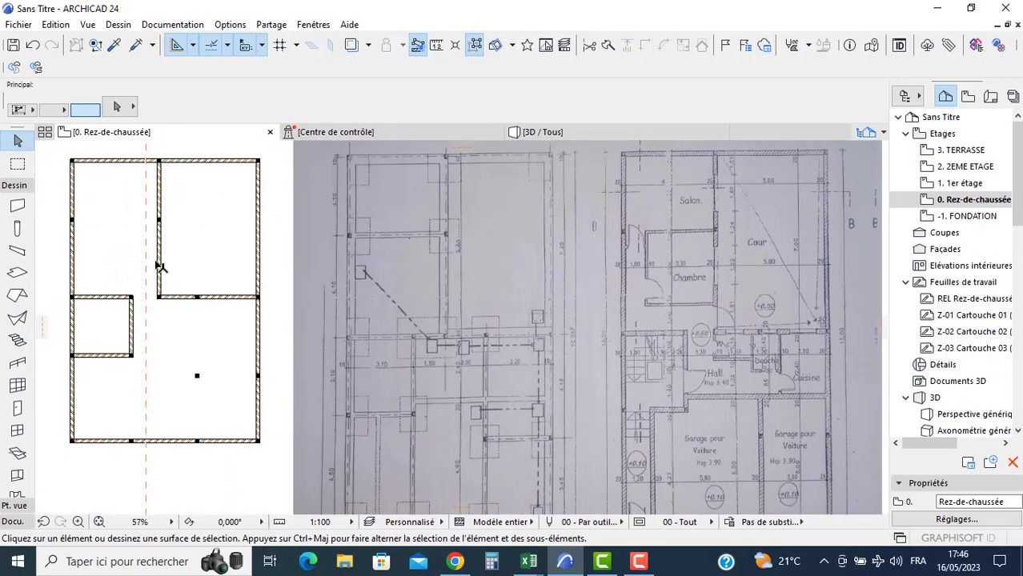
- Copy the horizontal wall below the upper-right bay 2.6 m downward
{"action": "scroll", "coordinate": [179, 269], "scroll_direction": "up", "scroll_amount": 4}
{"action": "left_click", "coordinate": [260, 324]}
{"action": "left_click", "coordinate": [266, 325]}
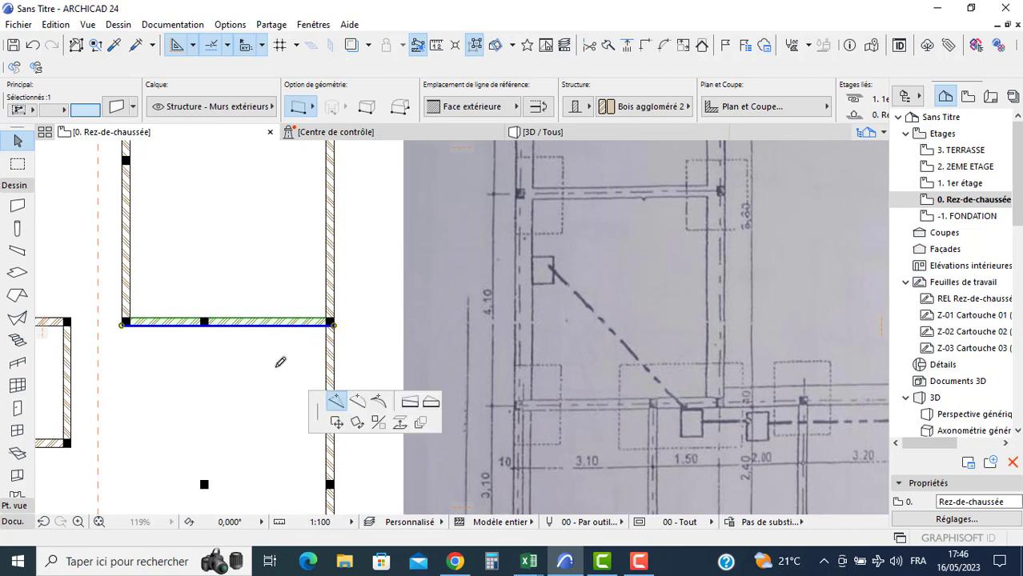
{"action": "left_click", "coordinate": [187, 477]}
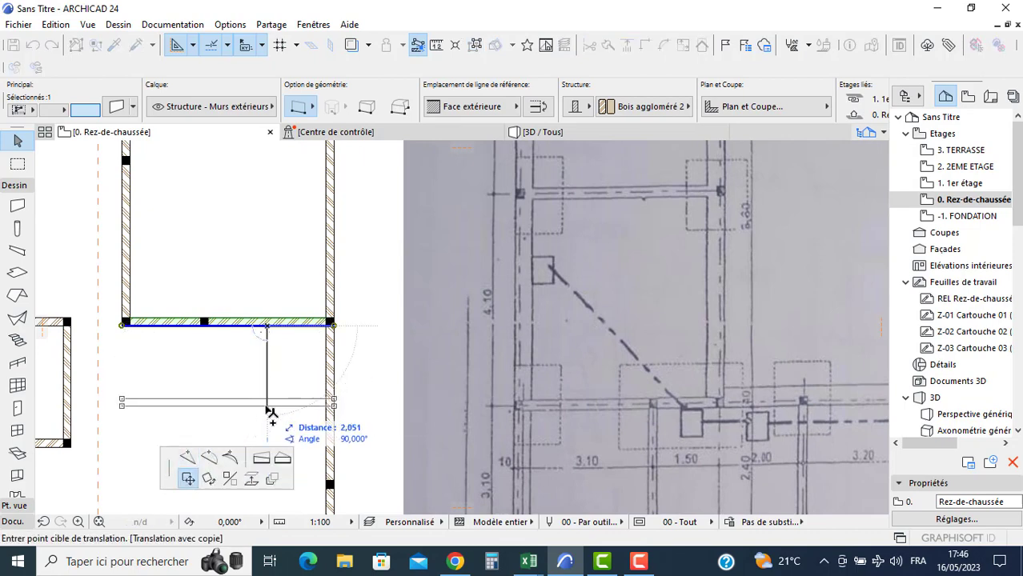
{"action": "type", "text": "2"}
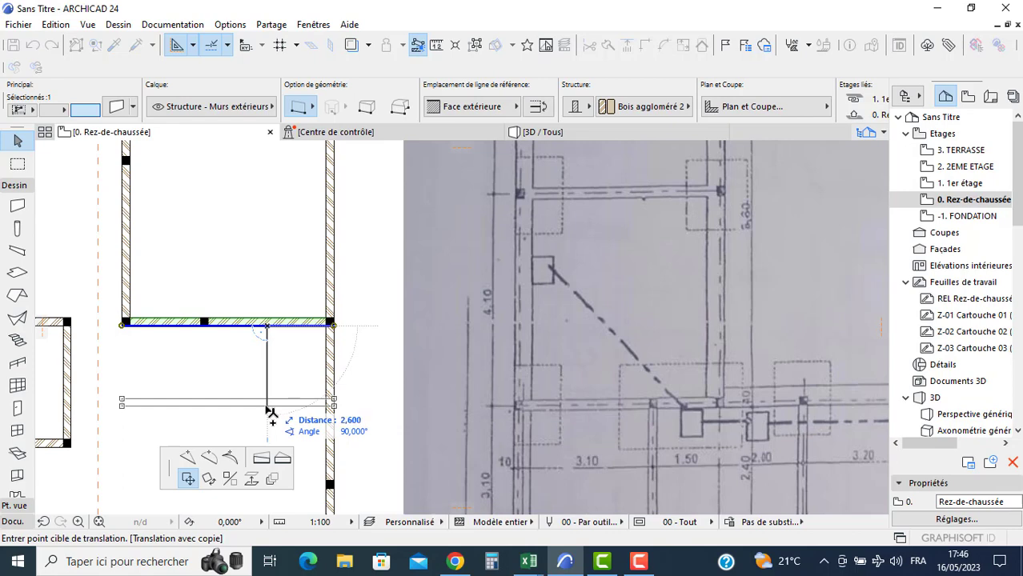
{"action": "key", "text": "Return"}
{"action": "scroll", "coordinate": [272, 352], "scroll_direction": "down", "scroll_amount": 3}
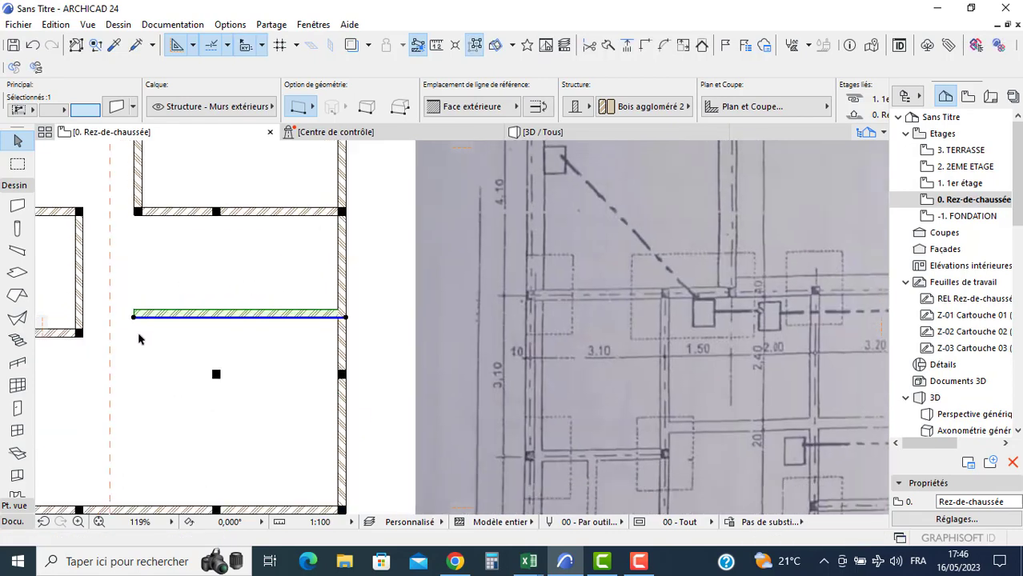
{"action": "scroll", "coordinate": [232, 329], "scroll_direction": "down", "scroll_amount": 4}
{"action": "left_click", "coordinate": [181, 334]}
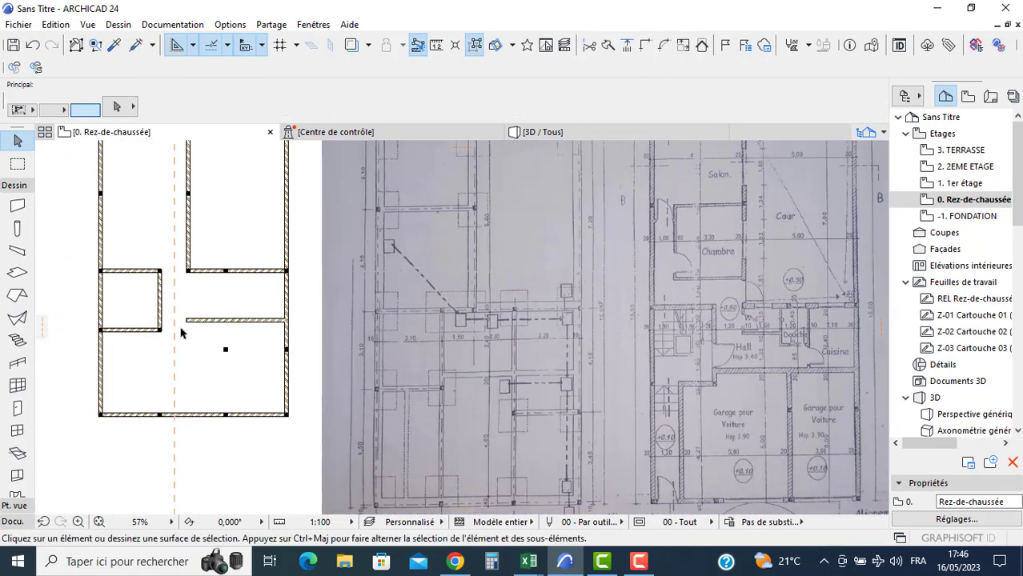
- Stretch the left end of the copied horizontal wall to meet the small room's right wall
{"action": "left_click", "coordinate": [191, 323]}
{"action": "left_click", "coordinate": [186, 322]}
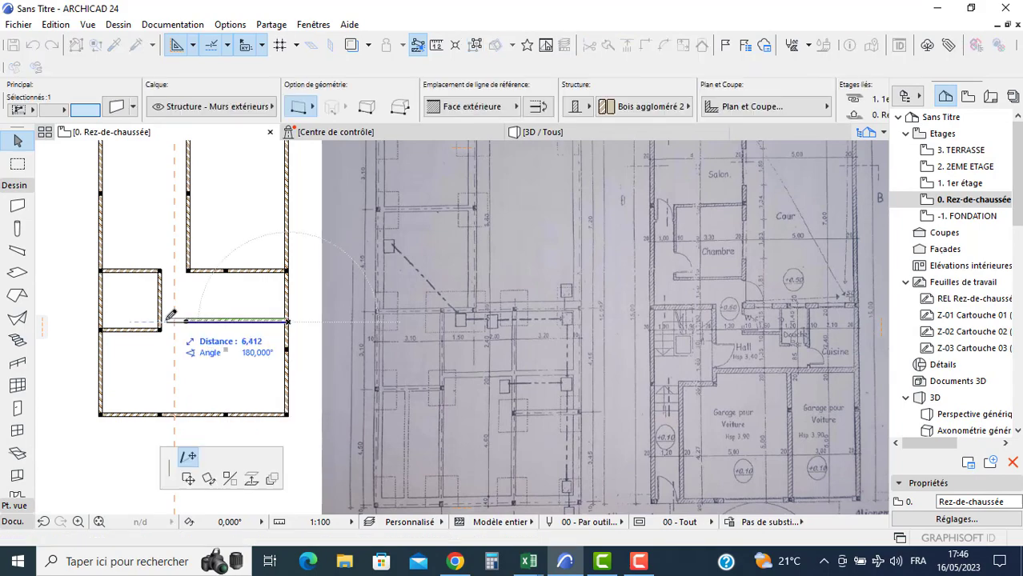
{"action": "key", "text": "Escape"}
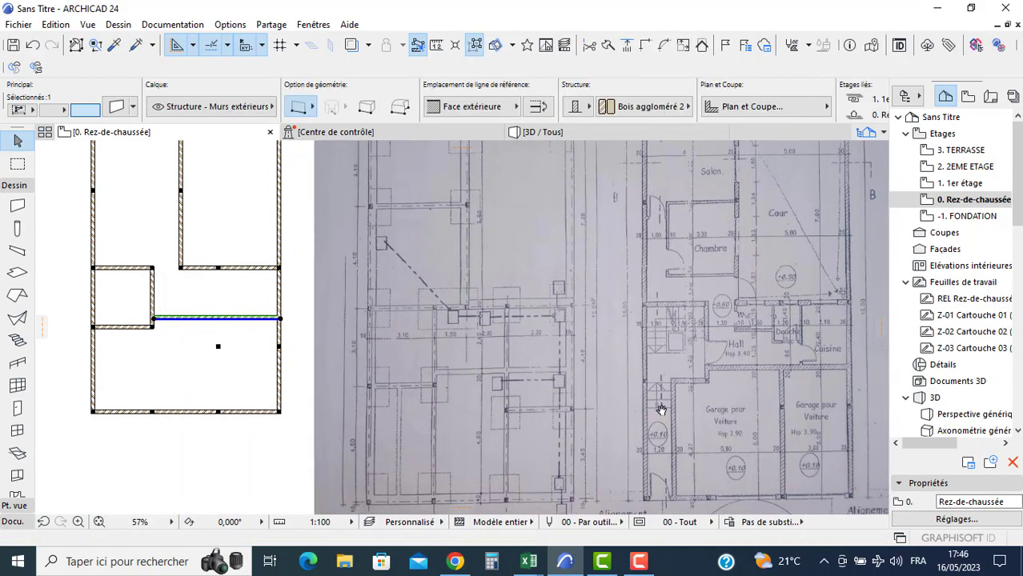
- Copy the left exterior wall 1.4 m to the right and trim away its portion above the small room's lower wall
{"action": "scroll", "coordinate": [576, 412], "scroll_direction": "up", "scroll_amount": 5}
{"action": "scroll", "coordinate": [553, 389], "scroll_direction": "down", "scroll_amount": 3}
{"action": "middle_click_drag", "start_coordinate": [121, 372], "coordinate": [441, 334]}
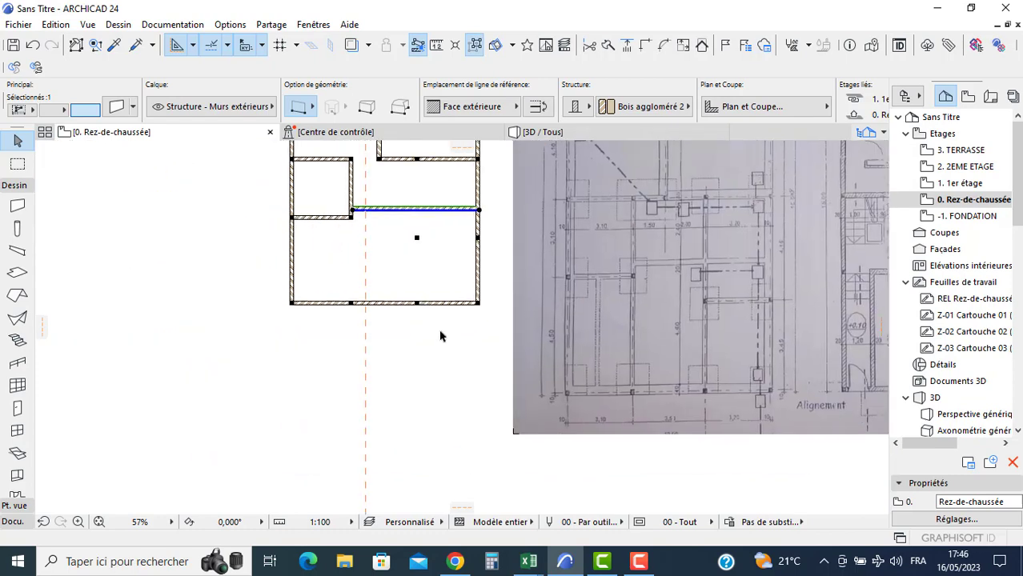
{"action": "key", "text": "Escape"}
{"action": "scroll", "coordinate": [309, 270], "scroll_direction": "up", "scroll_amount": 2}
{"action": "left_click", "coordinate": [286, 250]}
{"action": "left_click", "coordinate": [286, 252]}
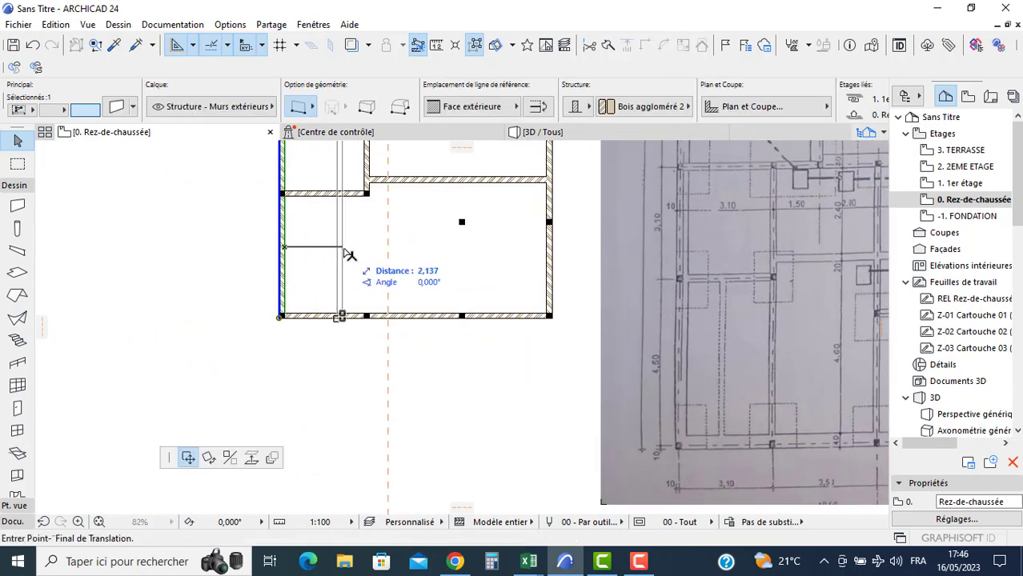
{"action": "key", "text": "ctrl"}
{"action": "type", "text": "1"}
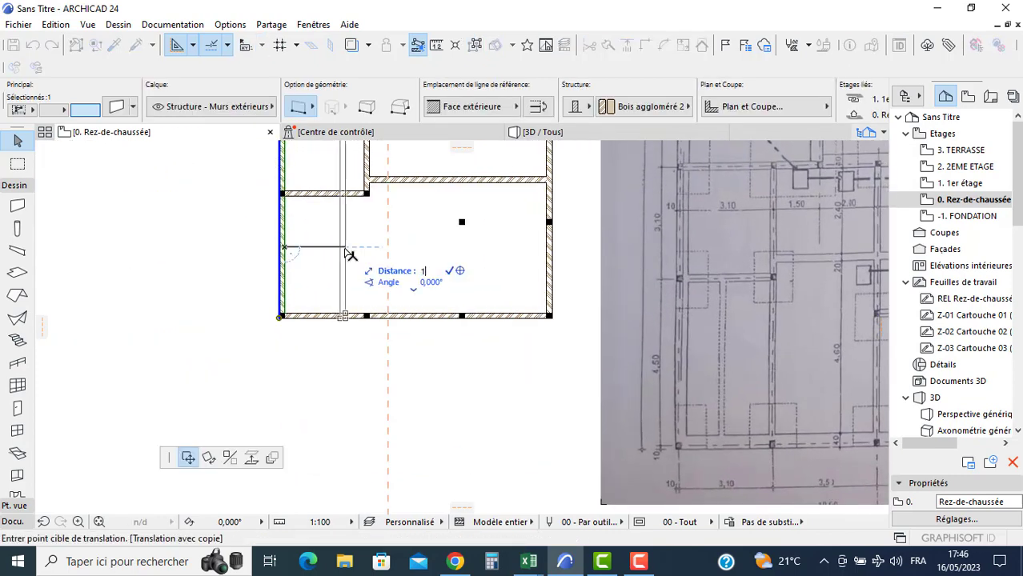
{"action": "type", "text": ",4"}
{"action": "key", "text": "Return"}
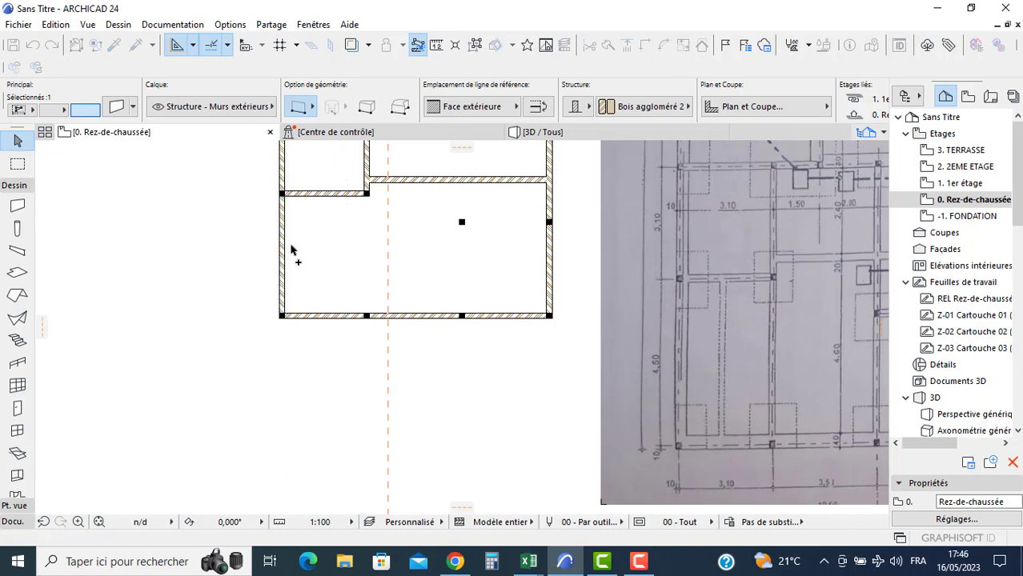
{"action": "scroll", "coordinate": [196, 410], "scroll_direction": "down", "scroll_amount": 3}
{"action": "left_click", "coordinate": [177, 202]}
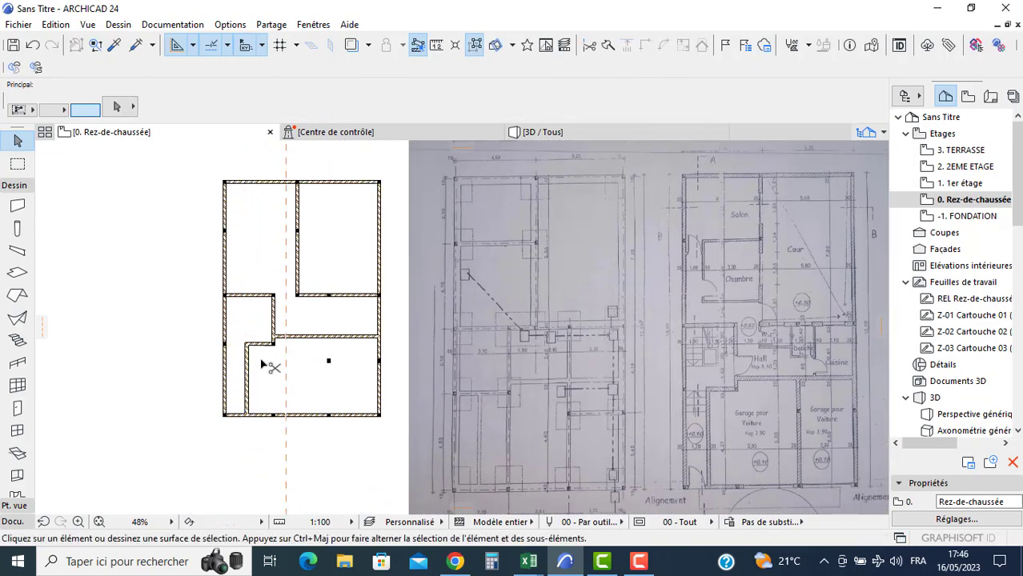
- Copy the vertical wall beside the entrance passage 5.2 m to the right as the divider between the two garages
{"action": "scroll", "coordinate": [824, 448], "scroll_direction": "up", "scroll_amount": 7}
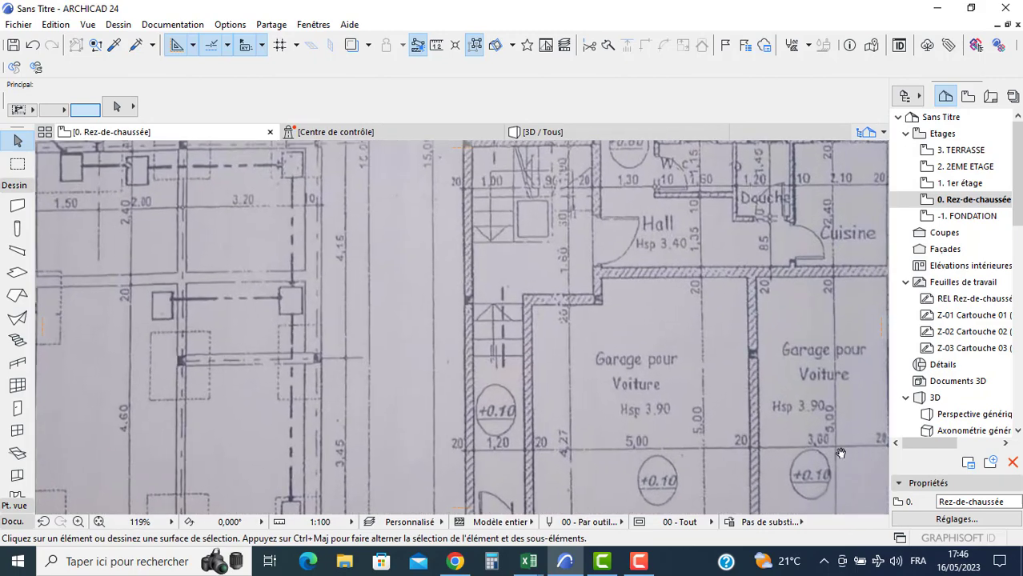
{"action": "middle_click_drag", "start_coordinate": [767, 423], "coordinate": [664, 421]}
{"action": "scroll", "coordinate": [664, 420], "scroll_direction": "down", "scroll_amount": 6}
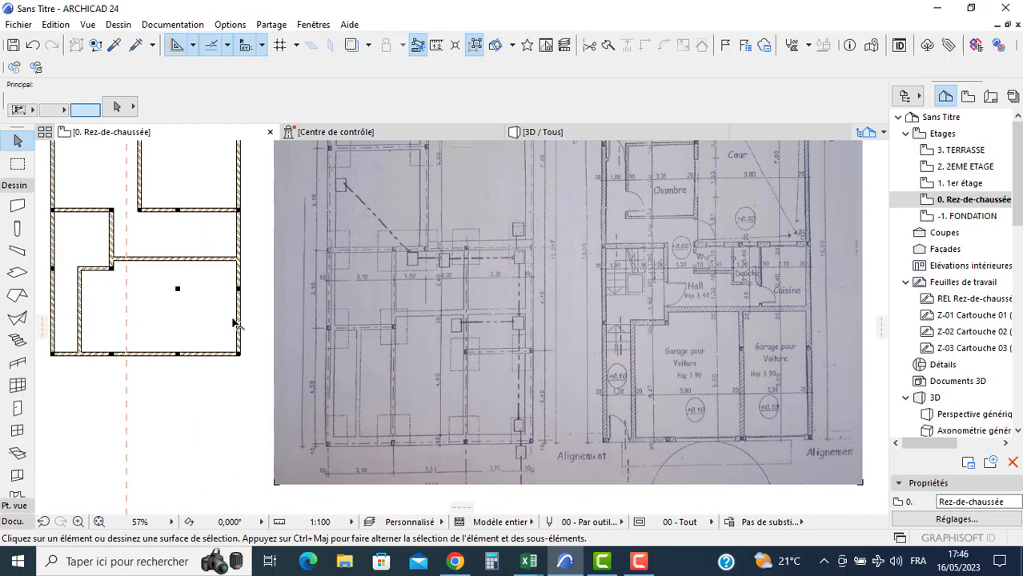
{"action": "left_click", "coordinate": [237, 323]}
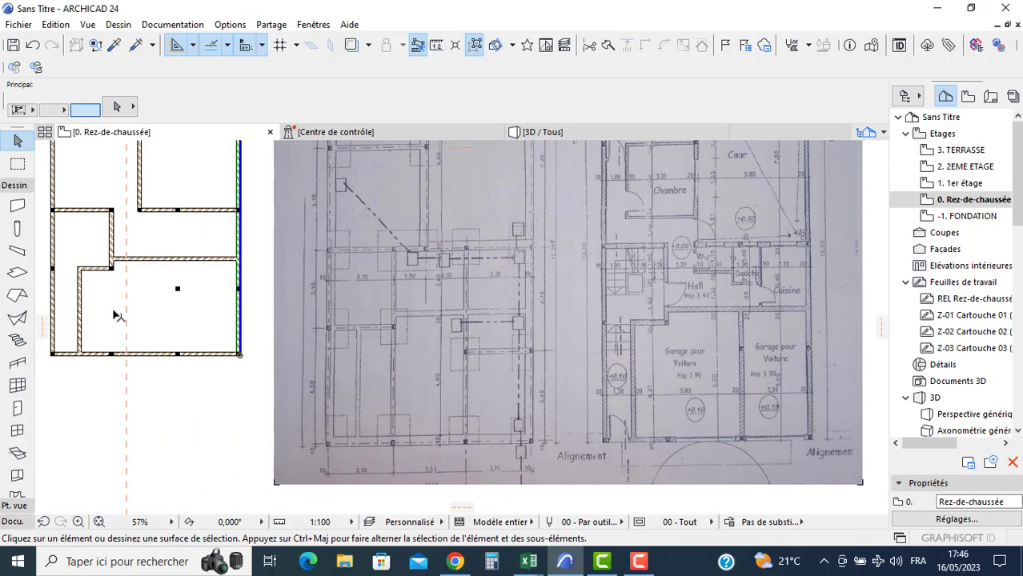
{"action": "key", "text": "Escape"}
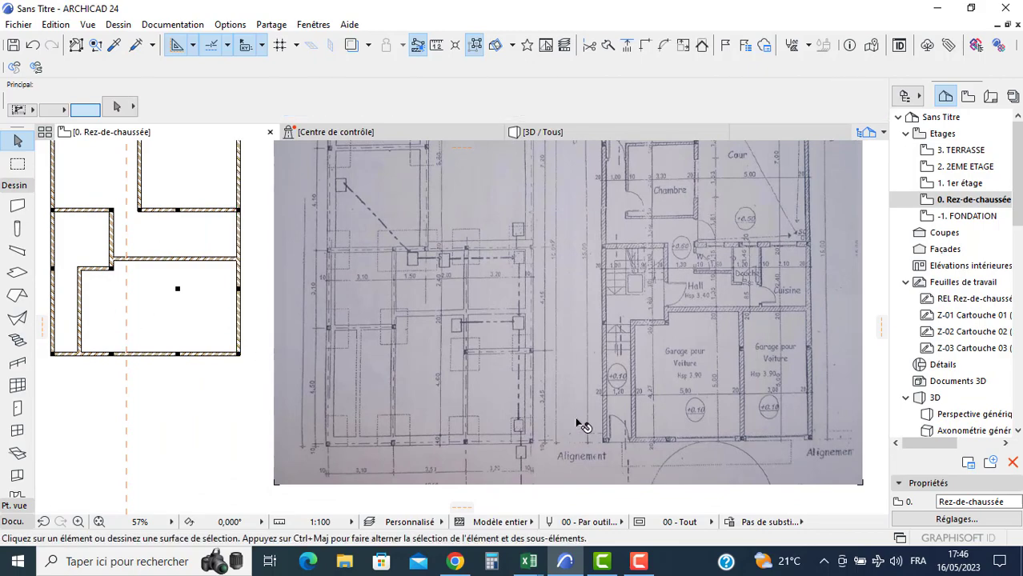
{"action": "scroll", "coordinate": [683, 399], "scroll_direction": "up", "scroll_amount": 3}
{"action": "scroll", "coordinate": [506, 386], "scroll_direction": "down", "scroll_amount": 2}
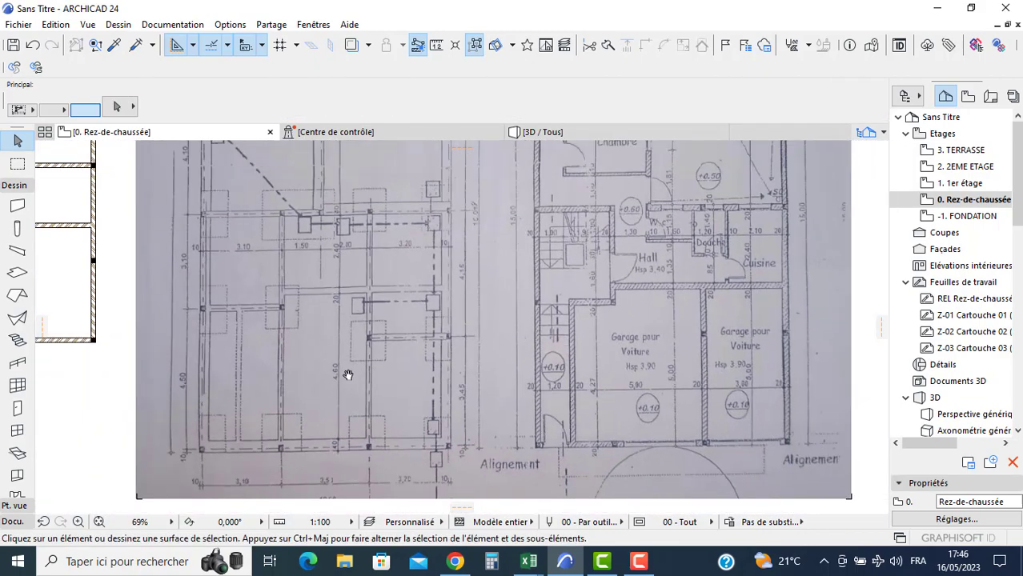
{"action": "middle_click_drag", "start_coordinate": [347, 373], "coordinate": [689, 359]}
{"action": "left_click_drag", "start_coordinate": [246, 295], "coordinate": [337, 295]}
{"action": "type", "text": "5"}
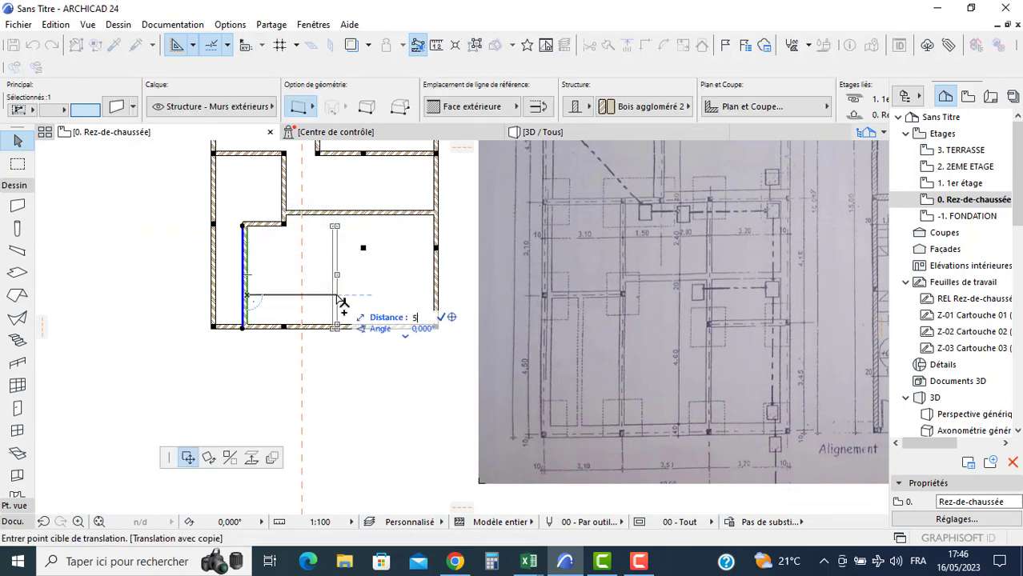
{"action": "type", "text": ",2"}
{"action": "key", "text": "Return"}
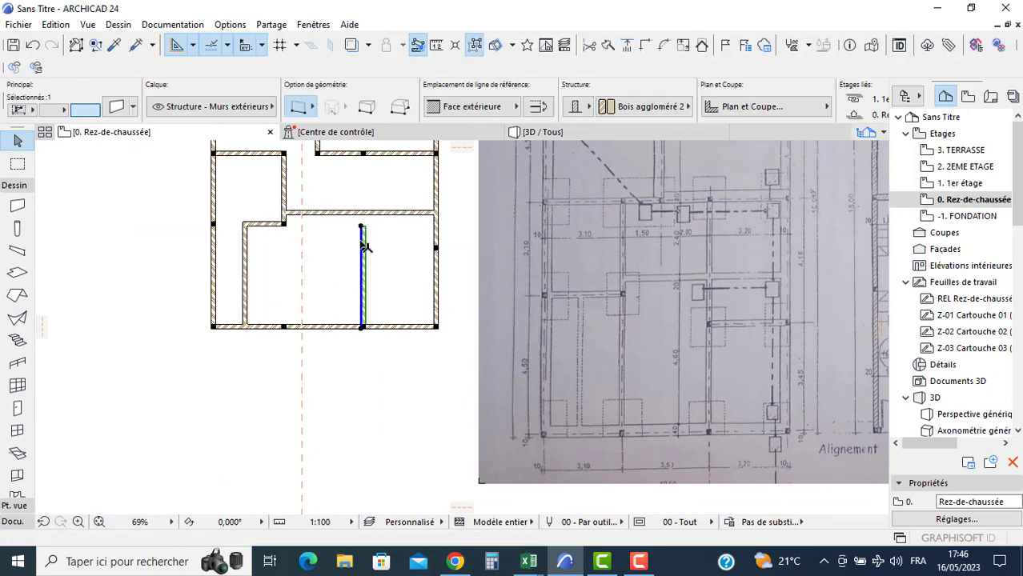
- Stretch the garage divider's upper end to meet the horizontal wall above, keeping the divider vertical and in line with its column
{"action": "left_click", "coordinate": [362, 228]}
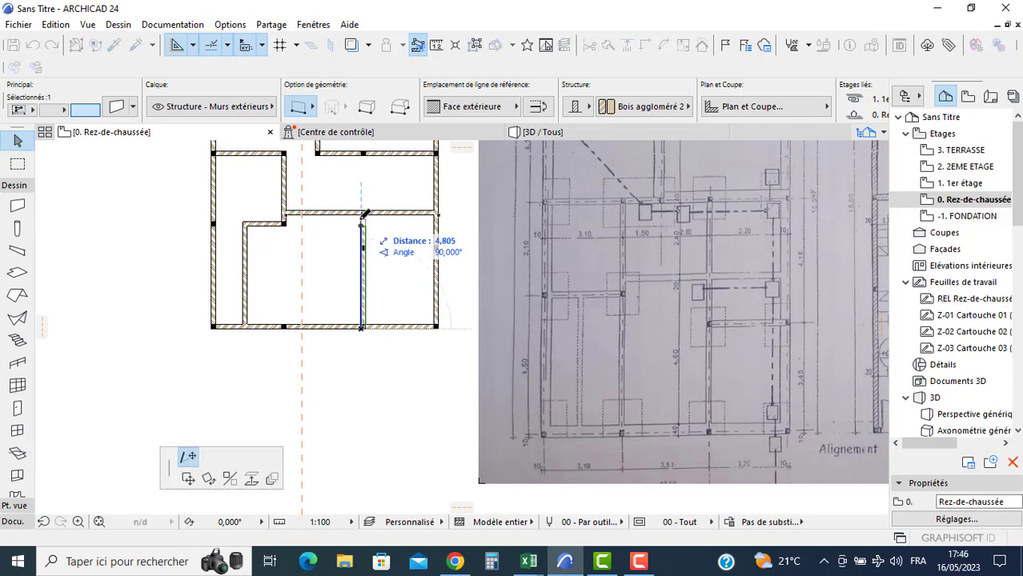
{"action": "left_click", "coordinate": [362, 213]}
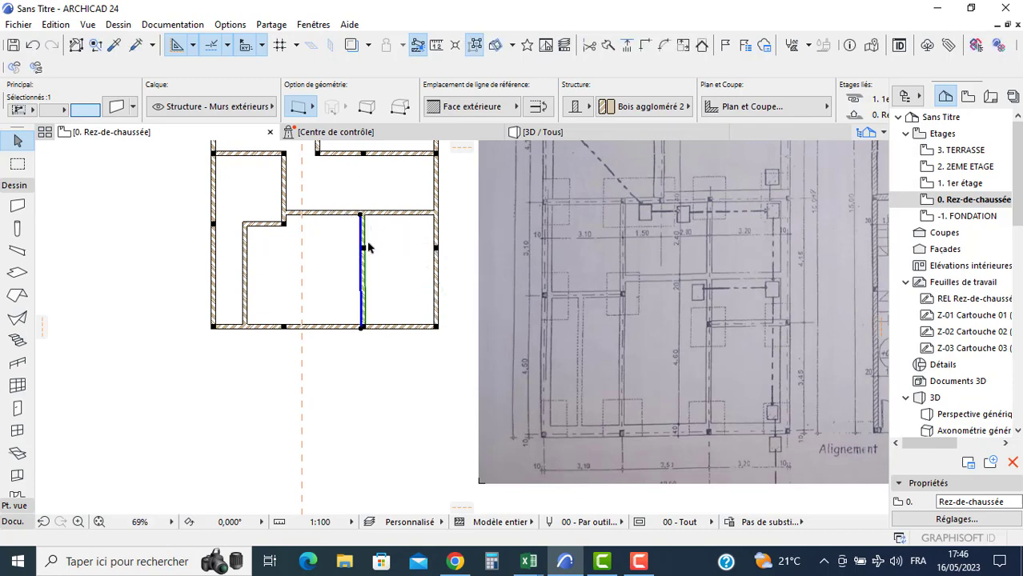
{"action": "scroll", "coordinate": [367, 249], "scroll_direction": "up", "scroll_amount": 5}
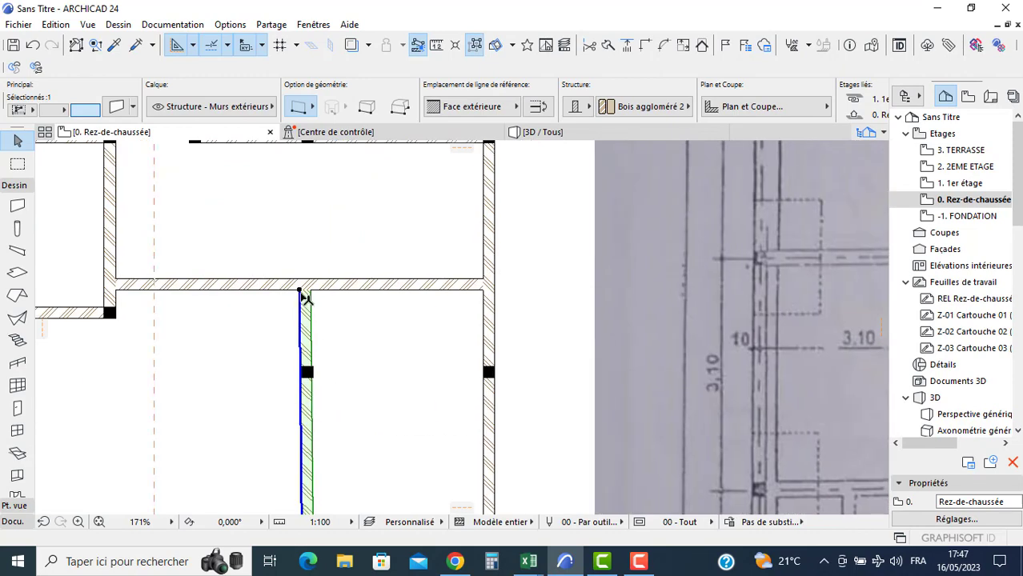
{"action": "left_click", "coordinate": [300, 293]}
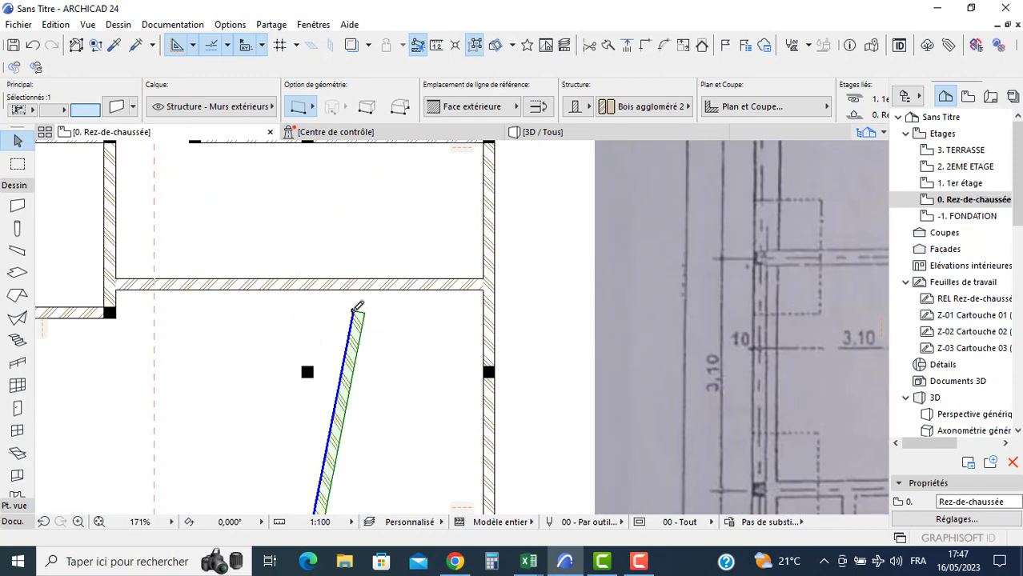
{"action": "left_click", "coordinate": [304, 293]}
{"action": "key", "text": "Escape"}
- Set up the Wall tool for single walls with a thickness of 0.1 m
{"action": "scroll", "coordinate": [622, 311], "scroll_direction": "down", "scroll_amount": 3}
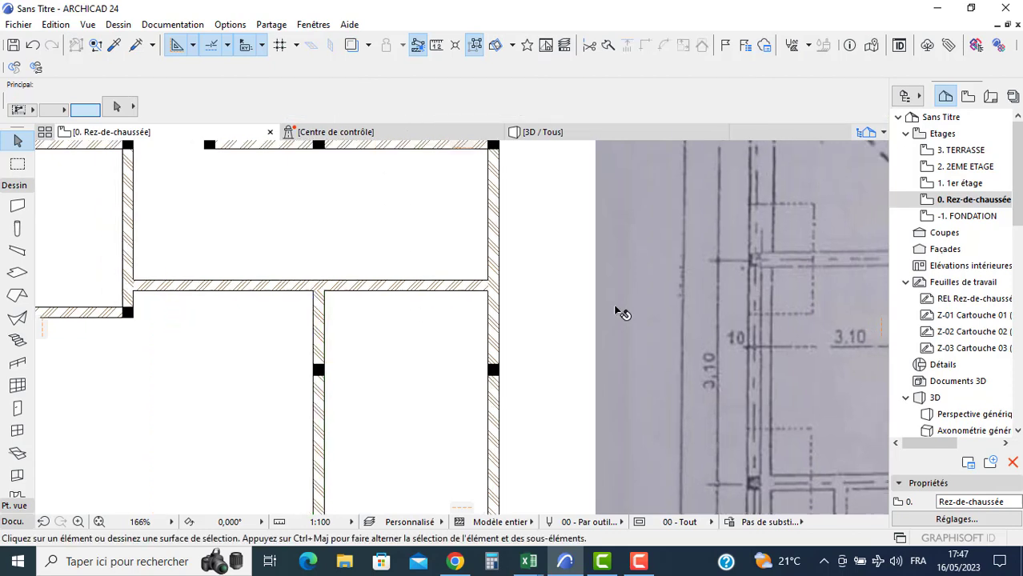
{"action": "middle_click_drag", "start_coordinate": [661, 305], "coordinate": [345, 253]}
{"action": "middle_click_drag", "start_coordinate": [606, 225], "coordinate": [273, 219]}
{"action": "middle_click_drag", "start_coordinate": [665, 304], "coordinate": [579, 308]}
{"action": "scroll", "coordinate": [751, 255], "scroll_direction": "up", "scroll_amount": 2}
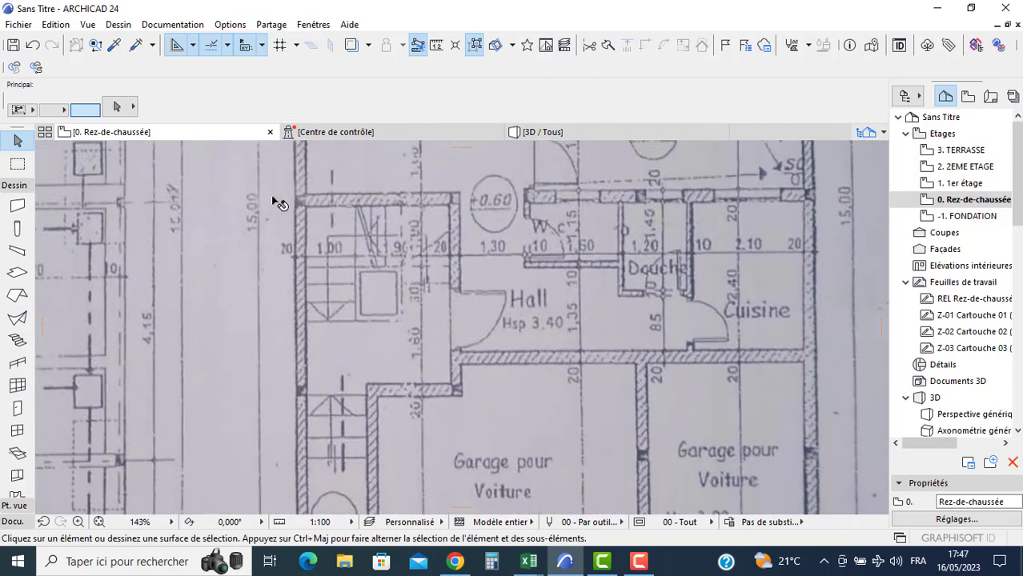
{"action": "left_click", "coordinate": [18, 206]}
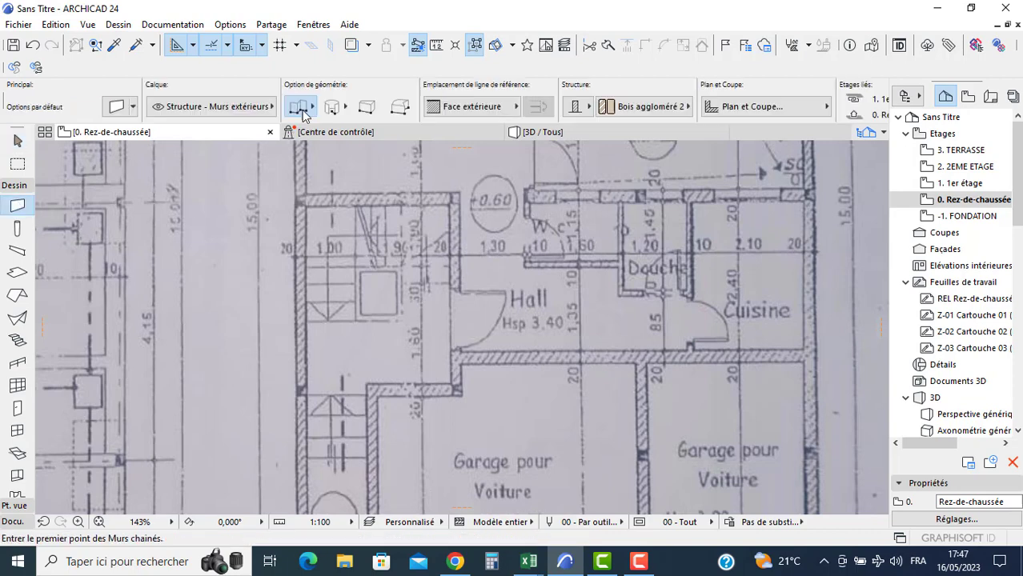
{"action": "left_click", "coordinate": [297, 109]}
{"action": "left_click", "coordinate": [306, 92]}
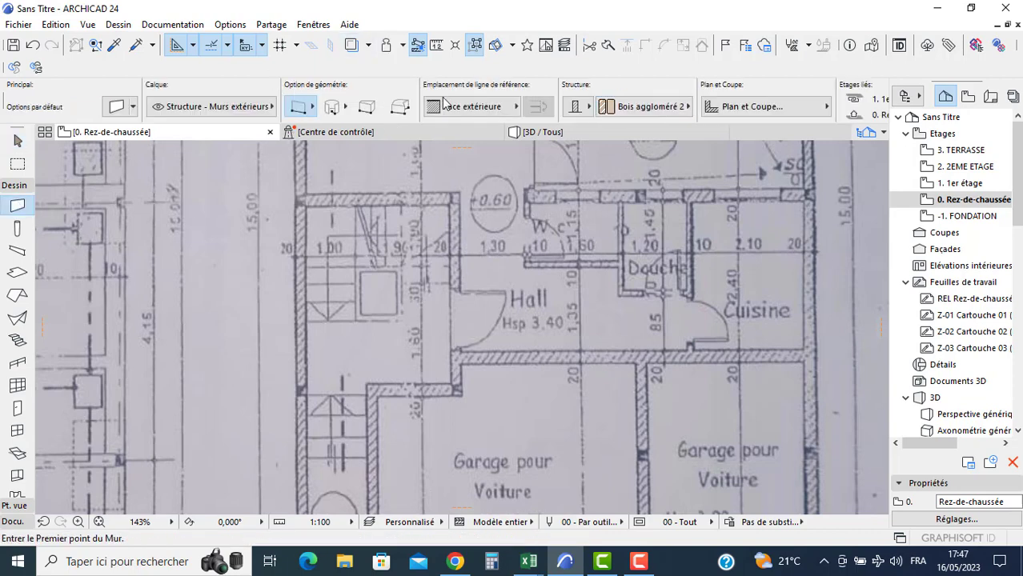
{"action": "scroll", "coordinate": [587, 102], "scroll_direction": "down", "scroll_amount": 5}
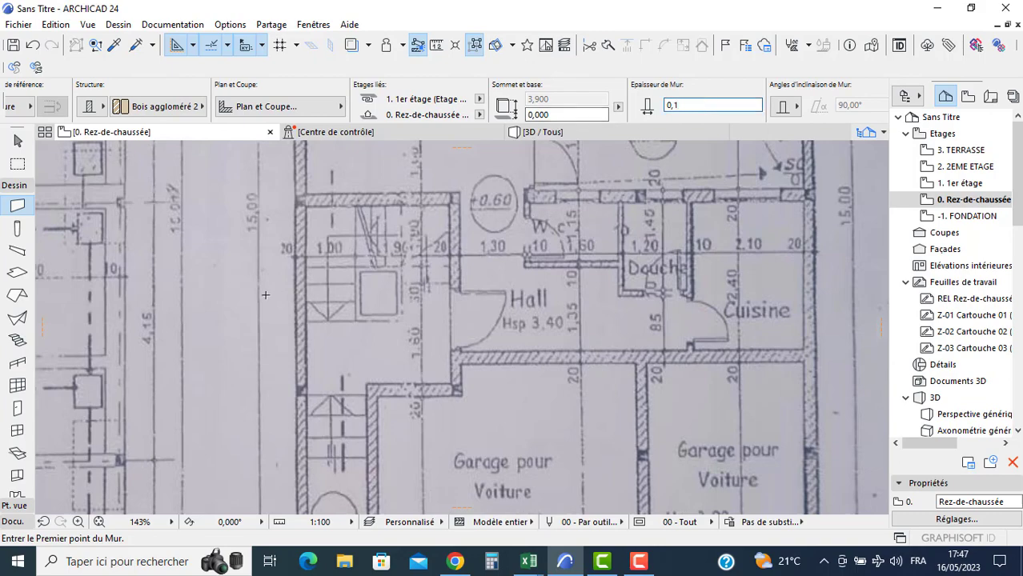
- Draw a partition along the right exterior wall's inner face, from the upper column down to the horizontal wall above the garages
{"action": "middle_click_drag", "start_coordinate": [265, 295], "coordinate": [629, 335]}
{"action": "middle_click_drag", "start_coordinate": [82, 323], "coordinate": [555, 298]}
{"action": "middle_click_drag", "start_coordinate": [248, 280], "coordinate": [594, 327]}
{"action": "left_click", "coordinate": [571, 175]}
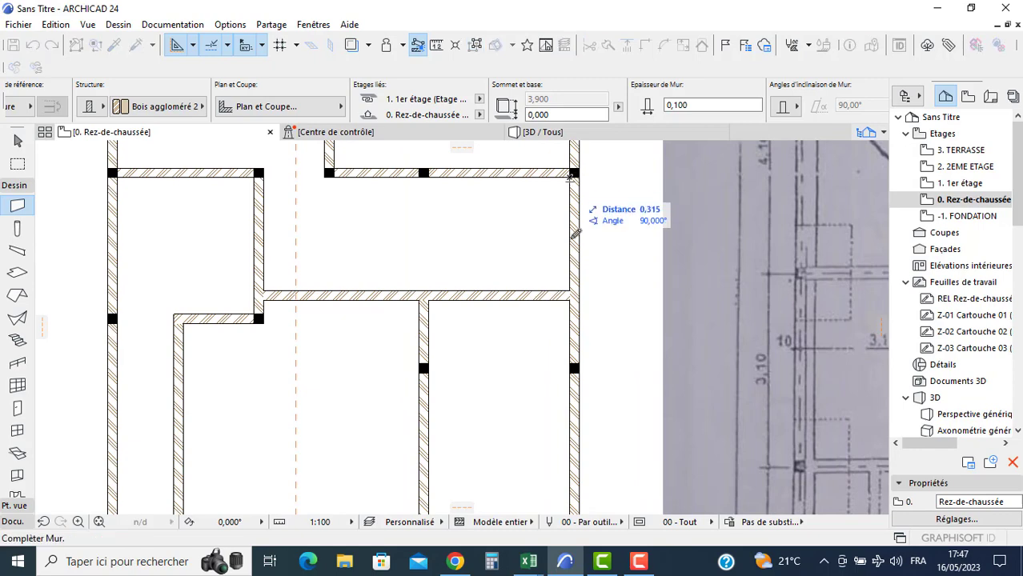
{"action": "left_click", "coordinate": [570, 290]}
{"action": "key", "text": "Escape"}
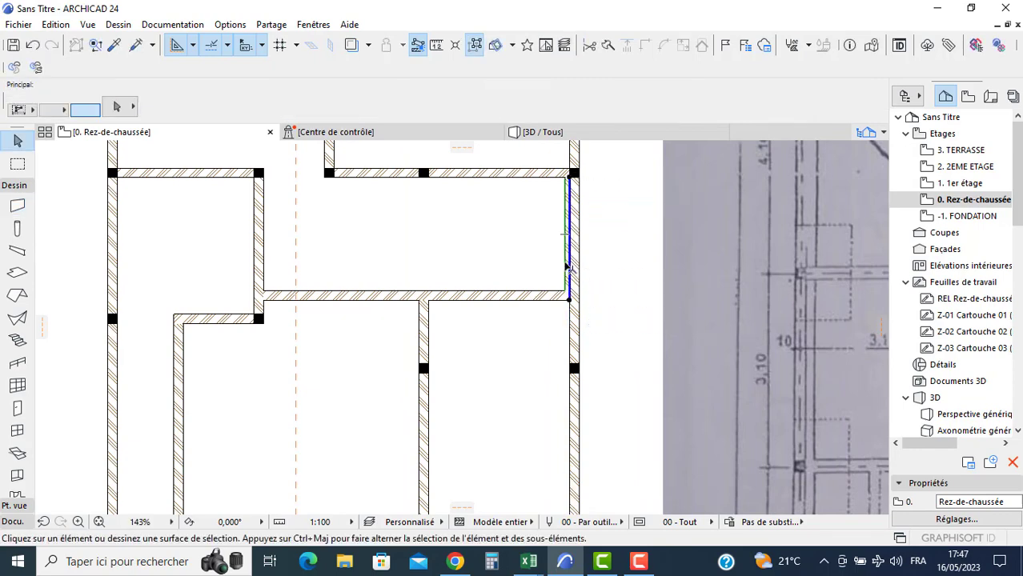
- Move the new partition 2.1 m to the left to form the kitchen's left wall
{"action": "left_click_drag", "start_coordinate": [568, 268], "coordinate": [504, 269]}
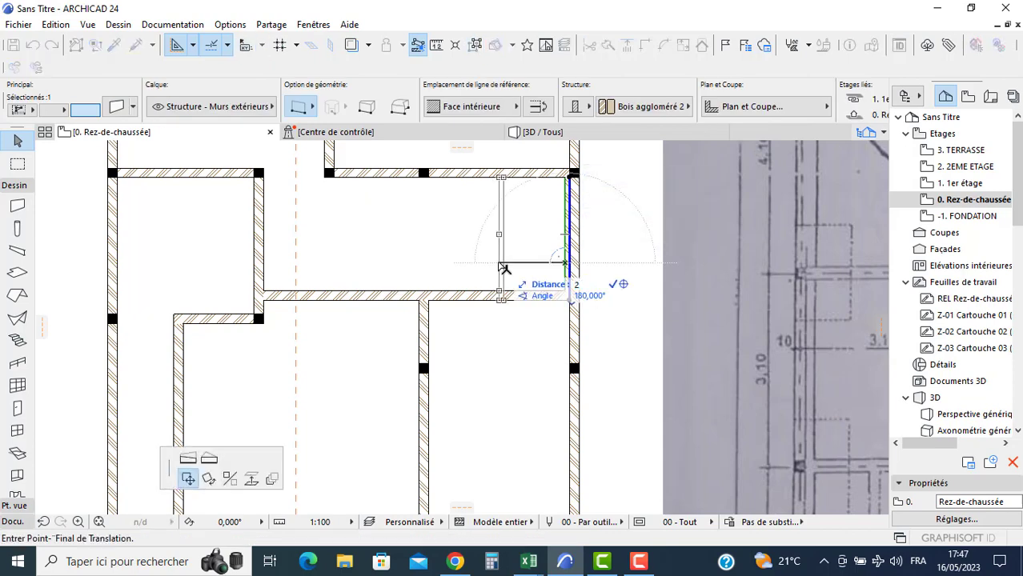
{"action": "type", "text": "2,1"}
{"action": "key", "text": "Return"}
- Copy the kitchen partition 1.3 m to the left to form the shower's left wall
{"action": "left_click", "coordinate": [466, 263]}
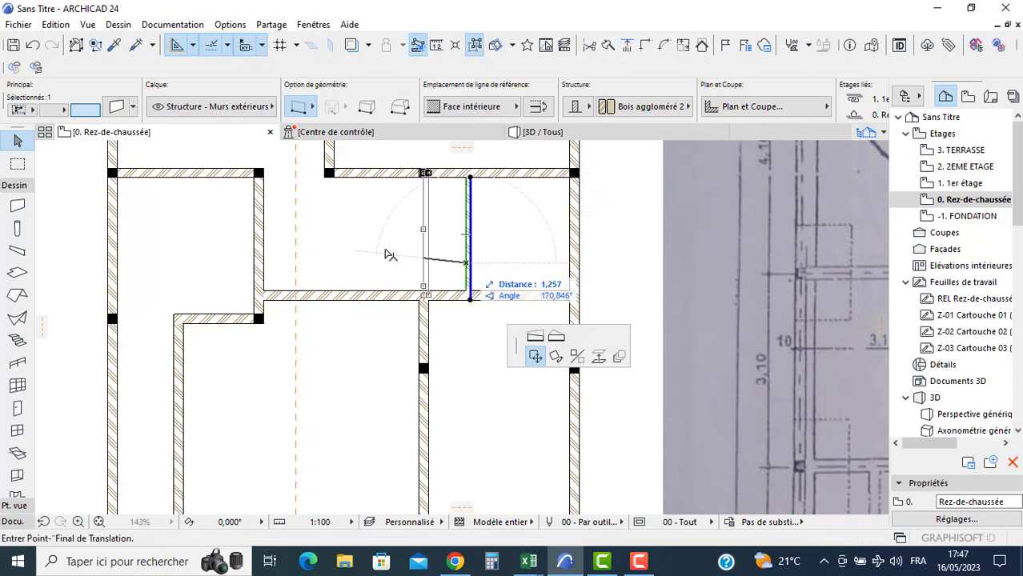
{"action": "key", "text": "ctrl"}
{"action": "scroll", "coordinate": [409, 274], "scroll_direction": "up", "scroll_amount": 5}
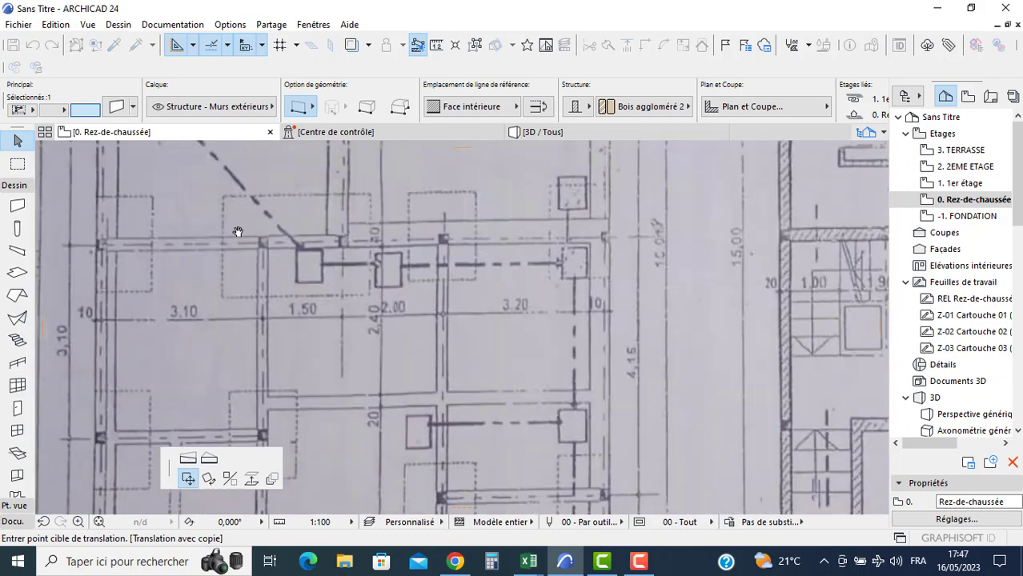
{"action": "scroll", "coordinate": [759, 293], "scroll_direction": "up", "scroll_amount": 2}
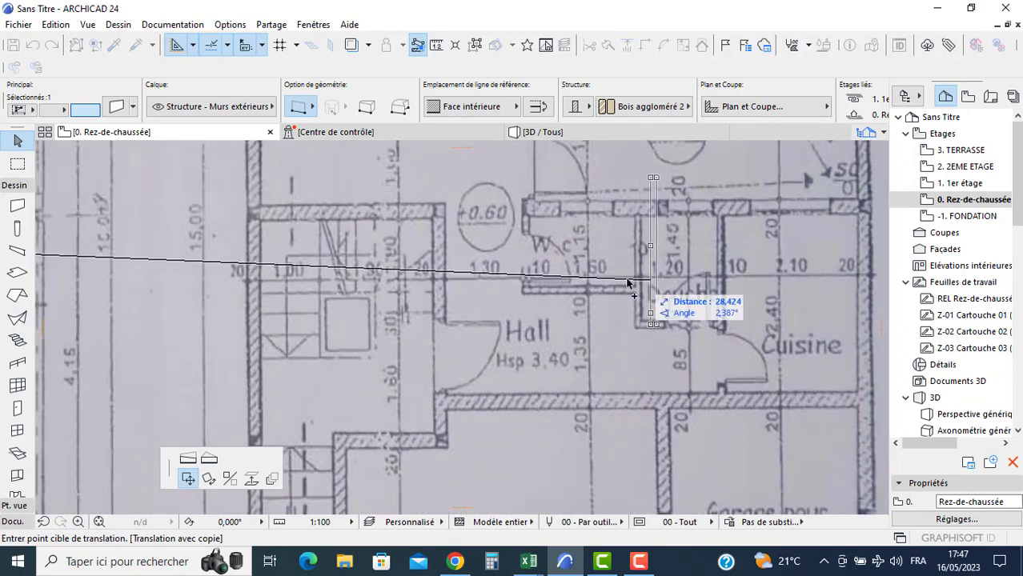
{"action": "scroll", "coordinate": [522, 279], "scroll_direction": "down", "scroll_amount": 3}
{"action": "scroll", "coordinate": [192, 272], "scroll_direction": "down", "scroll_amount": 4}
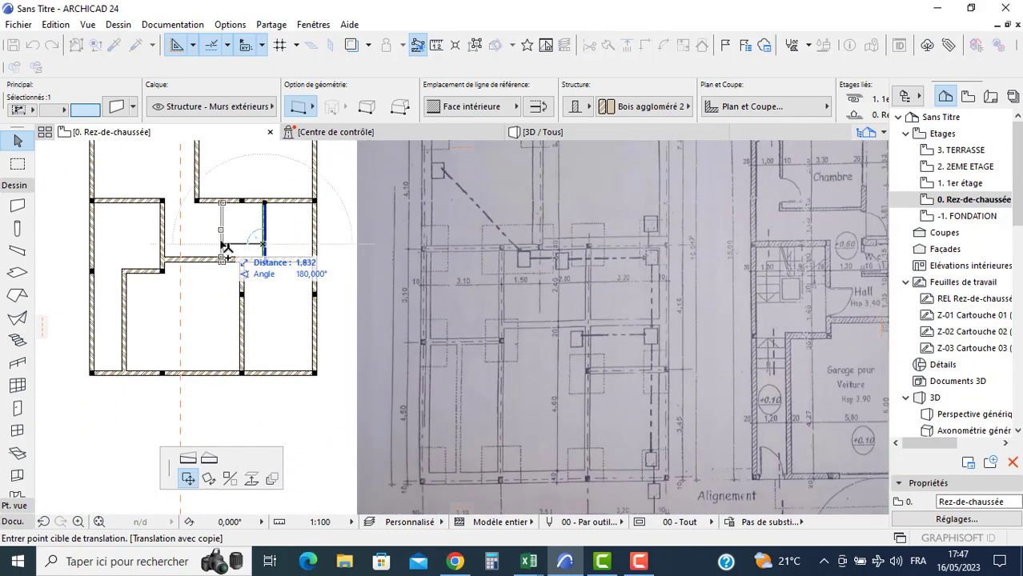
{"action": "type", "text": "1"}
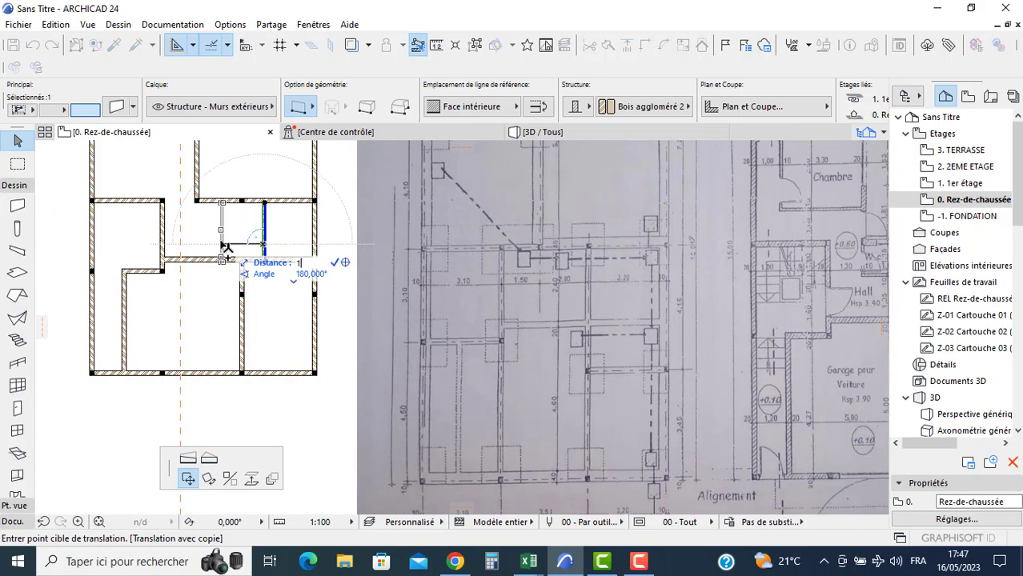
{"action": "type", "text": ",3"}
{"action": "key", "text": "Return"}
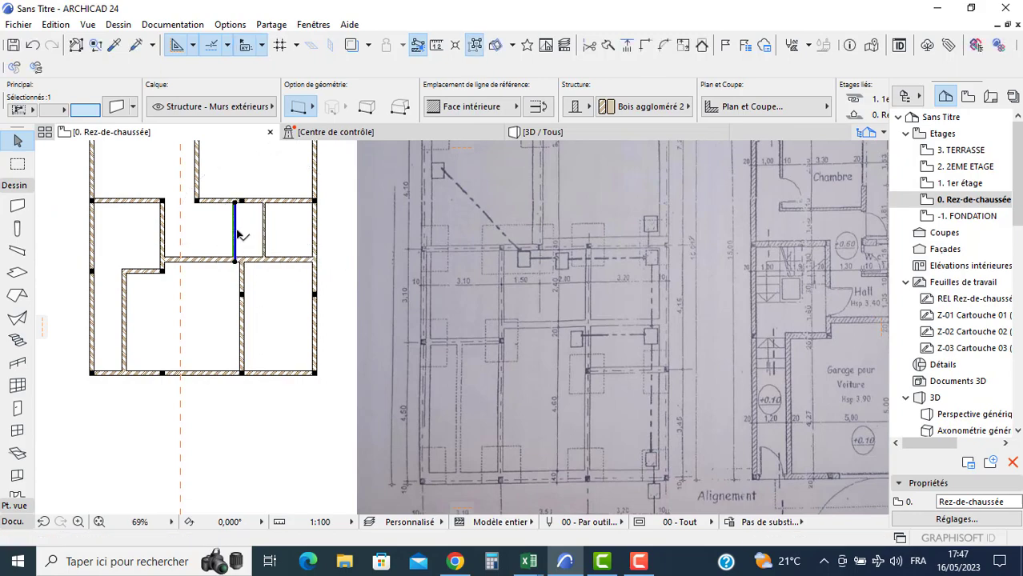
{"action": "scroll", "coordinate": [240, 228], "scroll_direction": "up", "scroll_amount": 4}
{"action": "scroll", "coordinate": [282, 232], "scroll_direction": "up", "scroll_amount": 4}
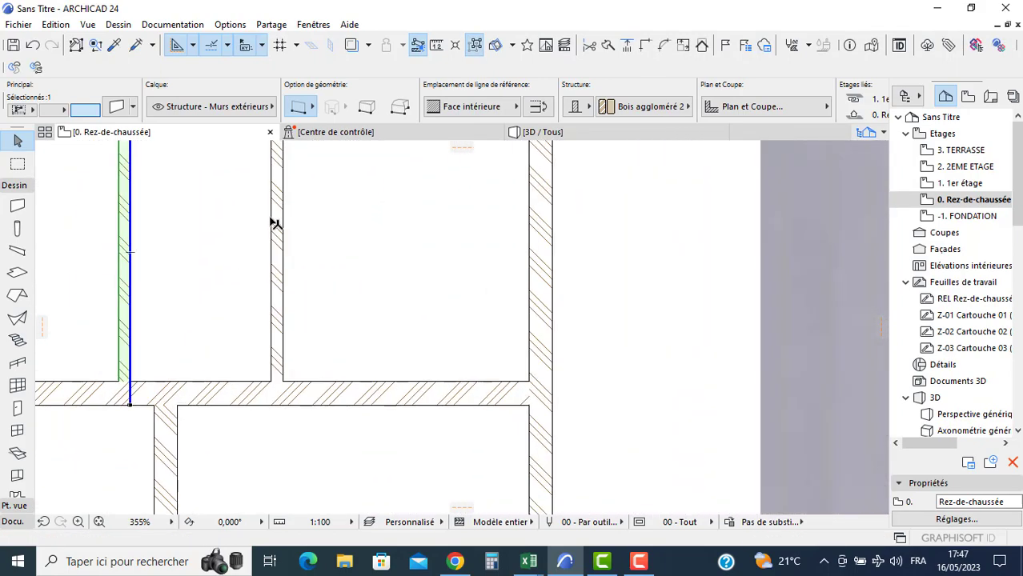
{"action": "key", "text": "Escape"}
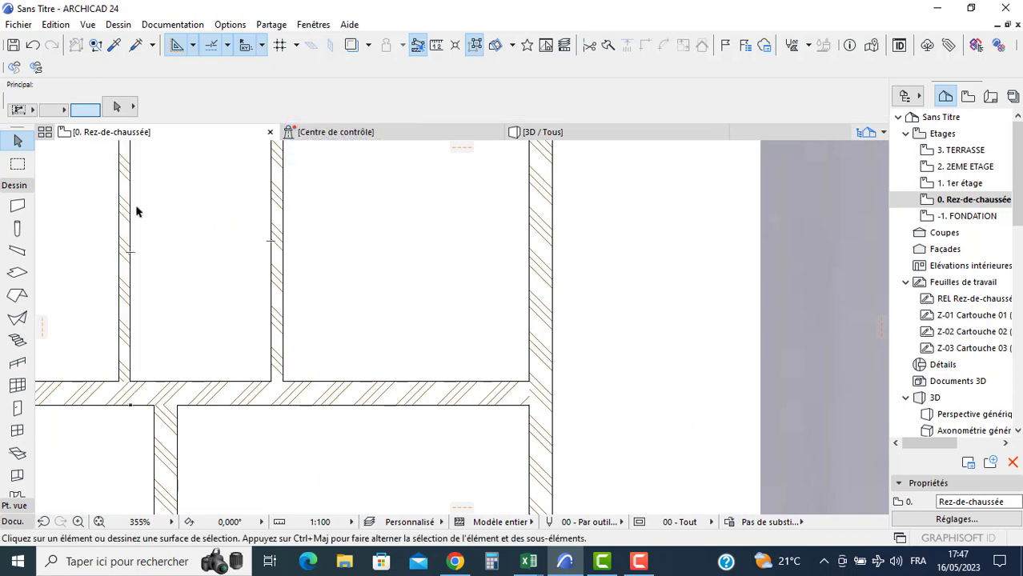
{"action": "scroll", "coordinate": [268, 223], "scroll_direction": "down", "scroll_amount": 6}
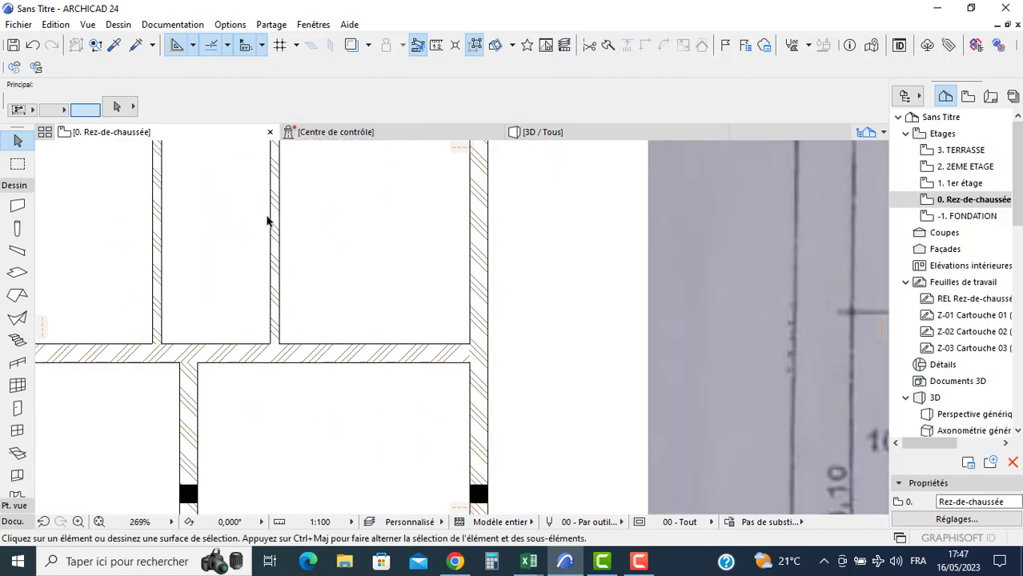
- Copy the shower's left partition about 1.7 m to the left, aligning it with the column at the upper wall's left end
{"action": "middle_click_drag", "start_coordinate": [212, 218], "coordinate": [277, 235]}
{"action": "scroll", "coordinate": [277, 235], "scroll_direction": "up", "scroll_amount": 1}
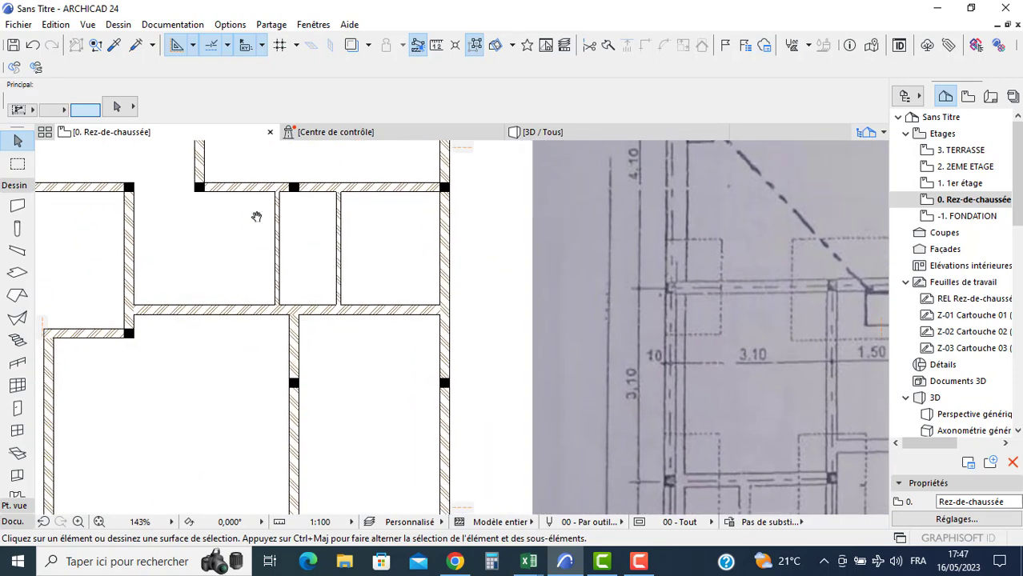
{"action": "left_click", "coordinate": [278, 196]}
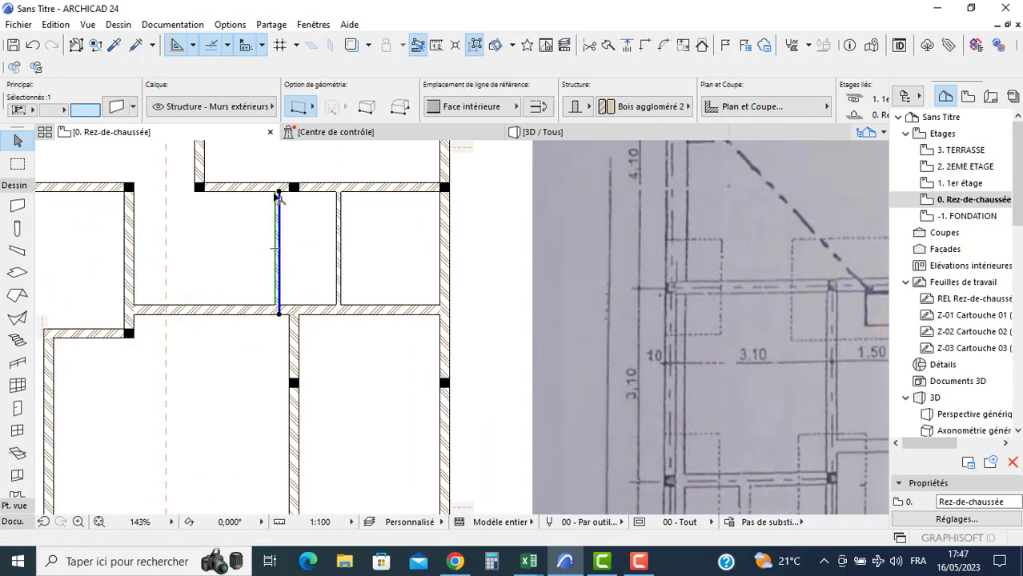
{"action": "left_click", "coordinate": [278, 196]}
{"action": "key", "text": "ctrl"}
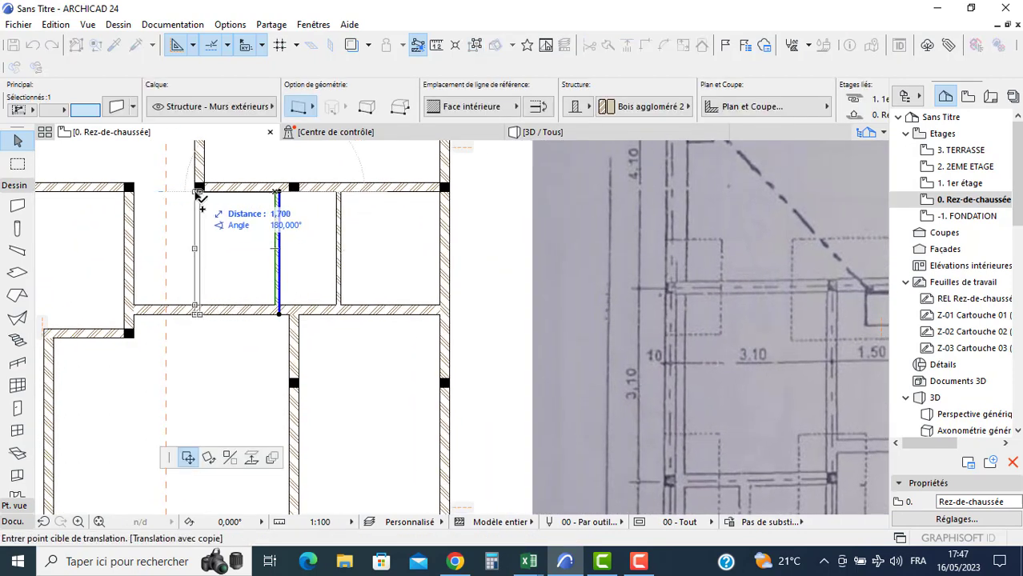
{"action": "left_click", "coordinate": [200, 198]}
{"action": "key", "text": "Escape"}
- Draw thin horizontal partitions across the WC and the shower, along the lower face of the wall above them
{"action": "left_click", "coordinate": [18, 206]}
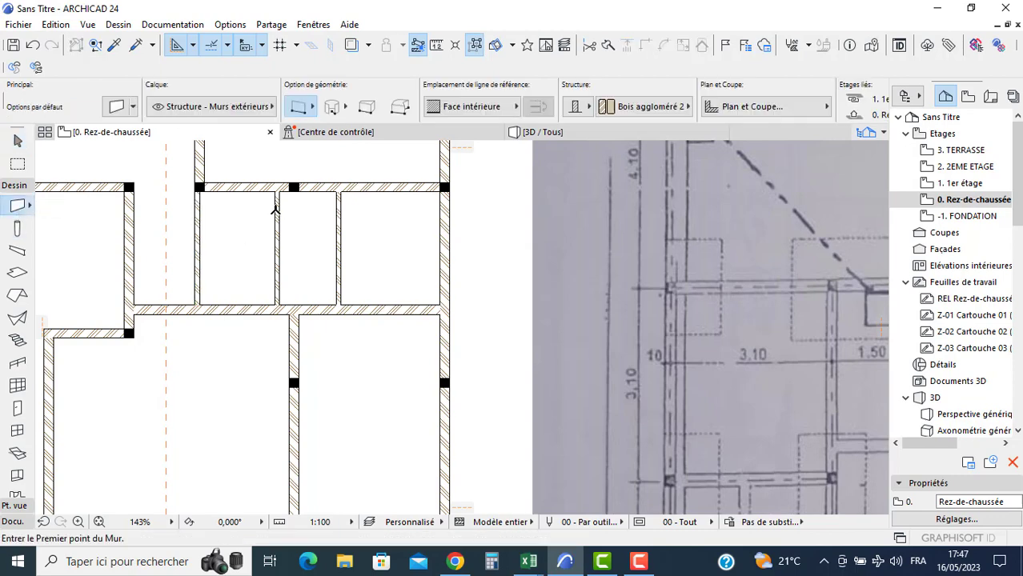
{"action": "scroll", "coordinate": [195, 190], "scroll_direction": "up", "scroll_amount": 2}
{"action": "left_click", "coordinate": [197, 190]}
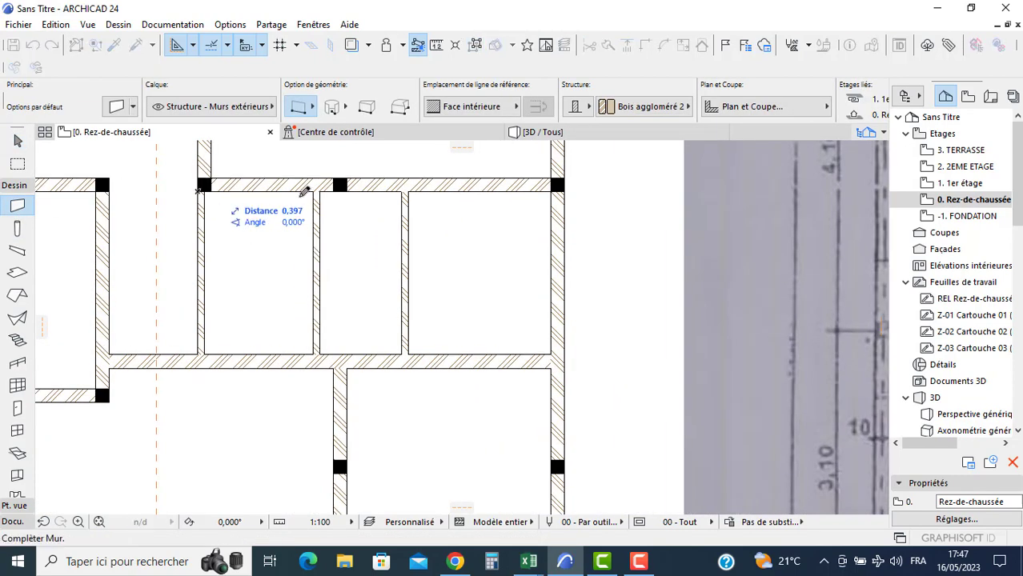
{"action": "left_click", "coordinate": [317, 187]}
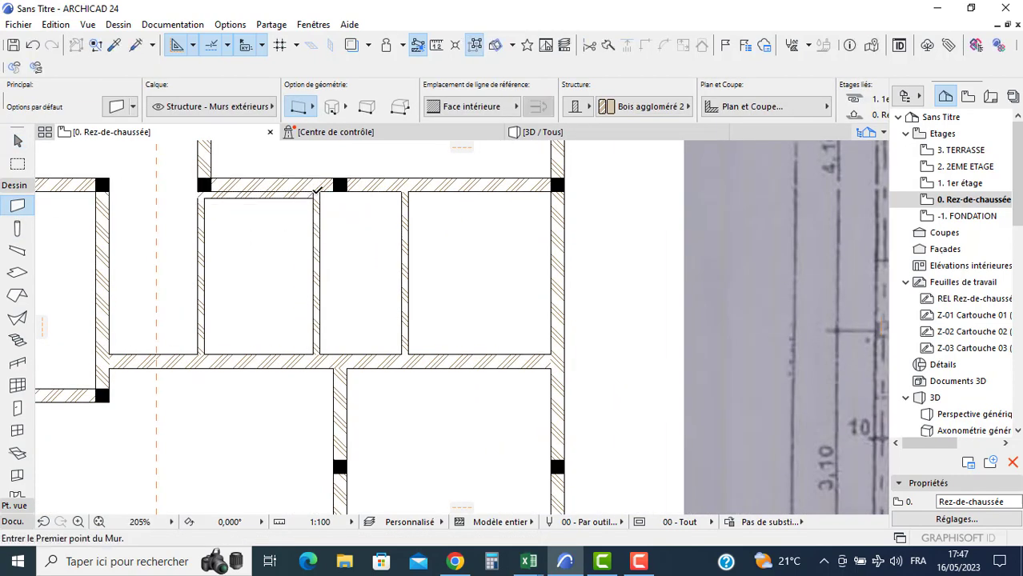
{"action": "left_click", "coordinate": [320, 190]}
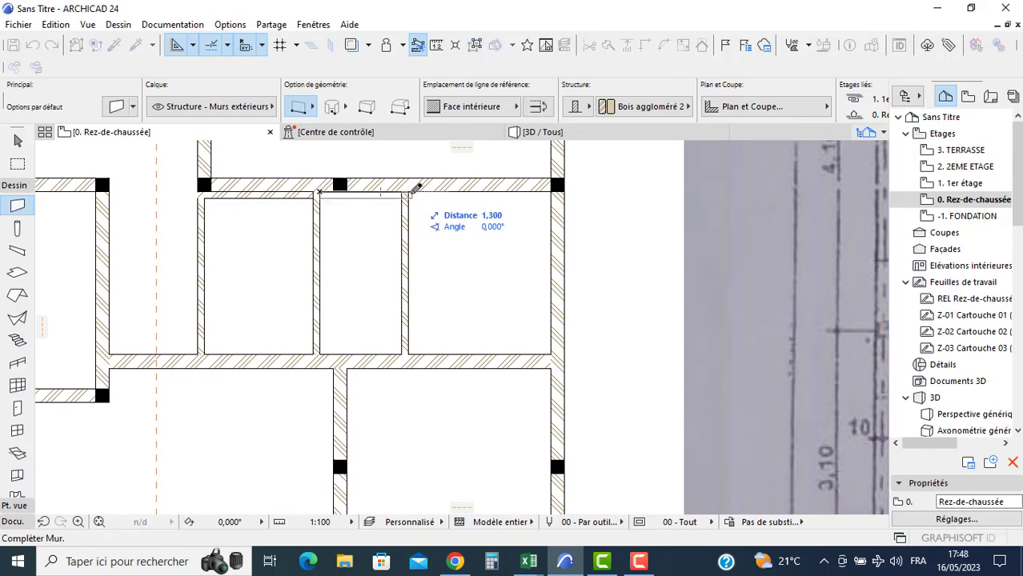
{"action": "left_click", "coordinate": [411, 192]}
{"action": "key", "text": "Escape"}
- Examine the WC and shower depths on the scanned ground-floor plan
{"action": "scroll", "coordinate": [413, 196], "scroll_direction": "down", "scroll_amount": 3}
{"action": "middle_click_drag", "start_coordinate": [708, 325], "coordinate": [305, 319]}
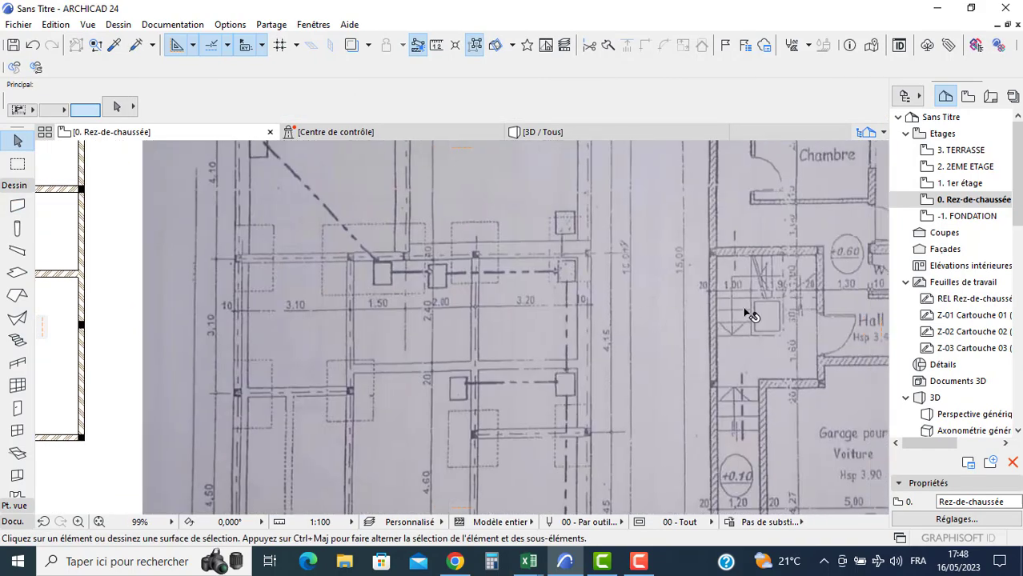
{"action": "scroll", "coordinate": [745, 304], "scroll_direction": "up", "scroll_amount": 4}
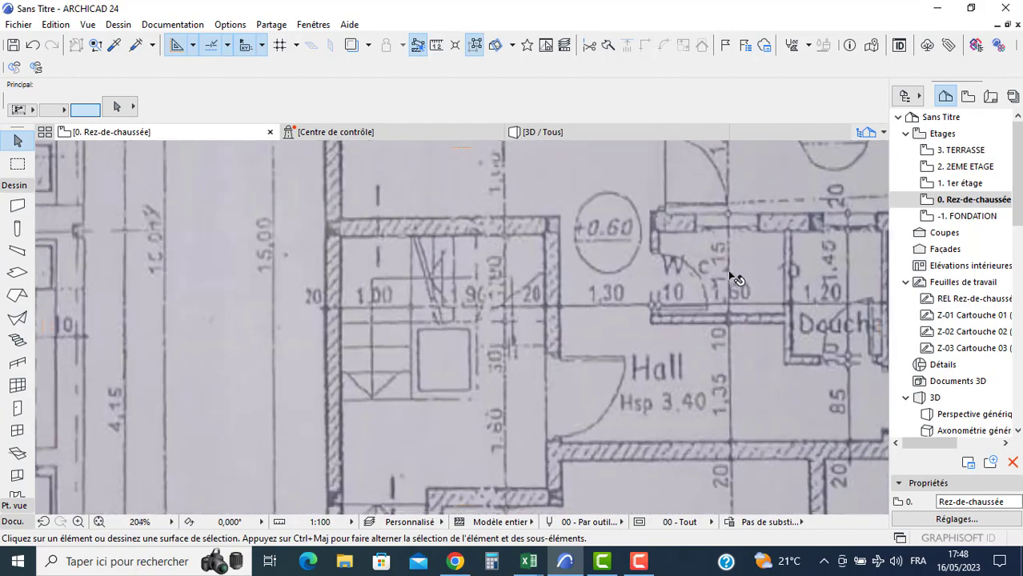
{"action": "middle_click_drag", "start_coordinate": [774, 333], "coordinate": [670, 322]}
{"action": "scroll", "coordinate": [529, 339], "scroll_direction": "down", "scroll_amount": 4}
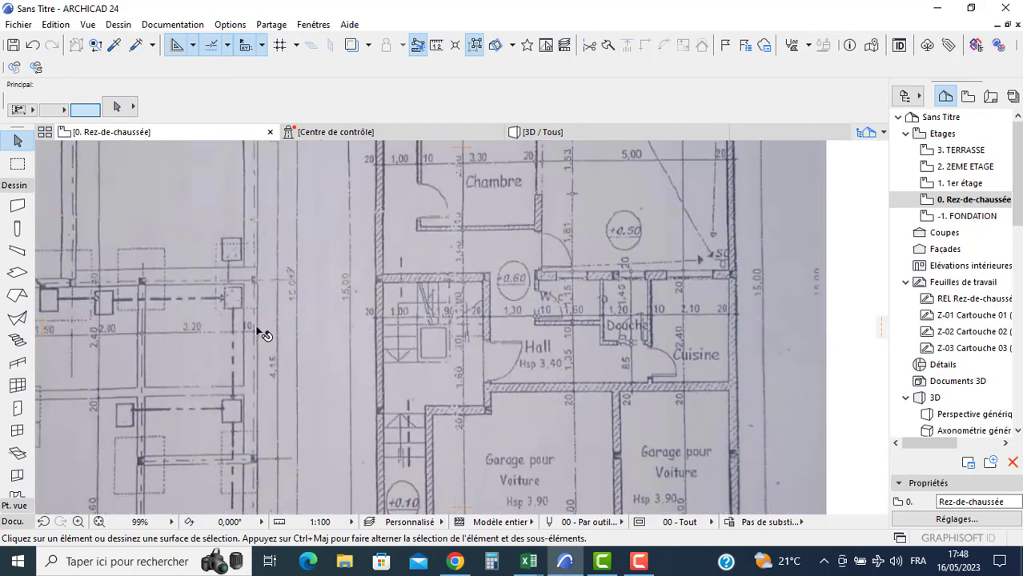
{"action": "middle_click_drag", "start_coordinate": [174, 329], "coordinate": [761, 338]}
{"action": "scroll", "coordinate": [320, 338], "scroll_direction": "down", "scroll_amount": 2}
{"action": "scroll", "coordinate": [296, 287], "scroll_direction": "up", "scroll_amount": 4}
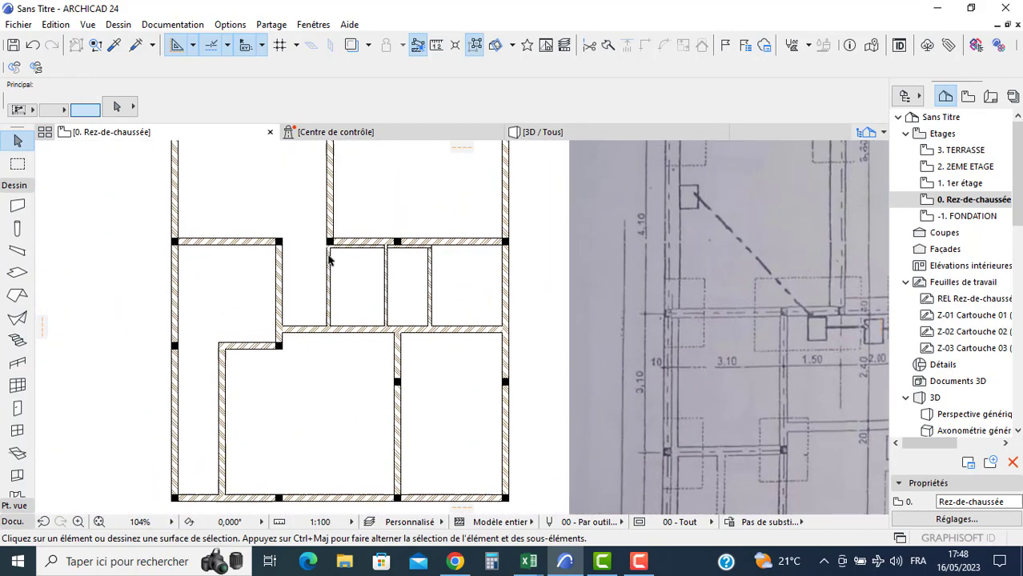
- Move the WC's horizontal partition 1.15 m down to form its lower wall
{"action": "left_click", "coordinate": [358, 248]}
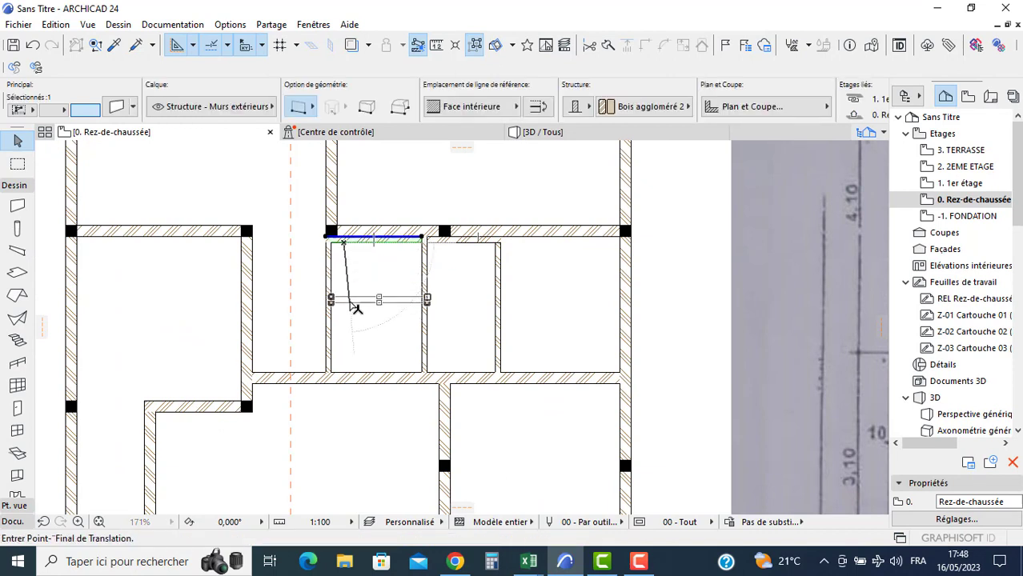
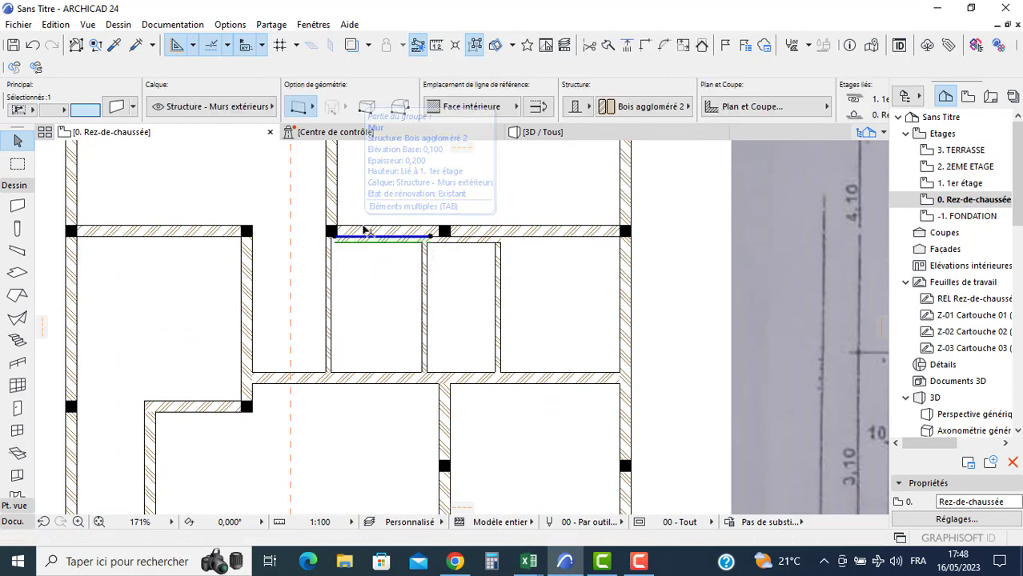
{"action": "key", "text": "ctrl+z"}
{"action": "left_click", "coordinate": [361, 243]}
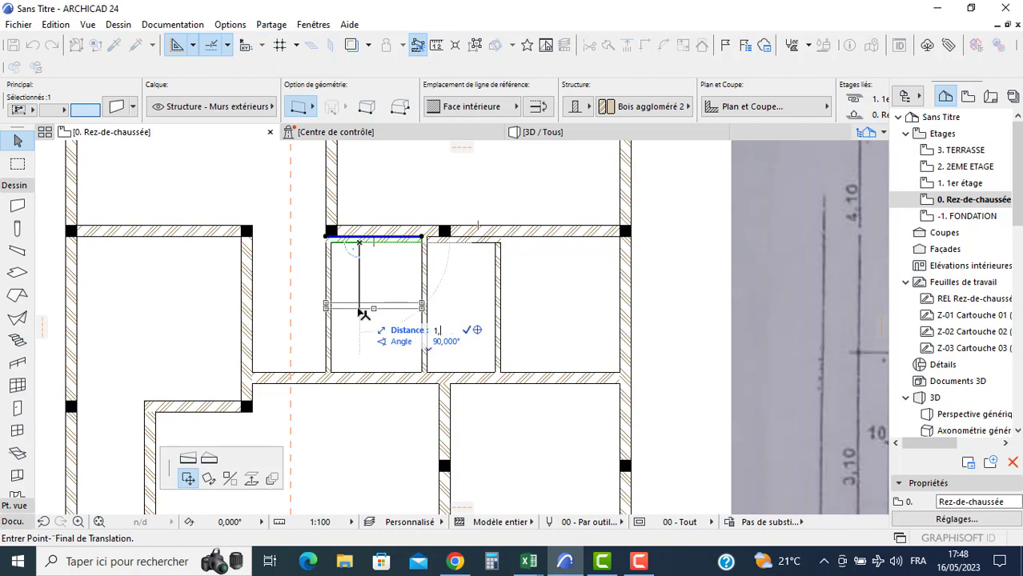
{"action": "type", "text": "1,15"}
{"action": "key", "text": "Return"}
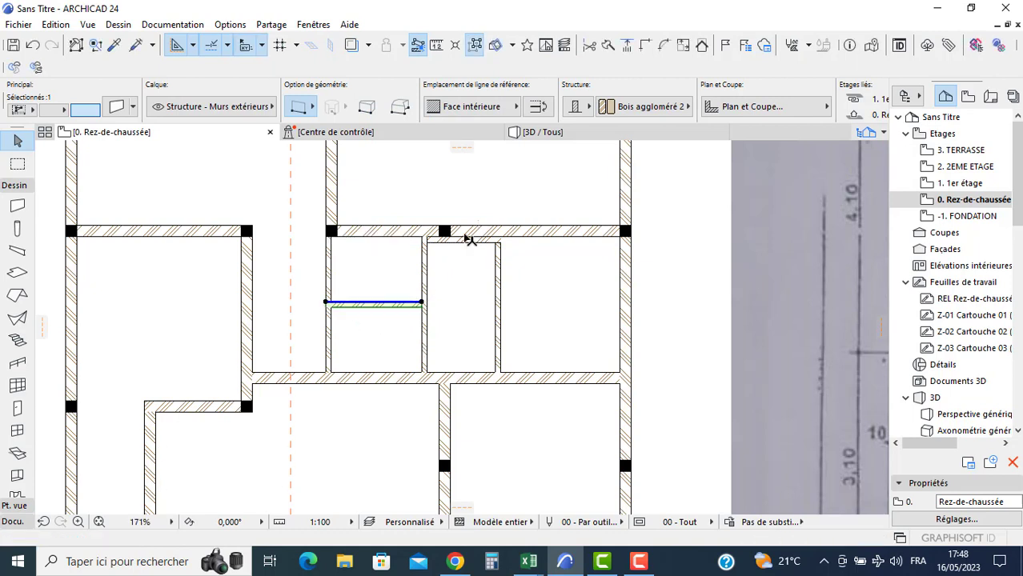
- Move the shower's horizontal partition 1.45 m down and trim the surplus vertical partition lengths below the WC and shower
{"action": "left_click", "coordinate": [462, 241]}
{"action": "left_click", "coordinate": [462, 240]}
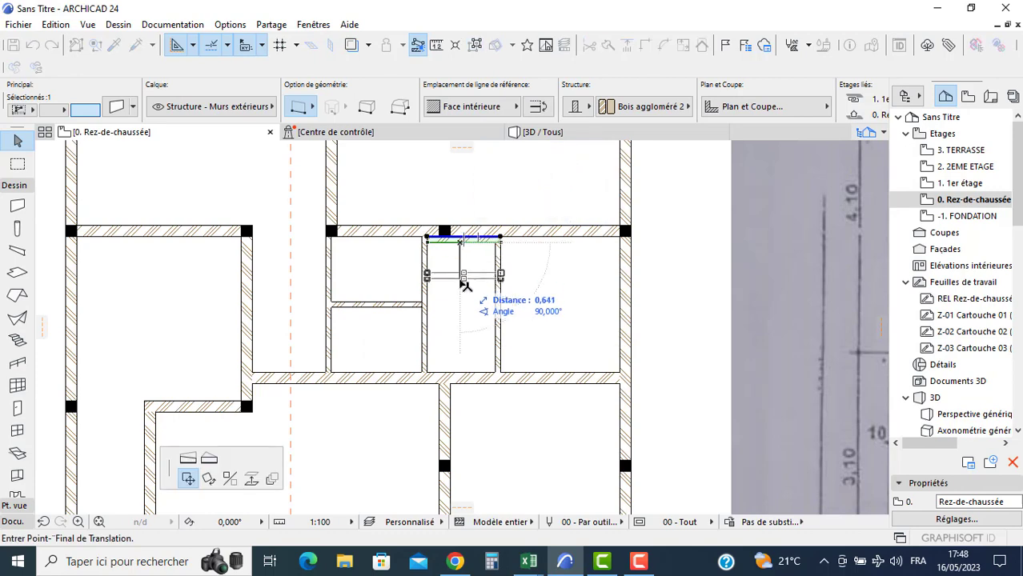
{"action": "type", "text": "1,4"}
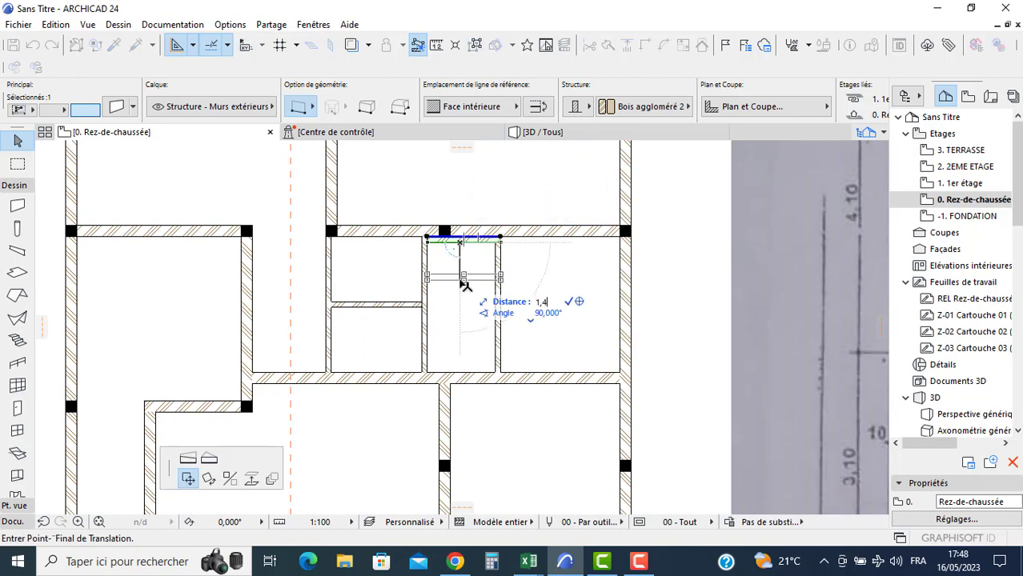
{"action": "type", "text": "5"}
{"action": "key", "text": "Return"}
{"action": "left_click", "coordinate": [433, 358]}
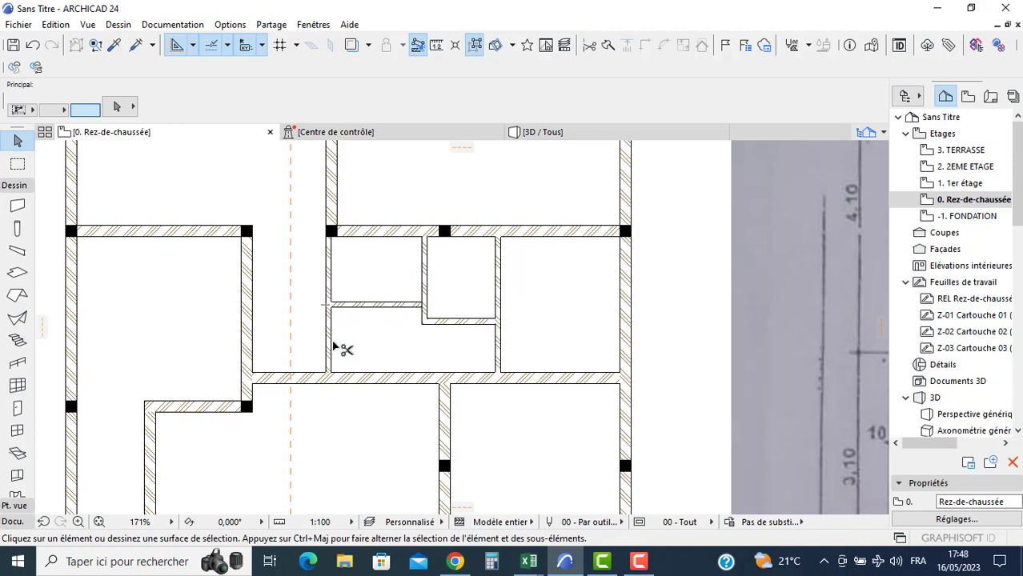
- Examine the bedroom's partitions and their dimensions on the scanned ground-floor plan
{"action": "scroll", "coordinate": [313, 315], "scroll_direction": "down", "scroll_amount": 5}
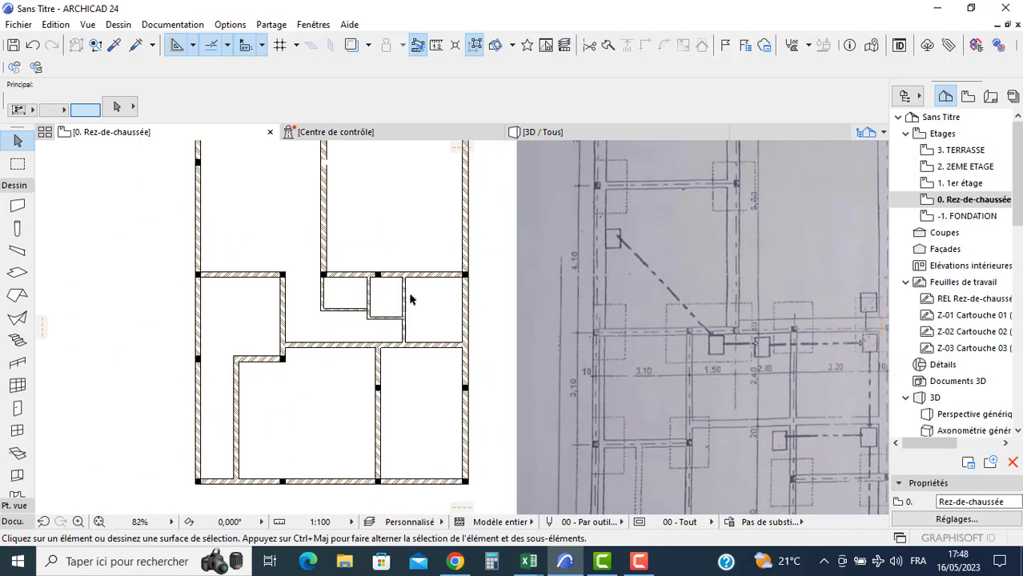
{"action": "scroll", "coordinate": [522, 292], "scroll_direction": "down", "scroll_amount": 3}
{"action": "middle_click_drag", "start_coordinate": [729, 327], "coordinate": [505, 320]}
{"action": "scroll", "coordinate": [506, 319], "scroll_direction": "up", "scroll_amount": 4}
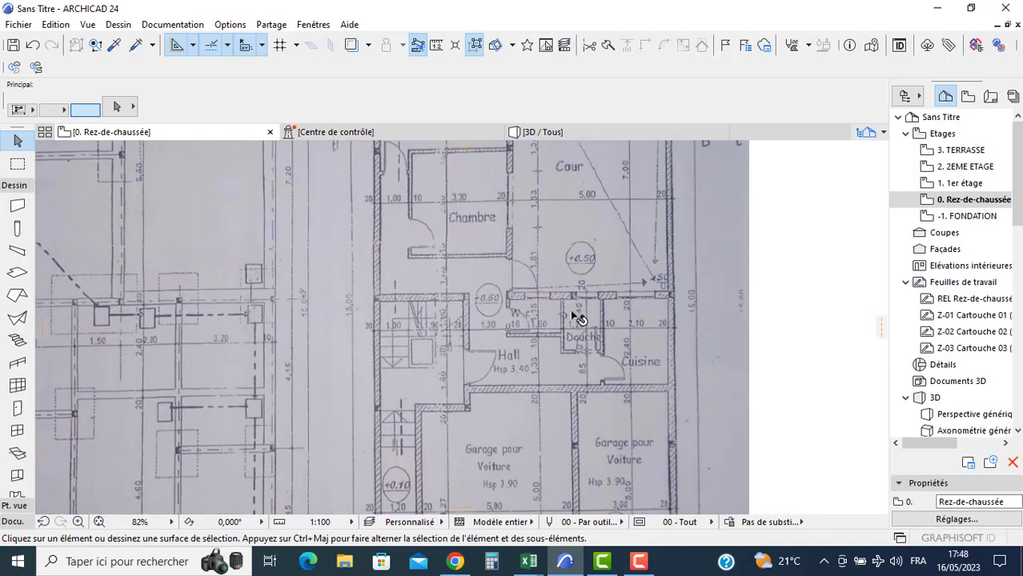
{"action": "scroll", "coordinate": [566, 349], "scroll_direction": "up", "scroll_amount": 1}
{"action": "middle_click_drag", "start_coordinate": [460, 284], "coordinate": [570, 435]}
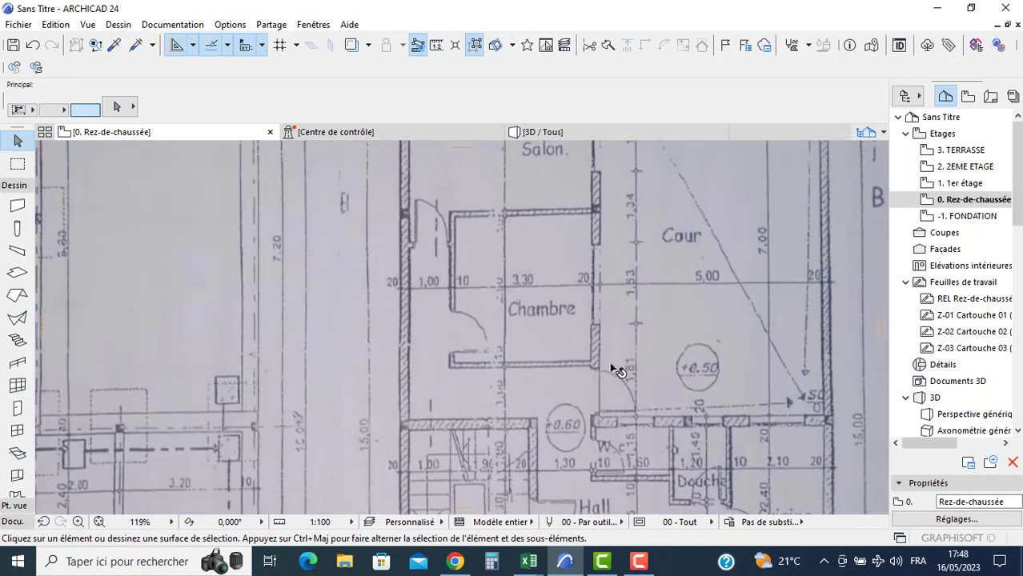
{"action": "scroll", "coordinate": [560, 226], "scroll_direction": "up", "scroll_amount": 3}
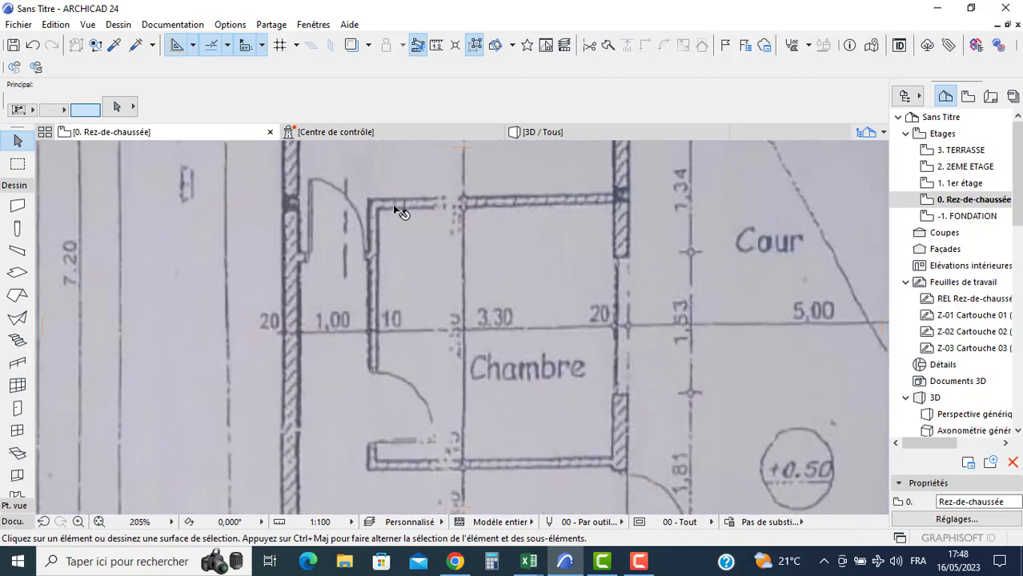
{"action": "middle_click_drag", "start_coordinate": [472, 466], "coordinate": [472, 442]}
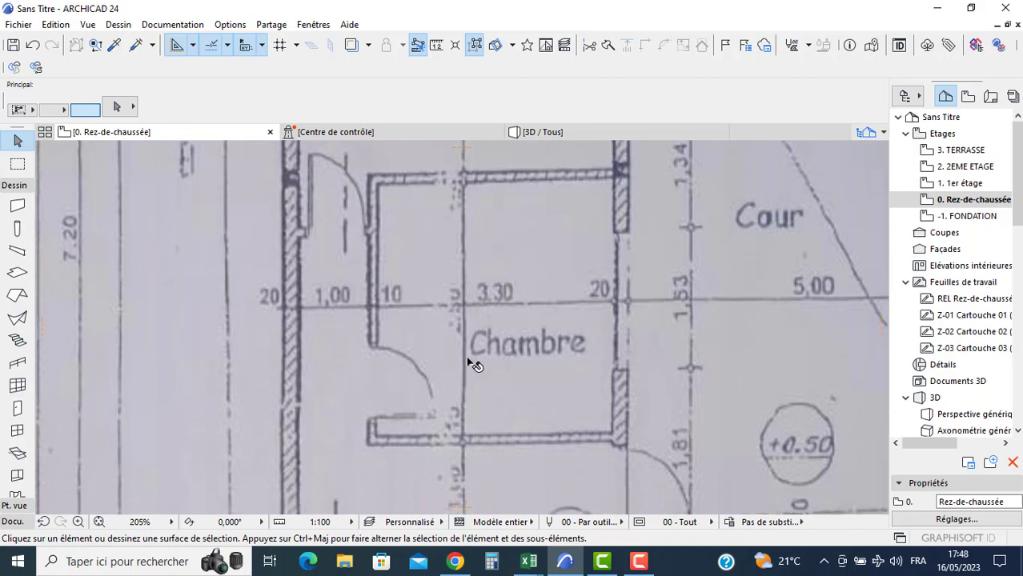
{"action": "middle_click_drag", "start_coordinate": [448, 390], "coordinate": [441, 338]}
{"action": "scroll", "coordinate": [453, 420], "scroll_direction": "up", "scroll_amount": 3}
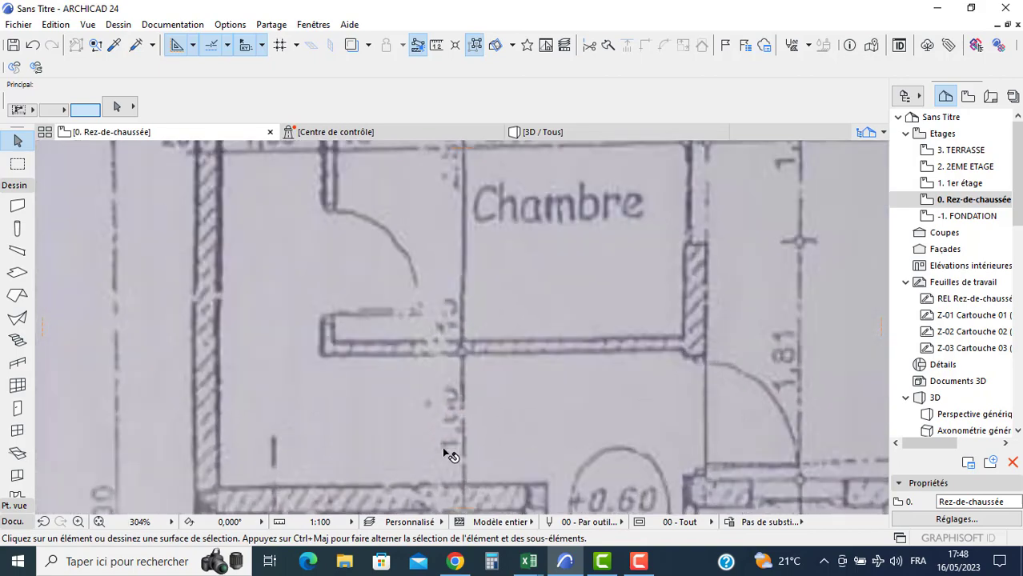
{"action": "scroll", "coordinate": [460, 423], "scroll_direction": "down", "scroll_amount": 10}
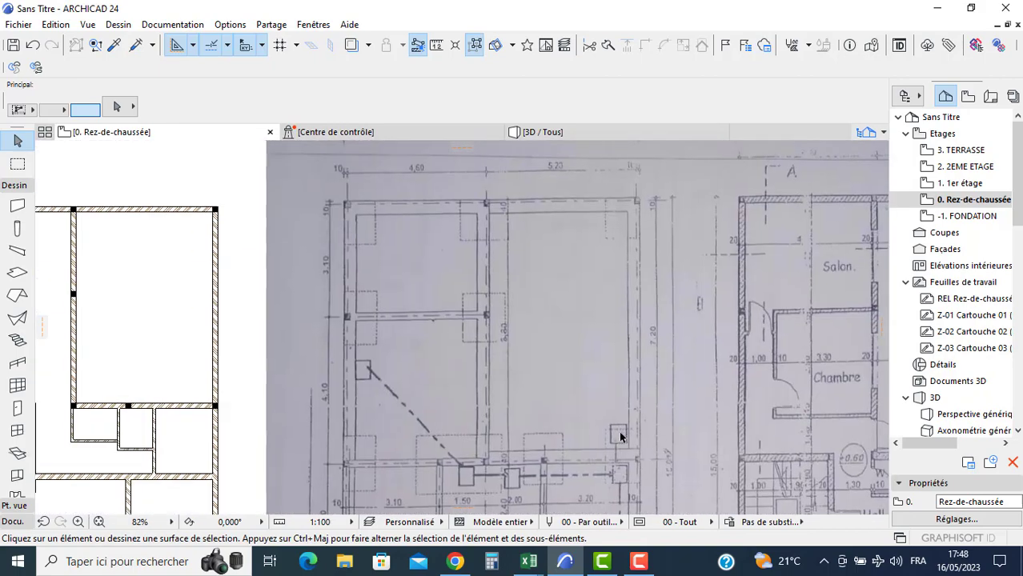
- Draw a thin partition between the middle wall's column and the left exterior wall's column to separate the living room from the bedroom
{"action": "left_click", "coordinate": [17, 206]}
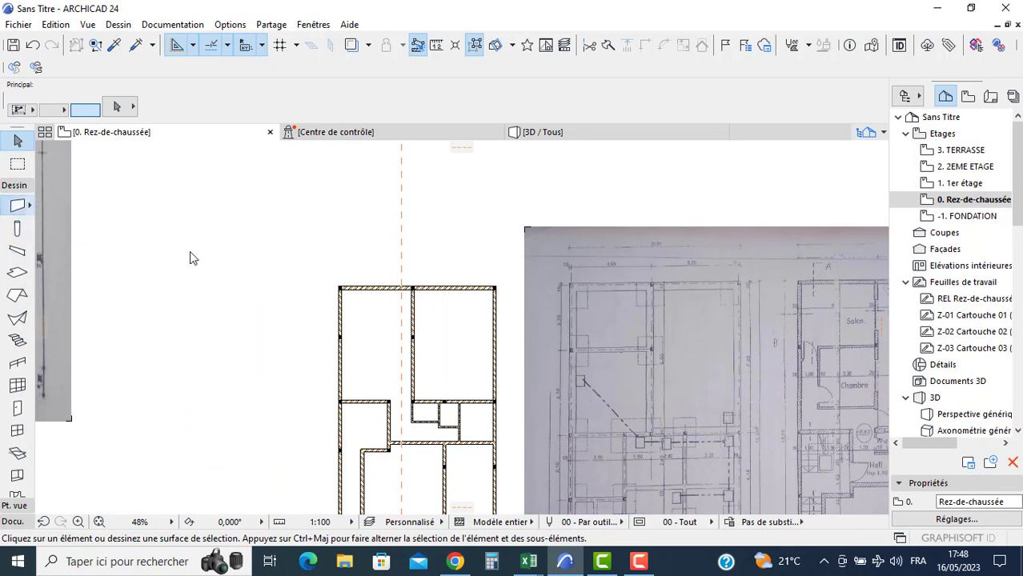
{"action": "scroll", "coordinate": [365, 338], "scroll_direction": "up", "scroll_amount": 8}
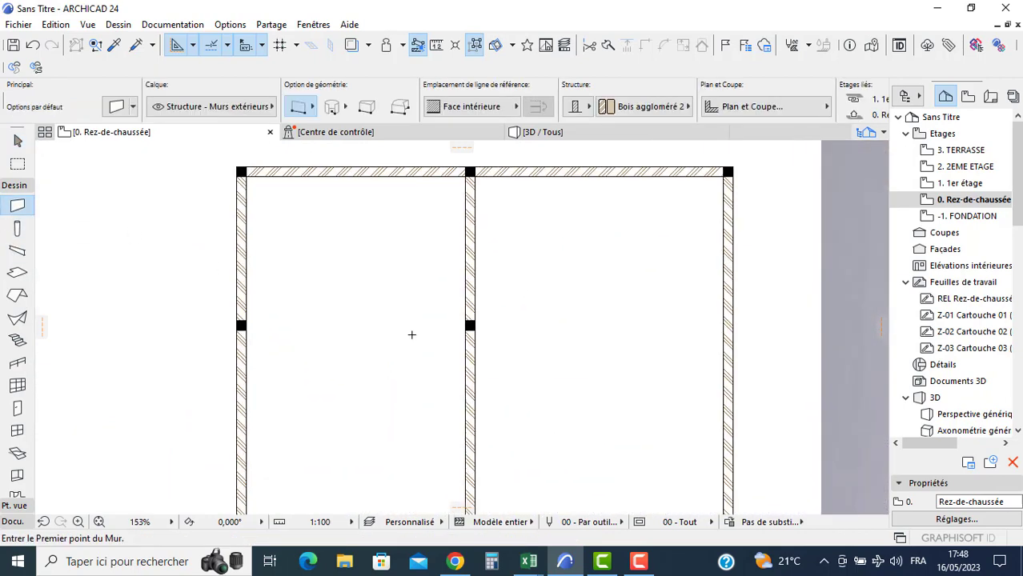
{"action": "left_click", "coordinate": [509, 324]}
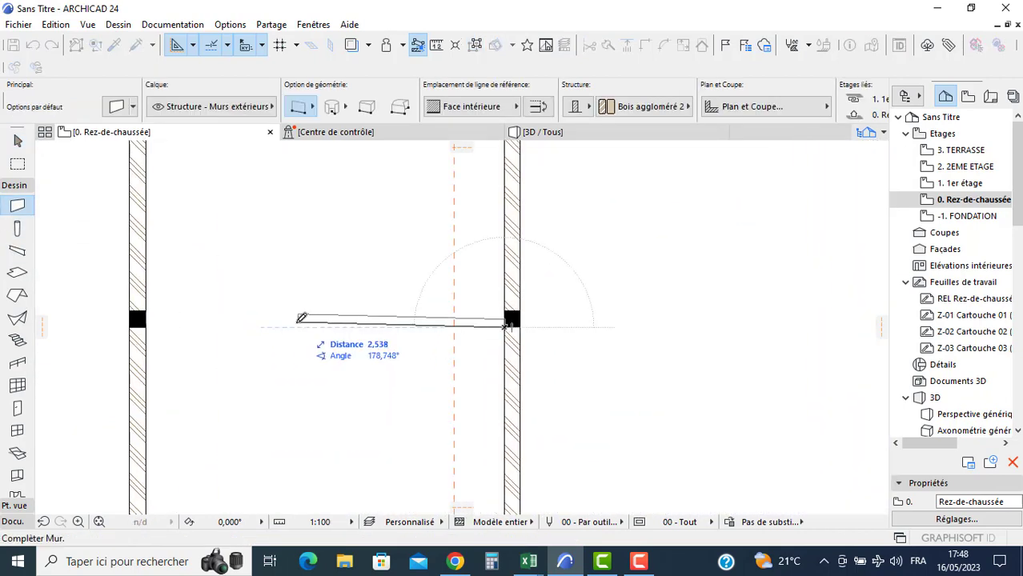
{"action": "left_click", "coordinate": [150, 321]}
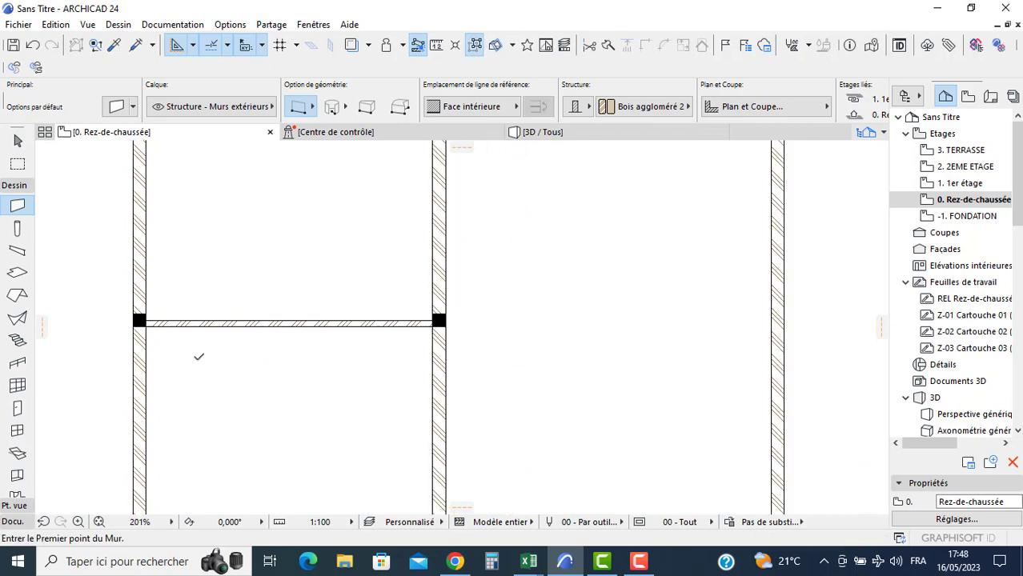
- Draw a partition from the middle wall's lower column to the left exterior wall, along the stairwell wall's upper face
{"action": "scroll", "coordinate": [212, 392], "scroll_direction": "down", "scroll_amount": 3}
{"action": "scroll", "coordinate": [250, 429], "scroll_direction": "up", "scroll_amount": 2}
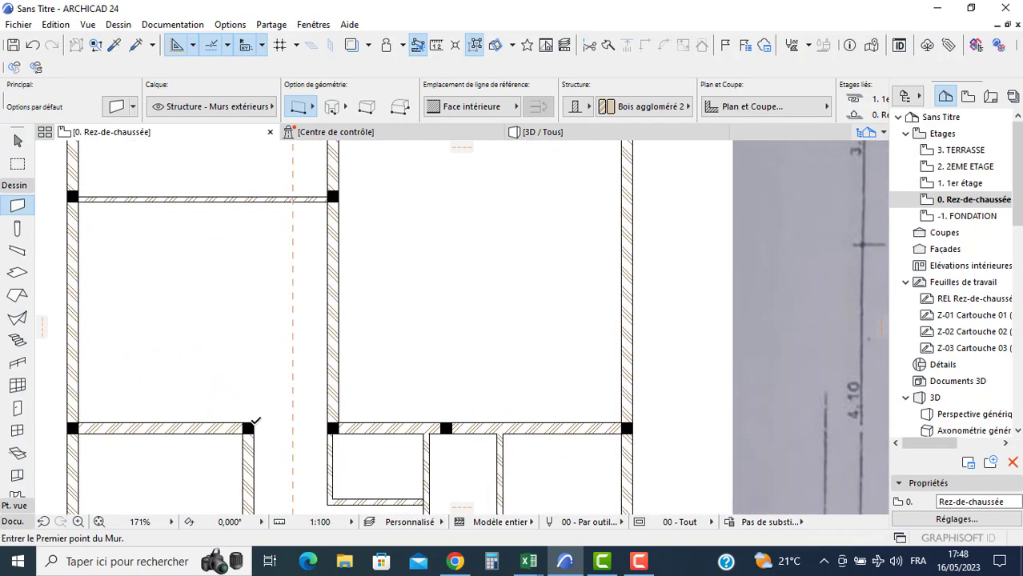
{"action": "left_click", "coordinate": [327, 420]}
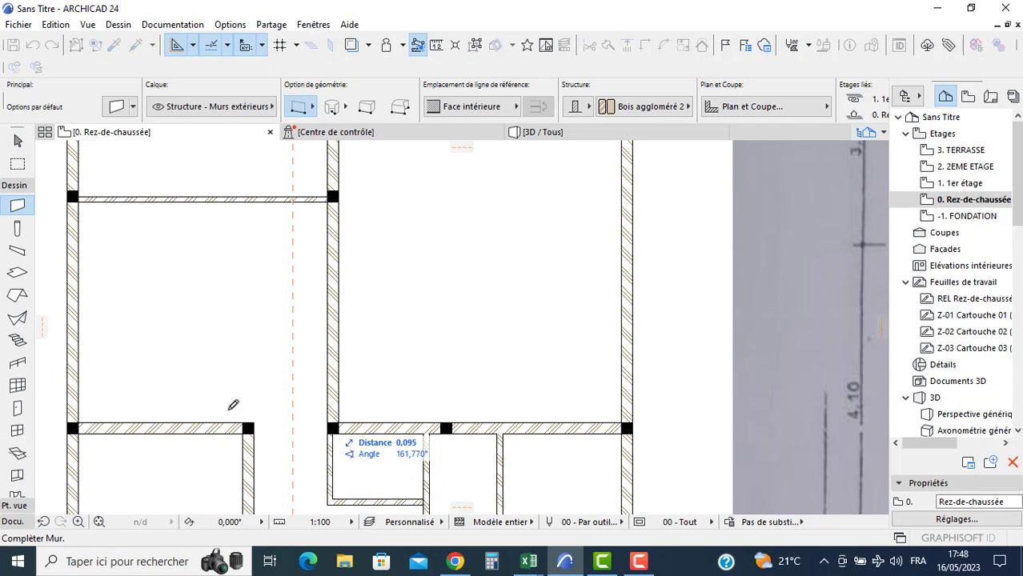
{"action": "left_click", "coordinate": [79, 420]}
{"action": "key", "text": "Escape"}
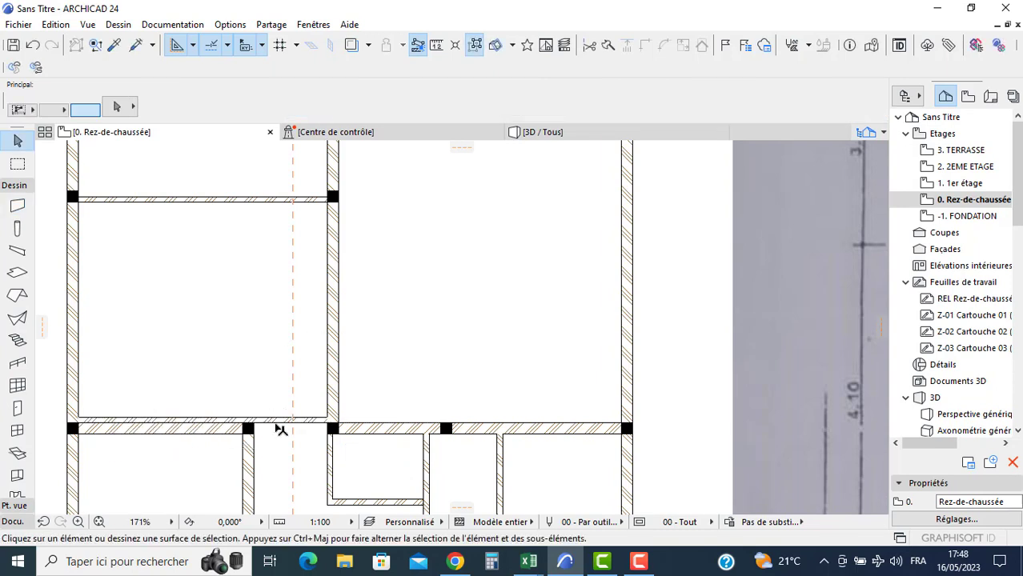
- Move the new horizontal partition up from the stairwell wall to form the bedroom's lower wall
{"action": "left_click", "coordinate": [278, 420]}
{"action": "left_click", "coordinate": [278, 420]}
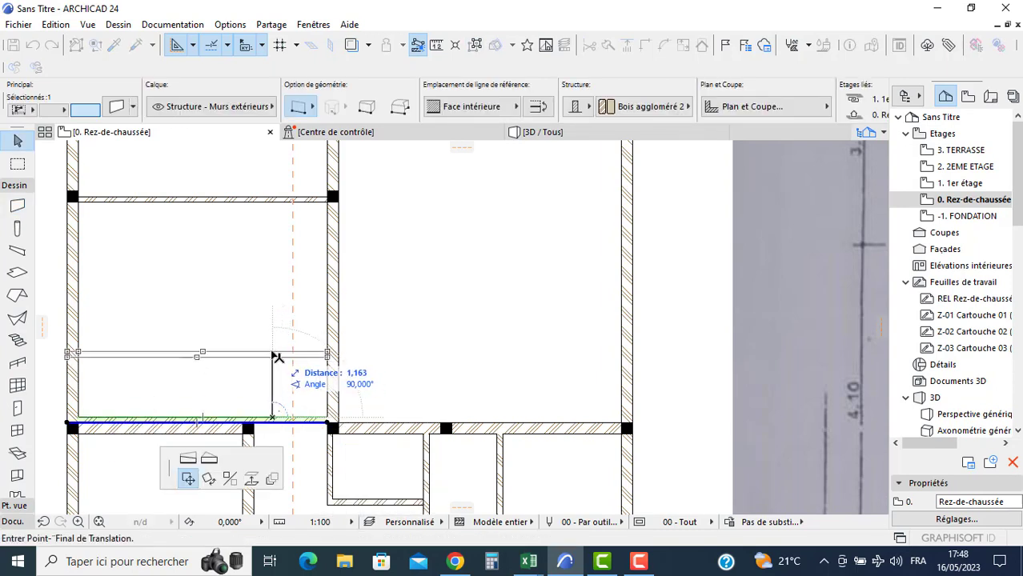
{"action": "left_click", "coordinate": [275, 354]}
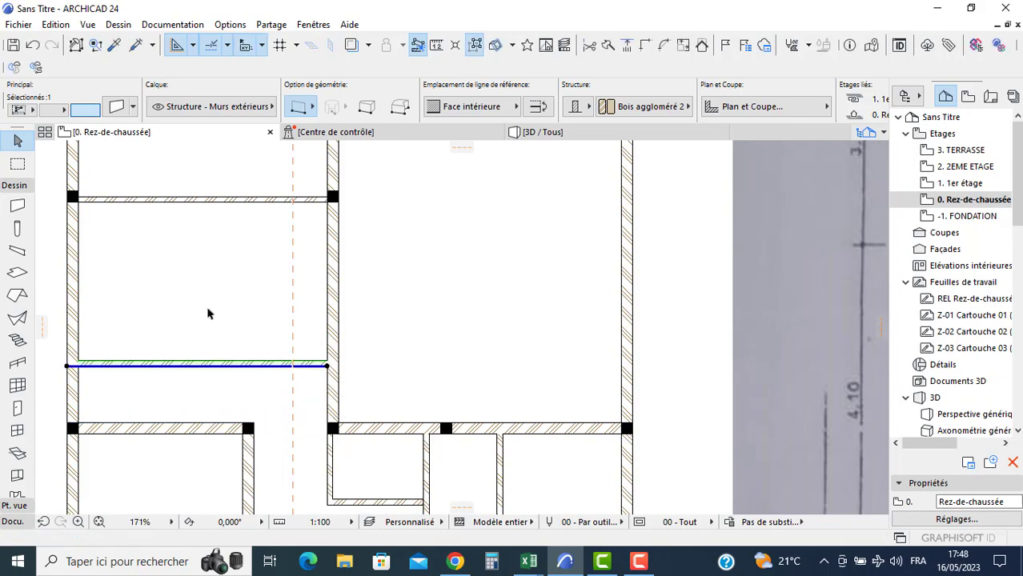
{"action": "left_click", "coordinate": [114, 228]}
- Draw a thin partition along the left exterior wall's inner face between the bedroom's upper and lower partitions
{"action": "scroll", "coordinate": [503, 268], "scroll_direction": "down", "scroll_amount": 3}
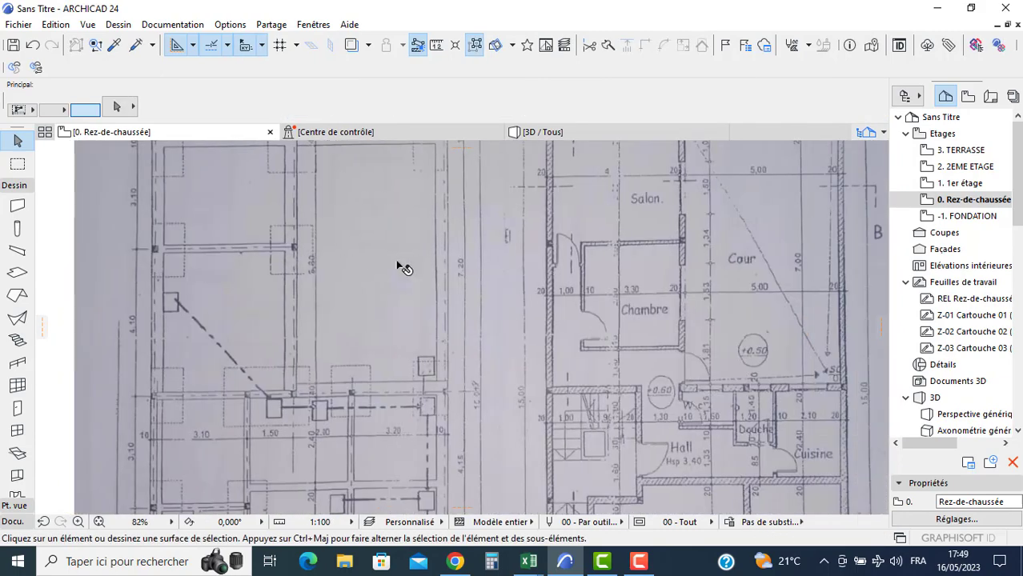
{"action": "scroll", "coordinate": [564, 298], "scroll_direction": "down", "scroll_amount": 4}
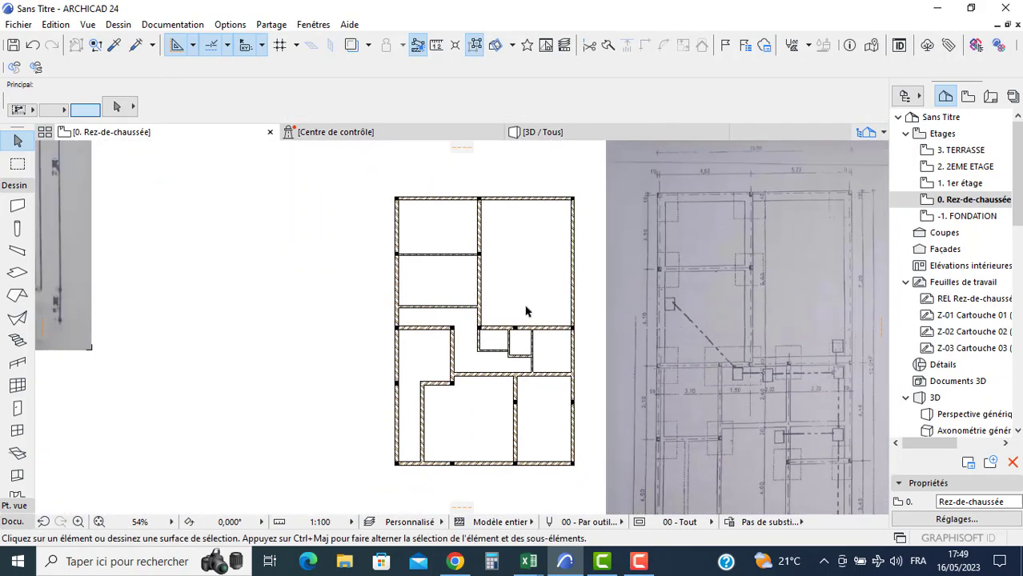
{"action": "left_click", "coordinate": [17, 206]}
{"action": "scroll", "coordinate": [532, 331], "scroll_direction": "up", "scroll_amount": 5}
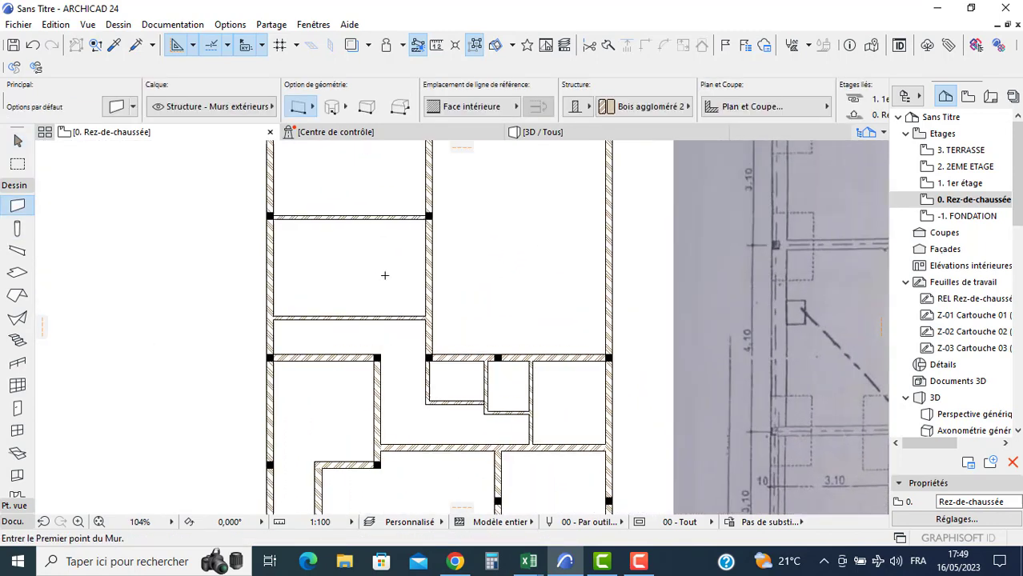
{"action": "left_click", "coordinate": [237, 207]}
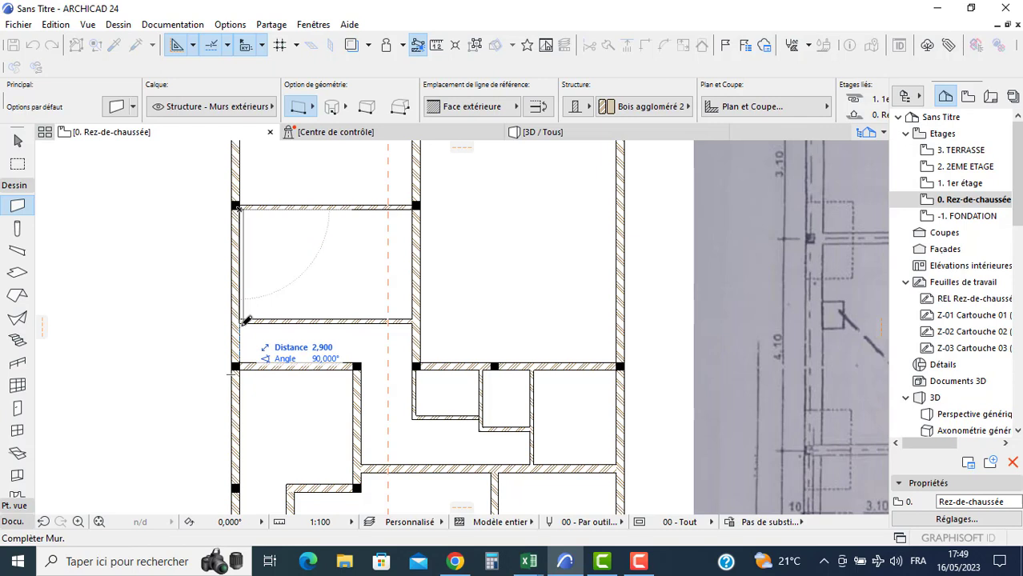
{"action": "left_click", "coordinate": [245, 321]}
{"action": "key", "text": "Escape"}
- Move the new vertical partition inward to leave the plan's 1.00 m passage, and trim the lower partition beyond it
{"action": "left_click", "coordinate": [241, 278]}
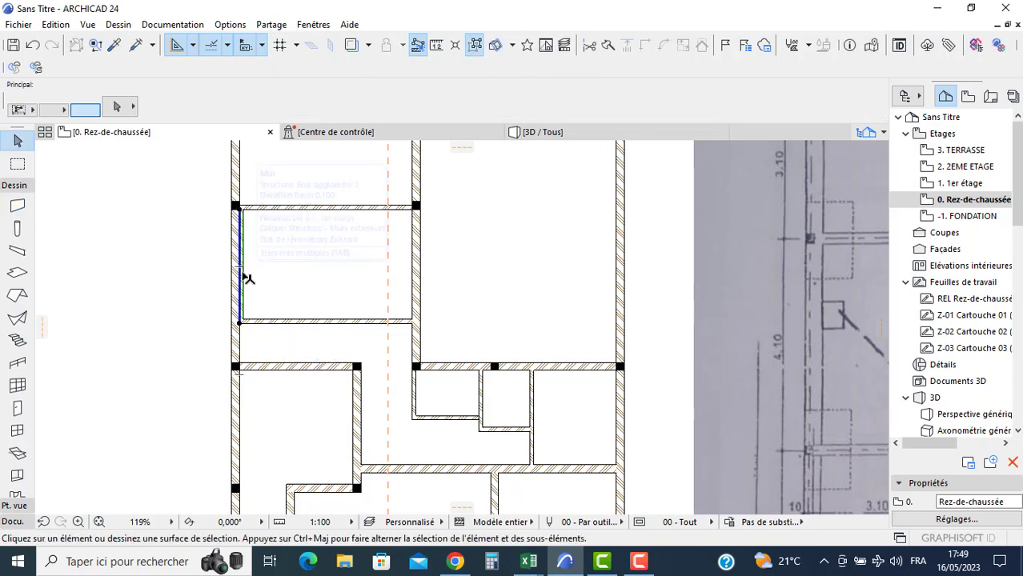
{"action": "left_click", "coordinate": [240, 272]}
{"action": "key", "text": "Return"}
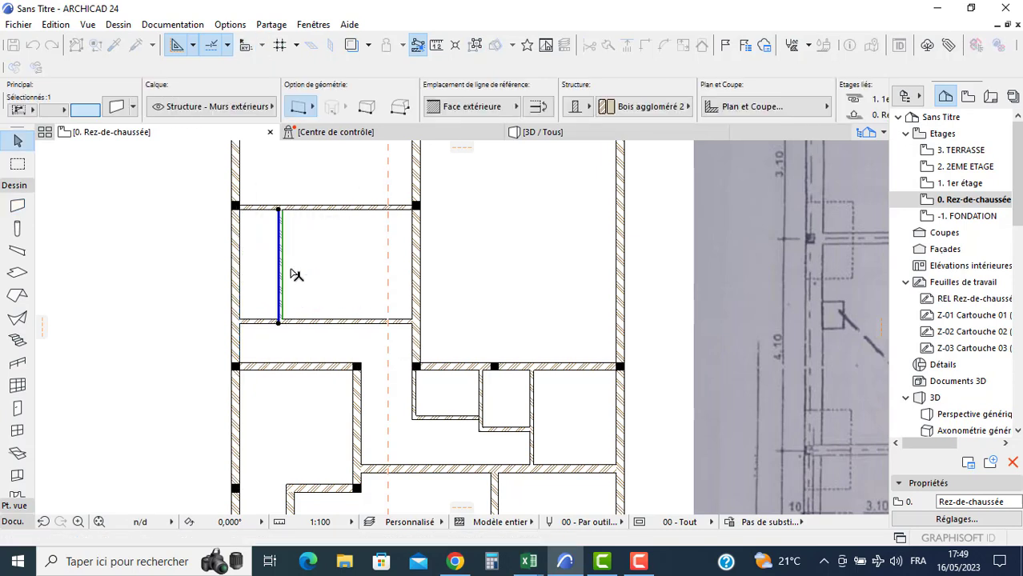
{"action": "key", "text": "Escape"}
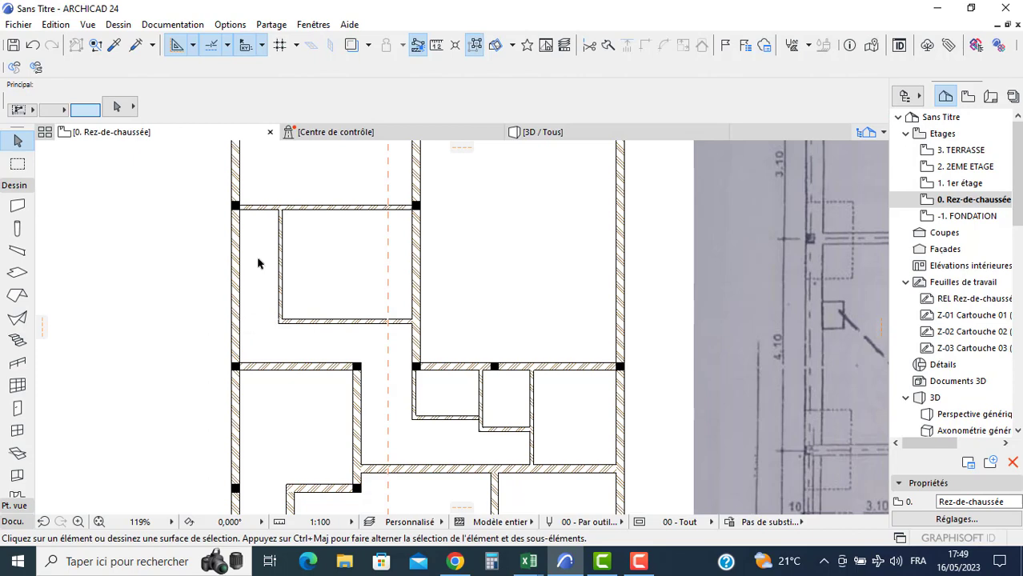
- Split the partition between living room and bedroom where it meets the bedroom's left partition, keeping the short passage segment selected
{"action": "left_click", "coordinate": [608, 46]}
{"action": "scroll", "coordinate": [278, 190], "scroll_direction": "up", "scroll_amount": 3}
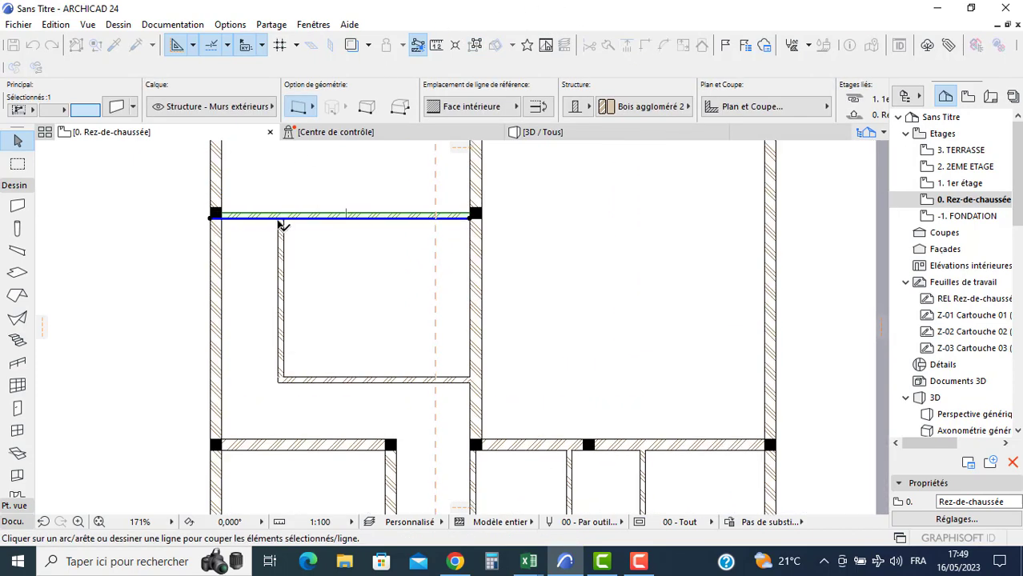
{"action": "left_click", "coordinate": [280, 218]}
{"action": "left_click", "coordinate": [277, 184]}
{"action": "left_click", "coordinate": [241, 181]}
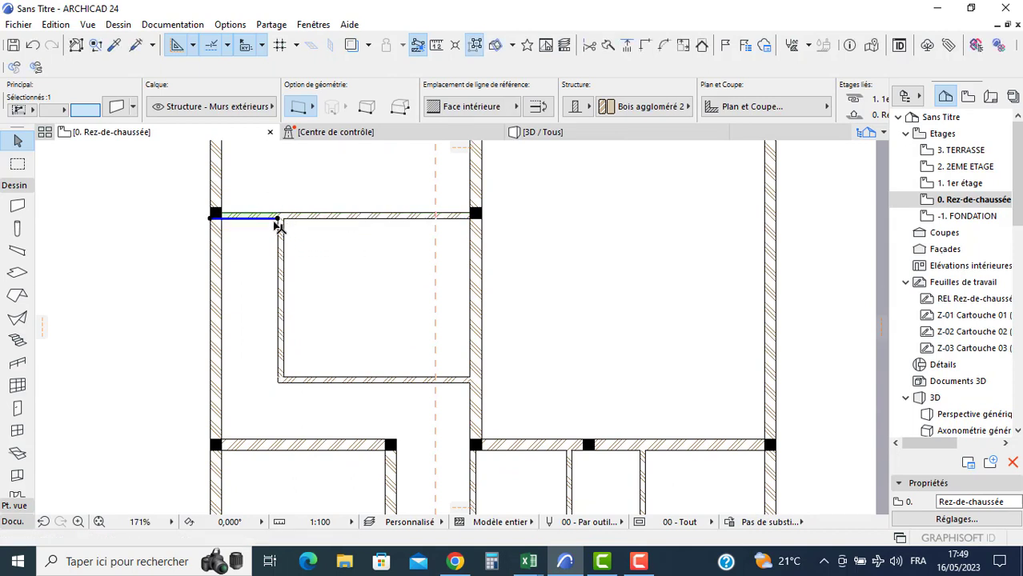
- Move the short passage wall segment down 0.6 m between the exterior wall and the bedroom's left partition
{"action": "left_click", "coordinate": [260, 218]}
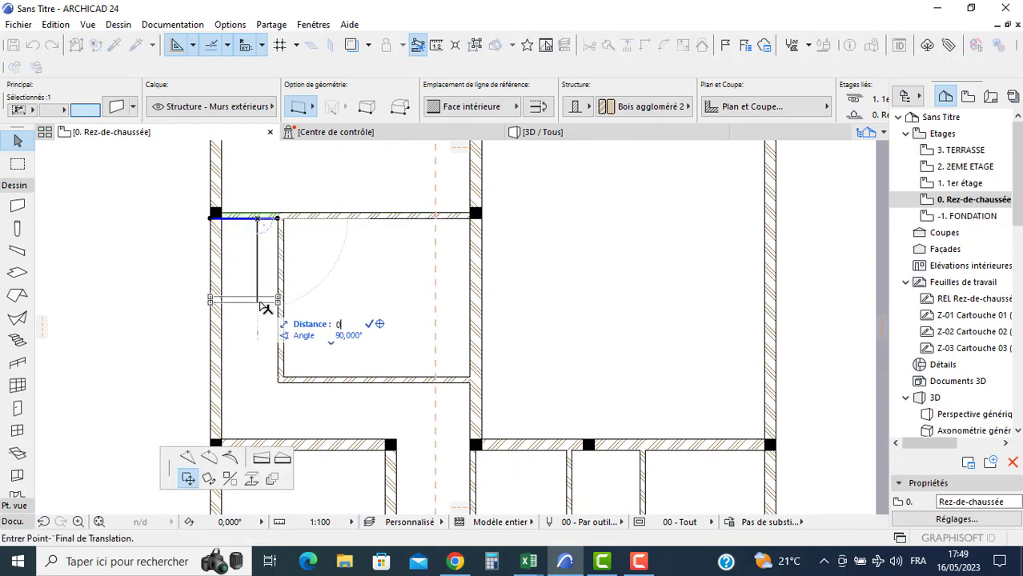
{"action": "type", "text": "0,6"}
{"action": "key", "text": "Return"}
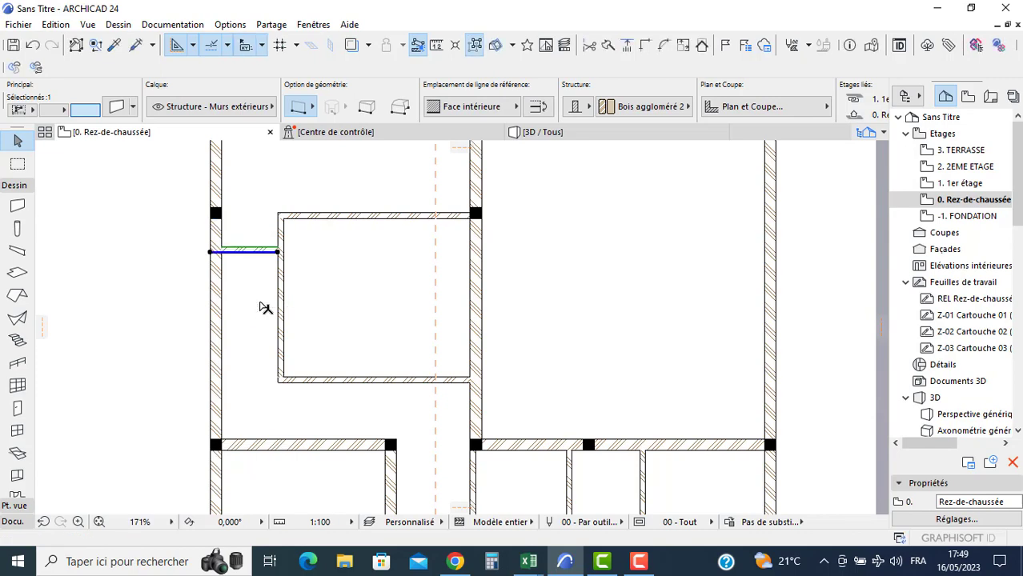
{"action": "left_click", "coordinate": [98, 263]}
- Examine the living room, passage door and bedroom layout on the scanned ground-floor plan against the modelled walls
{"action": "scroll", "coordinate": [387, 307], "scroll_direction": "down", "scroll_amount": 3}
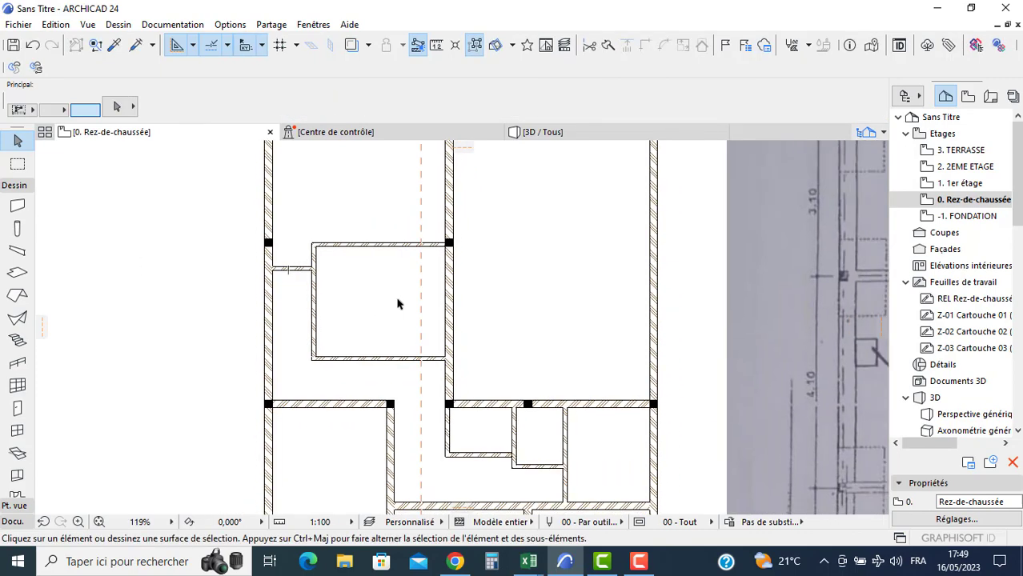
{"action": "scroll", "coordinate": [245, 300], "scroll_direction": "down", "scroll_amount": 3}
{"action": "middle_click_drag", "start_coordinate": [493, 272], "coordinate": [31, 272]}
{"action": "scroll", "coordinate": [456, 231], "scroll_direction": "up", "scroll_amount": 3}
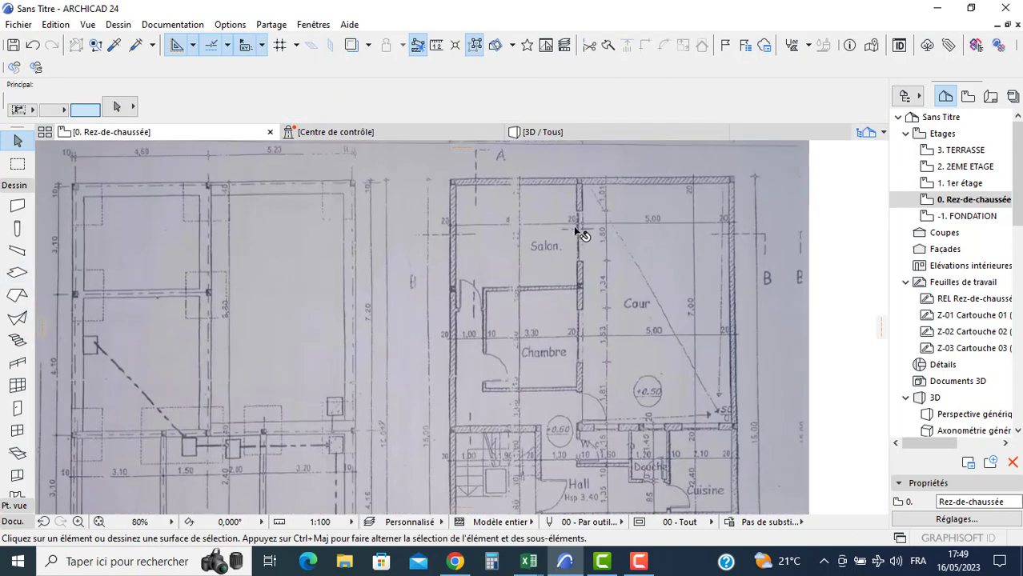
{"action": "scroll", "coordinate": [481, 314], "scroll_direction": "up", "scroll_amount": 3}
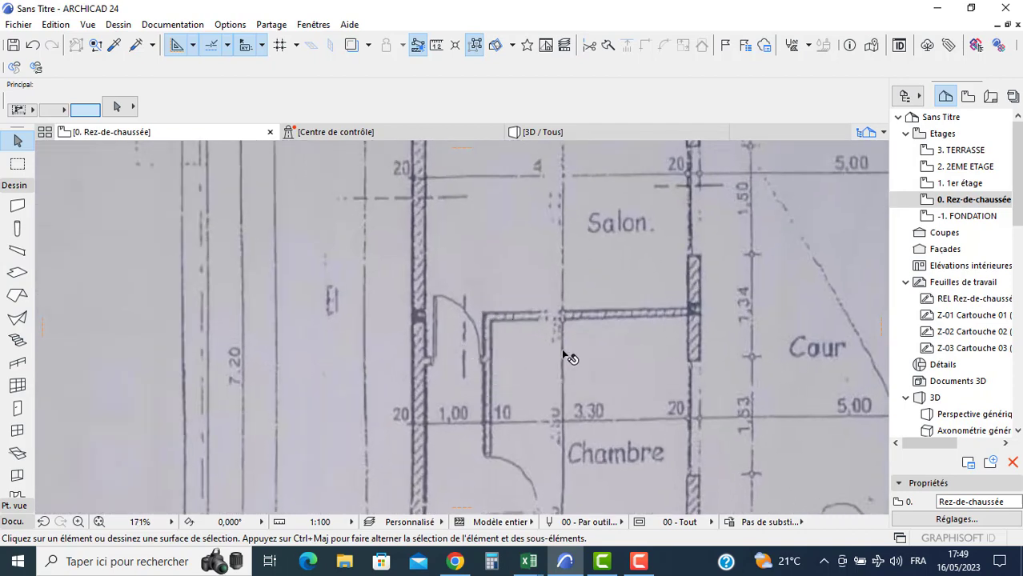
{"action": "scroll", "coordinate": [554, 344], "scroll_direction": "down", "scroll_amount": 2}
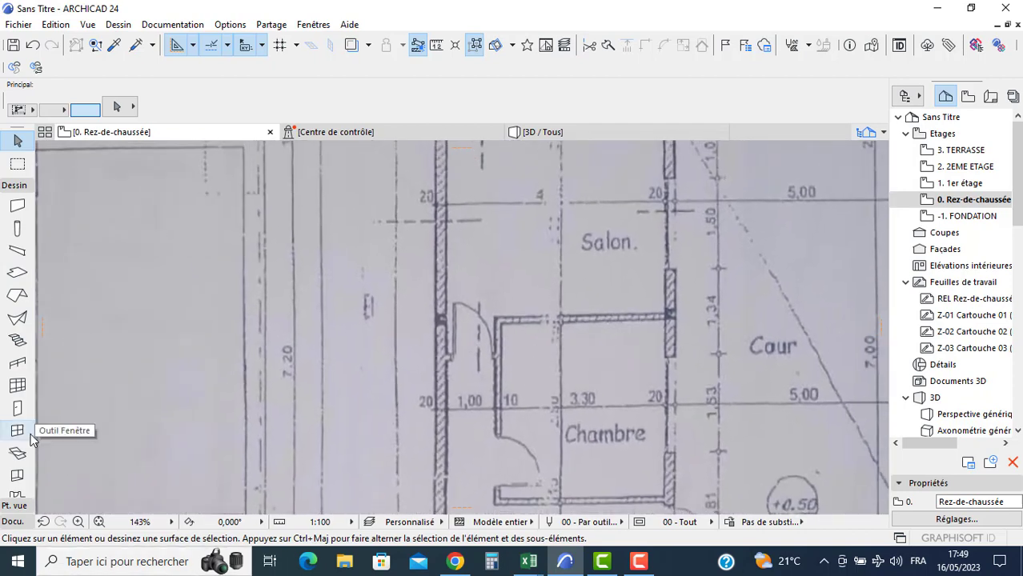
{"action": "scroll", "coordinate": [383, 358], "scroll_direction": "down", "scroll_amount": 3}
{"action": "middle_click_drag", "start_coordinate": [428, 463], "coordinate": [398, 340]}
{"action": "scroll", "coordinate": [390, 333], "scroll_direction": "down", "scroll_amount": 3}
{"action": "middle_click_drag", "start_coordinate": [259, 322], "coordinate": [507, 295]}
{"action": "scroll", "coordinate": [341, 286], "scroll_direction": "down", "scroll_amount": 2}
{"action": "middle_click_drag", "start_coordinate": [237, 288], "coordinate": [313, 295]}
{"action": "scroll", "coordinate": [290, 290], "scroll_direction": "up", "scroll_amount": 3}
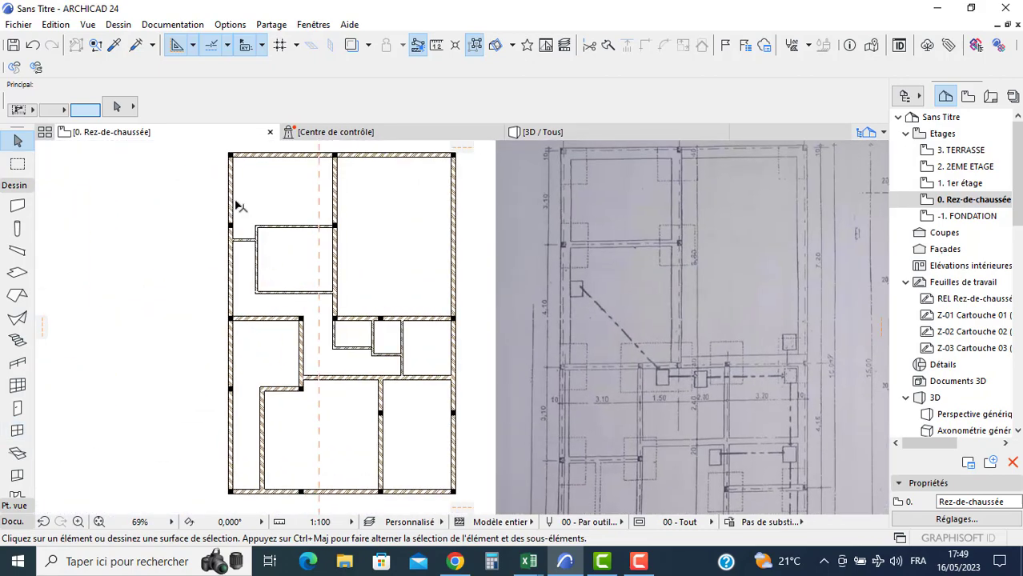
- Set the default slab's elevation relative to project zero to 0.6 m
{"action": "left_click", "coordinate": [18, 272]}
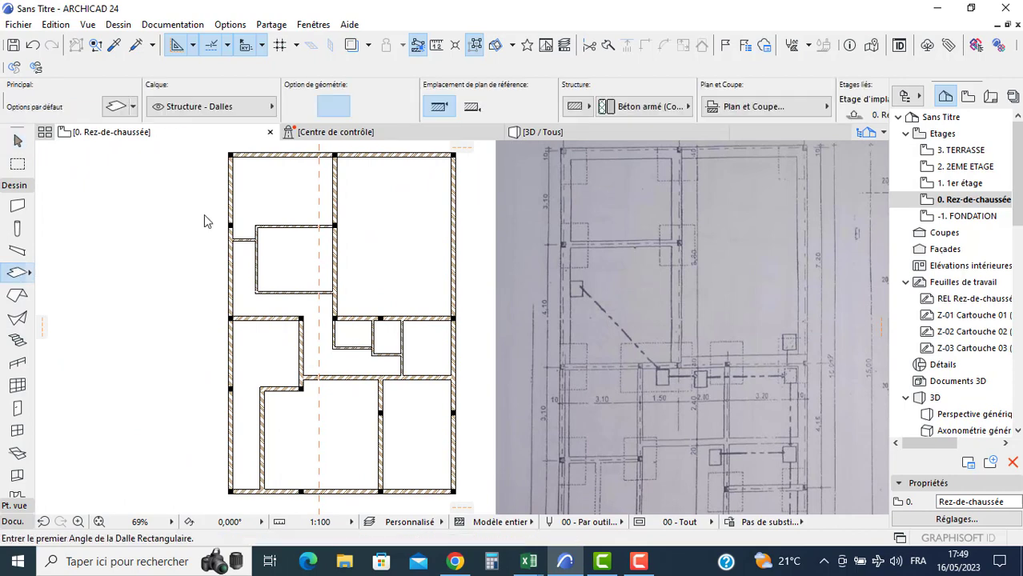
{"action": "key", "text": "ctrl+t"}
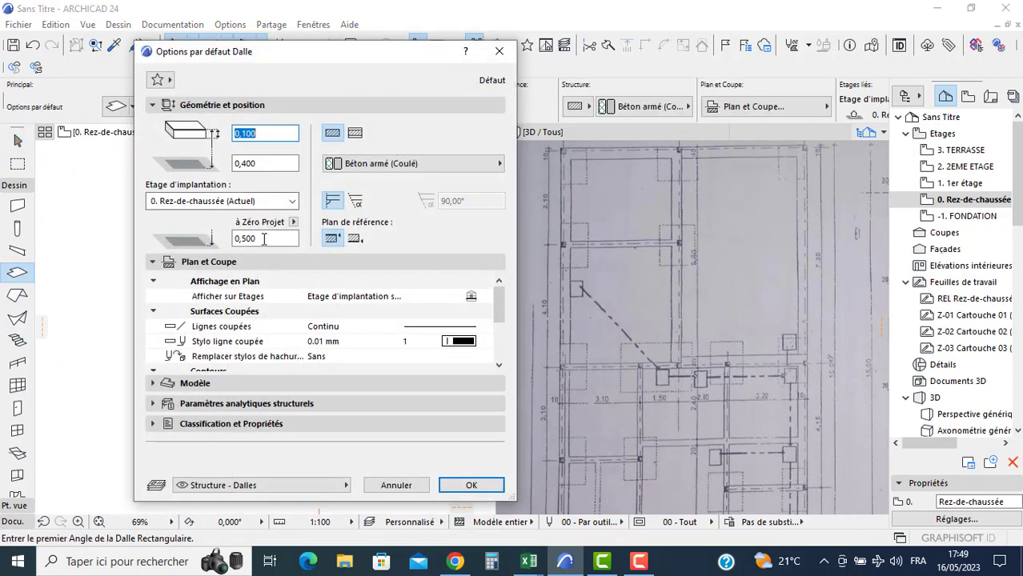
{"action": "left_click", "coordinate": [264, 239]}
{"action": "type", "text": "0,"}
{"action": "key", "text": "Return"}
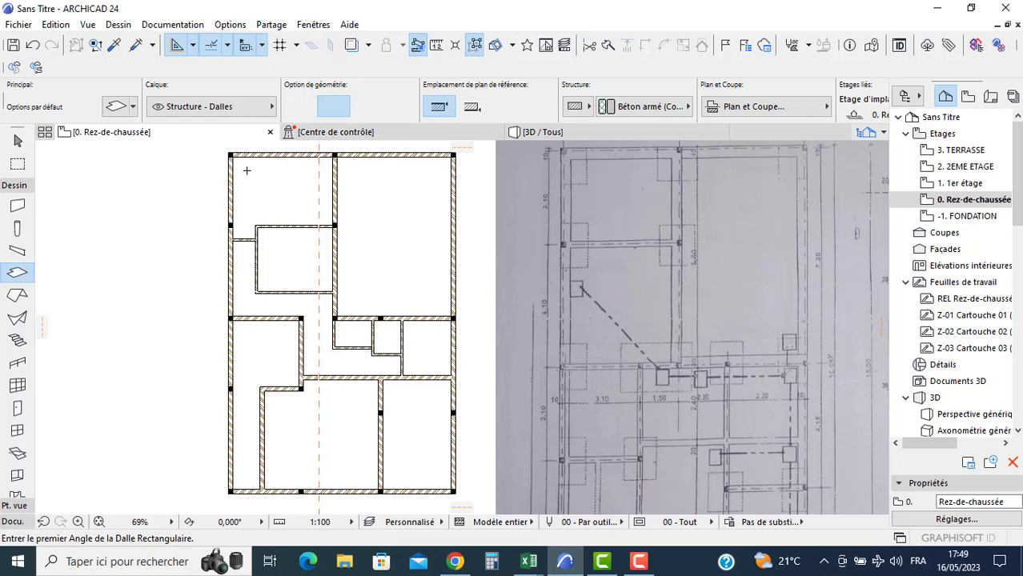
- Draw a rectangular slab under the living room and bedroom, from the upper-left exterior corner to the middle wall's lower column
{"action": "left_click", "coordinate": [229, 152]}
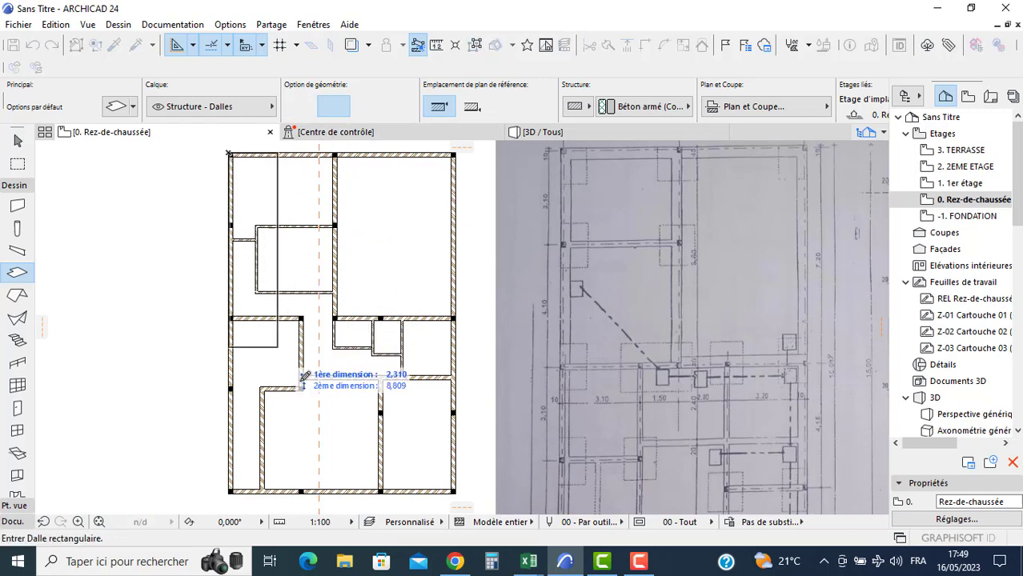
{"action": "scroll", "coordinate": [306, 384], "scroll_direction": "up", "scroll_amount": 2}
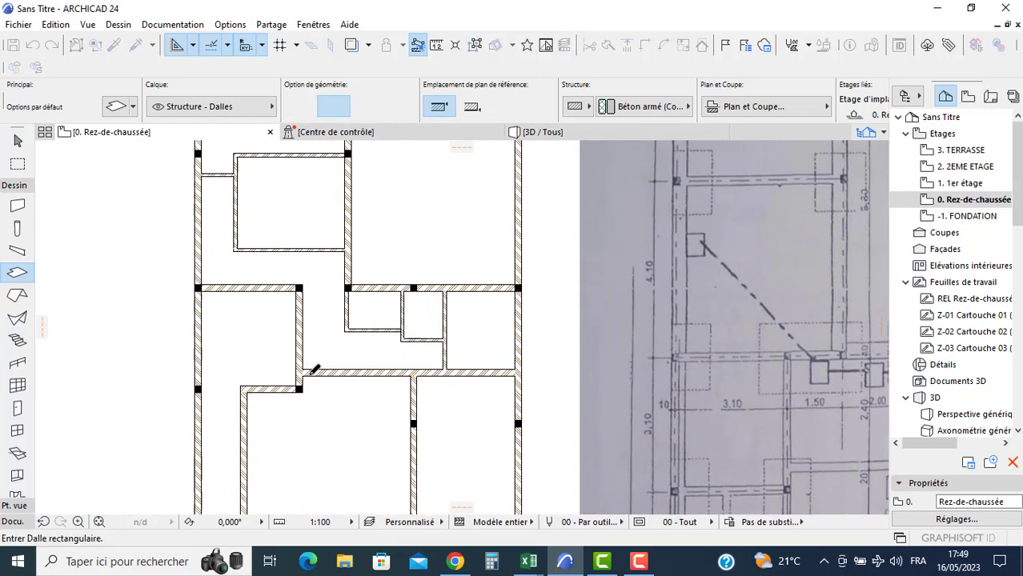
{"action": "left_click", "coordinate": [347, 287]}
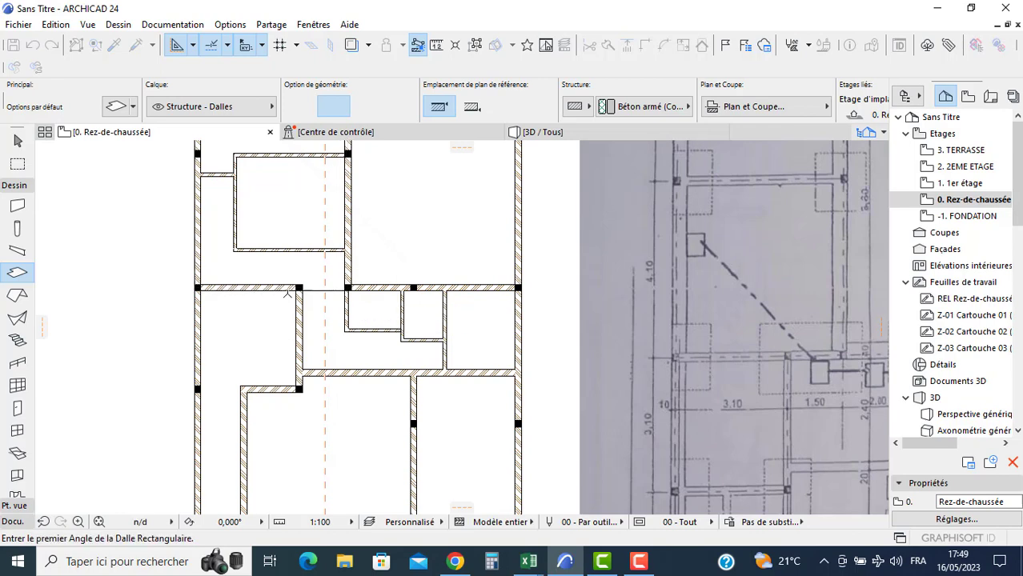
{"action": "key", "text": "Escape"}
- Add a rectangle to the slab from its lower-left corner to the right exterior wall, covering the hall, WC, shower and kitchen
{"action": "left_click", "coordinate": [197, 289]}
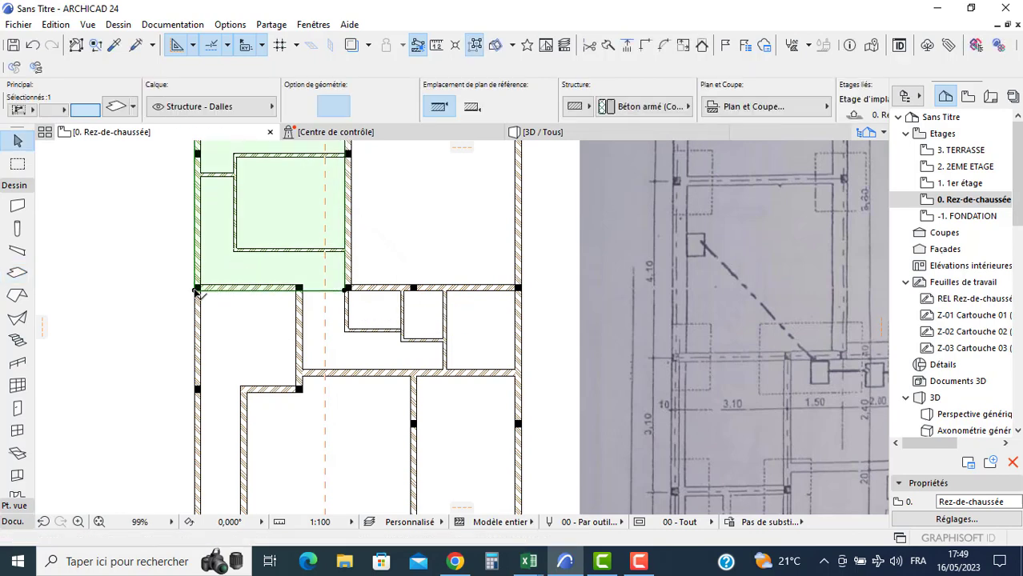
{"action": "left_click", "coordinate": [197, 290]}
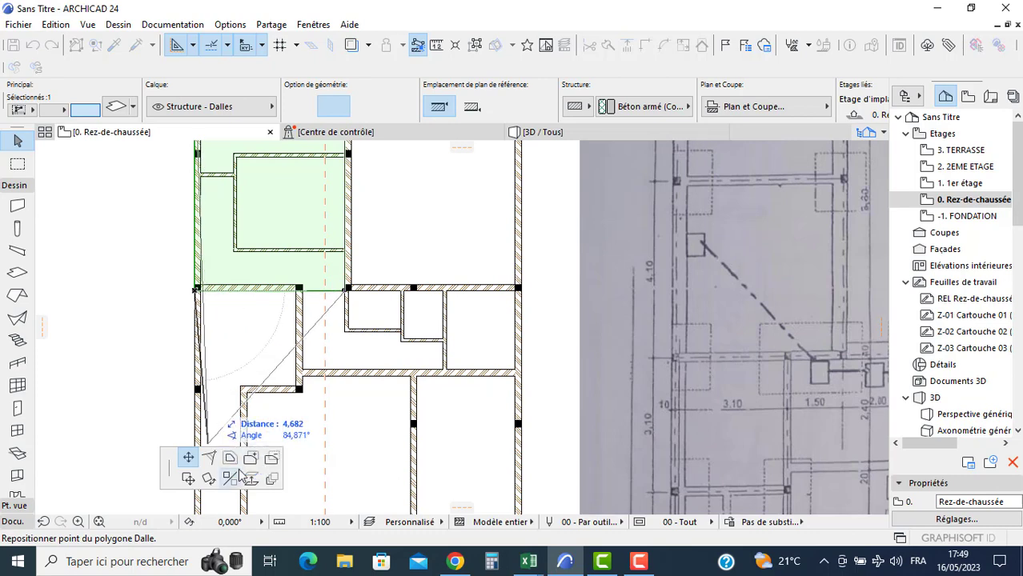
{"action": "left_click", "coordinate": [252, 458]}
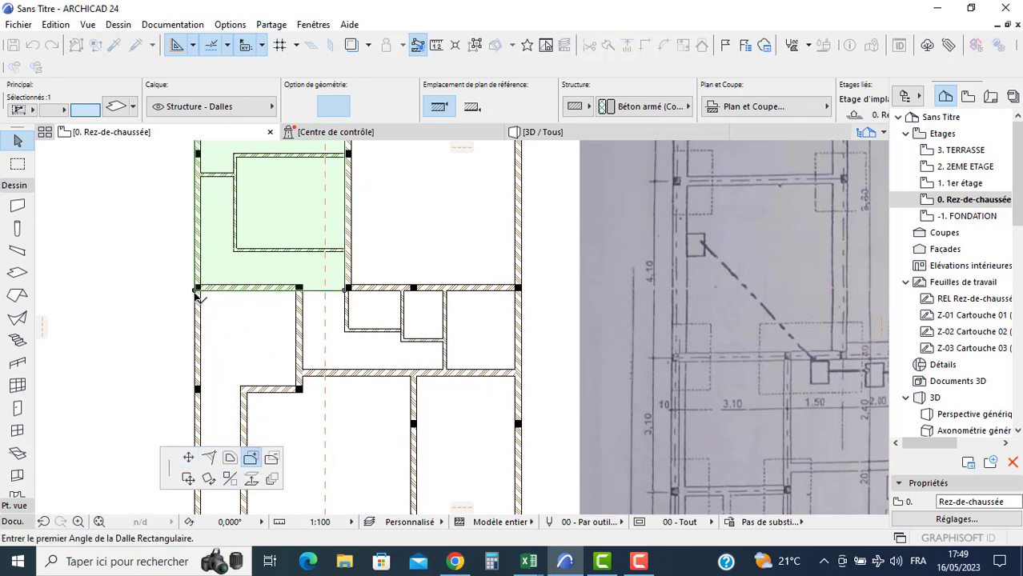
{"action": "left_click", "coordinate": [195, 290]}
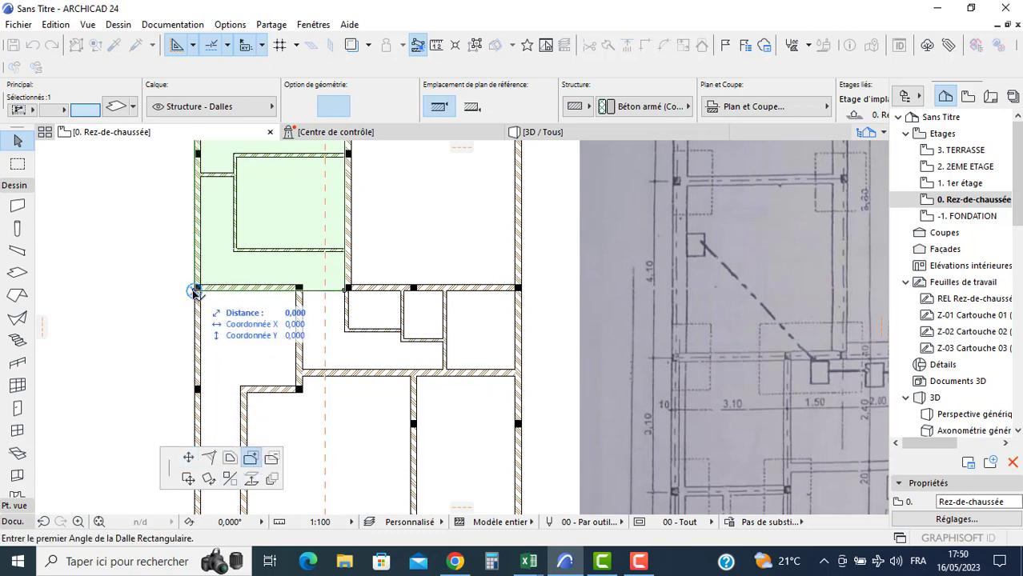
{"action": "left_click", "coordinate": [515, 375]}
- Extend the slab with a 3.3 by 0.5 m rectangle down to the lower face of the stairwell's bottom wall
{"action": "middle_click_drag", "start_coordinate": [370, 320], "coordinate": [445, 255]}
{"action": "left_click", "coordinate": [270, 314]}
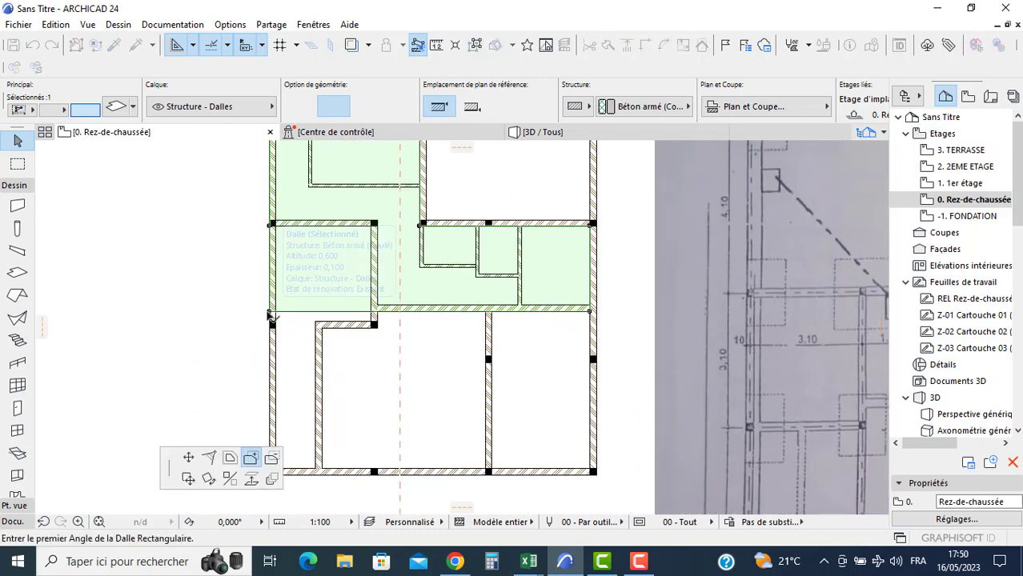
{"action": "left_click", "coordinate": [270, 312]}
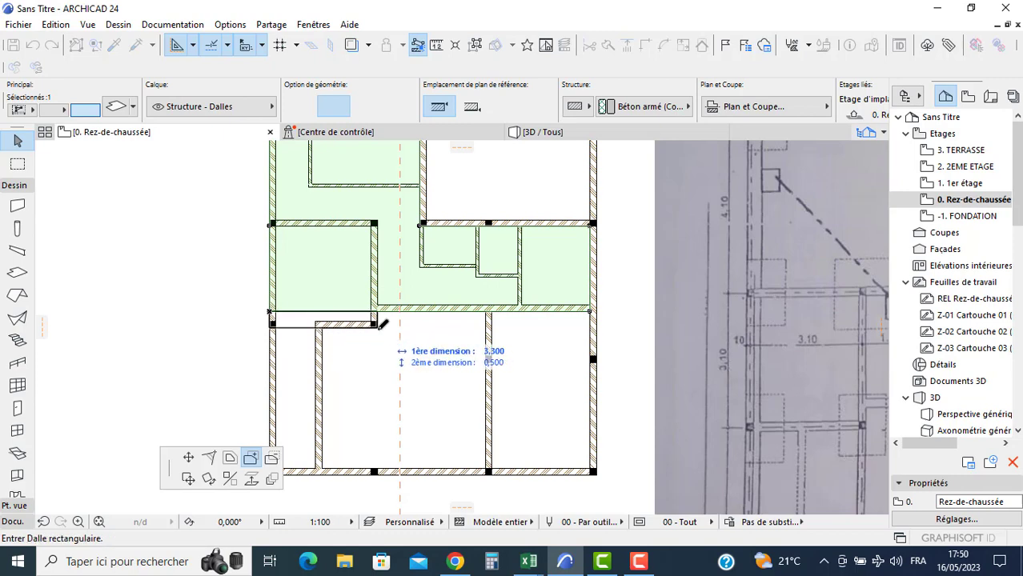
{"action": "left_click", "coordinate": [376, 325]}
- Add a 1.6 by 1 m rectangle to the slab in the narrow entrance passage below the stairwell
{"action": "left_click", "coordinate": [271, 327]}
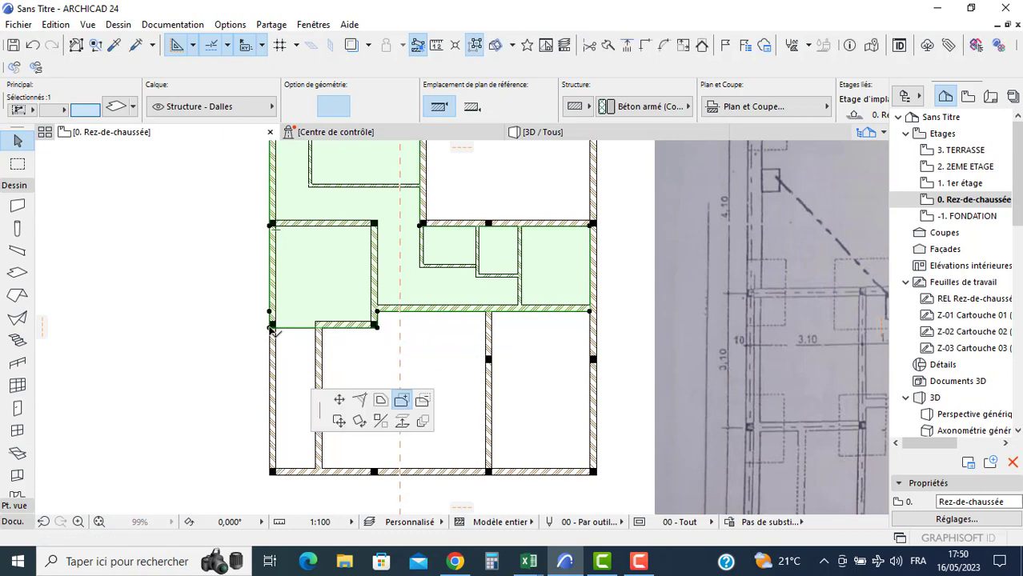
{"action": "left_click", "coordinate": [271, 328]}
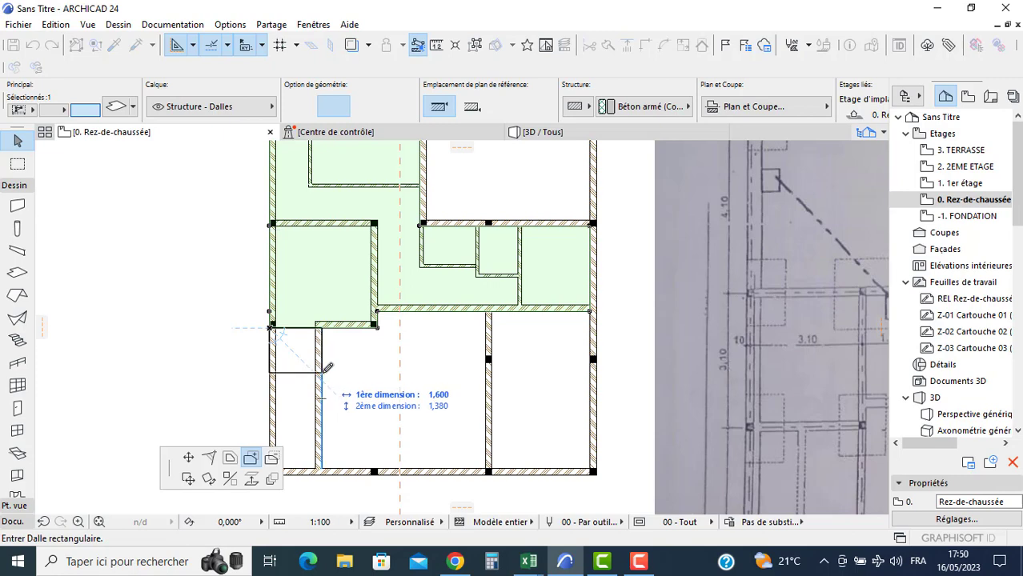
{"action": "type", "text": "1"}
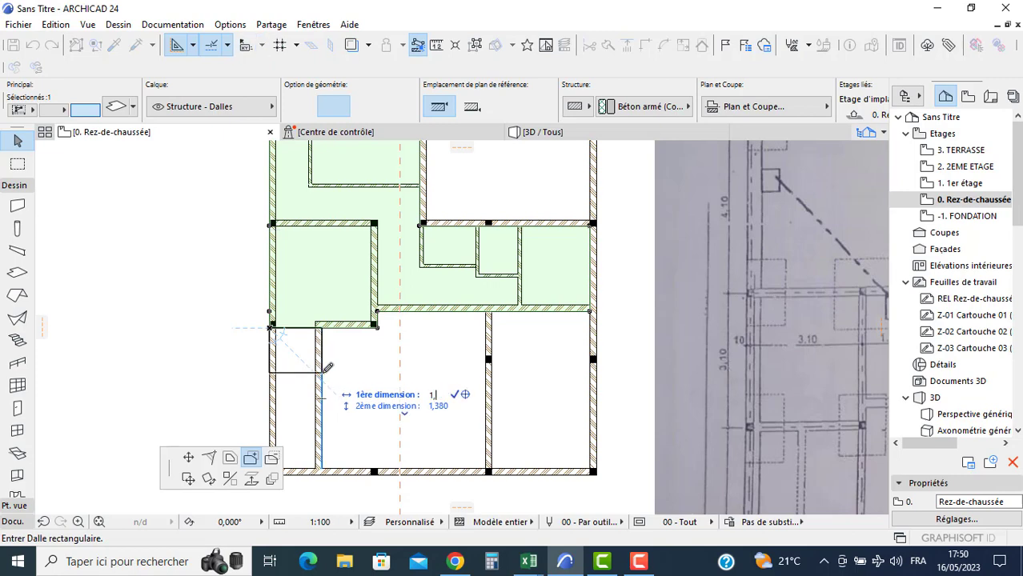
{"action": "type", "text": ",6"}
{"action": "key", "text": "Tab"}
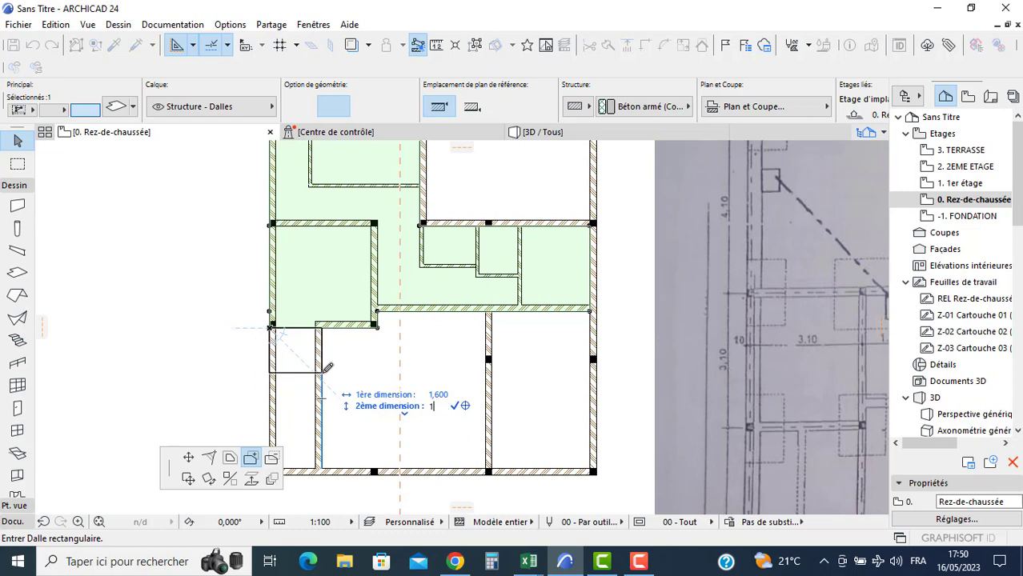
{"action": "type", "text": "1"}
{"action": "key", "text": "Return"}
{"action": "middle_click_drag", "start_coordinate": [312, 330], "coordinate": [326, 288]}
{"action": "key", "text": "Escape"}
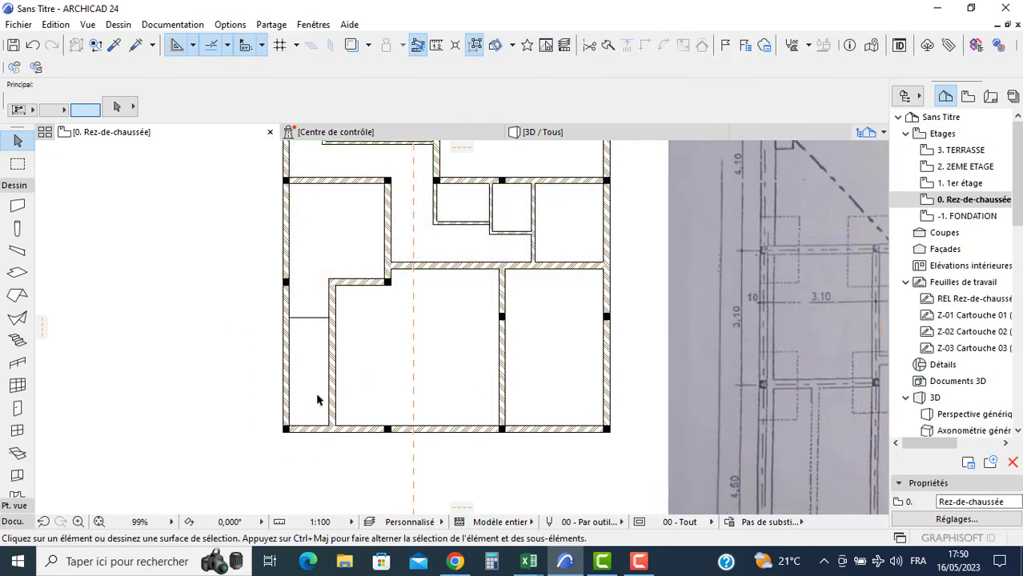
- Open the 3D view and inspect the ground-floor walls and new slab above the foundations
{"action": "left_click", "coordinate": [555, 135]}
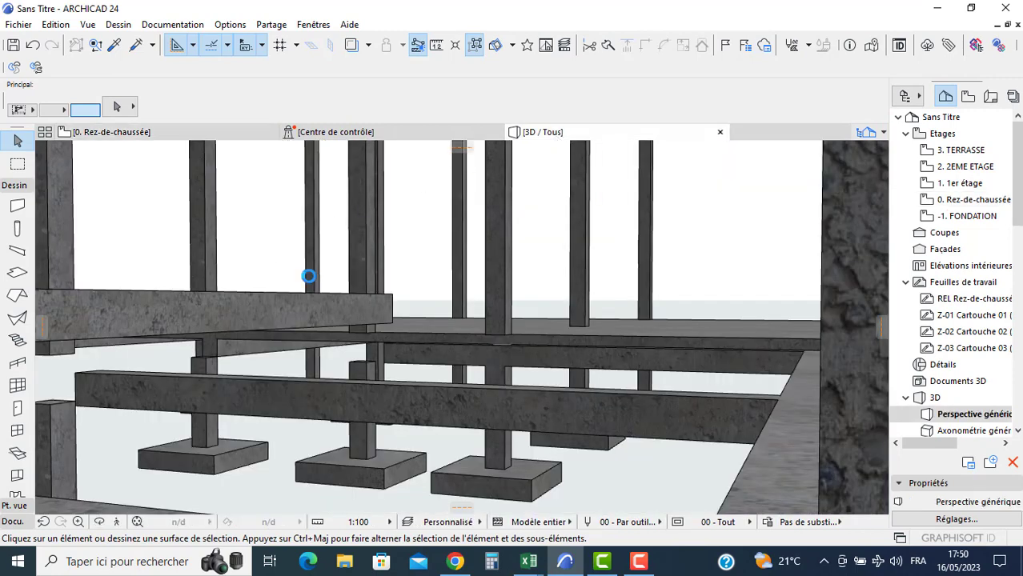
{"action": "scroll", "coordinate": [307, 274], "scroll_direction": "down", "scroll_amount": 5}
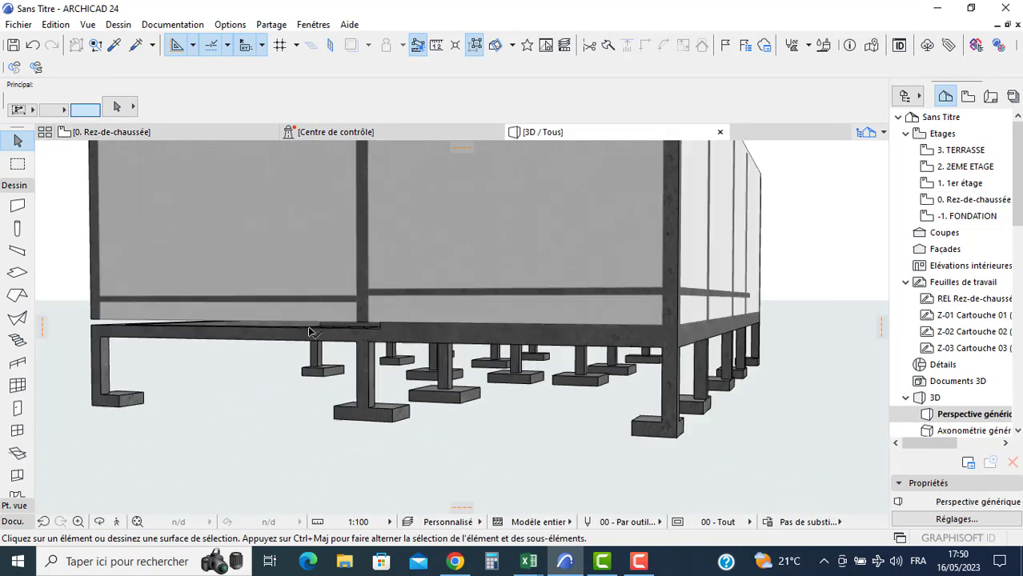
- Set the two low tie beams meeting at the building corner to 0.3 m high and raise them to ground-floor level
{"action": "middle_click_drag", "start_coordinate": [309, 331], "coordinate": [512, 332], "text": "shift"}
{"action": "scroll", "coordinate": [274, 328], "scroll_direction": "up", "scroll_amount": 1}
{"action": "middle_click_drag", "start_coordinate": [274, 328], "coordinate": [450, 304]}
{"action": "scroll", "coordinate": [272, 284], "scroll_direction": "up", "scroll_amount": 1}
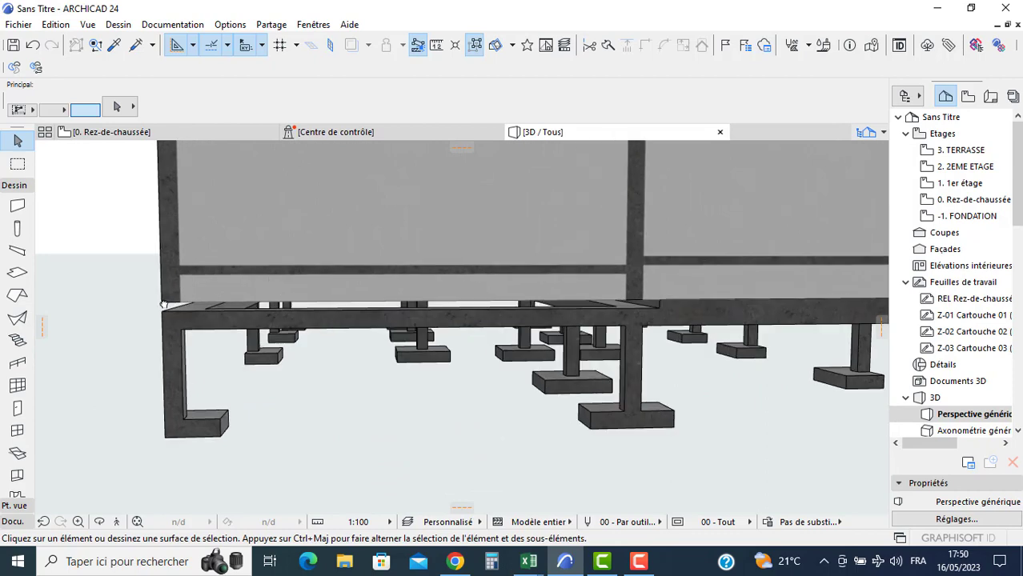
{"action": "middle_click_drag", "start_coordinate": [163, 305], "coordinate": [357, 312], "text": "shift"}
{"action": "middle_click_drag", "start_coordinate": [364, 272], "coordinate": [438, 296], "text": "shift"}
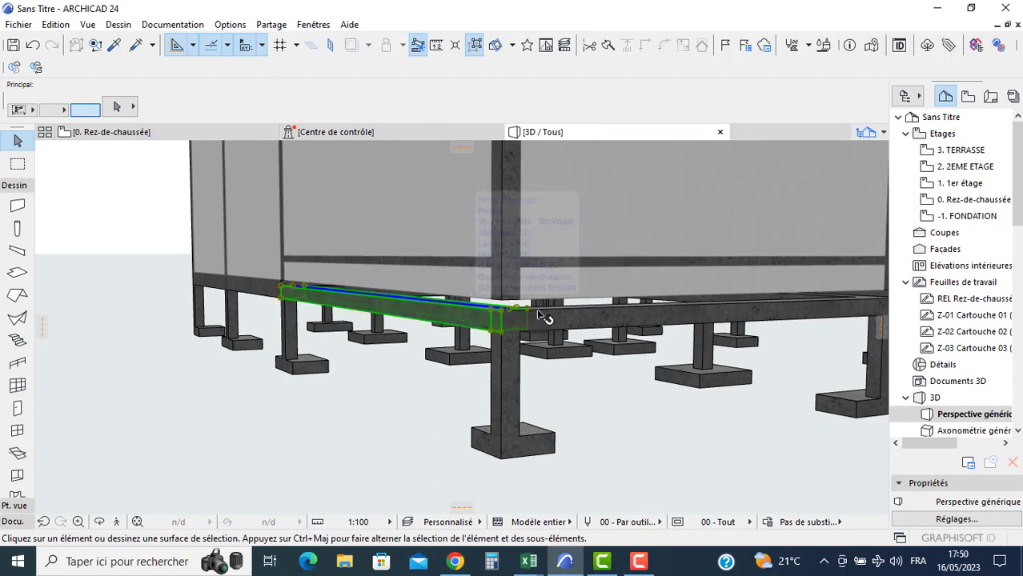
{"action": "left_click", "coordinate": [463, 316]}
{"action": "middle_click_drag", "start_coordinate": [463, 316], "coordinate": [390, 263], "text": "shift"}
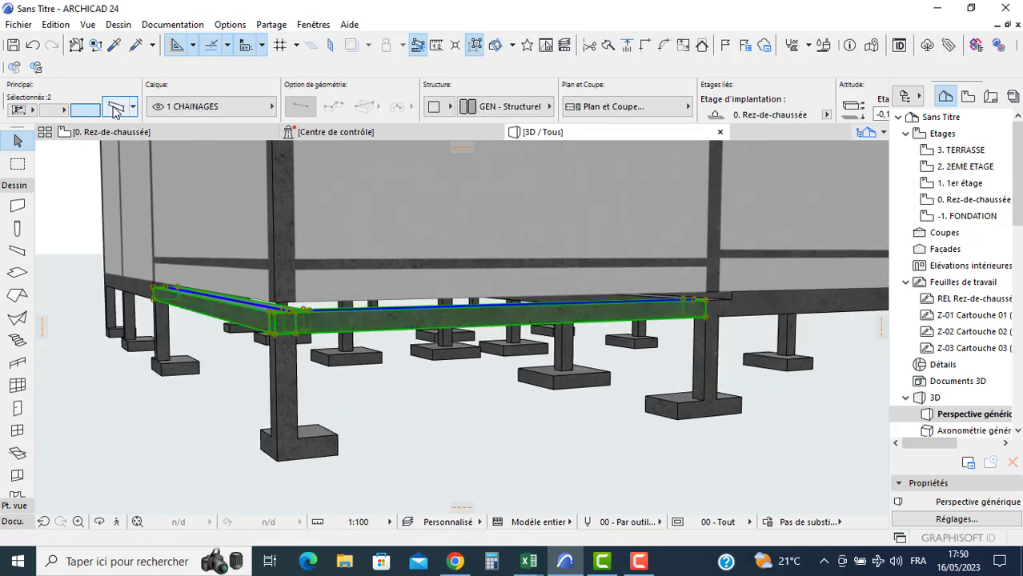
{"action": "key", "text": "ctrl+t"}
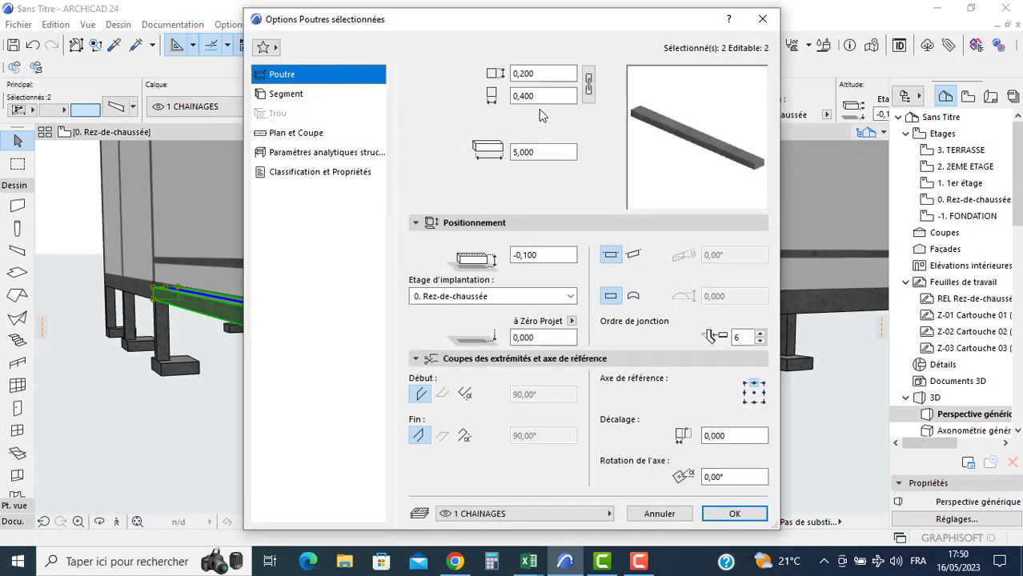
{"action": "left_click", "coordinate": [539, 73]}
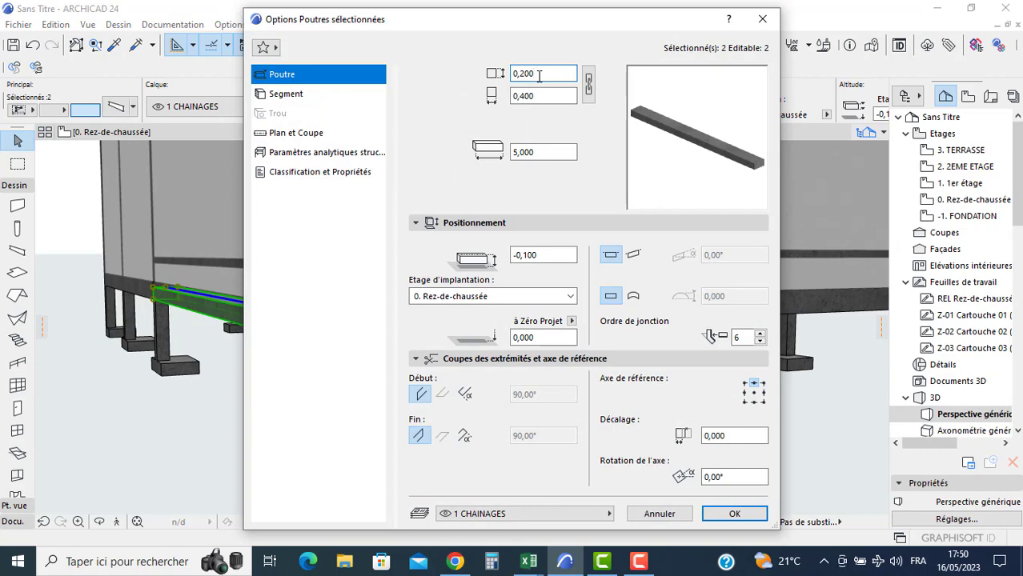
{"action": "type", "text": "3"}
{"action": "left_click", "coordinate": [539, 337]}
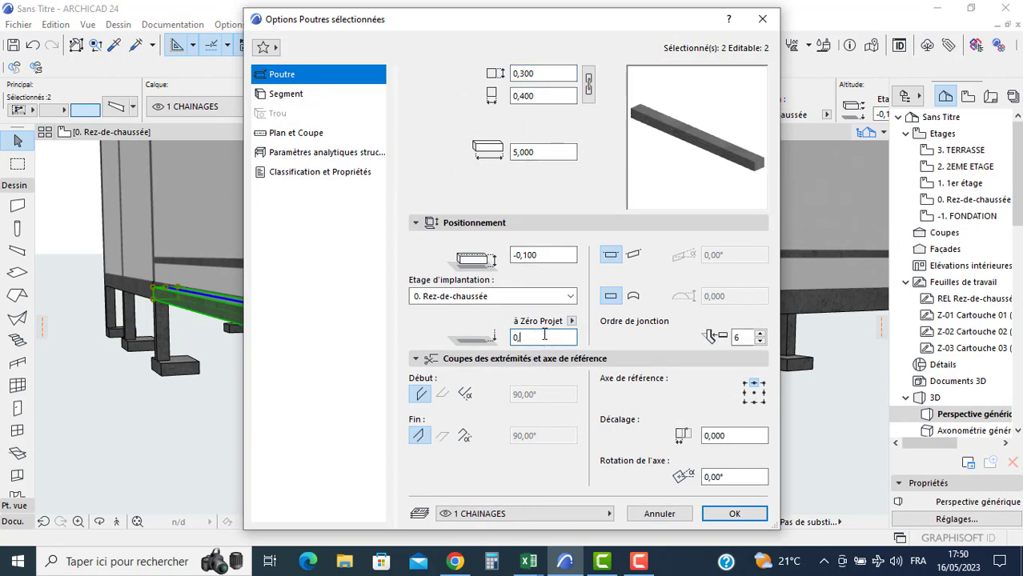
{"action": "key", "text": "Return"}
{"action": "left_click", "coordinate": [320, 400]}
{"action": "scroll", "coordinate": [575, 397], "scroll_direction": "down", "scroll_amount": 2}
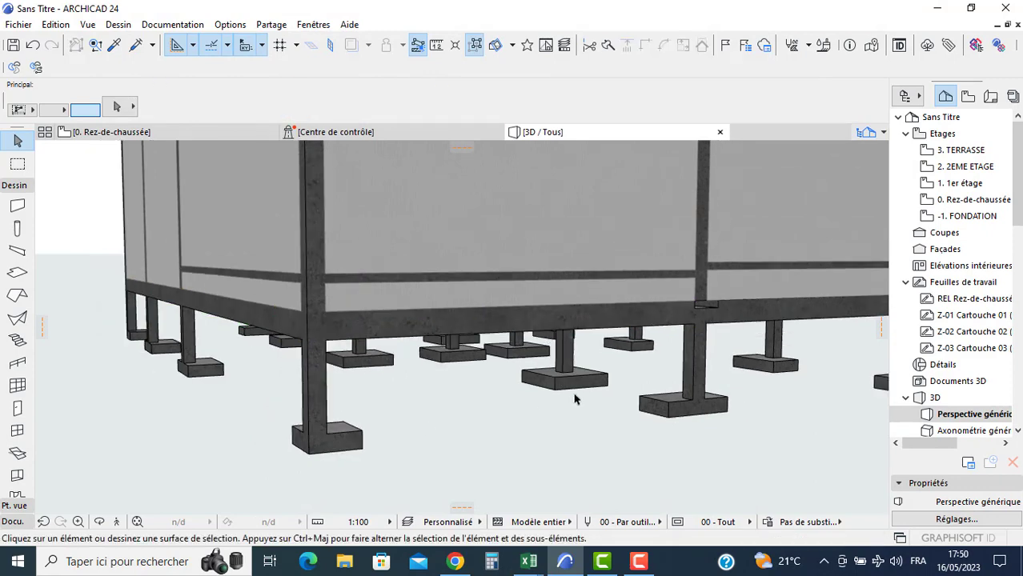
- Transfer the raised tie beam's settings to the adjoining lower tie beam along the same facade
{"action": "middle_click_drag", "start_coordinate": [575, 397], "coordinate": [369, 381]}
{"action": "scroll", "coordinate": [338, 311], "scroll_direction": "up", "scroll_amount": 3}
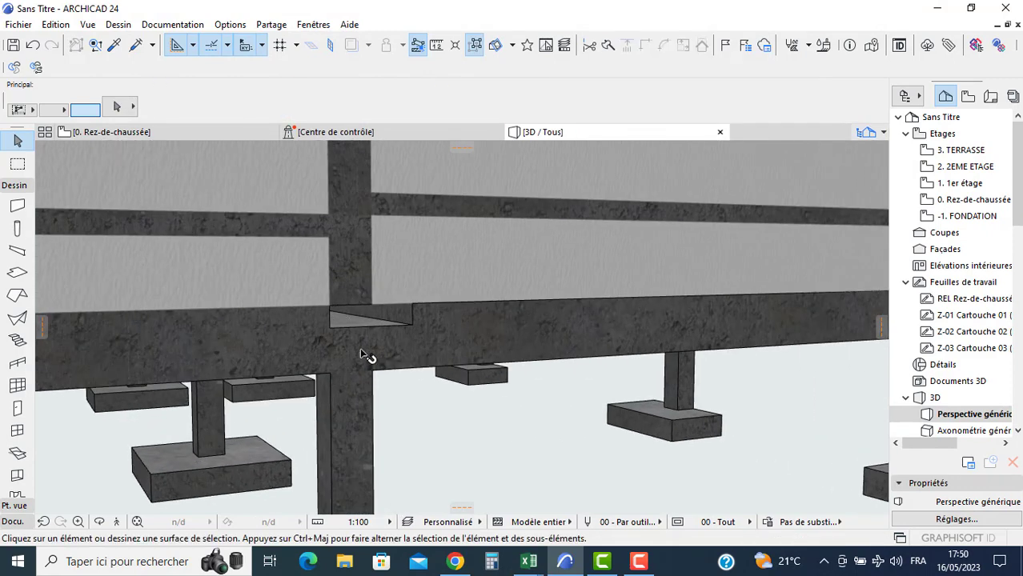
{"action": "left_click", "coordinate": [359, 331]}
{"action": "scroll", "coordinate": [348, 318], "scroll_direction": "down", "scroll_amount": 1}
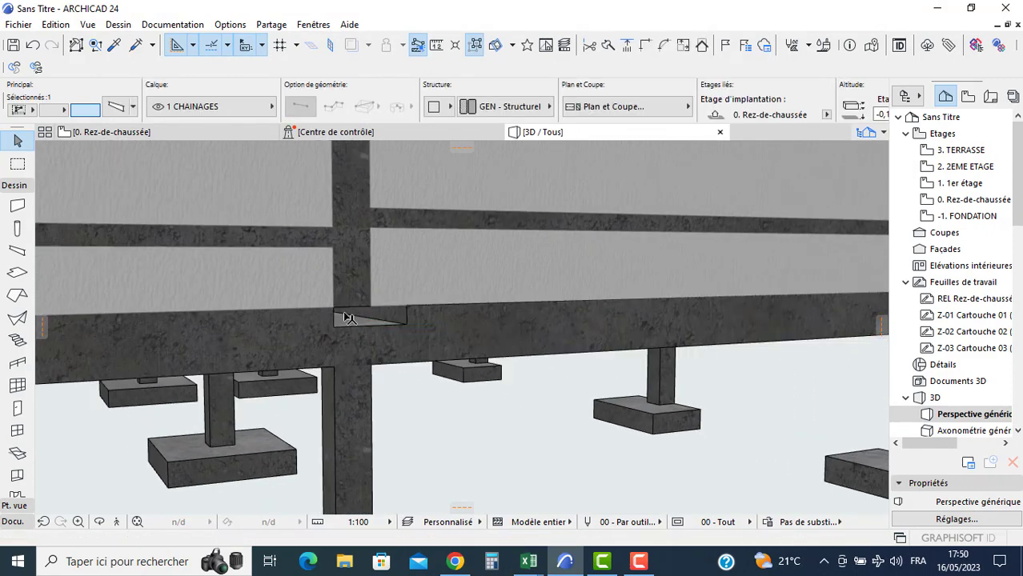
{"action": "scroll", "coordinate": [348, 318], "scroll_direction": "down", "scroll_amount": 1}
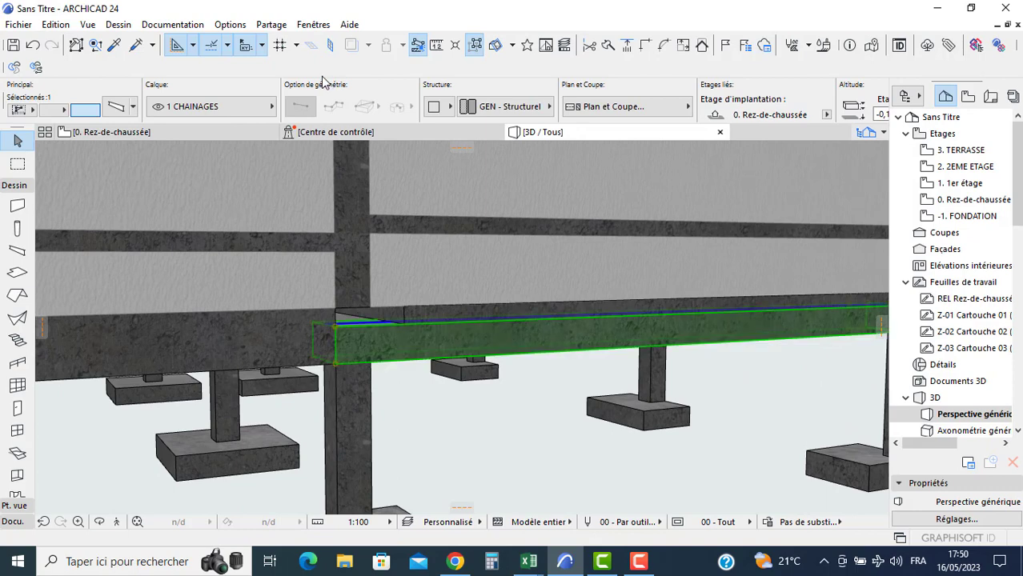
{"action": "left_click", "coordinate": [247, 337], "text": "alt"}
{"action": "left_click", "coordinate": [423, 342], "text": "ctrl+alt"}
{"action": "key", "text": "Escape"}
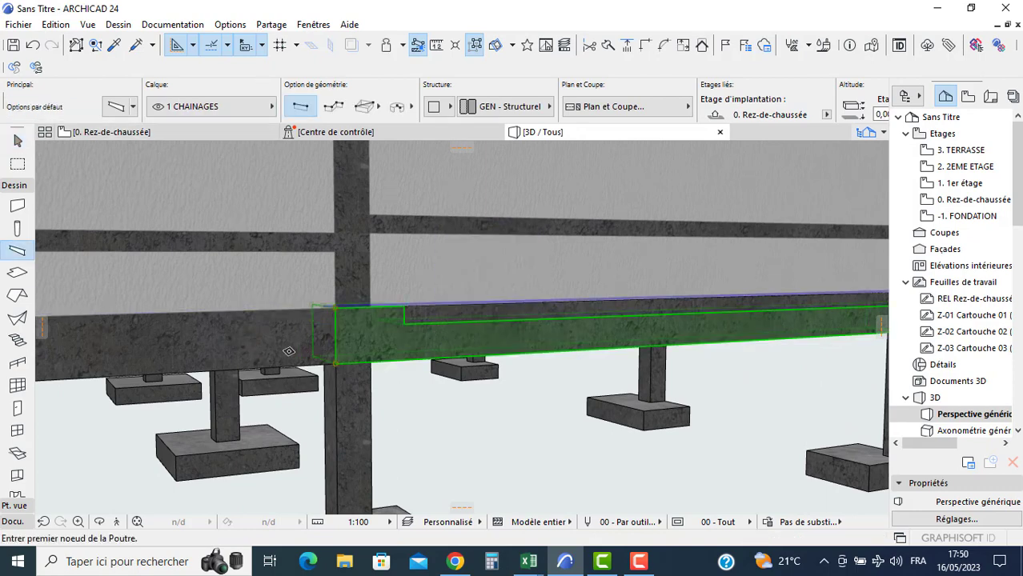
{"action": "scroll", "coordinate": [283, 352], "scroll_direction": "down", "scroll_amount": 2}
{"action": "middle_click_drag", "start_coordinate": [612, 382], "coordinate": [507, 431], "text": "shift"}
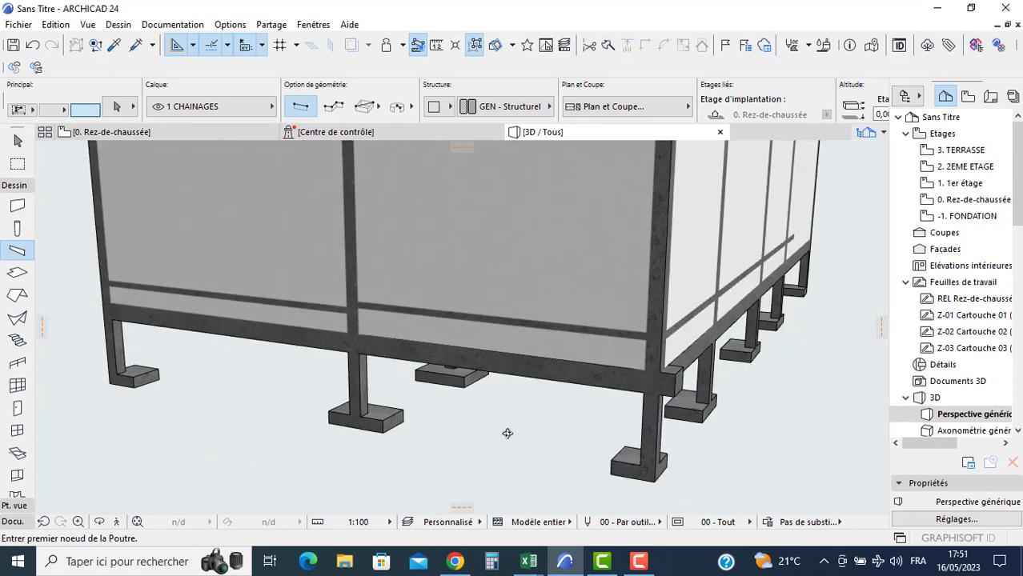
{"action": "scroll", "coordinate": [669, 366], "scroll_direction": "up", "scroll_amount": 3}
{"action": "key", "text": "Escape"}
{"action": "left_click", "coordinate": [670, 366]}
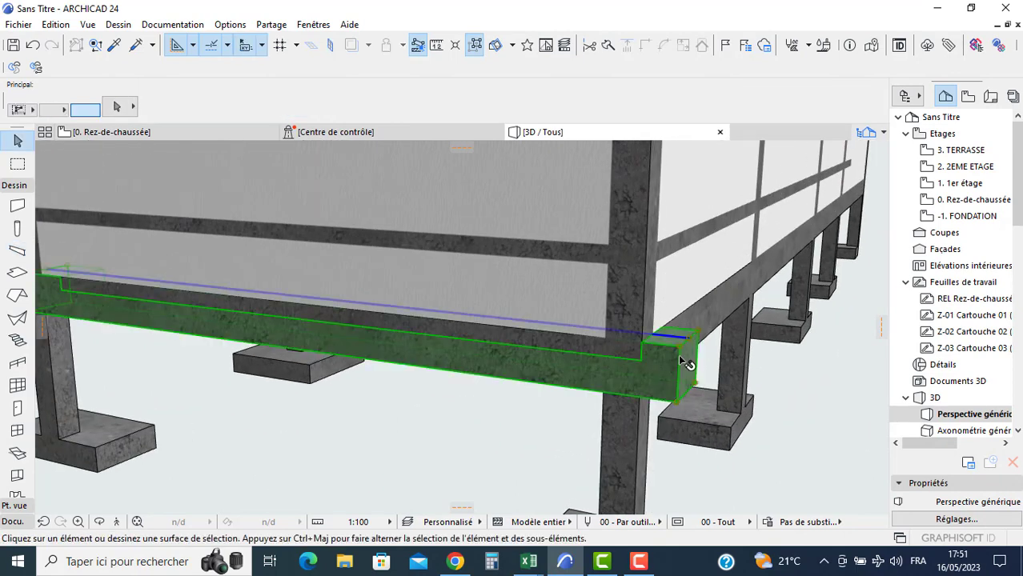
{"action": "left_click", "coordinate": [682, 360]}
{"action": "left_click", "coordinate": [639, 342]}
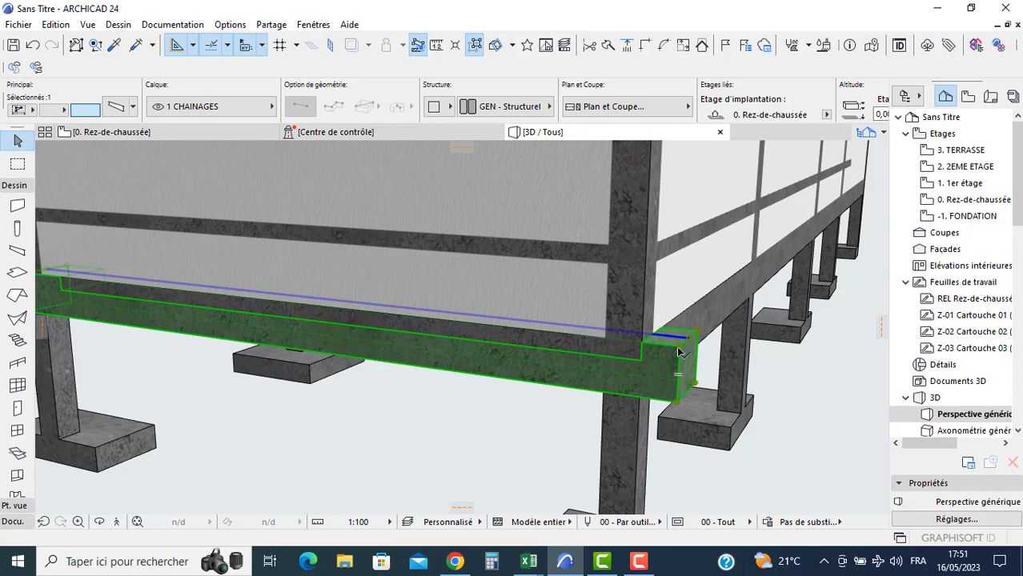
{"action": "left_click", "coordinate": [678, 352]}
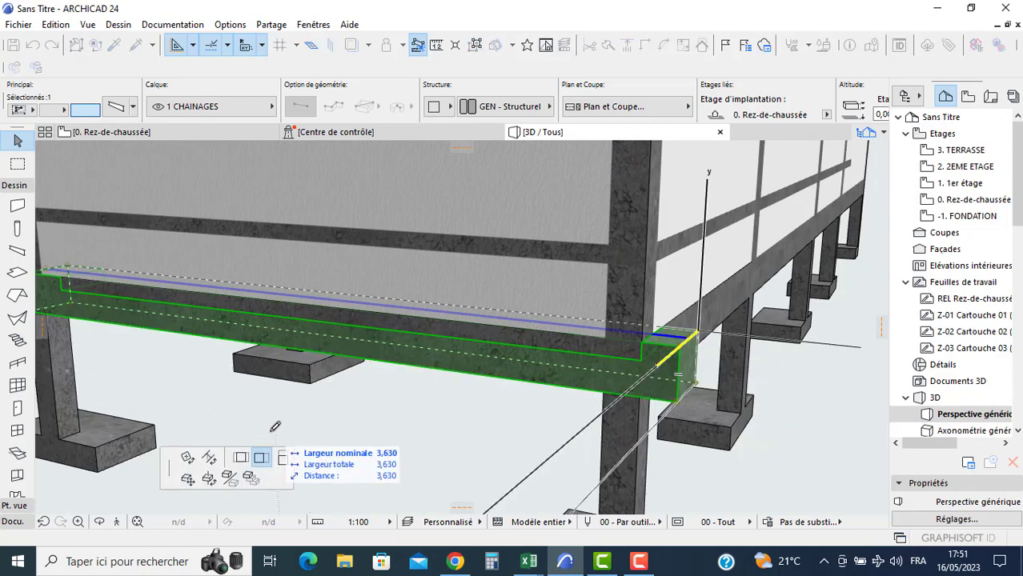
{"action": "left_click", "coordinate": [288, 456]}
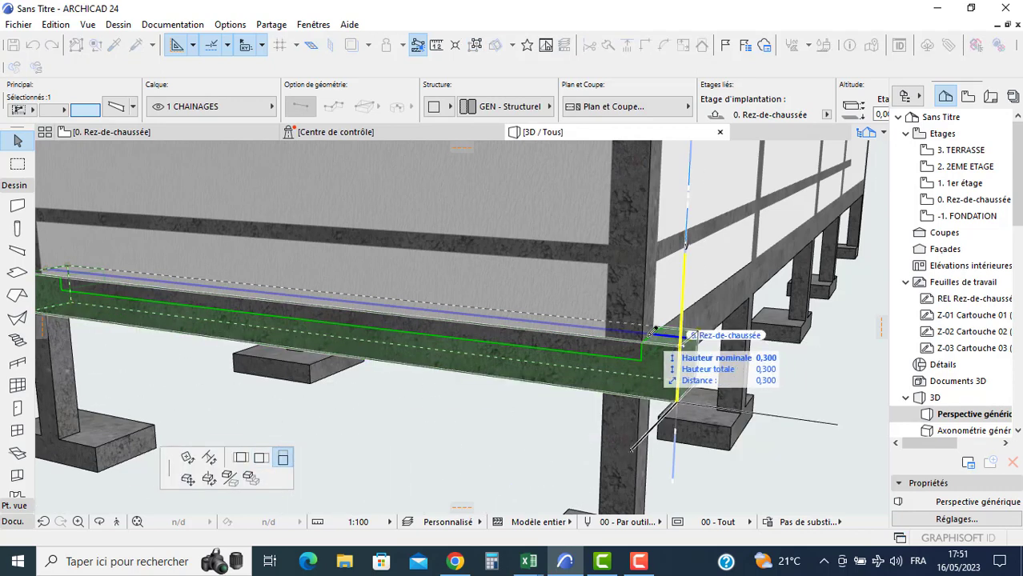
{"action": "left_click", "coordinate": [245, 460]}
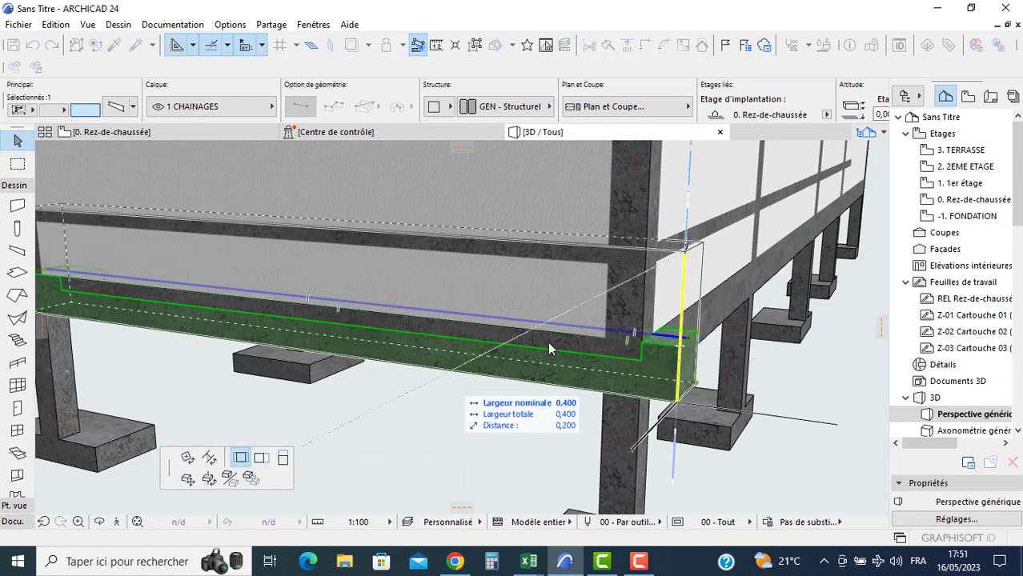
{"action": "left_click", "coordinate": [643, 341]}
{"action": "key", "text": "Escape"}
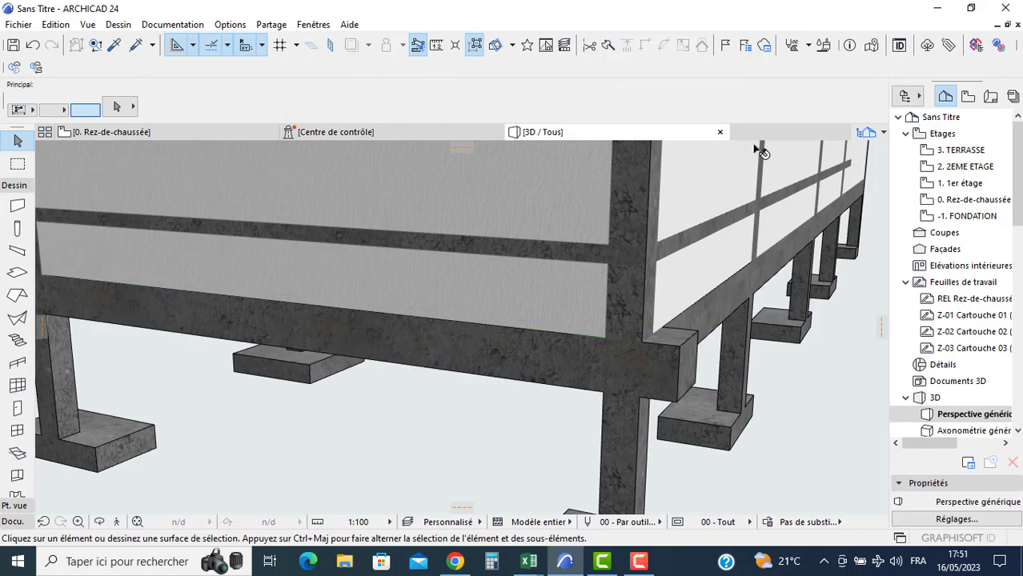
- In the foundation plan, trim the tie beam end that projects past the upper-left corner column
{"action": "left_click", "coordinate": [967, 216]}
{"action": "double_click", "coordinate": [972, 200]}
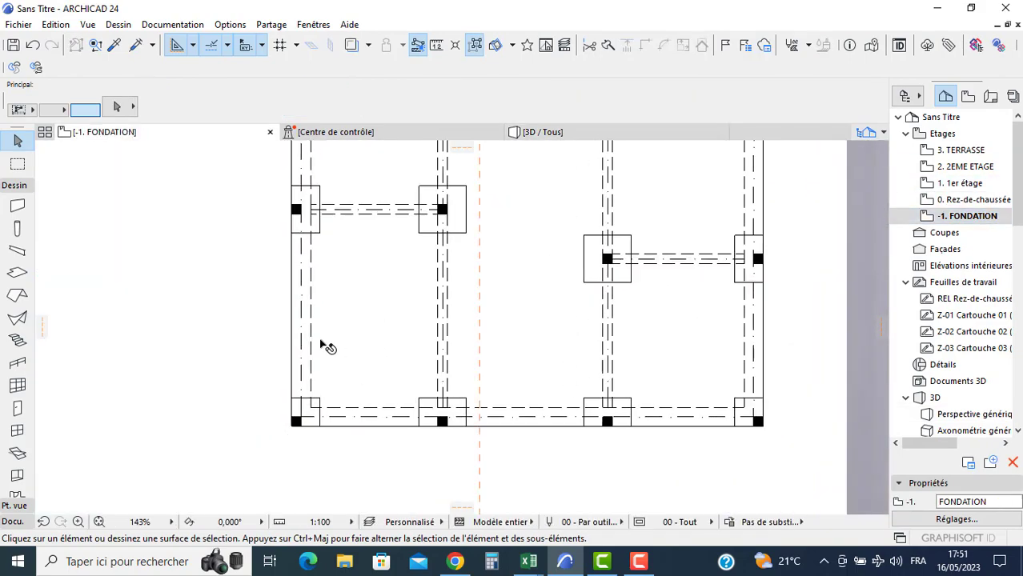
{"action": "scroll", "coordinate": [326, 347], "scroll_direction": "down", "scroll_amount": 6}
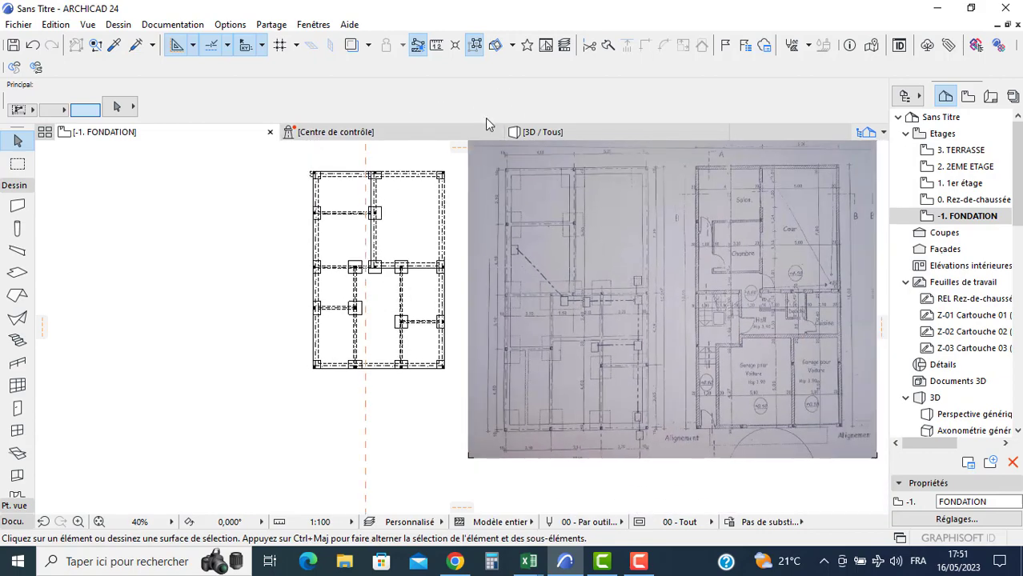
{"action": "scroll", "coordinate": [256, 201], "scroll_direction": "up", "scroll_amount": 7}
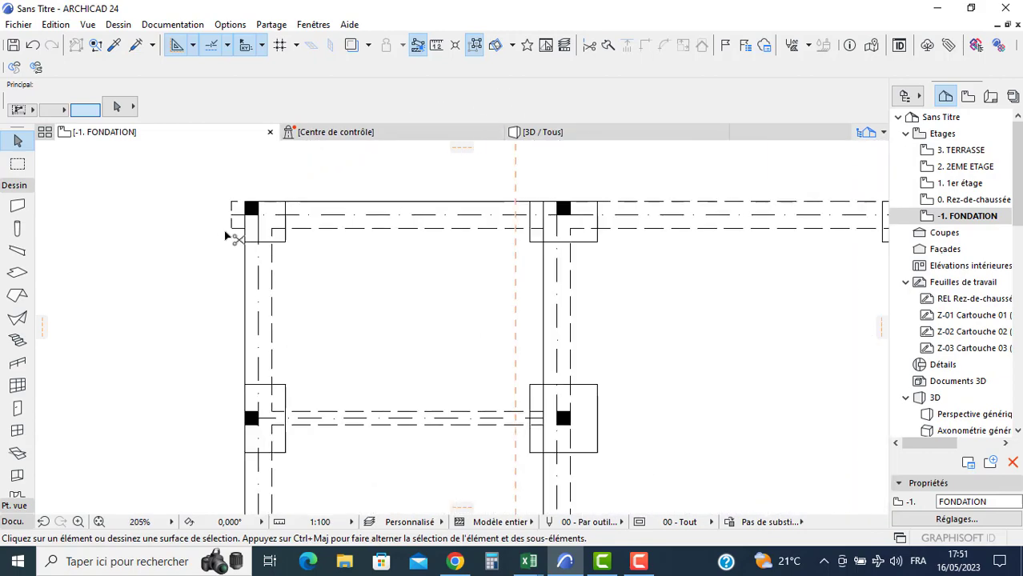
- Inspect the trimmed beam corner and the perimeter tie beams under the walls in 3D
{"action": "left_click", "coordinate": [543, 132]}
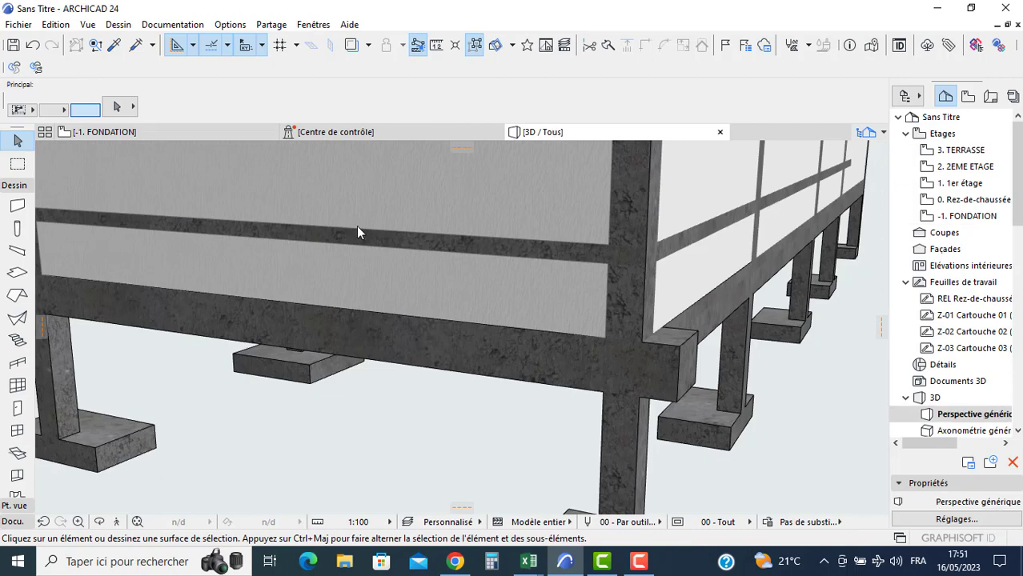
{"action": "scroll", "coordinate": [357, 230], "scroll_direction": "down", "scroll_amount": 4}
{"action": "middle_click_drag", "start_coordinate": [535, 256], "coordinate": [503, 327]}
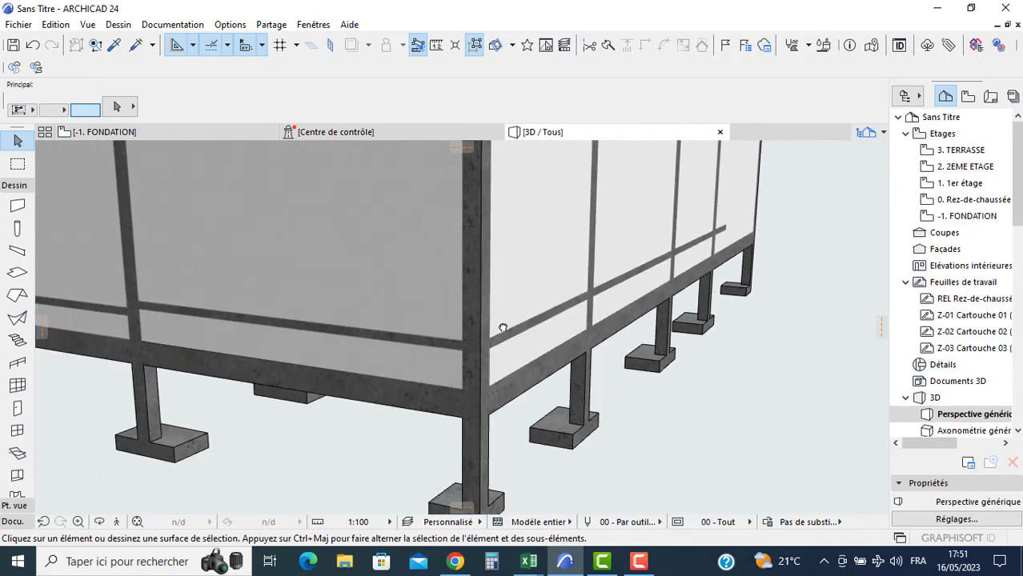
{"action": "scroll", "coordinate": [621, 331], "scroll_direction": "down", "scroll_amount": 2}
{"action": "middle_click_drag", "start_coordinate": [674, 331], "coordinate": [565, 305], "text": "shift"}
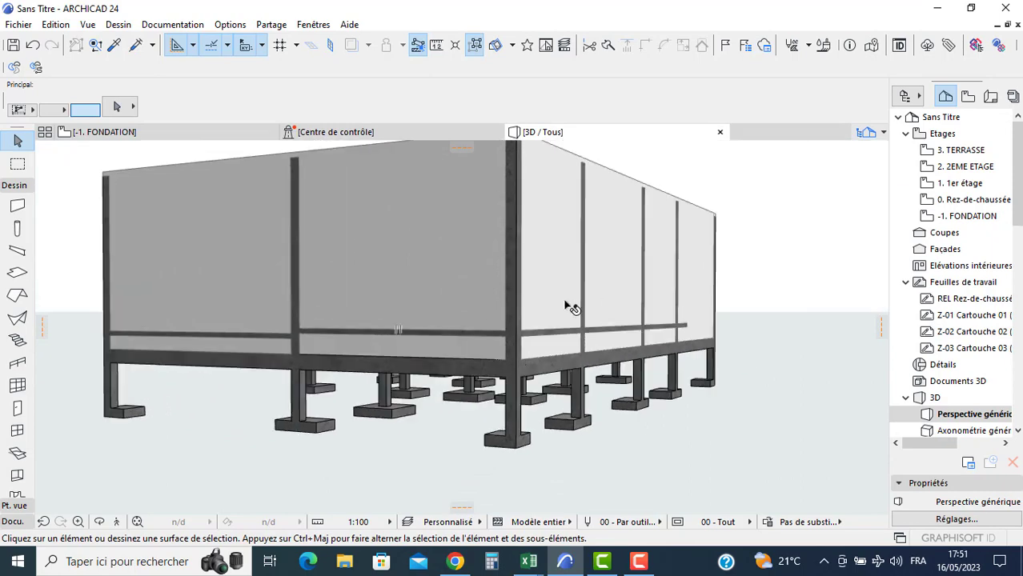
{"action": "scroll", "coordinate": [565, 306], "scroll_direction": "up", "scroll_amount": 2}
{"action": "scroll", "coordinate": [321, 343], "scroll_direction": "up", "scroll_amount": 2}
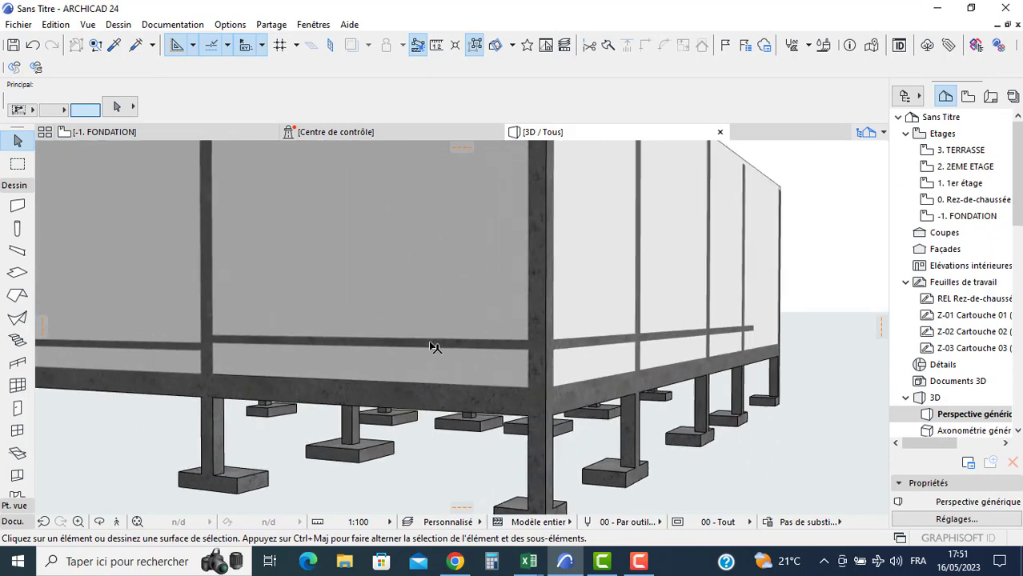
- On the ground-floor plan, set the default hinged door Porte 24 to leaf Style 4 with handle Poignée 3
{"action": "left_click", "coordinate": [107, 134]}
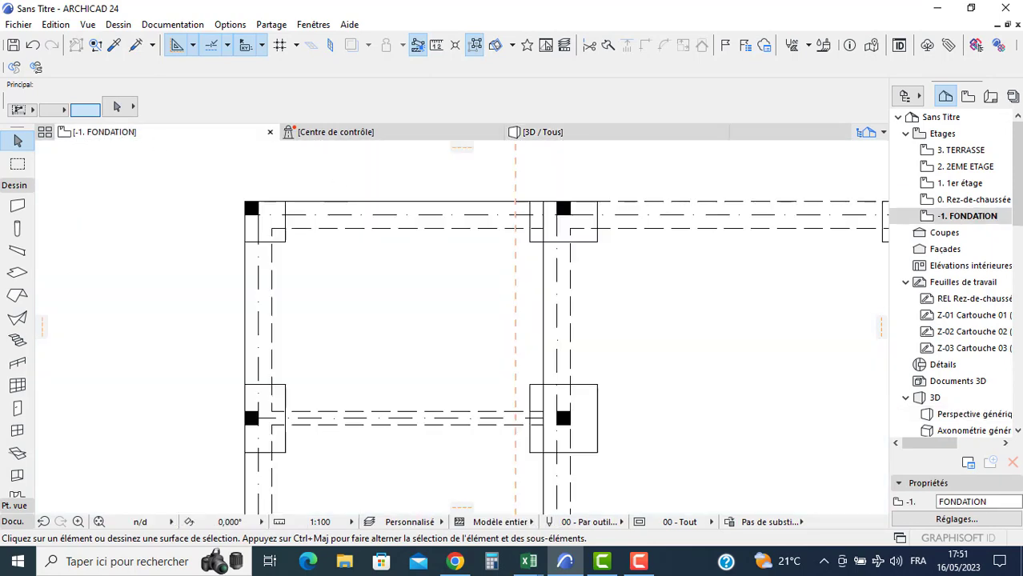
{"action": "double_click", "coordinate": [968, 200]}
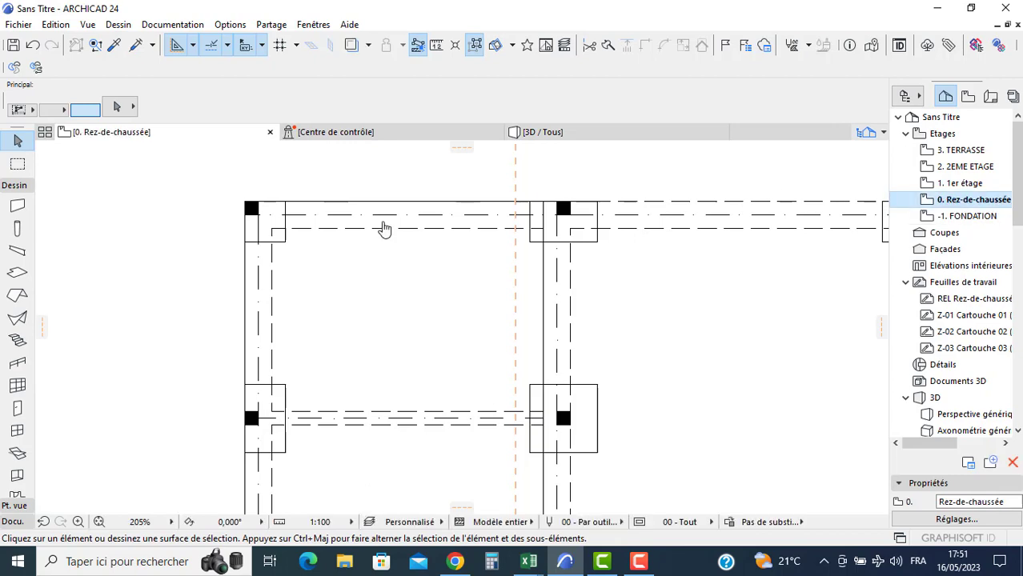
{"action": "scroll", "coordinate": [406, 294], "scroll_direction": "down", "scroll_amount": 5}
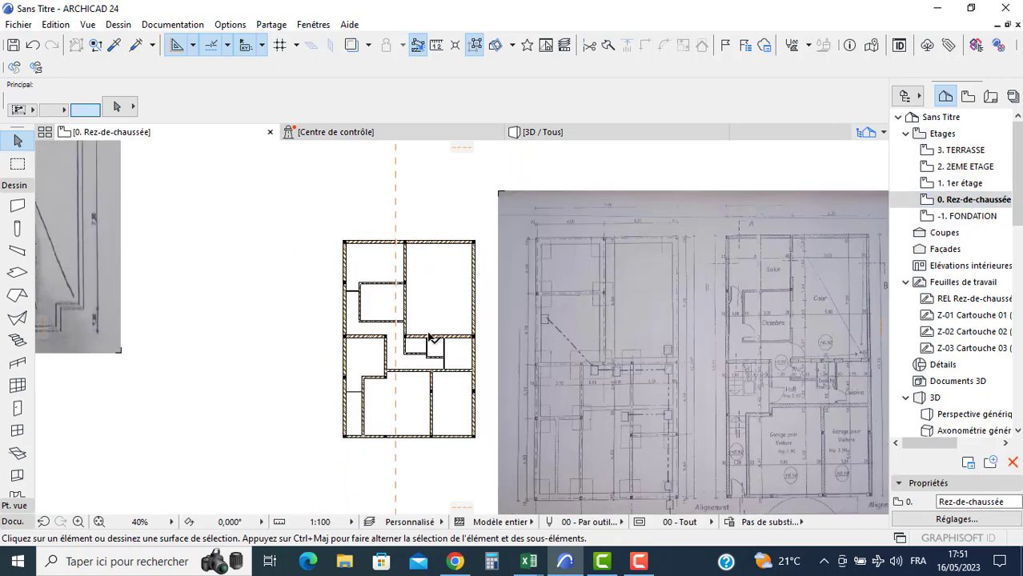
{"action": "left_click", "coordinate": [19, 409]}
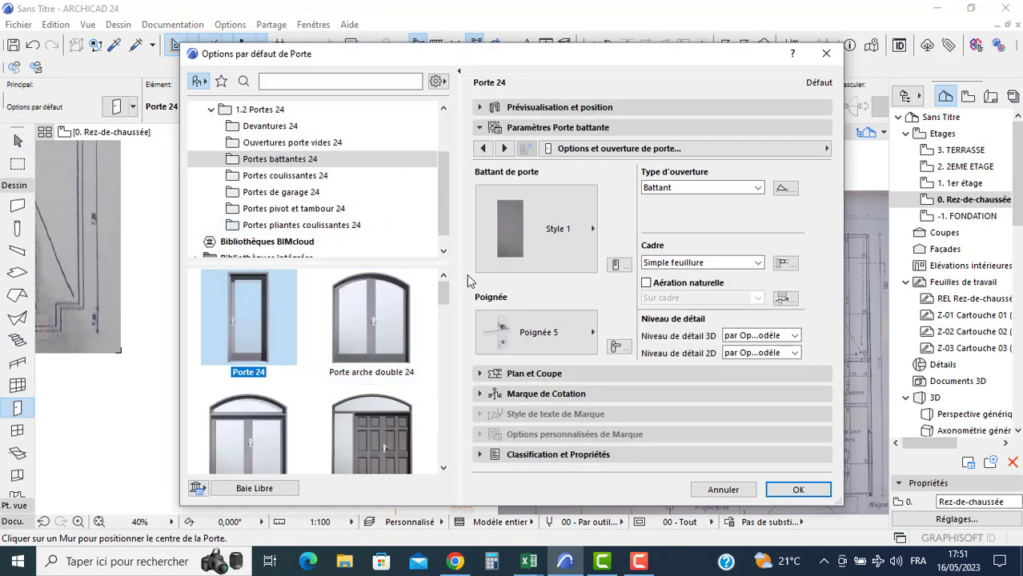
{"action": "left_click", "coordinate": [557, 256]}
{"action": "left_click", "coordinate": [672, 489]}
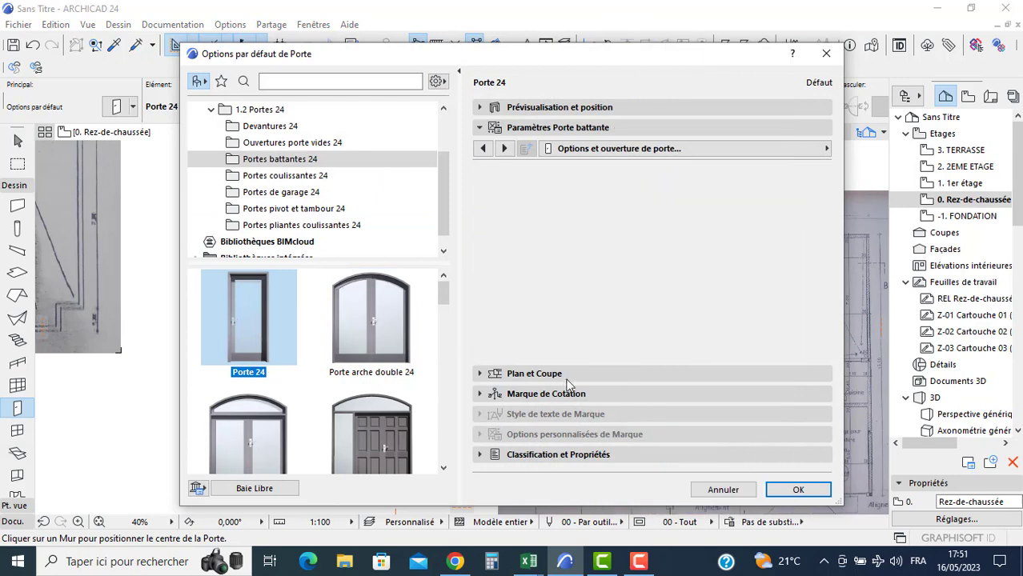
{"action": "left_click", "coordinate": [553, 332]}
{"action": "left_click", "coordinate": [681, 381]}
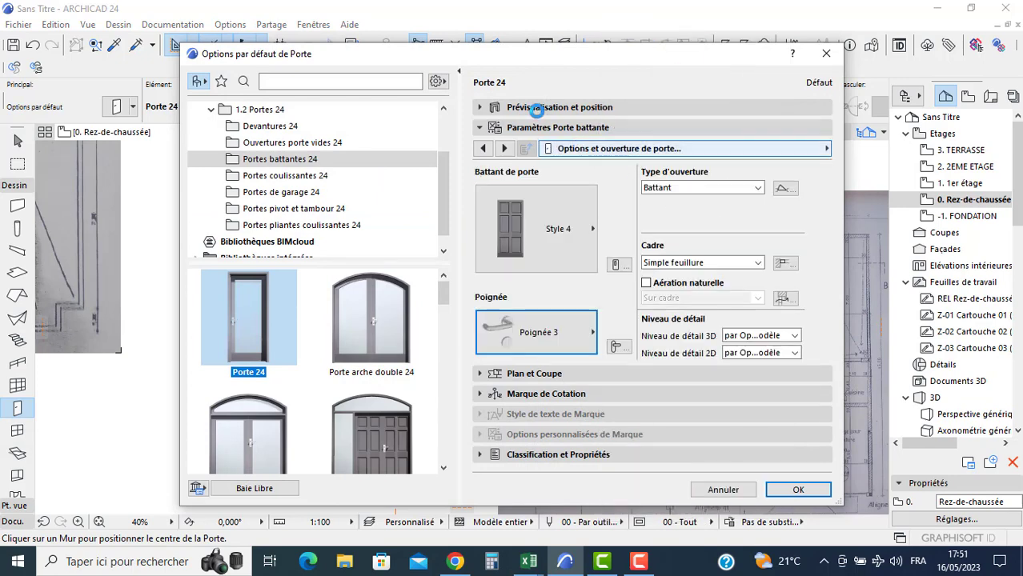
- Review the default door's frame and exterior and interior casing settings, and set the door width to 0,8 m
{"action": "left_click", "coordinate": [623, 149]}
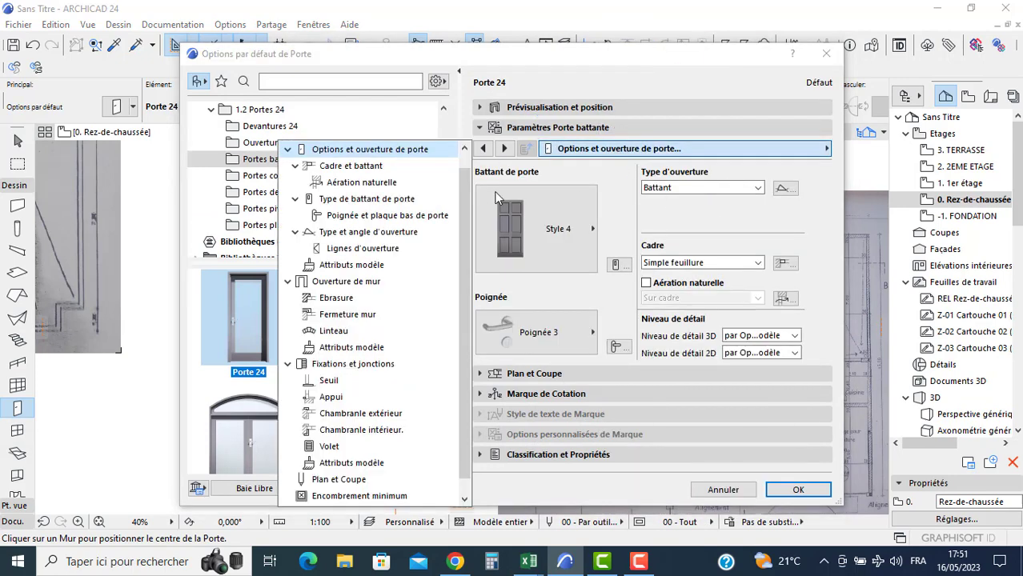
{"action": "left_click", "coordinate": [352, 169]}
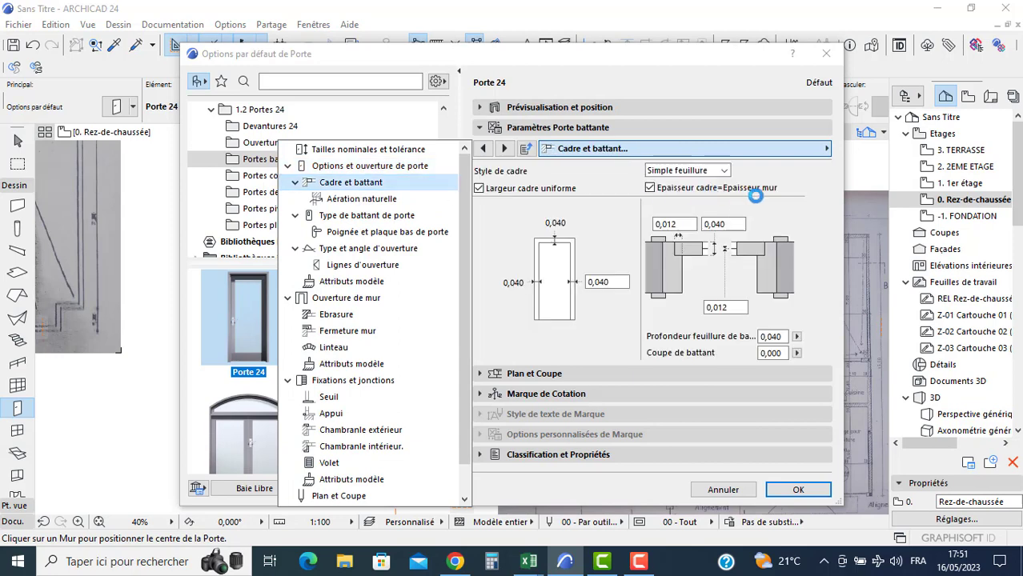
{"action": "left_click", "coordinate": [597, 152]}
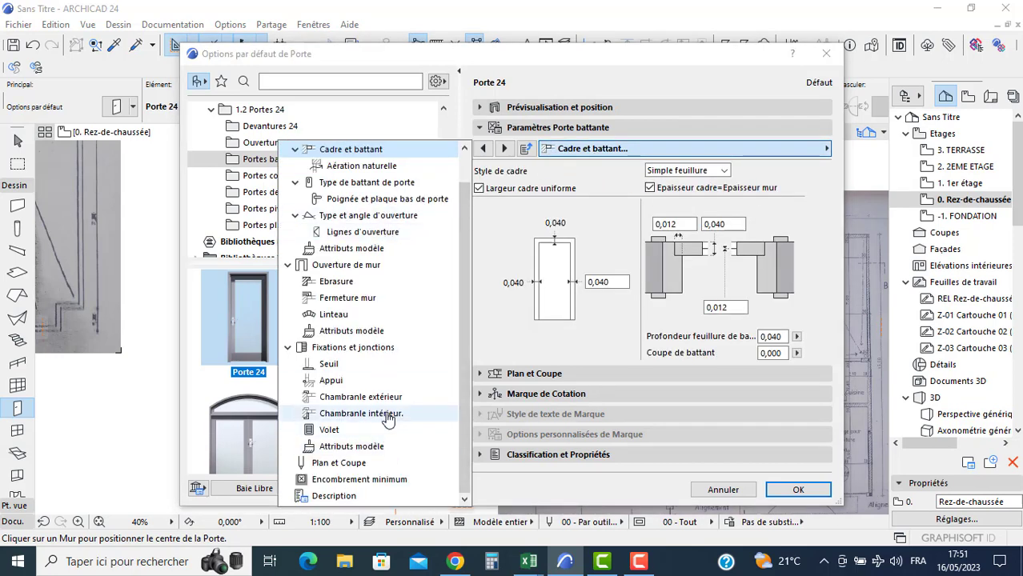
{"action": "left_click", "coordinate": [389, 397]}
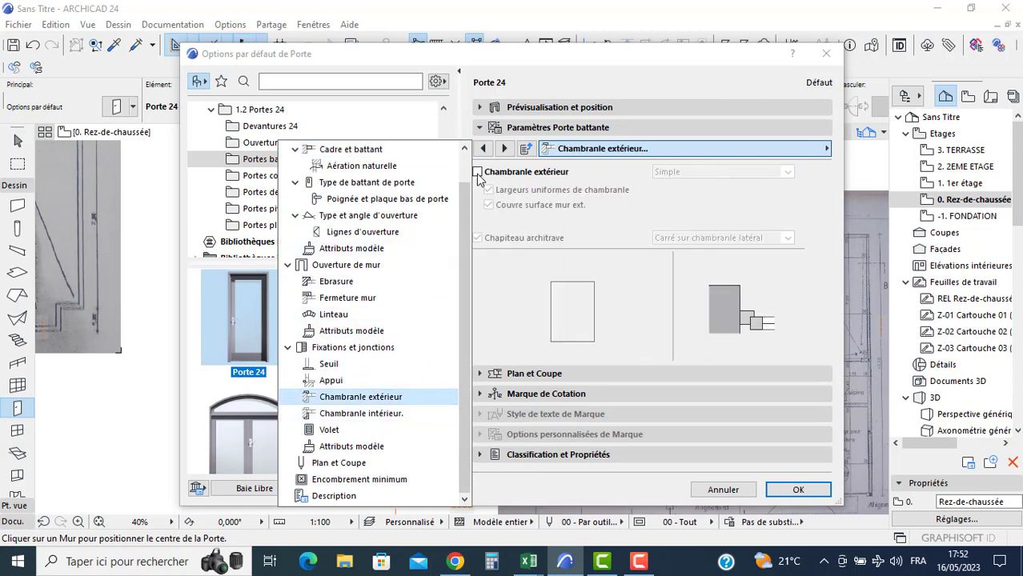
{"action": "left_click", "coordinate": [378, 414]}
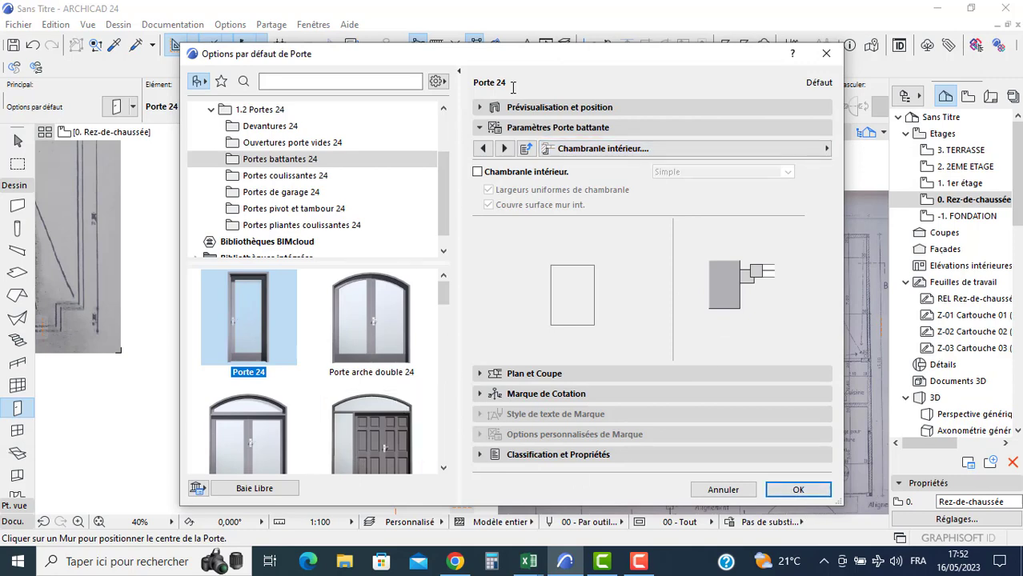
{"action": "left_click", "coordinate": [483, 107]}
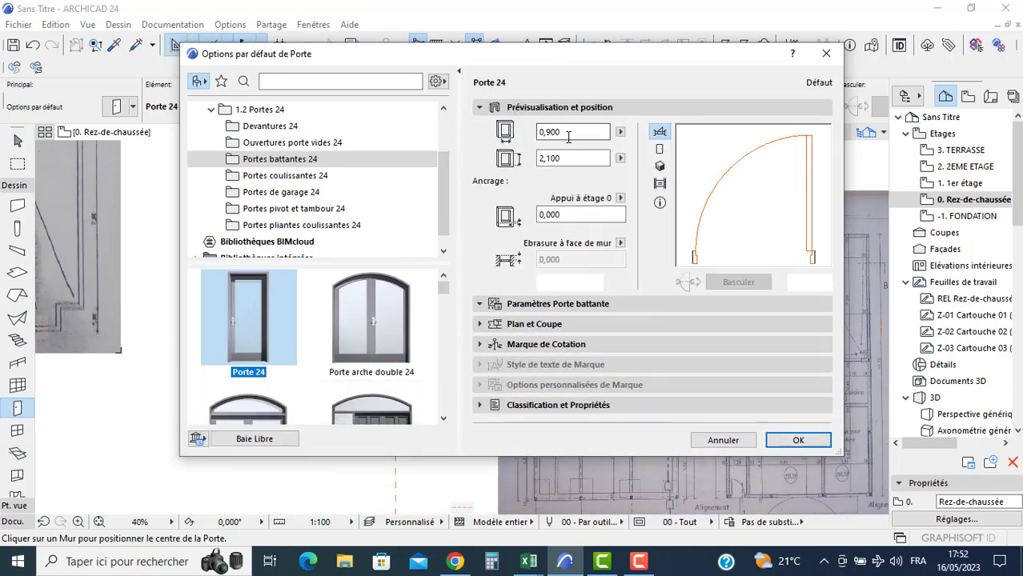
{"action": "left_click", "coordinate": [568, 137]}
{"action": "type", "text": "0,8"}
{"action": "left_click", "coordinate": [797, 441]}
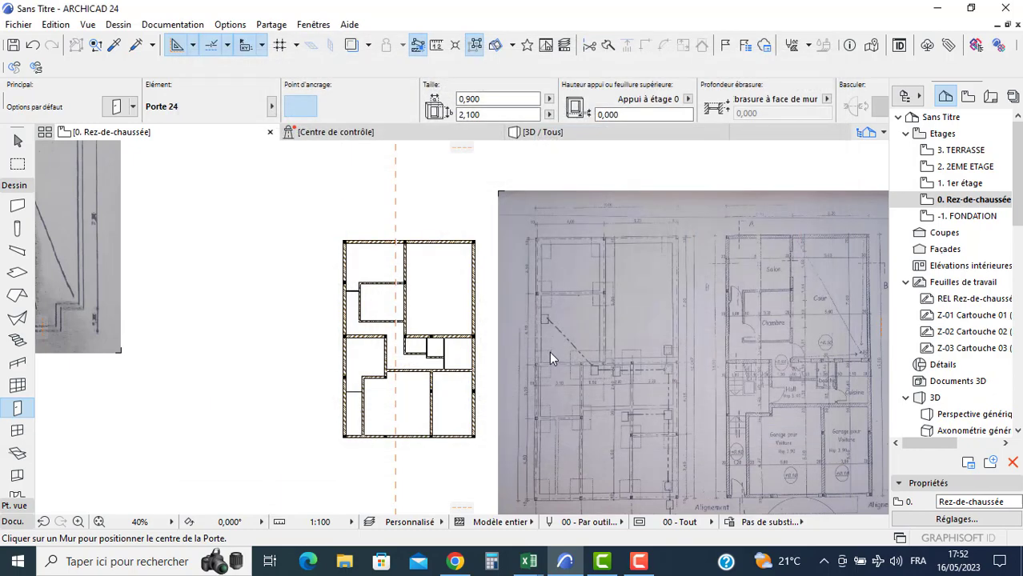
- Place a door at the lower end of the bedroom's left wall, opening inward, and another in the short partition closing the adjoining corridor
{"action": "scroll", "coordinate": [409, 307], "scroll_direction": "up", "scroll_amount": 8}
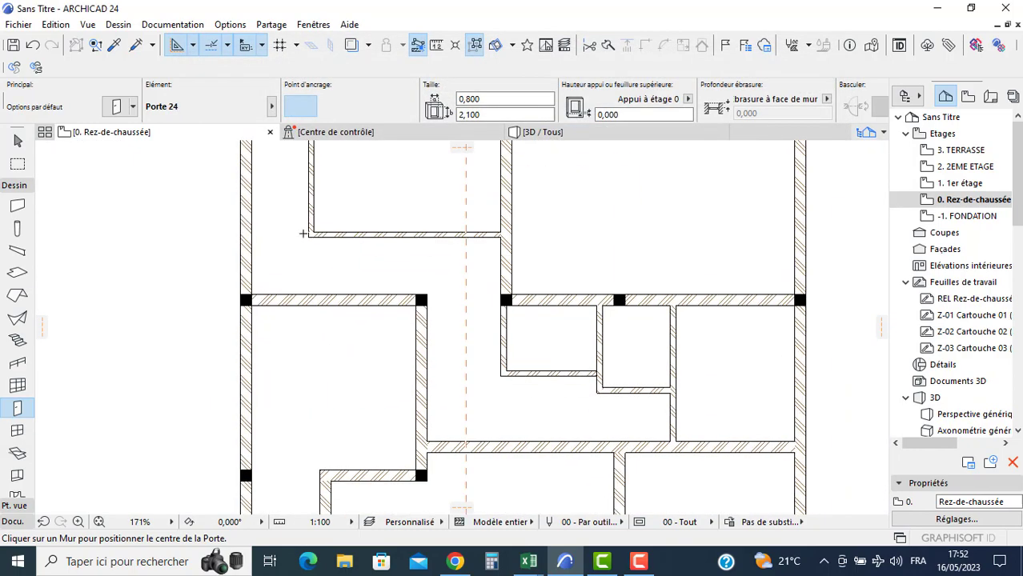
{"action": "middle_click_drag", "start_coordinate": [339, 297], "coordinate": [471, 402]}
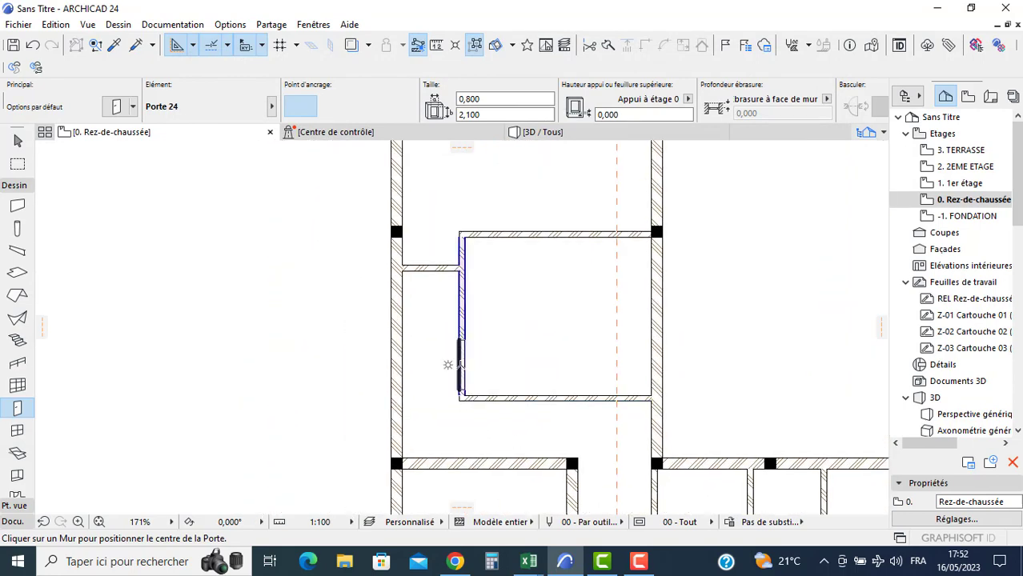
{"action": "left_click", "coordinate": [463, 366]}
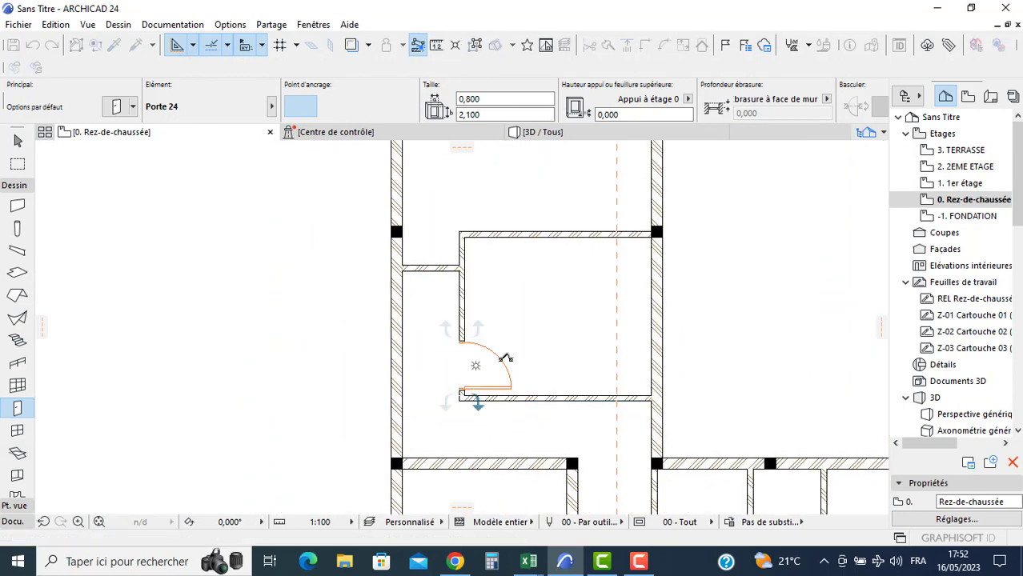
{"action": "left_click", "coordinate": [473, 400]}
{"action": "left_click", "coordinate": [431, 264]}
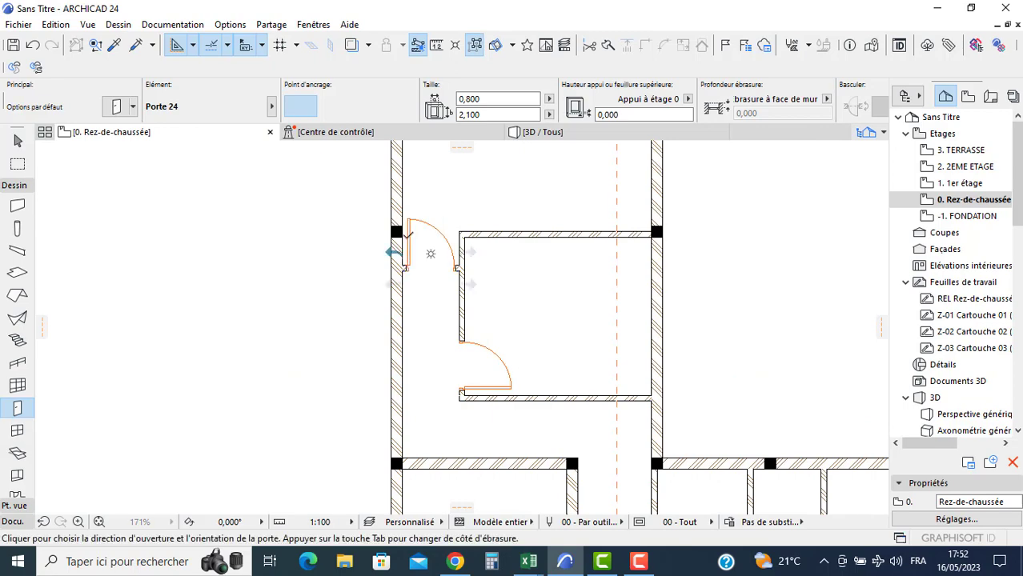
{"action": "left_click", "coordinate": [456, 270]}
- Place inward-opening doors for the kitchen and two small rooms beside the hall, positioning each near a wall corner
{"action": "middle_click_drag", "start_coordinate": [449, 319], "coordinate": [395, 111]}
{"action": "middle_click_drag", "start_coordinate": [545, 404], "coordinate": [450, 335]}
{"action": "scroll", "coordinate": [453, 343], "scroll_direction": "up", "scroll_amount": 1}
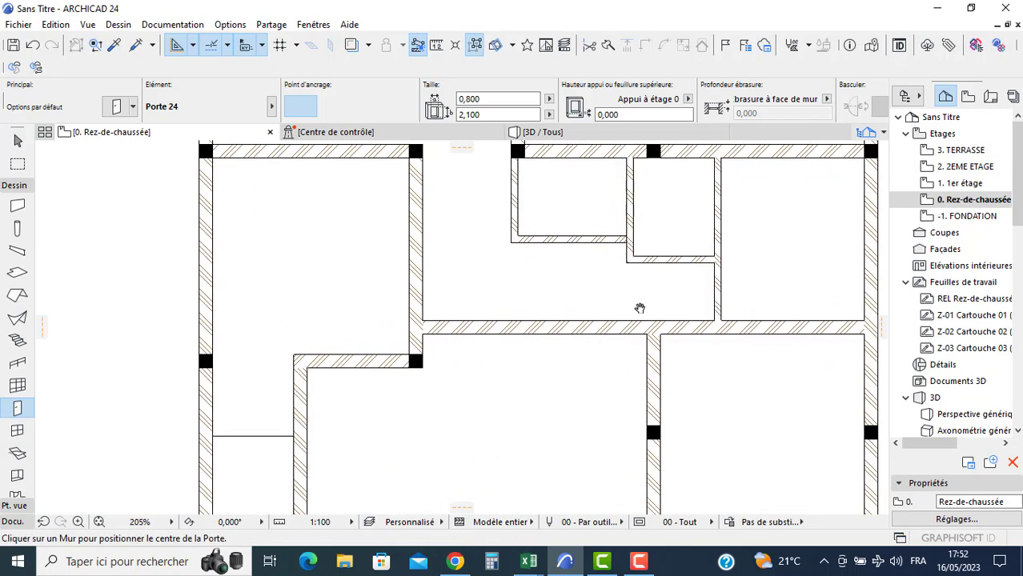
{"action": "scroll", "coordinate": [665, 294], "scroll_direction": "up", "scroll_amount": 1}
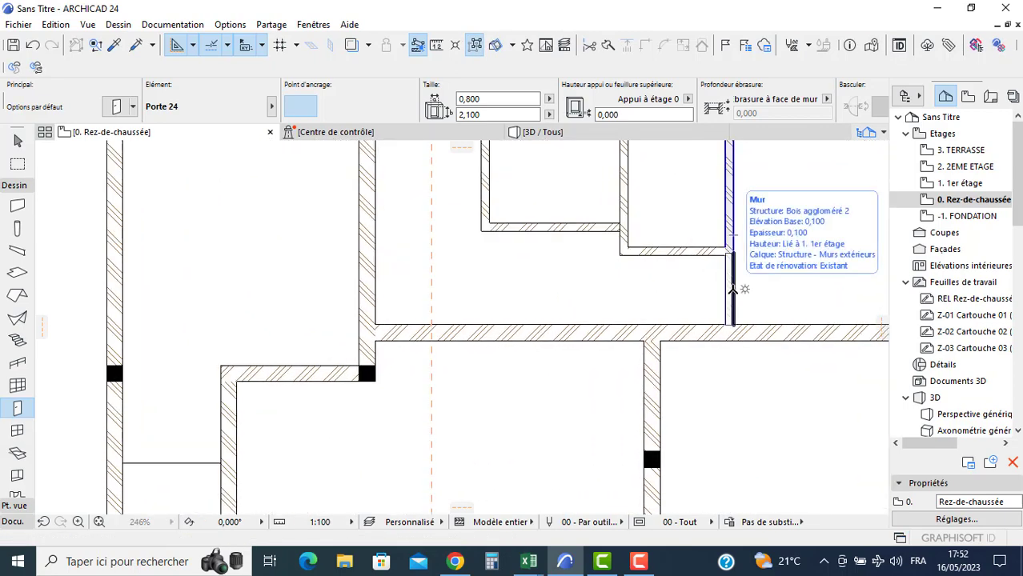
{"action": "left_click", "coordinate": [731, 289]}
{"action": "left_click", "coordinate": [749, 288]}
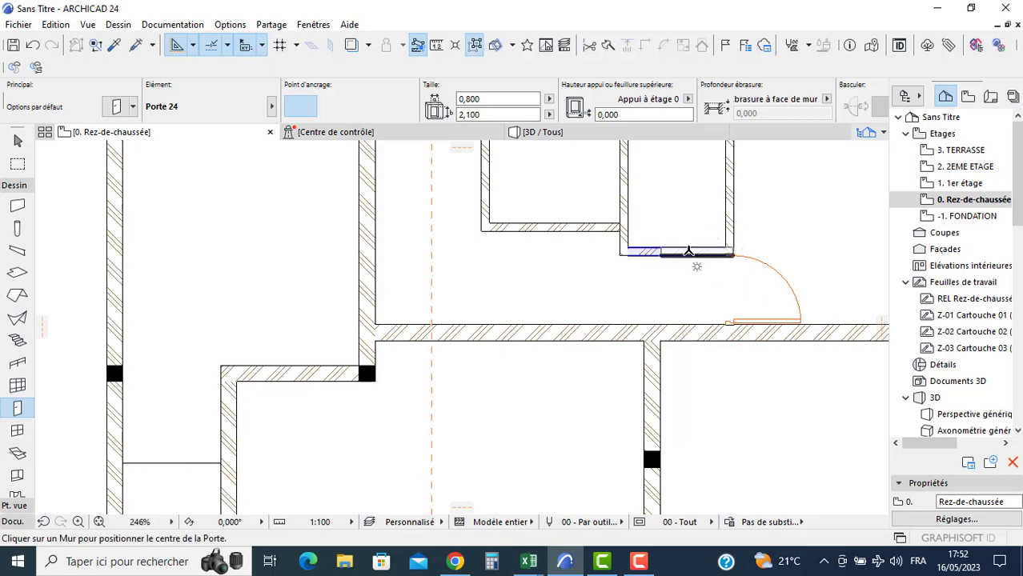
{"action": "left_click", "coordinate": [684, 249]}
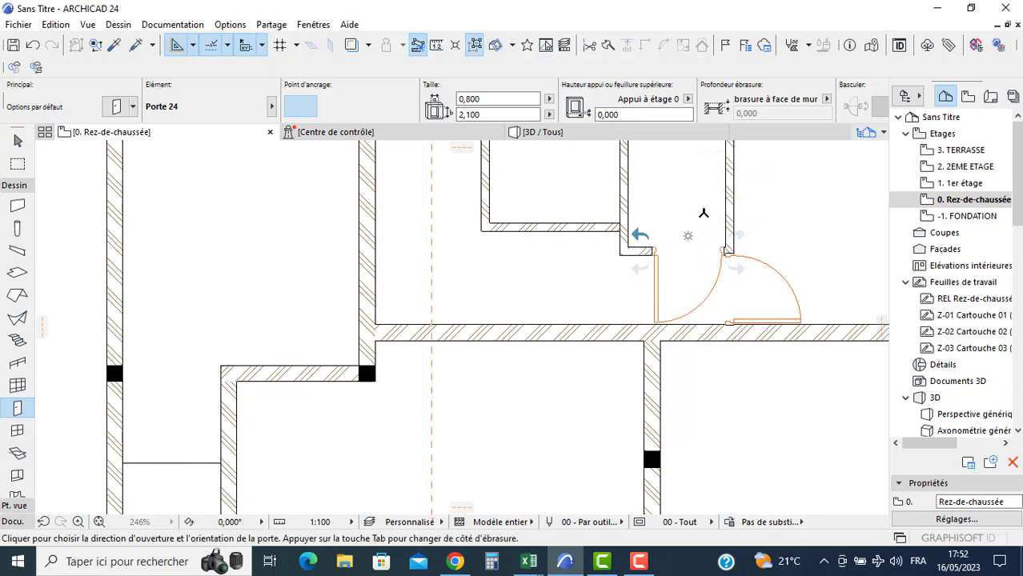
{"action": "left_click", "coordinate": [735, 235]}
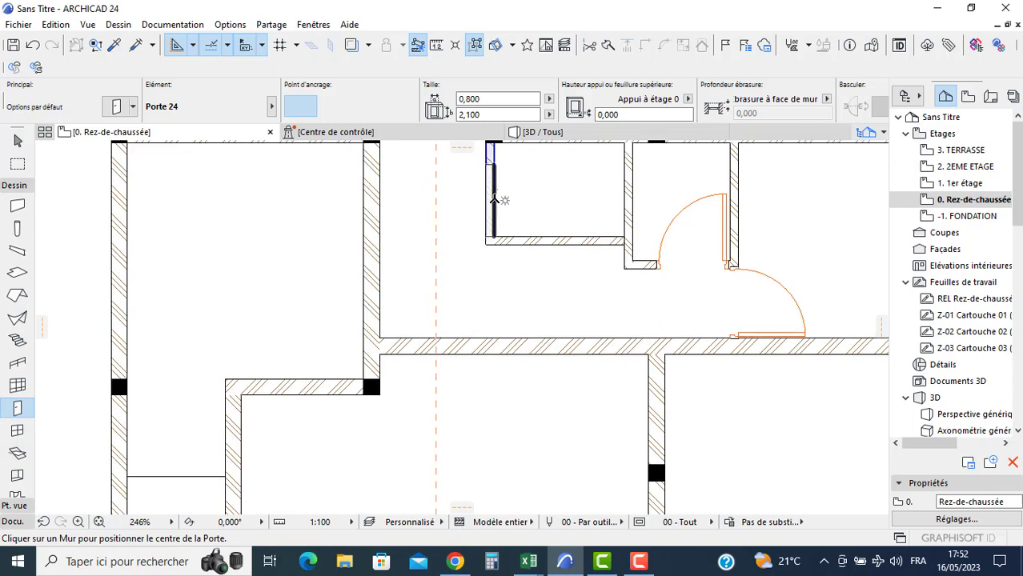
{"action": "left_click", "coordinate": [494, 197]}
{"action": "left_click", "coordinate": [503, 234]}
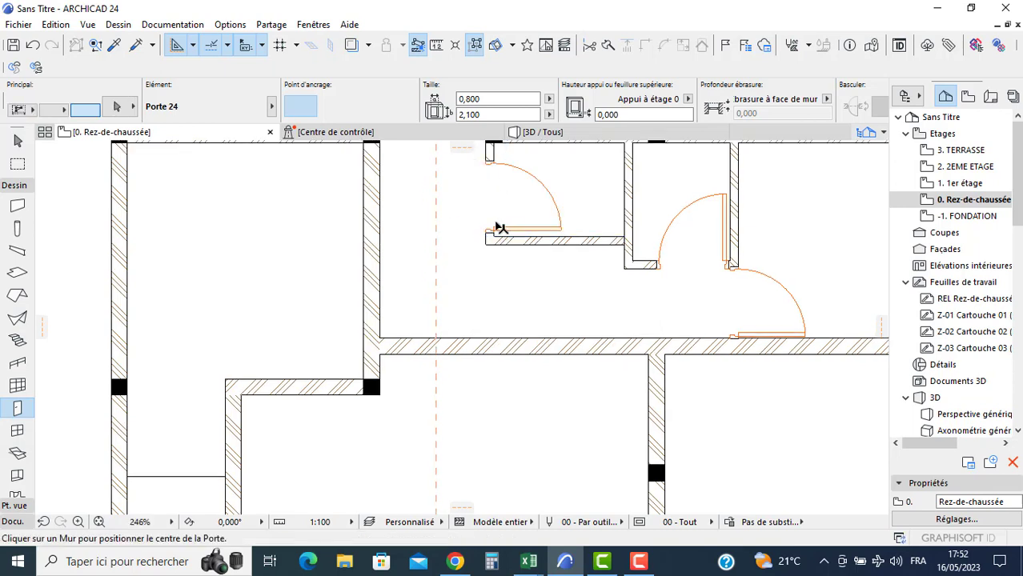
- Set the width of the three doors around the hall to 0,72 m
{"action": "left_click", "coordinate": [658, 271]}
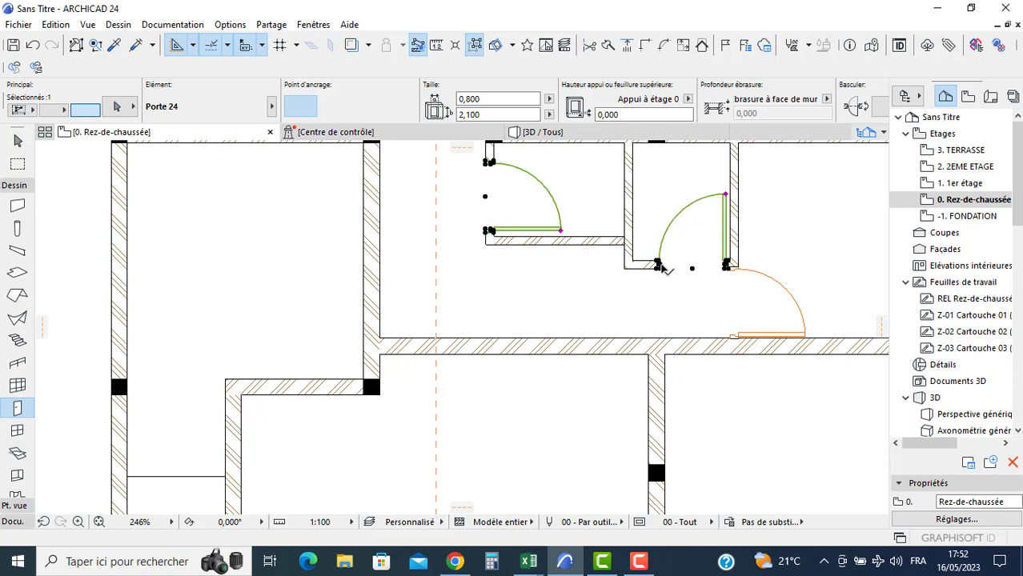
{"action": "left_click", "coordinate": [727, 316], "text": "shift"}
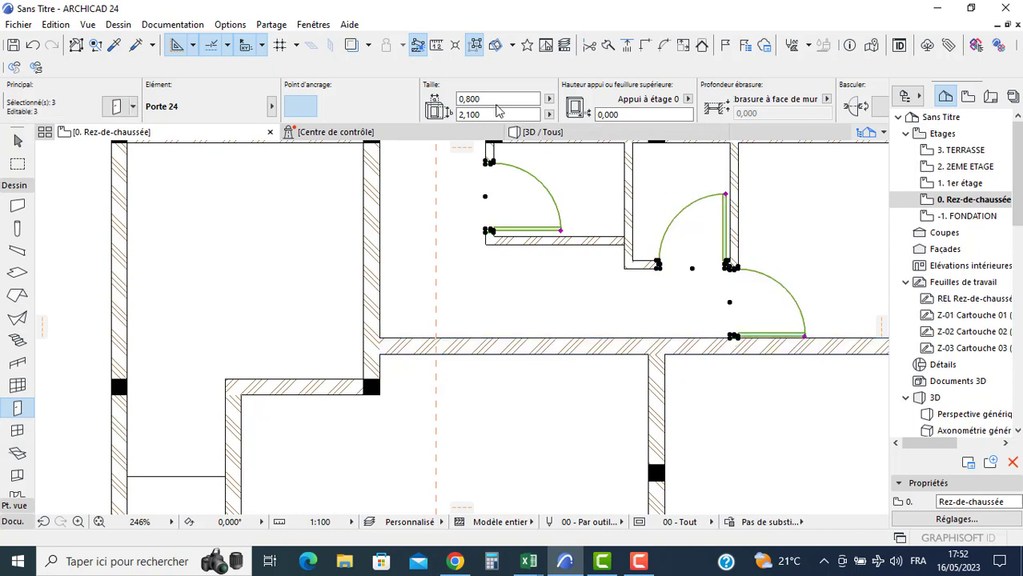
{"action": "left_click", "coordinate": [492, 101]}
{"action": "key", "text": "Return"}
{"action": "key", "text": "Escape"}
{"action": "key", "text": "Escape"}
- Move the middle small room's door so that it stands 0,1 m from the corner of the adjoining right wall
{"action": "scroll", "coordinate": [750, 339], "scroll_direction": "up", "scroll_amount": 3}
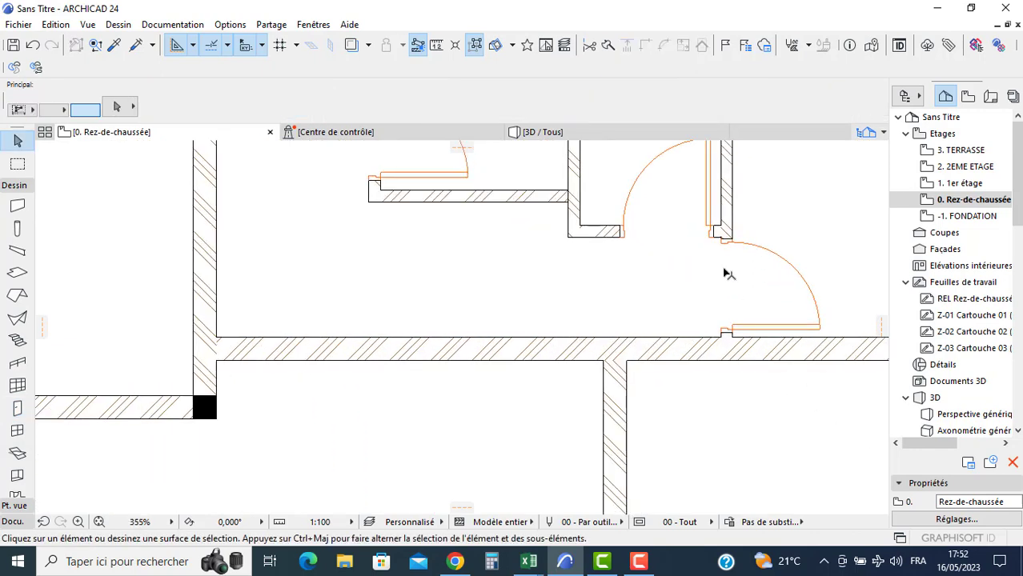
{"action": "left_click", "coordinate": [706, 232]}
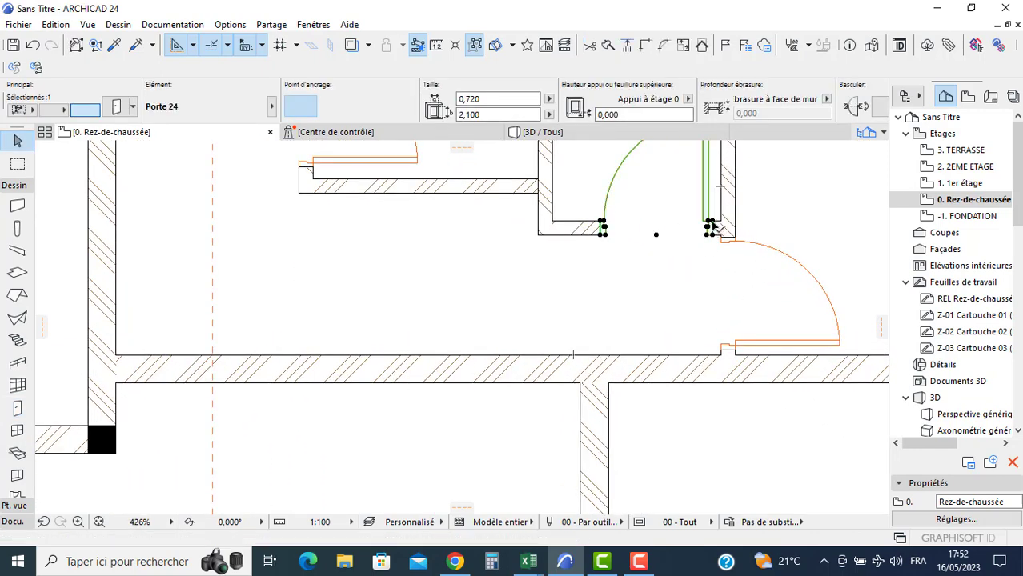
{"action": "left_click", "coordinate": [710, 227]}
{"action": "left_click", "coordinate": [686, 213]}
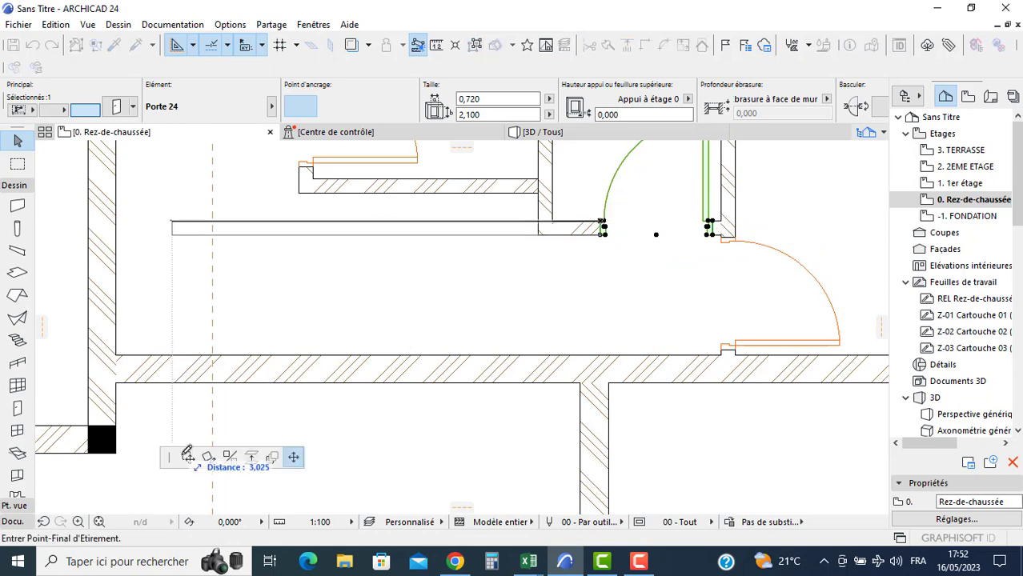
{"action": "left_click", "coordinate": [188, 457]}
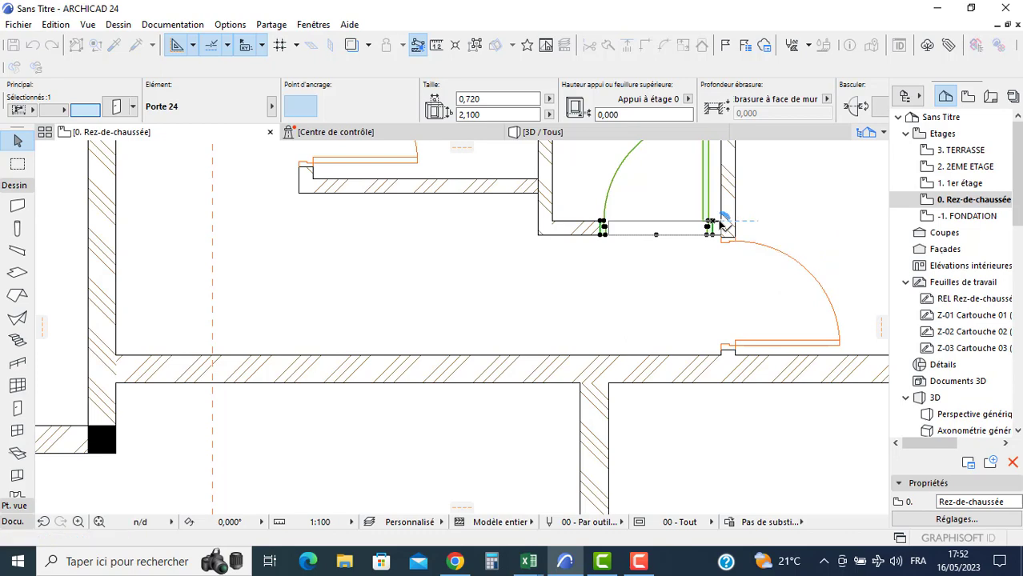
{"action": "type", "text": "0"}
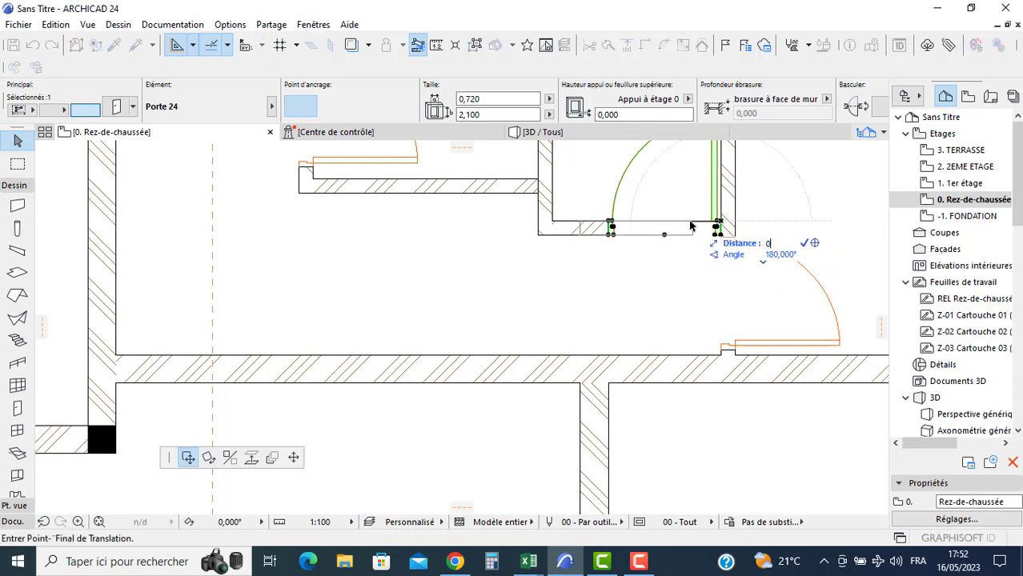
{"action": "type", "text": ",1"}
{"action": "key", "text": "Return"}
- Move the left small room's door down its wall until it sits flush against the lower partition
{"action": "middle_click_drag", "start_coordinate": [393, 219], "coordinate": [377, 296]}
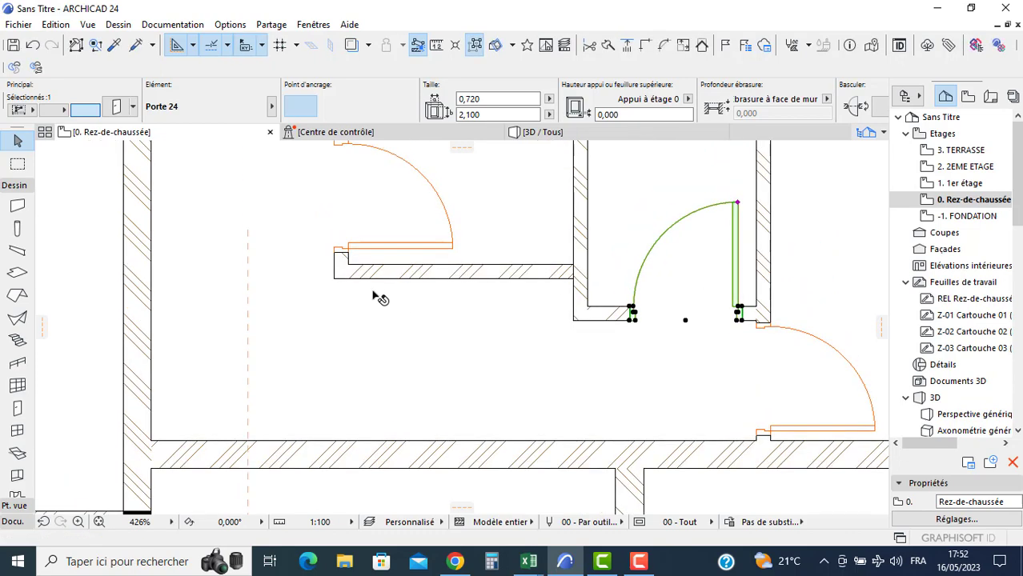
{"action": "left_click", "coordinate": [346, 254]}
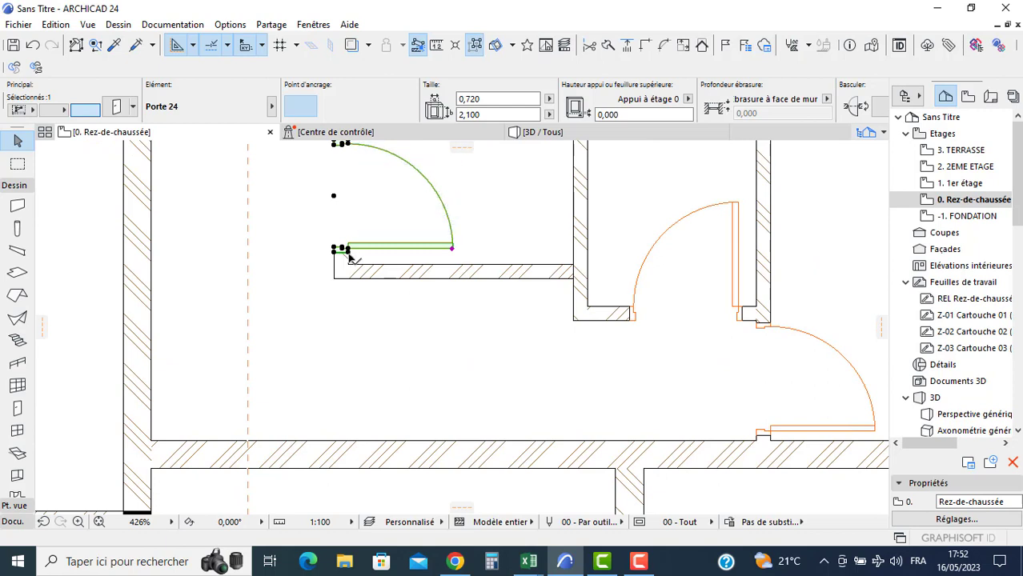
{"action": "left_click", "coordinate": [346, 255]}
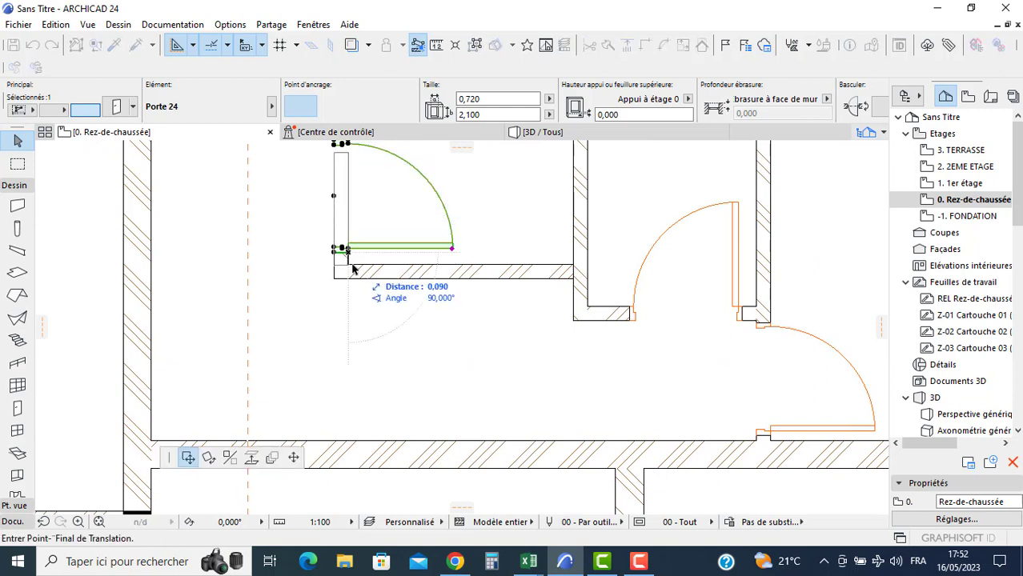
{"action": "left_click", "coordinate": [771, 434]}
- Move the kitchen door down until it sits flush against the thick wall below, and deselect it
{"action": "left_click", "coordinate": [769, 433]}
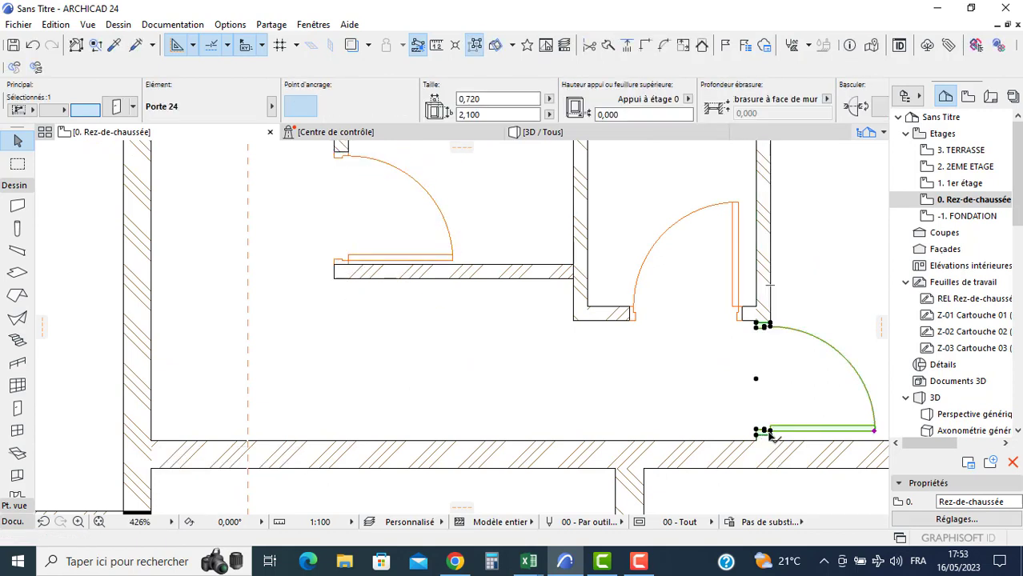
{"action": "left_click", "coordinate": [770, 434]}
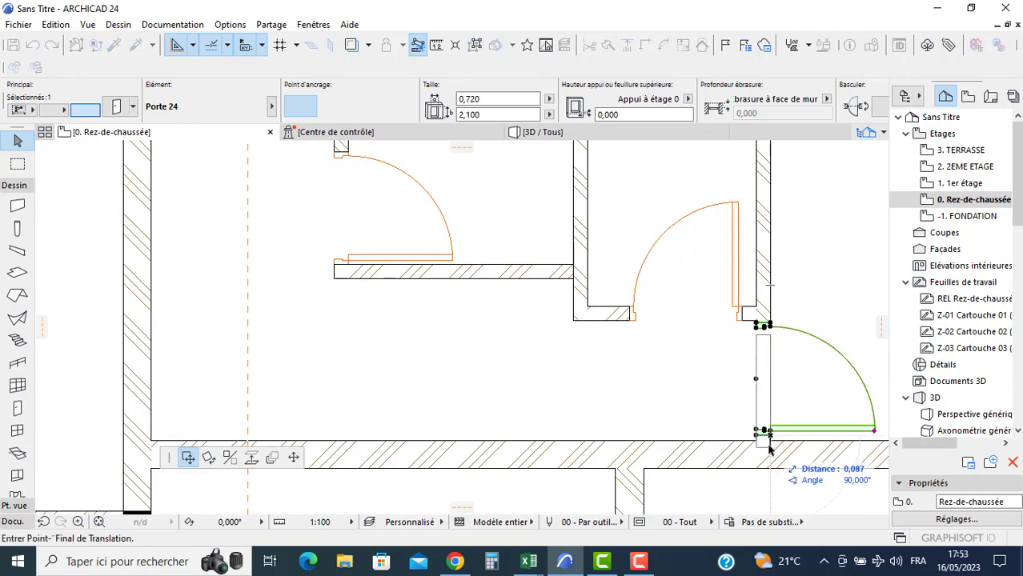
{"action": "left_click", "coordinate": [770, 444]}
{"action": "scroll", "coordinate": [566, 388], "scroll_direction": "down", "scroll_amount": 4}
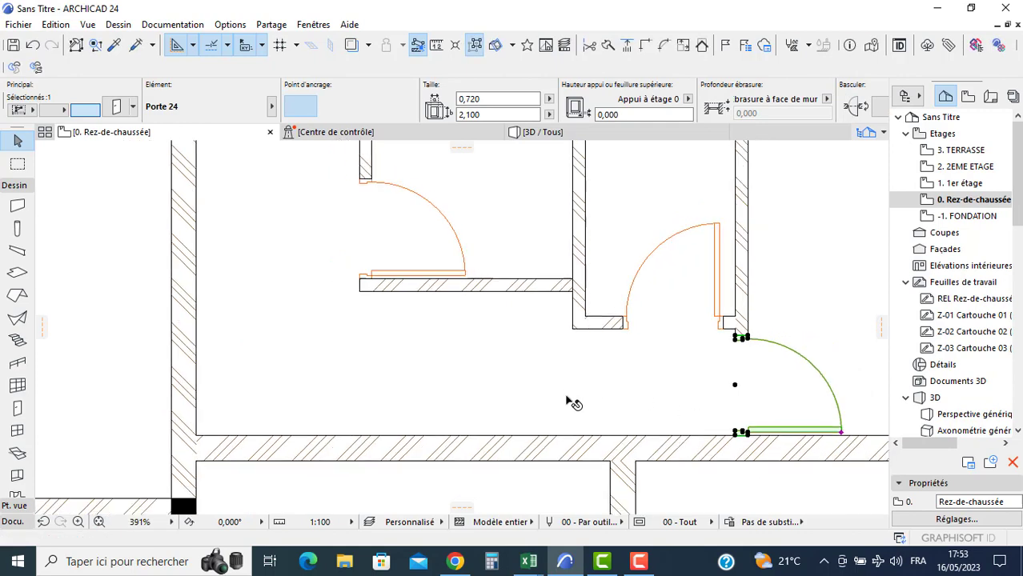
{"action": "middle_click_drag", "start_coordinate": [509, 266], "coordinate": [534, 196]}
{"action": "left_click", "coordinate": [495, 326]}
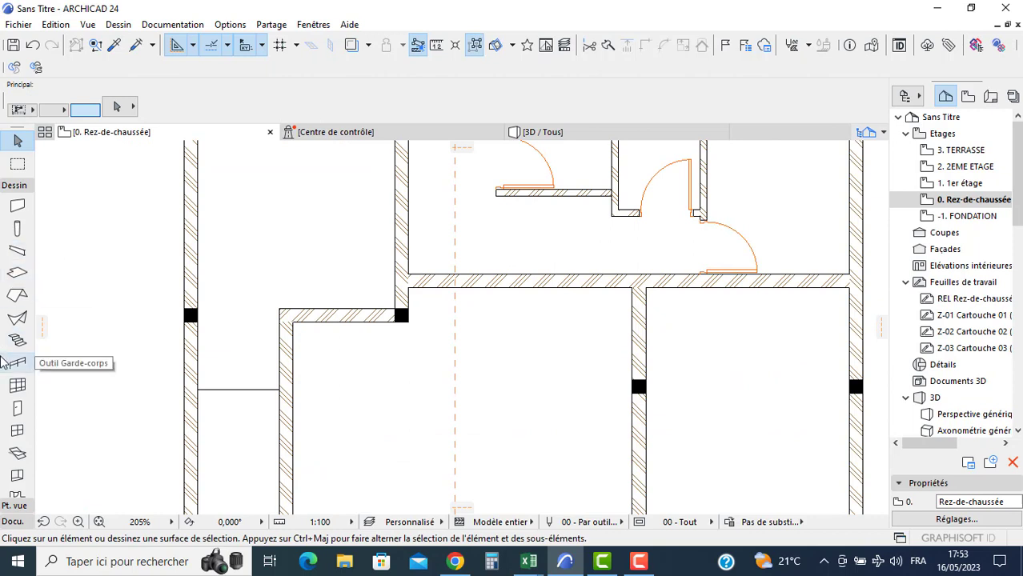
- Set the default door width to 1 m and place a door in the hall's thick left wall, opening into the hall
{"action": "left_click", "coordinate": [17, 409]}
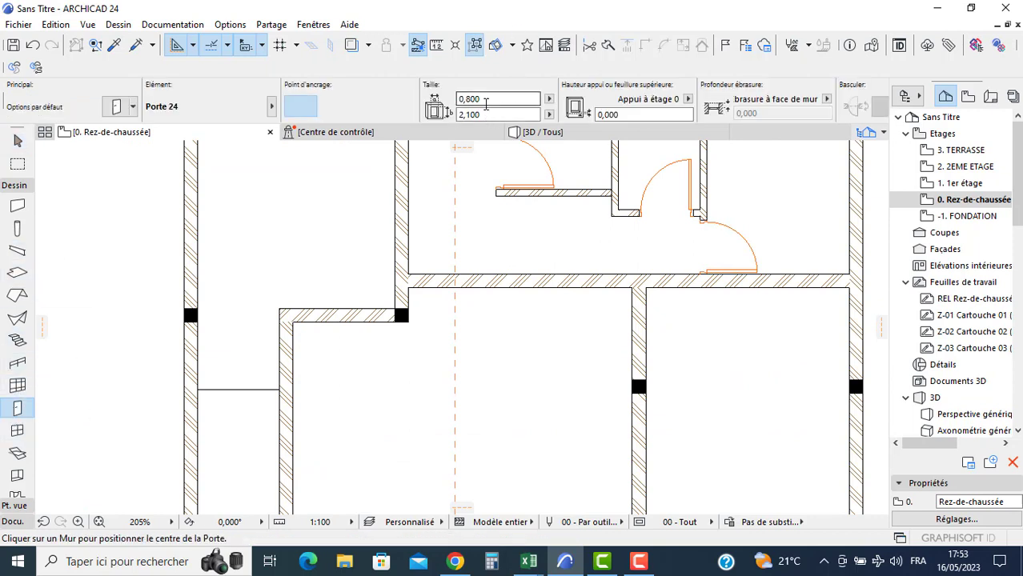
{"action": "left_click", "coordinate": [484, 99]}
{"action": "type", "text": "1"}
{"action": "key", "text": "Return"}
{"action": "left_click", "coordinate": [406, 237]}
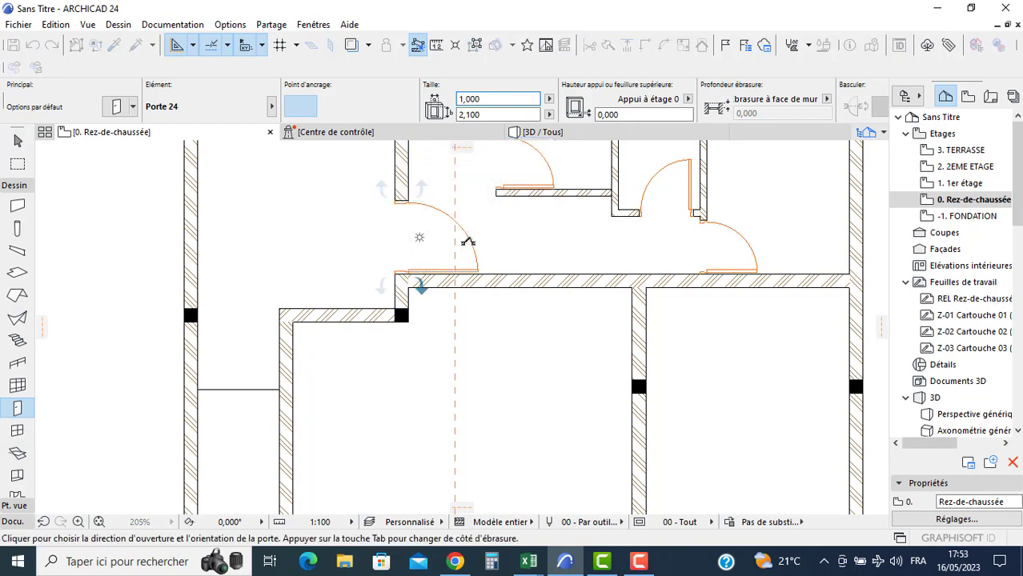
{"action": "left_click", "coordinate": [415, 283]}
- Place a 1 m wide door in the front facade wall at the narrow left corridor, opening inward with its hinge beside the corner column
{"action": "scroll", "coordinate": [423, 292], "scroll_direction": "down", "scroll_amount": 3}
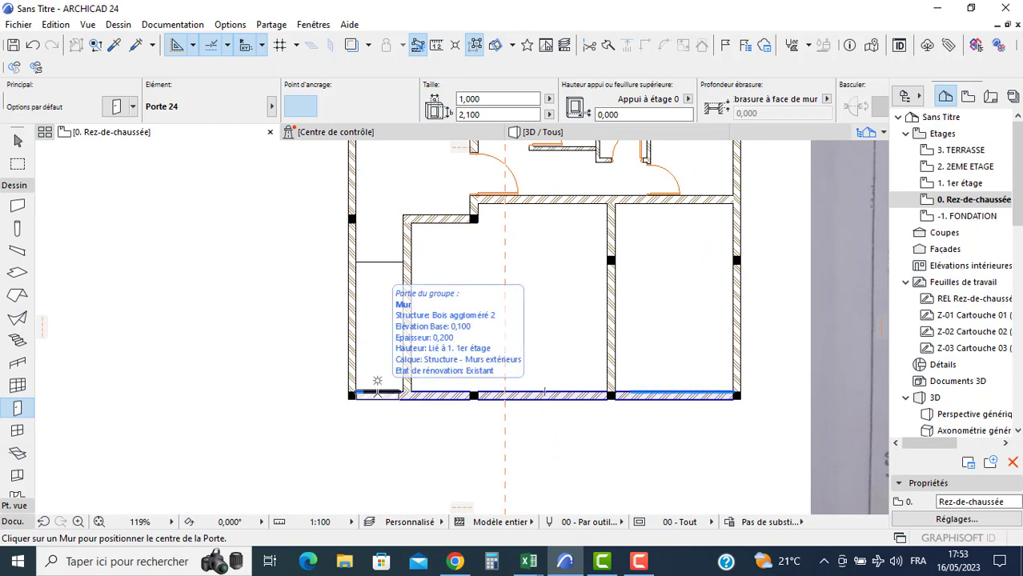
{"action": "left_click", "coordinate": [377, 383]}
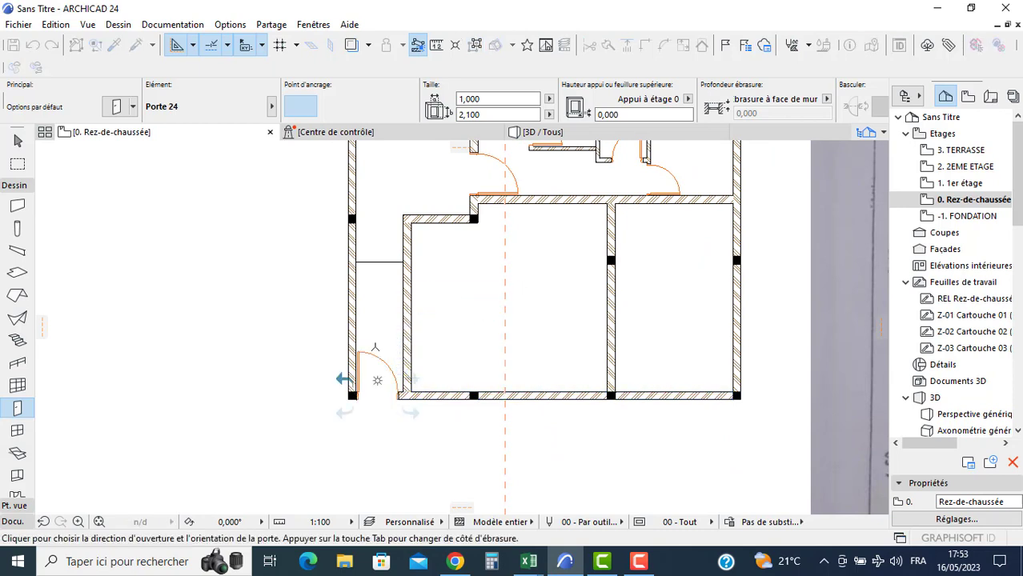
{"action": "left_click", "coordinate": [373, 346]}
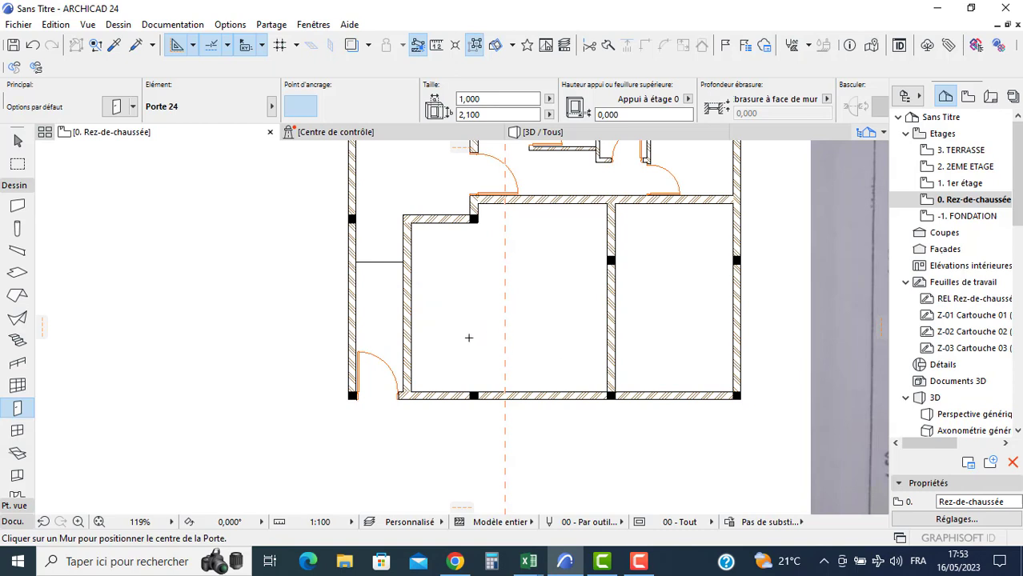
{"action": "key", "text": "Escape"}
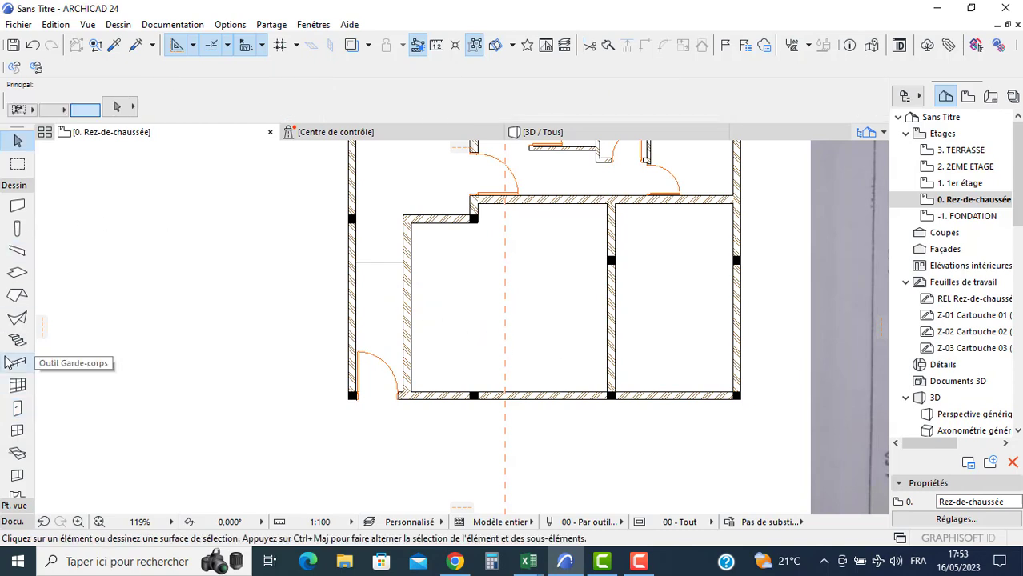
- Set the default slab elevation to project zero at 0,1 m
{"action": "left_click", "coordinate": [17, 273]}
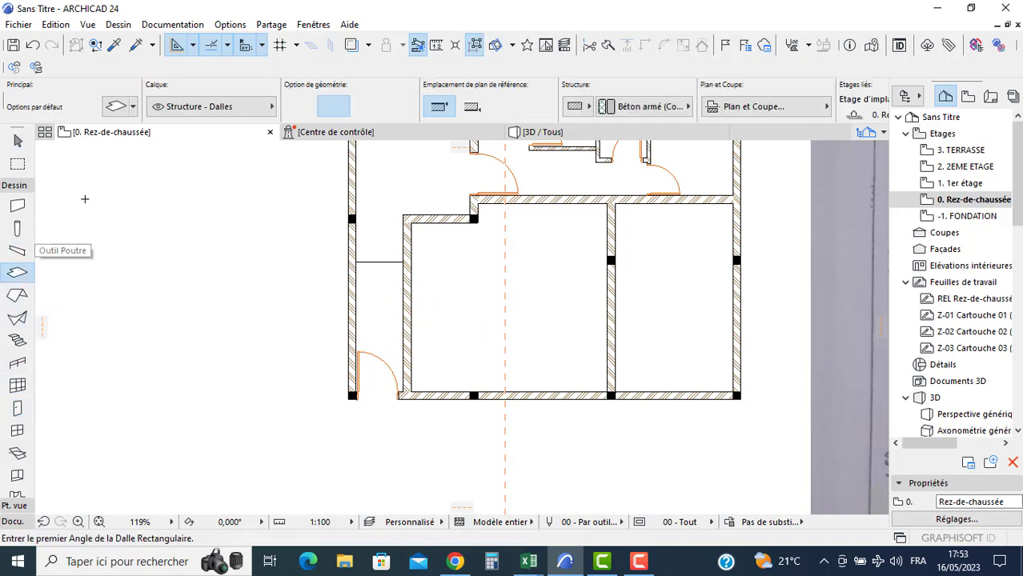
{"action": "left_click", "coordinate": [126, 109]}
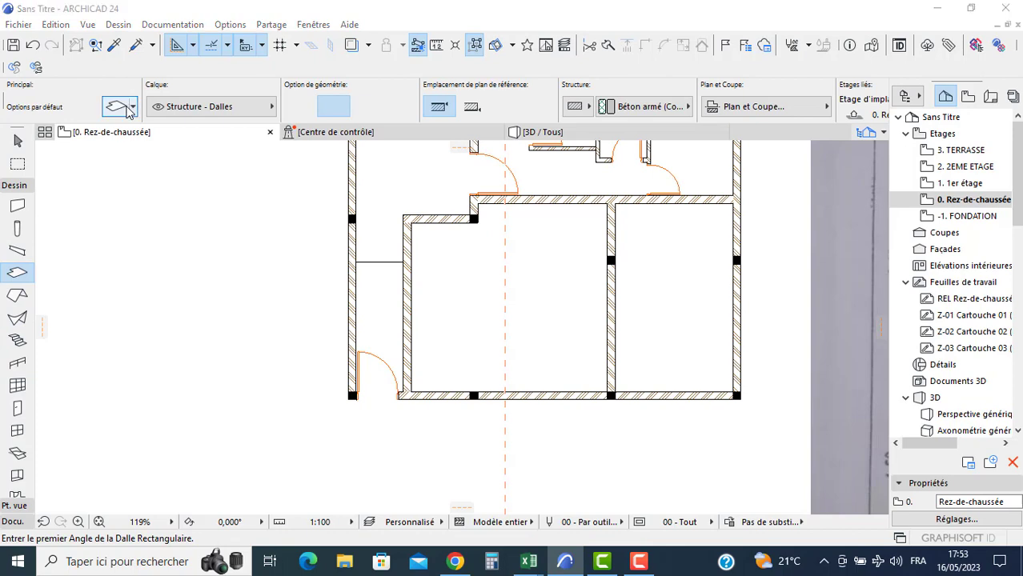
{"action": "left_click", "coordinate": [263, 239]}
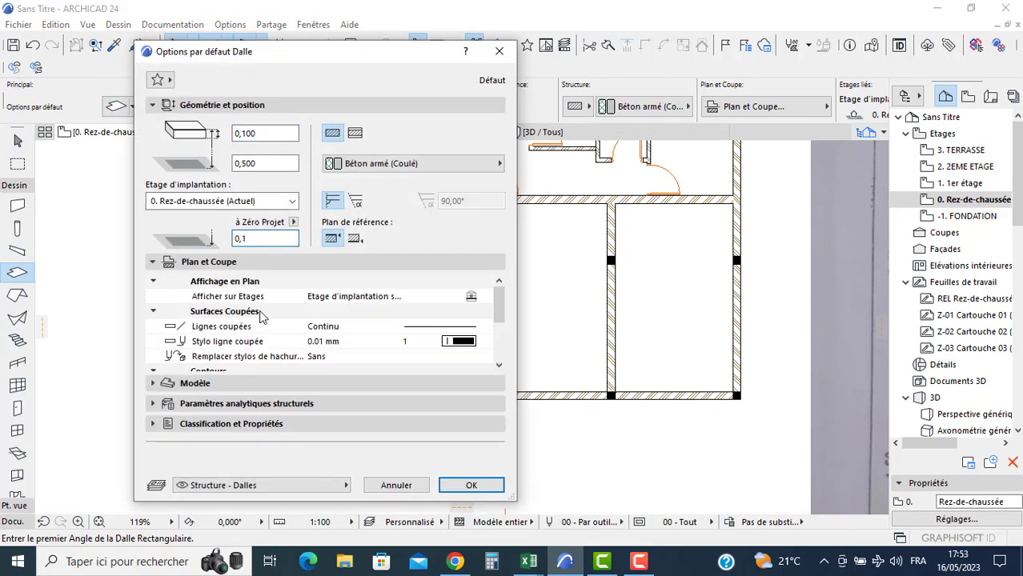
{"action": "type", "text": "0,1"}
{"action": "key", "text": "Return"}
- Draw a rectangular entrance slab 1,4 m by 2 m starting from the outer corner of the front-left column
{"action": "scroll", "coordinate": [342, 386], "scroll_direction": "up", "scroll_amount": 4}
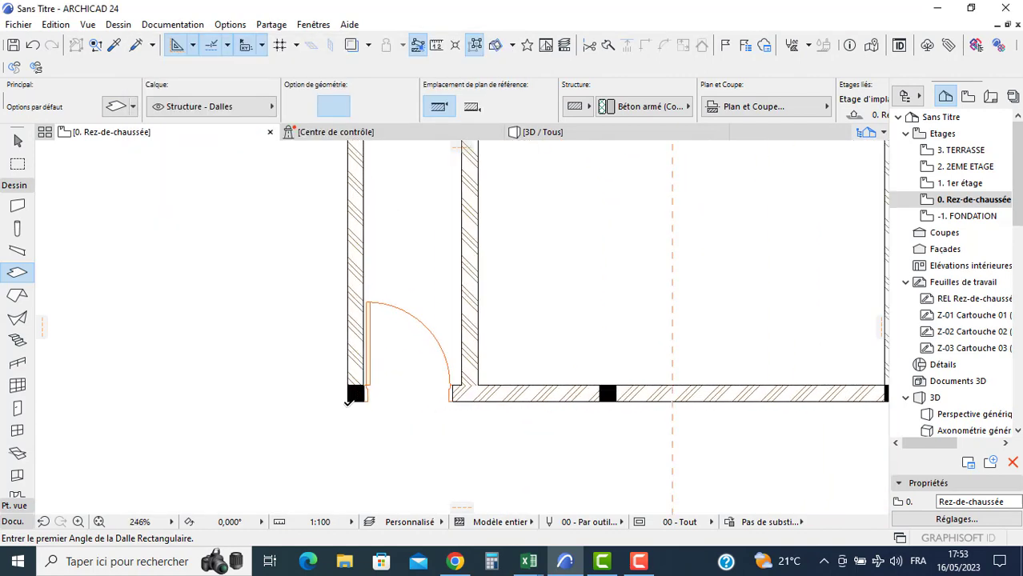
{"action": "left_click", "coordinate": [348, 401]}
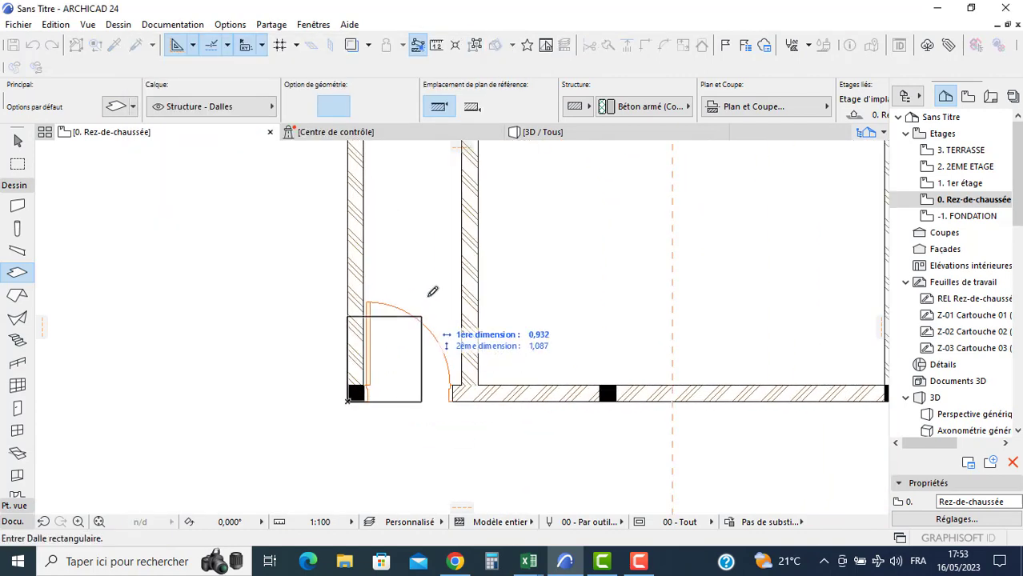
{"action": "left_click", "coordinate": [473, 185]}
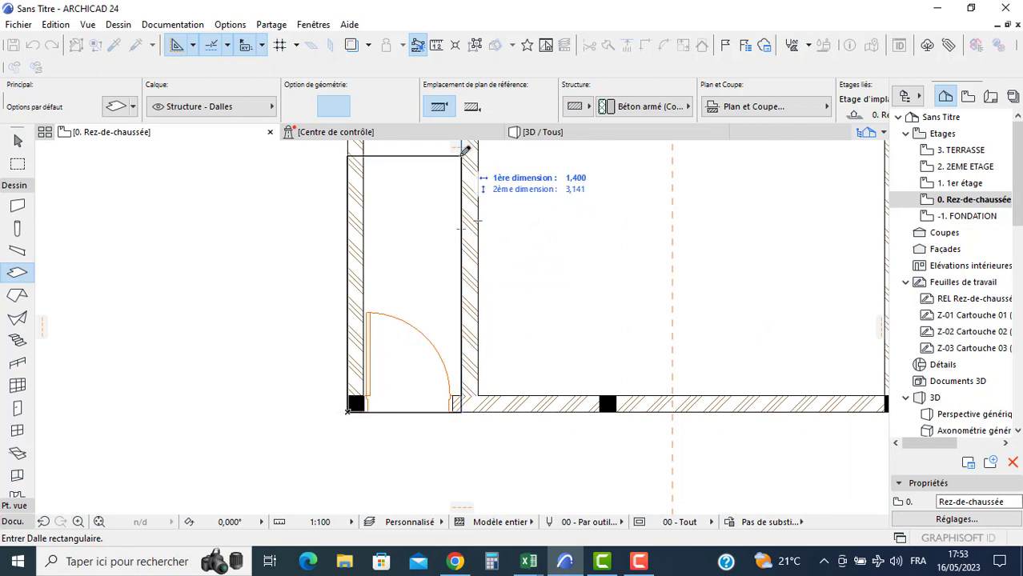
{"action": "middle_click_drag", "start_coordinate": [464, 176], "coordinate": [466, 388]}
{"action": "middle_click_drag", "start_coordinate": [455, 434], "coordinate": [455, 317]}
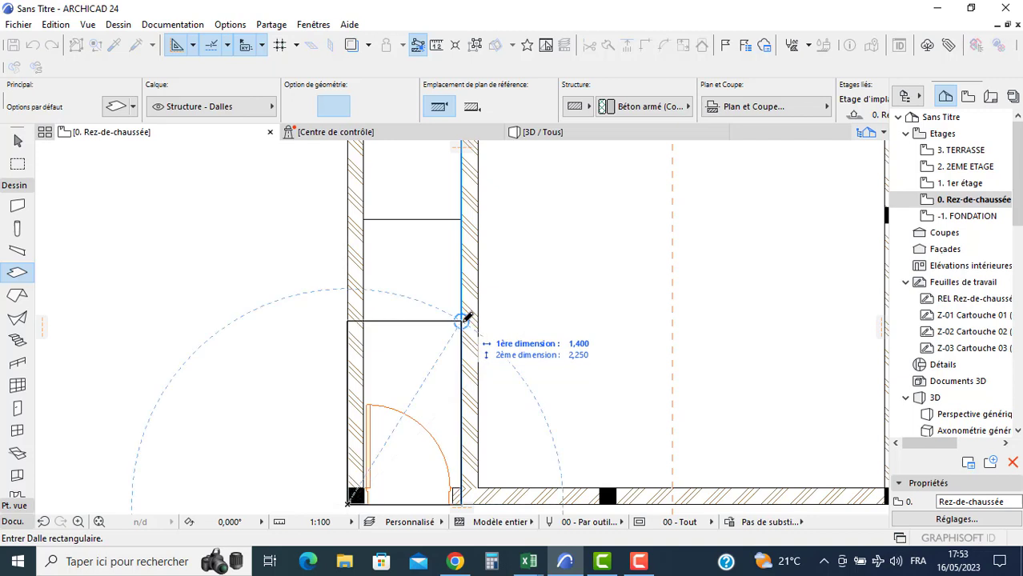
{"action": "type", "text": "1"}
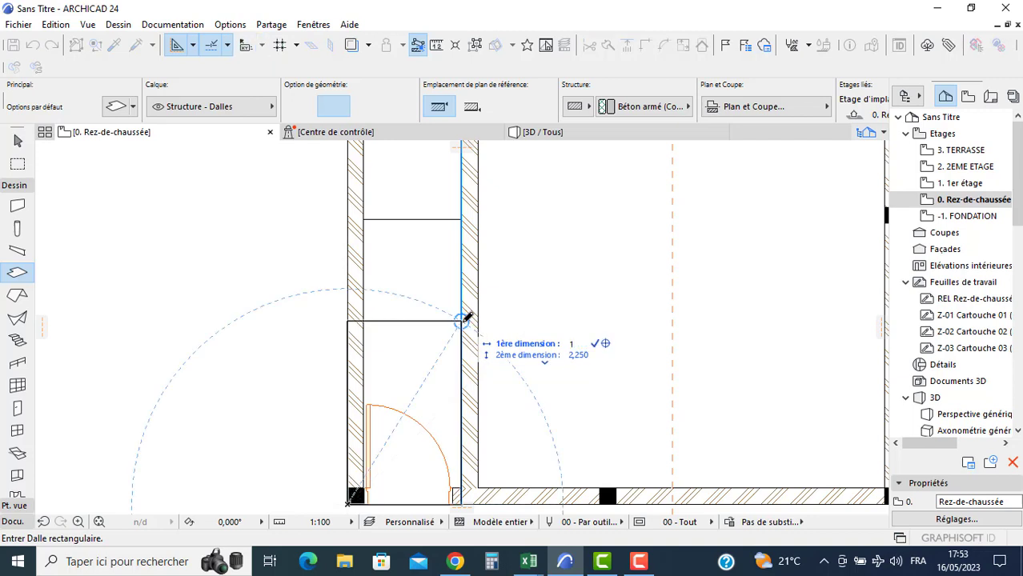
{"action": "type", "text": ",4"}
{"action": "key", "text": "Tab"}
{"action": "type", "text": "2"}
{"action": "key", "text": "Return"}
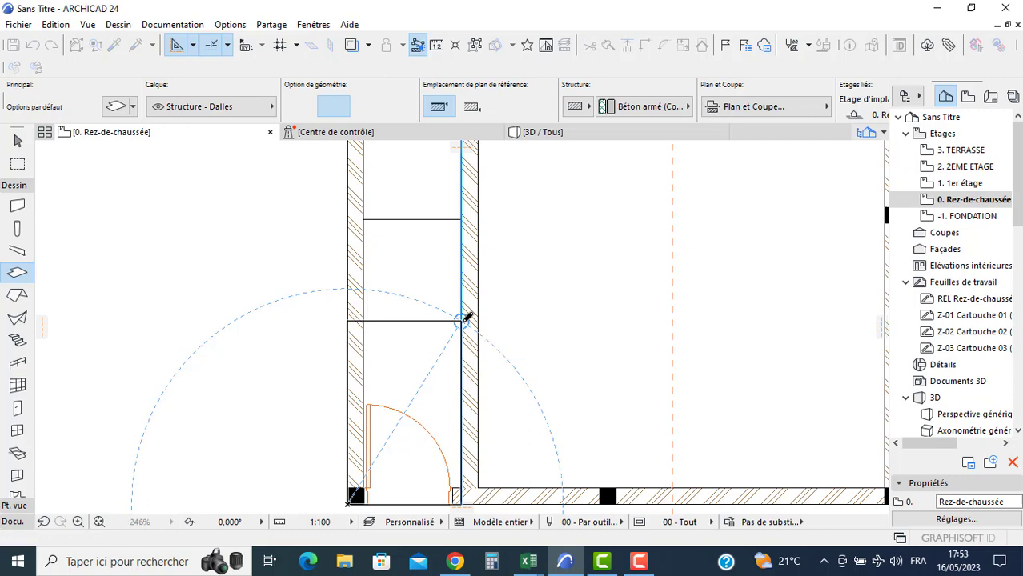
- Draw a rectangular step slab 1,2 m by about 0,3 m between the corridor walls, adjoining the entrance slab's inner edge
{"action": "left_click", "coordinate": [365, 341]}
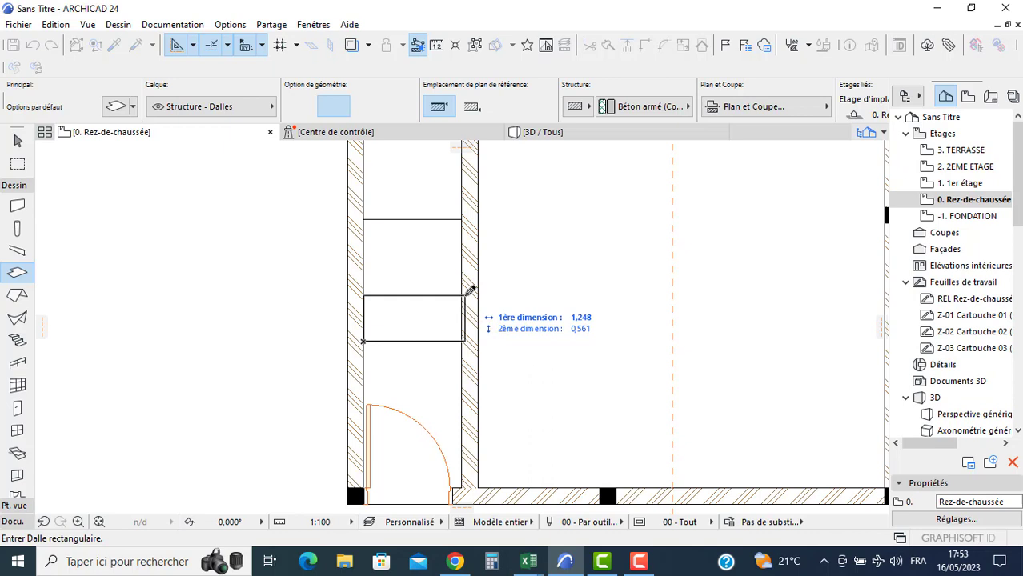
{"action": "type", "text": "1,2"}
{"action": "key", "text": "Tab"}
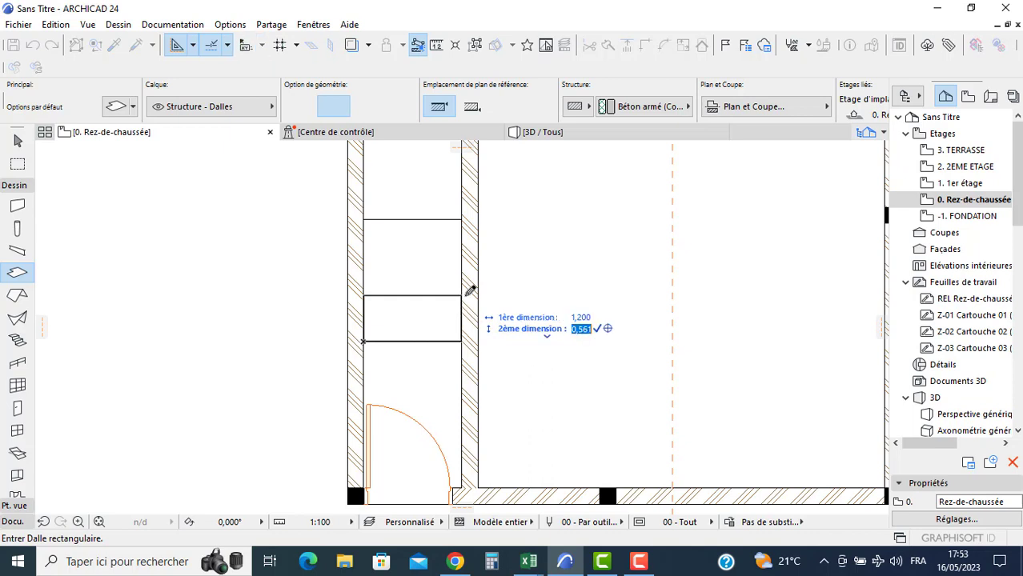
{"action": "key", "text": "Return"}
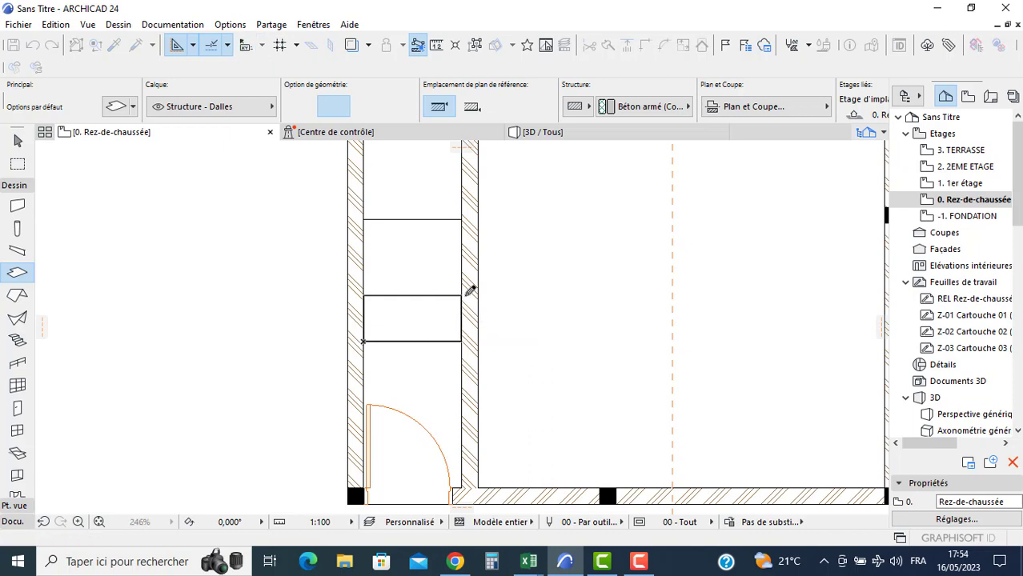
{"action": "key", "text": "Escape"}
- Make multiple copies of the step slab up the corridor, edge to edge, toward the existing floor slab line
{"action": "left_click", "coordinate": [433, 329]}
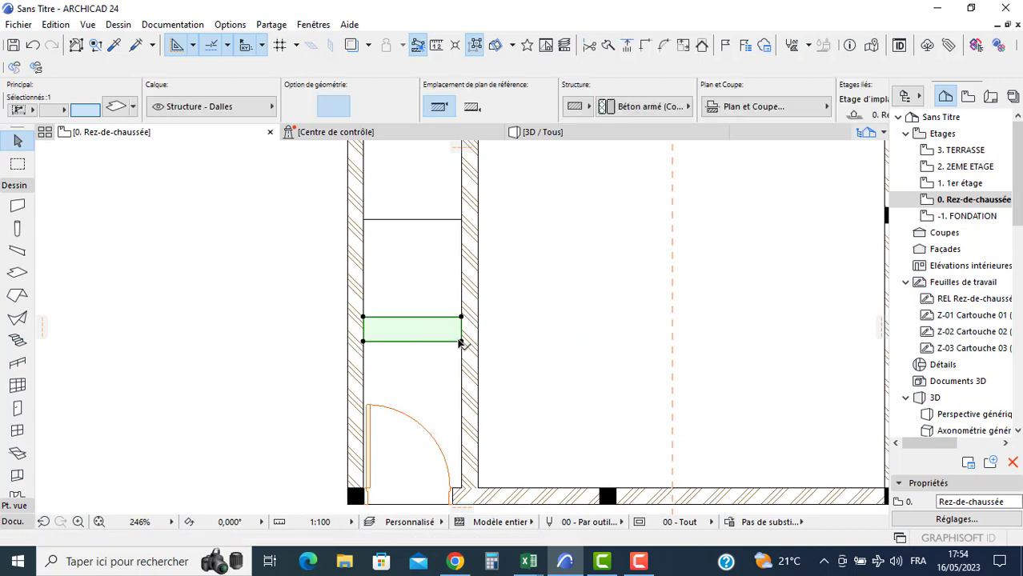
{"action": "left_click", "coordinate": [460, 342]}
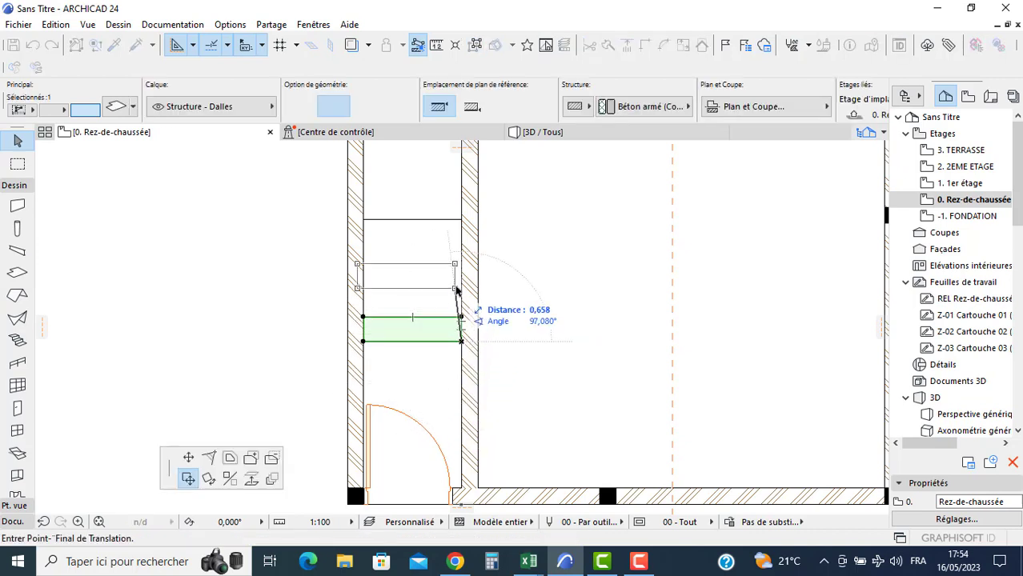
{"action": "key", "text": "ctrl"}
{"action": "key", "text": "ctrl"}
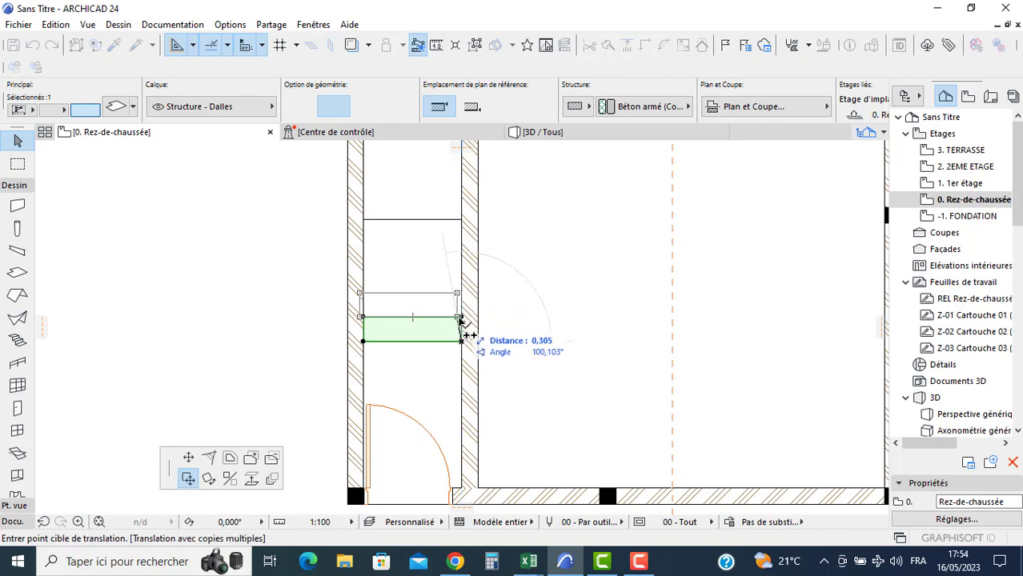
{"action": "left_click", "coordinate": [462, 293]}
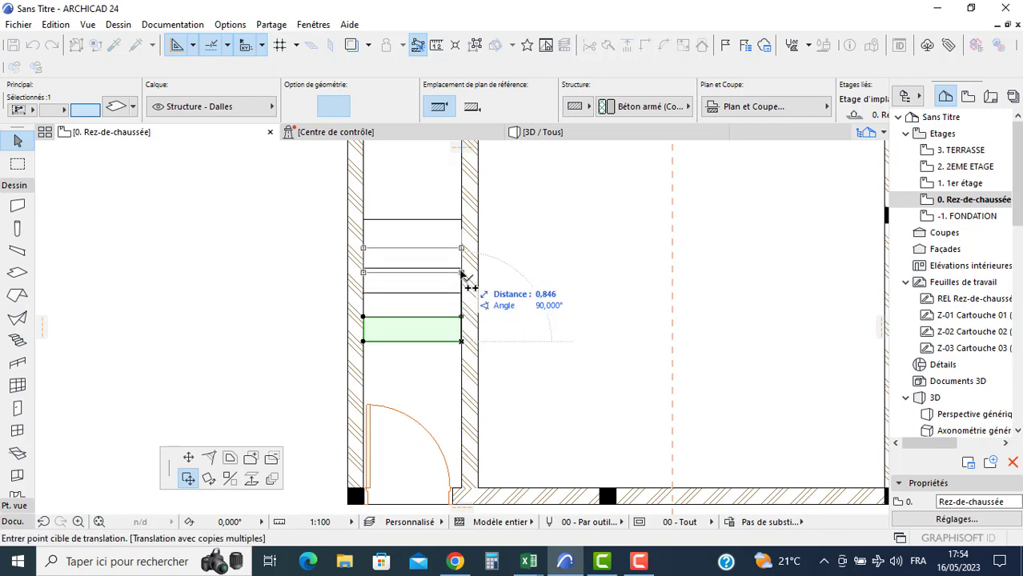
{"action": "left_click", "coordinate": [462, 268]}
{"action": "key", "text": "Escape"}
{"action": "key", "text": "Escape"}
- Set the first step slab's thickness to 0,15 m and its offset from the home storey to 0,15 m
{"action": "left_click", "coordinate": [419, 385]}
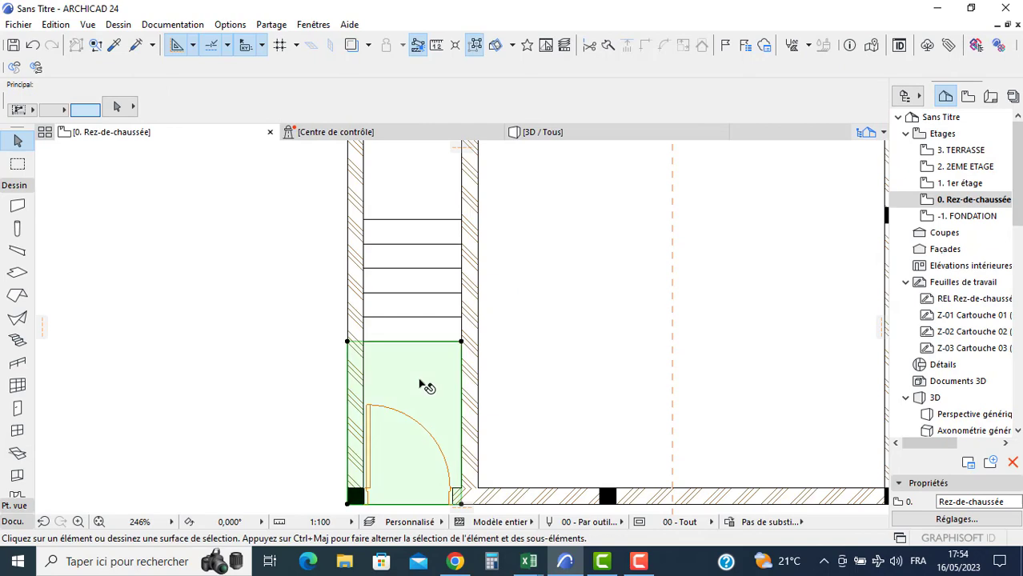
{"action": "left_click", "coordinate": [413, 328]}
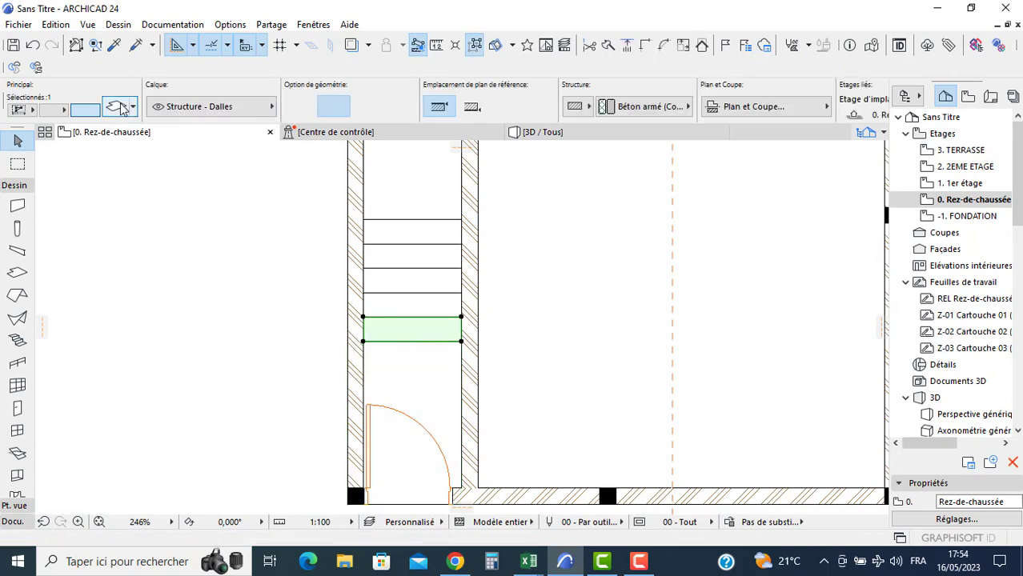
{"action": "key", "text": "ctrl+t"}
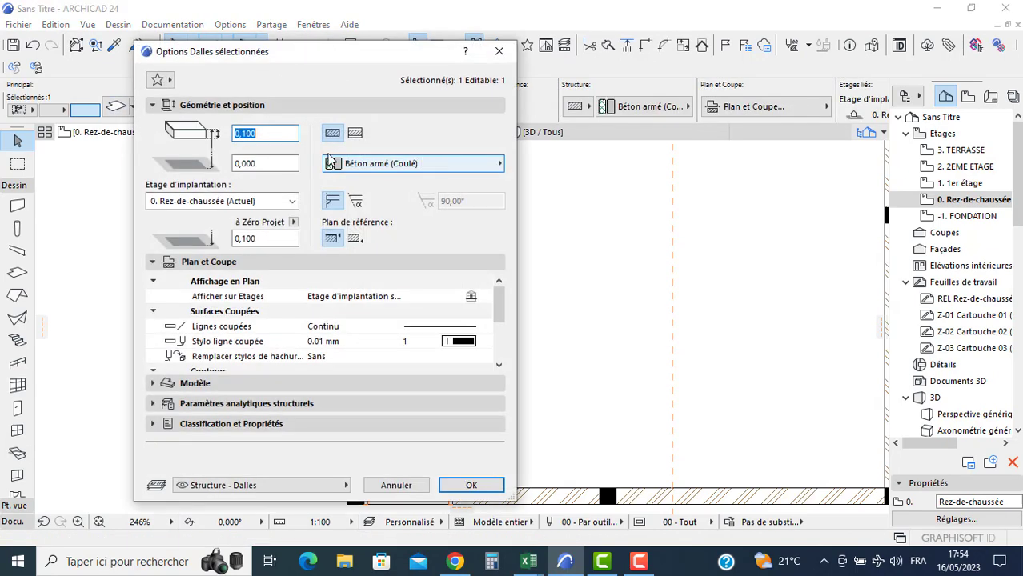
{"action": "left_click", "coordinate": [272, 133]}
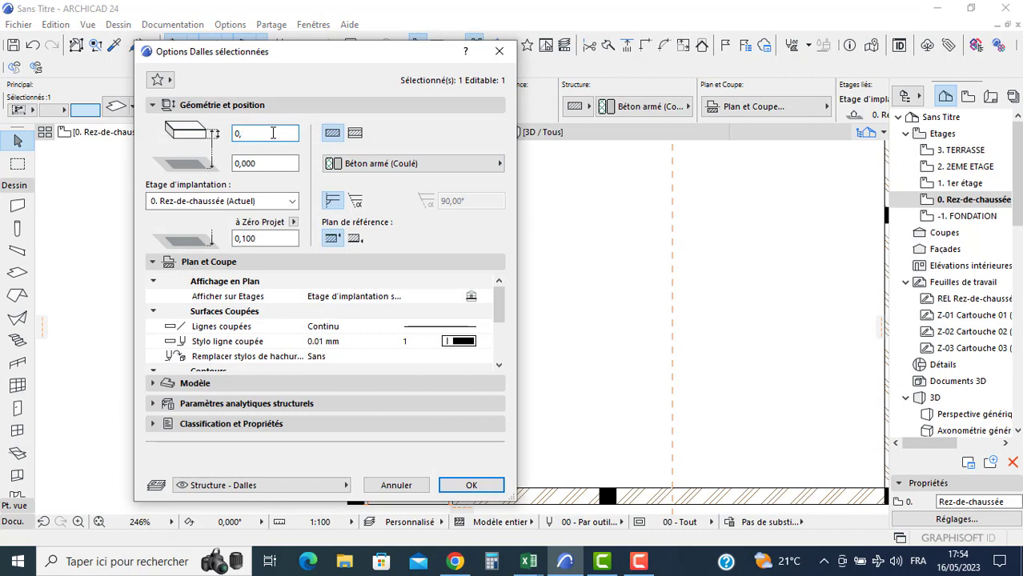
{"action": "key", "text": "BackSpace"}
{"action": "type", "text": "1"}
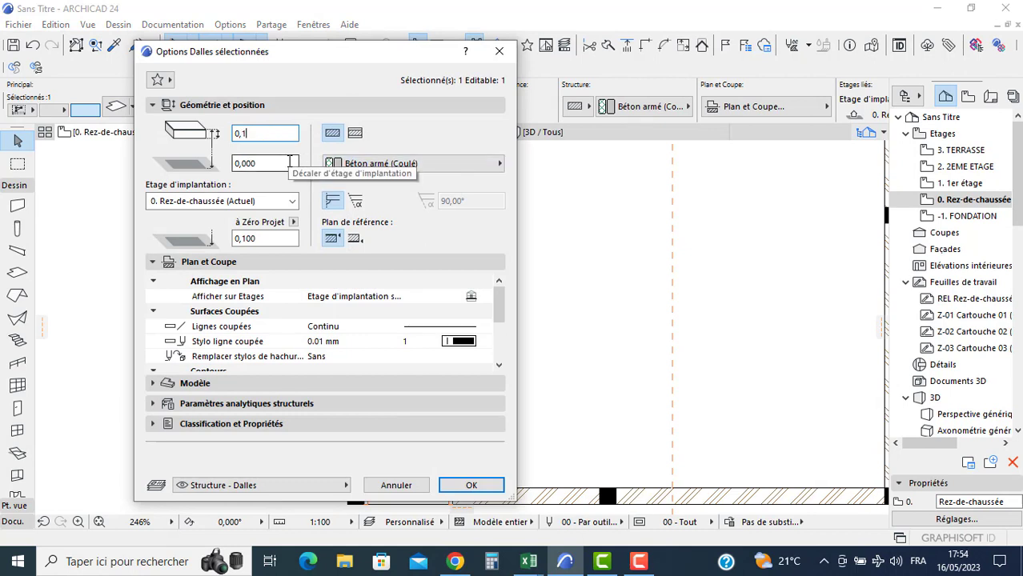
{"action": "type", "text": "5"}
{"action": "key", "text": "Tab"}
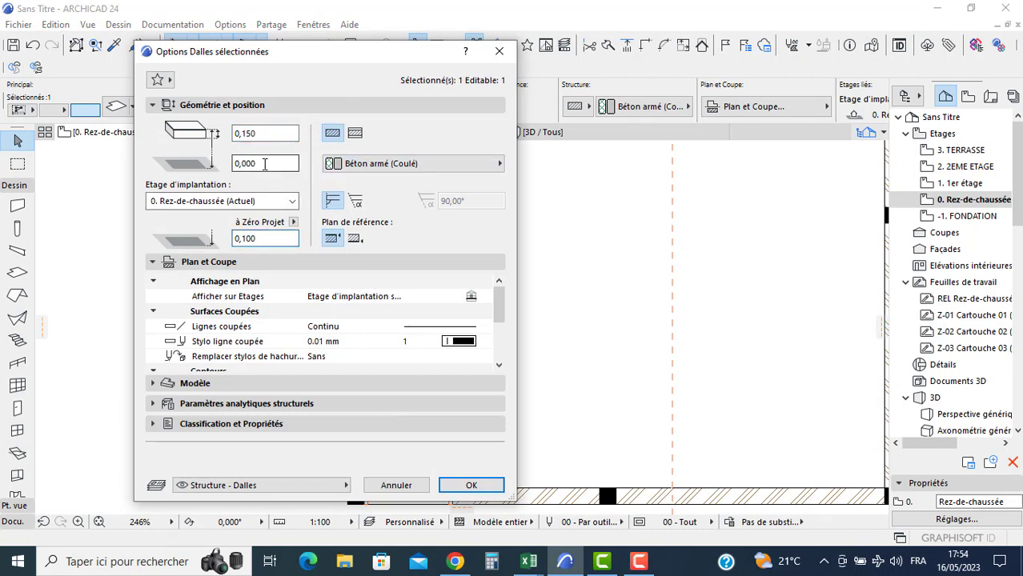
{"action": "left_click", "coordinate": [265, 163]}
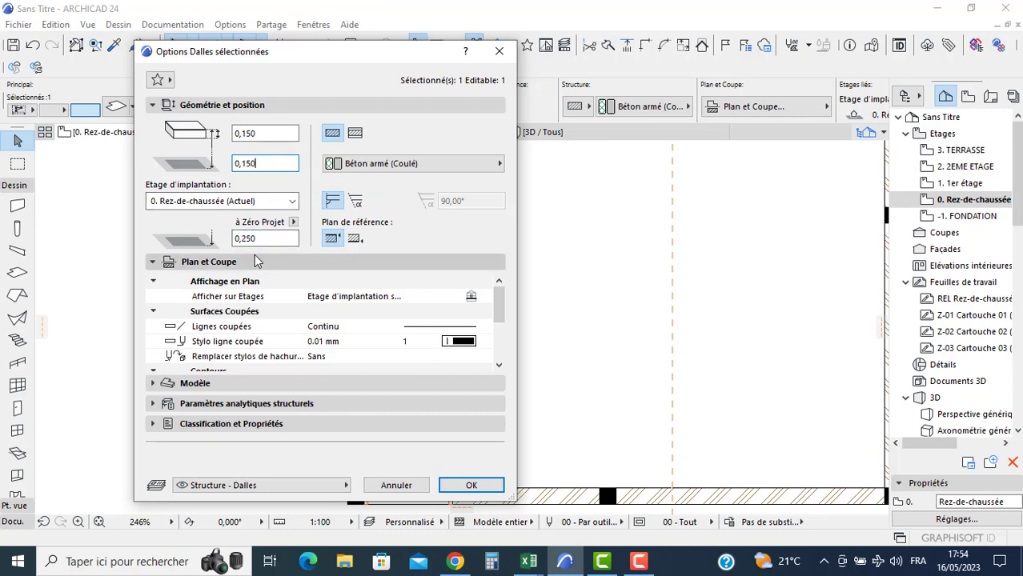
{"action": "key", "text": "Return"}
- Set the second step slab's offset from the home storey to 0,3 m and its thickness to 0,15 m
{"action": "left_click", "coordinate": [405, 313]}
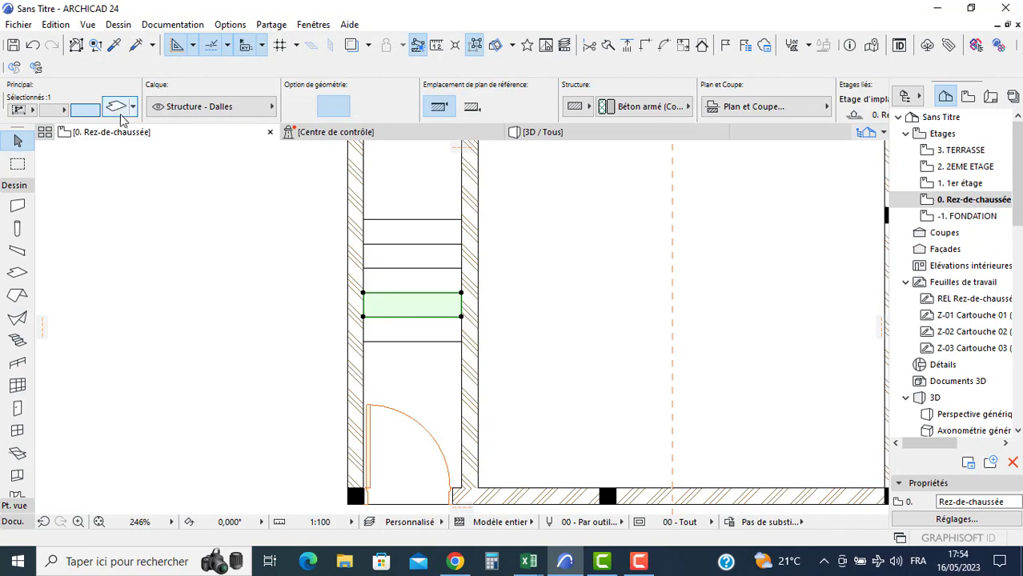
{"action": "key", "text": "ctrl+t"}
{"action": "left_click", "coordinate": [259, 164]}
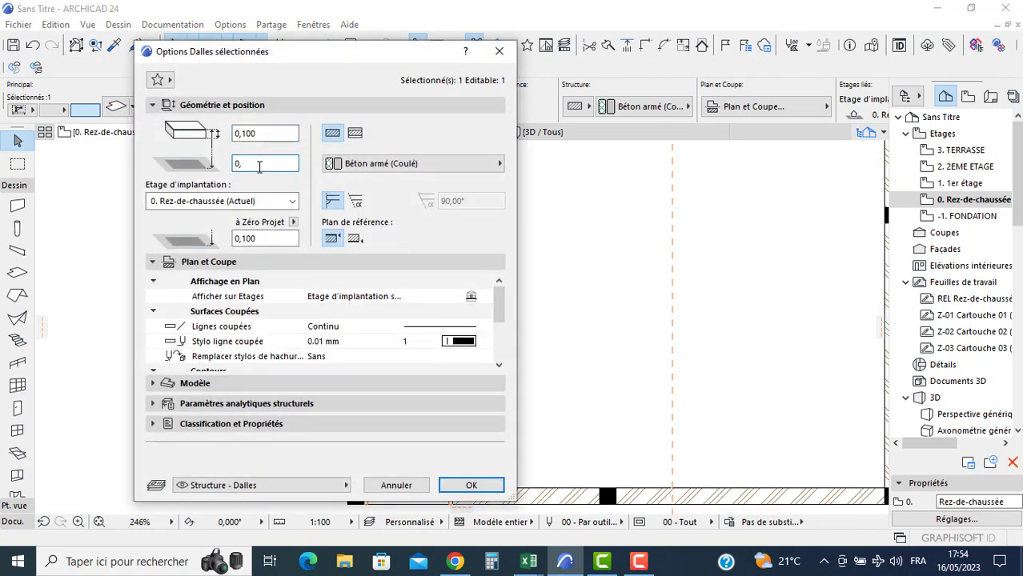
{"action": "type", "text": "0,3"}
{"action": "left_click", "coordinate": [265, 133]}
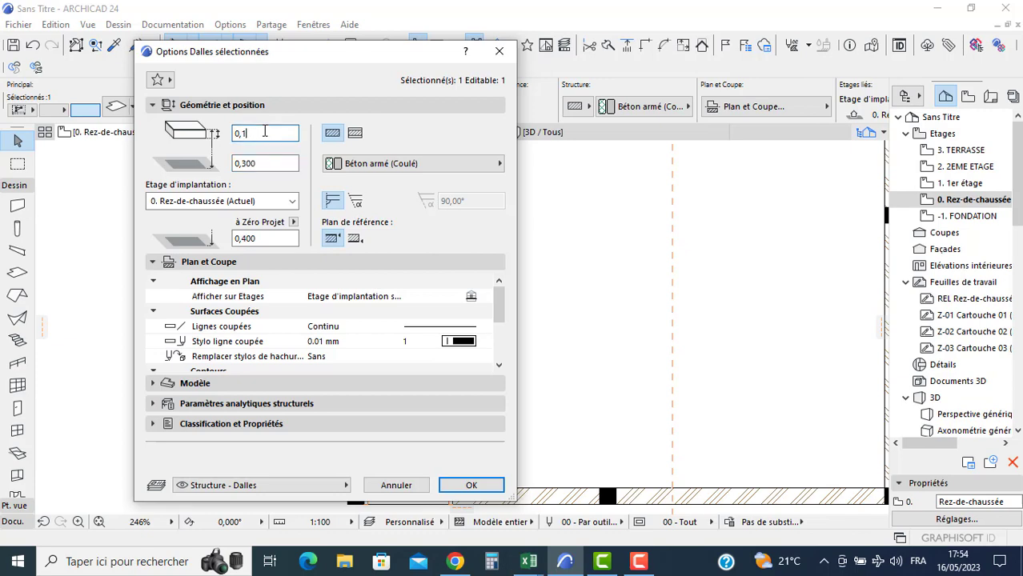
{"action": "type", "text": "0,15"}
{"action": "key", "text": "Return"}
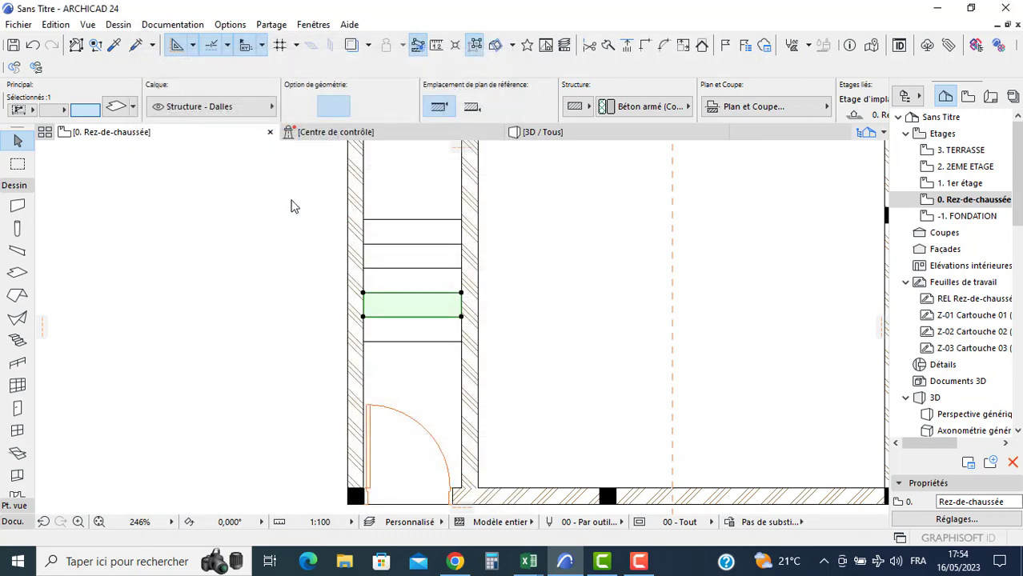
- Set the third step slab's offset from the home storey to 0,45 m
{"action": "left_click_drag", "start_coordinate": [364, 317], "coordinate": [365, 269]}
{"action": "left_click", "coordinate": [376, 276]}
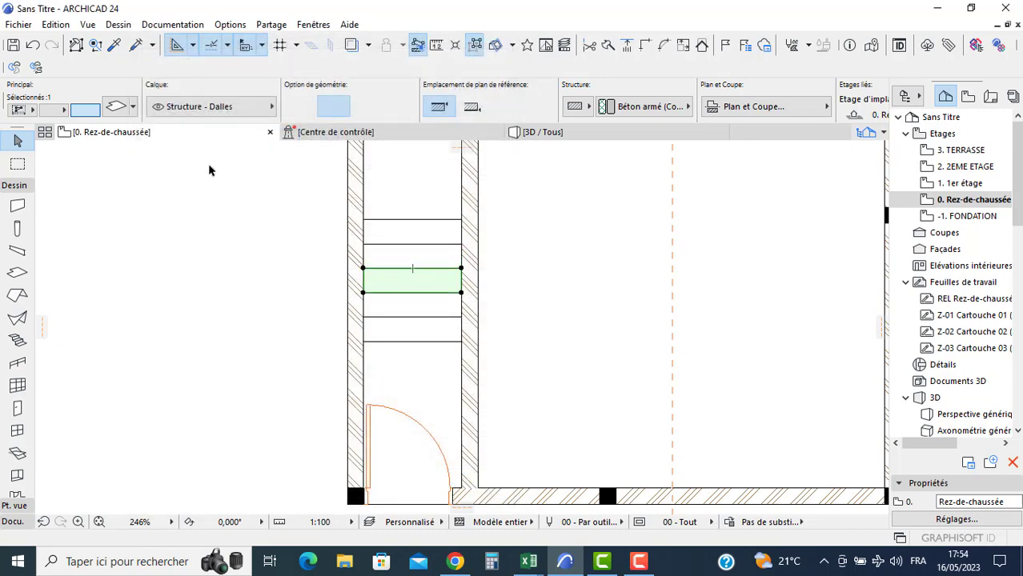
{"action": "key", "text": "ctrl+t"}
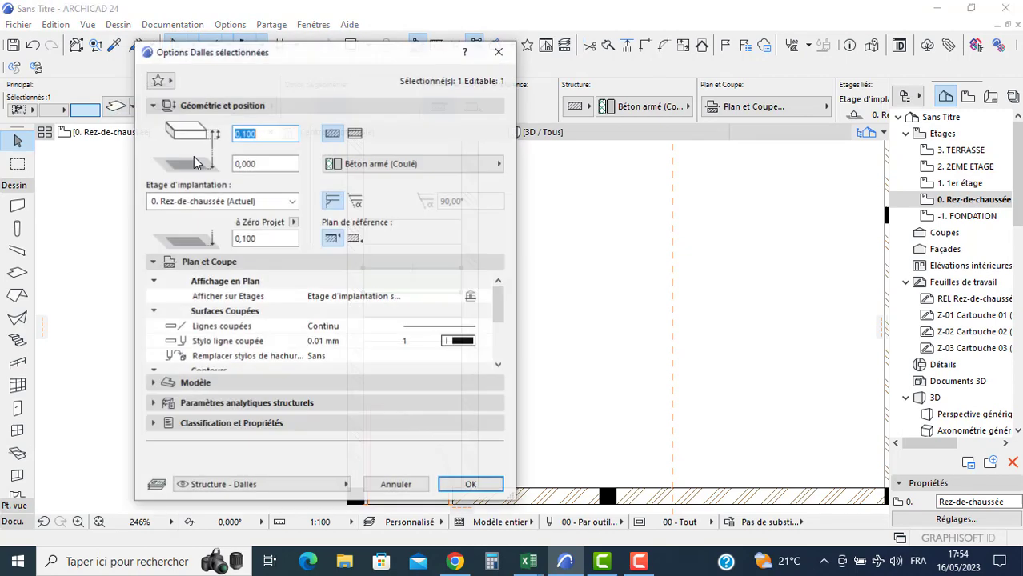
{"action": "left_click", "coordinate": [263, 165]}
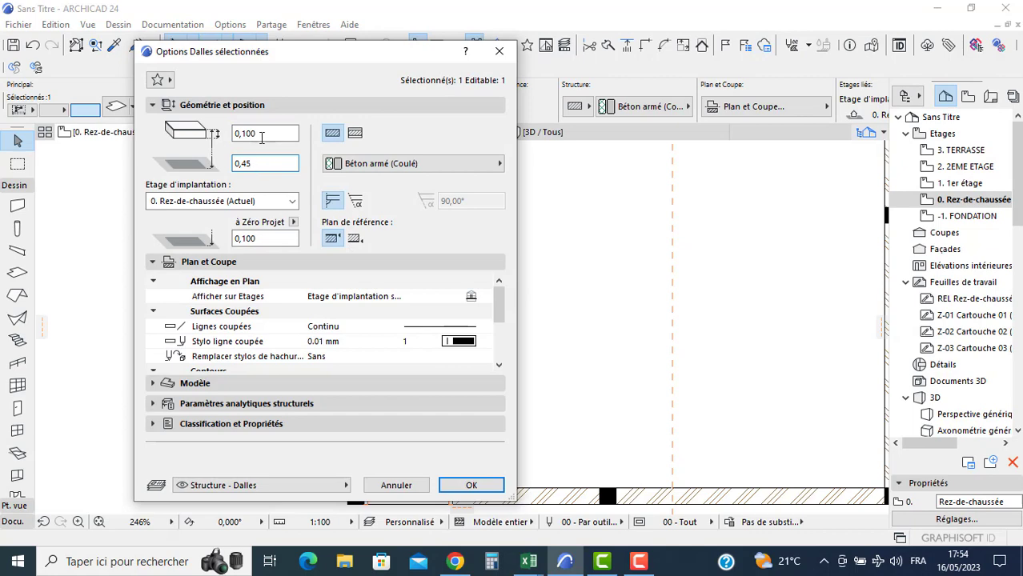
- Set the selected stair tread slab's thickness to 0.100 m and apply the slab settings
{"action": "left_click", "coordinate": [261, 134]}
{"action": "type", "text": "0,1"}
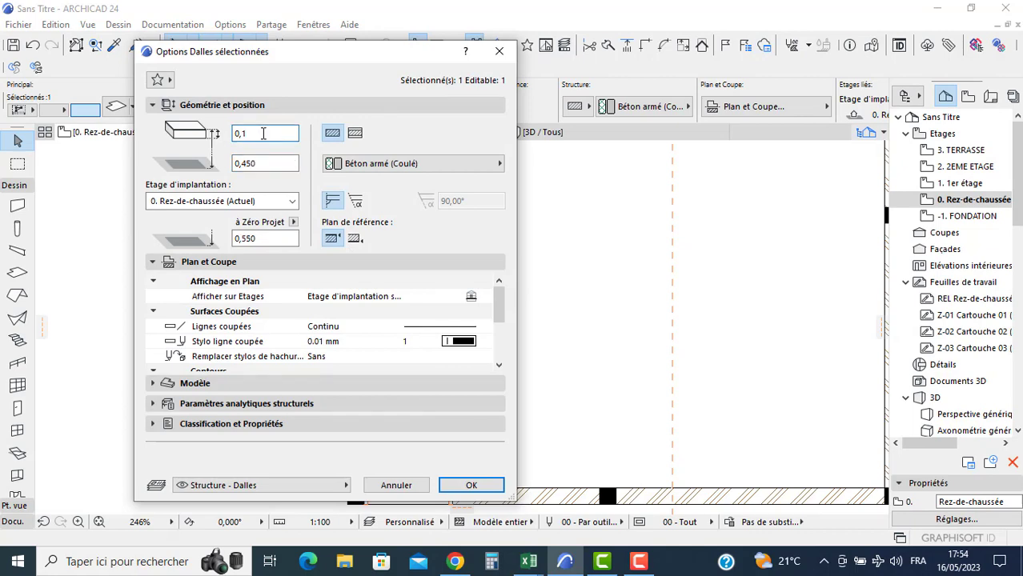
{"action": "type", "text": "00"}
{"action": "left_click", "coordinate": [469, 486]}
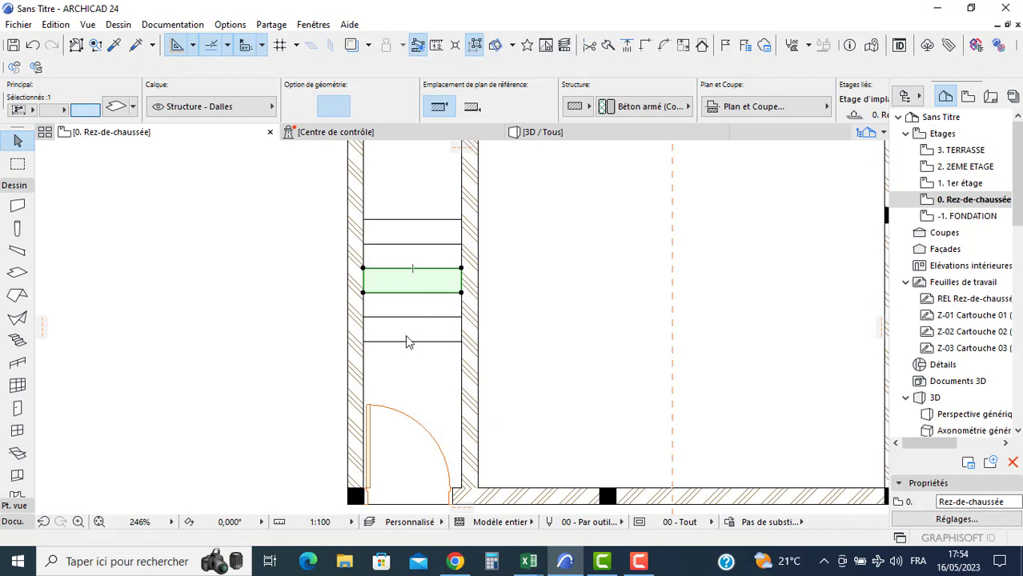
- Delete the tread slab just beyond the selected one, on the side away from the entrance door
{"action": "key", "text": "Escape"}
{"action": "left_click", "coordinate": [408, 260]}
{"action": "key", "text": "Delete"}
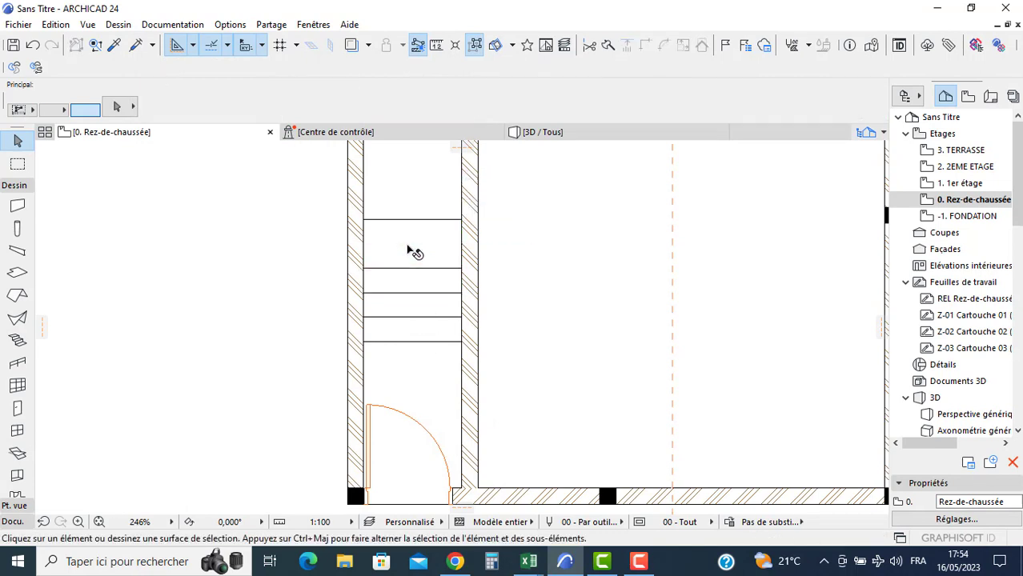
- Extend the large floor slab to the first remaining tread by adding a 1.400 × 0.600 m rectangle and the adjoining strip under the wall
{"action": "left_click", "coordinate": [368, 219]}
{"action": "left_click", "coordinate": [349, 221]}
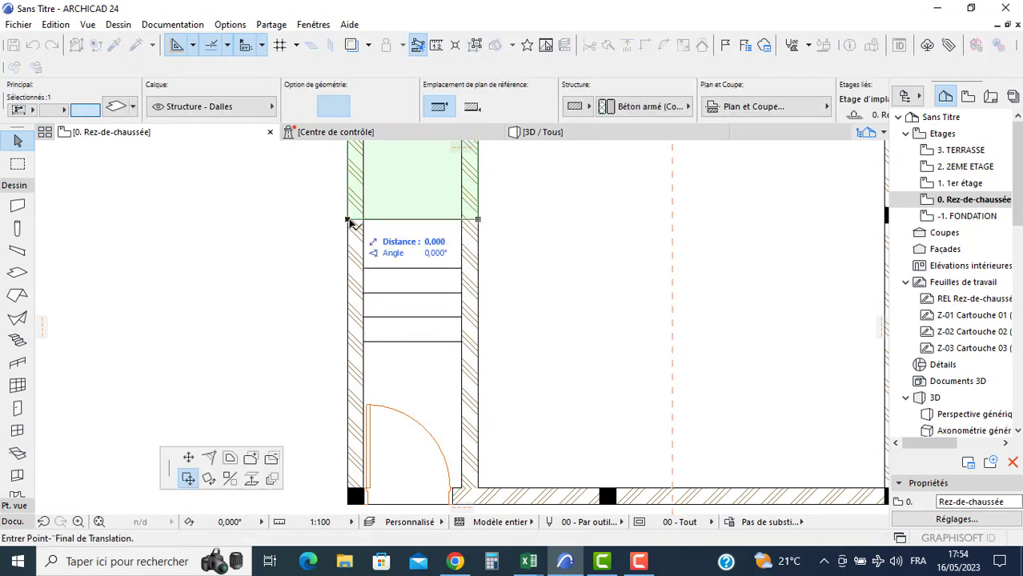
{"action": "left_click", "coordinate": [251, 458]}
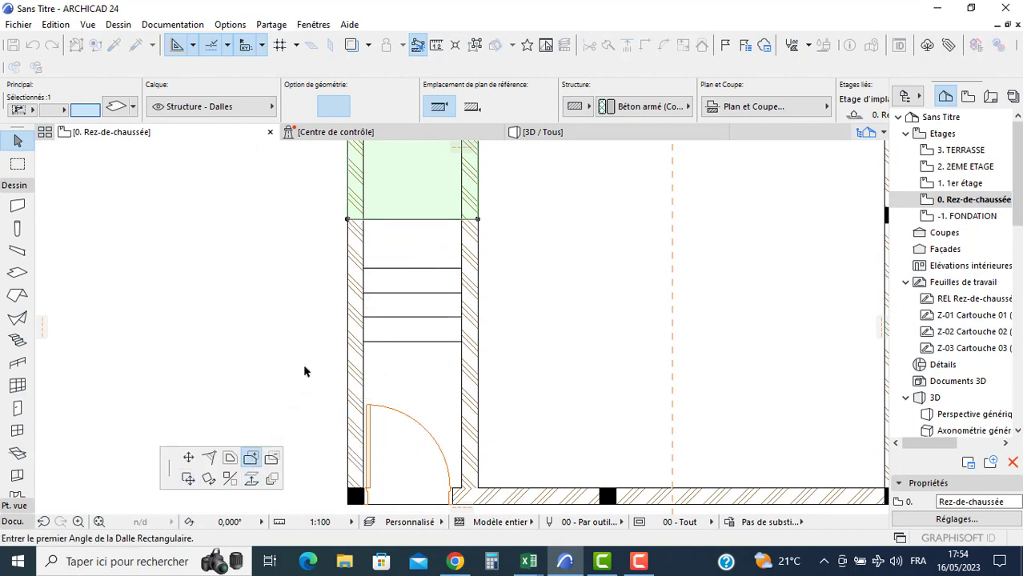
{"action": "left_click", "coordinate": [347, 219]}
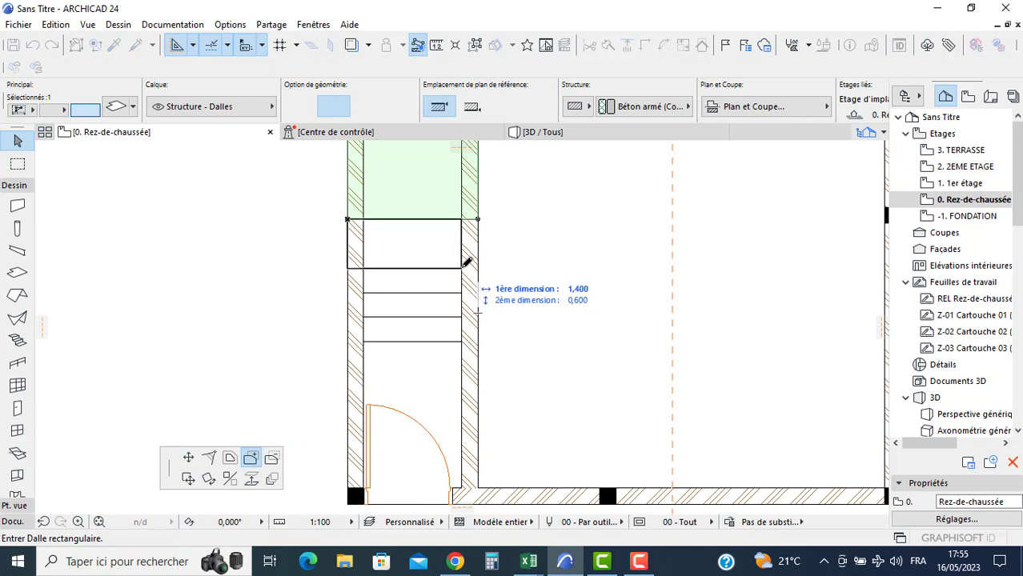
{"action": "left_click", "coordinate": [461, 268]}
{"action": "left_click", "coordinate": [462, 267]}
{"action": "left_click", "coordinate": [461, 268]}
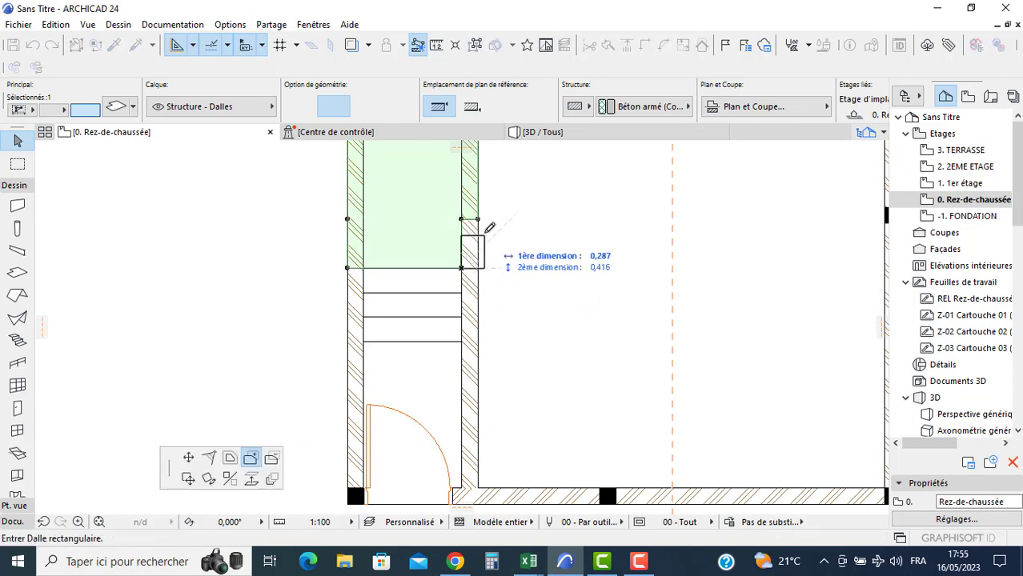
{"action": "left_click", "coordinate": [478, 219]}
{"action": "key", "text": "Escape"}
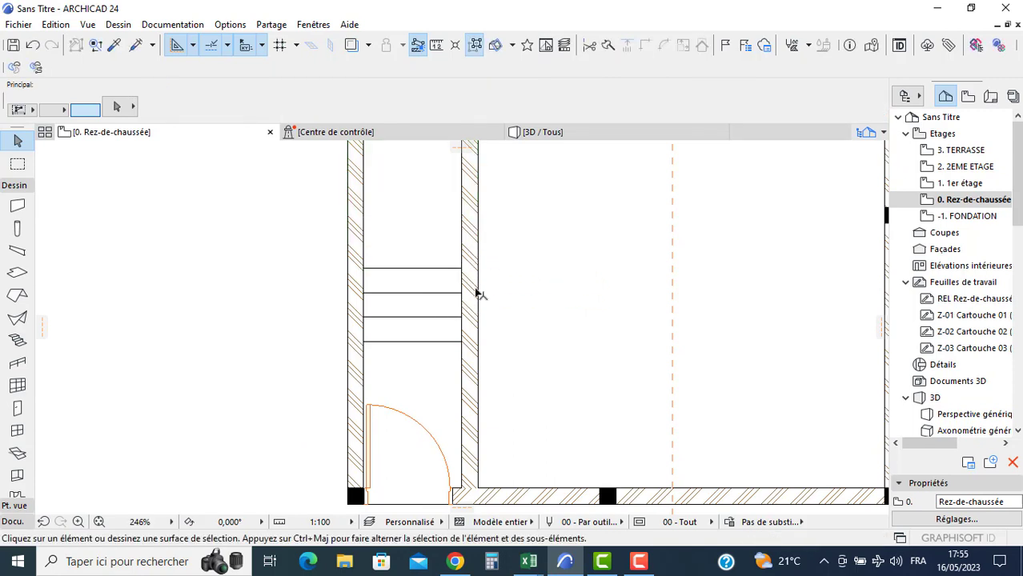
- In the 3D view, select the six Porte 24 doors around the small rooms and set their sill height to 0.500 m
{"action": "left_click", "coordinate": [542, 135]}
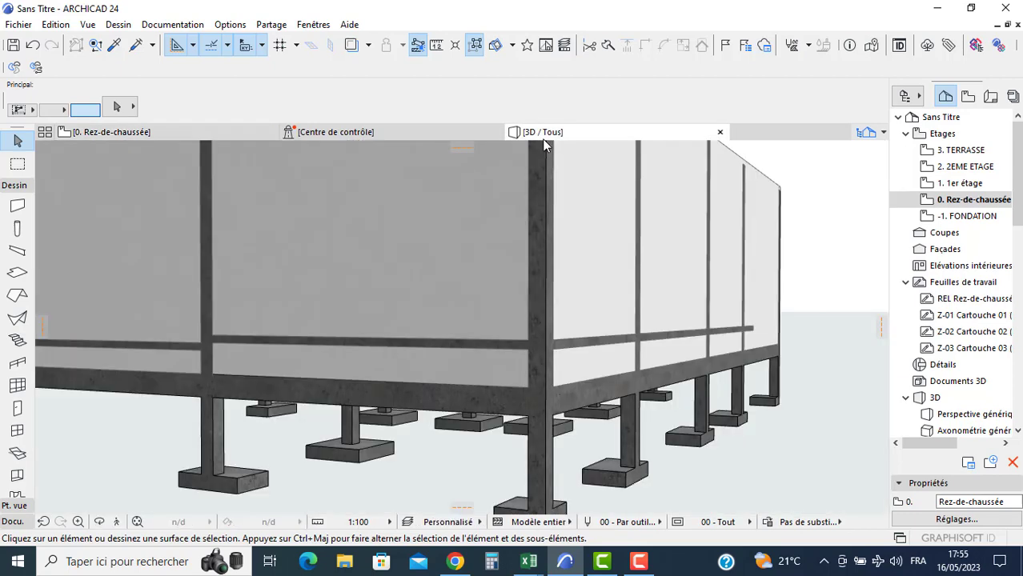
{"action": "scroll", "coordinate": [489, 255], "scroll_direction": "down", "scroll_amount": 3}
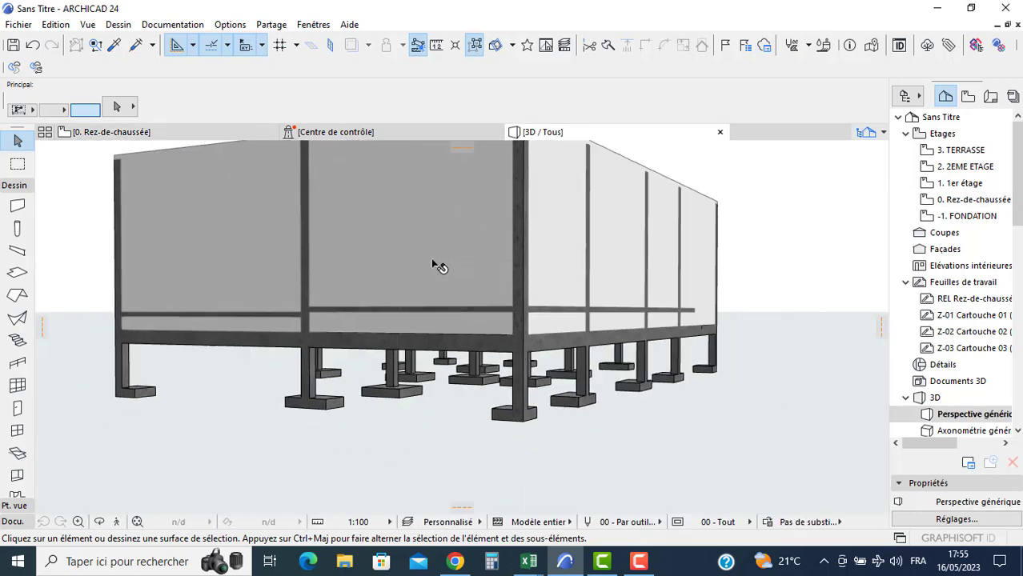
{"action": "middle_click_drag", "start_coordinate": [431, 258], "coordinate": [477, 452], "text": "shift"}
{"action": "scroll", "coordinate": [528, 373], "scroll_direction": "up", "scroll_amount": 3}
{"action": "scroll", "coordinate": [607, 320], "scroll_direction": "up", "scroll_amount": 2}
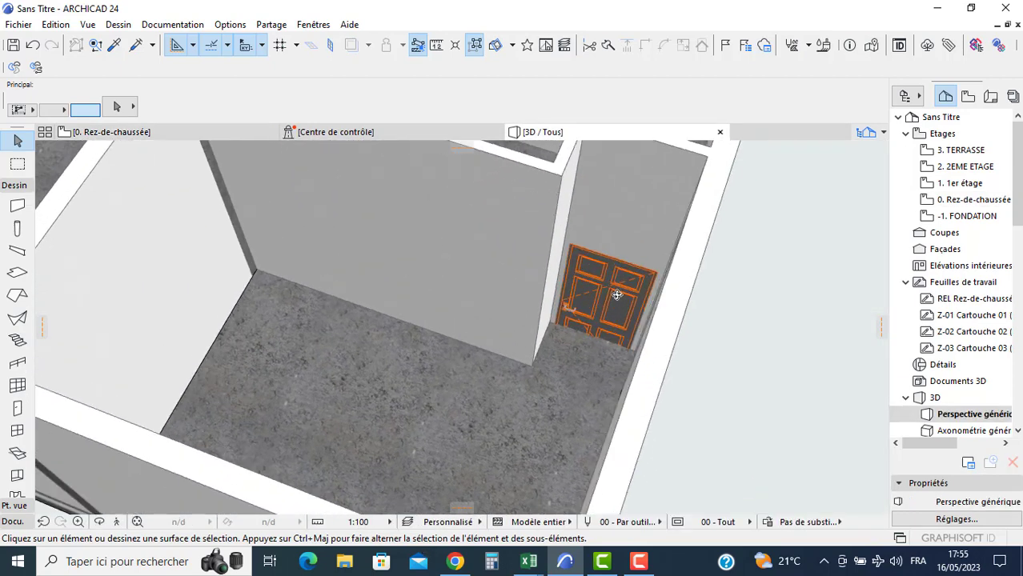
{"action": "scroll", "coordinate": [616, 298], "scroll_direction": "down", "scroll_amount": 4}
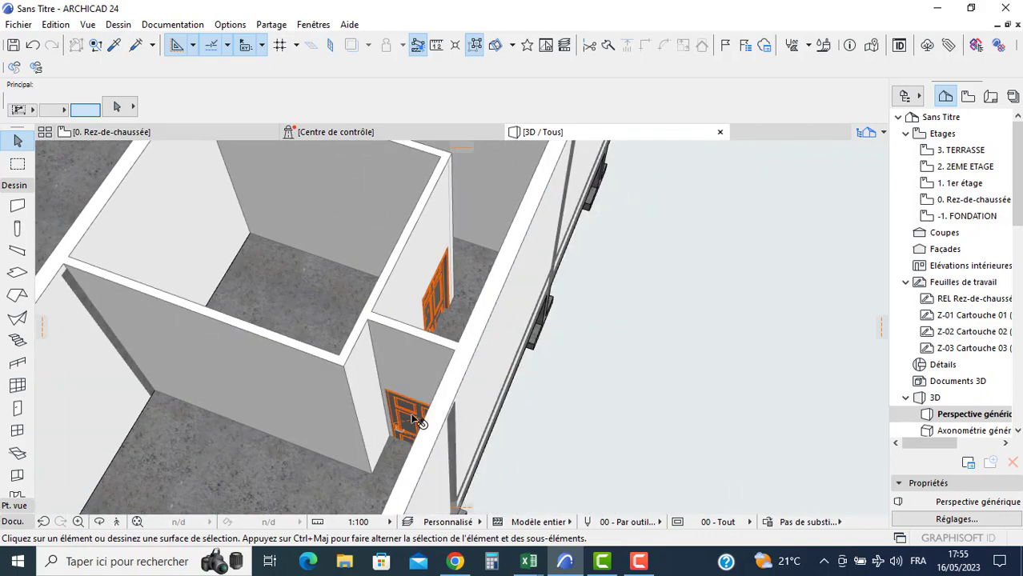
{"action": "left_click", "coordinate": [432, 326]}
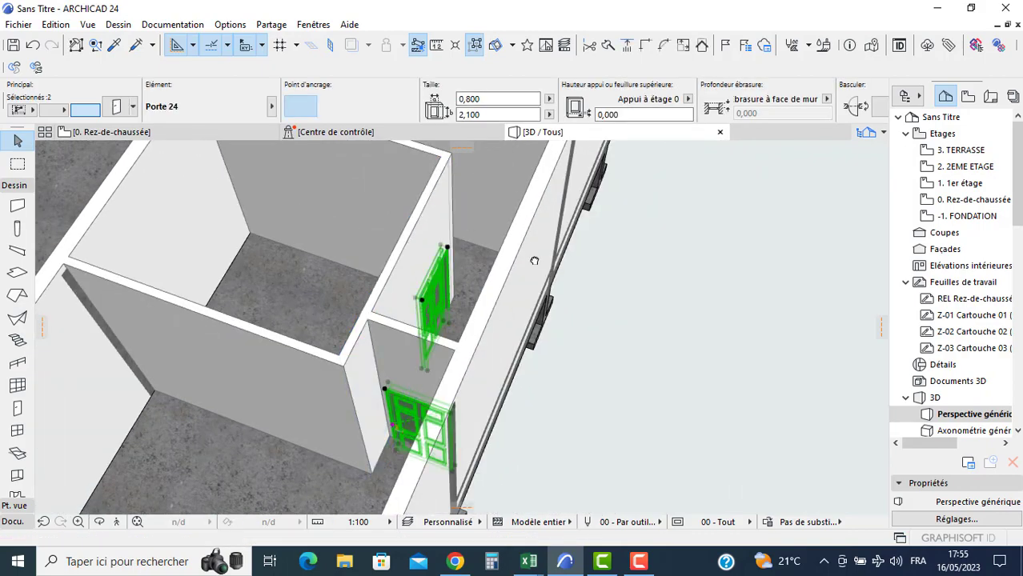
{"action": "middle_click_drag", "start_coordinate": [433, 326], "coordinate": [236, 260], "text": "shift"}
{"action": "middle_click_drag", "start_coordinate": [624, 234], "coordinate": [546, 413]}
{"action": "scroll", "coordinate": [634, 361], "scroll_direction": "up", "scroll_amount": 2}
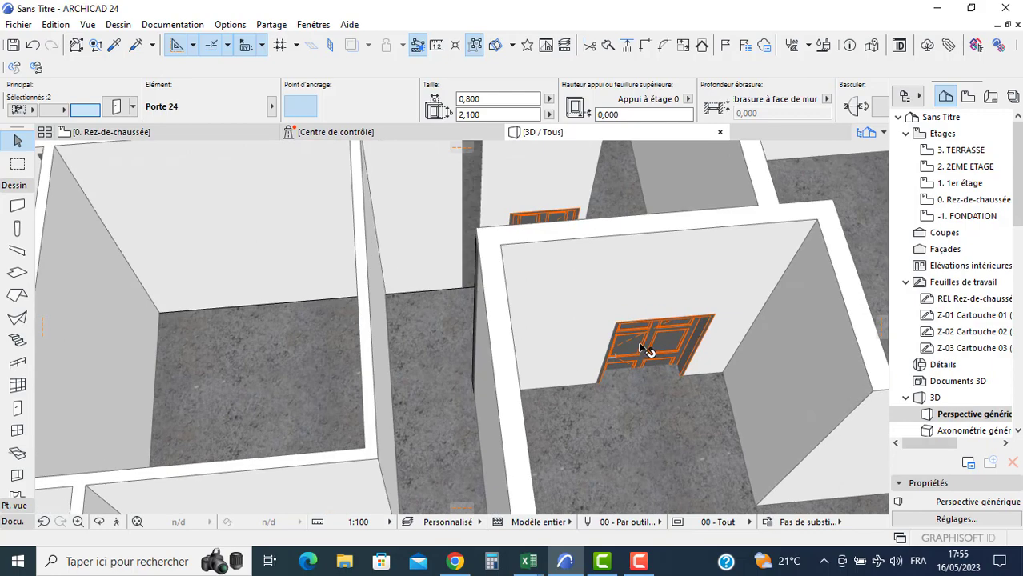
{"action": "left_click", "coordinate": [653, 343], "text": "shift"}
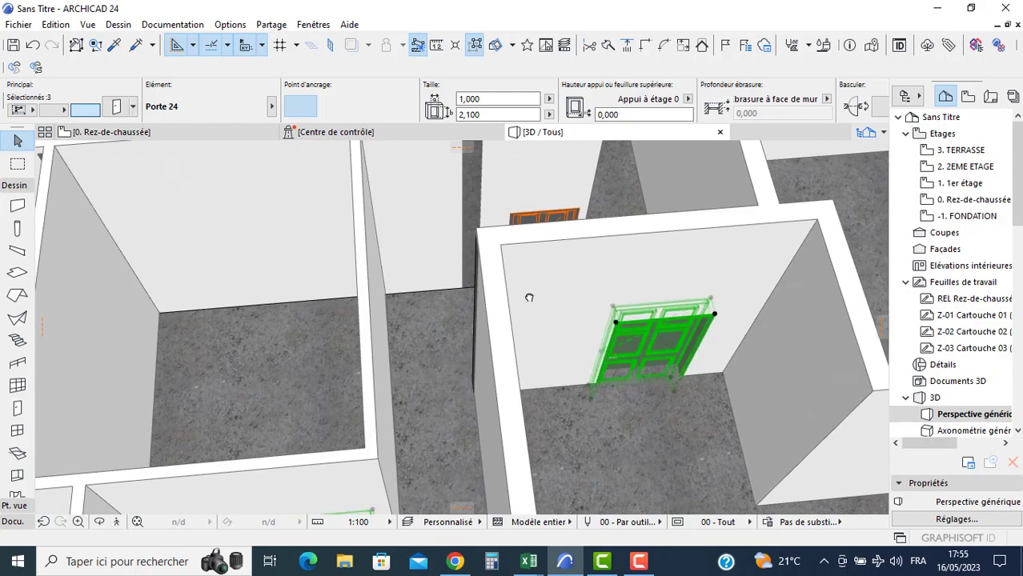
{"action": "middle_click_drag", "start_coordinate": [529, 297], "coordinate": [96, 153]}
{"action": "left_click", "coordinate": [584, 370], "text": "shift"}
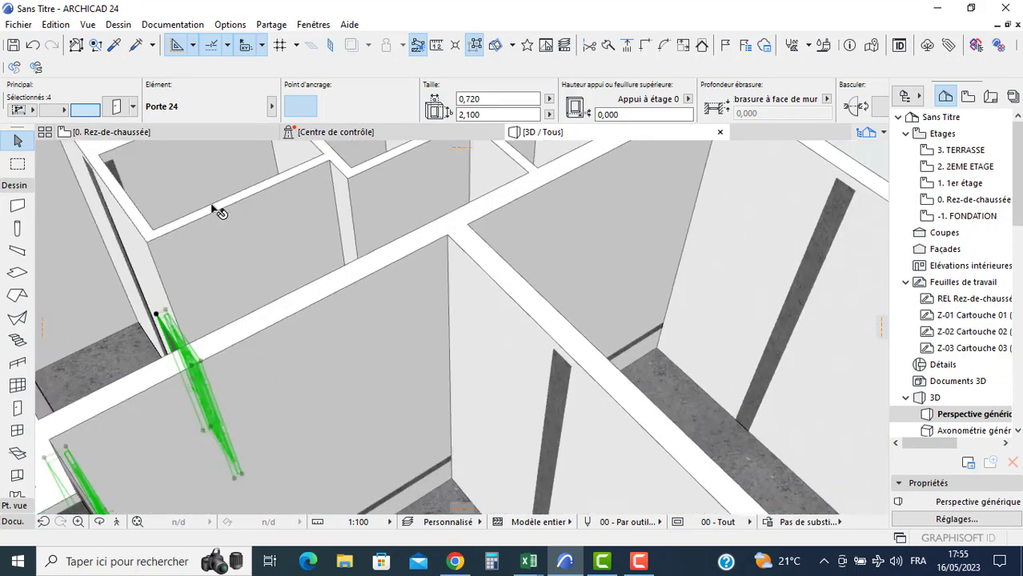
{"action": "middle_click_drag", "start_coordinate": [214, 209], "coordinate": [675, 348], "text": "shift"}
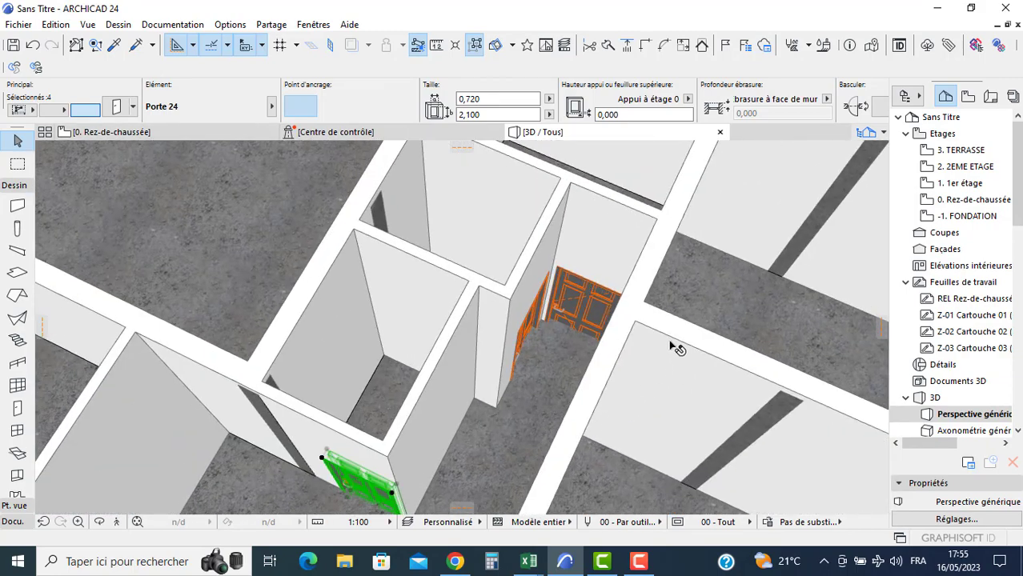
{"action": "left_click", "coordinate": [588, 319], "text": "shift"}
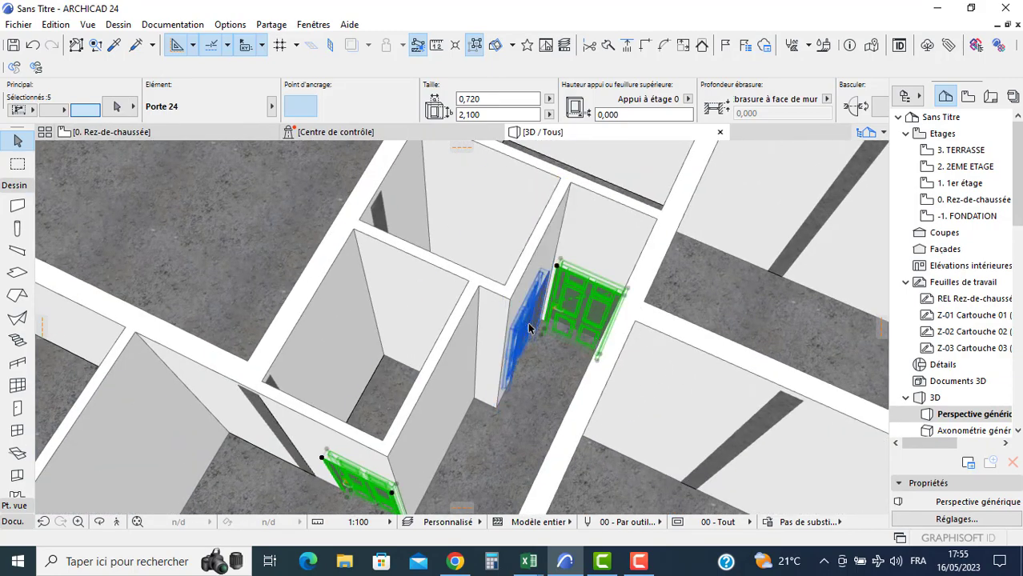
{"action": "left_click", "coordinate": [528, 329], "text": "shift"}
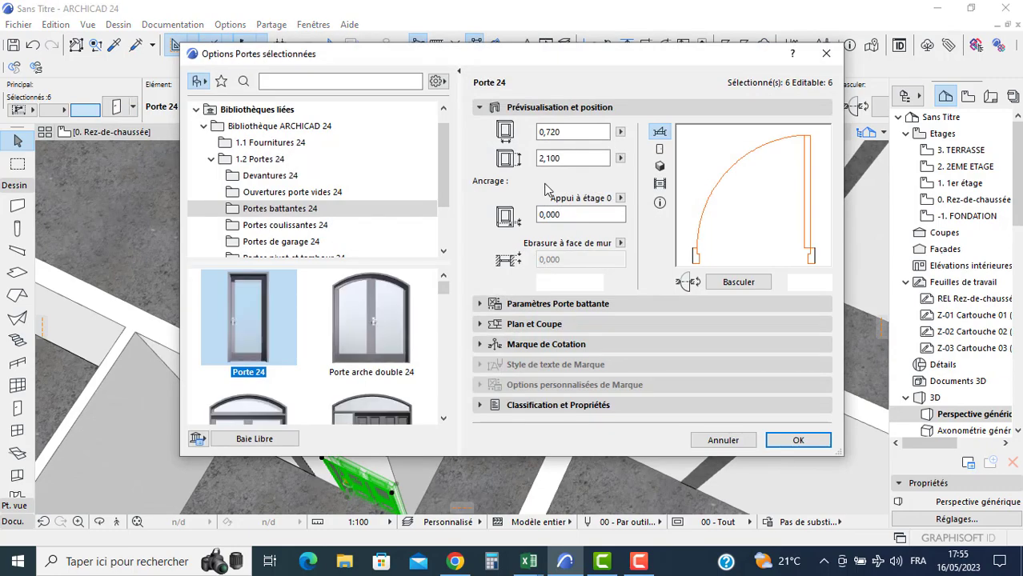
{"action": "left_click", "coordinate": [568, 221]}
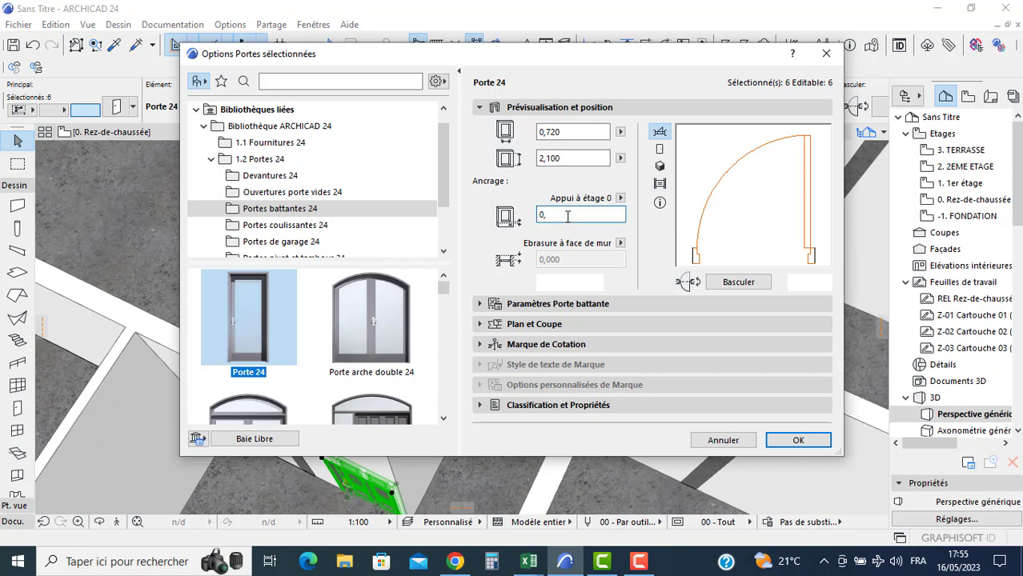
{"action": "type", "text": "500"}
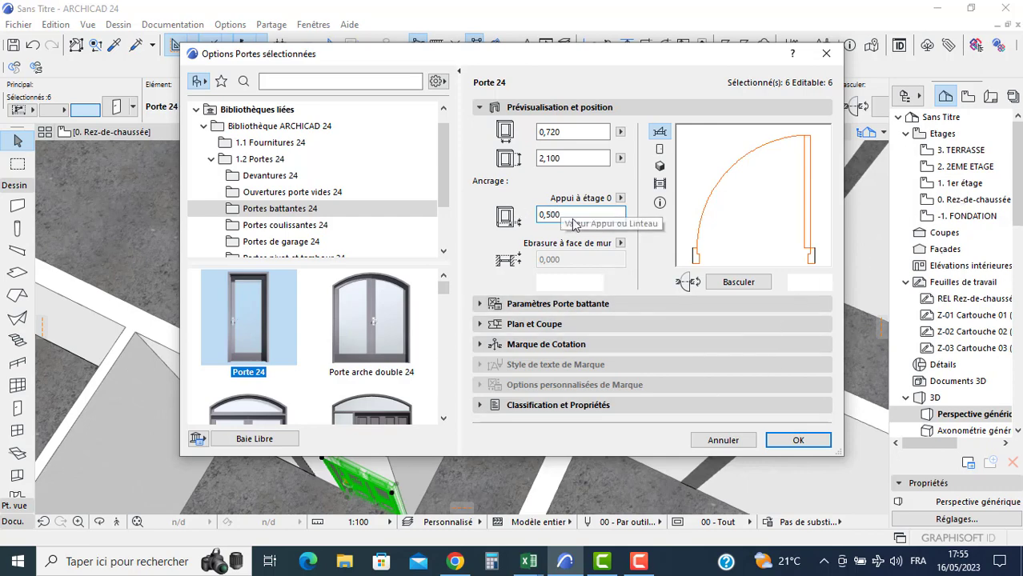
{"action": "left_click", "coordinate": [789, 442]}
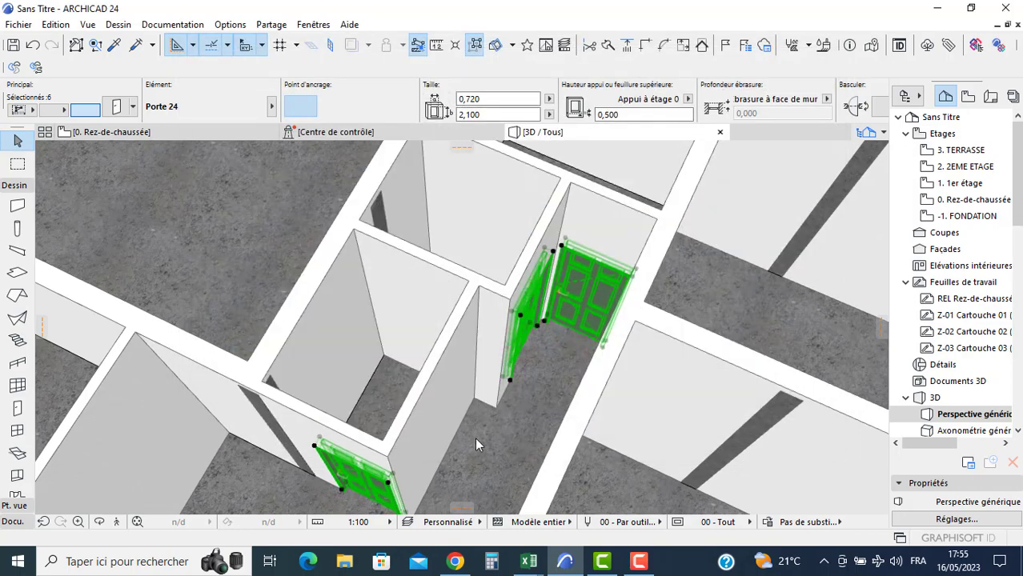
{"action": "key", "text": "Escape"}
{"action": "scroll", "coordinate": [522, 353], "scroll_direction": "up", "scroll_amount": 2}
{"action": "scroll", "coordinate": [543, 332], "scroll_direction": "up", "scroll_amount": 5}
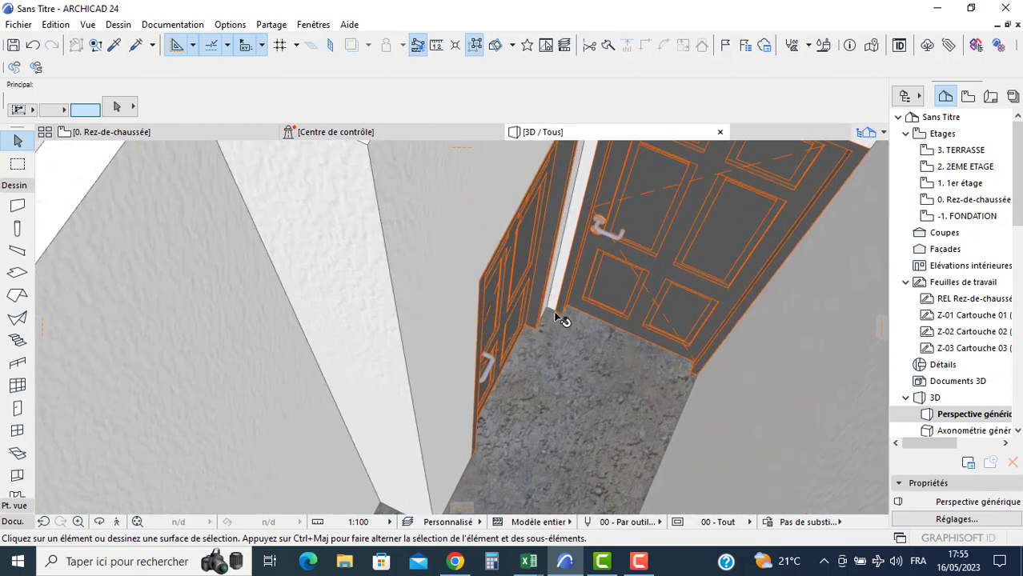
{"action": "scroll", "coordinate": [160, 196], "scroll_direction": "down", "scroll_amount": 6}
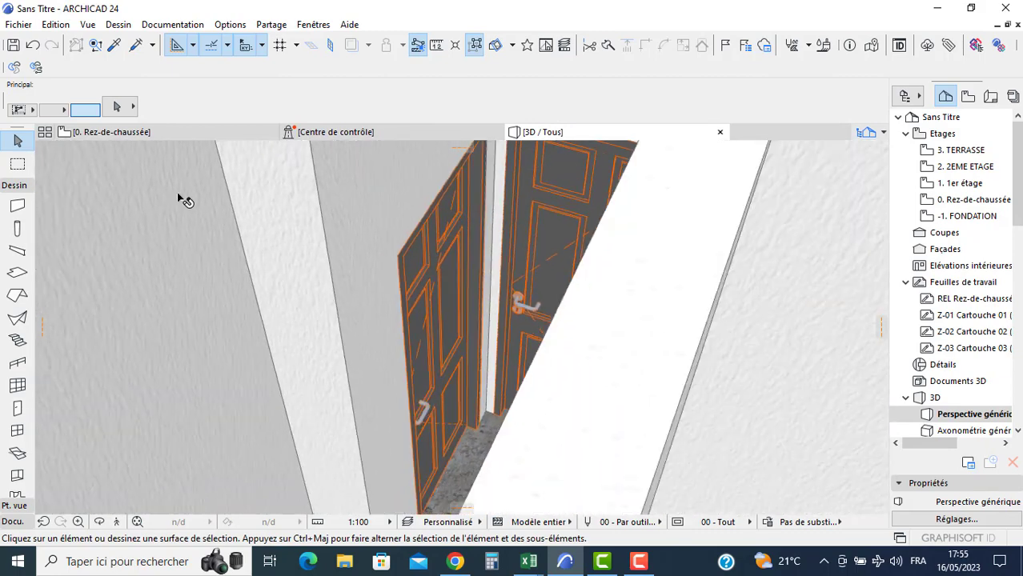
{"action": "scroll", "coordinate": [411, 258], "scroll_direction": "up", "scroll_amount": 3}
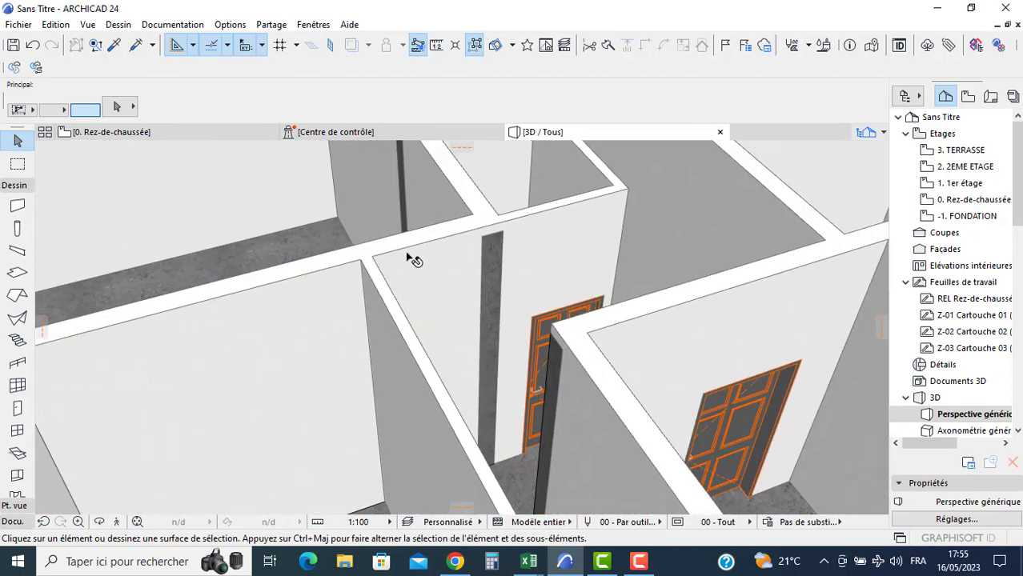
- In the ground-floor plan, place a 0.900 m wide Porte 24 in the wall just above the corridor-corner column, opening into the large room
{"action": "left_click", "coordinate": [190, 135]}
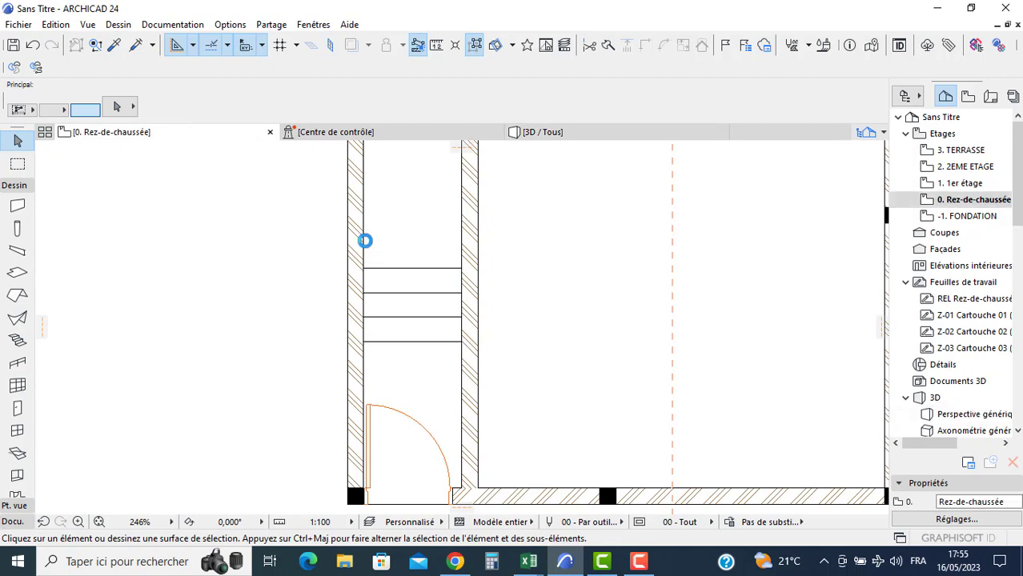
{"action": "scroll", "coordinate": [401, 265], "scroll_direction": "down", "scroll_amount": 3}
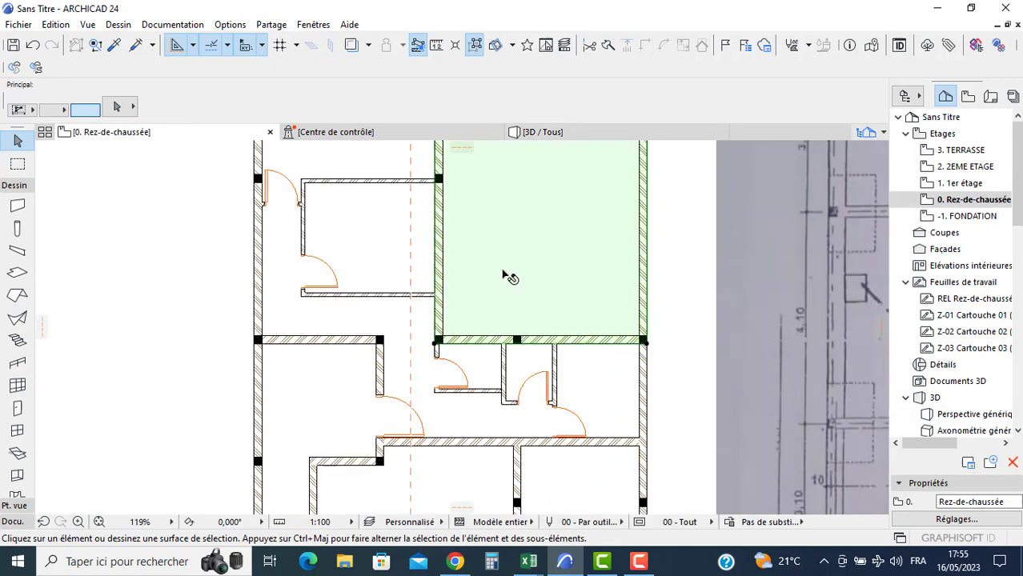
{"action": "left_click", "coordinate": [461, 304]}
{"action": "scroll", "coordinate": [437, 344], "scroll_direction": "up", "scroll_amount": 6}
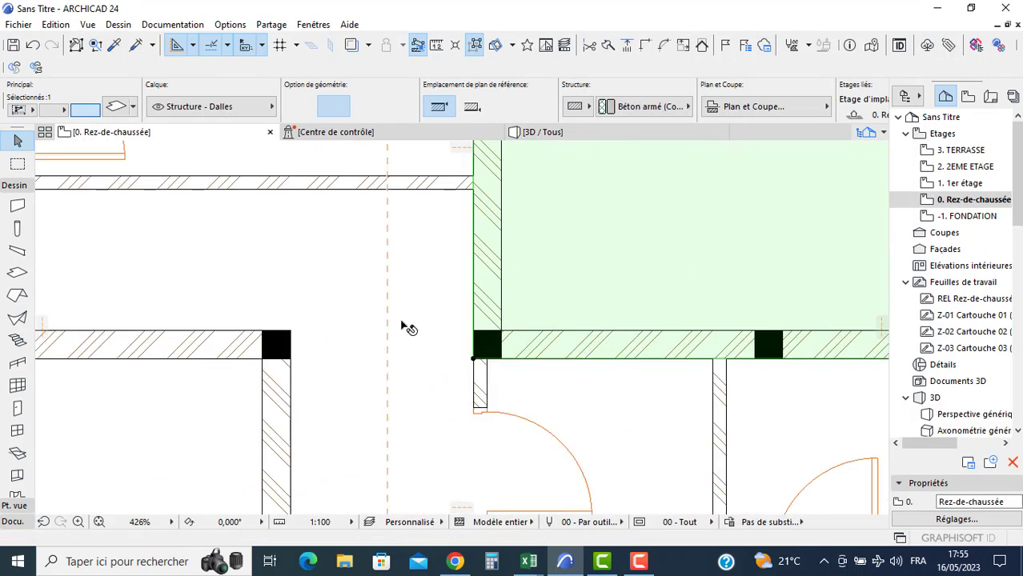
{"action": "key", "text": "Escape"}
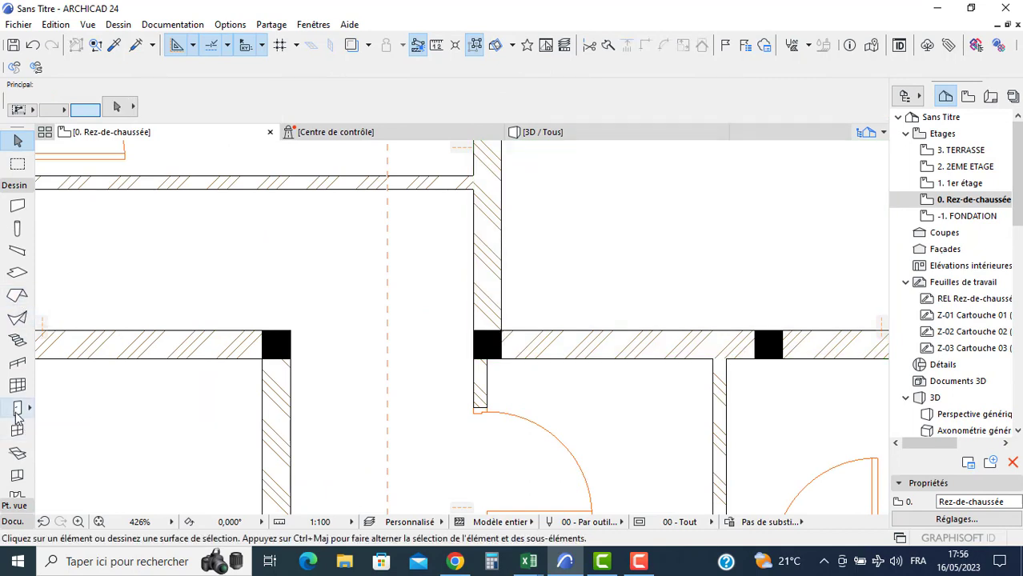
{"action": "left_click", "coordinate": [17, 409]}
{"action": "left_click", "coordinate": [486, 99]}
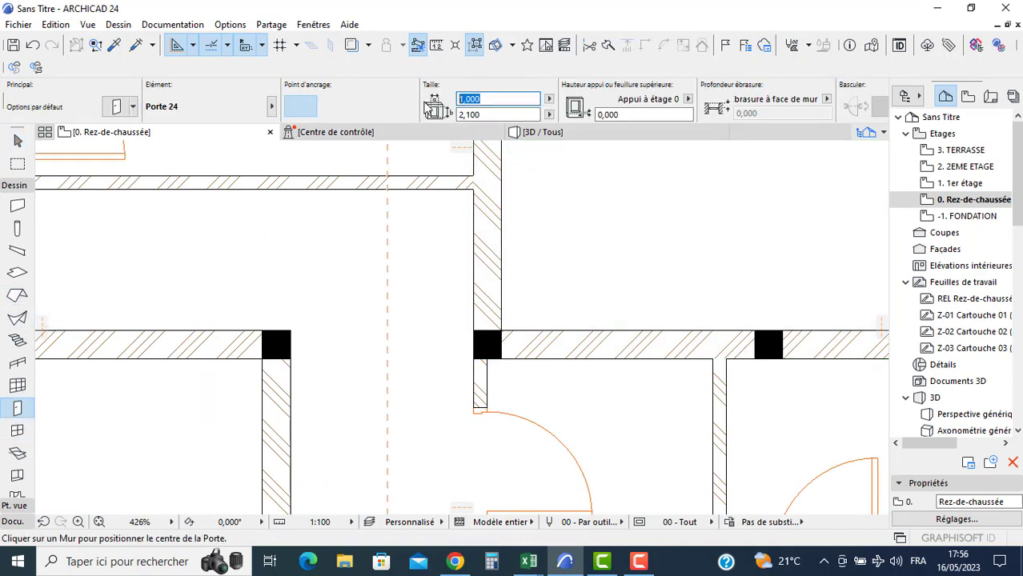
{"action": "type", "text": "0,9"}
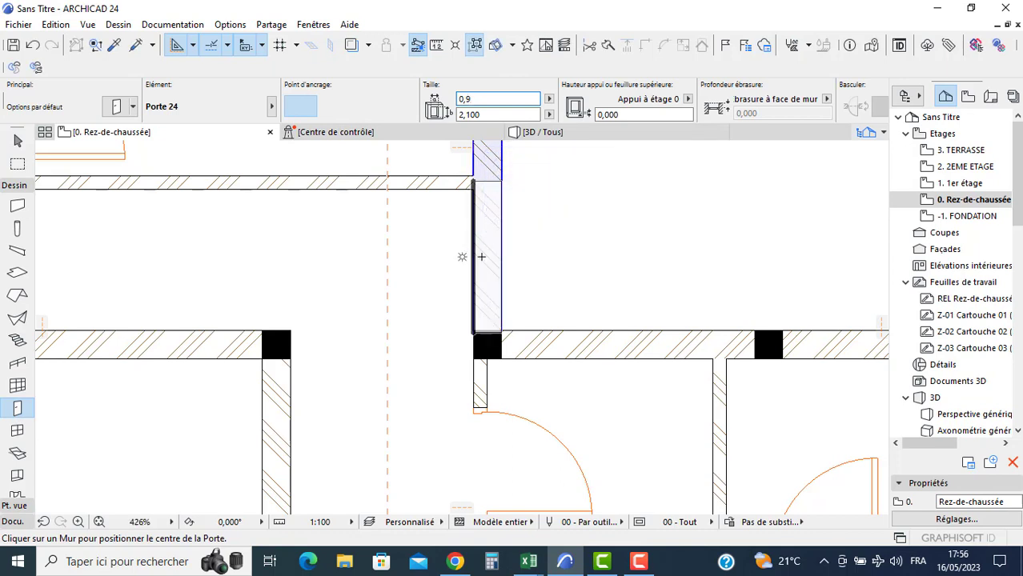
{"action": "left_click", "coordinate": [497, 264]}
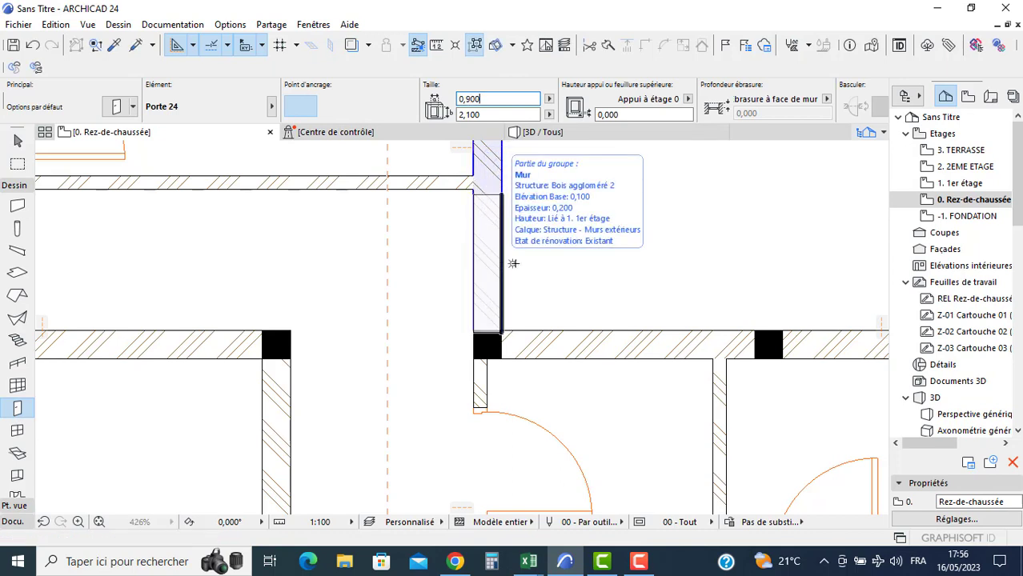
{"action": "left_click", "coordinate": [523, 276]}
{"action": "key", "text": "Escape"}
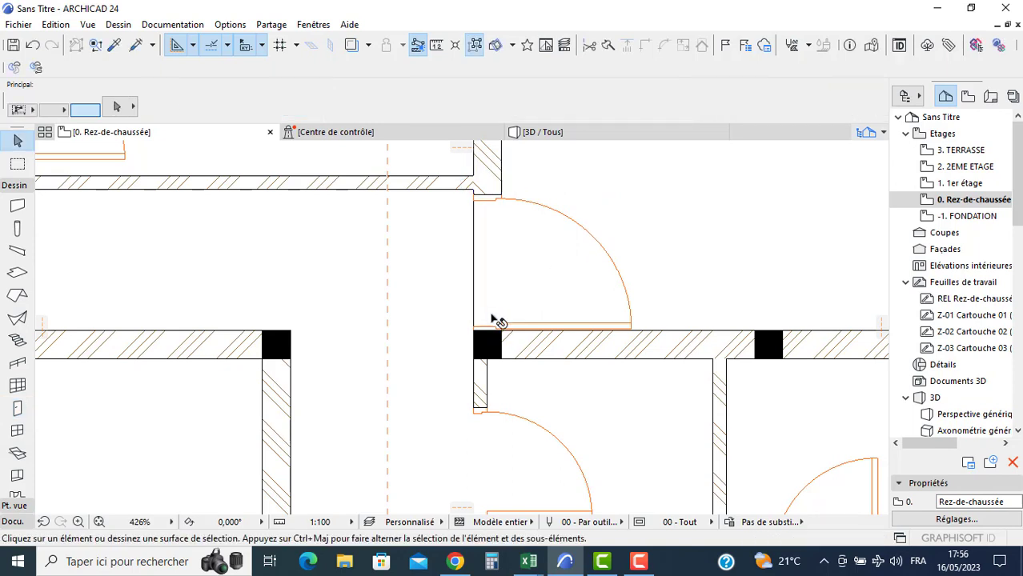
- Set the newly placed corridor door's sill height to 0.500 m
{"action": "left_click", "coordinate": [491, 330]}
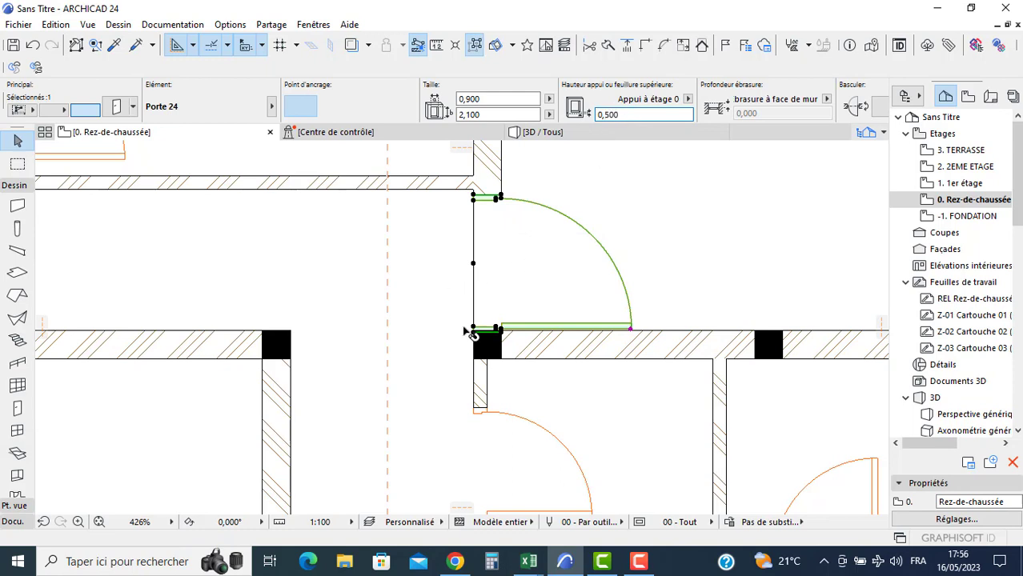
{"action": "scroll", "coordinate": [468, 332], "scroll_direction": "up", "scroll_amount": 5}
{"action": "left_click", "coordinate": [498, 344]}
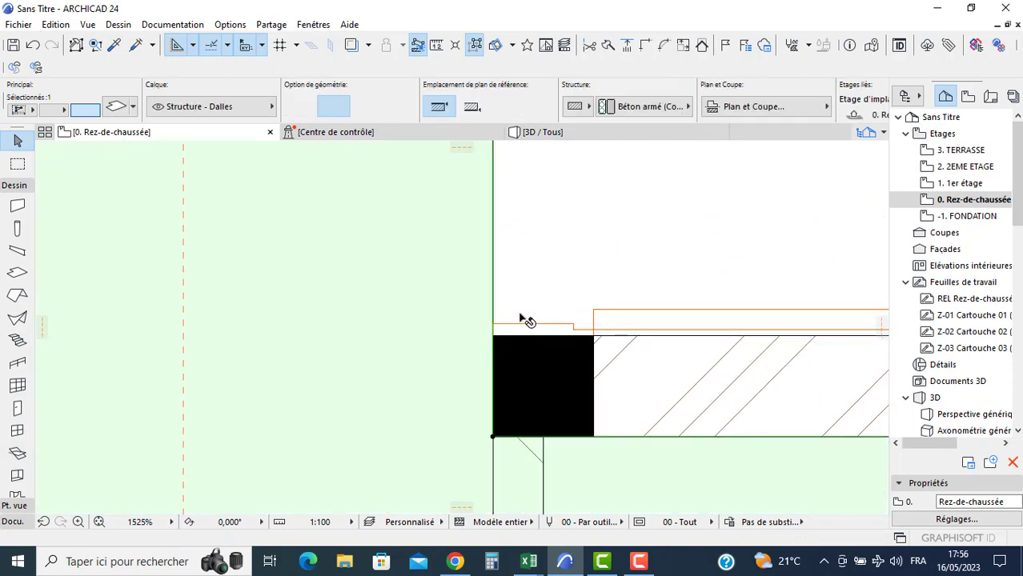
- Move the new corridor door along its wall so its lower edge sits flush with the upper face of the corridor-corner column
{"action": "left_click", "coordinate": [520, 329]}
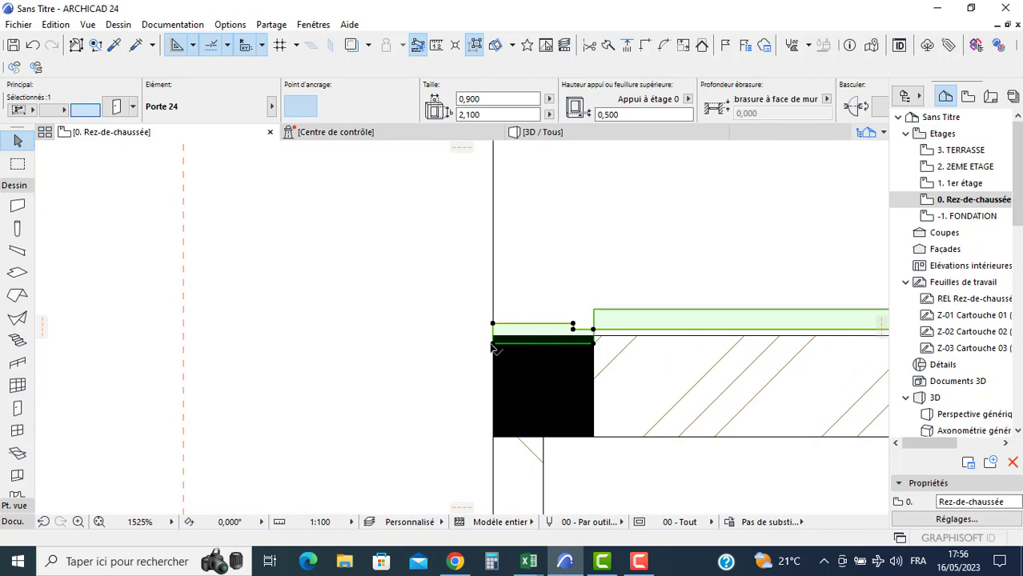
{"action": "left_click", "coordinate": [493, 347]}
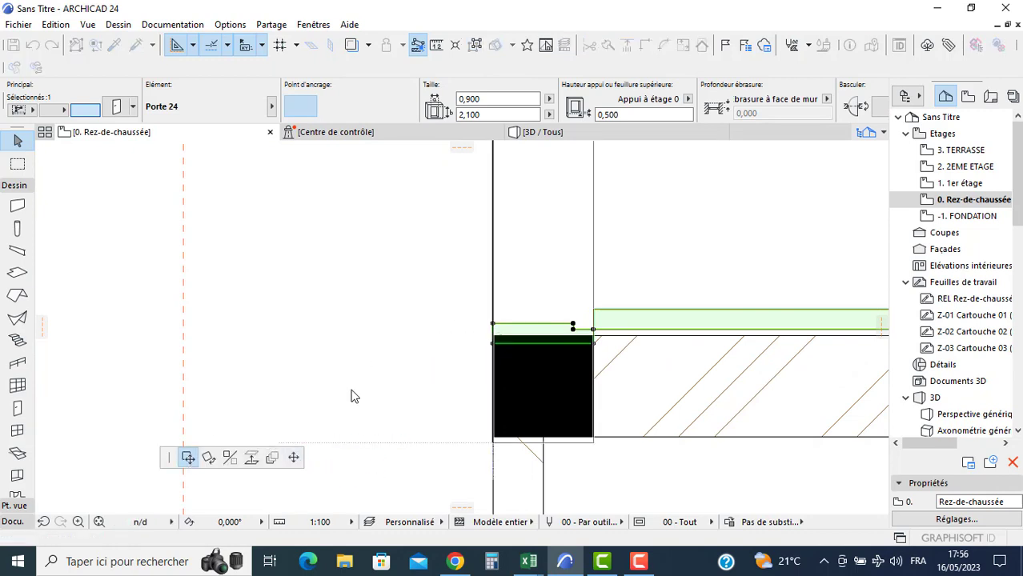
{"action": "left_click", "coordinate": [494, 343]}
{"action": "scroll", "coordinate": [413, 322], "scroll_direction": "down", "scroll_amount": 4}
{"action": "middle_click_drag", "start_coordinate": [407, 232], "coordinate": [393, 334]}
{"action": "key", "text": "Escape"}
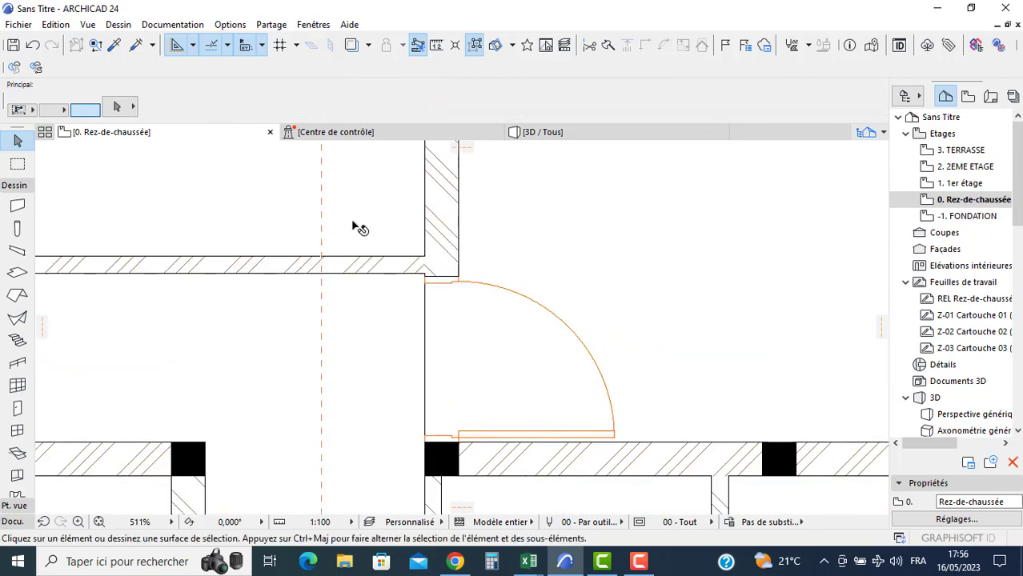
- In the 3D view, examine the bottom of the corridor door against the surrounding wall and floor slab
{"action": "left_click", "coordinate": [580, 138]}
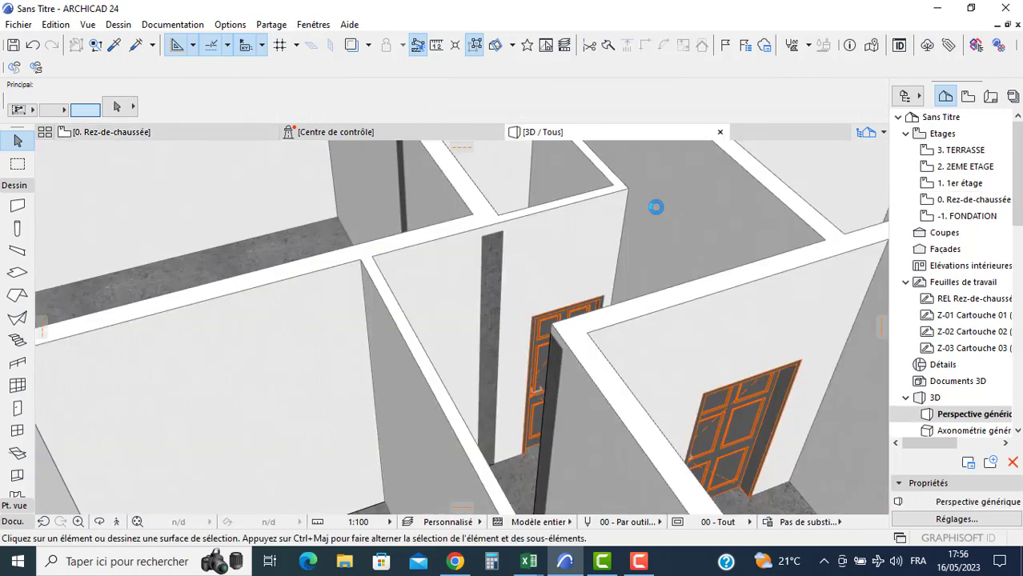
{"action": "middle_click_drag", "start_coordinate": [605, 217], "coordinate": [334, 330], "text": "shift"}
{"action": "middle_click_drag", "start_coordinate": [513, 429], "coordinate": [430, 426], "text": "shift"}
{"action": "middle_click_drag", "start_coordinate": [267, 393], "coordinate": [404, 410], "text": "shift"}
{"action": "scroll", "coordinate": [467, 319], "scroll_direction": "up", "scroll_amount": 6}
{"action": "scroll", "coordinate": [467, 319], "scroll_direction": "down", "scroll_amount": 2}
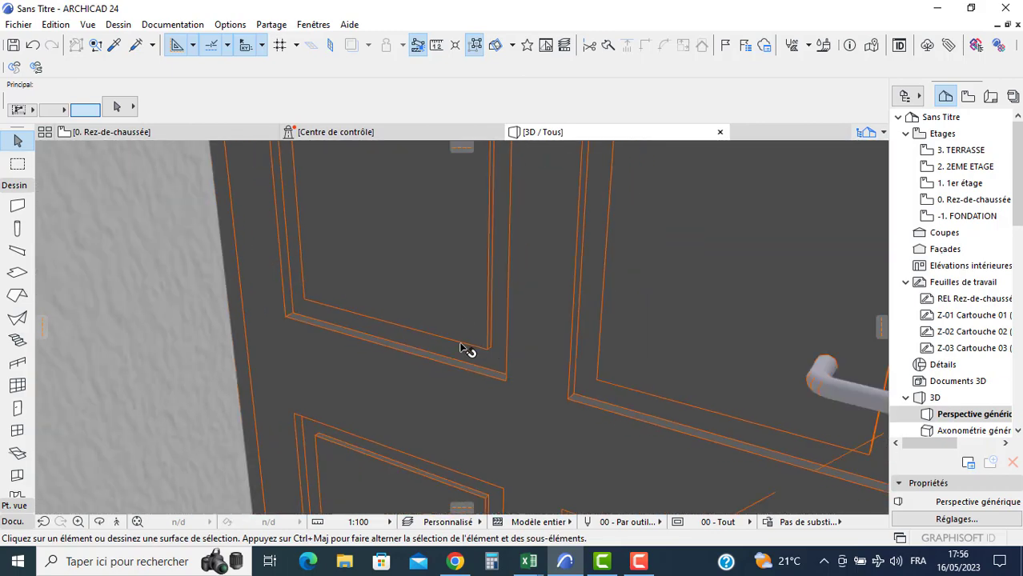
{"action": "middle_click_drag", "start_coordinate": [466, 349], "coordinate": [409, 180], "text": "shift"}
{"action": "scroll", "coordinate": [356, 188], "scroll_direction": "down", "scroll_amount": 3}
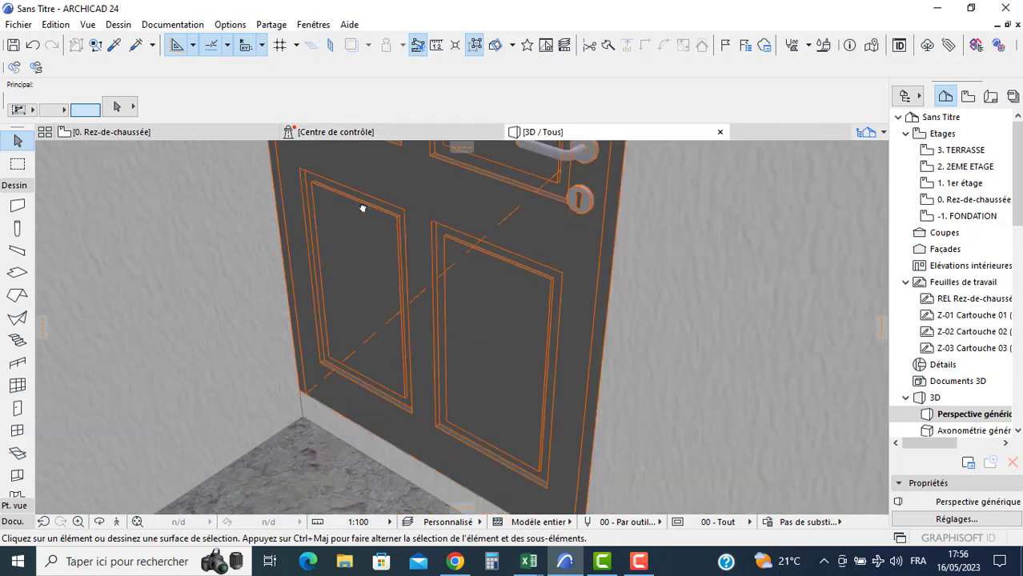
{"action": "middle_click_drag", "start_coordinate": [384, 267], "coordinate": [386, 217]}
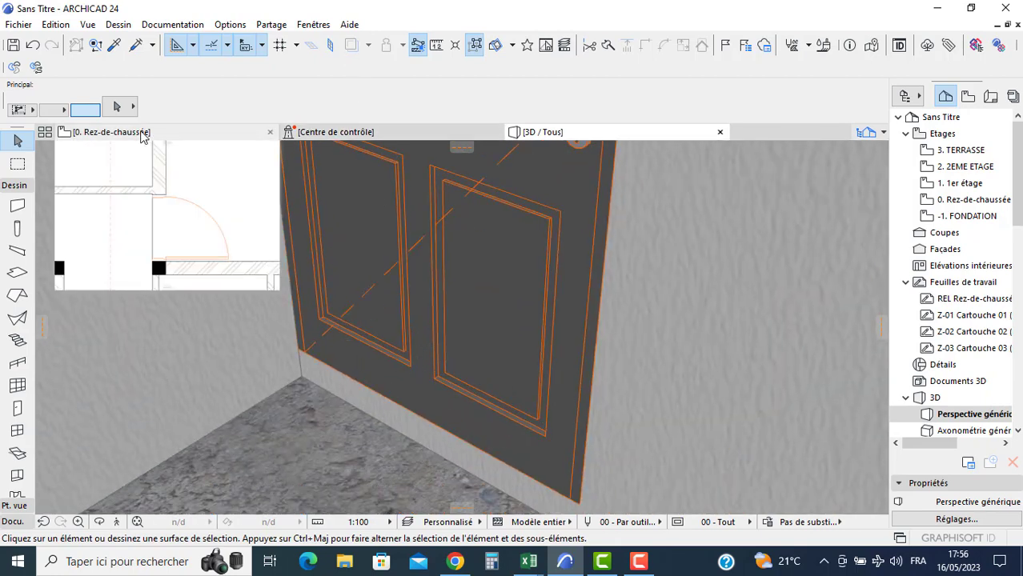
- Return to the ground-floor plan and choose the two-leaf sliding window Fenêtre coulissante 2 vantaux 24 as the default window
{"action": "left_click", "coordinate": [111, 132]}
{"action": "scroll", "coordinate": [439, 332], "scroll_direction": "down", "scroll_amount": 6}
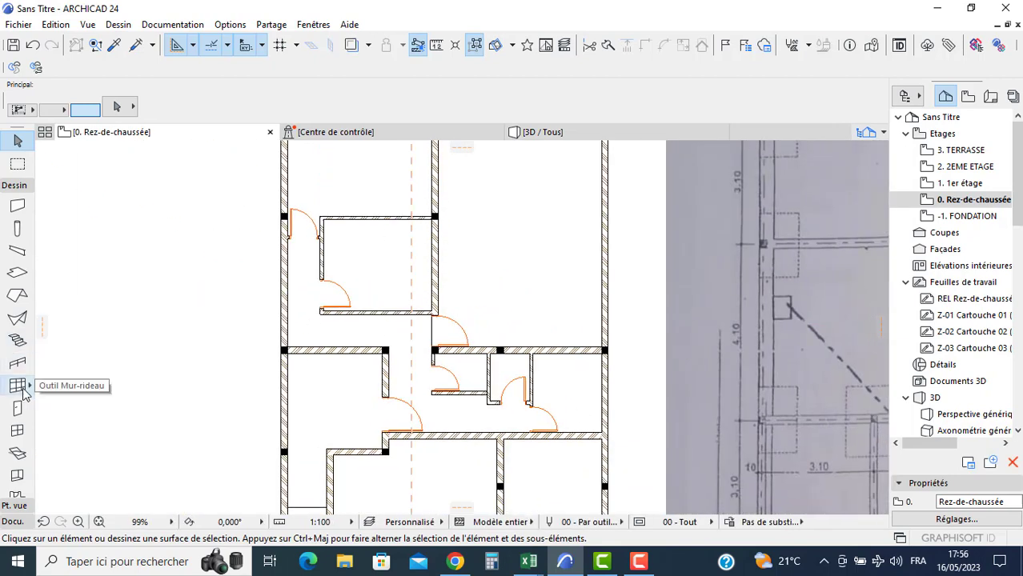
{"action": "left_click", "coordinate": [17, 431]}
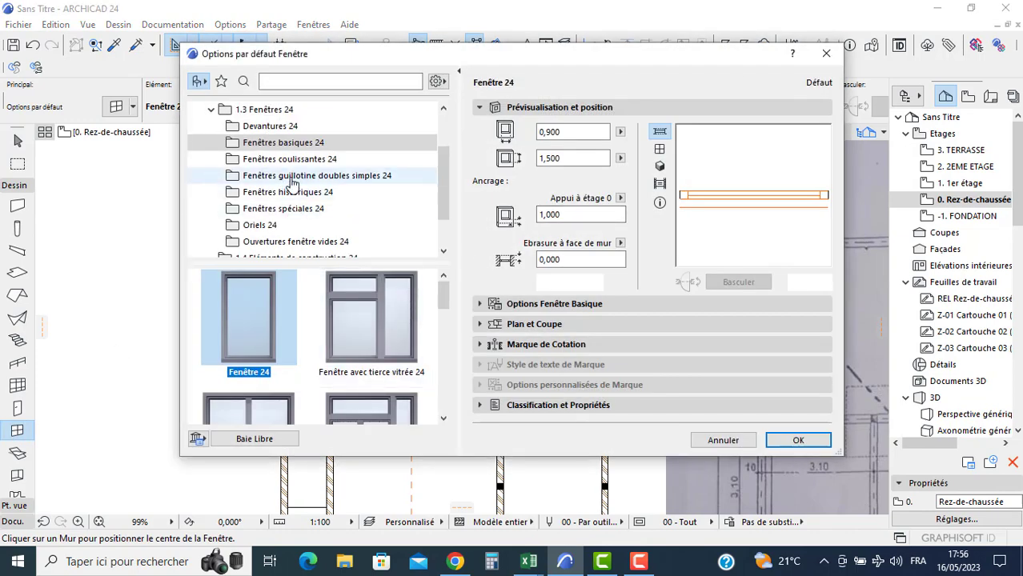
{"action": "left_click", "coordinate": [290, 159]}
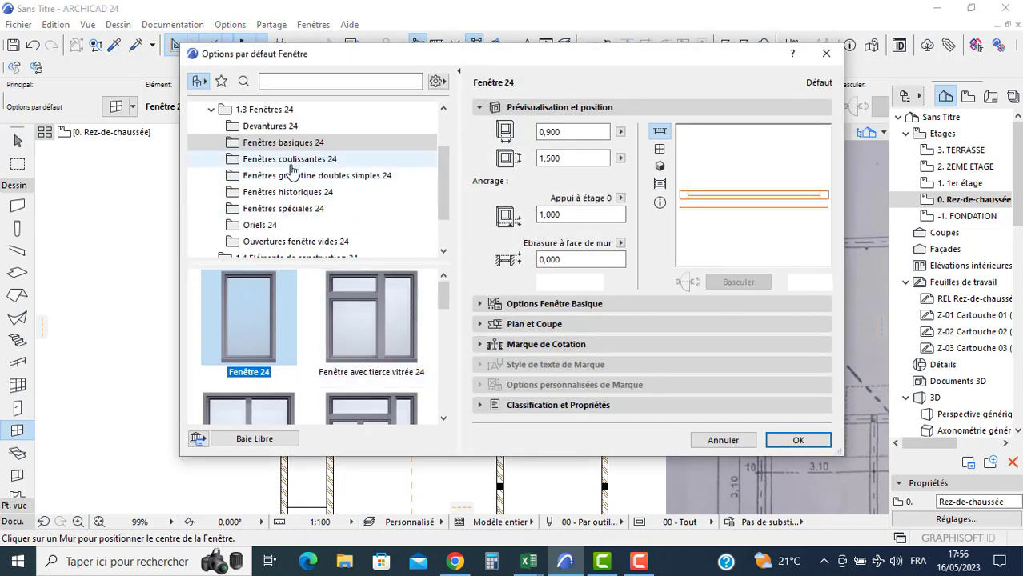
{"action": "left_click", "coordinate": [280, 284]}
- Set the default sliding window's sill height to 1.500 m and its height to 1.100 m
{"action": "left_click", "coordinate": [582, 214]}
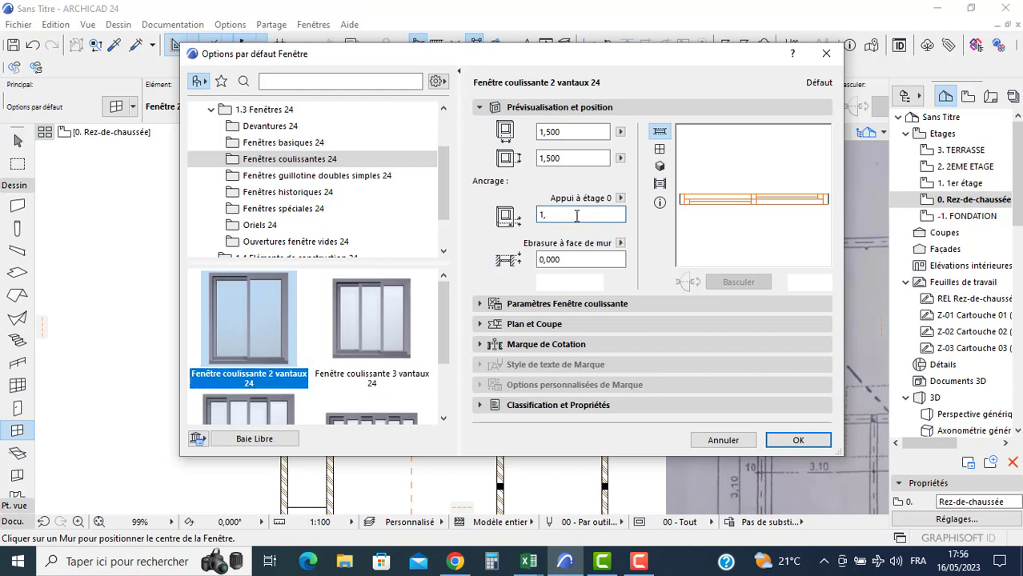
{"action": "type", "text": "1,500"}
{"action": "left_click", "coordinate": [573, 158]}
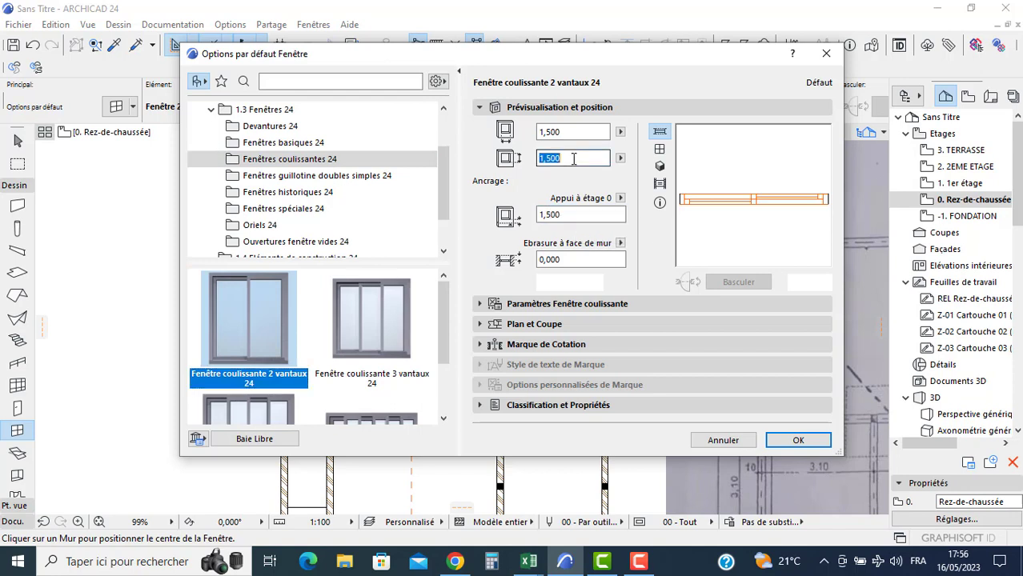
{"action": "type", "text": "1,"}
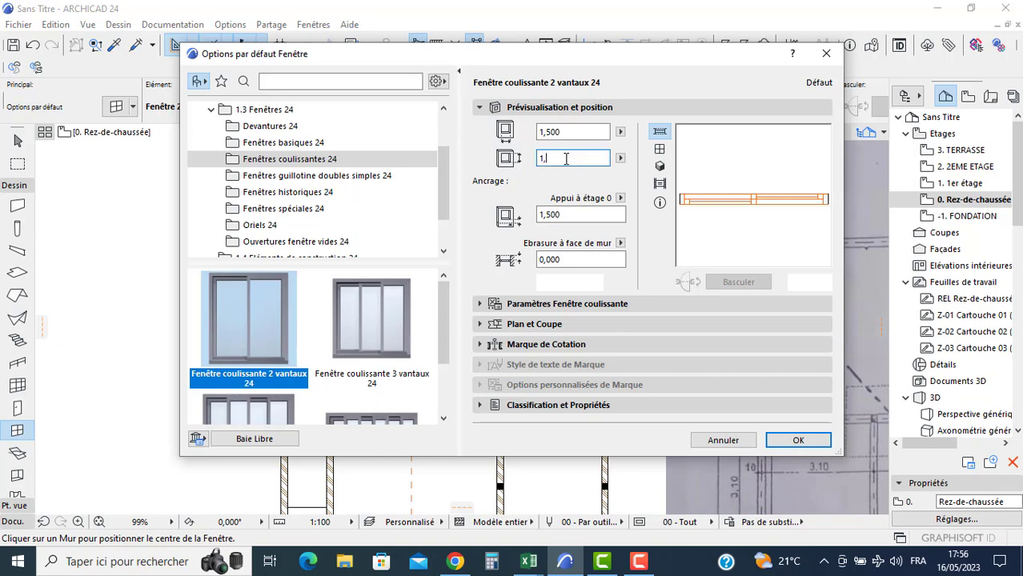
{"action": "type", "text": "100"}
{"action": "key", "text": "shift+Tab"}
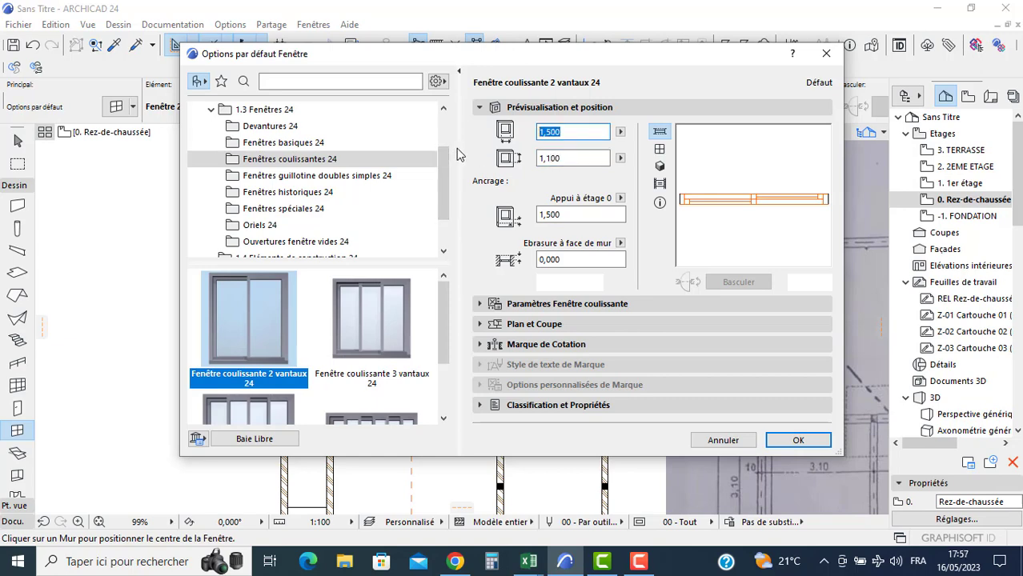
{"action": "left_click", "coordinate": [776, 442]}
- Place two 1.500 × 1.100 m sliding windows in the wall between the two upper-left rooms and the large room
{"action": "middle_click_drag", "start_coordinate": [437, 360], "coordinate": [445, 459]}
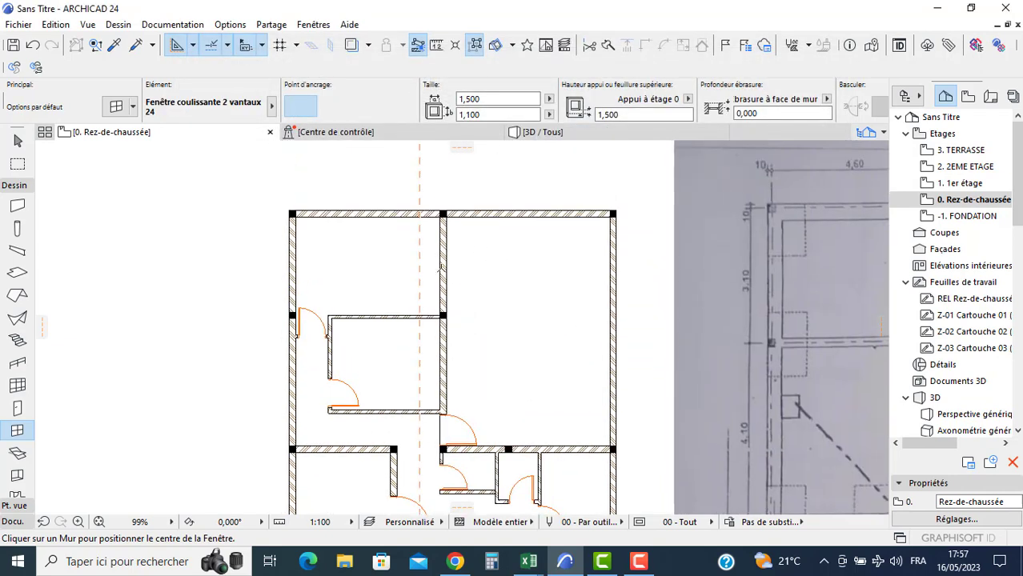
{"action": "left_click", "coordinate": [443, 267]}
{"action": "left_click", "coordinate": [390, 267]}
{"action": "left_click", "coordinate": [460, 374]}
{"action": "left_click", "coordinate": [443, 365]}
{"action": "left_click", "coordinate": [464, 328]}
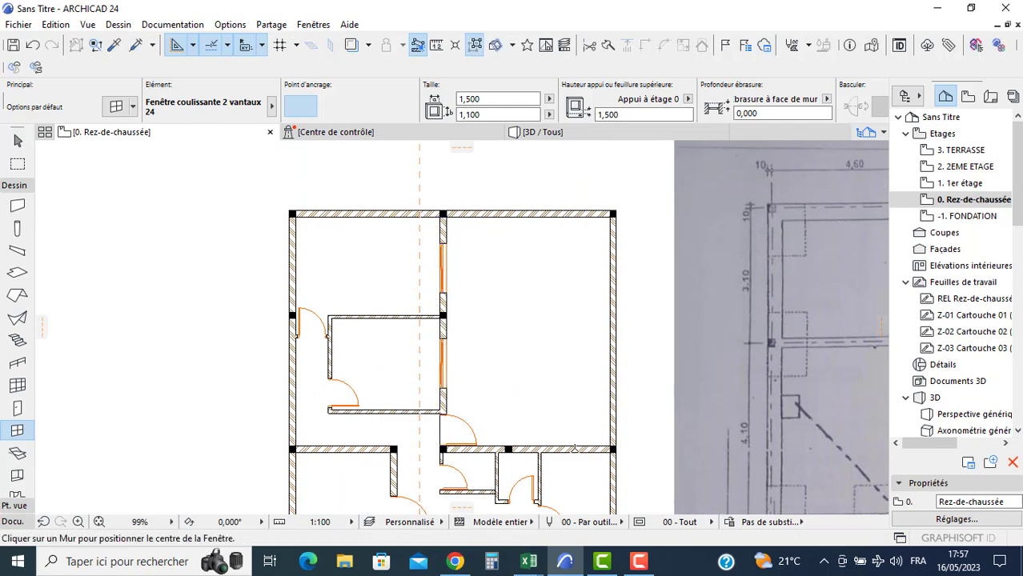
- Place three sliding windows along the large room's lower wall, one for each of the small rooms behind it
{"action": "left_click", "coordinate": [581, 449]}
{"action": "left_click", "coordinate": [489, 443]}
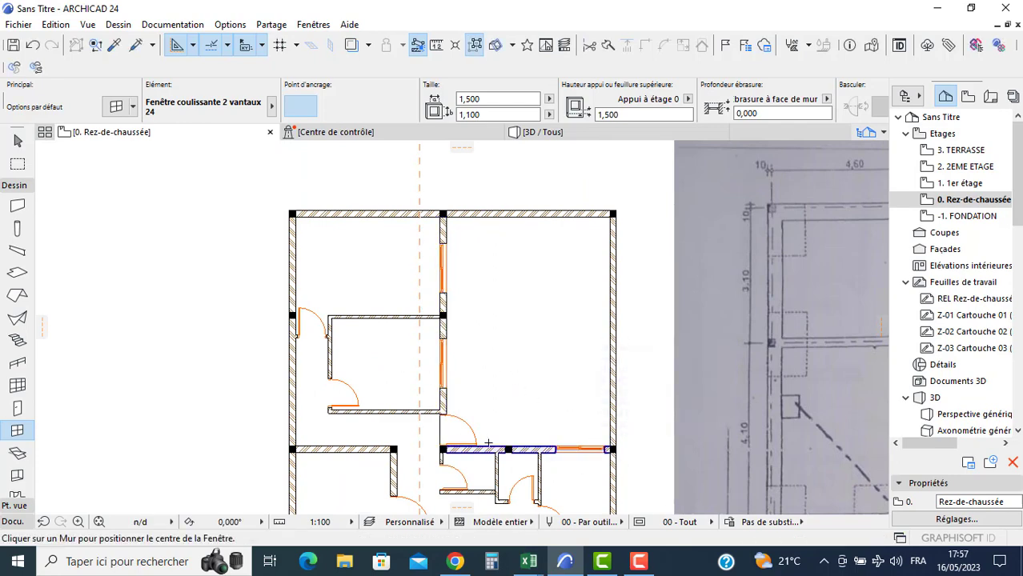
{"action": "scroll", "coordinate": [488, 443], "scroll_direction": "up", "scroll_amount": 5}
{"action": "left_click", "coordinate": [472, 449]}
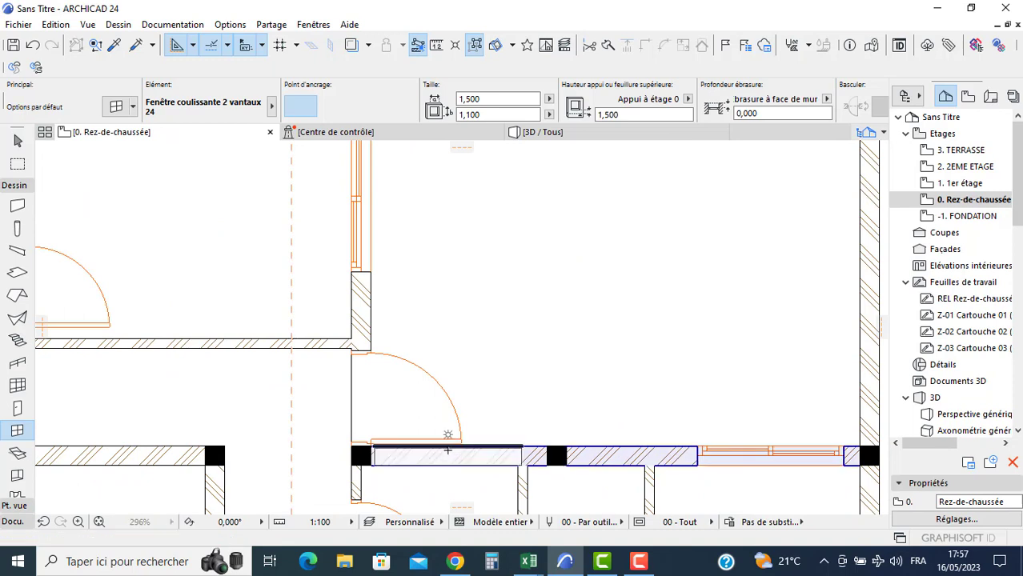
{"action": "left_click", "coordinate": [469, 379]}
{"action": "left_click", "coordinate": [615, 449]}
{"action": "left_click", "coordinate": [561, 426]}
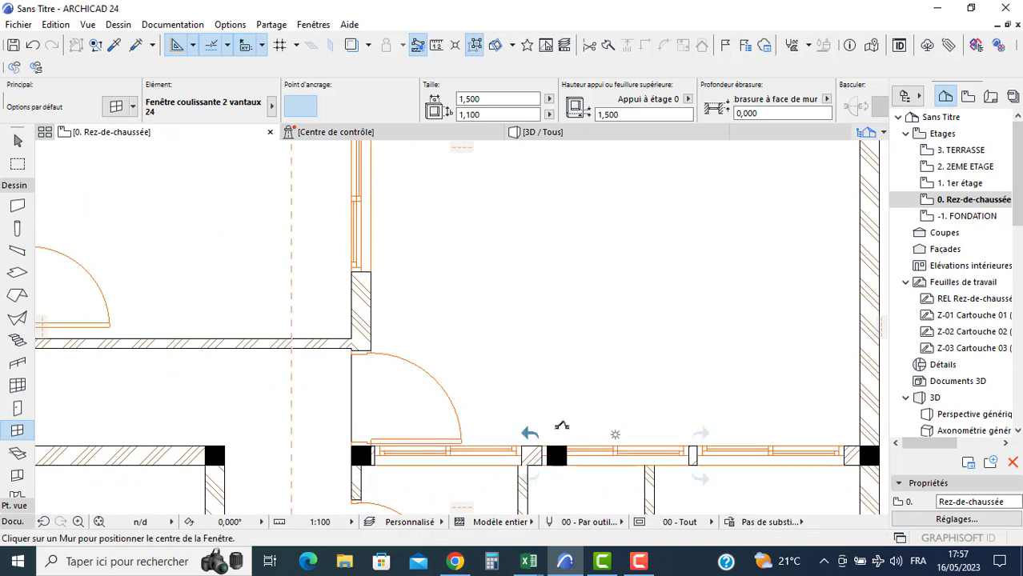
{"action": "key", "text": "Escape"}
- Set the two windows nearest the corridor door in the large room's lower wall to 0.600 × 0.600 m with a 2.600 m sill height
{"action": "left_click", "coordinate": [545, 453]}
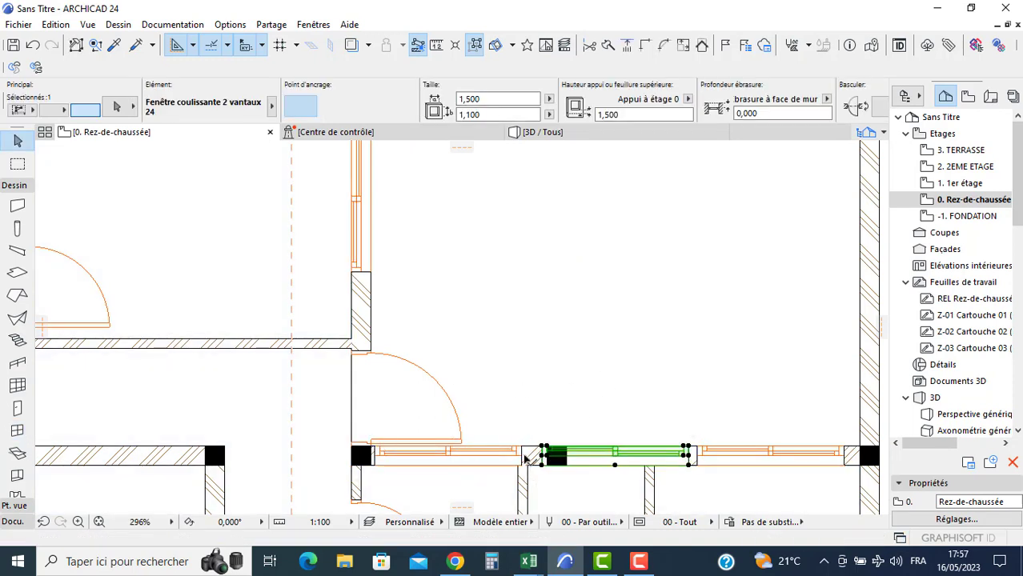
{"action": "left_click", "coordinate": [517, 454], "text": "shift"}
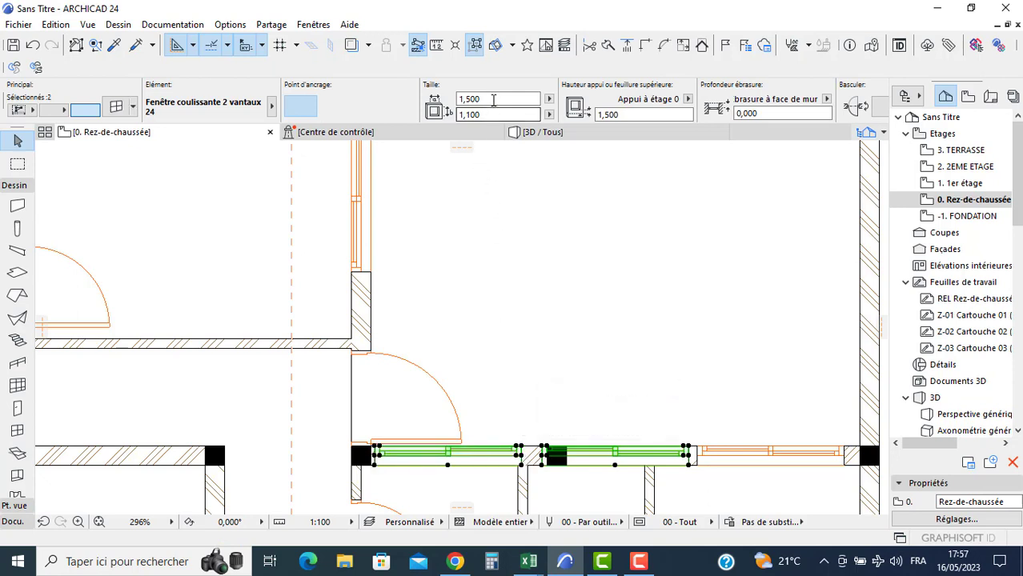
{"action": "left_click", "coordinate": [478, 98]}
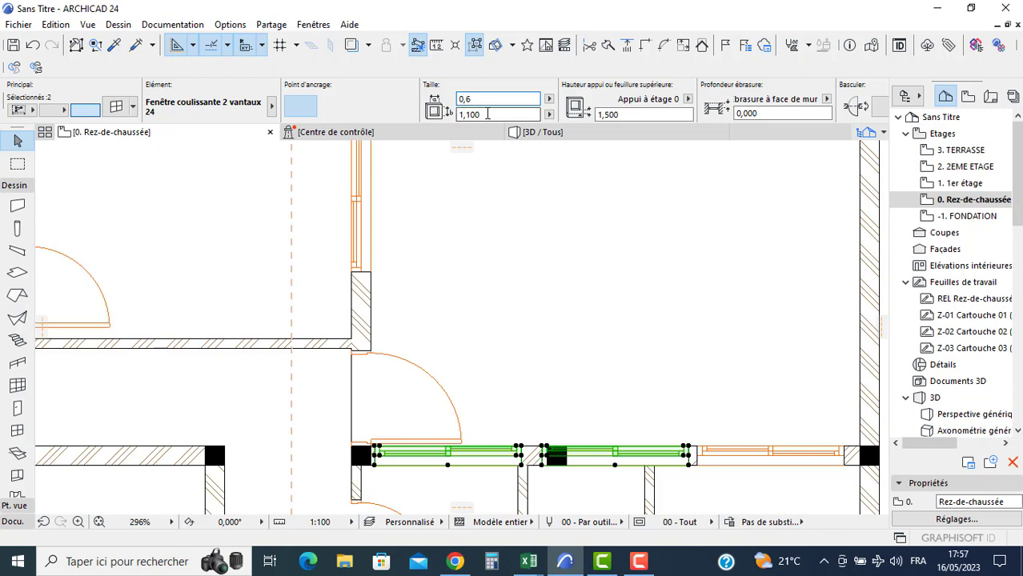
{"action": "left_click", "coordinate": [487, 114]}
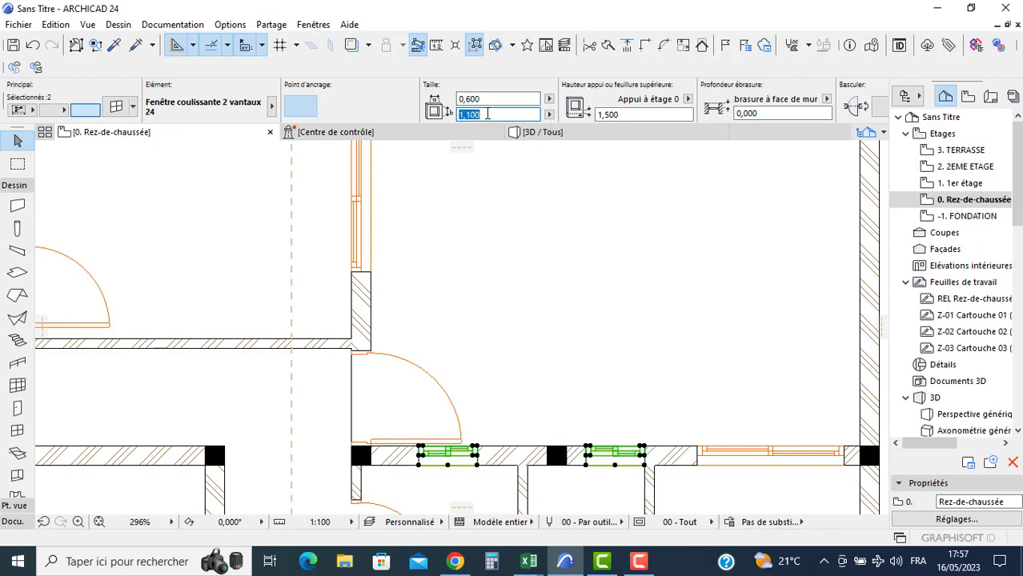
{"action": "left_click", "coordinate": [618, 118]}
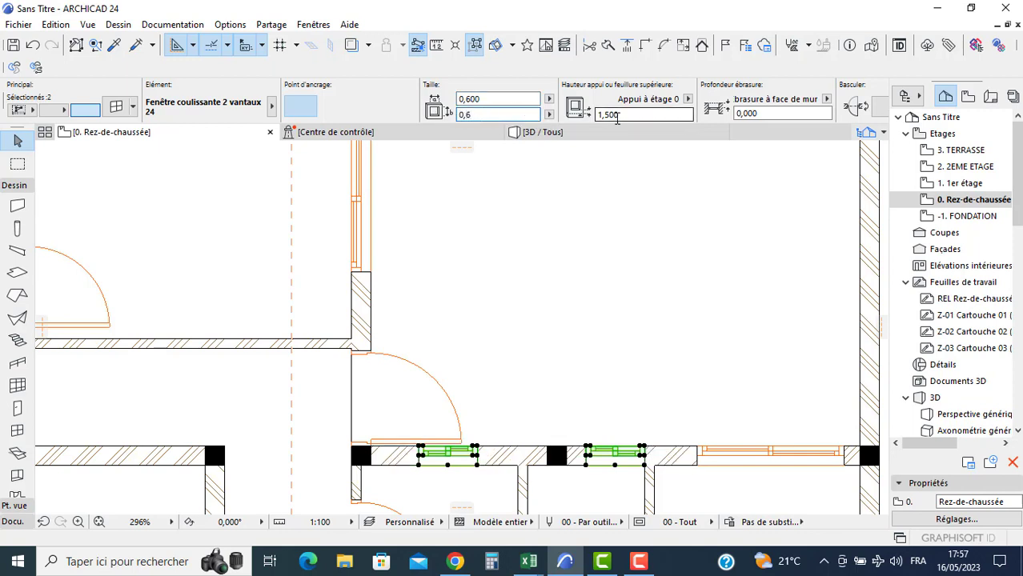
{"action": "double_click", "coordinate": [618, 117]}
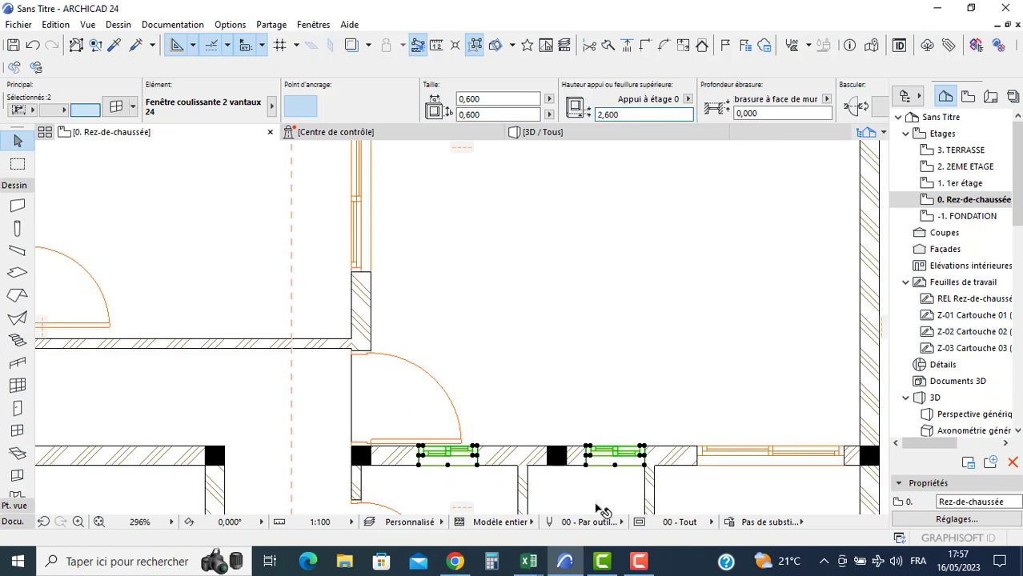
- Move the small window beside the middle column of the lower wall flush against that column's face
{"action": "scroll", "coordinate": [589, 477], "scroll_direction": "up", "scroll_amount": 5}
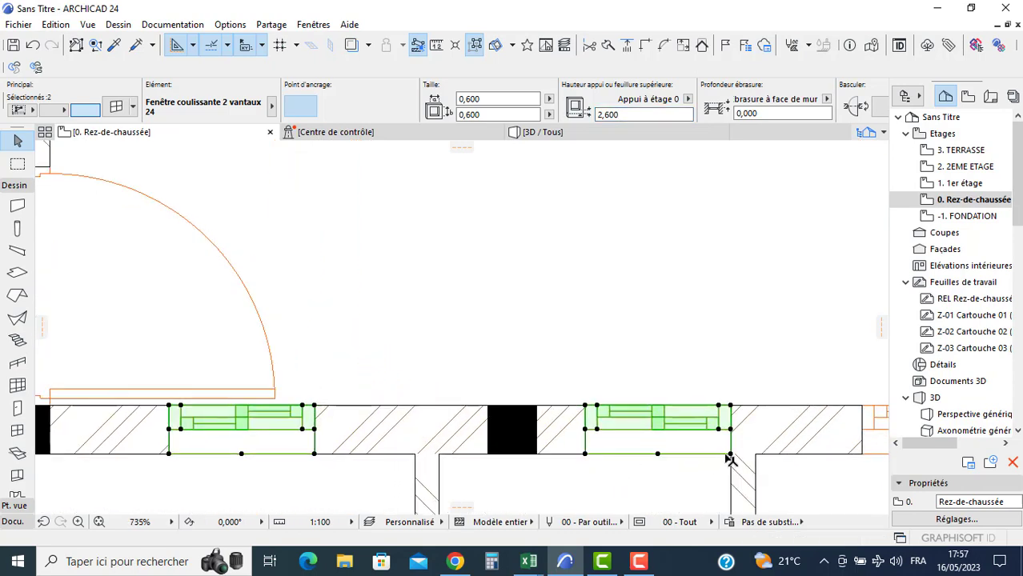
{"action": "key", "text": "Escape"}
{"action": "left_click", "coordinate": [584, 455]}
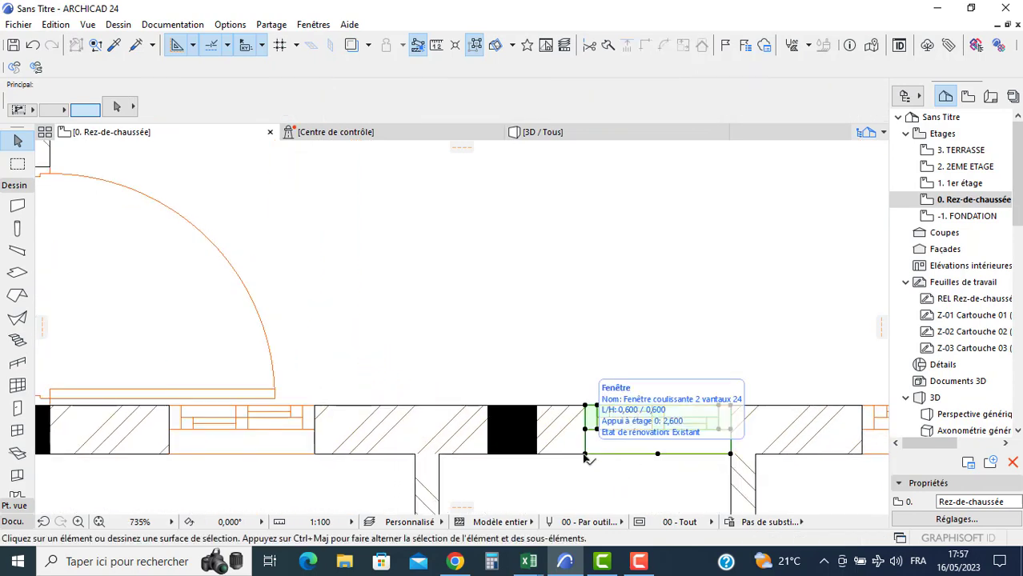
{"action": "left_click", "coordinate": [585, 454]}
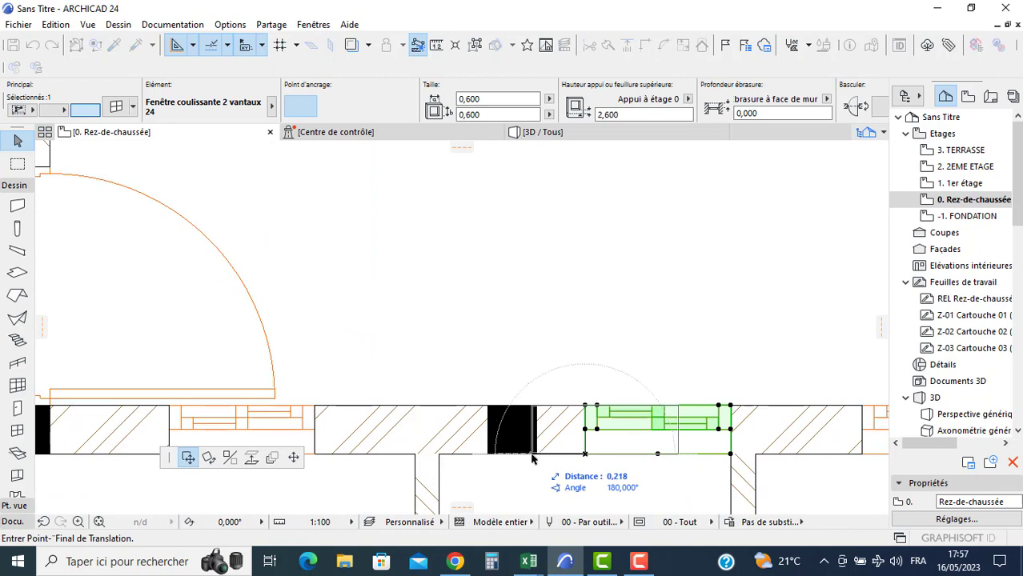
{"action": "left_click", "coordinate": [538, 455]}
- Move the other small window, behind the corridor door, along the wall until it meets the face of the partition wall
{"action": "middle_click_drag", "start_coordinate": [205, 452], "coordinate": [296, 395]}
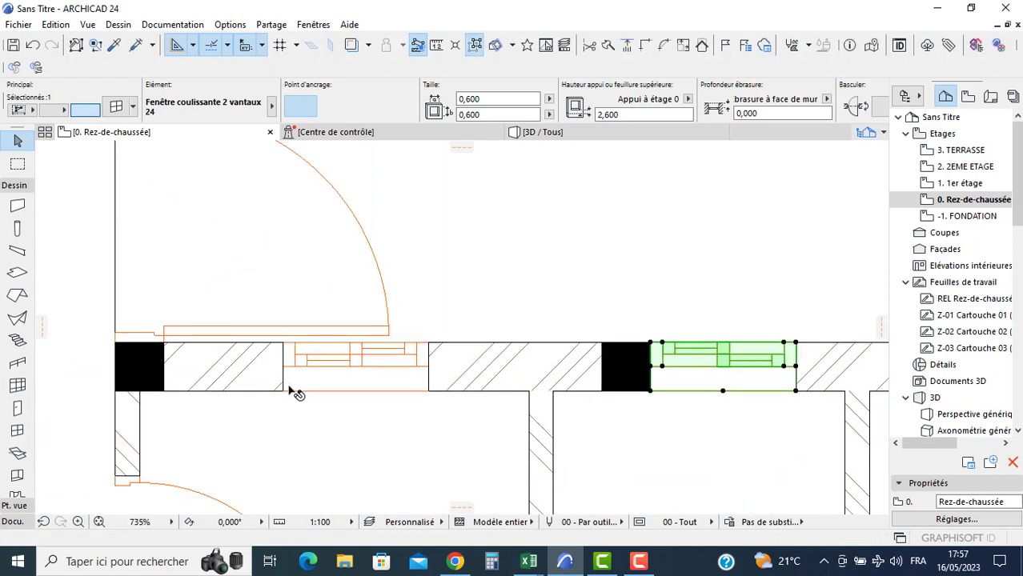
{"action": "left_click", "coordinate": [287, 392]}
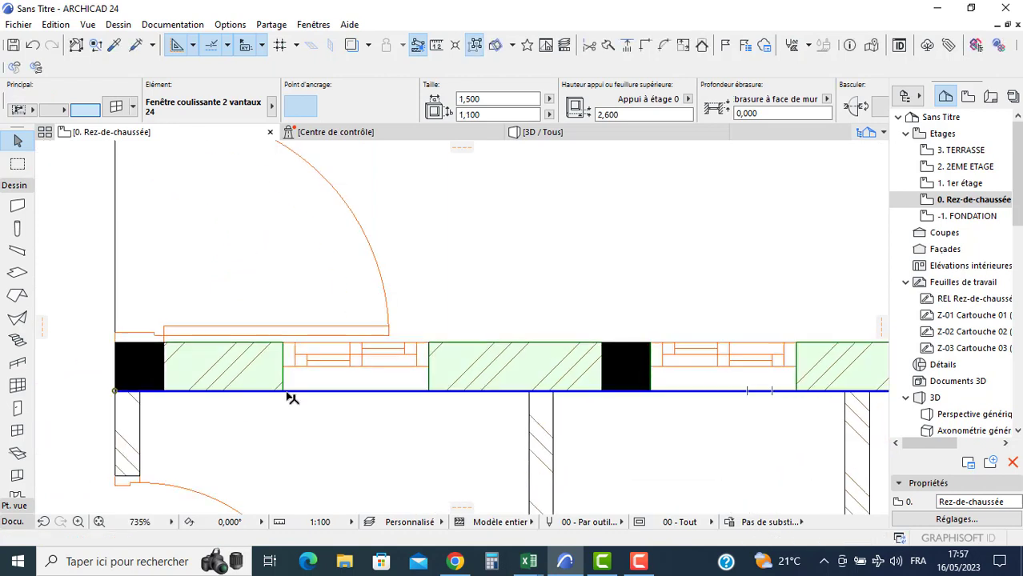
{"action": "key", "text": "Escape"}
{"action": "left_click", "coordinate": [431, 392]}
{"action": "left_click_drag", "start_coordinate": [431, 393], "coordinate": [530, 393]}
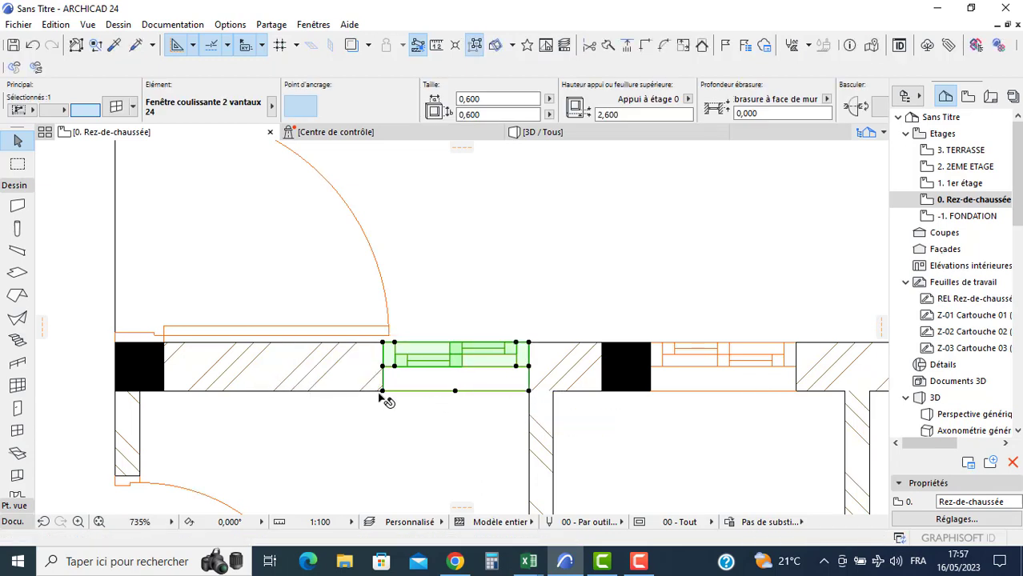
- Shift the small window behind the corridor door 0.45 m back toward the corridor-corner column
{"action": "left_click", "coordinate": [383, 391]}
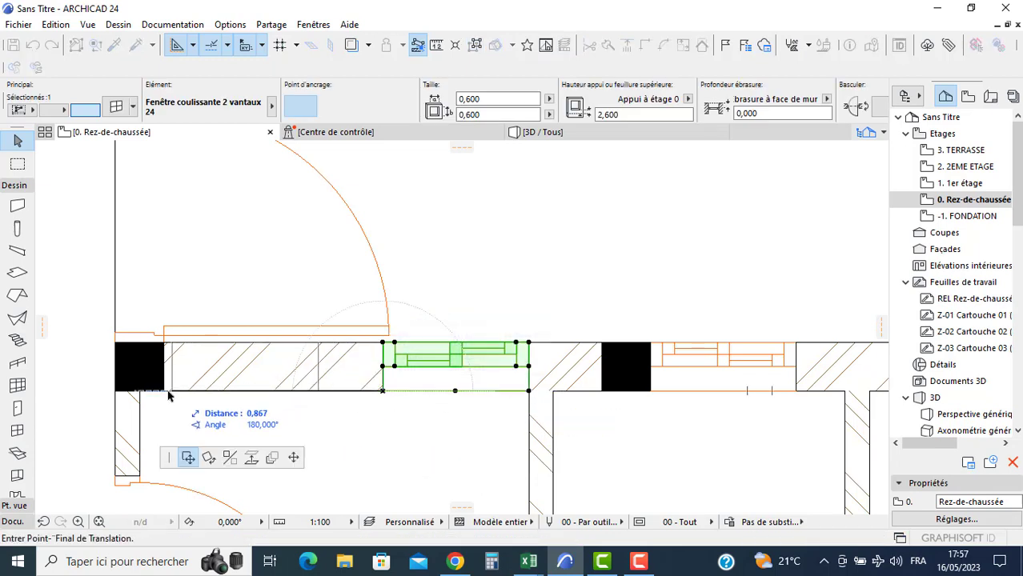
{"action": "type", "text": "0"}
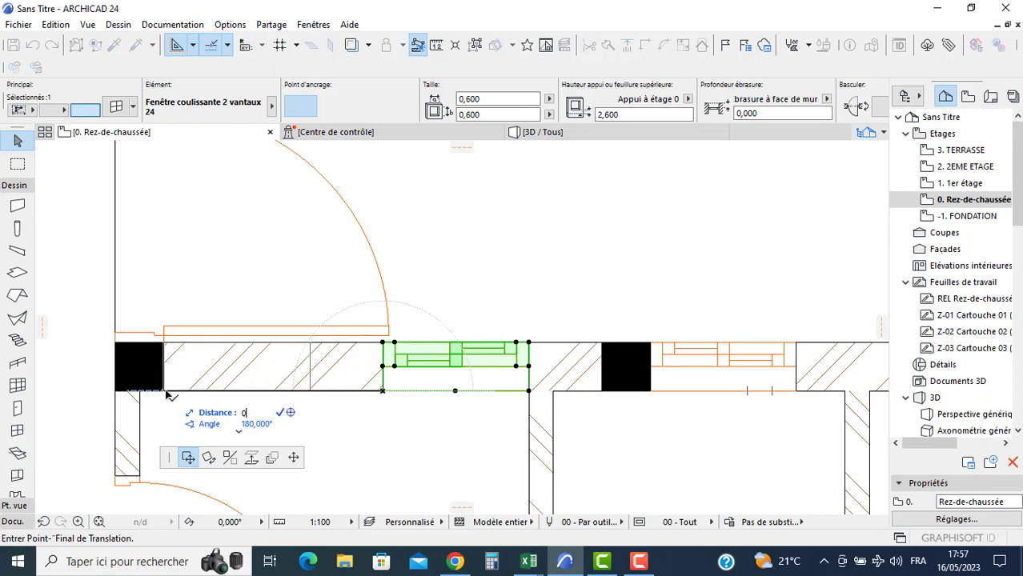
{"action": "type", "text": ",45"}
{"action": "key", "text": "Return"}
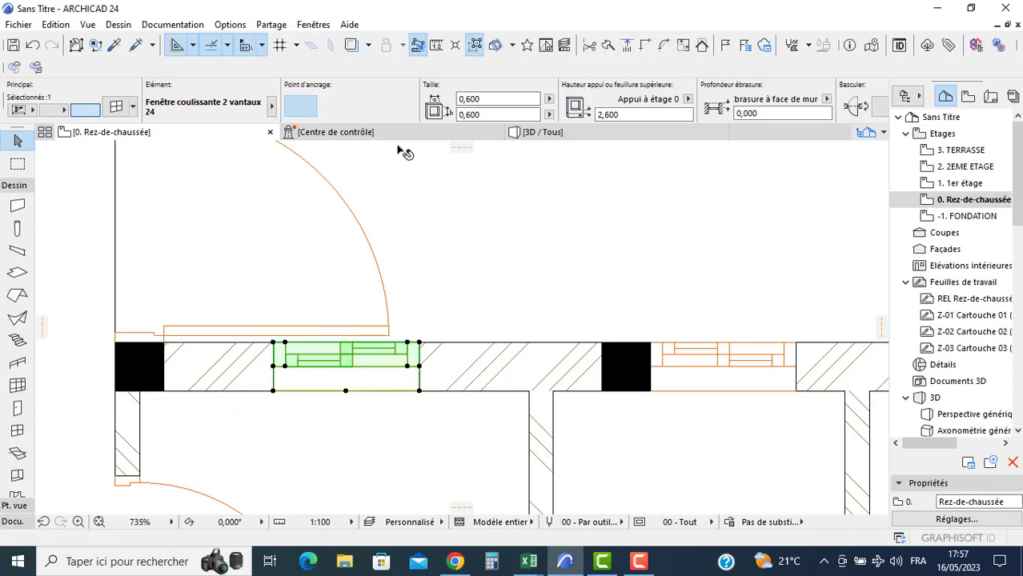
- Examine the positions of the small windows in the large room's wall from several angles in the 3D view
{"action": "left_click", "coordinate": [520, 134]}
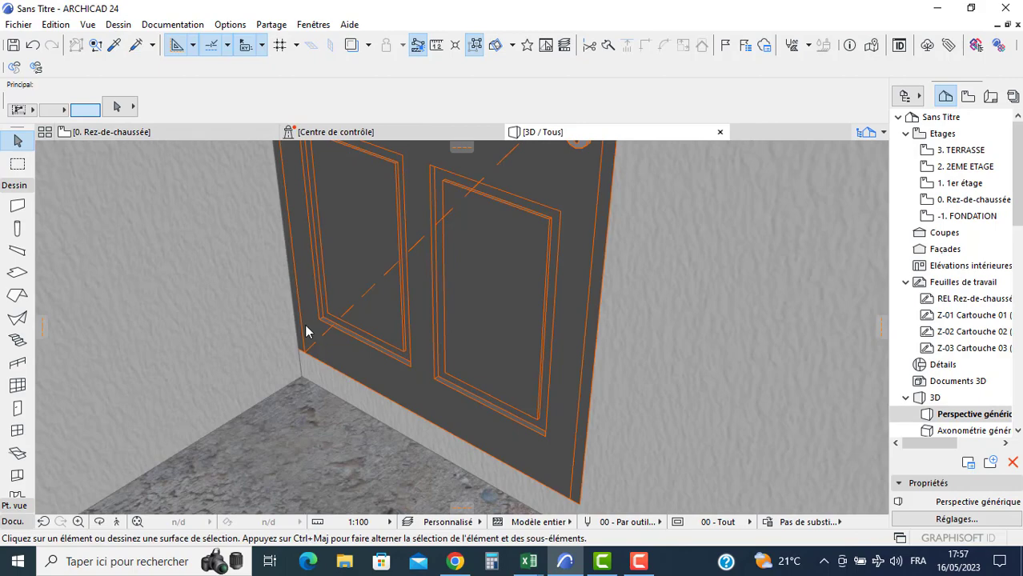
{"action": "scroll", "coordinate": [304, 325], "scroll_direction": "down", "scroll_amount": 5}
{"action": "middle_click_drag", "start_coordinate": [180, 337], "coordinate": [530, 329], "text": "shift"}
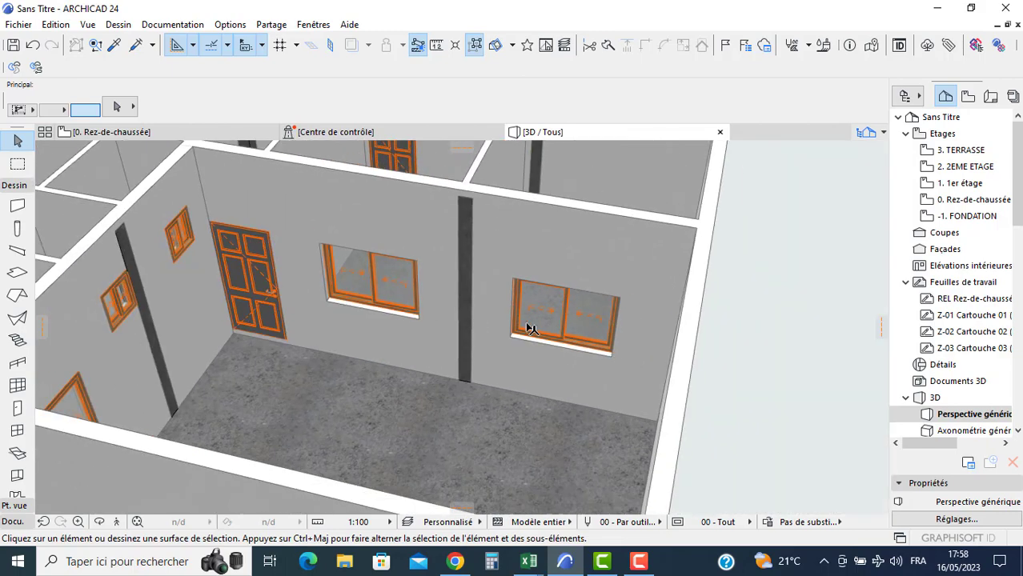
{"action": "middle_click_drag", "start_coordinate": [558, 365], "coordinate": [328, 309], "text": "shift"}
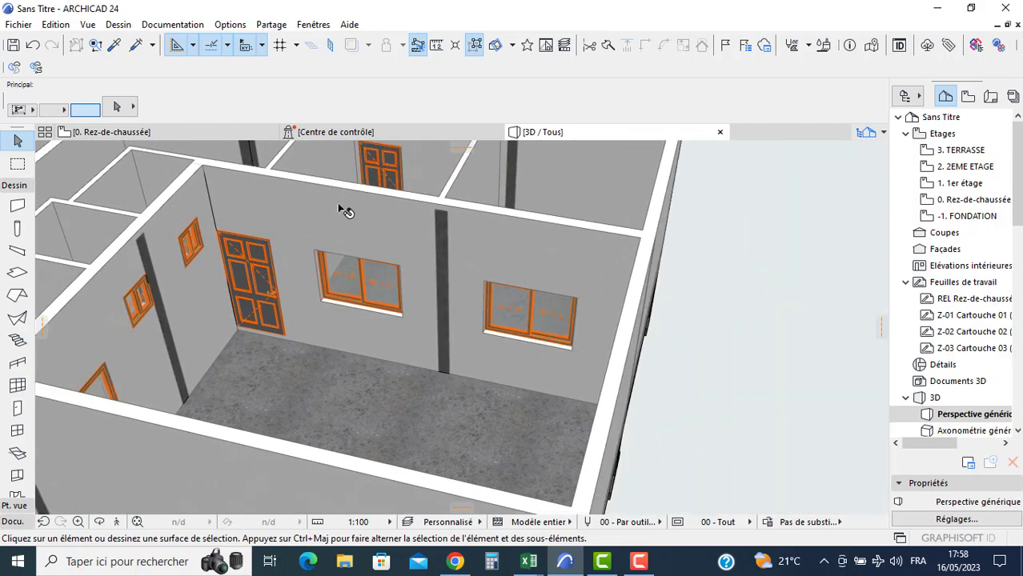
{"action": "middle_click_drag", "start_coordinate": [535, 291], "coordinate": [160, 155], "text": "shift"}
- Set the door defaults to Porte garage coulissante verticale 24 from Portes de garage 24, 3.000 m wide and 3.000 m high
{"action": "left_click", "coordinate": [152, 133]}
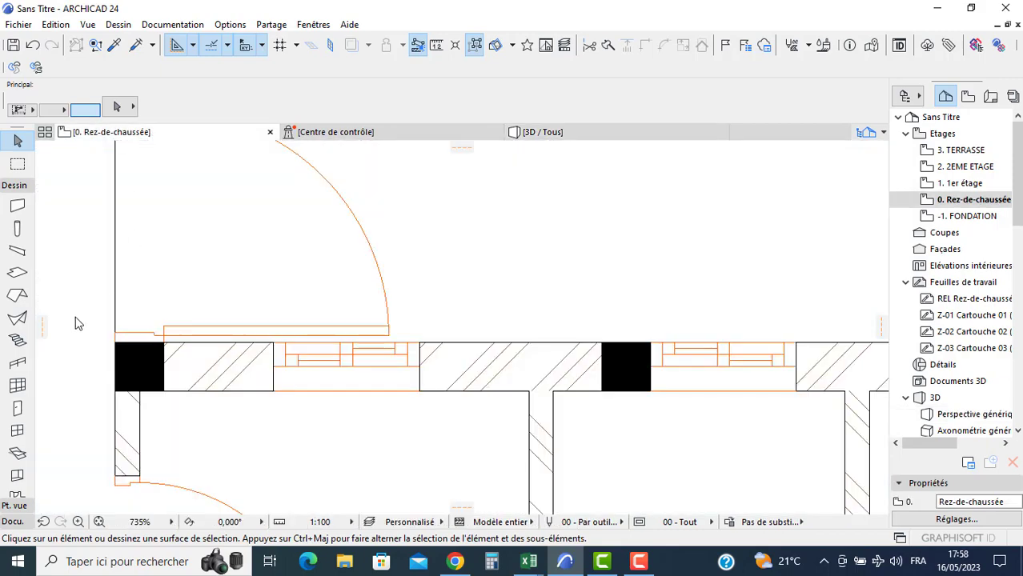
{"action": "scroll", "coordinate": [317, 345], "scroll_direction": "down", "scroll_amount": 9}
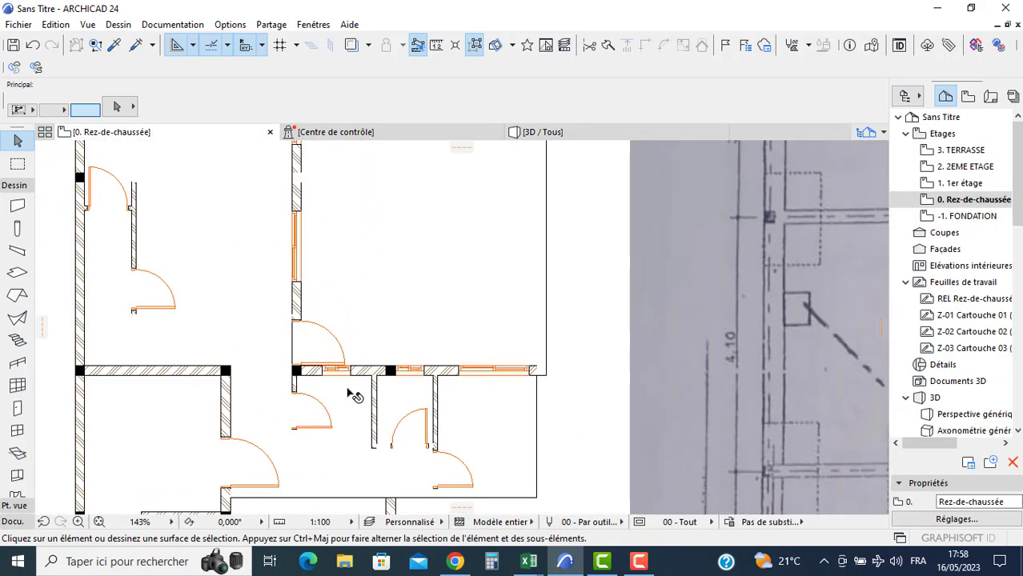
{"action": "scroll", "coordinate": [397, 316], "scroll_direction": "down", "scroll_amount": 3}
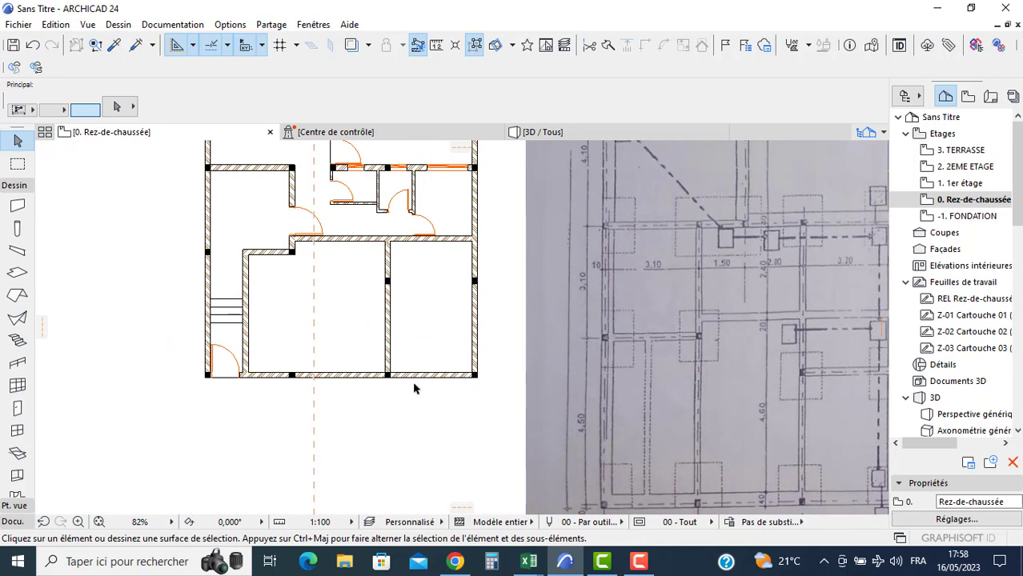
{"action": "left_click", "coordinate": [13, 411]}
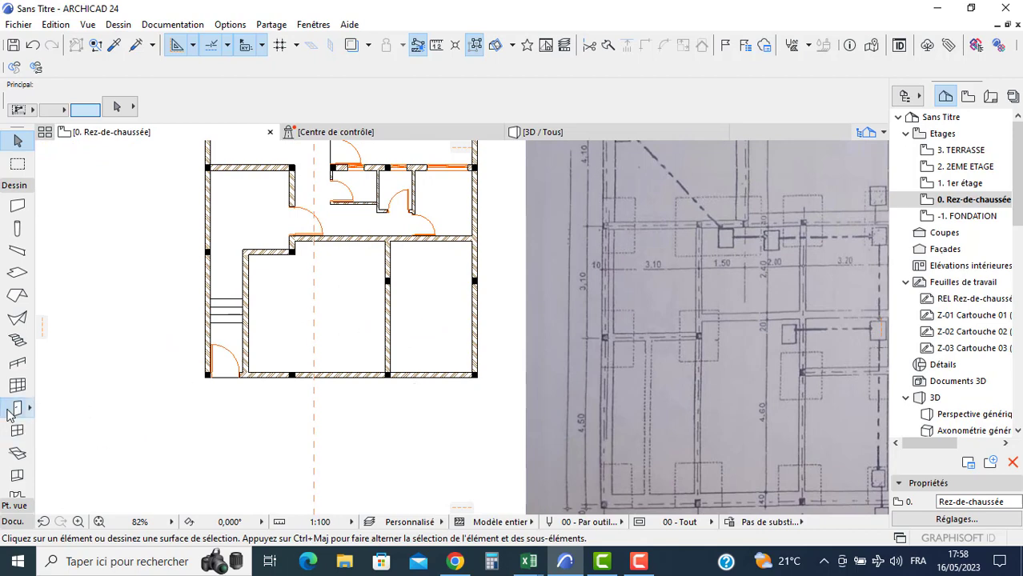
{"action": "double_click", "coordinate": [18, 409]}
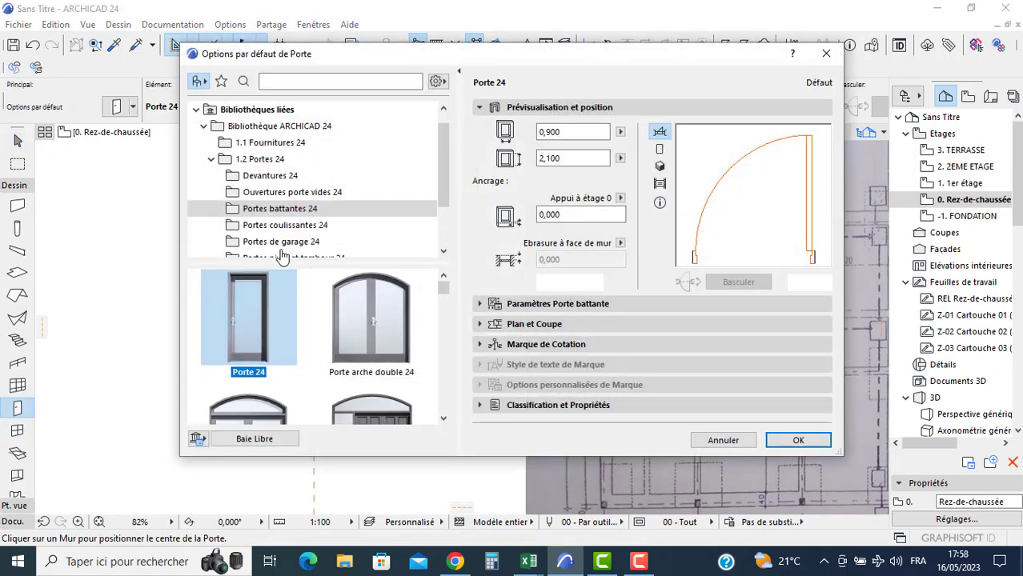
{"action": "scroll", "coordinate": [271, 328], "scroll_direction": "down", "scroll_amount": 5}
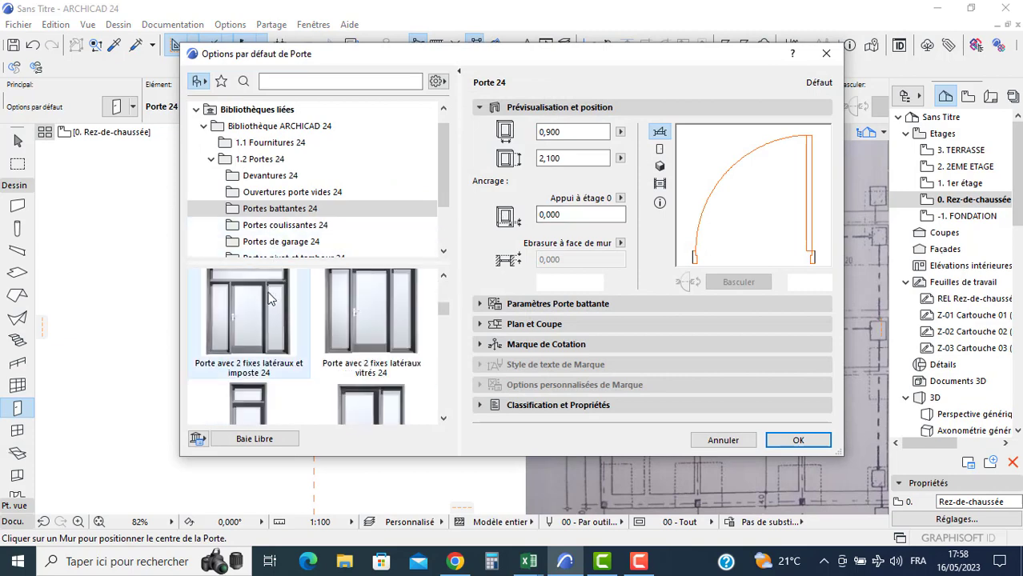
{"action": "scroll", "coordinate": [270, 328], "scroll_direction": "down", "scroll_amount": 6}
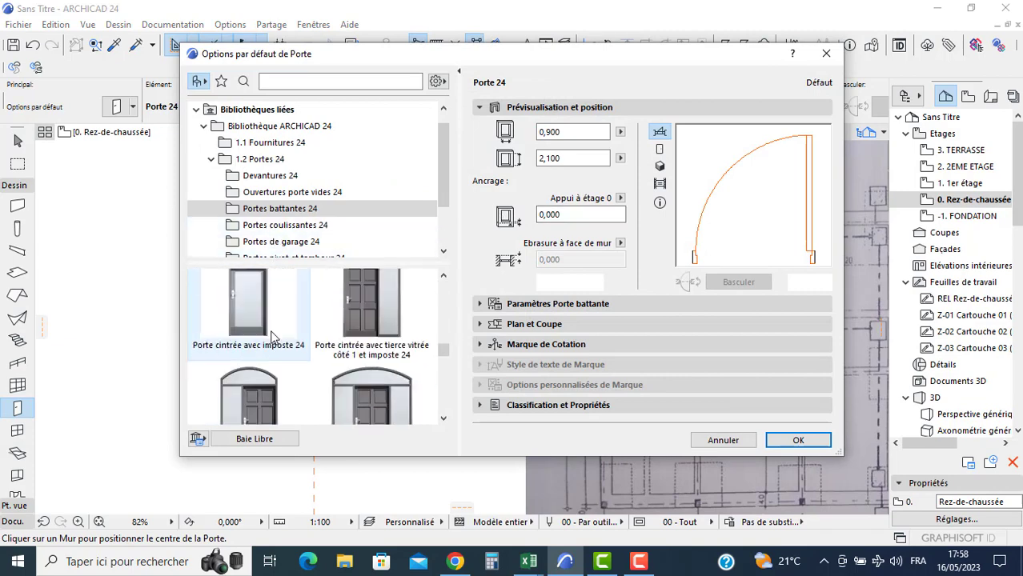
{"action": "left_click", "coordinate": [268, 241]}
{"action": "scroll", "coordinate": [281, 380], "scroll_direction": "down", "scroll_amount": 2}
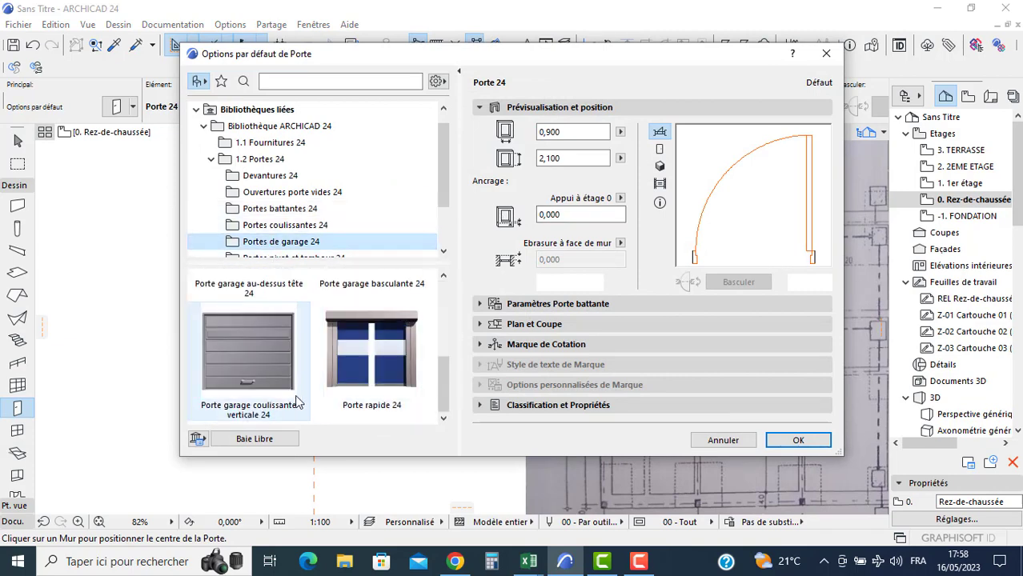
{"action": "left_click", "coordinate": [270, 387]}
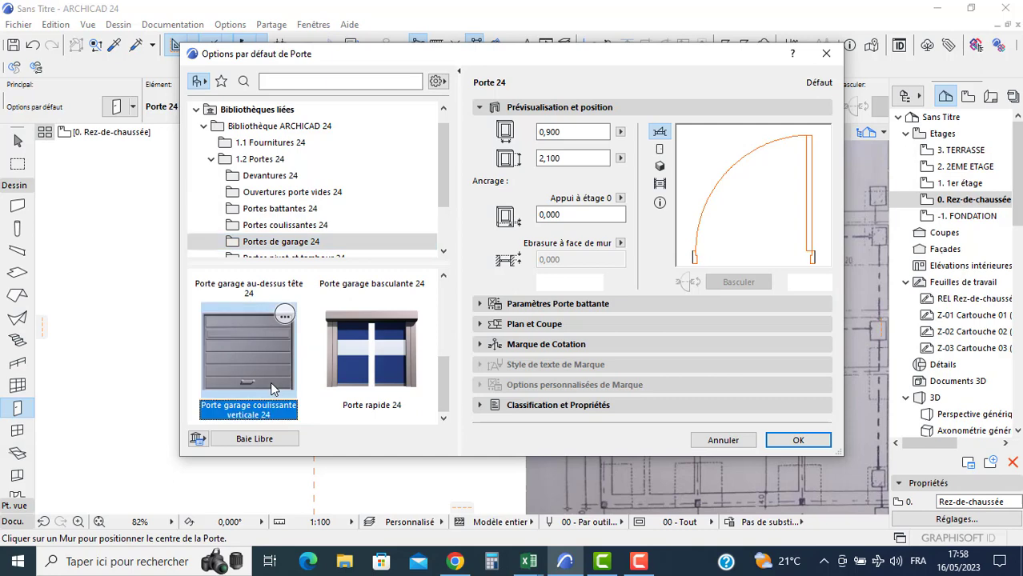
{"action": "left_click", "coordinate": [570, 132]}
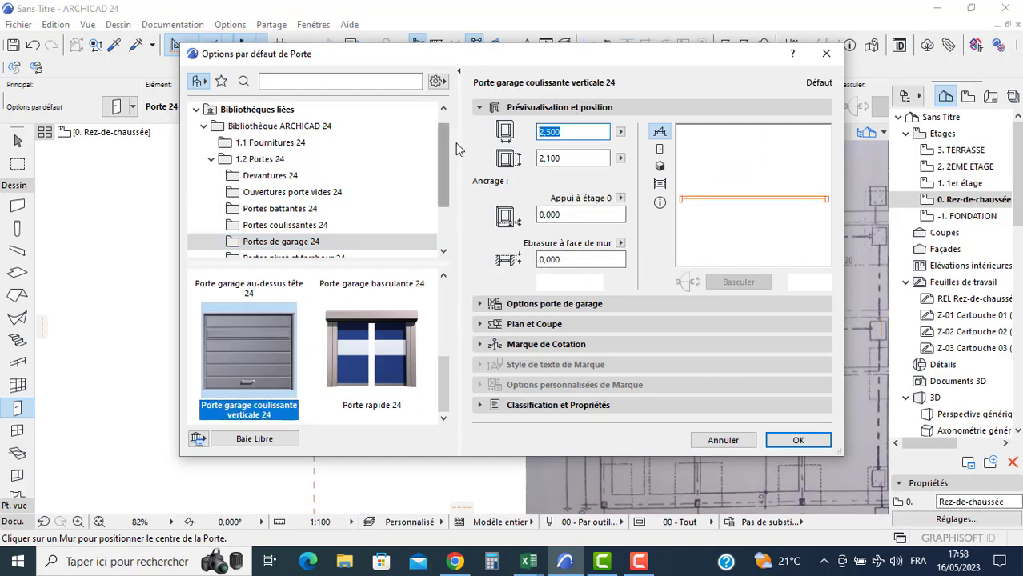
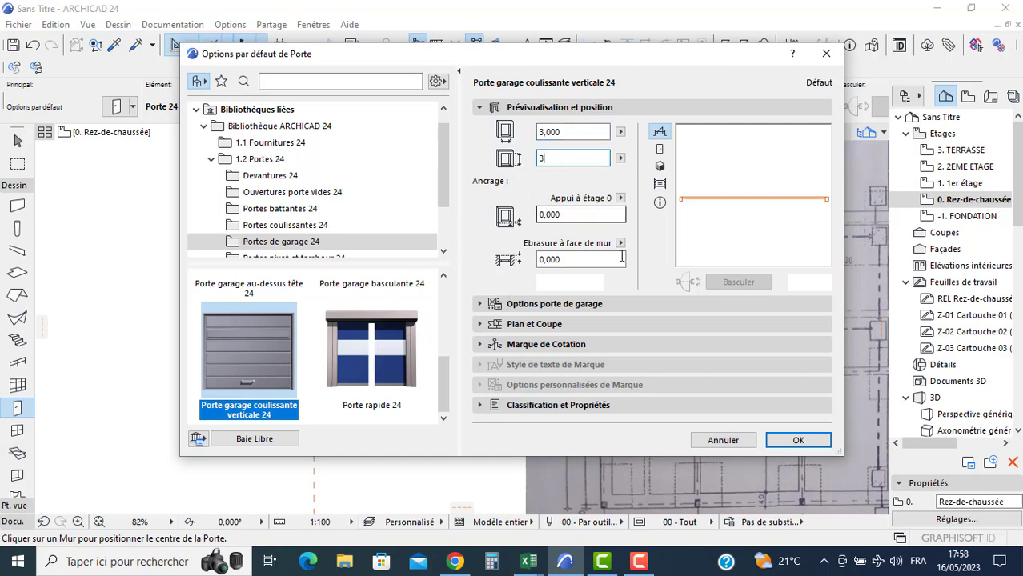
{"action": "left_click", "coordinate": [798, 440]}
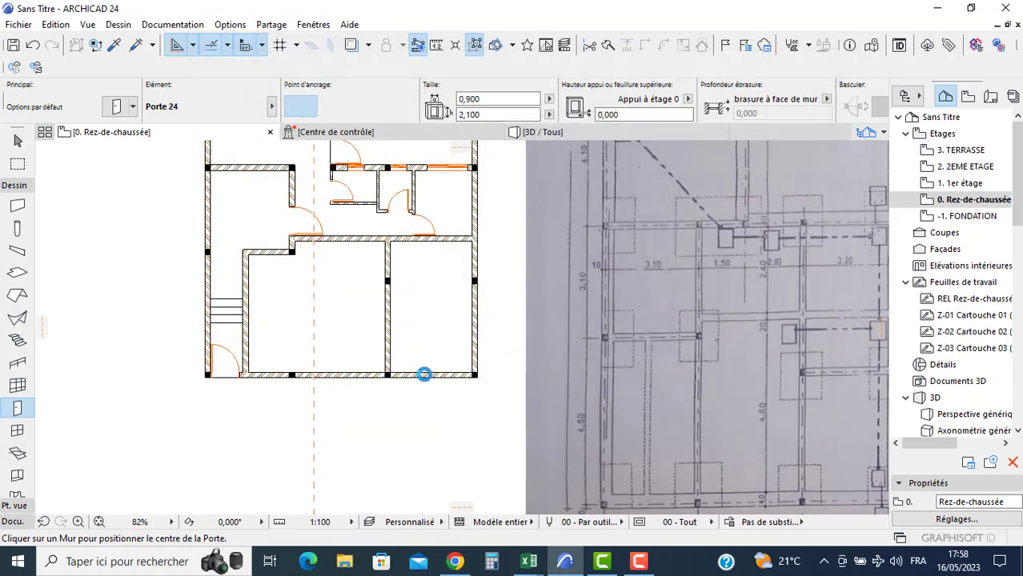
- Place a garage door in the lower exterior wall of each of the two front rooms on the ground-floor plan
{"action": "scroll", "coordinate": [428, 368], "scroll_direction": "up", "scroll_amount": 4}
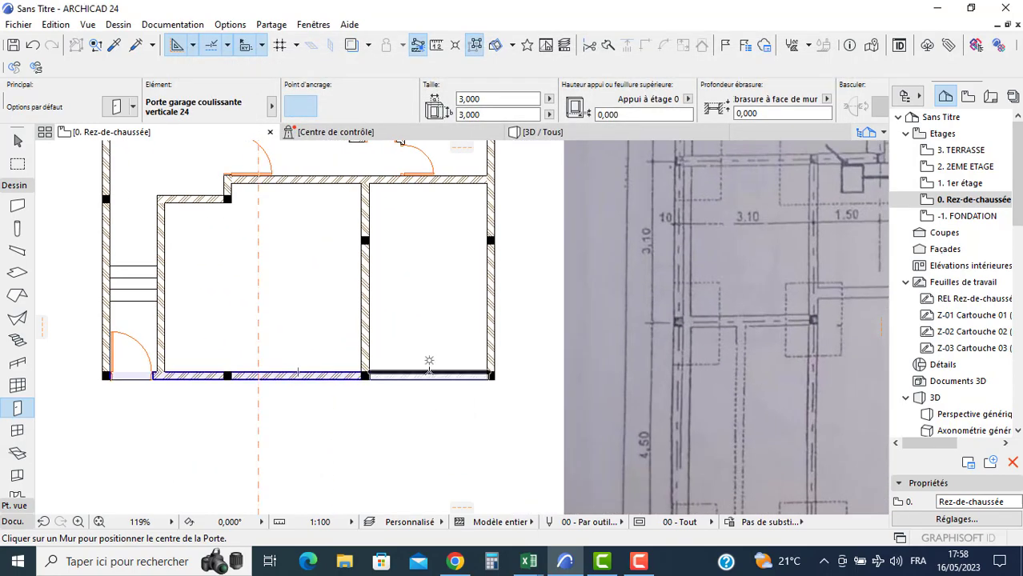
{"action": "left_click", "coordinate": [426, 332]}
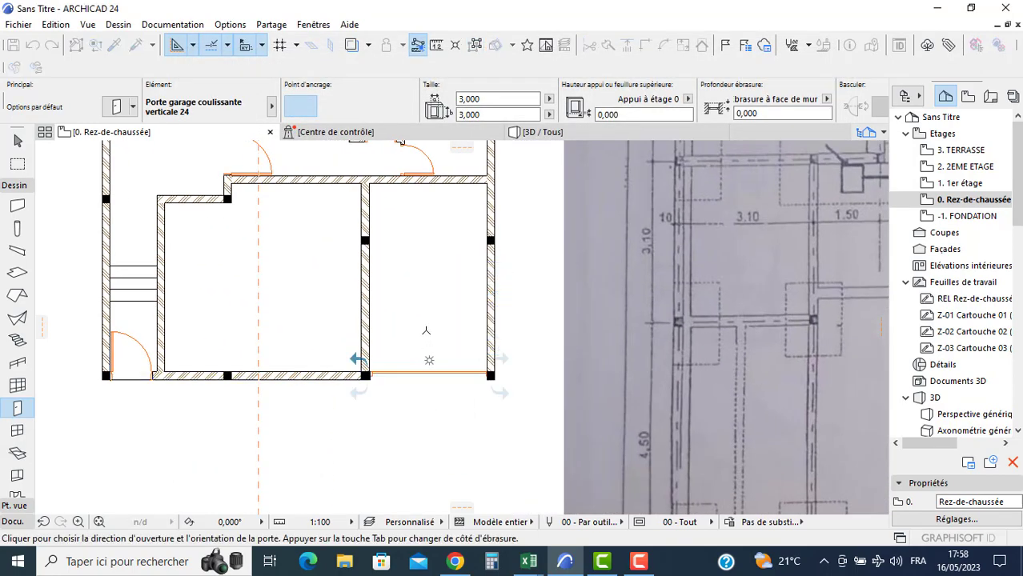
{"action": "left_click", "coordinate": [356, 357]}
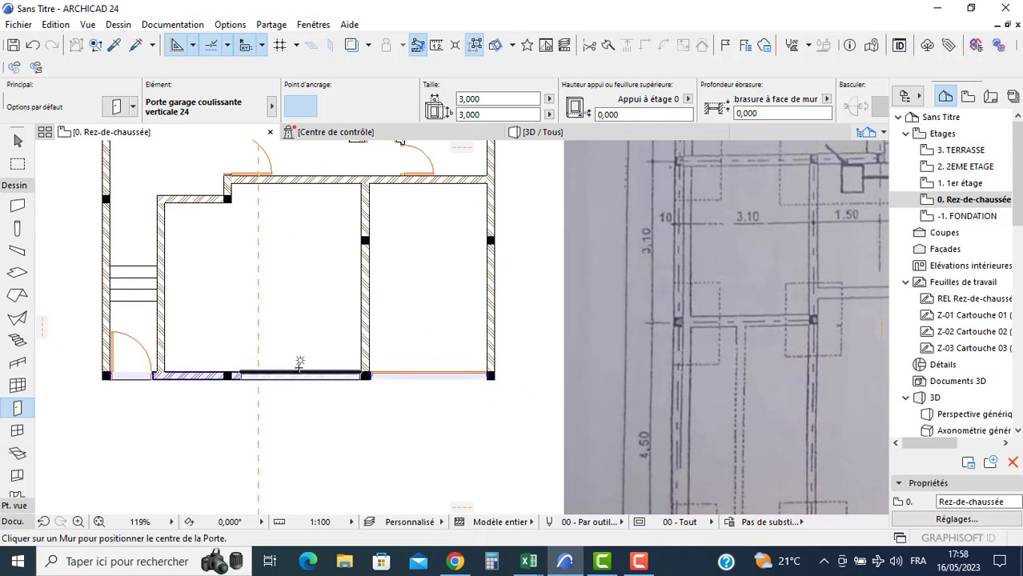
{"action": "left_click", "coordinate": [299, 374]}
{"action": "key", "text": "Escape"}
- Move both garage doors flush against the opposite faces of the column that stands between them
{"action": "scroll", "coordinate": [407, 400], "scroll_direction": "up", "scroll_amount": 9}
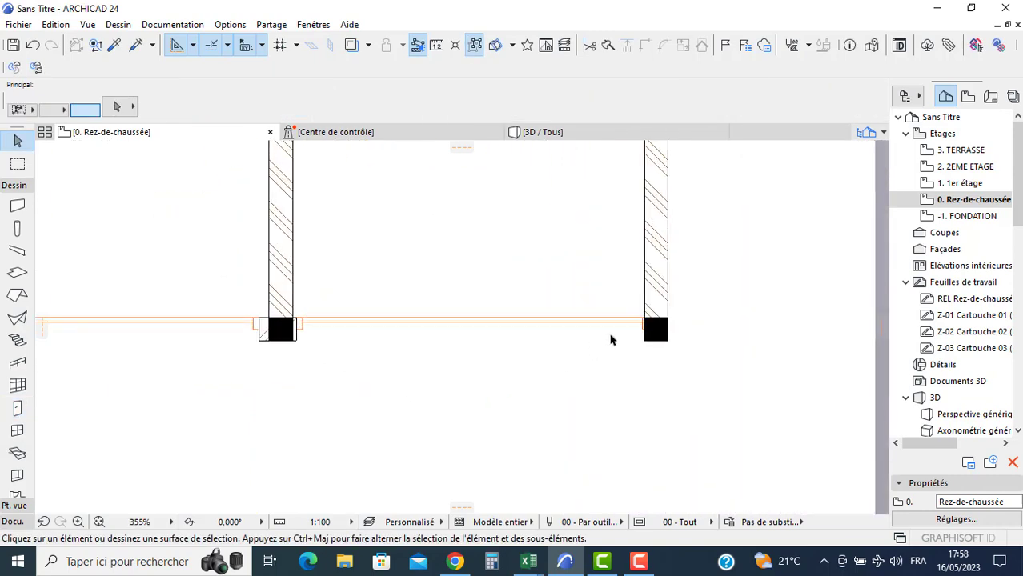
{"action": "left_click", "coordinate": [74, 323]}
{"action": "scroll", "coordinate": [228, 312], "scroll_direction": "up", "scroll_amount": 5}
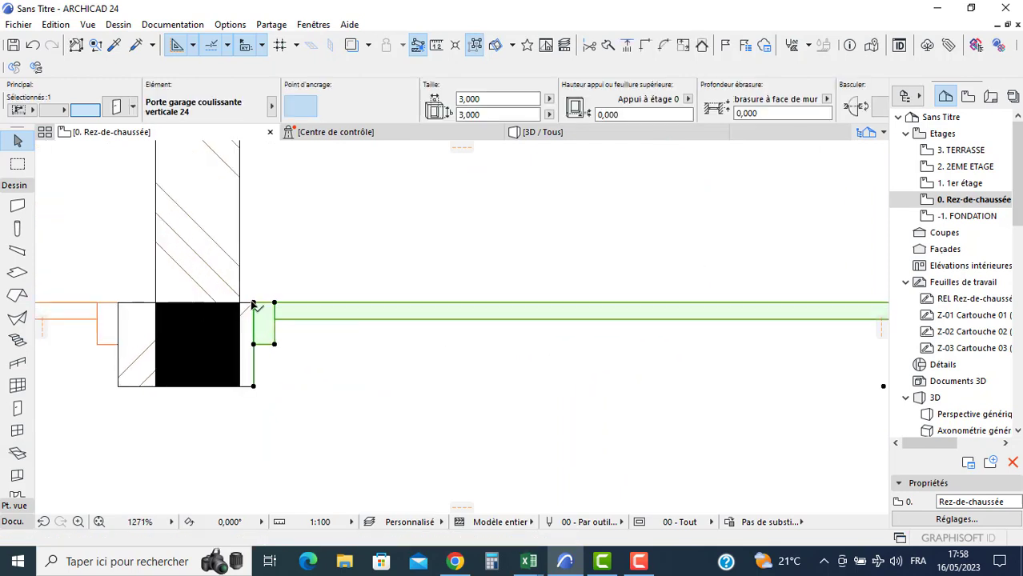
{"action": "left_click", "coordinate": [253, 305]}
{"action": "left_click", "coordinate": [240, 305]}
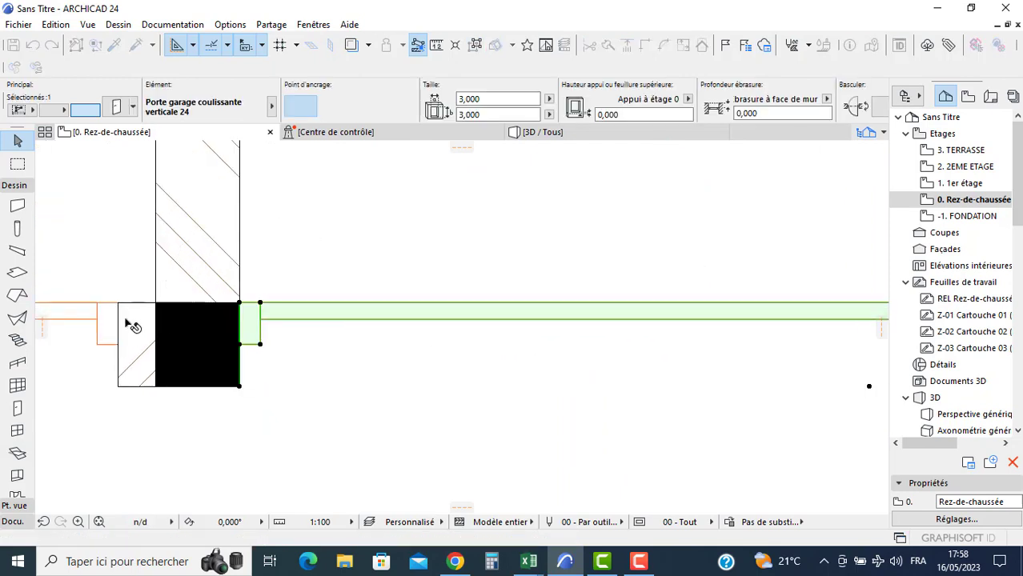
{"action": "left_click", "coordinate": [111, 320]}
{"action": "left_click", "coordinate": [118, 304]}
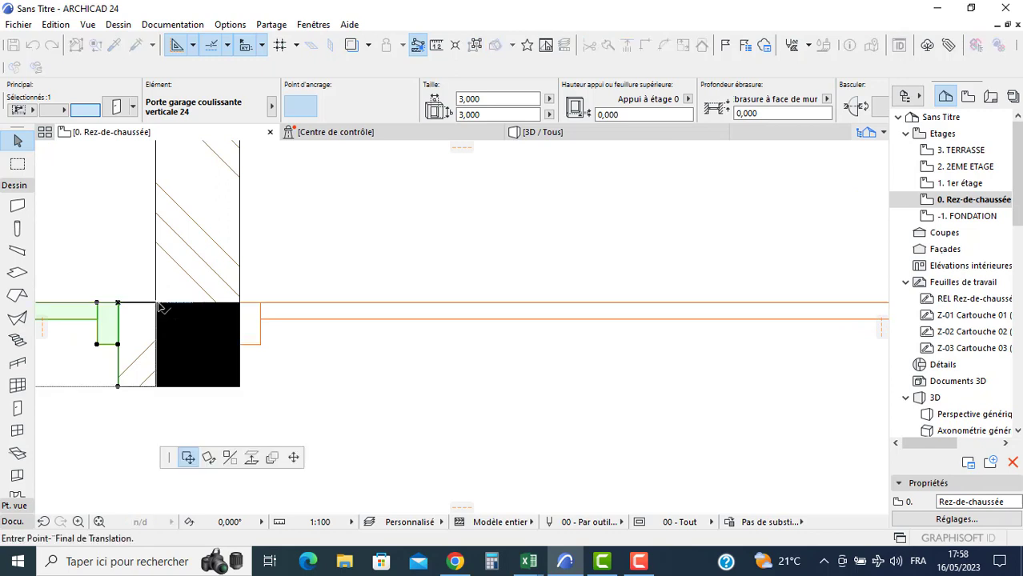
{"action": "left_click", "coordinate": [156, 303]}
- Shift the wider front room's garage door 0.15 m toward the column nearer the entrance door
{"action": "scroll", "coordinate": [142, 323], "scroll_direction": "down", "scroll_amount": 5}
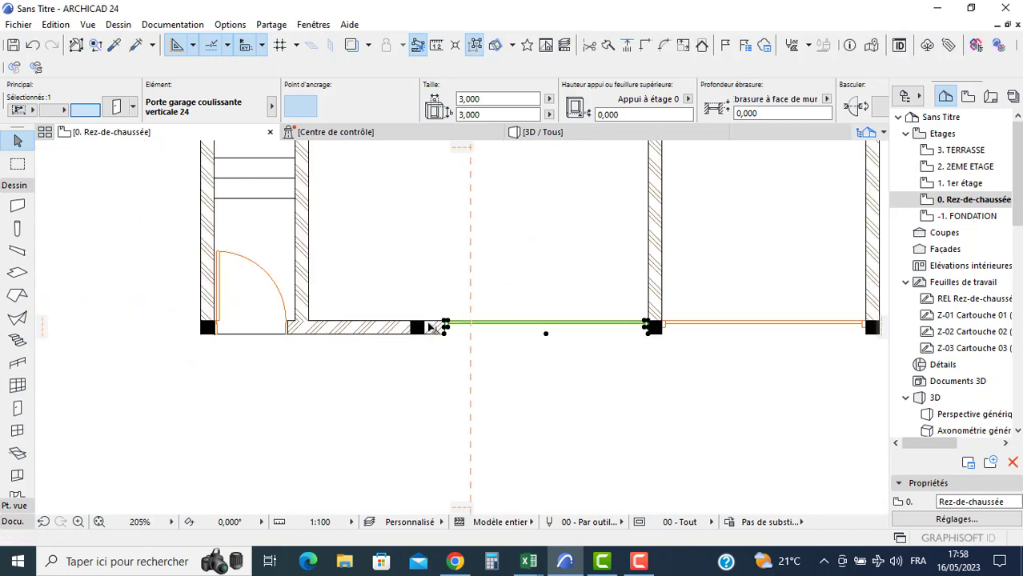
{"action": "left_click", "coordinate": [465, 319]}
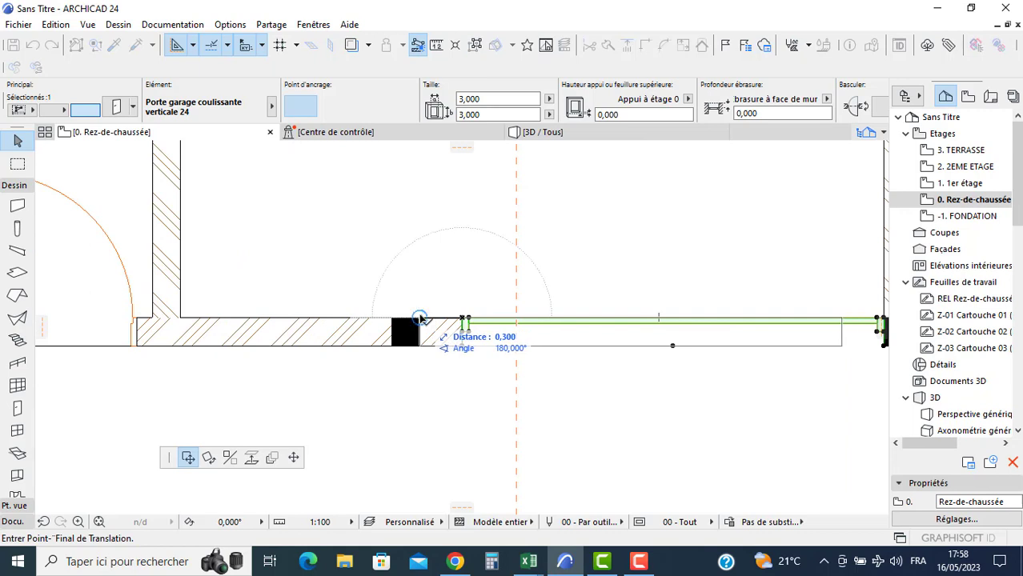
{"action": "type", "text": "0,15"}
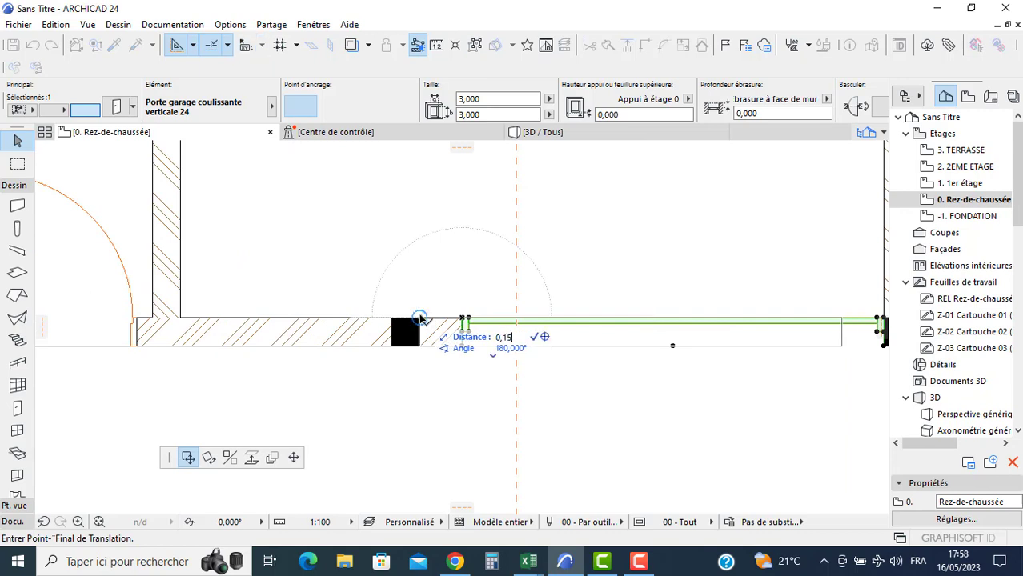
{"action": "key", "text": "Return"}
{"action": "key", "text": "Escape"}
- Examine the front rooms in plan and the two garage doors on the front facade in the 3D view
{"action": "scroll", "coordinate": [338, 293], "scroll_direction": "down", "scroll_amount": 5}
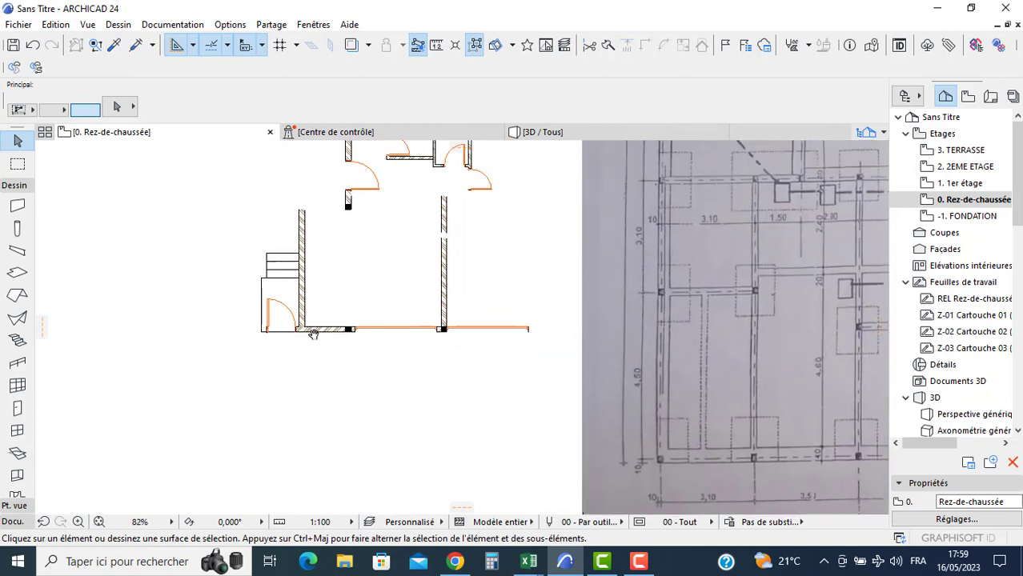
{"action": "middle_click_drag", "start_coordinate": [314, 335], "coordinate": [310, 360]}
{"action": "middle_click_drag", "start_coordinate": [248, 324], "coordinate": [273, 417]}
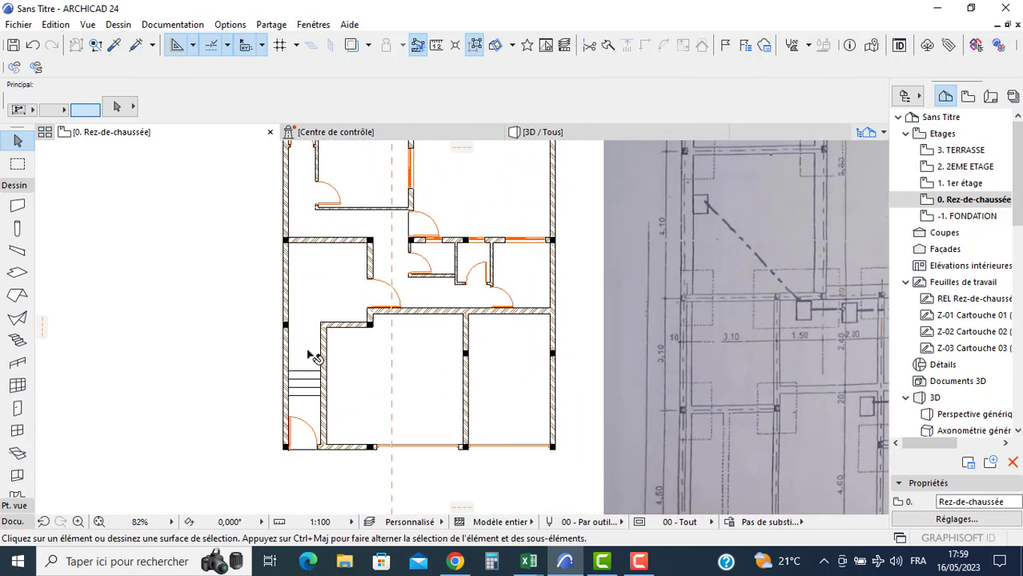
{"action": "middle_click_drag", "start_coordinate": [436, 419], "coordinate": [427, 383]}
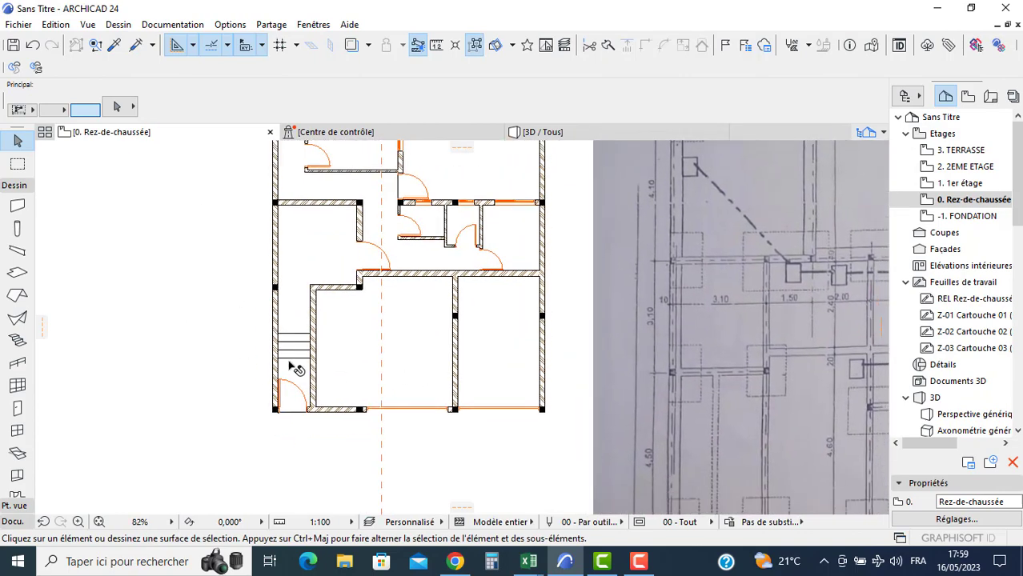
{"action": "left_click", "coordinate": [538, 132]}
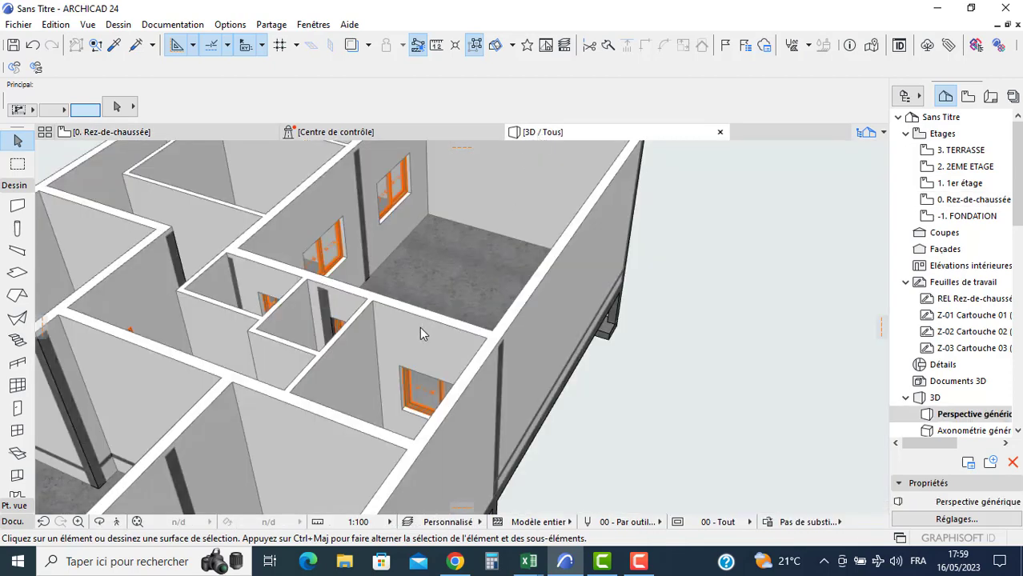
{"action": "scroll", "coordinate": [419, 327], "scroll_direction": "down", "scroll_amount": 3}
{"action": "middle_click_drag", "start_coordinate": [541, 438], "coordinate": [408, 331], "text": "shift"}
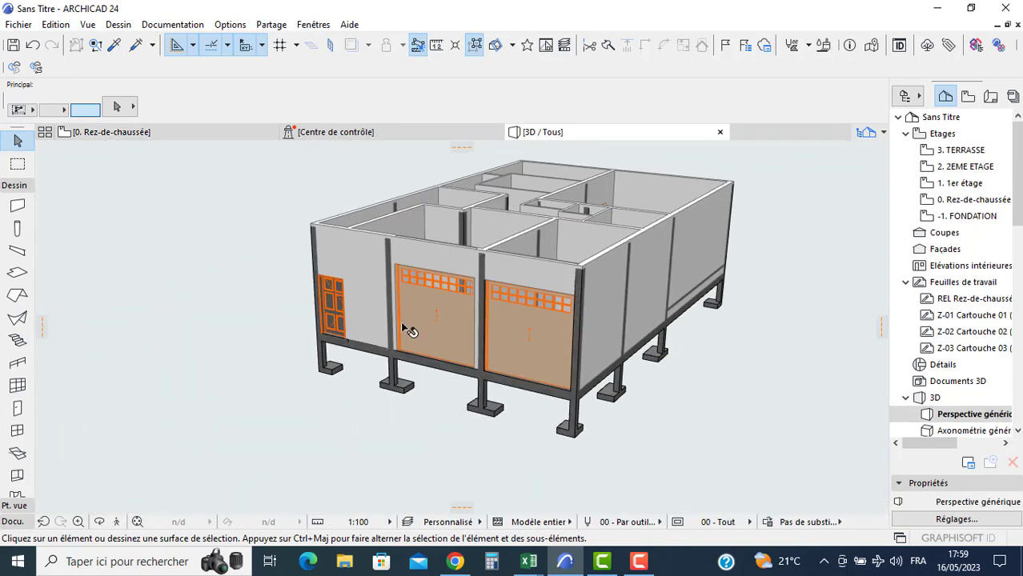
{"action": "scroll", "coordinate": [408, 330], "scroll_direction": "up", "scroll_amount": 6}
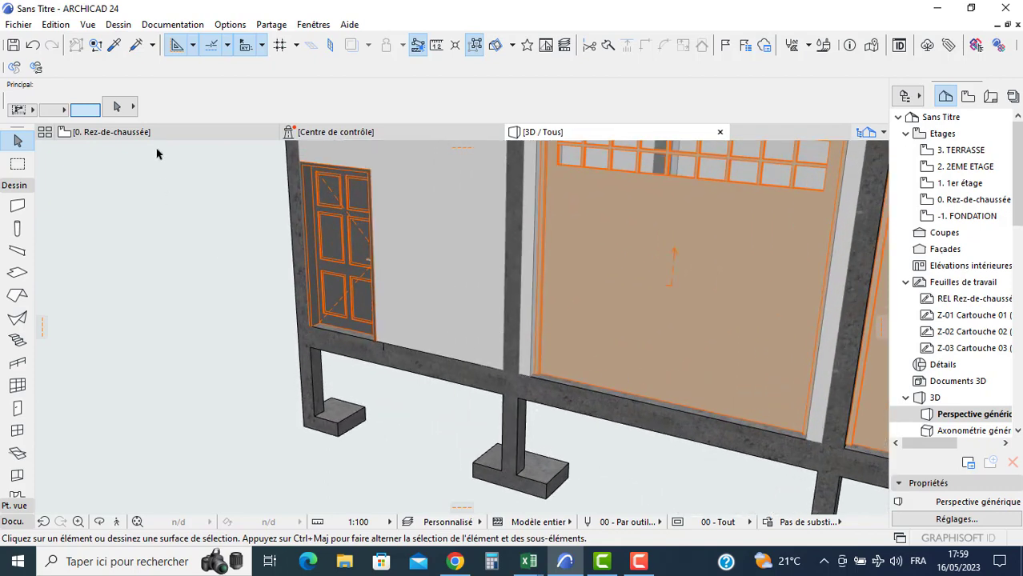
- Set the default slab's elevation to 0 relative to project zero for drawing on the ground-floor plan
{"action": "left_click", "coordinate": [112, 132]}
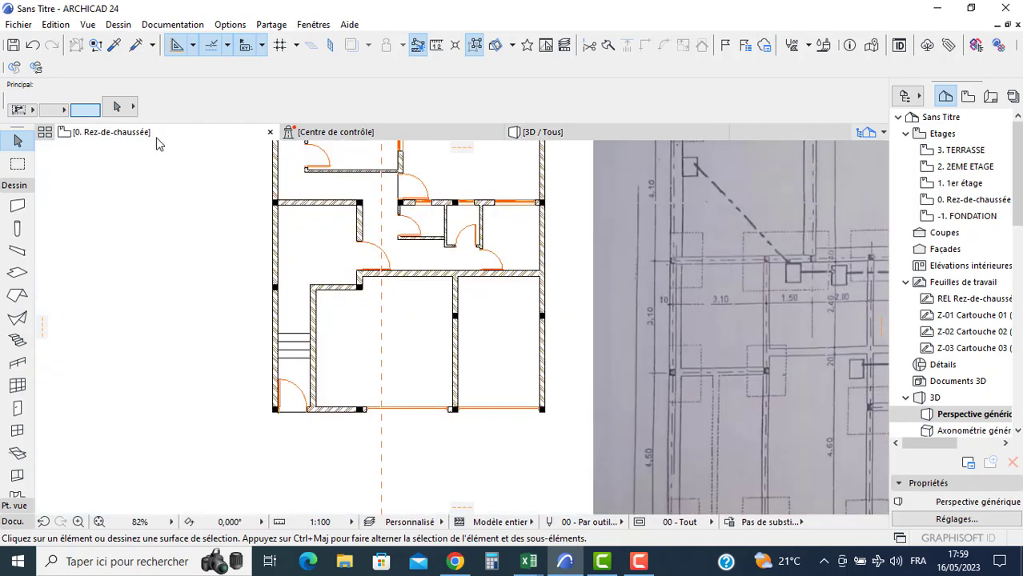
{"action": "left_click", "coordinate": [18, 272]}
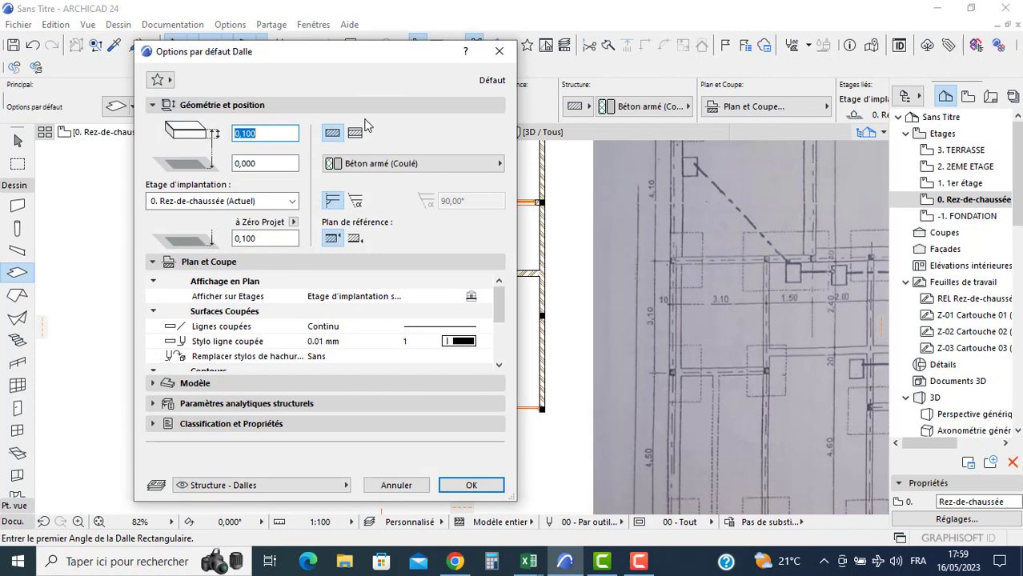
{"action": "left_click", "coordinate": [268, 239]}
{"action": "type", "text": "0"}
{"action": "key", "text": "Tab"}
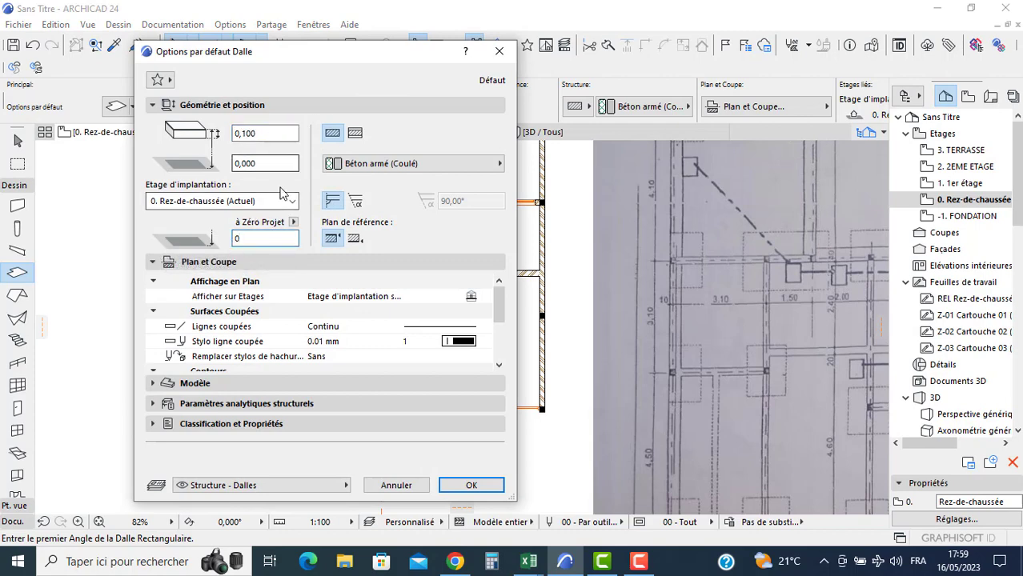
{"action": "left_click", "coordinate": [477, 485]}
{"action": "scroll", "coordinate": [543, 415], "scroll_direction": "up", "scroll_amount": 5}
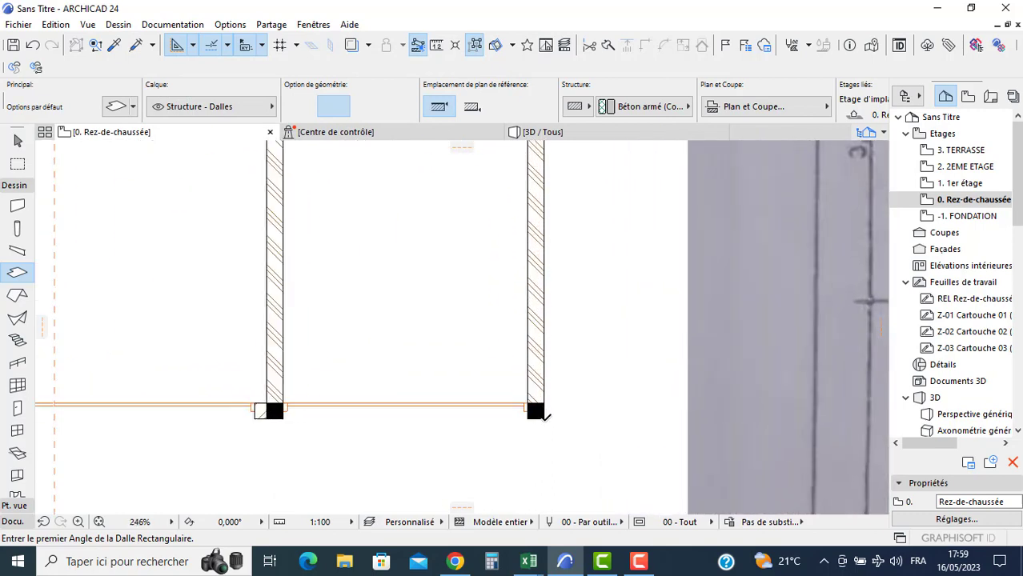
- Draw a 10 m by 3 m rectangular slab outside along the full front facade and check it in the 3D view
{"action": "left_click", "coordinate": [544, 418]}
{"action": "middle_click_drag", "start_coordinate": [301, 466], "coordinate": [662, 301]}
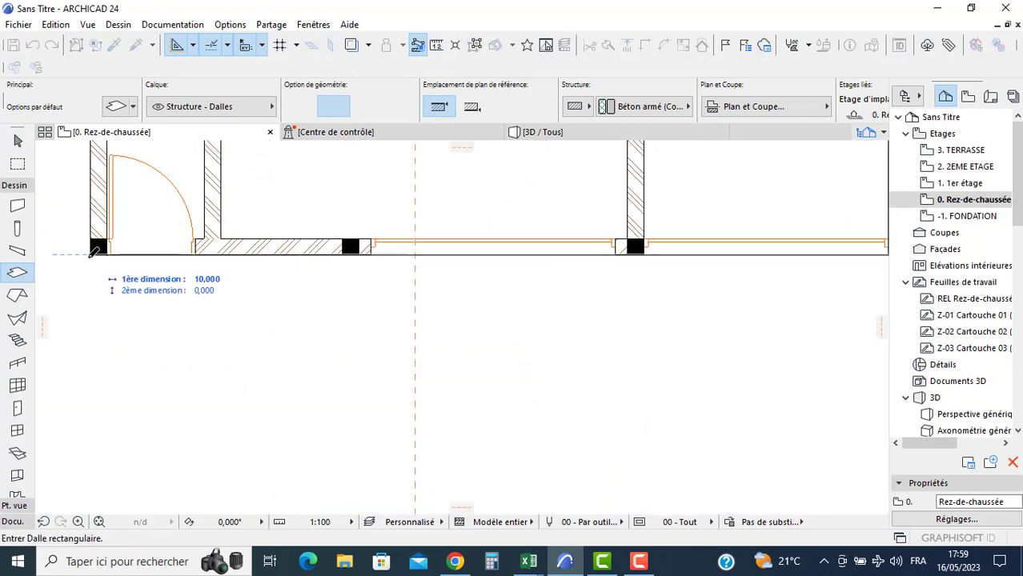
{"action": "type", "text": "10"}
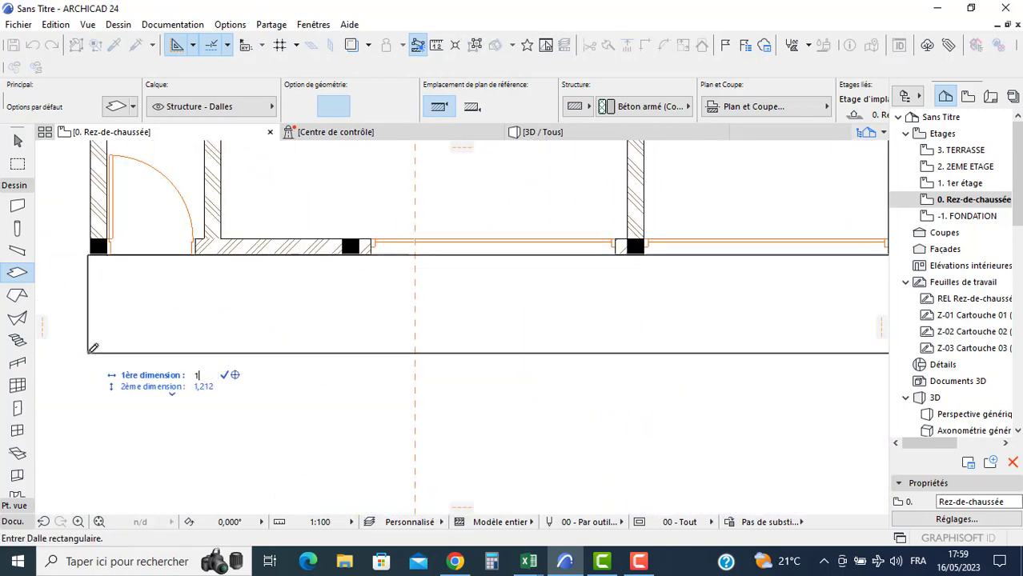
{"action": "key", "text": "Tab"}
{"action": "type", "text": "3"}
{"action": "key", "text": "Return"}
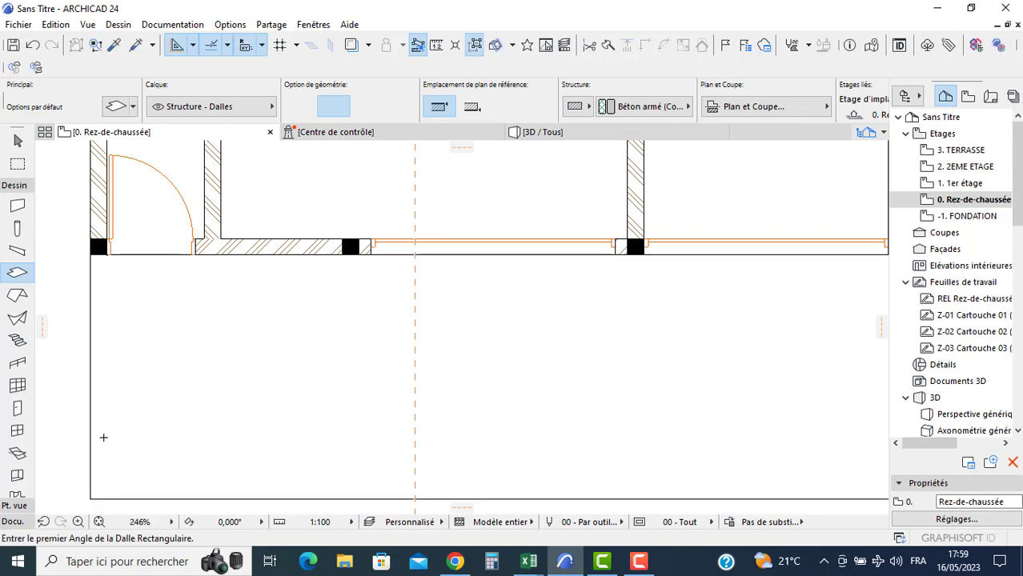
{"action": "scroll", "coordinate": [127, 326], "scroll_direction": "down", "scroll_amount": 3}
{"action": "key", "text": "Escape"}
{"action": "left_click", "coordinate": [580, 130]}
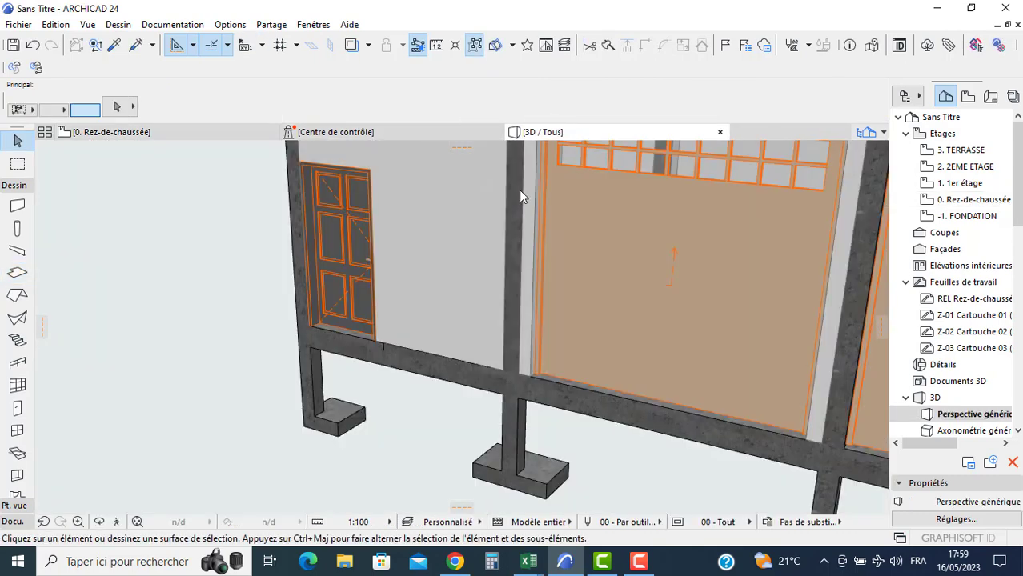
{"action": "scroll", "coordinate": [438, 240], "scroll_direction": "down", "scroll_amount": 2}
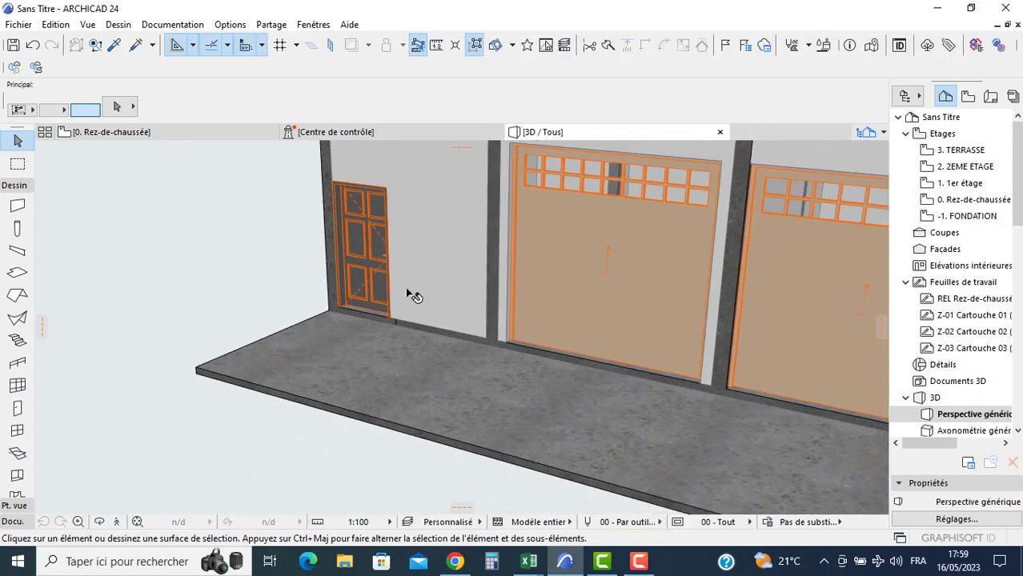
{"action": "middle_click_drag", "start_coordinate": [407, 290], "coordinate": [361, 397], "text": "shift"}
{"action": "scroll", "coordinate": [455, 340], "scroll_direction": "down", "scroll_amount": 2}
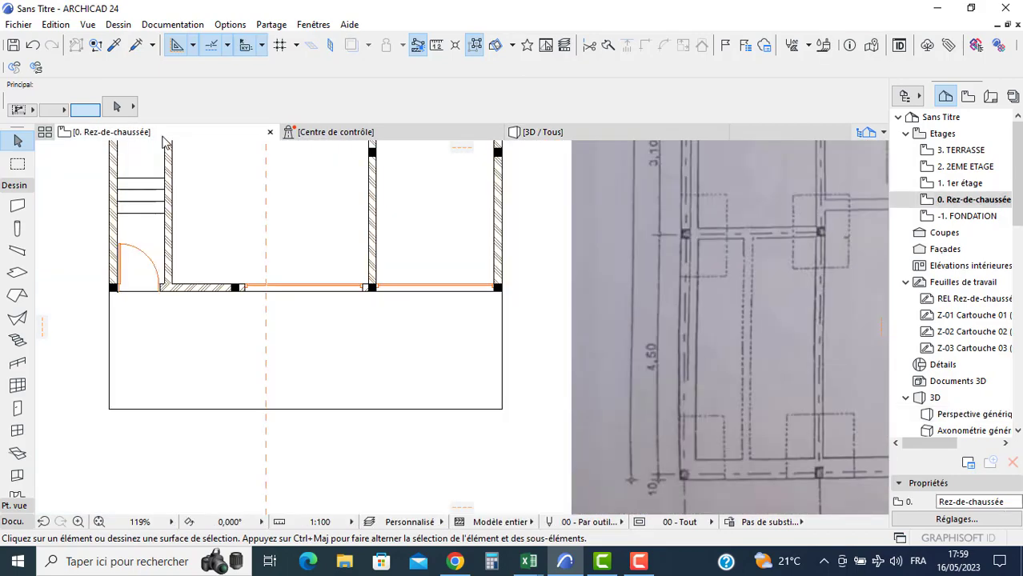
- Draw a straight section line lengthwise through the entrance door and steps, across the whole ground-floor plan, looking toward the garages
{"action": "left_click", "coordinate": [120, 132]}
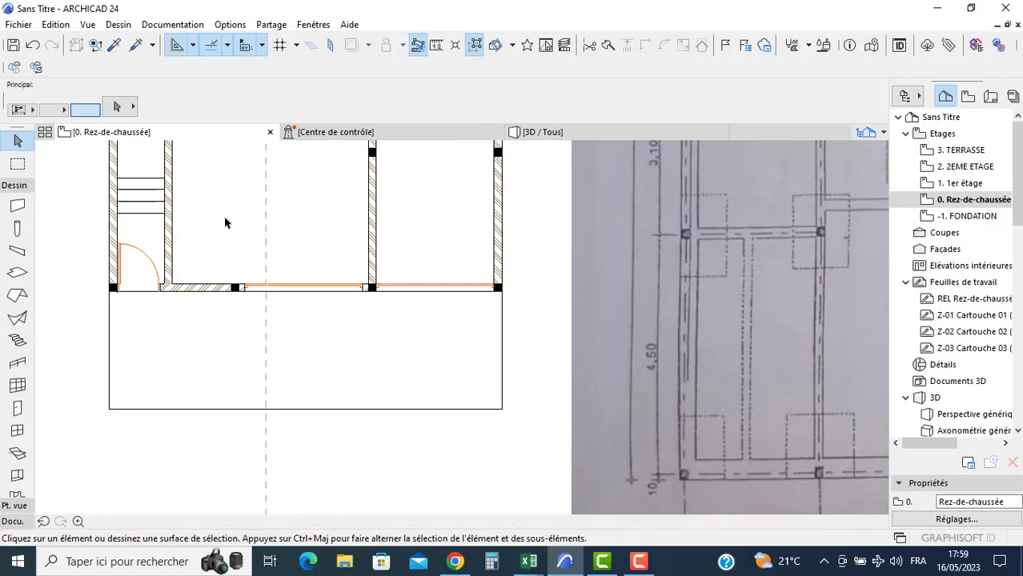
{"action": "scroll", "coordinate": [232, 228], "scroll_direction": "down", "scroll_amount": 6}
{"action": "scroll", "coordinate": [214, 272], "scroll_direction": "up", "scroll_amount": 6}
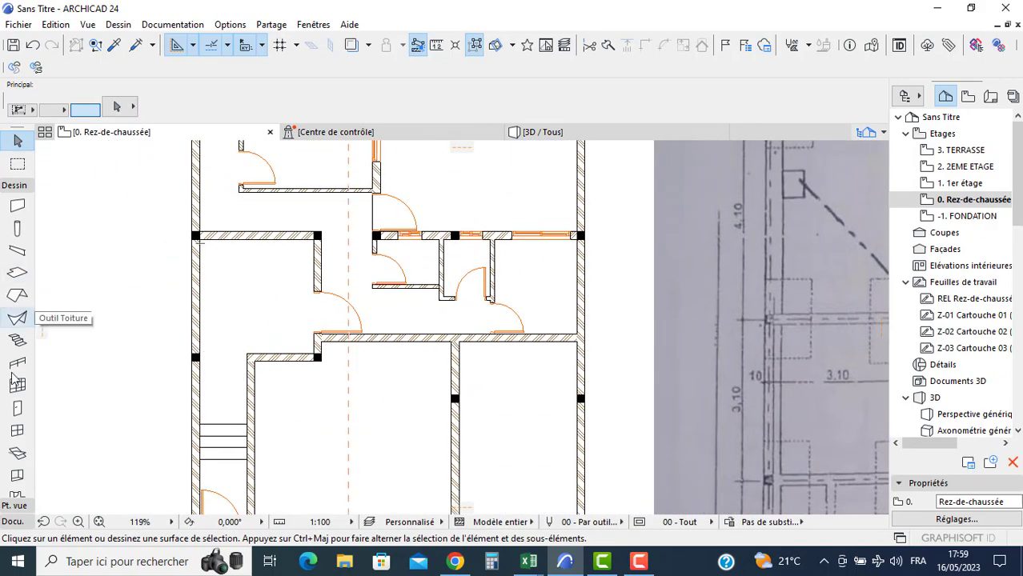
{"action": "left_click", "coordinate": [13, 521]}
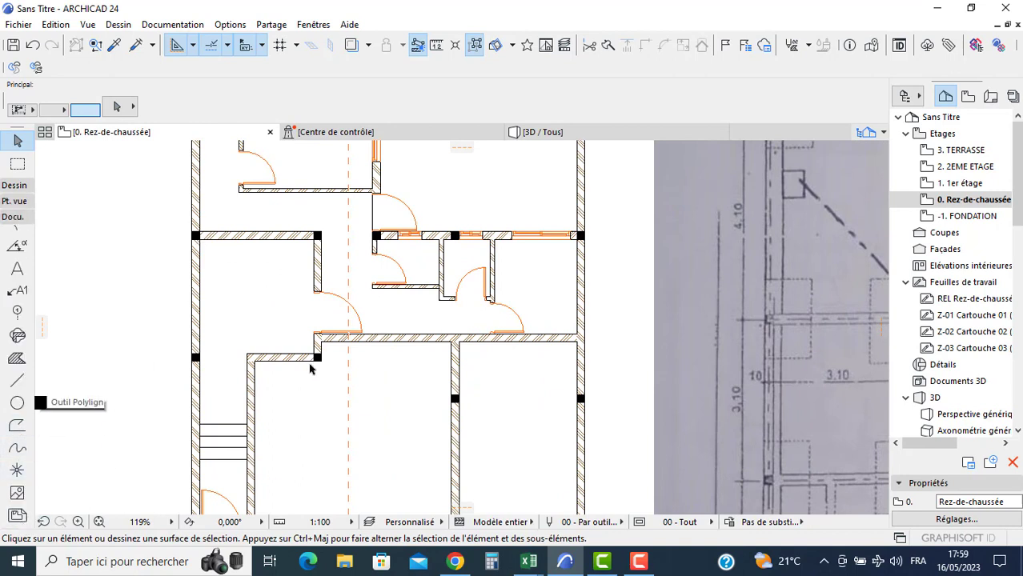
{"action": "left_click", "coordinate": [13, 201]}
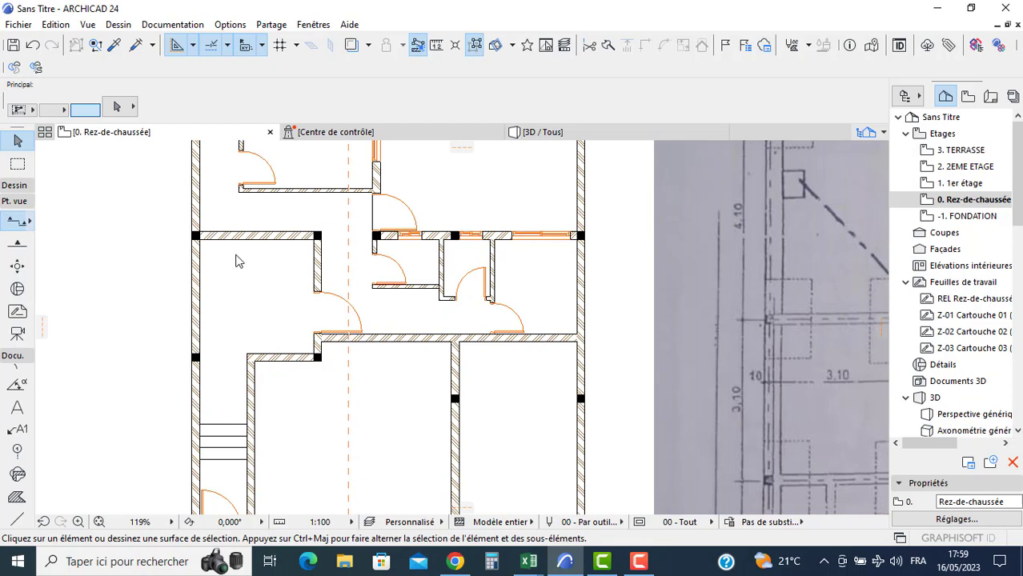
{"action": "scroll", "coordinate": [236, 260], "scroll_direction": "down", "scroll_amount": 4}
{"action": "left_click", "coordinate": [227, 454]}
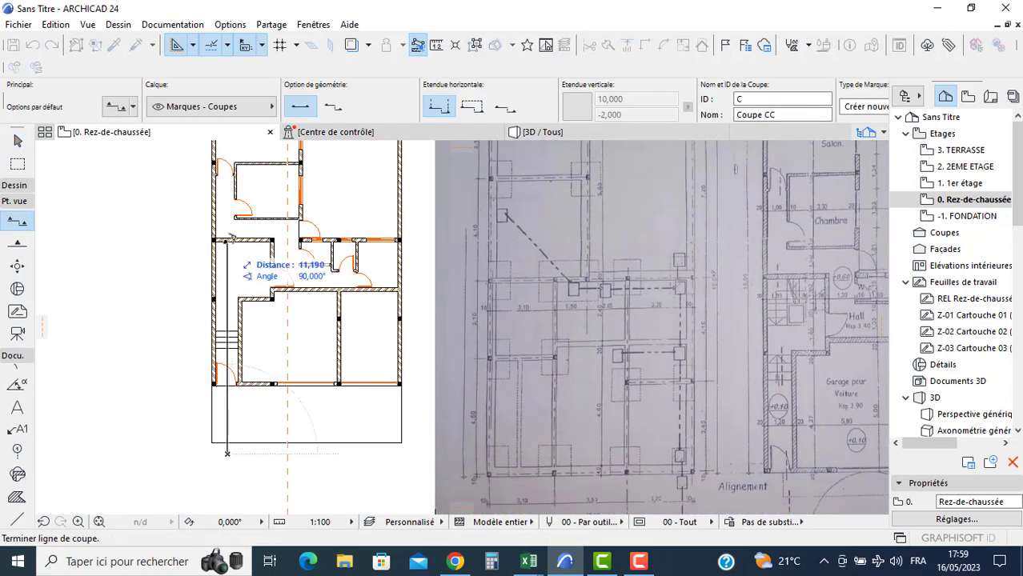
{"action": "scroll", "coordinate": [228, 160], "scroll_direction": "up", "scroll_amount": 2}
{"action": "left_click", "coordinate": [227, 165]}
{"action": "left_click", "coordinate": [239, 166]}
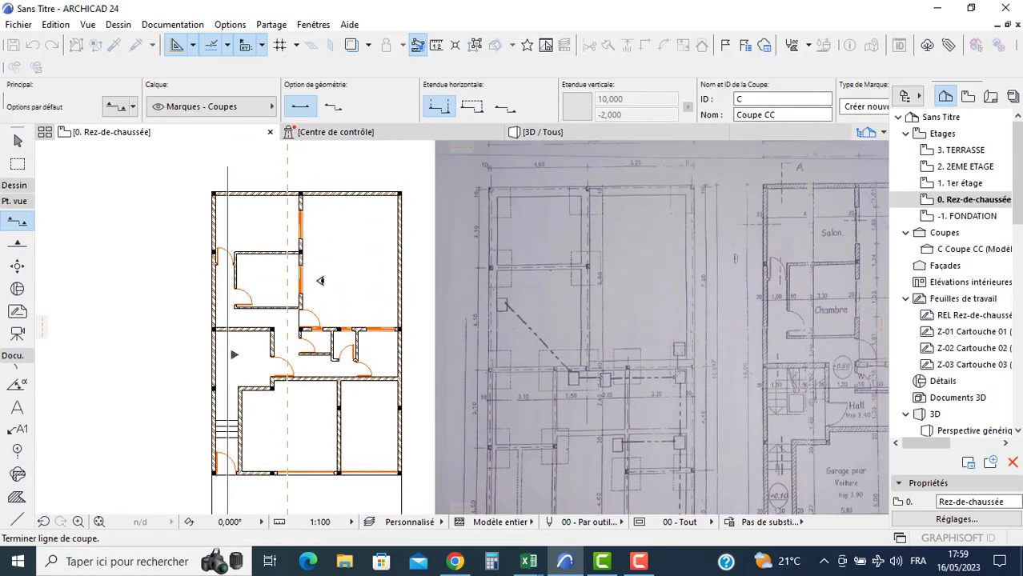
- Open the new section Coupe CC and examine the lower slab between the entrance door and the steps
{"action": "left_click", "coordinate": [939, 252]}
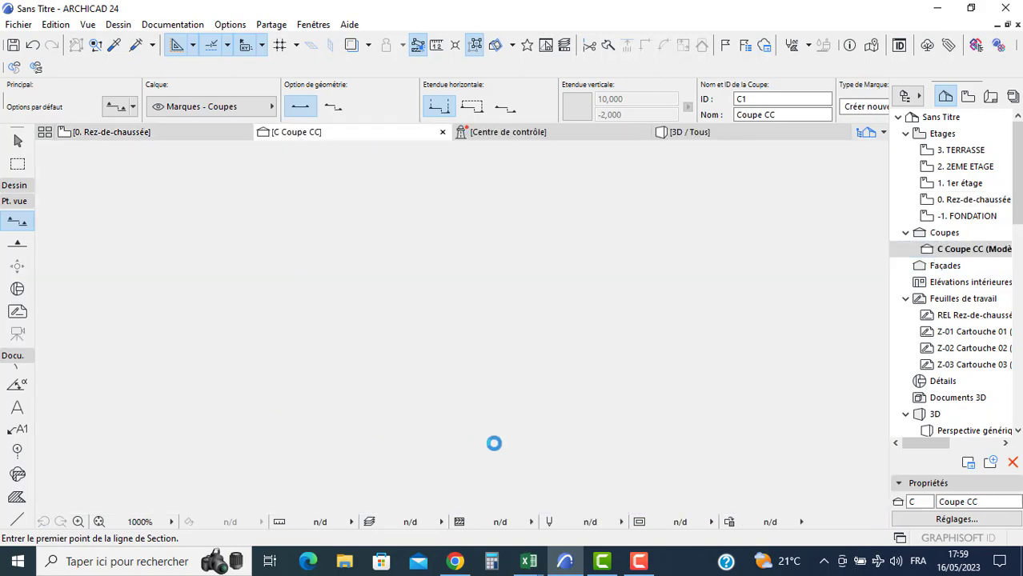
{"action": "scroll", "coordinate": [656, 456], "scroll_direction": "up", "scroll_amount": 5}
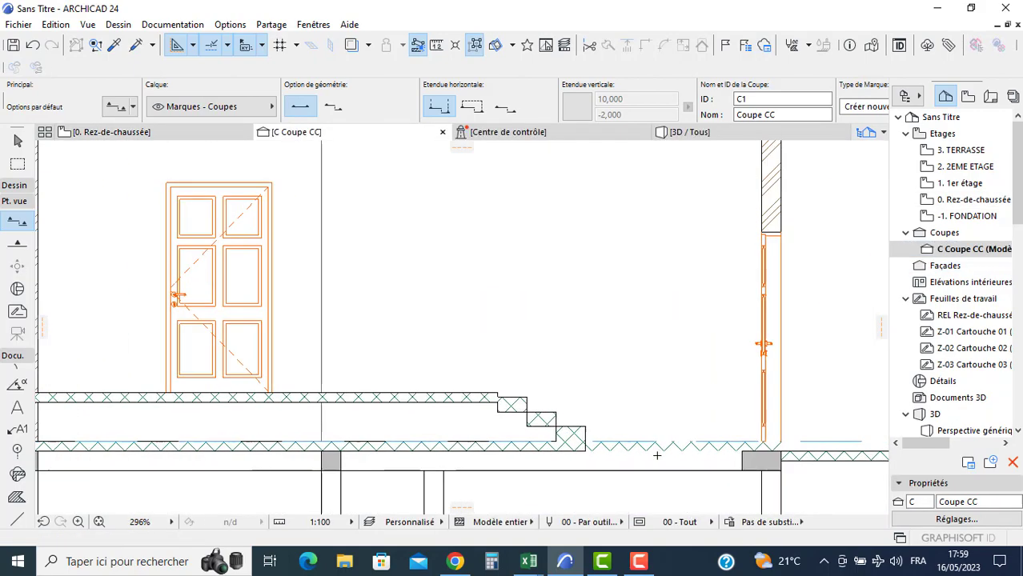
{"action": "scroll", "coordinate": [657, 456], "scroll_direction": "up", "scroll_amount": 5}
{"action": "key", "text": "Escape"}
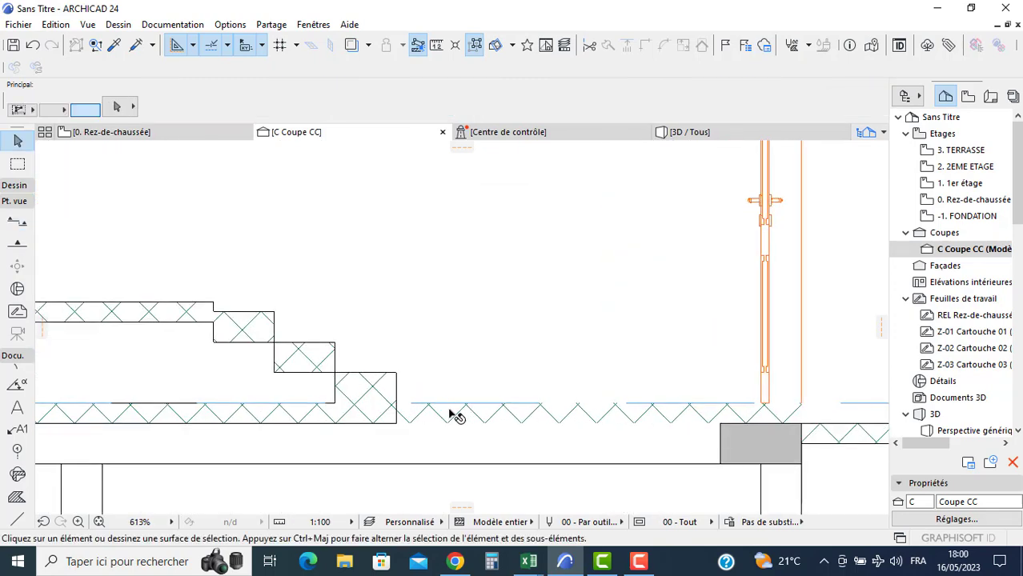
{"action": "left_click", "coordinate": [450, 411]}
{"action": "middle_click_drag", "start_coordinate": [696, 425], "coordinate": [470, 416]}
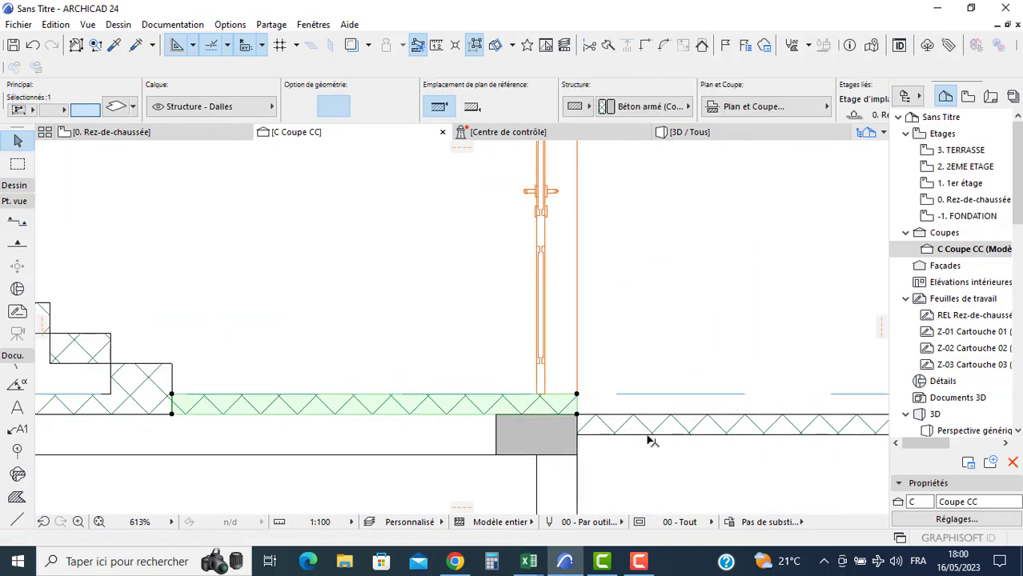
{"action": "middle_click_drag", "start_coordinate": [312, 418], "coordinate": [754, 420]}
{"action": "scroll", "coordinate": [530, 388], "scroll_direction": "down", "scroll_amount": 3}
{"action": "middle_click_drag", "start_coordinate": [264, 398], "coordinate": [520, 402]}
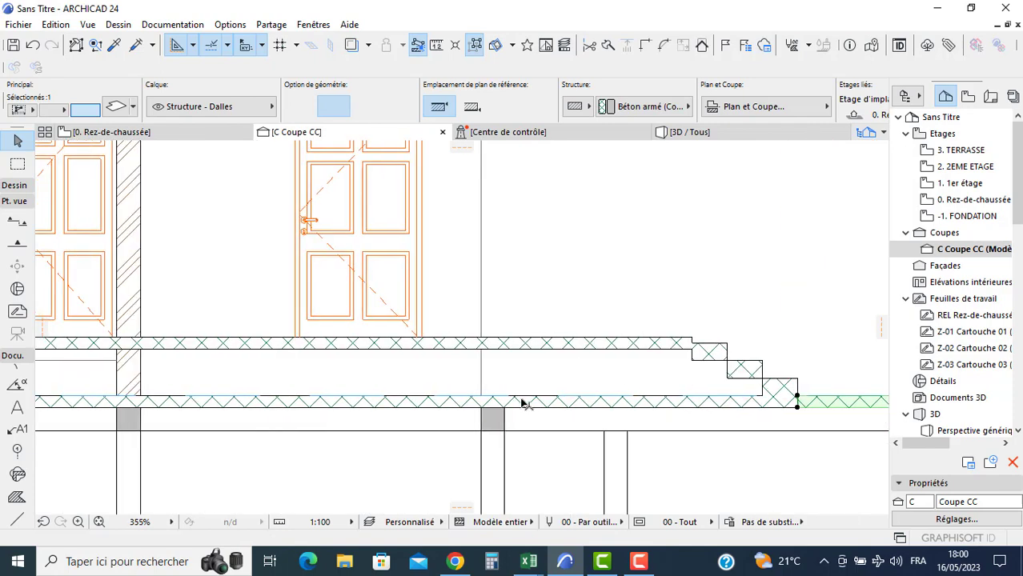
- Examine the foundation-level slab under the raised floor in the section, from the steps to the rear wall
{"action": "key", "text": "Escape"}
{"action": "left_click", "coordinate": [519, 403]}
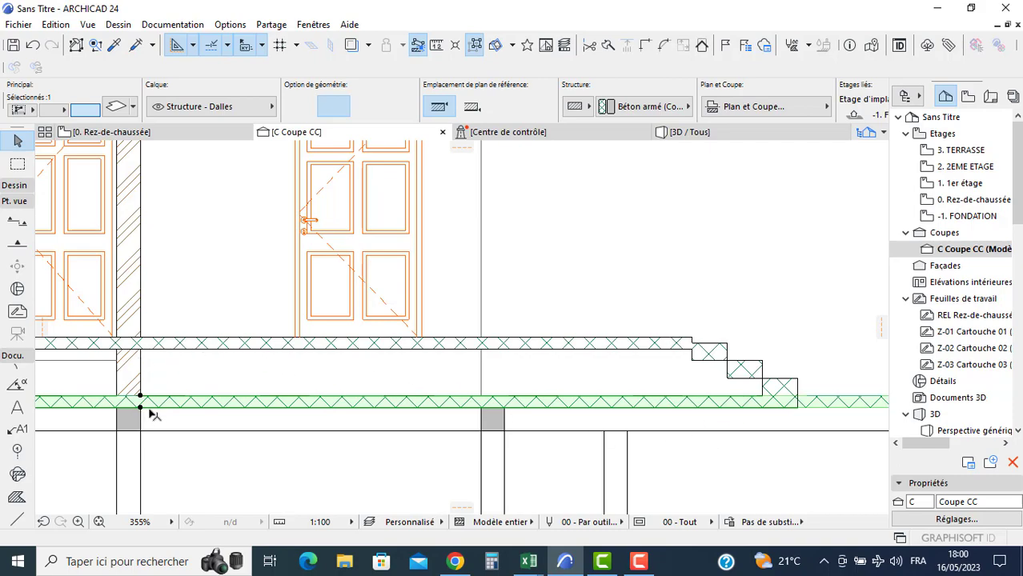
{"action": "scroll", "coordinate": [152, 401], "scroll_direction": "down", "scroll_amount": 3}
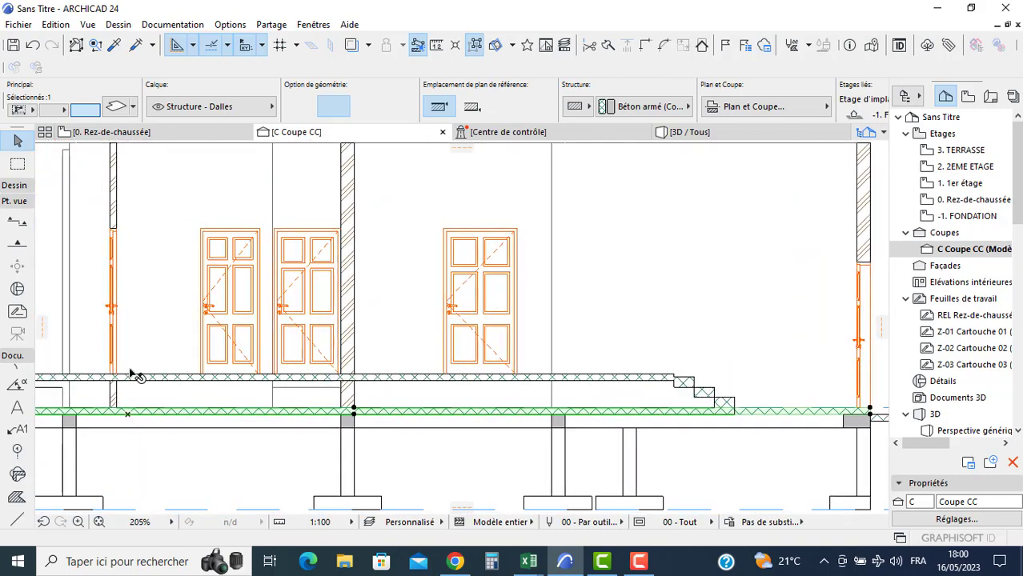
{"action": "middle_click_drag", "start_coordinate": [139, 372], "coordinate": [323, 363]}
{"action": "scroll", "coordinate": [449, 386], "scroll_direction": "up", "scroll_amount": 2}
{"action": "middle_click_drag", "start_coordinate": [225, 356], "coordinate": [351, 363]}
{"action": "scroll", "coordinate": [350, 363], "scroll_direction": "up", "scroll_amount": 1}
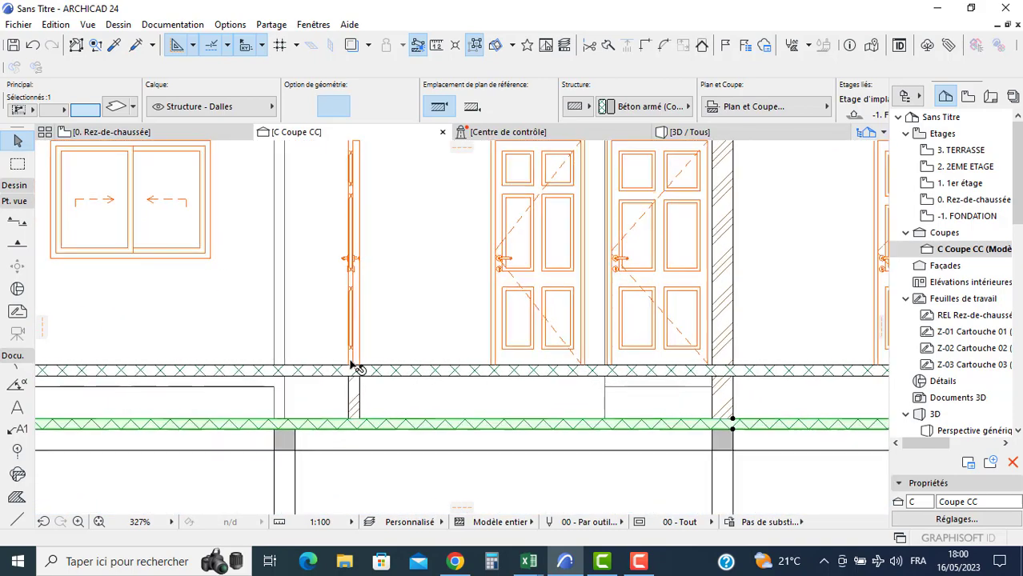
{"action": "scroll", "coordinate": [358, 369], "scroll_direction": "down", "scroll_amount": 4}
{"action": "scroll", "coordinate": [320, 358], "scroll_direction": "down", "scroll_amount": 2}
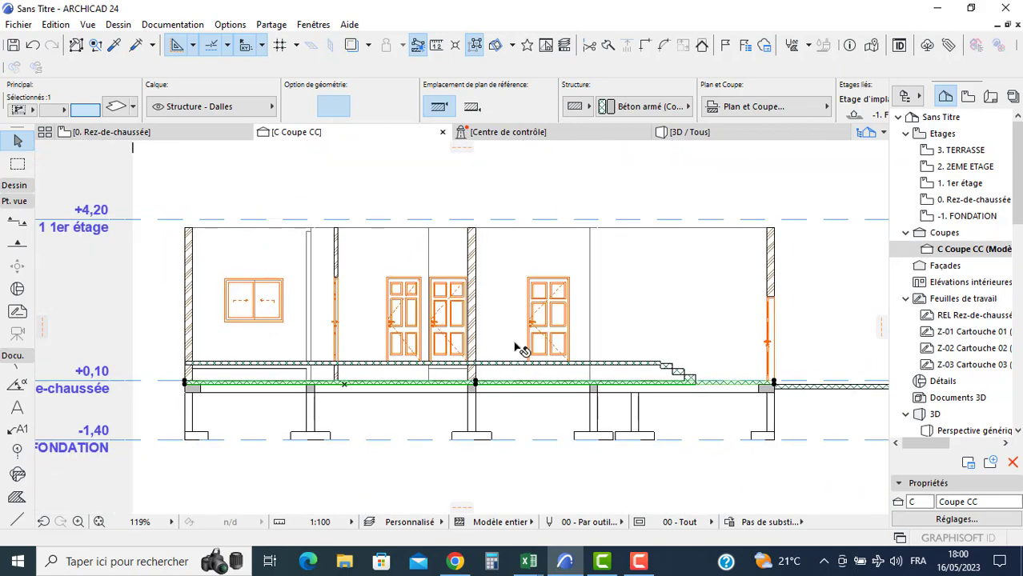
{"action": "key", "text": "Escape"}
{"action": "scroll", "coordinate": [213, 364], "scroll_direction": "up", "scroll_amount": 2}
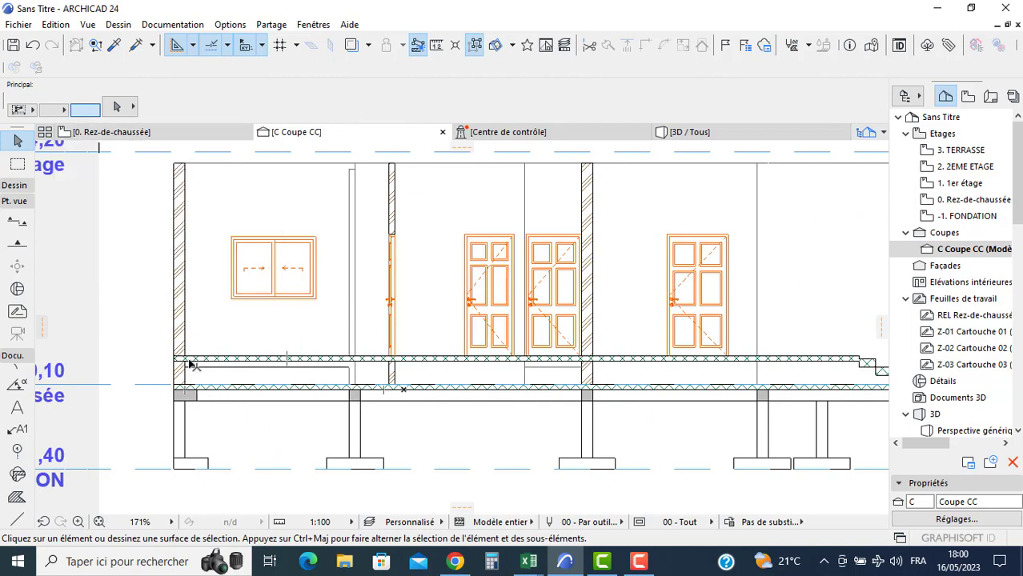
- On the ground-floor plan, set the default slab's thickness to 0.170 m and its elevation relative to project zero to 0.77 m
{"action": "mouse_move", "coordinate": [118, 136]}
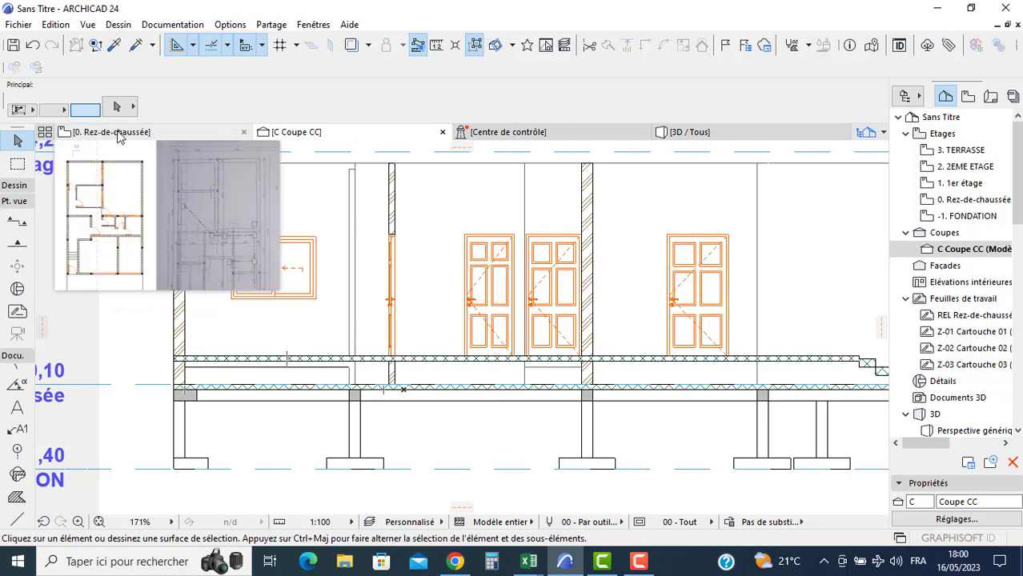
{"action": "left_click", "coordinate": [118, 135]}
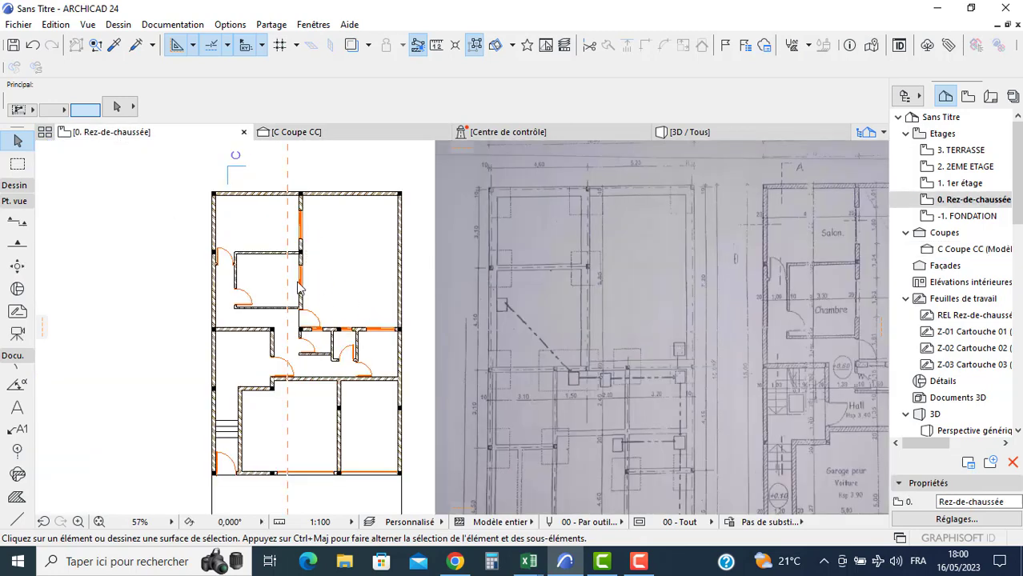
{"action": "scroll", "coordinate": [216, 401], "scroll_direction": "up", "scroll_amount": 3}
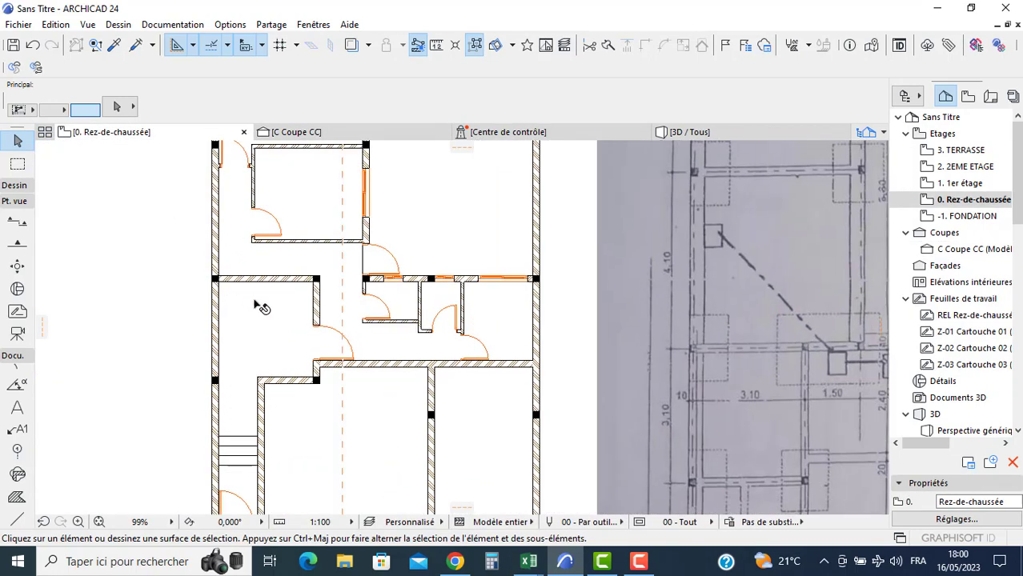
{"action": "scroll", "coordinate": [256, 304], "scroll_direction": "up", "scroll_amount": 3}
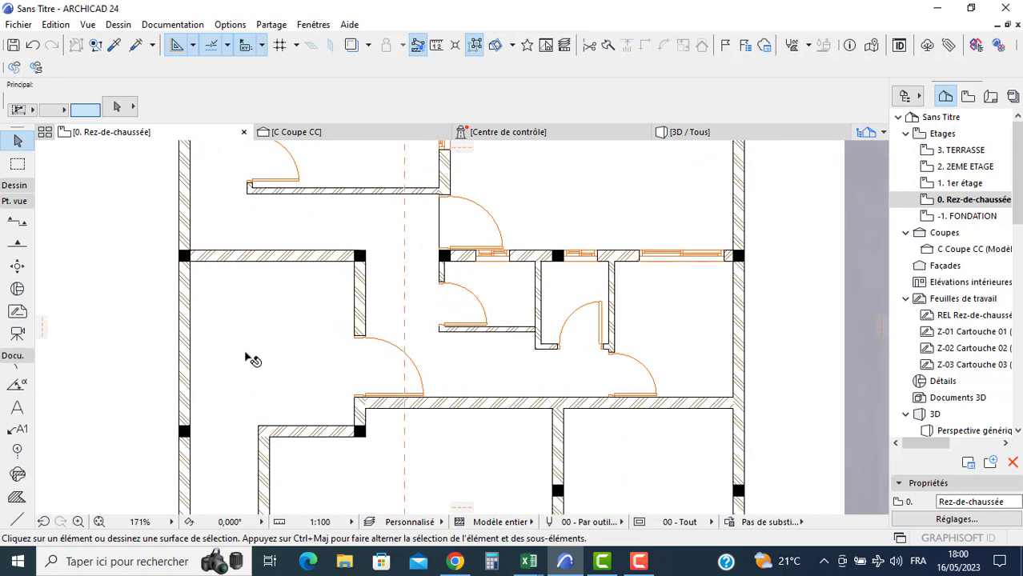
{"action": "middle_click_drag", "start_coordinate": [246, 353], "coordinate": [264, 329]}
{"action": "left_click", "coordinate": [16, 188]}
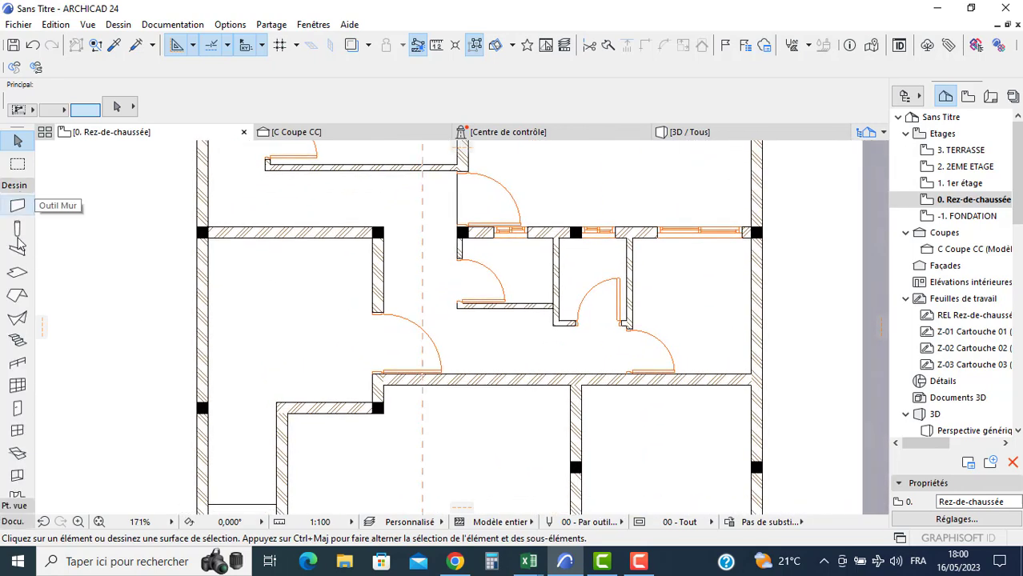
{"action": "left_click", "coordinate": [18, 272]}
{"action": "key", "text": "ctrl+t"}
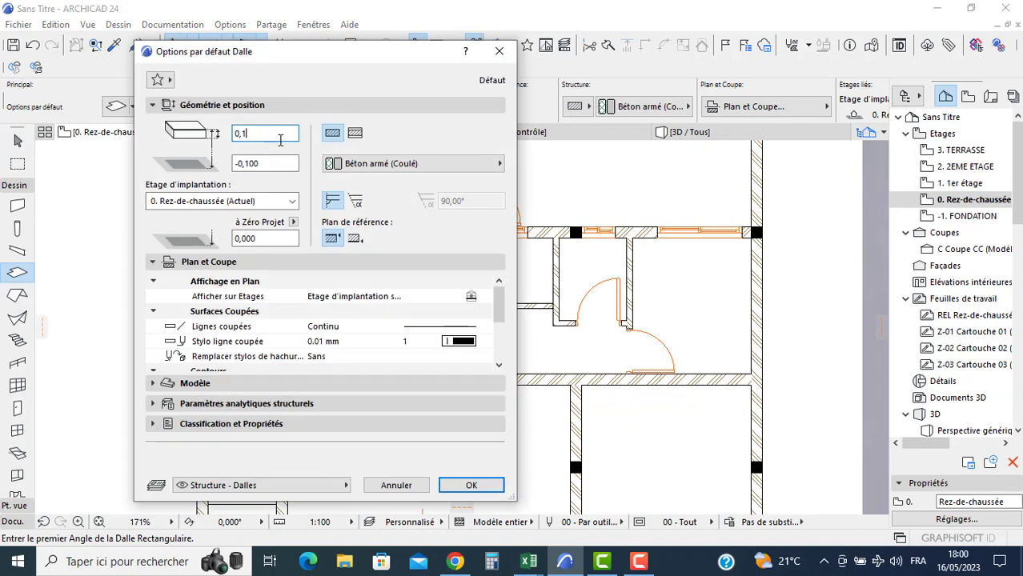
{"action": "type", "text": "0,170"}
{"action": "left_click", "coordinate": [271, 240]}
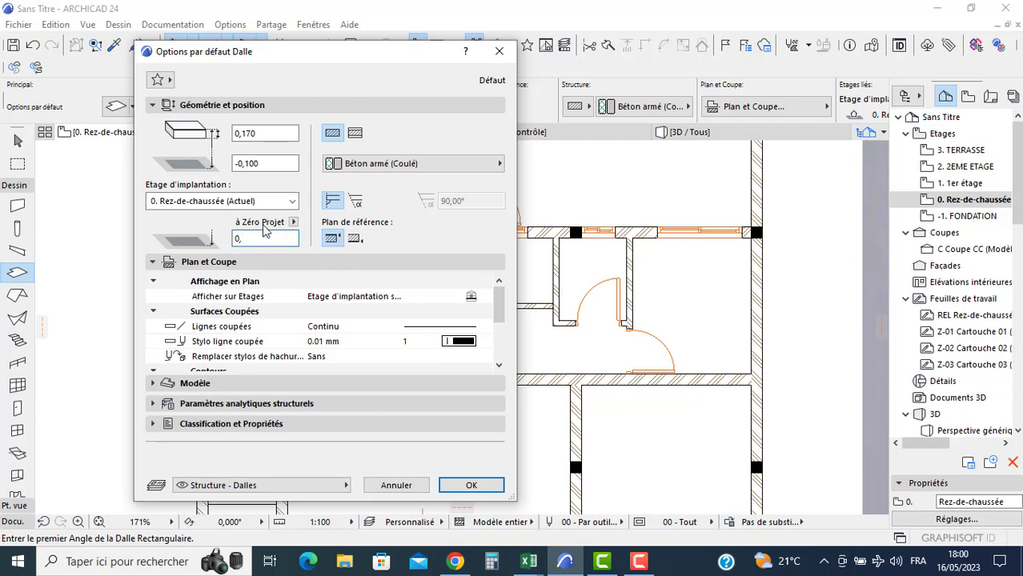
{"action": "type", "text": "0,77"}
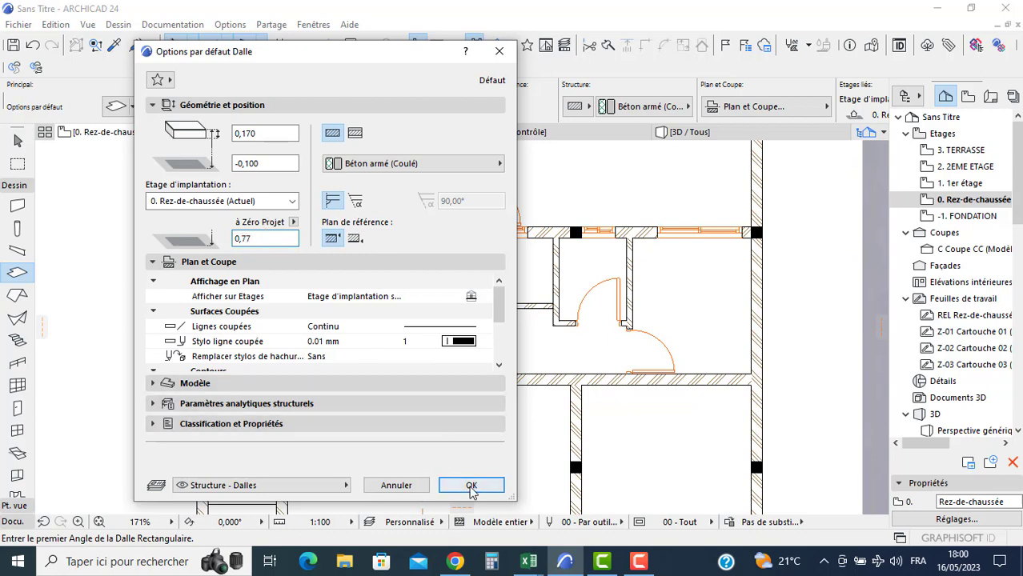
{"action": "left_click", "coordinate": [470, 485]}
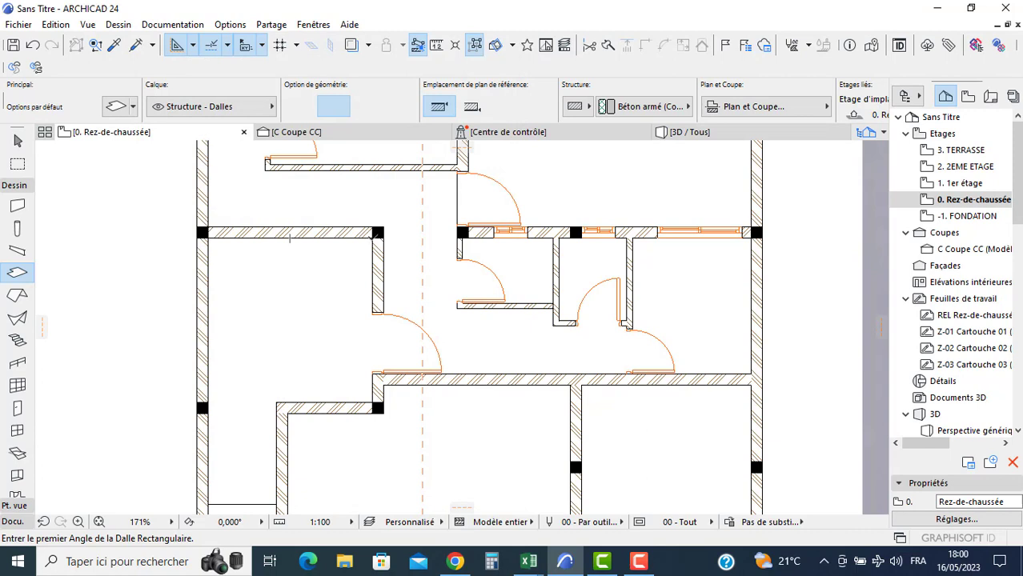
- Draw a 1 m by 1 m slab in the corner of the stair room, against the column beside the hall
{"action": "left_click", "coordinate": [372, 238]}
{"action": "type", "text": "1"}
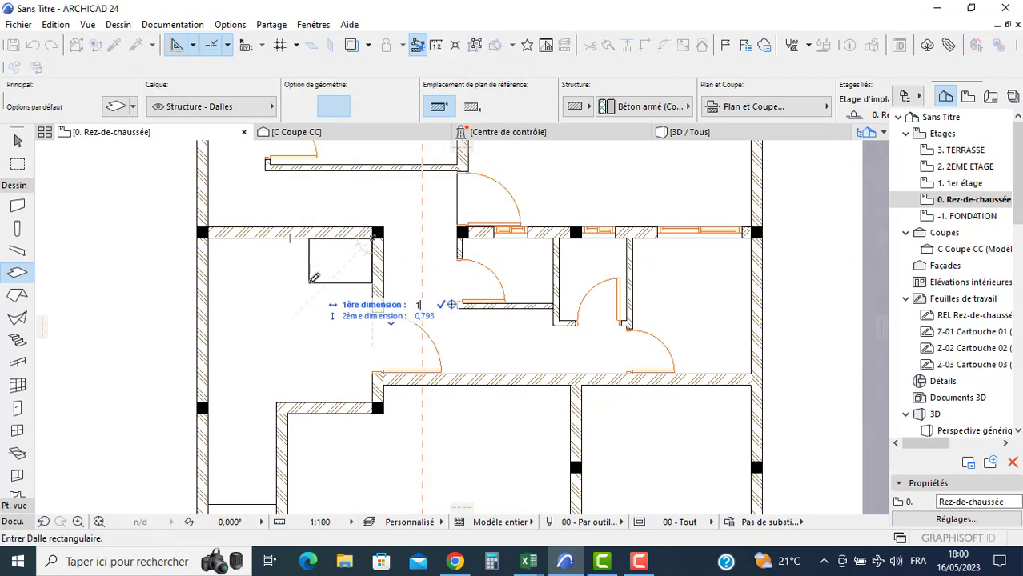
{"action": "key", "text": "Tab"}
{"action": "key", "text": "Return"}
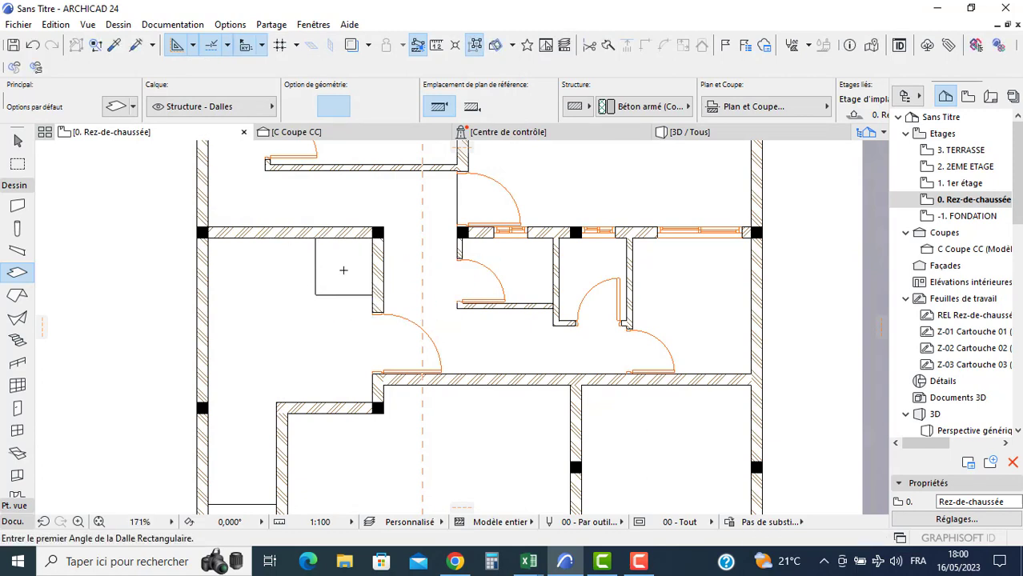
{"action": "key", "text": "Escape"}
- Split the 1 m square slab into three winder steps with two cuts from its free inner corner to the midpoints of the wall-side edges
{"action": "left_click", "coordinate": [346, 265]}
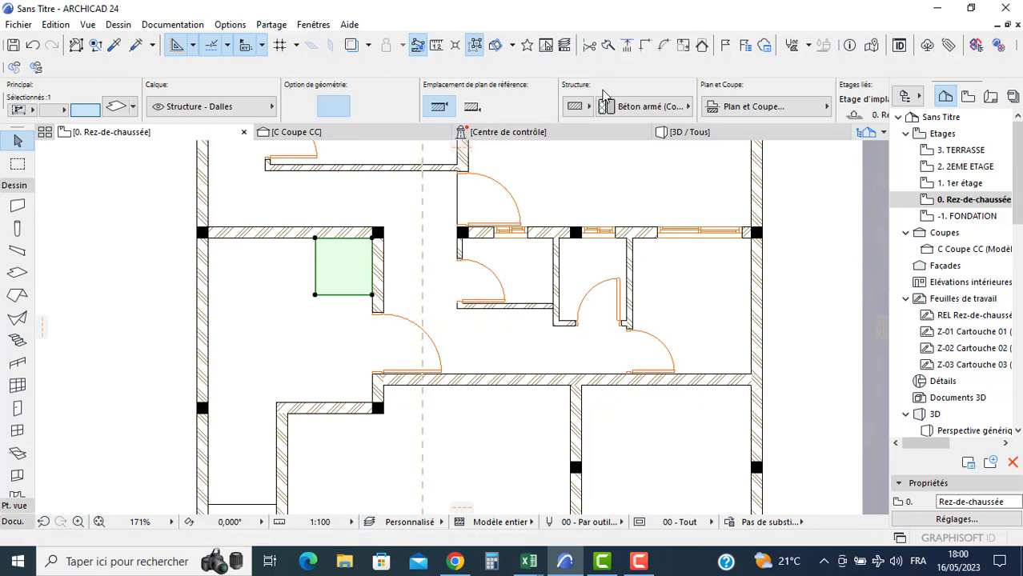
{"action": "left_click", "coordinate": [606, 48]}
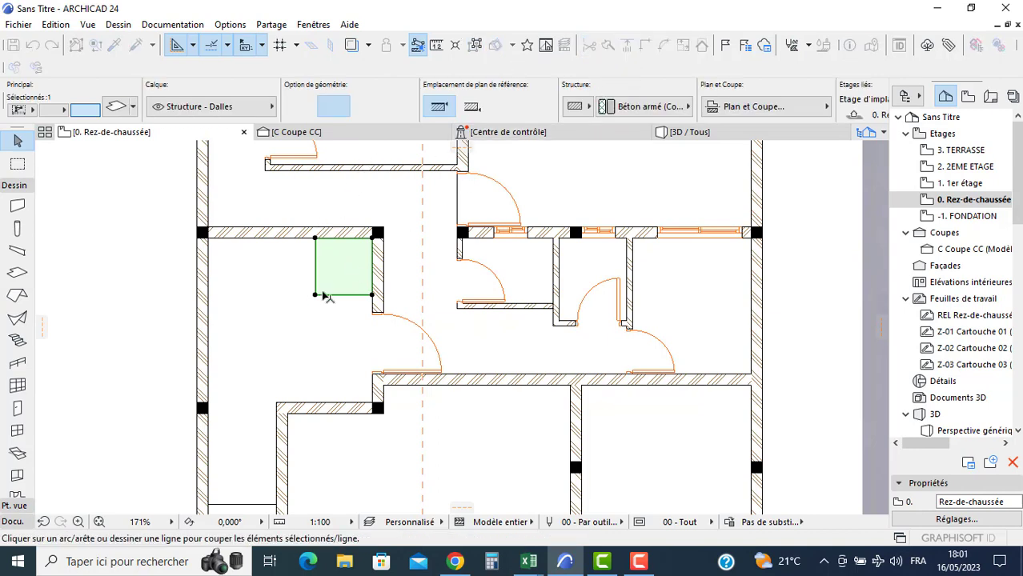
{"action": "left_click", "coordinate": [315, 295]}
{"action": "left_click", "coordinate": [377, 268]}
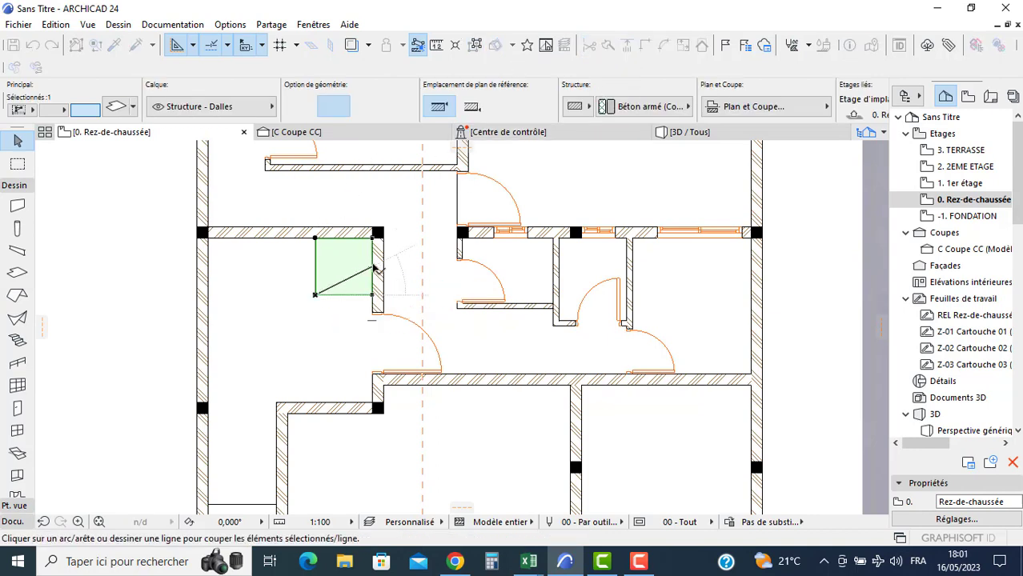
{"action": "left_click", "coordinate": [365, 265]}
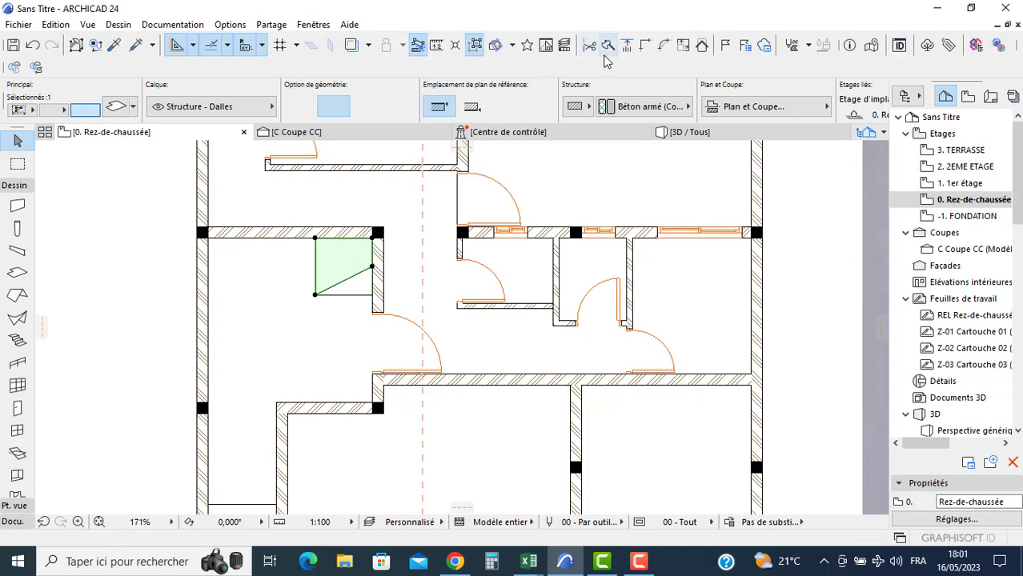
{"action": "left_click", "coordinate": [606, 45]}
{"action": "left_click", "coordinate": [314, 294]}
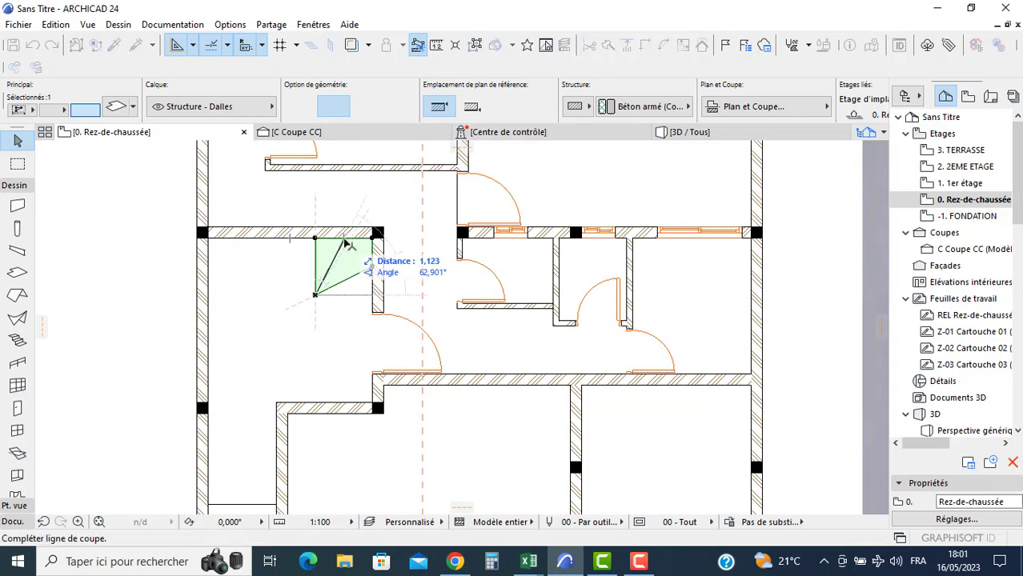
{"action": "left_click", "coordinate": [343, 238]}
{"action": "left_click", "coordinate": [354, 257]}
{"action": "key", "text": "Escape"}
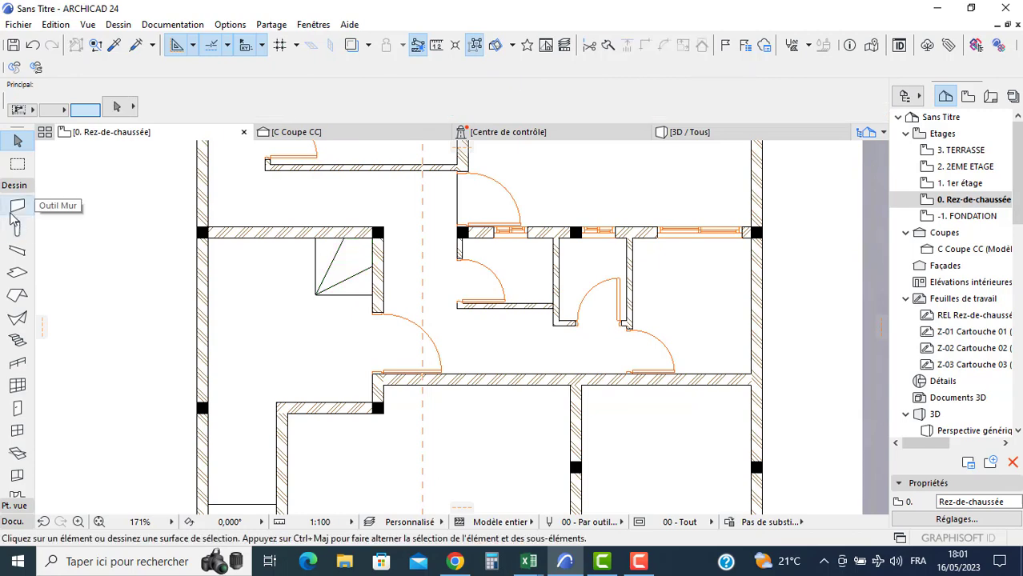
- Draw a 1 m by 0.3 m step slab against the hall wall, starting from the winder's inner corner
{"action": "left_click", "coordinate": [18, 273]}
{"action": "scroll", "coordinate": [292, 294], "scroll_direction": "up", "scroll_amount": 2}
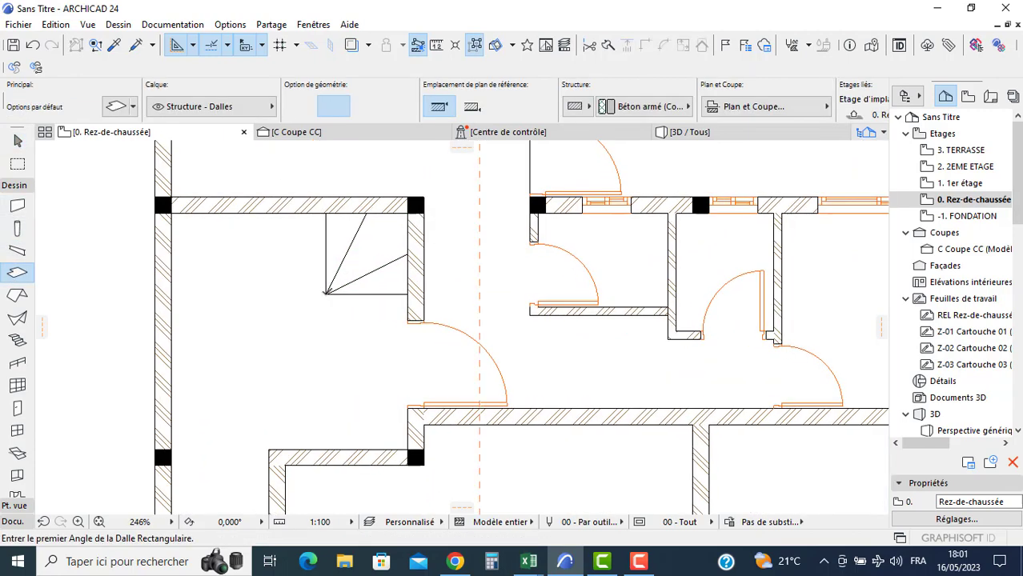
{"action": "left_click", "coordinate": [324, 295]}
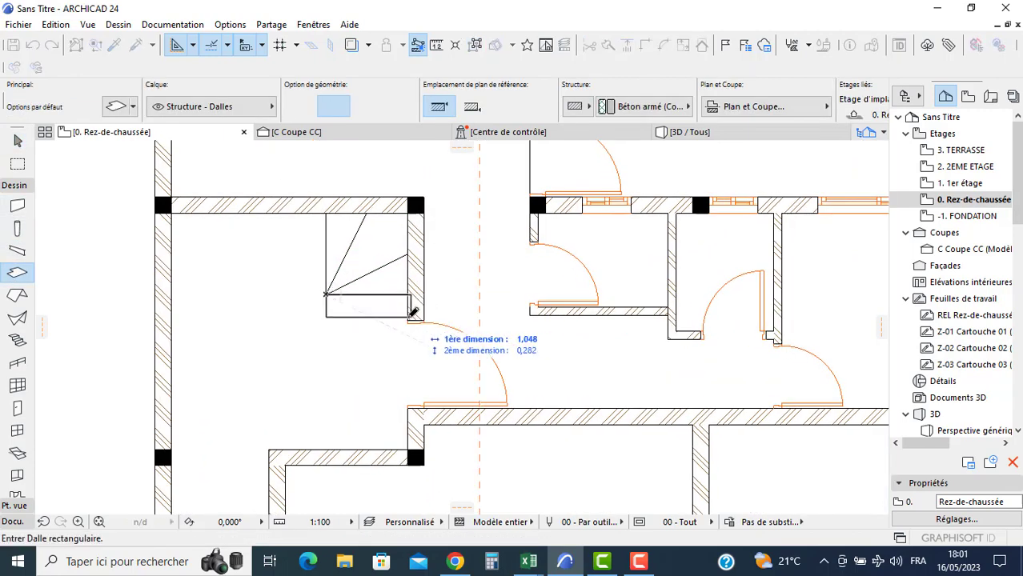
{"action": "key", "text": "Tab"}
{"action": "key", "text": "Tab"}
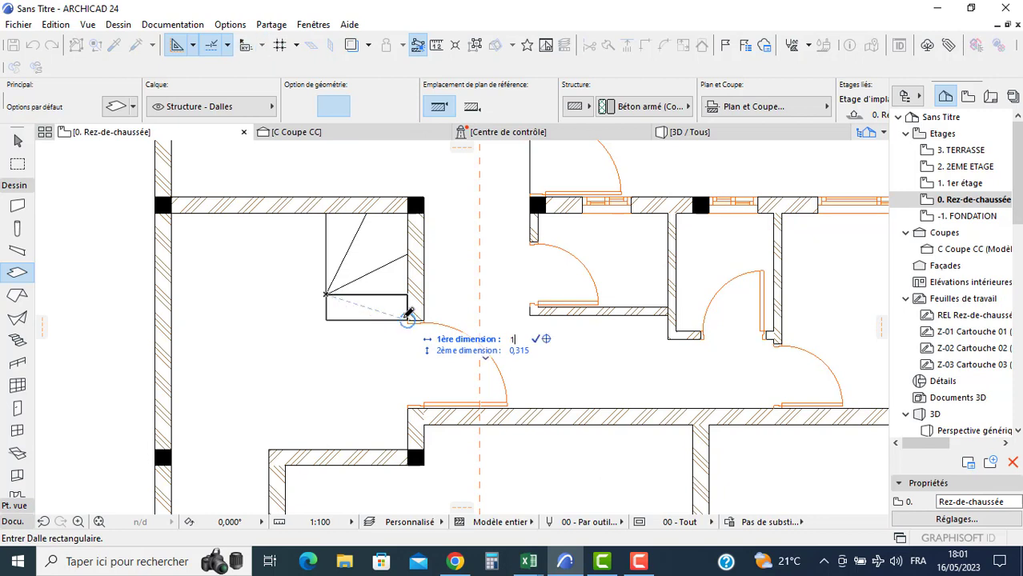
{"action": "type", "text": "0,"}
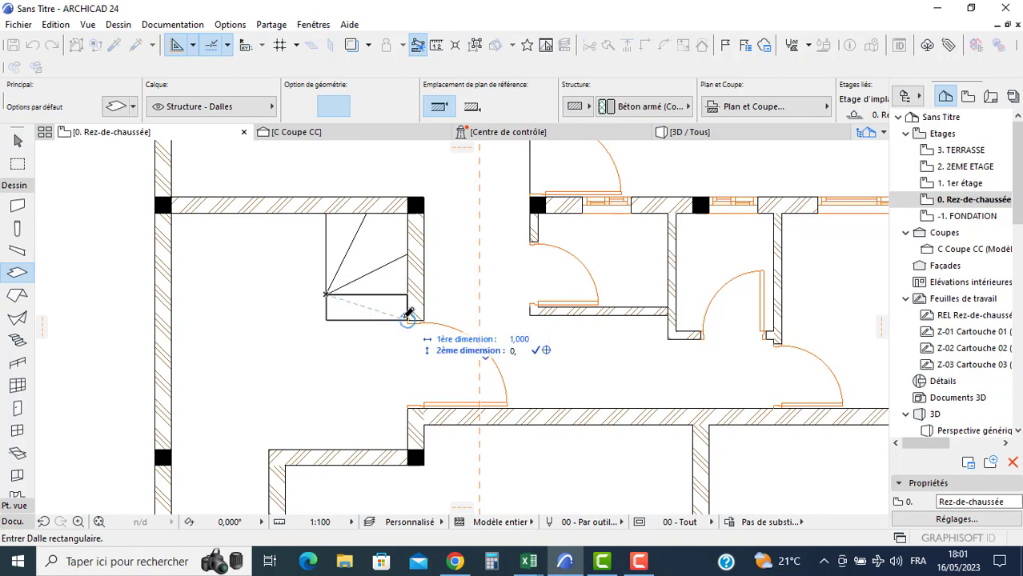
{"action": "type", "text": "3"}
{"action": "key", "text": "Return"}
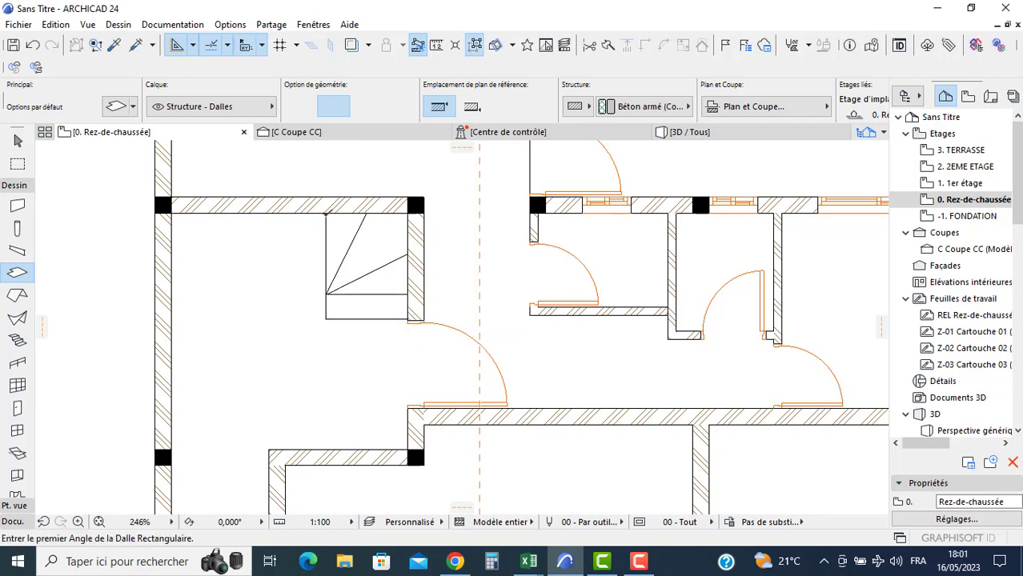
- Draw a step slab 0.3 m wide and 1 m long beside the winder, extending away from the hall wall
{"action": "left_click", "coordinate": [326, 213]}
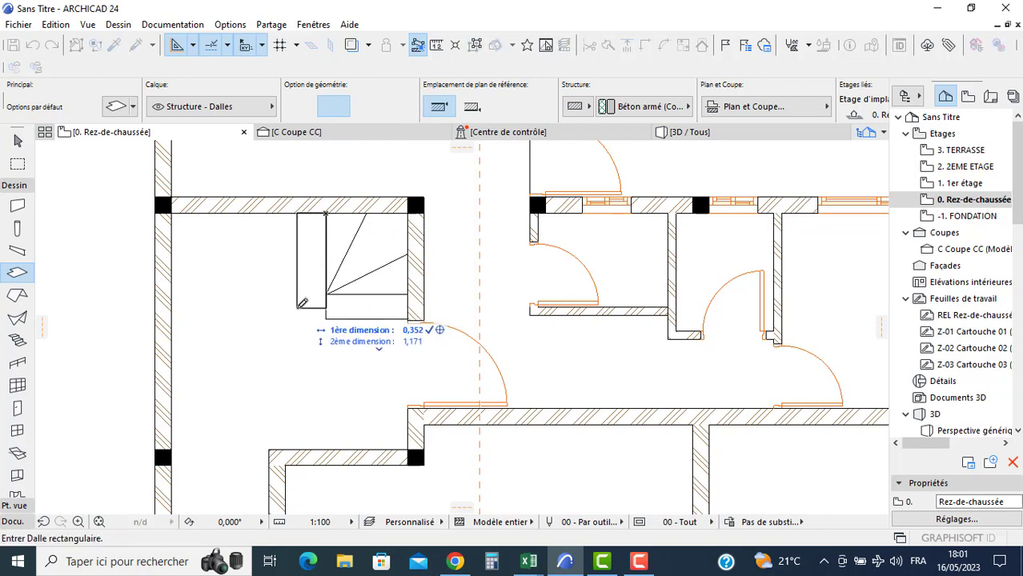
{"action": "type", "text": "0,3"}
{"action": "key", "text": "Tab"}
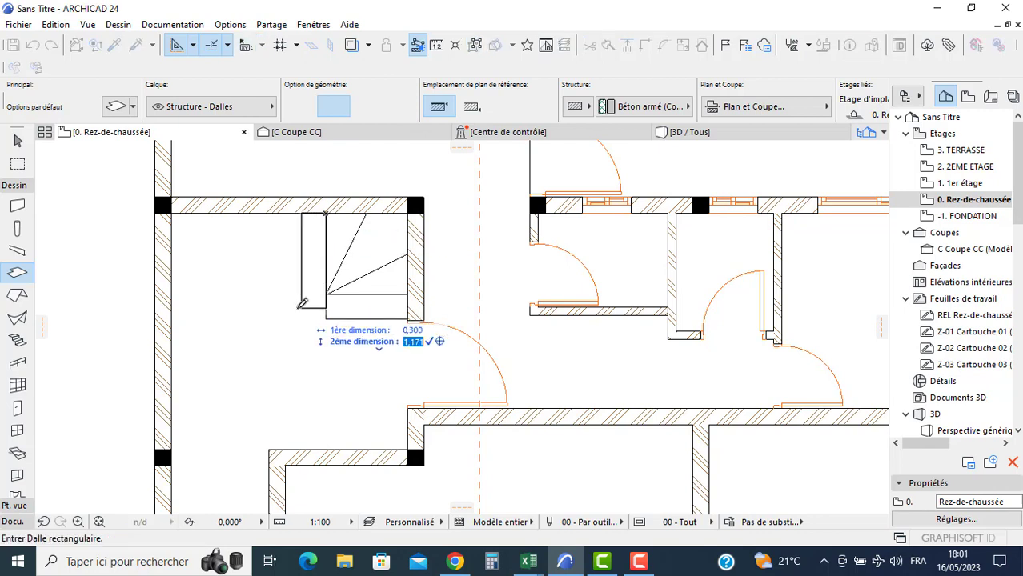
{"action": "type", "text": "1"}
{"action": "key", "text": "Return"}
{"action": "key", "text": "Escape"}
- Make two copies of the new straight step at 0.3 m spacing, continuing the flight toward the outer wall
{"action": "left_click", "coordinate": [309, 284]}
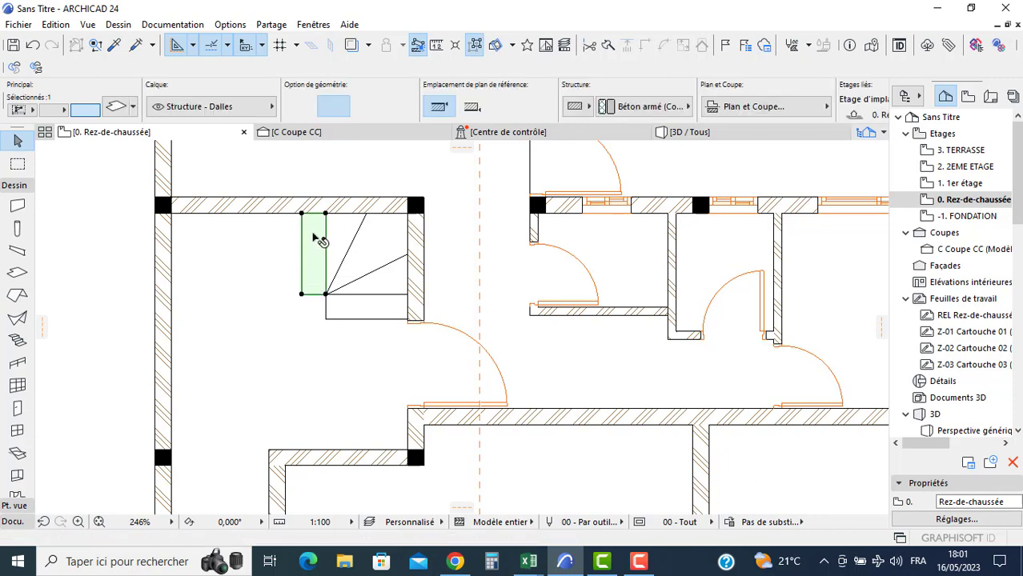
{"action": "left_click", "coordinate": [325, 214]}
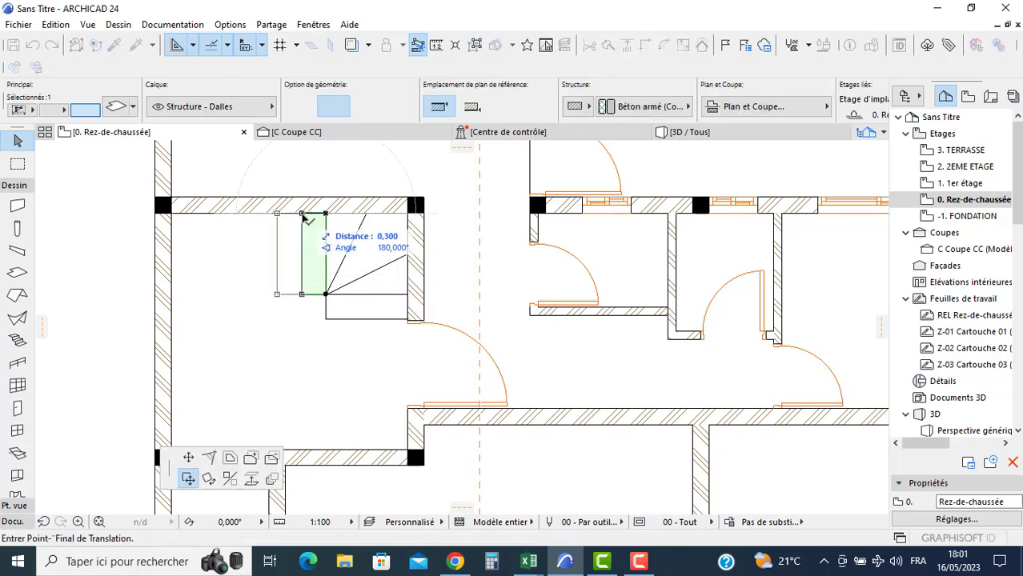
{"action": "key", "text": "ctrl"}
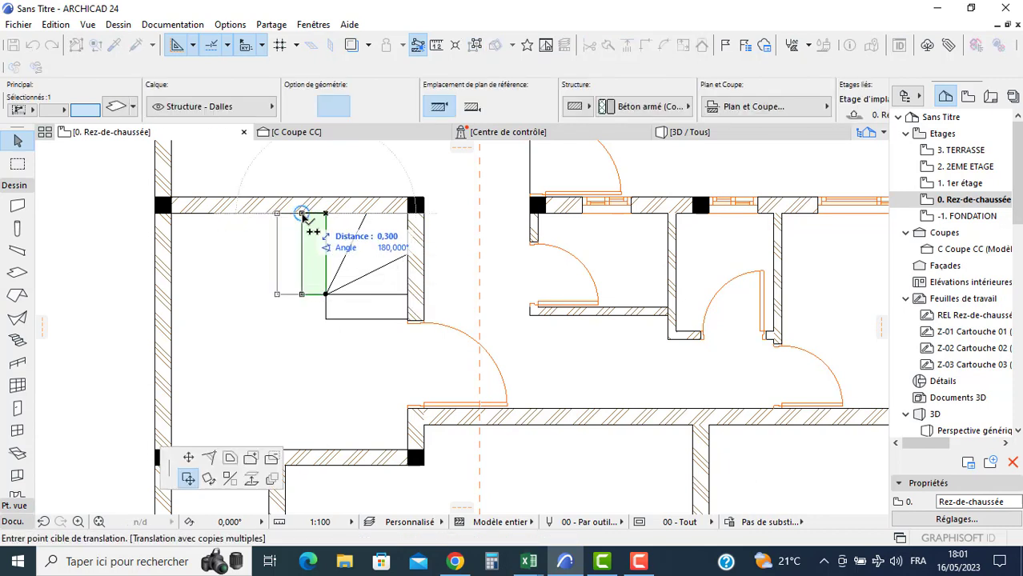
{"action": "left_click", "coordinate": [302, 214]}
{"action": "left_click", "coordinate": [277, 214]}
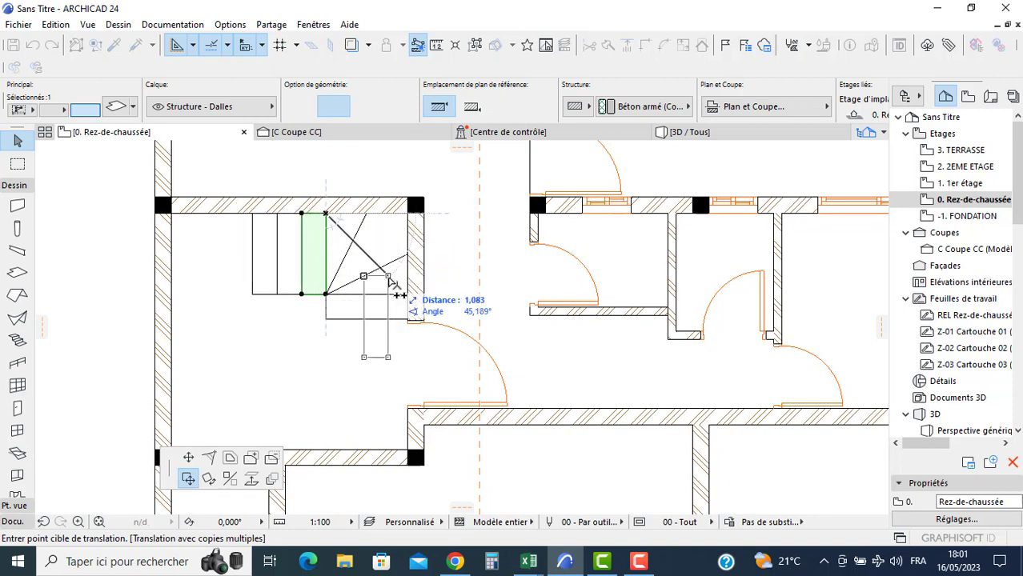
{"action": "key", "text": "Escape"}
{"action": "left_click", "coordinate": [389, 286]}
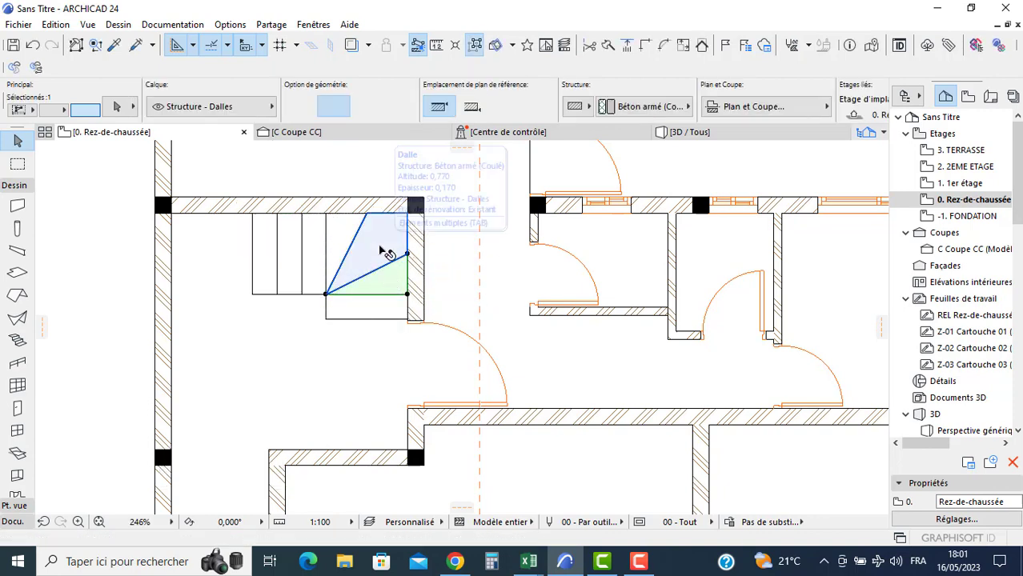
{"action": "left_click", "coordinate": [386, 253], "text": "shift"}
{"action": "left_click", "coordinate": [334, 272], "text": "shift"}
{"action": "left_click", "coordinate": [327, 295]}
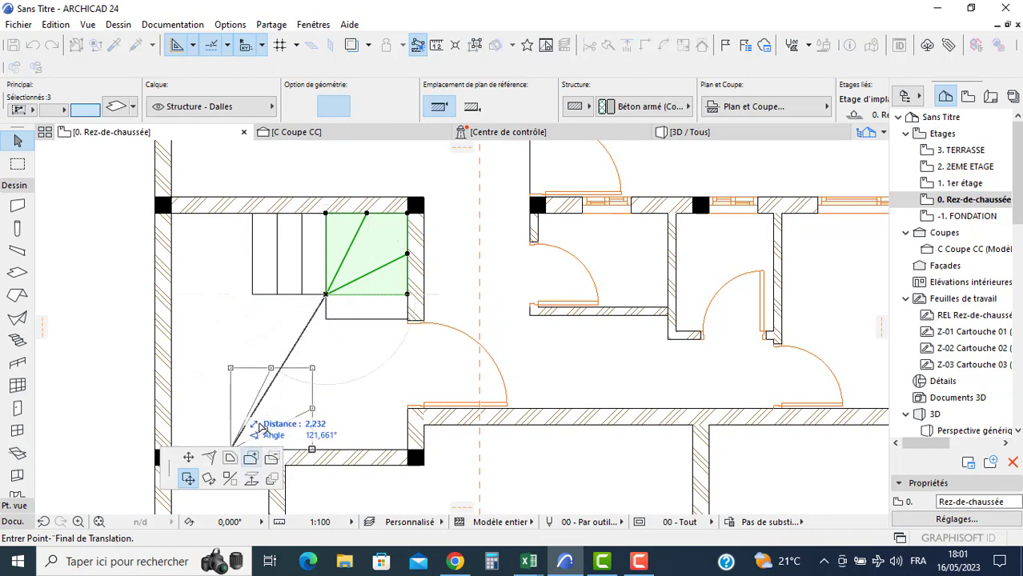
{"action": "key", "text": "Escape"}
{"action": "key", "text": "Escape"}
- Draw a landing slab from the stair room's outer corner column to the inner corner of the last straight step
{"action": "left_click", "coordinate": [16, 275]}
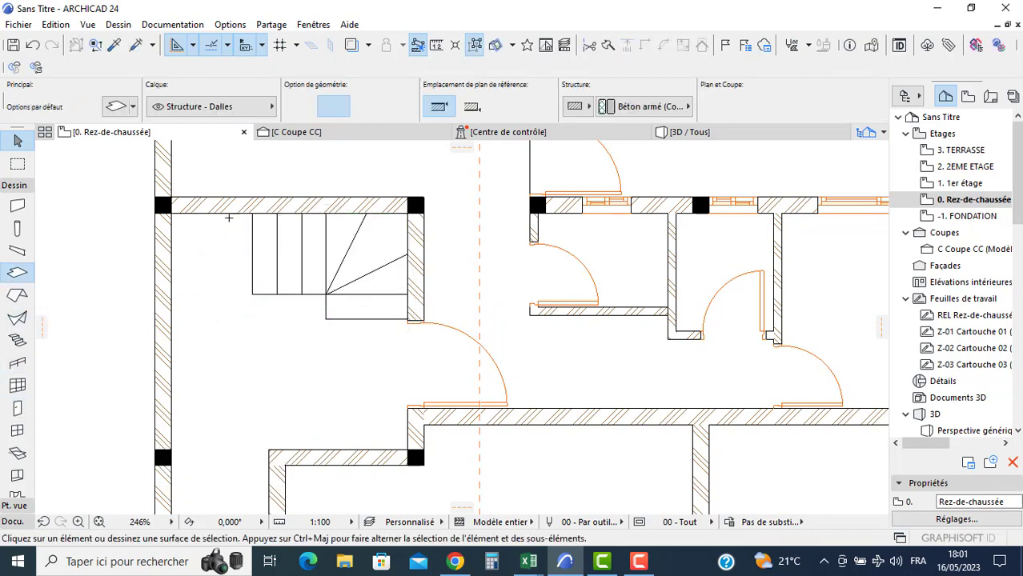
{"action": "left_click", "coordinate": [172, 213]}
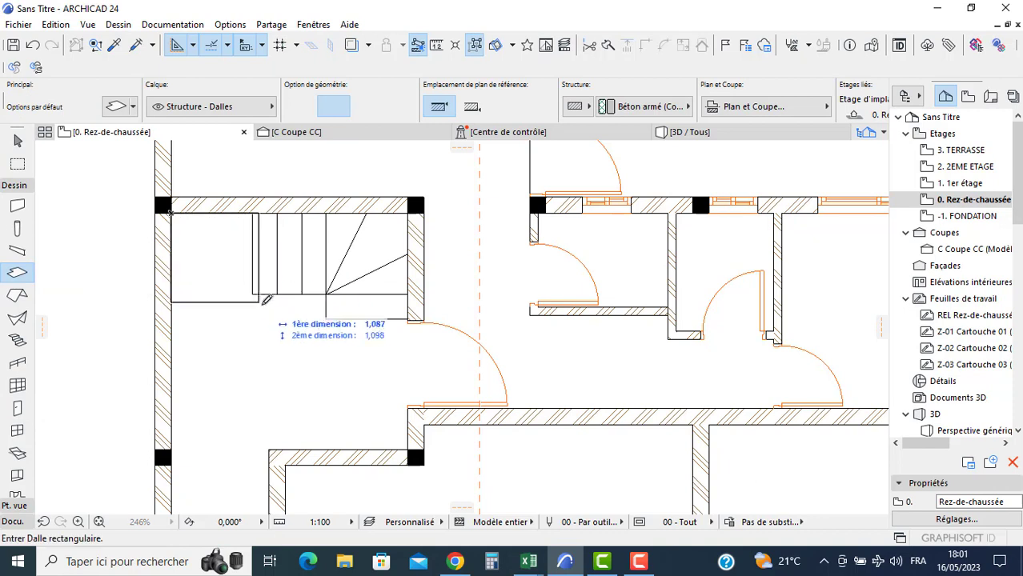
{"action": "left_click", "coordinate": [253, 293]}
{"action": "key", "text": "Escape"}
- Make two copies of the 1 m by 0.3 m starting step along the outer wall, following on from the corner landing
{"action": "left_click", "coordinate": [354, 319]}
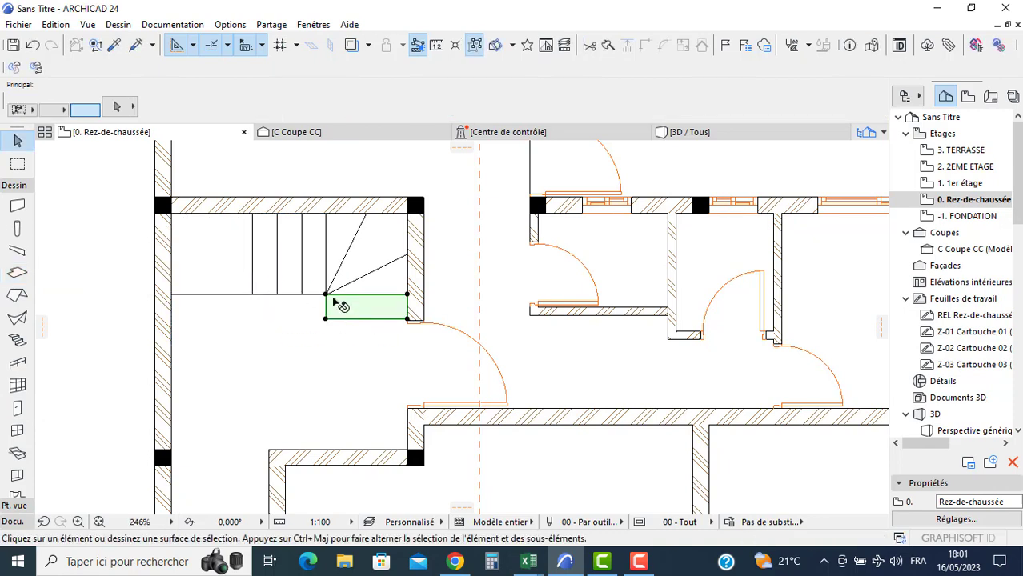
{"action": "left_click", "coordinate": [326, 294]}
{"action": "key", "text": "ctrl+alt"}
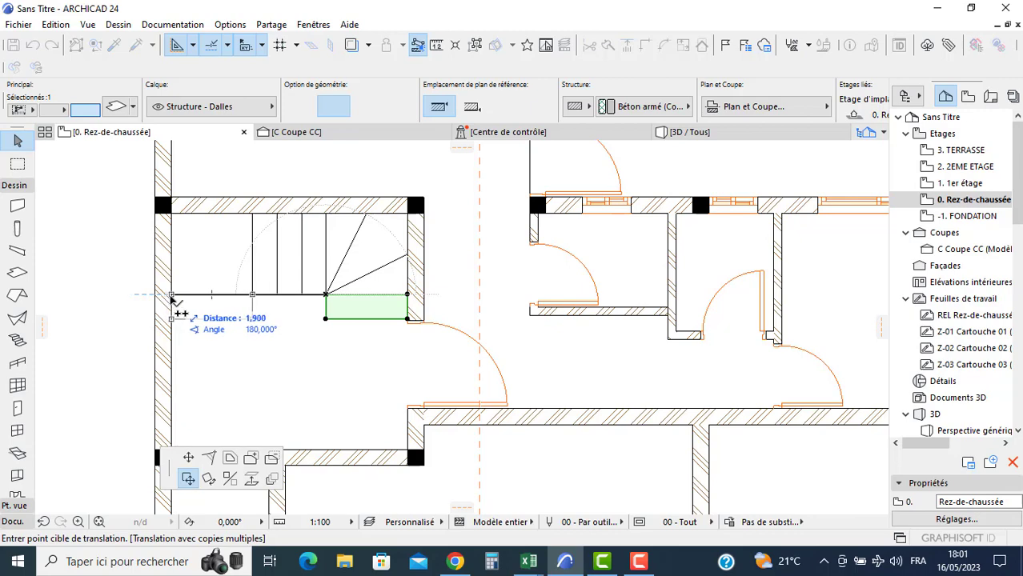
{"action": "double_click", "coordinate": [173, 345]}
- Copy the corner landing slab to the end of the two steps along the outer wall
{"action": "left_click", "coordinate": [212, 253]}
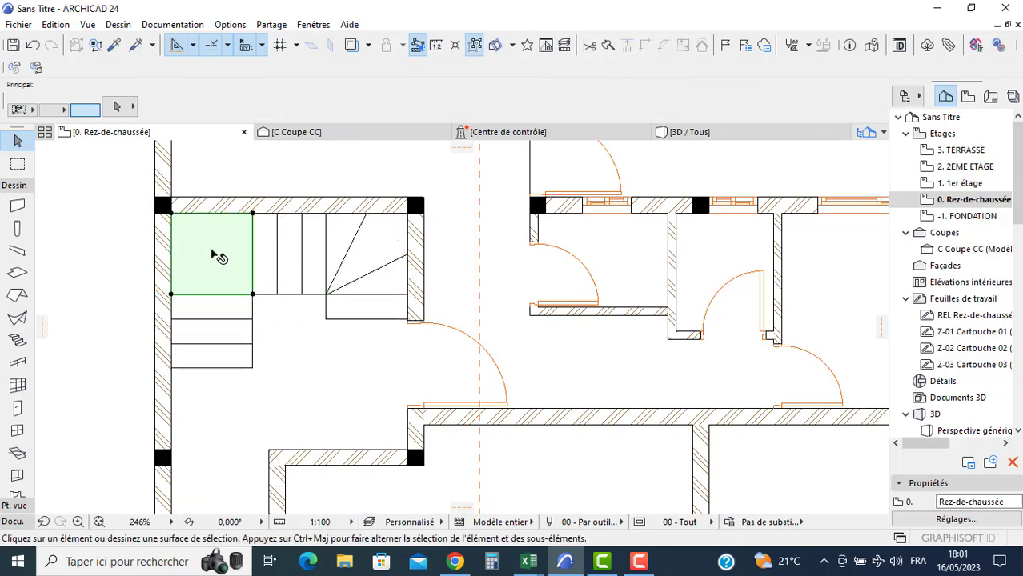
{"action": "left_click", "coordinate": [252, 214]}
{"action": "key", "text": "ctrl"}
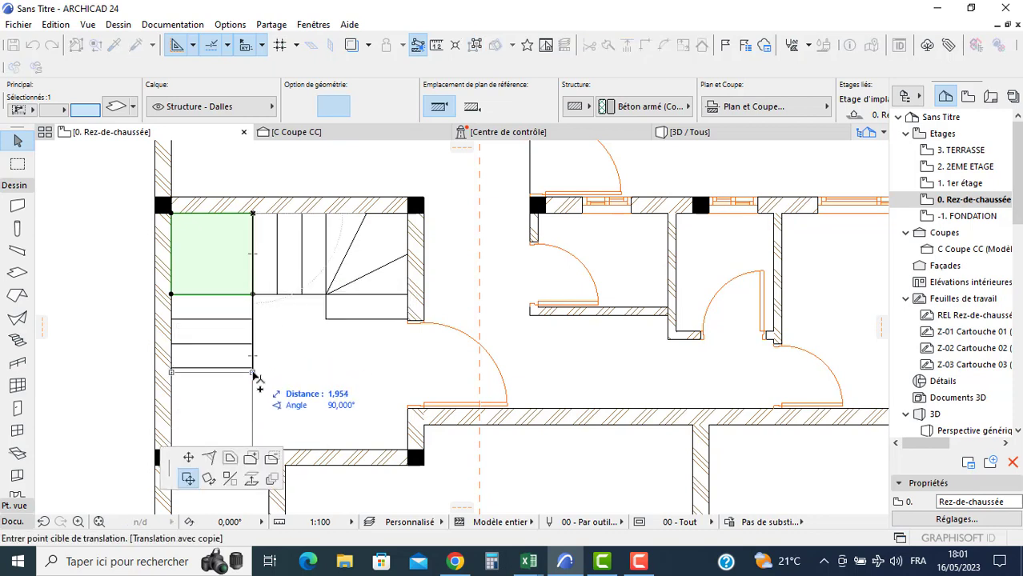
{"action": "key", "text": "Escape"}
{"action": "left_click", "coordinate": [253, 369]}
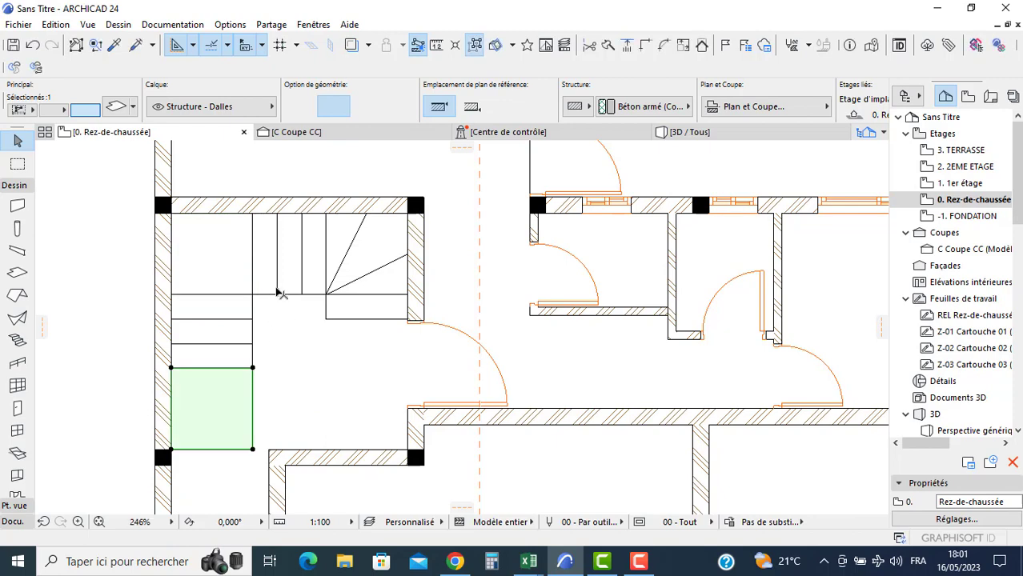
- Copy the three straight steps beside the first landing 1.9 m away, placing them beside the second landing
{"action": "left_click", "coordinate": [272, 270]}
{"action": "left_click", "coordinate": [292, 274], "text": "shift"}
{"action": "left_click", "coordinate": [316, 280], "text": "shift"}
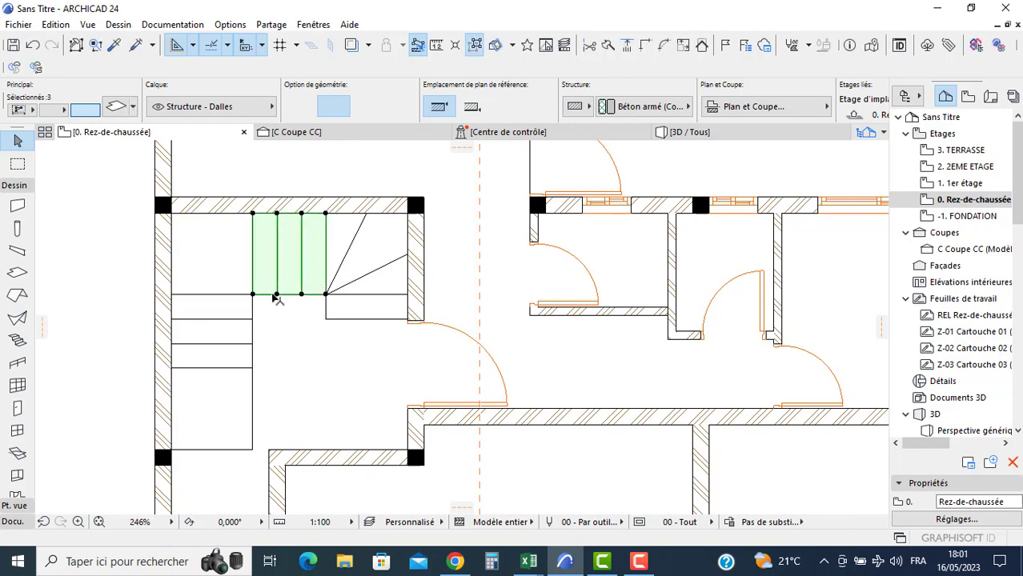
{"action": "left_click", "coordinate": [253, 294]}
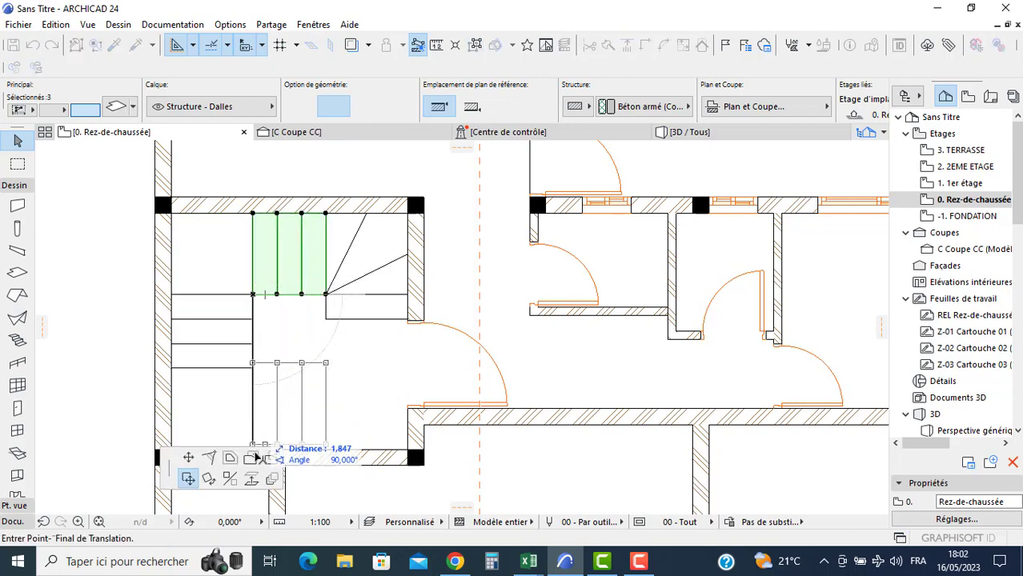
{"action": "key", "text": "ctrl"}
{"action": "middle_click_drag", "start_coordinate": [264, 404], "coordinate": [269, 362]}
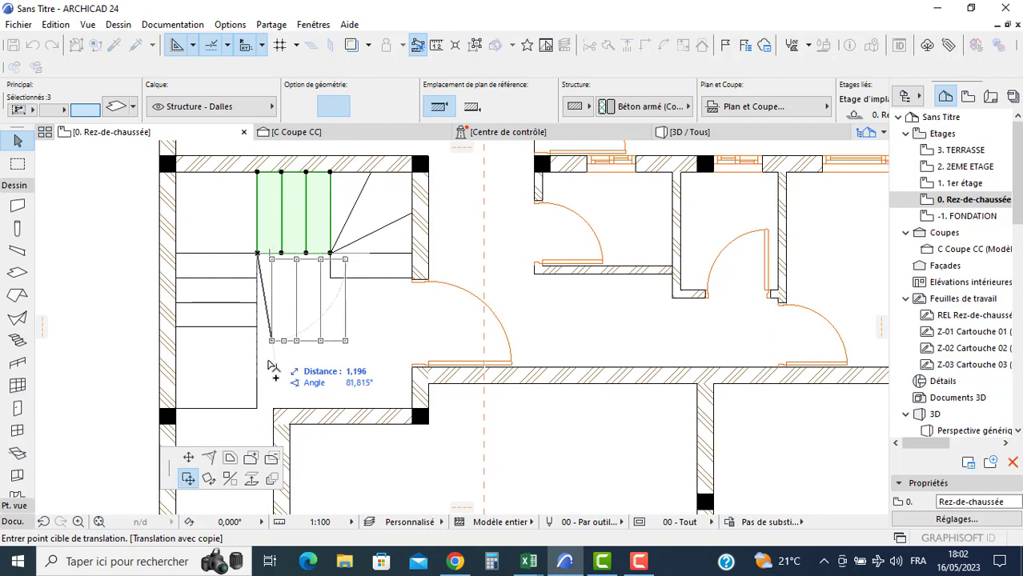
{"action": "left_click", "coordinate": [258, 409]}
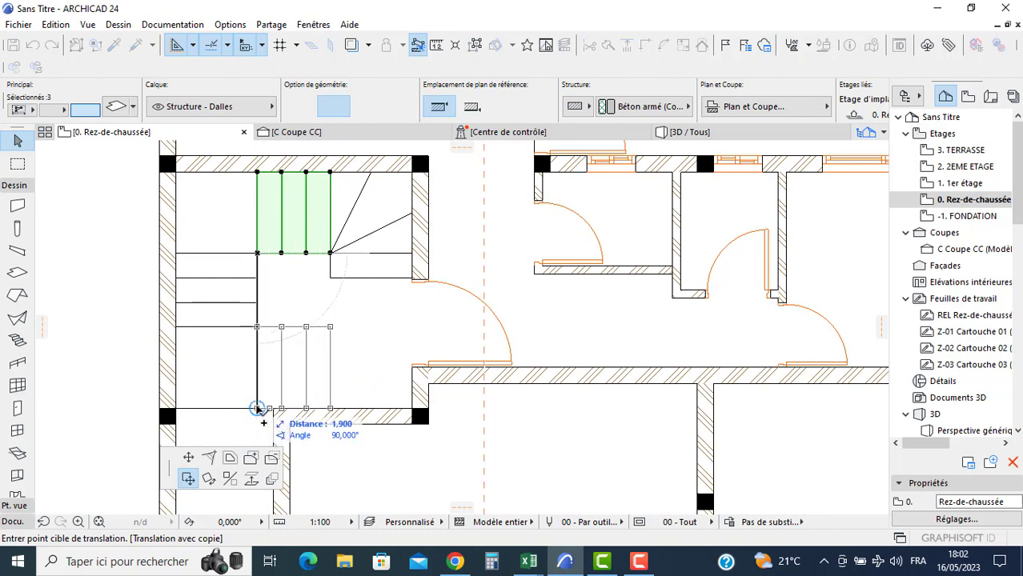
{"action": "key", "text": "Escape"}
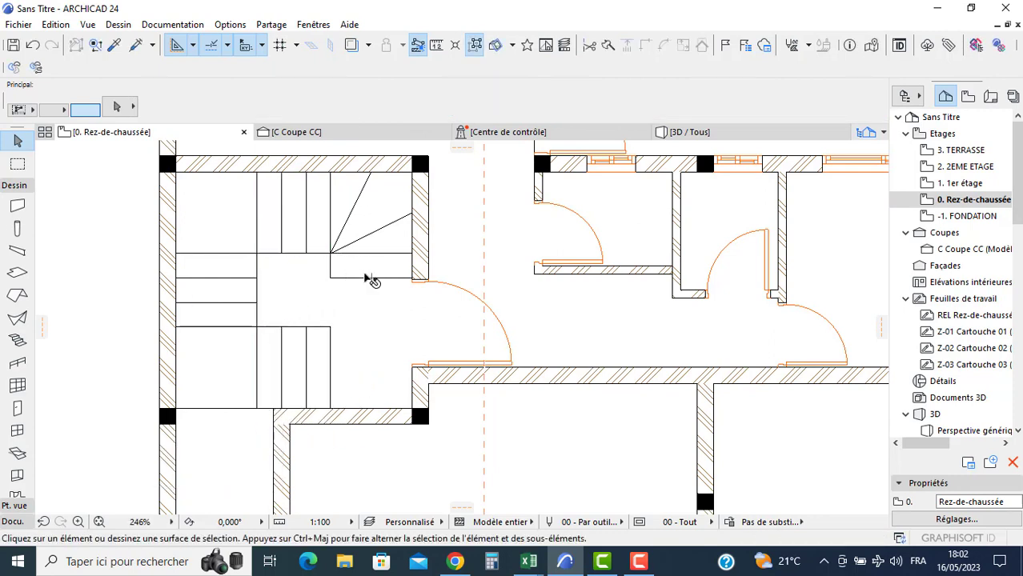
- Examine the staircase, hall and ceiling-height notes on the scanned ground-floor plan and compare them with the modelled steps
{"action": "scroll", "coordinate": [628, 338], "scroll_direction": "down", "scroll_amount": 3}
{"action": "middle_click_drag", "start_coordinate": [662, 338], "coordinate": [111, 324]}
{"action": "middle_click_drag", "start_coordinate": [858, 357], "coordinate": [295, 293]}
{"action": "scroll", "coordinate": [295, 293], "scroll_direction": "down", "scroll_amount": 2}
{"action": "scroll", "coordinate": [490, 304], "scroll_direction": "up", "scroll_amount": 3}
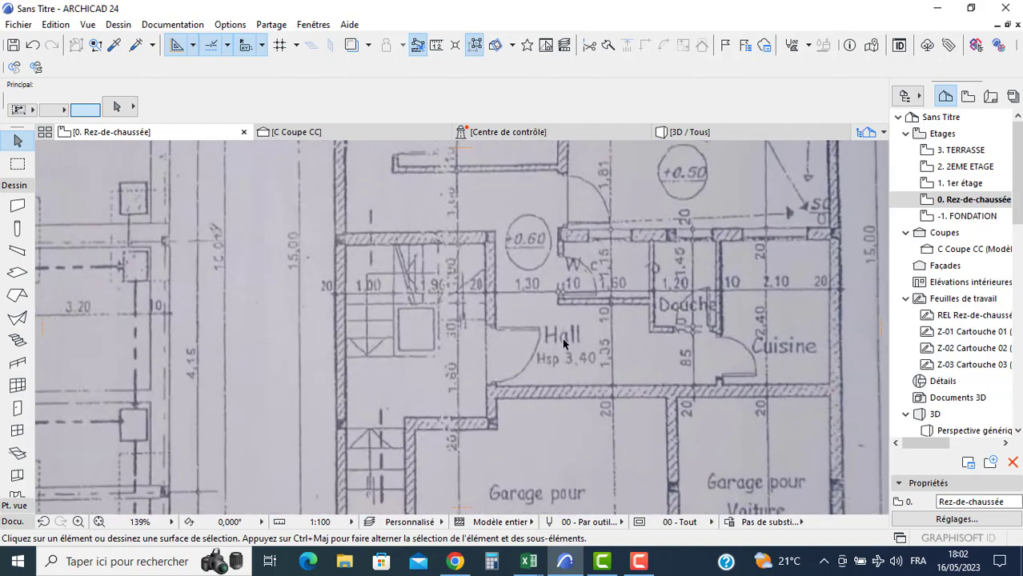
{"action": "scroll", "coordinate": [563, 343], "scroll_direction": "up", "scroll_amount": 2}
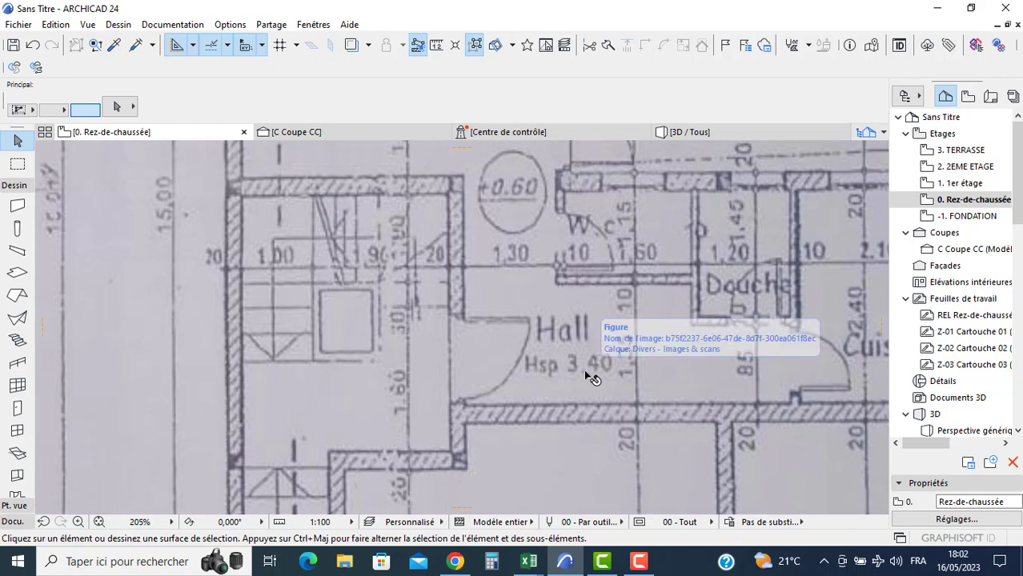
{"action": "scroll", "coordinate": [560, 365], "scroll_direction": "down", "scroll_amount": 1}
{"action": "scroll", "coordinate": [551, 359], "scroll_direction": "down", "scroll_amount": 4}
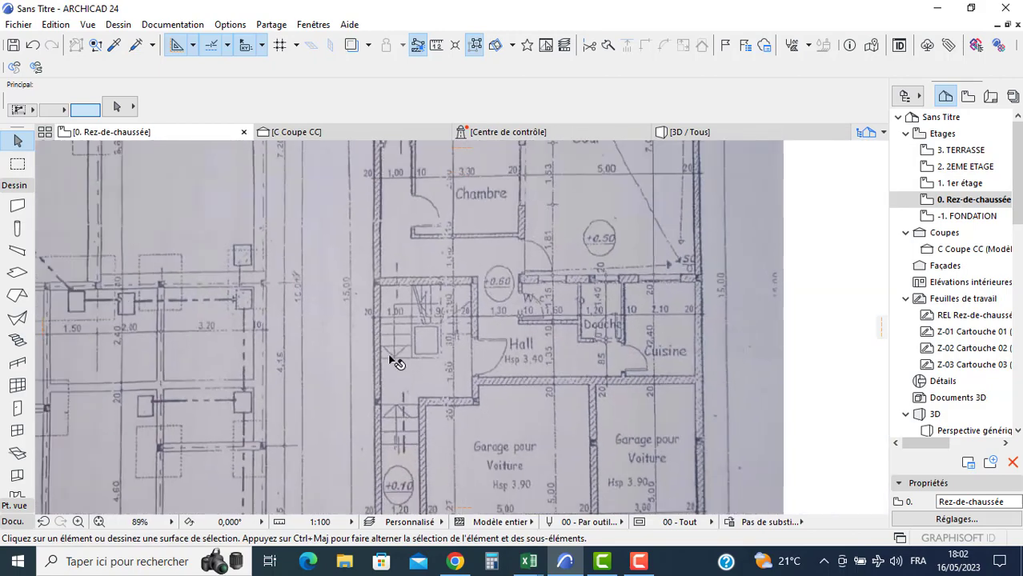
{"action": "middle_click_drag", "start_coordinate": [310, 353], "coordinate": [496, 348]}
{"action": "middle_click_drag", "start_coordinate": [324, 333], "coordinate": [343, 336]}
{"action": "scroll", "coordinate": [208, 333], "scroll_direction": "down", "scroll_amount": 1}
{"action": "middle_click_drag", "start_coordinate": [208, 333], "coordinate": [598, 329]}
{"action": "scroll", "coordinate": [597, 328], "scroll_direction": "up", "scroll_amount": 3}
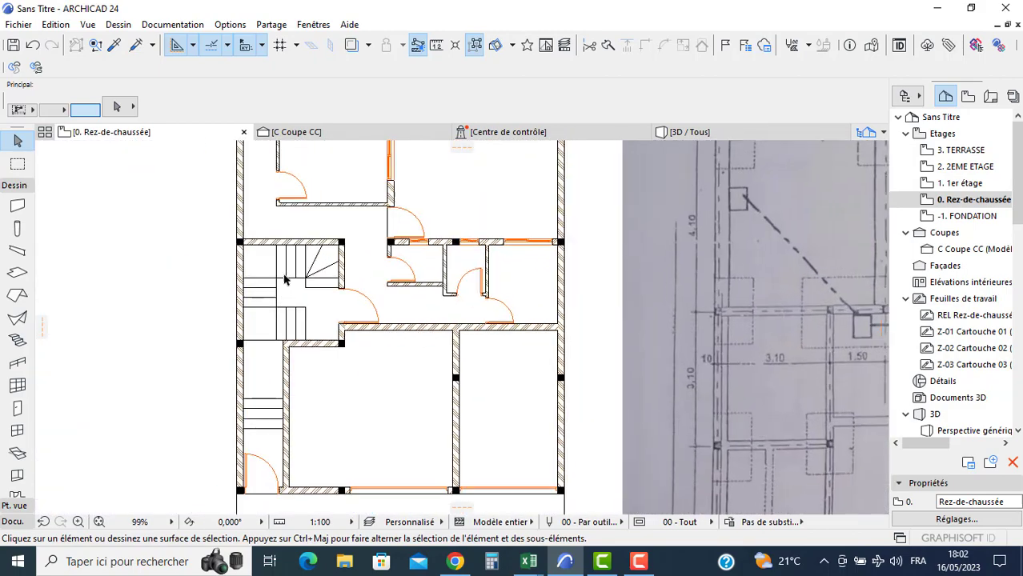
- Divide the 3.6 height by the 0.17 riser in the Windows calculator, then return to the ARCHICAD floor plan
{"action": "scroll", "coordinate": [286, 278], "scroll_direction": "up", "scroll_amount": 2}
{"action": "middle_click_drag", "start_coordinate": [321, 358], "coordinate": [372, 358]}
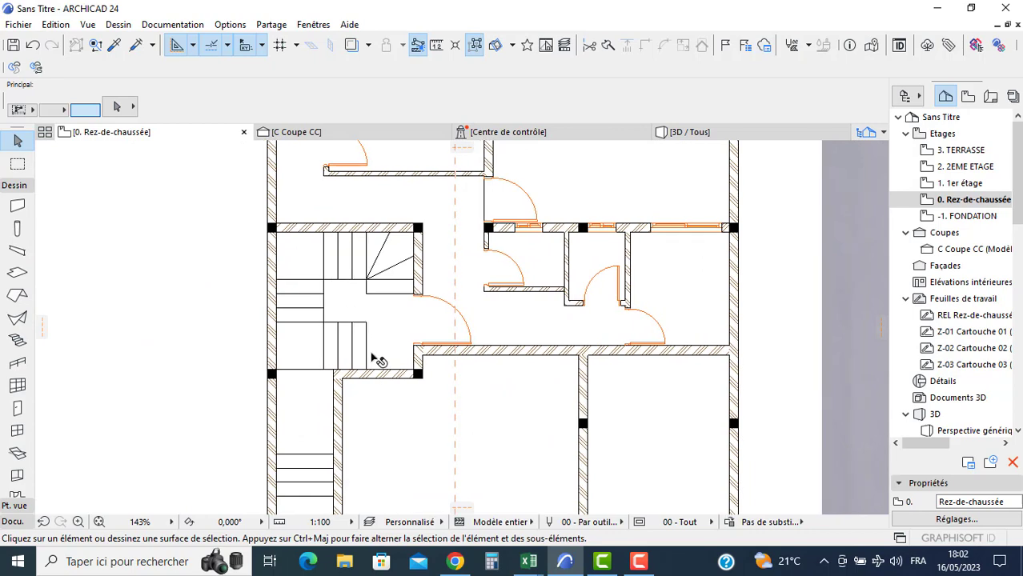
{"action": "left_click", "coordinate": [492, 561]}
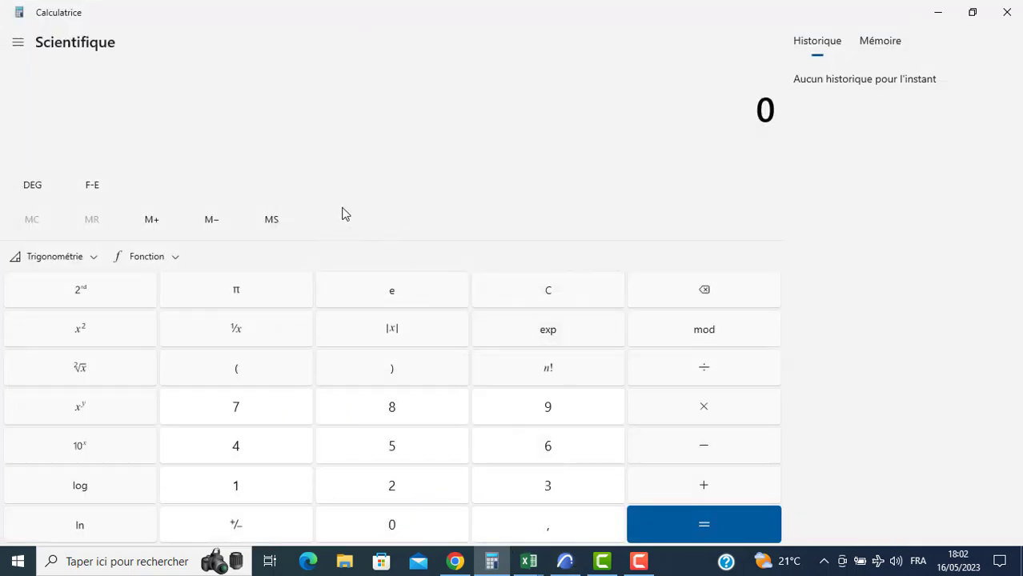
{"action": "type", "text": "3"}
{"action": "left_click", "coordinate": [526, 491]}
{"action": "left_click", "coordinate": [548, 529]}
{"action": "left_click", "coordinate": [543, 456]}
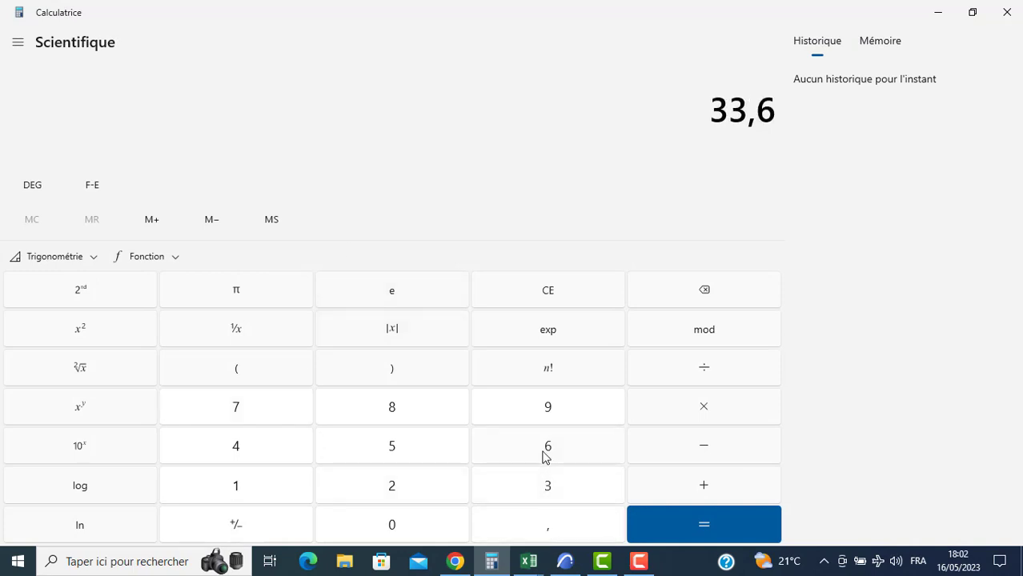
{"action": "left_click", "coordinate": [693, 298]}
{"action": "left_click", "coordinate": [693, 297]}
{"action": "left_click", "coordinate": [692, 298]}
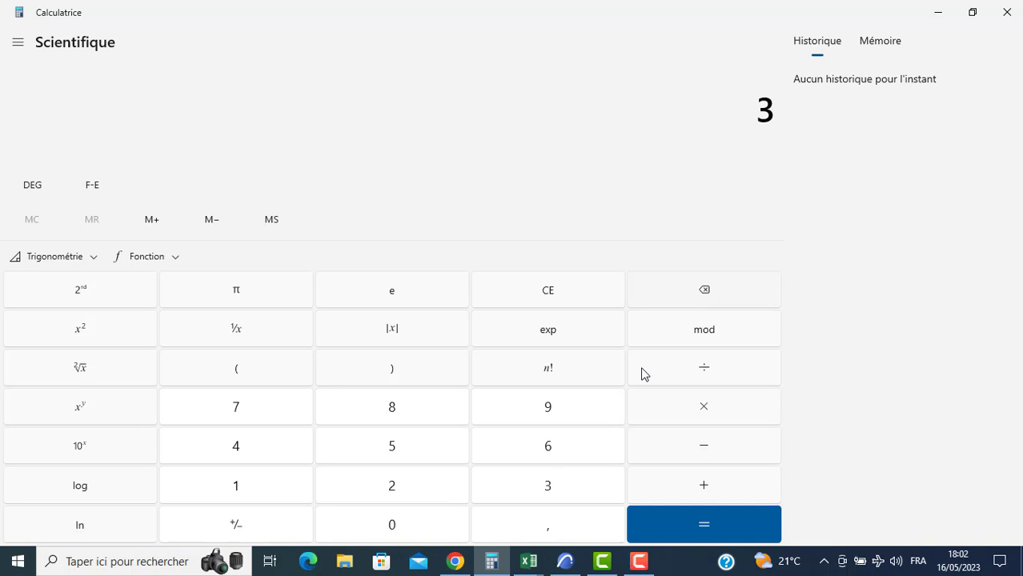
{"action": "left_click", "coordinate": [558, 527]}
{"action": "left_click", "coordinate": [574, 446]}
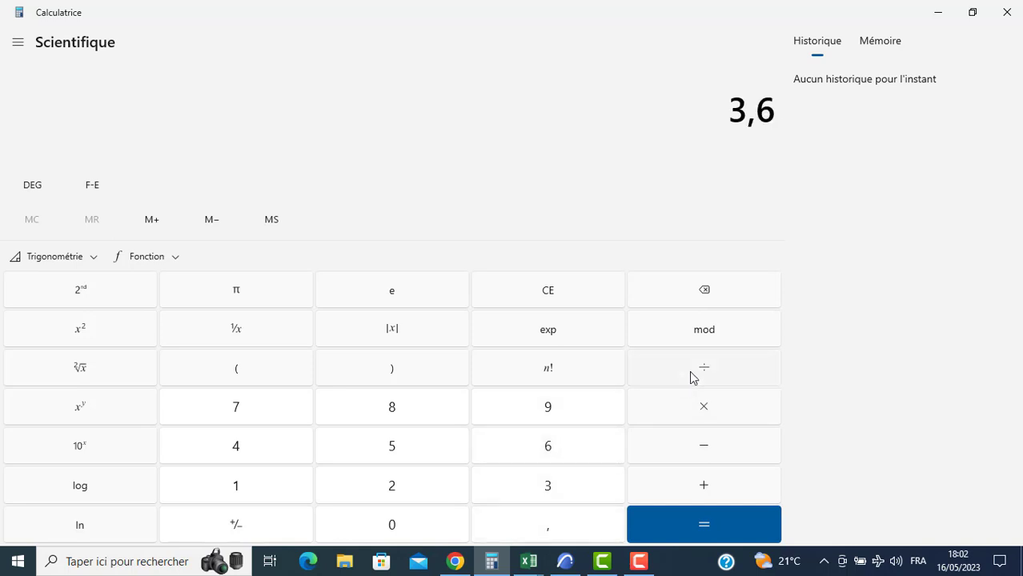
{"action": "left_click", "coordinate": [414, 522]}
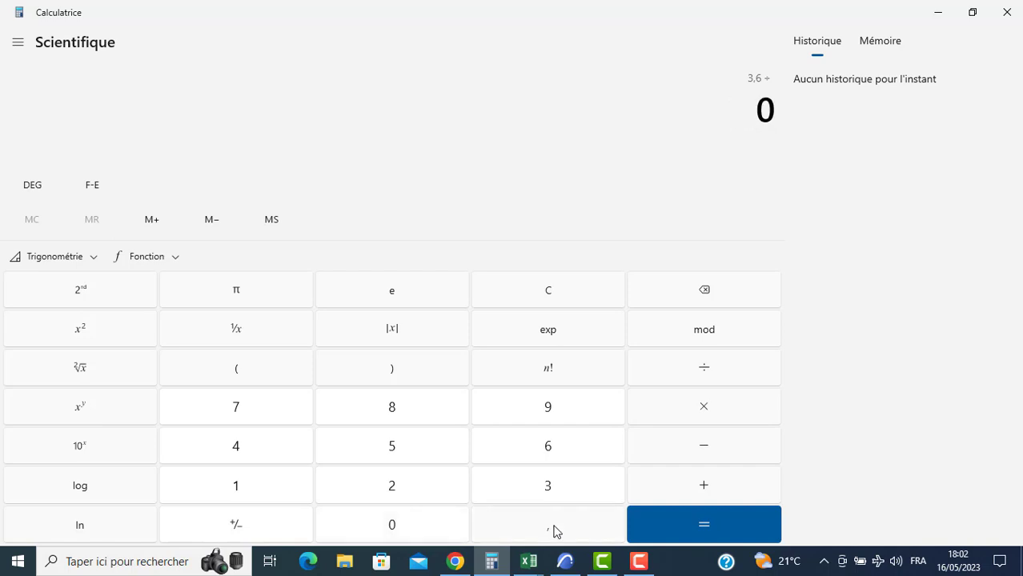
{"action": "left_click", "coordinate": [555, 528]}
{"action": "left_click", "coordinate": [251, 421]}
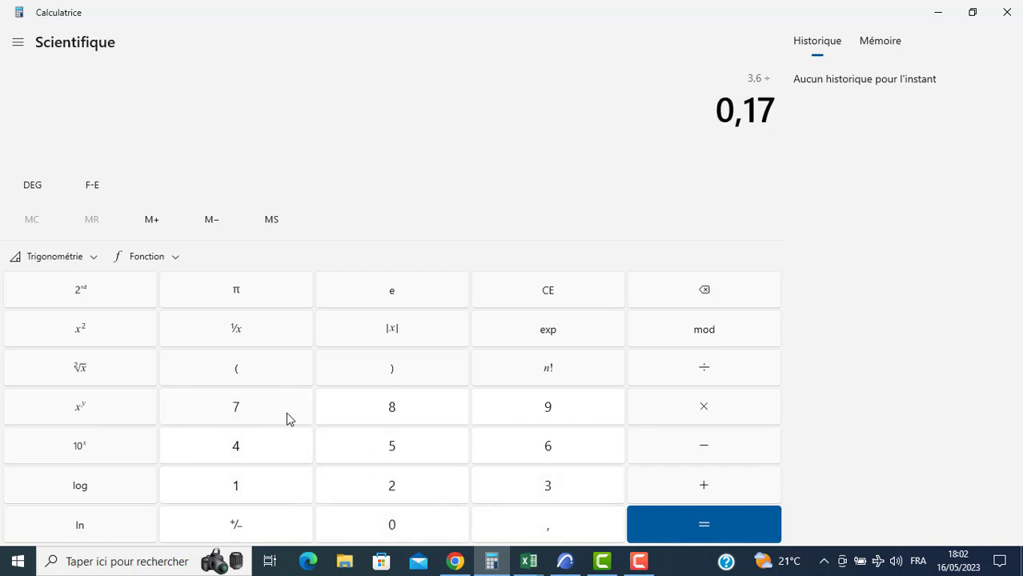
{"action": "left_click", "coordinate": [702, 533]}
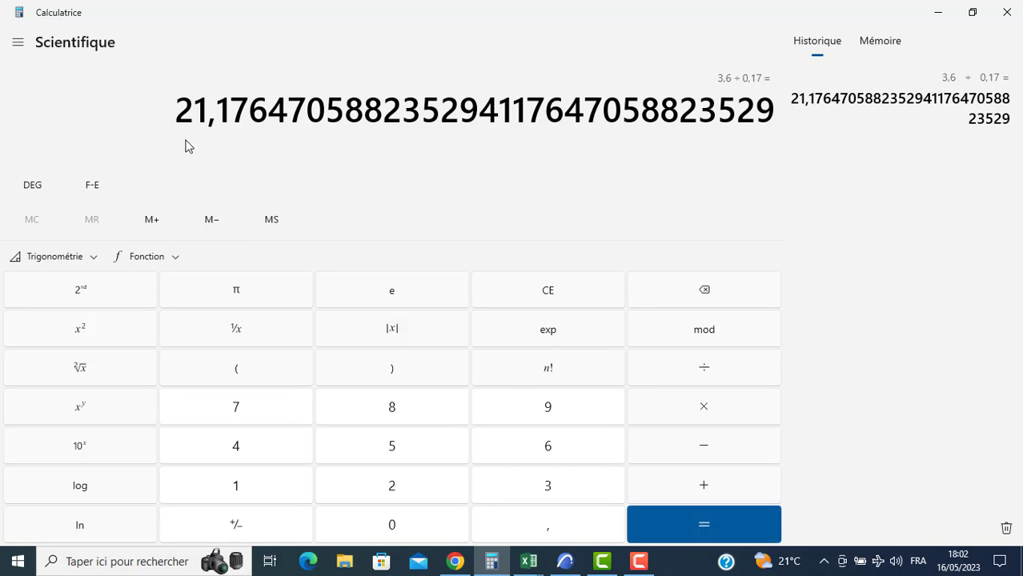
{"action": "left_click", "coordinate": [938, 12]}
- Delete the three winder step slabs in the stairwell corner above the starting step
{"action": "scroll", "coordinate": [392, 284], "scroll_direction": "up", "scroll_amount": 2}
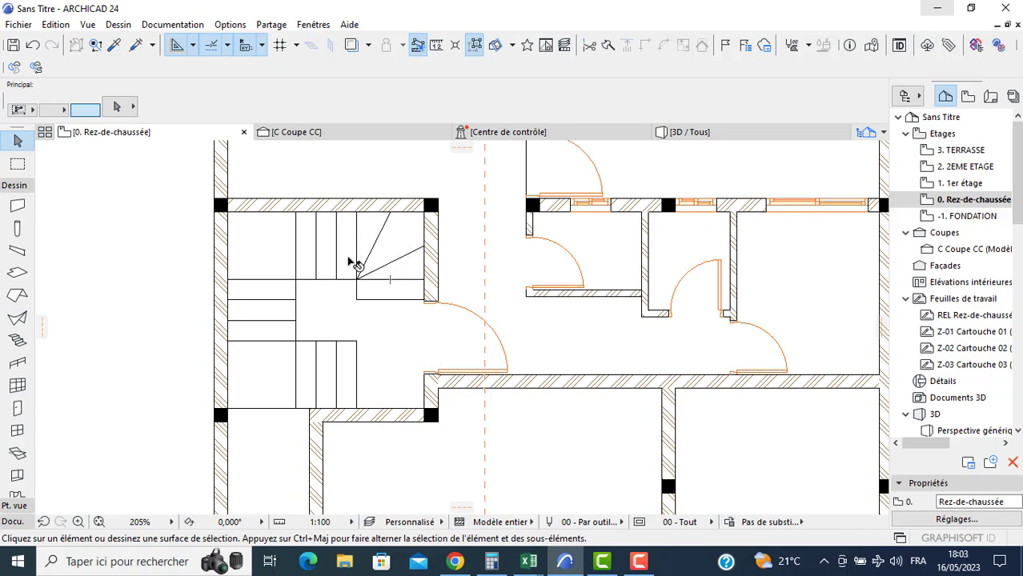
{"action": "scroll", "coordinate": [360, 278], "scroll_direction": "up", "scroll_amount": 2}
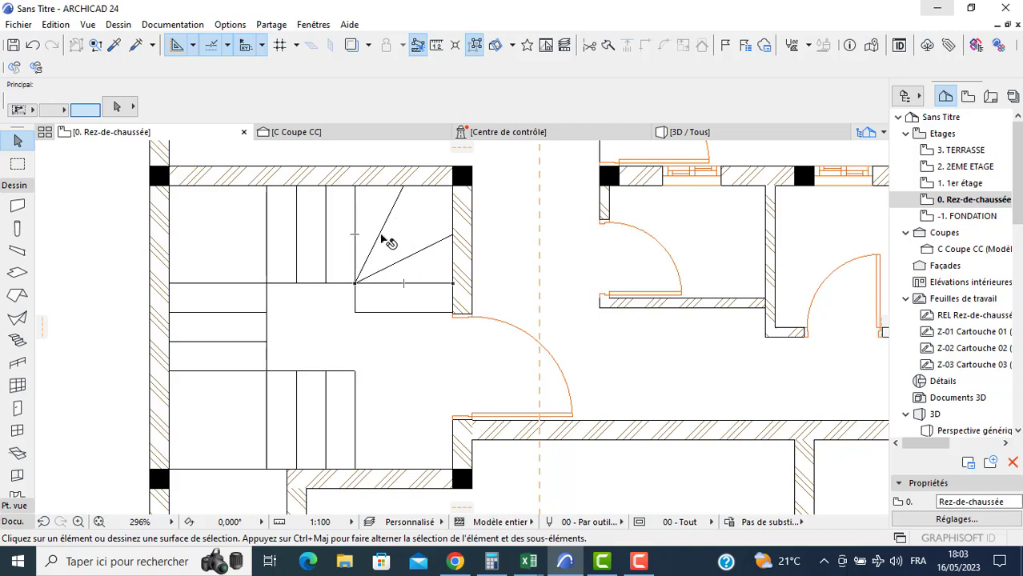
{"action": "left_click", "coordinate": [424, 264]}
{"action": "key", "text": "Delete"}
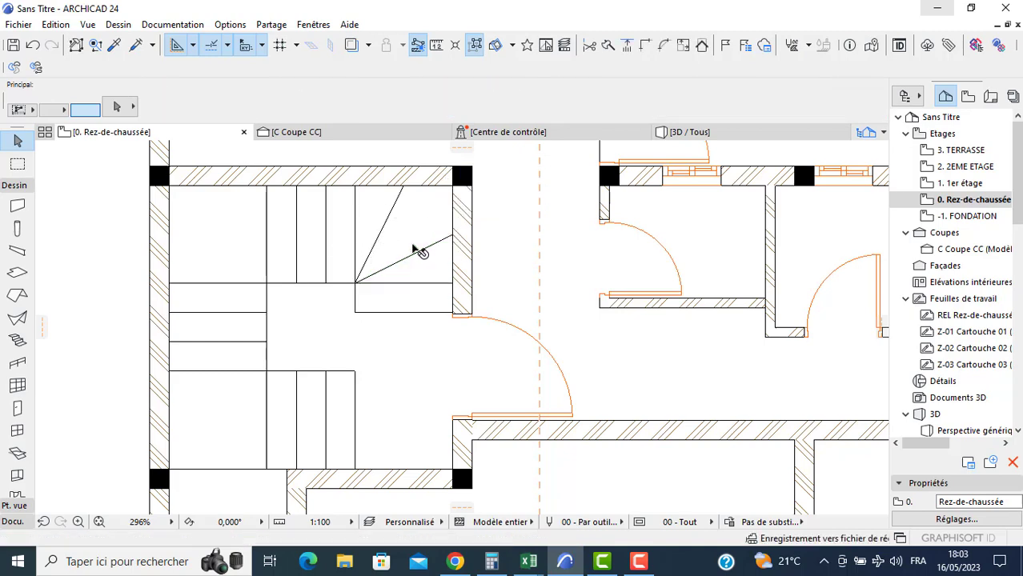
{"action": "left_click", "coordinate": [381, 228]}
{"action": "key", "text": "Delete"}
{"action": "left_click", "coordinate": [360, 226]}
{"action": "key", "text": "Delete"}
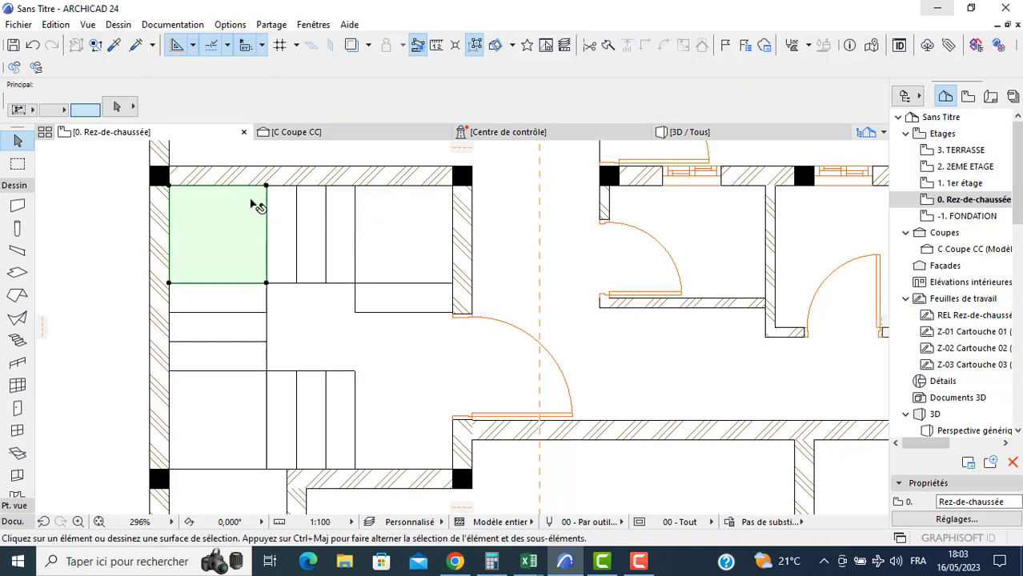
- Copy the square corner landing slab to the emptied winder corner, between the starting step and the three straight steps
{"action": "left_click", "coordinate": [264, 185]}
{"action": "left_click", "coordinate": [266, 186]}
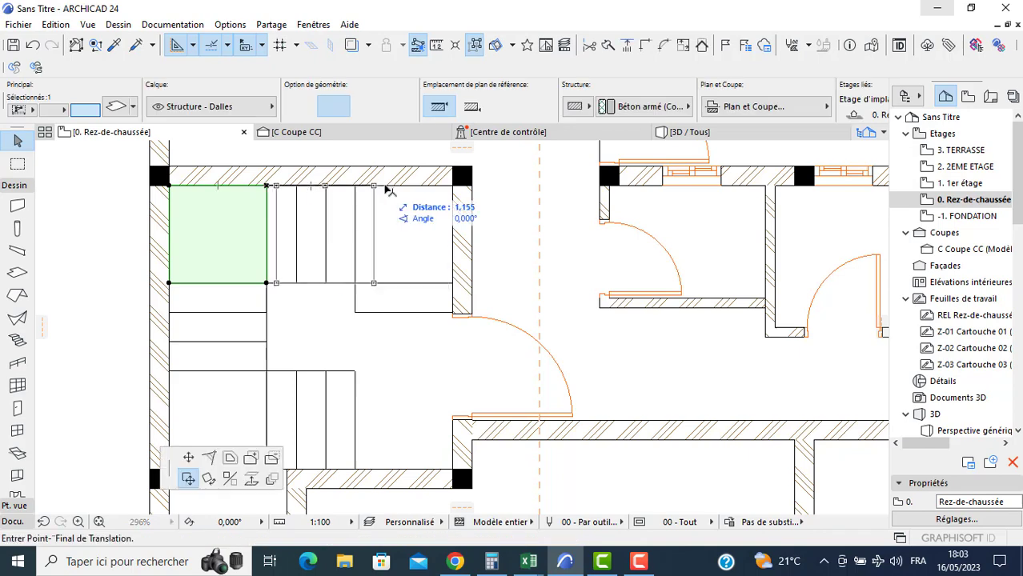
{"action": "left_click", "coordinate": [452, 186], "text": "ctrl"}
{"action": "key", "text": "Escape"}
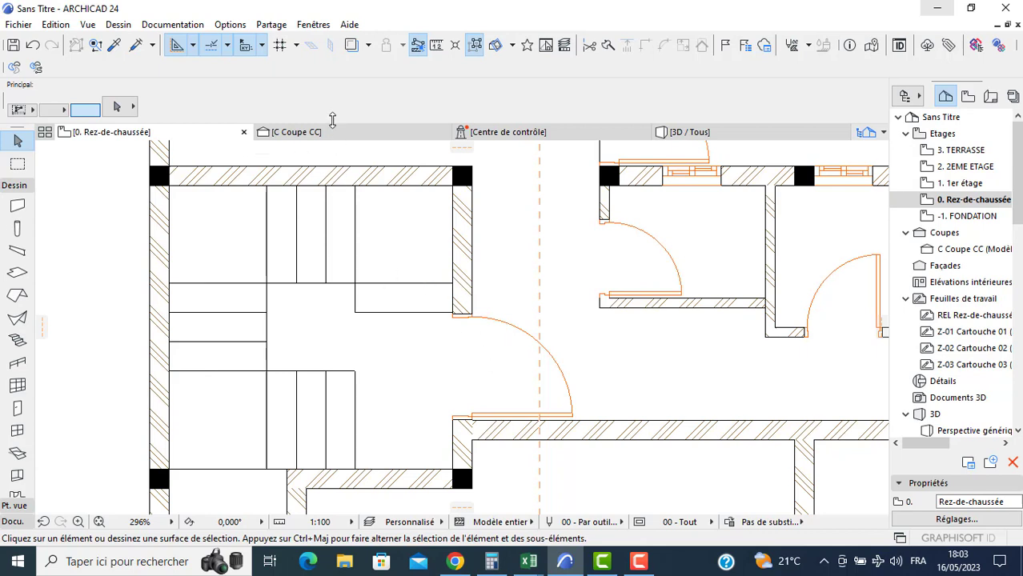
- Mark a 2.9 m by 2.9 m selection area around the stairwell and show only that area in 3D
{"action": "left_click", "coordinate": [18, 164]}
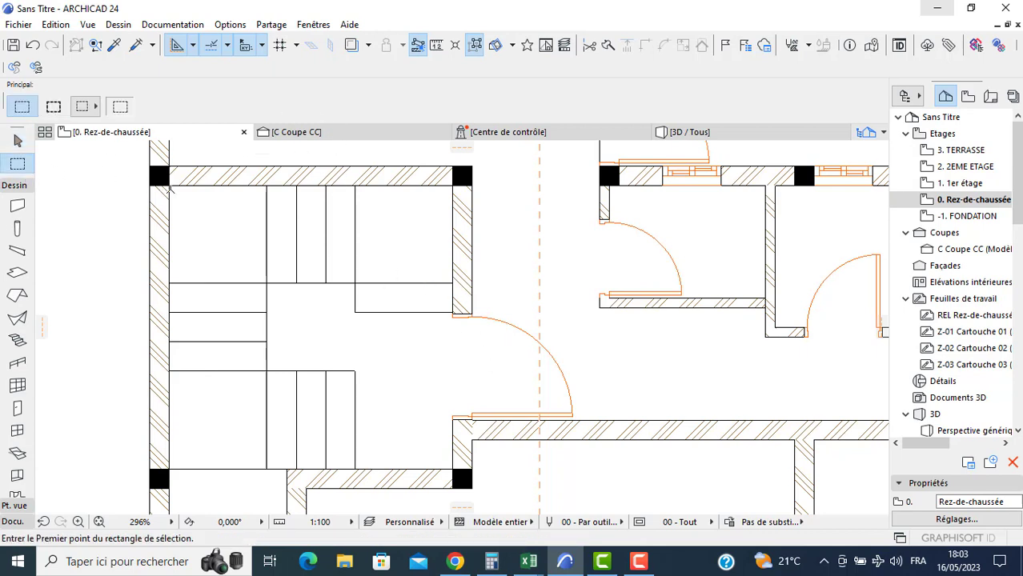
{"action": "left_click", "coordinate": [168, 185]}
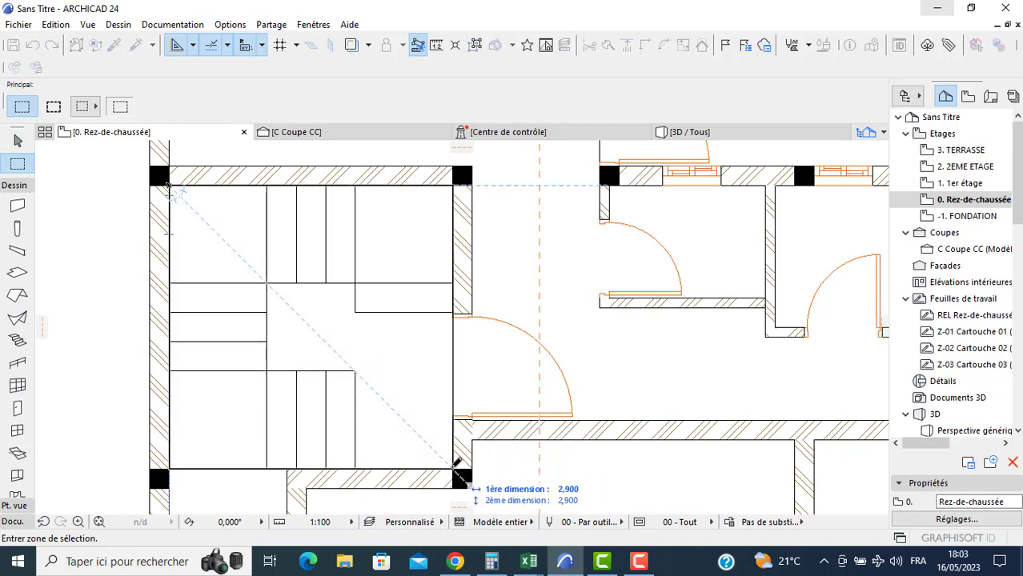
{"action": "left_click", "coordinate": [453, 470]}
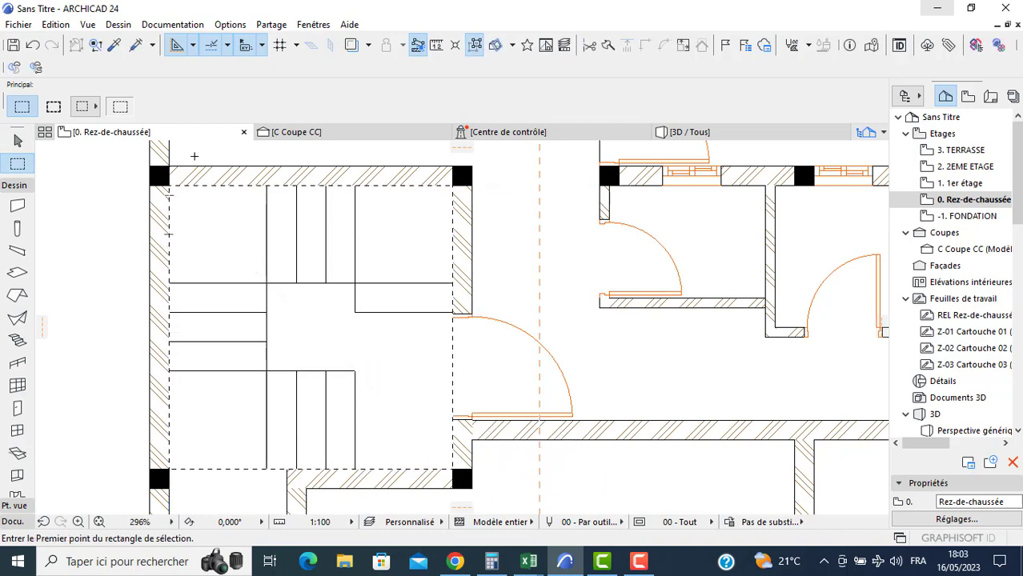
{"action": "key", "text": "F3"}
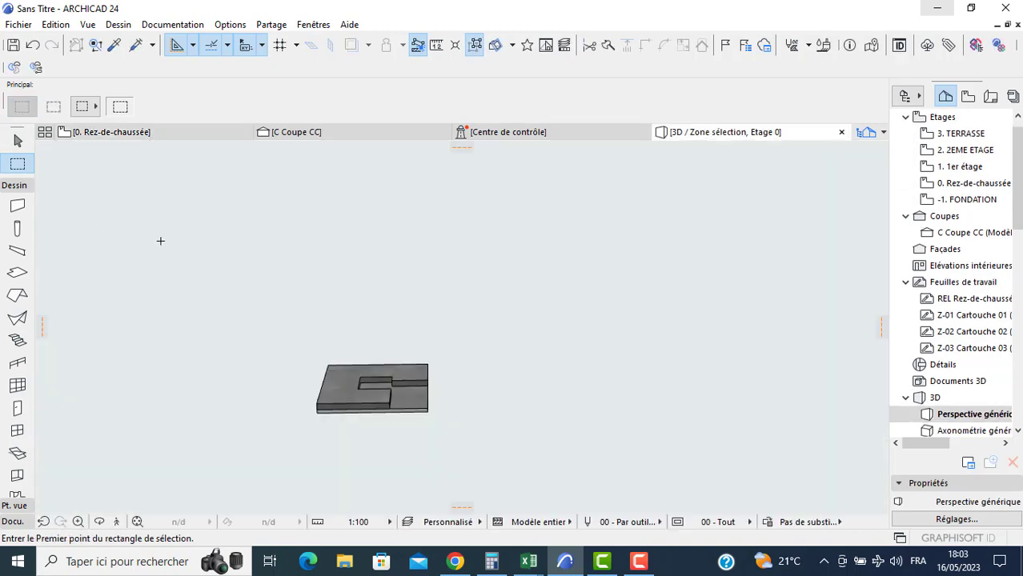
- Raise the landing slab beside the starting step by 0.17 m so its underside meets the starting step's top
{"action": "scroll", "coordinate": [413, 352], "scroll_direction": "up", "scroll_amount": 6}
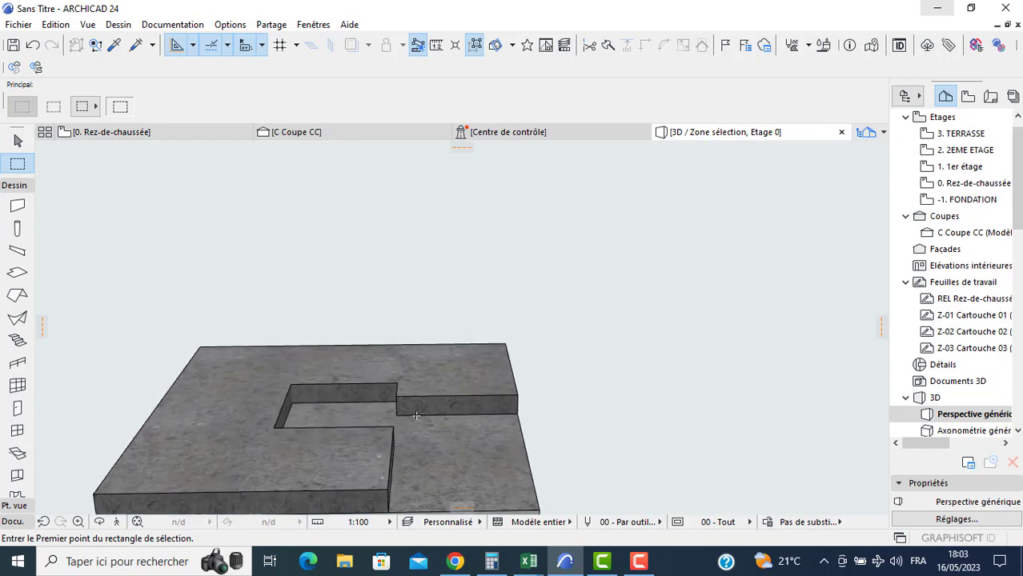
{"action": "middle_click_drag", "start_coordinate": [600, 421], "coordinate": [244, 418], "text": "shift"}
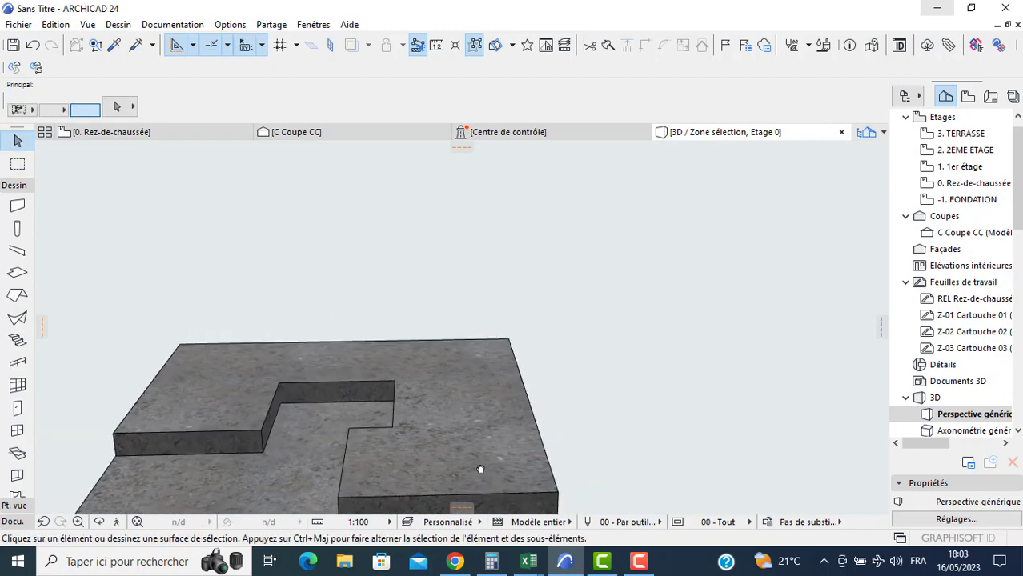
{"action": "middle_click_drag", "start_coordinate": [480, 469], "coordinate": [458, 418]}
{"action": "left_click", "coordinate": [425, 422]}
{"action": "left_click", "coordinate": [415, 430]}
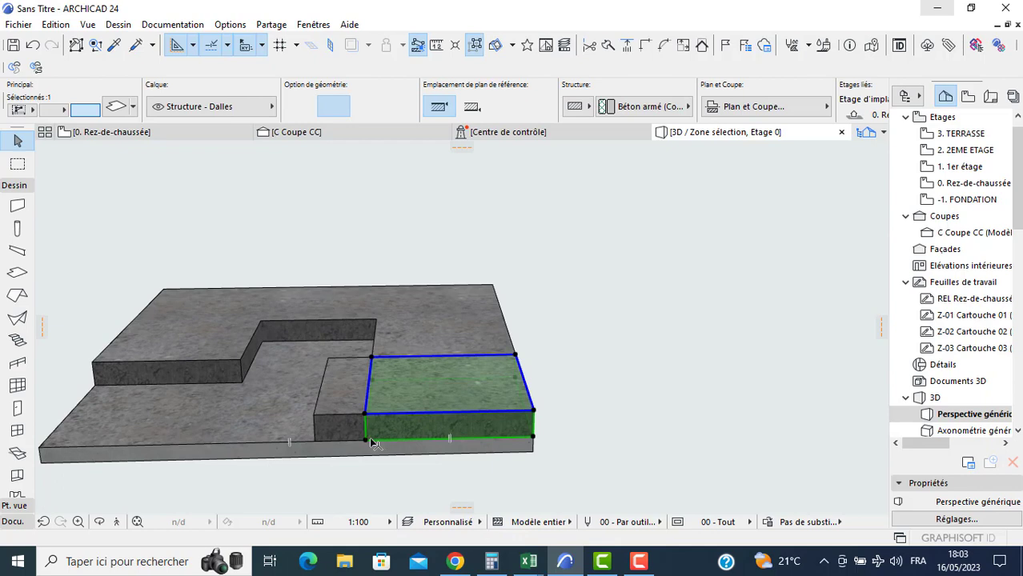
{"action": "left_click", "coordinate": [366, 440]}
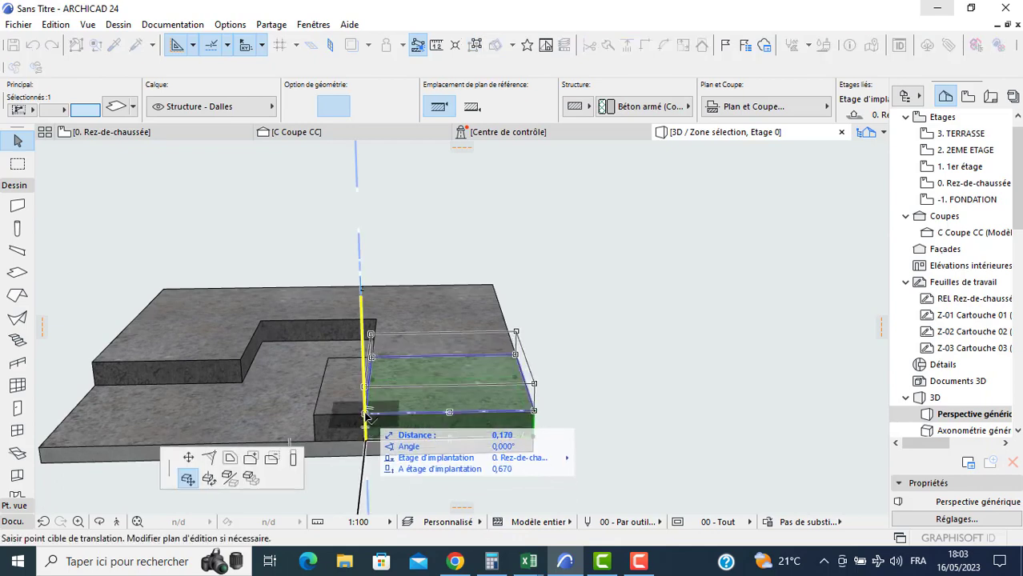
{"action": "left_click", "coordinate": [365, 414]}
- Raise the first two straight steps after the lowest landing, each resting at the top level of the slab before it
{"action": "scroll", "coordinate": [424, 401], "scroll_direction": "down", "scroll_amount": 1}
{"action": "middle_click_drag", "start_coordinate": [630, 384], "coordinate": [253, 381], "text": "shift"}
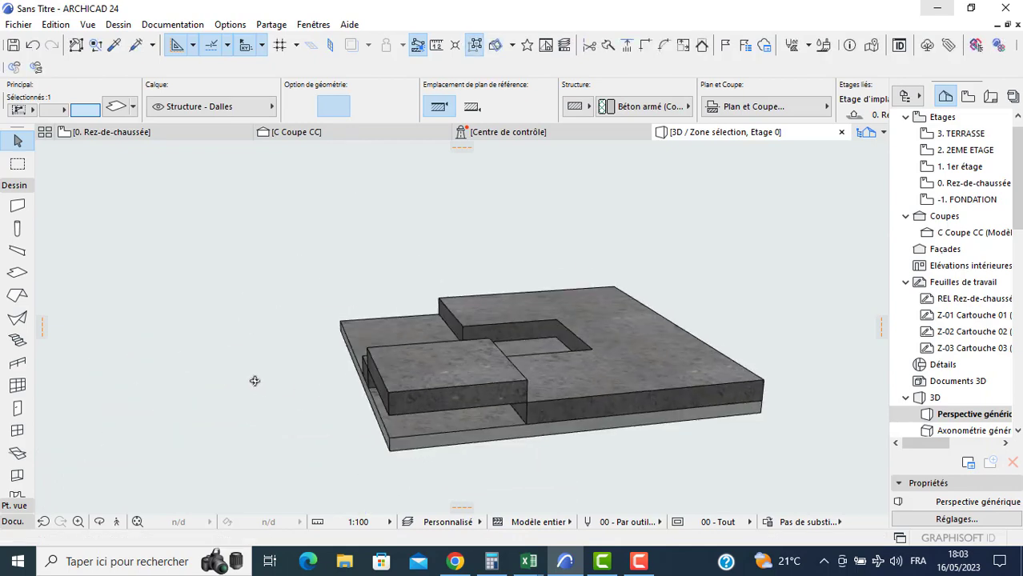
{"action": "left_click", "coordinate": [538, 414]}
{"action": "left_click", "coordinate": [526, 419]}
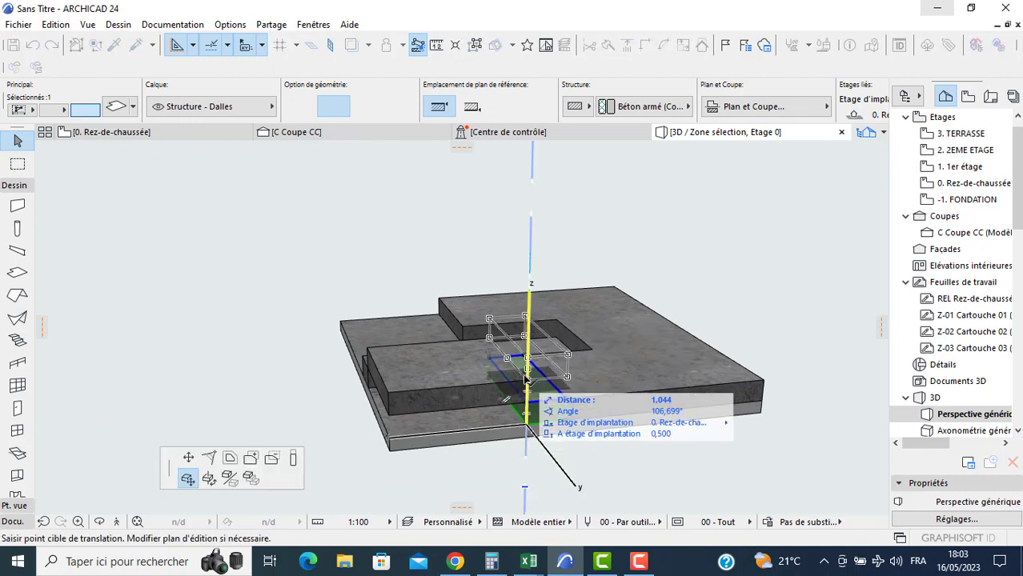
{"action": "left_click", "coordinate": [526, 387]}
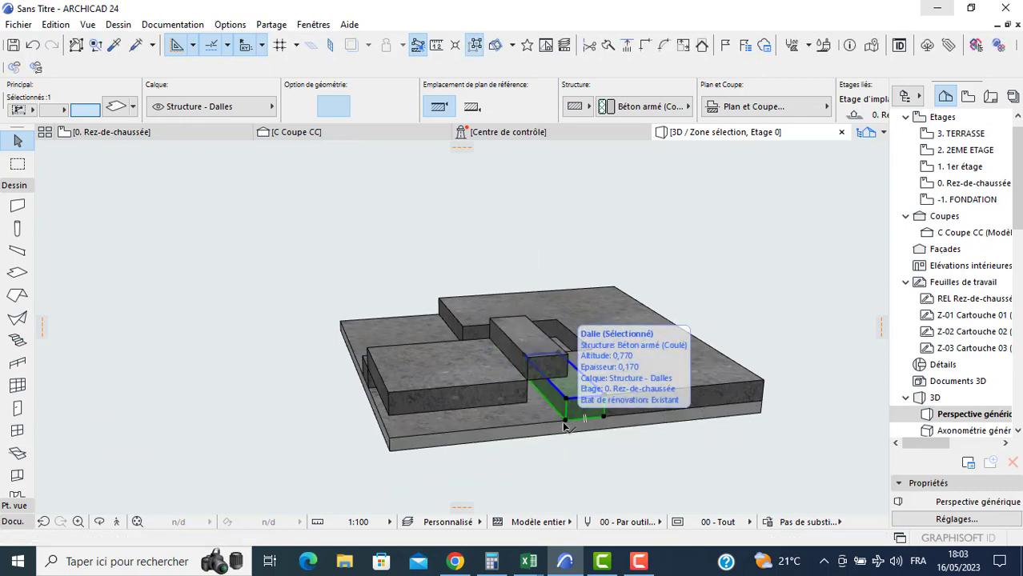
{"action": "left_click", "coordinate": [566, 419]}
{"action": "left_click", "coordinate": [567, 355]}
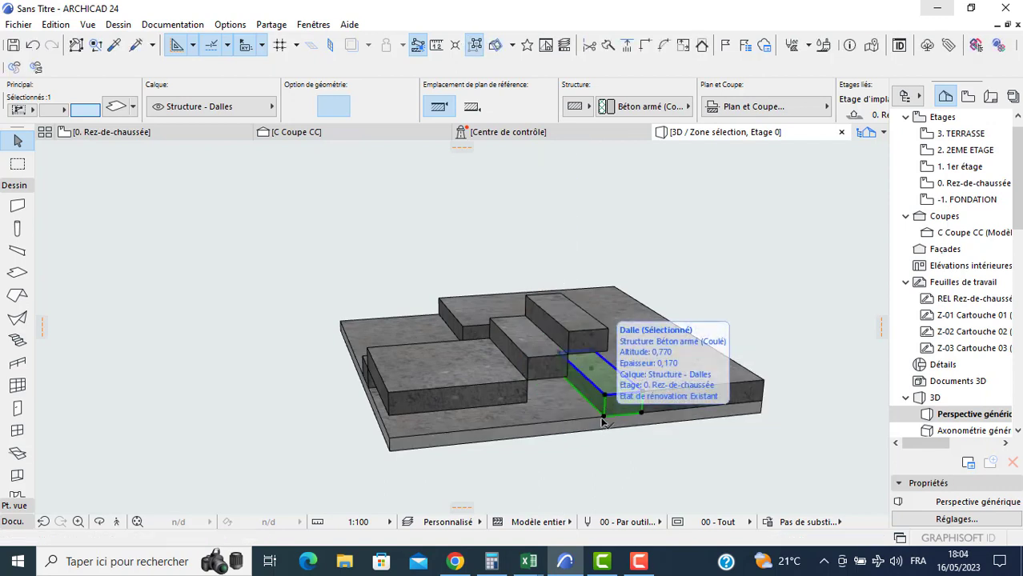
- Raise the third straight step by 0.68 m and the following corner landing by 0.85 m
{"action": "left_click", "coordinate": [602, 422]}
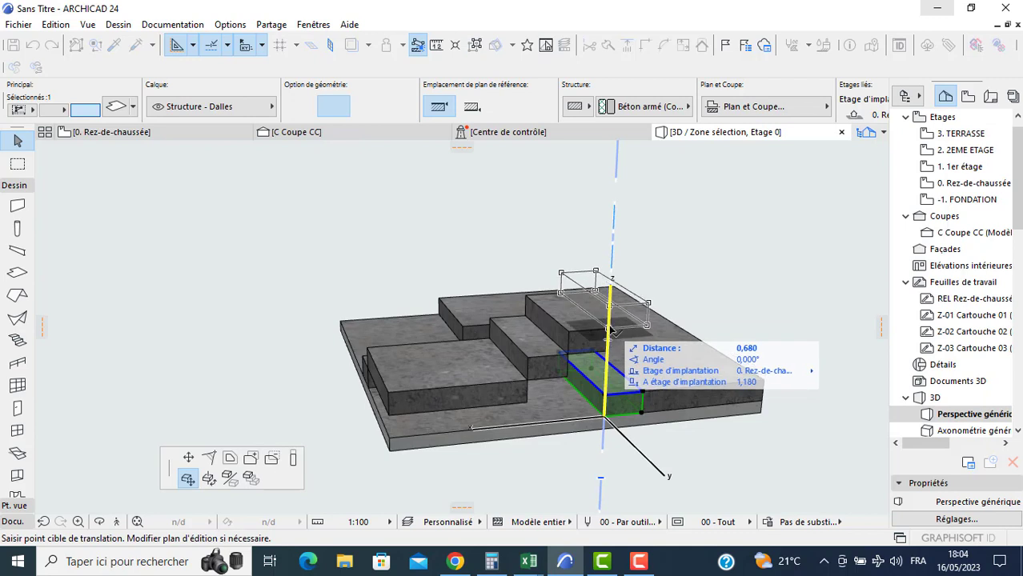
{"action": "left_click", "coordinate": [610, 338]}
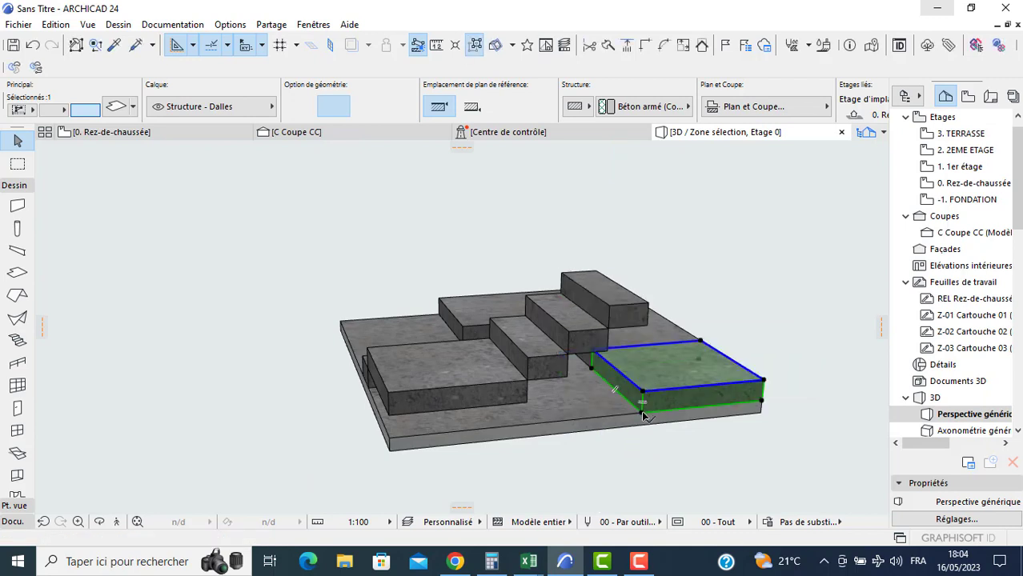
{"action": "left_click", "coordinate": [643, 416]}
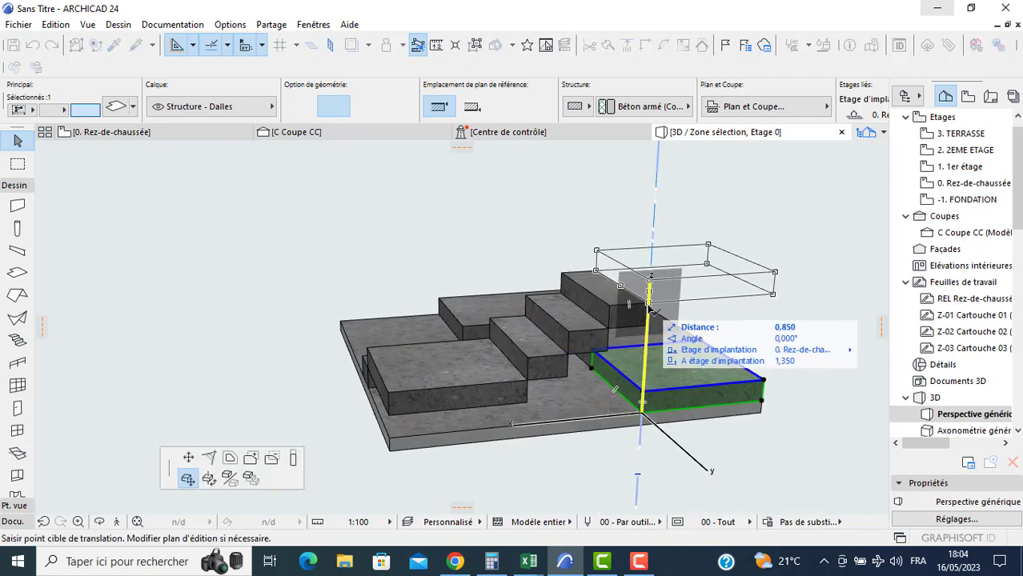
{"action": "left_click", "coordinate": [650, 309]}
- Raise the first two steps following the raised corner landing, each to the top level of the slab before it
{"action": "middle_click_drag", "start_coordinate": [742, 333], "coordinate": [427, 360], "text": "shift"}
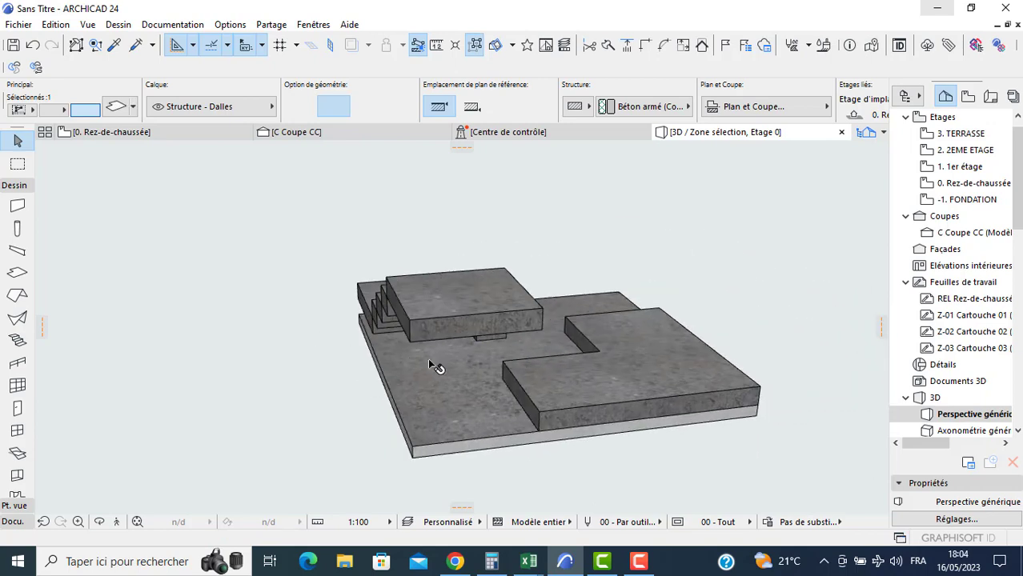
{"action": "left_click", "coordinate": [548, 418]}
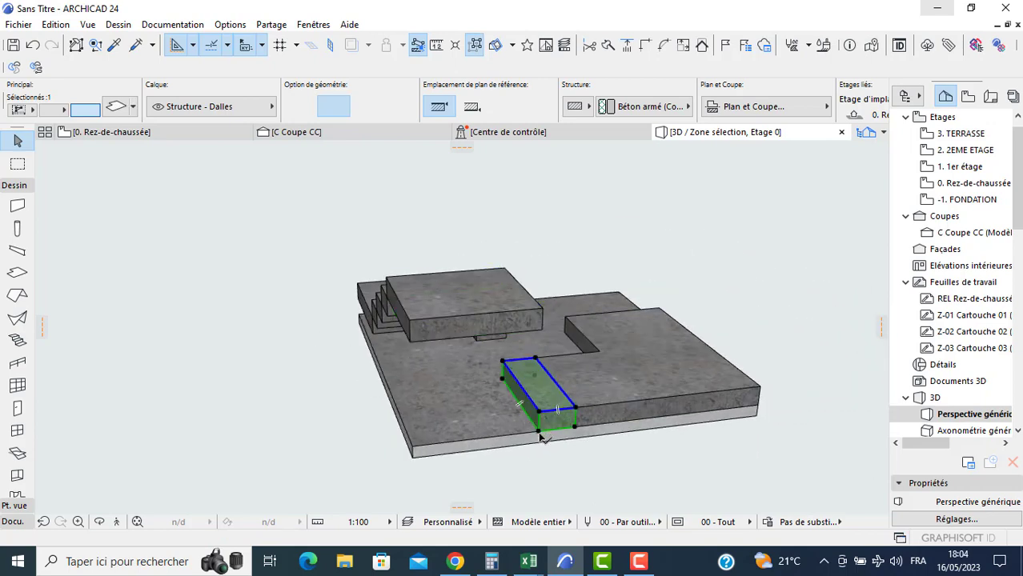
{"action": "left_click", "coordinate": [539, 431]}
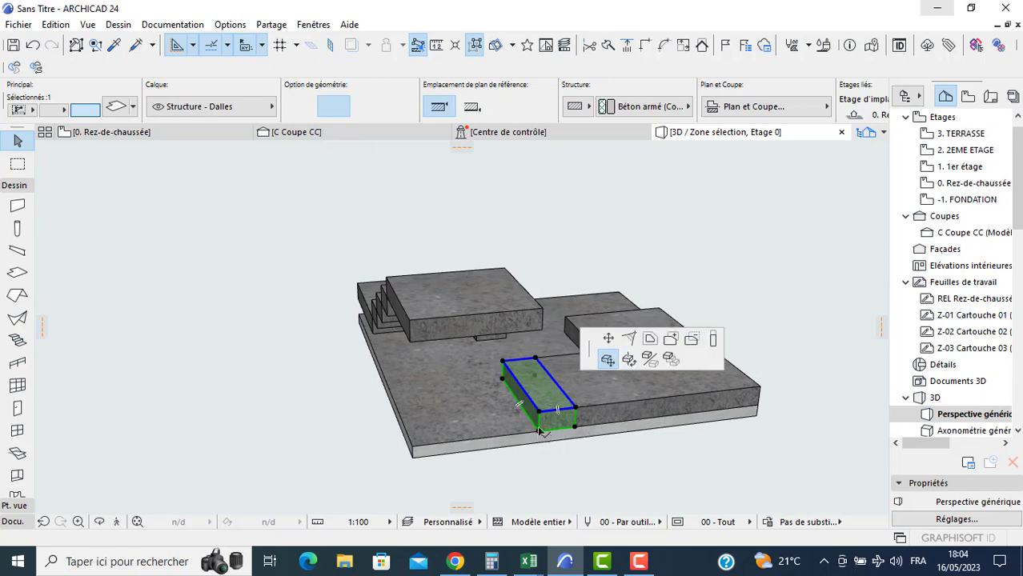
{"action": "left_click", "coordinate": [543, 306]}
{"action": "key", "text": "ctrl+z"}
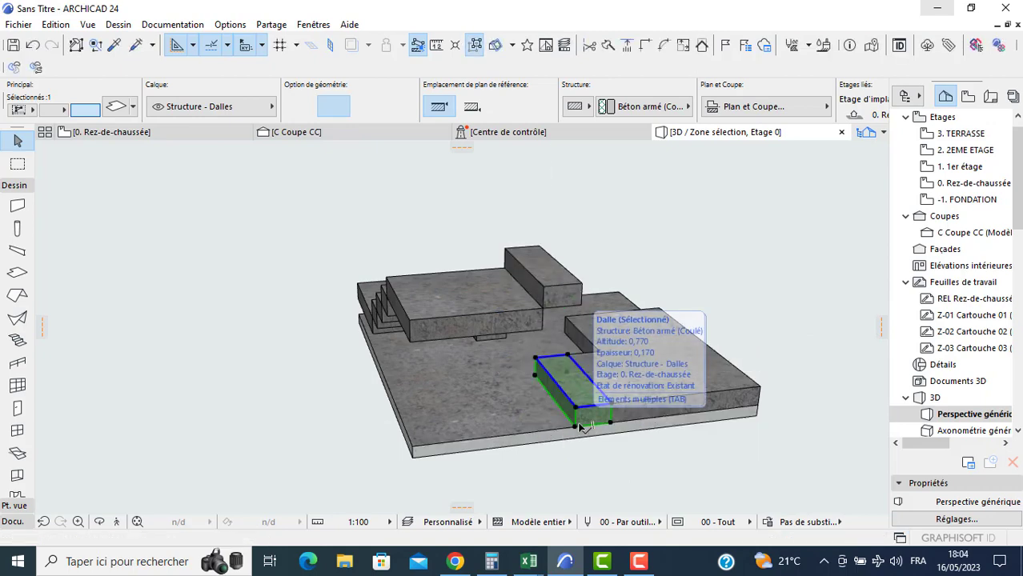
{"action": "left_click", "coordinate": [575, 427]}
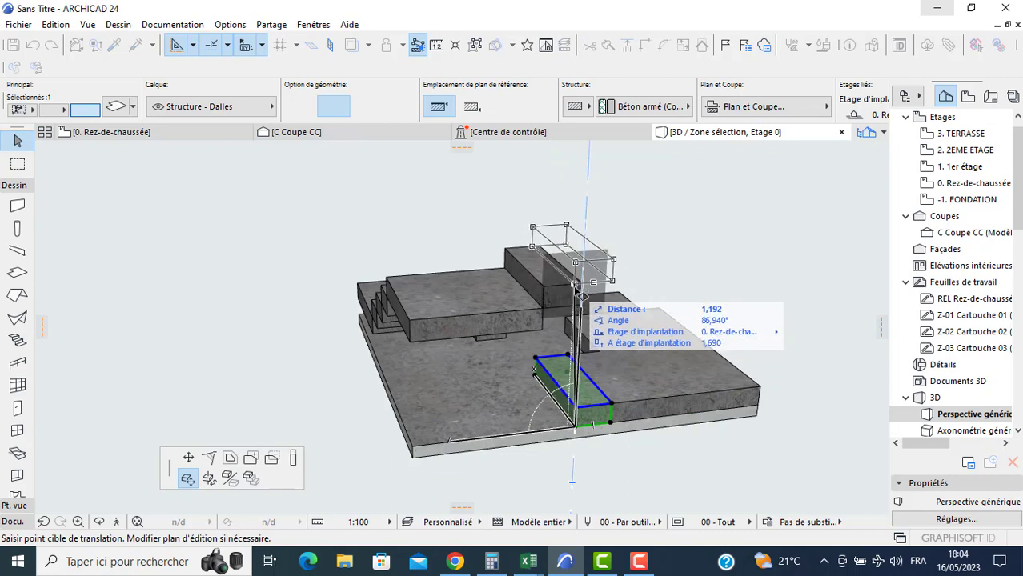
{"action": "left_click", "coordinate": [581, 283]}
{"action": "key", "text": "ctrl+z"}
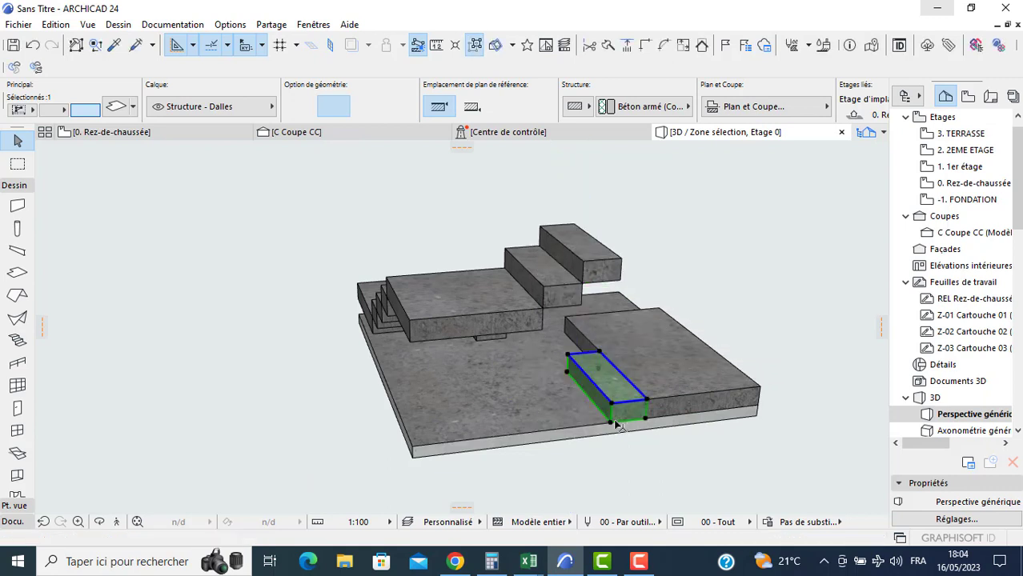
- Raise the third step of the current flight and the corner landing after it, each to the top level of the slab before it
{"action": "left_click", "coordinate": [612, 425]}
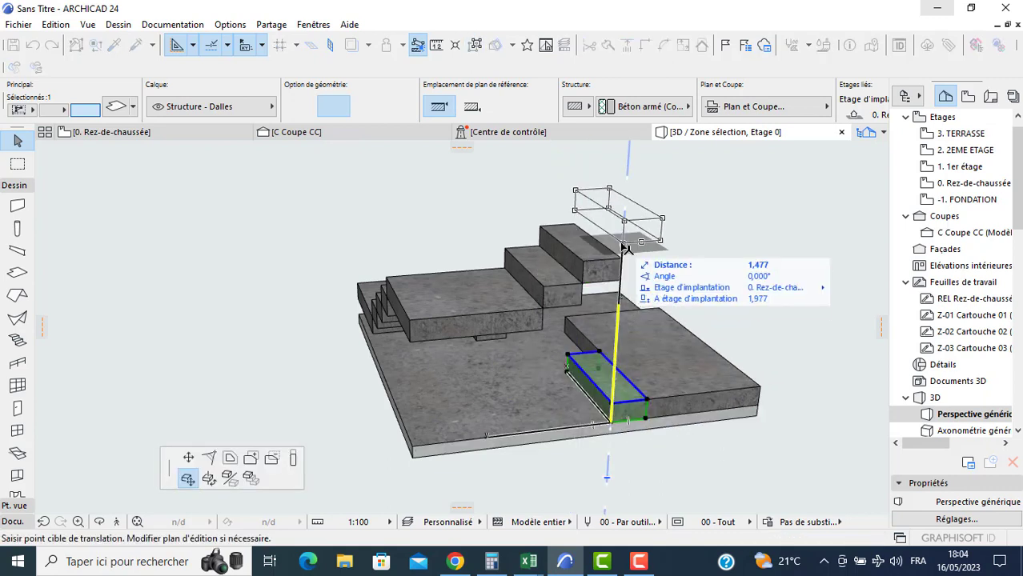
{"action": "left_click", "coordinate": [662, 390]}
{"action": "left_click", "coordinate": [653, 391]}
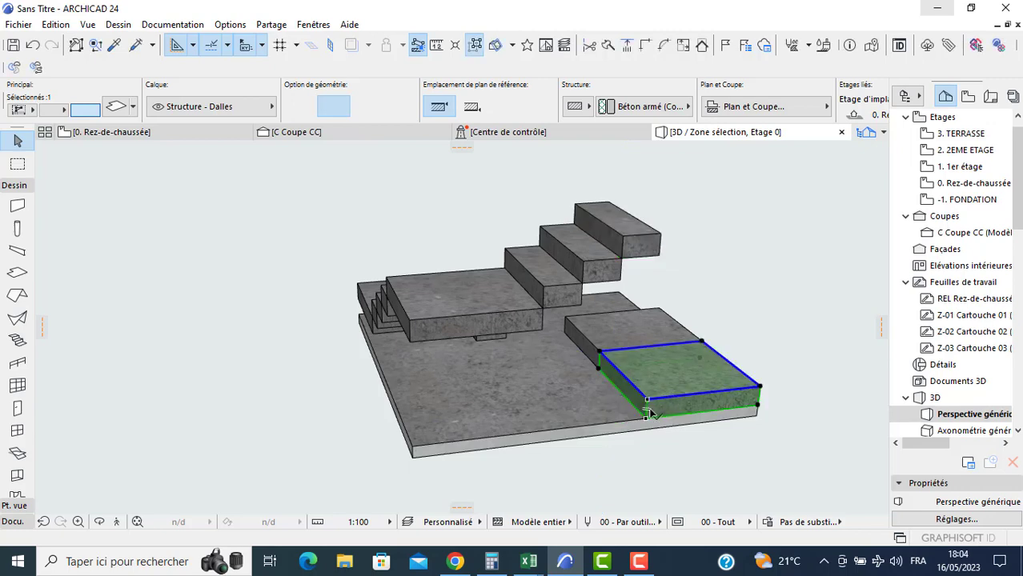
{"action": "left_click", "coordinate": [654, 357]}
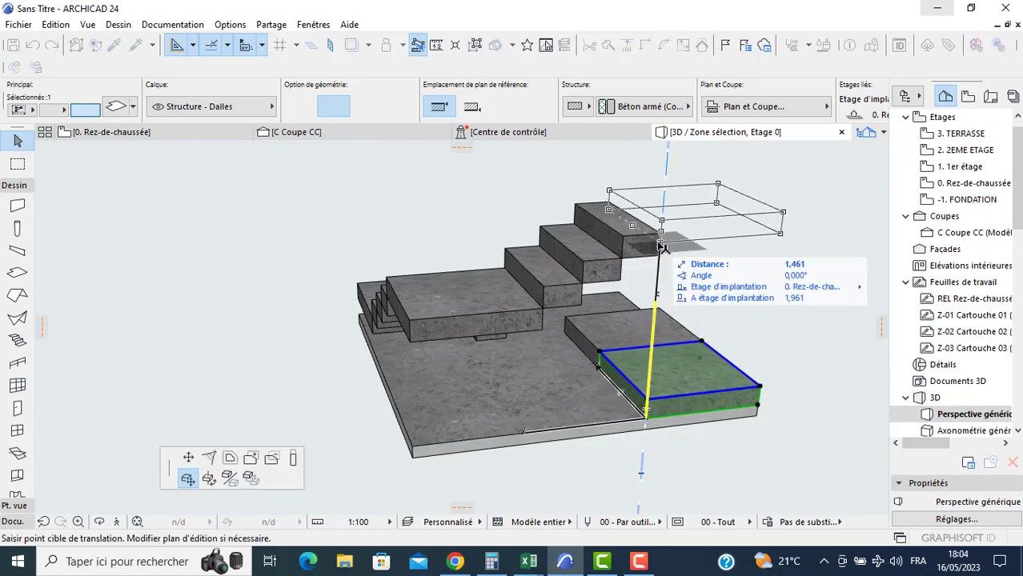
{"action": "left_click", "coordinate": [665, 282]}
- Raise the next flight's first step by 1.70 m and its second step to the top level of the first
{"action": "middle_click_drag", "start_coordinate": [665, 282], "coordinate": [487, 443], "text": "shift"}
{"action": "left_click", "coordinate": [507, 451]}
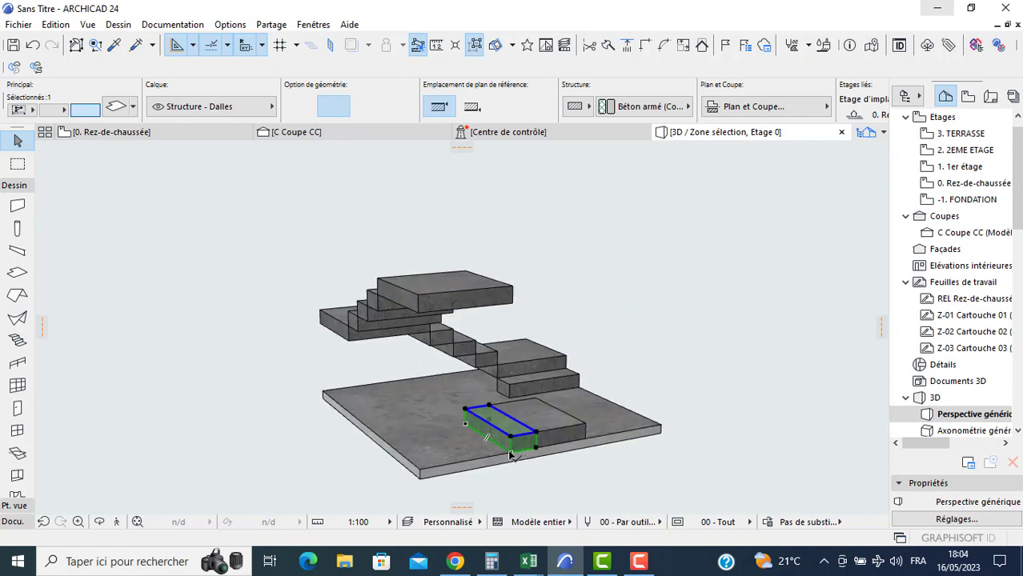
{"action": "left_click", "coordinate": [511, 453]}
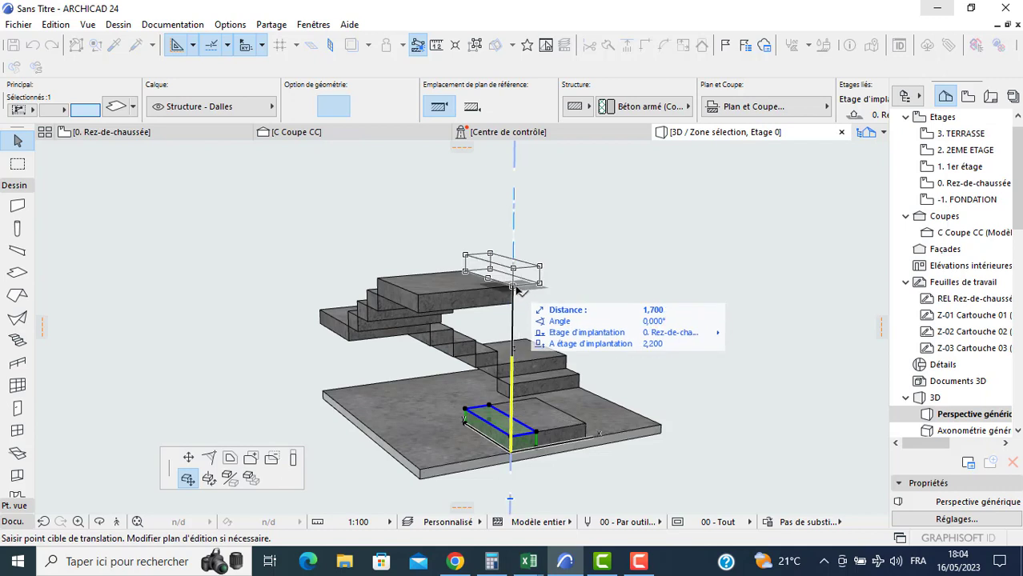
{"action": "left_click", "coordinate": [519, 276]}
{"action": "left_click", "coordinate": [535, 436]}
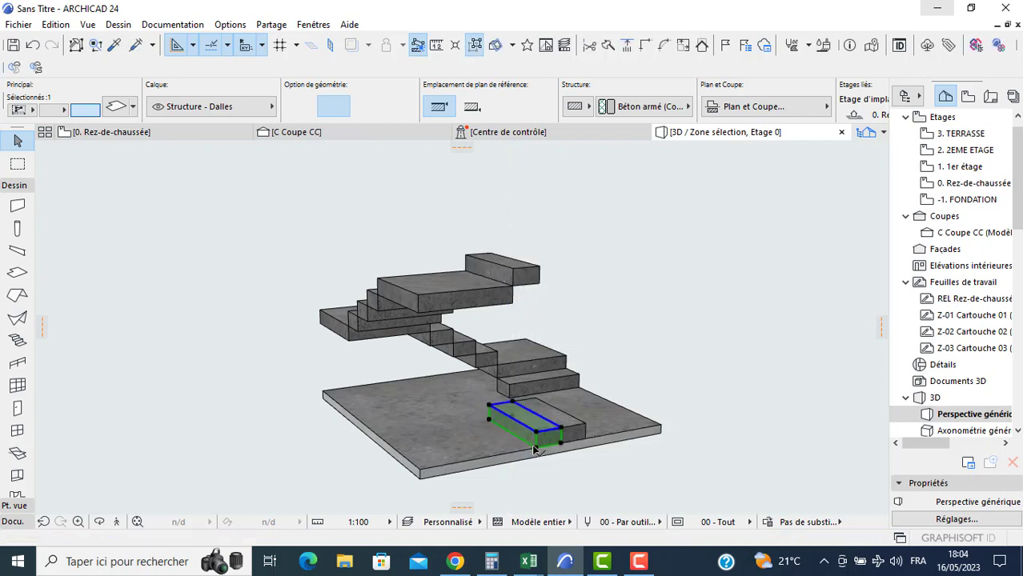
{"action": "left_click", "coordinate": [536, 445]}
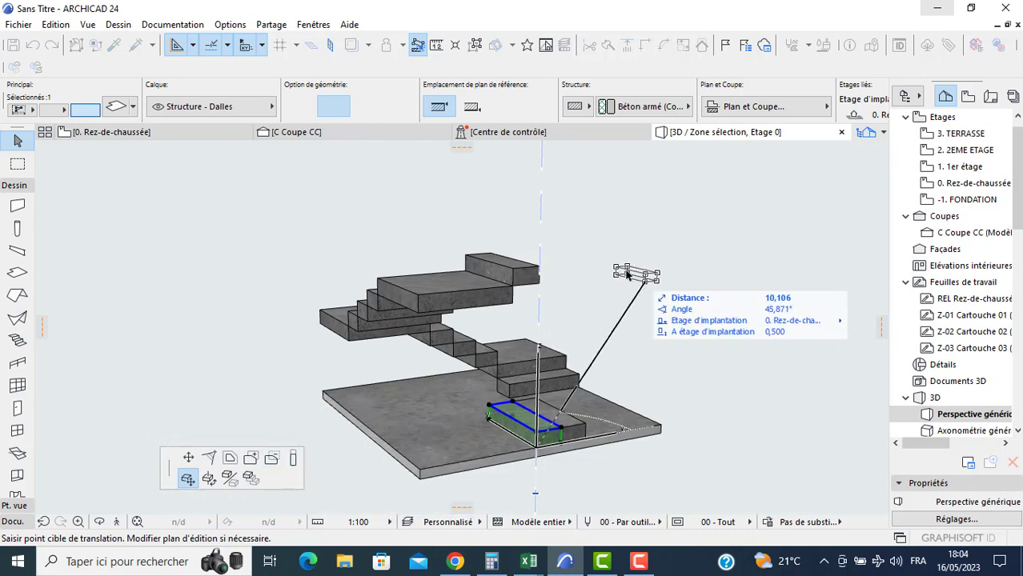
{"action": "left_click", "coordinate": [548, 267]}
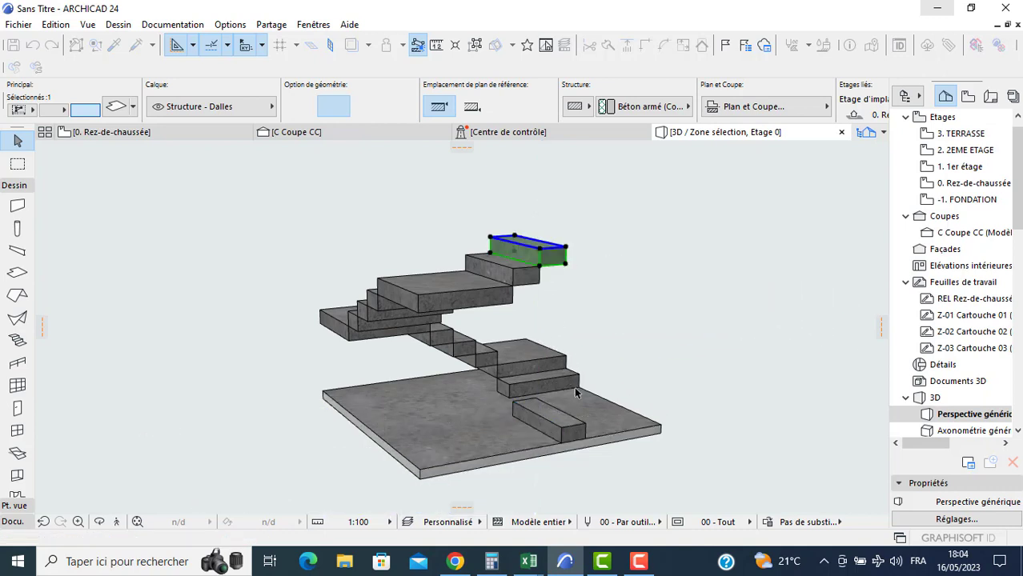
- Raise the flight's third step by 2.04 m and place a copy of the lowest landing on its top level
{"action": "left_click", "coordinate": [564, 443]}
{"action": "left_click", "coordinate": [562, 446]}
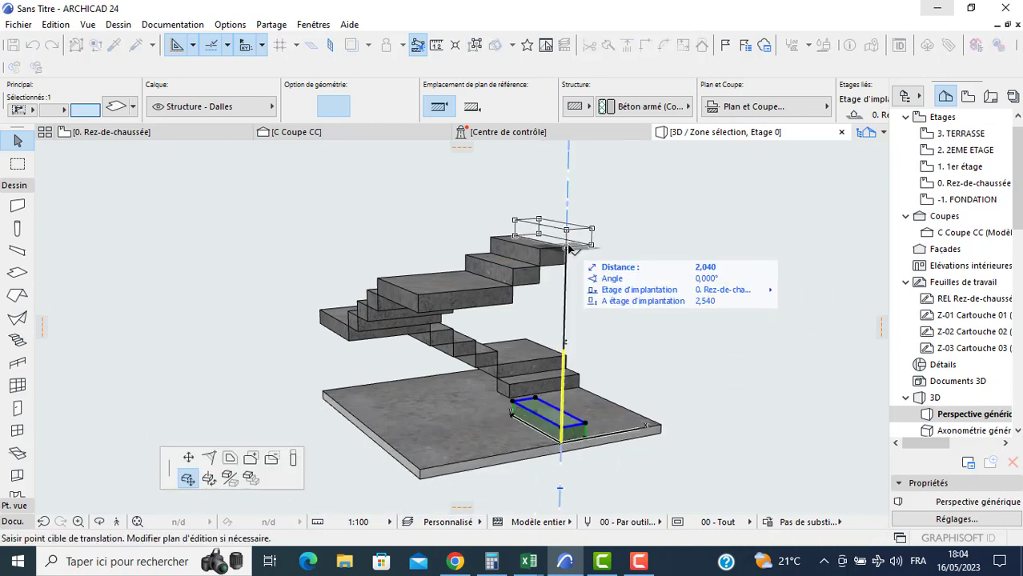
{"action": "left_click", "coordinate": [581, 272]}
{"action": "middle_click_drag", "start_coordinate": [659, 278], "coordinate": [566, 283], "text": "shift"}
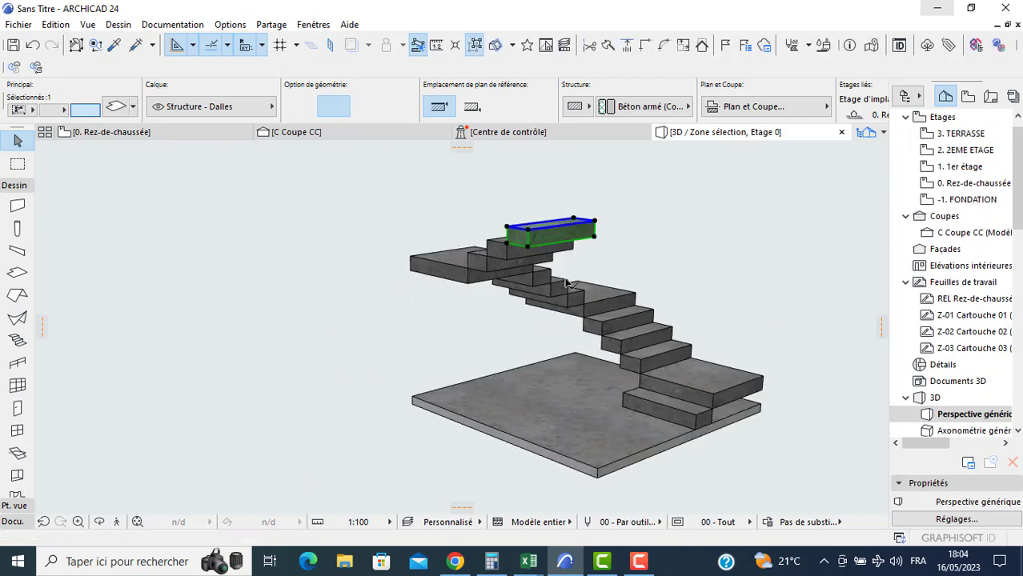
{"action": "left_click", "coordinate": [703, 401]}
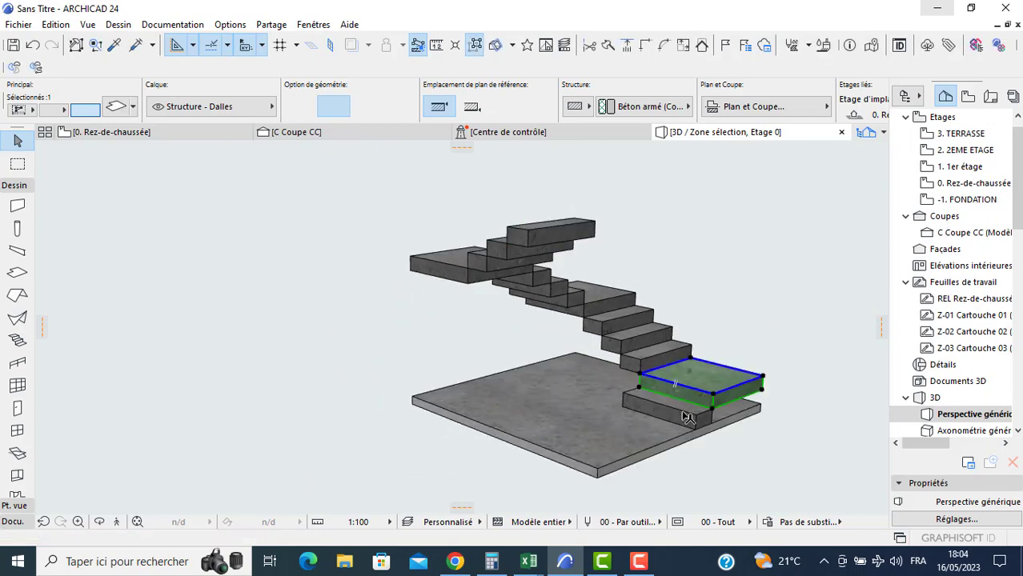
{"action": "left_click", "coordinate": [641, 389]}
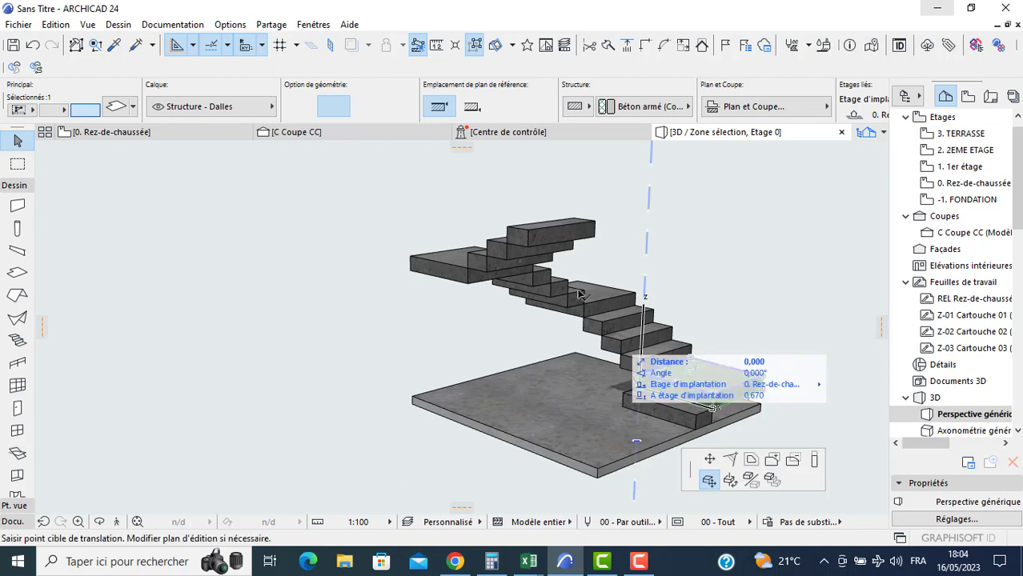
{"action": "left_click", "coordinate": [530, 232]}
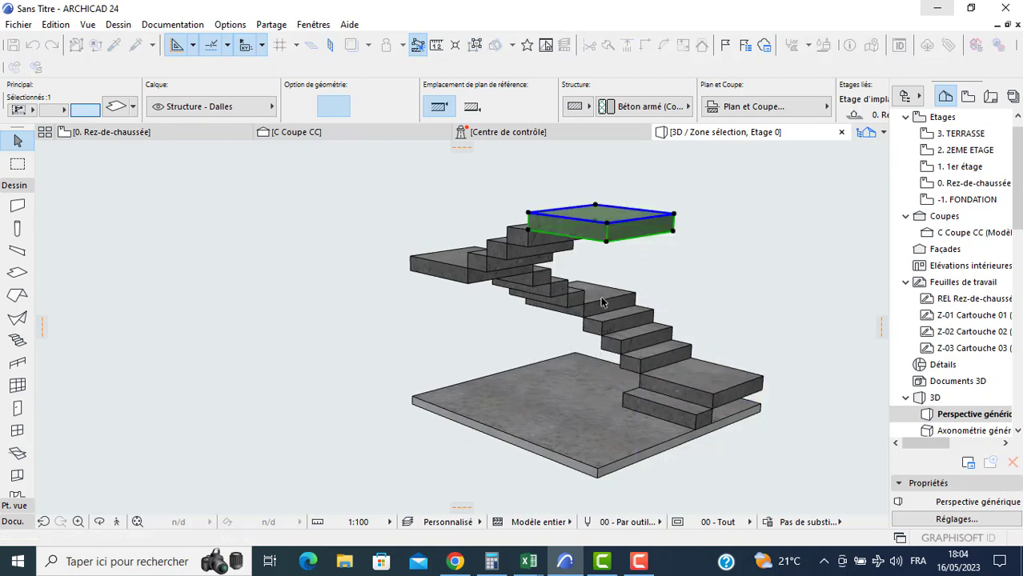
- Place three copies of the starting step as a flight rising from the top landing, each on the slab before it
{"action": "middle_click_drag", "start_coordinate": [560, 393], "coordinate": [664, 412], "text": "shift"}
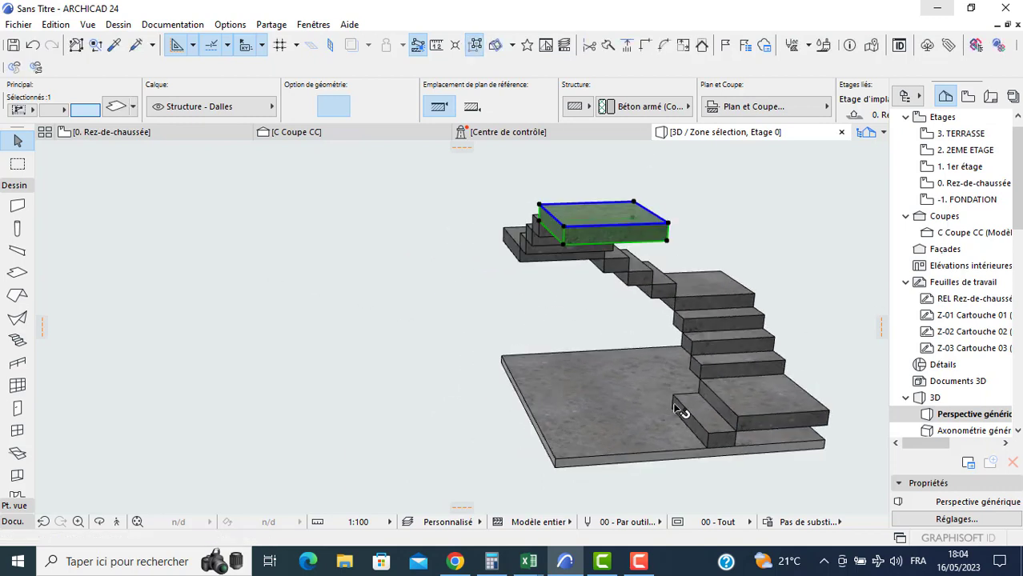
{"action": "left_click", "coordinate": [700, 442]}
{"action": "left_click", "coordinate": [708, 450]}
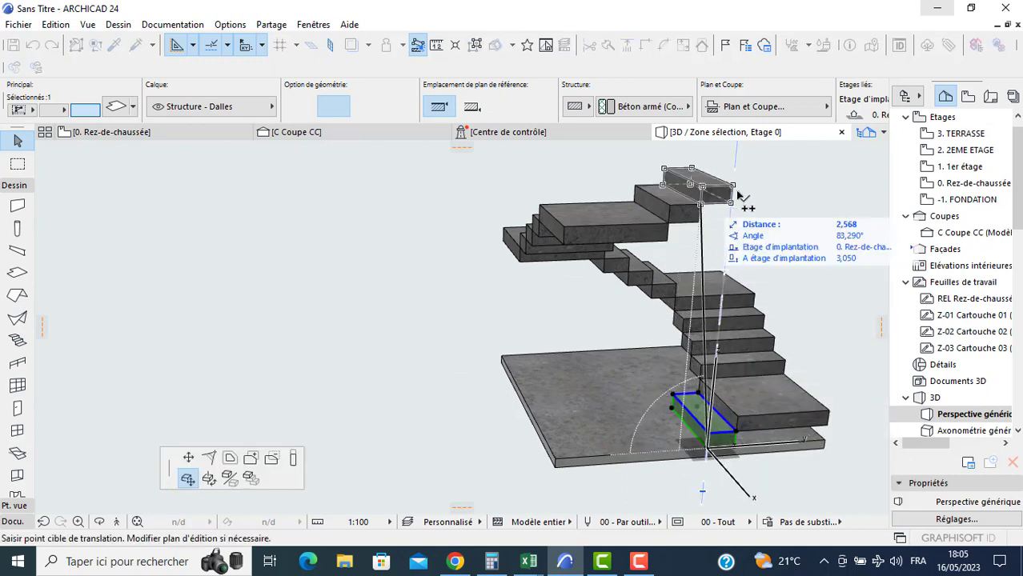
{"action": "key", "text": "Escape"}
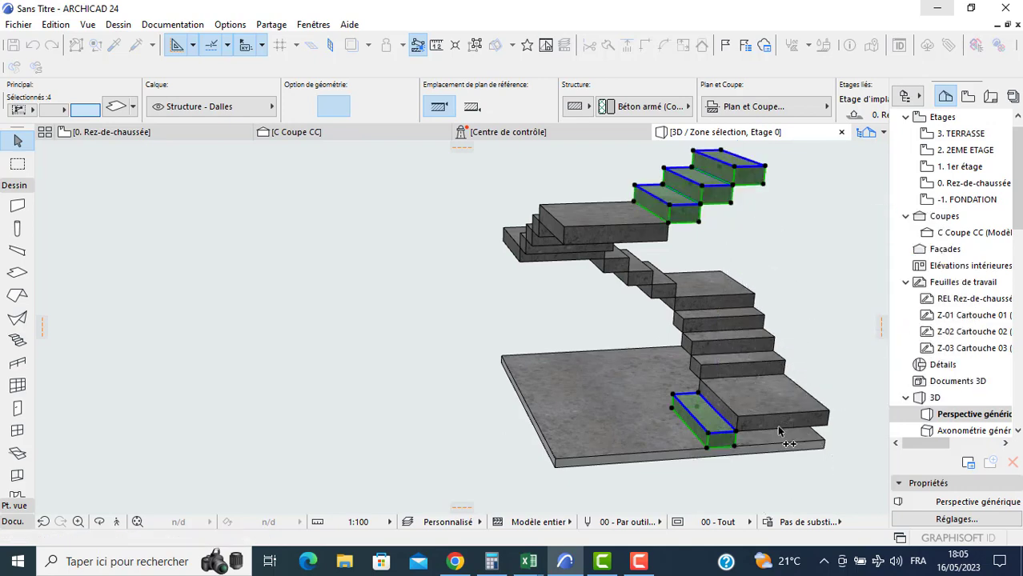
{"action": "key", "text": "Escape"}
- Copy the lowest landing to the upper end of the newly copied flight
{"action": "left_click", "coordinate": [755, 409]}
{"action": "left_click", "coordinate": [738, 418]}
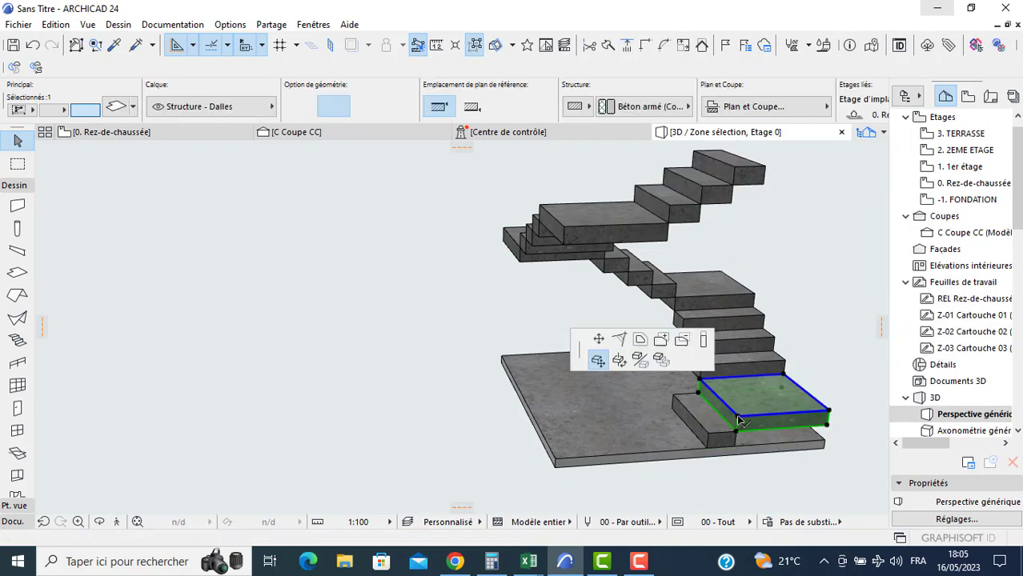
{"action": "left_click", "coordinate": [765, 167], "text": "ctrl"}
- Copy the three steps after the lowest landing together with their following landing onto the topmost landing
{"action": "middle_click_drag", "start_coordinate": [767, 183], "coordinate": [472, 357], "text": "shift"}
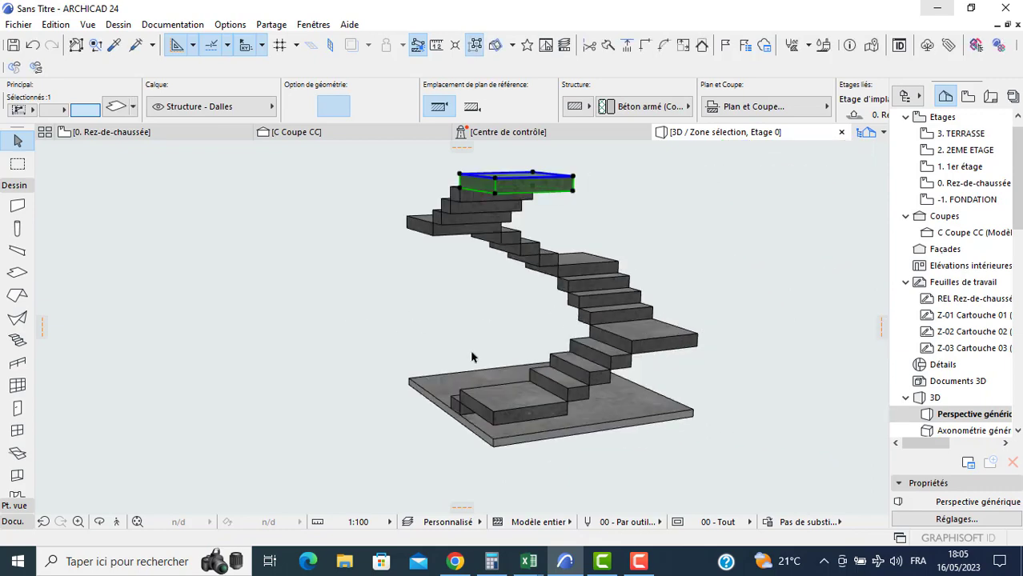
{"action": "left_click", "coordinate": [550, 370]}
{"action": "left_click", "coordinate": [587, 366], "text": "shift"}
{"action": "left_click", "coordinate": [610, 349], "text": "shift"}
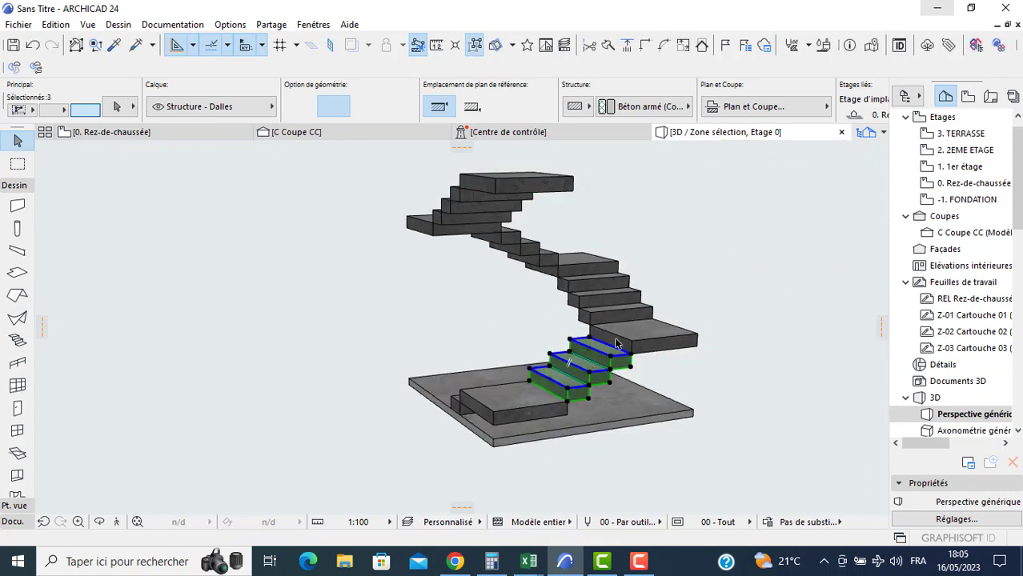
{"action": "left_click", "coordinate": [632, 336], "text": "shift"}
{"action": "left_click", "coordinate": [568, 402]}
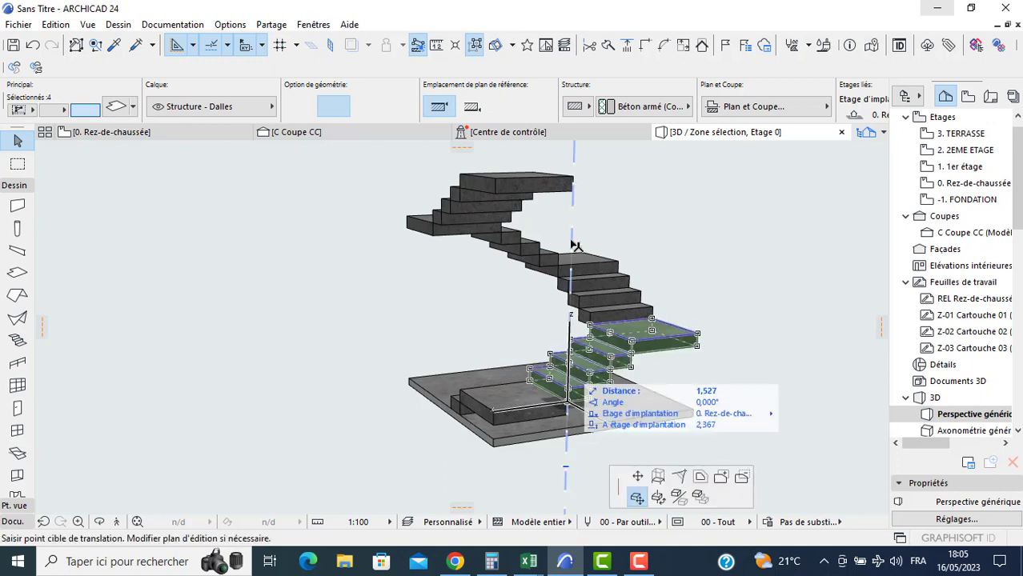
{"action": "left_click", "coordinate": [573, 177]}
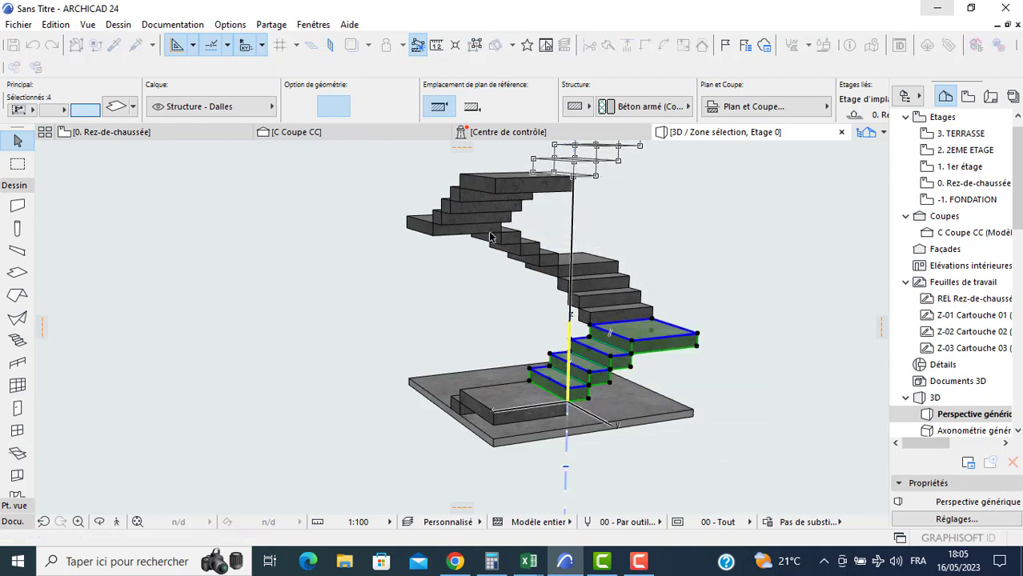
{"action": "left_click", "coordinate": [376, 258]}
- Check the ground floor's elevation and storey height in the storey settings
{"action": "middle_click_drag", "start_coordinate": [518, 196], "coordinate": [404, 504]}
{"action": "left_click", "coordinate": [960, 183]}
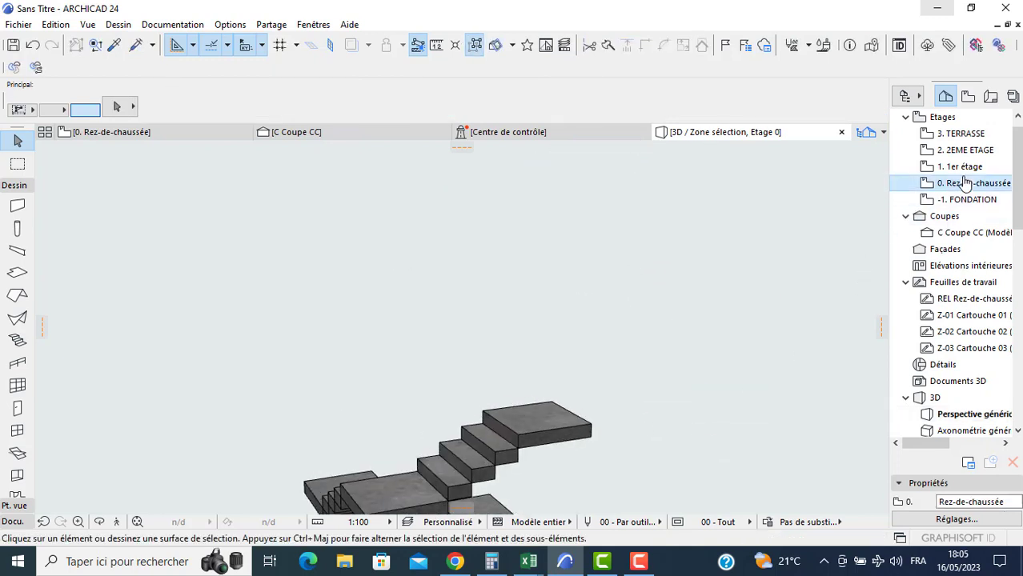
{"action": "right_click", "coordinate": [960, 183]}
{"action": "left_click", "coordinate": [846, 372]}
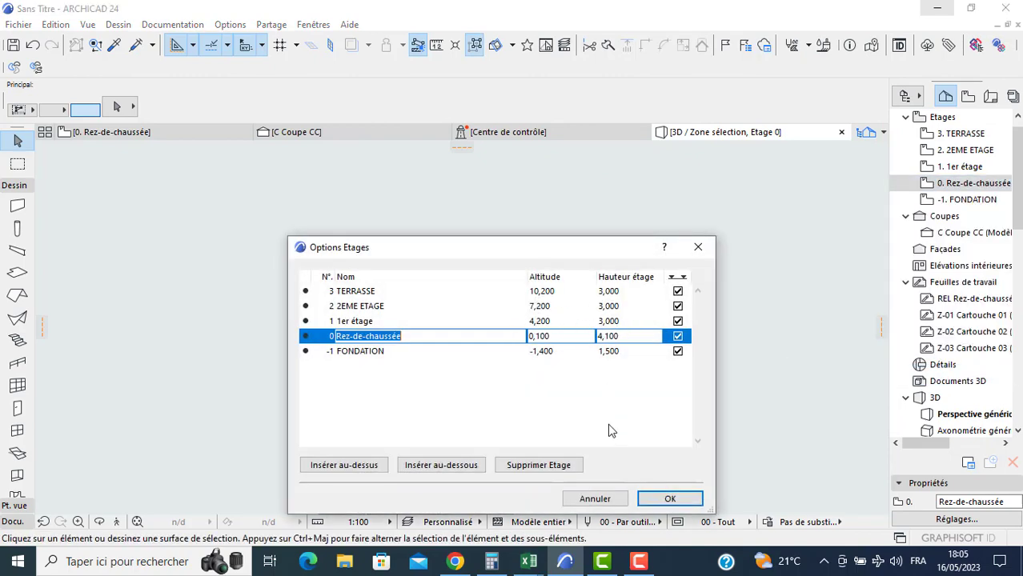
{"action": "left_click", "coordinate": [664, 498]}
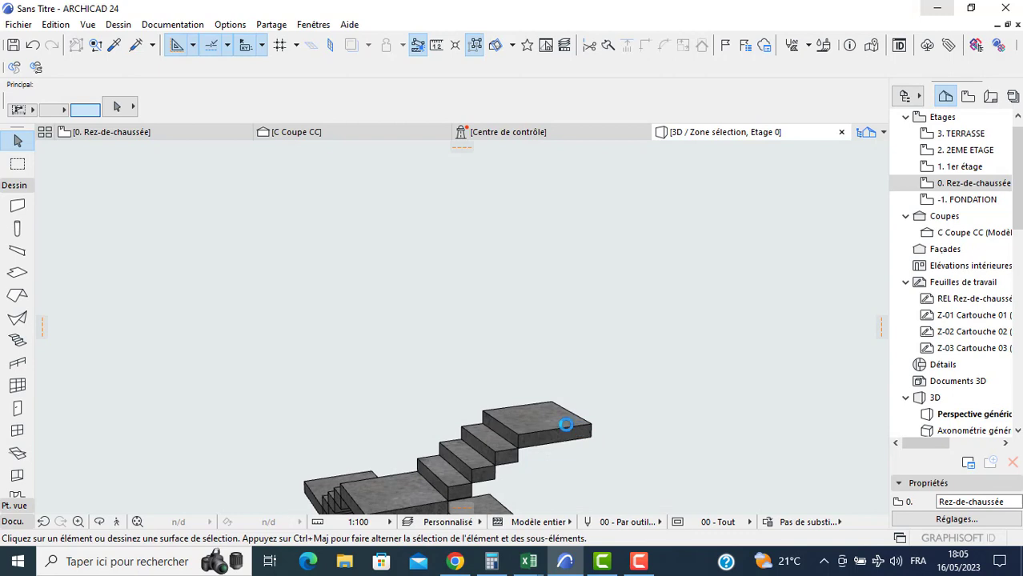
- Try to set the topmost landing slab to 4.200 m above project zero and change its thickness
{"action": "left_click", "coordinate": [555, 414]}
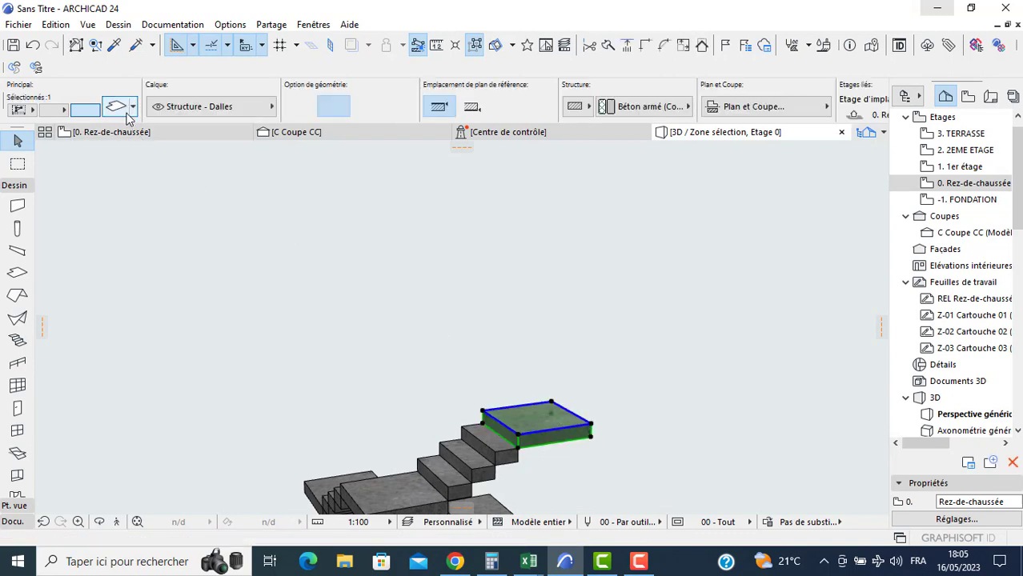
{"action": "key", "text": "ctrl+t"}
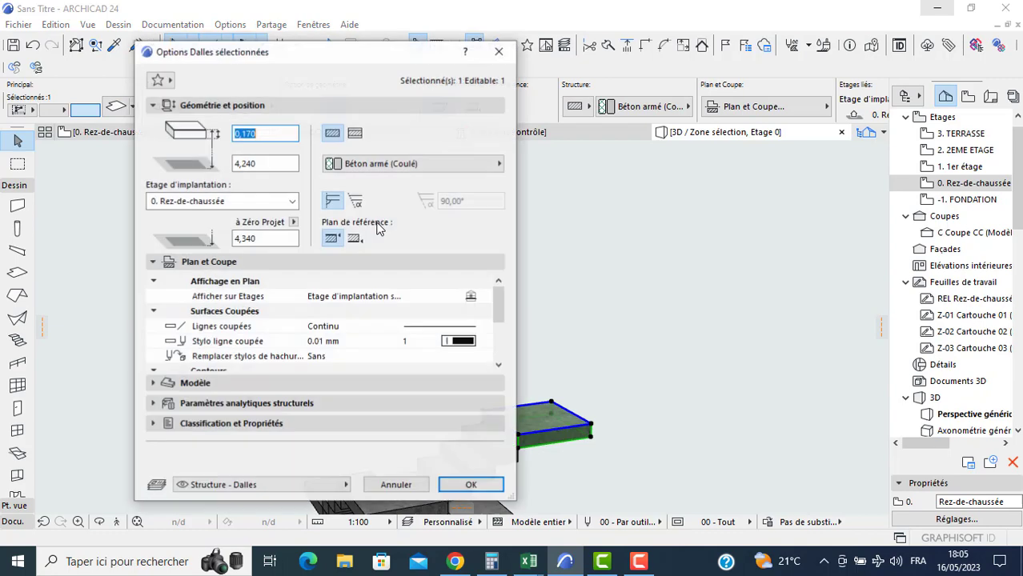
{"action": "left_click", "coordinate": [258, 242]}
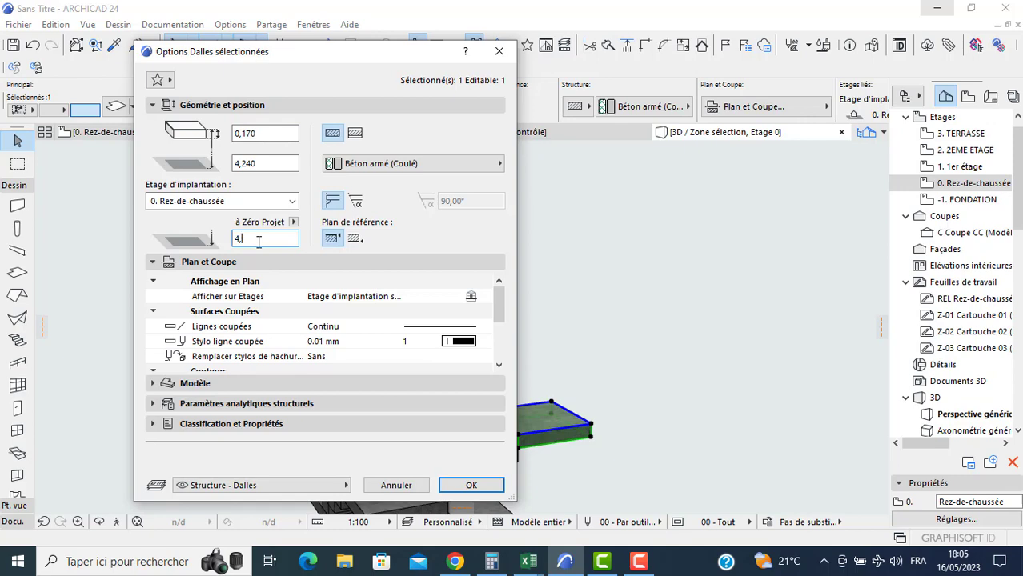
{"action": "key", "text": "Escape"}
{"action": "key", "text": "Escape"}
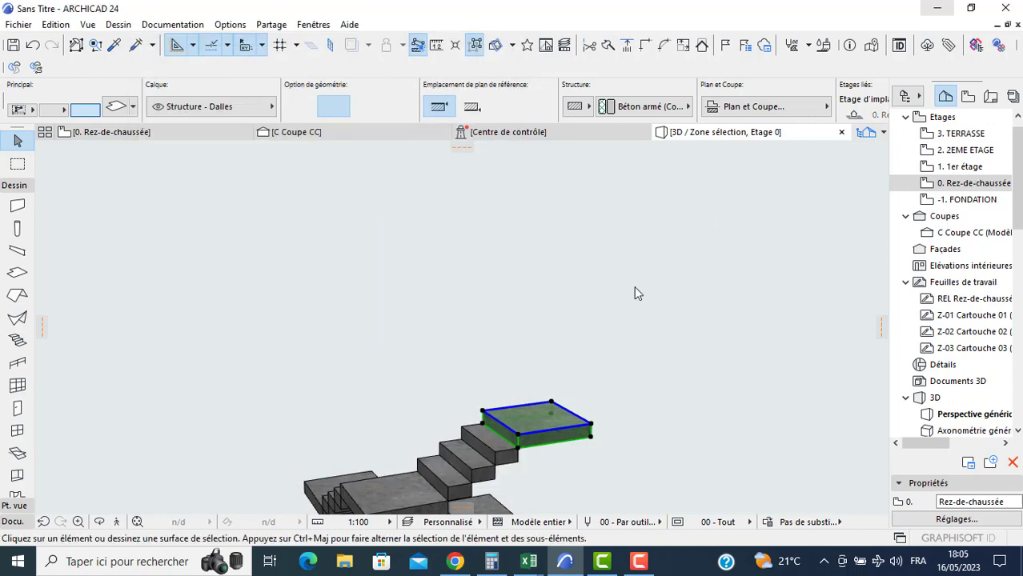
{"action": "left_click", "coordinate": [517, 424]}
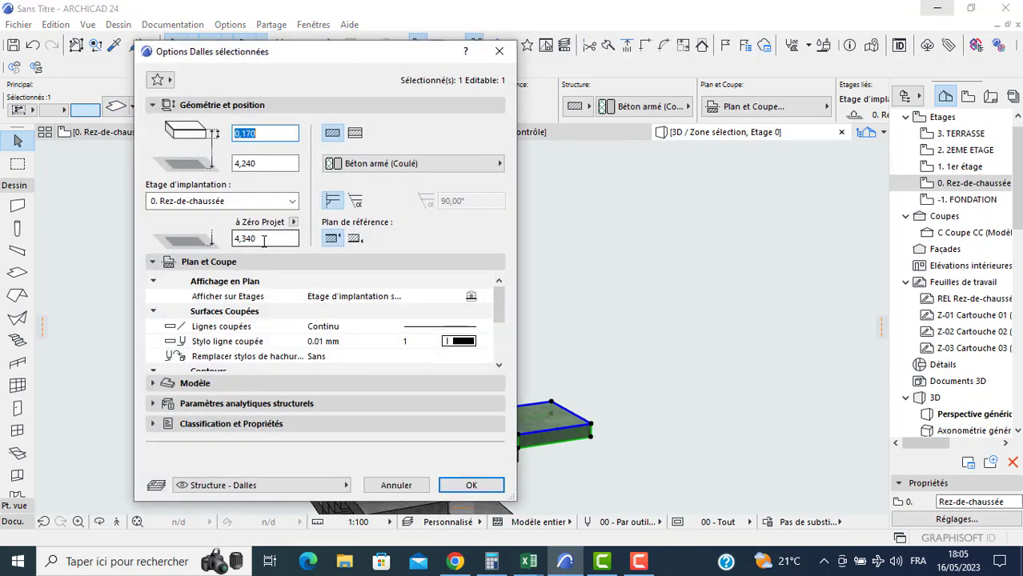
{"action": "left_click", "coordinate": [263, 240]}
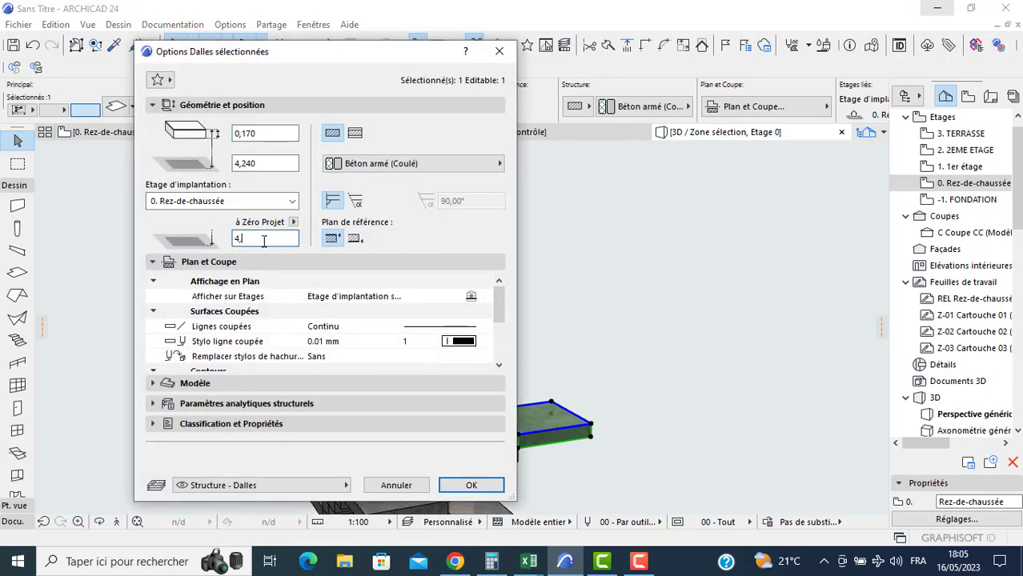
{"action": "type", "text": "2"}
{"action": "left_click", "coordinate": [269, 134]}
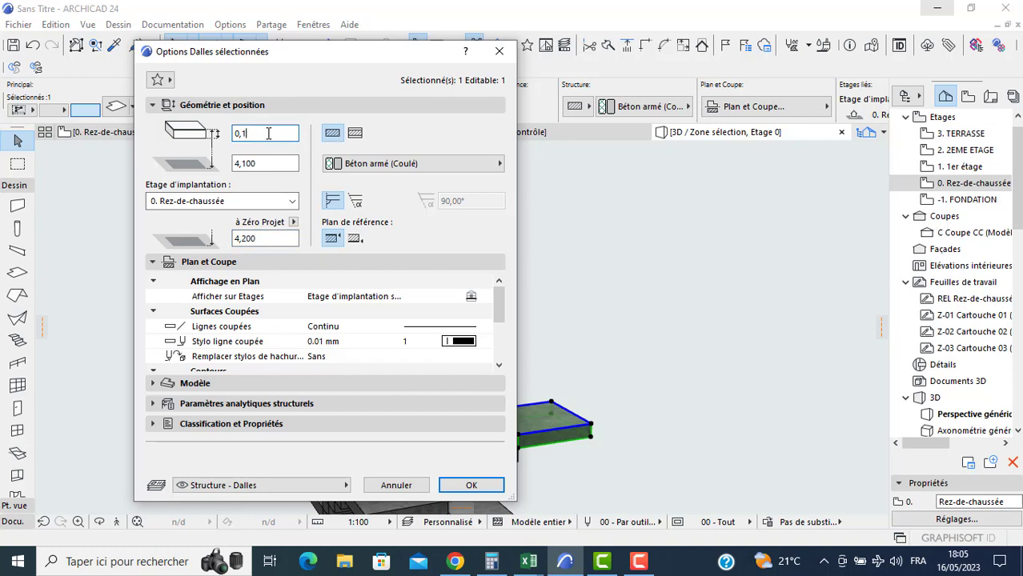
{"action": "type", "text": "200"}
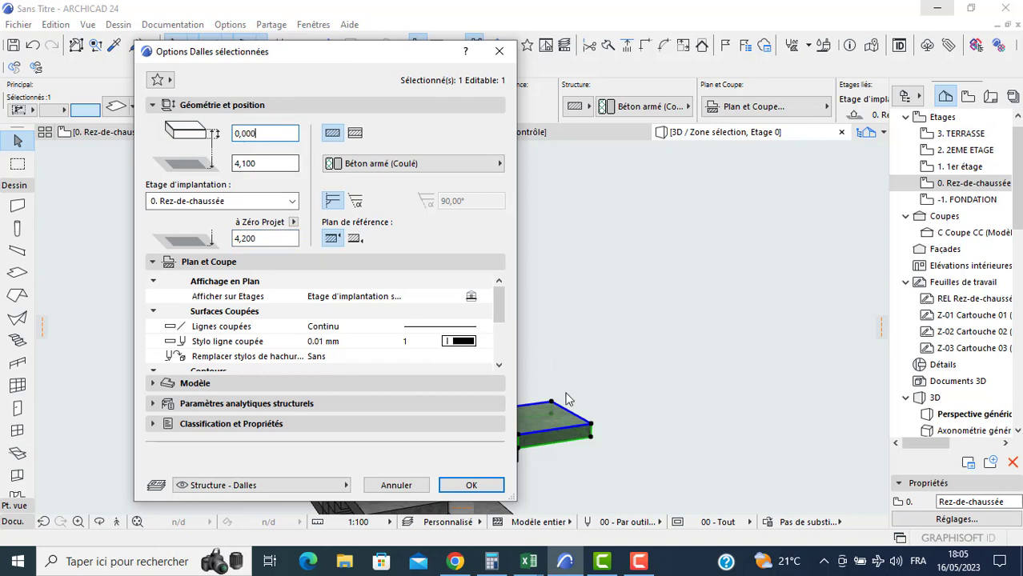
{"action": "key", "text": "Return"}
{"action": "key", "text": "Escape"}
- Delete the topmost landing slab and return to the ground floor plan
{"action": "left_click", "coordinate": [558, 433]}
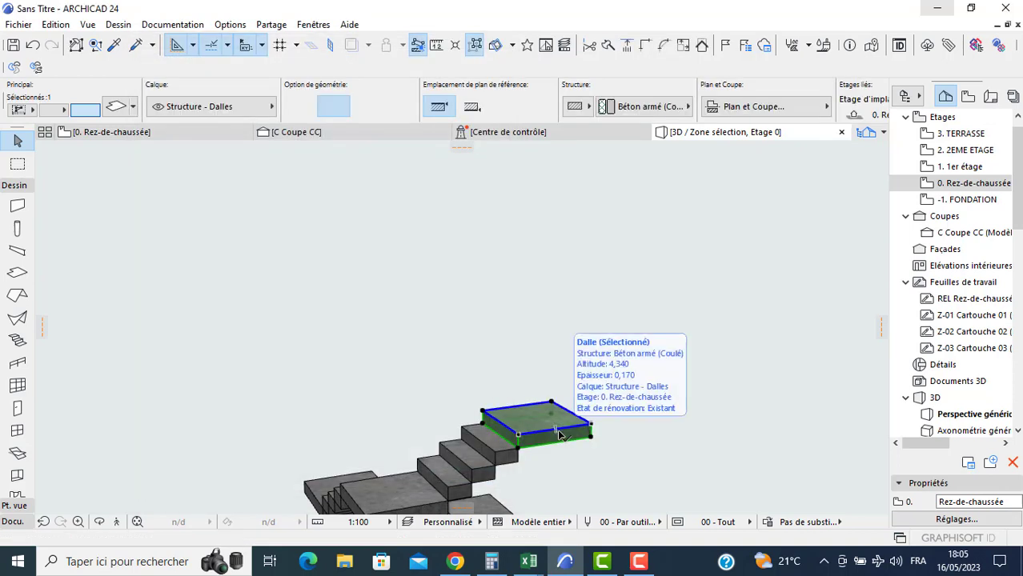
{"action": "key", "text": "Delete"}
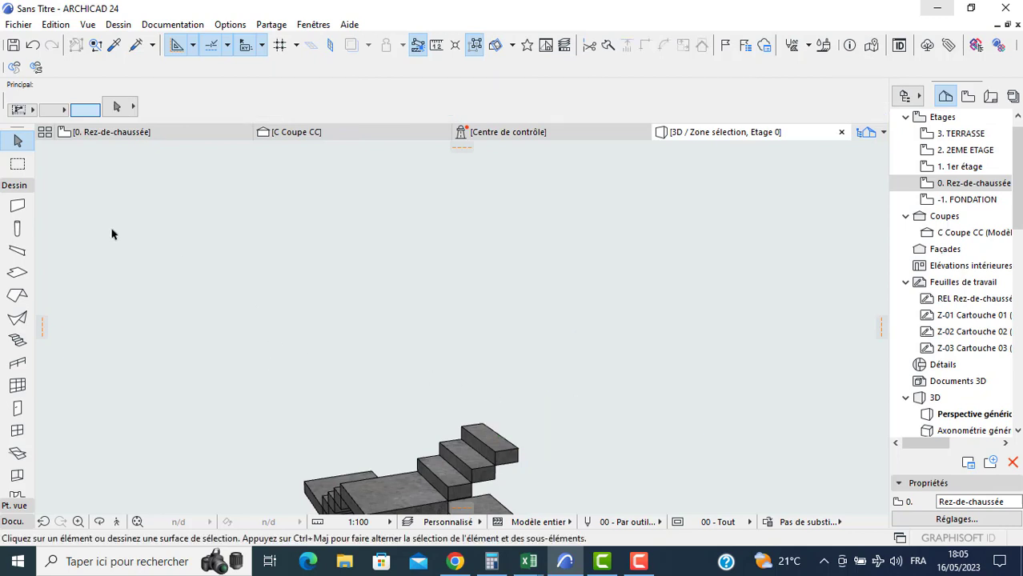
{"action": "left_click", "coordinate": [115, 136]}
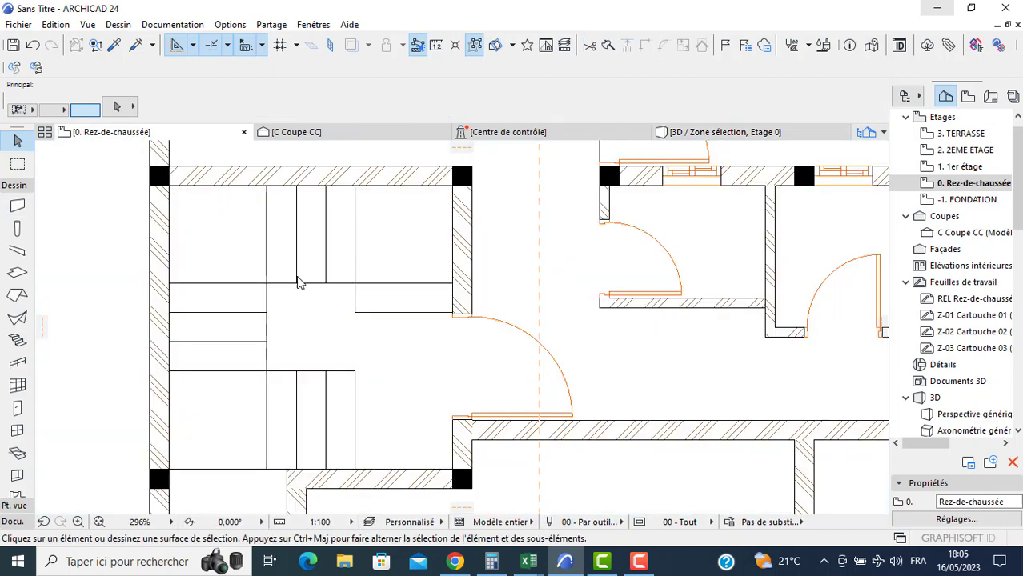
- Set the cut line pen to white pen 19 for the last eight stair slabs, from the lower-left landing to the steps by the door
{"action": "middle_click_drag", "start_coordinate": [310, 413], "coordinate": [327, 369]}
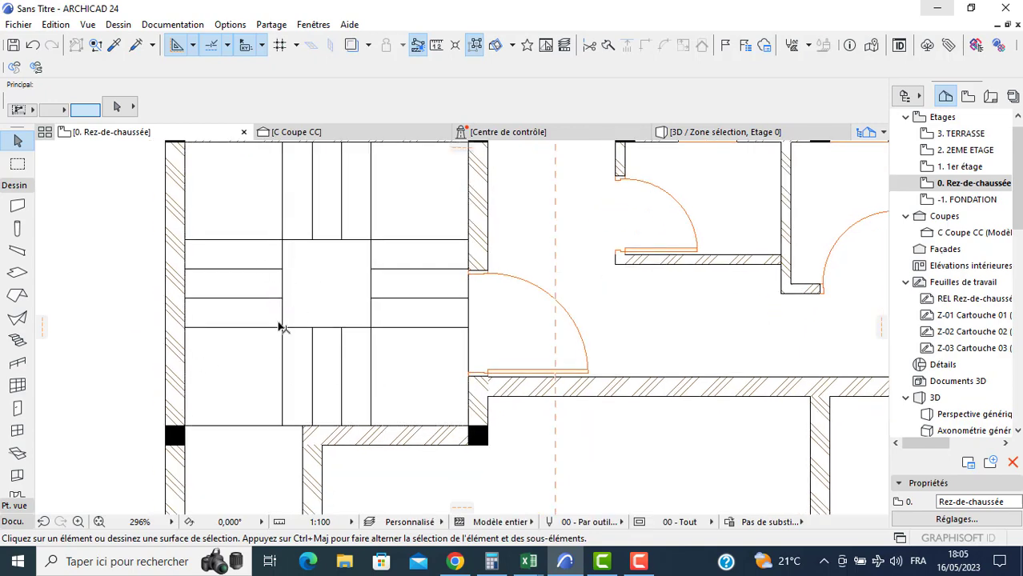
{"action": "left_click", "coordinate": [262, 369]}
{"action": "left_click", "coordinate": [298, 367], "text": "shift"}
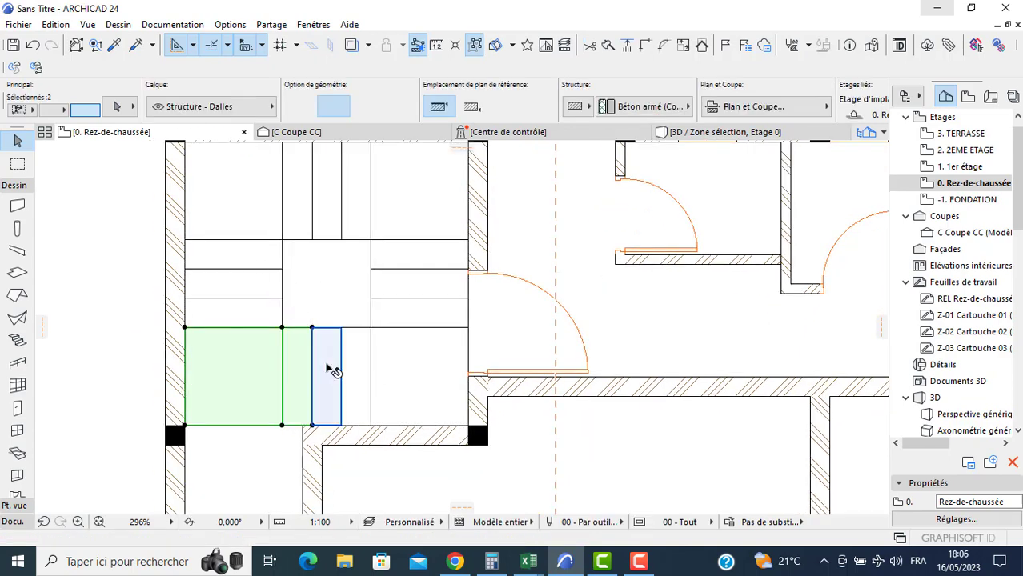
{"action": "left_click", "coordinate": [327, 369], "text": "shift"}
{"action": "left_click", "coordinate": [358, 373], "text": "shift"}
{"action": "left_click", "coordinate": [406, 352], "text": "shift"}
{"action": "left_click", "coordinate": [410, 318], "text": "shift"}
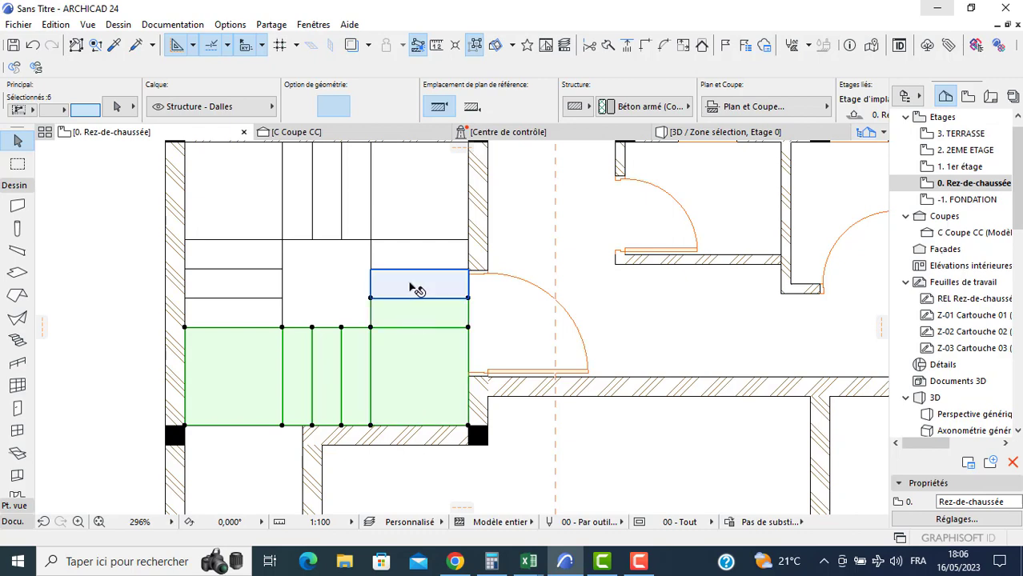
{"action": "left_click", "coordinate": [415, 285], "text": "shift"}
{"action": "left_click", "coordinate": [412, 257], "text": "shift"}
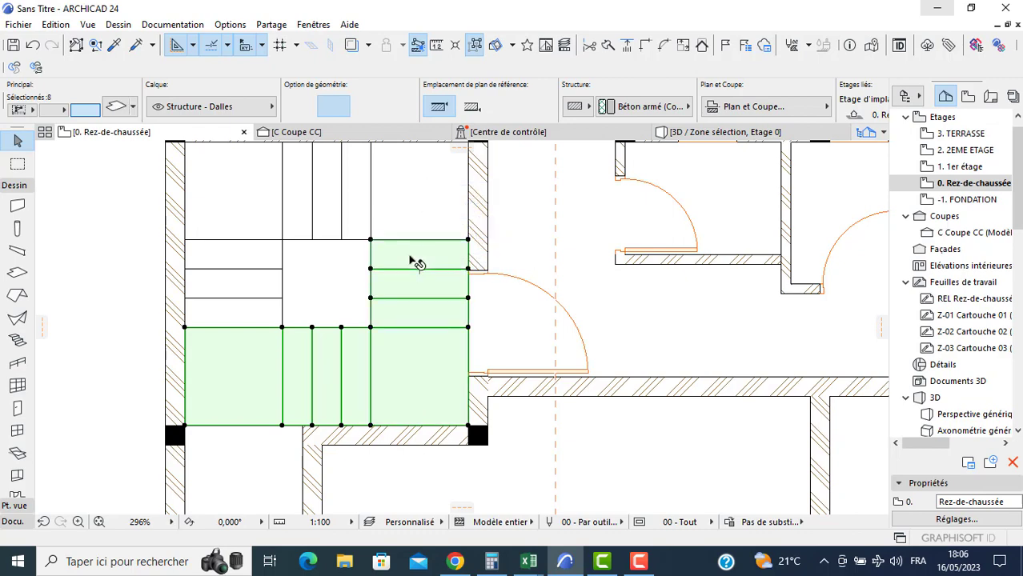
{"action": "double_click", "coordinate": [399, 348]}
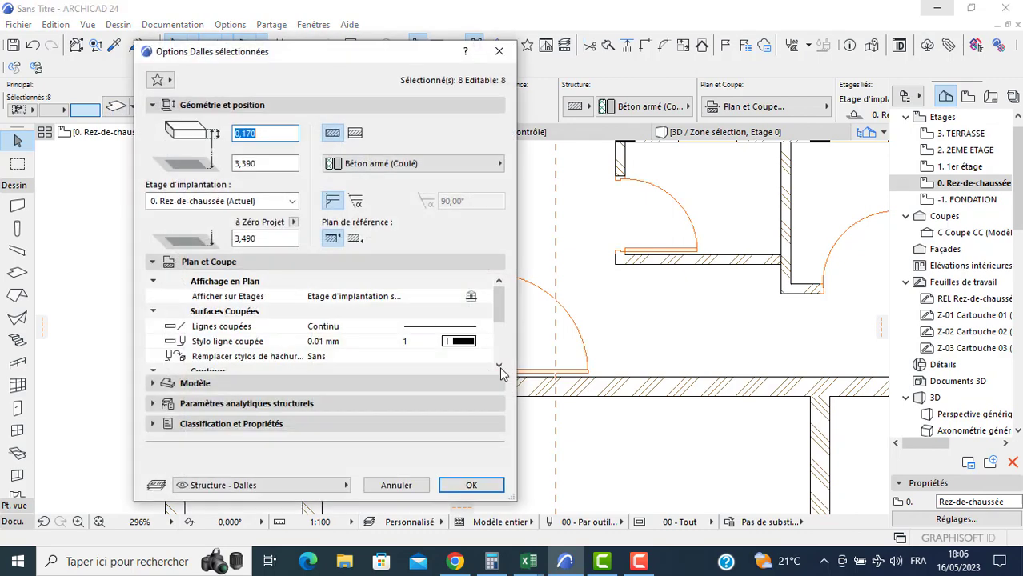
{"action": "left_click", "coordinate": [463, 341]}
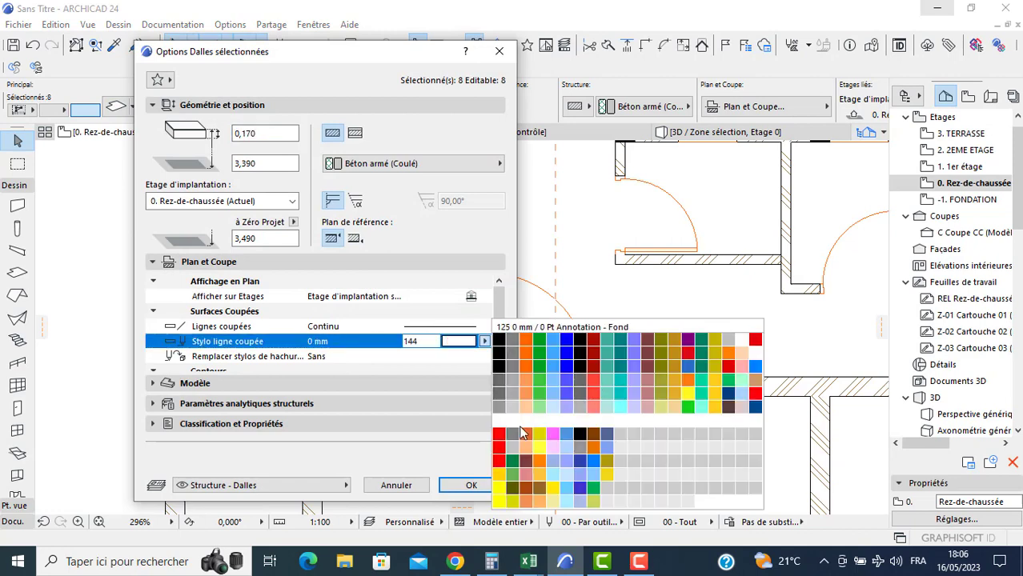
{"action": "left_click", "coordinate": [741, 340]}
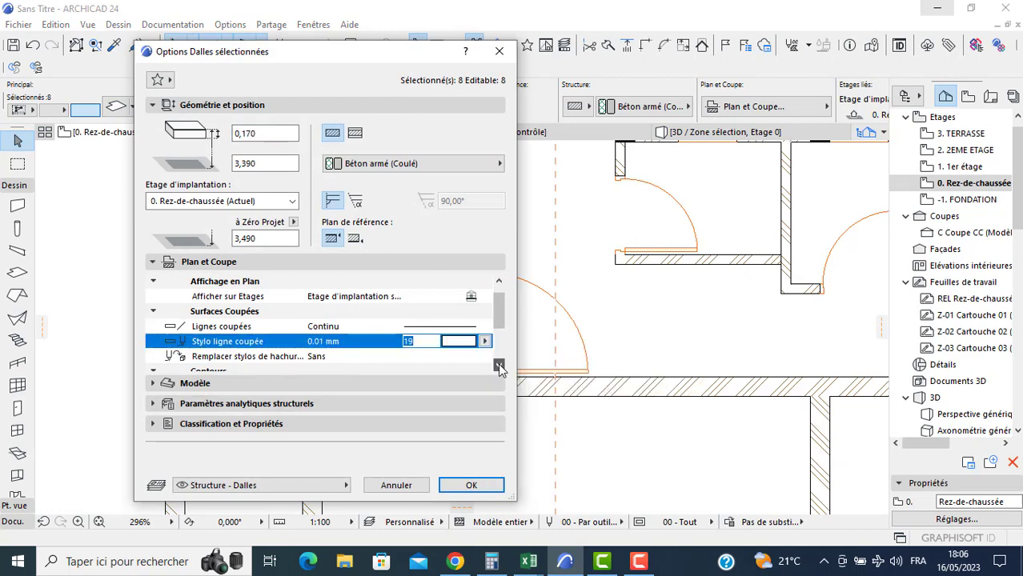
- Set the uncut line pen of the same eight stair slabs to white pen 19 and apply the slab settings
{"action": "scroll", "coordinate": [499, 366], "scroll_direction": "down", "scroll_amount": 1}
{"action": "scroll", "coordinate": [500, 367], "scroll_direction": "down", "scroll_amount": 1}
{"action": "left_click", "coordinate": [461, 342]}
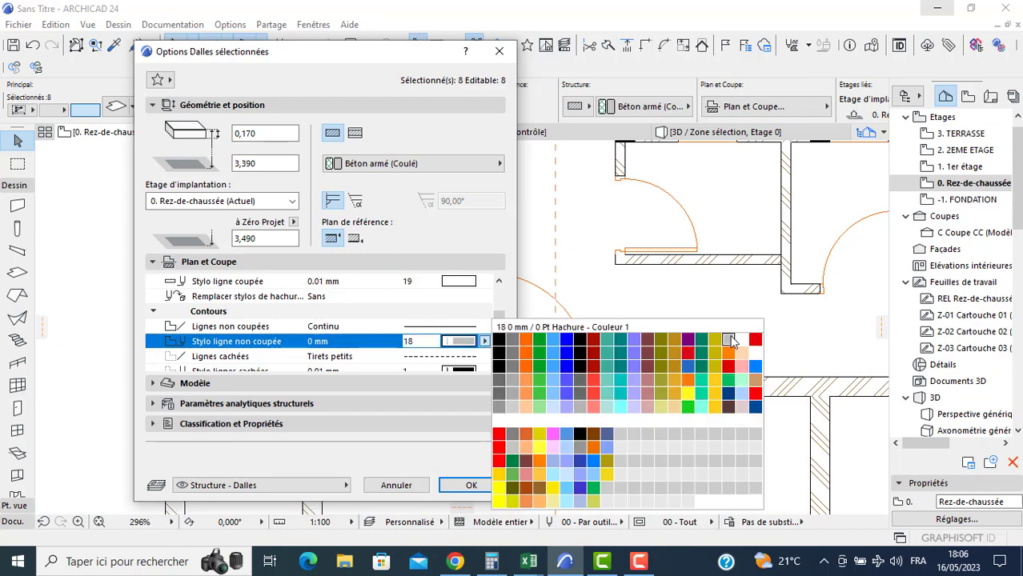
{"action": "left_click", "coordinate": [743, 343]}
{"action": "left_click", "coordinate": [470, 485]}
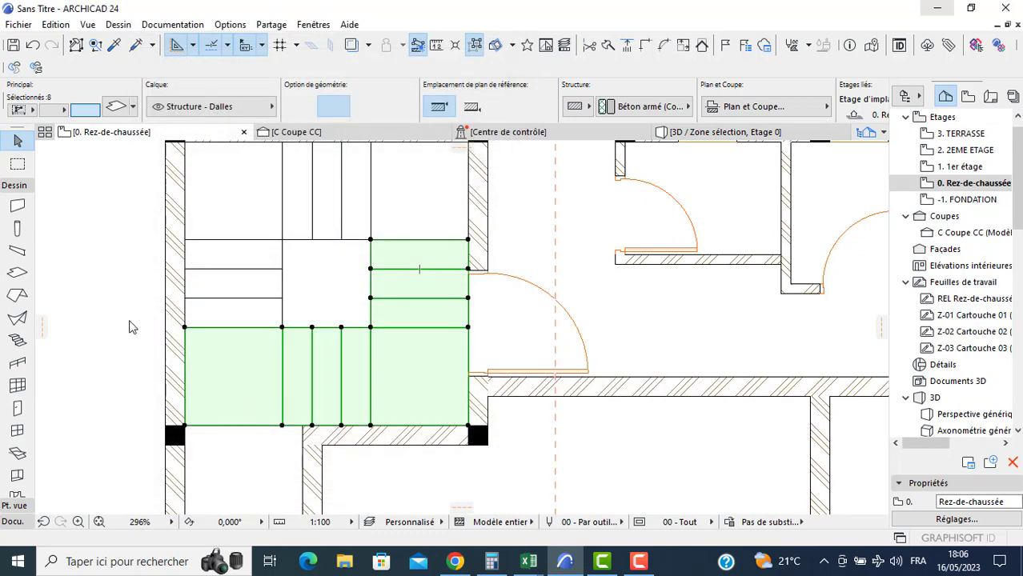
{"action": "left_click", "coordinate": [122, 316]}
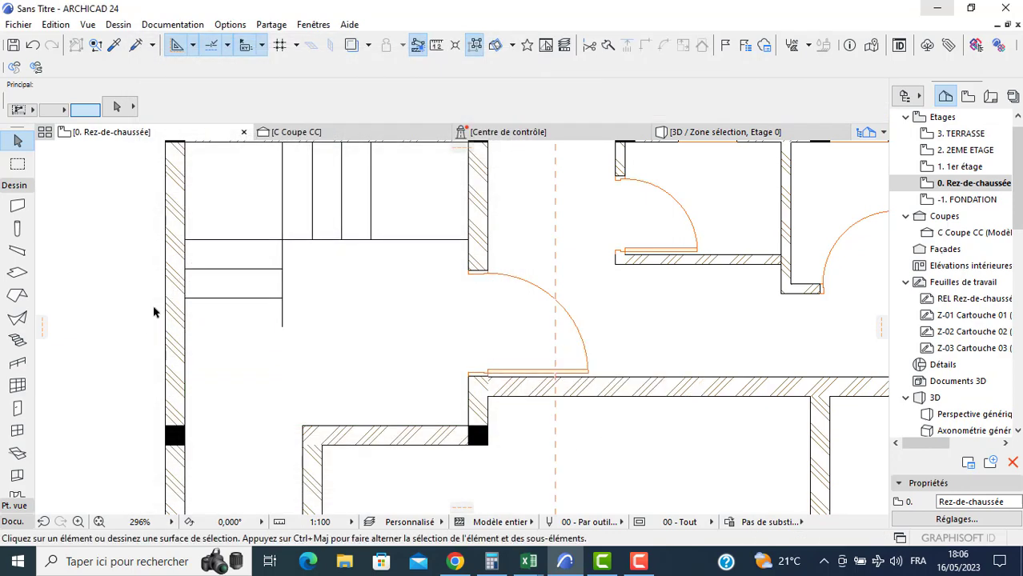
- Show the whole model in 3D and inspect the staircase inside the stairwell from above
{"action": "scroll", "coordinate": [155, 312], "scroll_direction": "down", "scroll_amount": 4}
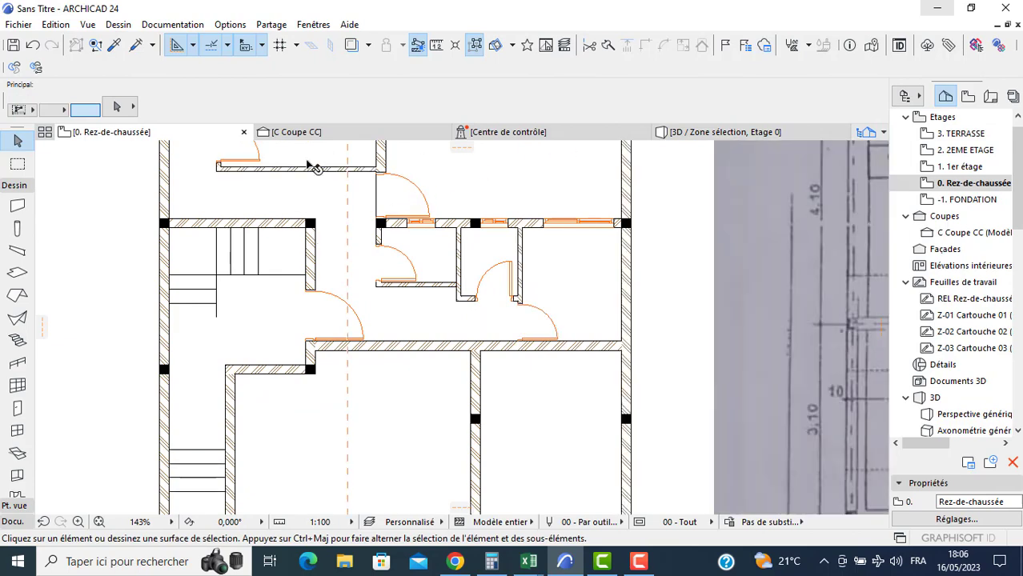
{"action": "key", "text": "F3"}
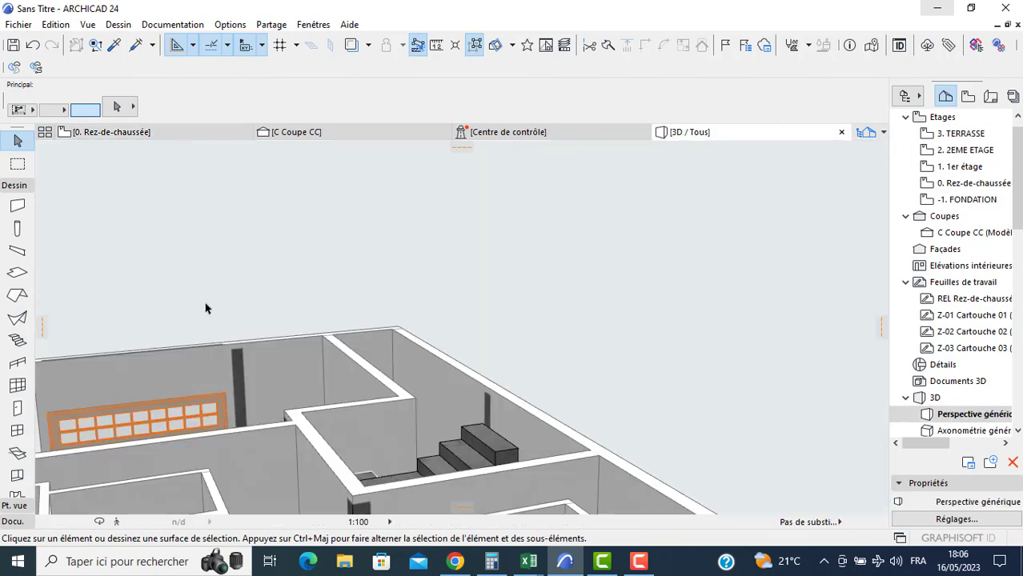
{"action": "scroll", "coordinate": [288, 411], "scroll_direction": "down", "scroll_amount": 2}
{"action": "middle_click_drag", "start_coordinate": [491, 453], "coordinate": [368, 530], "text": "shift"}
{"action": "middle_click_drag", "start_coordinate": [396, 393], "coordinate": [465, 276]}
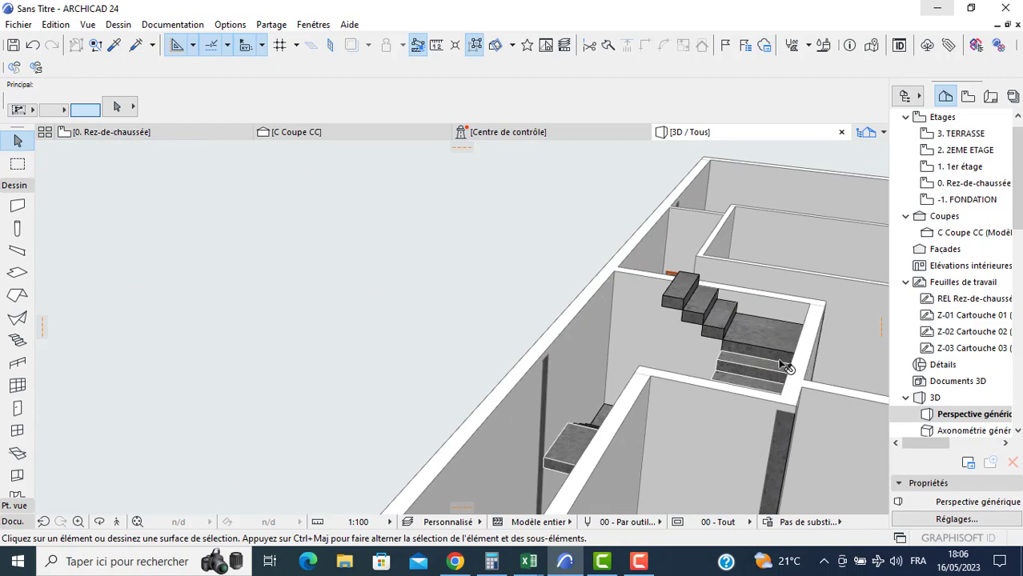
- Copy all ground floor walls to 1er étage at their original location and trim away the outer walls around the upper-right courtyard
{"action": "left_click", "coordinate": [136, 133]}
{"action": "left_click", "coordinate": [18, 207]}
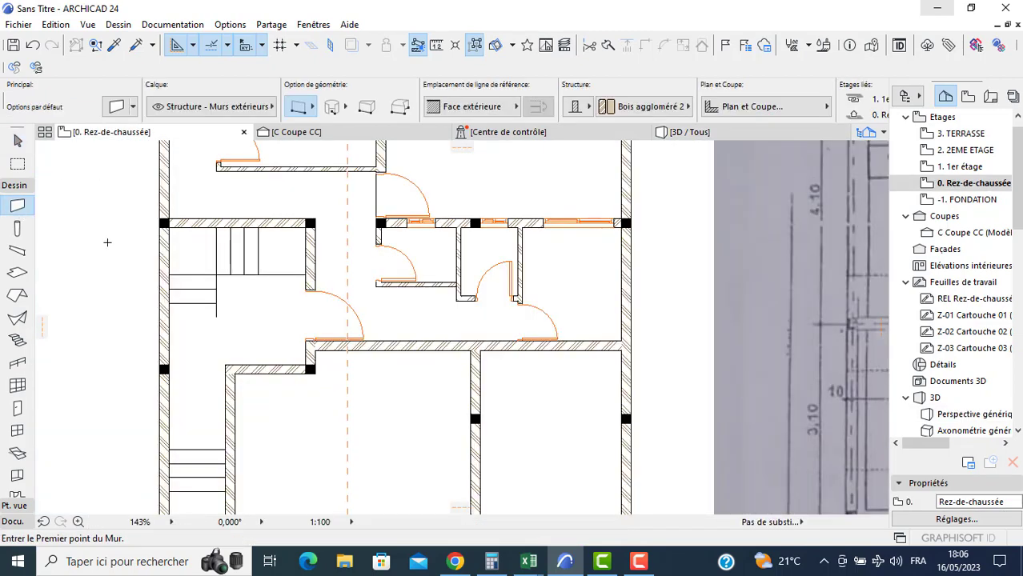
{"action": "key", "text": "ctrl+a"}
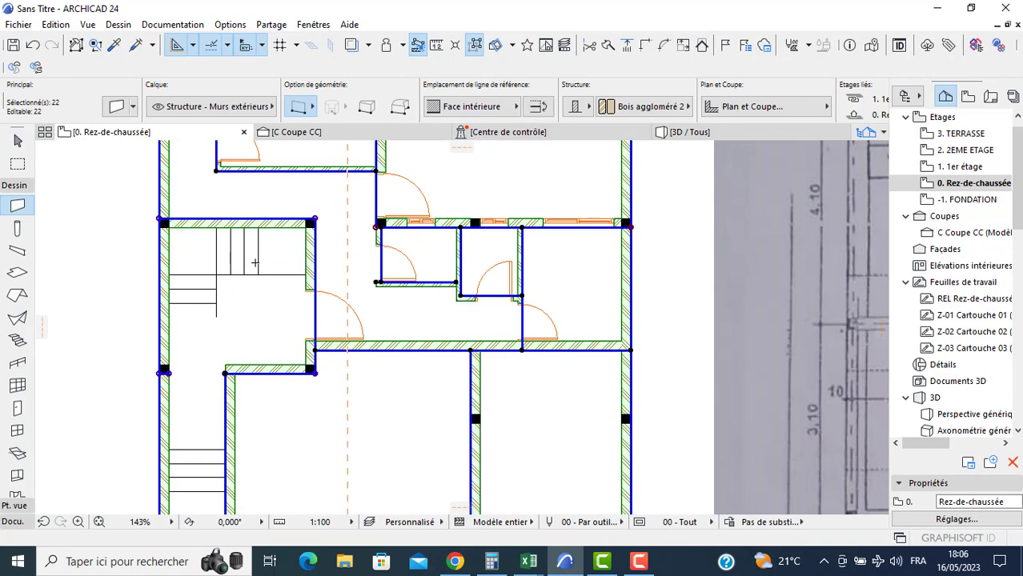
{"action": "left_click", "coordinate": [966, 167]}
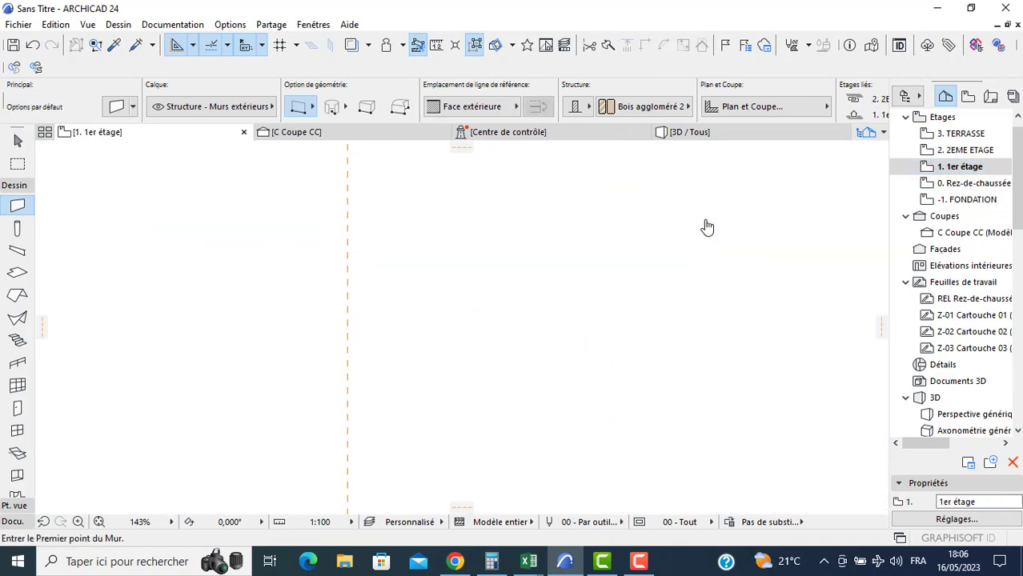
{"action": "key", "text": "ctrl+v"}
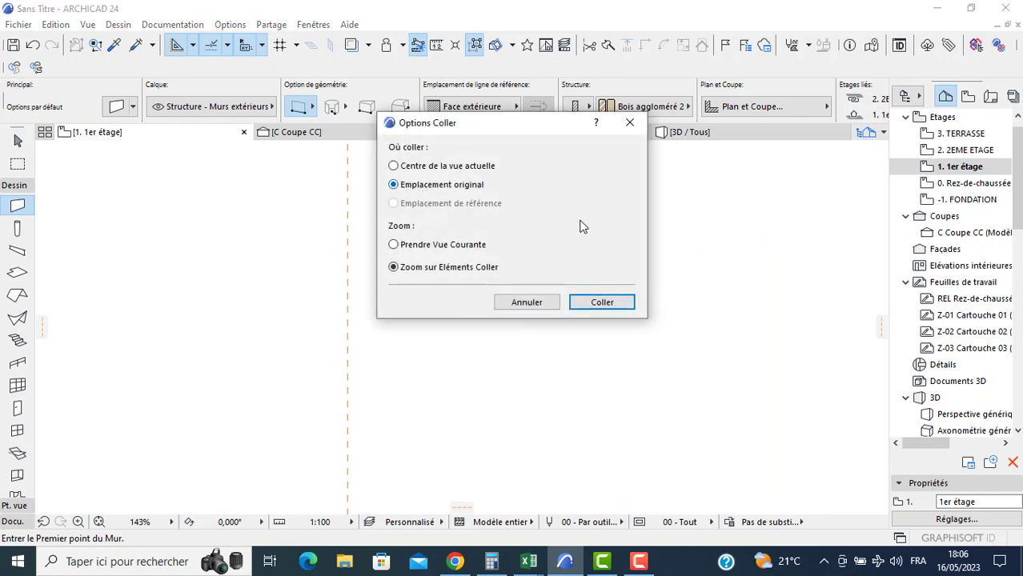
{"action": "left_click", "coordinate": [600, 301]}
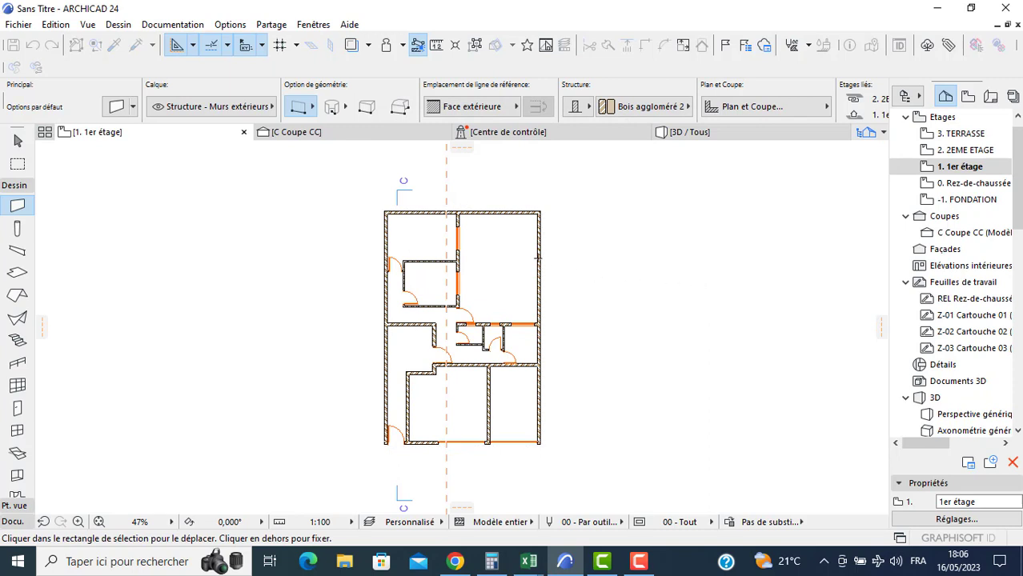
{"action": "left_click", "coordinate": [513, 215], "text": "ctrl"}
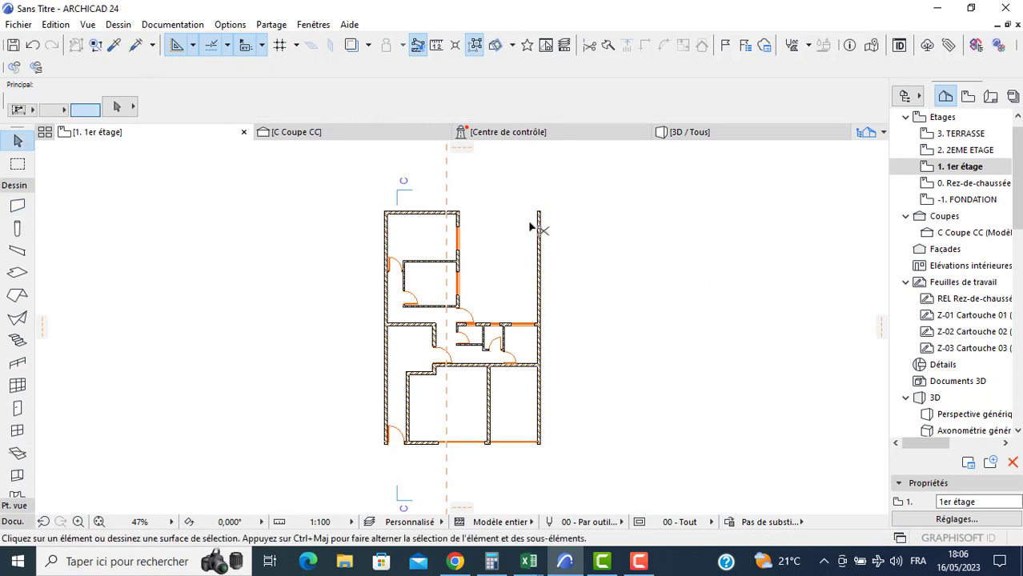
{"action": "left_click", "coordinate": [537, 231], "text": "ctrl"}
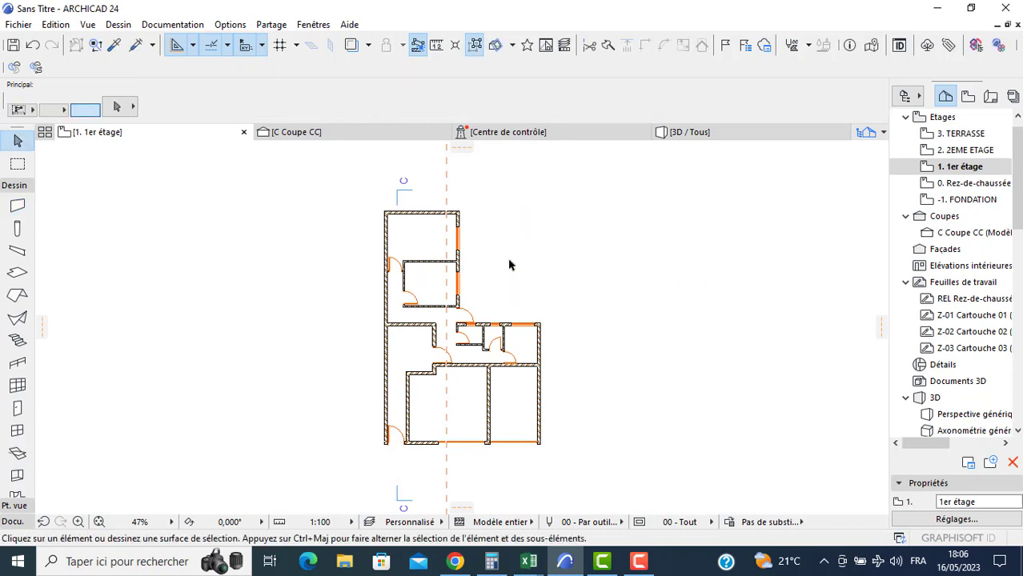
- Check the height and top link settings of all walls on the first floor
{"action": "left_click", "coordinate": [17, 206]}
{"action": "key", "text": "ctrl+a"}
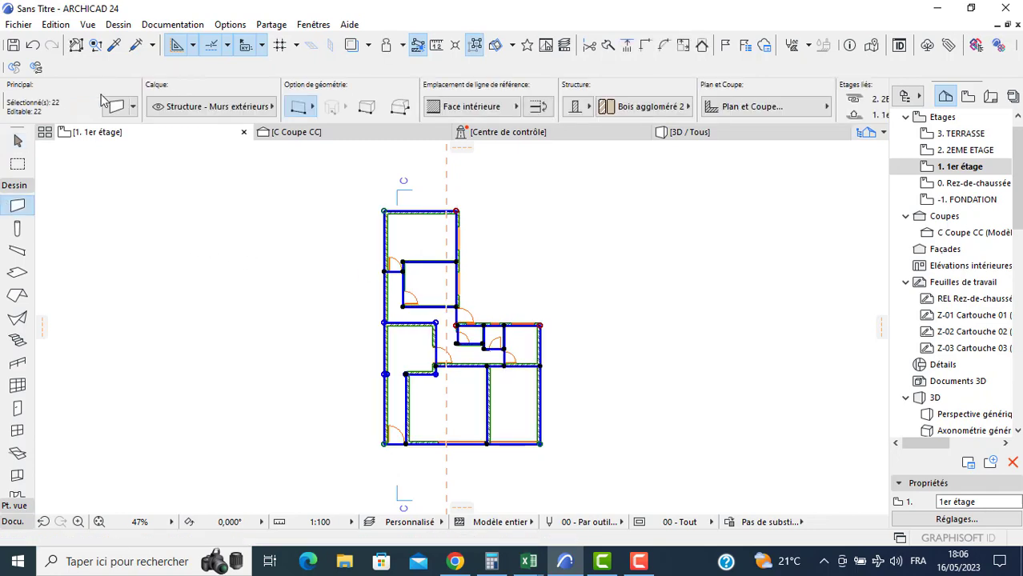
{"action": "left_click", "coordinate": [115, 105]}
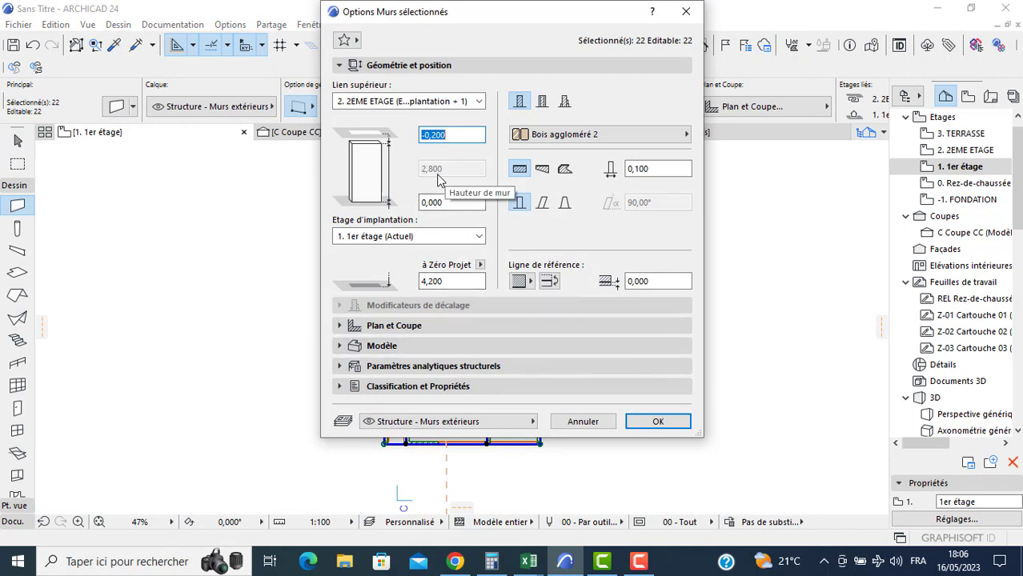
{"action": "key", "text": "Escape"}
{"action": "key", "text": "Escape"}
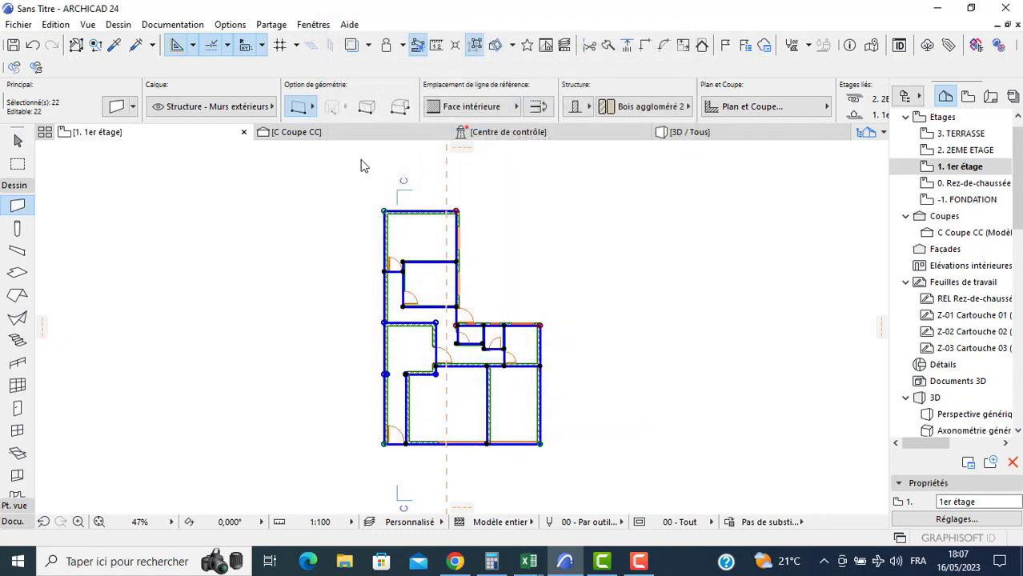
- Set the default slab to a thickness of 0.200 m and an elevation of 4.2 m above project zero
{"action": "left_click", "coordinate": [16, 275]}
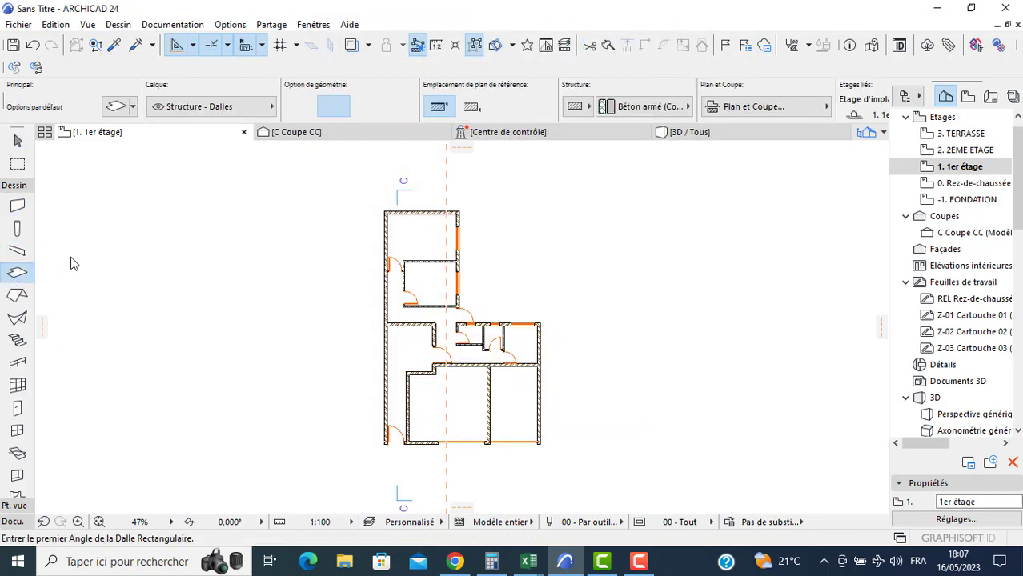
{"action": "key", "text": "ctrl+t"}
{"action": "left_click", "coordinate": [260, 137]}
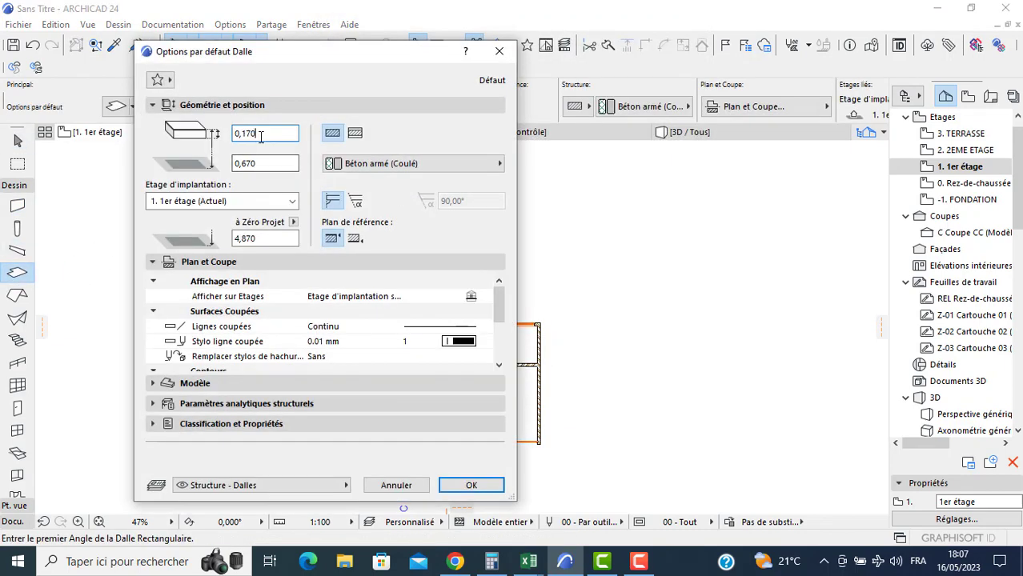
{"action": "type", "text": "200"}
{"action": "left_click", "coordinate": [269, 239]}
{"action": "key", "text": "BackSpace"}
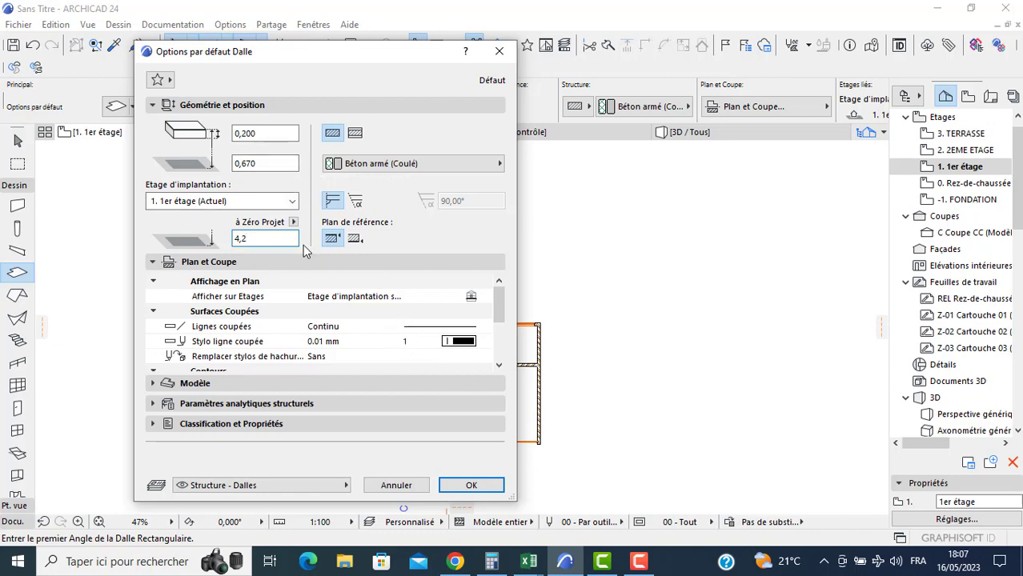
{"action": "left_click", "coordinate": [469, 485]}
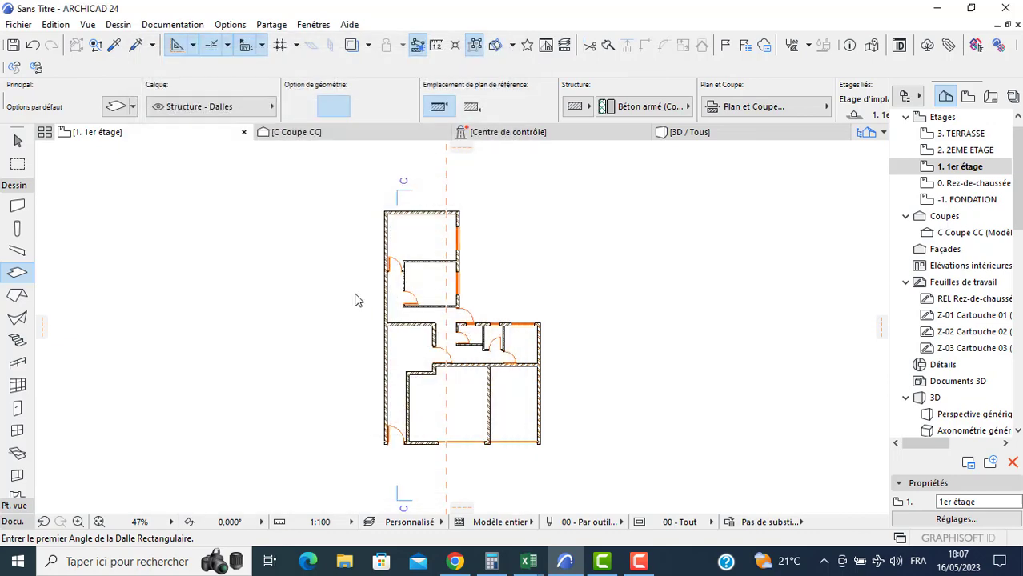
- Draw a rectangular slab about 10 by 15 m over the building's full footprint on the first floor
{"action": "scroll", "coordinate": [372, 211], "scroll_direction": "up", "scroll_amount": 3}
{"action": "left_click", "coordinate": [393, 212]}
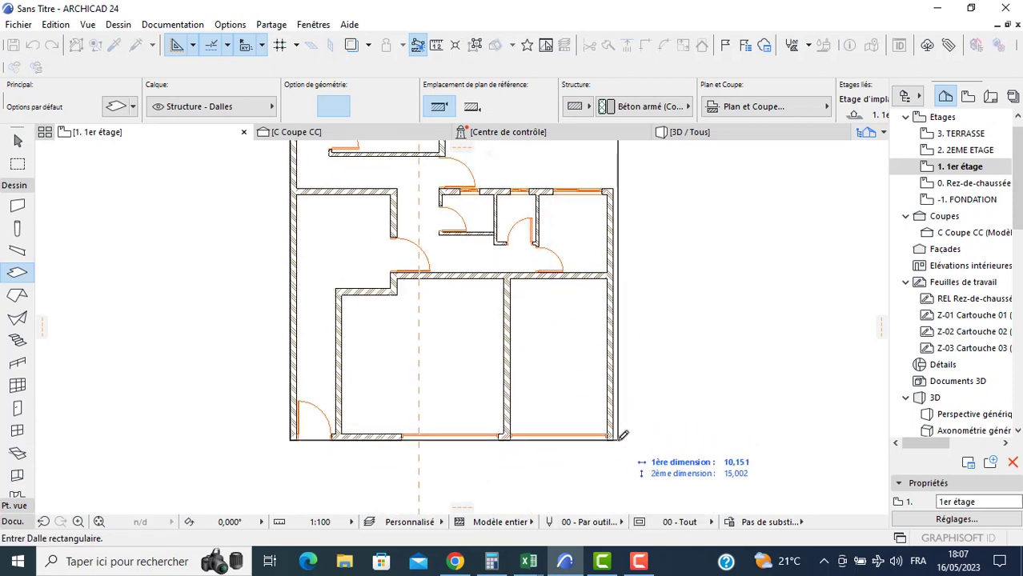
{"action": "left_click", "coordinate": [614, 439]}
{"action": "key", "text": "Escape"}
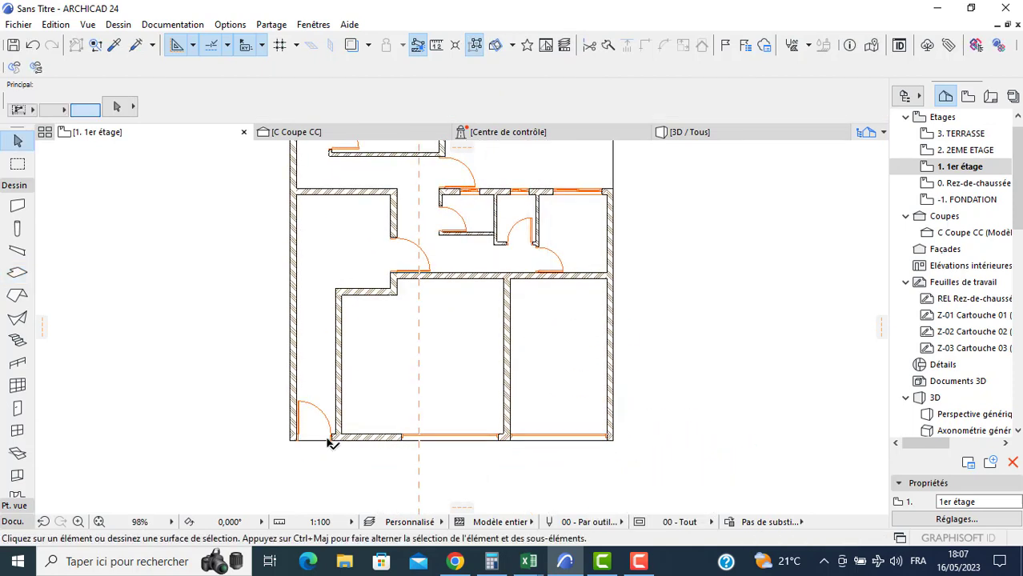
- Delete the entrance door and the two wide openings from the first floor's front wall
{"action": "left_click", "coordinate": [329, 440]}
{"action": "key", "text": "Delete"}
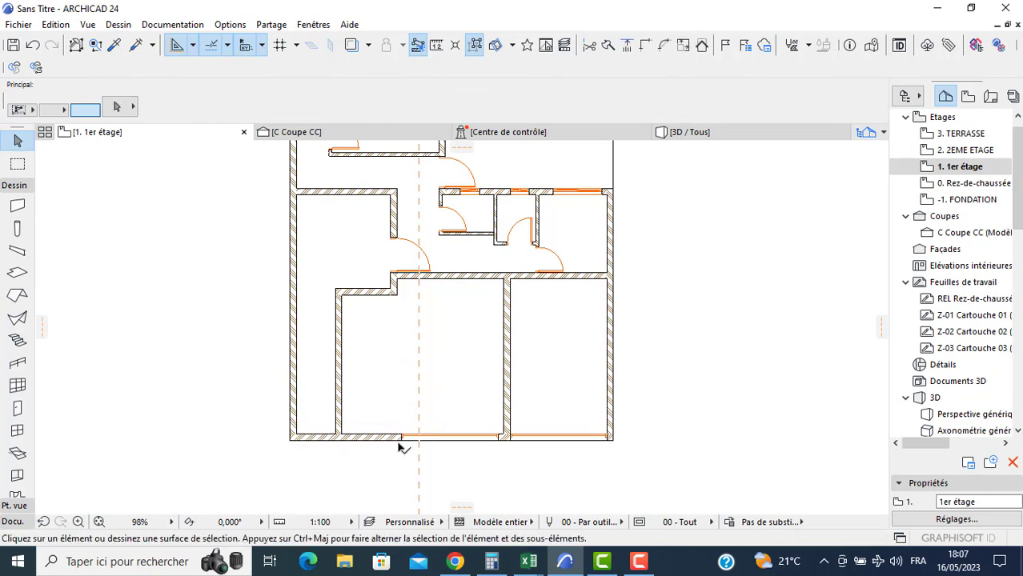
{"action": "left_click", "coordinate": [491, 442]}
{"action": "key", "text": "Delete"}
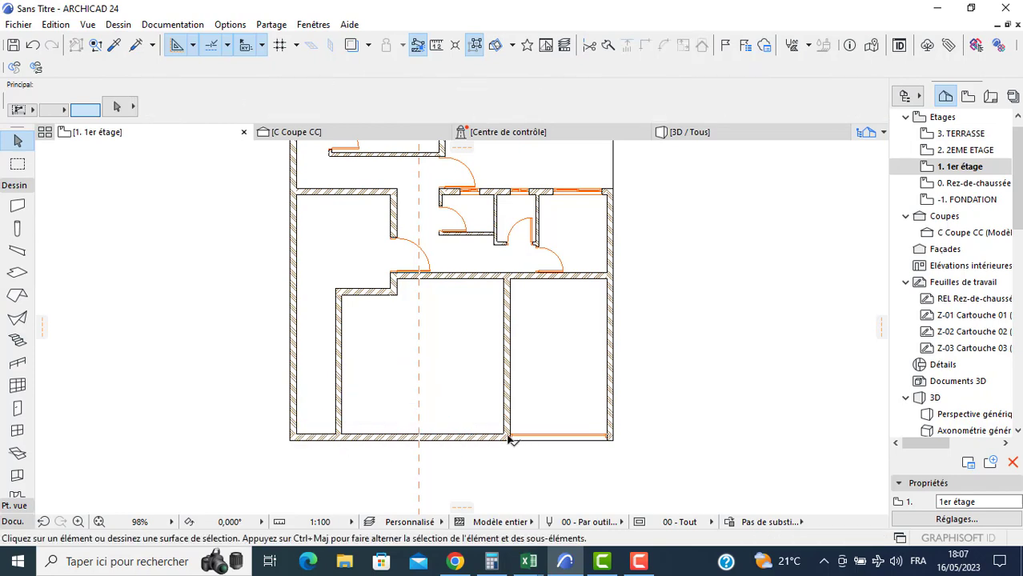
{"action": "left_click", "coordinate": [514, 440]}
{"action": "key", "text": "Delete"}
- Subtract the upper-right courtyard rectangle from the first floor slab, down to the inner corner of the walls
{"action": "scroll", "coordinate": [407, 390], "scroll_direction": "up", "scroll_amount": 5}
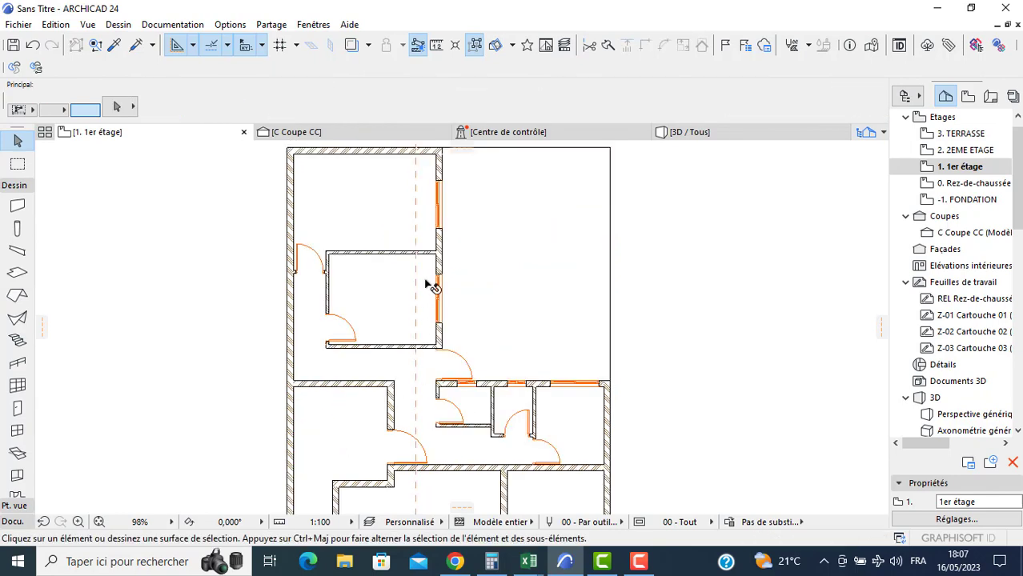
{"action": "left_click", "coordinate": [560, 197]}
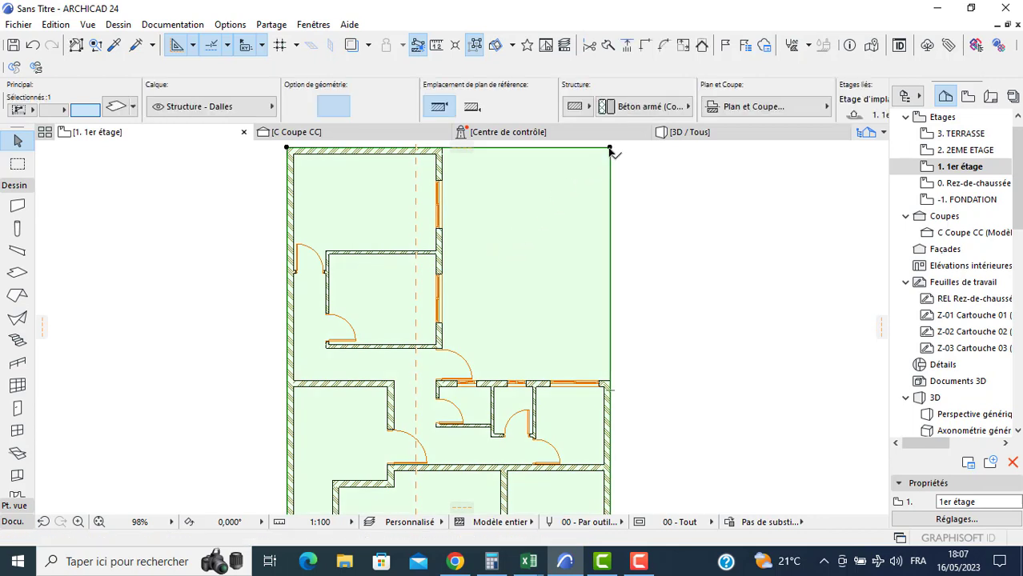
{"action": "left_click", "coordinate": [610, 149]}
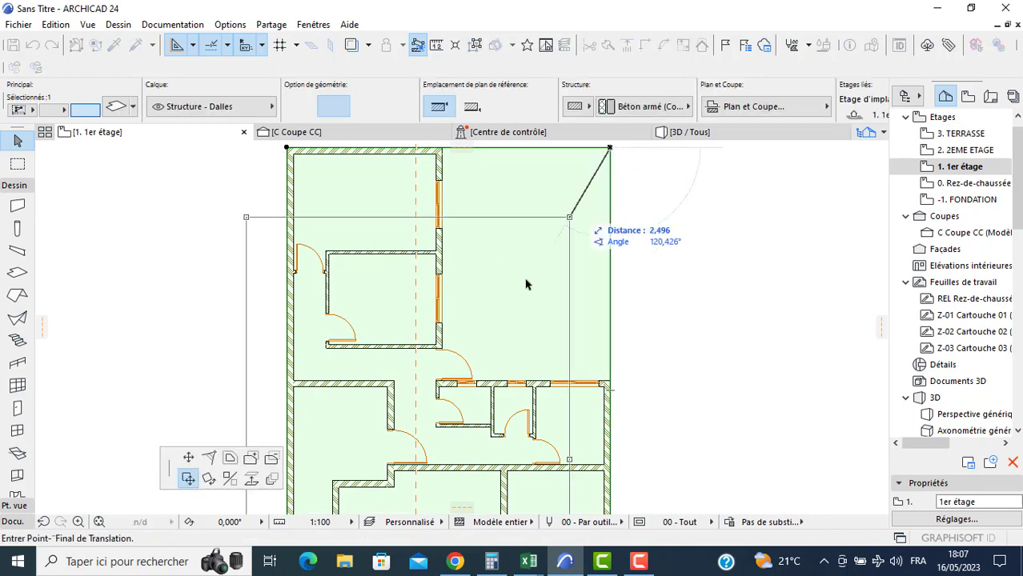
{"action": "left_click", "coordinate": [501, 311]}
{"action": "middle_click_drag", "start_coordinate": [383, 426], "coordinate": [422, 338]}
{"action": "left_click", "coordinate": [483, 292]}
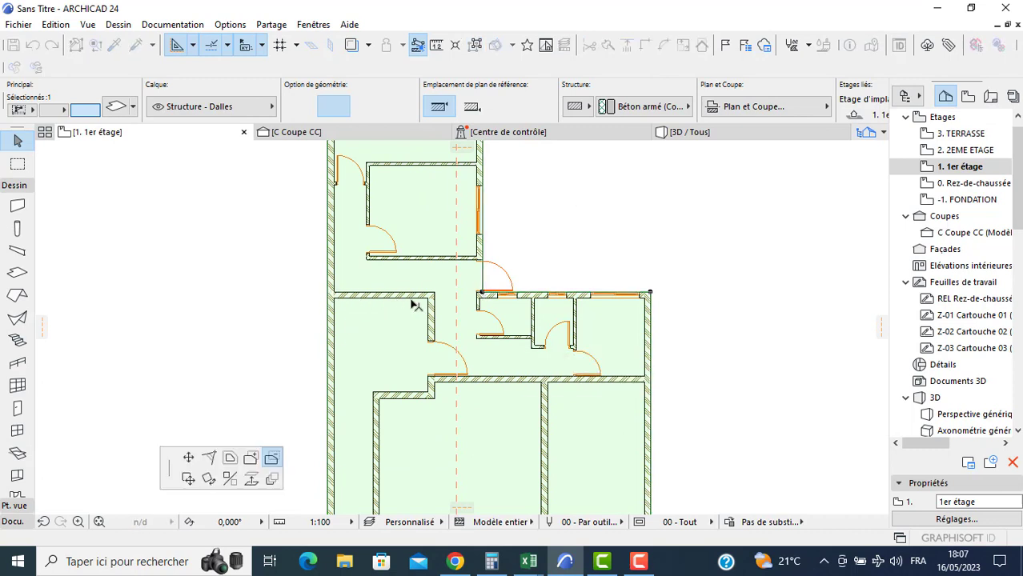
- Cut a rectangular opening about 2.9 by 2.9 m in the first floor slab over the stairwell and turn on the trace reference
{"action": "left_click", "coordinate": [335, 298]}
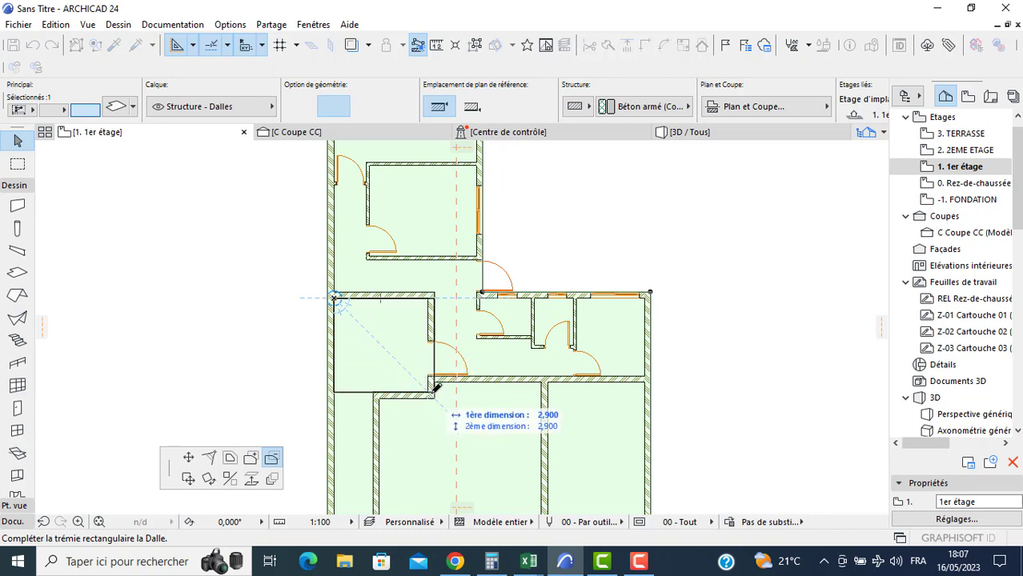
{"action": "left_click", "coordinate": [430, 391]}
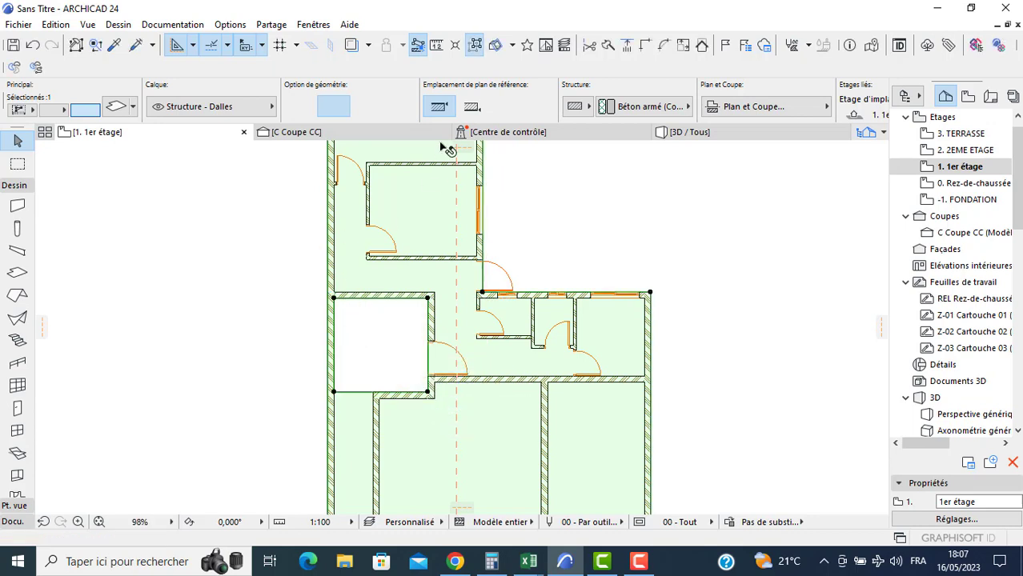
{"action": "left_click", "coordinate": [351, 45]}
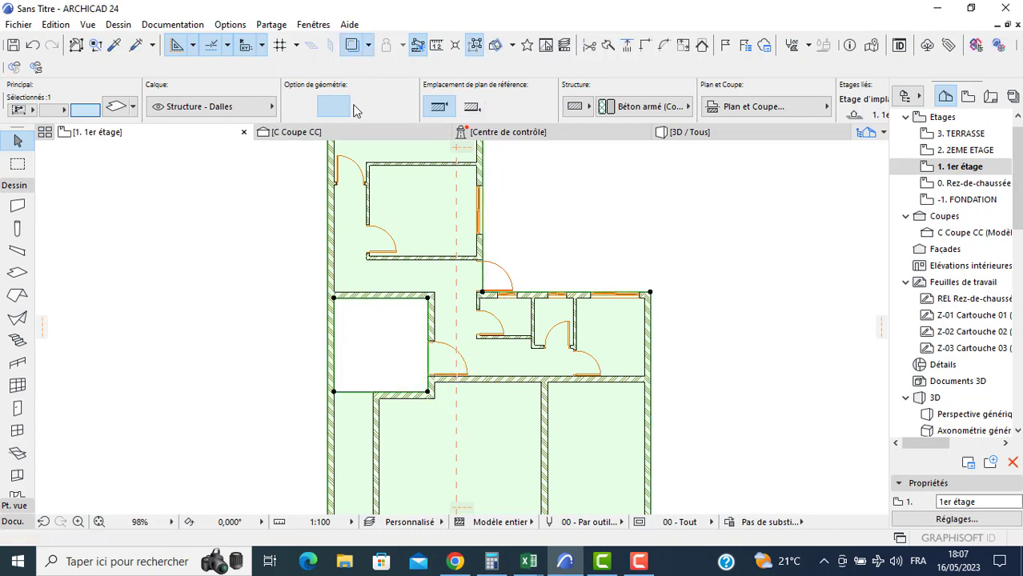
{"action": "left_click", "coordinate": [359, 376]}
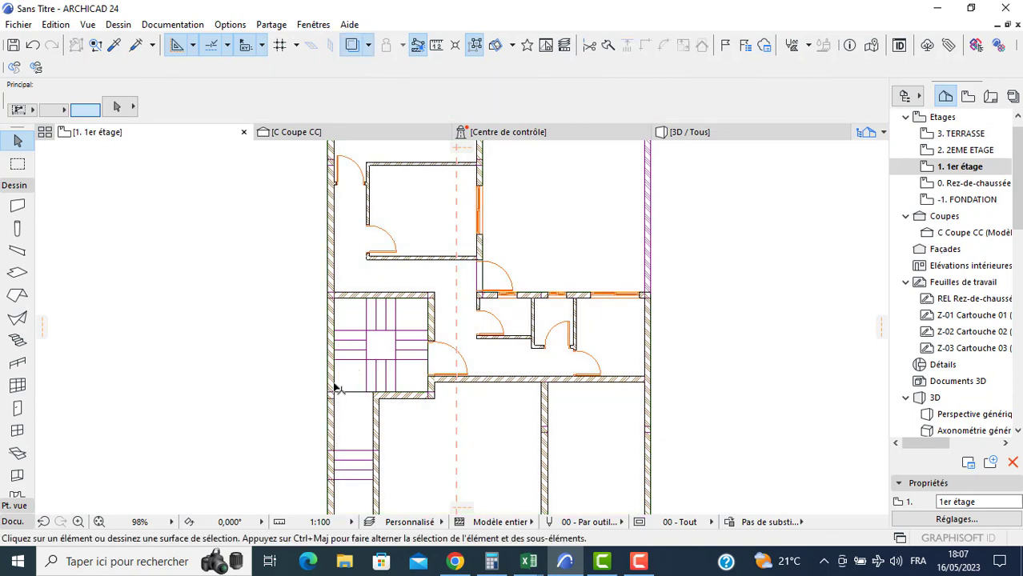
- Add slab back over the stairwell opening's left strip and over its lower part, up to the upper jamb of the door
{"action": "left_click", "coordinate": [353, 393]}
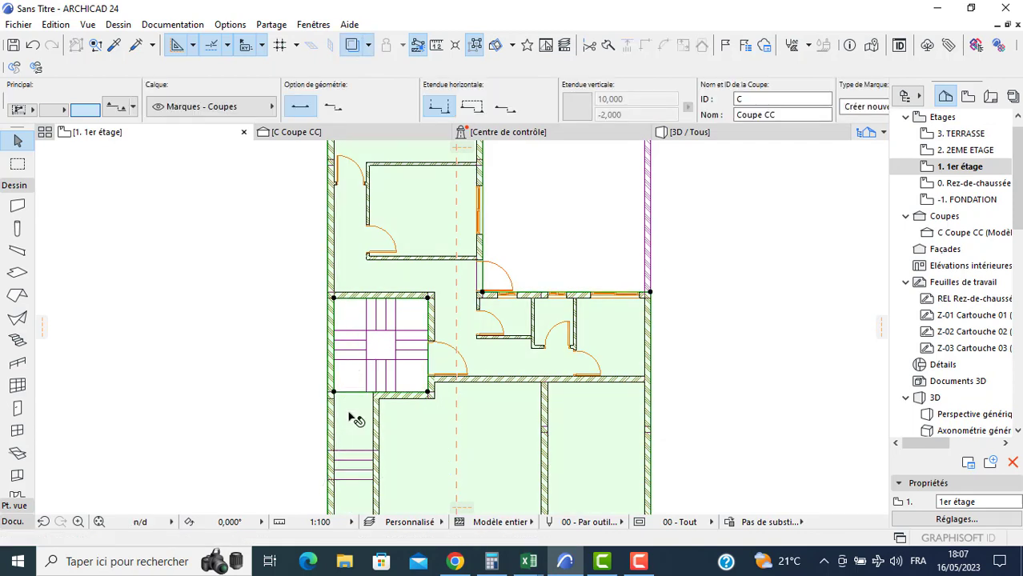
{"action": "left_click", "coordinate": [335, 395]}
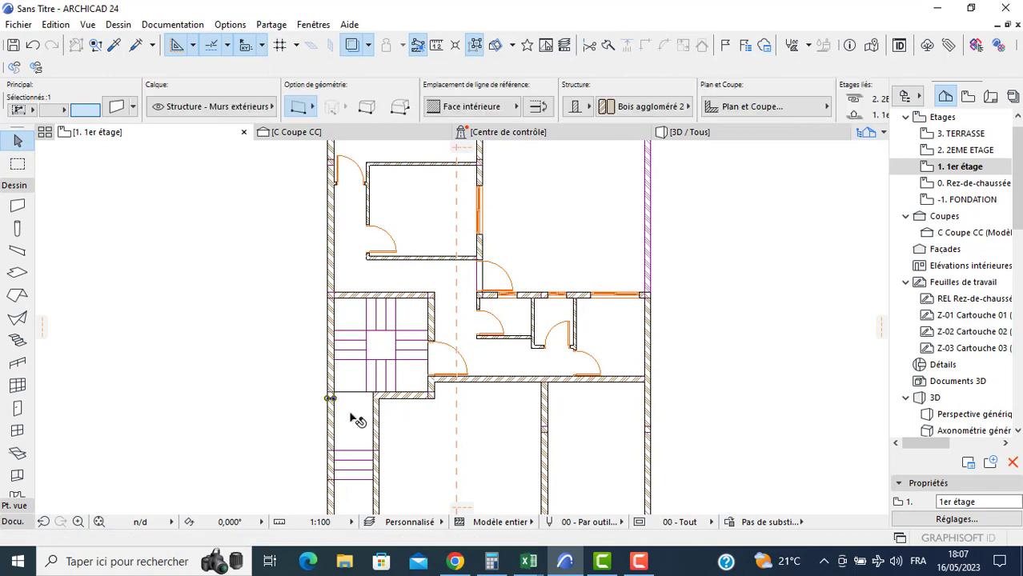
{"action": "left_click", "coordinate": [343, 407]}
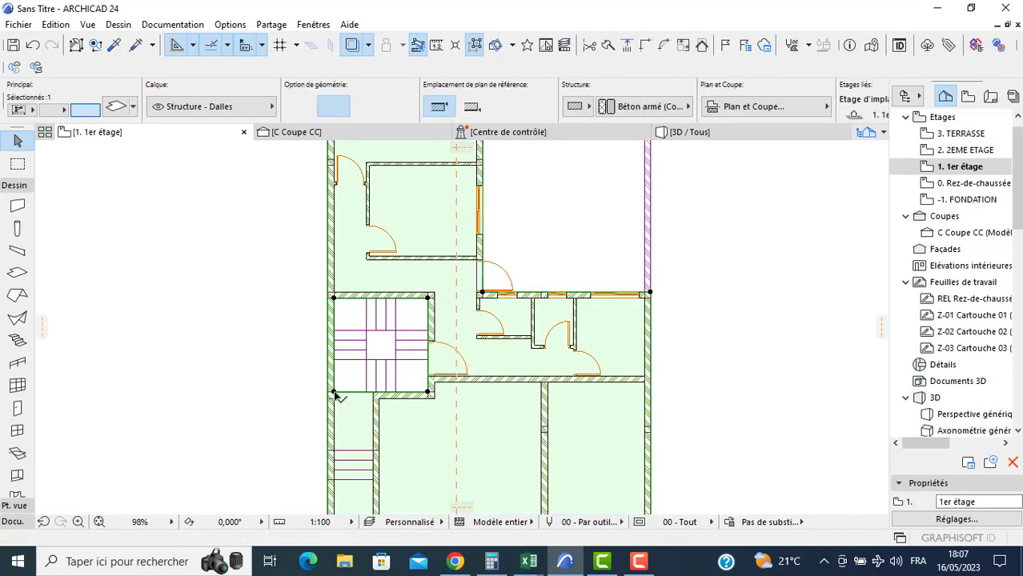
{"action": "left_click", "coordinate": [335, 394]}
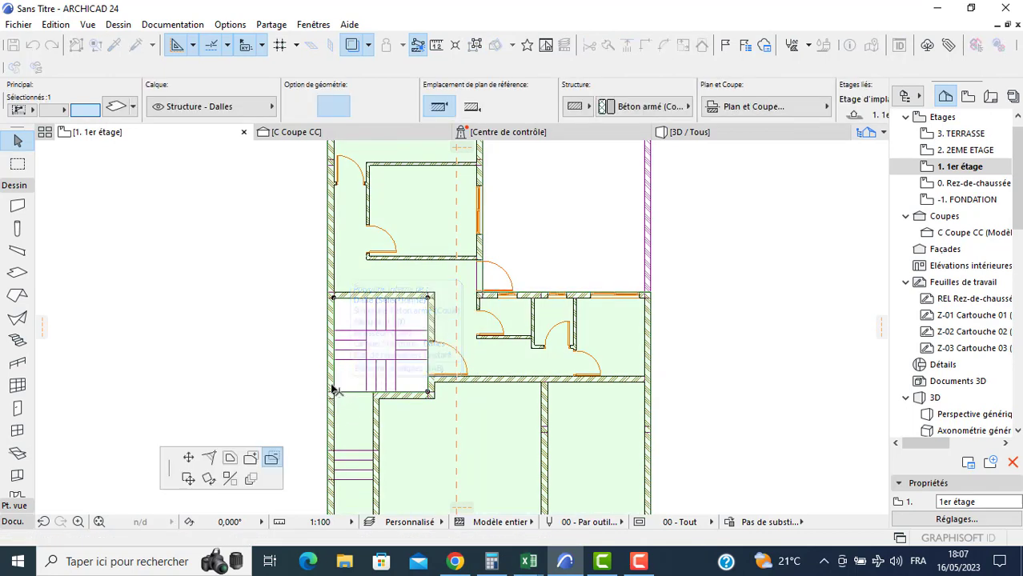
{"action": "left_click", "coordinate": [250, 457]}
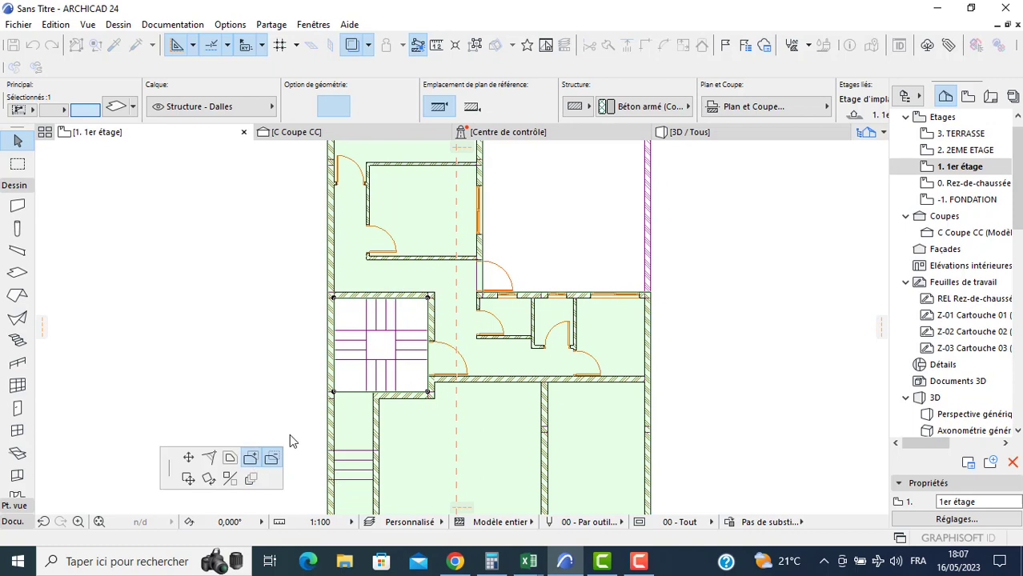
{"action": "left_click", "coordinate": [334, 391]}
{"action": "left_click", "coordinate": [366, 298]}
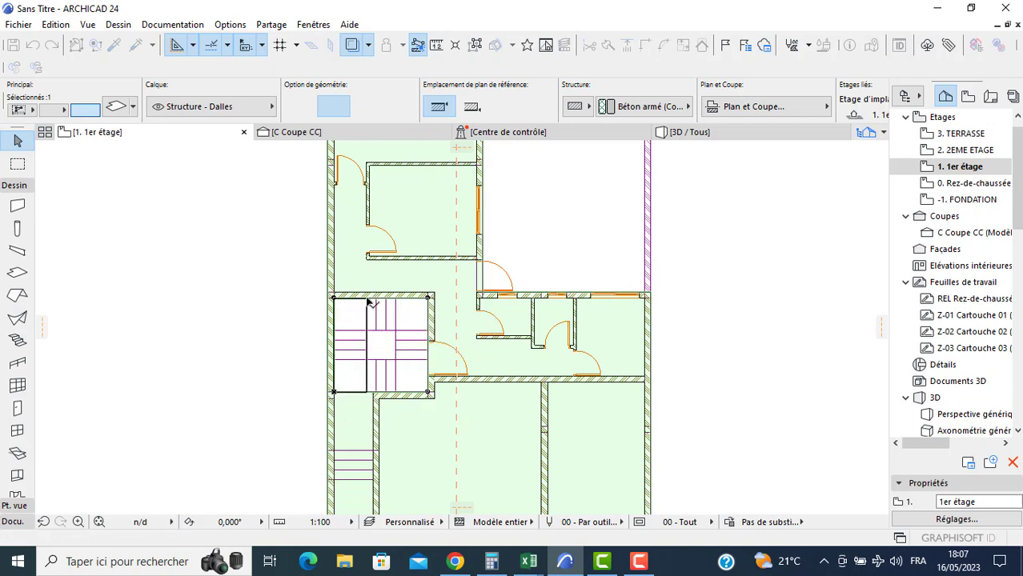
{"action": "left_click", "coordinate": [365, 393]}
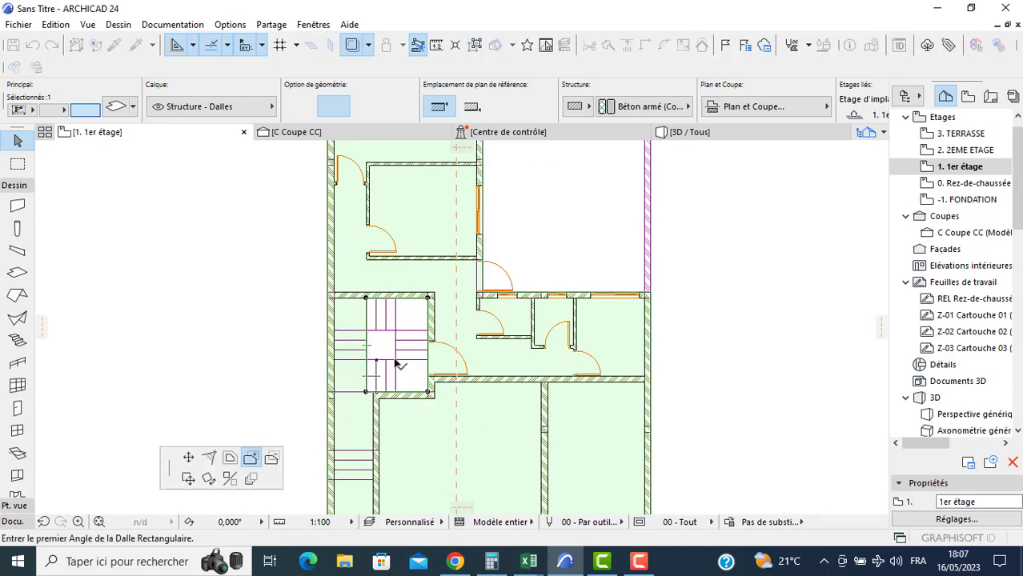
{"action": "left_click", "coordinate": [367, 394]}
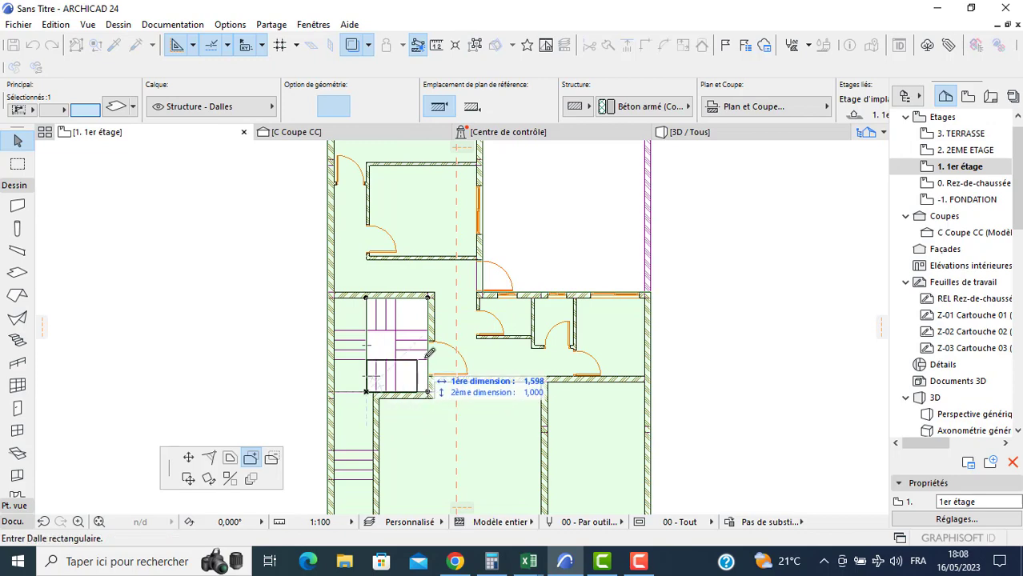
{"action": "left_click", "coordinate": [431, 340]}
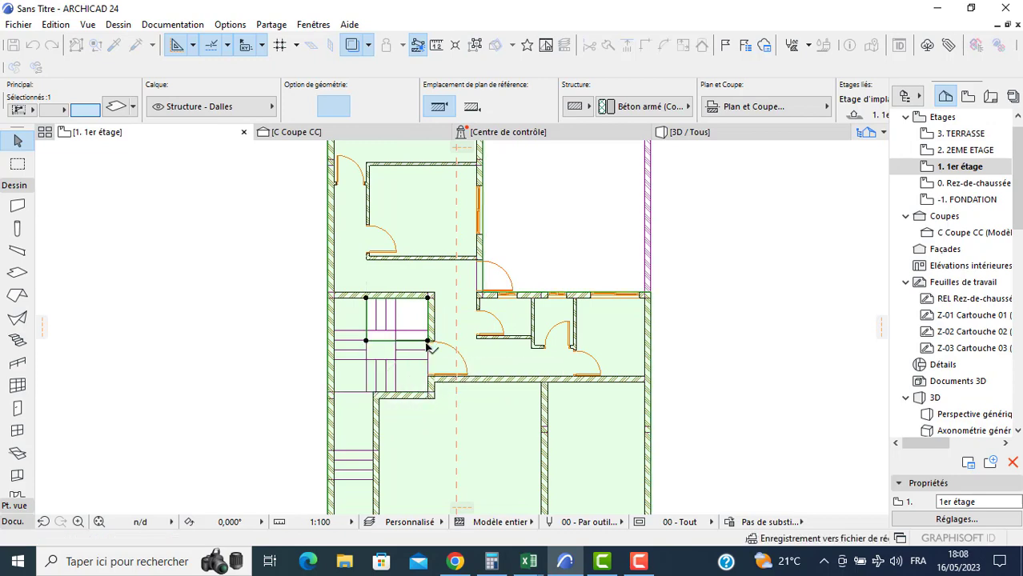
- Subtract the rest of the central stair void, about 0.900 by 0.585 m, from the first floor slab
{"action": "scroll", "coordinate": [352, 353], "scroll_direction": "up", "scroll_amount": 2}
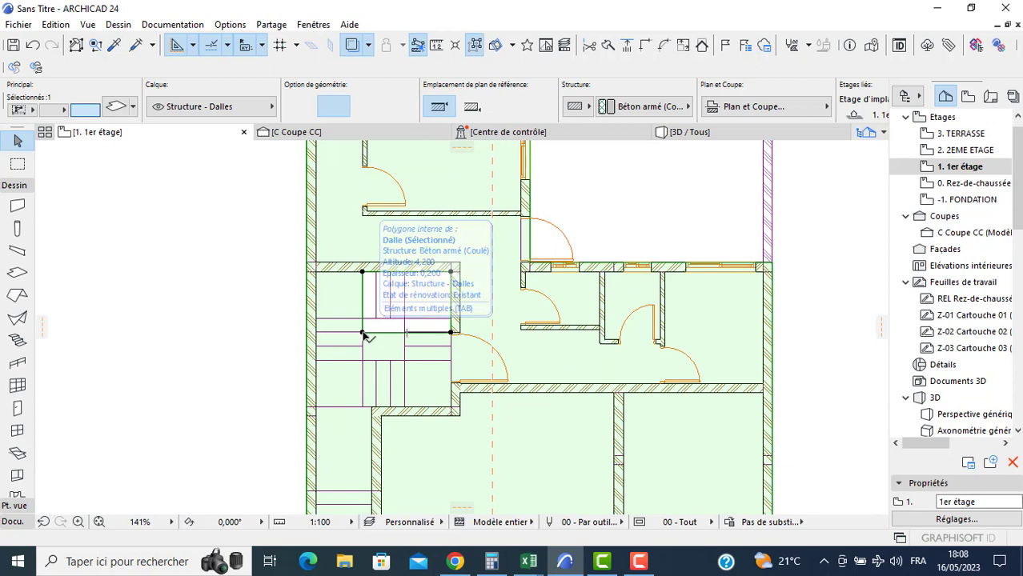
{"action": "left_click", "coordinate": [364, 336]}
{"action": "left_click", "coordinate": [271, 458]}
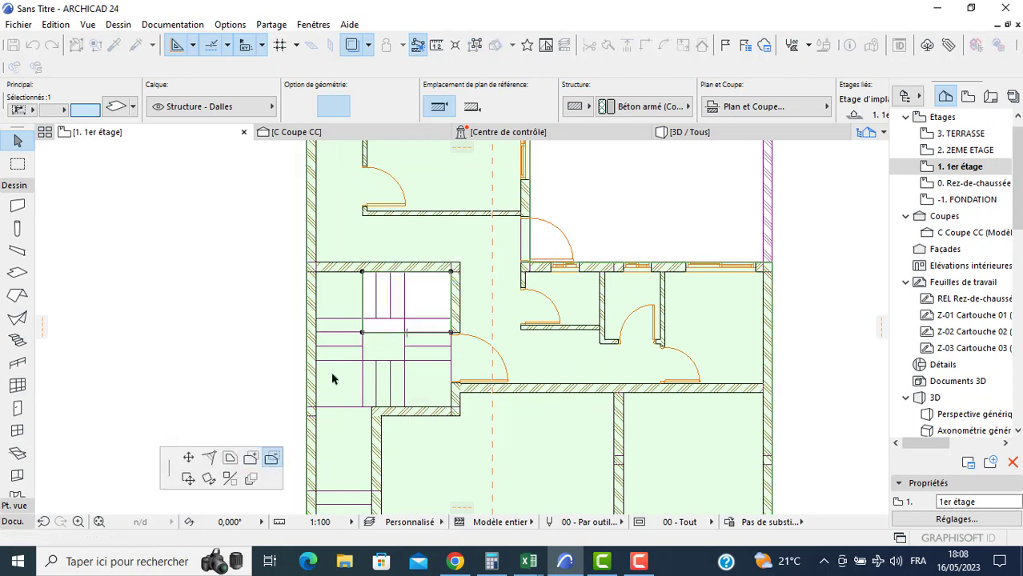
{"action": "left_click", "coordinate": [363, 332]}
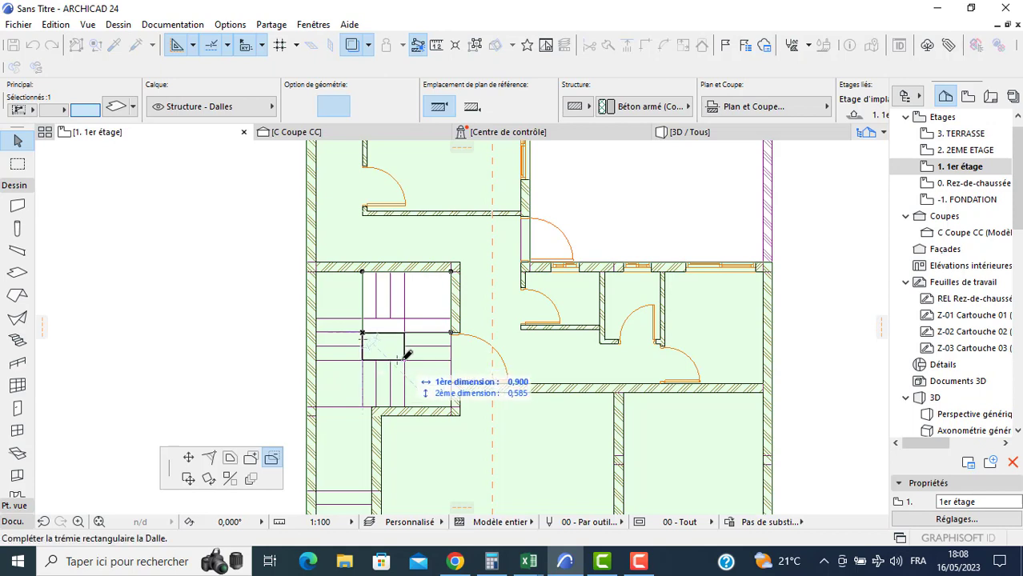
{"action": "left_click", "coordinate": [404, 360]}
{"action": "key", "text": "Escape"}
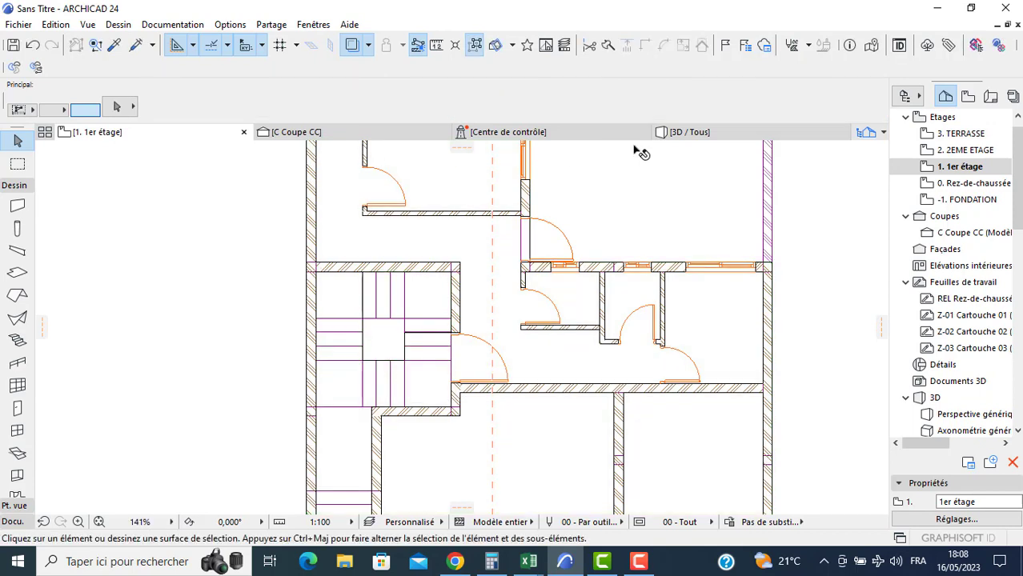
- Examine the first floor slab's stair opening and the top steps in the 3D view
{"action": "left_click", "coordinate": [680, 138]}
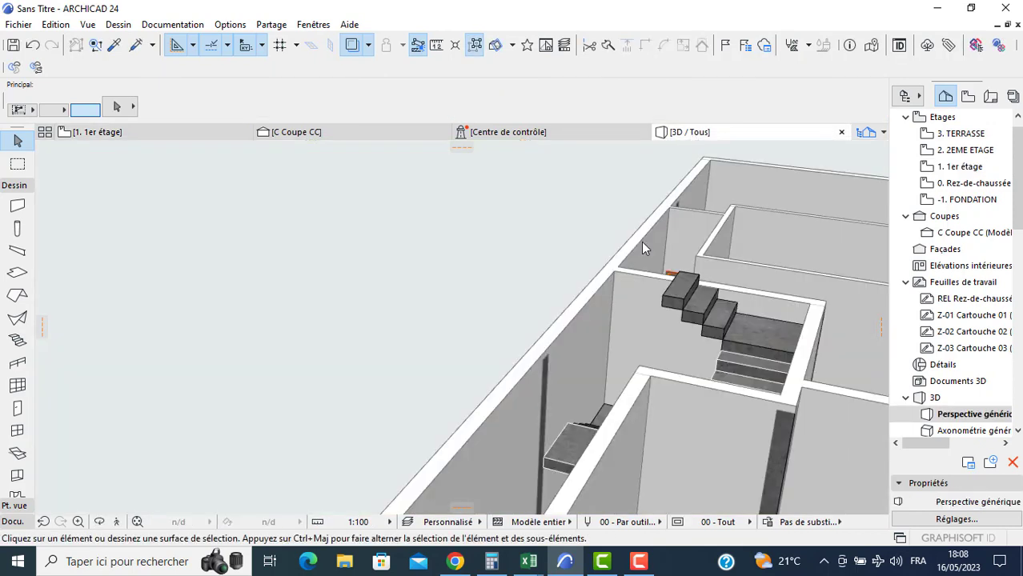
{"action": "scroll", "coordinate": [461, 335], "scroll_direction": "down", "scroll_amount": 1}
{"action": "middle_click_drag", "start_coordinate": [461, 334], "coordinate": [430, 529]}
{"action": "scroll", "coordinate": [430, 481], "scroll_direction": "down", "scroll_amount": 1}
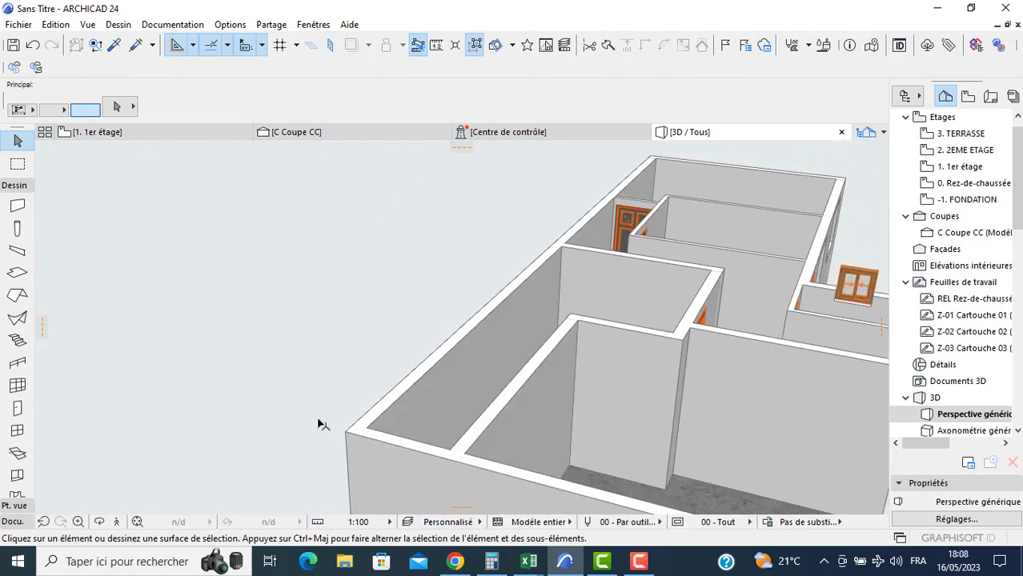
{"action": "middle_click_drag", "start_coordinate": [318, 424], "coordinate": [439, 393], "text": "shift"}
{"action": "middle_click_drag", "start_coordinate": [385, 353], "coordinate": [308, 339], "text": "shift"}
{"action": "scroll", "coordinate": [330, 299], "scroll_direction": "up", "scroll_amount": 1}
{"action": "middle_click_drag", "start_coordinate": [329, 300], "coordinate": [297, 251], "text": "shift"}
{"action": "scroll", "coordinate": [301, 264], "scroll_direction": "up", "scroll_amount": 2}
{"action": "middle_click_drag", "start_coordinate": [307, 285], "coordinate": [11, 230], "text": "shift"}
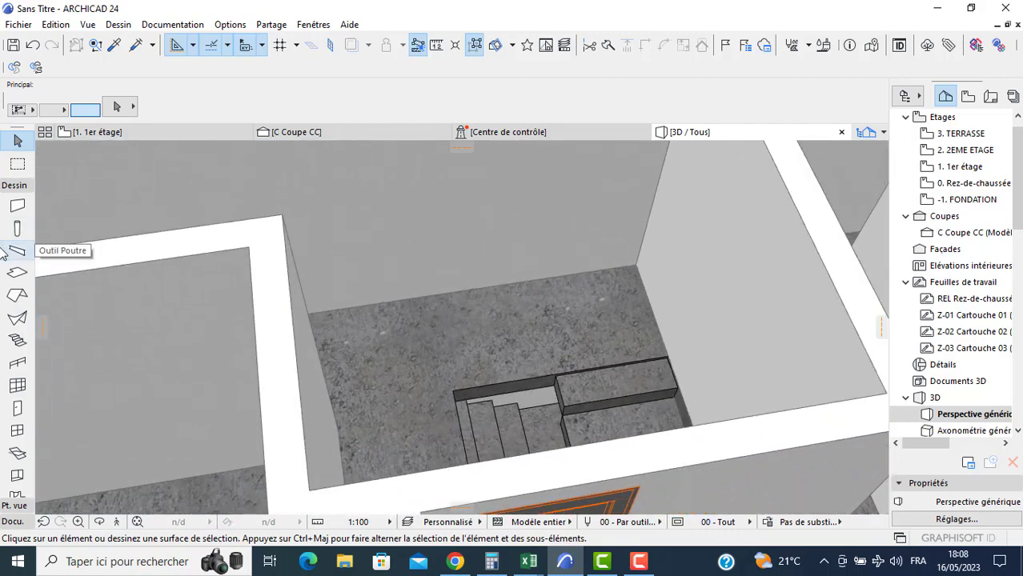
{"action": "middle_click_drag", "start_coordinate": [460, 324], "coordinate": [144, 322], "text": "shift"}
- Set the sill height of all doors on the first floor plan to 0.000 m relative to storey 1
{"action": "left_click", "coordinate": [106, 132]}
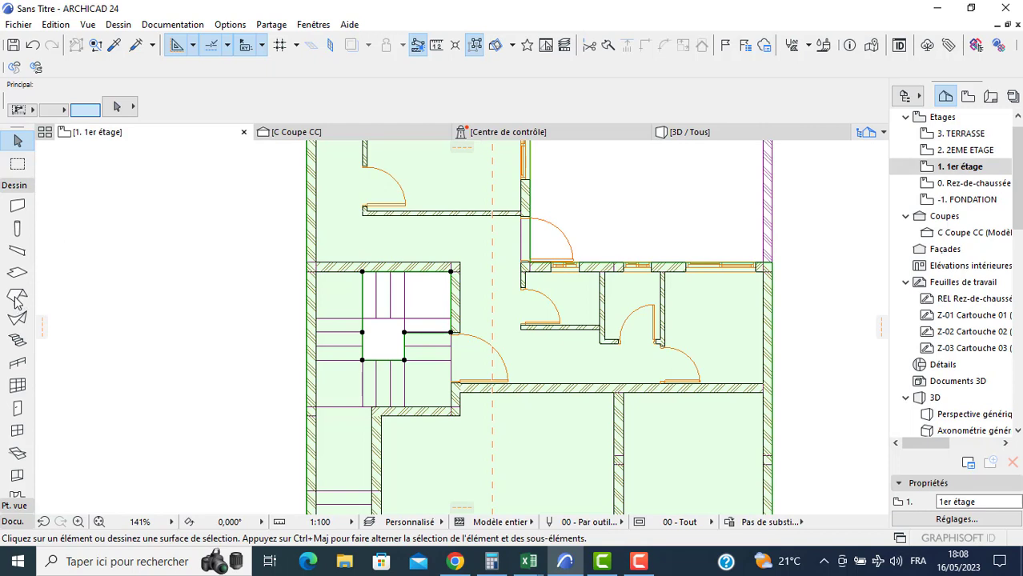
{"action": "left_click", "coordinate": [18, 410]}
{"action": "key", "text": "ctrl+a"}
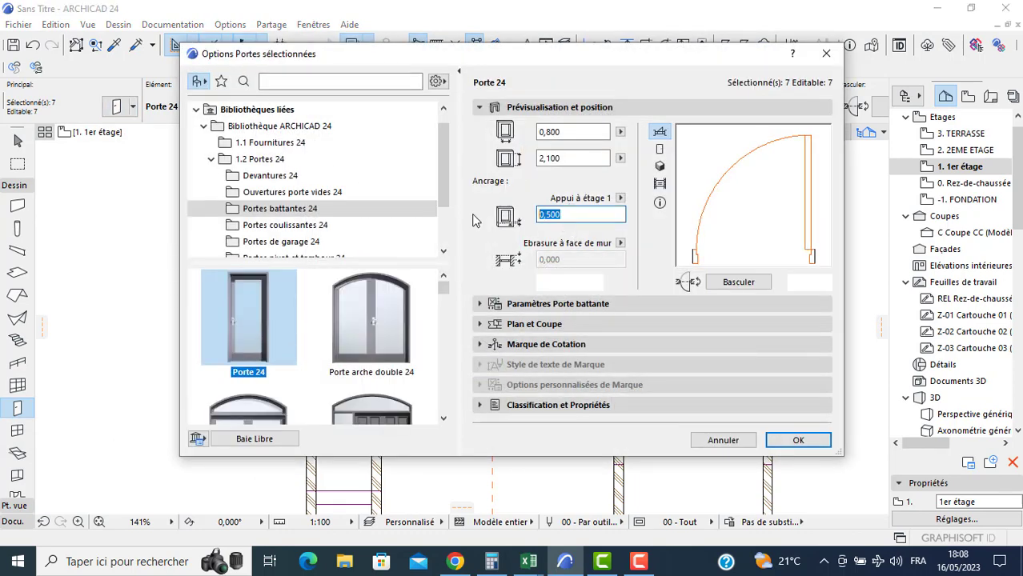
{"action": "key", "text": "Escape"}
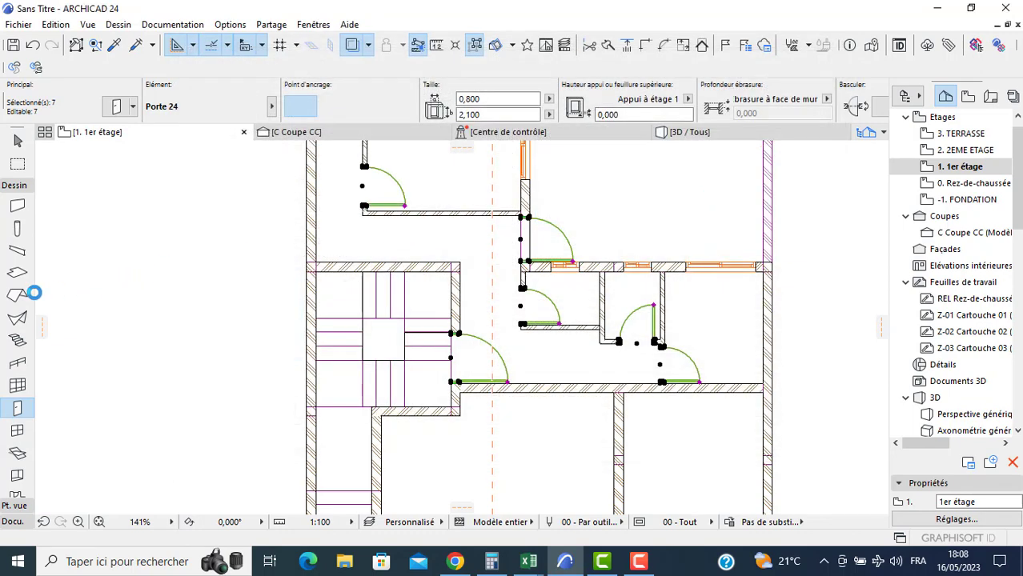
{"action": "key", "text": "Escape"}
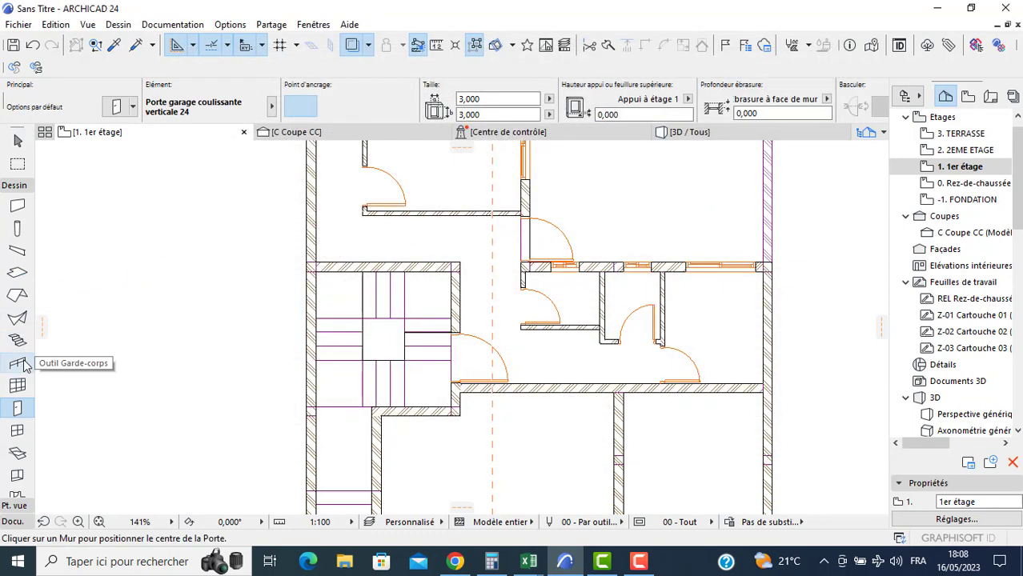
- Set the sill height of all first floor windows to 1.000 m relative to storey 1
{"action": "left_click", "coordinate": [17, 431]}
{"action": "key", "text": "ctrl+a"}
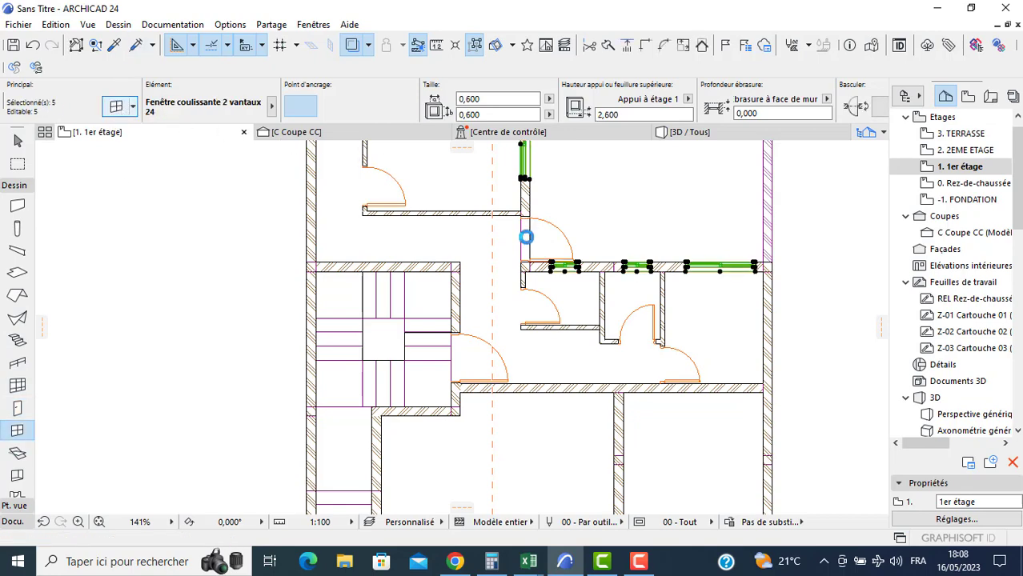
{"action": "left_click_drag", "start_coordinate": [572, 216], "coordinate": [433, 218]}
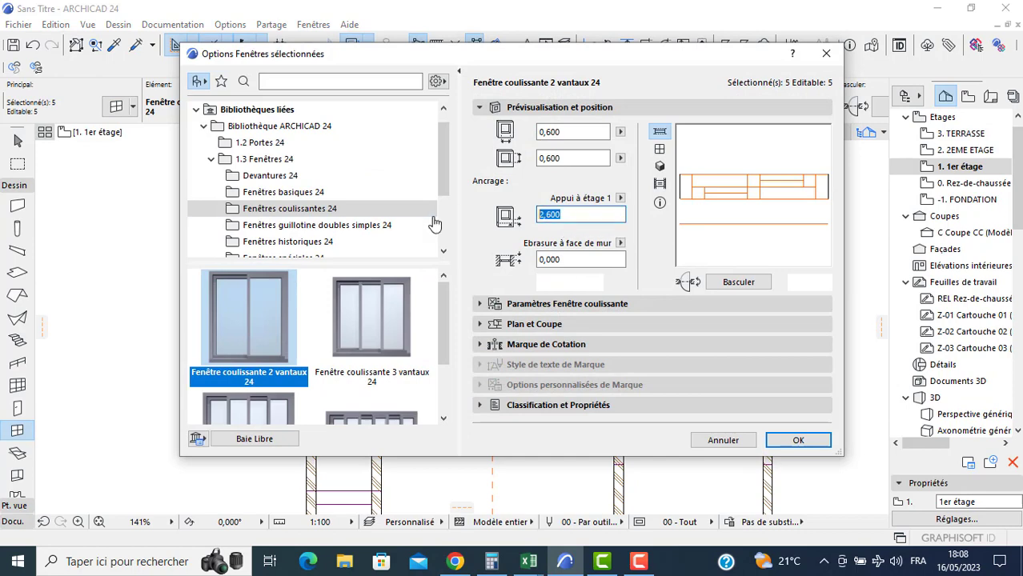
{"action": "key", "text": "Escape"}
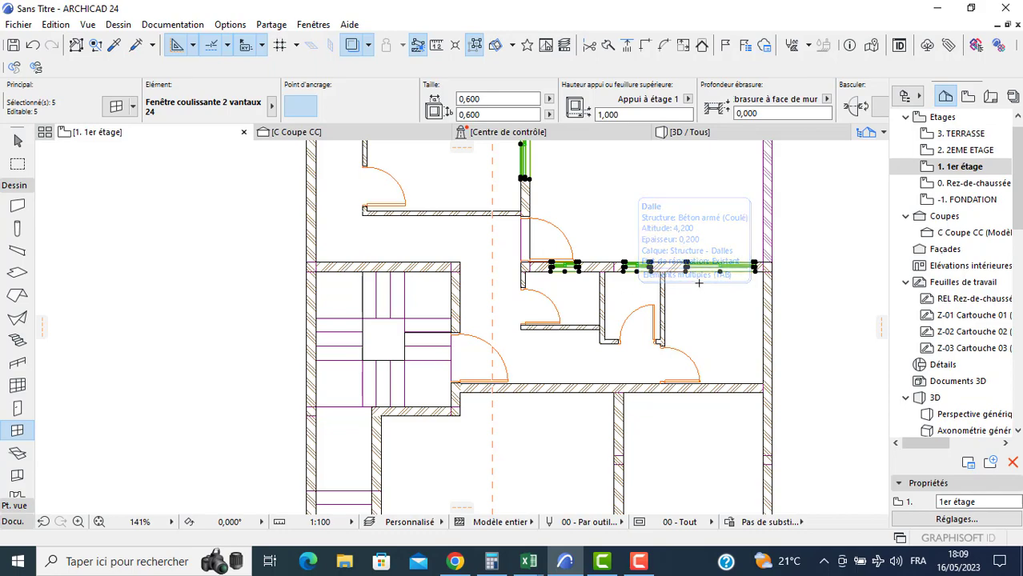
{"action": "scroll", "coordinate": [438, 264], "scroll_direction": "down", "scroll_amount": 3}
{"action": "middle_click_drag", "start_coordinate": [442, 296], "coordinate": [238, 297]}
{"action": "key", "text": "Escape"}
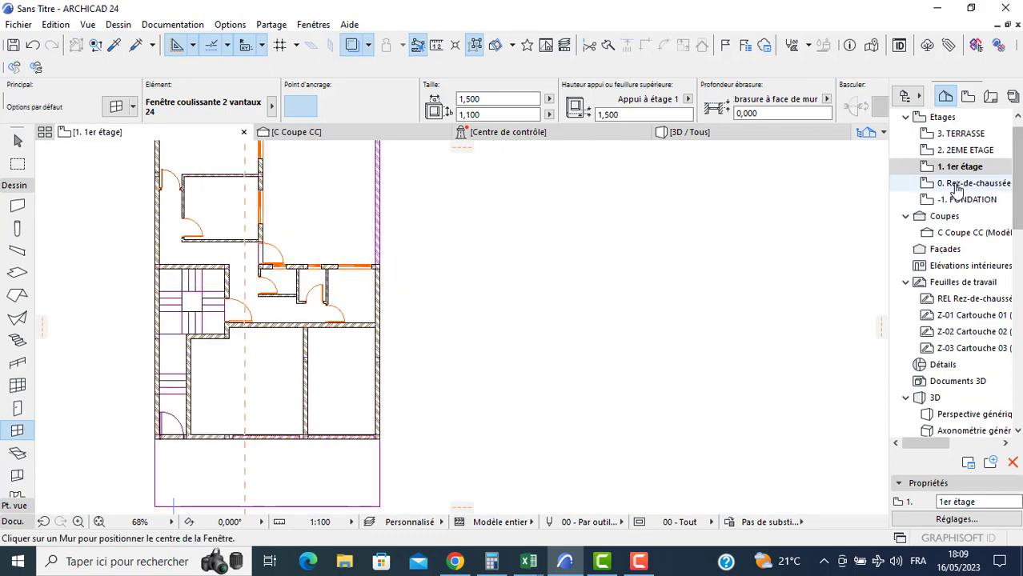
- Transfer the scanned upper-floor plan from the ground floor storey to the first floor, pasting it at its original location
{"action": "double_click", "coordinate": [973, 184]}
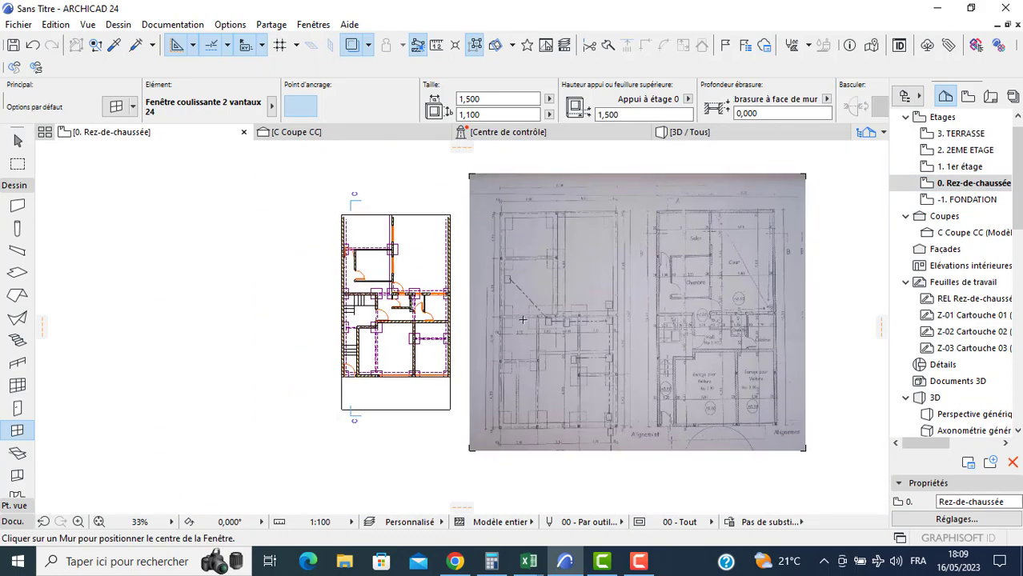
{"action": "scroll", "coordinate": [523, 320], "scroll_direction": "down", "scroll_amount": 3}
{"action": "middle_click_drag", "start_coordinate": [405, 319], "coordinate": [500, 318]}
{"action": "key", "text": "Escape"}
{"action": "left_click", "coordinate": [294, 271]}
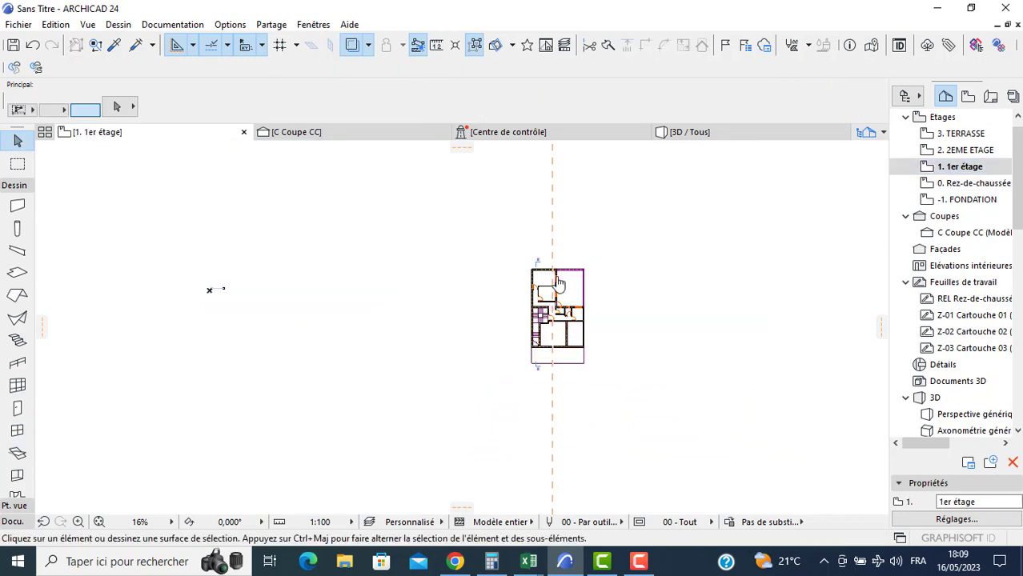
{"action": "key", "text": "ctrl+v"}
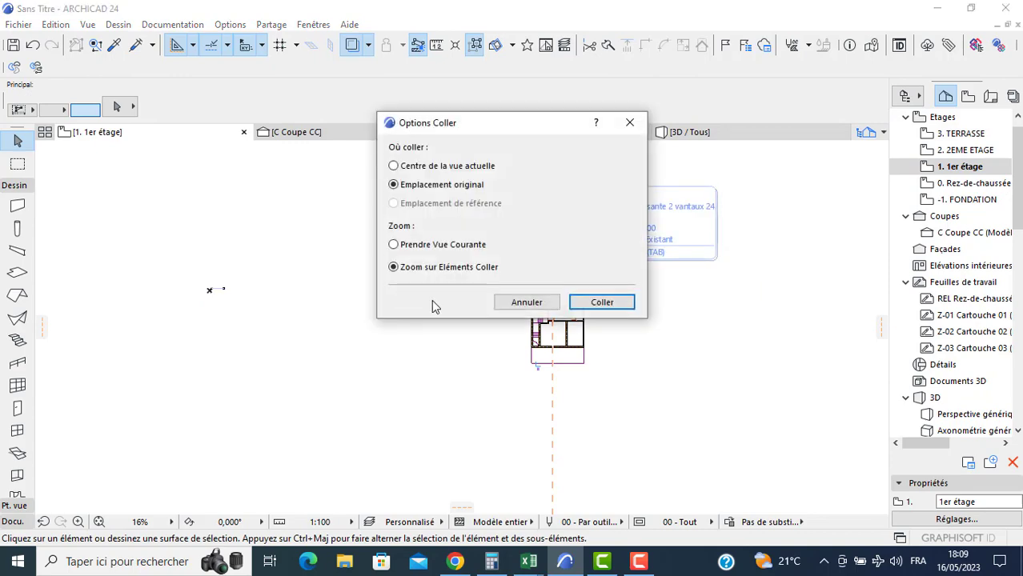
{"action": "left_click", "coordinate": [602, 302]}
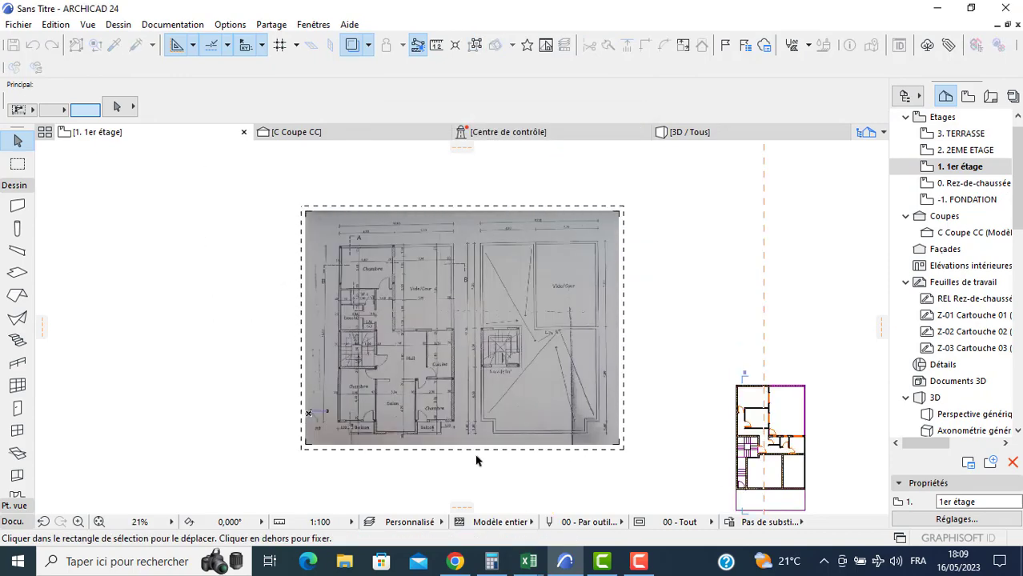
- Compare the room layout on the scanned first floor plan with the walls copied onto the first floor
{"action": "scroll", "coordinate": [410, 372], "scroll_direction": "up", "scroll_amount": 5}
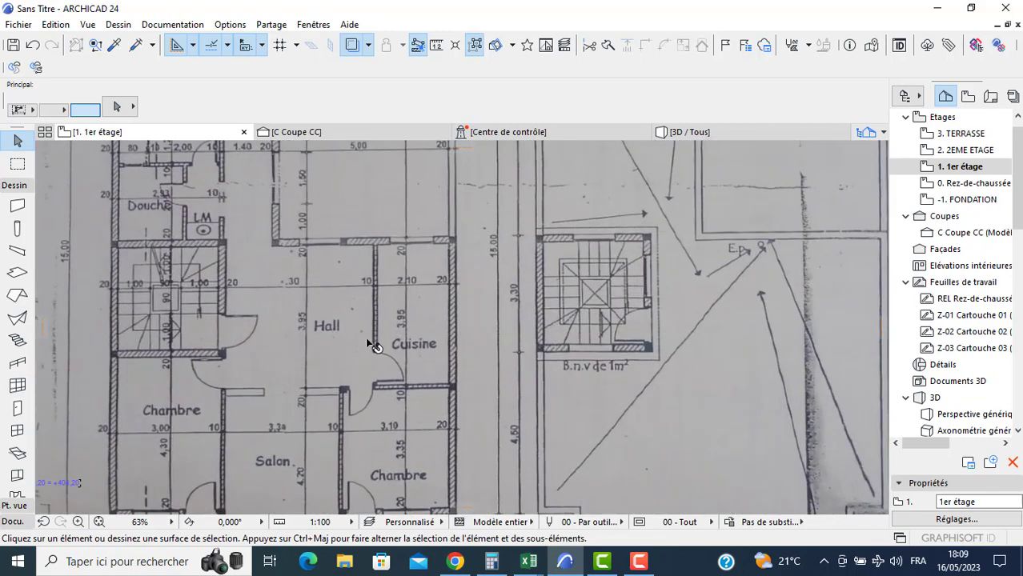
{"action": "middle_click_drag", "start_coordinate": [330, 362], "coordinate": [152, 256]}
{"action": "scroll", "coordinate": [264, 400], "scroll_direction": "down", "scroll_amount": 3}
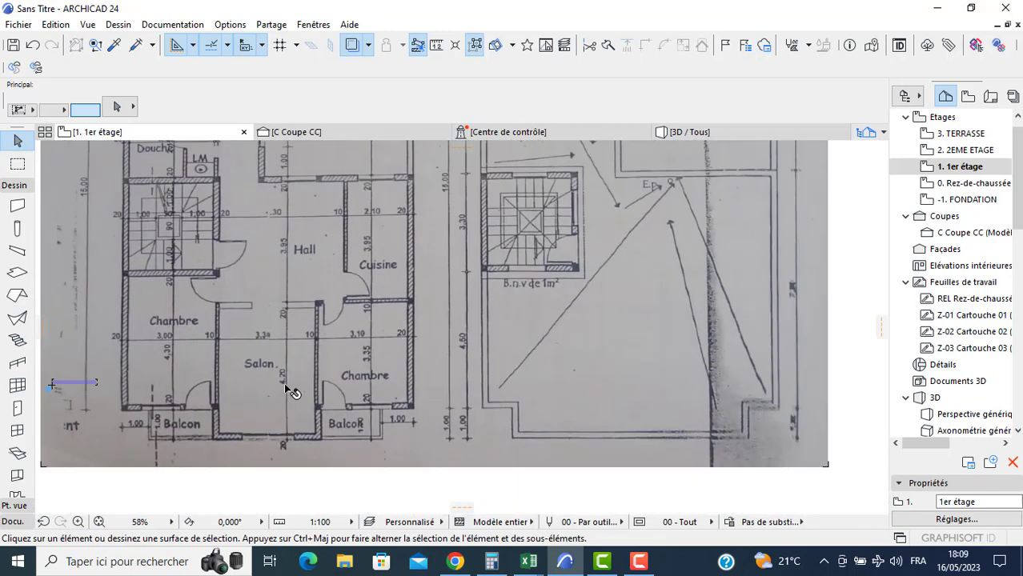
{"action": "mouse_move", "coordinate": [521, 326]}
{"action": "middle_mouse_down"}
{"action": "mouse_move", "coordinate": [134, 254]}
{"action": "mouse_move", "coordinate": [73, 227]}
{"action": "middle_mouse_up"}
{"action": "scroll", "coordinate": [490, 359], "scroll_direction": "up", "scroll_amount": 3}
{"action": "scroll", "coordinate": [496, 352], "scroll_direction": "up", "scroll_amount": 1}
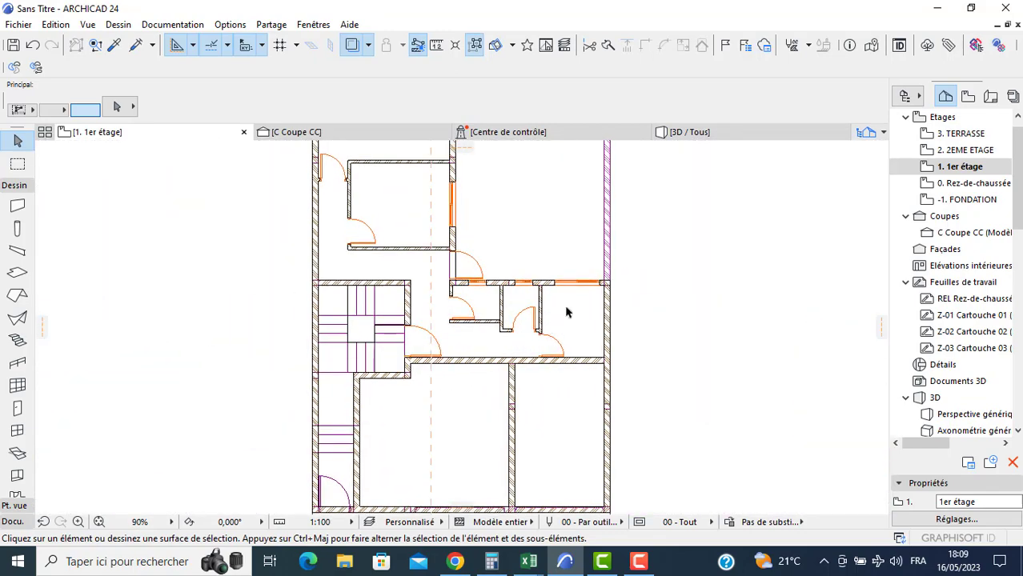
- Delete the partition walls and doors of the small rooms to the right of the stairwell on the first floor
{"action": "left_click", "coordinate": [567, 311]}
{"action": "key", "text": "Escape"}
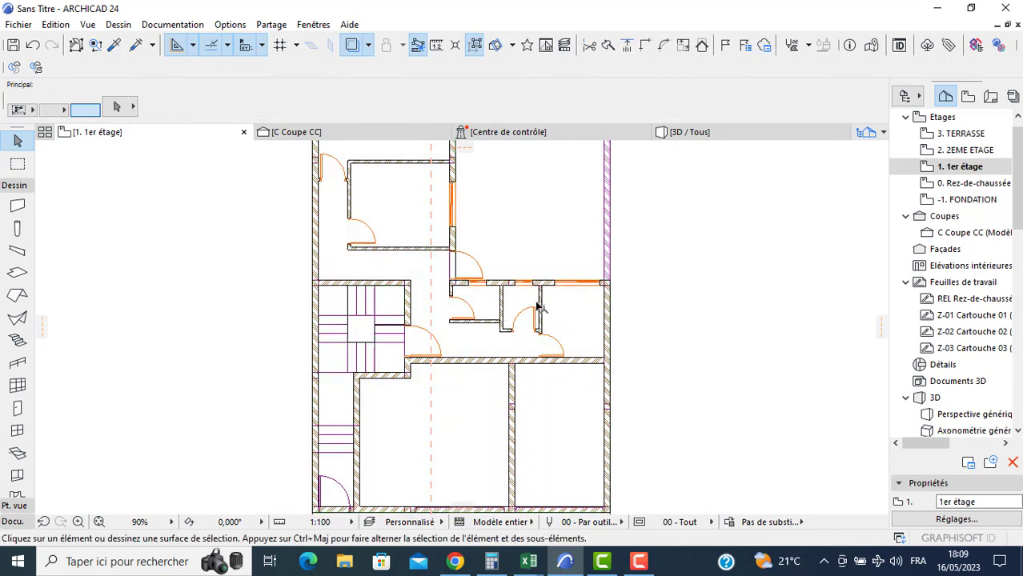
{"action": "left_click", "coordinate": [544, 308]}
{"action": "key", "text": "Delete"}
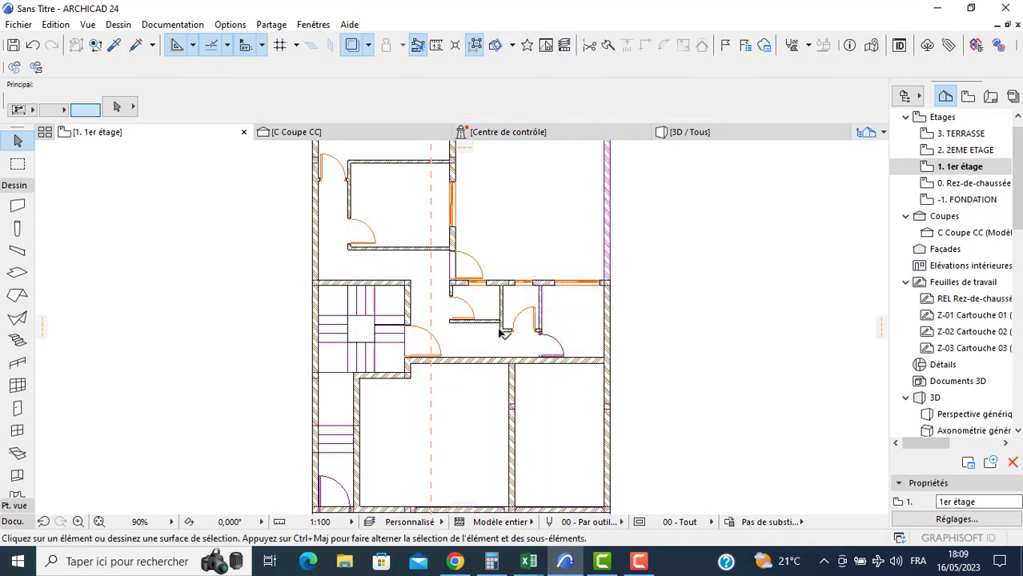
{"action": "key", "text": "Delete"}
{"action": "left_click", "coordinate": [463, 320]}
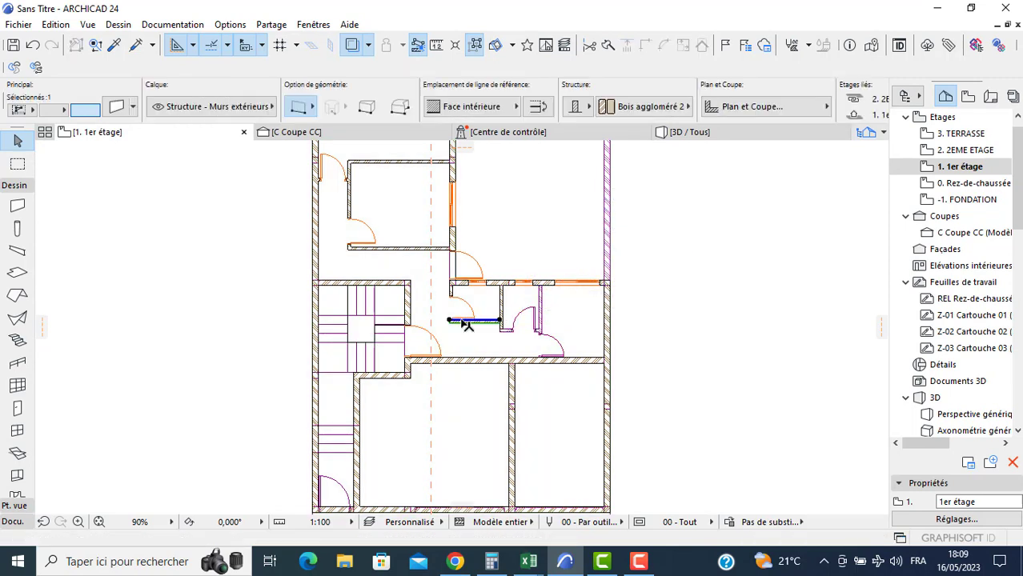
{"action": "key", "text": "Delete"}
{"action": "left_click", "coordinate": [452, 290]}
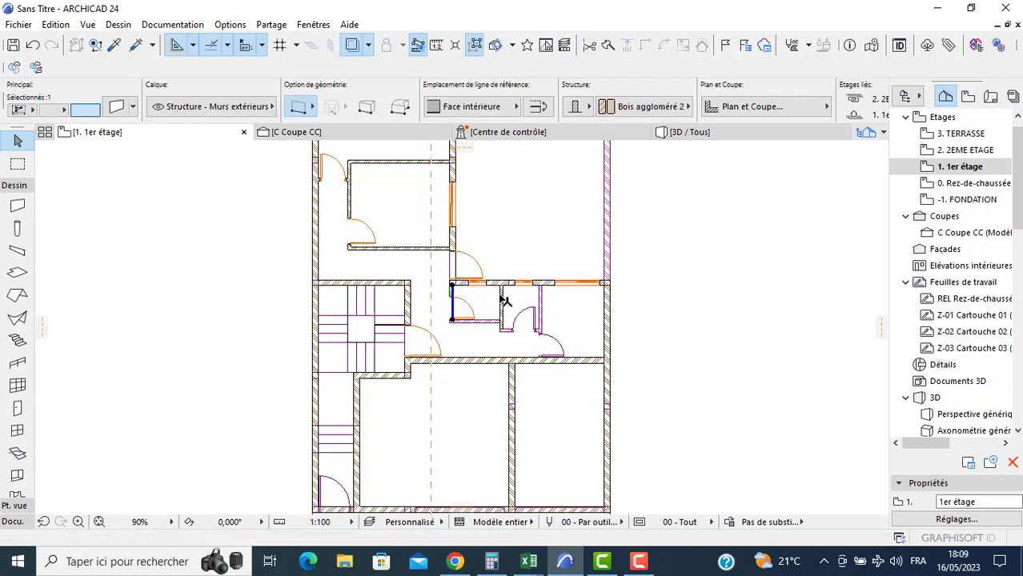
{"action": "key", "text": "Delete"}
{"action": "left_click", "coordinate": [509, 203]}
{"action": "key", "text": "Delete"}
- Hide the trace reference and delete the remaining short partition, the long wall below the hall and the entrance corridor's inner wall
{"action": "left_click", "coordinate": [353, 45]}
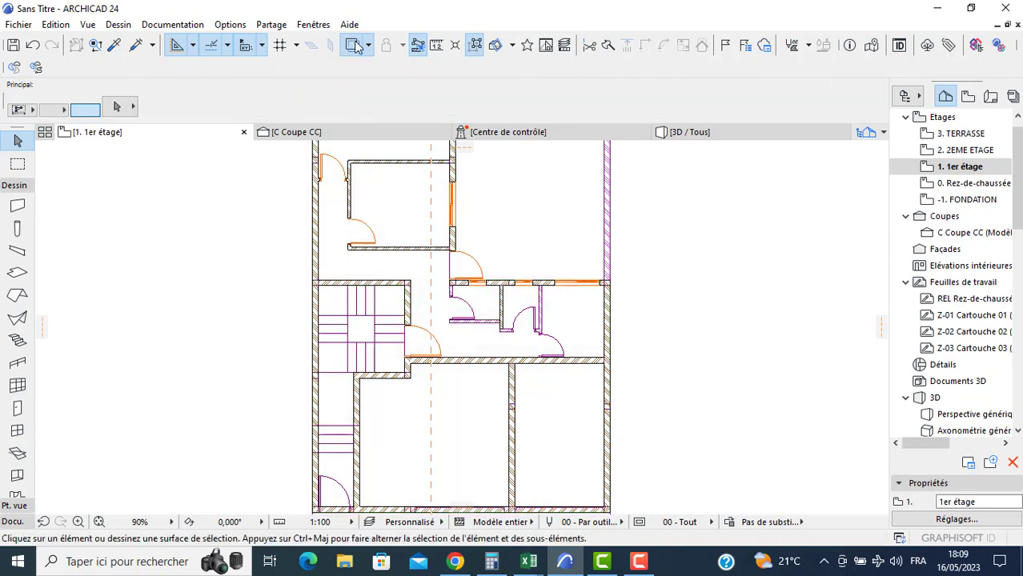
{"action": "key", "text": "Escape"}
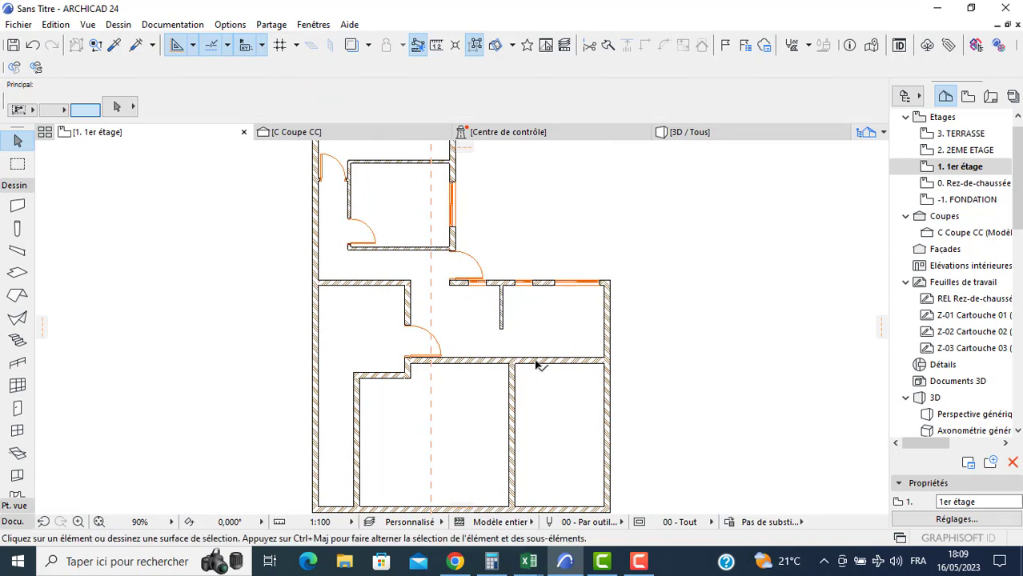
{"action": "left_click", "coordinate": [543, 367]}
{"action": "scroll", "coordinate": [472, 372], "scroll_direction": "down", "scroll_amount": 3}
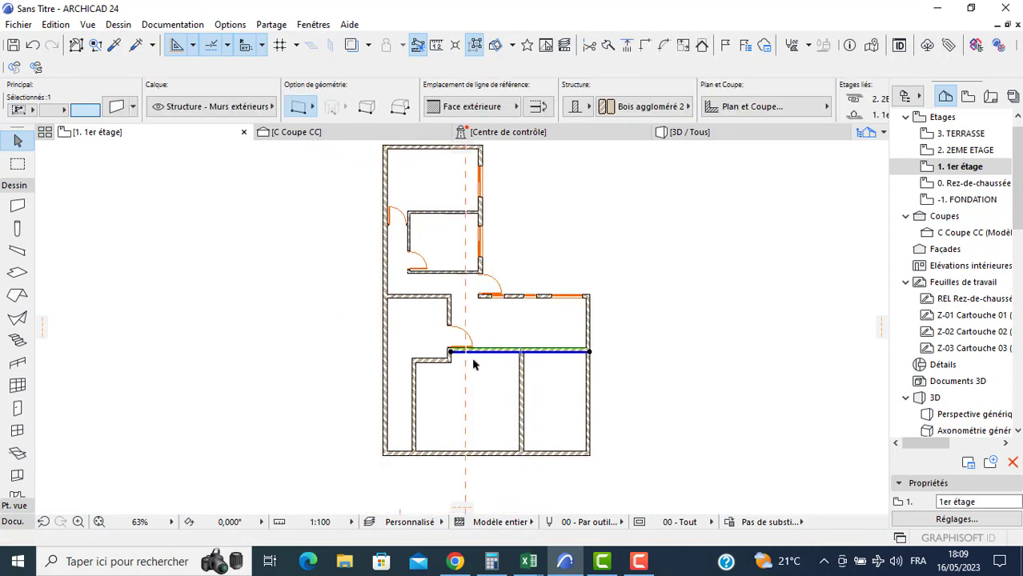
{"action": "key", "text": "Delete"}
{"action": "left_click", "coordinate": [420, 378]}
{"action": "key", "text": "Delete"}
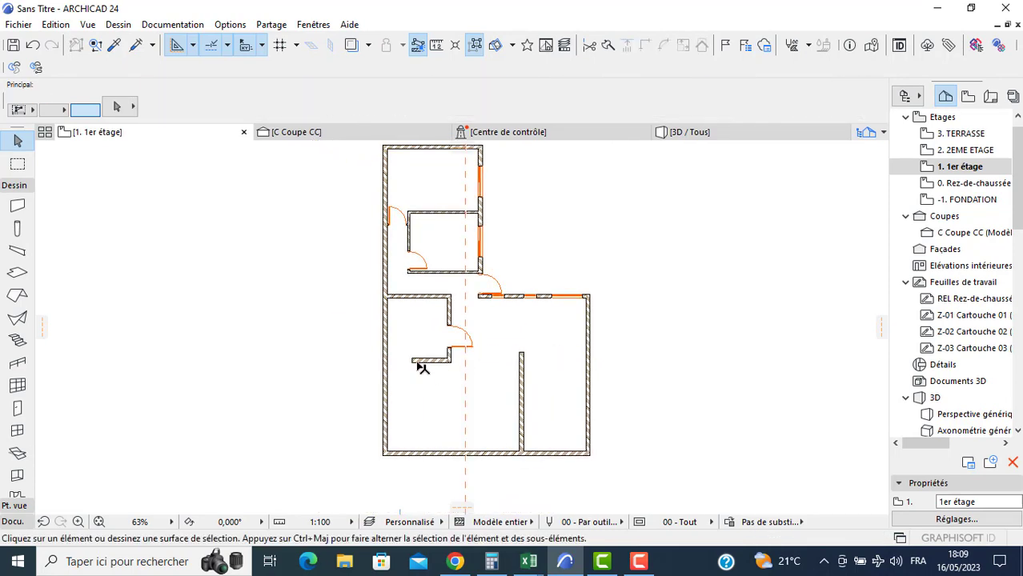
- Extend the short wall below the stairwell to the left exterior wall
{"action": "left_click", "coordinate": [418, 361]}
{"action": "left_click", "coordinate": [411, 362]}
{"action": "left_click", "coordinate": [386, 363]}
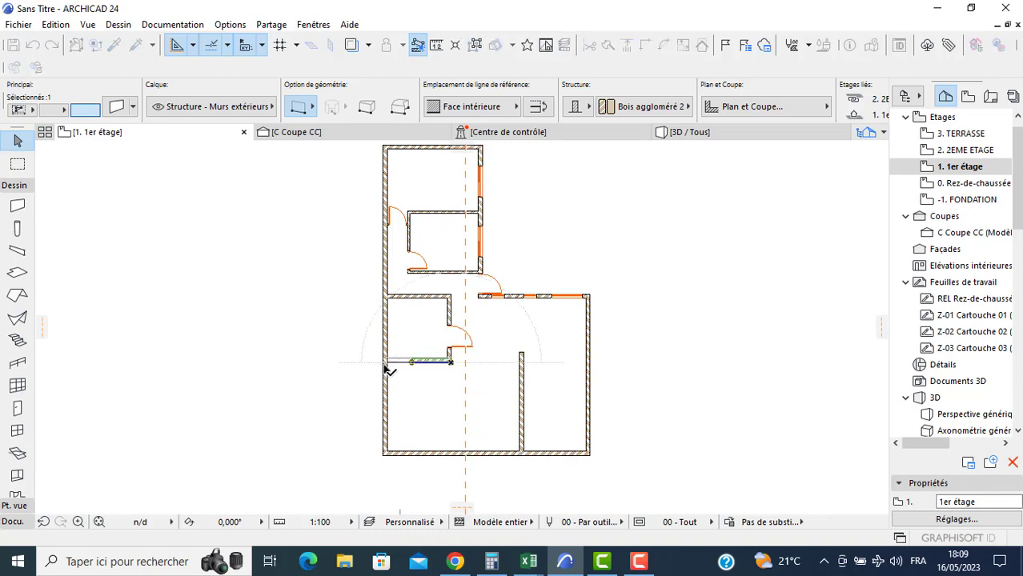
{"action": "key", "text": "Escape"}
- Check the scanned plan, then delete the upper inner room's partition walls and the vertical wall dividing the lower rooms
{"action": "scroll", "coordinate": [284, 345], "scroll_direction": "down", "scroll_amount": 4}
{"action": "middle_click_drag", "start_coordinate": [284, 344], "coordinate": [771, 508]}
{"action": "scroll", "coordinate": [275, 283], "scroll_direction": "up", "scroll_amount": 3}
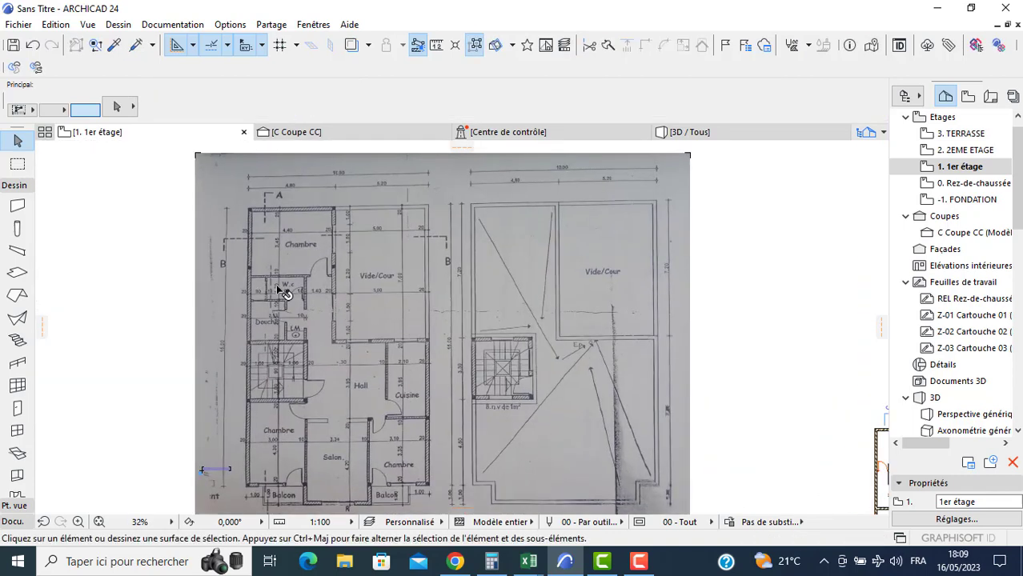
{"action": "middle_click_drag", "start_coordinate": [346, 273], "coordinate": [285, 251]}
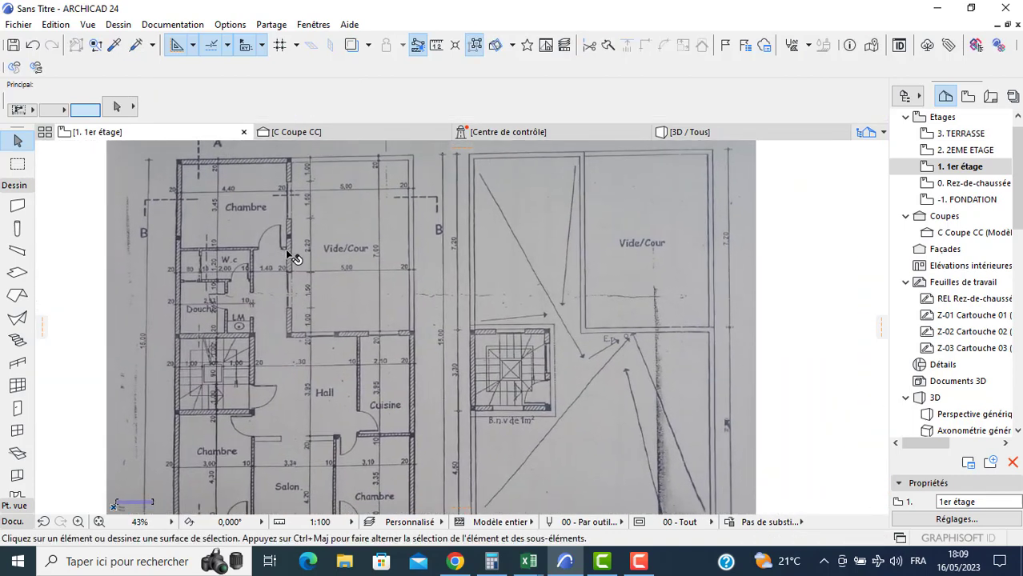
{"action": "scroll", "coordinate": [285, 250], "scroll_direction": "down", "scroll_amount": 2}
{"action": "middle_click_drag", "start_coordinate": [585, 355], "coordinate": [394, 274]}
{"action": "scroll", "coordinate": [493, 305], "scroll_direction": "up", "scroll_amount": 2}
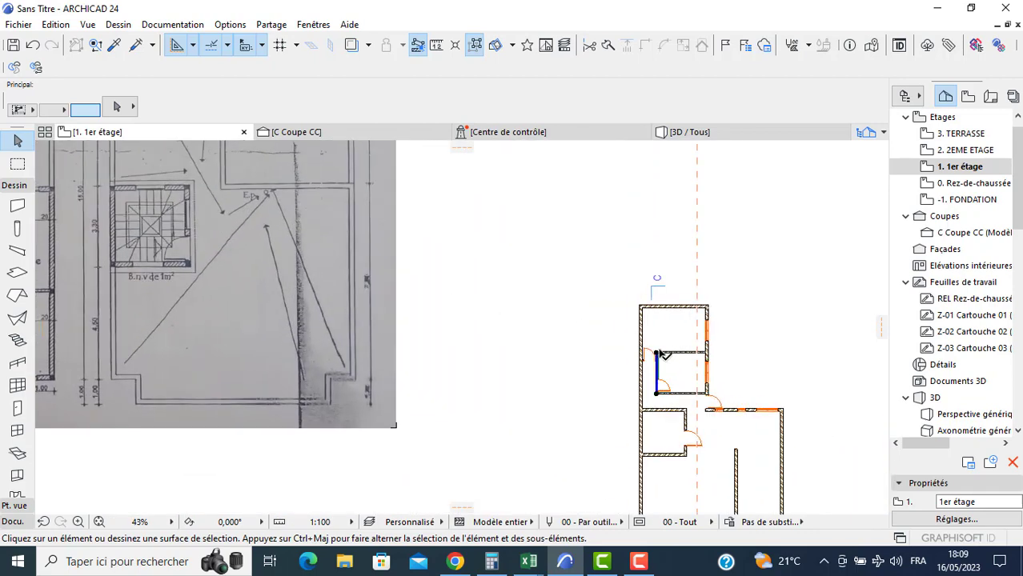
{"action": "key", "text": "Escape"}
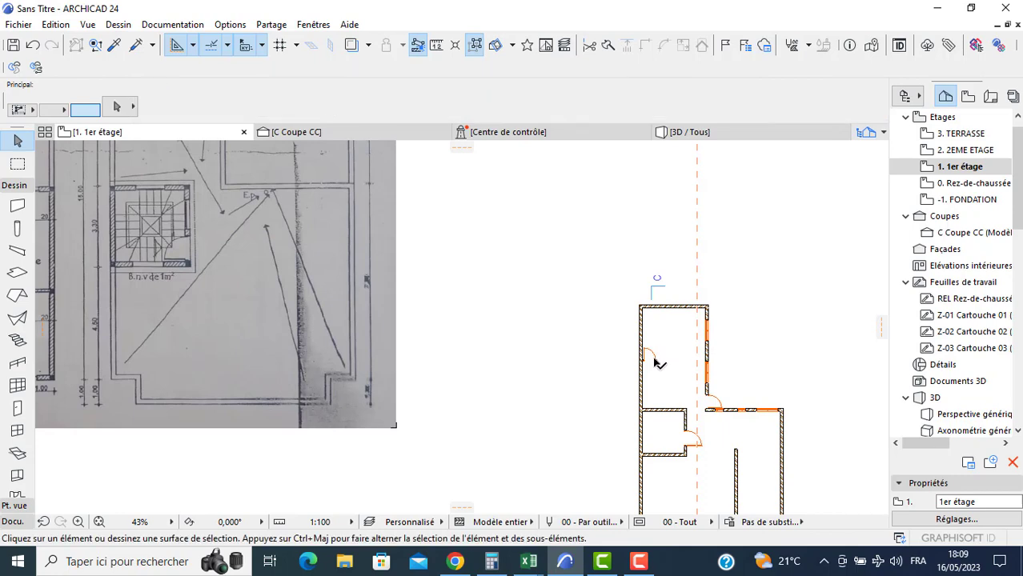
{"action": "scroll", "coordinate": [608, 376], "scroll_direction": "down", "scroll_amount": 3}
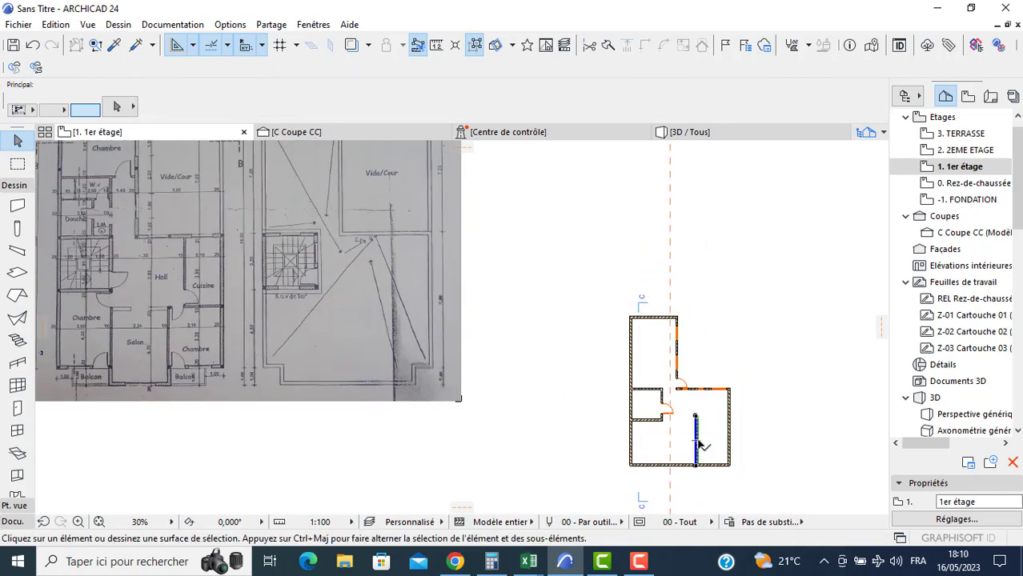
- Copy all columns from the ground floor storey and paste them onto the first floor at their original location
{"action": "left_click", "coordinate": [953, 186]}
{"action": "double_click", "coordinate": [953, 186]}
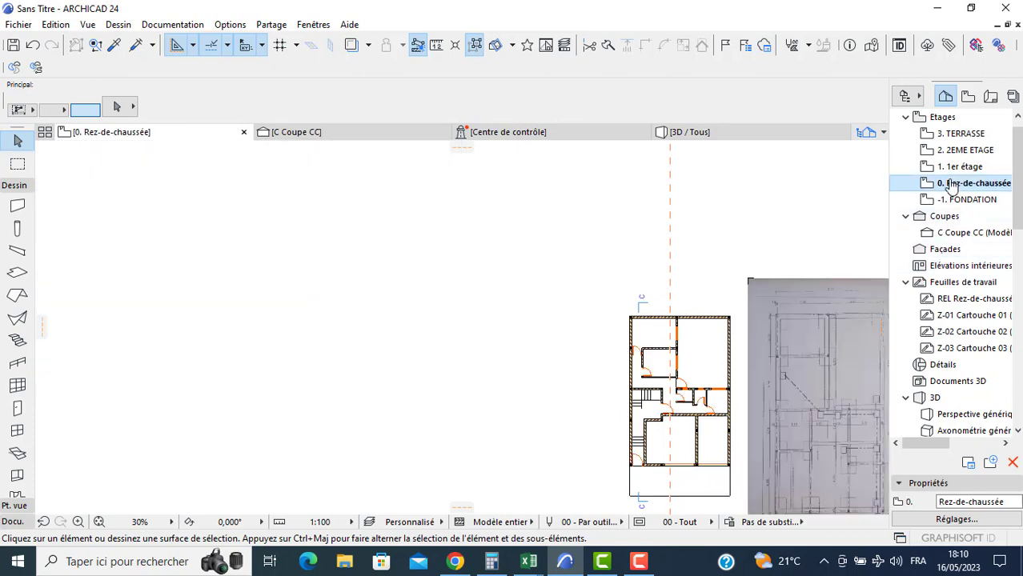
{"action": "left_click", "coordinate": [12, 229]}
{"action": "key", "text": "ctrl+a"}
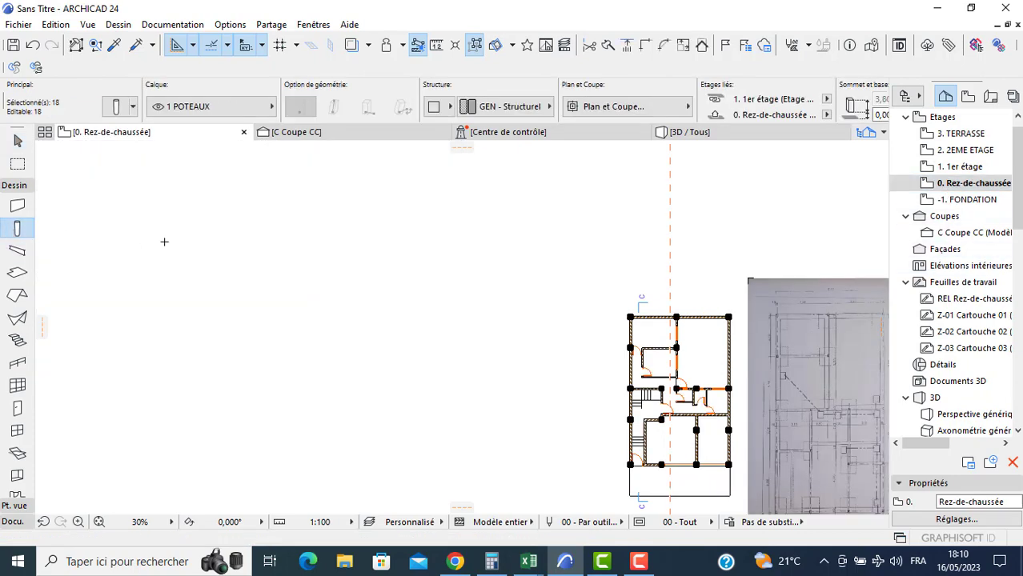
{"action": "double_click", "coordinate": [958, 168]}
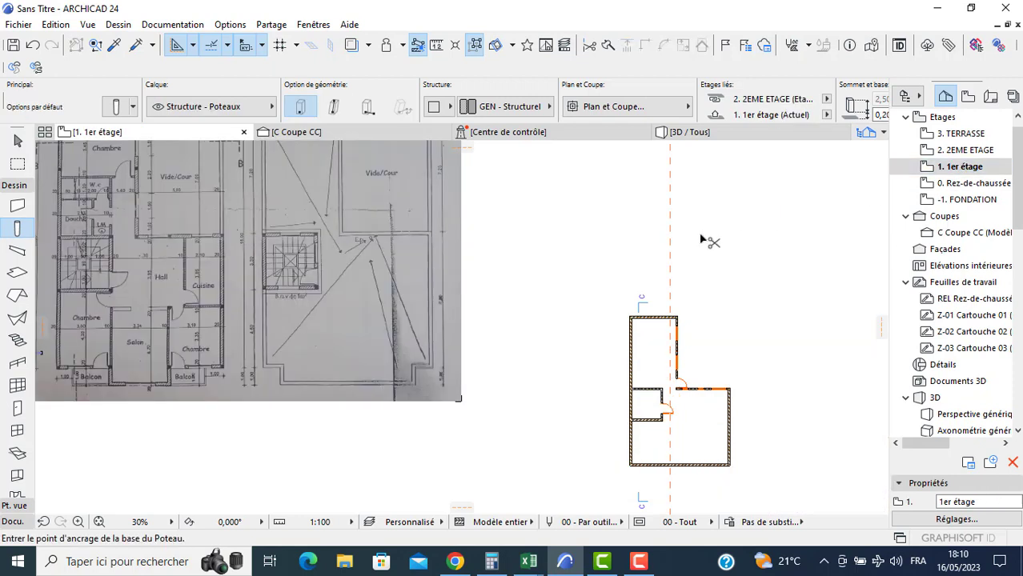
{"action": "left_click", "coordinate": [717, 244]}
{"action": "key", "text": "Escape"}
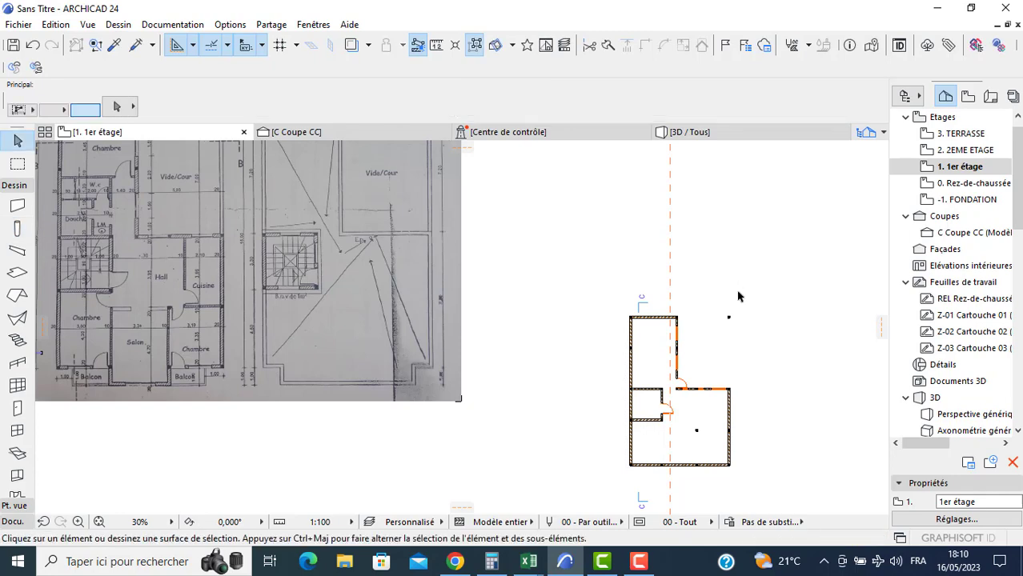
- Delete the stray column standing outside the walls at the building's upper-right corner
{"action": "left_click", "coordinate": [739, 293]}
{"action": "left_click", "coordinate": [713, 322]}
{"action": "key", "text": "Delete"}
{"action": "scroll", "coordinate": [709, 428], "scroll_direction": "up", "scroll_amount": 2}
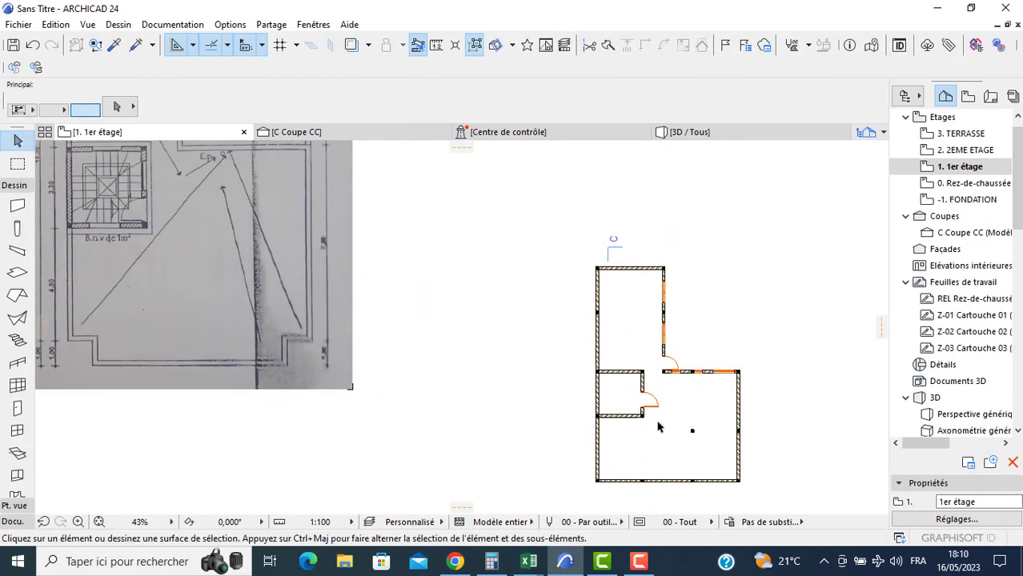
- Set the top offset of all columns on the 1er étage to -0.200 from their linked upper storey
{"action": "left_click", "coordinate": [17, 229]}
{"action": "key", "text": "ctrl+a"}
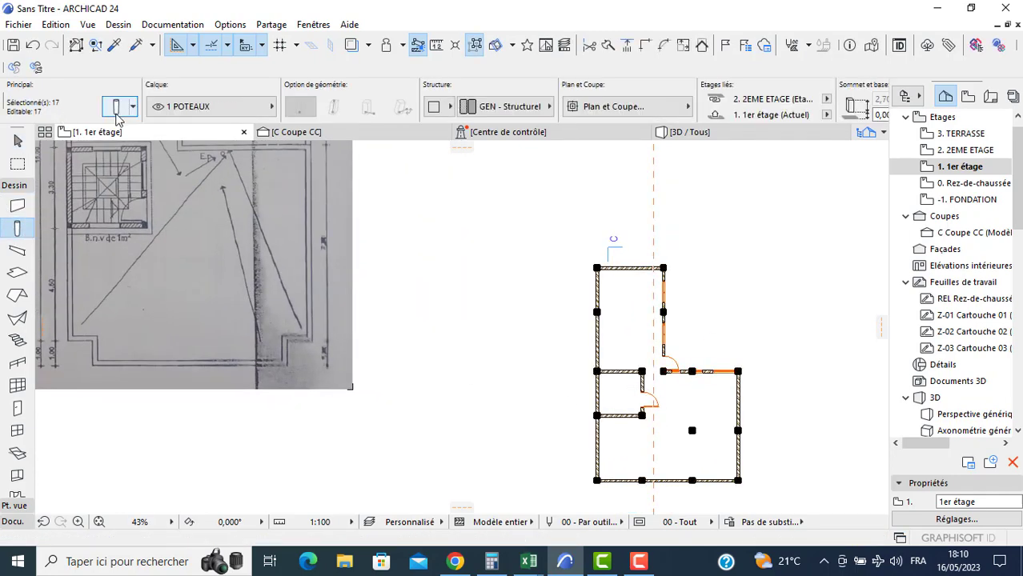
{"action": "left_click", "coordinate": [116, 106]}
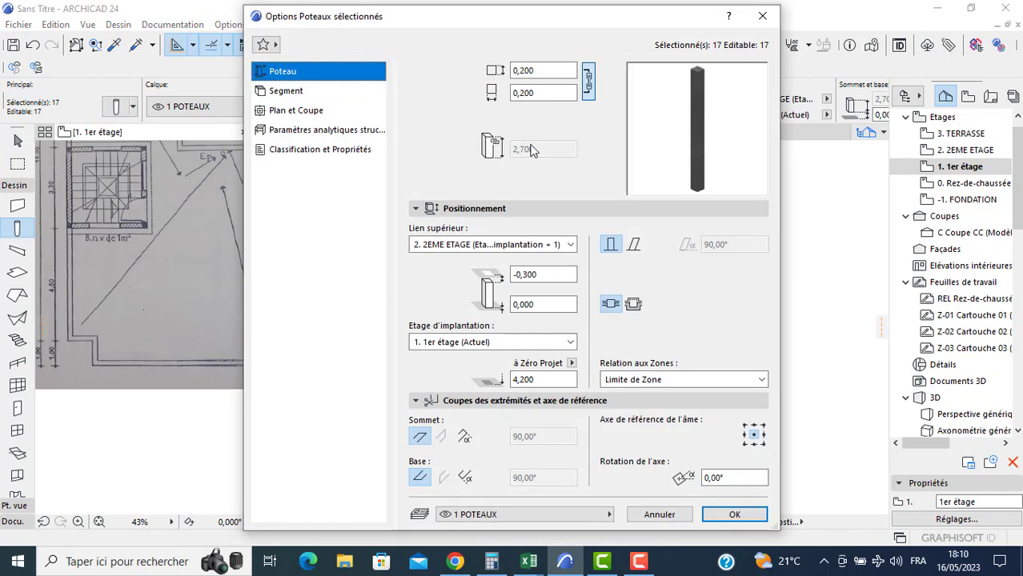
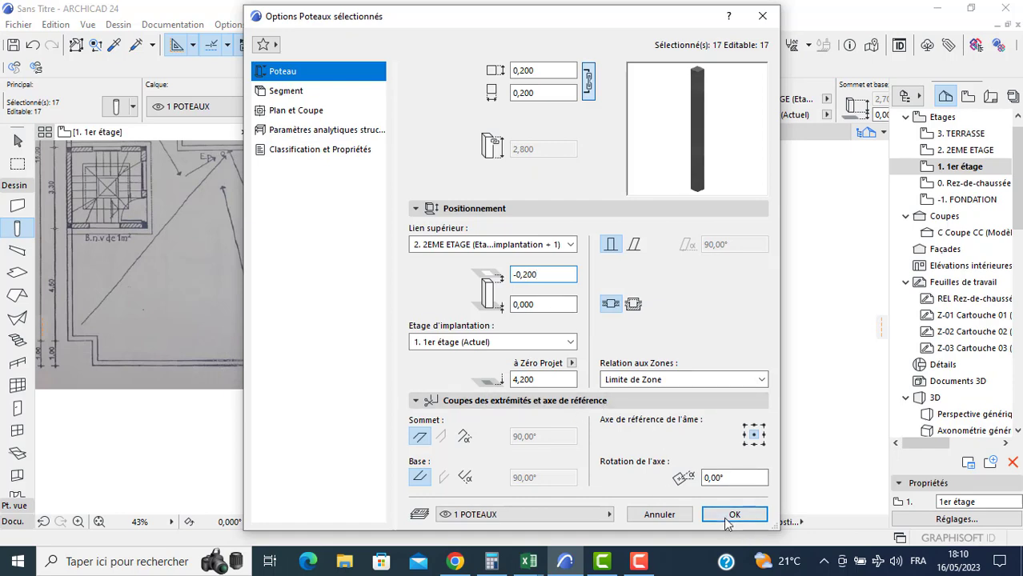
{"action": "left_click", "coordinate": [727, 516]}
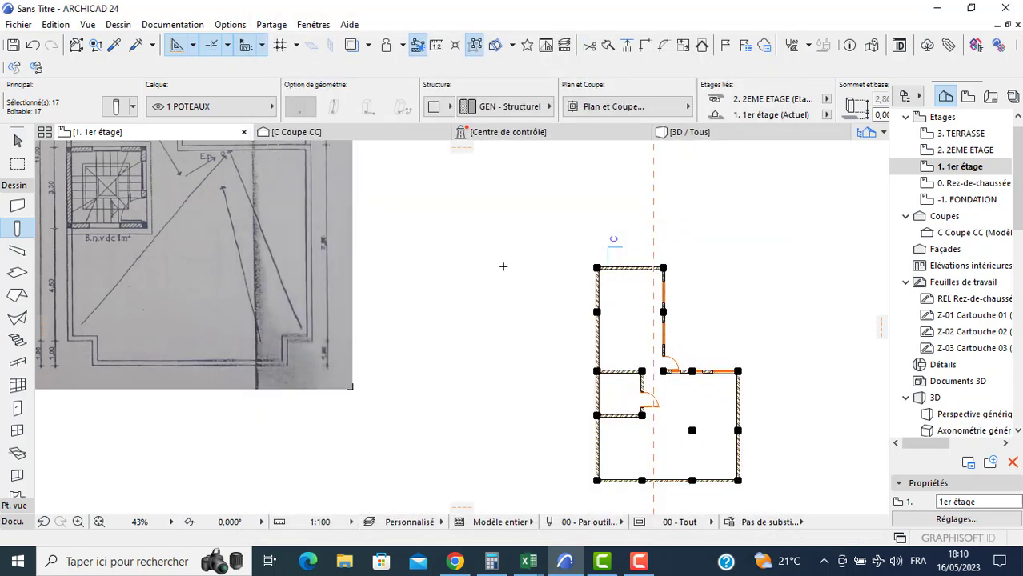
{"action": "key", "text": "Escape"}
- Following the scanned plan, draw a 0.100 thick partition wall from the isolated interior column down to the front wall's column
{"action": "middle_click_drag", "start_coordinate": [212, 237], "coordinate": [413, 359]}
{"action": "middle_click_drag", "start_coordinate": [244, 364], "coordinate": [405, 273]}
{"action": "scroll", "coordinate": [272, 300], "scroll_direction": "up", "scroll_amount": 1}
{"action": "scroll", "coordinate": [272, 300], "scroll_direction": "up", "scroll_amount": 6}
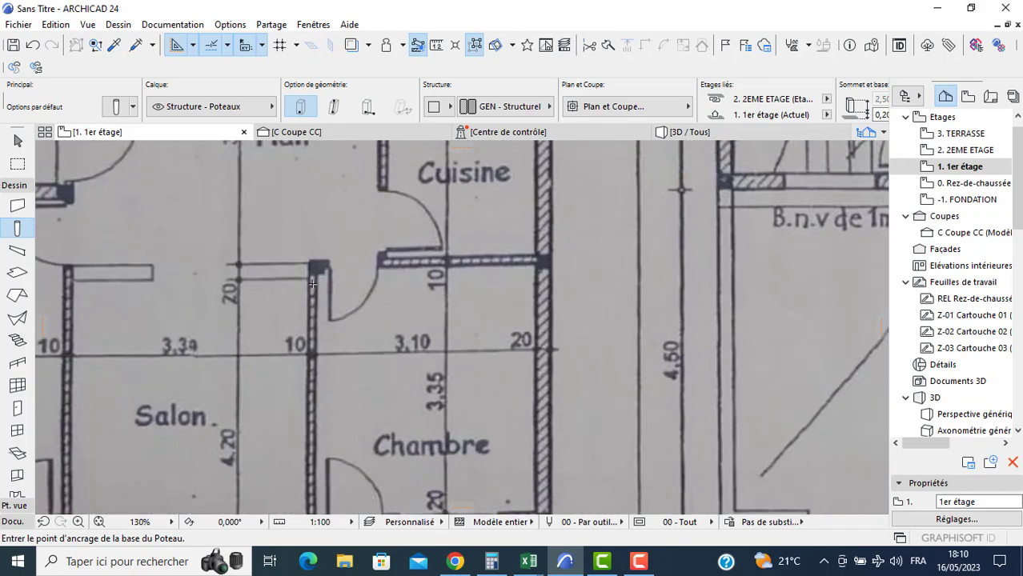
{"action": "scroll", "coordinate": [311, 430], "scroll_direction": "down", "scroll_amount": 3}
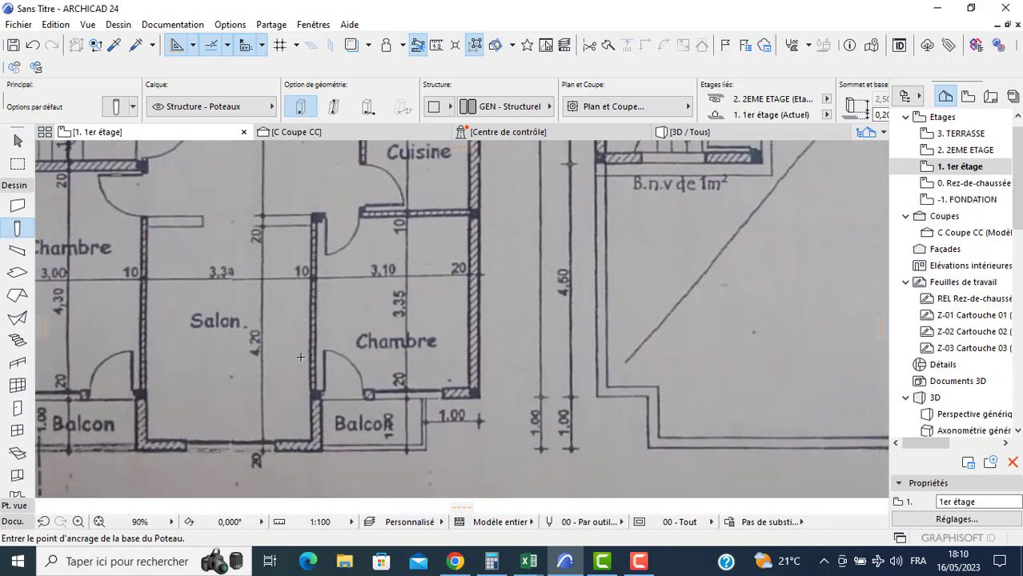
{"action": "left_click", "coordinate": [16, 207]}
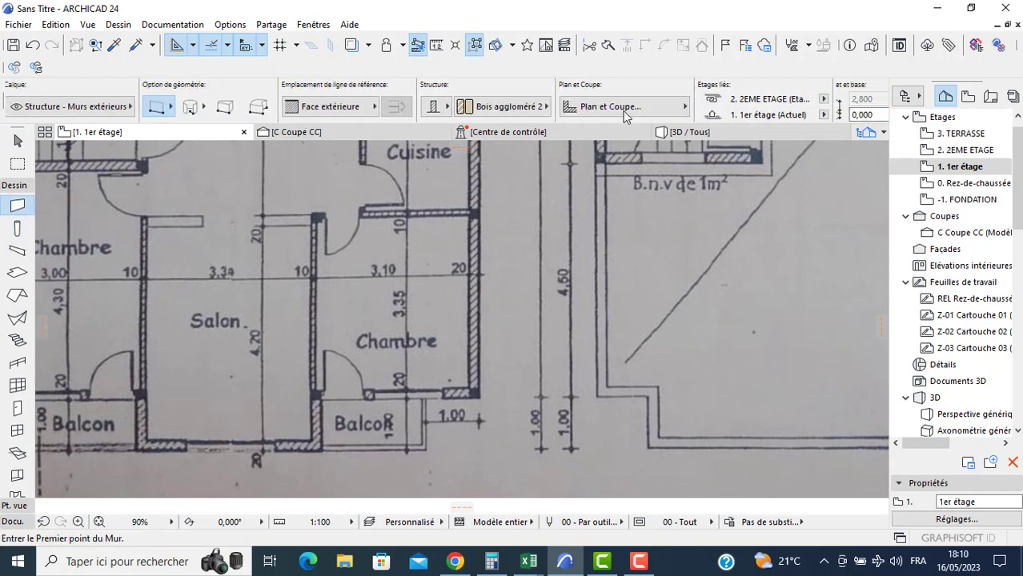
{"action": "scroll", "coordinate": [627, 116], "scroll_direction": "down", "scroll_amount": 3}
{"action": "scroll", "coordinate": [641, 361], "scroll_direction": "down", "scroll_amount": 4}
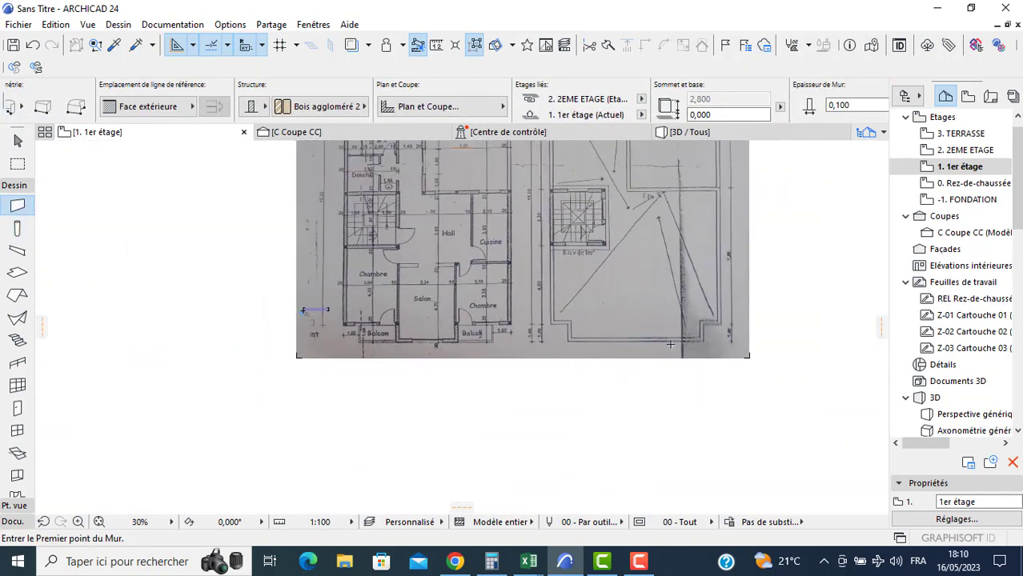
{"action": "scroll", "coordinate": [641, 361], "scroll_direction": "up", "scroll_amount": 7}
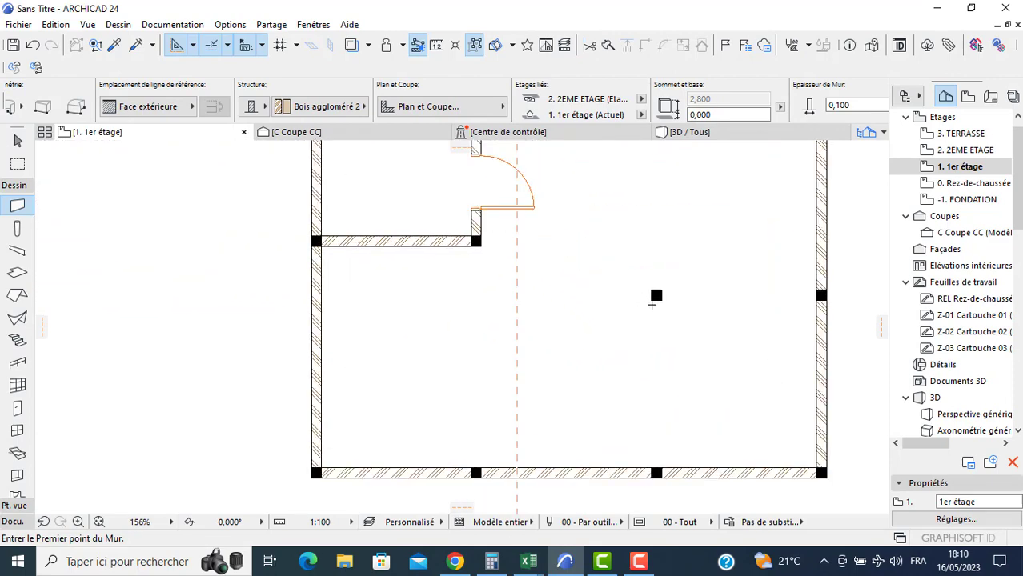
{"action": "left_click", "coordinate": [656, 296]}
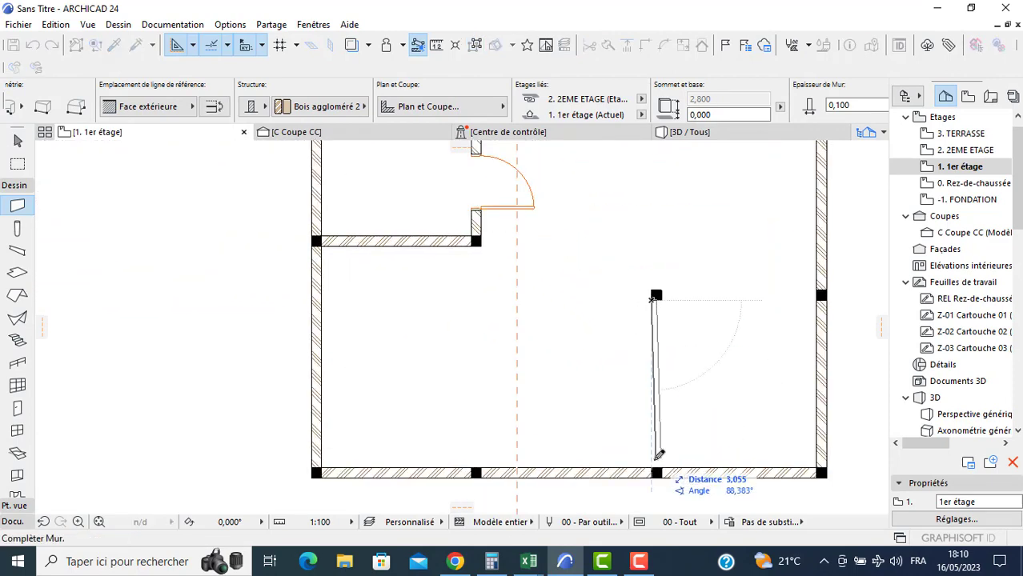
{"action": "left_click", "coordinate": [653, 464]}
{"action": "key", "text": "Escape"}
- Split the front exterior wall at its two intermediate columns to isolate the middle segment
{"action": "left_click", "coordinate": [584, 474]}
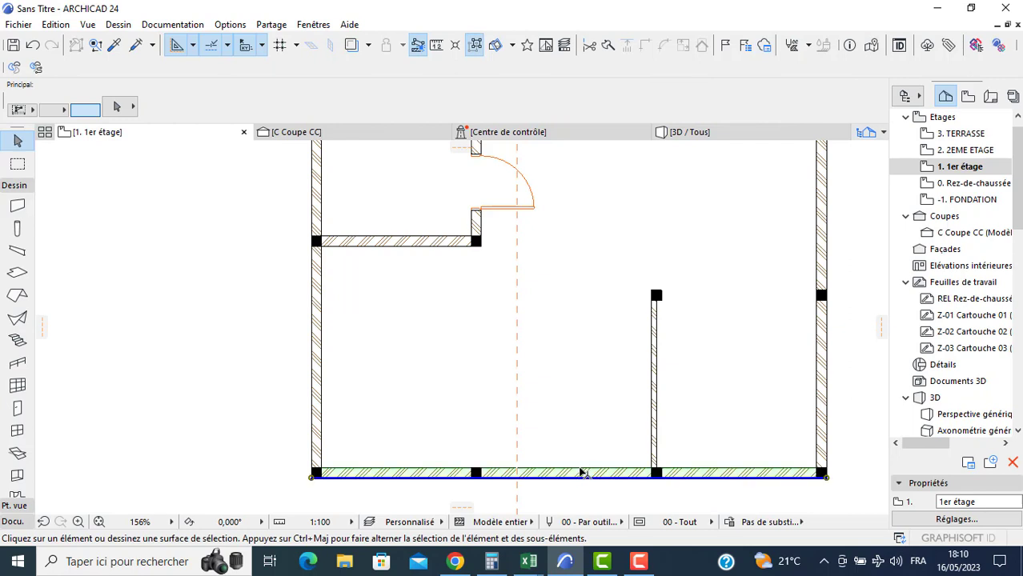
{"action": "left_click", "coordinate": [608, 45]}
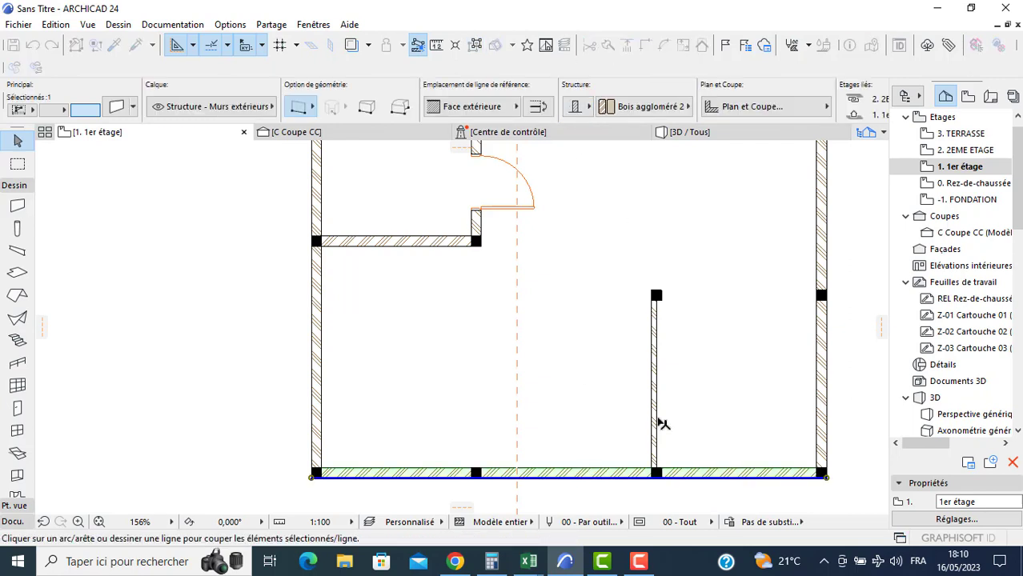
{"action": "left_click", "coordinate": [651, 469]}
{"action": "middle_click_drag", "start_coordinate": [627, 472], "coordinate": [618, 384]}
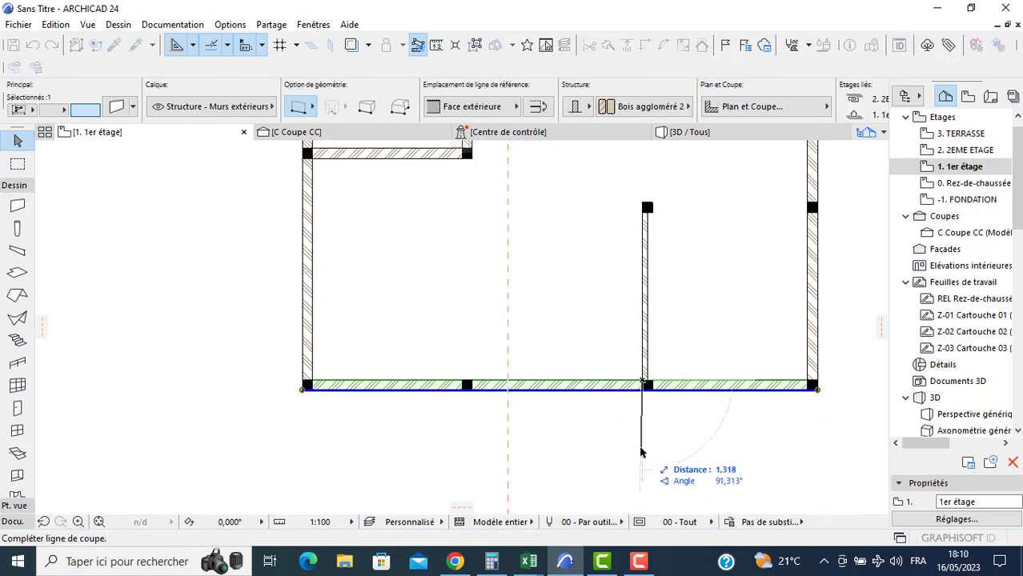
{"action": "left_click", "coordinate": [650, 456]}
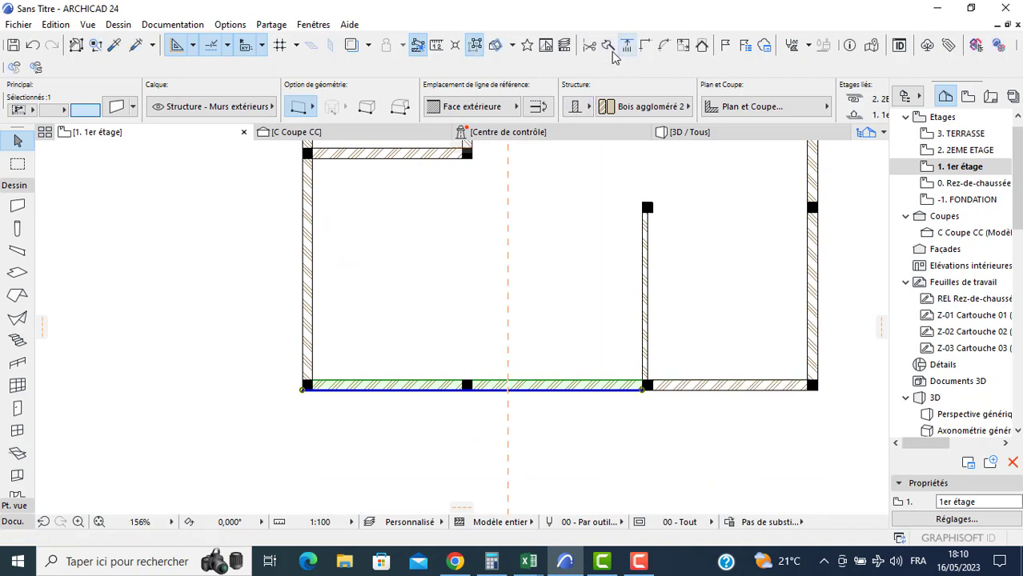
{"action": "left_click", "coordinate": [608, 45]}
{"action": "left_click", "coordinate": [473, 385]}
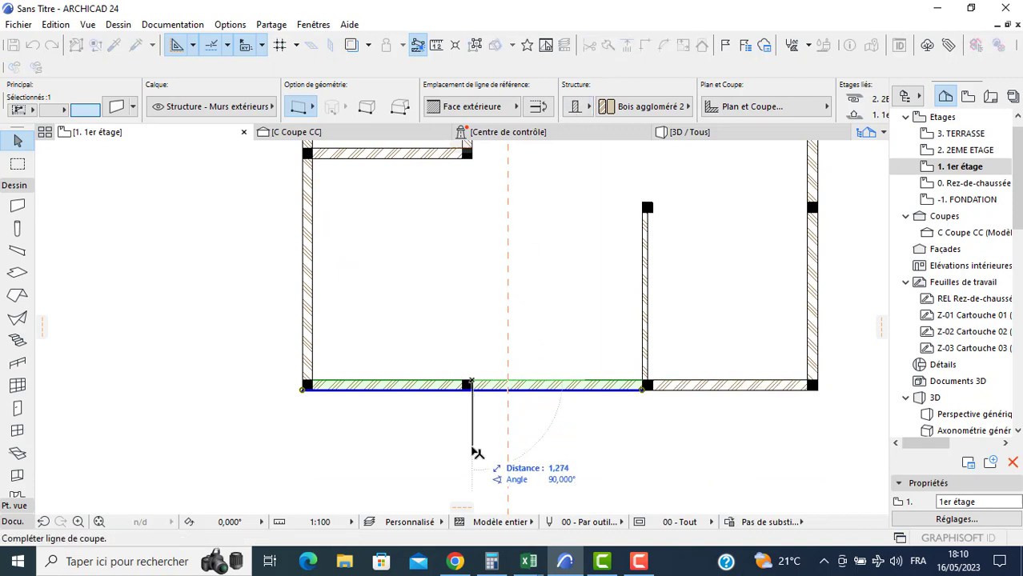
{"action": "left_click", "coordinate": [475, 450]}
- Move the front wall's middle segment outward and extend the interior partition wall to meet it
{"action": "left_click", "coordinate": [561, 386]}
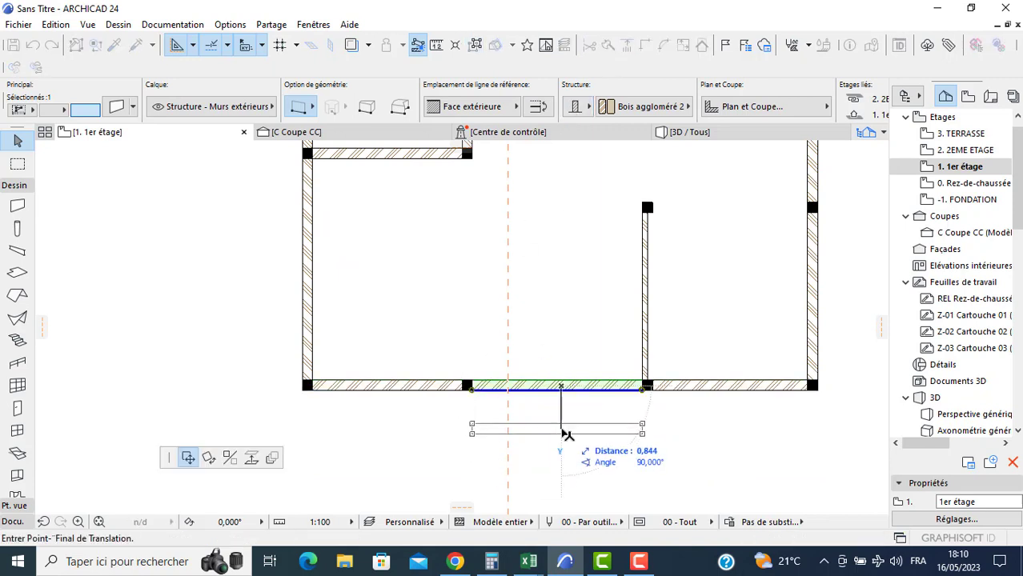
{"action": "left_click", "coordinate": [561, 439]}
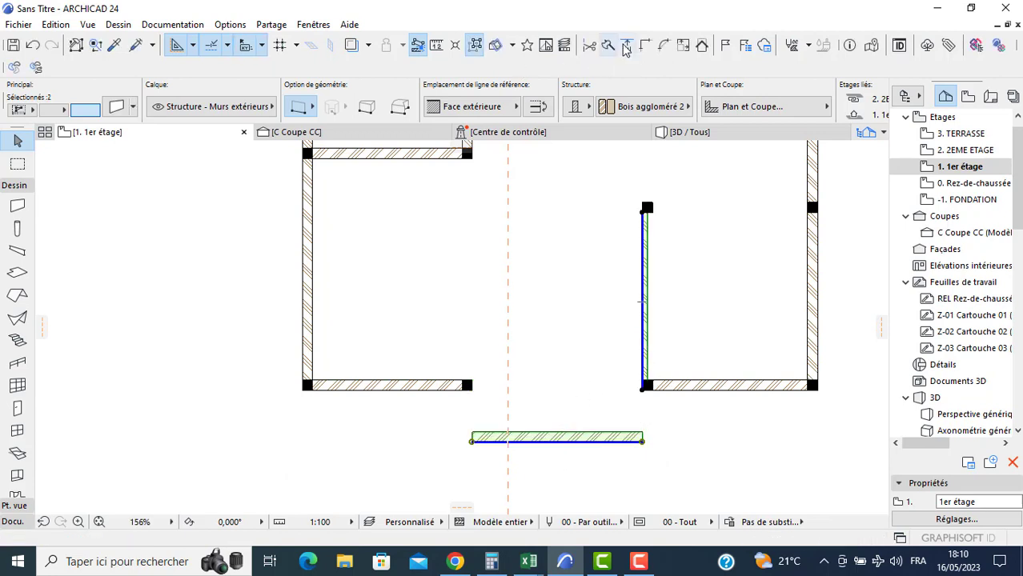
{"action": "key", "text": "Escape"}
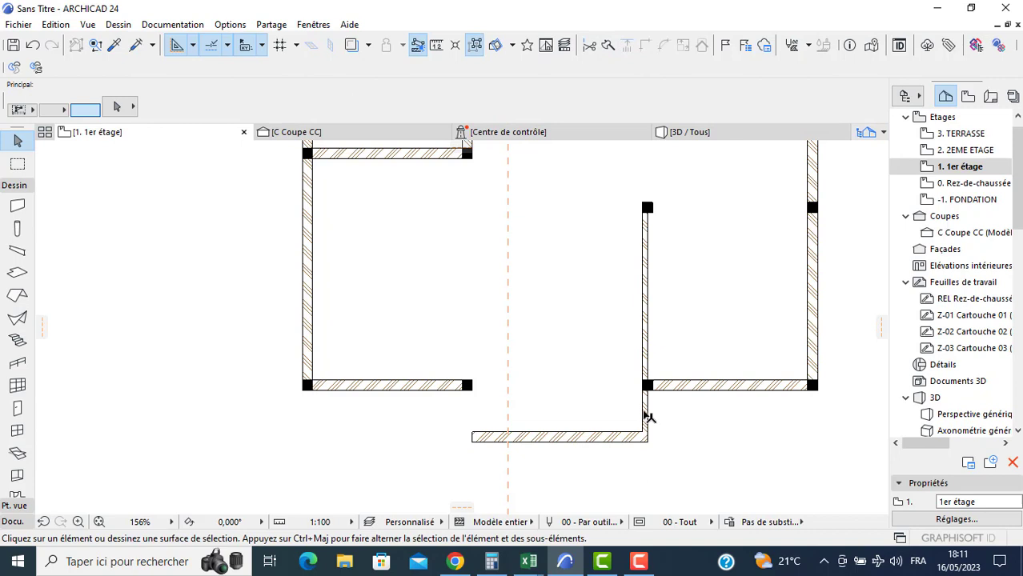
- Split the partition wall at the front wall line and apply the exterior wall's settings to its short outer segment
{"action": "left_click", "coordinate": [647, 416]}
{"action": "left_click", "coordinate": [609, 45]}
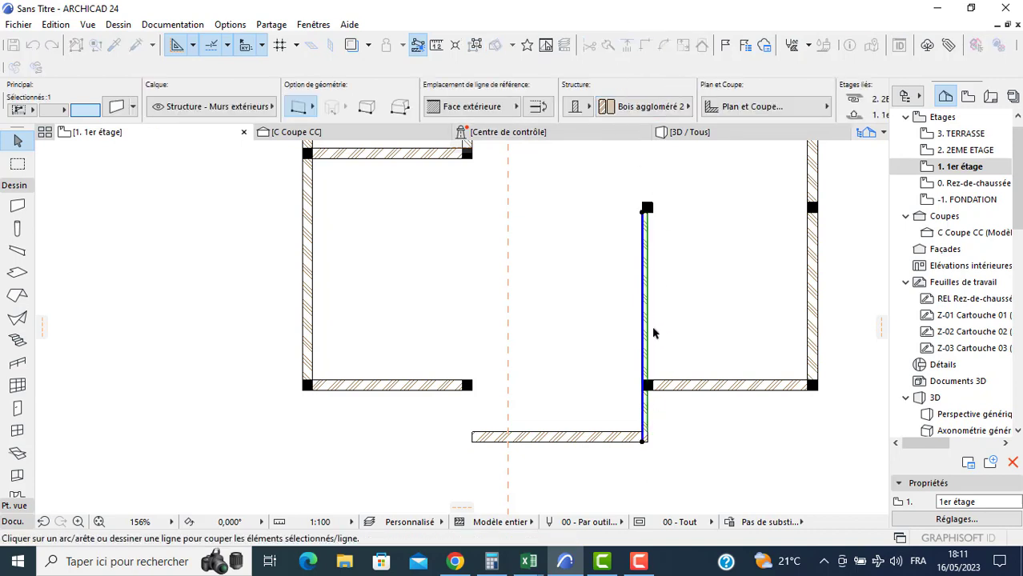
{"action": "left_click", "coordinate": [645, 391]}
{"action": "left_click", "coordinate": [693, 392]}
{"action": "left_click", "coordinate": [669, 420]}
{"action": "left_click", "coordinate": [603, 436], "text": "alt"}
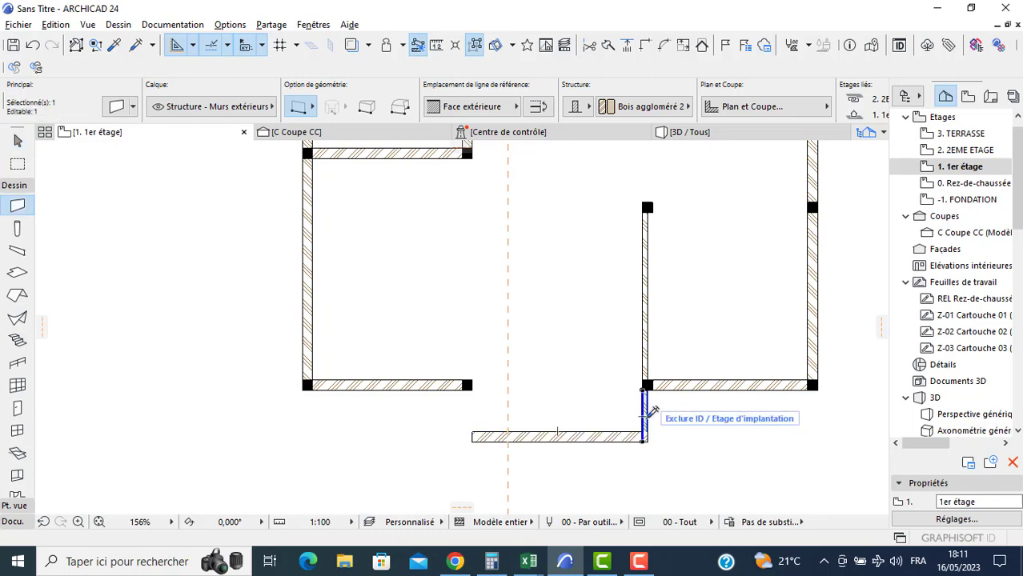
- Copy the short return wall to the opposite front column and join it with the projecting front wall at the corner
{"action": "scroll", "coordinate": [464, 429], "scroll_direction": "down", "scroll_amount": 6}
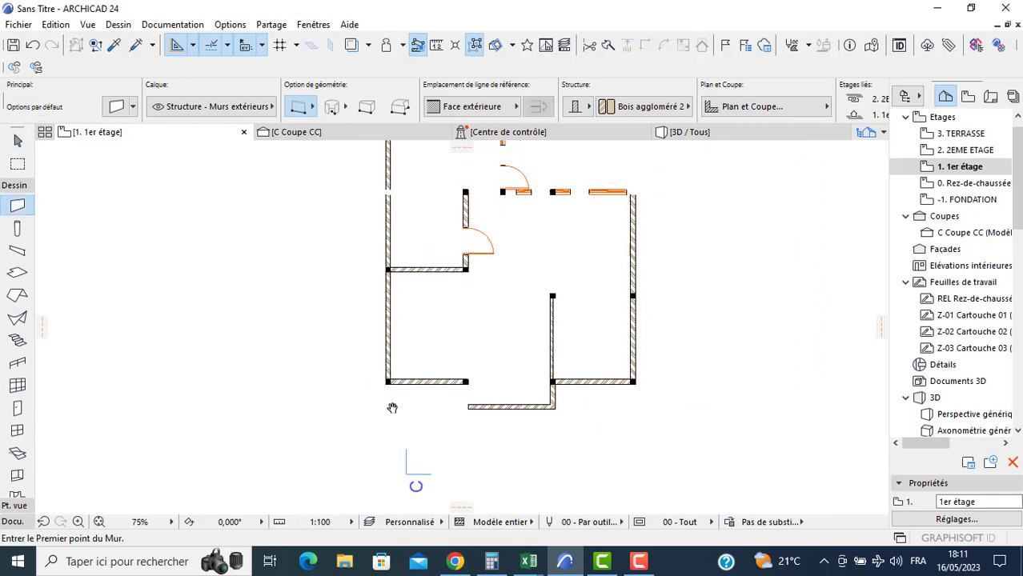
{"action": "middle_click_drag", "start_coordinate": [256, 274], "coordinate": [498, 418]}
{"action": "scroll", "coordinate": [326, 317], "scroll_direction": "down", "scroll_amount": 3}
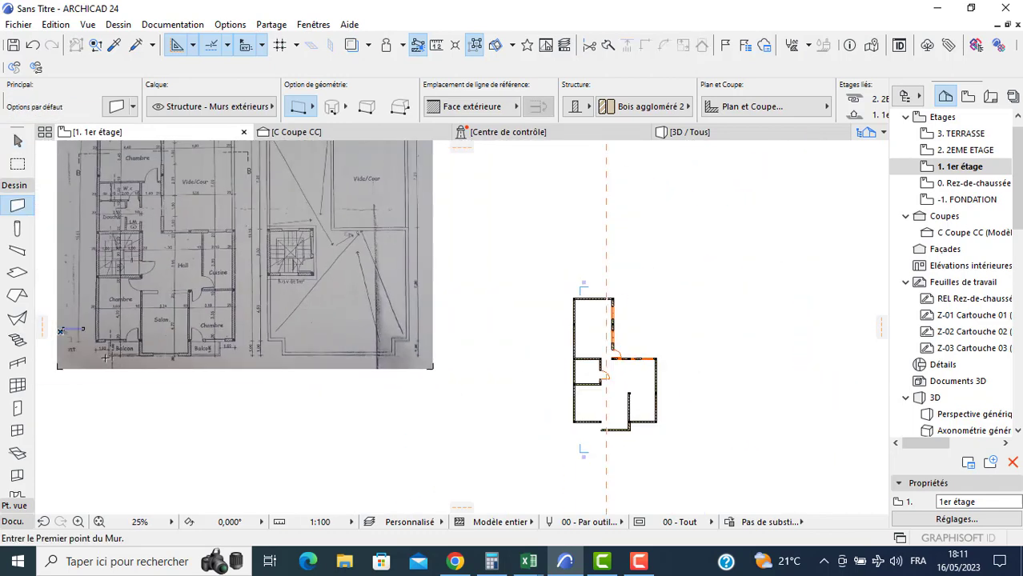
{"action": "scroll", "coordinate": [105, 359], "scroll_direction": "up", "scroll_amount": 4}
{"action": "middle_click_drag", "start_coordinate": [638, 432], "coordinate": [212, 280]}
{"action": "scroll", "coordinate": [472, 304], "scroll_direction": "down", "scroll_amount": 2}
{"action": "key", "text": "Escape"}
{"action": "scroll", "coordinate": [683, 338], "scroll_direction": "up", "scroll_amount": 6}
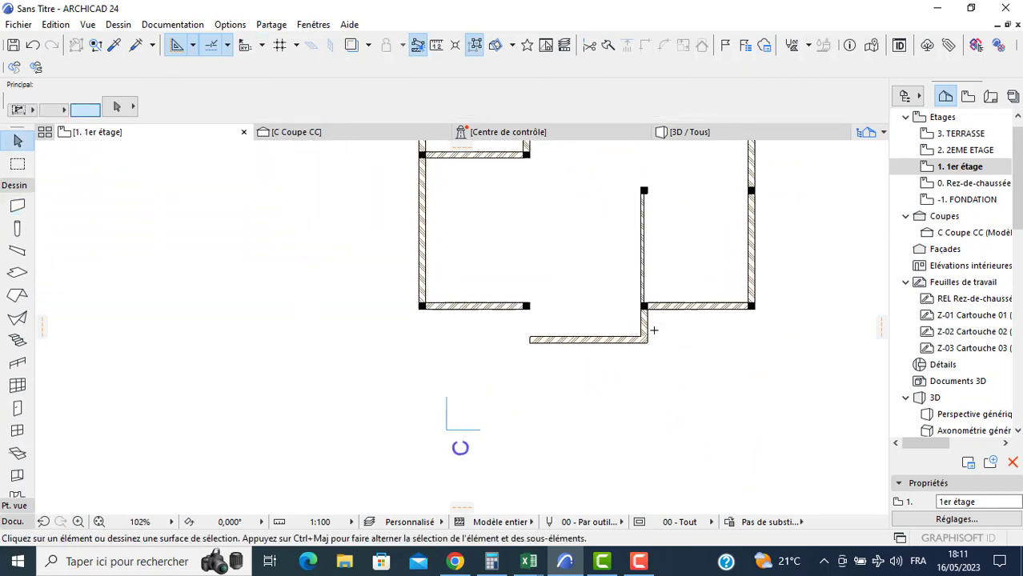
{"action": "left_click", "coordinate": [643, 314]}
{"action": "left_click", "coordinate": [639, 302]}
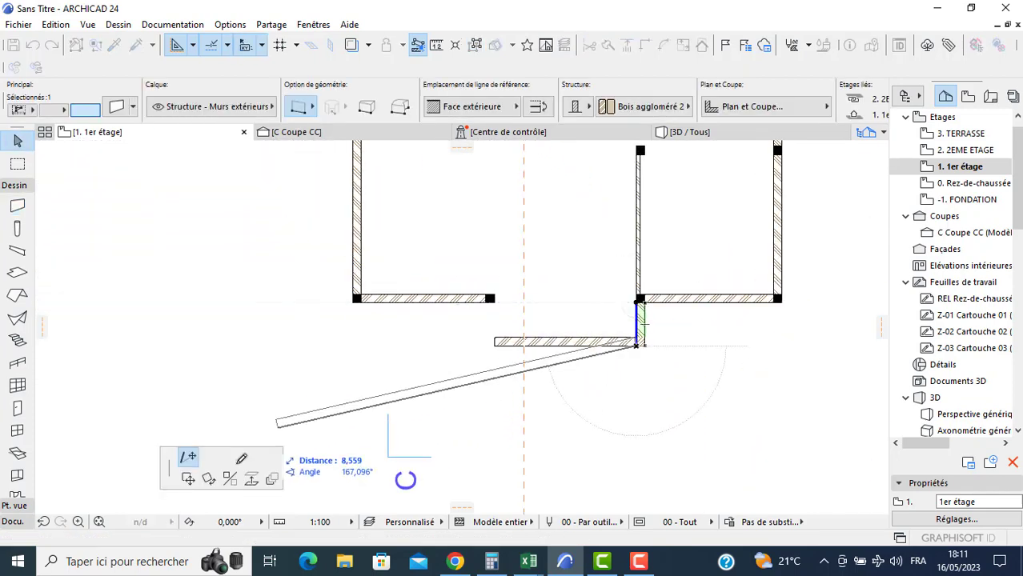
{"action": "left_click", "coordinate": [188, 478]}
{"action": "key", "text": "ctrl"}
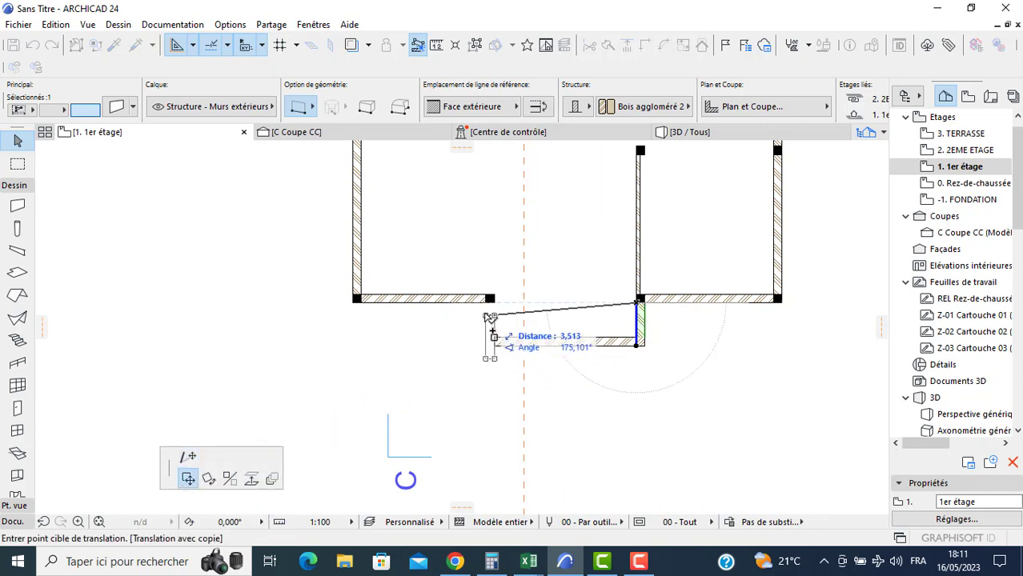
{"action": "left_click", "coordinate": [489, 302]}
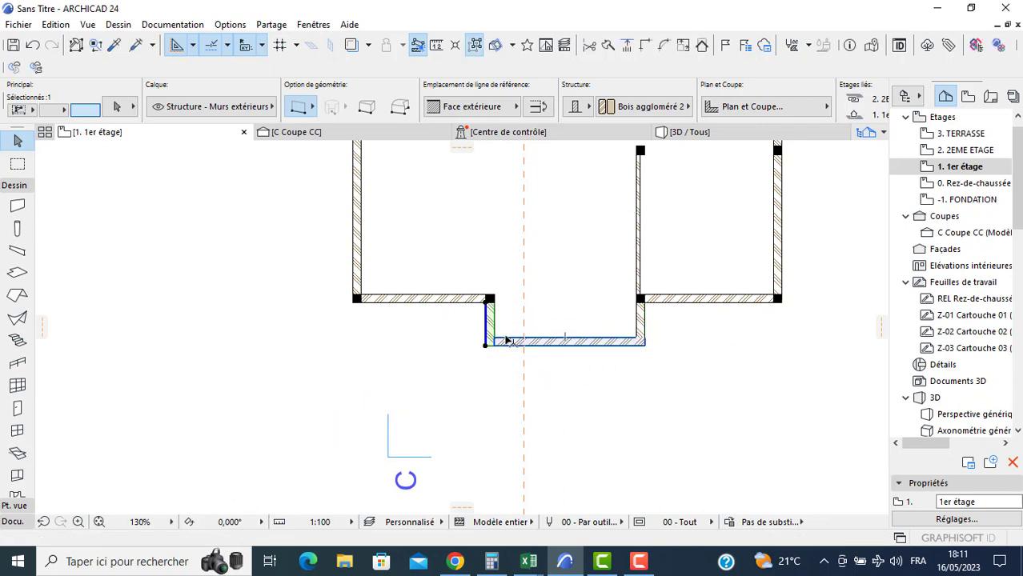
{"action": "left_click", "coordinate": [506, 340], "text": "shift"}
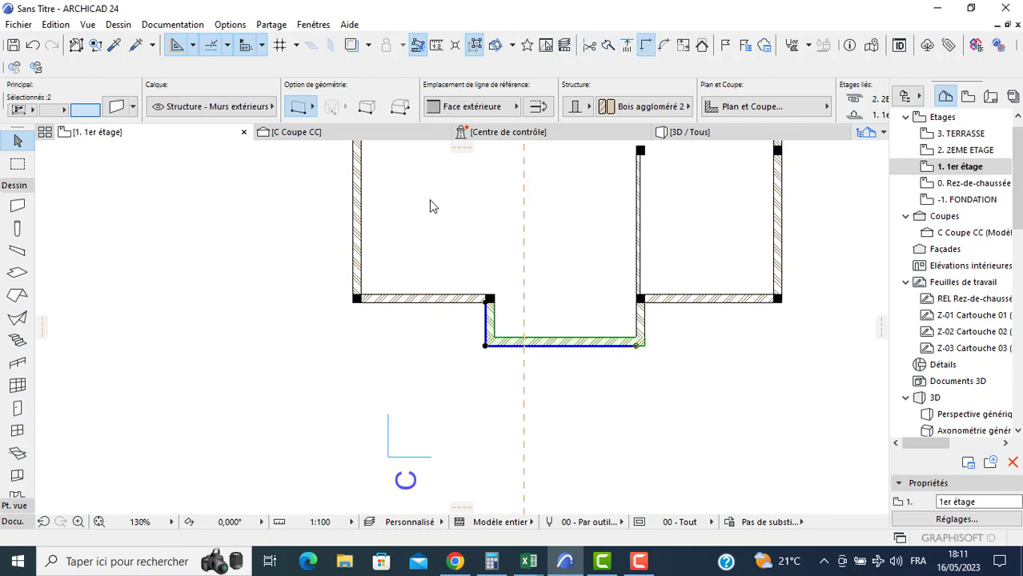
- Copy the thin partition wall to the left interior column and extend the copy down to the front wall
{"action": "scroll", "coordinate": [376, 244], "scroll_direction": "down", "scroll_amount": 4}
{"action": "middle_click_drag", "start_coordinate": [407, 234], "coordinate": [459, 302]}
{"action": "left_click", "coordinate": [318, 313]}
{"action": "middle_click_drag", "start_coordinate": [48, 291], "coordinate": [307, 327]}
{"action": "scroll", "coordinate": [307, 326], "scroll_direction": "down", "scroll_amount": 1}
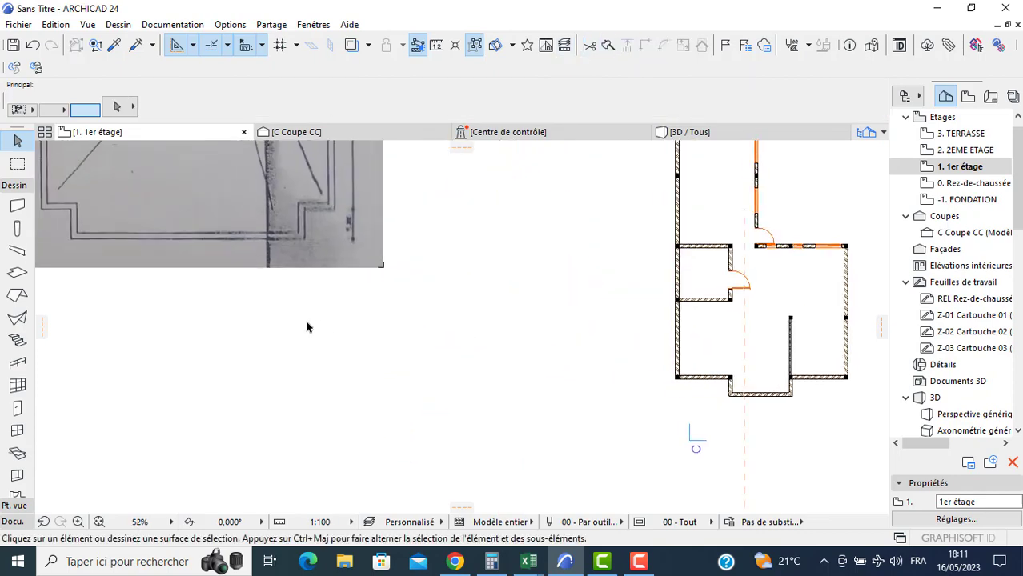
{"action": "scroll", "coordinate": [307, 327], "scroll_direction": "down", "scroll_amount": 3}
{"action": "middle_click_drag", "start_coordinate": [191, 279], "coordinate": [575, 329]}
{"action": "mouse_move", "coordinate": [836, 356]}
{"action": "middle_mouse_down"}
{"action": "mouse_move", "coordinate": [717, 346]}
{"action": "mouse_move", "coordinate": [283, 243]}
{"action": "middle_mouse_up"}
{"action": "scroll", "coordinate": [440, 249], "scroll_direction": "up", "scroll_amount": 4}
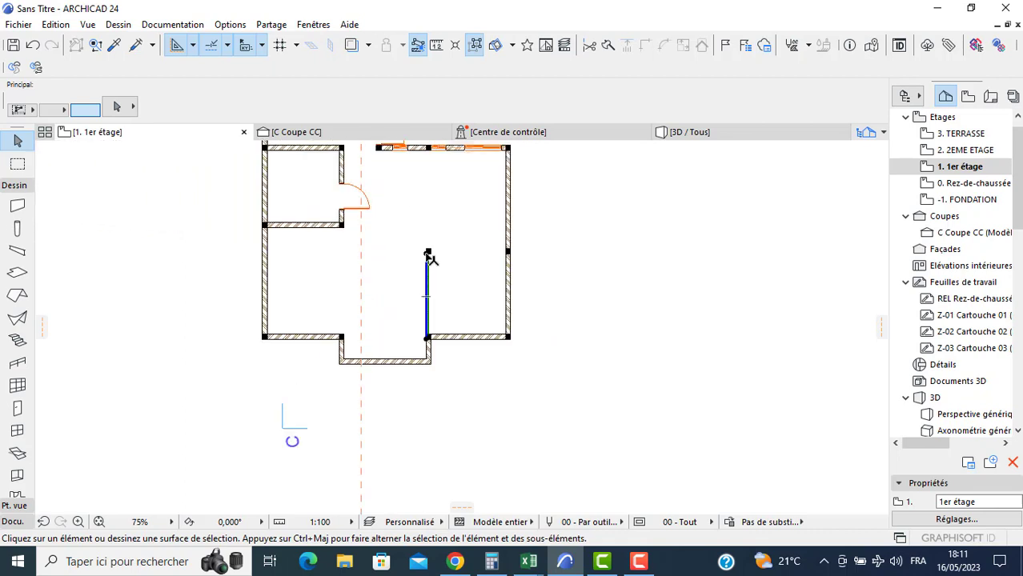
{"action": "left_click", "coordinate": [429, 254]}
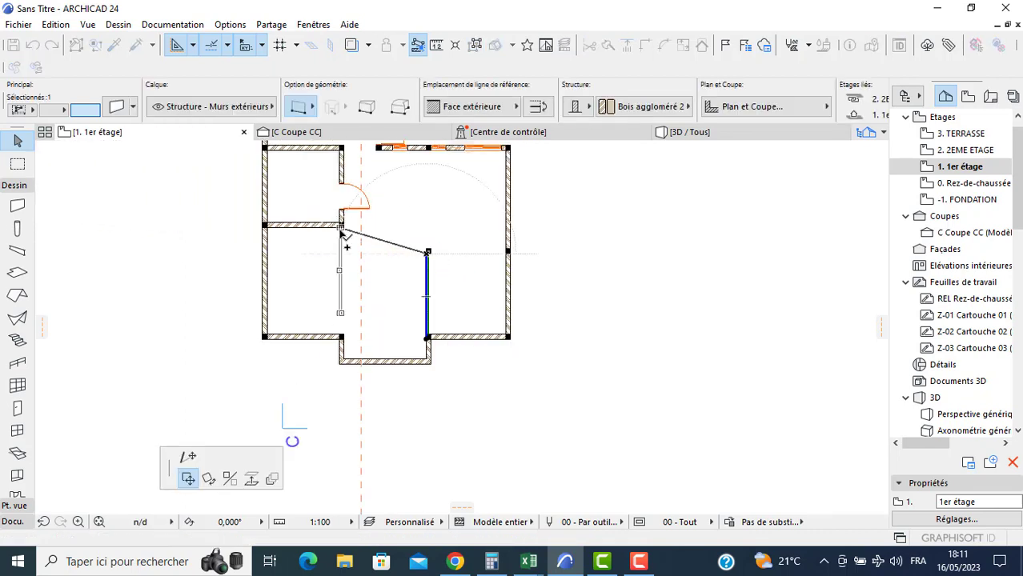
{"action": "left_click", "coordinate": [342, 231]}
{"action": "left_click", "coordinate": [339, 314]}
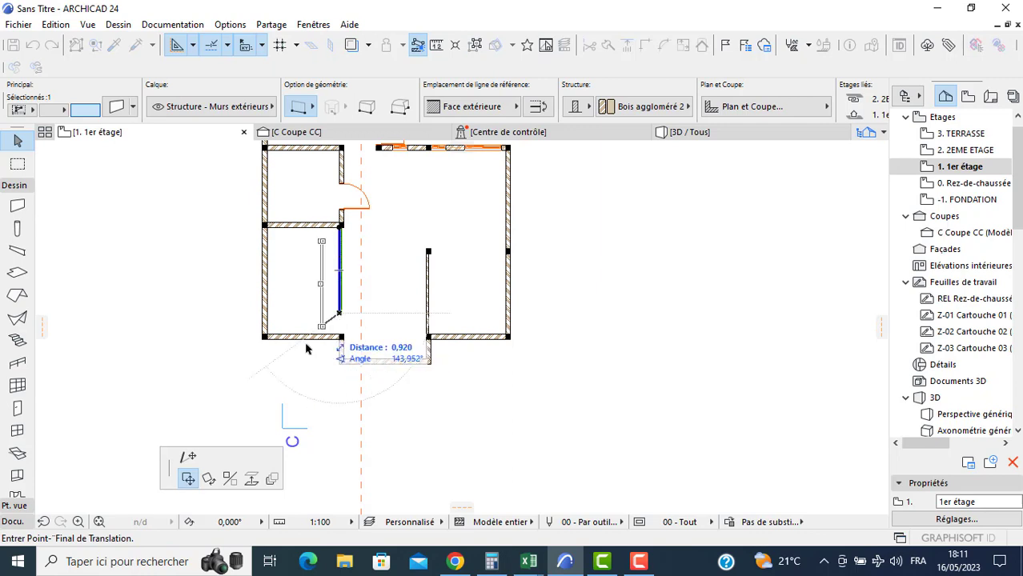
{"action": "scroll", "coordinate": [336, 331], "scroll_direction": "up", "scroll_amount": 3}
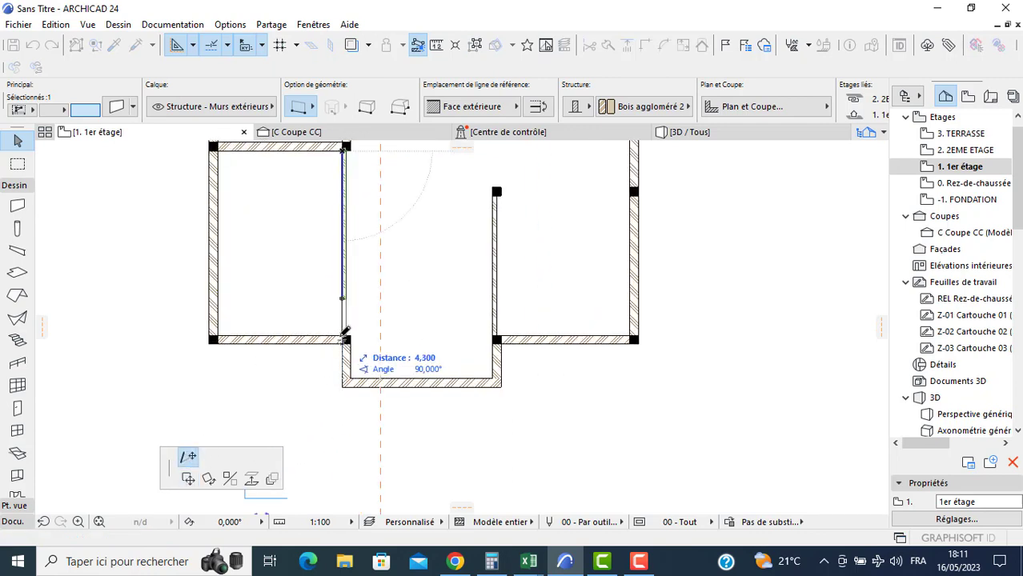
{"action": "left_click", "coordinate": [344, 336]}
- Examine the rear bedroom and its partition dimensions on the scanned reference plan
{"action": "scroll", "coordinate": [285, 321], "scroll_direction": "down", "scroll_amount": 2}
{"action": "middle_click_drag", "start_coordinate": [335, 312], "coordinate": [359, 380]}
{"action": "left_click", "coordinate": [284, 289]}
{"action": "middle_click_drag", "start_coordinate": [284, 289], "coordinate": [384, 409]}
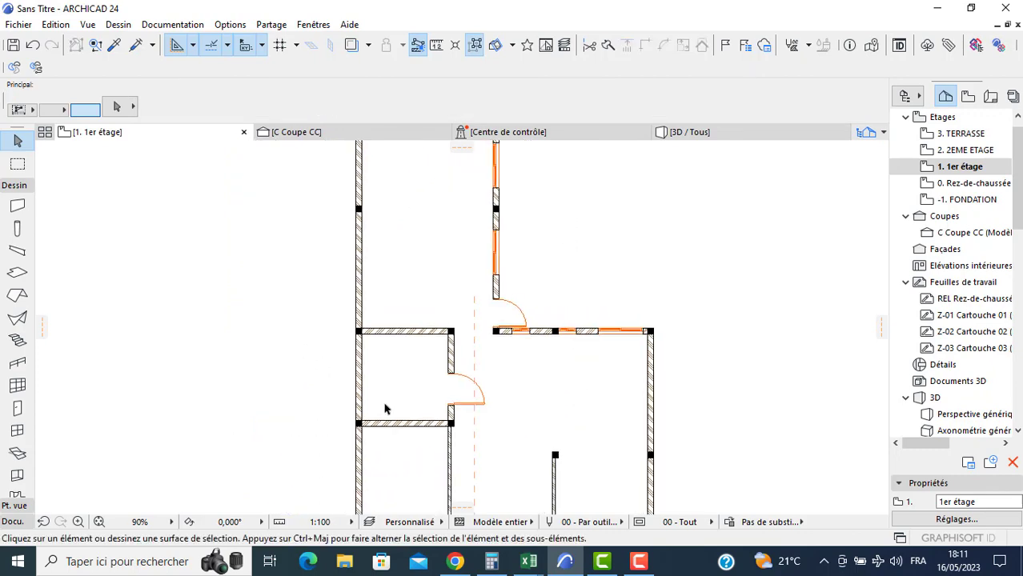
{"action": "scroll", "coordinate": [167, 238], "scroll_direction": "down", "scroll_amount": 2}
{"action": "middle_click_drag", "start_coordinate": [354, 284], "coordinate": [595, 308]}
{"action": "scroll", "coordinate": [595, 308], "scroll_direction": "down", "scroll_amount": 1}
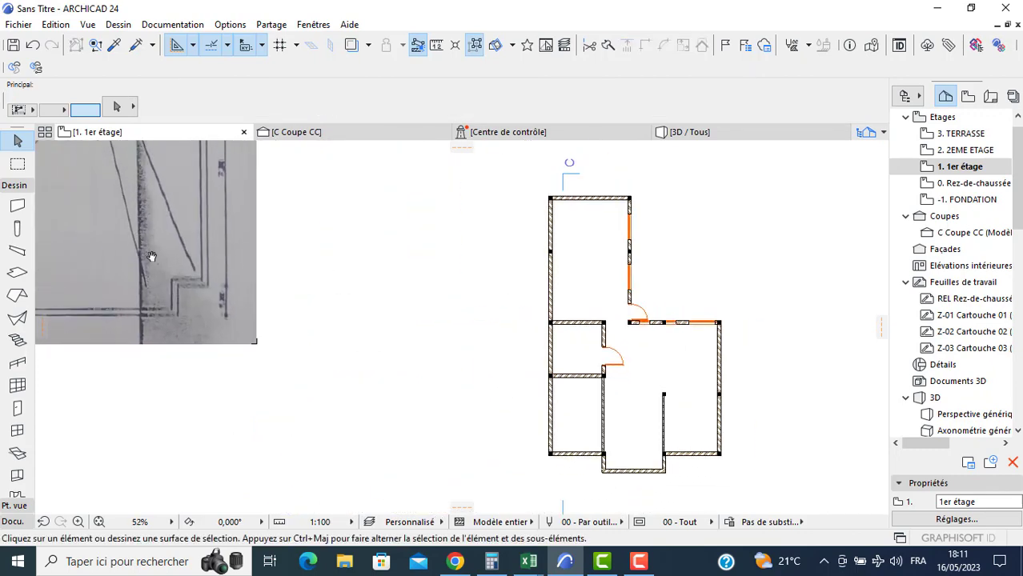
{"action": "middle_click_drag", "start_coordinate": [151, 253], "coordinate": [583, 457]}
{"action": "scroll", "coordinate": [260, 272], "scroll_direction": "down", "scroll_amount": 2}
{"action": "middle_click_drag", "start_coordinate": [228, 277], "coordinate": [329, 260]}
{"action": "scroll", "coordinate": [287, 242], "scroll_direction": "up", "scroll_amount": 2}
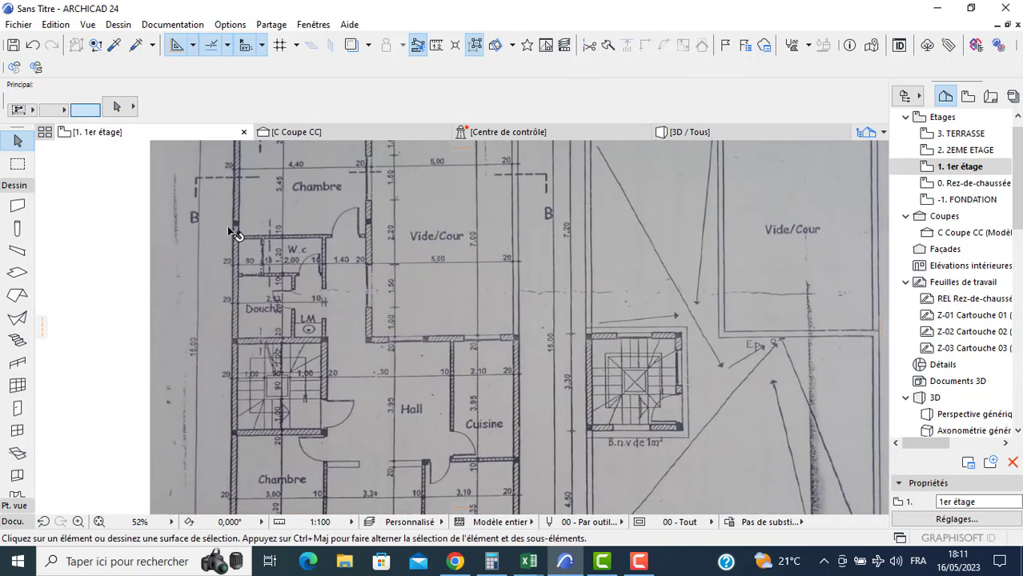
{"action": "scroll", "coordinate": [260, 240], "scroll_direction": "up", "scroll_amount": 2}
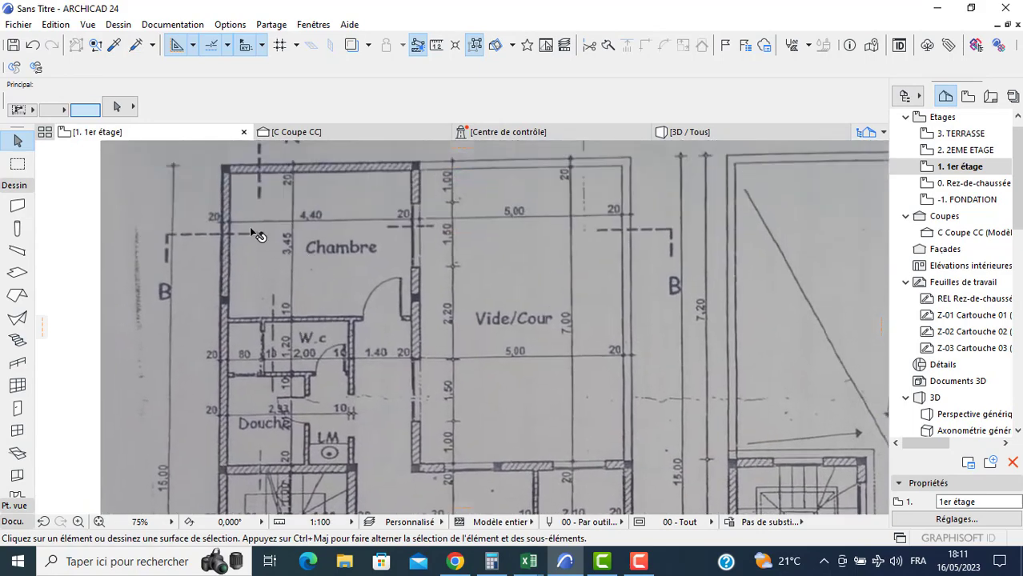
- Draw a wall along the inside of the rear wall between its two corner columns, with the reference line on the interior face
{"action": "left_click", "coordinate": [20, 213]}
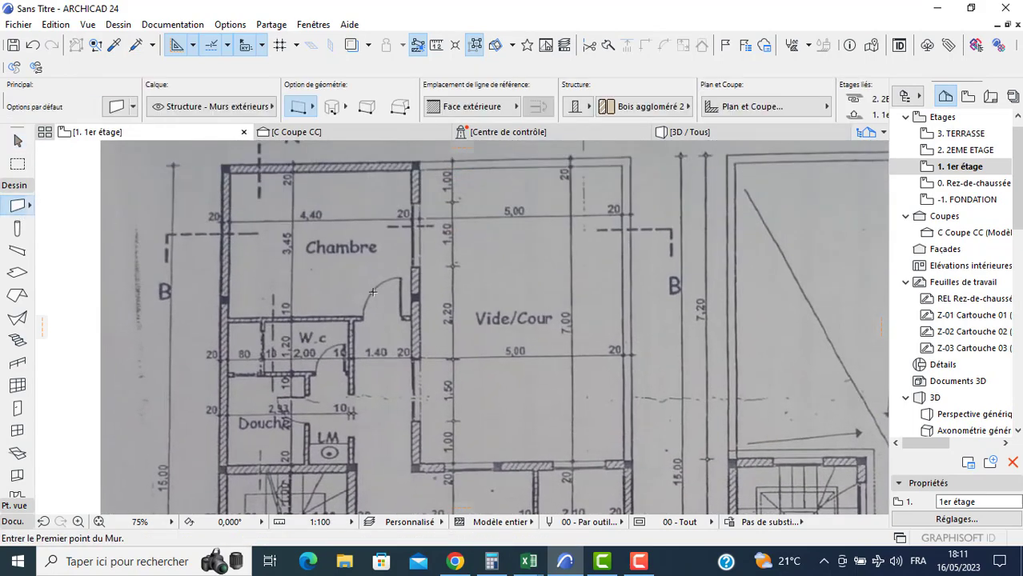
{"action": "scroll", "coordinate": [382, 289], "scroll_direction": "down", "scroll_amount": 7}
{"action": "middle_click_drag", "start_coordinate": [514, 346], "coordinate": [222, 243]}
{"action": "scroll", "coordinate": [318, 281], "scroll_direction": "up", "scroll_amount": 4}
{"action": "scroll", "coordinate": [568, 306], "scroll_direction": "up", "scroll_amount": 5}
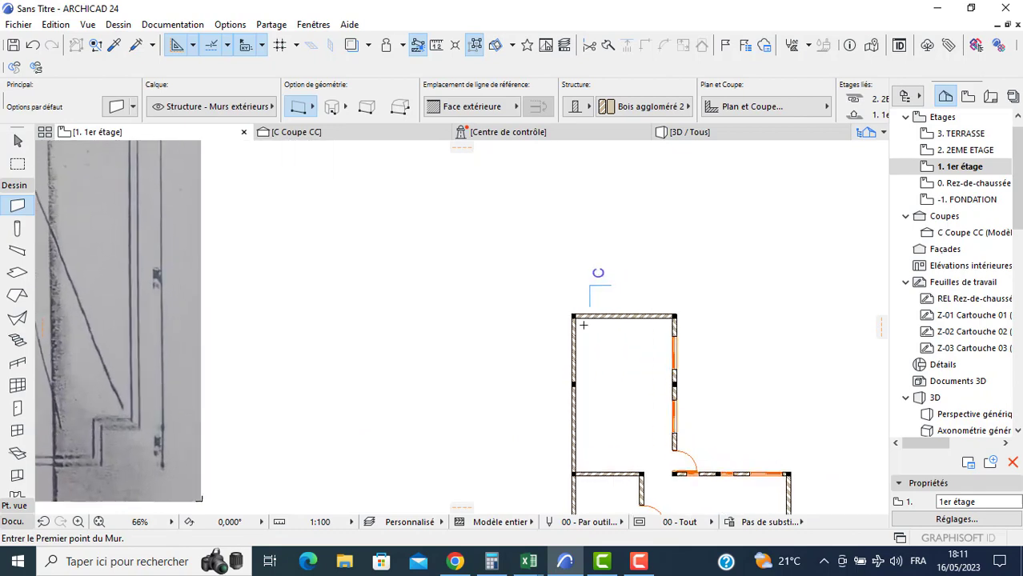
{"action": "left_click", "coordinate": [568, 311]}
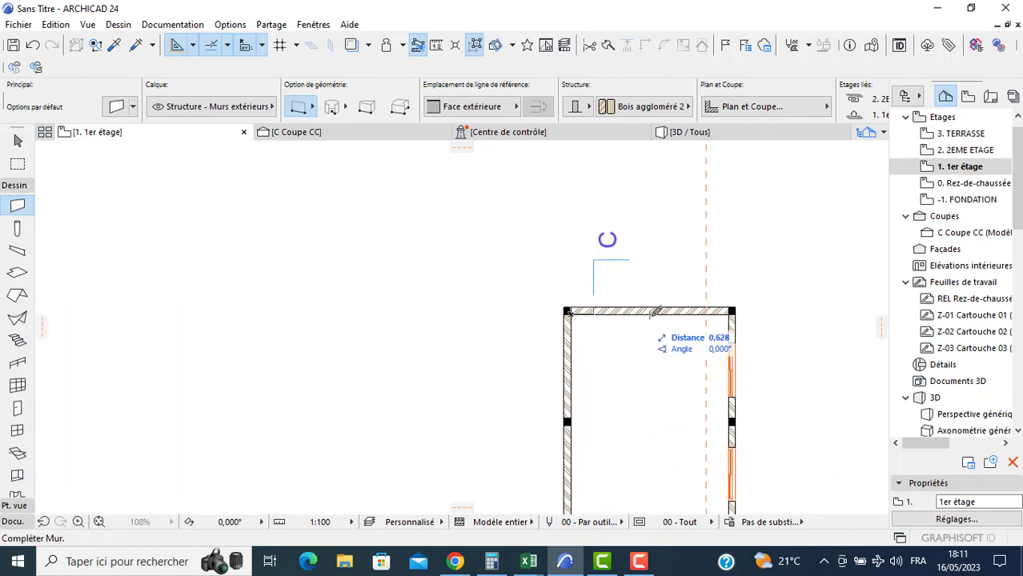
{"action": "key", "text": "c"}
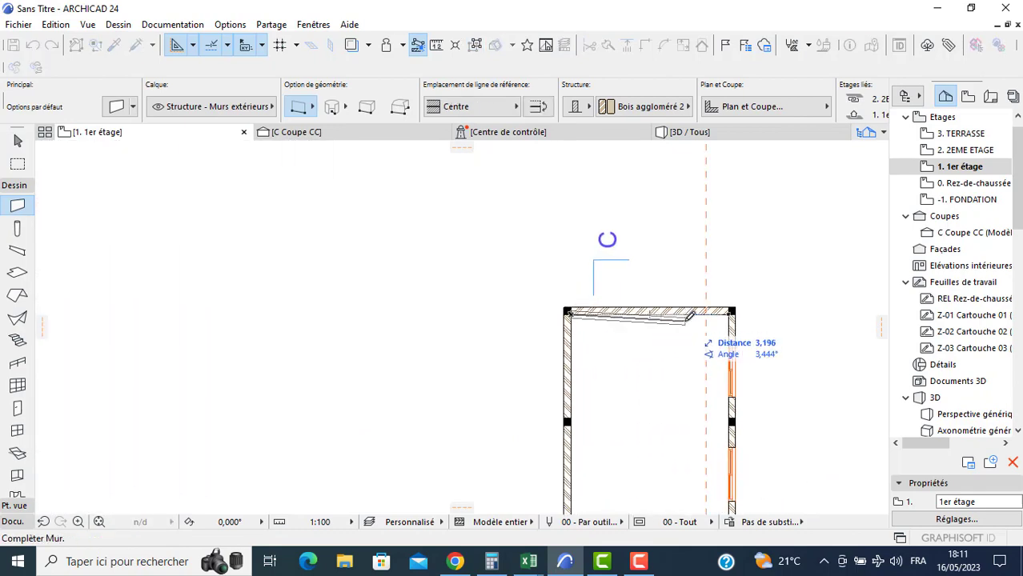
{"action": "key", "text": "c"}
{"action": "left_click", "coordinate": [732, 312]}
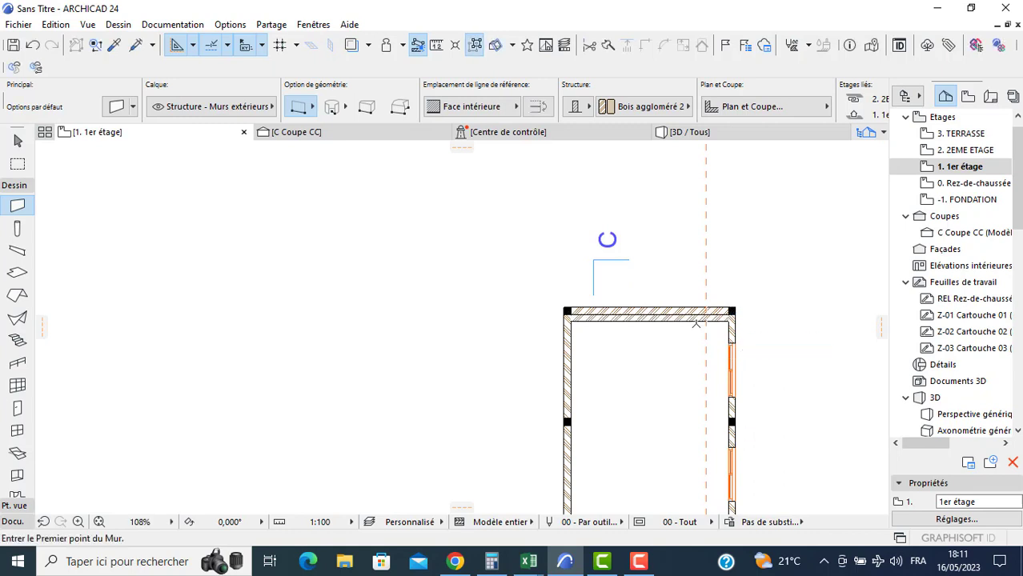
{"action": "key", "text": "Escape"}
- Set the new wall's thickness to 0.1 m and move it 3.45 m toward the front of the house
{"action": "left_click", "coordinate": [690, 314]}
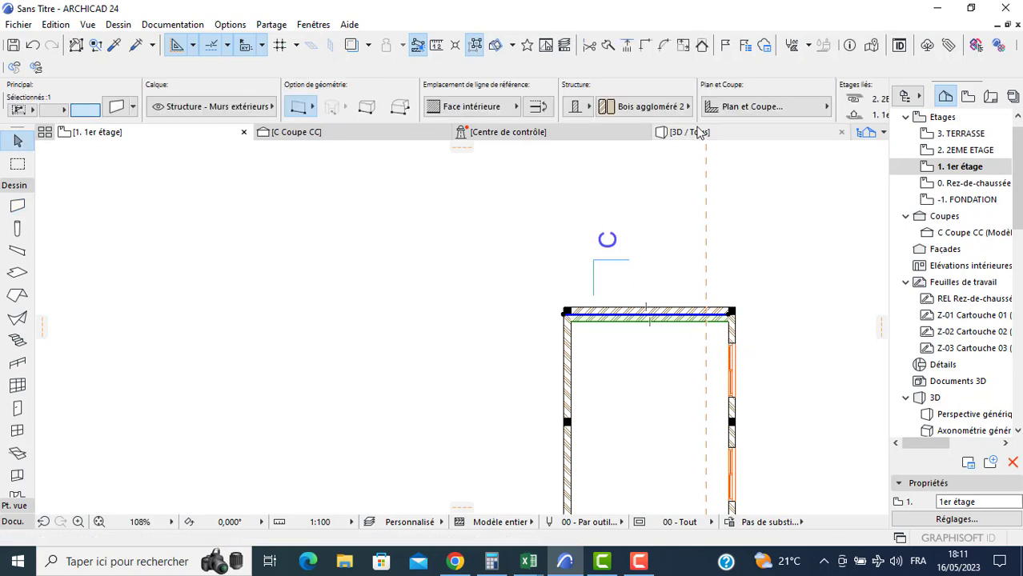
{"action": "scroll", "coordinate": [744, 99], "scroll_direction": "down", "scroll_amount": 5}
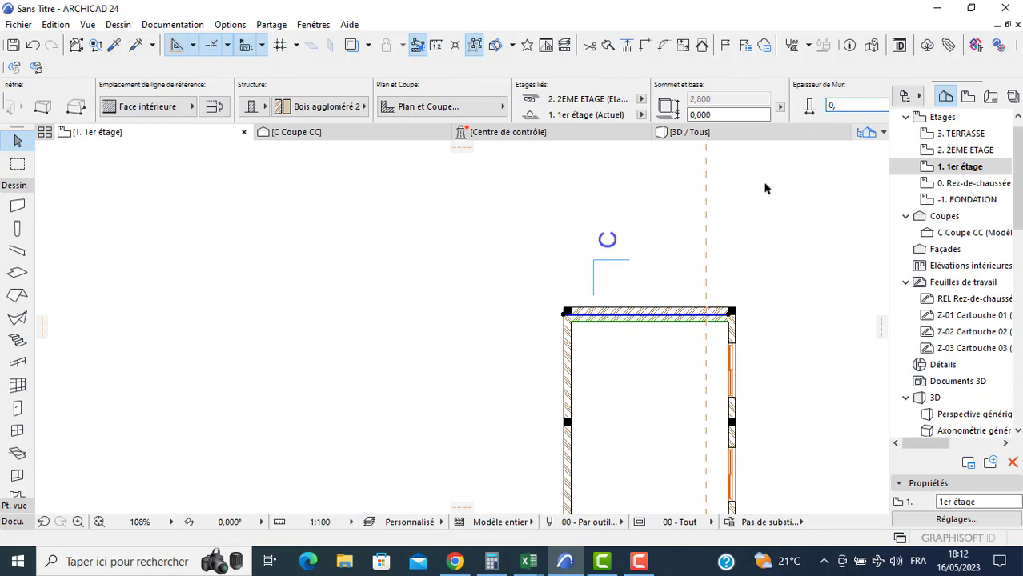
{"action": "left_click", "coordinate": [650, 320]}
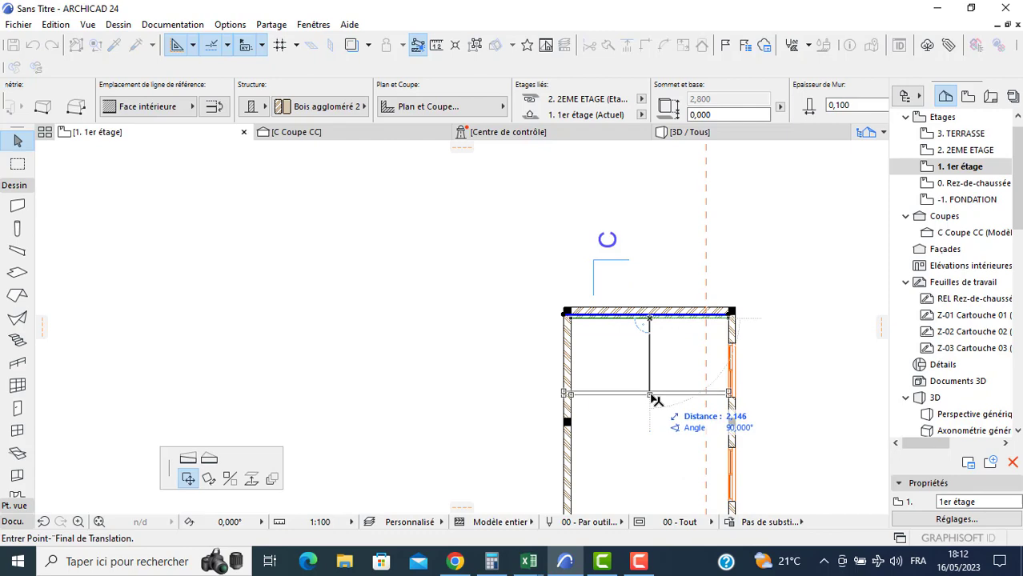
{"action": "type", "text": "3,45"}
{"action": "key", "text": "Return"}
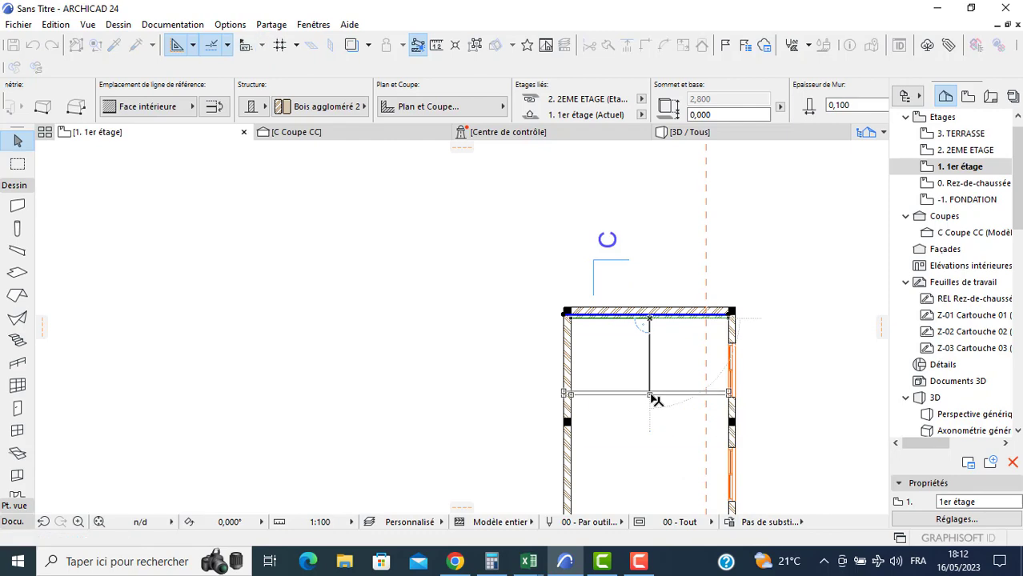
- Examine the WC's dimensions and partition layout on the scanned reference plan
{"action": "scroll", "coordinate": [592, 400], "scroll_direction": "down", "scroll_amount": 2}
{"action": "middle_click_drag", "start_coordinate": [565, 312], "coordinate": [596, 100]}
{"action": "scroll", "coordinate": [416, 308], "scroll_direction": "down", "scroll_amount": 1}
{"action": "scroll", "coordinate": [370, 296], "scroll_direction": "down", "scroll_amount": 1}
{"action": "middle_click_drag", "start_coordinate": [370, 296], "coordinate": [539, 437]}
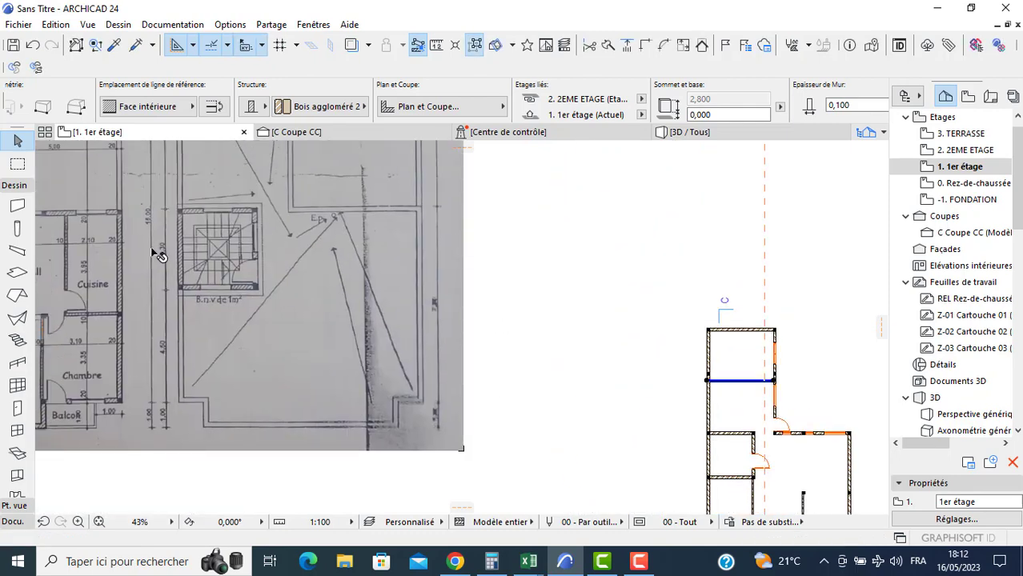
{"action": "middle_click_drag", "start_coordinate": [153, 251], "coordinate": [443, 414]}
{"action": "scroll", "coordinate": [200, 324], "scroll_direction": "up", "scroll_amount": 4}
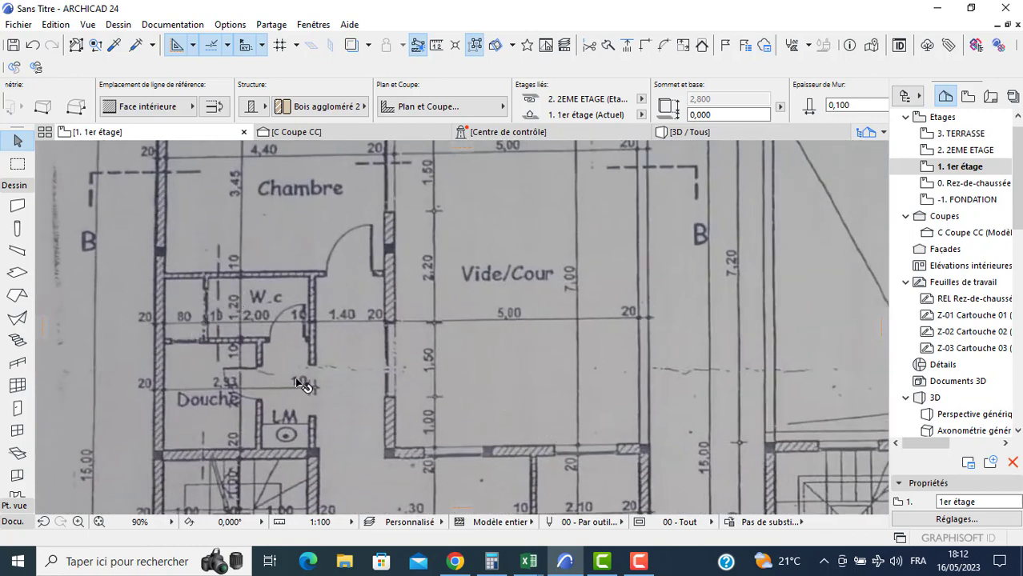
{"action": "scroll", "coordinate": [401, 377], "scroll_direction": "down", "scroll_amount": 2}
{"action": "middle_click_drag", "start_coordinate": [395, 365], "coordinate": [117, 213]}
{"action": "scroll", "coordinate": [116, 212], "scroll_direction": "down", "scroll_amount": 1}
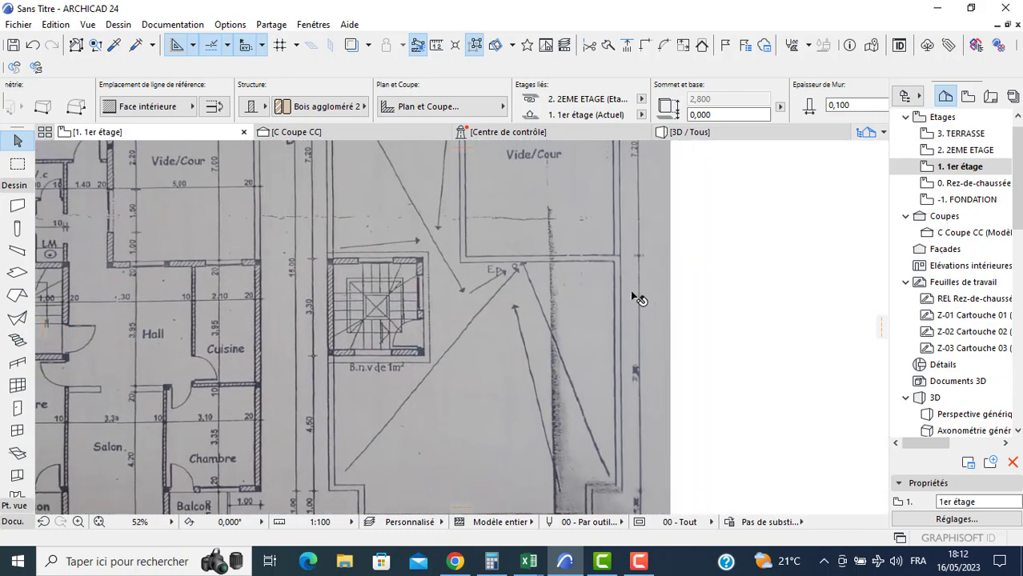
- Copy the thin bedroom partition 1.3 m toward the front to form the WC's other long wall
{"action": "scroll", "coordinate": [630, 289], "scroll_direction": "down", "scroll_amount": 2}
{"action": "middle_click_drag", "start_coordinate": [749, 322], "coordinate": [460, 319]}
{"action": "left_click", "coordinate": [598, 411]}
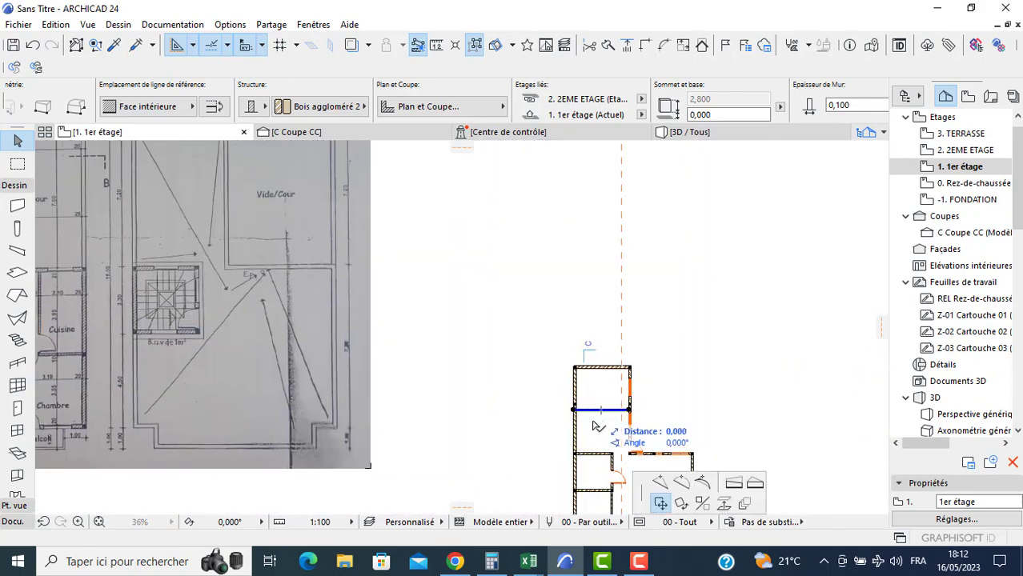
{"action": "key", "text": "ctrl"}
{"action": "type", "text": "1"}
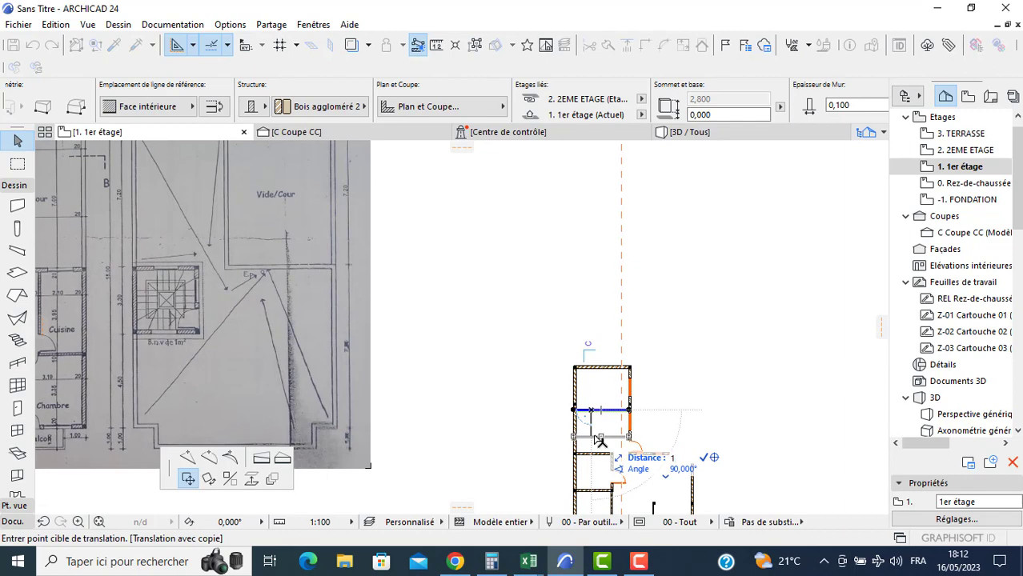
{"action": "type", "text": ",3"}
{"action": "key", "text": "Return"}
{"action": "scroll", "coordinate": [598, 441], "scroll_direction": "up", "scroll_amount": 2}
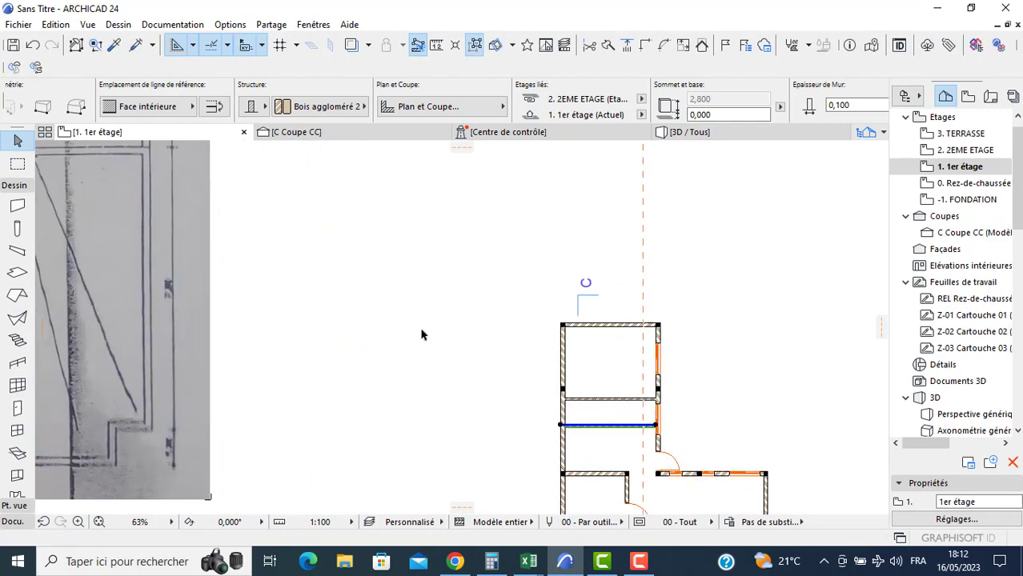
- Draw a short 0.1 m thick wall against the exterior side wall, joining the two parallel WC partitions
{"action": "left_click", "coordinate": [18, 207]}
{"action": "scroll", "coordinate": [468, 408], "scroll_direction": "up", "scroll_amount": 2}
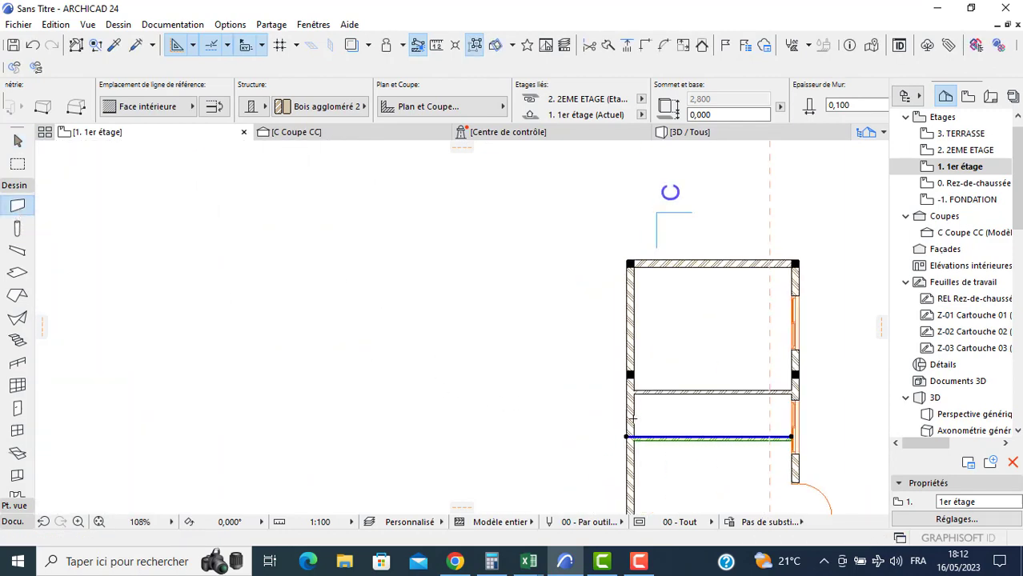
{"action": "scroll", "coordinate": [641, 406], "scroll_direction": "up", "scroll_amount": 2}
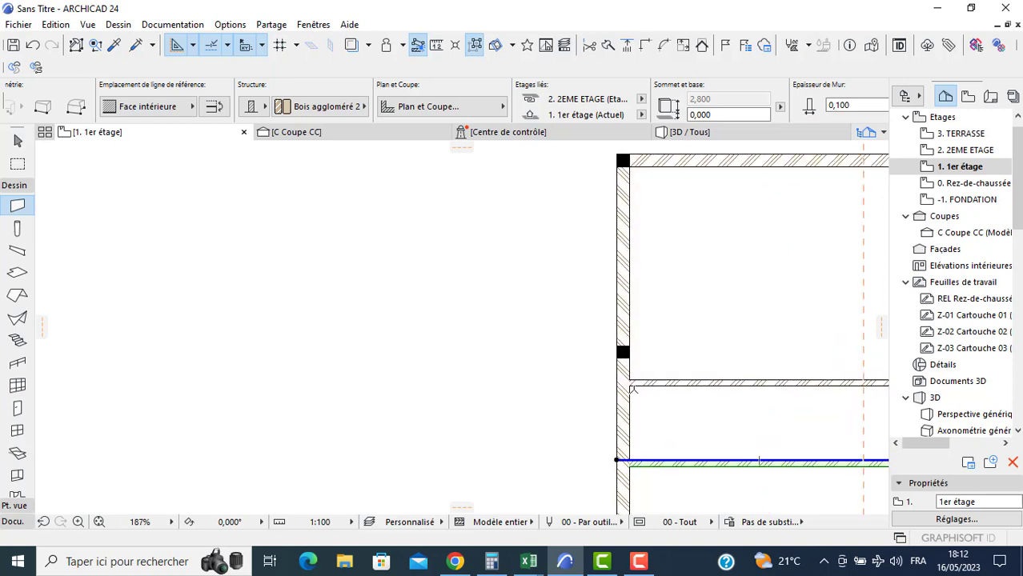
{"action": "key", "text": "Escape"}
{"action": "left_click", "coordinate": [629, 385]}
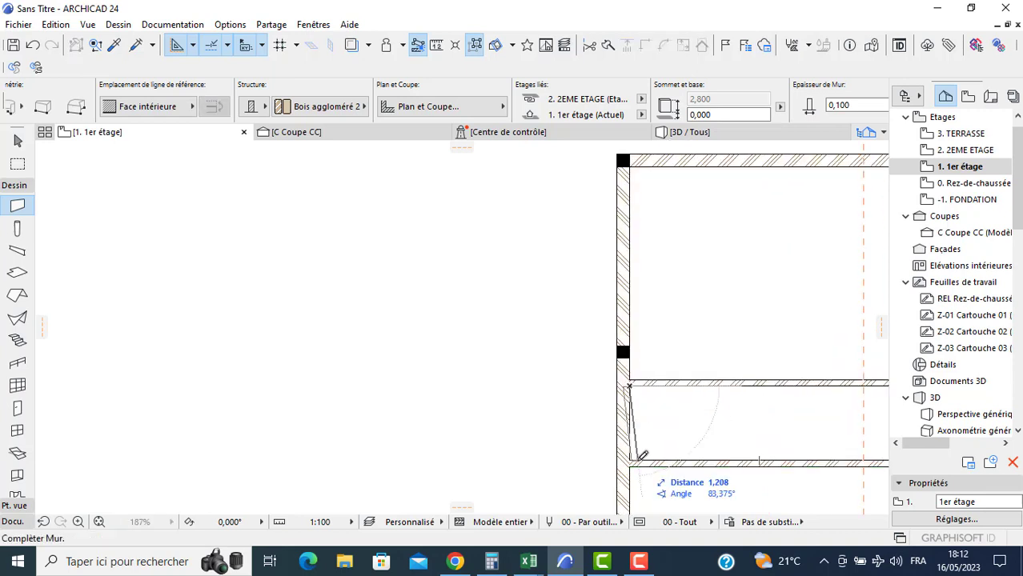
{"action": "left_click", "coordinate": [638, 461]}
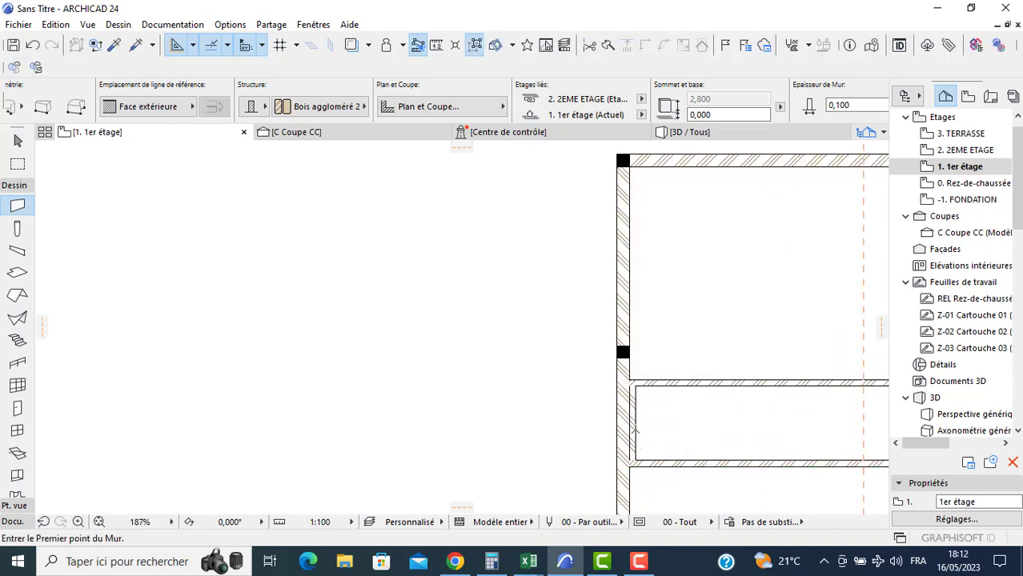
{"action": "key", "text": "Escape"}
- Move the short connecting wall 0.8 m inward from the exterior side wall
{"action": "left_click", "coordinate": [638, 425]}
{"action": "left_click", "coordinate": [638, 425]}
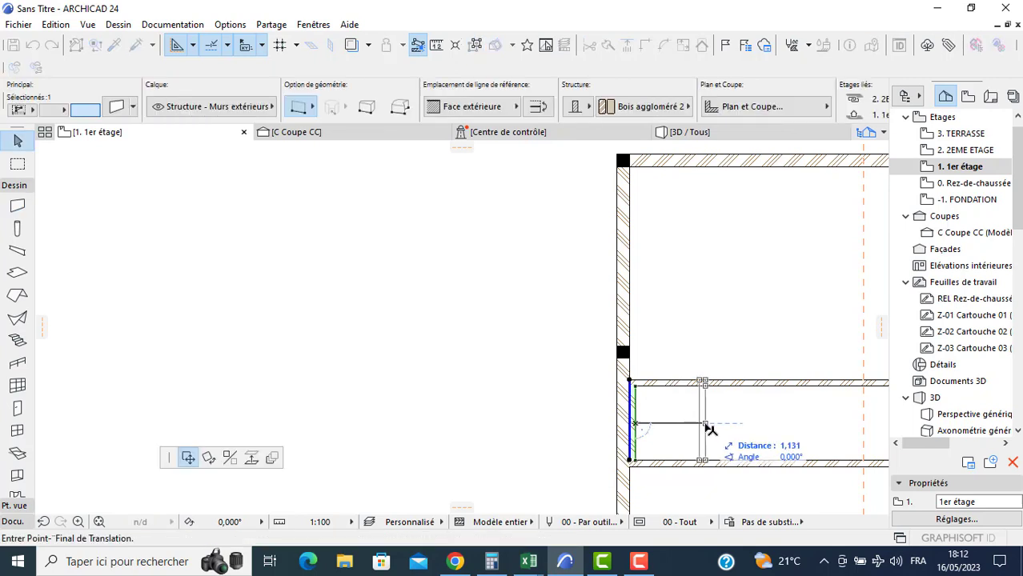
{"action": "type", "text": "0"}
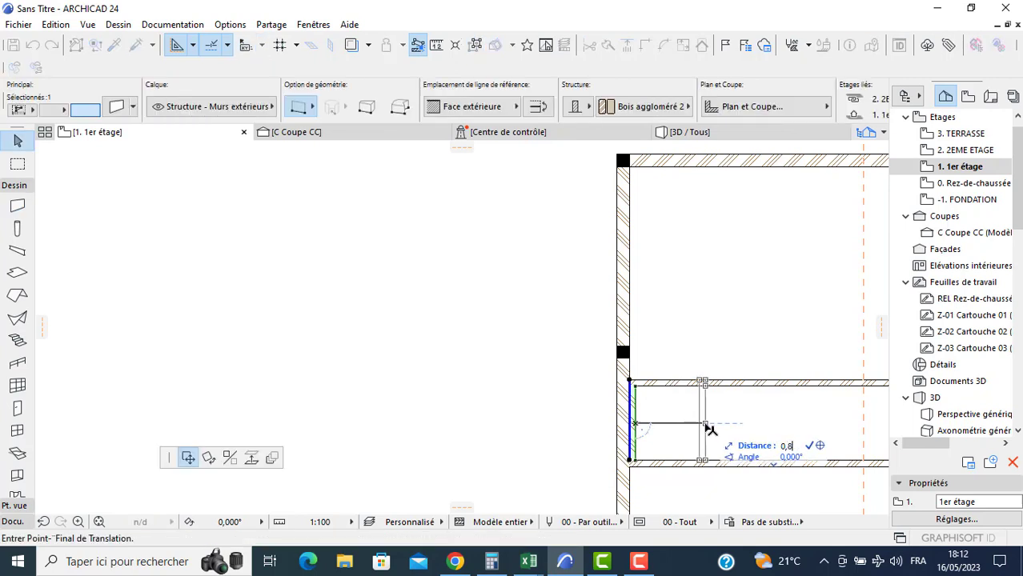
{"action": "type", "text": ",8"}
{"action": "key", "text": "Return"}
{"action": "scroll", "coordinate": [708, 427], "scroll_direction": "down", "scroll_amount": 3}
{"action": "key", "text": "Escape"}
- Examine the WC, shower and corridor partitions down to the staircase on the scanned reference plan
{"action": "scroll", "coordinate": [204, 301], "scroll_direction": "down", "scroll_amount": 4}
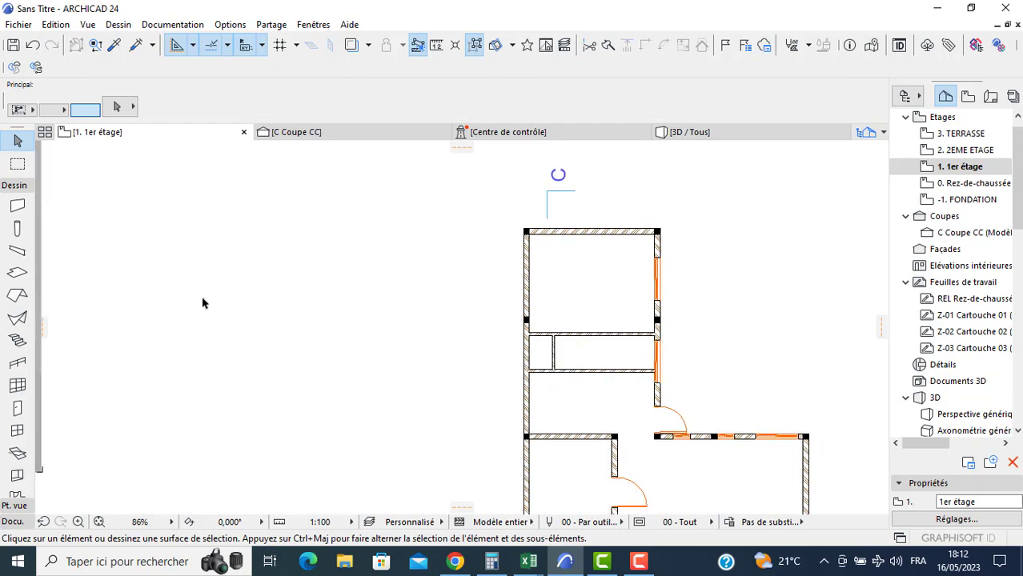
{"action": "middle_click_drag", "start_coordinate": [138, 309], "coordinate": [353, 328]}
{"action": "middle_click_drag", "start_coordinate": [251, 358], "coordinate": [406, 479]}
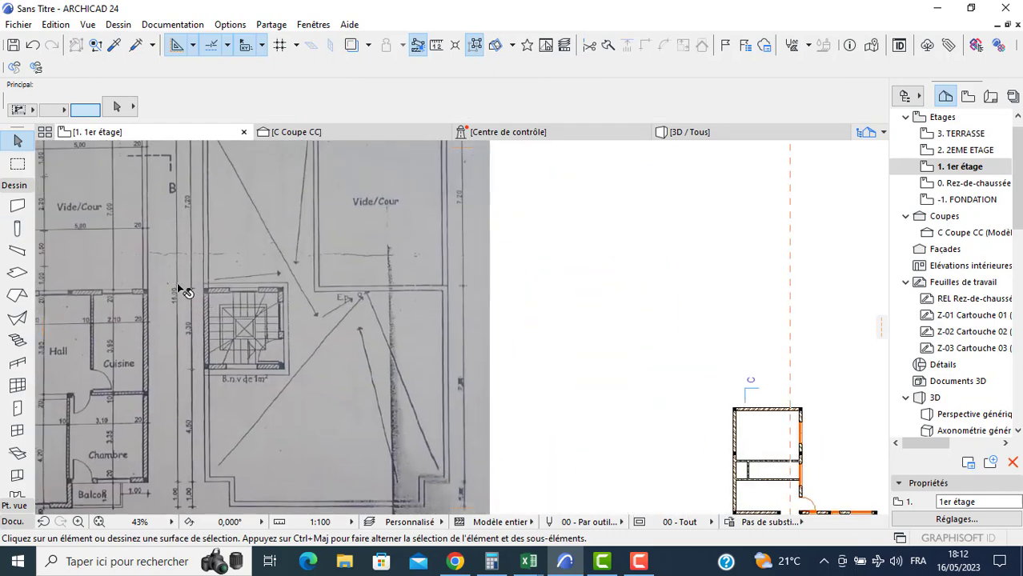
{"action": "middle_click_drag", "start_coordinate": [177, 282], "coordinate": [472, 370]}
{"action": "scroll", "coordinate": [186, 272], "scroll_direction": "up", "scroll_amount": 3}
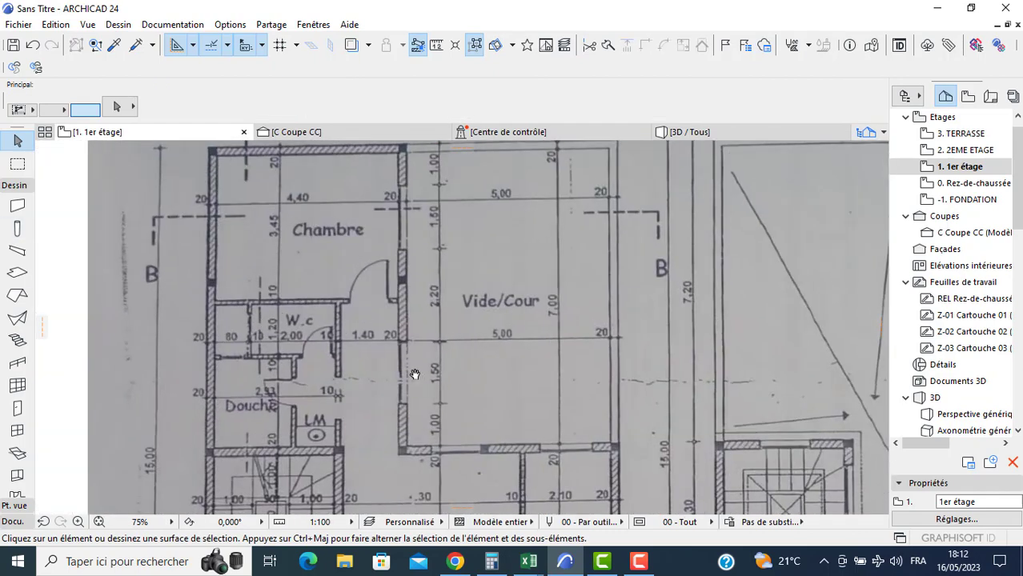
{"action": "middle_click_drag", "start_coordinate": [398, 397], "coordinate": [404, 334]}
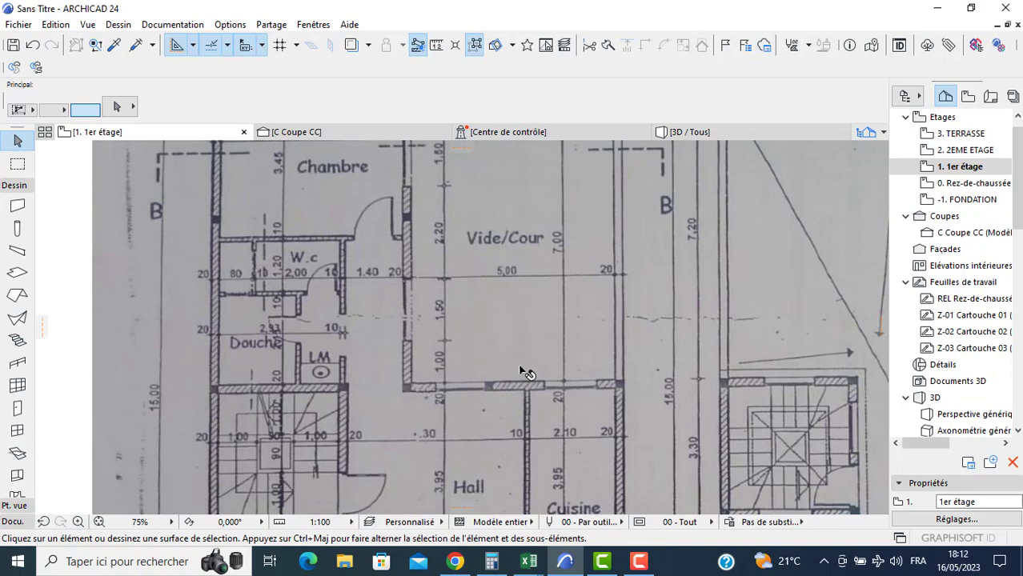
{"action": "middle_click_drag", "start_coordinate": [487, 342], "coordinate": [340, 265]}
{"action": "scroll", "coordinate": [340, 264], "scroll_direction": "down", "scroll_amount": 4}
{"action": "middle_click_drag", "start_coordinate": [603, 343], "coordinate": [235, 236]}
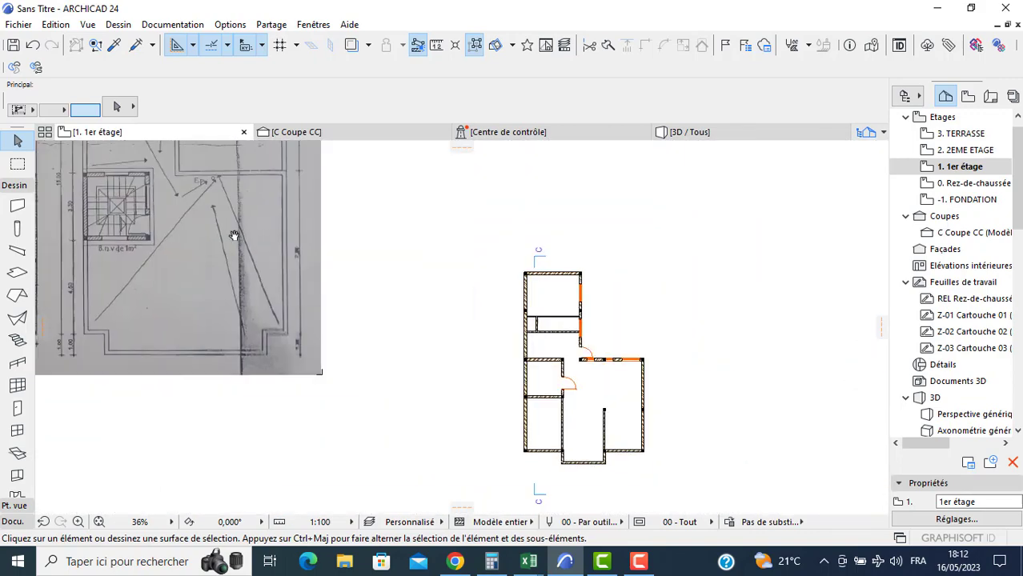
- Copy the short WC partition toward the courtyard-side wall to form the WC's opposite side
{"action": "scroll", "coordinate": [532, 320], "scroll_direction": "up", "scroll_amount": 4}
{"action": "left_click", "coordinate": [529, 320]}
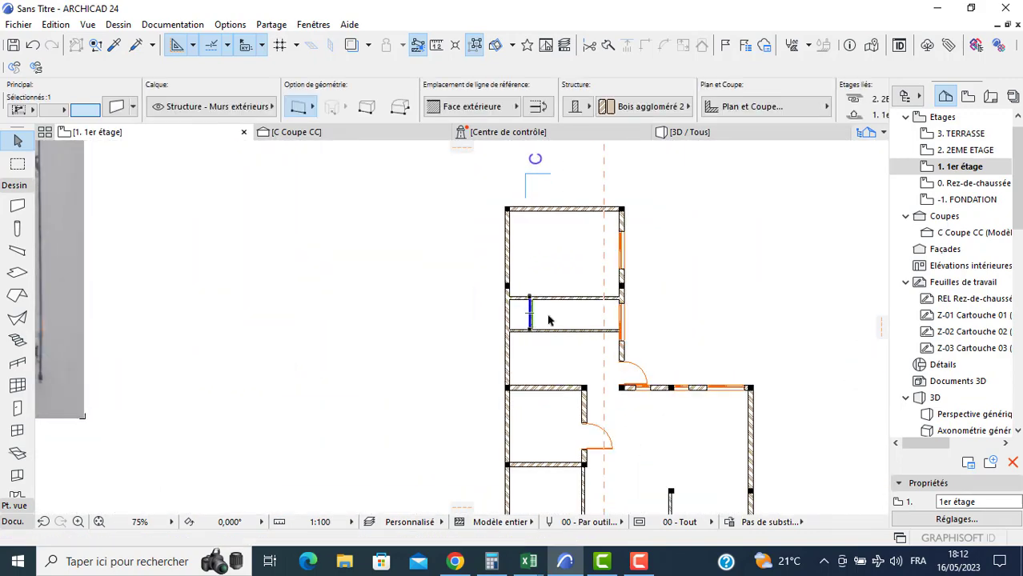
{"action": "left_click", "coordinate": [530, 318]}
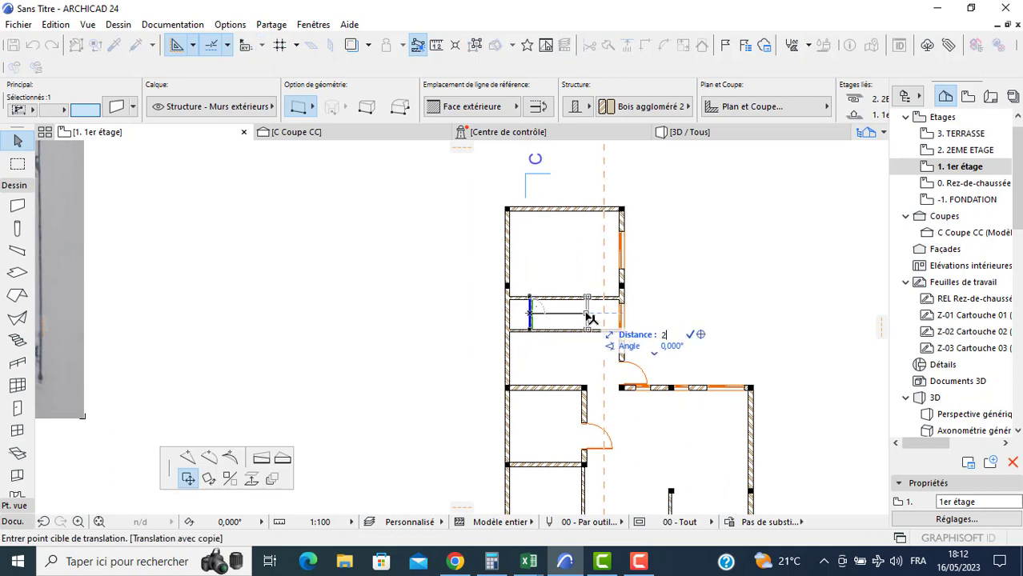
{"action": "left_click", "coordinate": [591, 319]}
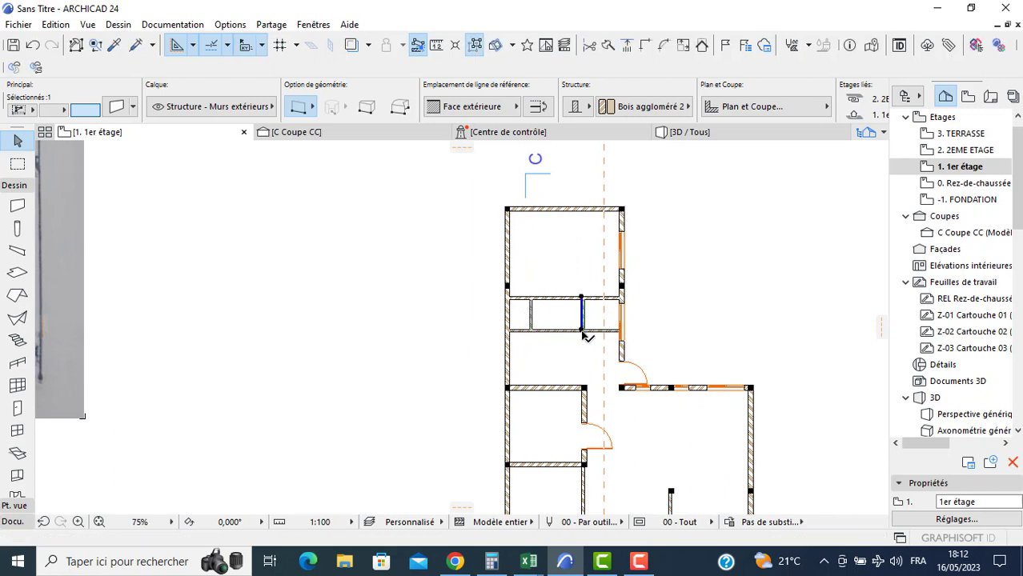
- Extend the WC's courtyard-side partition to the staircase wall and trim away the horizontal partition beyond it across the corridor
{"action": "left_click", "coordinate": [583, 328]}
{"action": "scroll", "coordinate": [588, 368], "scroll_direction": "up", "scroll_amount": 3}
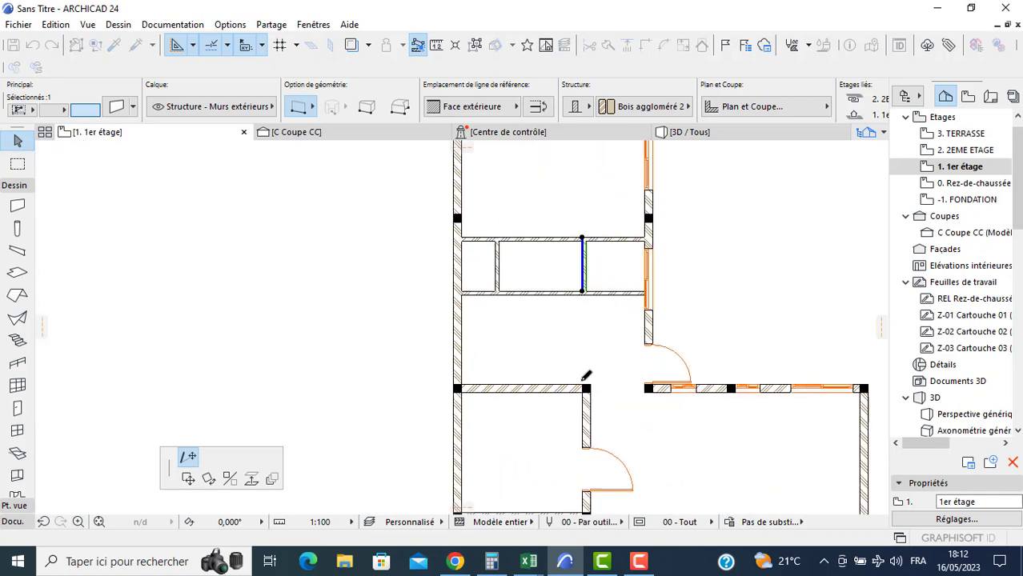
{"action": "left_click", "coordinate": [587, 376]}
{"action": "left_click", "coordinate": [611, 279]}
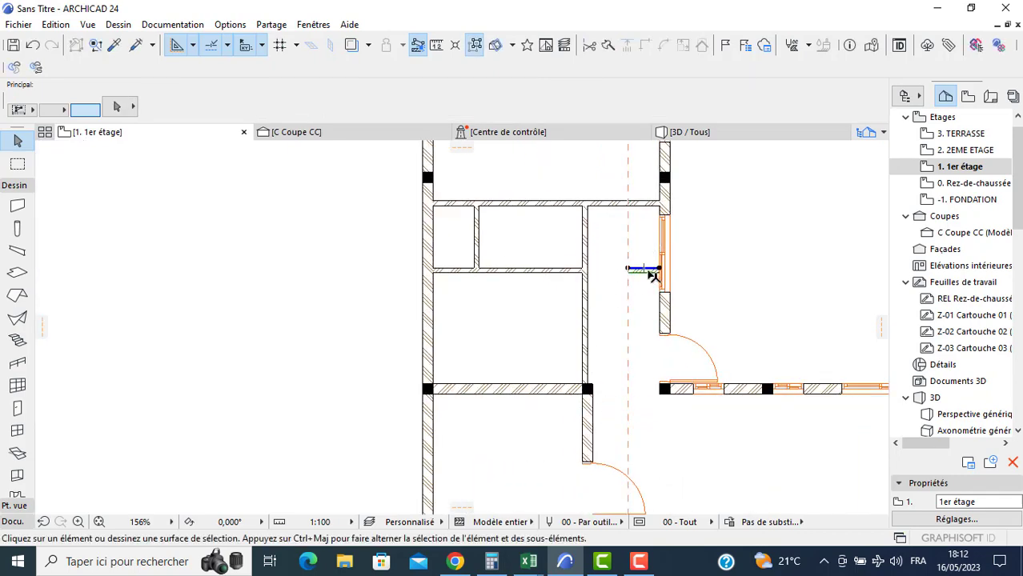
{"action": "left_click", "coordinate": [646, 271]}
{"action": "key", "text": "Delete"}
- Examine the shower and LM niche partitions with their dimensions on the scanned reference plan
{"action": "scroll", "coordinate": [534, 255], "scroll_direction": "down", "scroll_amount": 4}
{"action": "middle_click_drag", "start_coordinate": [326, 239], "coordinate": [649, 308]}
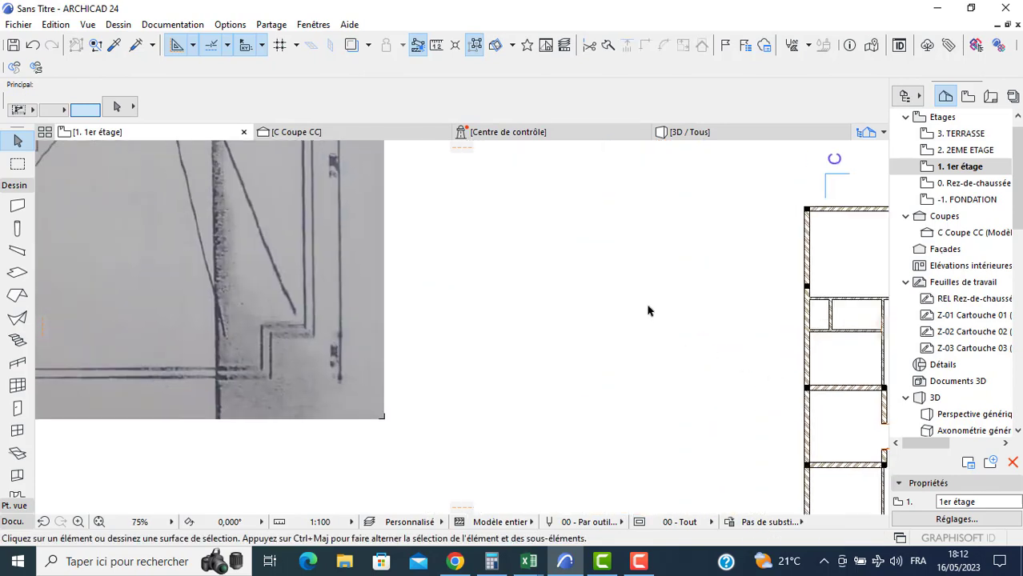
{"action": "scroll", "coordinate": [649, 310], "scroll_direction": "down", "scroll_amount": 1}
{"action": "middle_click_drag", "start_coordinate": [576, 278], "coordinate": [781, 404]}
{"action": "scroll", "coordinate": [313, 312], "scroll_direction": "down", "scroll_amount": 3}
{"action": "middle_click_drag", "start_coordinate": [166, 300], "coordinate": [408, 354]}
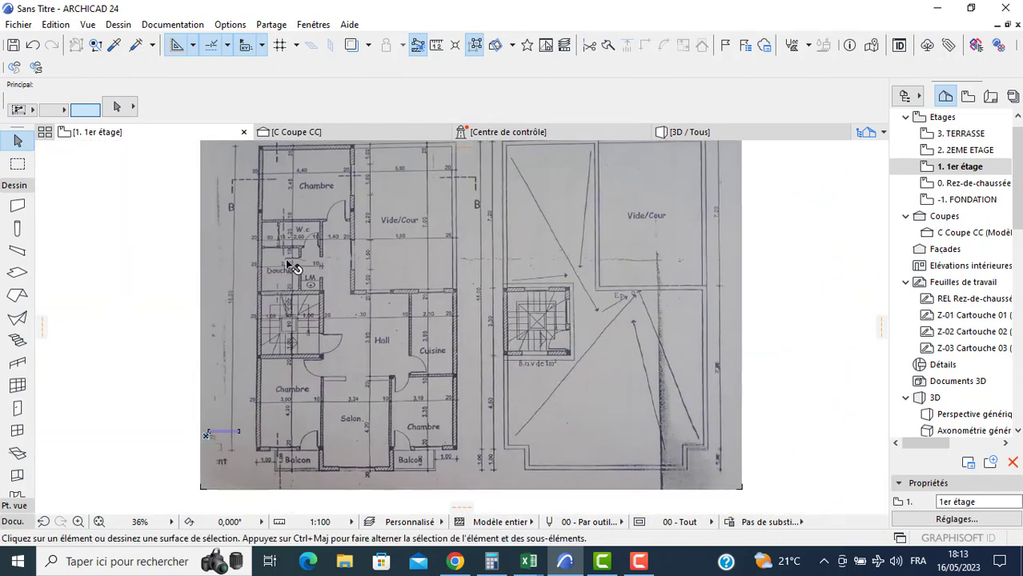
{"action": "scroll", "coordinate": [285, 260], "scroll_direction": "up", "scroll_amount": 5}
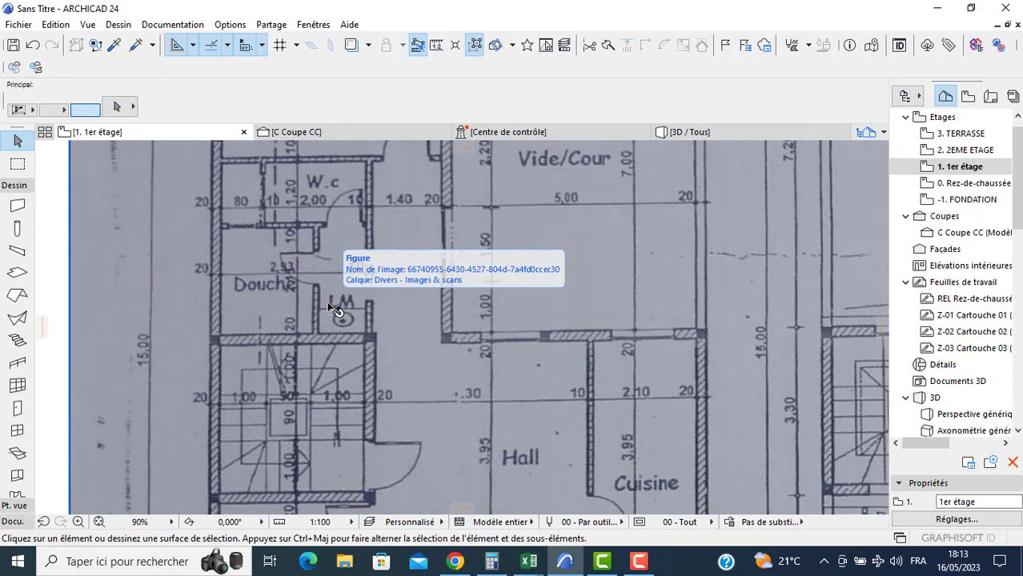
{"action": "scroll", "coordinate": [335, 306], "scroll_direction": "down", "scroll_amount": 3}
{"action": "middle_click_drag", "start_coordinate": [560, 316], "coordinate": [243, 242]}
{"action": "scroll", "coordinate": [336, 256], "scroll_direction": "down", "scroll_amount": 3}
{"action": "middle_click_drag", "start_coordinate": [694, 359], "coordinate": [457, 312]}
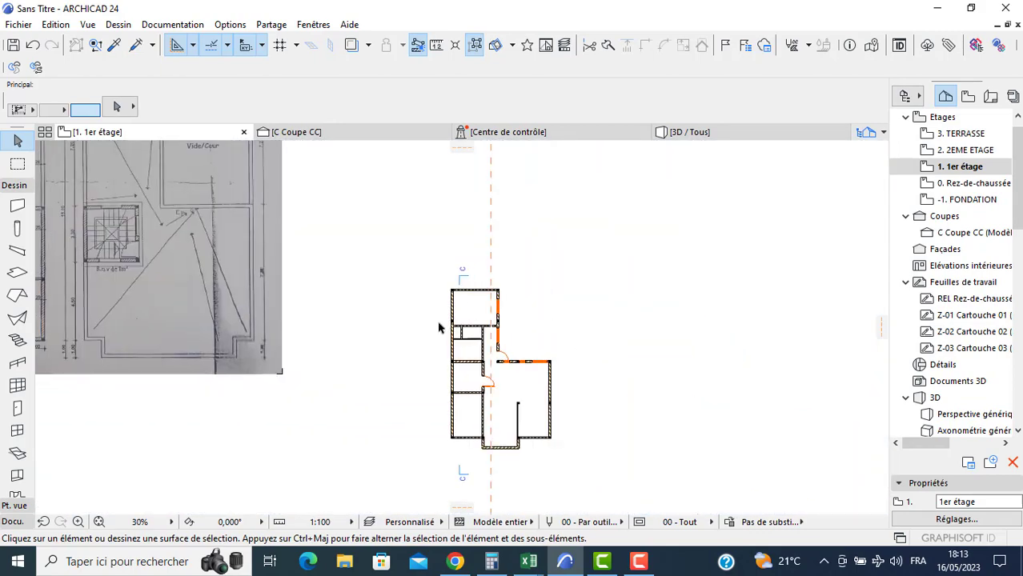
- Copy the long corridor partition toward the exterior side wall to separate the shower, trimming off the copy's part inside the WC
{"action": "scroll", "coordinate": [464, 340], "scroll_direction": "up", "scroll_amount": 5}
{"action": "left_click_drag", "start_coordinate": [514, 366], "coordinate": [480, 367]}
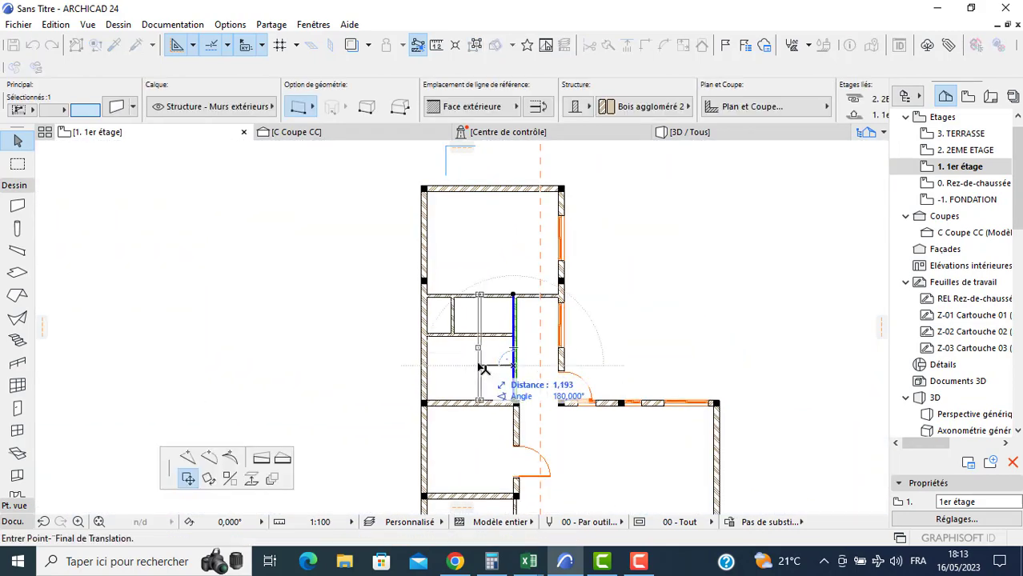
{"action": "key", "text": "ctrl"}
{"action": "type", "text": "1,"}
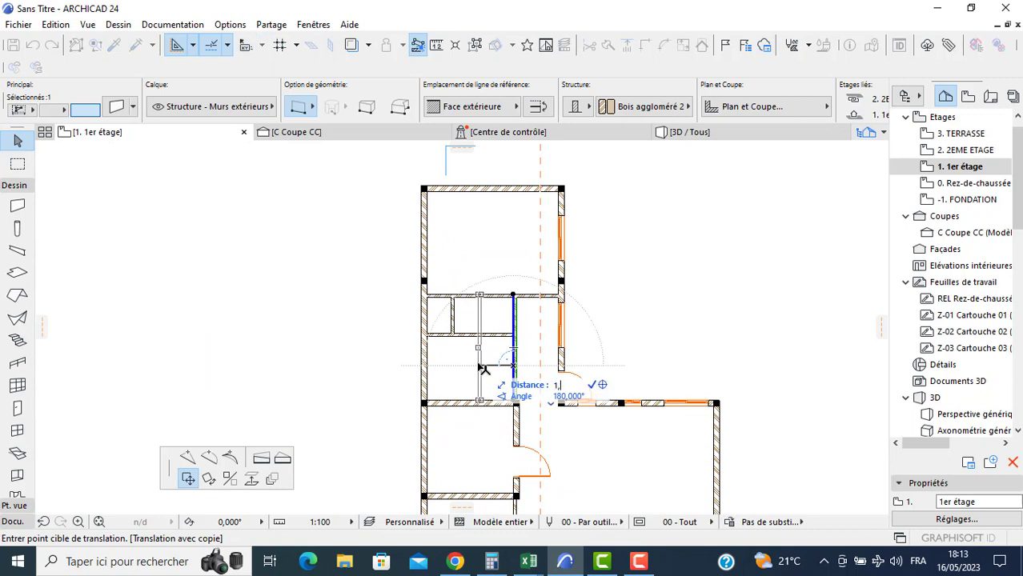
{"action": "key", "text": "Return"}
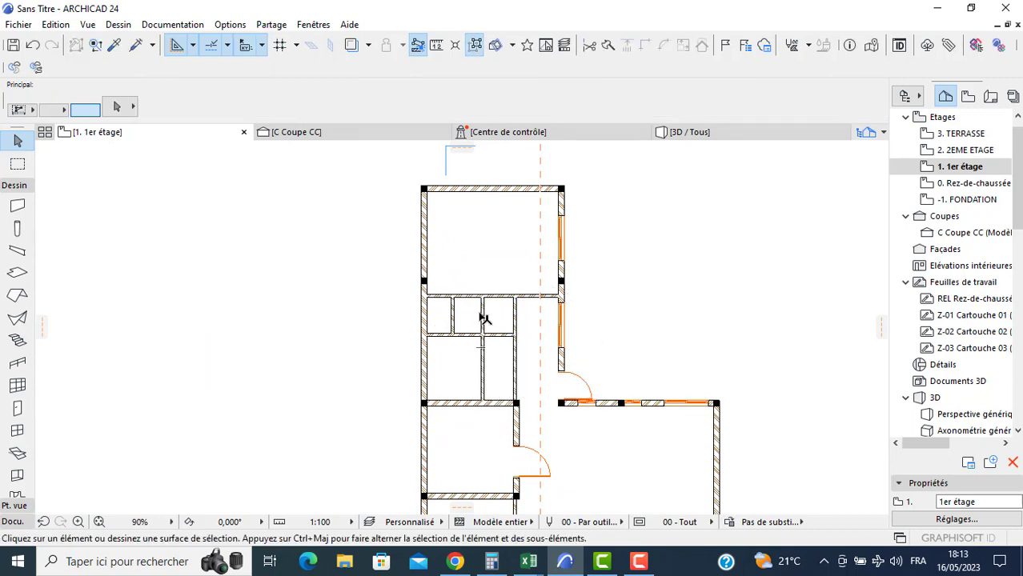
{"action": "scroll", "coordinate": [433, 423], "scroll_direction": "down", "scroll_amount": 3}
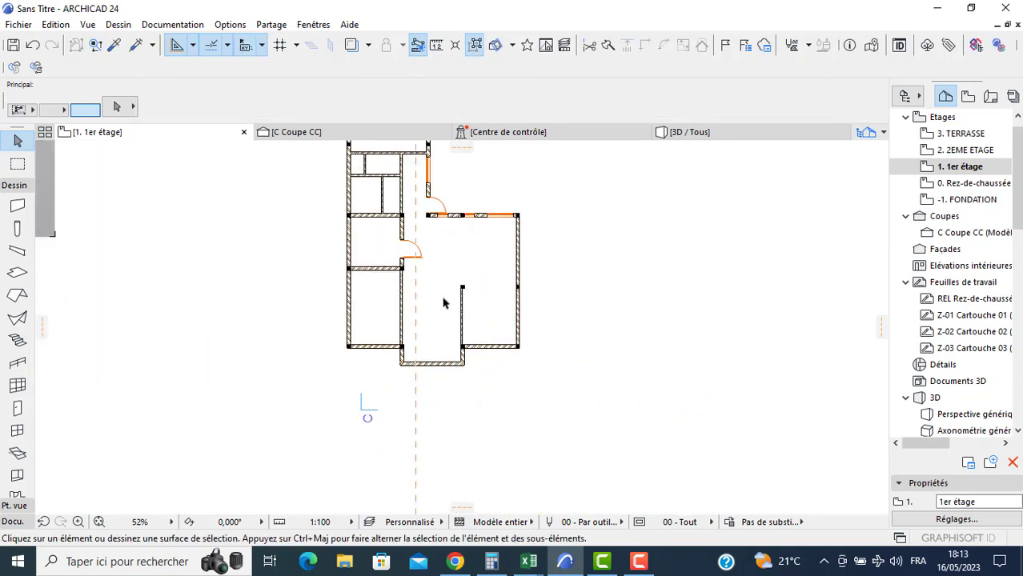
- Examine the kitchen, hall and courtyard-side bedroom partitions and their dimensions on the scanned reference plan
{"action": "middle_click_drag", "start_coordinate": [330, 280], "coordinate": [565, 347]}
{"action": "scroll", "coordinate": [268, 317], "scroll_direction": "down", "scroll_amount": 3}
{"action": "middle_click_drag", "start_coordinate": [268, 317], "coordinate": [620, 452]}
{"action": "scroll", "coordinate": [351, 361], "scroll_direction": "up", "scroll_amount": 3}
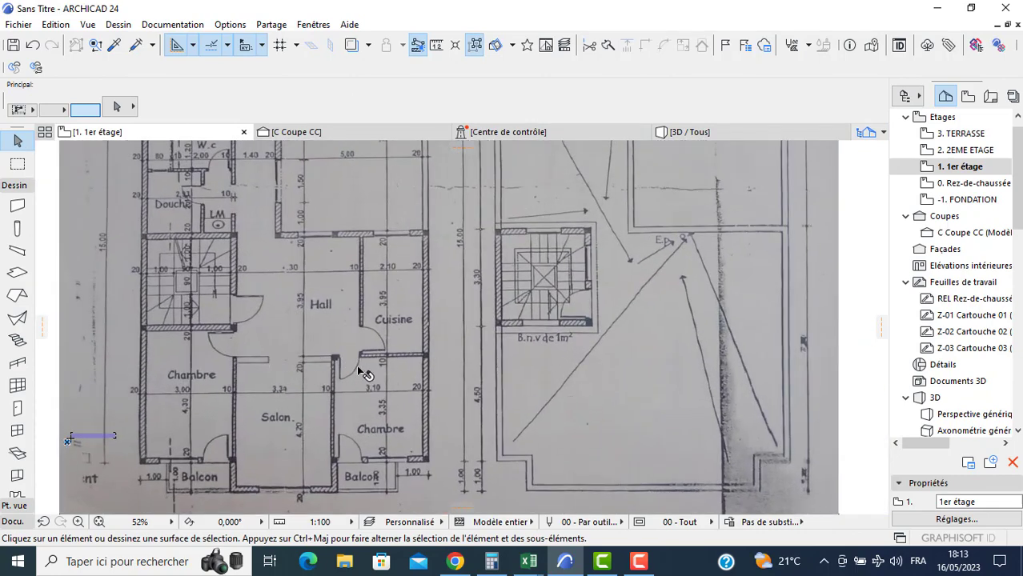
{"action": "scroll", "coordinate": [381, 271], "scroll_direction": "up", "scroll_amount": 2}
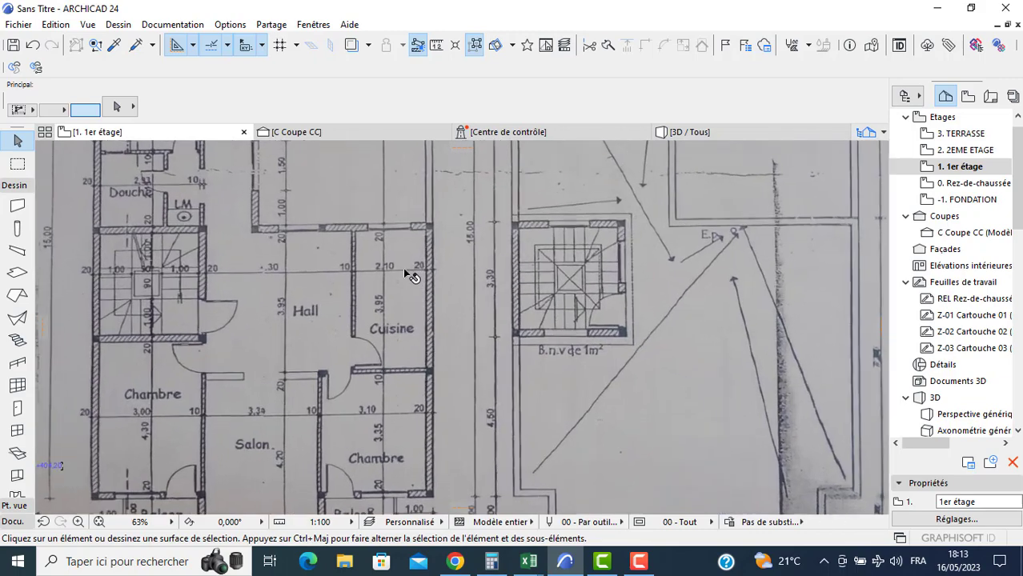
{"action": "scroll", "coordinate": [413, 280], "scroll_direction": "down", "scroll_amount": 6}
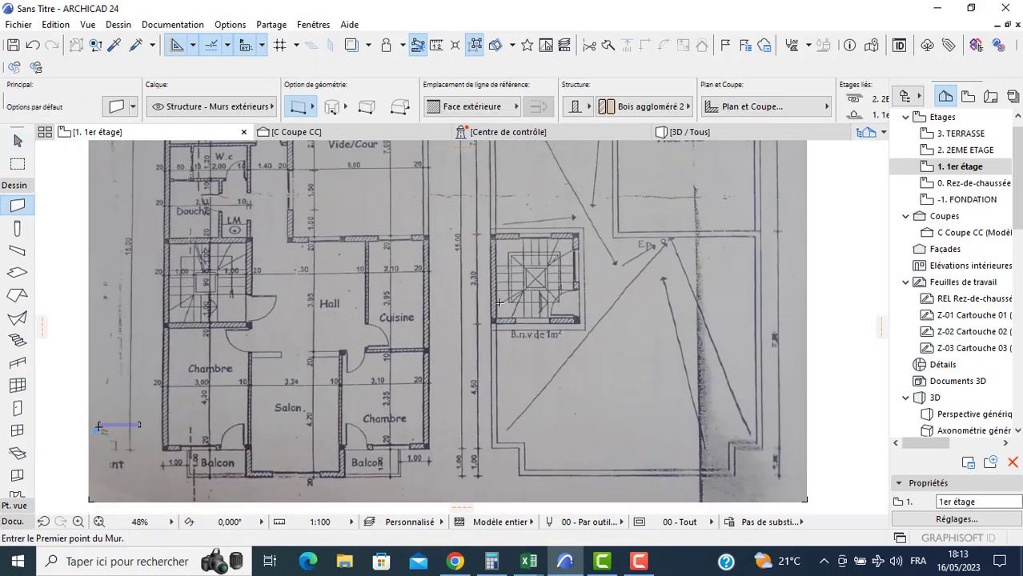
- Draw a partition from the column heading the salon wall to the exterior side wall, separating the kitchen from the bedroom
{"action": "middle_click_drag", "start_coordinate": [388, 320], "coordinate": [128, 296]}
{"action": "scroll", "coordinate": [517, 385], "scroll_direction": "up", "scroll_amount": 6}
{"action": "scroll", "coordinate": [552, 384], "scroll_direction": "up", "scroll_amount": 6}
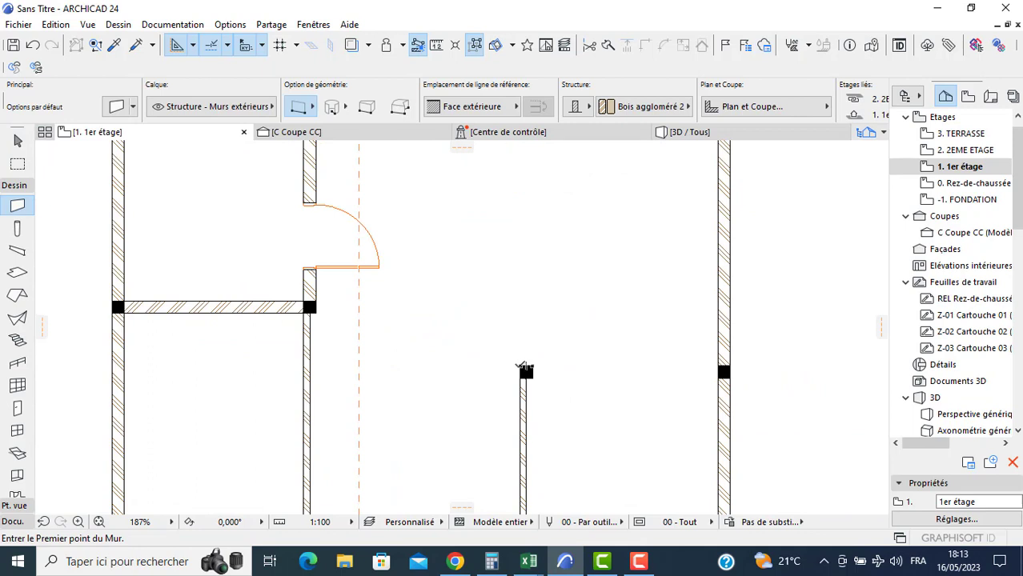
{"action": "left_click", "coordinate": [523, 367]}
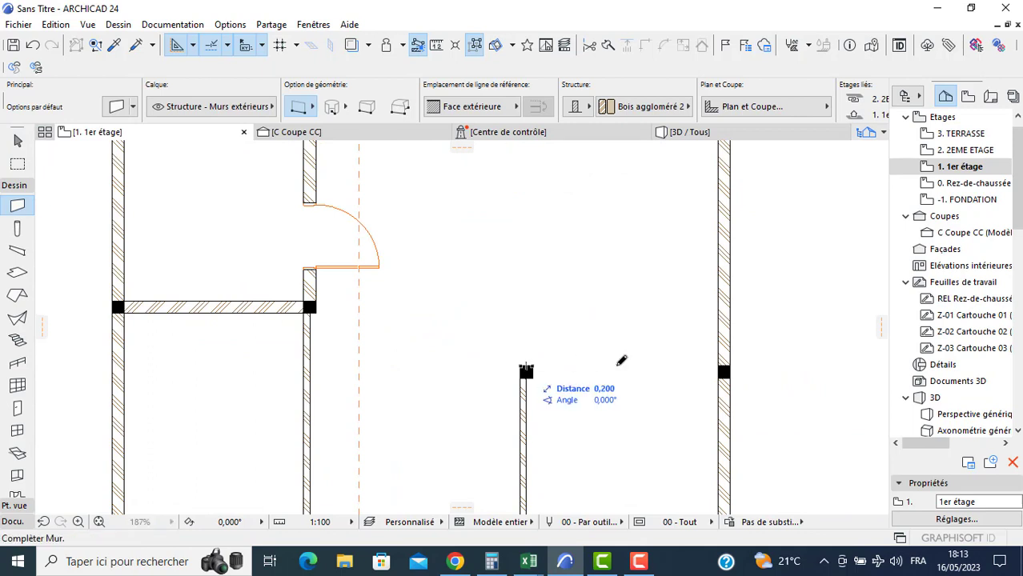
{"action": "left_click", "coordinate": [722, 367]}
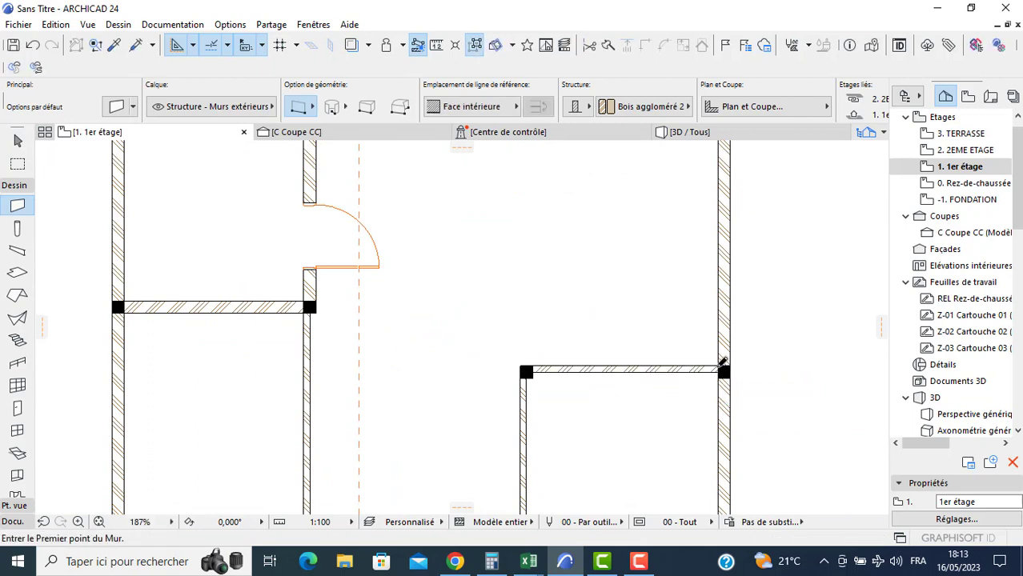
- Draw a partition along the inner face of the kitchen's exterior side wall, from the bedroom partition to the courtyard wall
{"action": "left_click", "coordinate": [719, 366]}
{"action": "middle_click_drag", "start_coordinate": [688, 340], "coordinate": [666, 481]}
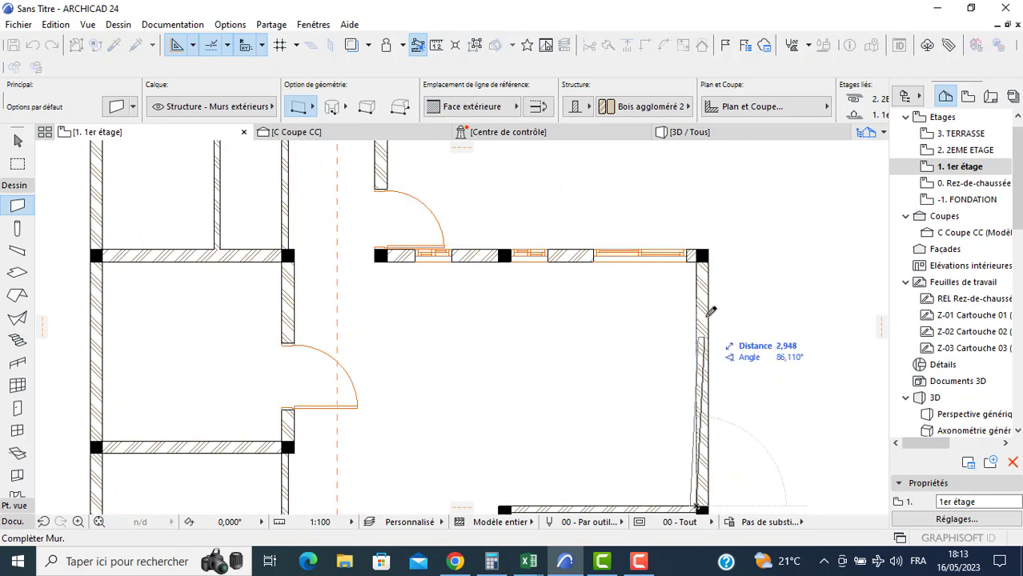
{"action": "left_click", "coordinate": [701, 255]}
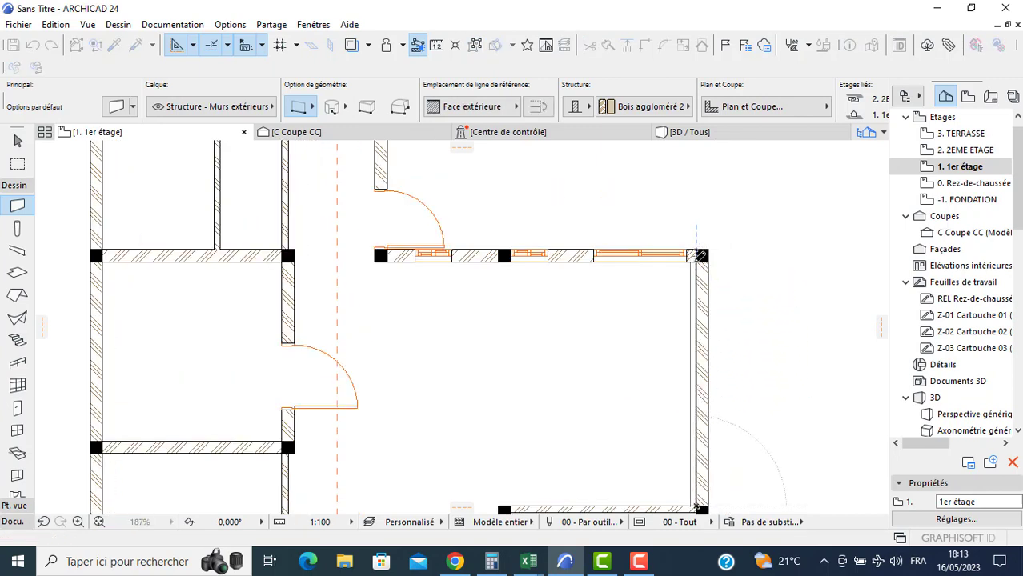
{"action": "key", "text": "Escape"}
- Move the new kitchen partition 2.1 m inward from the exterior side wall toward the hall
{"action": "left_click_drag", "start_coordinate": [690, 274], "coordinate": [577, 282]}
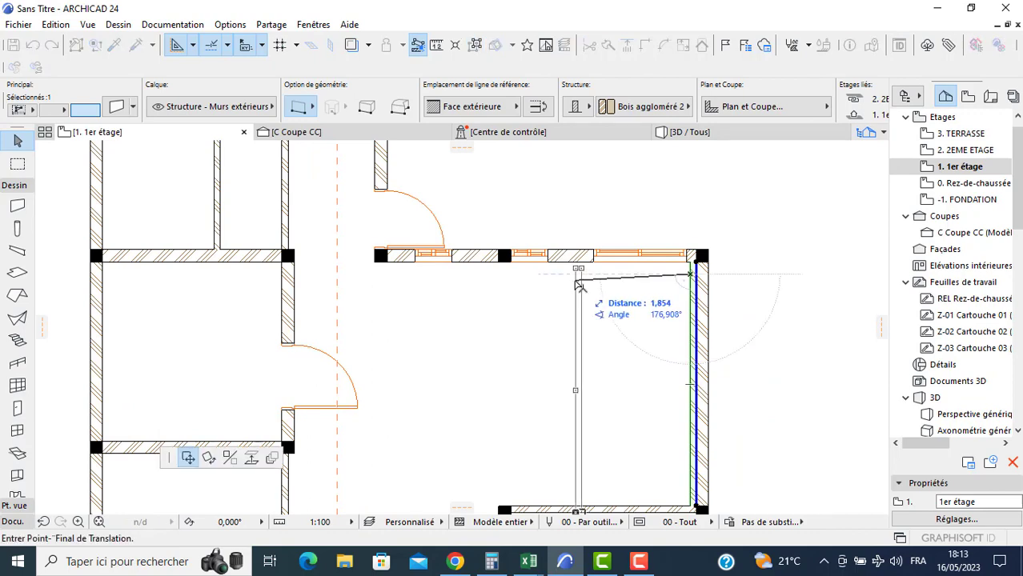
{"action": "type", "text": "2,100"}
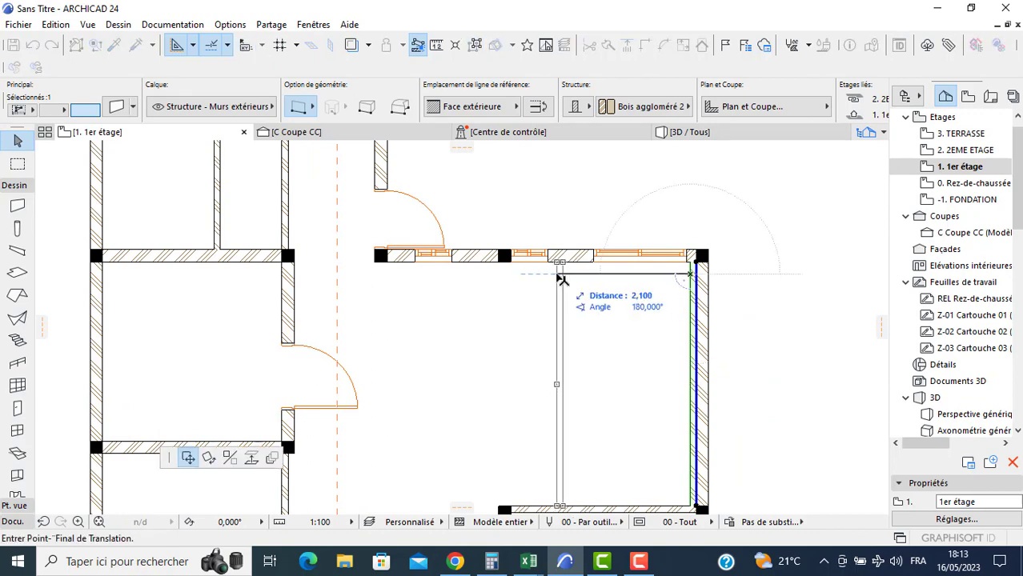
{"action": "key", "text": "Return"}
{"action": "scroll", "coordinate": [544, 288], "scroll_direction": "down", "scroll_amount": 5}
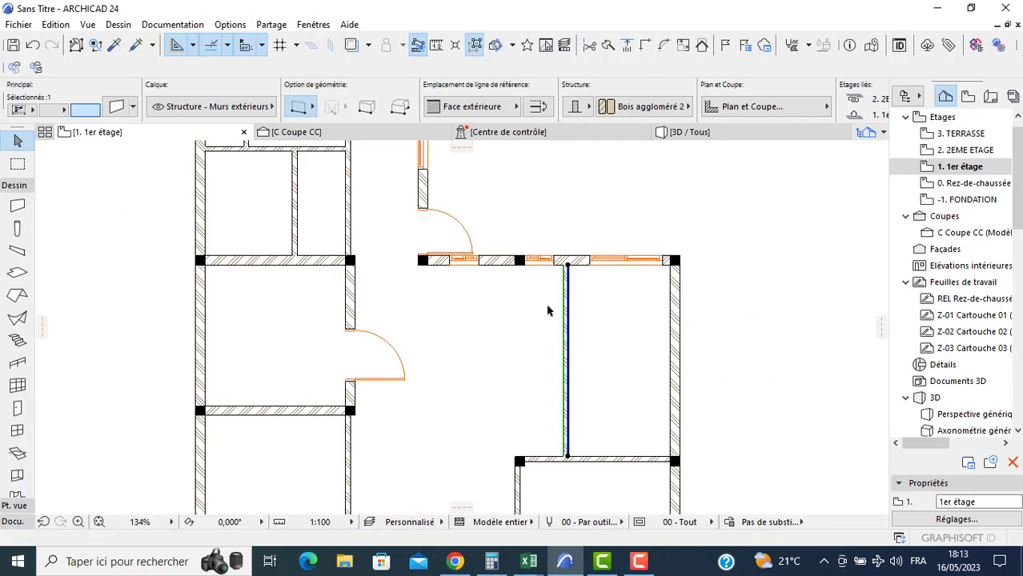
- Configure the default wall with an unlinked top (Non lié) and a height of 1 m
{"action": "left_click", "coordinate": [18, 206]}
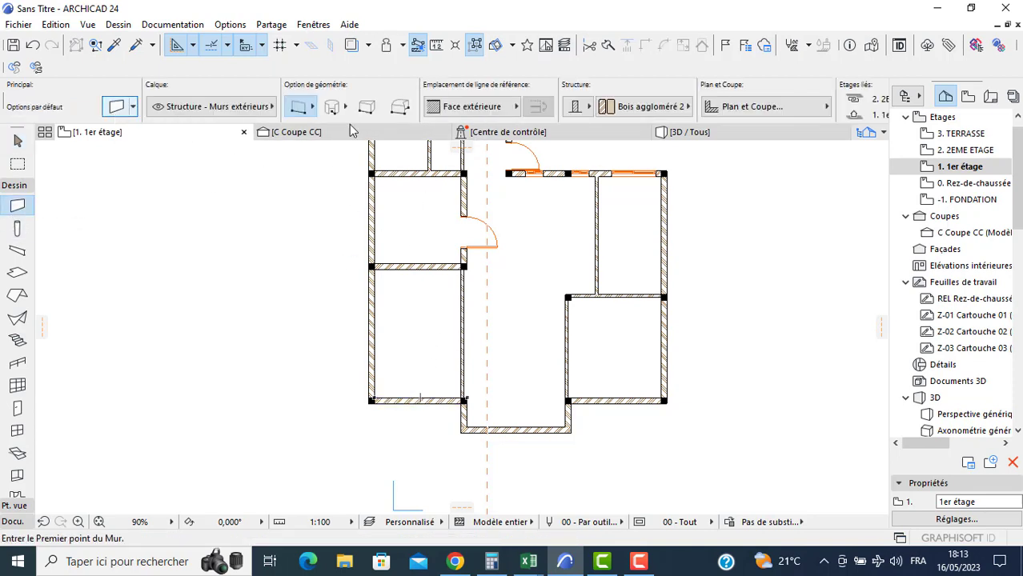
{"action": "key", "text": "ctrl+t"}
{"action": "left_click", "coordinate": [439, 101]}
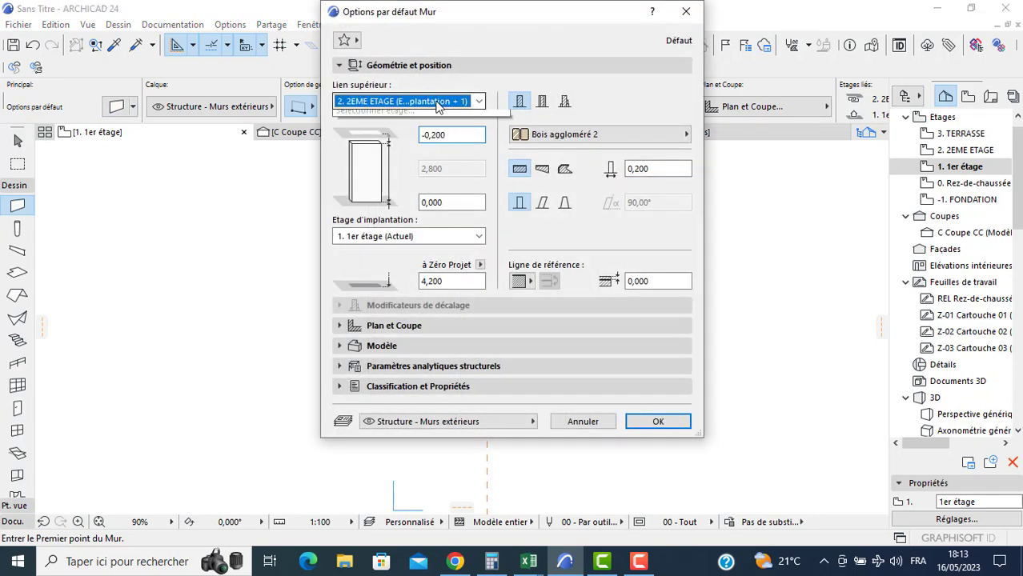
{"action": "left_click", "coordinate": [396, 155]}
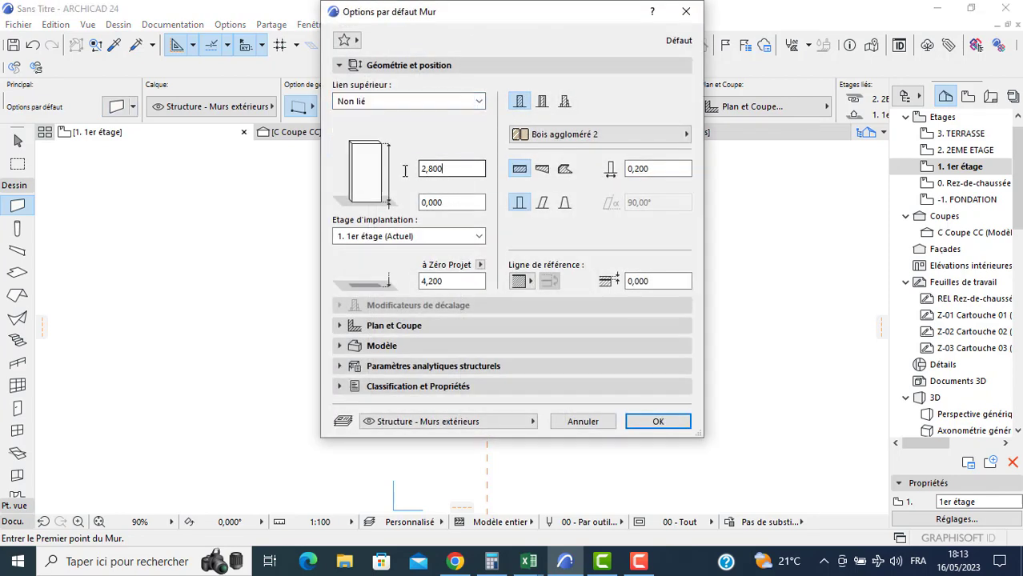
{"action": "type", "text": "1"}
{"action": "left_click", "coordinate": [658, 421]}
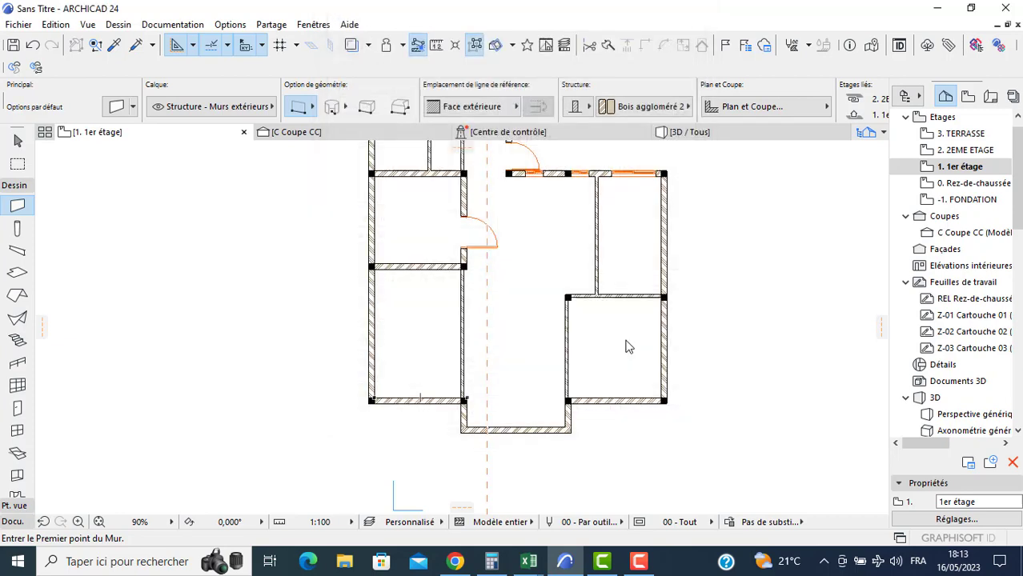
- Draw a 1 m long low wall from the bedroom corner column into the opening between the hall and salon
{"action": "scroll", "coordinate": [625, 345], "scroll_direction": "up", "scroll_amount": 5}
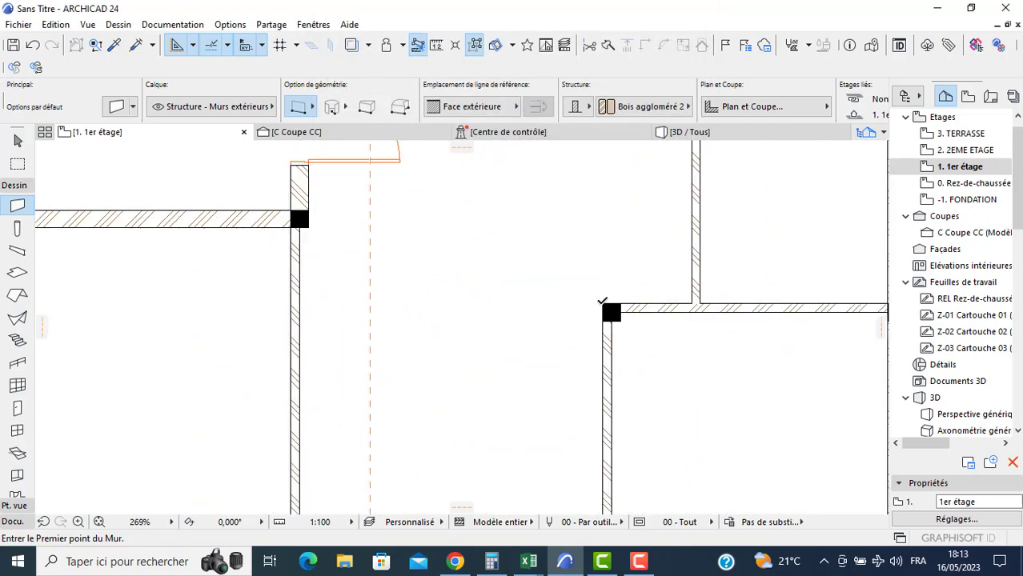
{"action": "left_click", "coordinate": [601, 303]}
{"action": "type", "text": "1"}
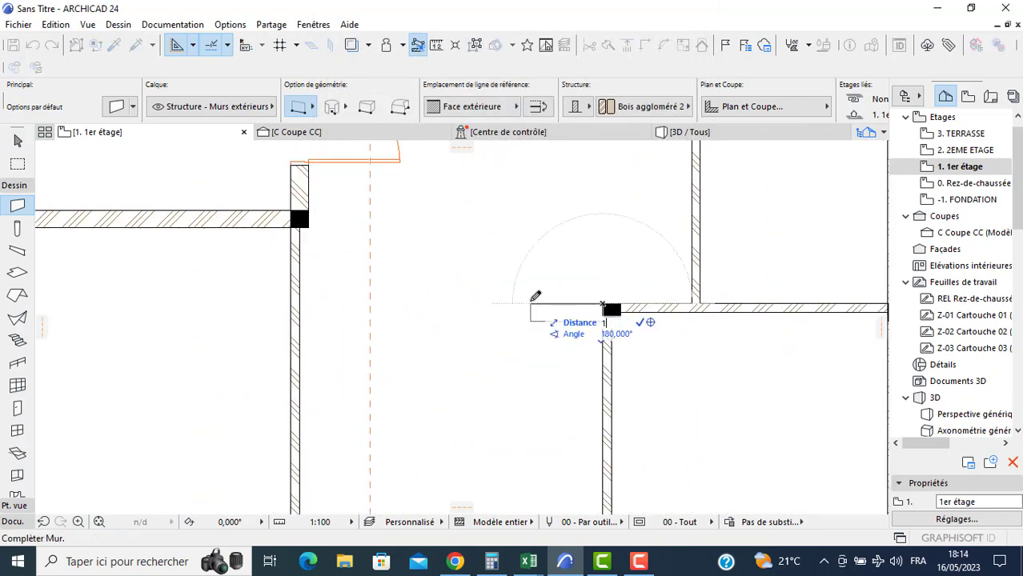
{"action": "key", "text": "Return"}
{"action": "key", "text": "Escape"}
- Copy the low wall to the opposite side of the salon opening, against the face of the other bedroom's partition
{"action": "left_click", "coordinate": [514, 304]}
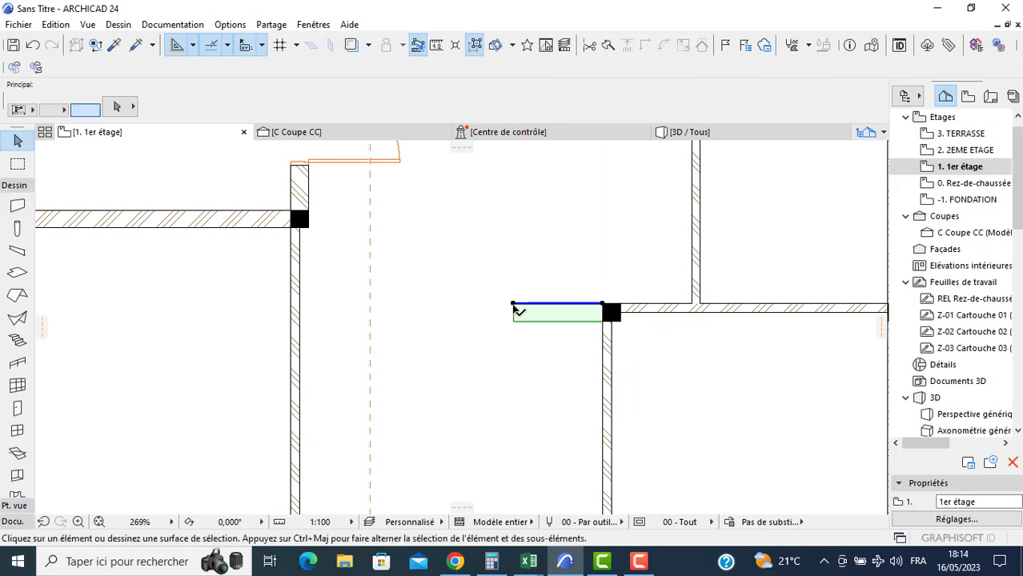
{"action": "left_click", "coordinate": [513, 304]}
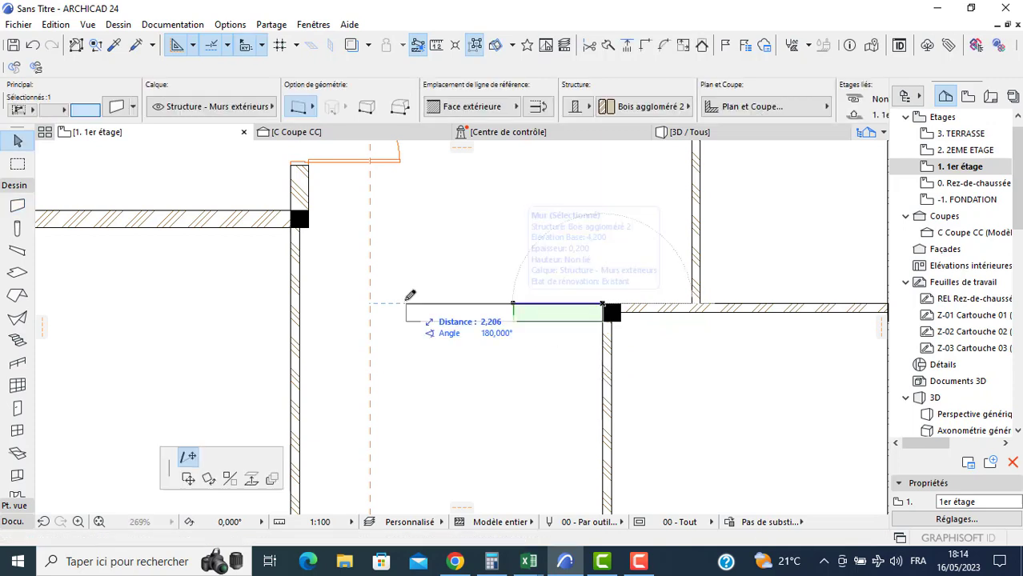
{"action": "left_click", "coordinate": [188, 479]}
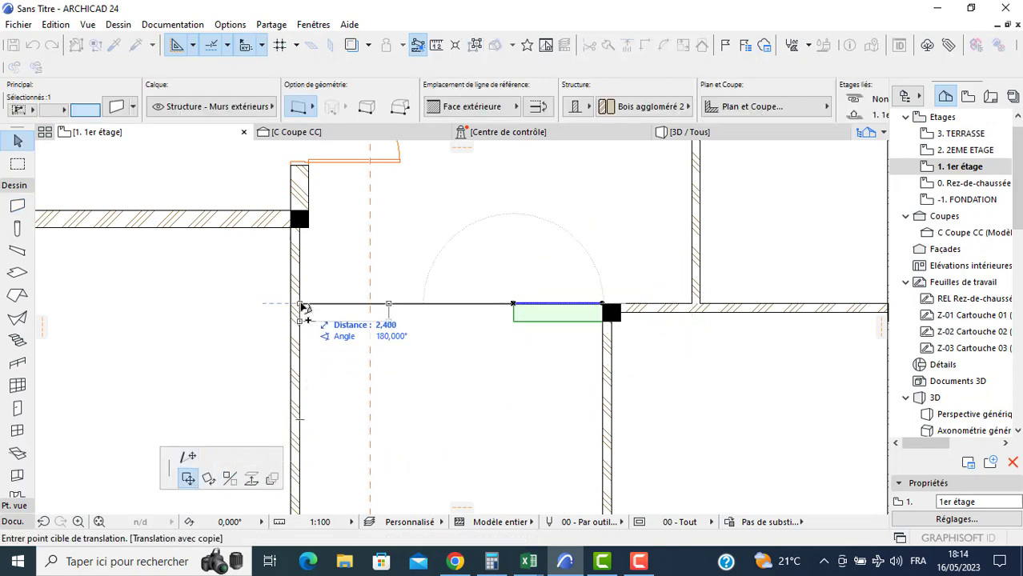
{"action": "left_click", "coordinate": [302, 306]}
{"action": "key", "text": "Escape"}
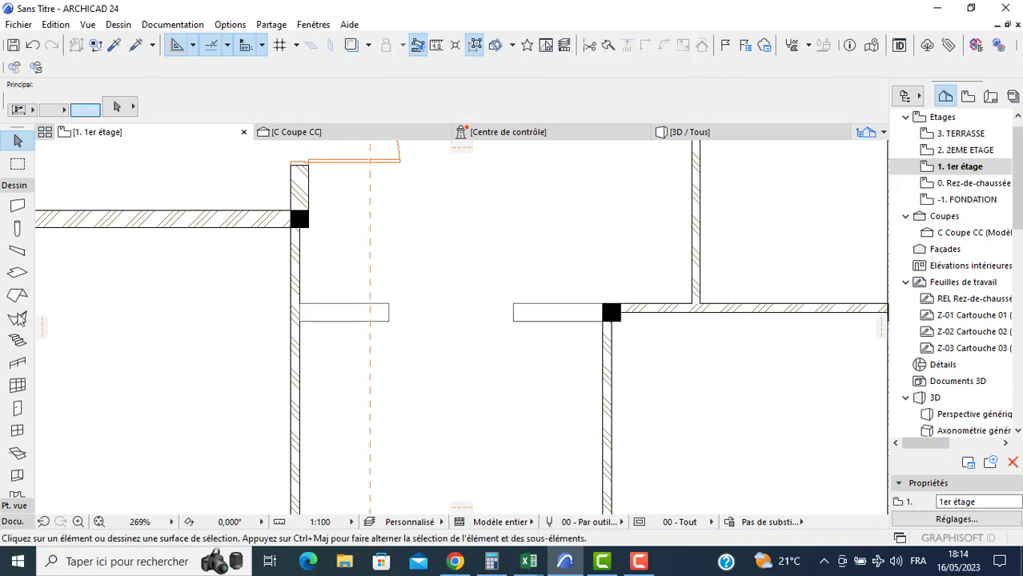
- Place a Porte 24 door, 0.8 m wide, in the bedroom partition just below the stairwell column, swinging into the bedroom
{"action": "left_click", "coordinate": [18, 409]}
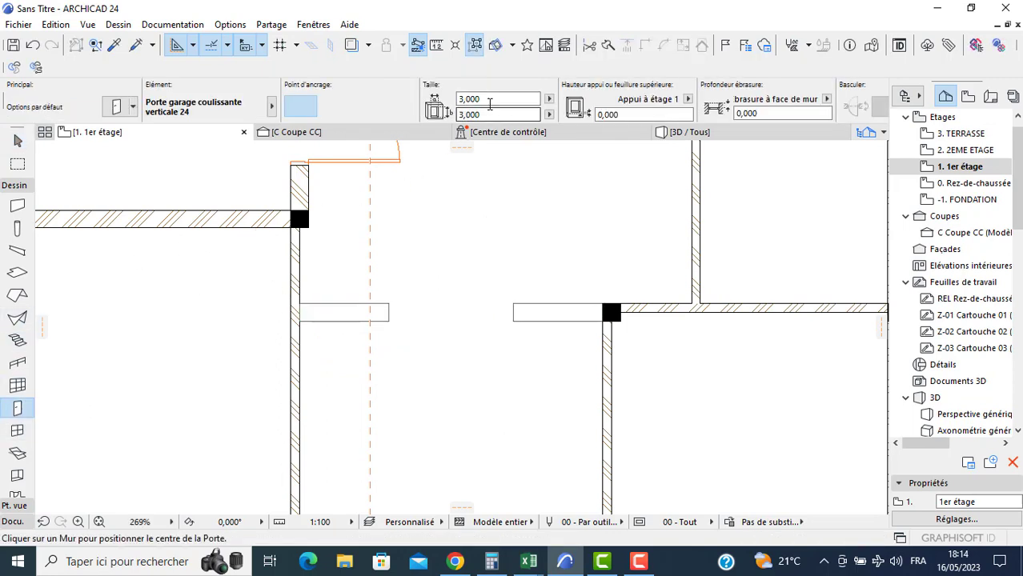
{"action": "key", "text": "Escape"}
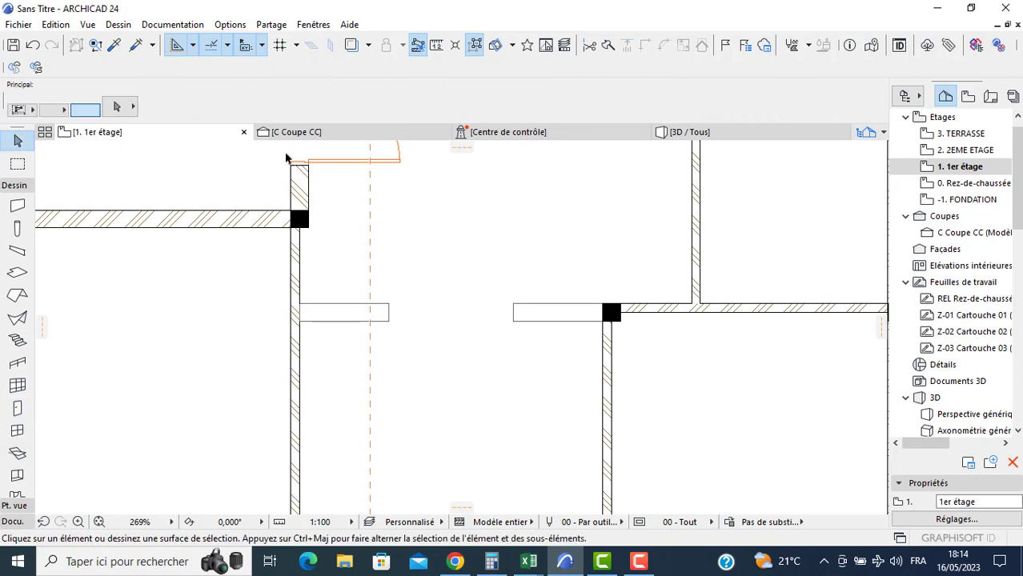
{"action": "left_click", "coordinate": [310, 157]}
{"action": "left_click", "coordinate": [310, 163], "text": "alt"}
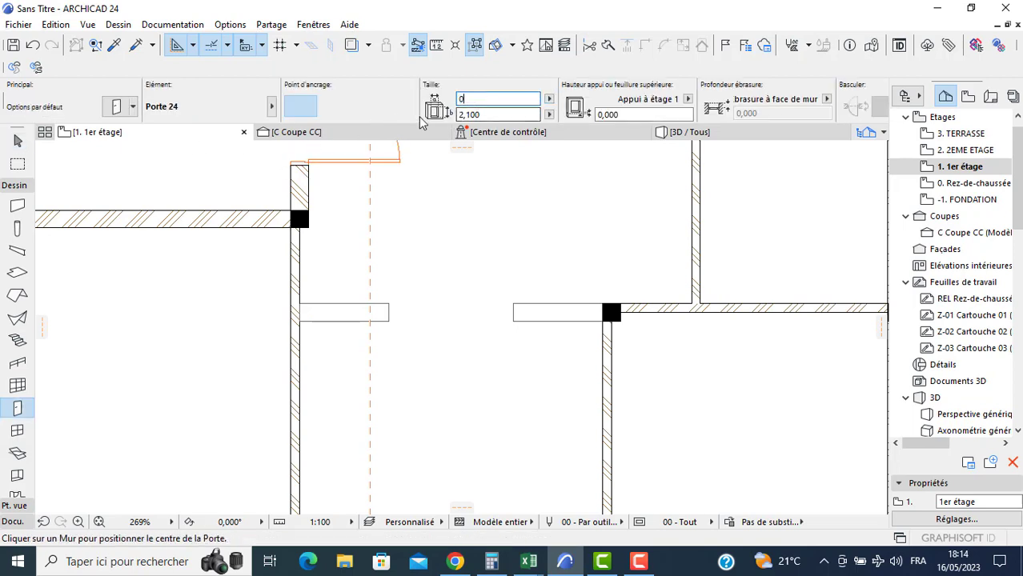
{"action": "type", "text": ",8"}
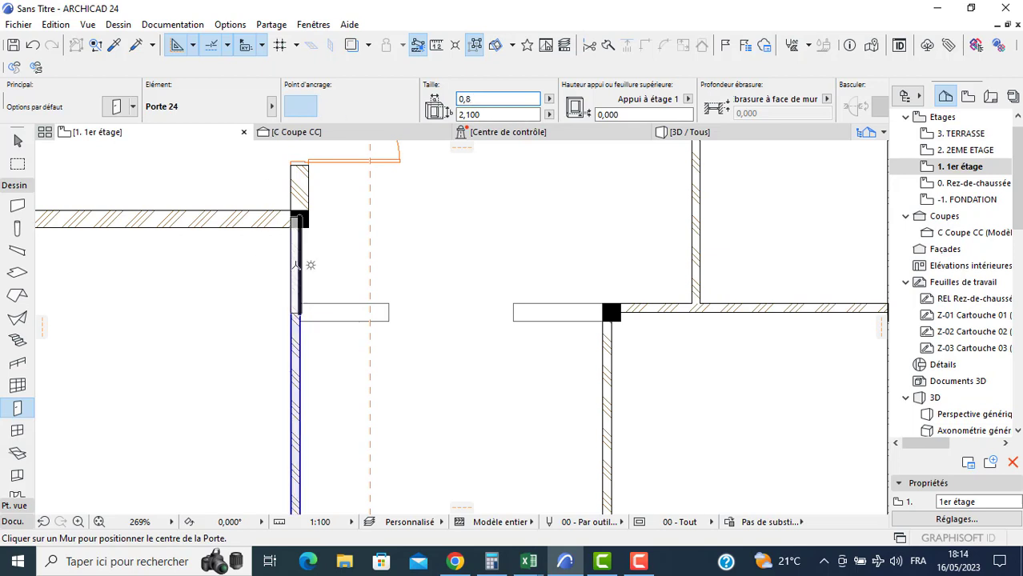
{"action": "key", "text": "Return"}
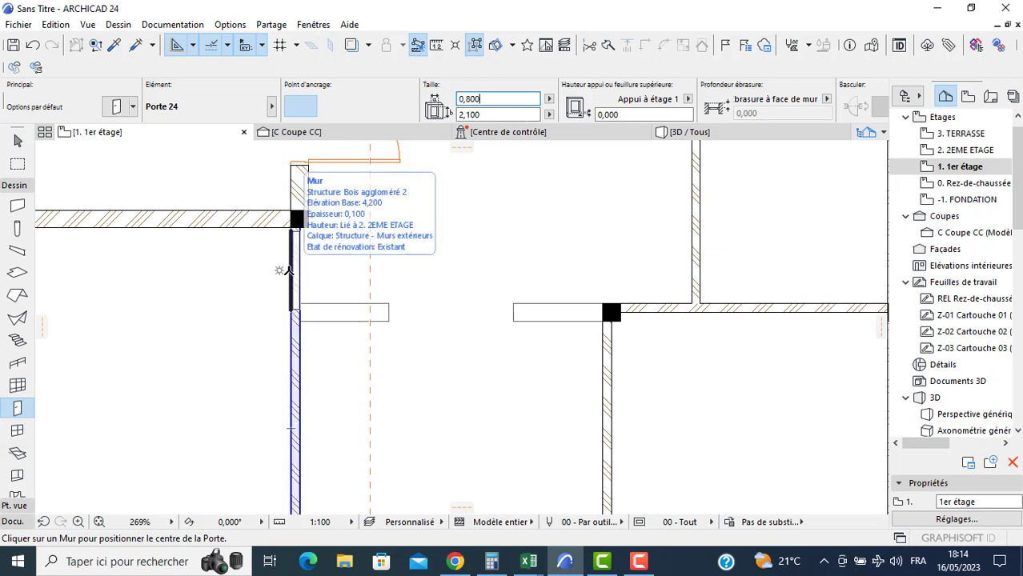
{"action": "left_click", "coordinate": [289, 271]}
{"action": "left_click", "coordinate": [272, 245]}
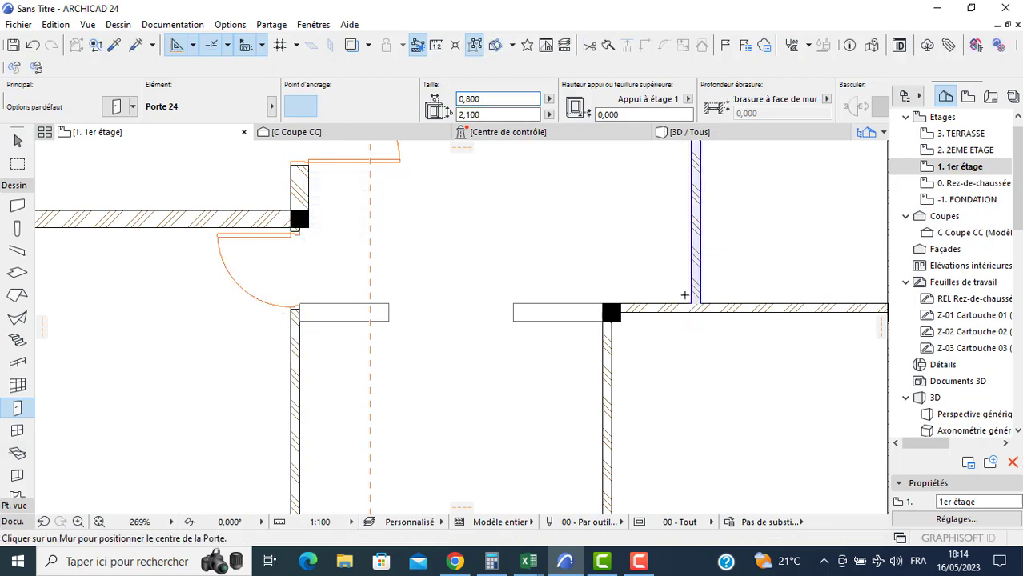
- Place two more 0.8 m doors: one beside the salon column swinging into the second bedroom, one in the kitchen partition swinging into the kitchen
{"action": "left_click", "coordinate": [655, 320]}
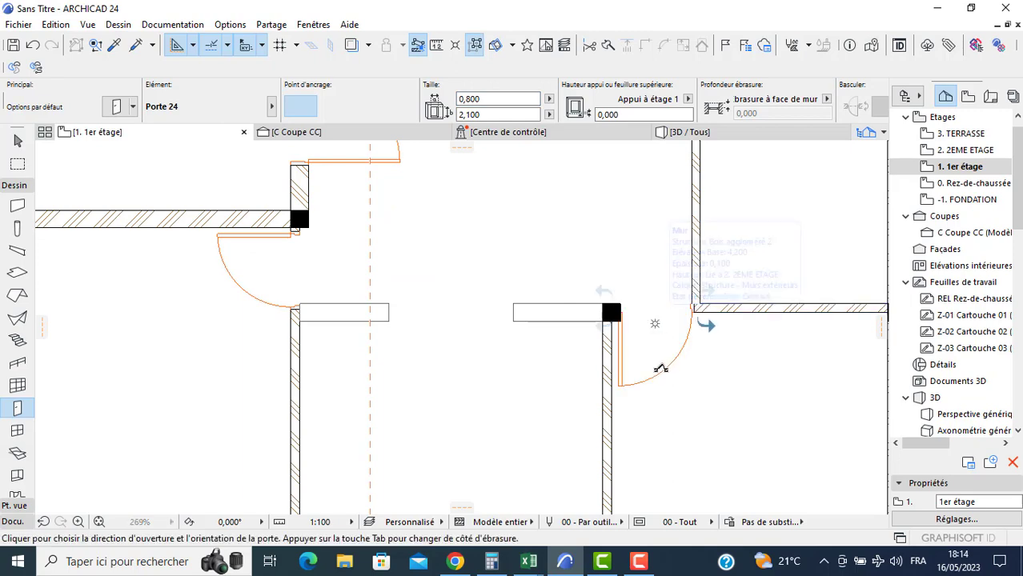
{"action": "left_click", "coordinate": [712, 356]}
{"action": "scroll", "coordinate": [653, 306], "scroll_direction": "down", "scroll_amount": 2}
{"action": "scroll", "coordinate": [654, 308], "scroll_direction": "down", "scroll_amount": 3}
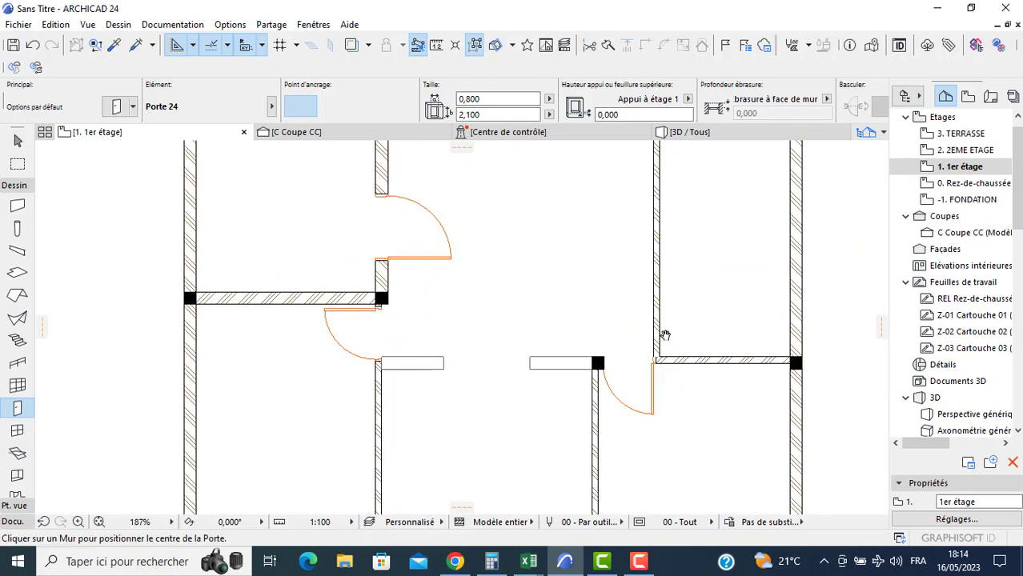
{"action": "scroll", "coordinate": [680, 280], "scroll_direction": "up", "scroll_amount": 2}
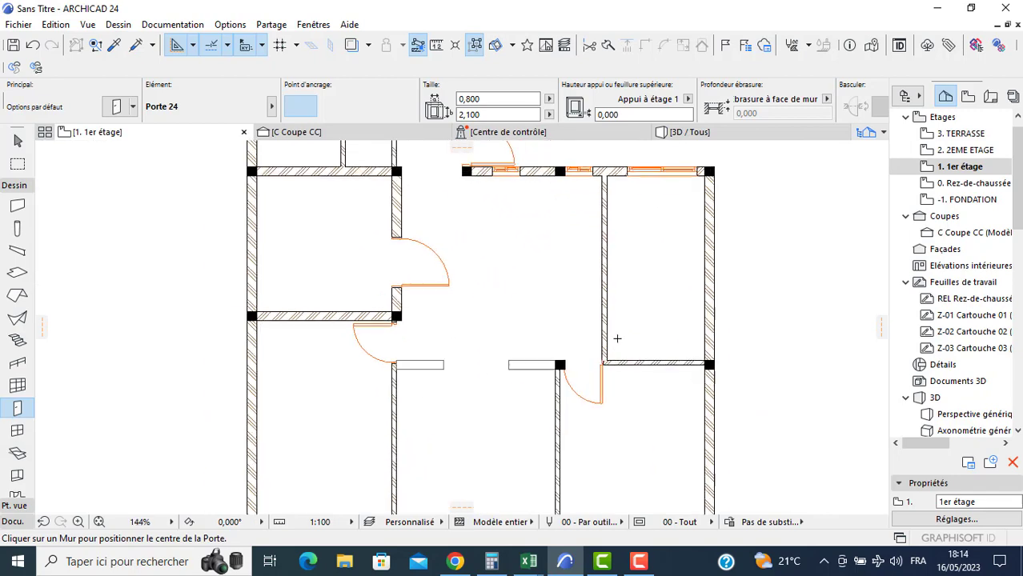
{"action": "left_click", "coordinate": [604, 334]}
{"action": "left_click", "coordinate": [612, 362]}
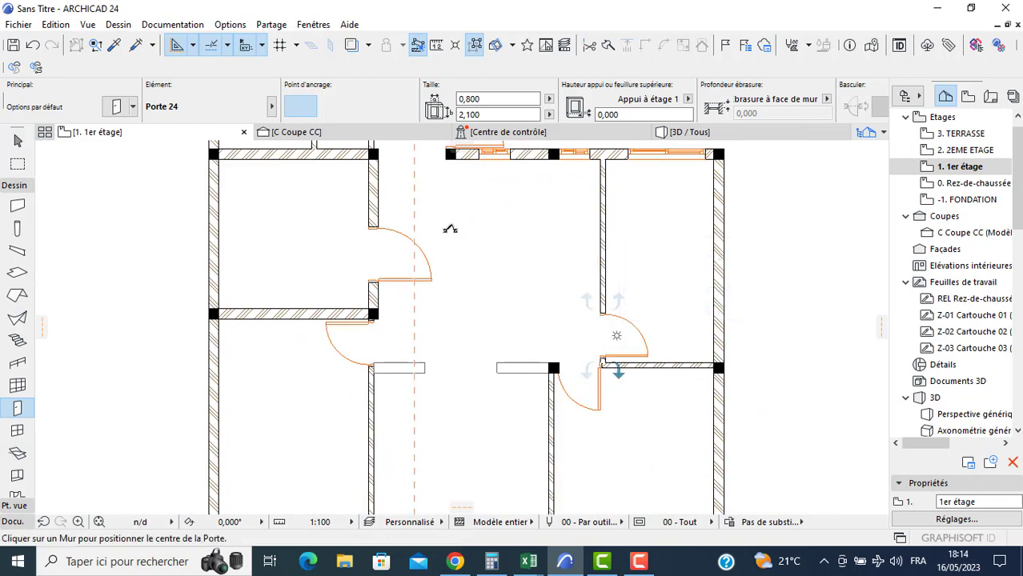
- Place 0.8 m doors from the corridor into the W.C. and, at the corridor's end, into the rear bedroom
{"action": "scroll", "coordinate": [472, 320], "scroll_direction": "down", "scroll_amount": 3}
{"action": "scroll", "coordinate": [438, 276], "scroll_direction": "up", "scroll_amount": 3}
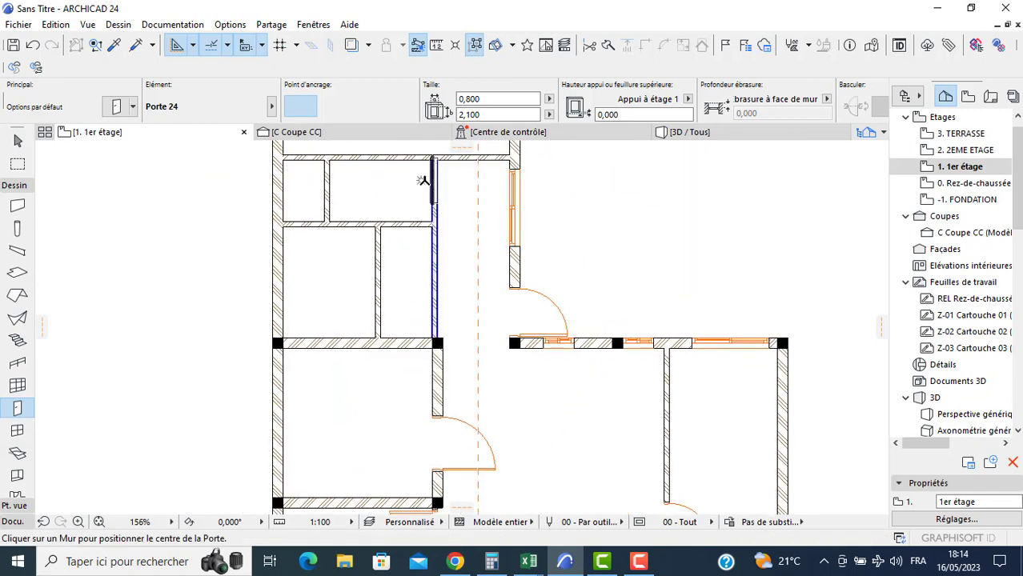
{"action": "left_click", "coordinate": [422, 185]}
{"action": "left_click", "coordinate": [394, 192]}
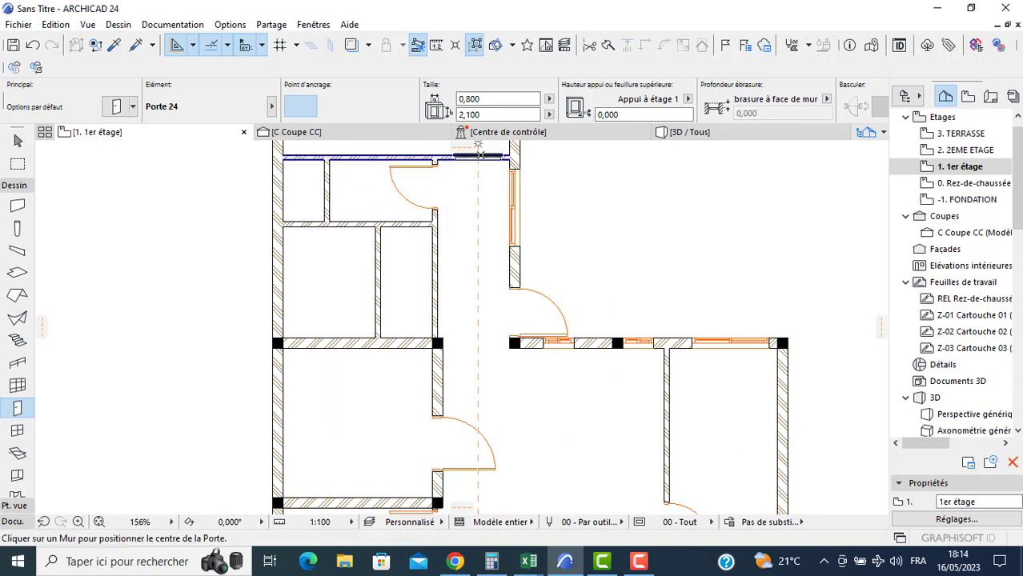
{"action": "middle_click_drag", "start_coordinate": [477, 157], "coordinate": [468, 241]}
{"action": "left_click", "coordinate": [469, 241]}
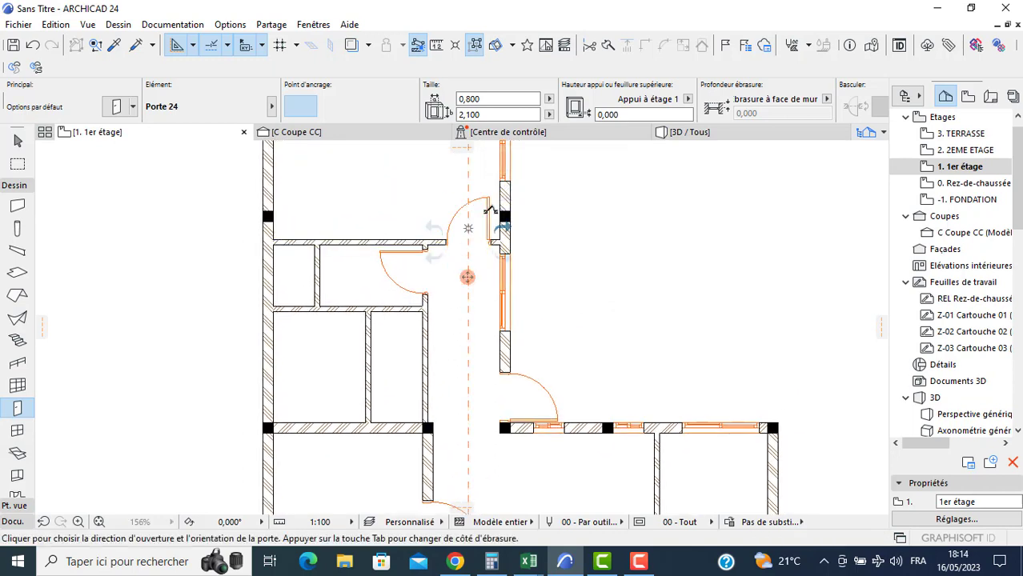
{"action": "left_click", "coordinate": [489, 210]}
- Examine the scanned reference plan for the doors and openings around the W.C., shower and washbasin area
{"action": "scroll", "coordinate": [352, 411], "scroll_direction": "down", "scroll_amount": 6}
{"action": "middle_click_drag", "start_coordinate": [38, 411], "coordinate": [346, 357]}
{"action": "scroll", "coordinate": [125, 306], "scroll_direction": "down", "scroll_amount": 7}
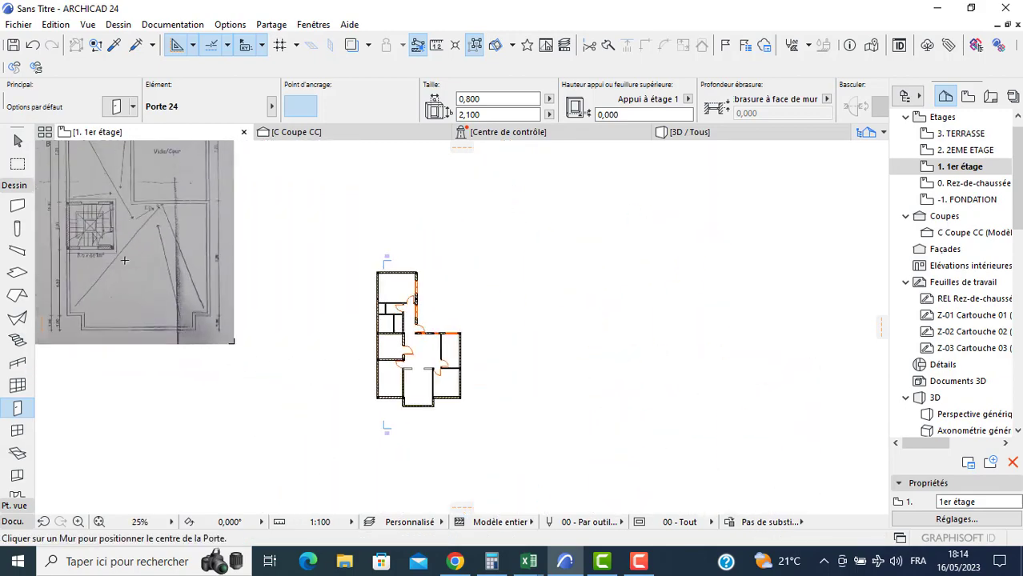
{"action": "middle_click_drag", "start_coordinate": [124, 305], "coordinate": [241, 304]}
{"action": "scroll", "coordinate": [236, 306], "scroll_direction": "up", "scroll_amount": 3}
{"action": "scroll", "coordinate": [141, 327], "scroll_direction": "up", "scroll_amount": 4}
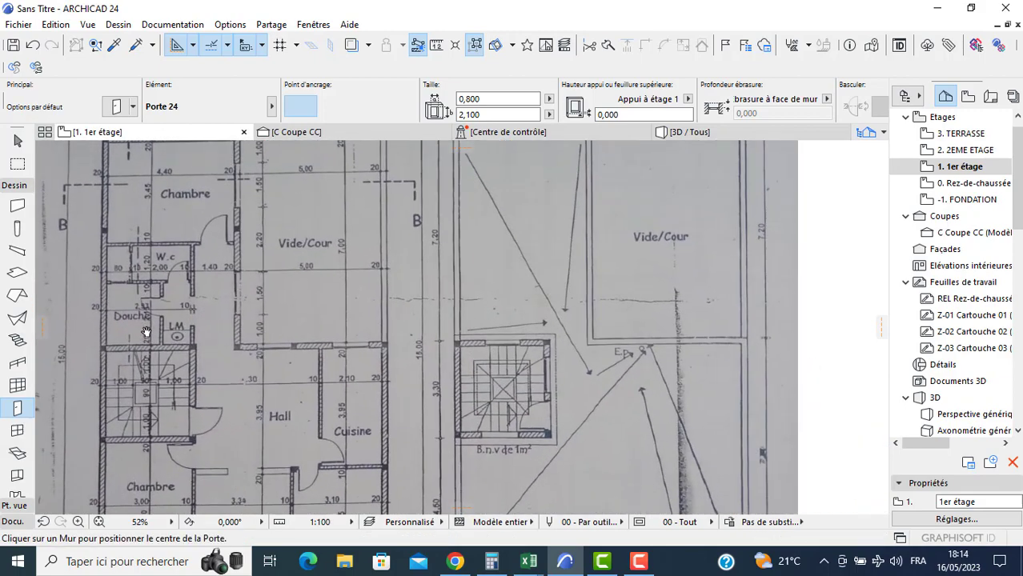
{"action": "scroll", "coordinate": [204, 290], "scroll_direction": "down", "scroll_amount": 2}
{"action": "scroll", "coordinate": [232, 308], "scroll_direction": "up", "scroll_amount": 3}
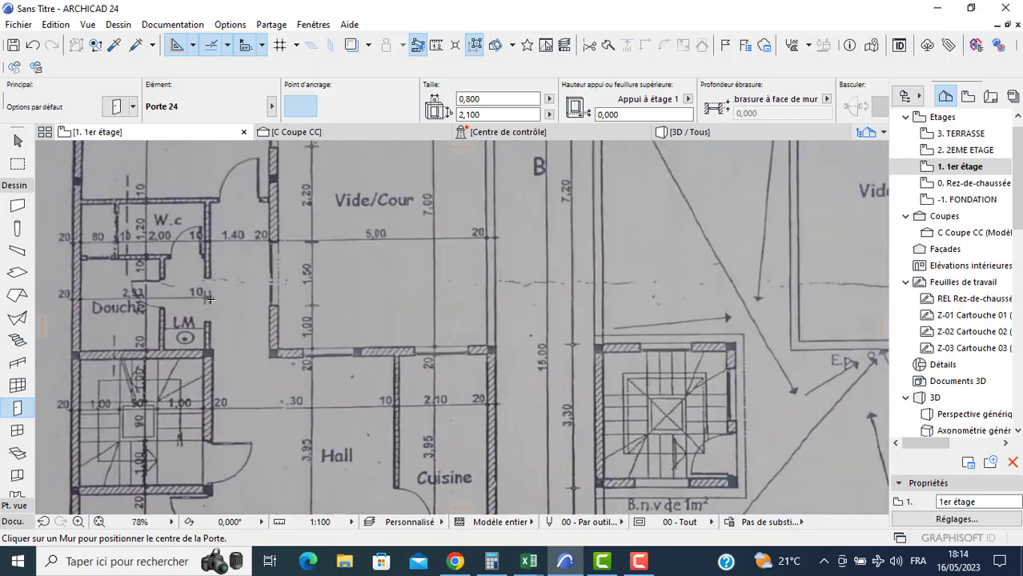
{"action": "scroll", "coordinate": [225, 324], "scroll_direction": "down", "scroll_amount": 4}
{"action": "scroll", "coordinate": [720, 376], "scroll_direction": "up", "scroll_amount": 6}
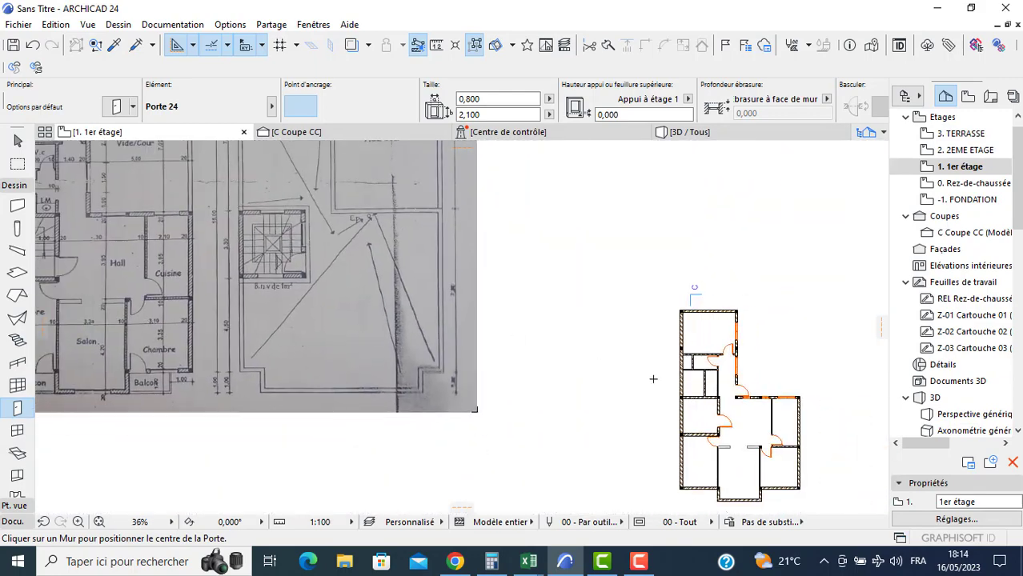
- Place a door in the partition between the washbasin area and the shower room, swinging into the shower room
{"action": "scroll", "coordinate": [719, 377], "scroll_direction": "up", "scroll_amount": 1}
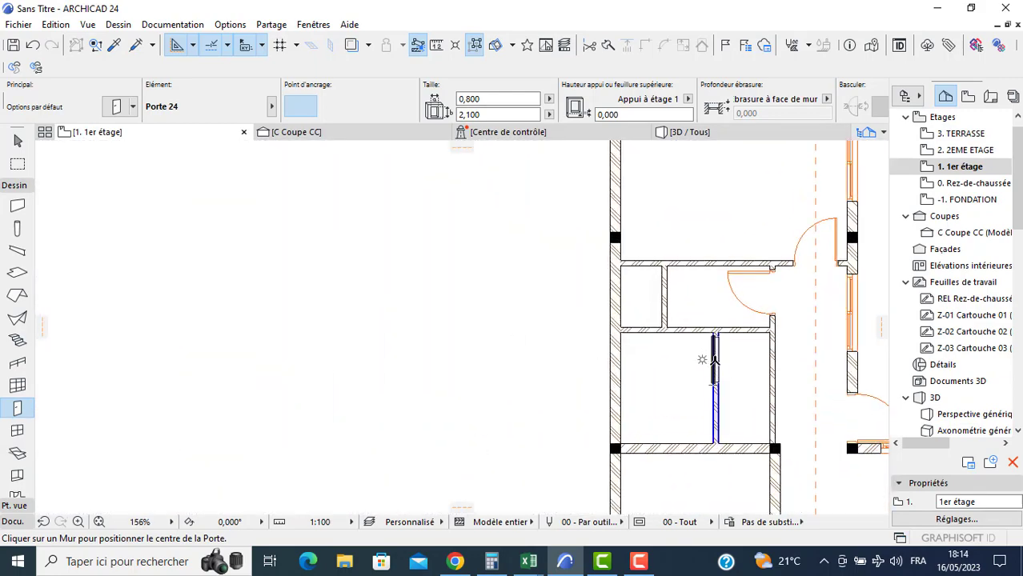
{"action": "left_click", "coordinate": [714, 360]}
{"action": "left_click", "coordinate": [672, 353]}
{"action": "key", "text": "Escape"}
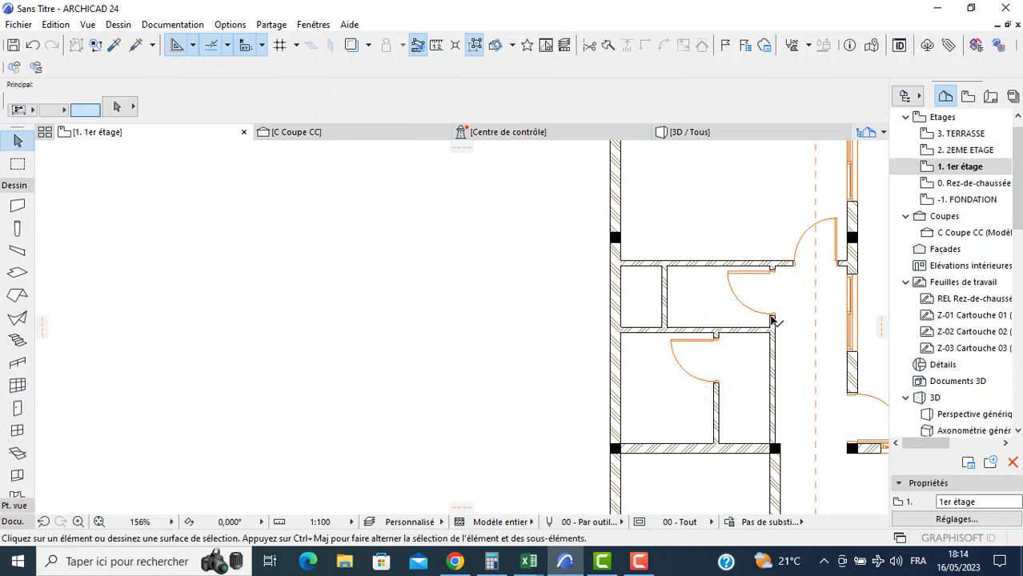
- Set the width of the W.C. and shower room doors to 0.7 m
{"action": "left_click", "coordinate": [771, 317]}
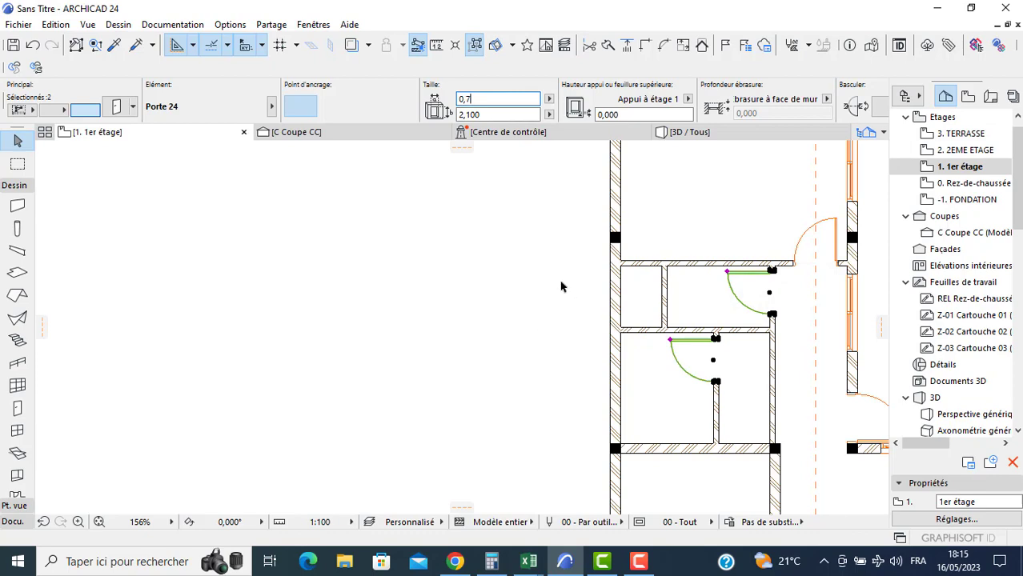
{"action": "key", "text": "Return"}
{"action": "key", "text": "Escape"}
- Place a door with the shower door's settings in the partition between the corridor and the washbasin area
{"action": "scroll", "coordinate": [745, 400], "scroll_direction": "down", "scroll_amount": 2}
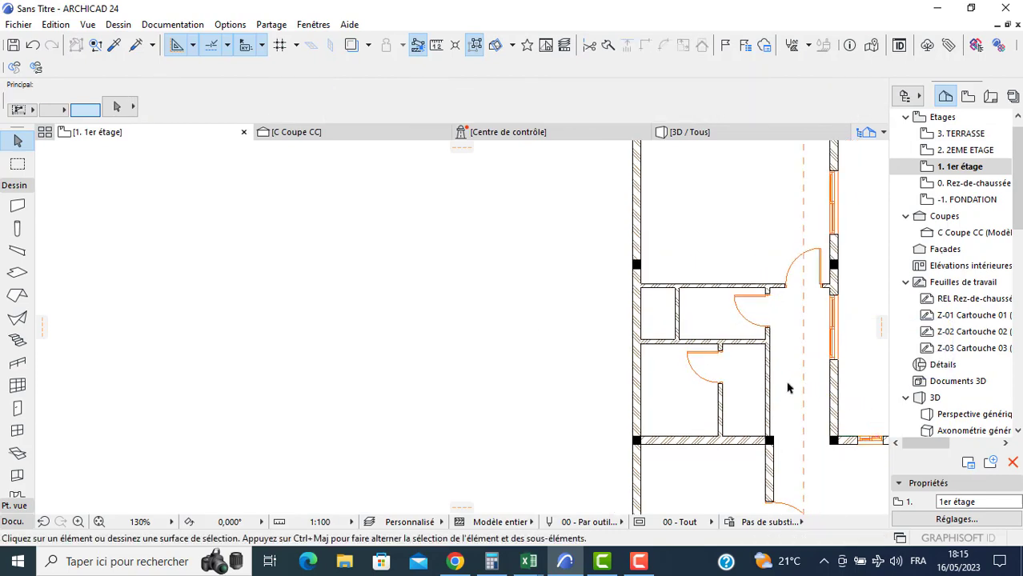
{"action": "middle_click_drag", "start_coordinate": [786, 389], "coordinate": [672, 336]}
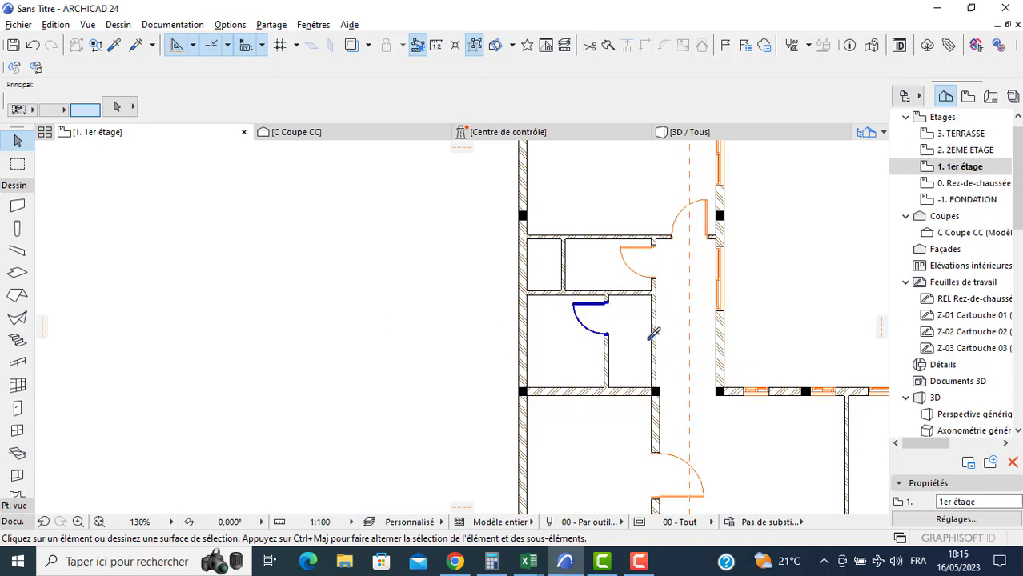
{"action": "left_click", "coordinate": [651, 331]}
{"action": "left_click", "coordinate": [641, 324]}
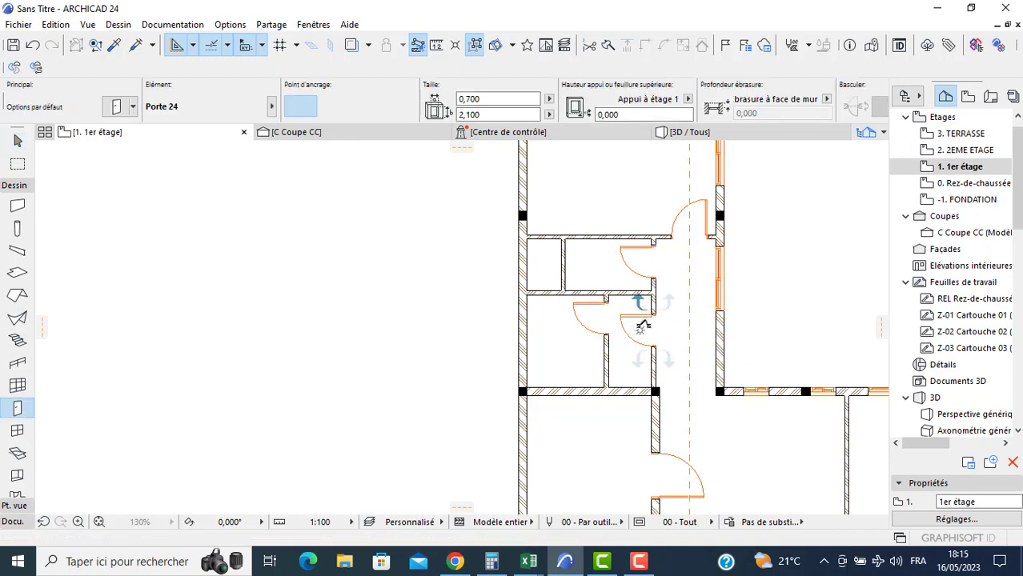
{"action": "key", "text": "Escape"}
- Replace the washbasin area's corridor door with the empty opening Ouverture rectangulaire 24
{"action": "left_click", "coordinate": [655, 319]}
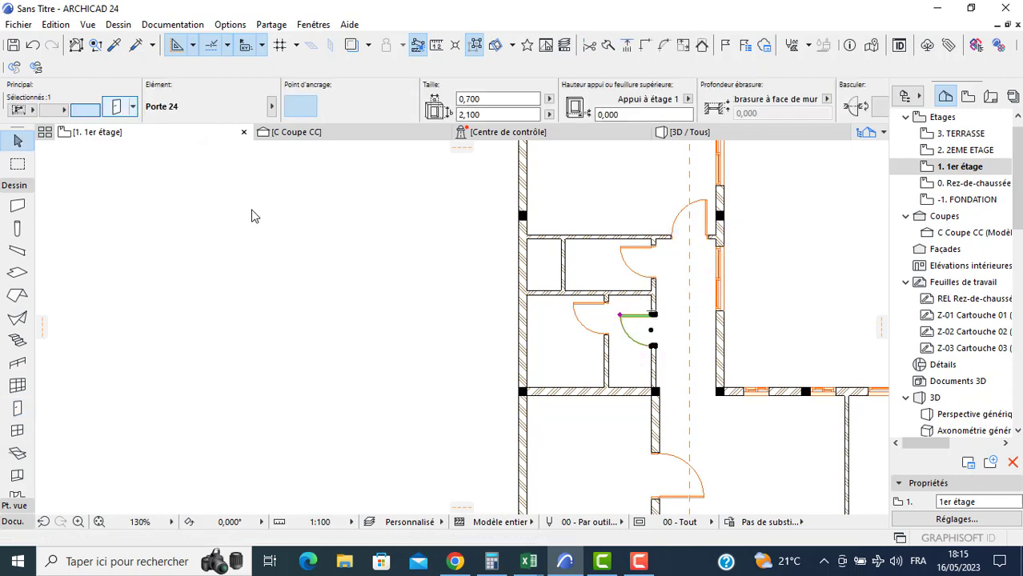
{"action": "key", "text": "ctrl+t"}
{"action": "left_click", "coordinate": [288, 192]}
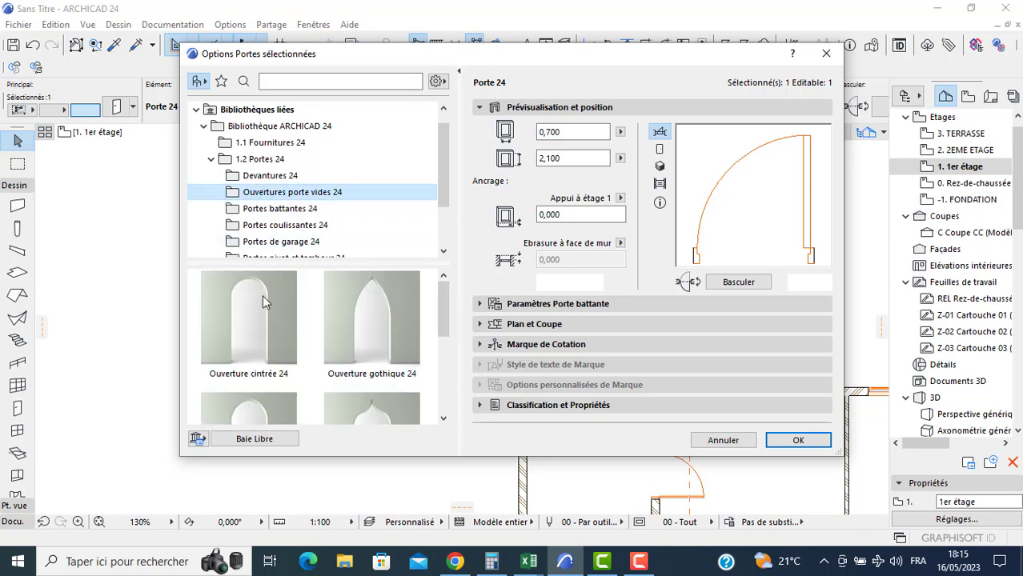
{"action": "scroll", "coordinate": [269, 349], "scroll_direction": "down", "scroll_amount": 3}
{"action": "left_click", "coordinate": [259, 343]}
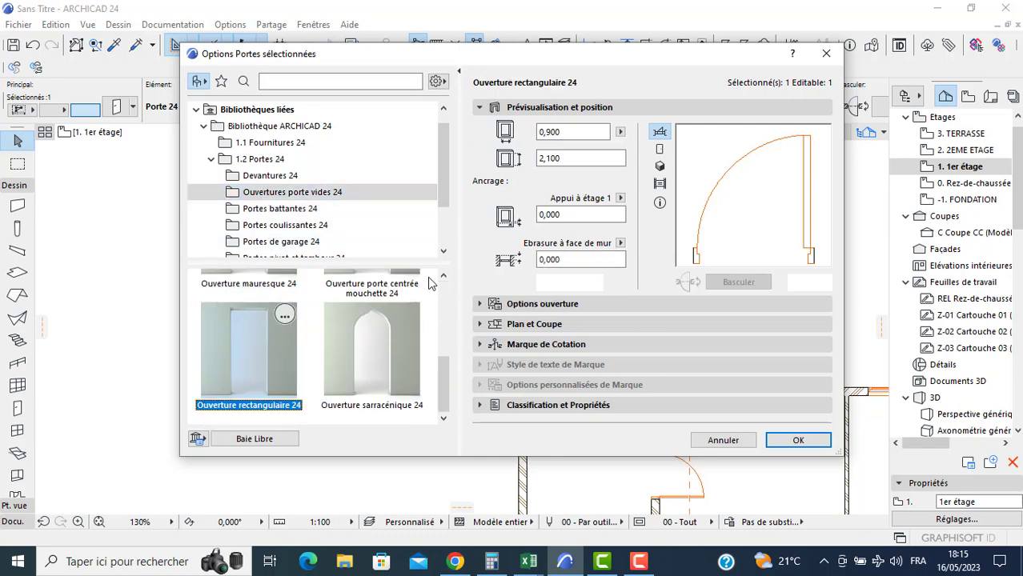
{"action": "left_click", "coordinate": [797, 441]}
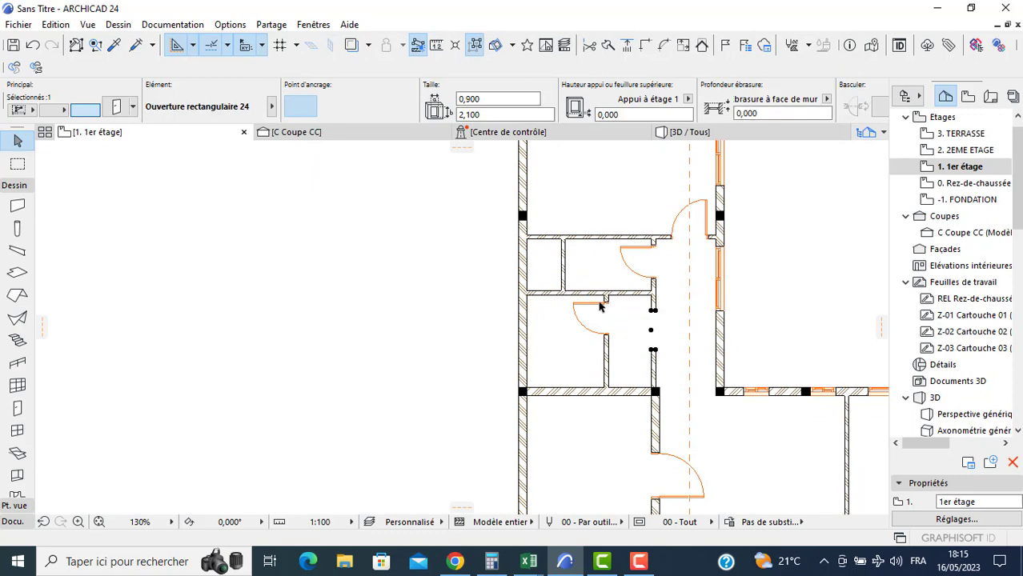
- Move the shower room door against the W.C. partition, then offset it 0.1 m from that wall
{"action": "scroll", "coordinate": [600, 307], "scroll_direction": "up", "scroll_amount": 5}
{"action": "left_click", "coordinate": [605, 304]}
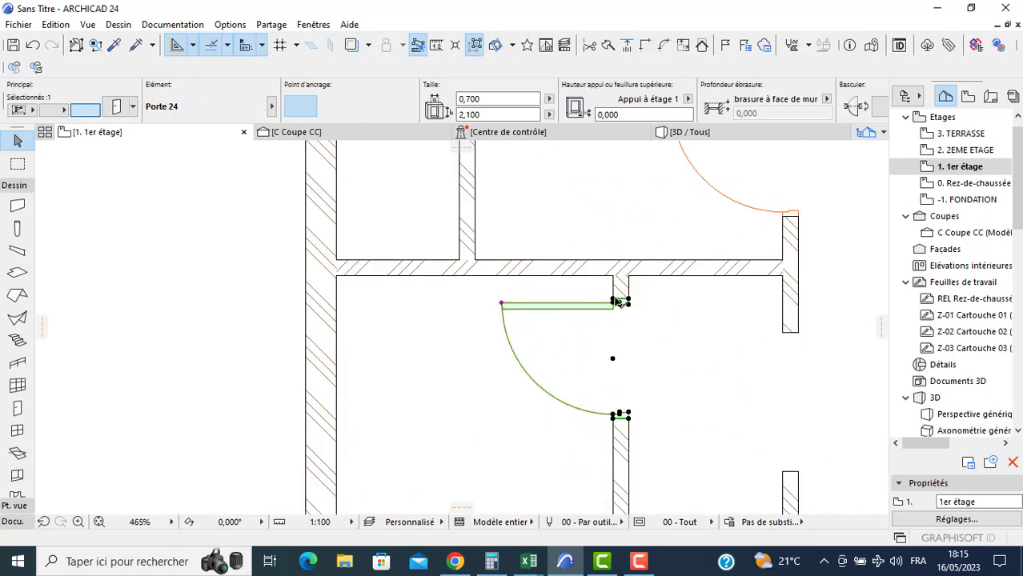
{"action": "left_click_drag", "start_coordinate": [617, 302], "coordinate": [616, 279]}
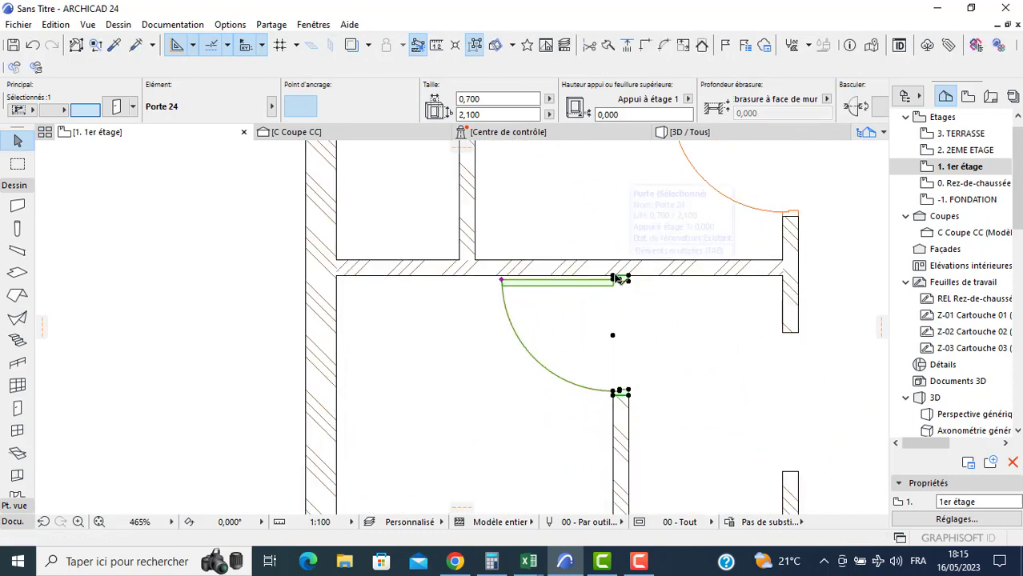
{"action": "left_click", "coordinate": [616, 279]}
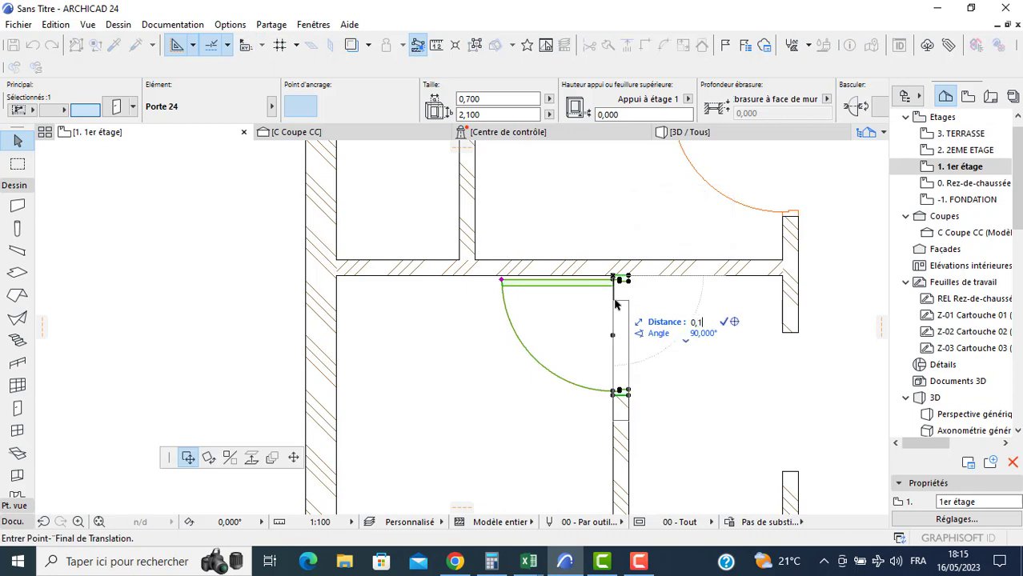
{"action": "type", "text": "0,1"}
{"action": "key", "text": "Return"}
{"action": "key", "text": "Escape"}
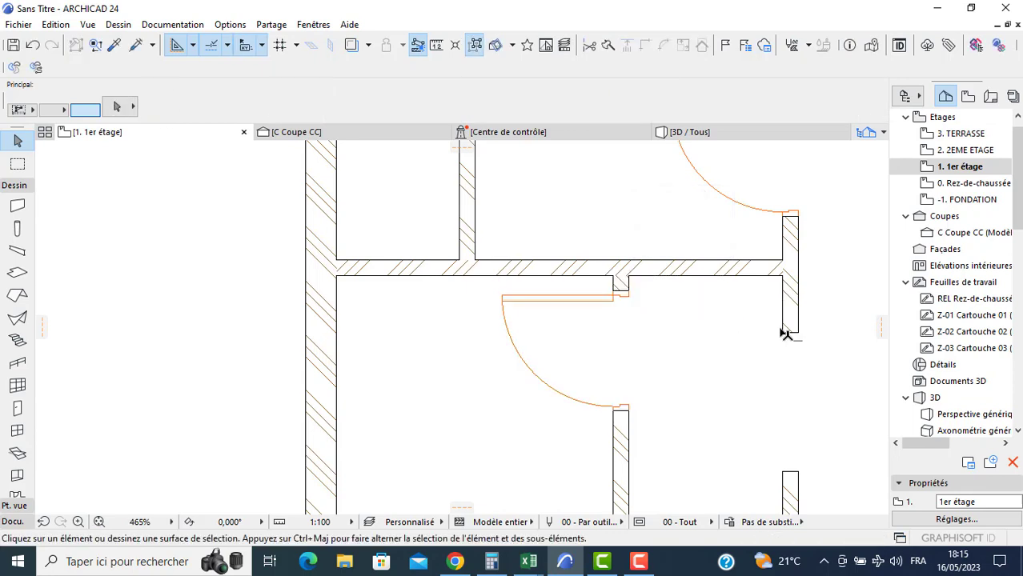
- Move the washbasin area's rectangular opening to the face of the W.C. partition, then offset it 0.5 m from there
{"action": "left_click", "coordinate": [782, 333]}
{"action": "left_click", "coordinate": [782, 275]}
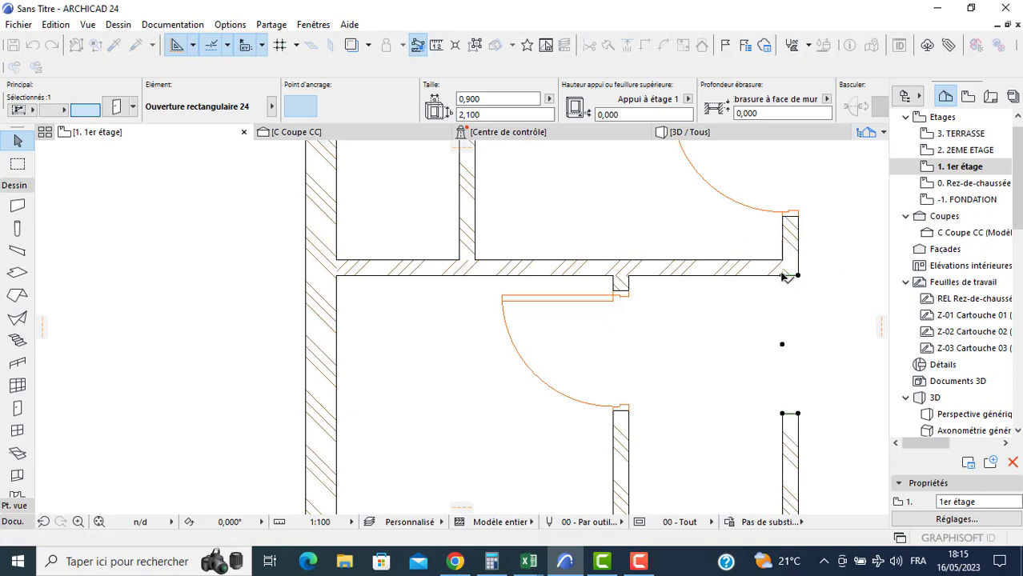
{"action": "left_click", "coordinate": [783, 301]}
{"action": "type", "text": "0,5"}
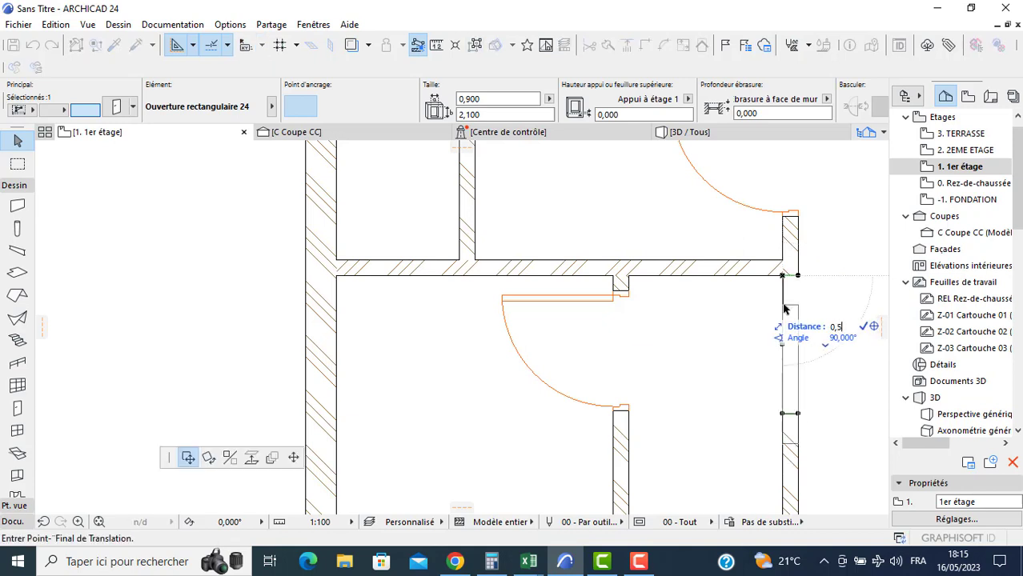
{"action": "key", "text": "Return"}
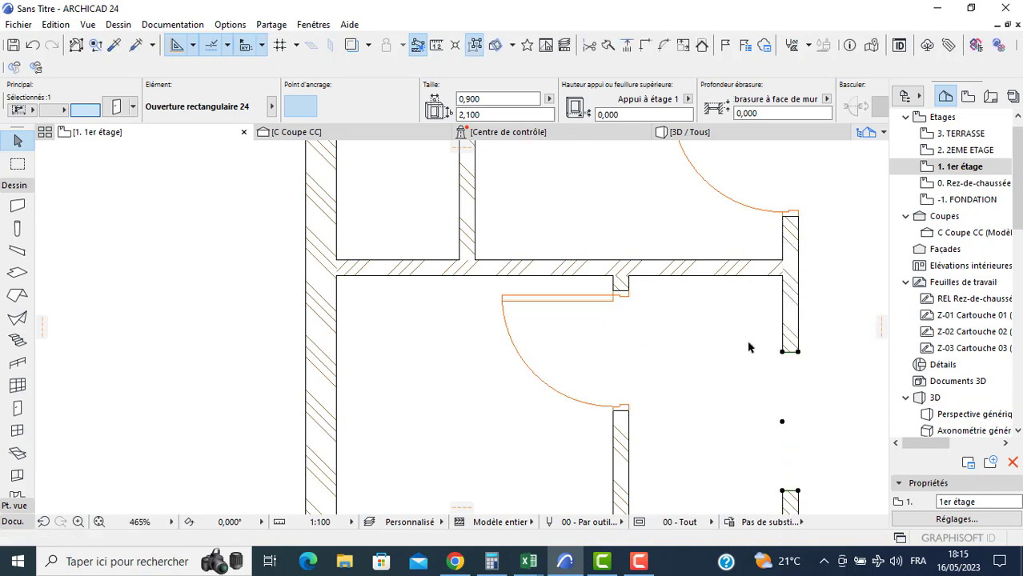
{"action": "scroll", "coordinate": [769, 344], "scroll_direction": "down", "scroll_amount": 5}
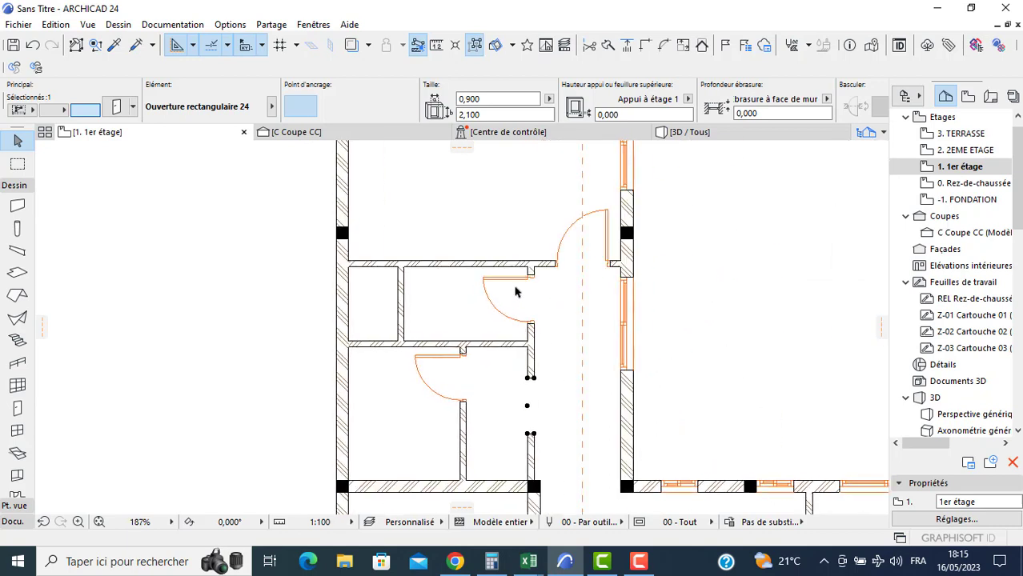
- Move the door at the corridor's end against the exterior wall on its hinge side, then offset it slightly from that wall
{"action": "key", "text": "Escape"}
{"action": "left_click", "coordinate": [561, 264]}
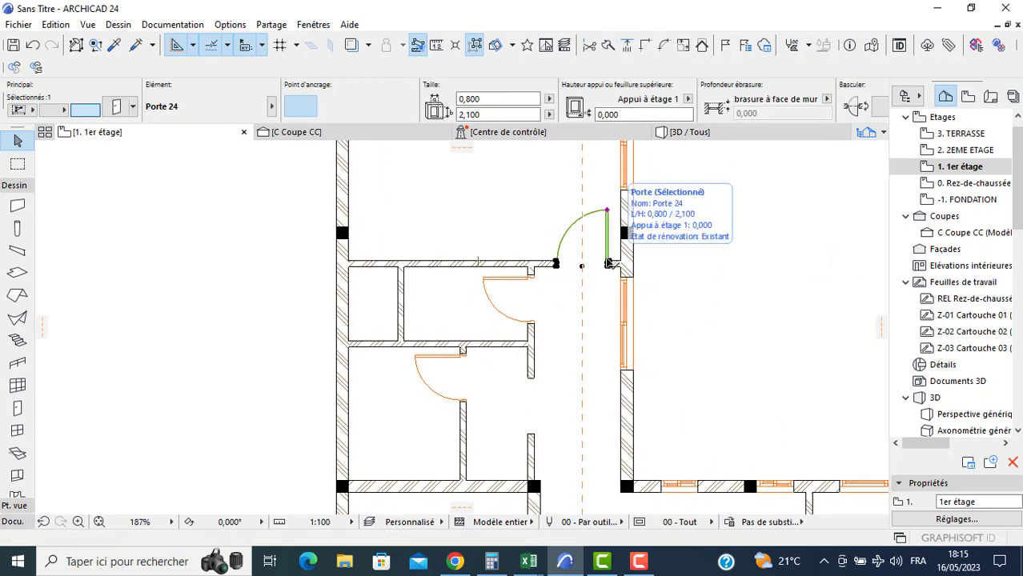
{"action": "left_click", "coordinate": [612, 264]}
{"action": "left_click", "coordinate": [622, 264]}
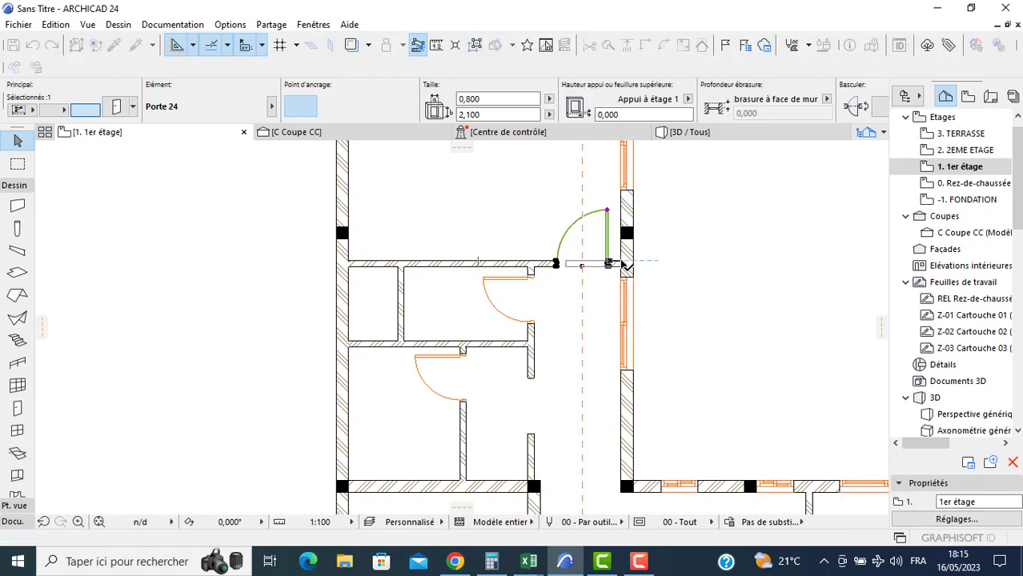
{"action": "left_click", "coordinate": [610, 264]}
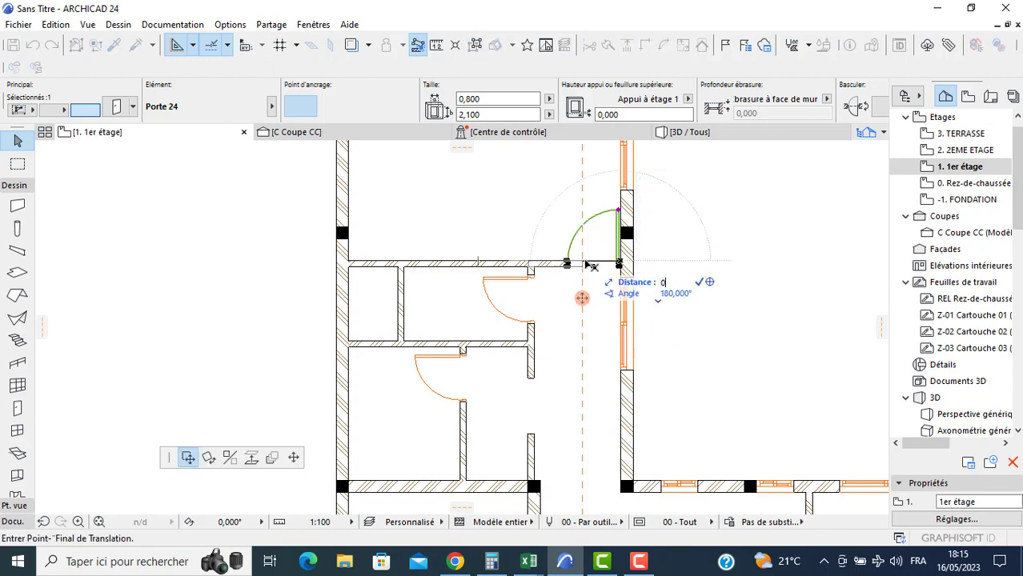
{"action": "key", "text": "Return"}
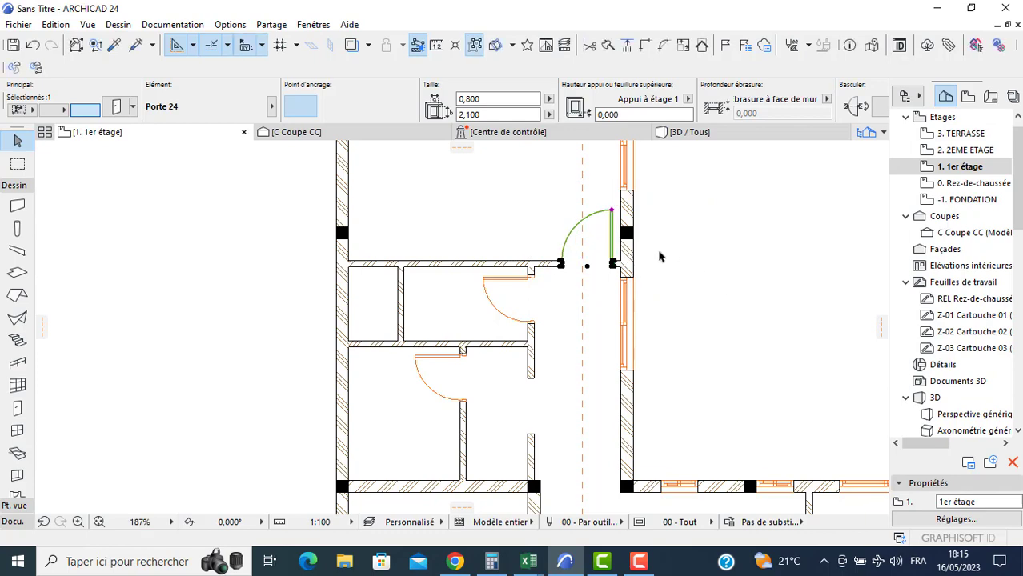
{"action": "left_click", "coordinate": [659, 255]}
- Delete the two small sliding windows on either side of the column in the hall's upper exterior wall
{"action": "scroll", "coordinate": [659, 249], "scroll_direction": "down", "scroll_amount": 3}
{"action": "middle_click_drag", "start_coordinate": [823, 253], "coordinate": [533, 299]}
{"action": "scroll", "coordinate": [435, 403], "scroll_direction": "up", "scroll_amount": 3}
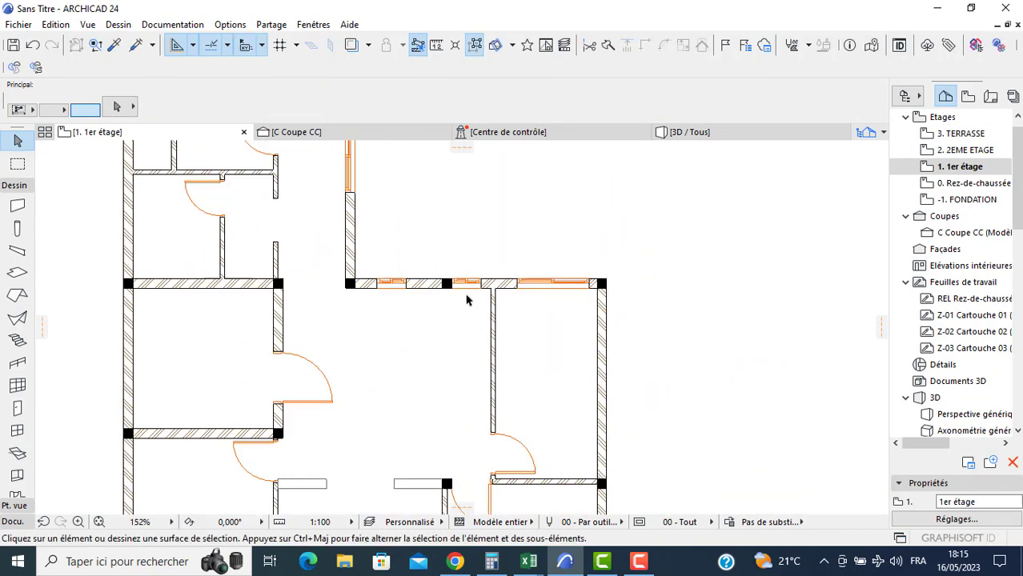
{"action": "left_click", "coordinate": [458, 282]}
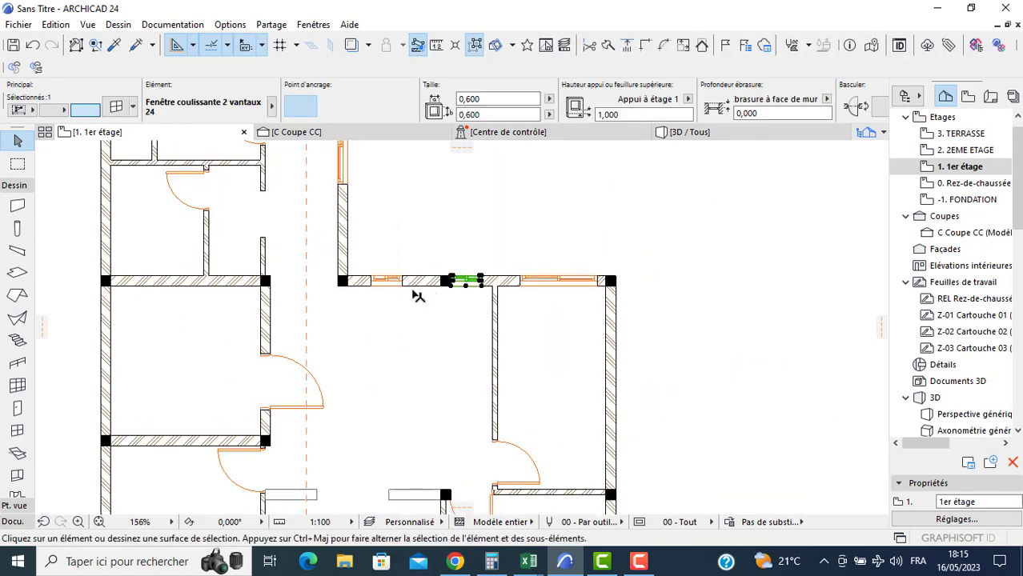
{"action": "key", "text": "Delete"}
{"action": "key", "text": "Delete"}
- Mirror the lower-right room's door about its centre so that its leaf hinges on the salon column side
{"action": "scroll", "coordinate": [439, 398], "scroll_direction": "down", "scroll_amount": 4}
{"action": "middle_click_drag", "start_coordinate": [439, 398], "coordinate": [455, 322]}
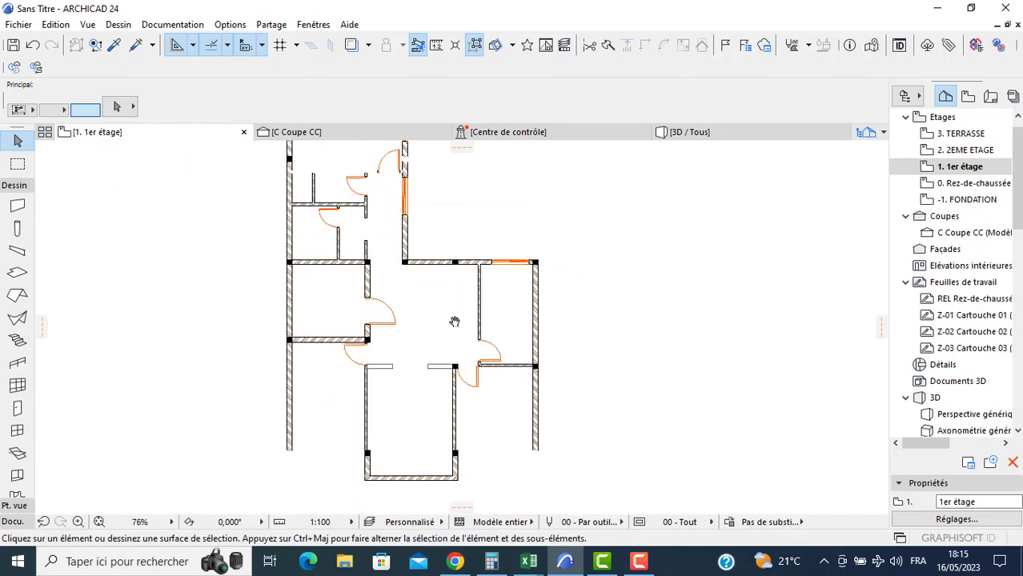
{"action": "middle_click_drag", "start_coordinate": [452, 418], "coordinate": [453, 405]}
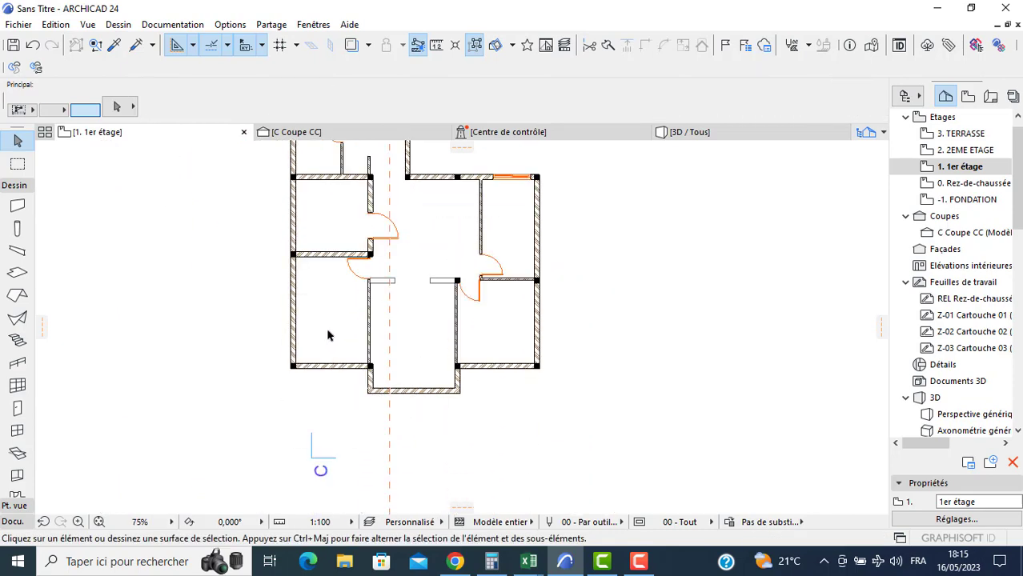
{"action": "scroll", "coordinate": [327, 336], "scroll_direction": "up", "scroll_amount": 2}
{"action": "left_click", "coordinate": [538, 284]}
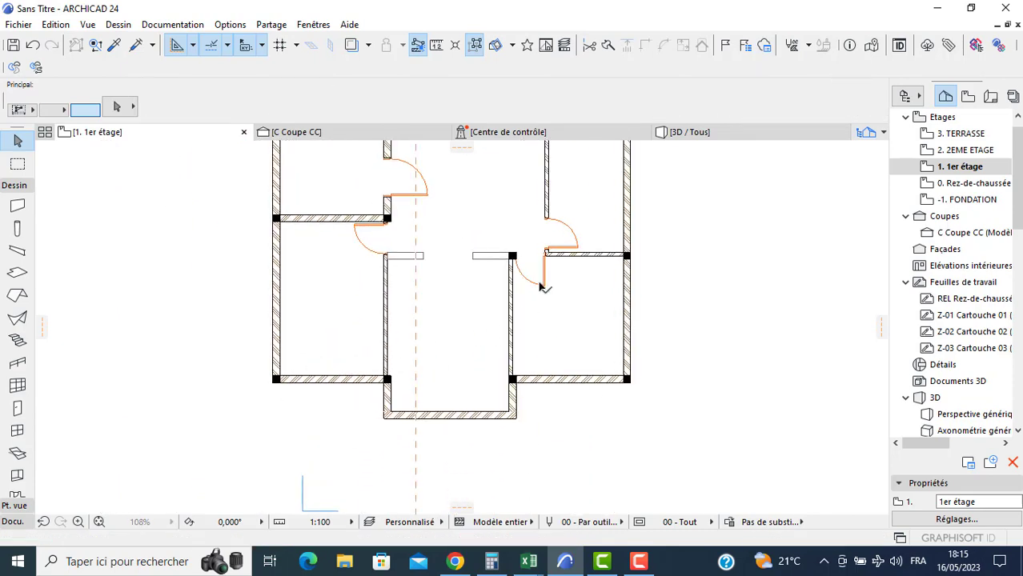
{"action": "left_click", "coordinate": [544, 283]}
{"action": "left_click", "coordinate": [545, 287]}
{"action": "scroll", "coordinate": [544, 287], "scroll_direction": "up", "scroll_amount": 3}
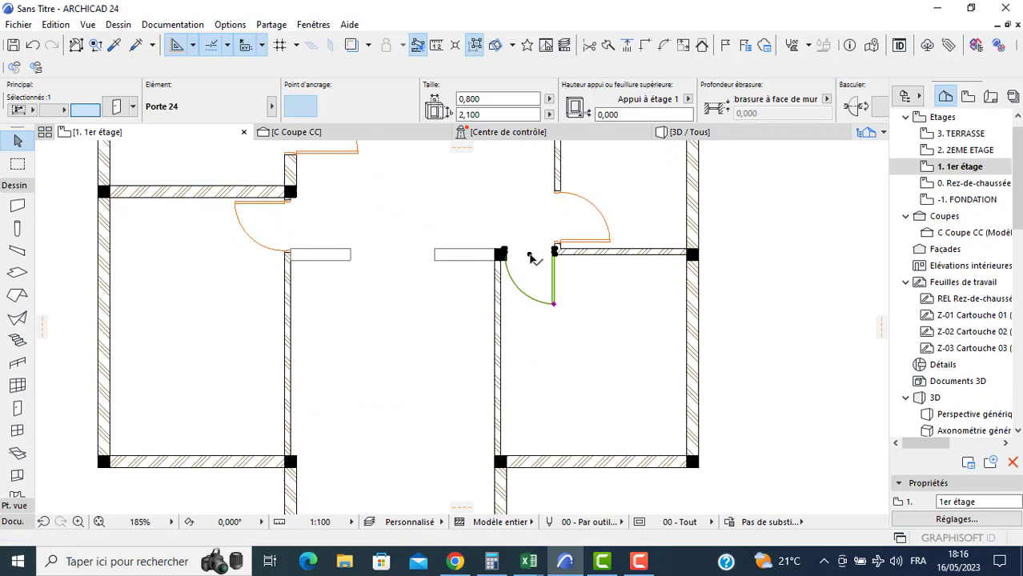
{"action": "left_click", "coordinate": [528, 255]}
{"action": "left_click", "coordinate": [229, 458]}
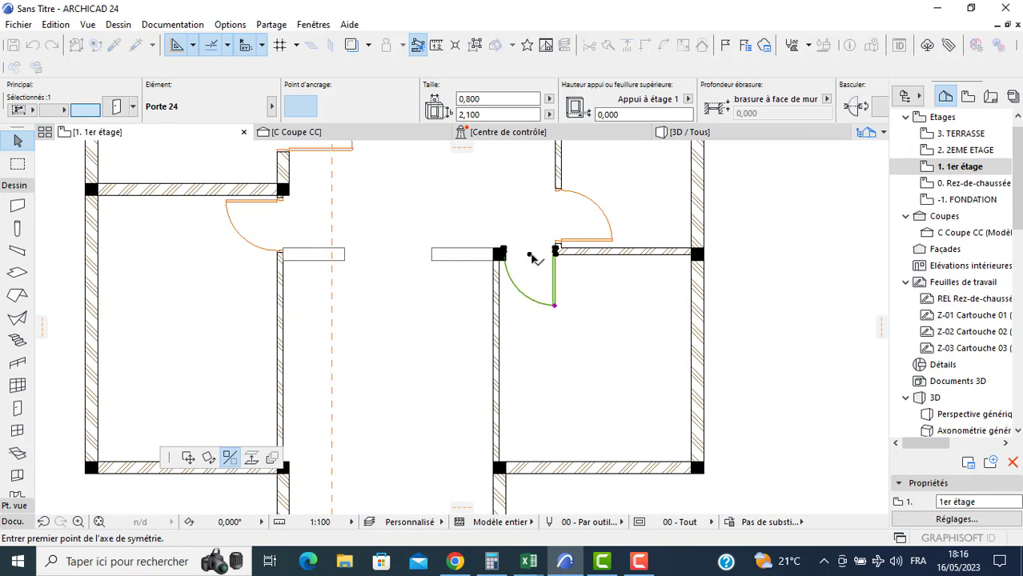
{"action": "scroll", "coordinate": [530, 254], "scroll_direction": "up", "scroll_amount": 6}
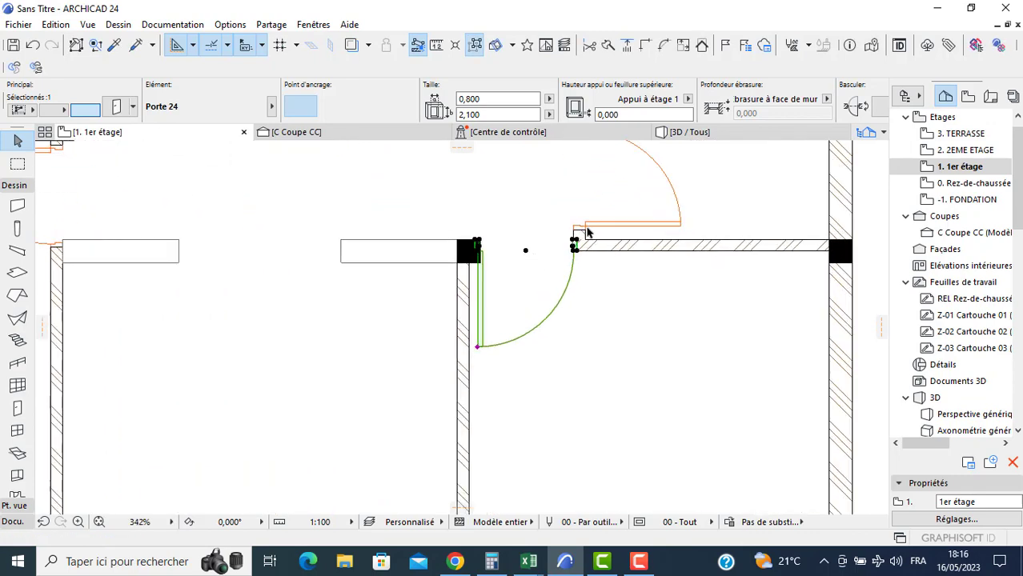
- Stretch the lower-right room's door to fit between the column face and the adjoining partition's face, making it 0.720 m wide
{"action": "middle_click_drag", "start_coordinate": [143, 263], "coordinate": [313, 311]}
{"action": "left_click", "coordinate": [225, 273]}
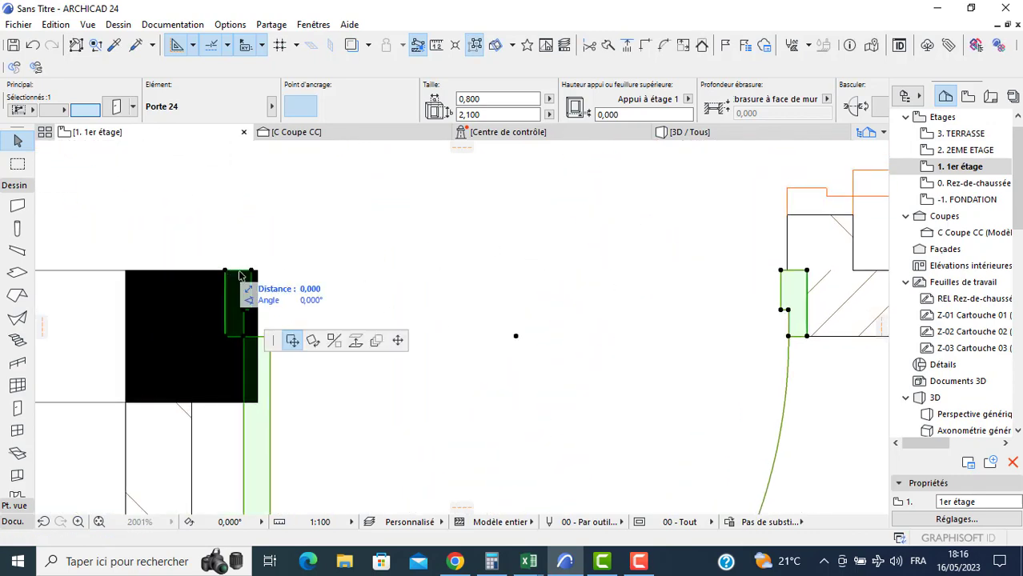
{"action": "left_click", "coordinate": [294, 459]}
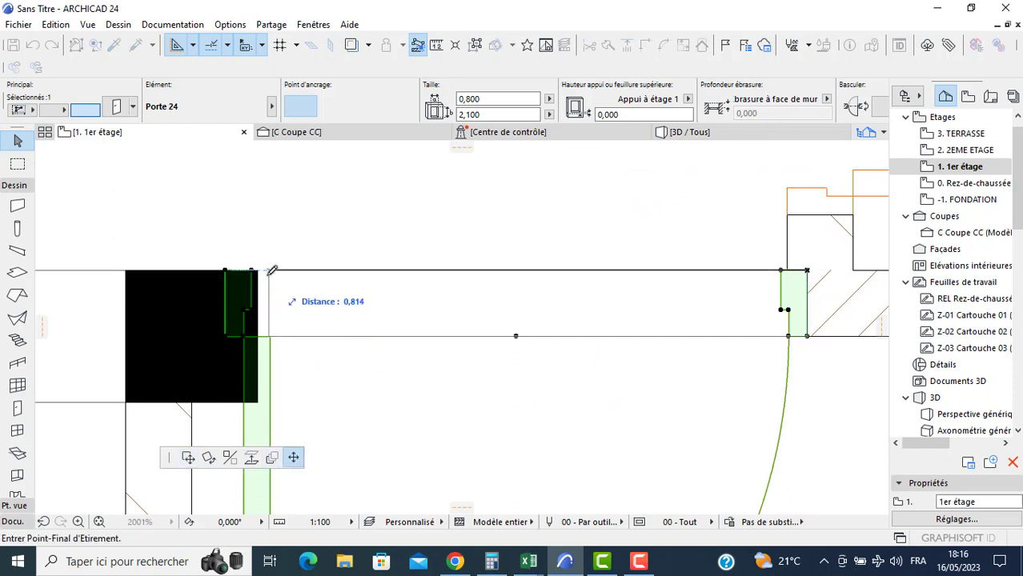
{"action": "left_click", "coordinate": [260, 268]}
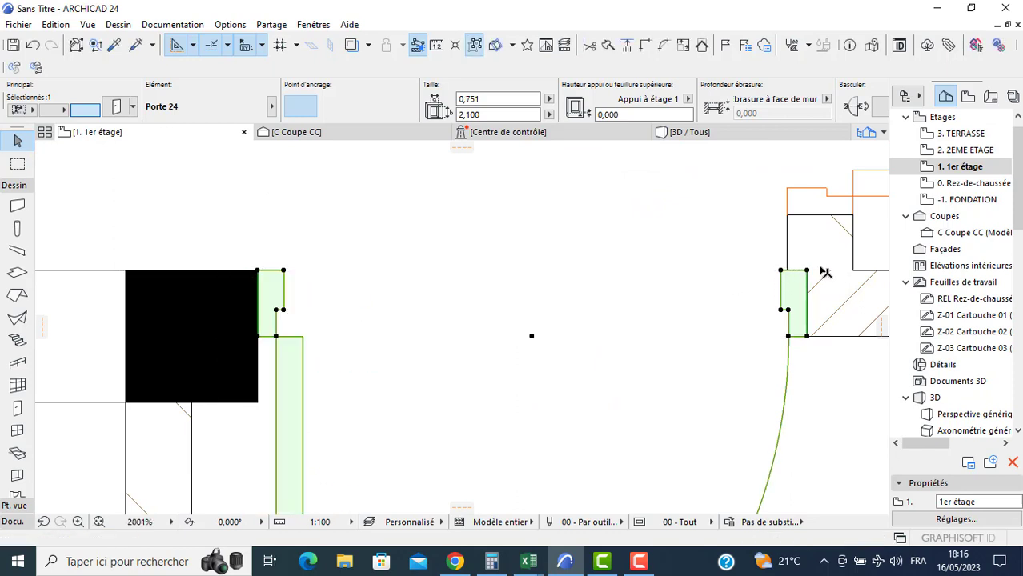
{"action": "left_click", "coordinate": [808, 271]}
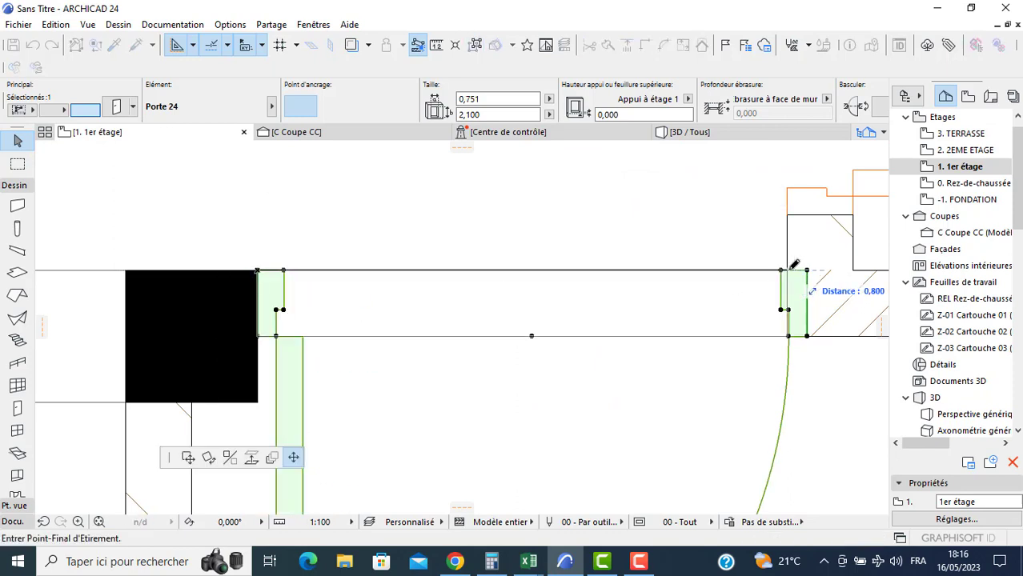
{"action": "left_click", "coordinate": [788, 270]}
{"action": "scroll", "coordinate": [631, 273], "scroll_direction": "down", "scroll_amount": 5}
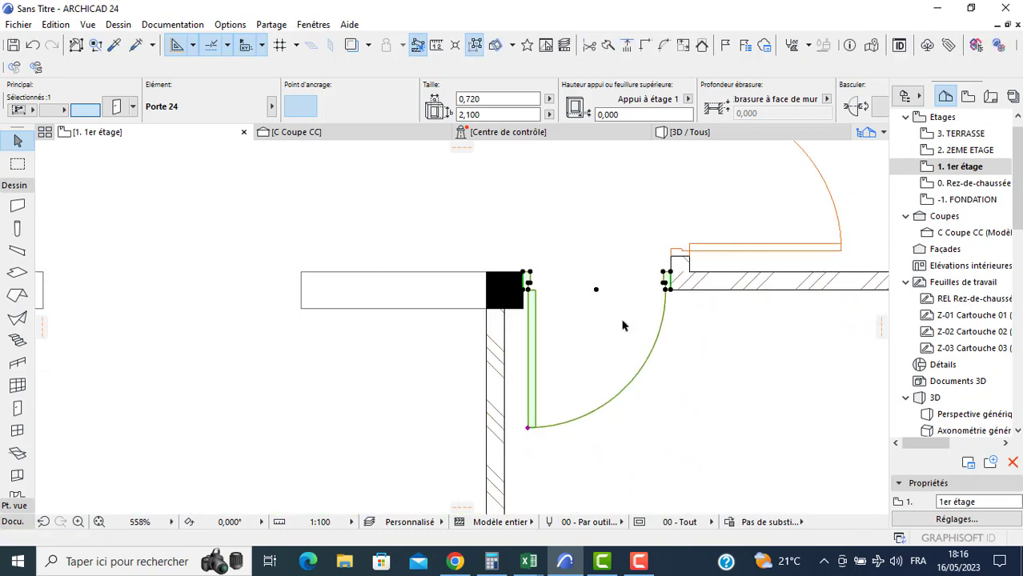
{"action": "key", "text": "Escape"}
- Stretch the lower-left room's door to fit between the column face and the low salon wall, making it 0.770 m wide
{"action": "scroll", "coordinate": [486, 313], "scroll_direction": "down", "scroll_amount": 5}
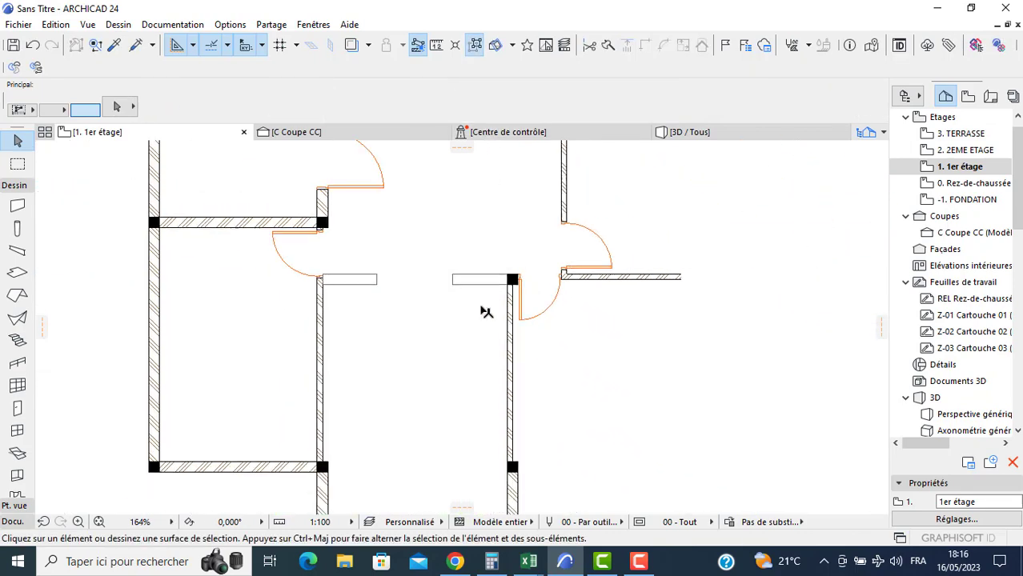
{"action": "scroll", "coordinate": [486, 312], "scroll_direction": "down", "scroll_amount": 3}
{"action": "scroll", "coordinate": [228, 292], "scroll_direction": "up", "scroll_amount": 5}
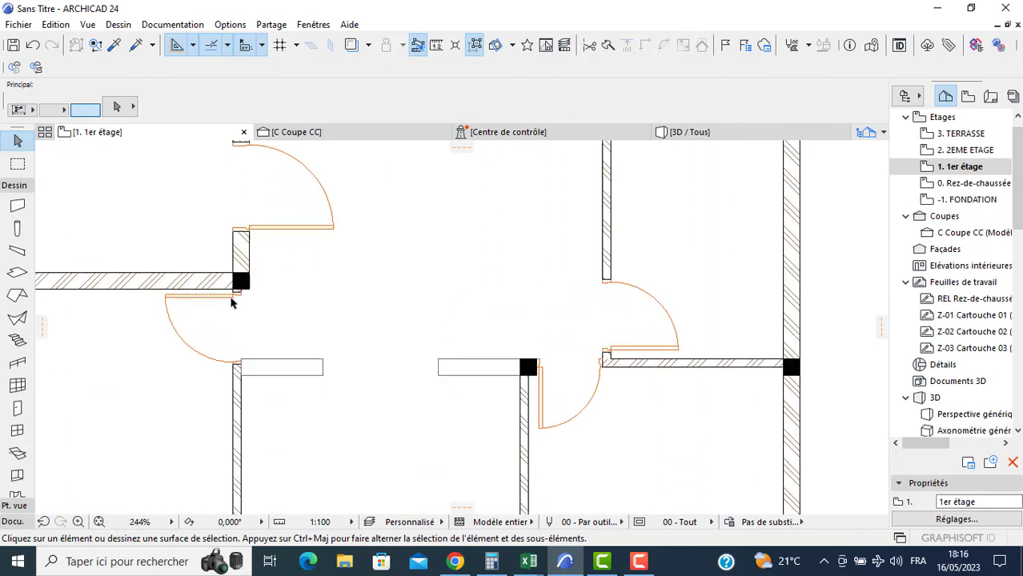
{"action": "scroll", "coordinate": [231, 303], "scroll_direction": "up", "scroll_amount": 3}
{"action": "left_click", "coordinate": [244, 294]}
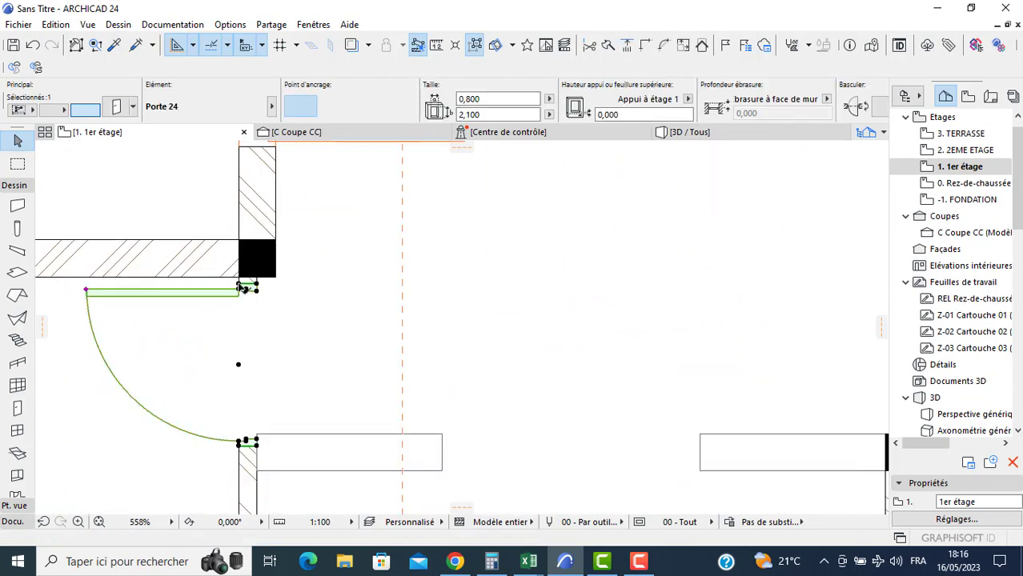
{"action": "left_click", "coordinate": [246, 288]}
{"action": "left_click", "coordinate": [245, 276]}
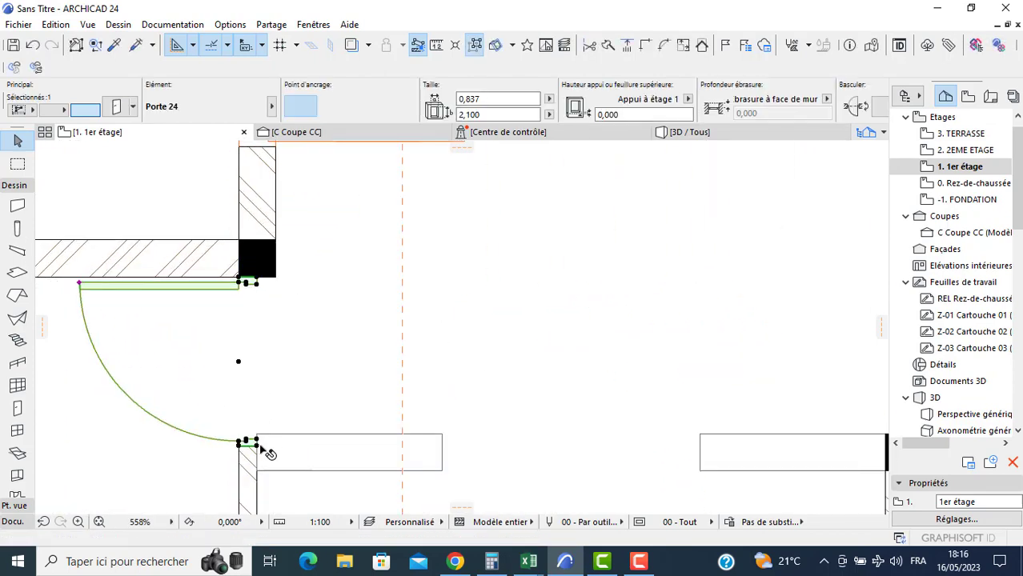
{"action": "left_click", "coordinate": [257, 442]}
{"action": "left_click", "coordinate": [260, 435]}
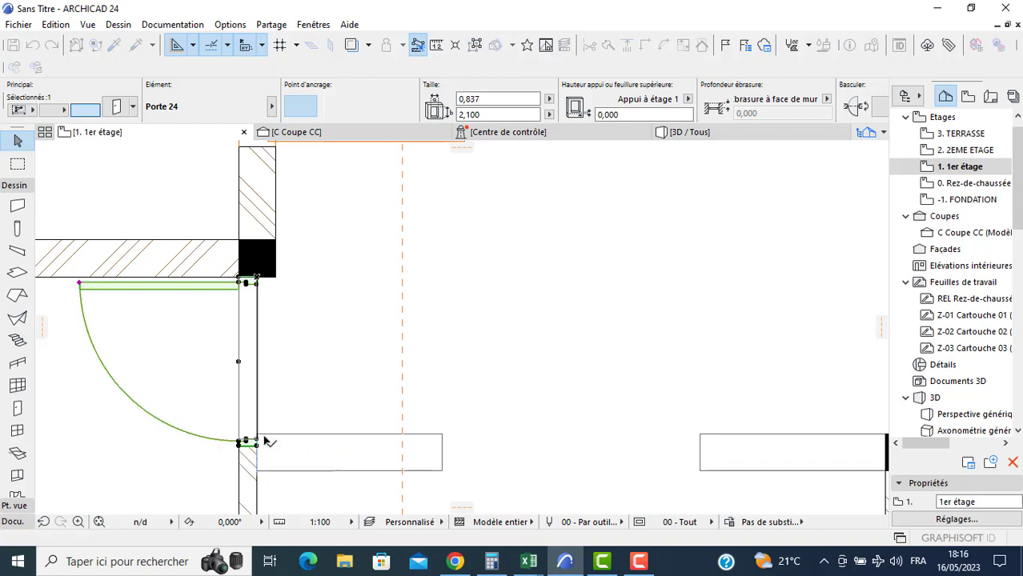
{"action": "scroll", "coordinate": [258, 439], "scroll_direction": "up", "scroll_amount": 3}
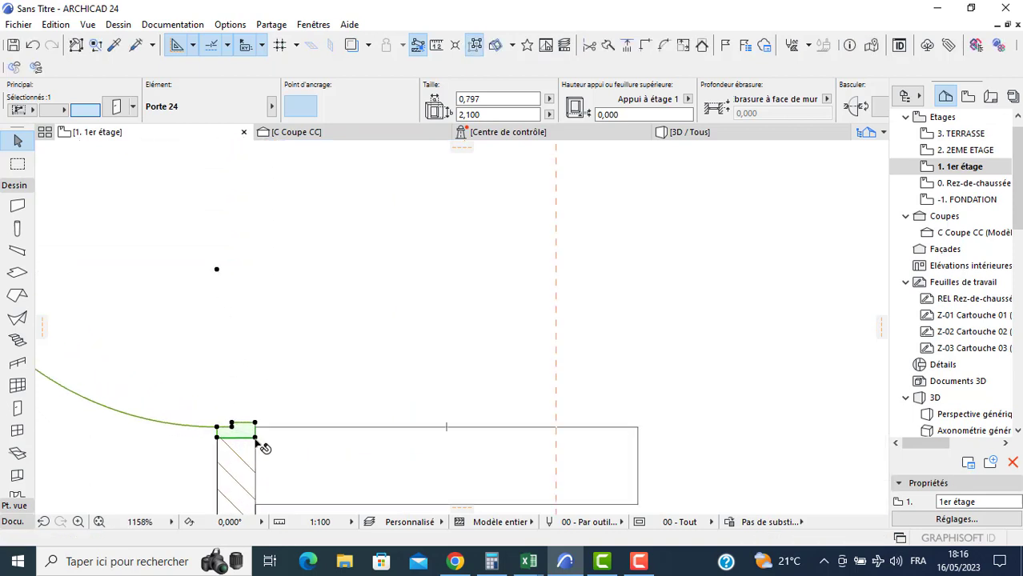
{"action": "left_click", "coordinate": [256, 426]}
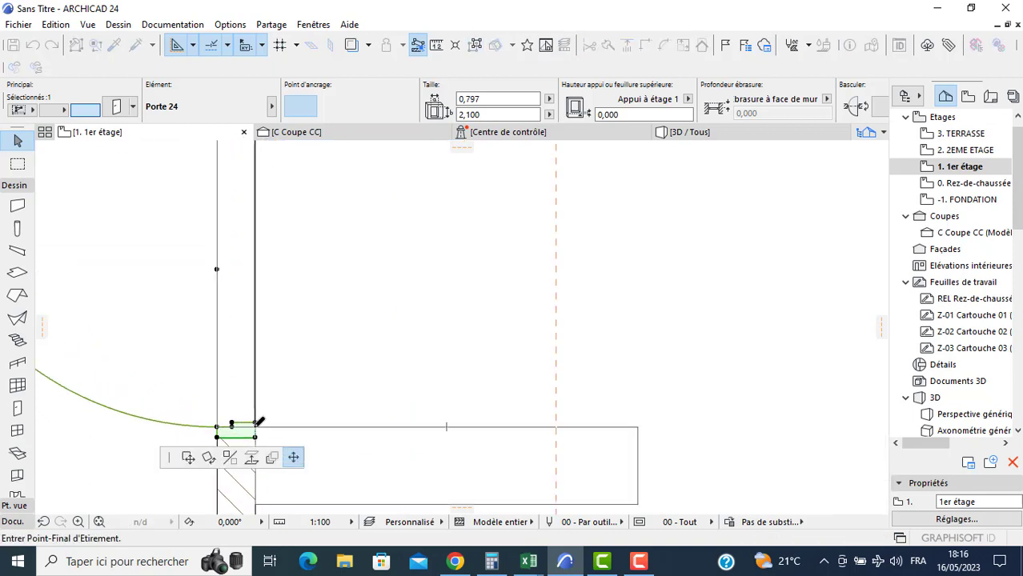
{"action": "left_click", "coordinate": [256, 421]}
{"action": "scroll", "coordinate": [253, 381], "scroll_direction": "down", "scroll_amount": 5}
{"action": "middle_click_drag", "start_coordinate": [183, 367], "coordinate": [305, 383]}
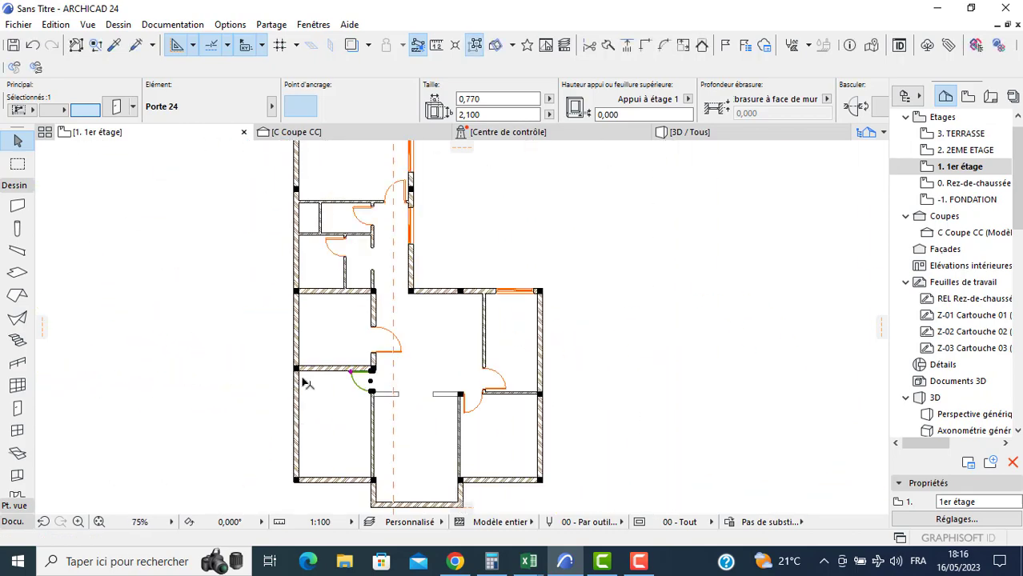
{"action": "left_click", "coordinate": [224, 294]}
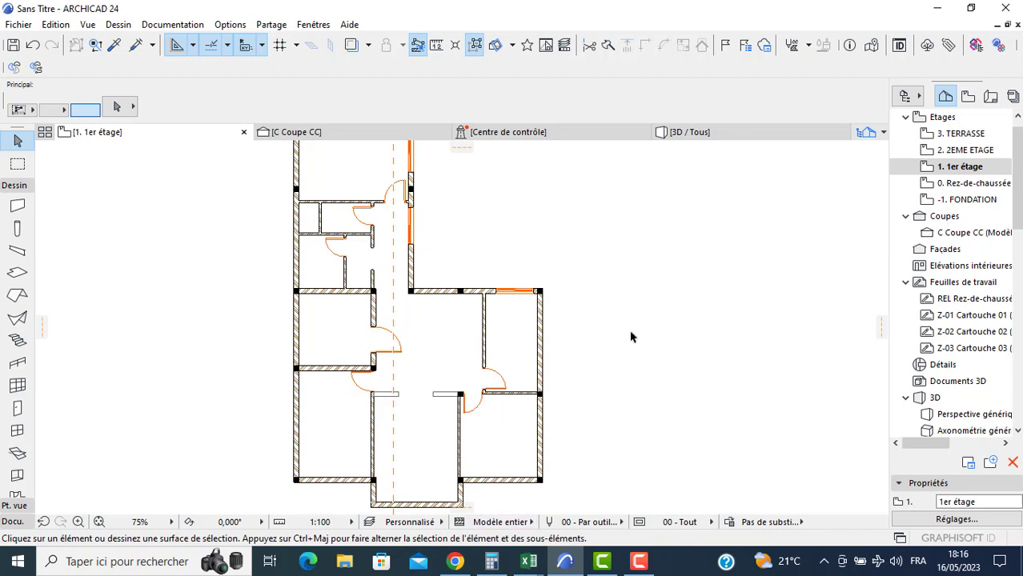
- Place a 1.500 × 1.100 m Fenêtre coulissante 2 vantaux 24 window in each of the three lower facade walls, with a 1.000 m sill
{"action": "left_click", "coordinate": [17, 431]}
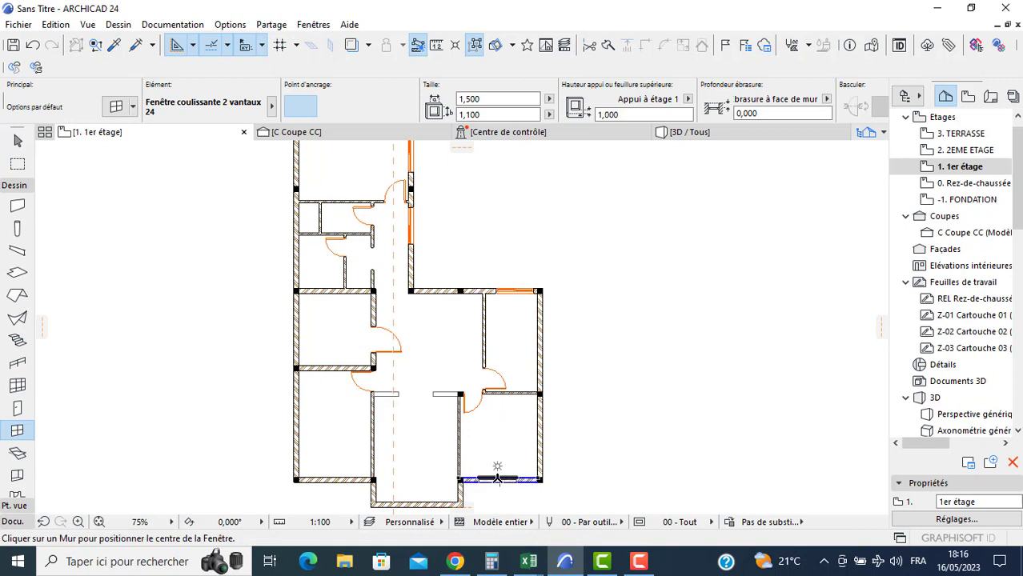
{"action": "left_click", "coordinate": [497, 467]}
{"action": "left_click", "coordinate": [498, 456]}
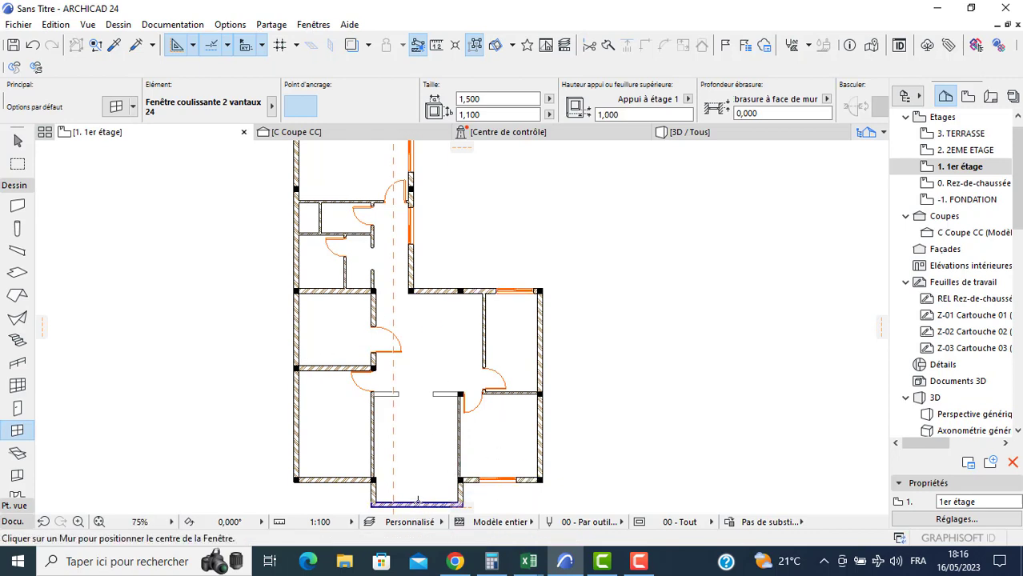
{"action": "left_click", "coordinate": [417, 502]}
{"action": "left_click", "coordinate": [404, 490]}
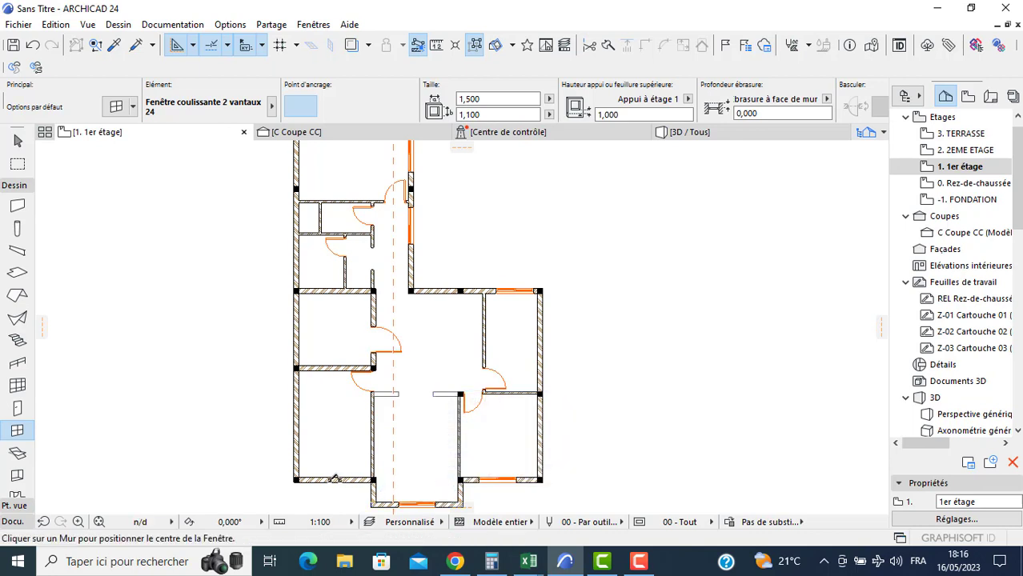
{"action": "left_click", "coordinate": [336, 479]}
{"action": "left_click", "coordinate": [334, 466]}
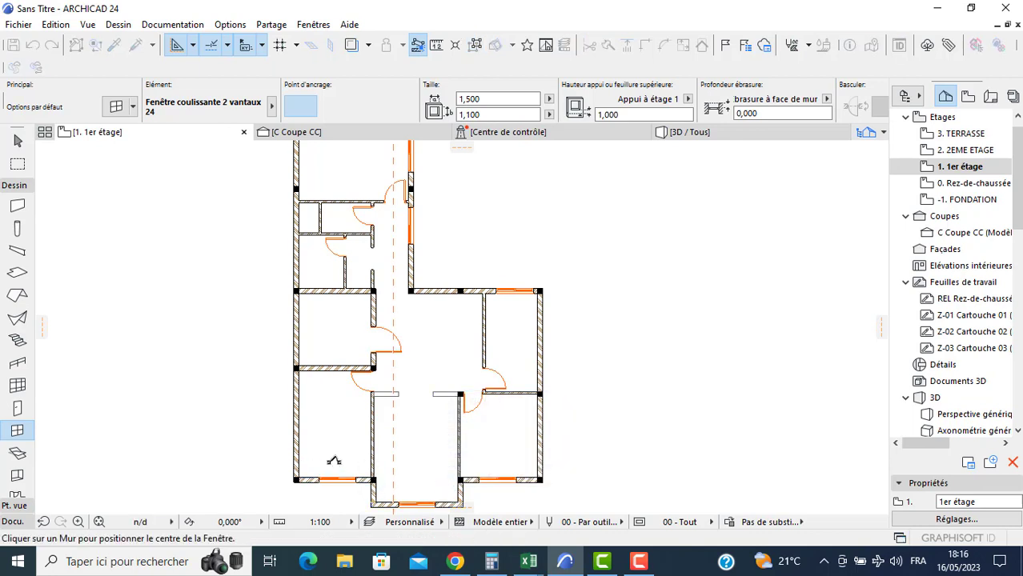
{"action": "key", "text": "Escape"}
- Inspect the first floor in the 3D perspective, examining the facade windows, interior doors and low salon walls
{"action": "key", "text": "F3"}
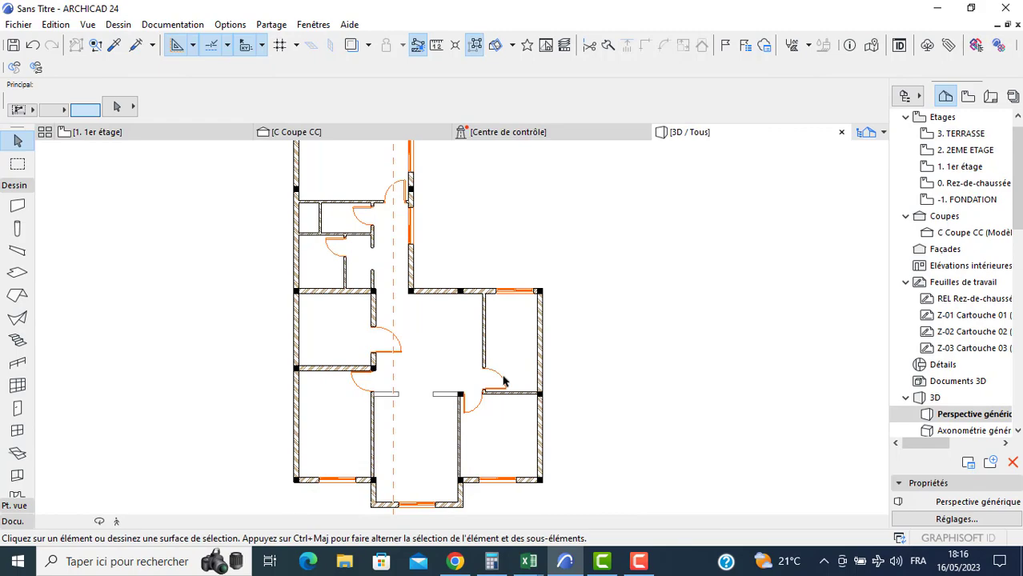
{"action": "scroll", "coordinate": [392, 342], "scroll_direction": "down", "scroll_amount": 10}
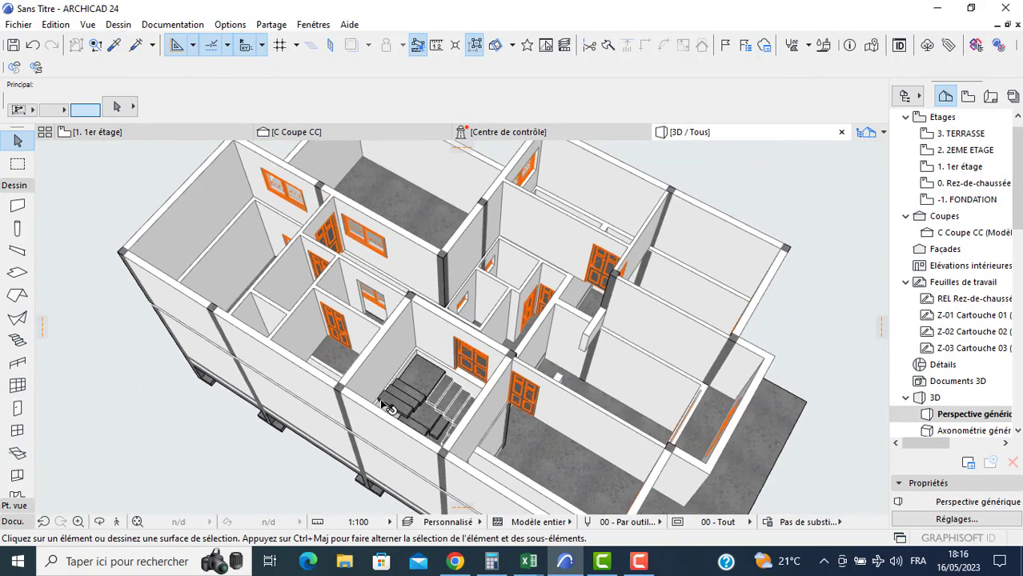
{"action": "middle_click_drag", "start_coordinate": [345, 350], "coordinate": [251, 344], "text": "shift"}
{"action": "middle_click_drag", "start_coordinate": [388, 336], "coordinate": [176, 320], "text": "shift"}
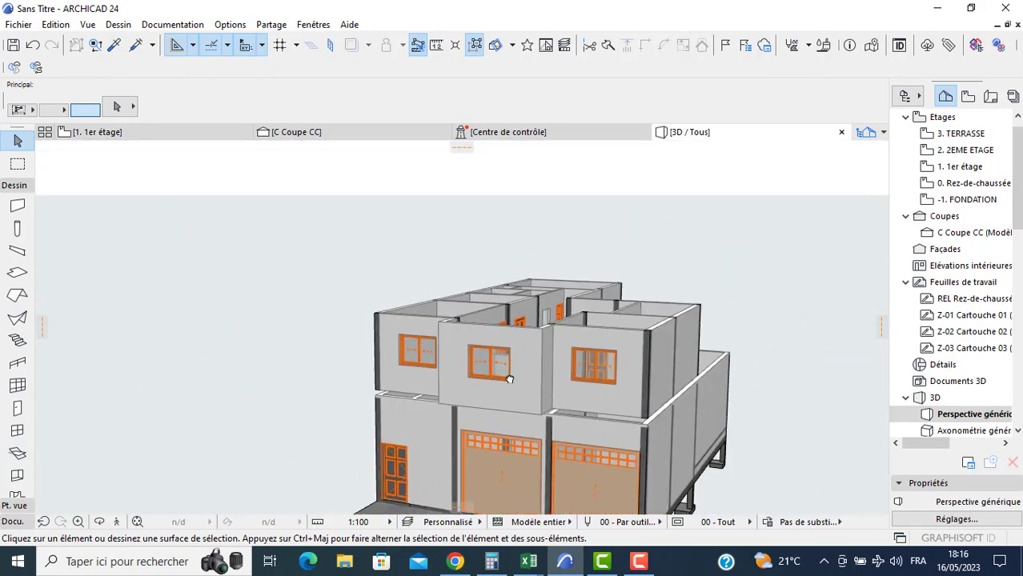
{"action": "middle_click_drag", "start_coordinate": [506, 376], "coordinate": [395, 445], "text": "shift"}
{"action": "scroll", "coordinate": [373, 364], "scroll_direction": "up", "scroll_amount": 3}
{"action": "scroll", "coordinate": [183, 258], "scroll_direction": "down", "scroll_amount": 2}
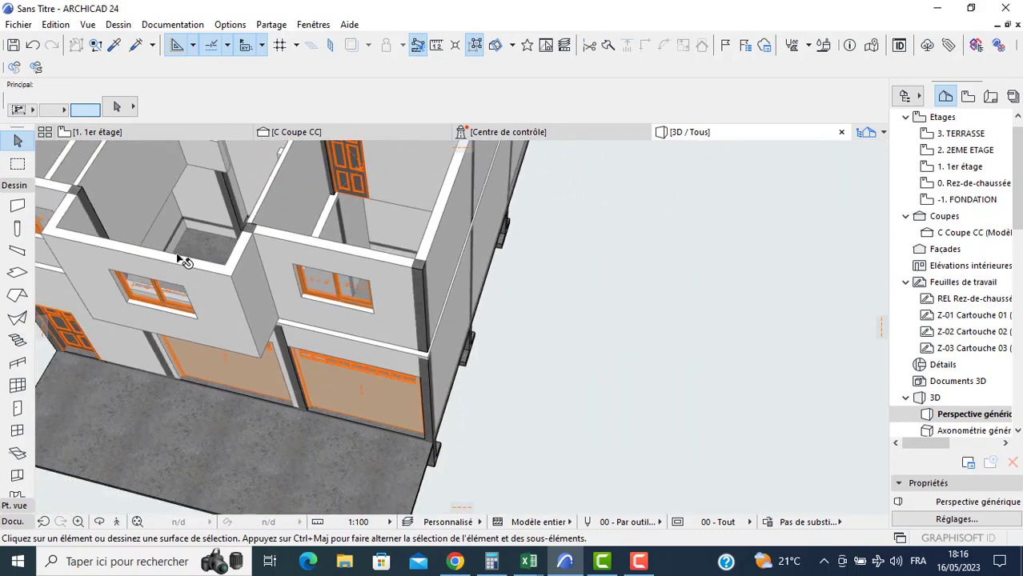
{"action": "middle_click_drag", "start_coordinate": [182, 258], "coordinate": [401, 344], "text": "shift"}
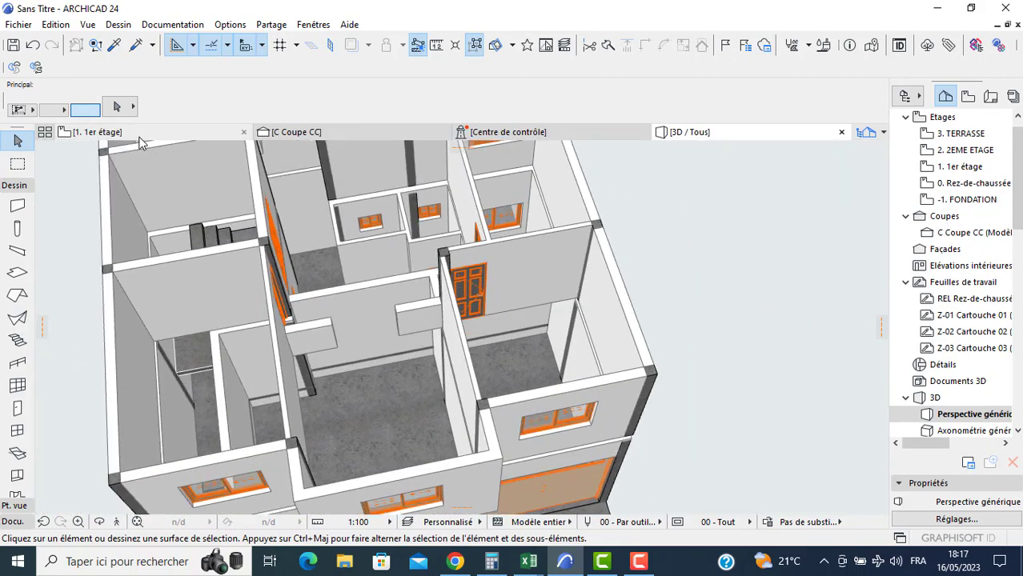
- On the first-floor plan, draw a rectangular slab of about 12.83 × 17.85 m from the house's upper-left outer corner, covering the whole plan
{"action": "mouse_move", "coordinate": [139, 138]}
{"action": "left_click", "coordinate": [98, 132]}
{"action": "left_click", "coordinate": [336, 321]}
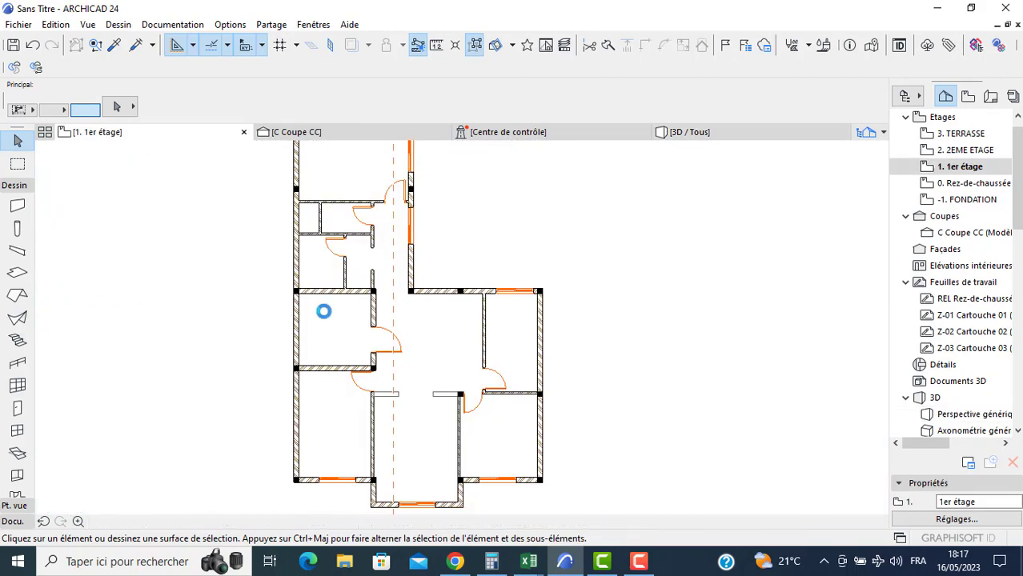
{"action": "key", "text": "Escape"}
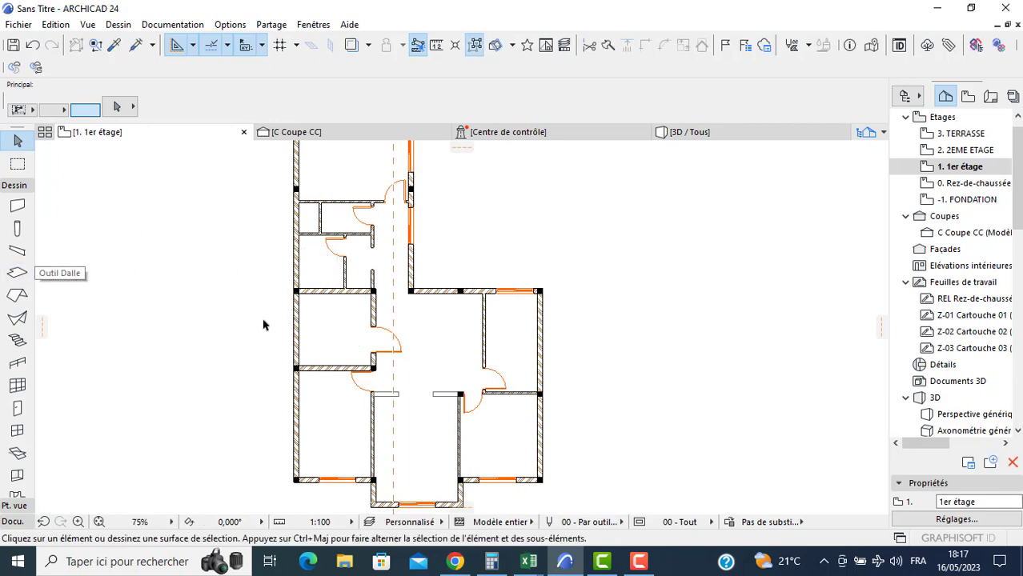
{"action": "left_click", "coordinate": [16, 274]}
{"action": "scroll", "coordinate": [280, 307], "scroll_direction": "down", "scroll_amount": 3}
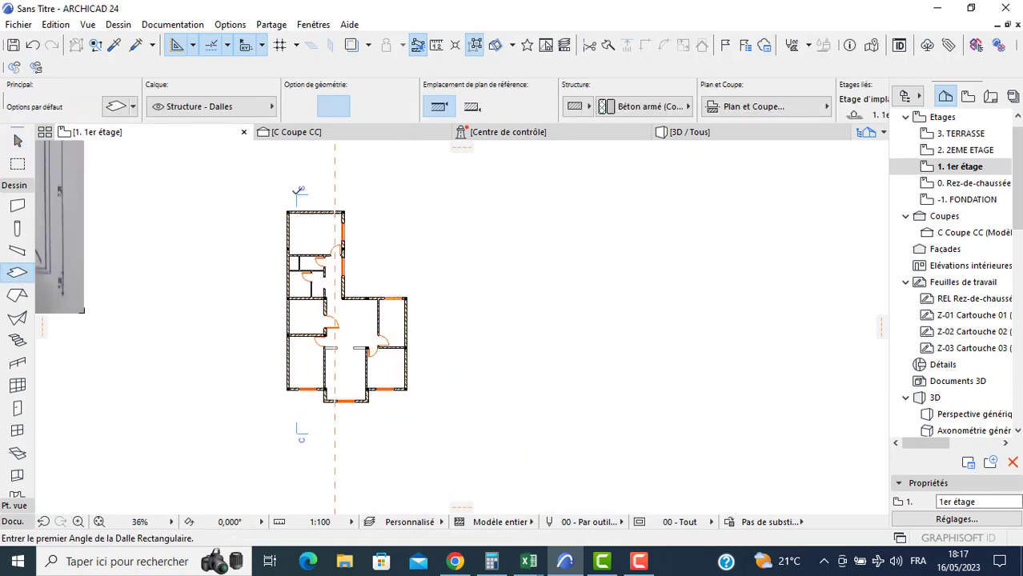
{"action": "scroll", "coordinate": [280, 205], "scroll_direction": "up", "scroll_amount": 2}
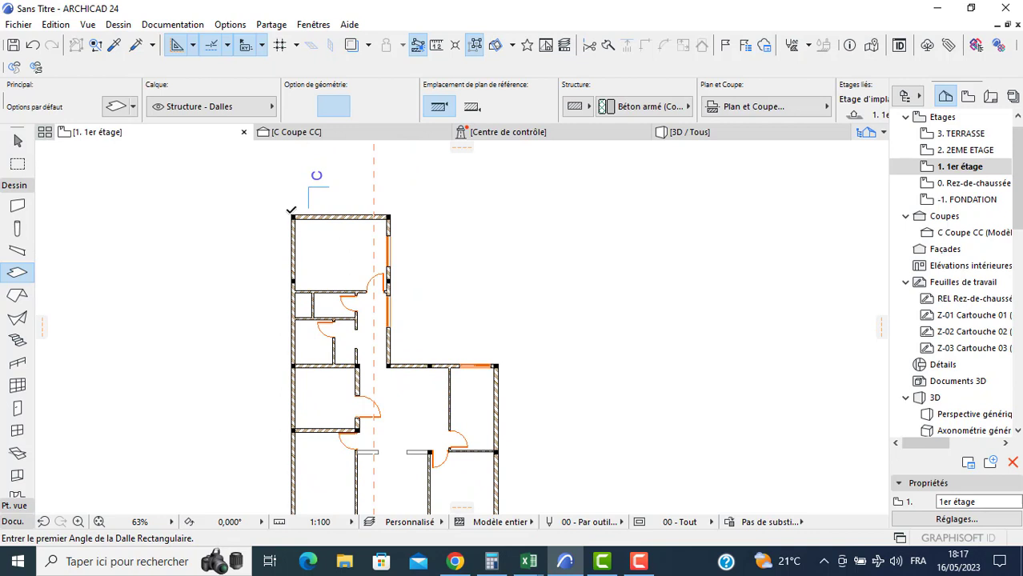
{"action": "left_click", "coordinate": [293, 215]}
{"action": "middle_click_drag", "start_coordinate": [422, 340], "coordinate": [395, 154]}
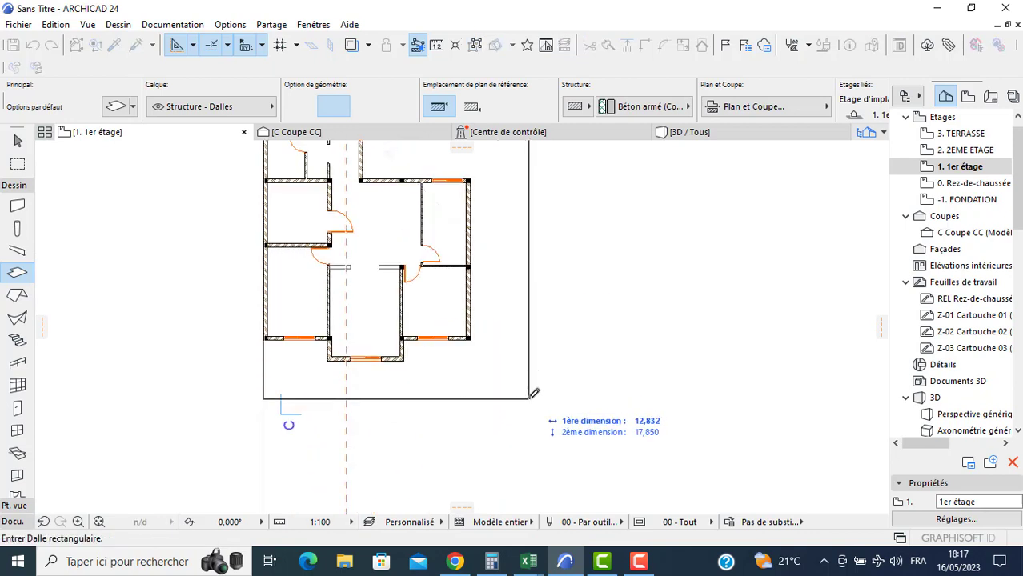
{"action": "left_click", "coordinate": [528, 397]}
- Subtract the areas of the slab lying outside the exterior walls on both sides so its outline follows the house perimeter
{"action": "left_click", "coordinate": [528, 398]}
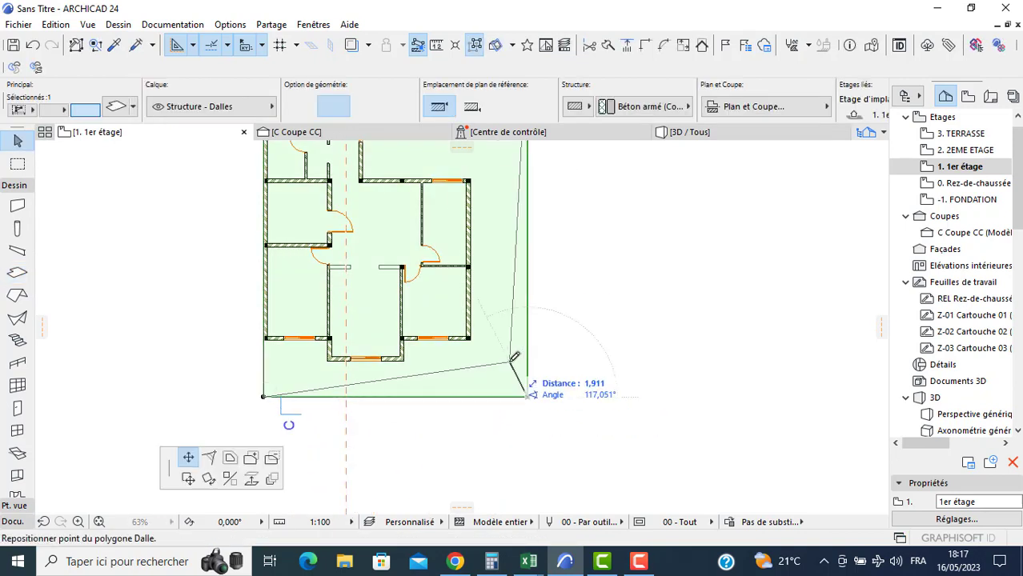
{"action": "left_click", "coordinate": [273, 457]}
{"action": "key", "text": "space"}
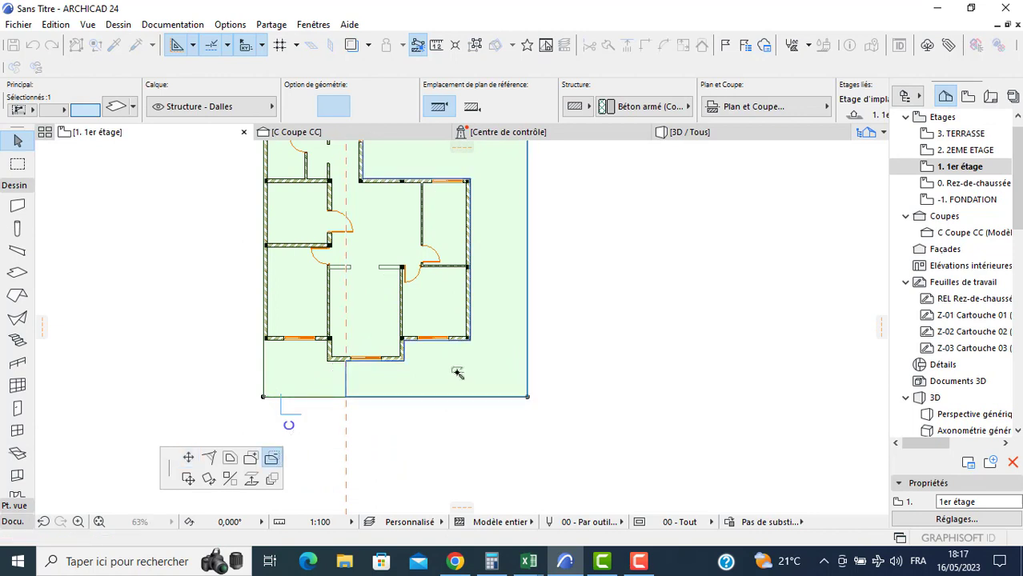
{"action": "left_click", "coordinate": [453, 371]}
{"action": "left_click", "coordinate": [346, 398]}
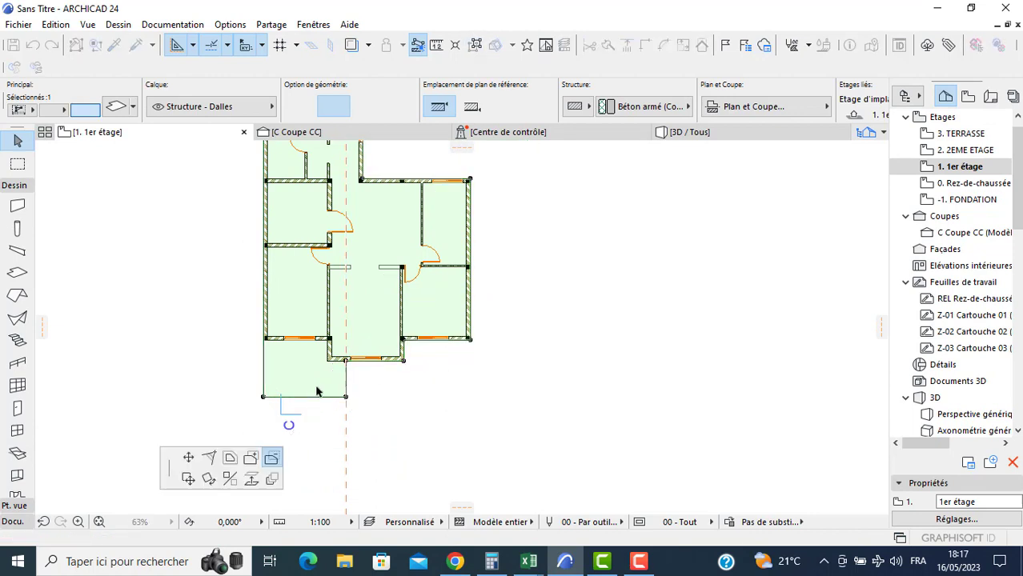
{"action": "key", "text": "space"}
{"action": "left_click", "coordinate": [291, 372]}
{"action": "middle_click_drag", "start_coordinate": [378, 294], "coordinate": [381, 429]}
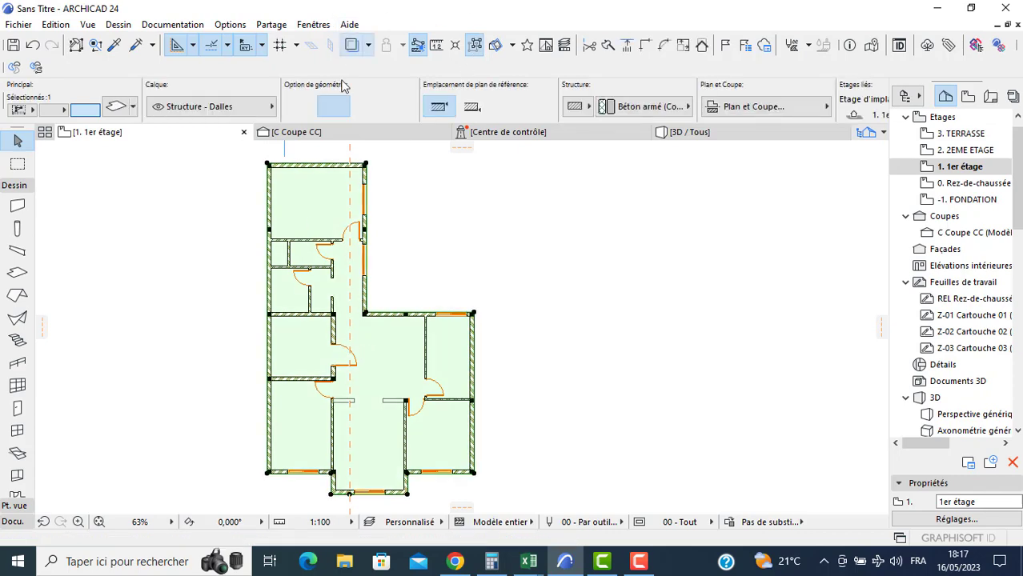
- Display the ground-floor trace reference and cut a rectangular opening of about 1.90 × 1.90 m in the slab over the staircase
{"action": "scroll", "coordinate": [313, 320], "scroll_direction": "up", "scroll_amount": 4}
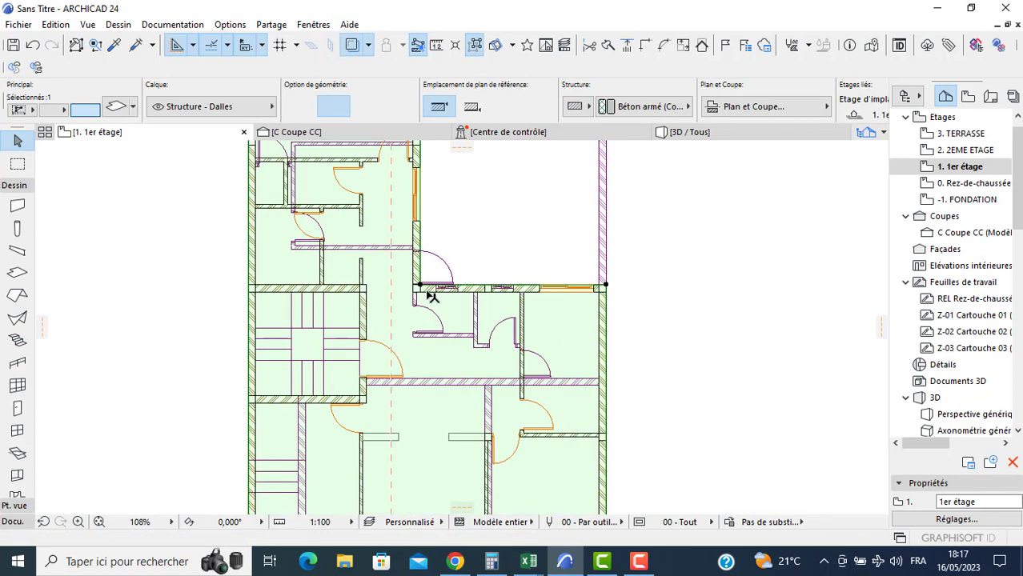
{"action": "left_click", "coordinate": [419, 287]}
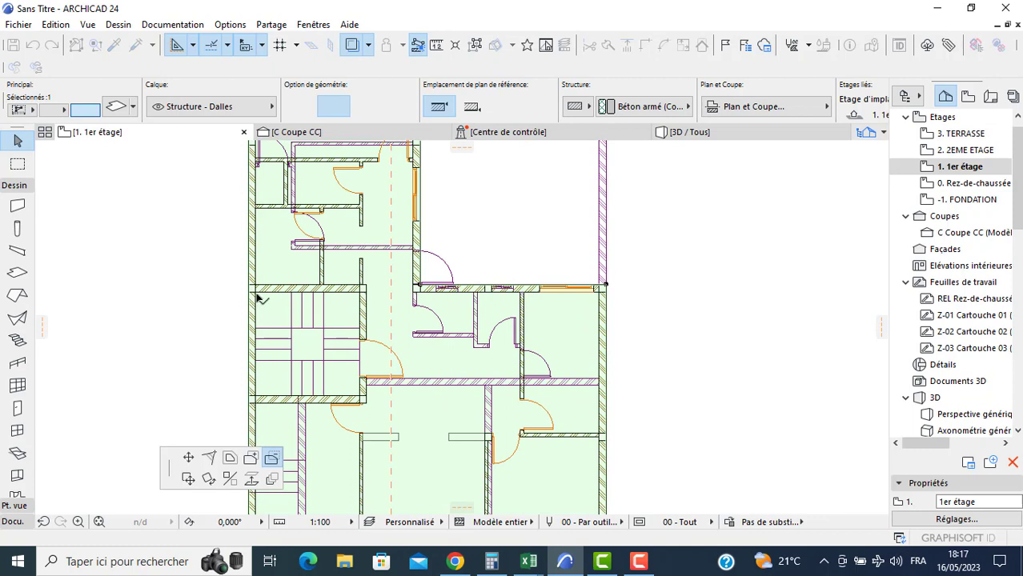
{"action": "left_click", "coordinate": [365, 289]}
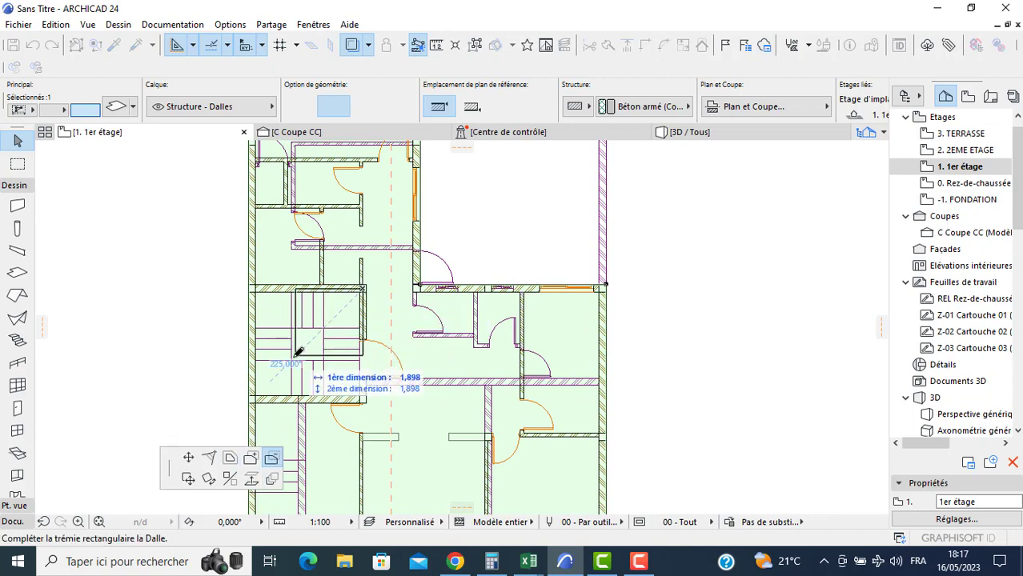
{"action": "left_click", "coordinate": [295, 355]}
- Add about 0.100 m wide strips back to the slab along the stair opening's upper and right edges to meet the wall faces, and hide the trace reference
{"action": "scroll", "coordinate": [272, 287], "scroll_direction": "up", "scroll_amount": 5}
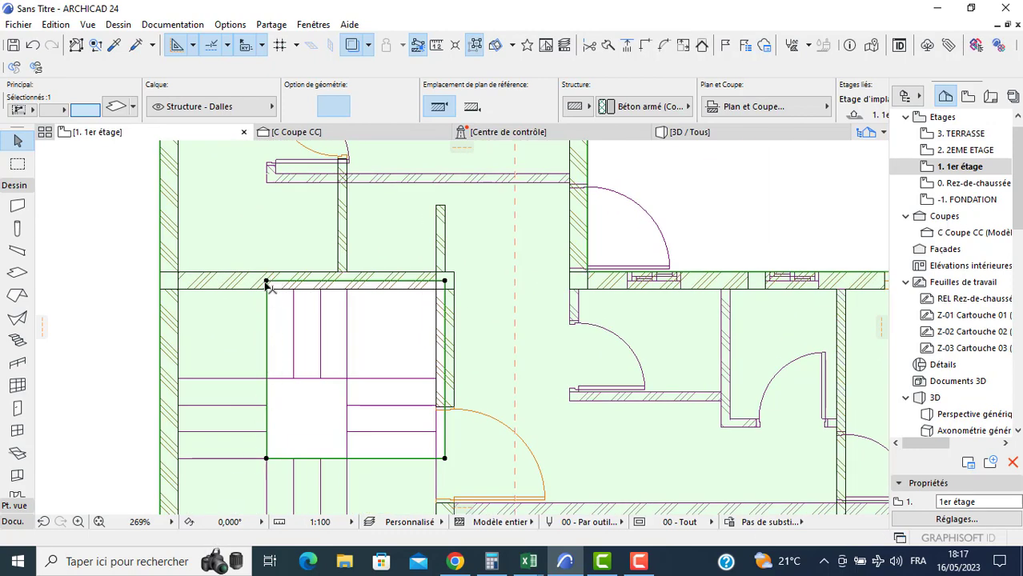
{"action": "left_click", "coordinate": [267, 282]}
{"action": "left_click", "coordinate": [250, 460]}
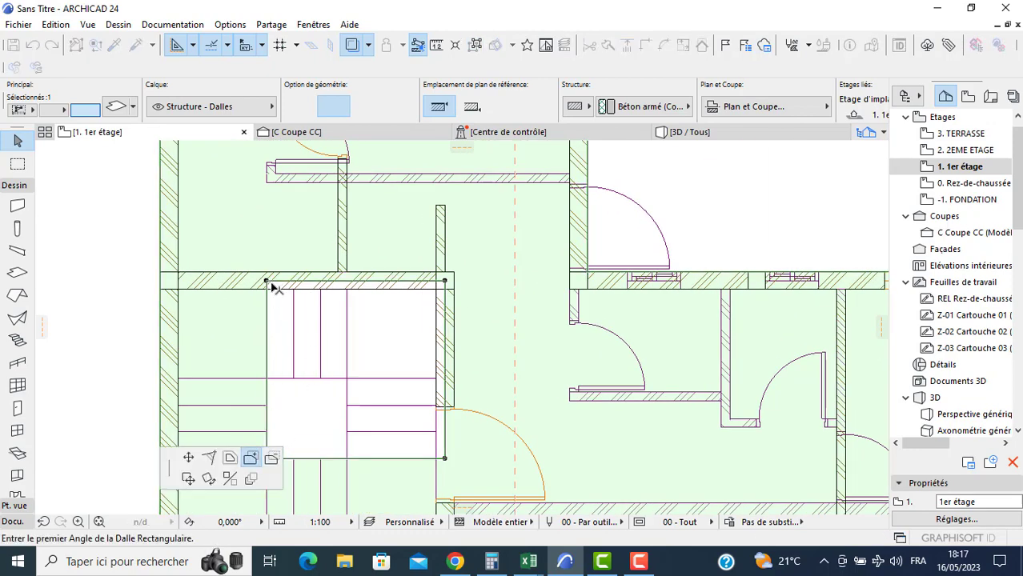
{"action": "left_click", "coordinate": [267, 282]}
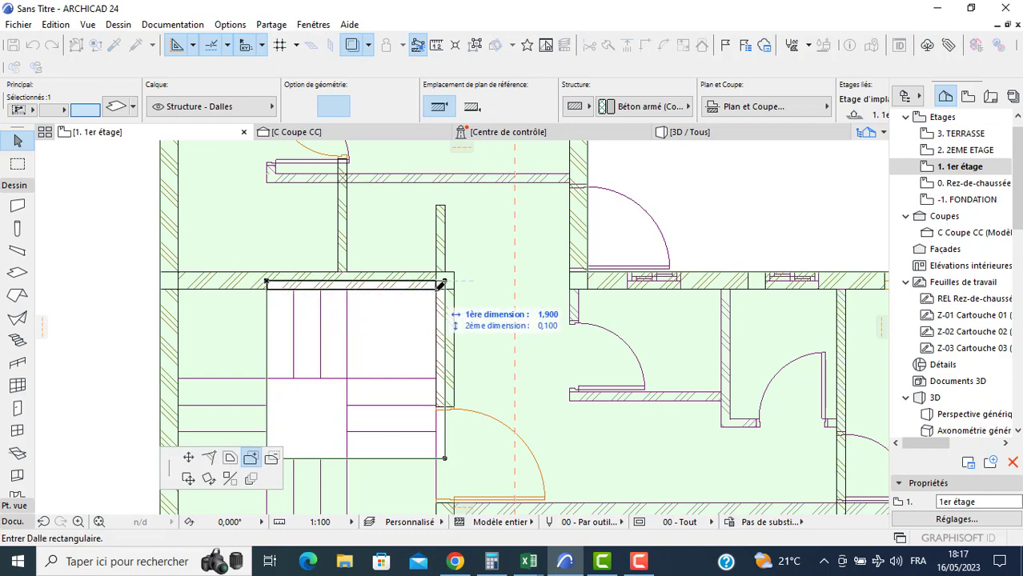
{"action": "left_click", "coordinate": [441, 283]}
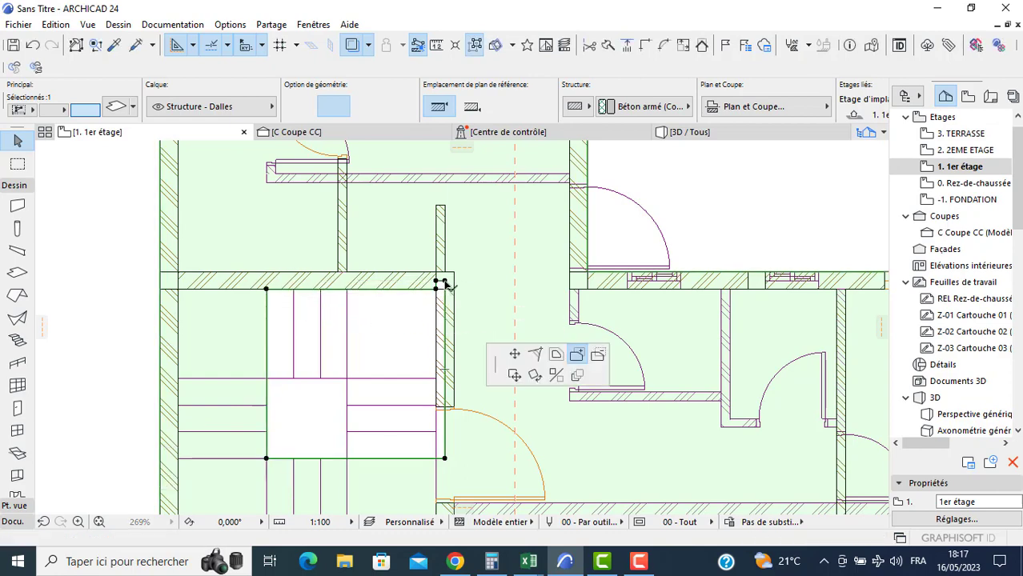
{"action": "left_click", "coordinate": [436, 458]}
{"action": "key", "text": "Escape"}
{"action": "scroll", "coordinate": [360, 396], "scroll_direction": "down", "scroll_amount": 1}
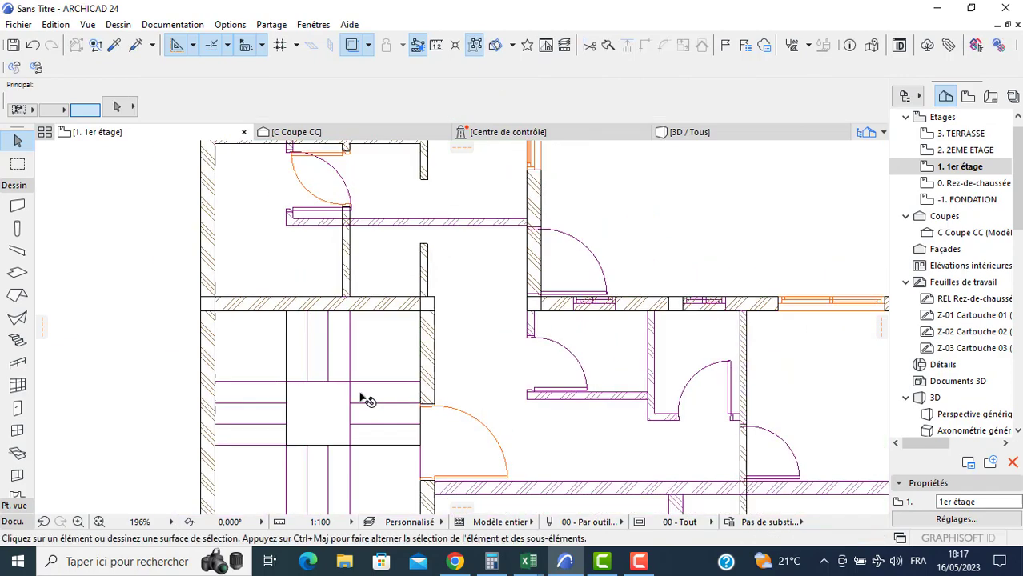
{"action": "scroll", "coordinate": [364, 398], "scroll_direction": "down", "scroll_amount": 2}
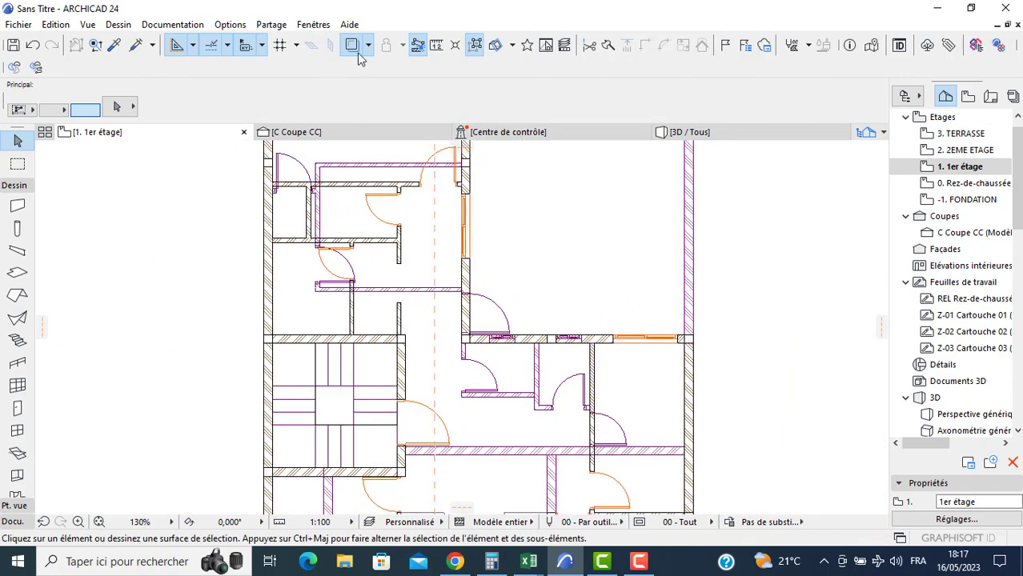
- Examine the stair opening in the 3D perspective, along with the rear courtyard, the street facade and the column tops below the first floor
{"action": "left_click", "coordinate": [687, 132]}
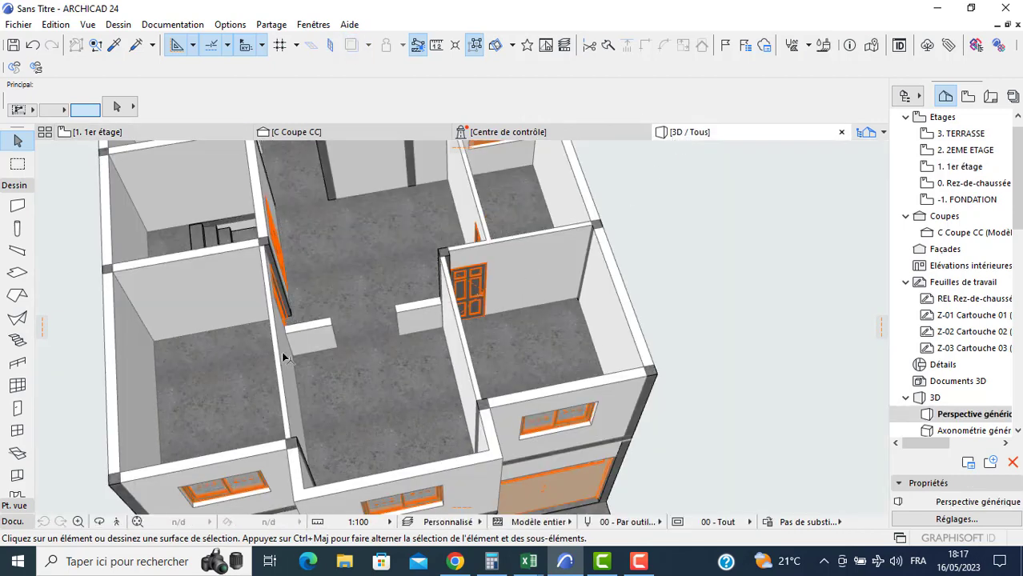
{"action": "middle_click_drag", "start_coordinate": [322, 377], "coordinate": [475, 454], "text": "shift"}
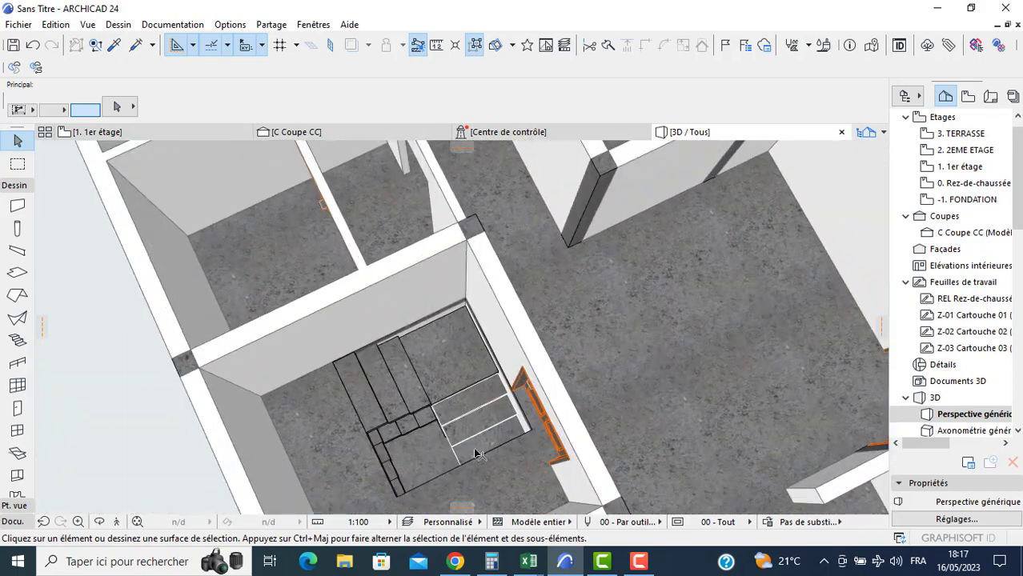
{"action": "scroll", "coordinate": [456, 378], "scroll_direction": "down", "scroll_amount": 4}
{"action": "middle_click_drag", "start_coordinate": [472, 324], "coordinate": [397, 297], "text": "shift"}
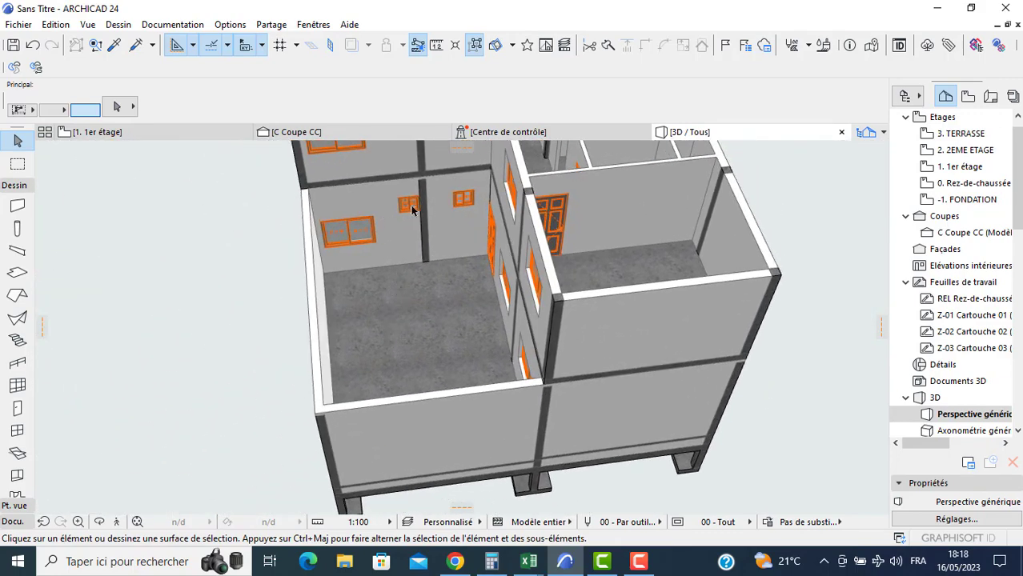
{"action": "middle_click_drag", "start_coordinate": [412, 209], "coordinate": [364, 403], "text": "shift"}
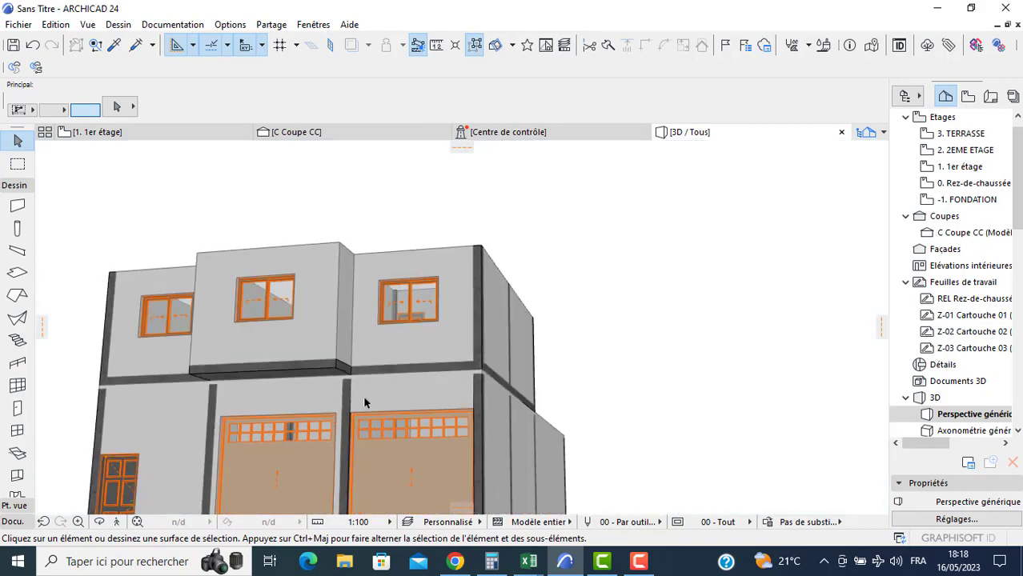
{"action": "scroll", "coordinate": [353, 392], "scroll_direction": "up", "scroll_amount": 5}
{"action": "middle_click_drag", "start_coordinate": [366, 356], "coordinate": [406, 328]}
{"action": "middle_click_drag", "start_coordinate": [510, 345], "coordinate": [394, 381], "text": "shift"}
{"action": "scroll", "coordinate": [456, 369], "scroll_direction": "down", "scroll_amount": 2}
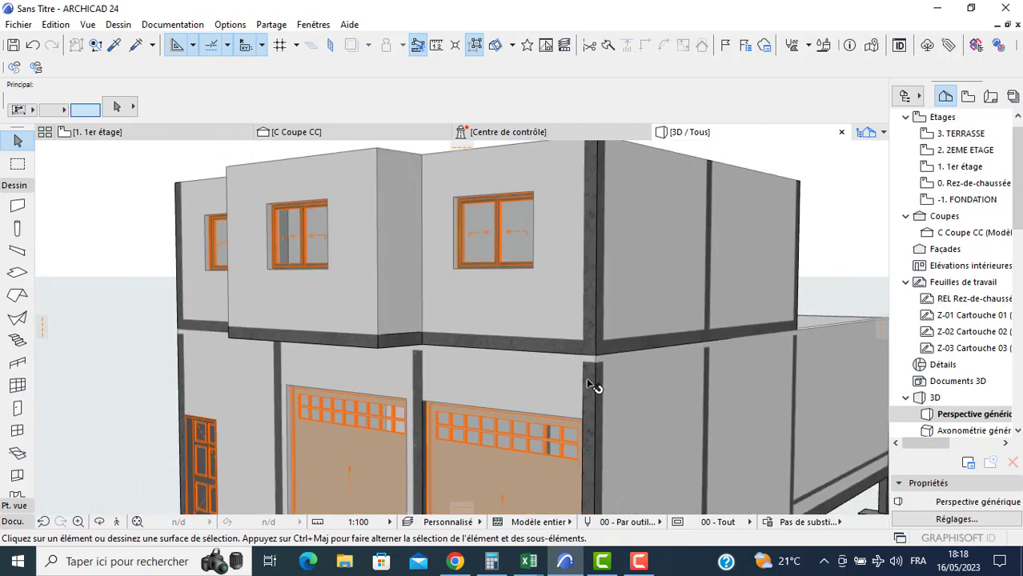
{"action": "scroll", "coordinate": [341, 298], "scroll_direction": "down", "scroll_amount": 2}
{"action": "scroll", "coordinate": [320, 289], "scroll_direction": "down", "scroll_amount": 2}
{"action": "middle_click_drag", "start_coordinate": [364, 297], "coordinate": [382, 308], "text": "shift"}
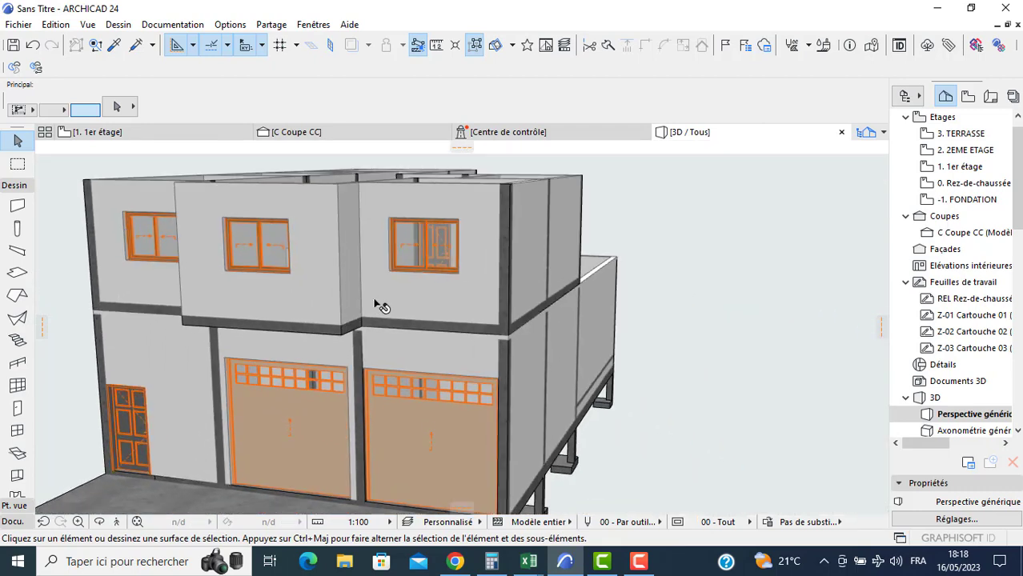
- Check the height and positioning settings of the ground-floor corner column without changing them
{"action": "left_click", "coordinate": [502, 357]}
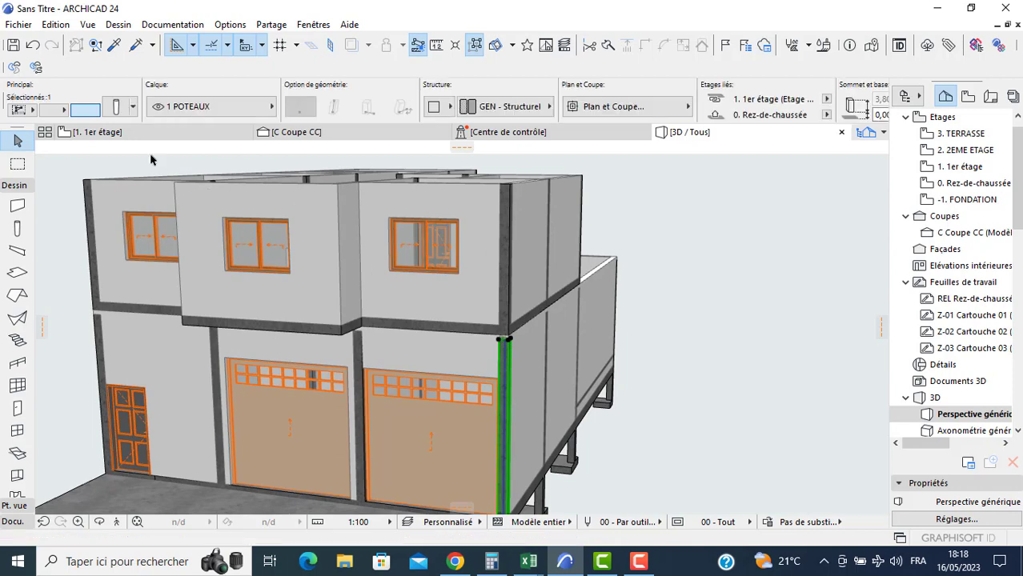
{"action": "key", "text": "ctrl+t"}
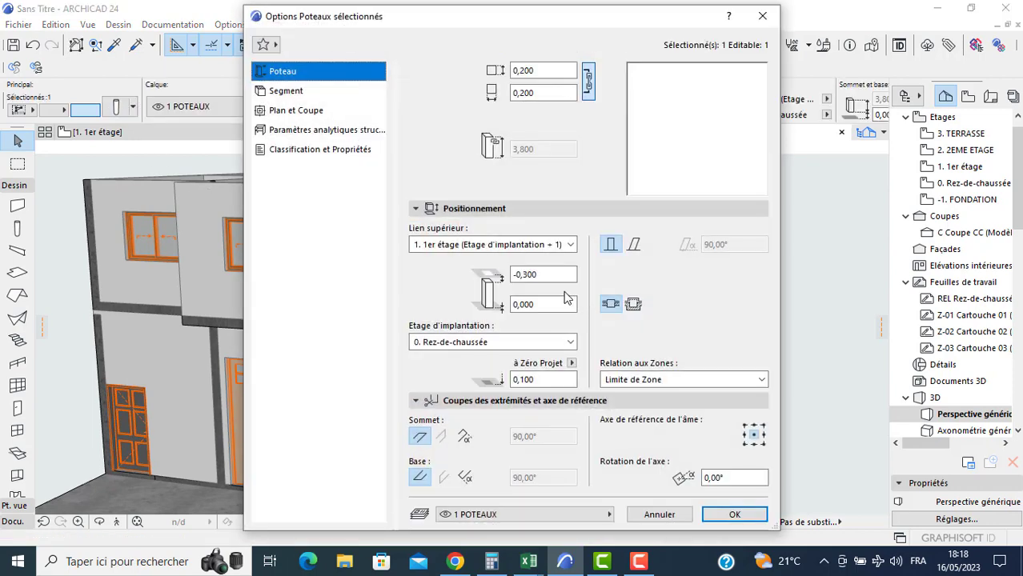
{"action": "key", "text": "Escape"}
{"action": "key", "text": "Escape"}
- On the Rez-de-chaussée plan, select all the columns and set their top offset from the 1er étage to -0,2
{"action": "double_click", "coordinate": [935, 185]}
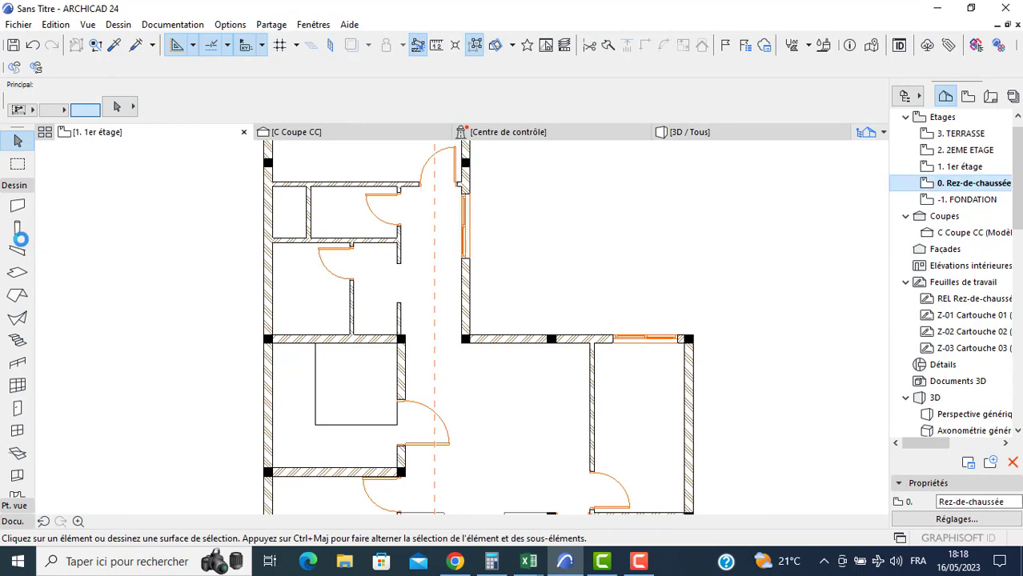
{"action": "left_click", "coordinate": [27, 229]}
{"action": "key", "text": "ctrl+a"}
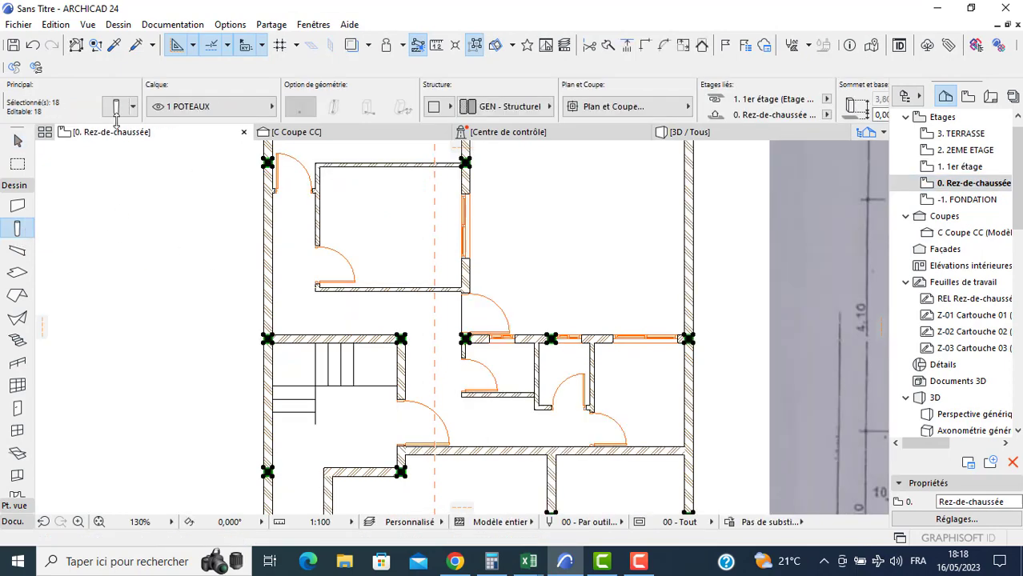
{"action": "key", "text": "ctrl+t"}
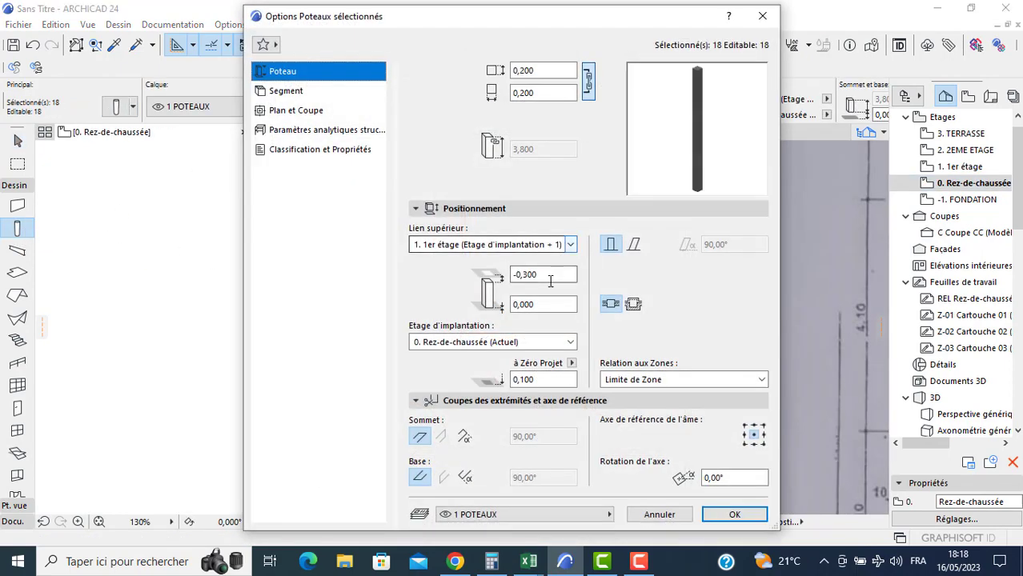
{"action": "left_click", "coordinate": [548, 276]}
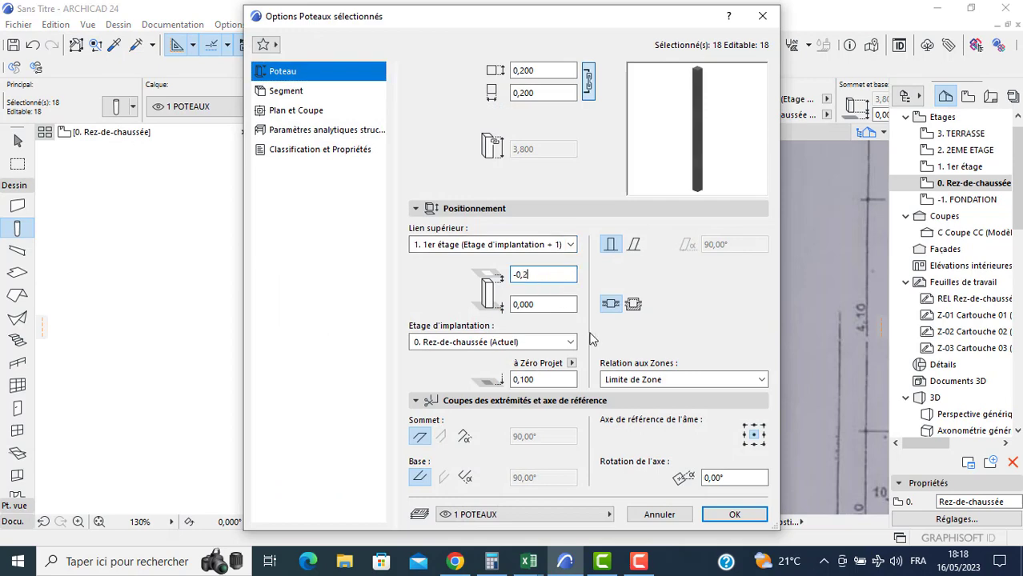
{"action": "left_click", "coordinate": [762, 514]}
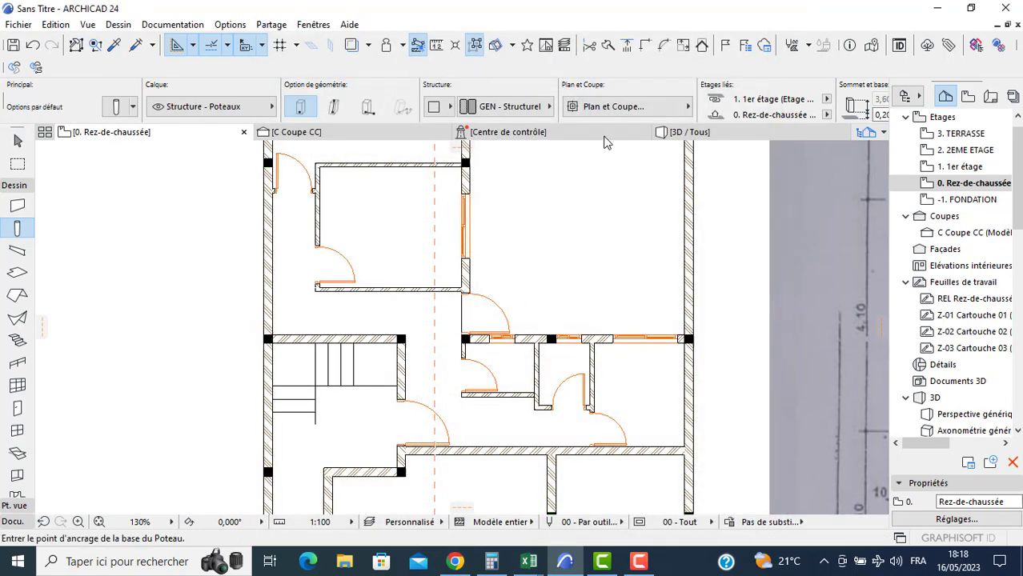
{"action": "key", "text": "Escape"}
- Inspect the building in 3D from the front and side, checking that the ground-floor columns meet the first-floor beams
{"action": "left_click", "coordinate": [695, 133]}
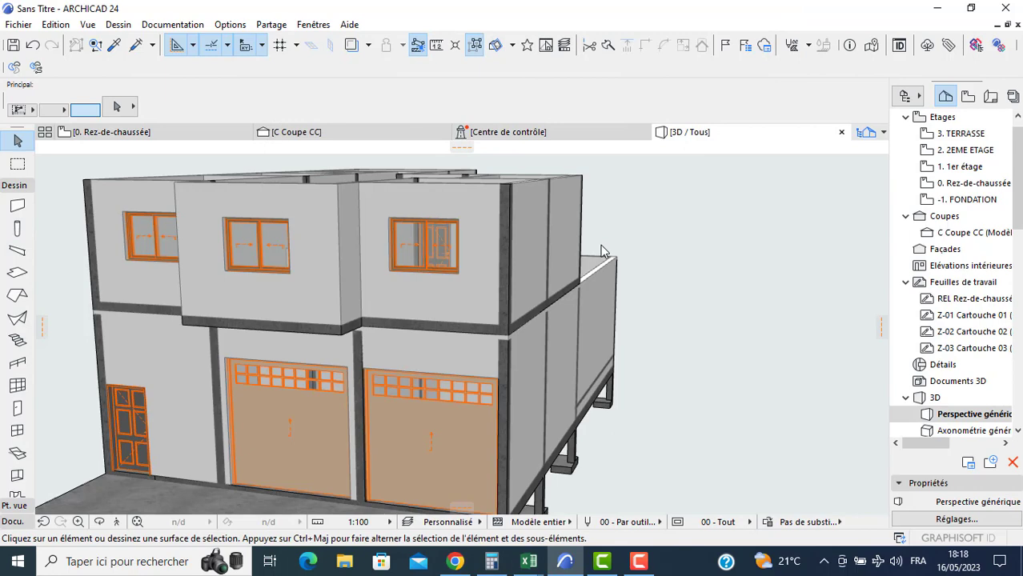
{"action": "middle_click_drag", "start_coordinate": [439, 319], "coordinate": [355, 394], "text": "shift"}
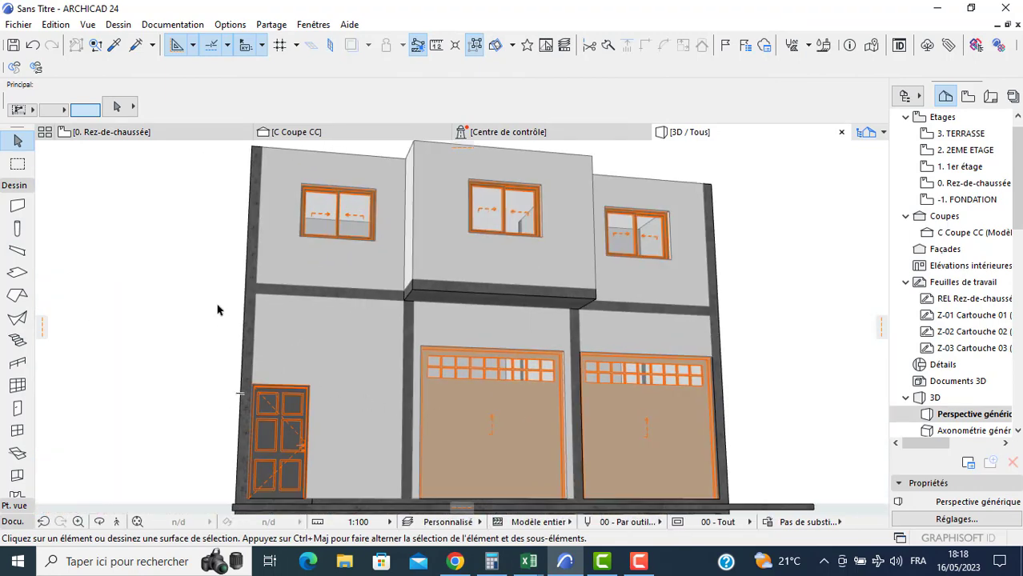
{"action": "middle_click_drag", "start_coordinate": [218, 309], "coordinate": [217, 288], "text": "shift"}
{"action": "middle_click_drag", "start_coordinate": [261, 386], "coordinate": [506, 412], "text": "shift"}
{"action": "middle_click_drag", "start_coordinate": [424, 369], "coordinate": [400, 297], "text": "shift"}
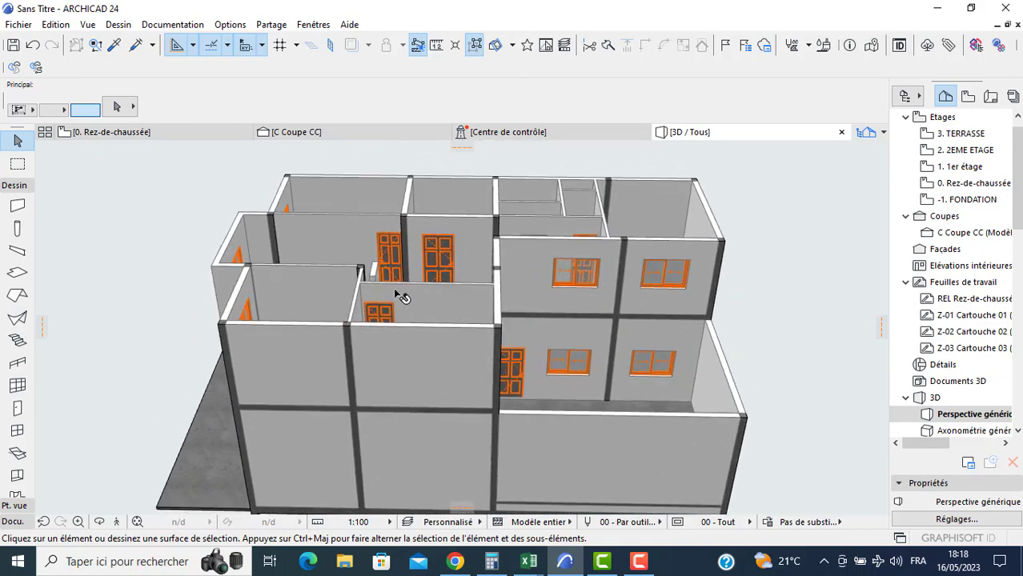
- On the 1er étage plan, select and copy the whole floor's elements, excluding the C section line
{"action": "left_click", "coordinate": [112, 132]}
{"action": "left_click", "coordinate": [947, 168]}
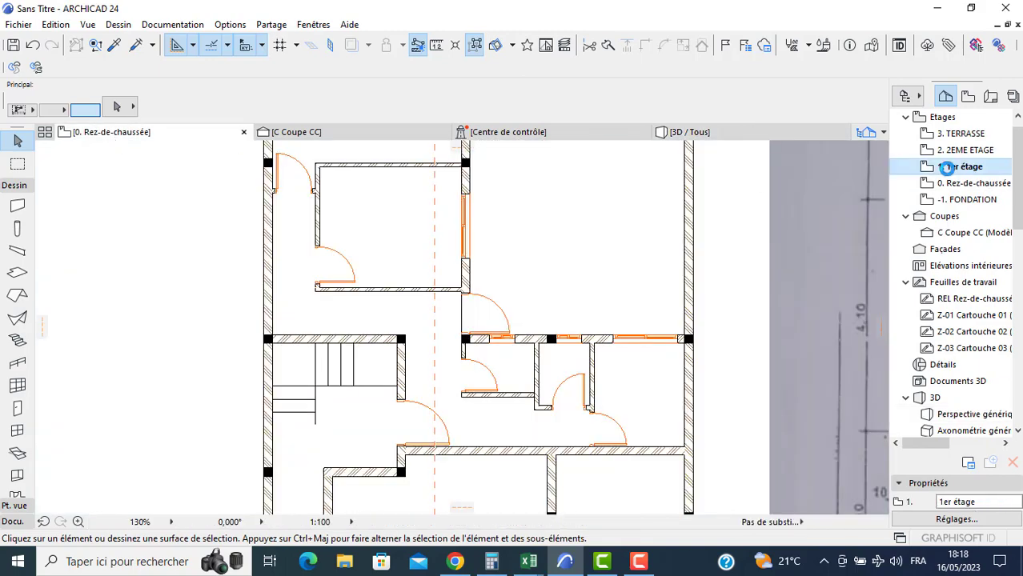
{"action": "scroll", "coordinate": [299, 284], "scroll_direction": "down", "scroll_amount": 4}
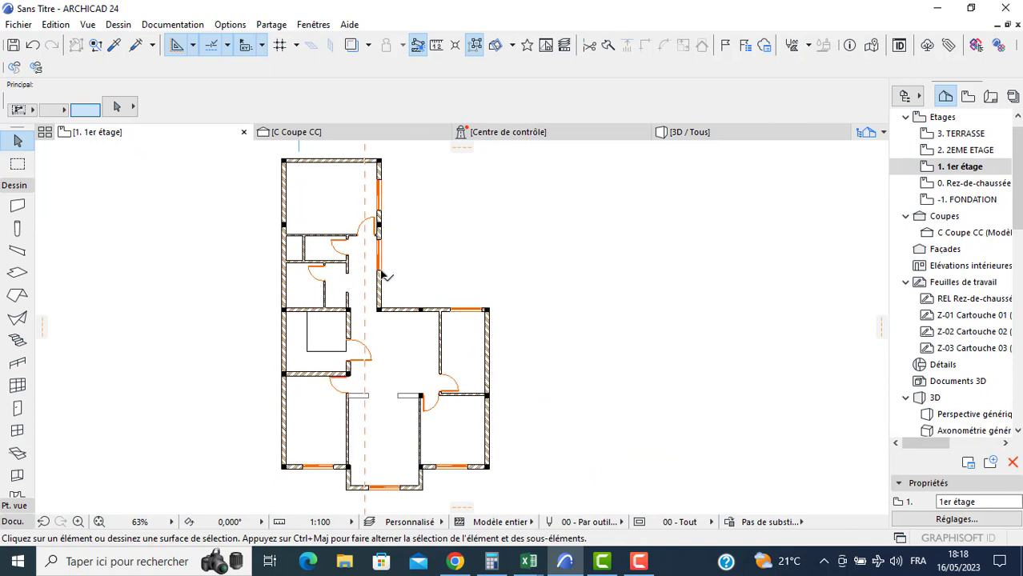
{"action": "scroll", "coordinate": [303, 322], "scroll_direction": "down", "scroll_amount": 3}
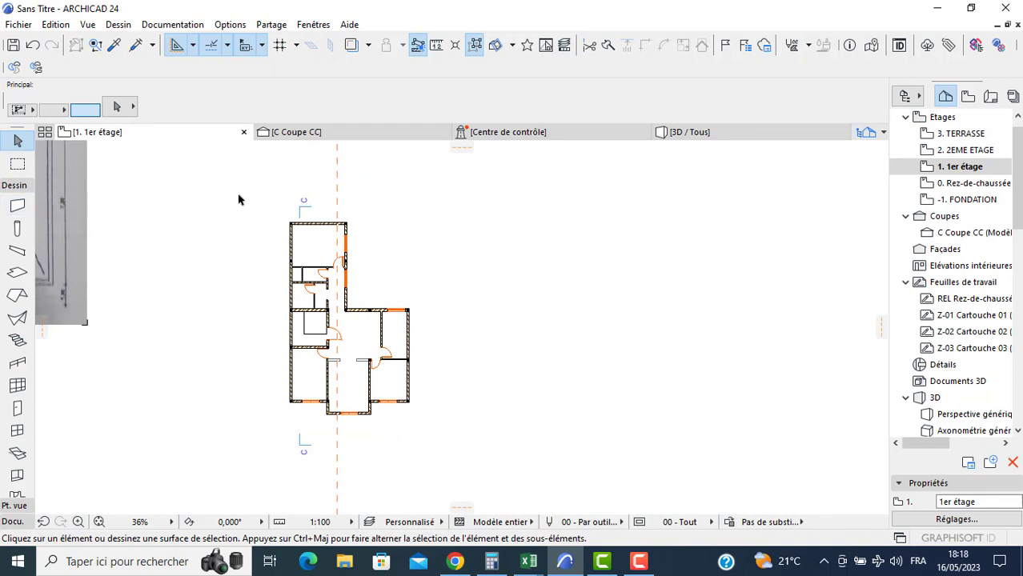
{"action": "left_click", "coordinate": [238, 195]}
{"action": "left_click", "coordinate": [455, 504]}
{"action": "left_click", "coordinate": [412, 474]}
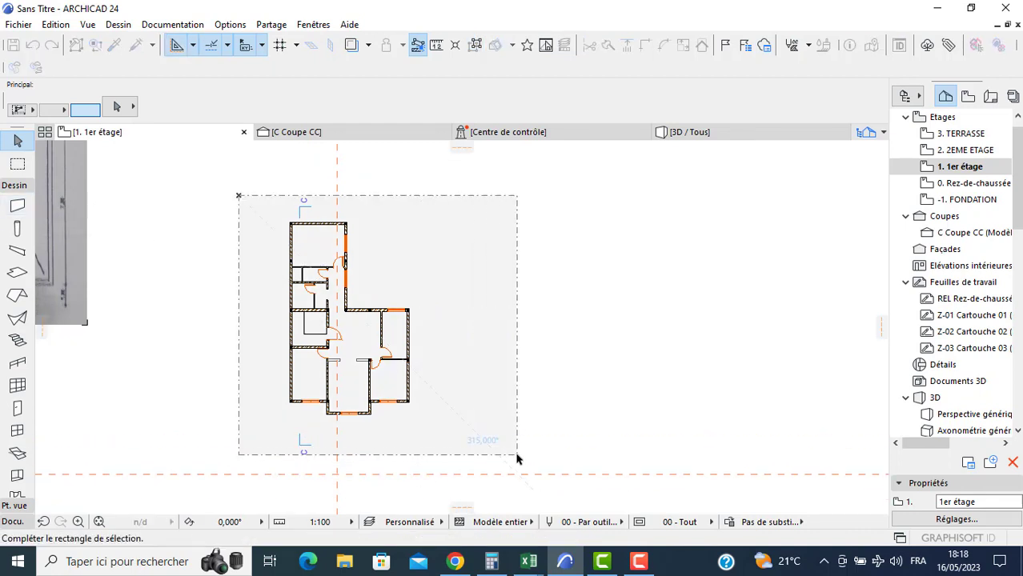
{"action": "left_click", "coordinate": [480, 483]}
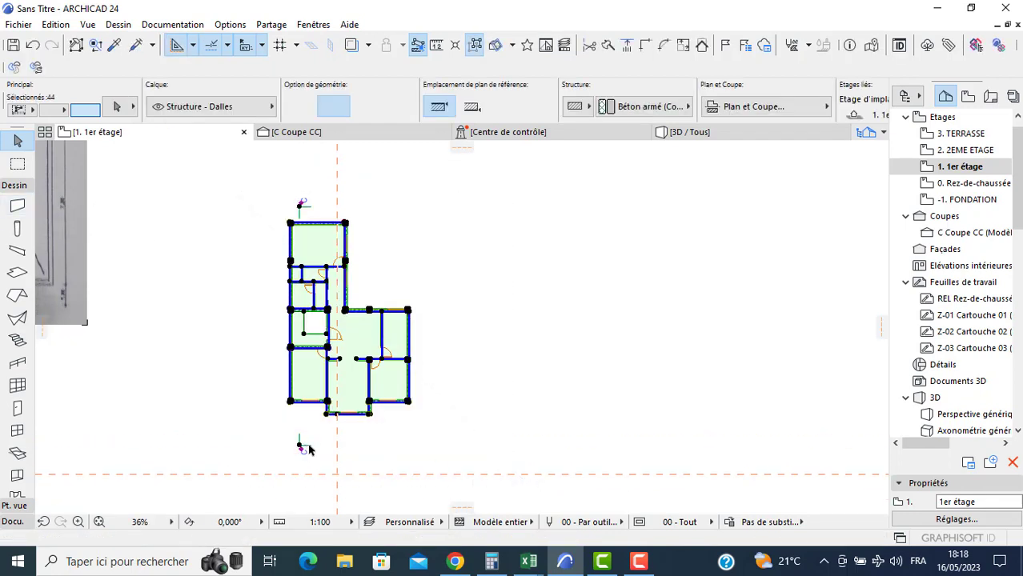
{"action": "left_click", "coordinate": [301, 445], "text": "shift"}
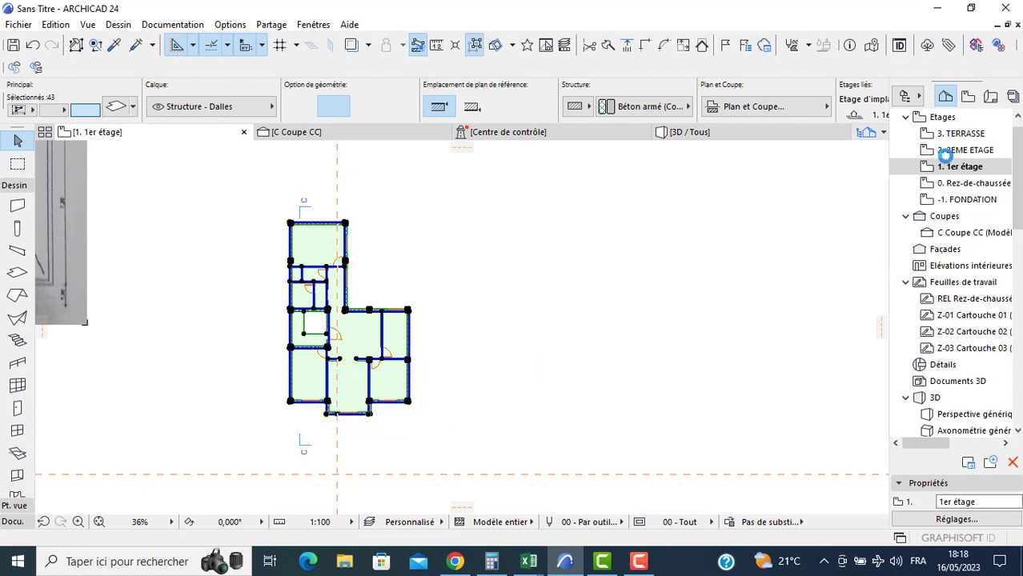
- Paste the copied first-floor elements onto the 2EME ETAGE plan
{"action": "double_click", "coordinate": [952, 150]}
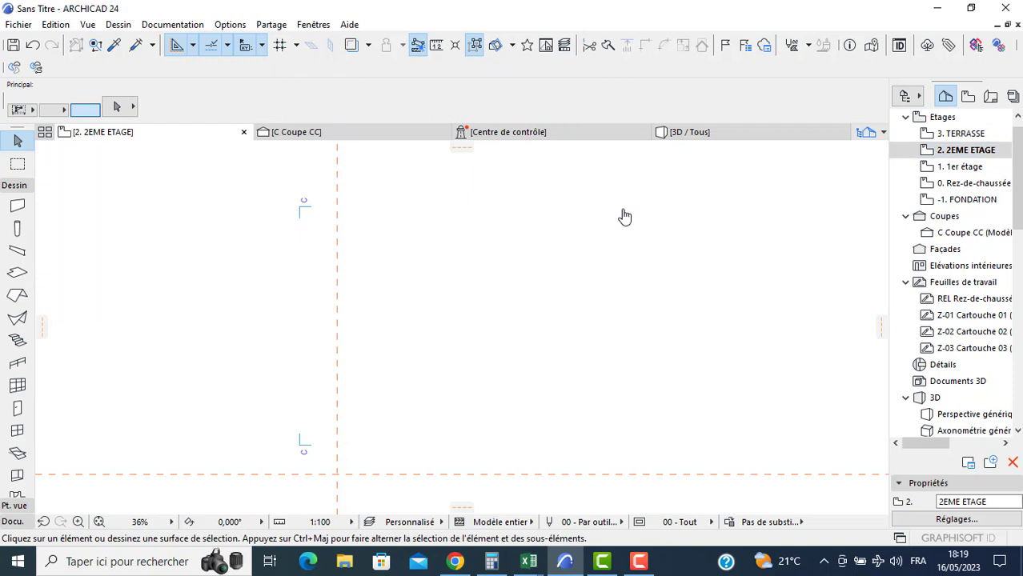
{"action": "key", "text": "ctrl+v"}
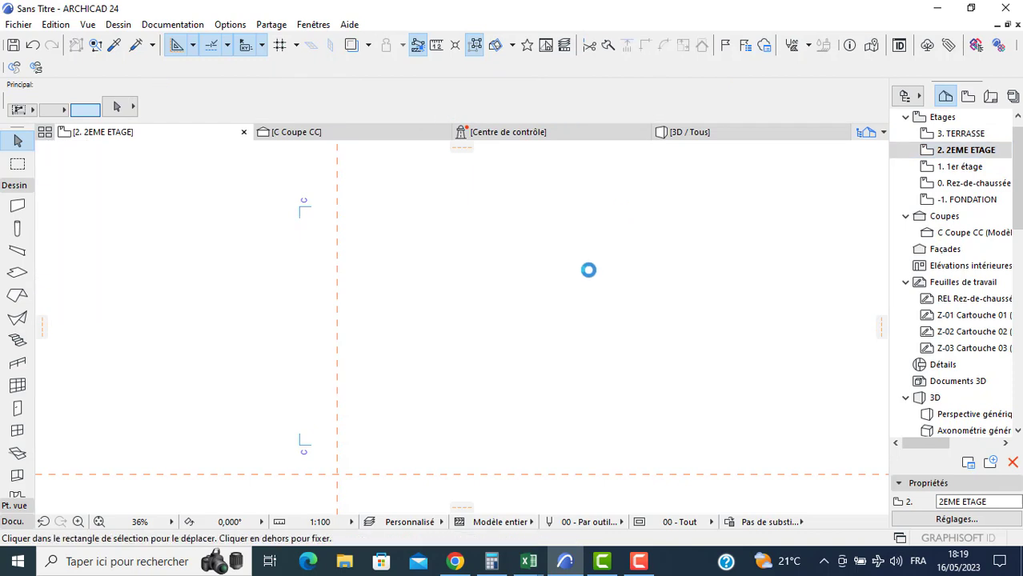
{"action": "left_click", "coordinate": [60, 264]}
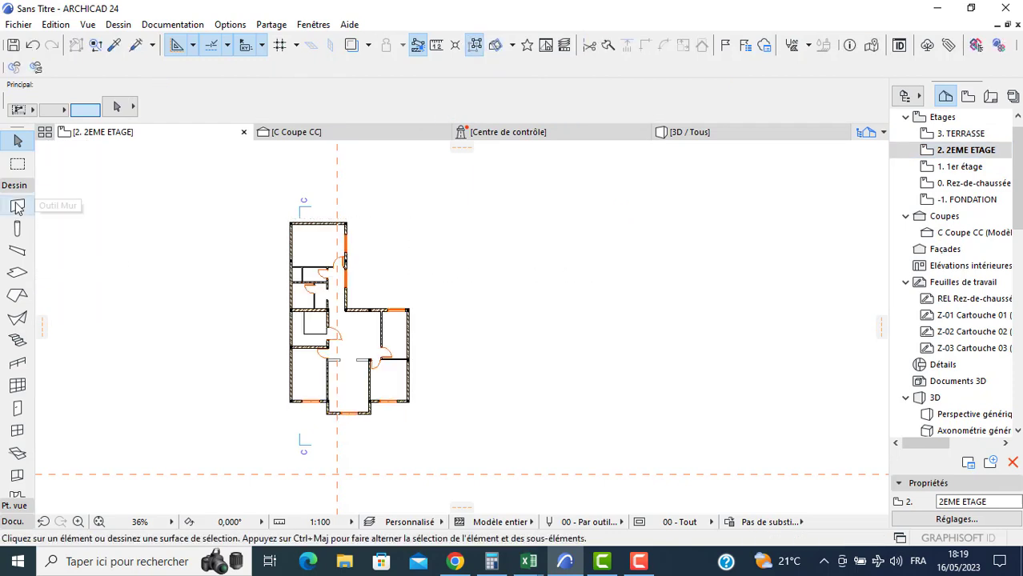
- Select all 2EME ETAGE walls and configure automatic exterior dimensioning with overall, external geometry, structure and opening-edge chains on four sides
{"action": "left_click", "coordinate": [18, 207]}
{"action": "key", "text": "ctrl+a"}
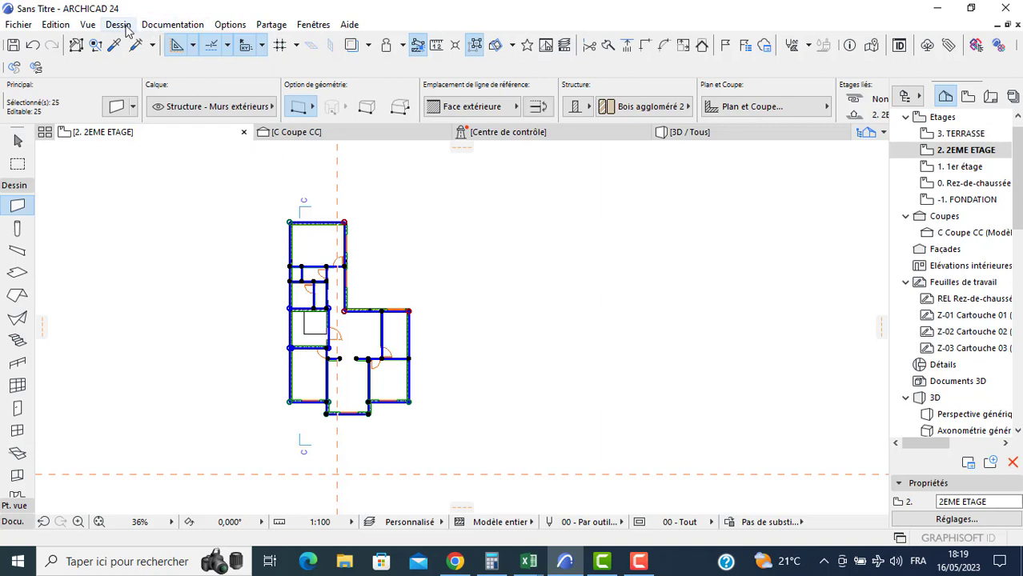
{"action": "left_click", "coordinate": [170, 25]}
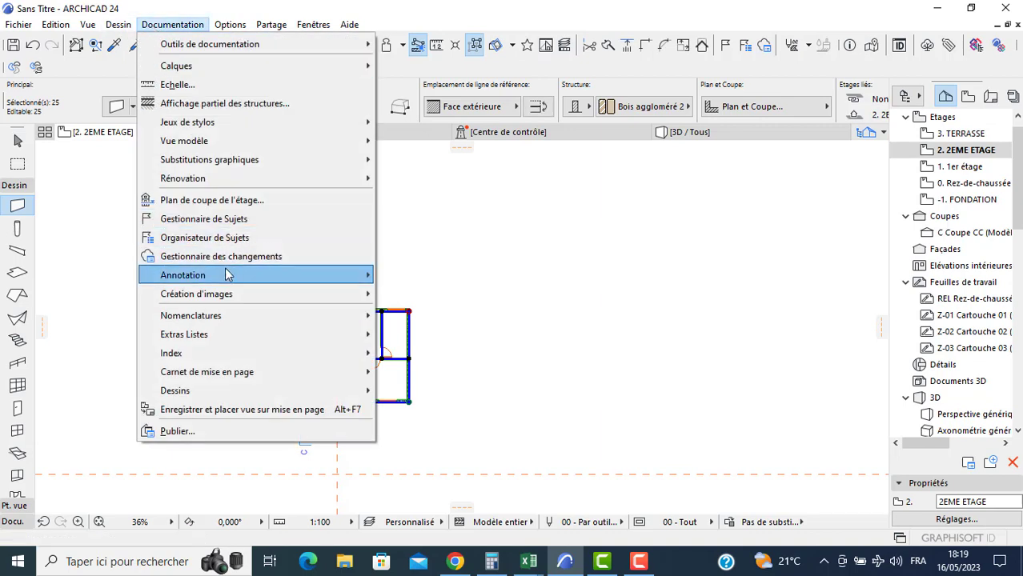
{"action": "mouse_move", "coordinate": [258, 275]}
{"action": "mouse_move", "coordinate": [595, 317]}
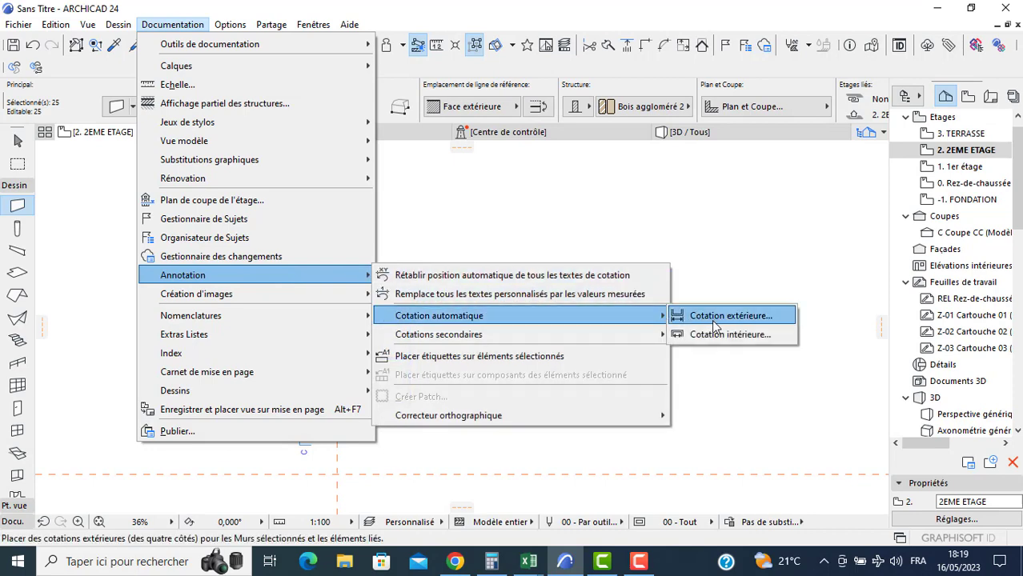
{"action": "left_click", "coordinate": [702, 317]}
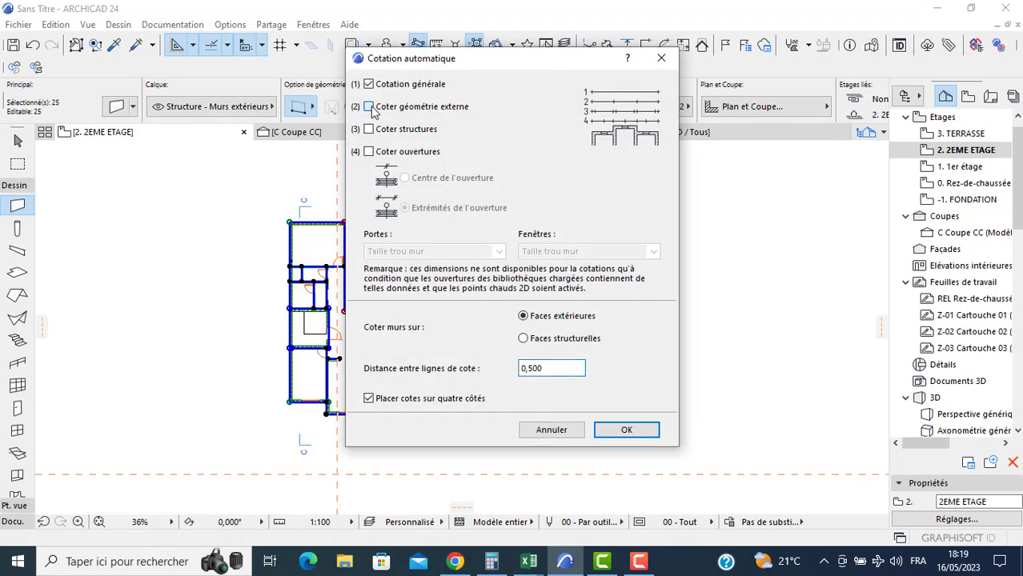
{"action": "left_click", "coordinate": [370, 152]}
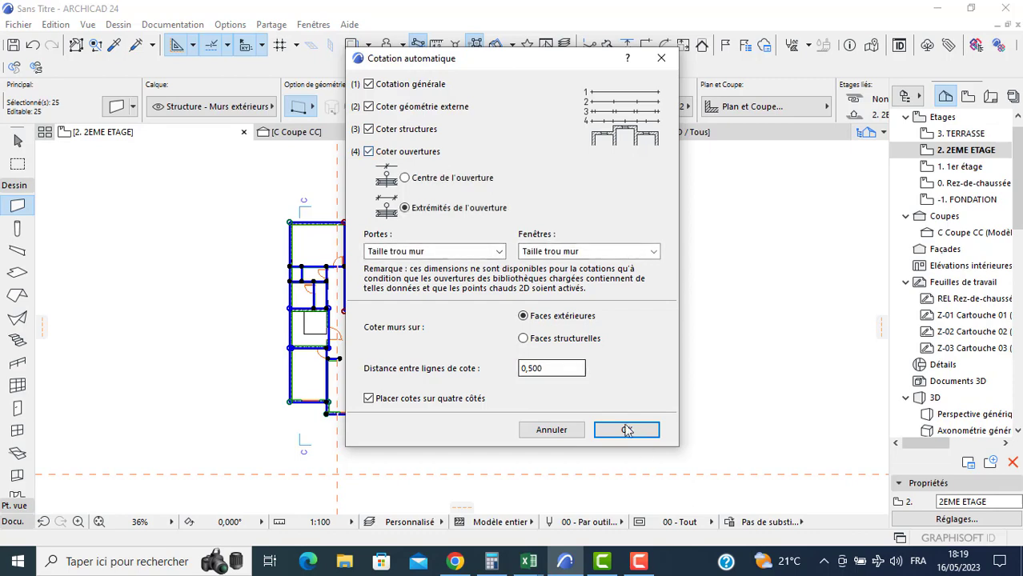
{"action": "left_click", "coordinate": [627, 430]}
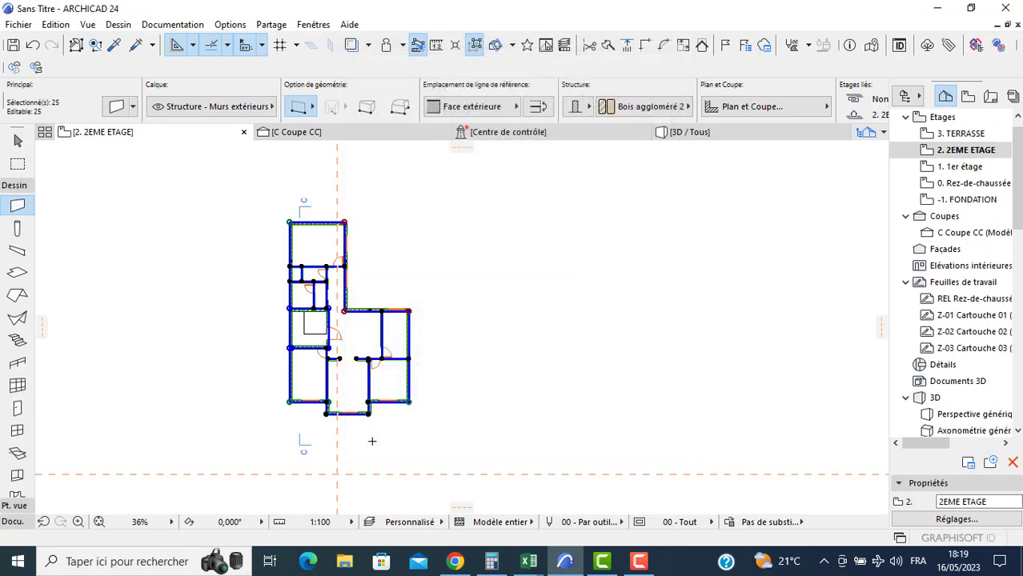
- Place the automatic exterior dimension chains around the 2EME ETAGE plan, starting just below the front wall, and deselect the walls
{"action": "left_click", "coordinate": [312, 432]}
{"action": "left_click", "coordinate": [365, 424]}
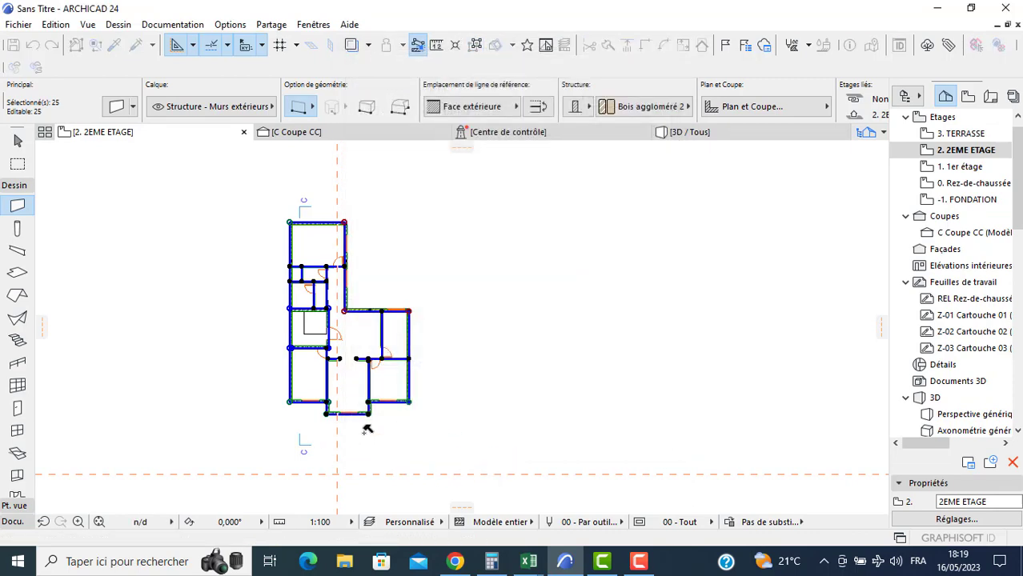
{"action": "left_click", "coordinate": [367, 430]}
{"action": "scroll", "coordinate": [347, 208], "scroll_direction": "up", "scroll_amount": 5}
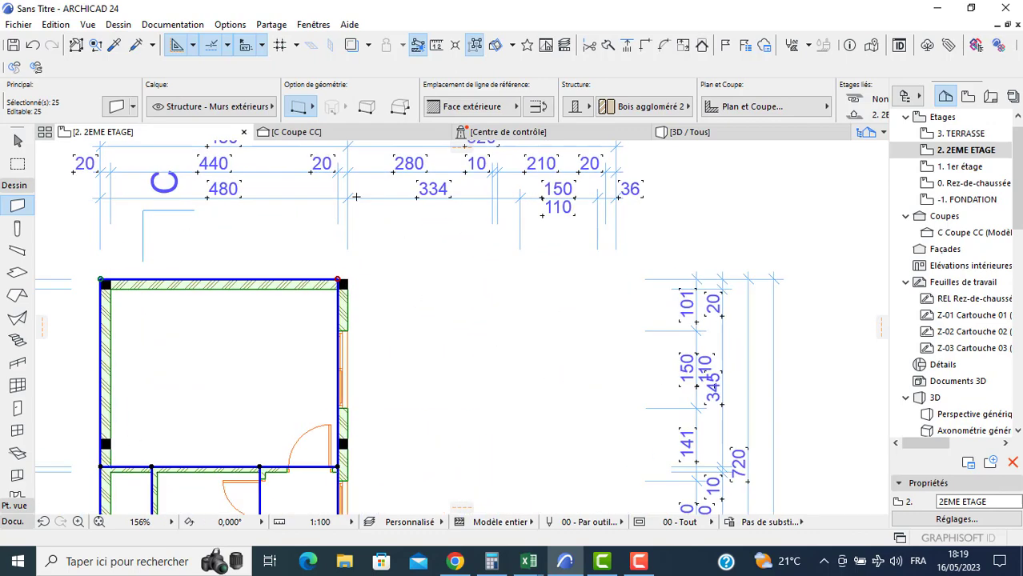
{"action": "key", "text": "Escape"}
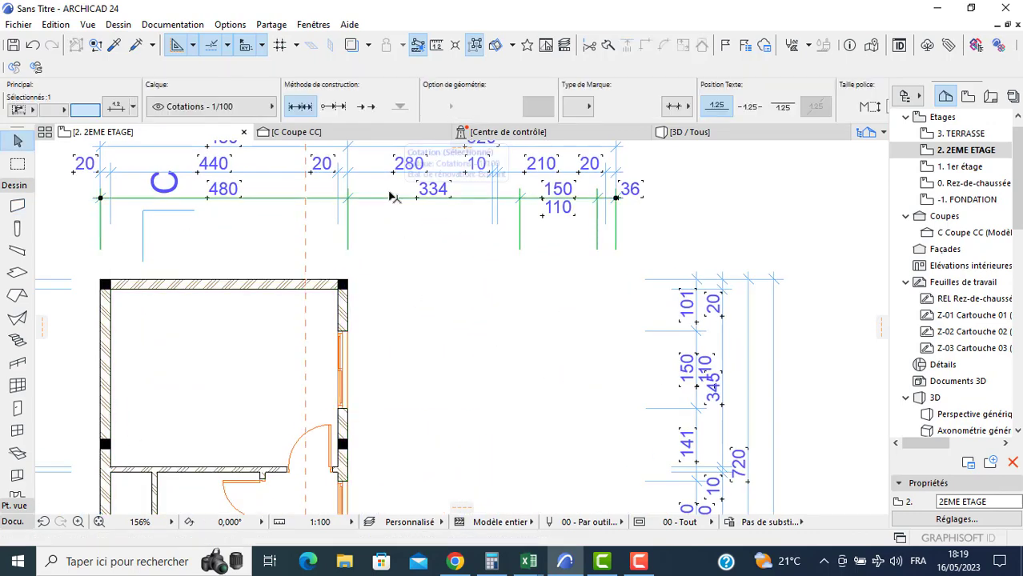
- Move the horizontal structure dimension chain above the plan down into the rear room
{"action": "left_click", "coordinate": [381, 174]}
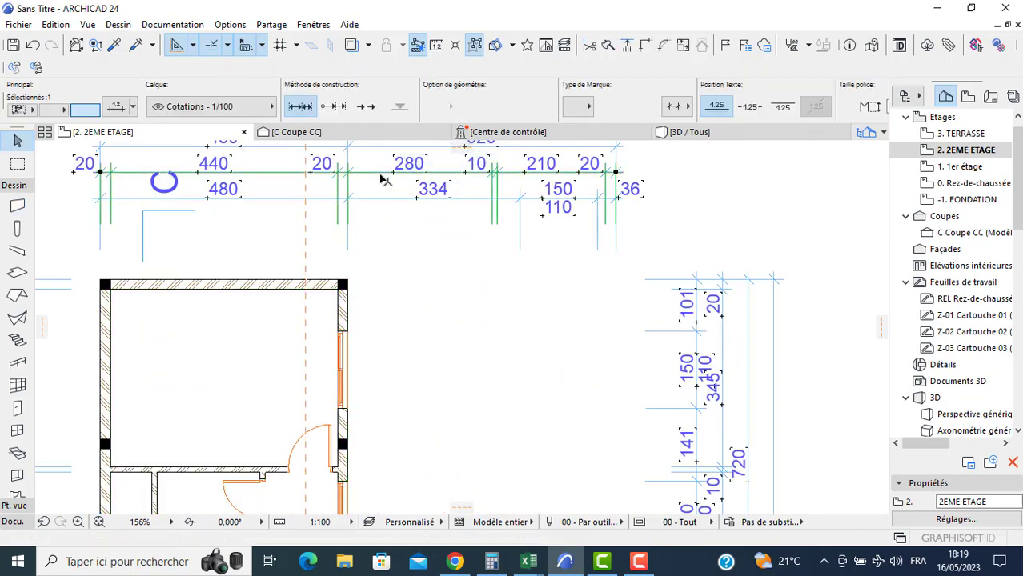
{"action": "left_click", "coordinate": [382, 319]}
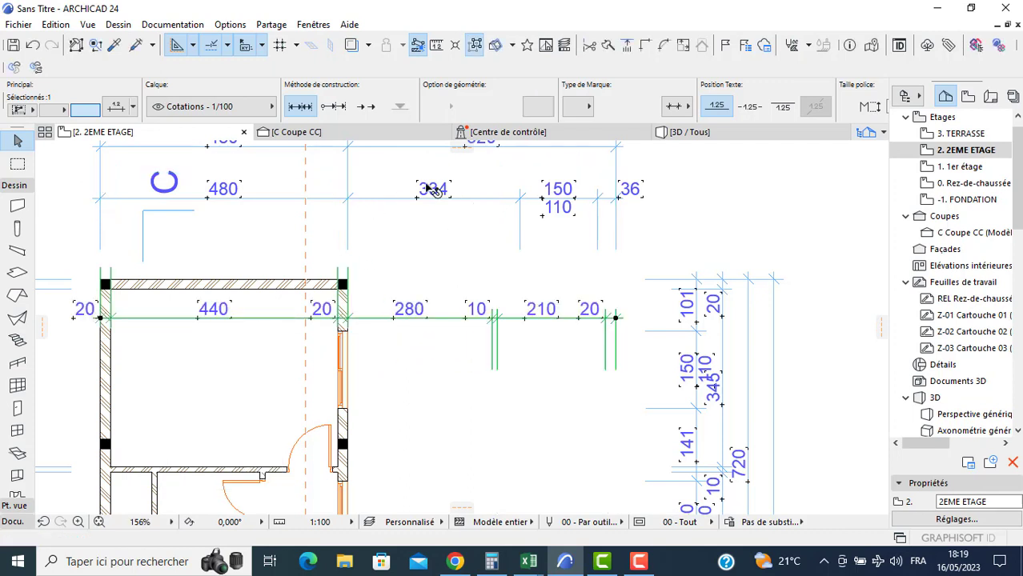
{"action": "key", "text": "Escape"}
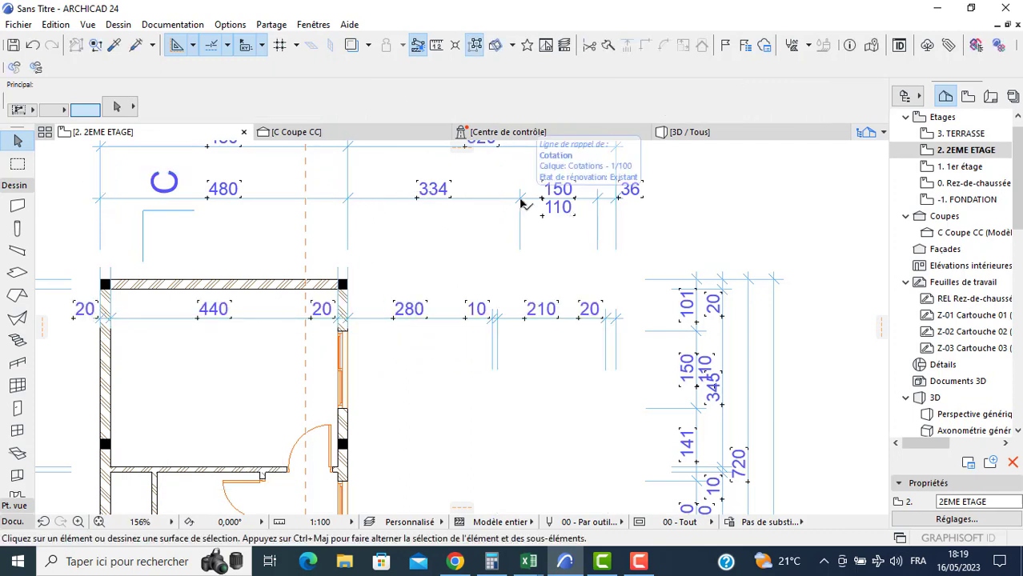
{"action": "left_click", "coordinate": [482, 200]}
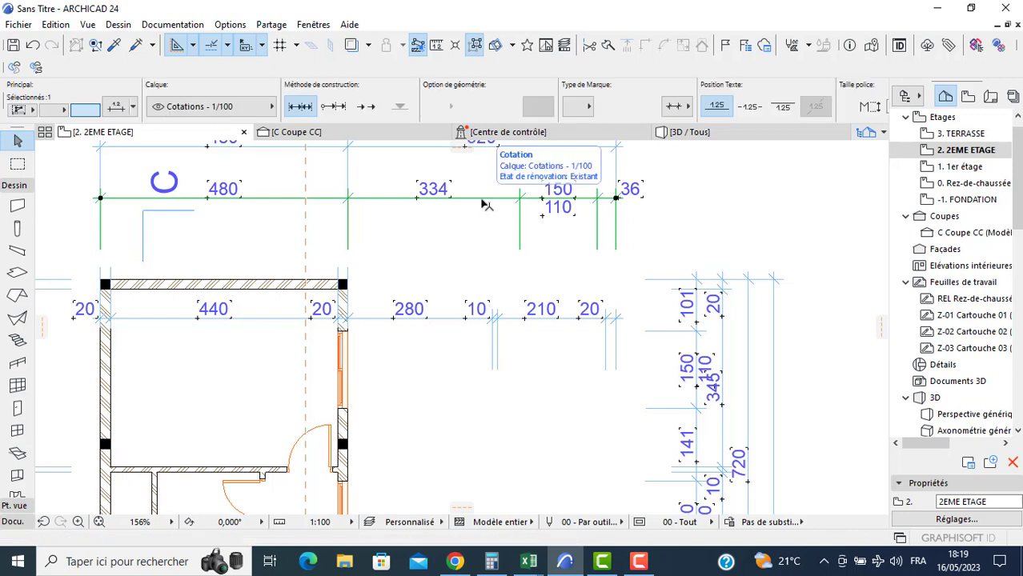
{"action": "key", "text": "Escape"}
- Move the vertical structure dimension chain from the plan's right side into the interior, through the rear room and corridor
{"action": "middle_click_drag", "start_coordinate": [715, 354], "coordinate": [673, 283]}
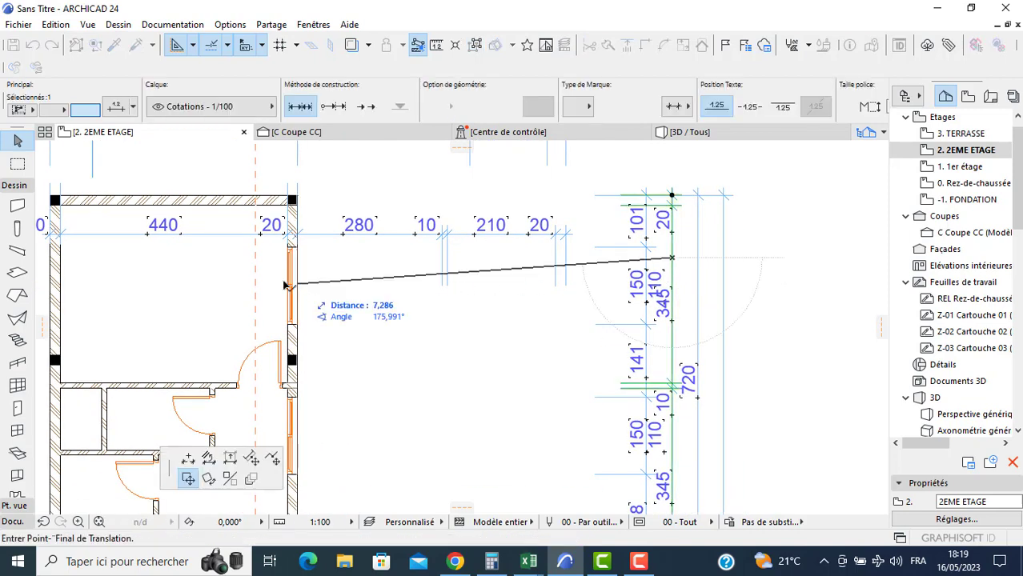
{"action": "left_click", "coordinate": [239, 258]}
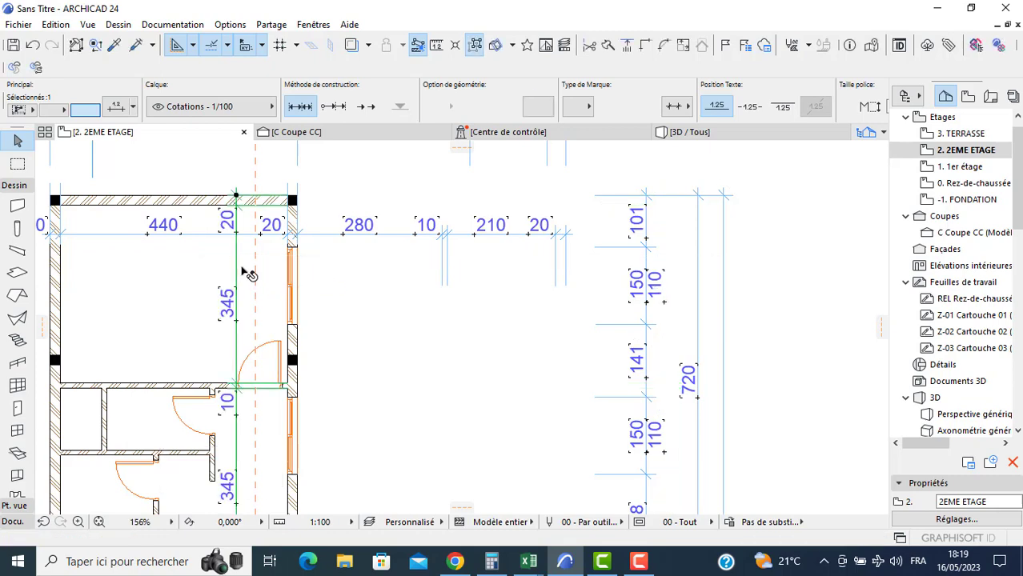
{"action": "scroll", "coordinate": [257, 304], "scroll_direction": "down", "scroll_amount": 5}
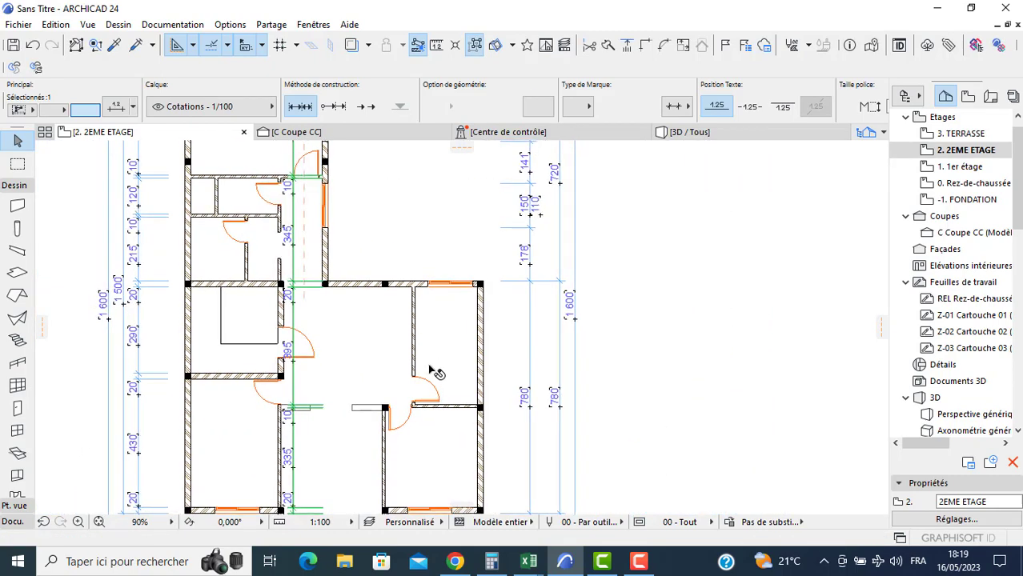
{"action": "middle_click_drag", "start_coordinate": [403, 474], "coordinate": [402, 388]}
{"action": "key", "text": "Escape"}
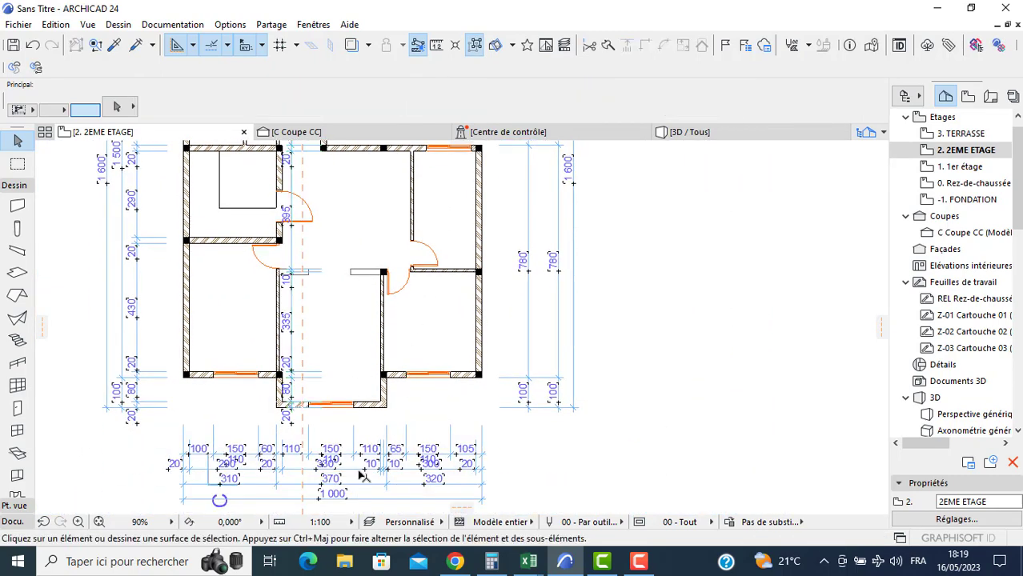
- Move the horizontal structure dimension chain below the plan about 4.6 m upward, across the front rooms
{"action": "left_click", "coordinate": [358, 471]}
{"action": "left_click", "coordinate": [356, 469]}
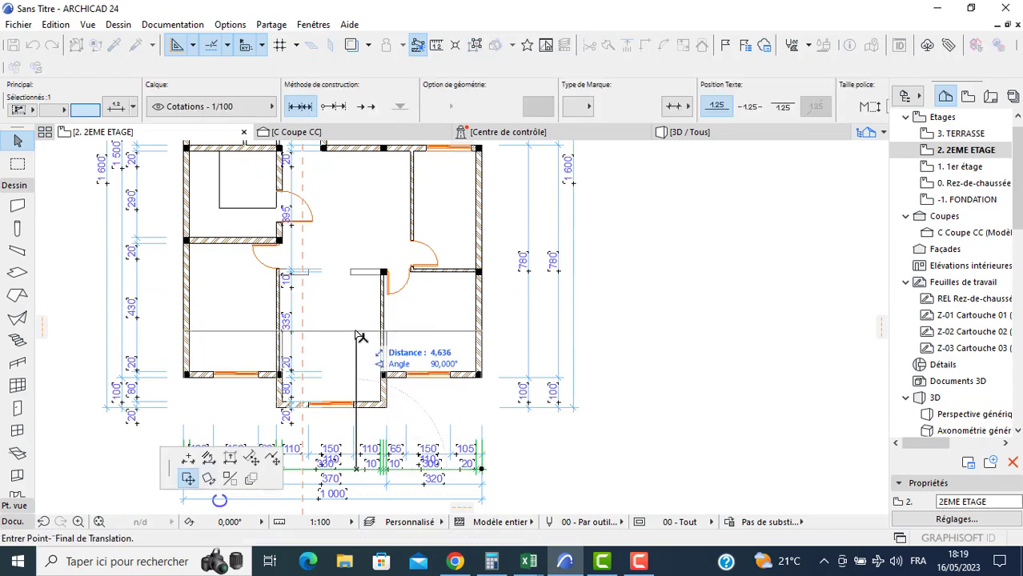
{"action": "left_click", "coordinate": [357, 329]}
{"action": "key", "text": "Escape"}
- Paste the copied floor elements onto the TERRASSE plan at their original location, zooming to the pasted elements
{"action": "left_click", "coordinate": [961, 133]}
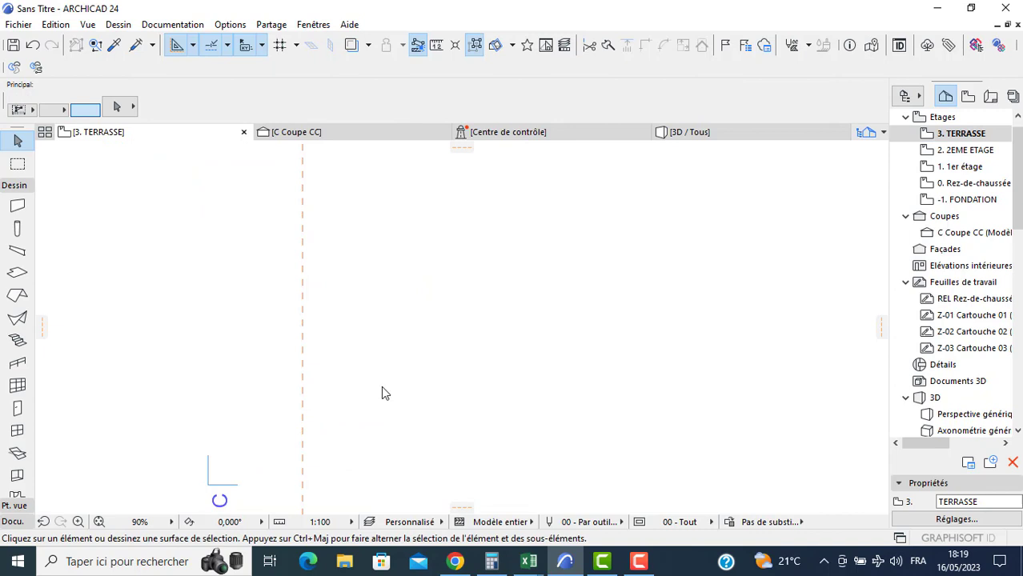
{"action": "key", "text": "ctrl+v"}
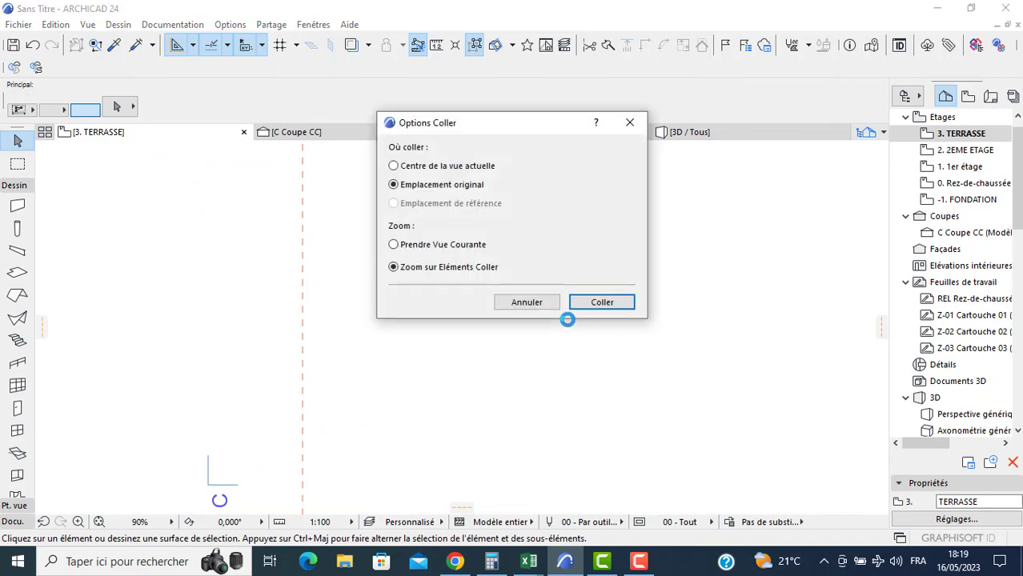
{"action": "left_click", "coordinate": [609, 300]}
{"action": "left_click", "coordinate": [185, 304]}
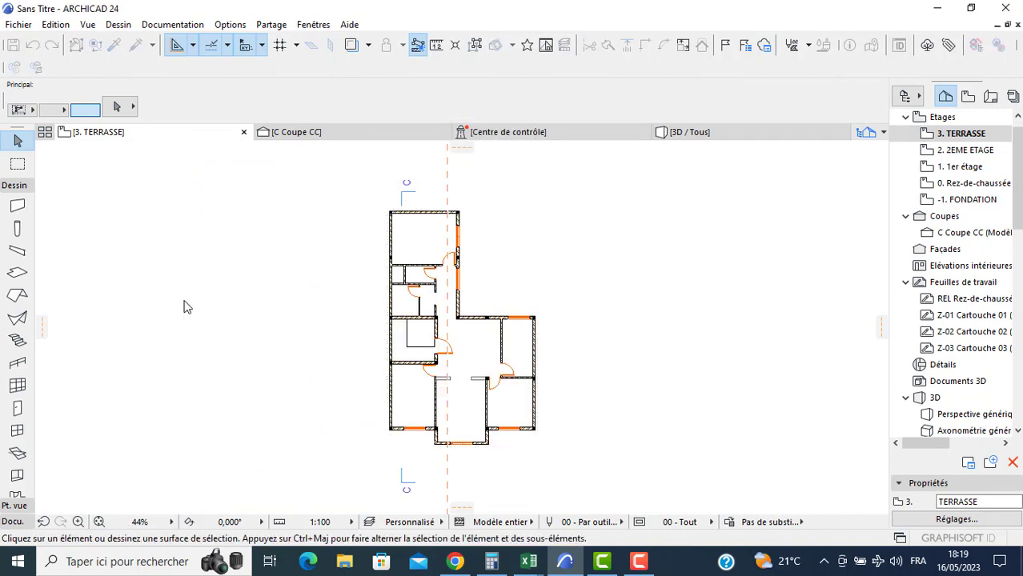
- Try deleting the TERRASSE floor slab and the right-hand interior partitions with their column
{"action": "scroll", "coordinate": [512, 356], "scroll_direction": "up", "scroll_amount": 3}
{"action": "left_click", "coordinate": [530, 353]}
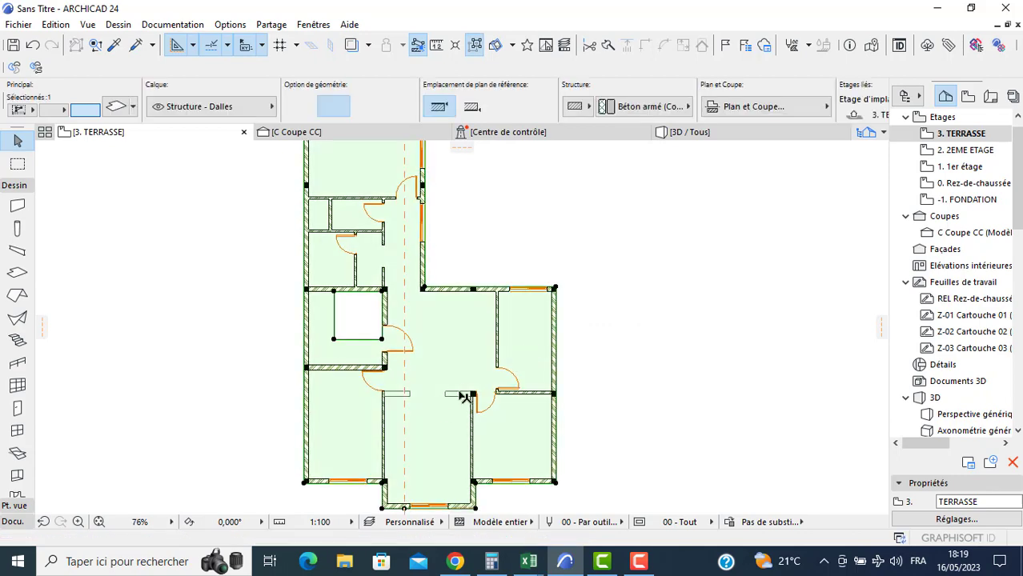
{"action": "key", "text": "Delete"}
{"action": "left_click_drag", "start_coordinate": [522, 360], "coordinate": [448, 404]}
{"action": "key", "text": "Delete"}
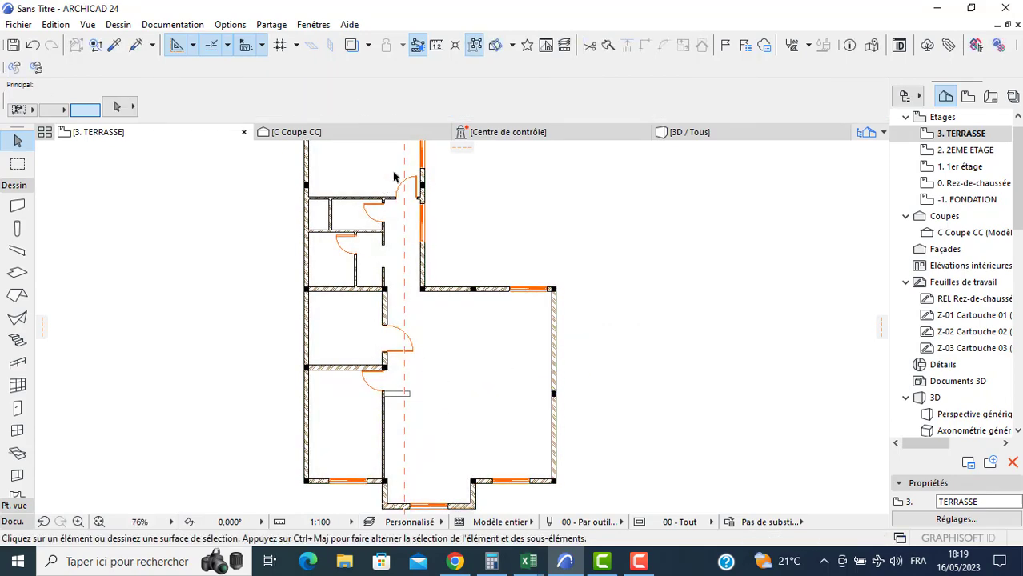
- Undo the deletions of the partitions and the floor slab on the TERRASSE plan
{"action": "left_click_drag", "start_coordinate": [394, 173], "coordinate": [402, 274]}
{"action": "key", "text": "ctrl+z"}
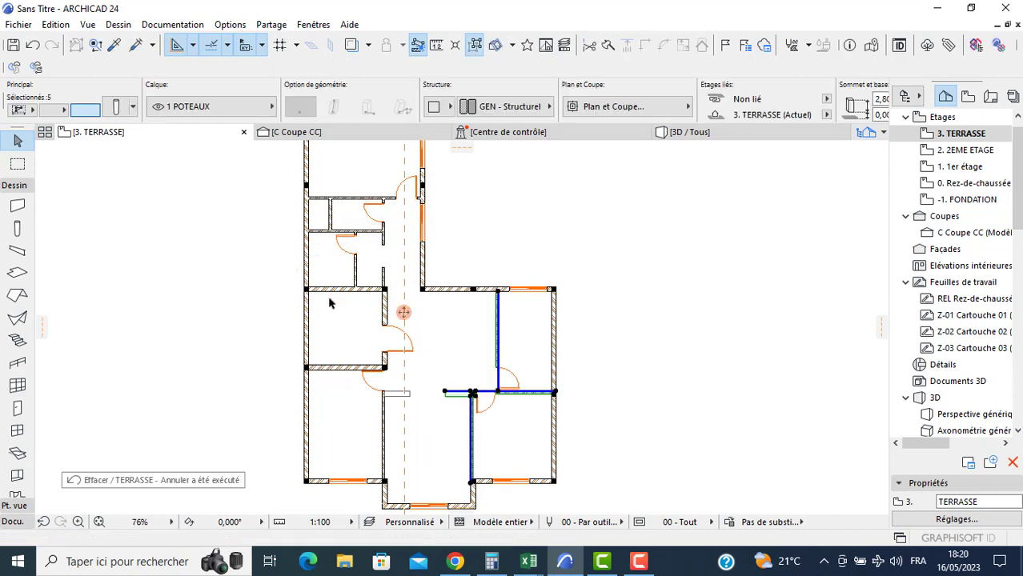
{"action": "key", "text": "Escape"}
{"action": "mouse_move", "coordinate": [429, 351]}
{"action": "left_mouse_down"}
{"action": "mouse_move", "coordinate": [443, 347]}
{"action": "mouse_move", "coordinate": [429, 338]}
{"action": "left_mouse_up"}
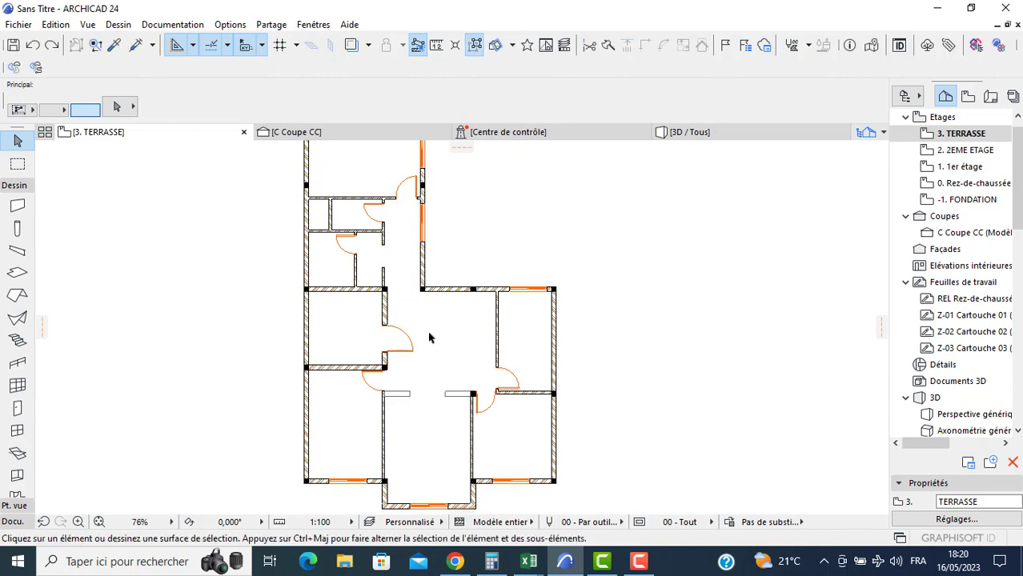
{"action": "key", "text": "ctrl+z"}
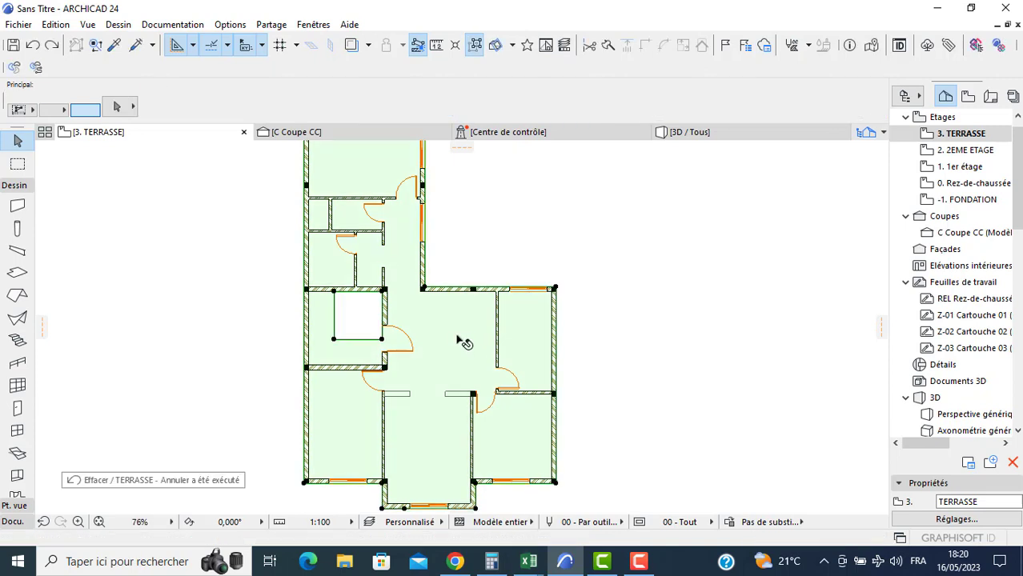
- Delete the four interior partitions around the free-standing column, using a marquee over their junctions on the TERRASSE plan
{"action": "key", "text": "Escape"}
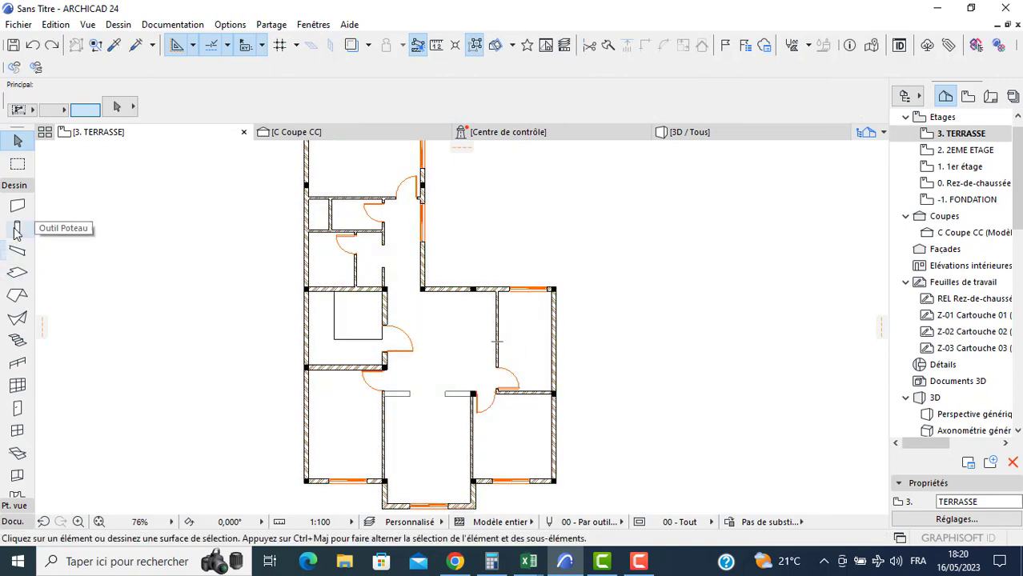
{"action": "left_click", "coordinate": [17, 164]}
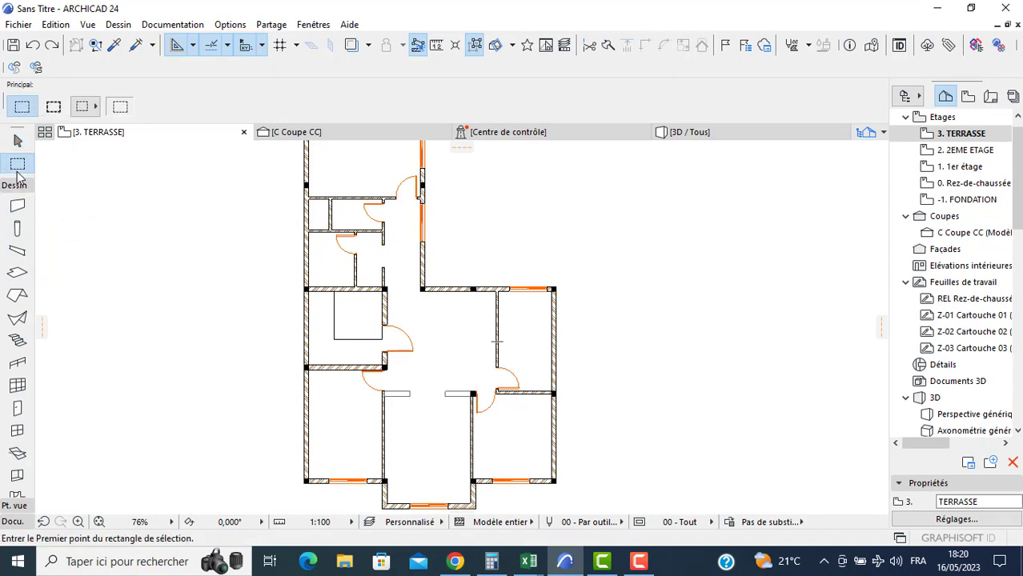
{"action": "left_click", "coordinate": [511, 344]}
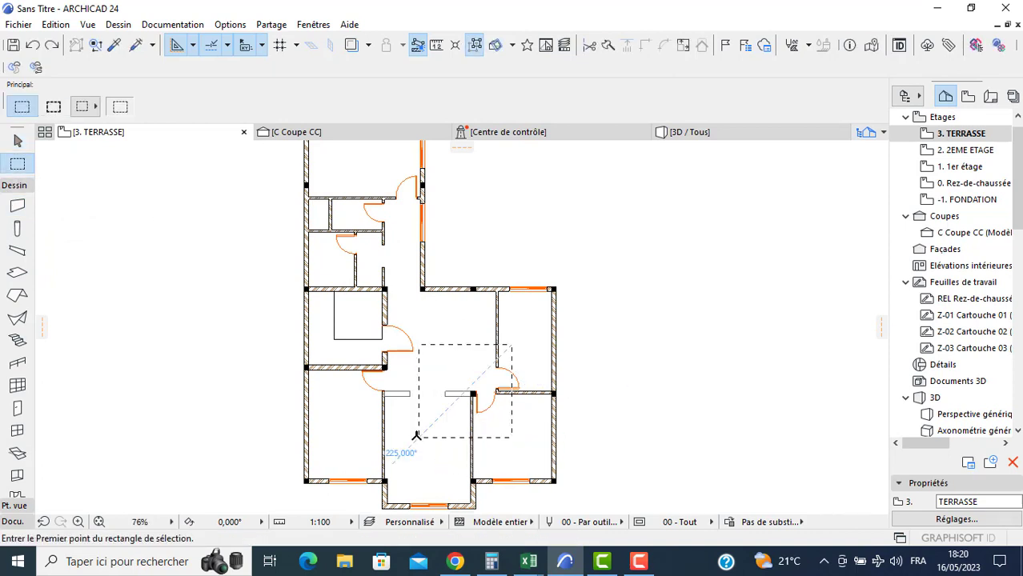
{"action": "left_click", "coordinate": [419, 438]}
{"action": "left_click", "coordinate": [16, 207]}
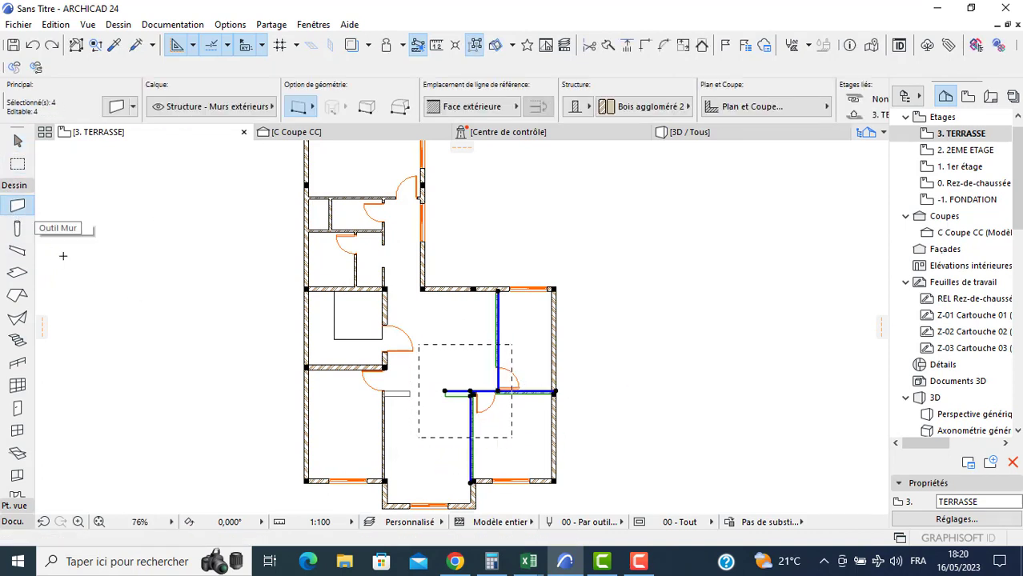
{"action": "key", "text": "Delete"}
{"action": "key", "text": "Escape"}
{"action": "key", "text": "Escape"}
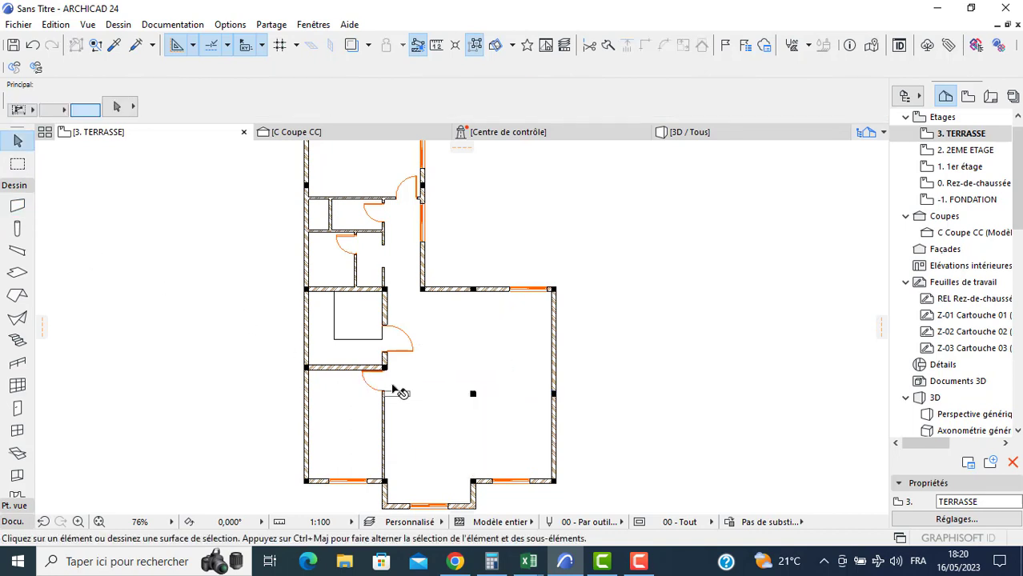
- Delete the short wall stub facing the hall and the horizontal partitions of the small rooms in the rear wing
{"action": "left_click", "coordinate": [404, 394]}
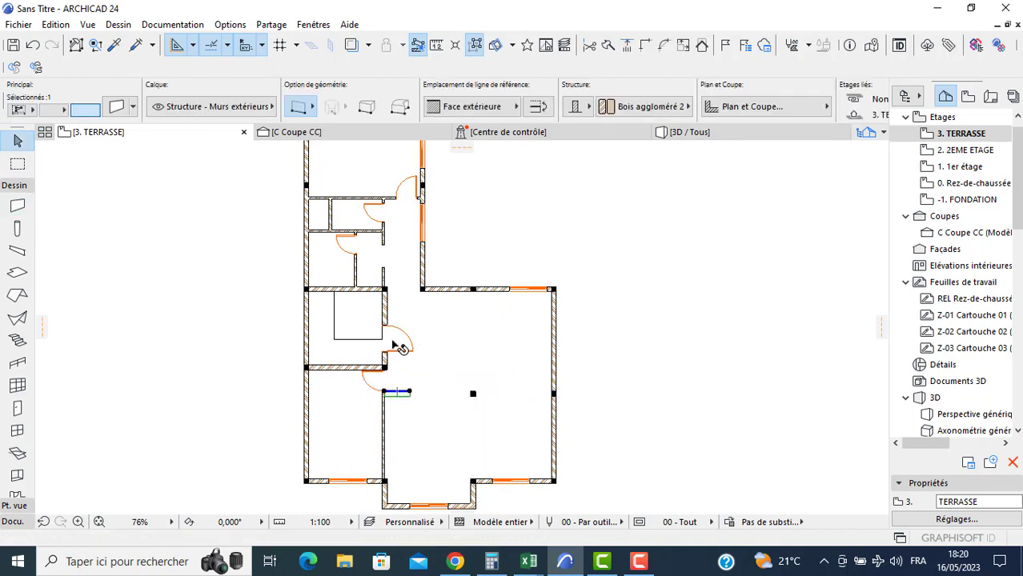
{"action": "key", "text": "Delete"}
{"action": "key", "text": "Delete"}
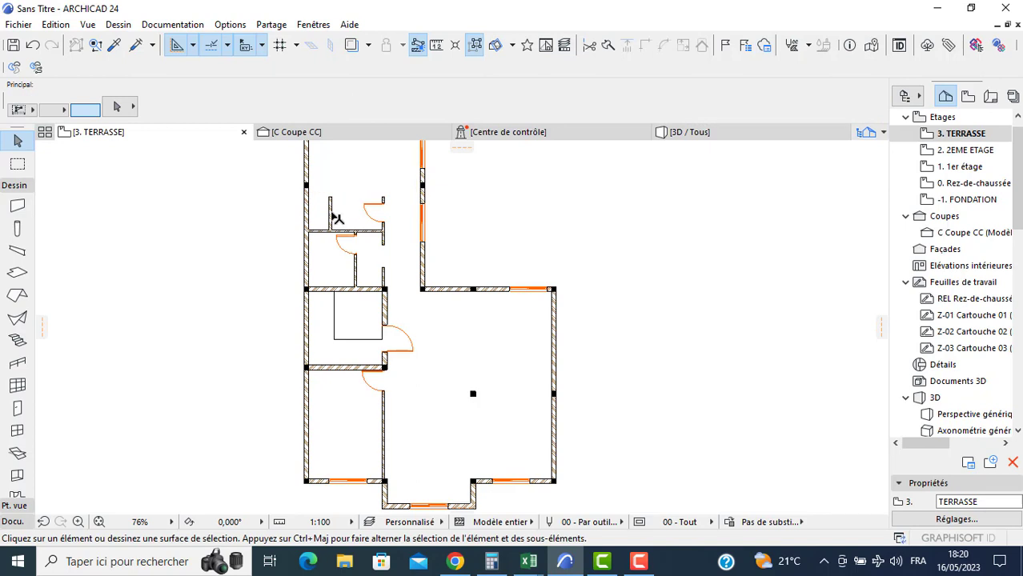
{"action": "left_click", "coordinate": [364, 235]}
{"action": "key", "text": "Delete"}
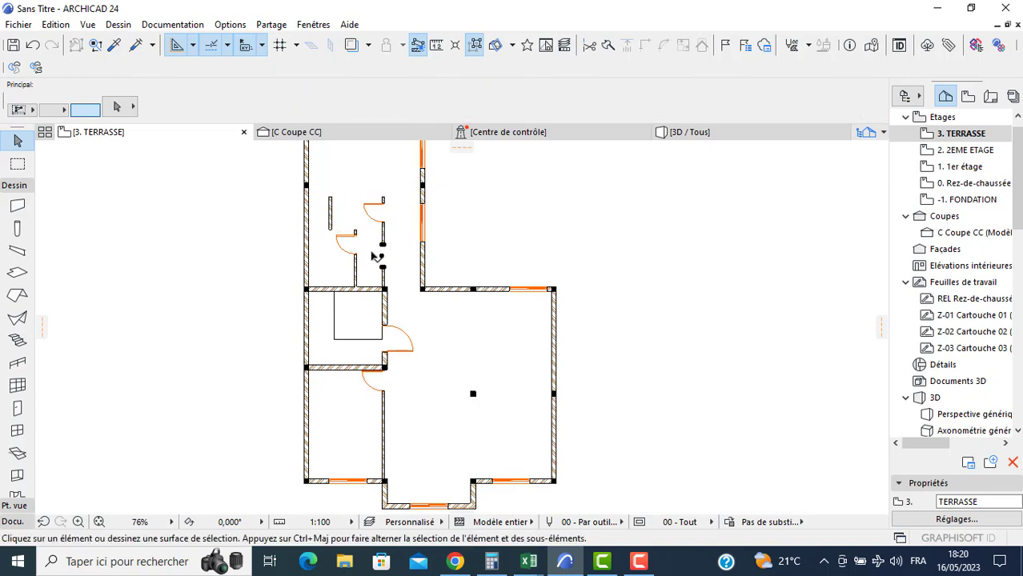
- Delete the vertical partitions with their doors in the rear wing, keeping the short shaft wall, and remove the free-standing column
{"action": "left_click", "coordinate": [364, 264]}
{"action": "key", "text": "Delete"}
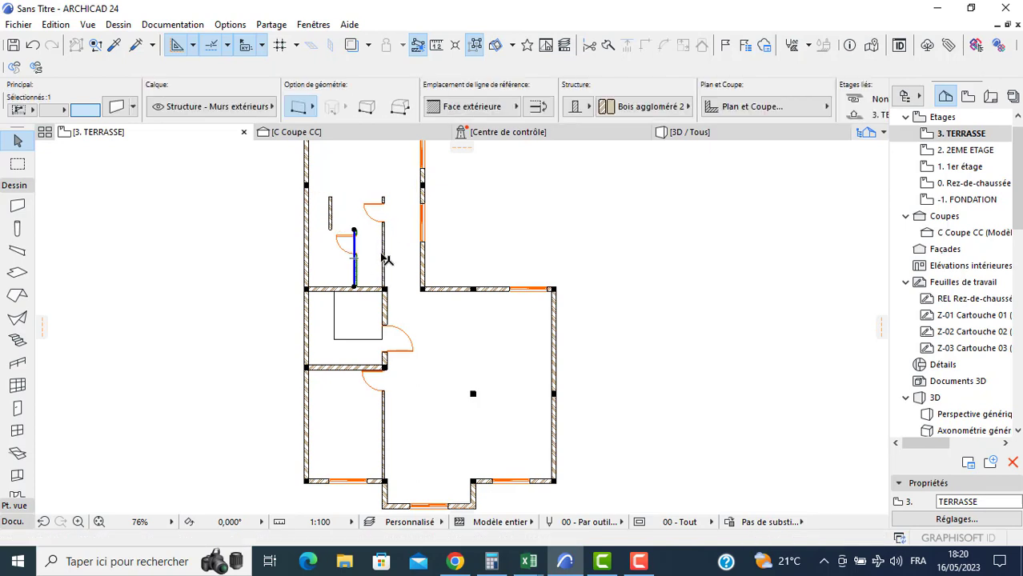
{"action": "key", "text": "Delete"}
{"action": "left_click", "coordinate": [384, 253]}
{"action": "key", "text": "Delete"}
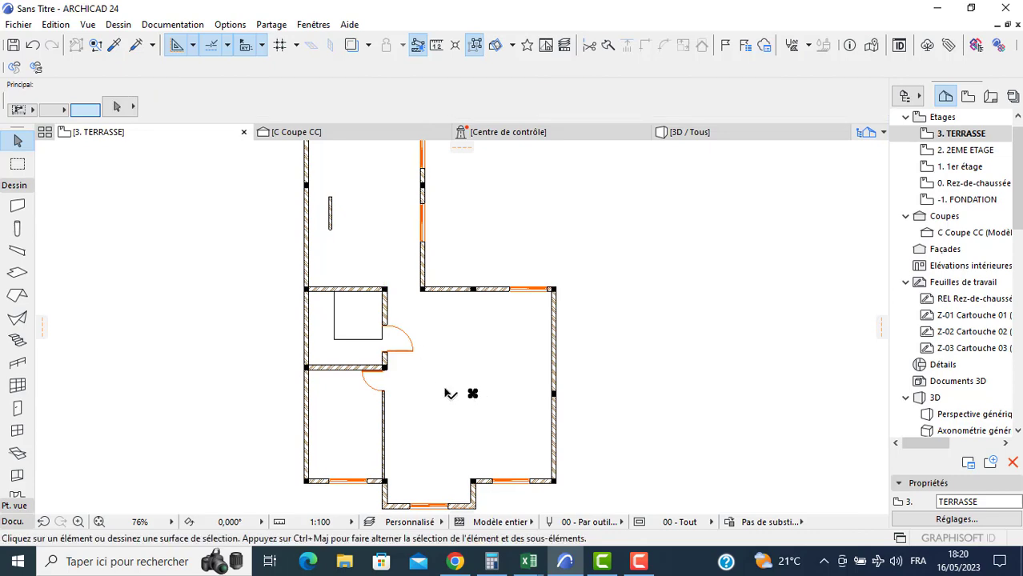
{"action": "key", "text": "Delete"}
- Draw two horizontal walls about 0.9 m and 1.1 m long, matching the short shaft wall, from its ends to the left exterior wall
{"action": "left_click", "coordinate": [18, 207]}
{"action": "scroll", "coordinate": [354, 237], "scroll_direction": "up", "scroll_amount": 3}
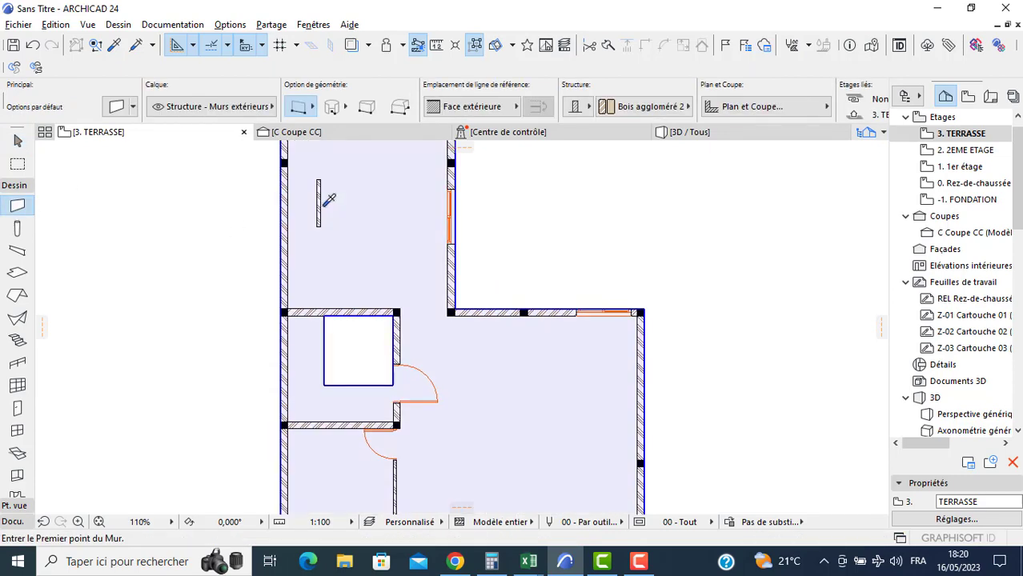
{"action": "left_click", "coordinate": [319, 205], "text": "alt"}
{"action": "left_click", "coordinate": [318, 225]}
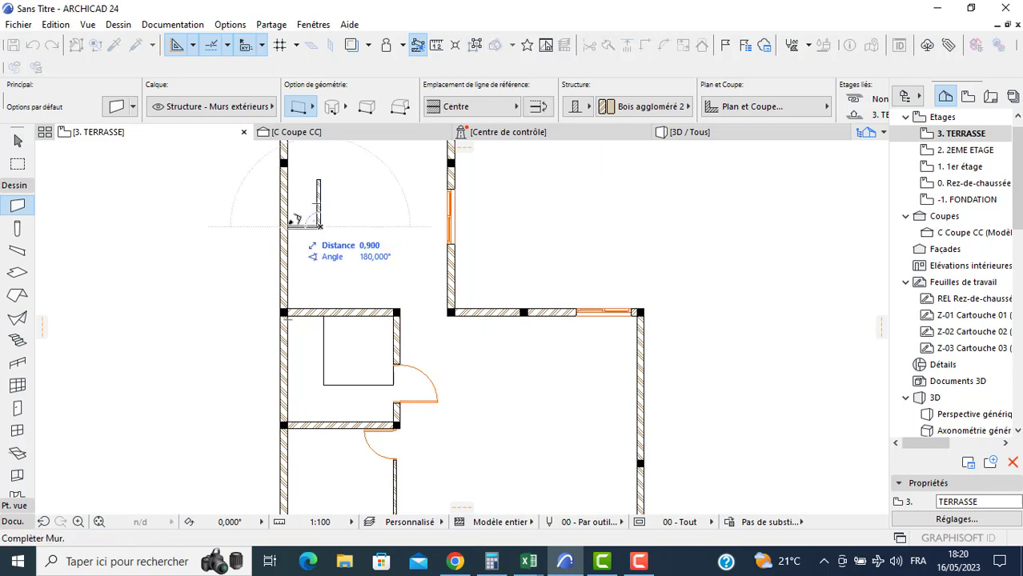
{"action": "left_click", "coordinate": [290, 225]}
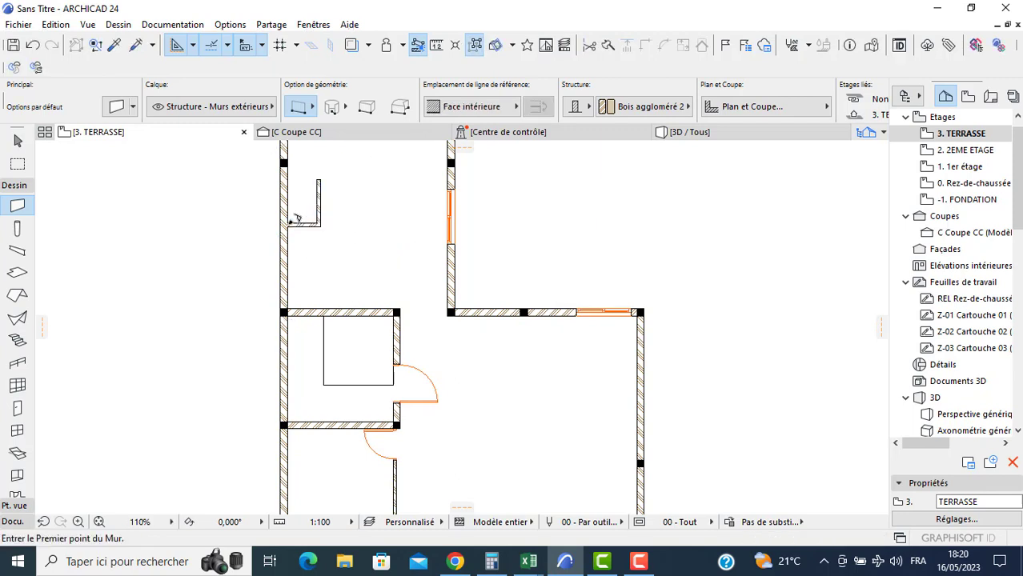
{"action": "left_click", "coordinate": [319, 179]}
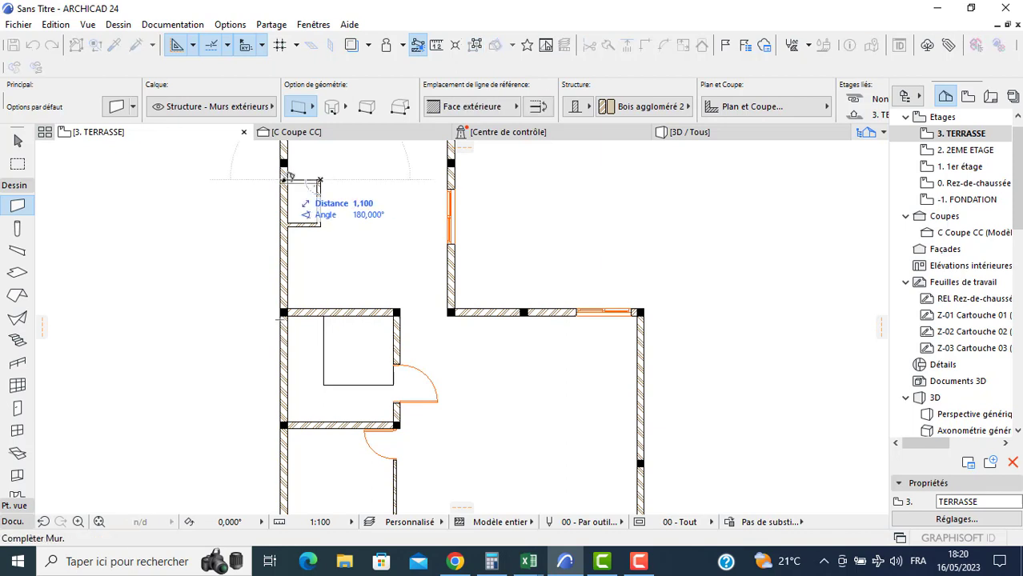
{"action": "left_click", "coordinate": [290, 179]}
{"action": "key", "text": "Escape"}
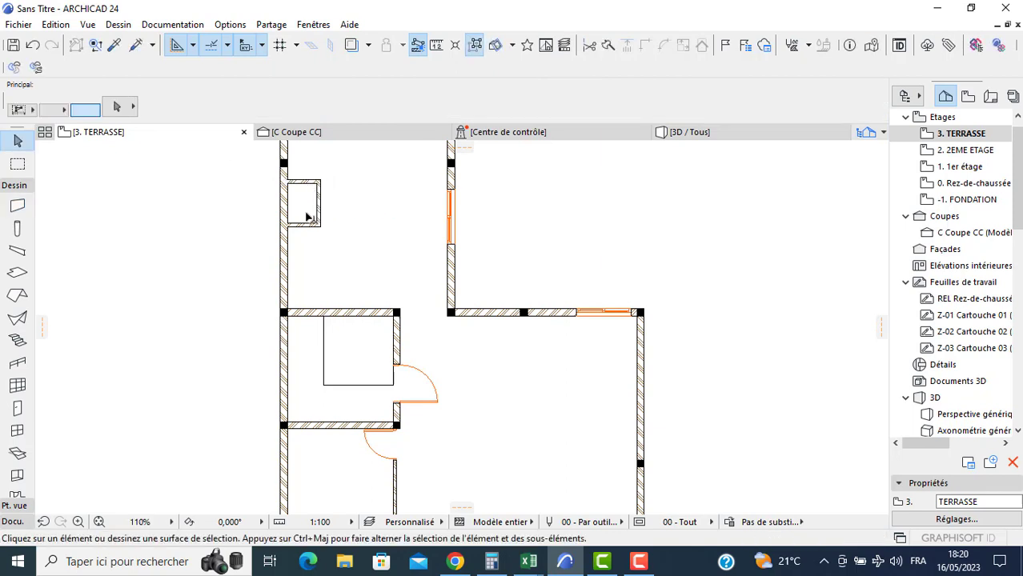
- Set the height of the three walls around the small shaft to 1 m
{"action": "left_click", "coordinate": [302, 182]}
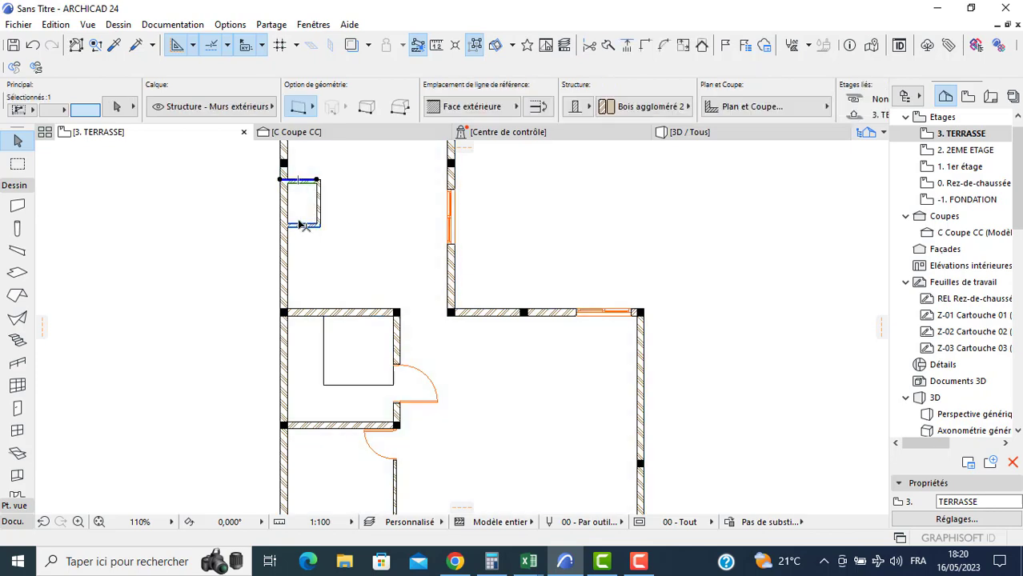
{"action": "left_click", "coordinate": [299, 225], "text": "shift"}
{"action": "left_click", "coordinate": [319, 205], "text": "shift"}
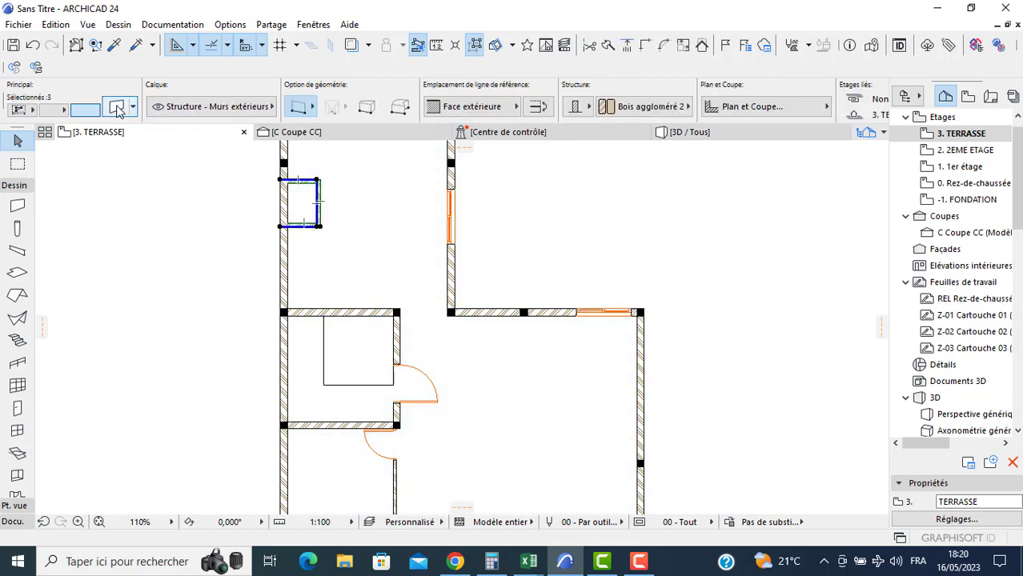
{"action": "key", "text": "ctrl+t"}
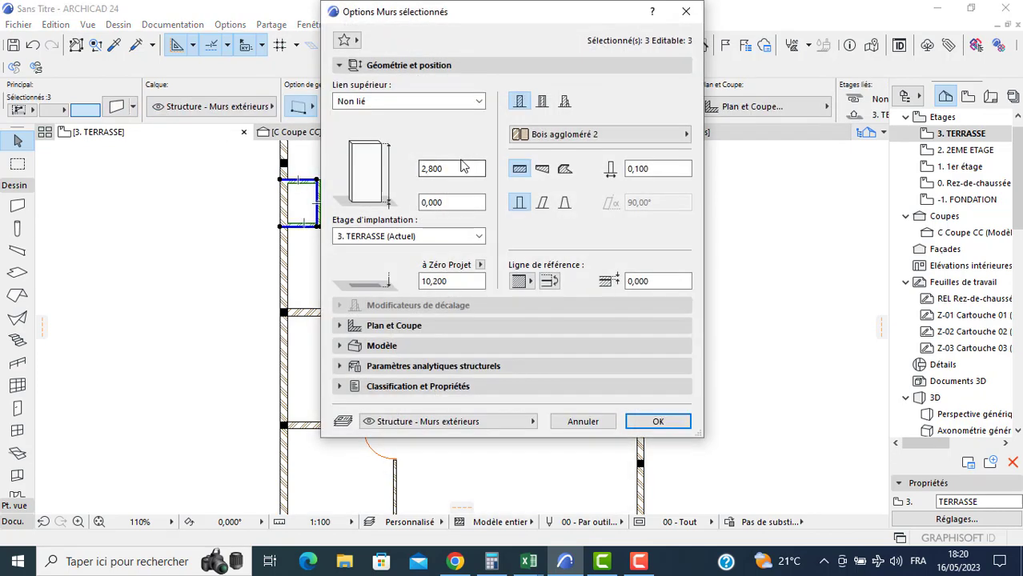
{"action": "left_click_drag", "start_coordinate": [463, 166], "coordinate": [360, 173]}
{"action": "type", "text": "1"}
{"action": "key", "text": "Return"}
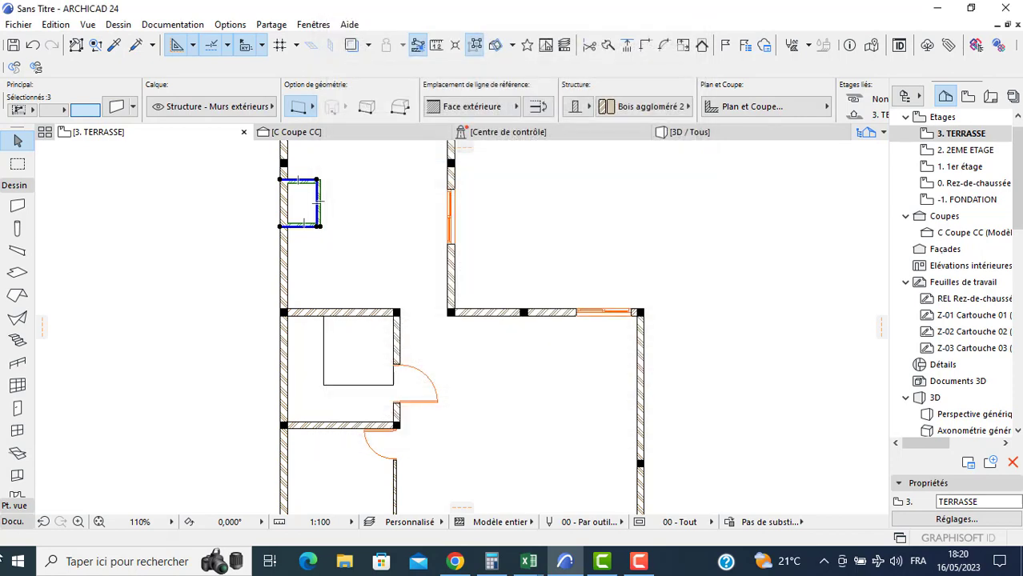
{"action": "key", "text": "Escape"}
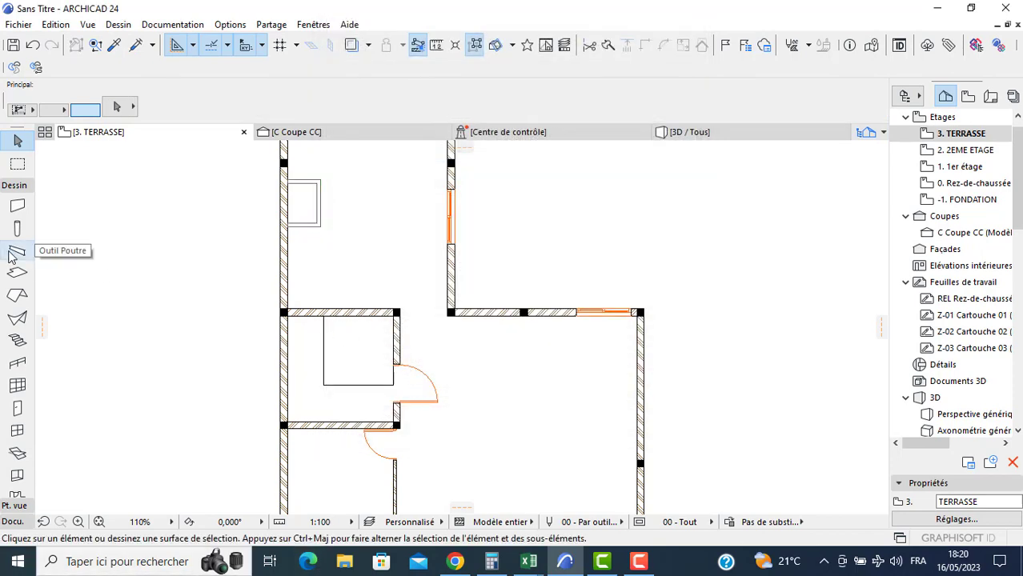
- Delete all windows on the TERRASSE level
{"action": "left_click", "coordinate": [17, 430]}
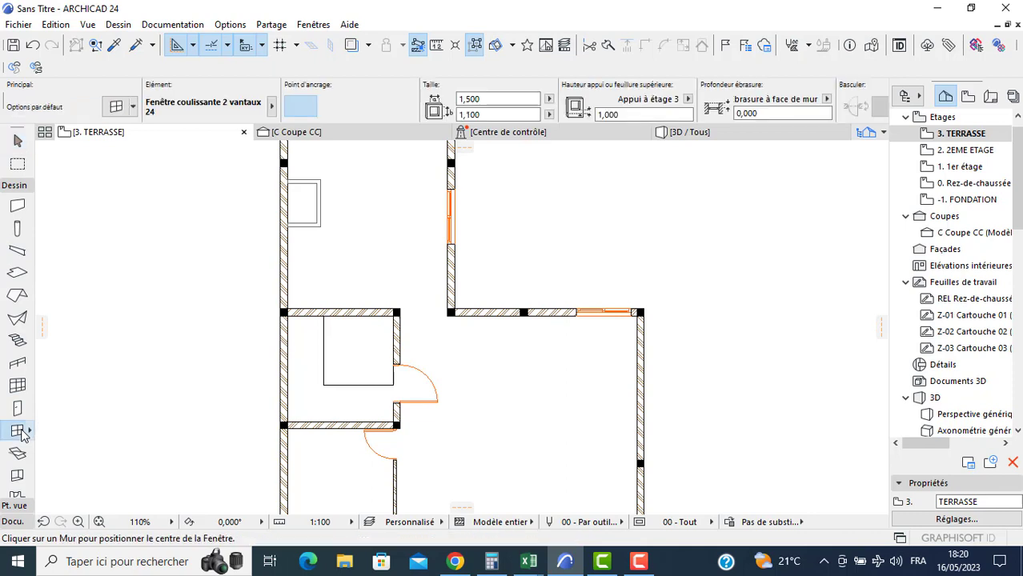
{"action": "key", "text": "ctrl+a"}
{"action": "key", "text": "Delete"}
- Delete the vertical partition and its door between the front-left room and the main space
{"action": "middle_click_drag", "start_coordinate": [333, 372], "coordinate": [293, 249]}
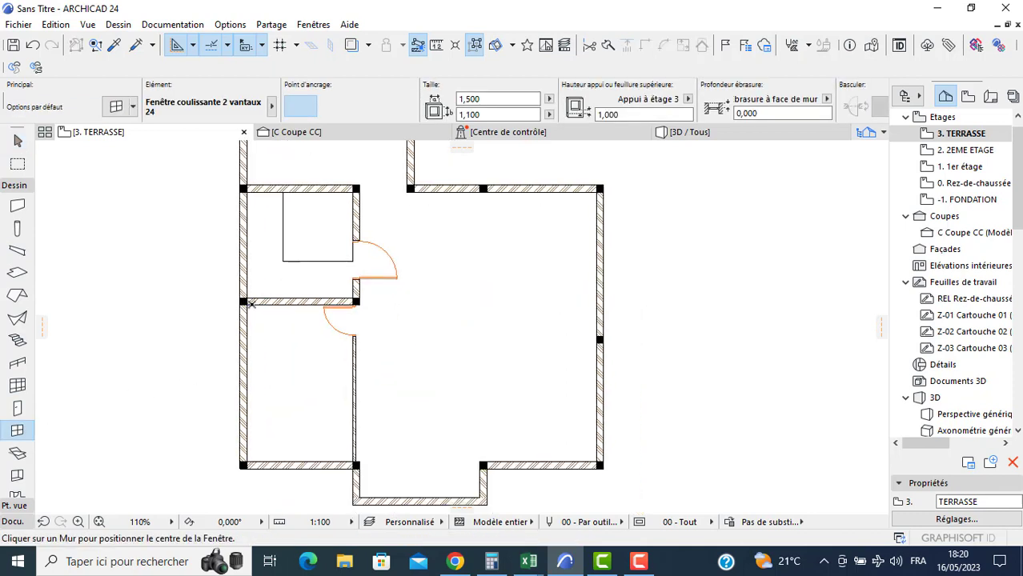
{"action": "key", "text": "Escape"}
{"action": "left_click", "coordinate": [355, 356]}
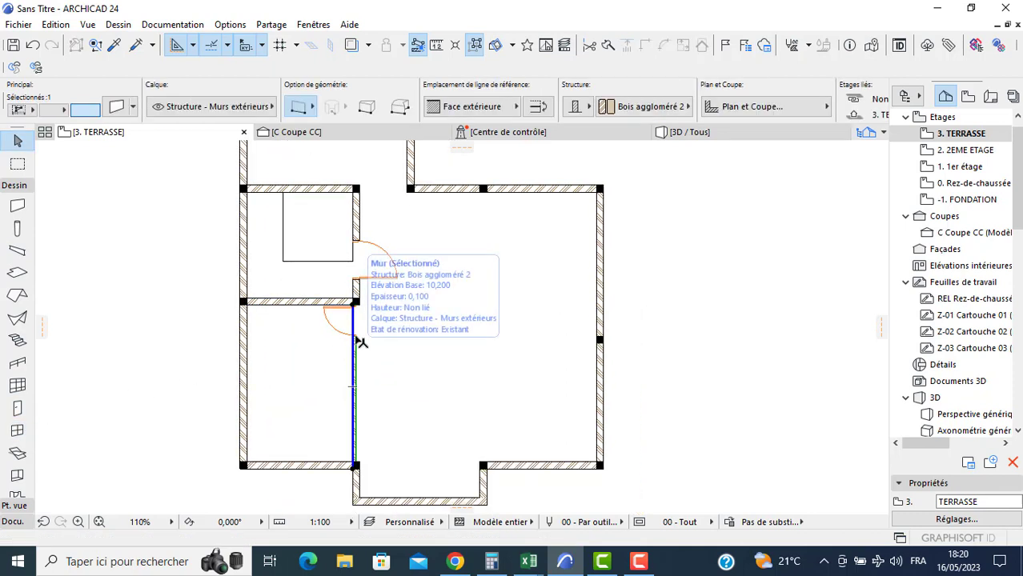
{"action": "key", "text": "Delete"}
- Split the left exterior wall at the lower corner of the stairwell, keeping the part alongside the stairwell selected
{"action": "scroll", "coordinate": [344, 311], "scroll_direction": "down", "scroll_amount": 3}
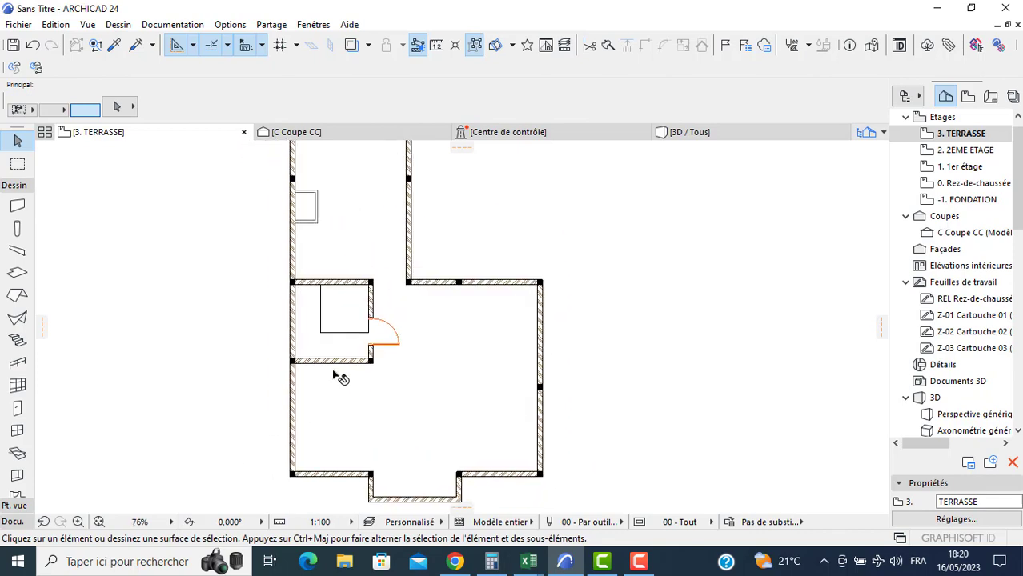
{"action": "left_click", "coordinate": [295, 378]}
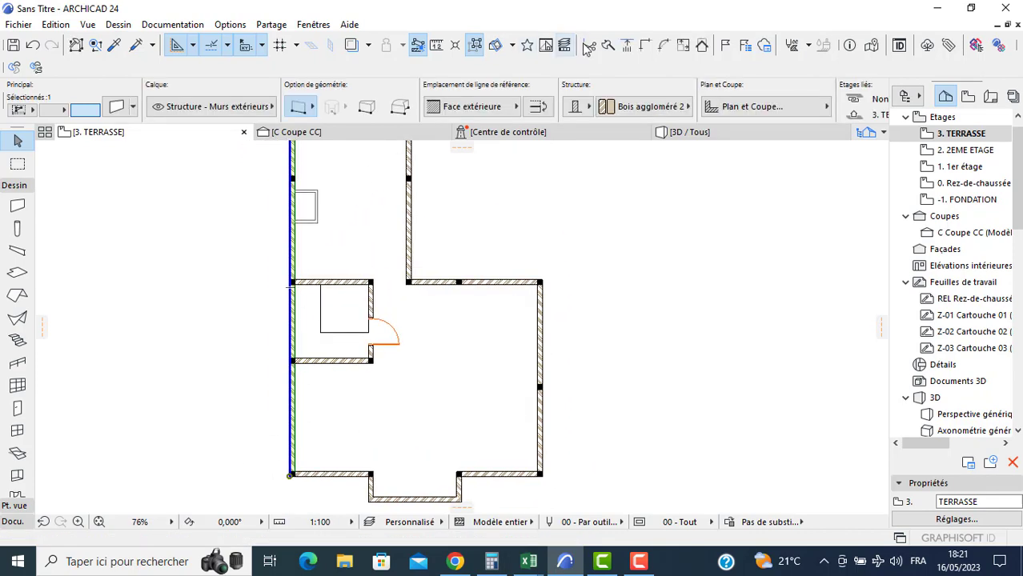
{"action": "left_click", "coordinate": [608, 46]}
{"action": "scroll", "coordinate": [298, 370], "scroll_direction": "up", "scroll_amount": 4}
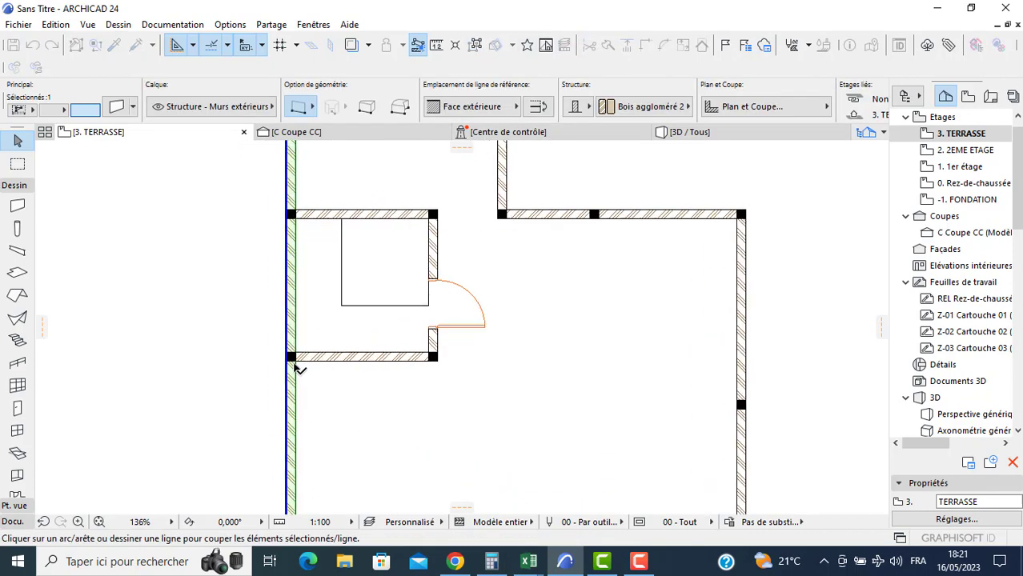
{"action": "left_click", "coordinate": [294, 361]}
{"action": "left_click", "coordinate": [224, 361]}
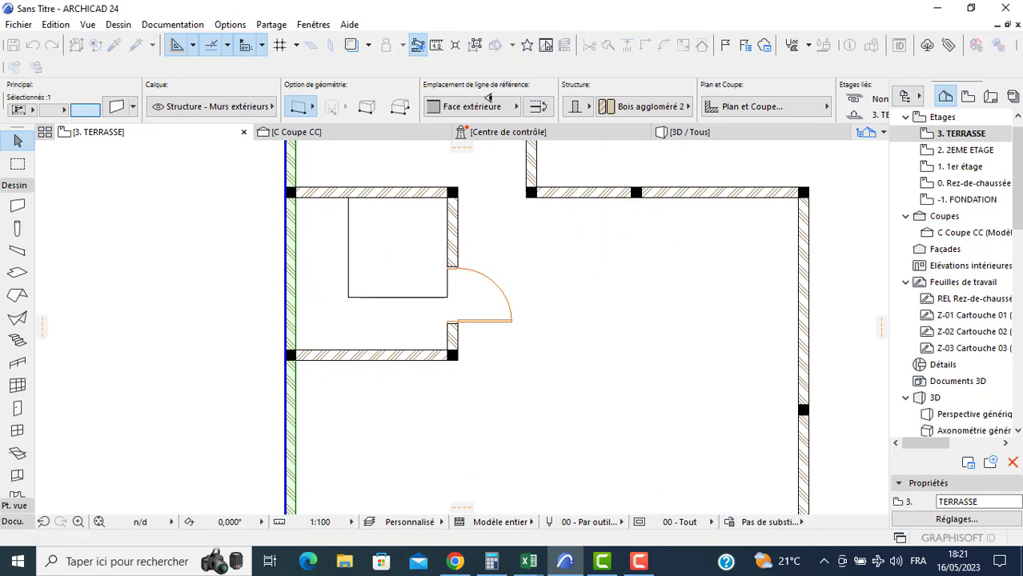
- Split the left exterior wall at the upper corner of the stairwell, keeping the stairwell segment selected
{"action": "left_click", "coordinate": [607, 46]}
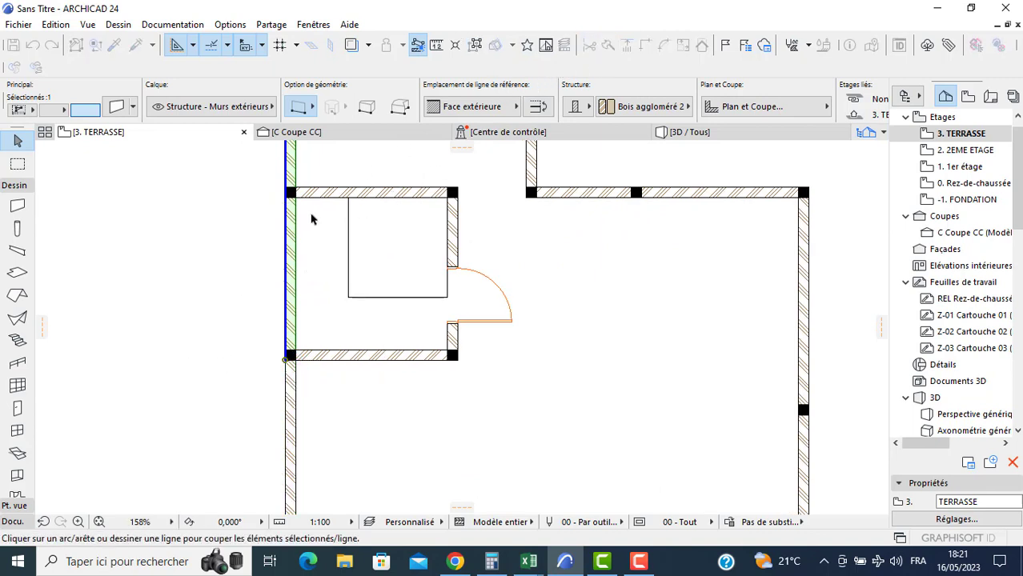
{"action": "left_click", "coordinate": [289, 190]}
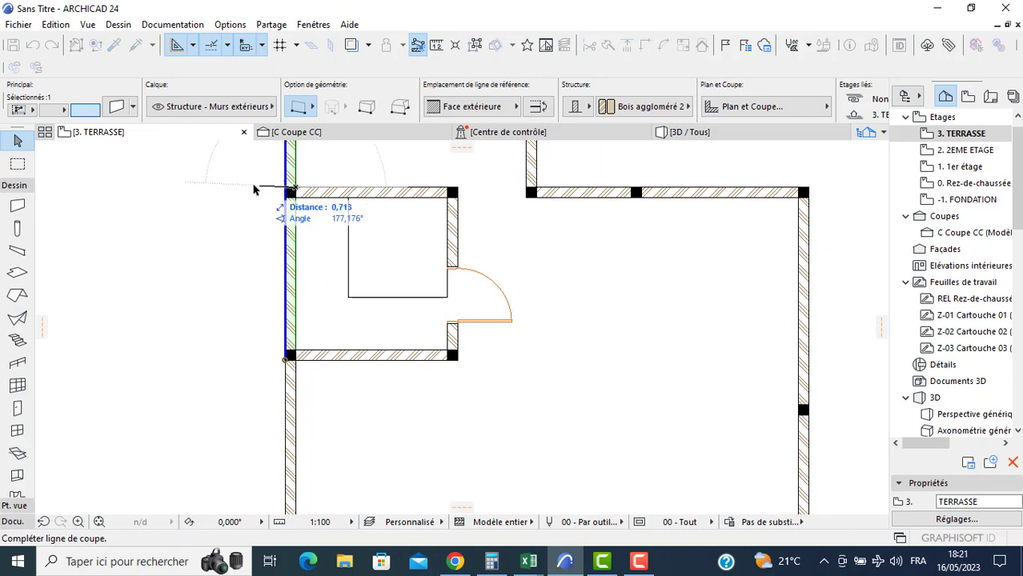
{"action": "left_click", "coordinate": [213, 191]}
{"action": "left_click", "coordinate": [227, 204]}
- Set the height to 1.2 m for all TERRASSE walls except the four enclosing the stairwell
{"action": "scroll", "coordinate": [252, 249], "scroll_direction": "down", "scroll_amount": 2}
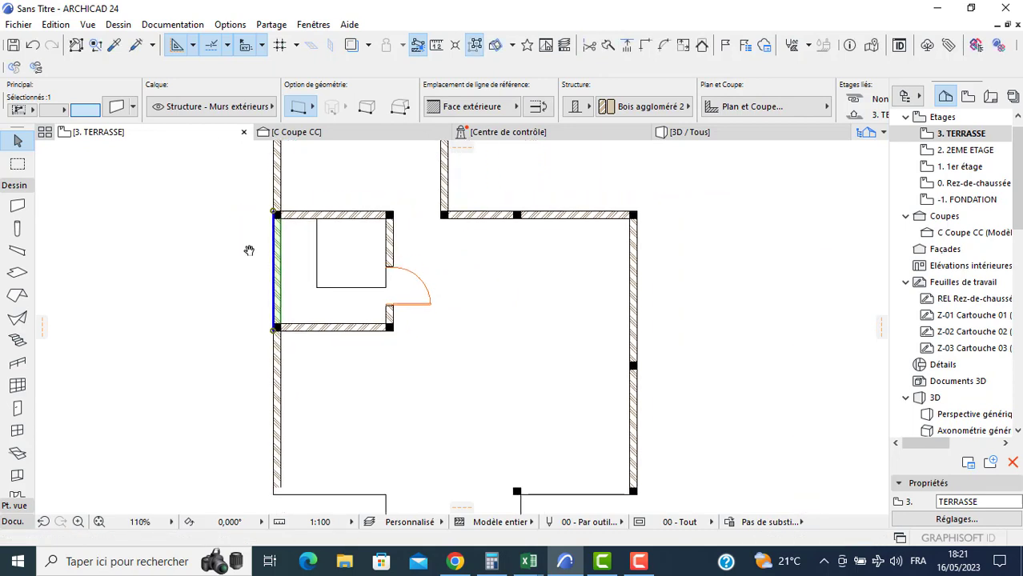
{"action": "left_click", "coordinate": [18, 206]}
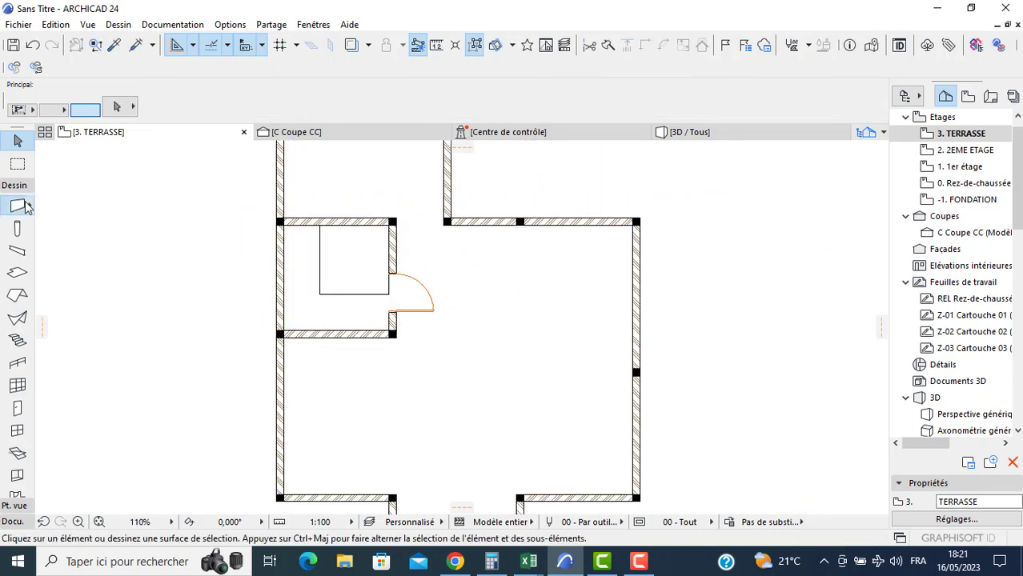
{"action": "key", "text": "ctrl+a"}
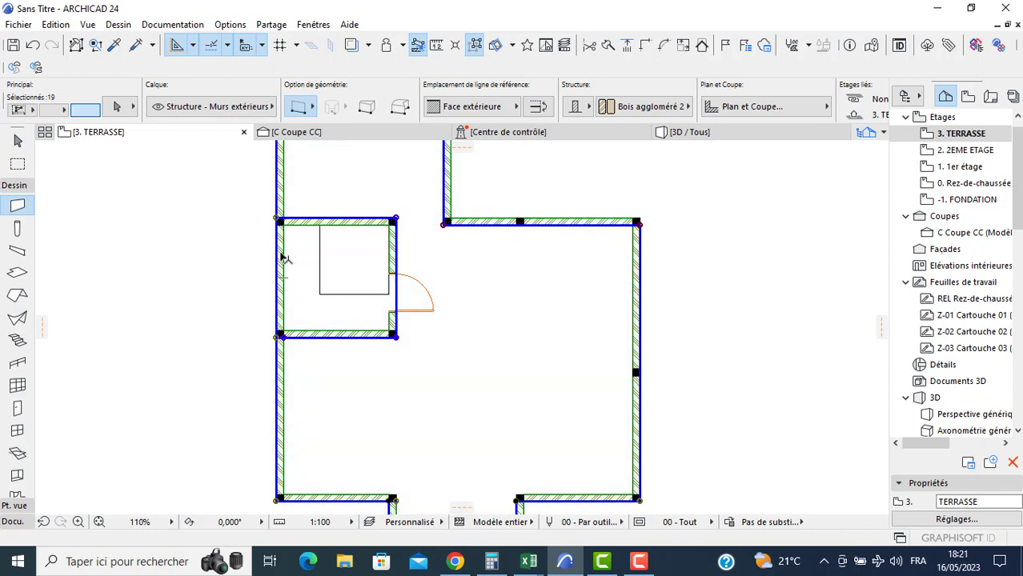
{"action": "left_click", "coordinate": [283, 258], "text": "shift"}
{"action": "left_click", "coordinate": [308, 222], "text": "shift"}
{"action": "left_click", "coordinate": [394, 264], "text": "shift"}
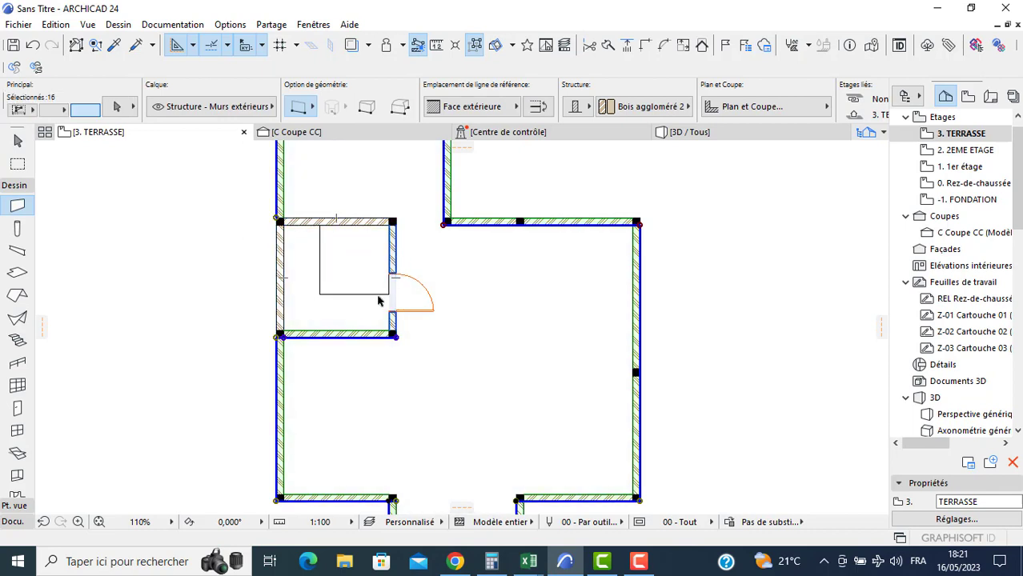
{"action": "left_click", "coordinate": [351, 332], "text": "shift"}
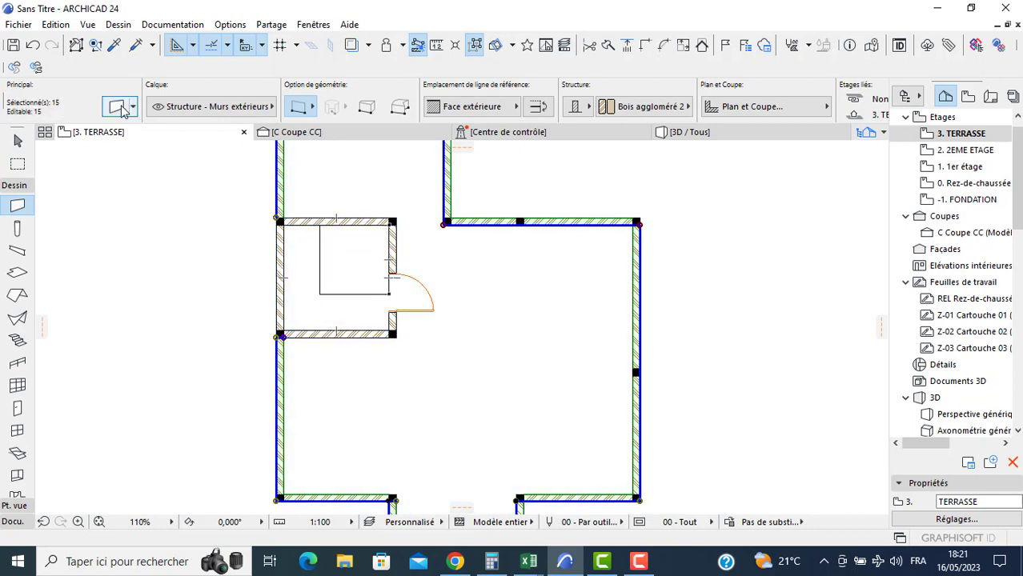
{"action": "key", "text": "ctrl+t"}
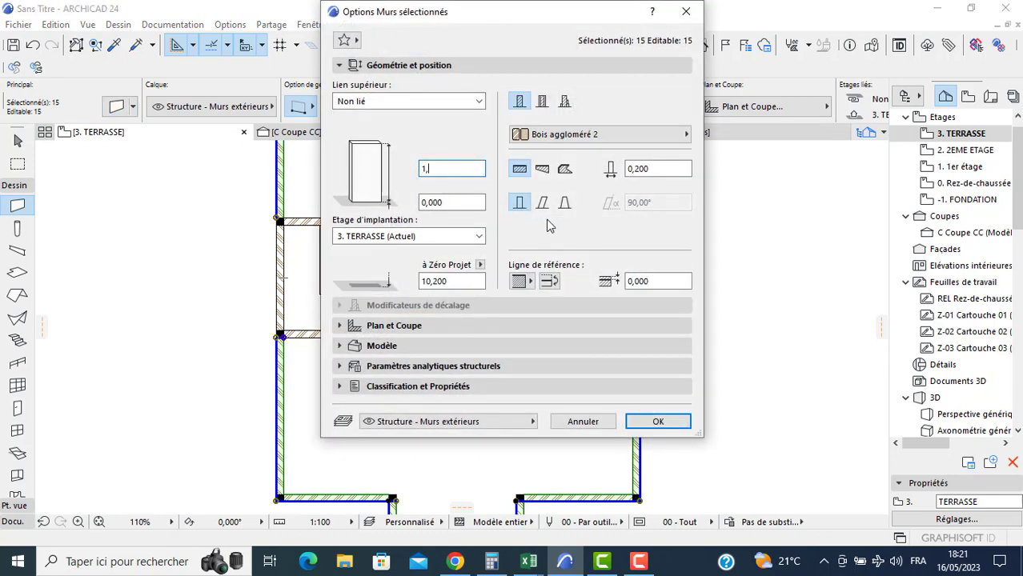
{"action": "type", "text": "1,2"}
{"action": "key", "text": "Return"}
- Set the height of the stairwell's upper, left and door-side walls to 2.5 m
{"action": "left_click", "coordinate": [310, 222]}
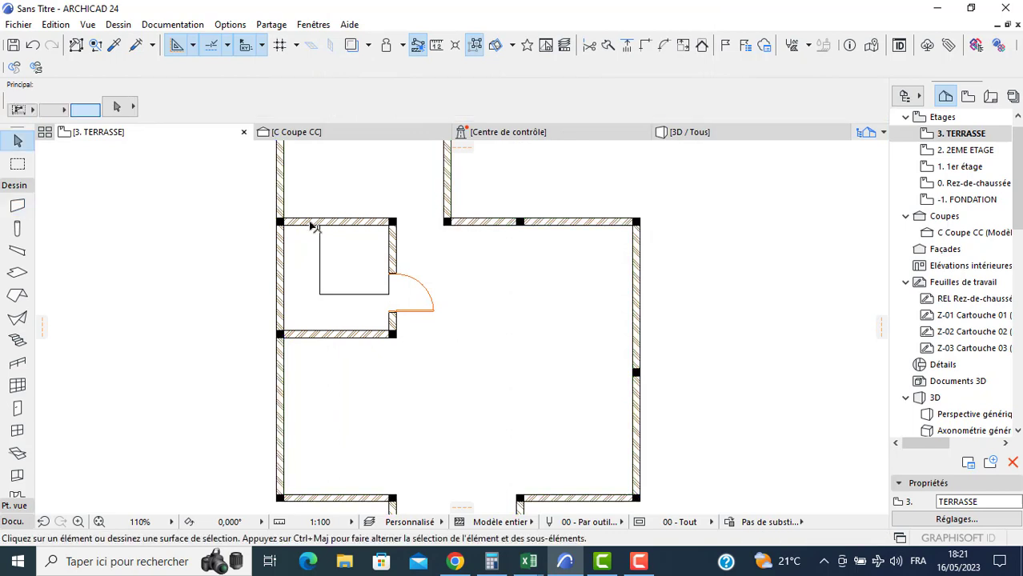
{"action": "left_click", "coordinate": [281, 279], "text": "shift"}
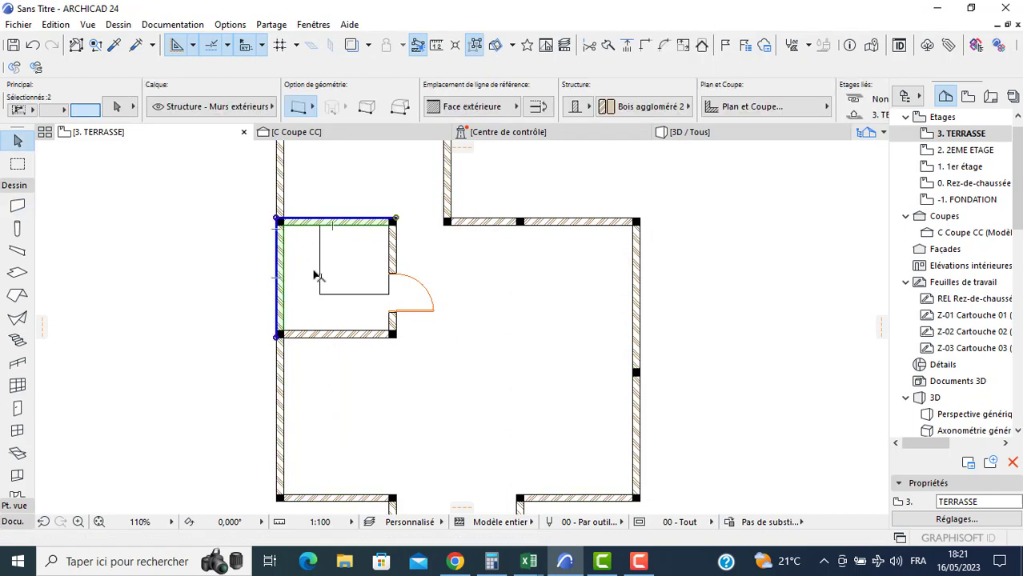
{"action": "left_click", "coordinate": [392, 256], "text": "shift"}
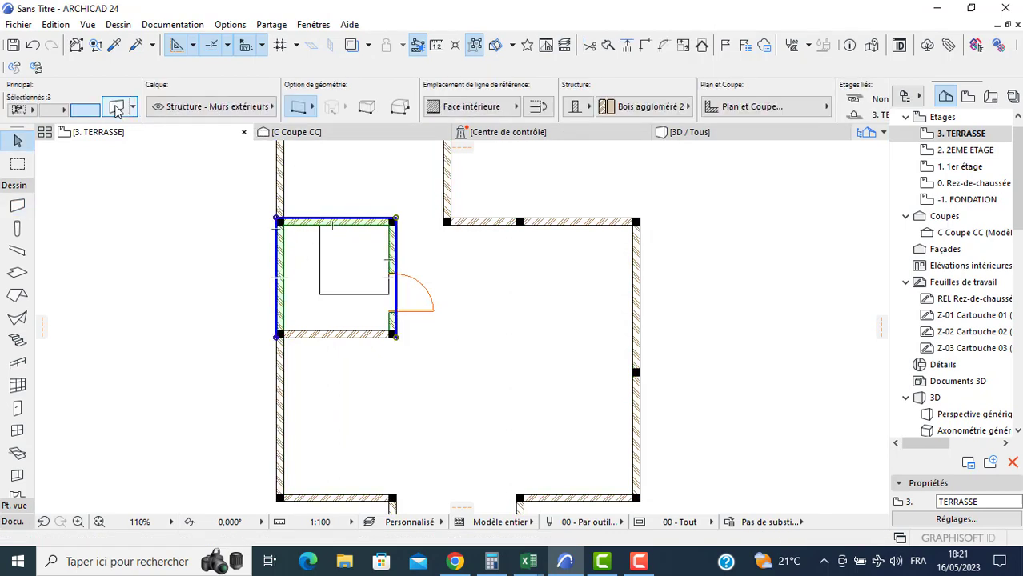
{"action": "key", "text": "ctrl+t"}
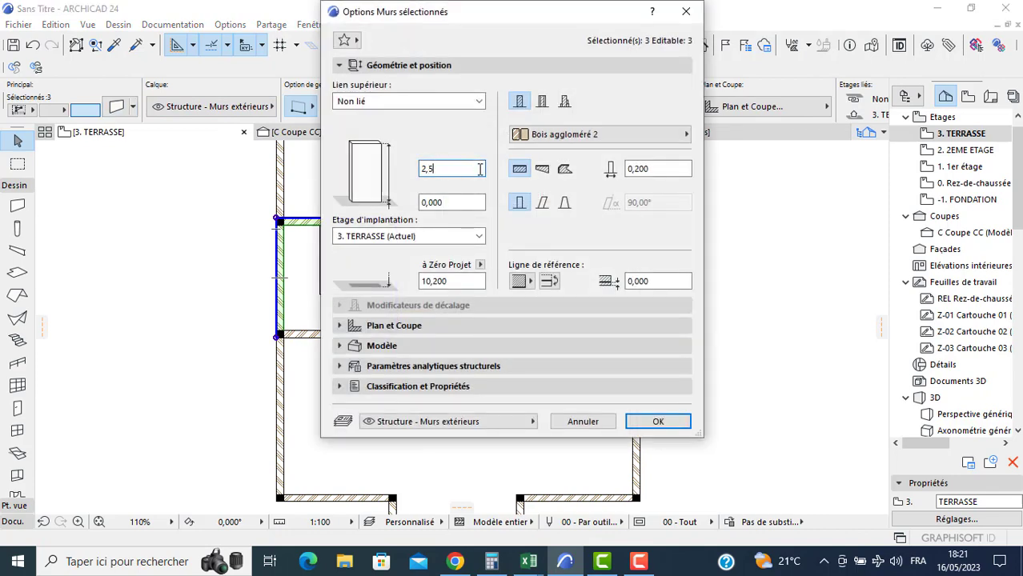
{"action": "key", "text": "Return"}
- Set the default slab thickness to 0.1 m and its offset from the TERRASSE level to 2.6 m
{"action": "left_click", "coordinate": [18, 273]}
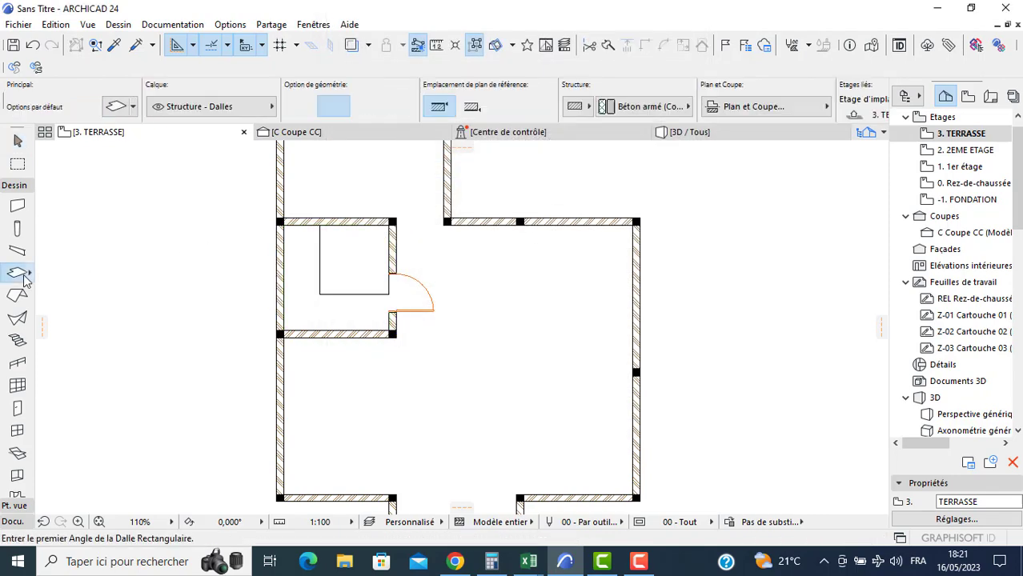
{"action": "key", "text": "ctrl+t"}
{"action": "left_click", "coordinate": [272, 132]}
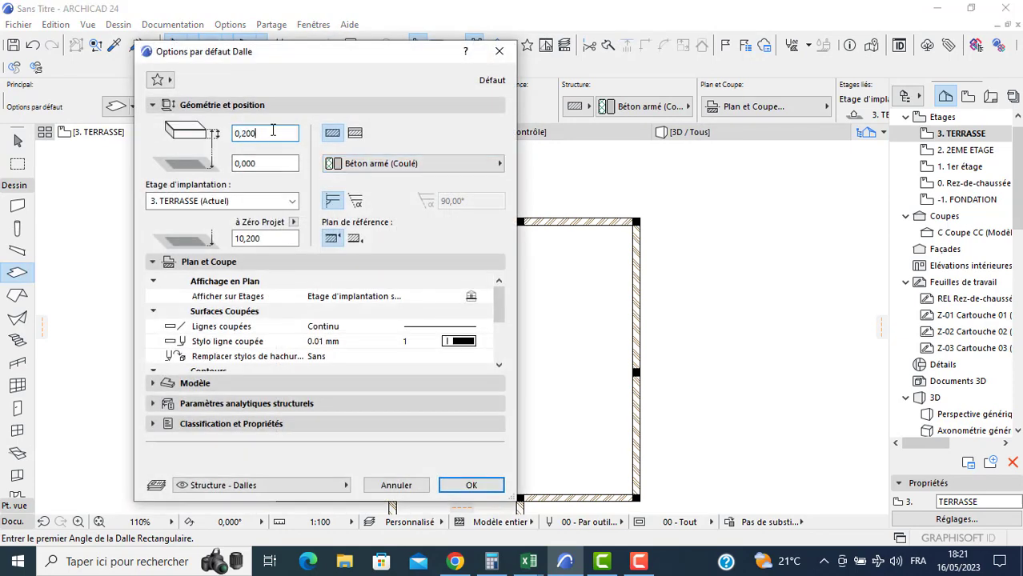
{"action": "type", "text": "100"}
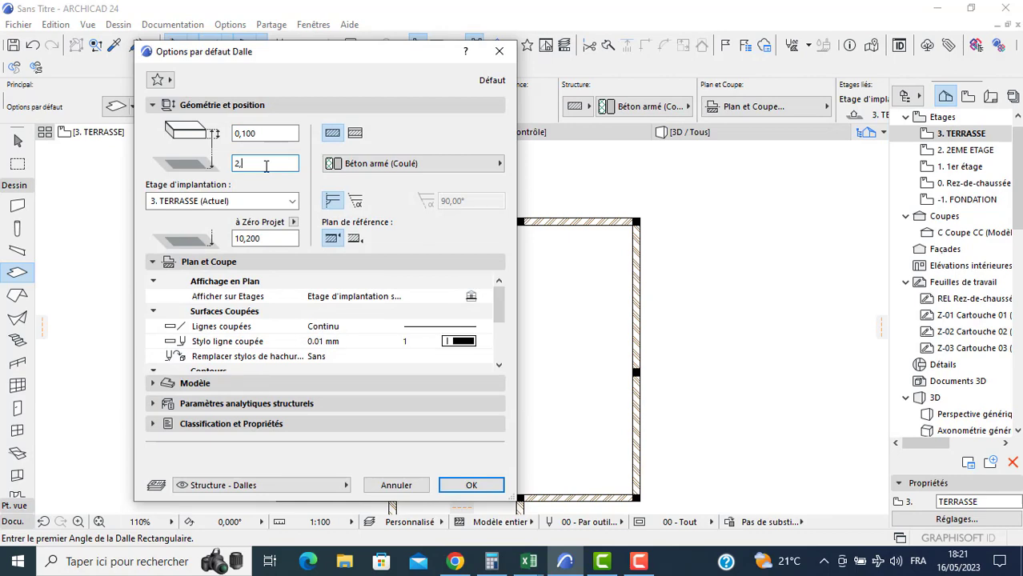
{"action": "left_click", "coordinate": [266, 165]}
{"action": "type", "text": "2,6"}
{"action": "key", "text": "Return"}
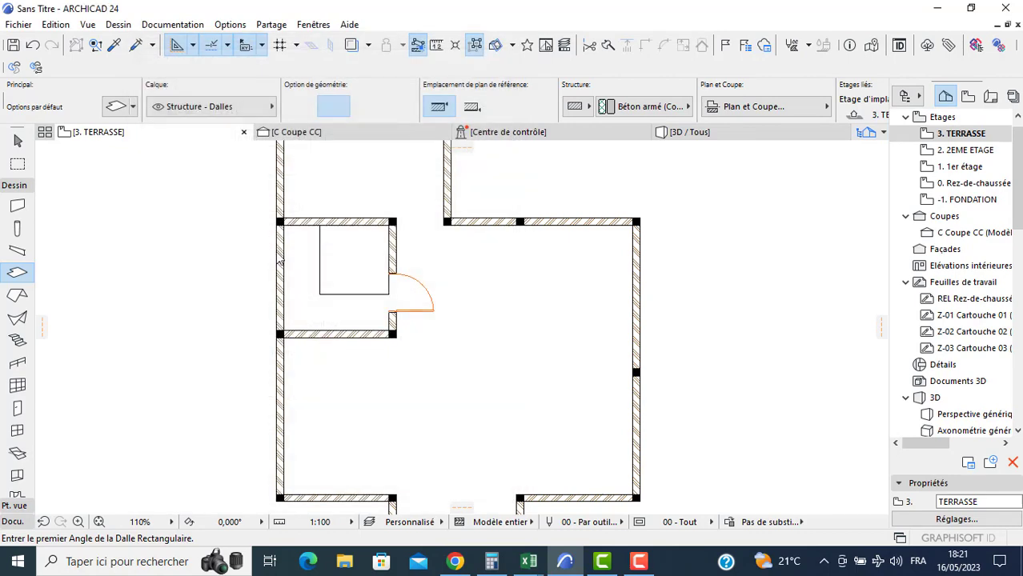
{"action": "left_click", "coordinate": [277, 218]}
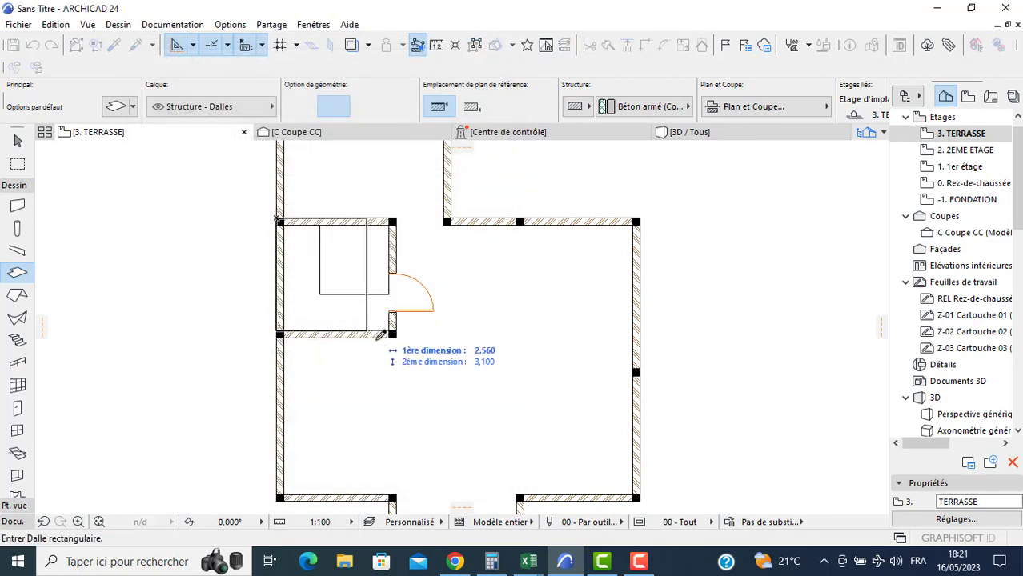
{"action": "left_click", "coordinate": [395, 336]}
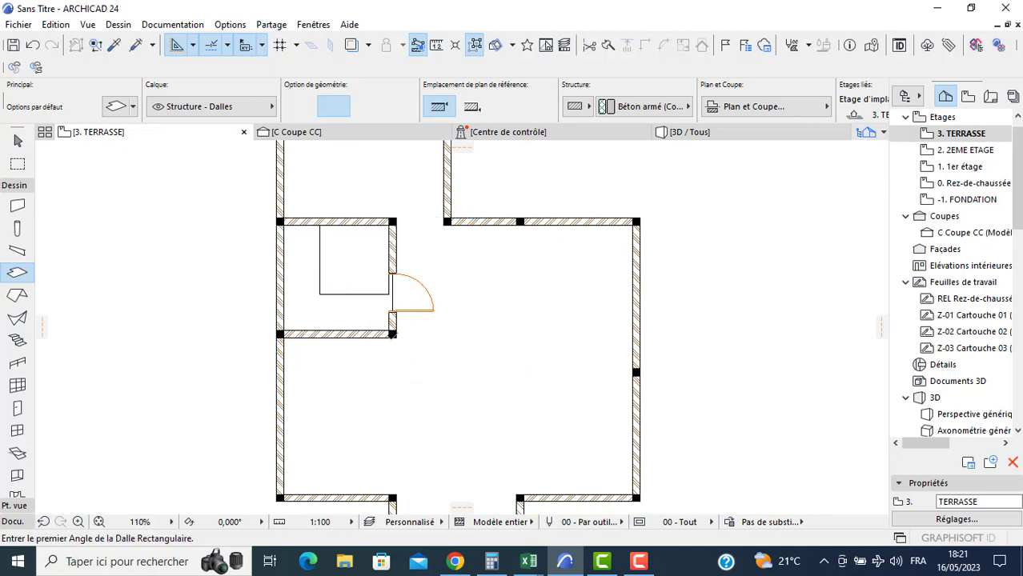
{"action": "key", "text": "ctrl+z"}
- Draw a 3.3 by 3.3 m rectangular slab over the stairwell between its opposite outer wall corners
{"action": "left_click", "coordinate": [277, 219]}
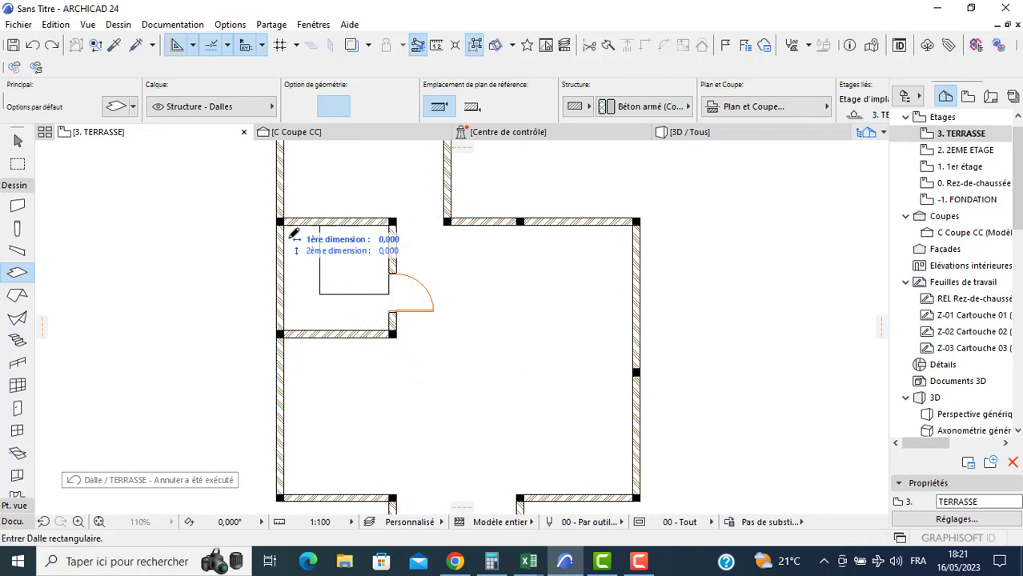
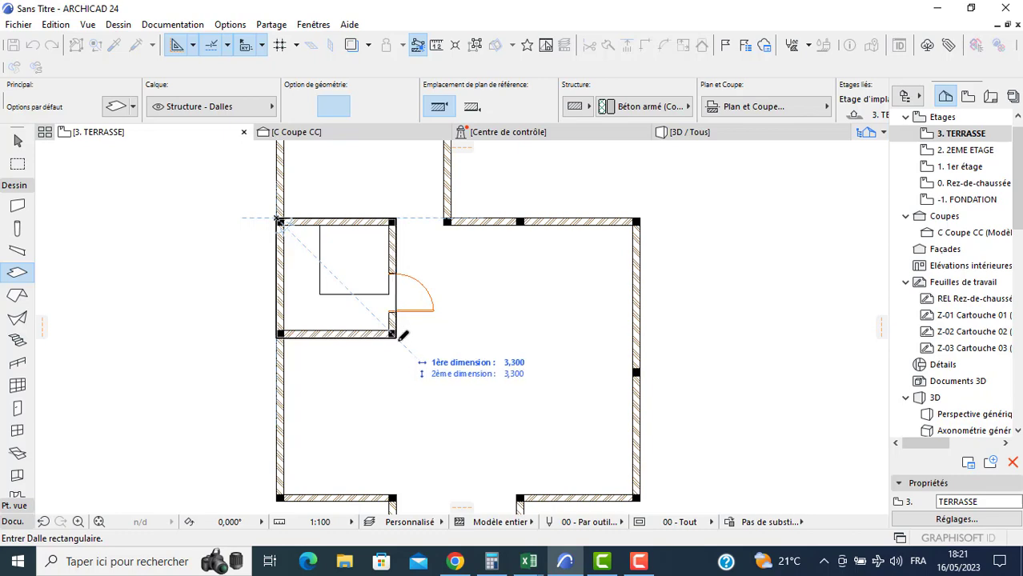
{"action": "left_click", "coordinate": [402, 336]}
- Set the default wall height to 0.2 m and its base offset from the TERRASSE level to 2.6 m
{"action": "left_click", "coordinate": [17, 205]}
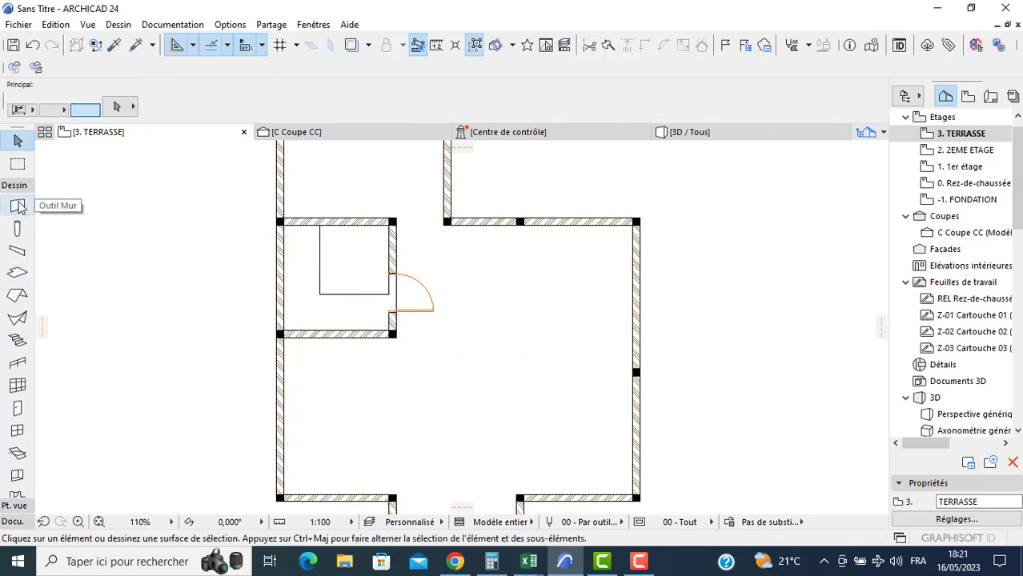
{"action": "key", "text": "ctrl+t"}
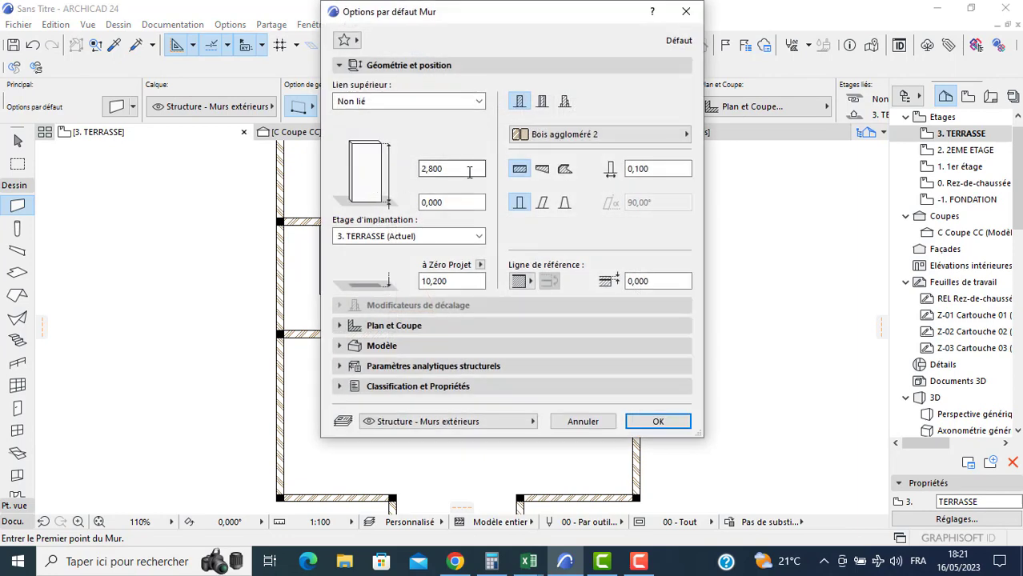
{"action": "type", "text": "0,2"}
{"action": "key", "text": "Tab"}
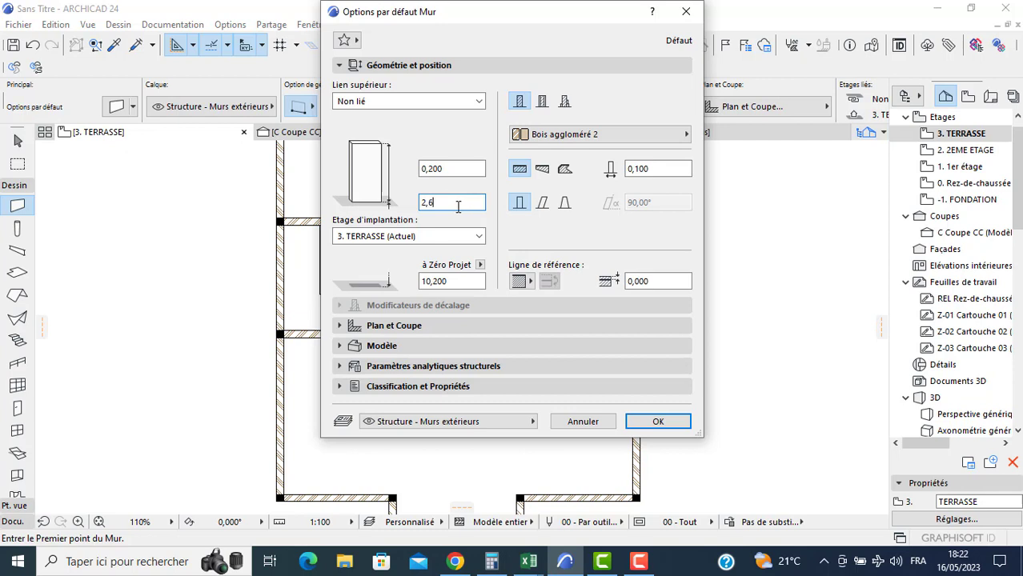
{"action": "key", "text": "Return"}
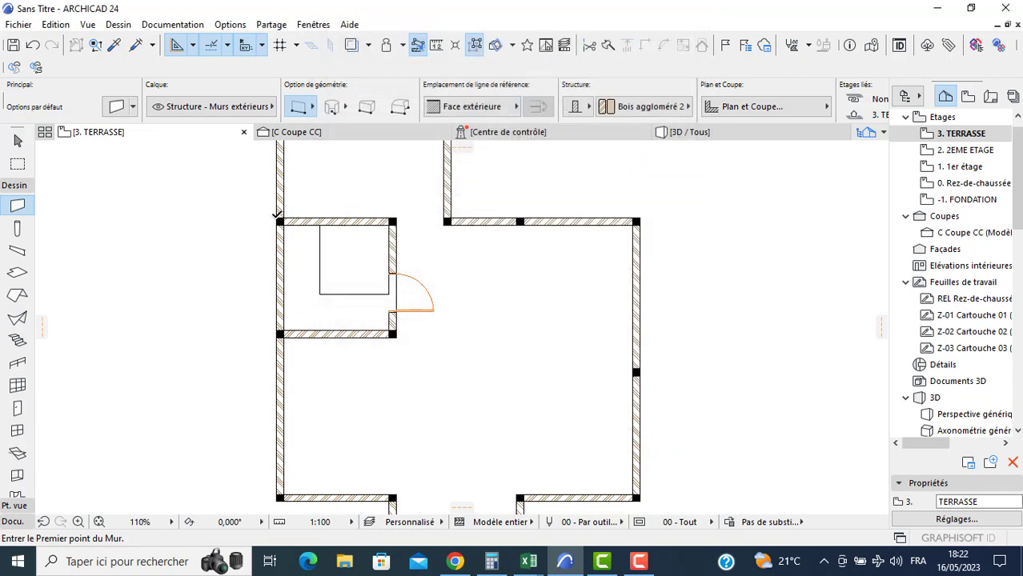
- Draw a rectangle of 0.2 m thick walls along the stairwell's outer edges using the rectangular wall geometry
{"action": "left_click", "coordinate": [278, 215]}
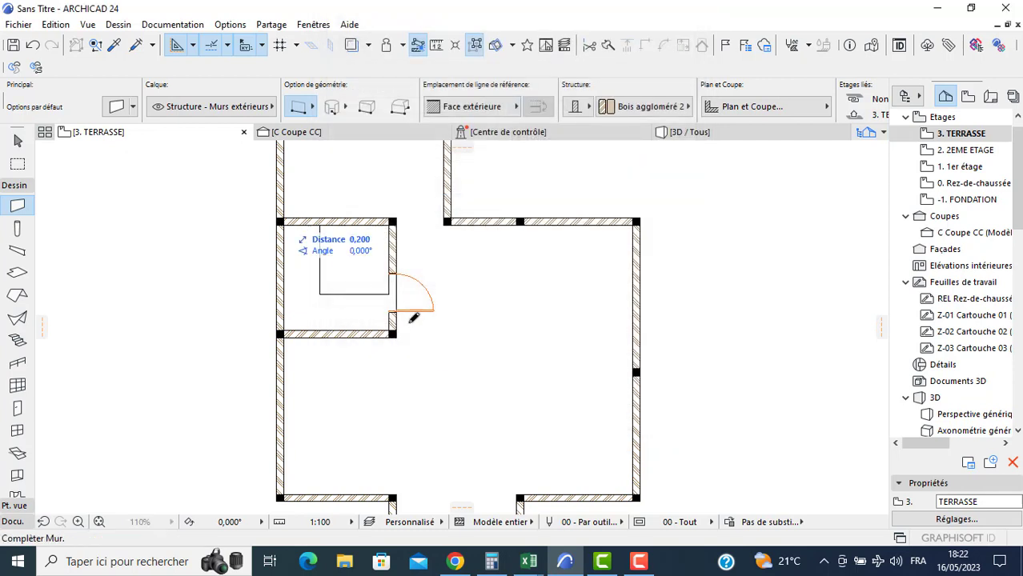
{"action": "left_click", "coordinate": [311, 109]}
{"action": "left_click", "coordinate": [371, 105]}
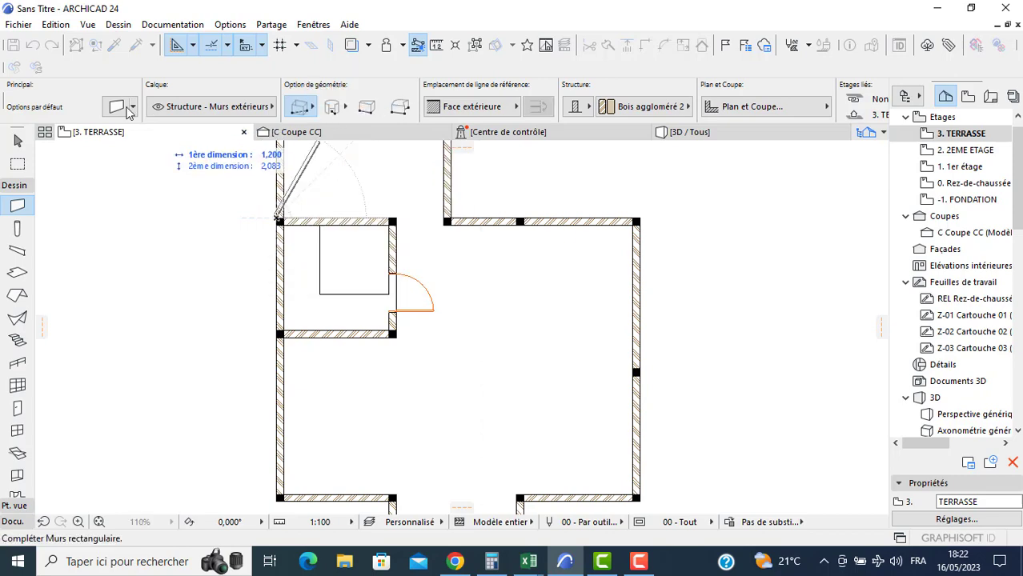
{"action": "key", "text": "ctrl+t"}
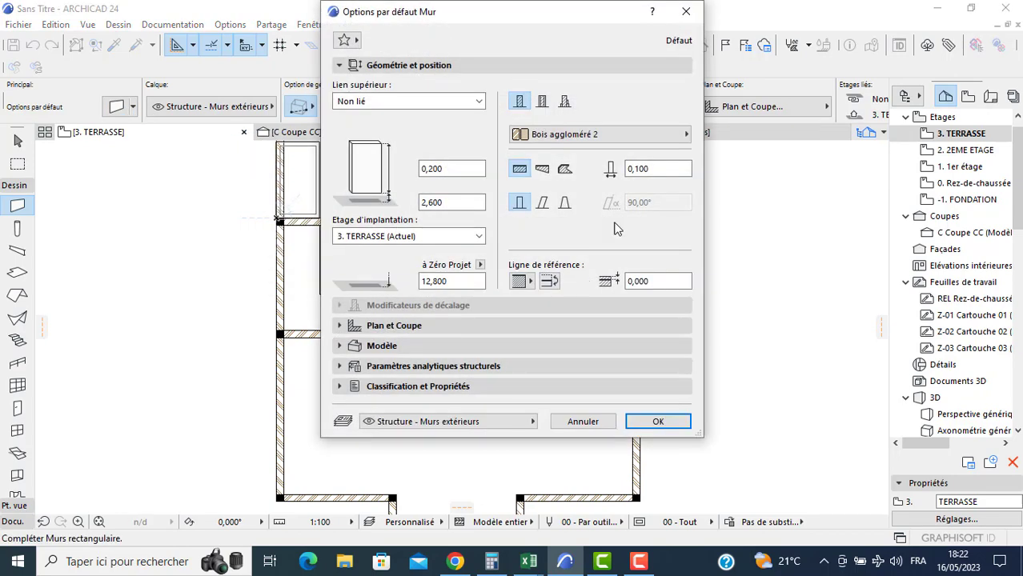
{"action": "left_click", "coordinate": [661, 168]}
{"action": "type", "text": "0,2"}
{"action": "key", "text": "Return"}
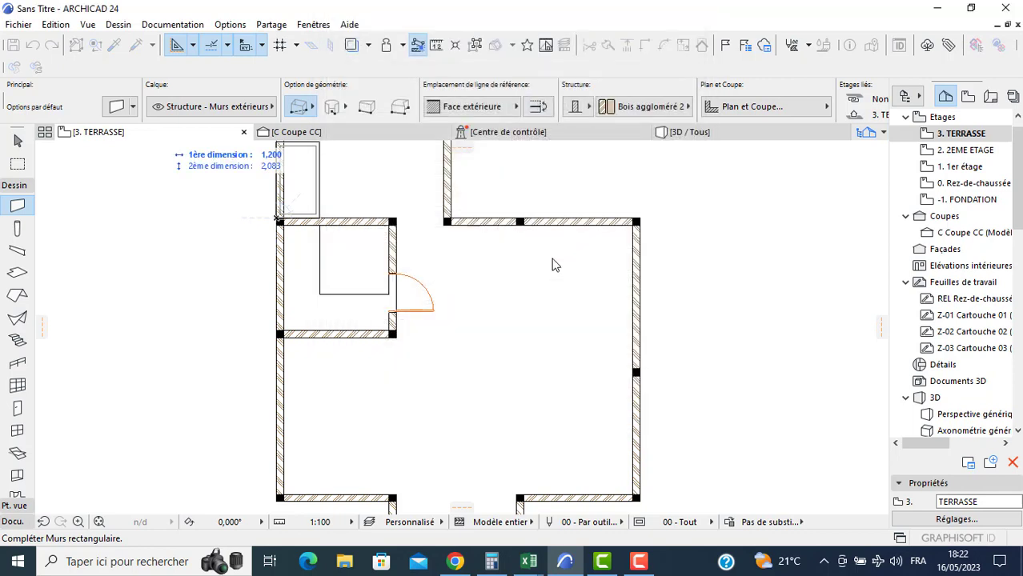
{"action": "left_click", "coordinate": [394, 334]}
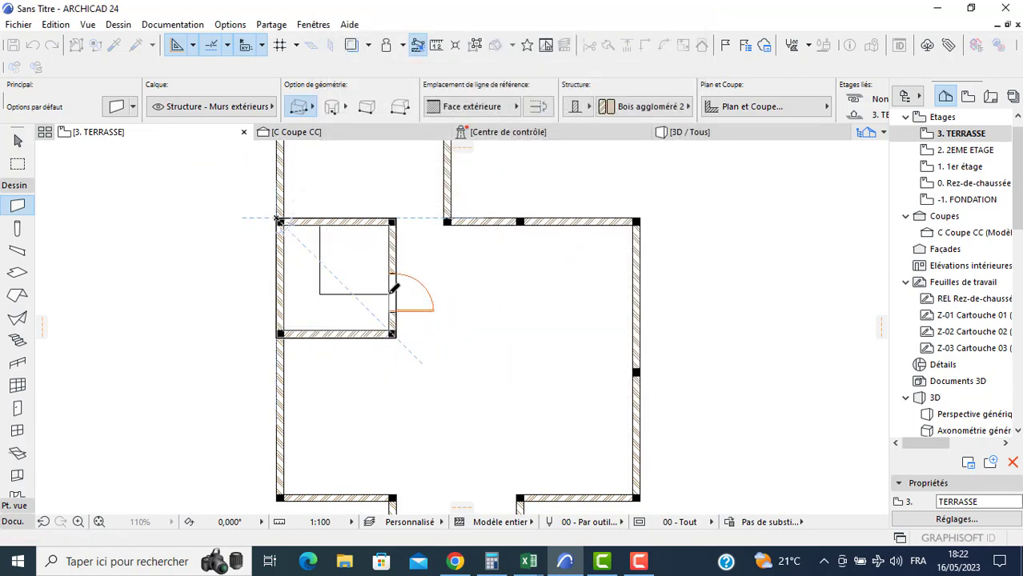
- Examine the stairwell roof and the terrace parapets in the 3D perspective, and return to the TERRASSE plan
{"action": "left_click", "coordinate": [693, 133]}
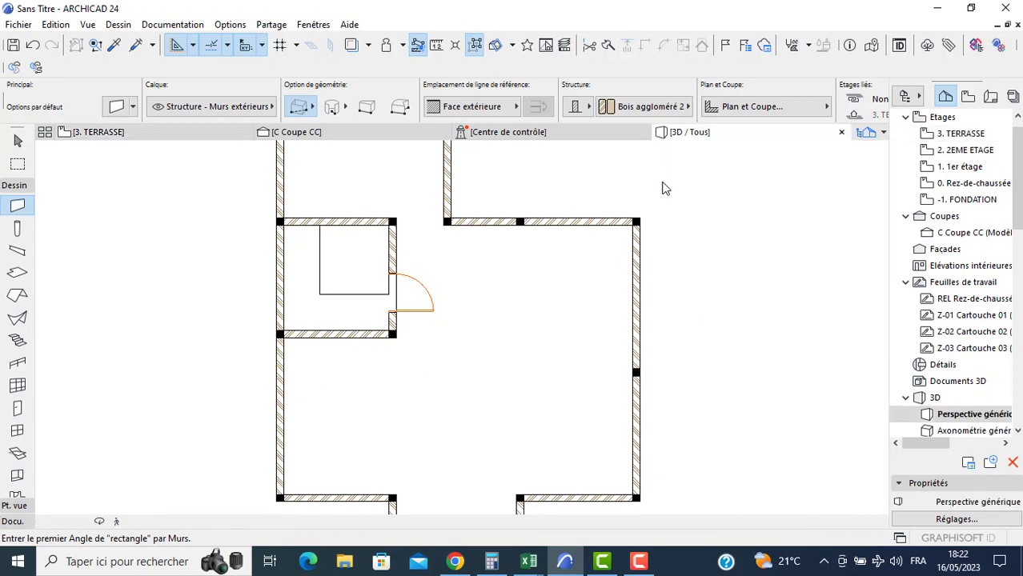
{"action": "scroll", "coordinate": [389, 426], "scroll_direction": "down", "scroll_amount": 3}
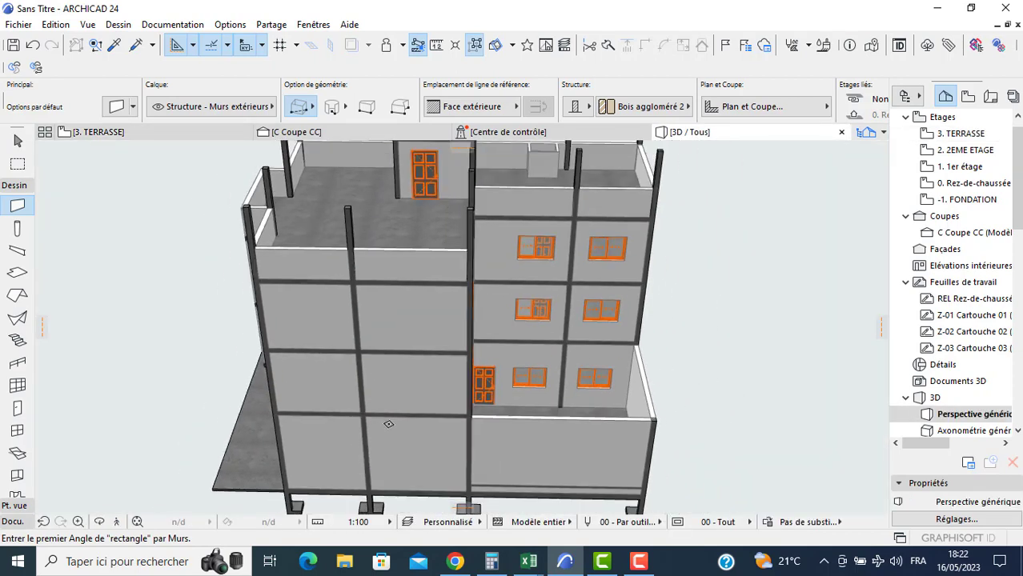
{"action": "middle_click_drag", "start_coordinate": [268, 404], "coordinate": [459, 384], "text": "shift"}
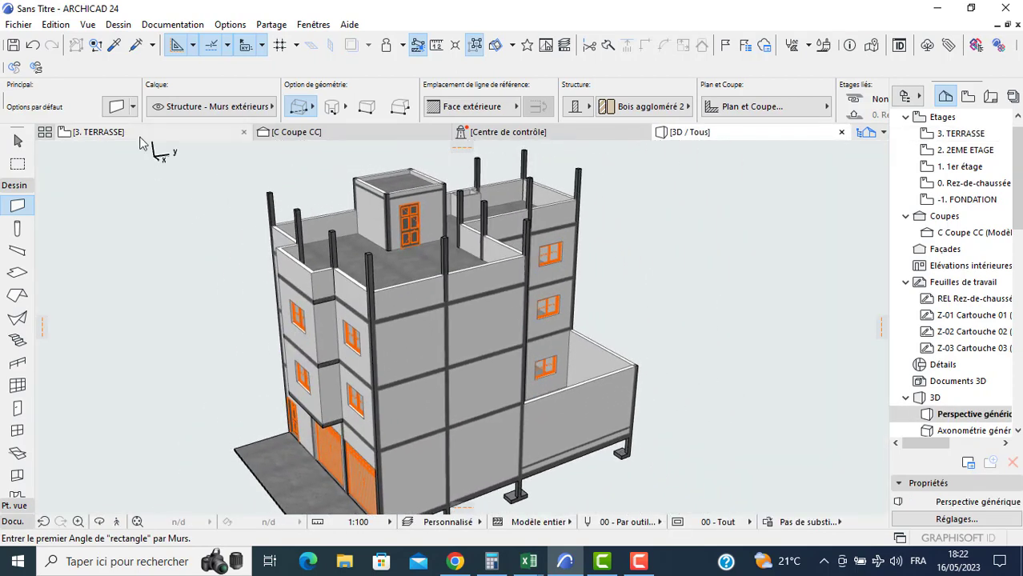
{"action": "left_click", "coordinate": [100, 133]}
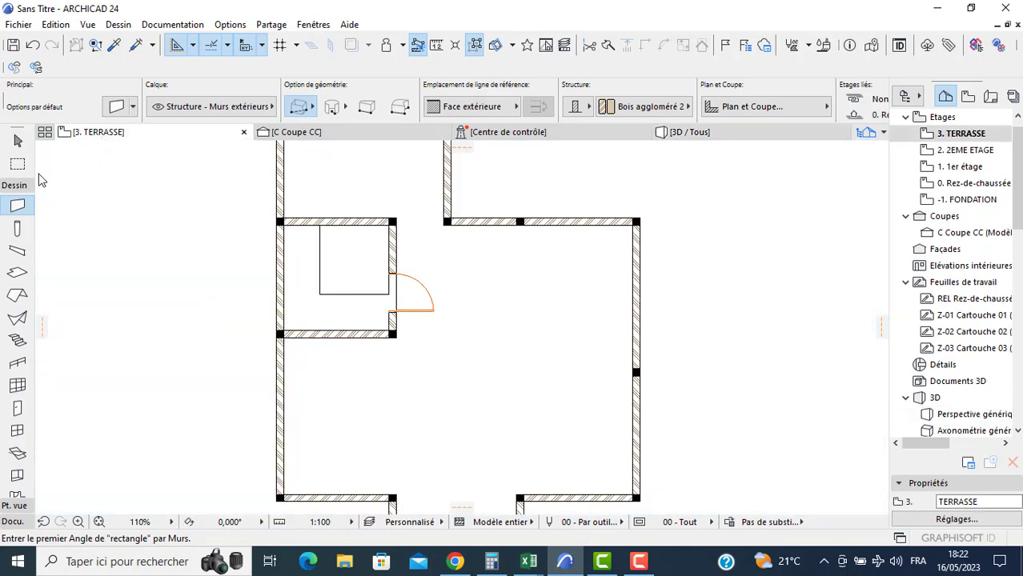
- Set the height of all TERRASSE columns except the four at the stairwell corners to 1.2 m
{"action": "left_click", "coordinate": [17, 230]}
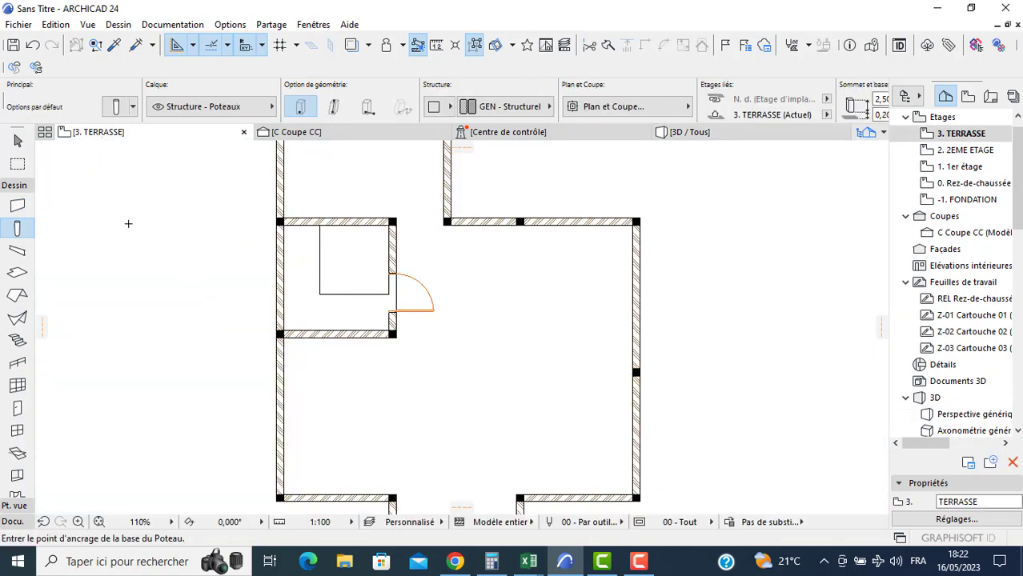
{"action": "key", "text": "ctrl+a"}
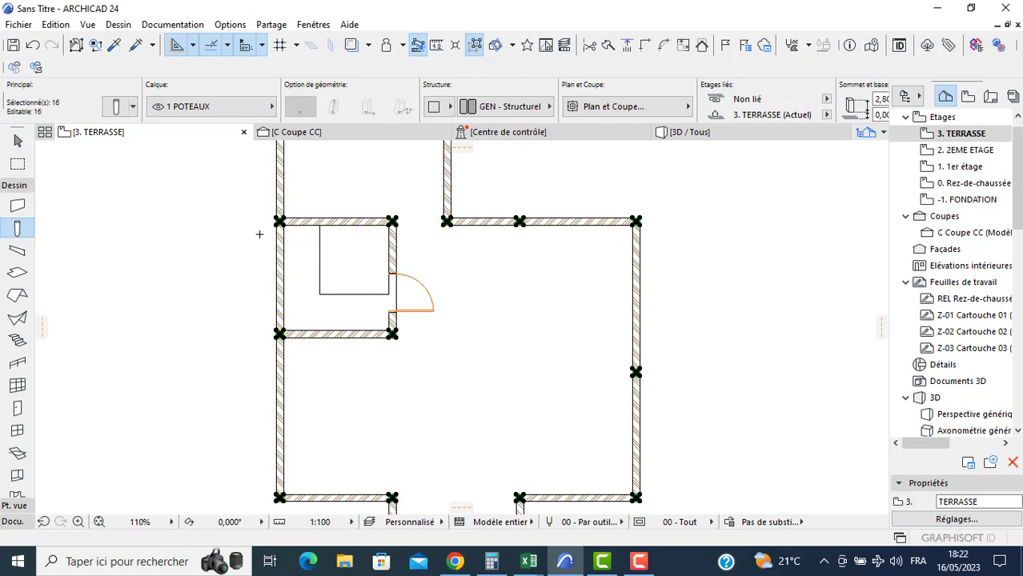
{"action": "left_click", "coordinate": [394, 338], "text": "shift"}
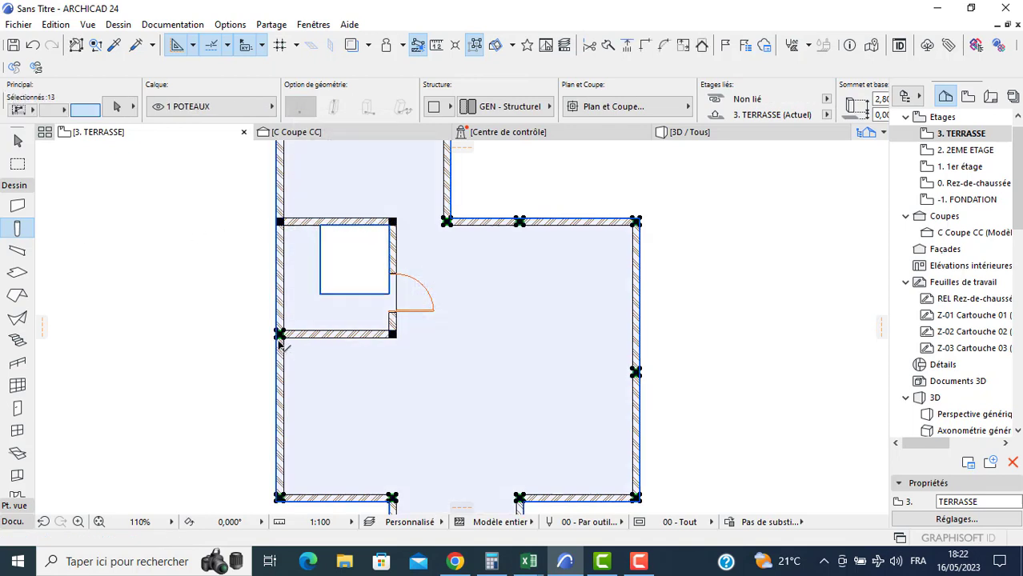
{"action": "left_click", "coordinate": [280, 337], "text": "shift"}
{"action": "left_click", "coordinate": [111, 107]}
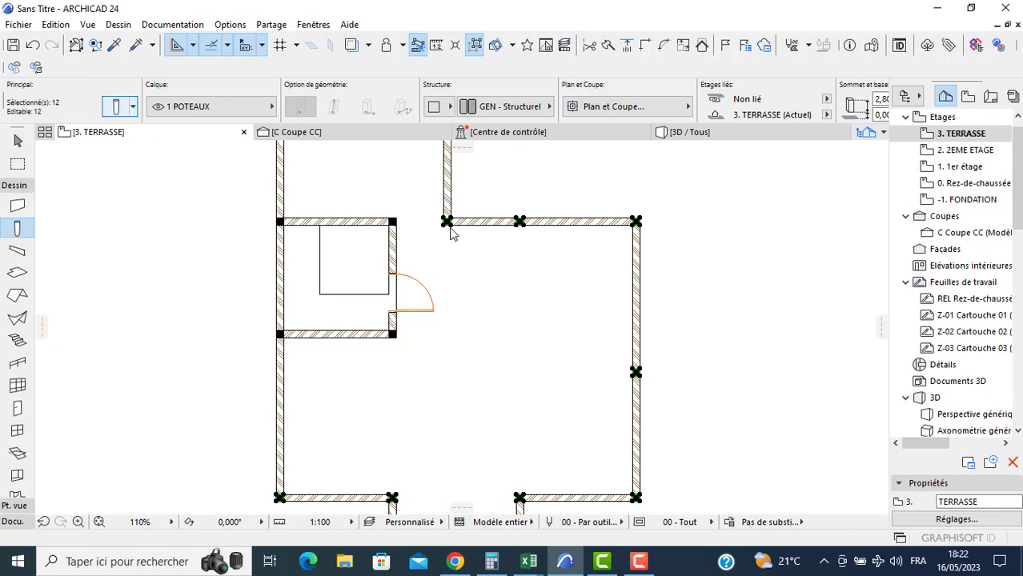
{"action": "key", "text": "ctrl+t"}
{"action": "left_click", "coordinate": [541, 150]}
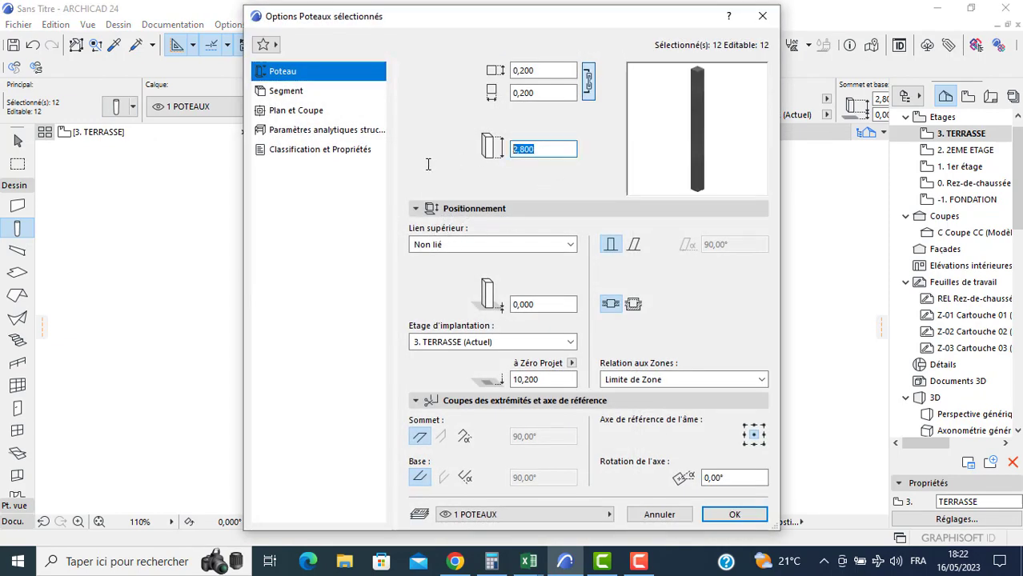
{"action": "type", "text": "1,2"}
{"action": "key", "text": "Return"}
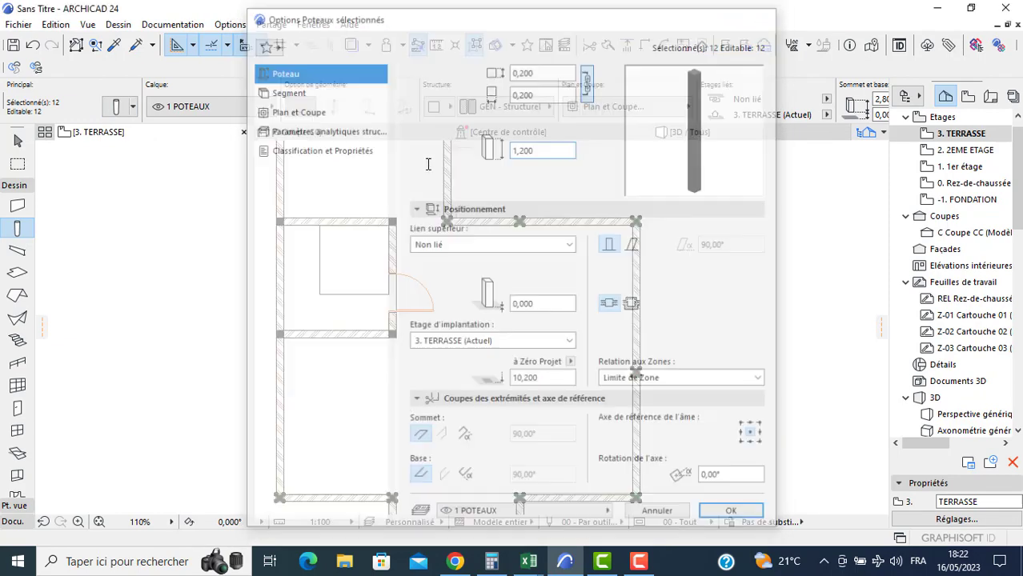
{"action": "key", "text": "Escape"}
{"action": "key", "text": "Escape"}
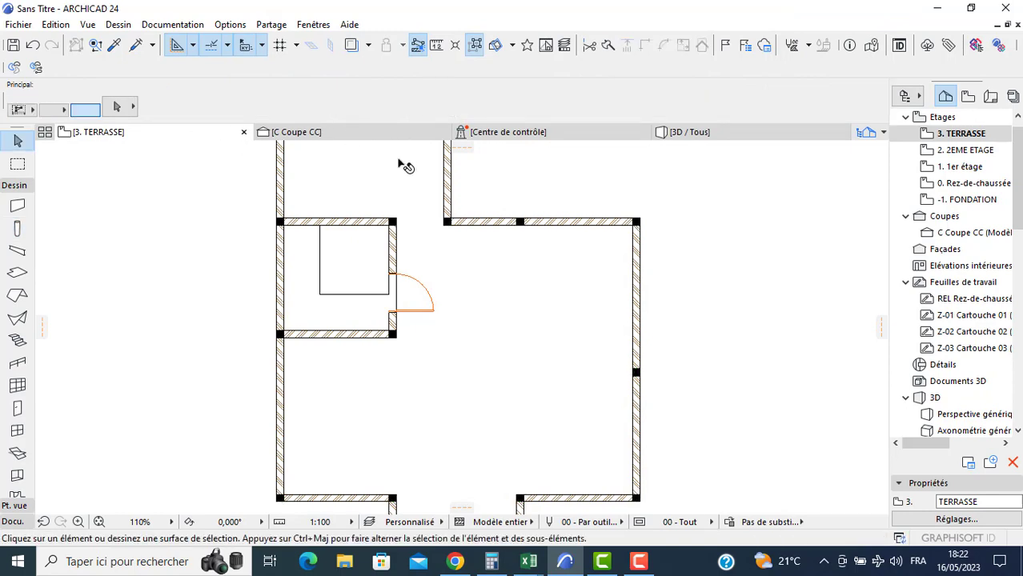
- In the 3D perspective, draw a rectangular slab over the small open shaft on the terrace, between its opposite top corners
{"action": "key", "text": "F3"}
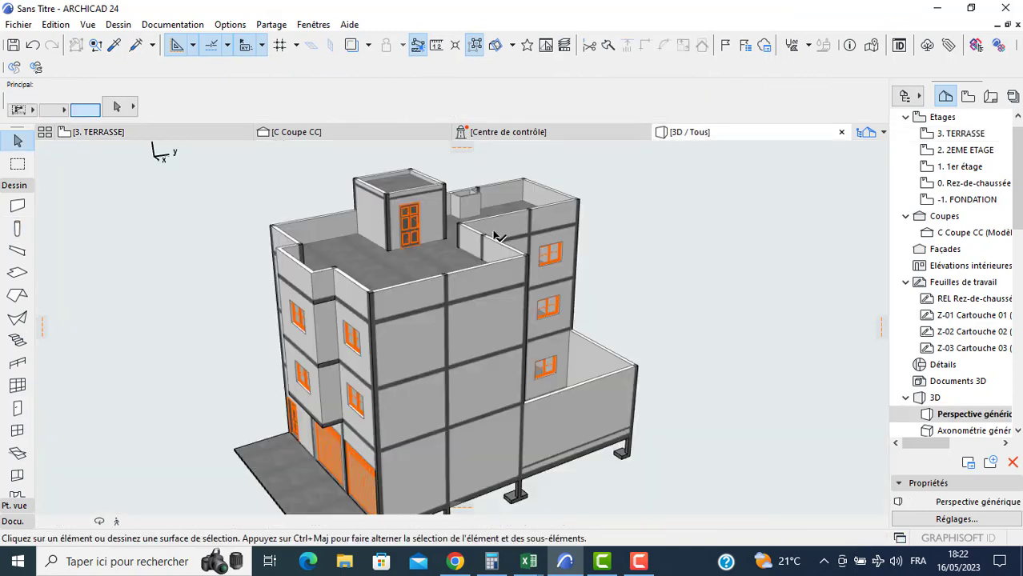
{"action": "scroll", "coordinate": [438, 221], "scroll_direction": "up", "scroll_amount": 1}
{"action": "middle_click_drag", "start_coordinate": [327, 227], "coordinate": [358, 269]}
{"action": "middle_click_drag", "start_coordinate": [240, 259], "coordinate": [470, 313], "text": "shift"}
{"action": "scroll", "coordinate": [470, 312], "scroll_direction": "up", "scroll_amount": 10}
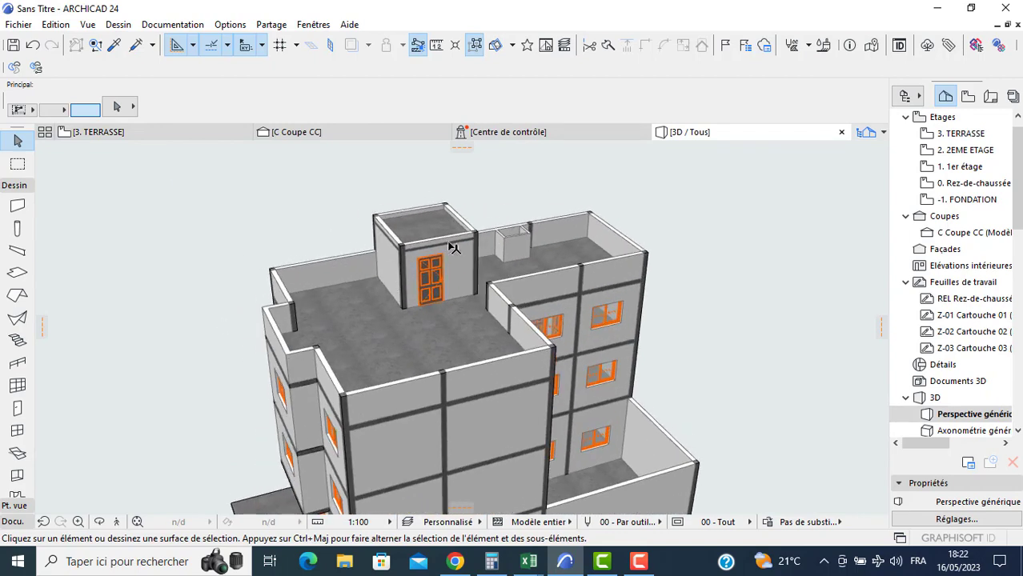
{"action": "left_click", "coordinate": [18, 272]}
{"action": "scroll", "coordinate": [496, 260], "scroll_direction": "up", "scroll_amount": 3}
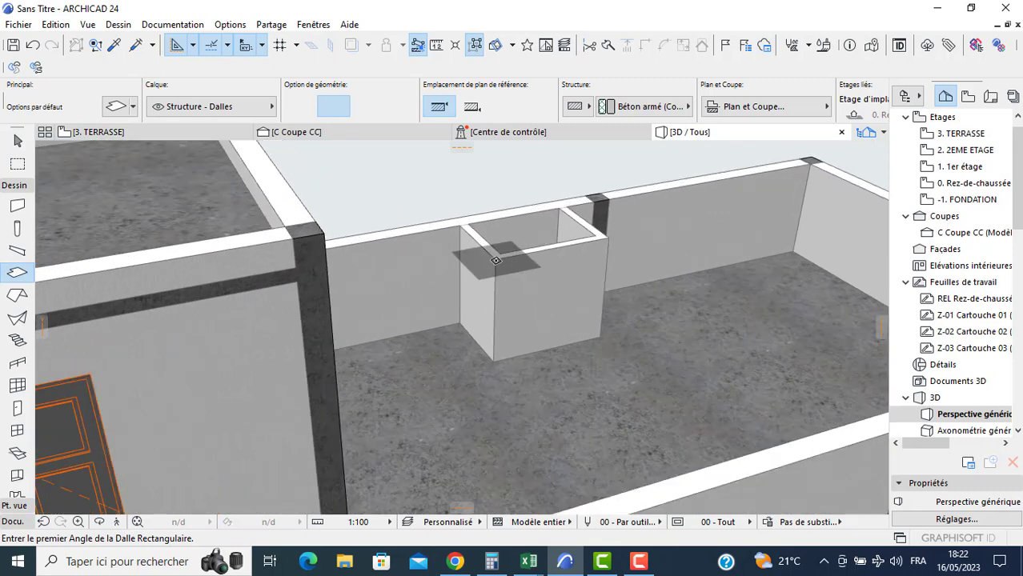
{"action": "left_click", "coordinate": [496, 260]}
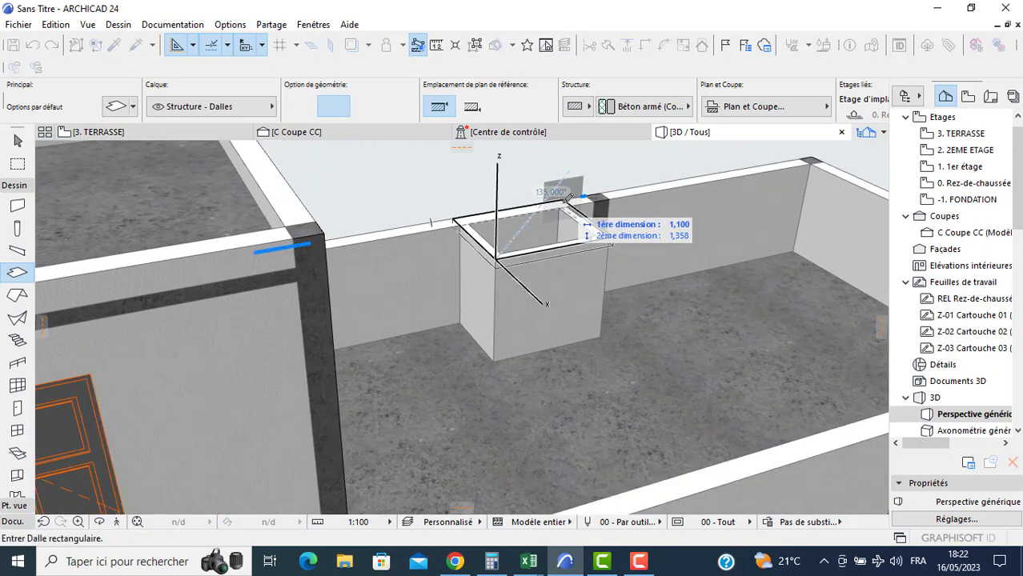
{"action": "left_click", "coordinate": [571, 198]}
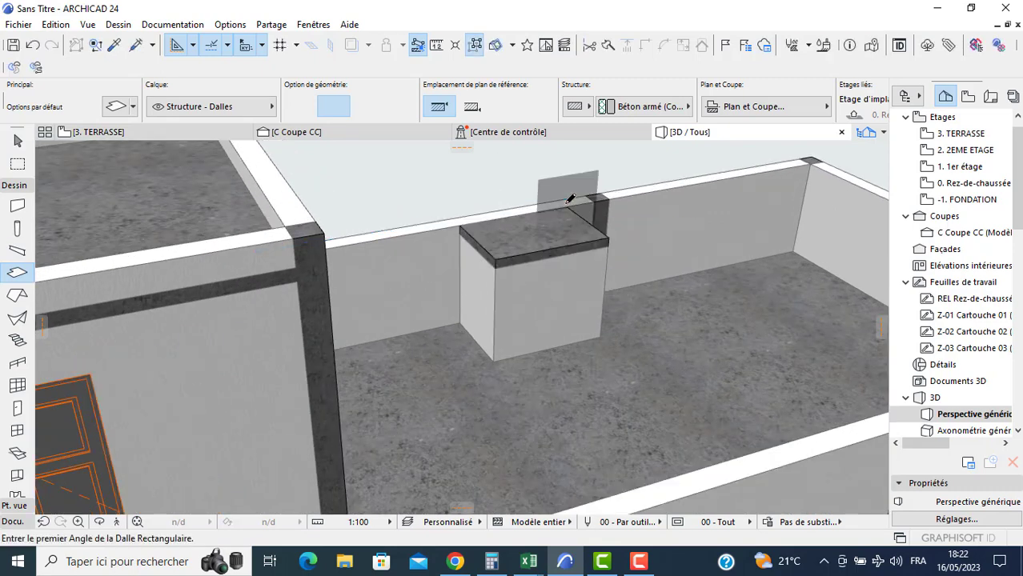
{"action": "key", "text": "Escape"}
- Examine the covered shaft, the terrace parapets and the front and side façades in the 3D perspective
{"action": "scroll", "coordinate": [339, 224], "scroll_direction": "down", "scroll_amount": 3}
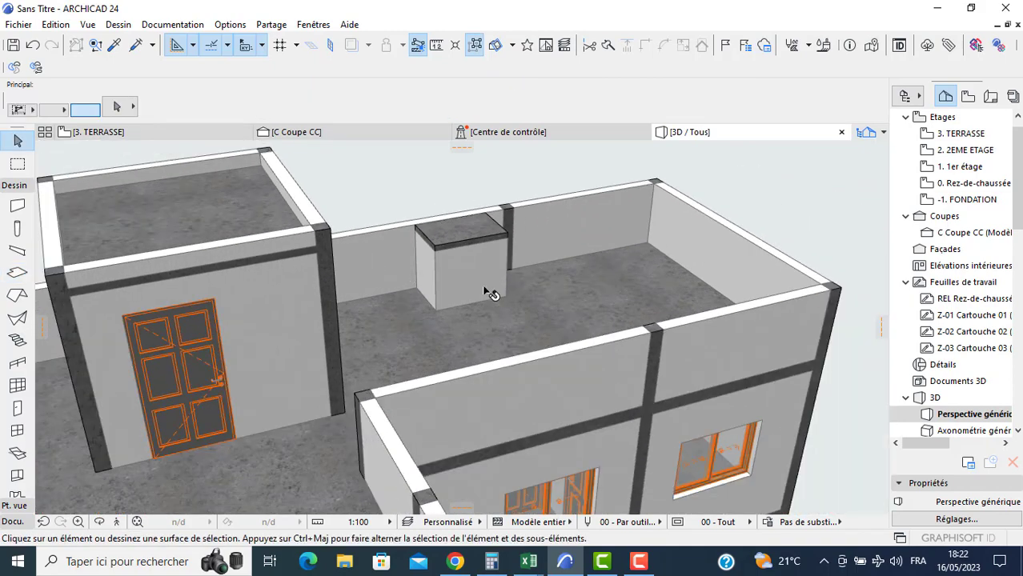
{"action": "scroll", "coordinate": [483, 287], "scroll_direction": "up", "scroll_amount": 2}
{"action": "scroll", "coordinate": [525, 308], "scroll_direction": "down", "scroll_amount": 4}
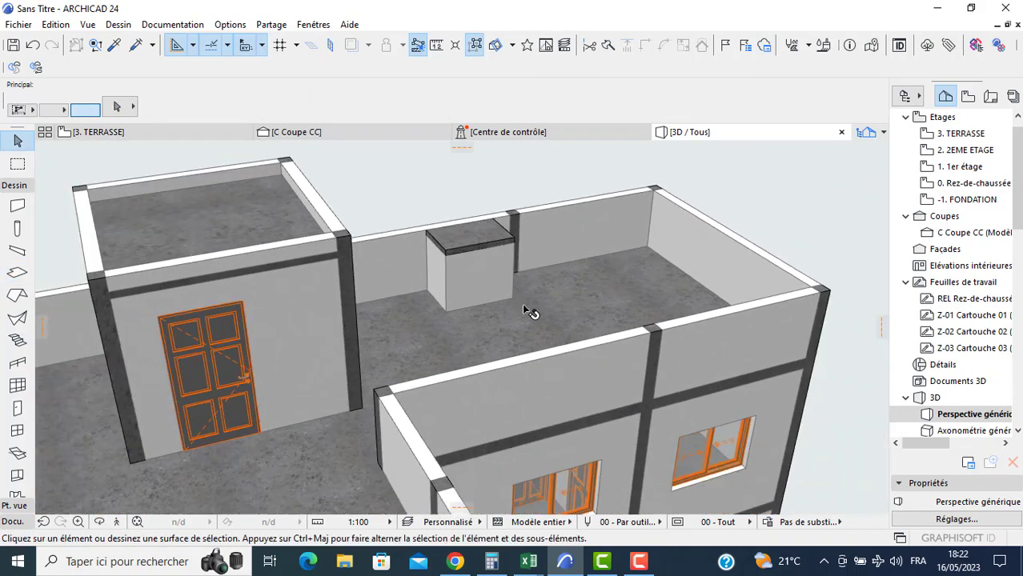
{"action": "middle_click_drag", "start_coordinate": [530, 313], "coordinate": [520, 220], "text": "shift"}
{"action": "scroll", "coordinate": [164, 308], "scroll_direction": "down", "scroll_amount": 2}
{"action": "middle_click_drag", "start_coordinate": [164, 320], "coordinate": [594, 226], "text": "shift"}
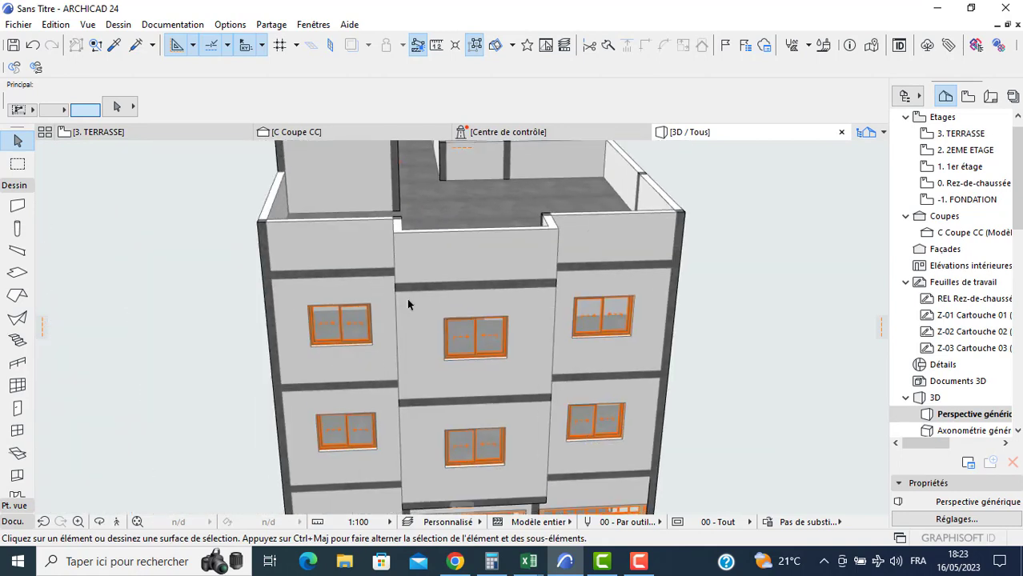
{"action": "scroll", "coordinate": [366, 326], "scroll_direction": "down", "scroll_amount": 4}
{"action": "middle_click_drag", "start_coordinate": [374, 326], "coordinate": [551, 311], "text": "shift"}
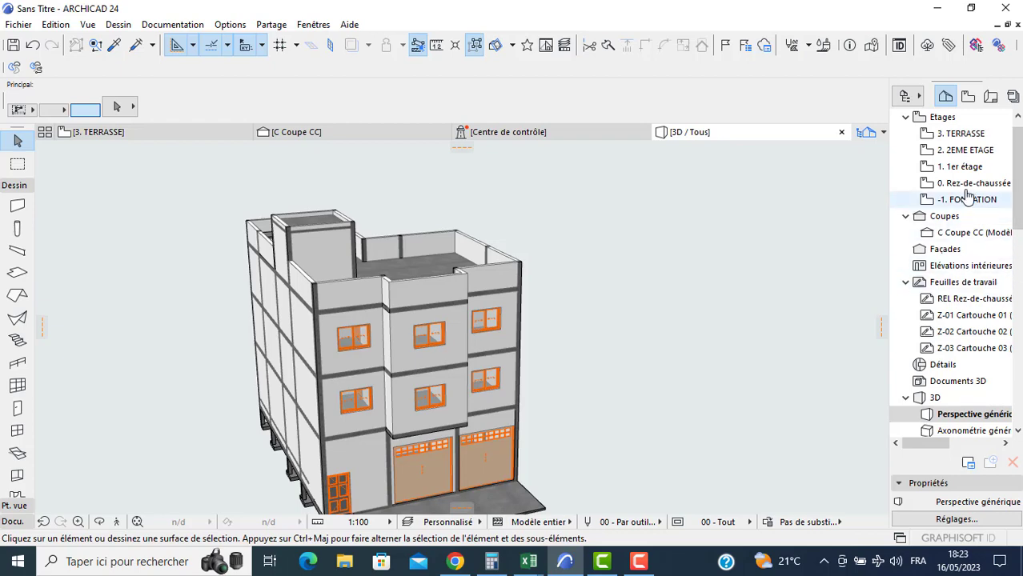
- Open section C Coupe CC and examine the floors, stairs, parapets and stairwell roof
{"action": "double_click", "coordinate": [961, 232]}
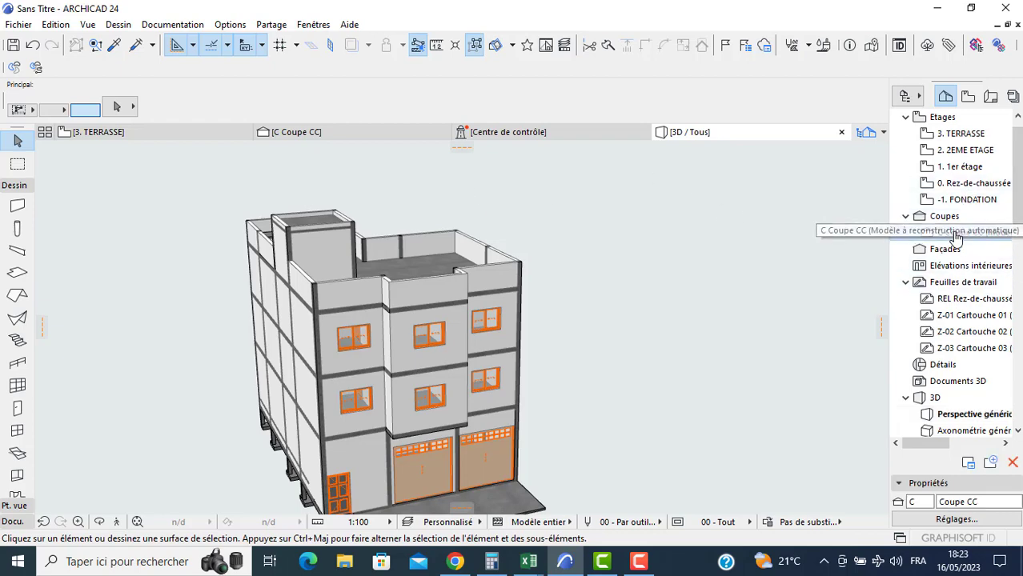
{"action": "scroll", "coordinate": [403, 272], "scroll_direction": "down", "scroll_amount": 4}
{"action": "middle_click_drag", "start_coordinate": [407, 268], "coordinate": [359, 393]}
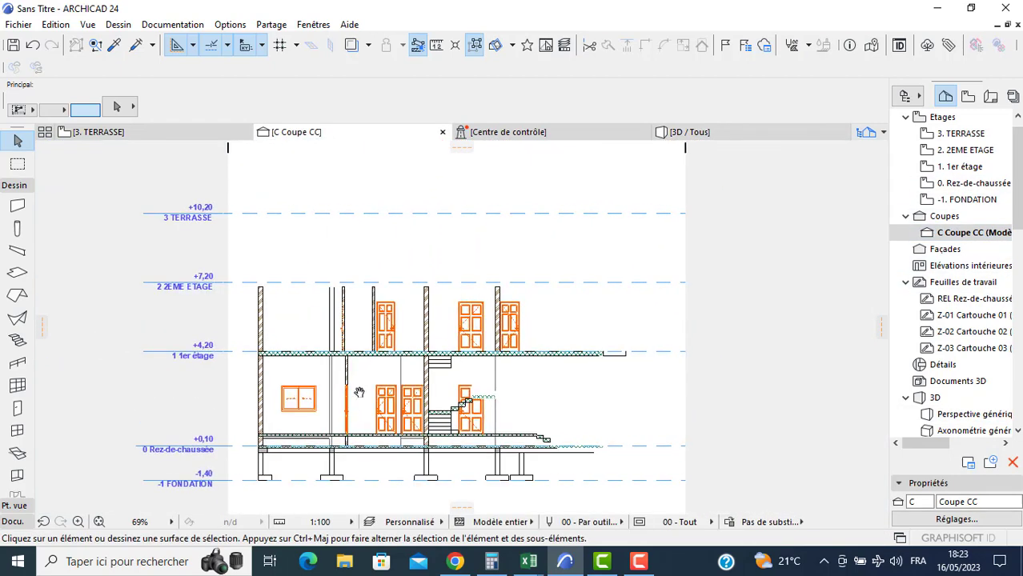
{"action": "scroll", "coordinate": [488, 384], "scroll_direction": "up", "scroll_amount": 2}
{"action": "scroll", "coordinate": [416, 376], "scroll_direction": "up", "scroll_amount": 3}
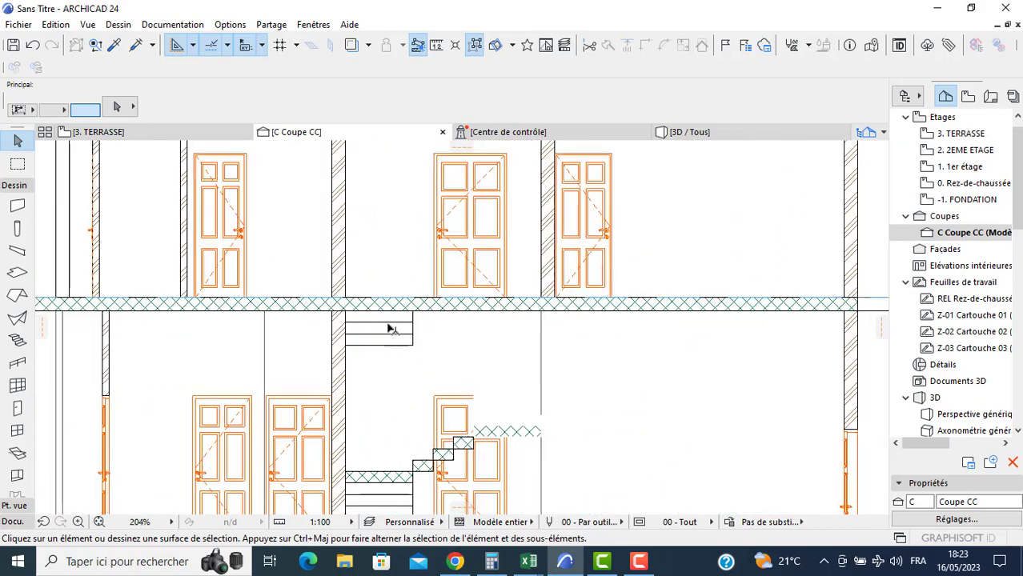
{"action": "scroll", "coordinate": [350, 341], "scroll_direction": "down", "scroll_amount": 3}
{"action": "middle_click_drag", "start_coordinate": [222, 308], "coordinate": [254, 367]}
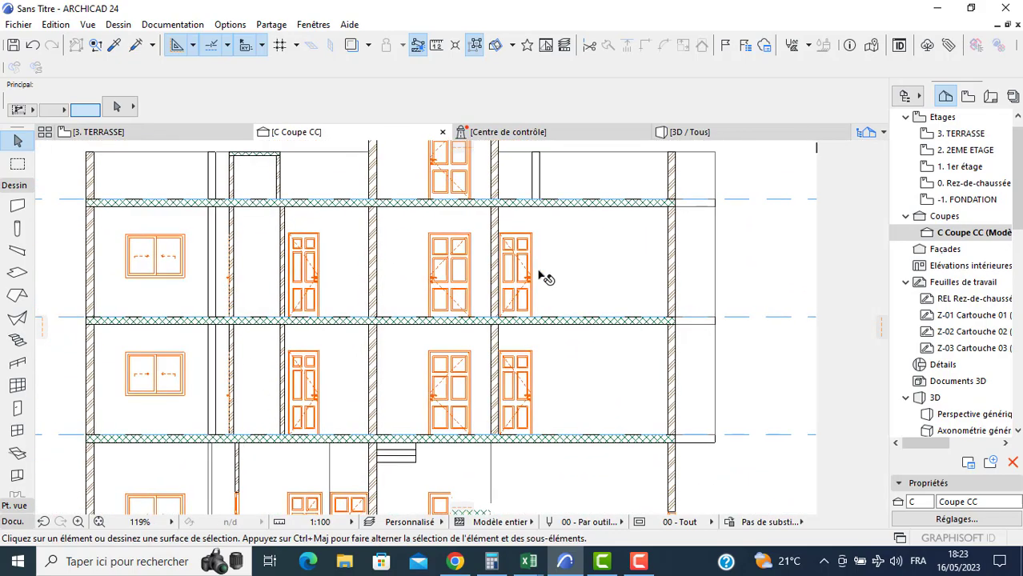
{"action": "middle_click_drag", "start_coordinate": [547, 279], "coordinate": [511, 424]}
{"action": "scroll", "coordinate": [560, 352], "scroll_direction": "down", "scroll_amount": 4}
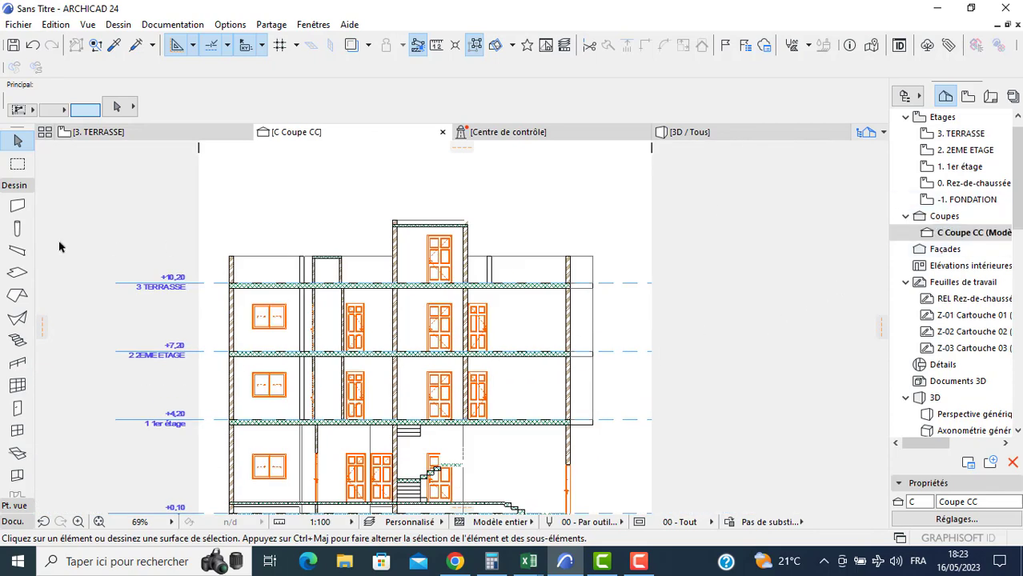
- Return to the TERRASSE plan and bring up the viewpoint tools, with the area in front of the house in view
{"action": "left_click", "coordinate": [99, 132]}
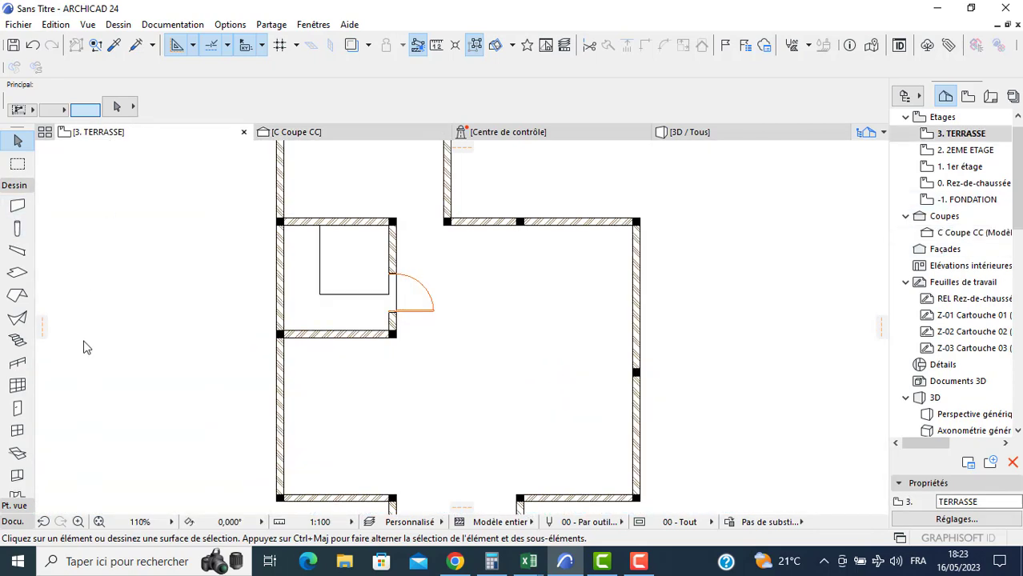
{"action": "left_click", "coordinate": [13, 506]}
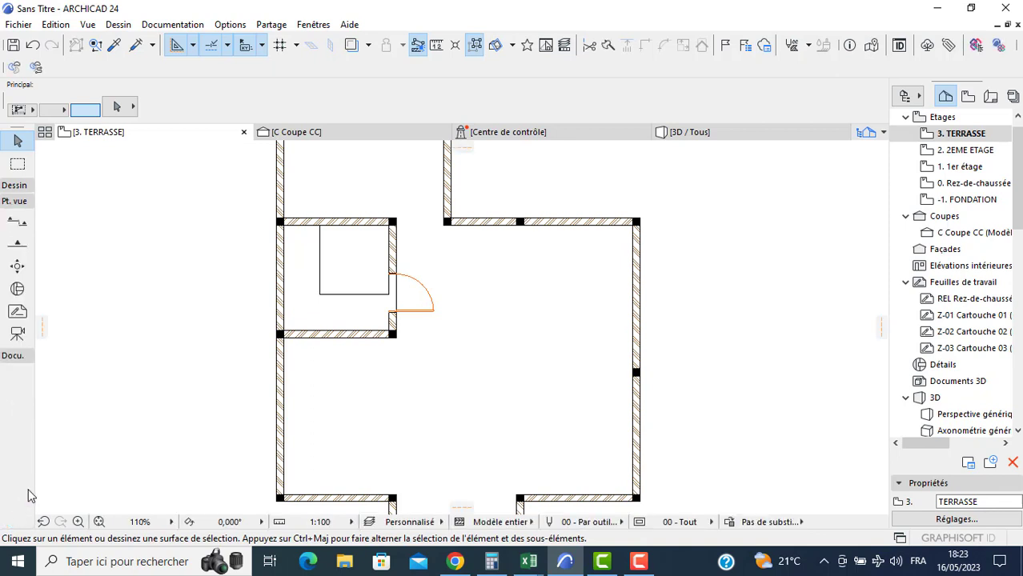
{"action": "left_click", "coordinate": [16, 245]}
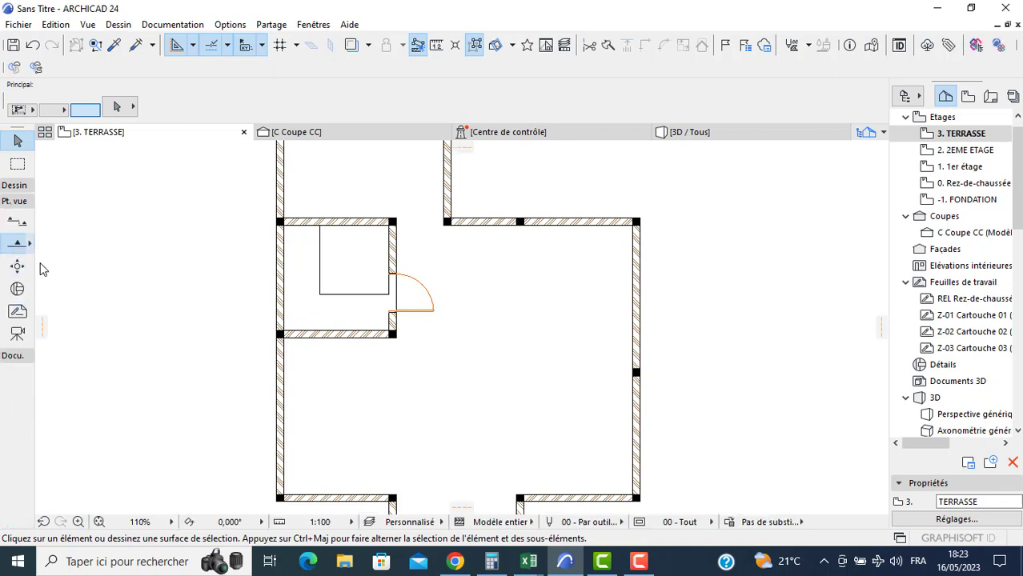
{"action": "scroll", "coordinate": [45, 270], "scroll_direction": "down", "scroll_amount": 3}
{"action": "left_click", "coordinate": [127, 328]}
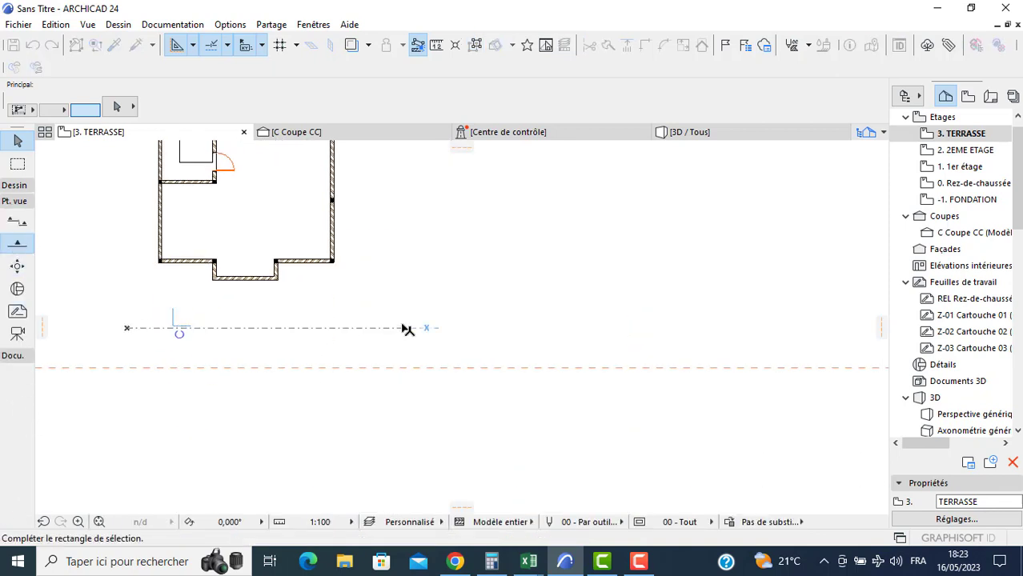
{"action": "left_click", "coordinate": [60, 301]}
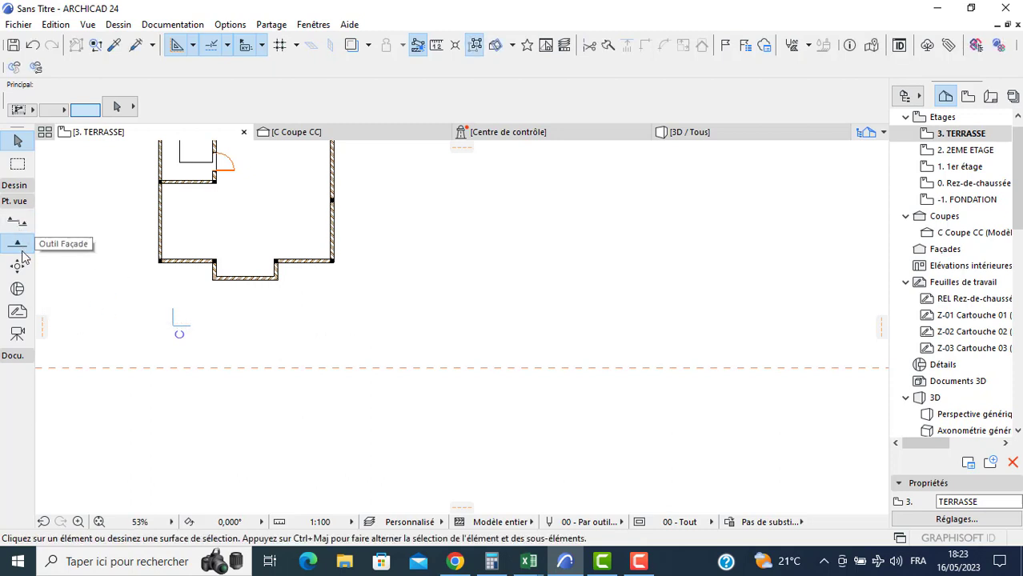
{"action": "left_click", "coordinate": [138, 328]}
{"action": "left_click", "coordinate": [145, 352]}
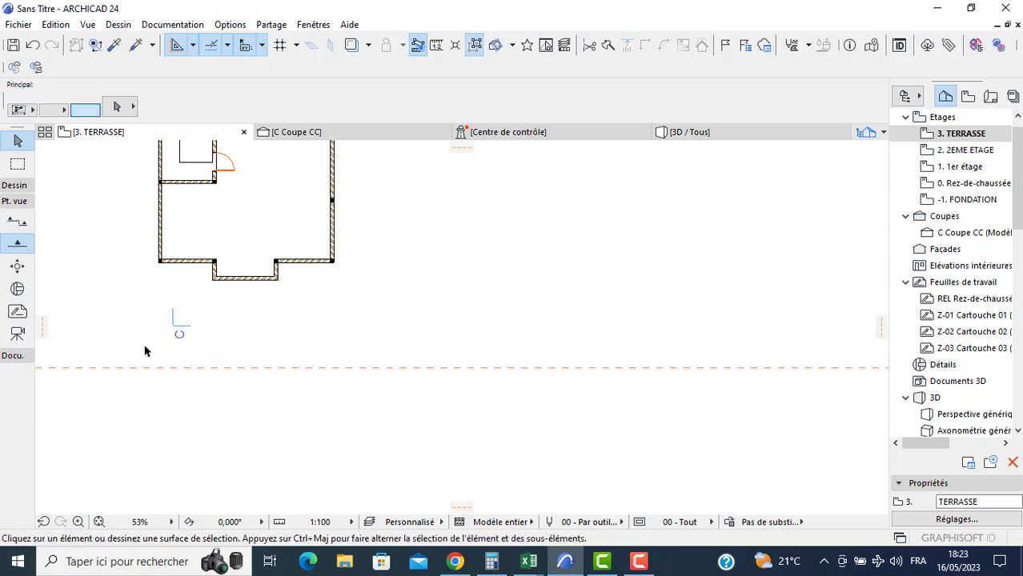
{"action": "left_click", "coordinate": [16, 290]}
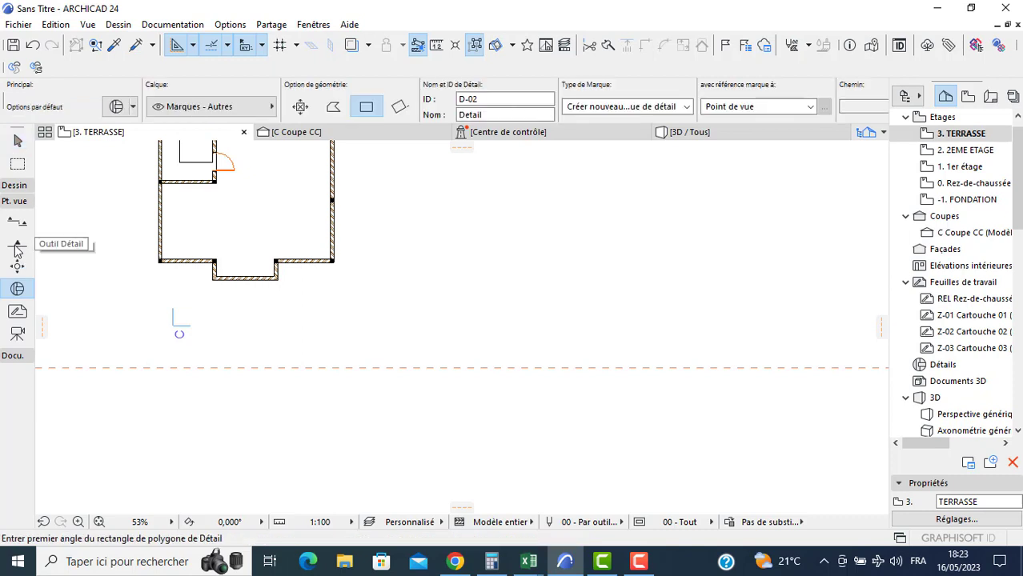
- Draw a straight horizontal façade line across the front of the house, oriented toward the building, and open the new façade view
{"action": "left_click", "coordinate": [16, 247]}
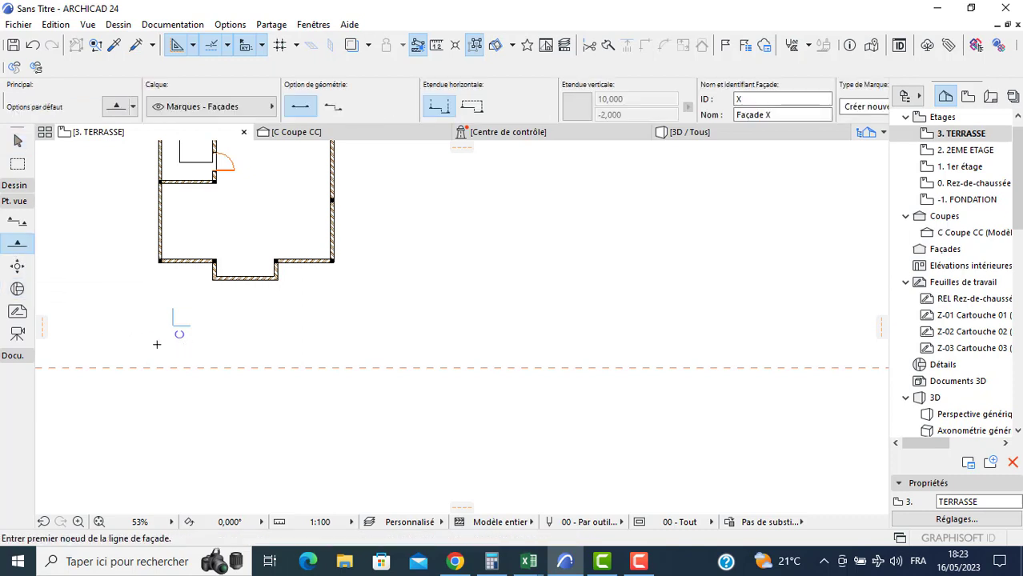
{"action": "left_click", "coordinate": [135, 334]}
{"action": "left_click", "coordinate": [359, 334]}
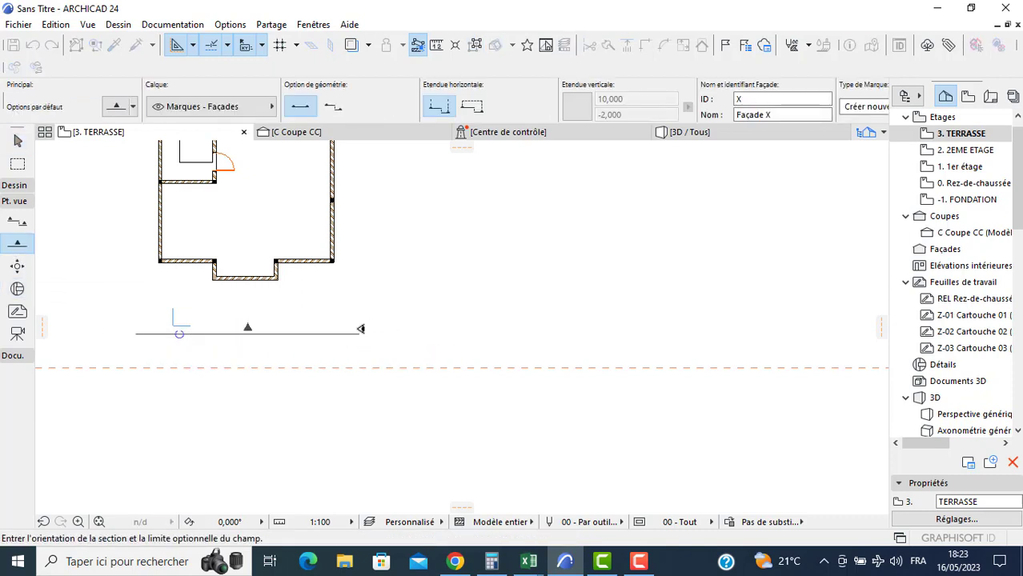
{"action": "left_click", "coordinate": [358, 310]}
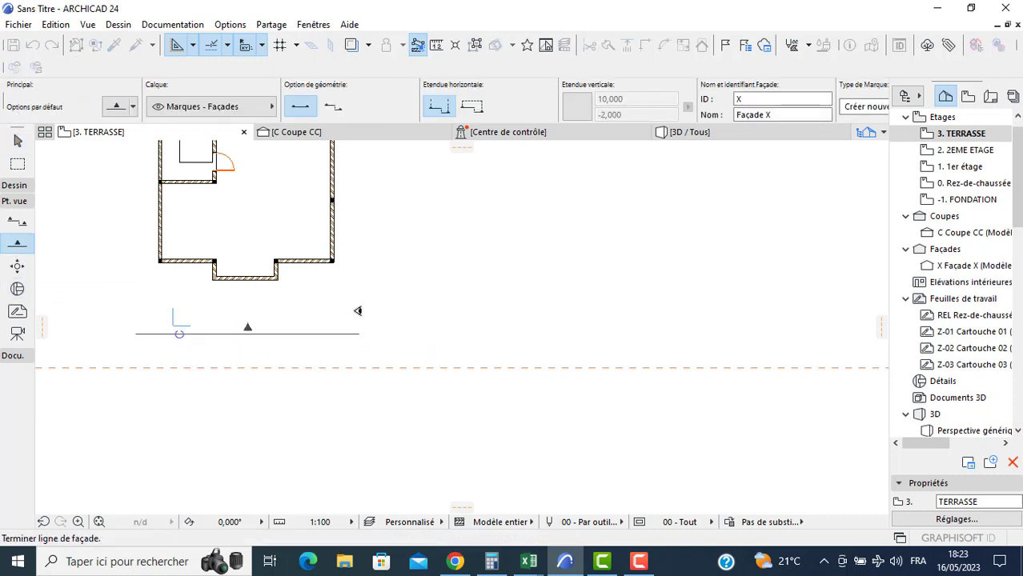
{"action": "left_click", "coordinate": [955, 268]}
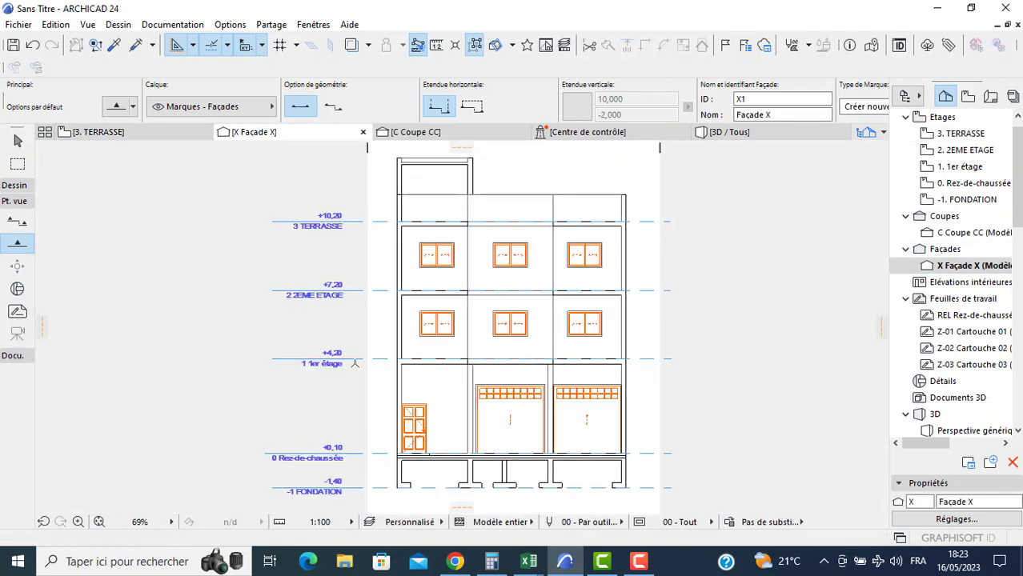
{"action": "scroll", "coordinate": [361, 372], "scroll_direction": "down", "scroll_amount": 2}
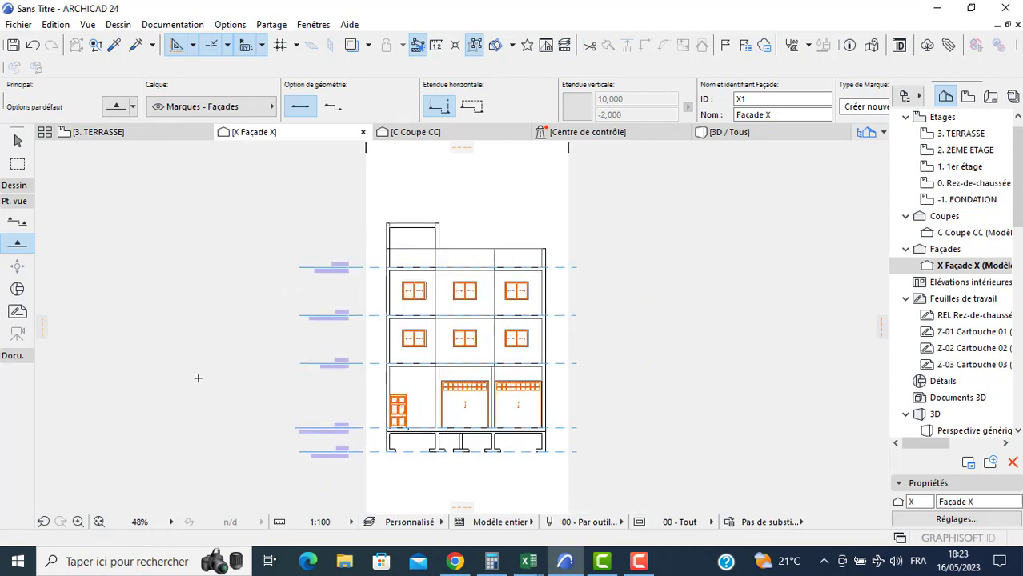
{"action": "key", "text": "Escape"}
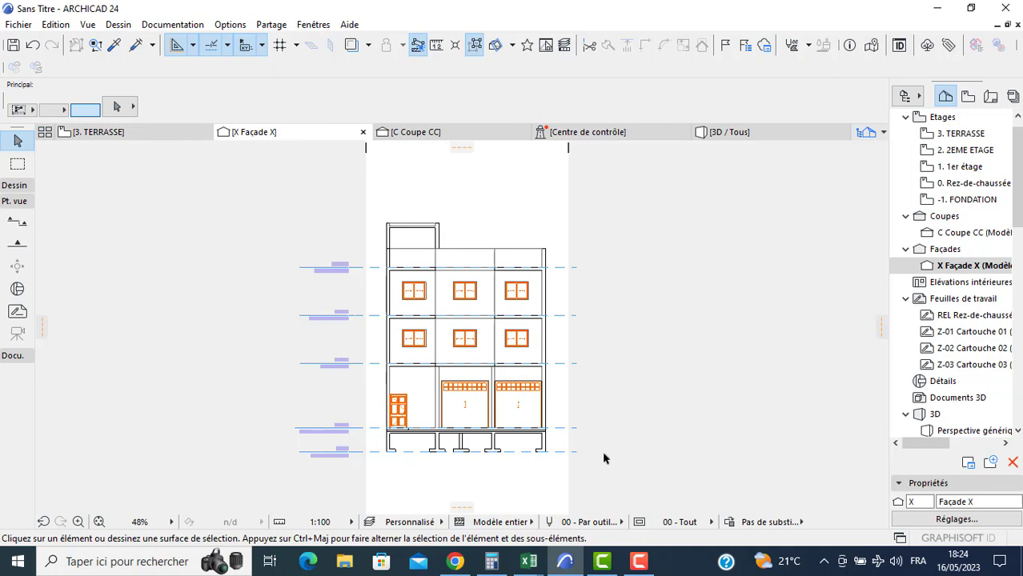
{"action": "left_click", "coordinate": [638, 561]}
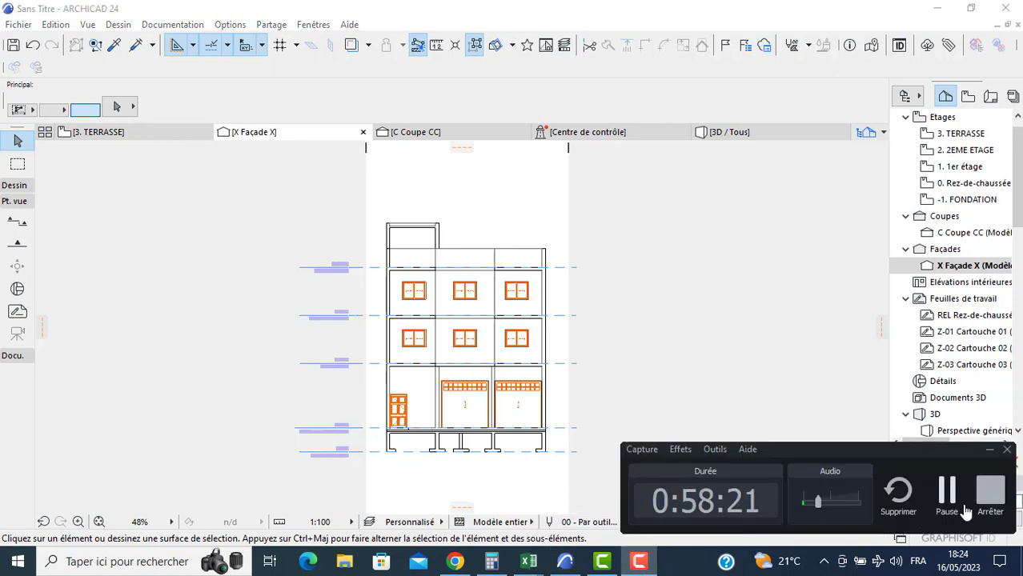